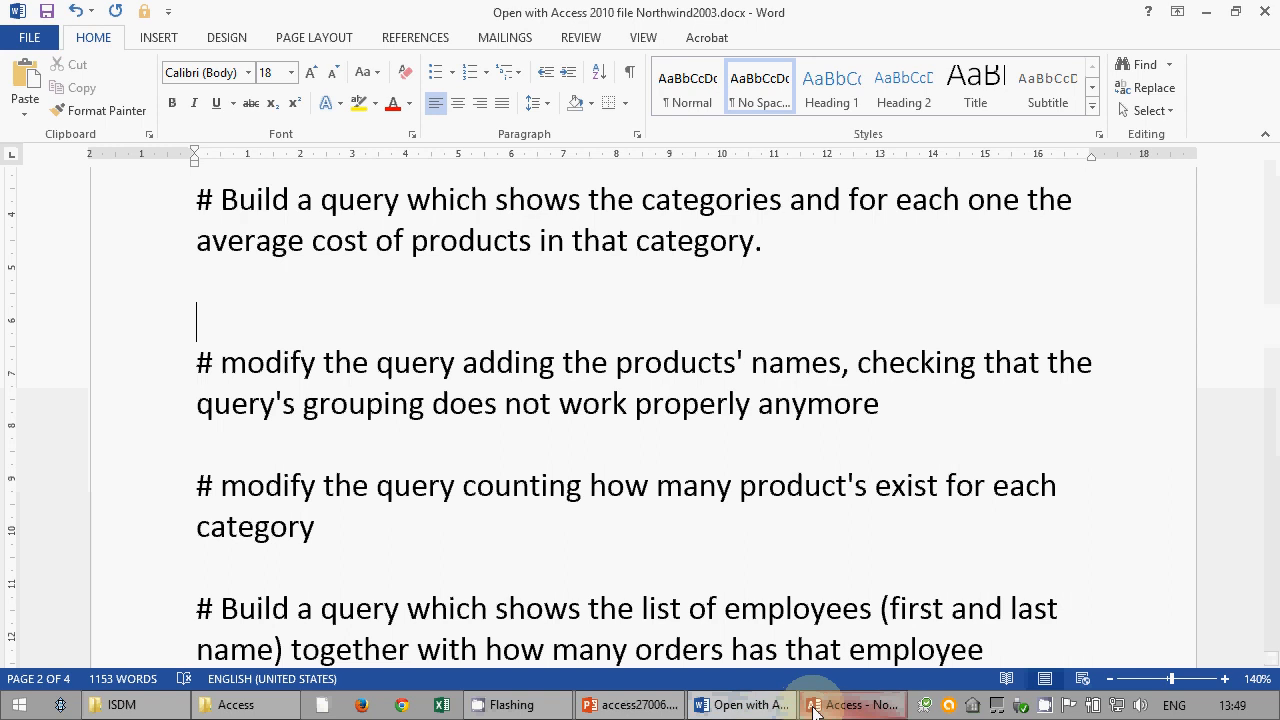
- Switch to Access and start a simple wizard query with the CategoryName field from the Categories table
mouse_move(812, 708)
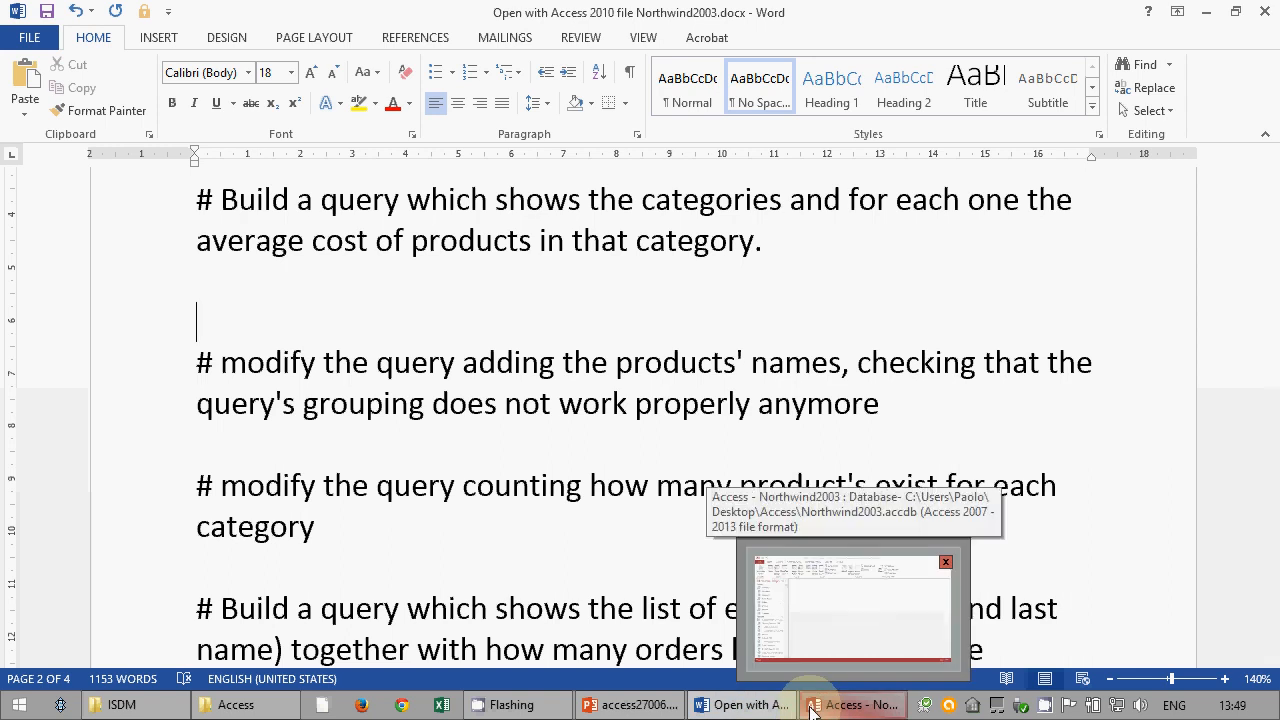
click(812, 706)
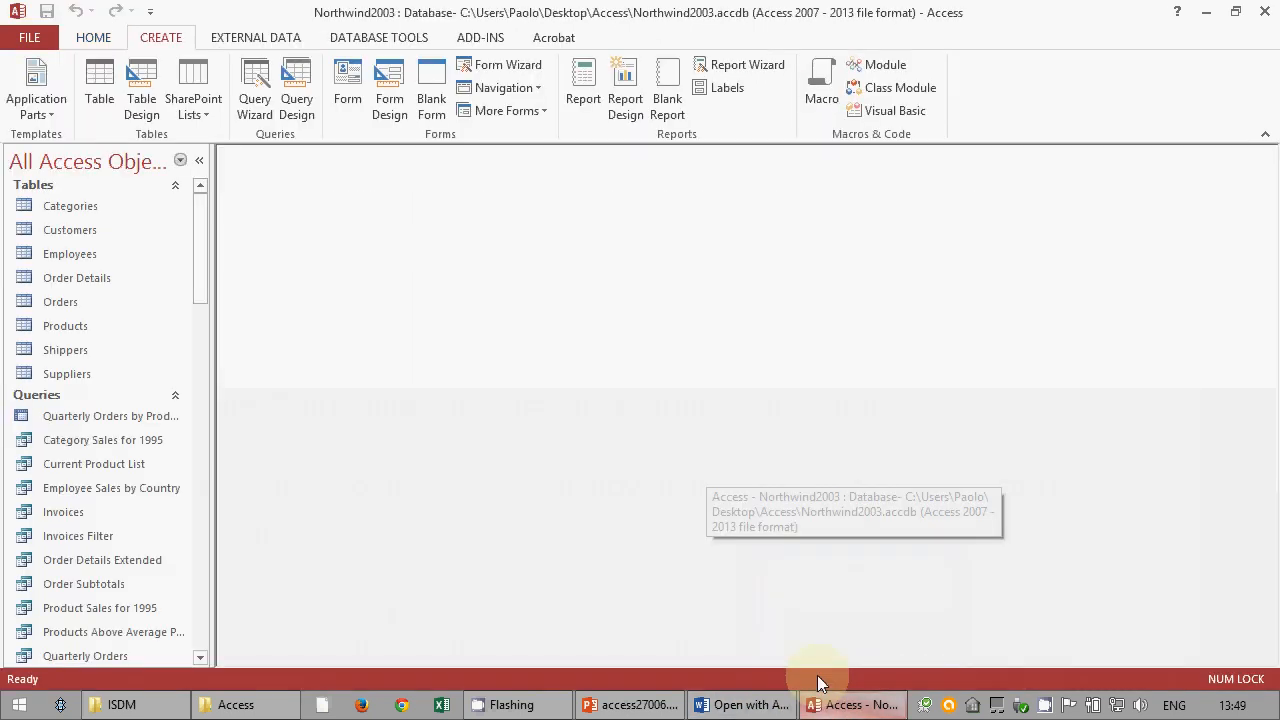
click(262, 108)
click(750, 461)
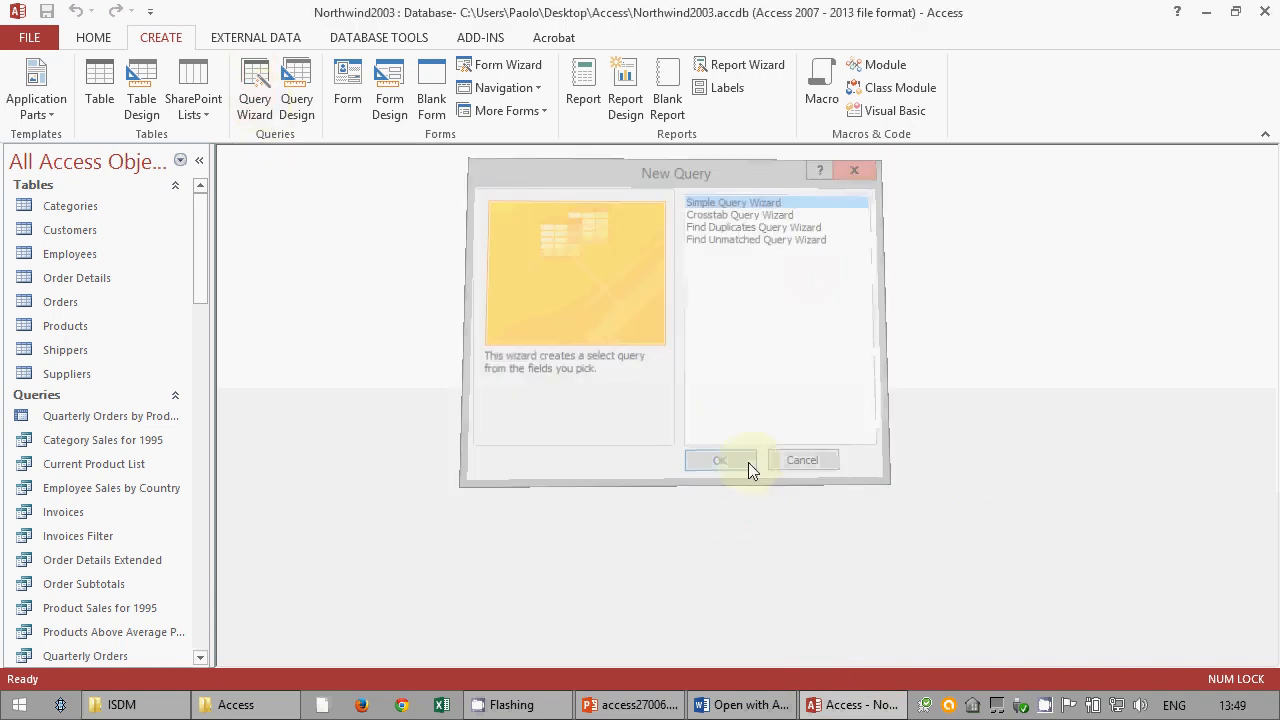
click(664, 248)
scroll(666, 340, up, 7)
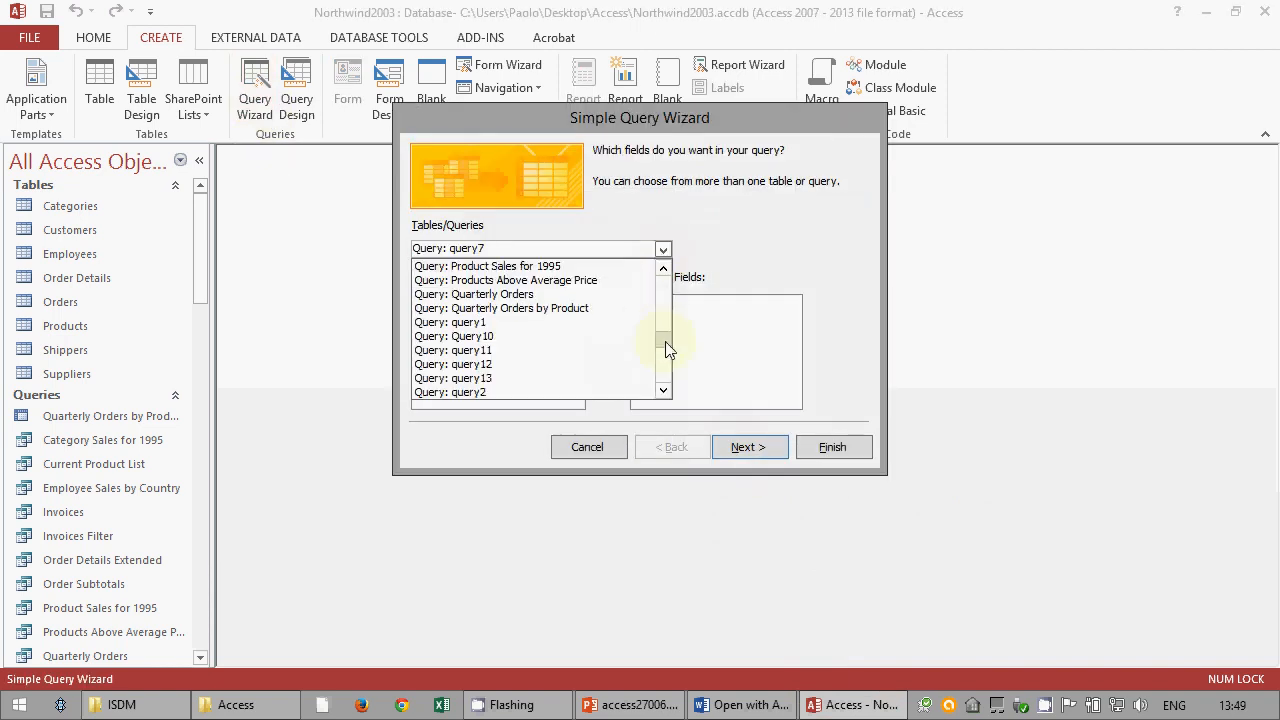
click(580, 267)
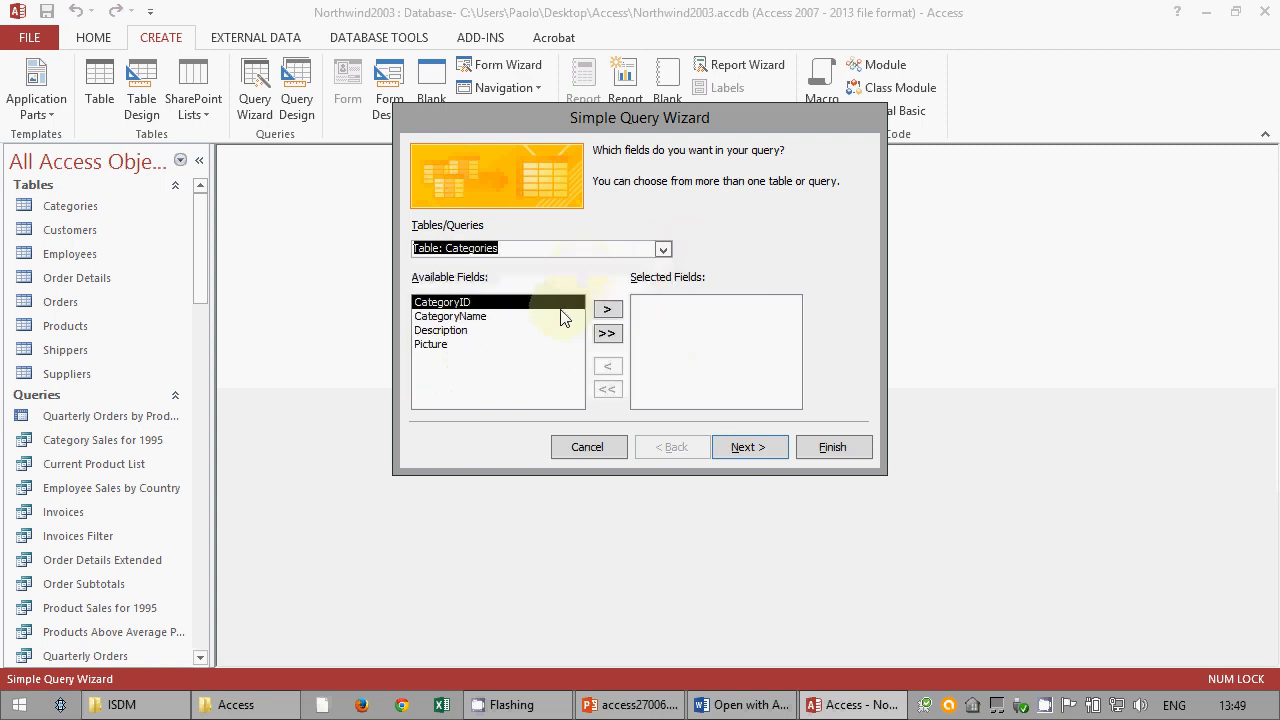
click(527, 318)
click(607, 309)
- Add the ProductName and UnitPrice fields from the Products table to the query
click(663, 249)
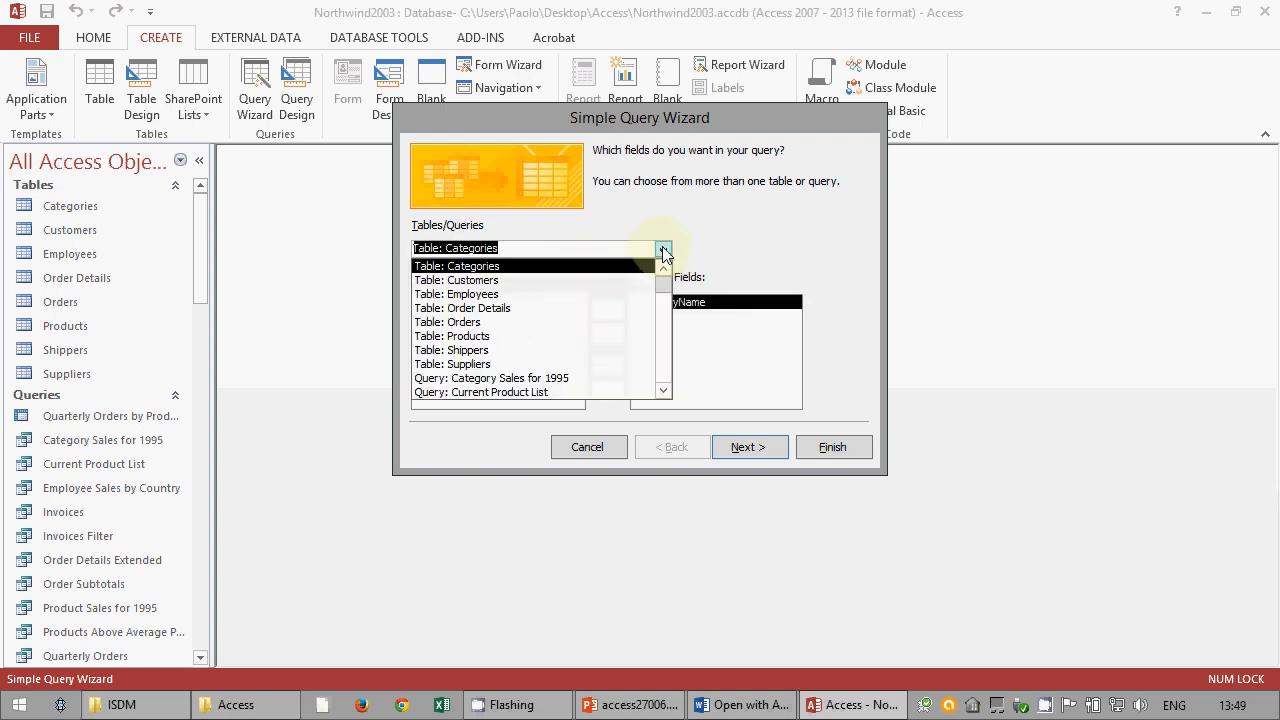
click(557, 336)
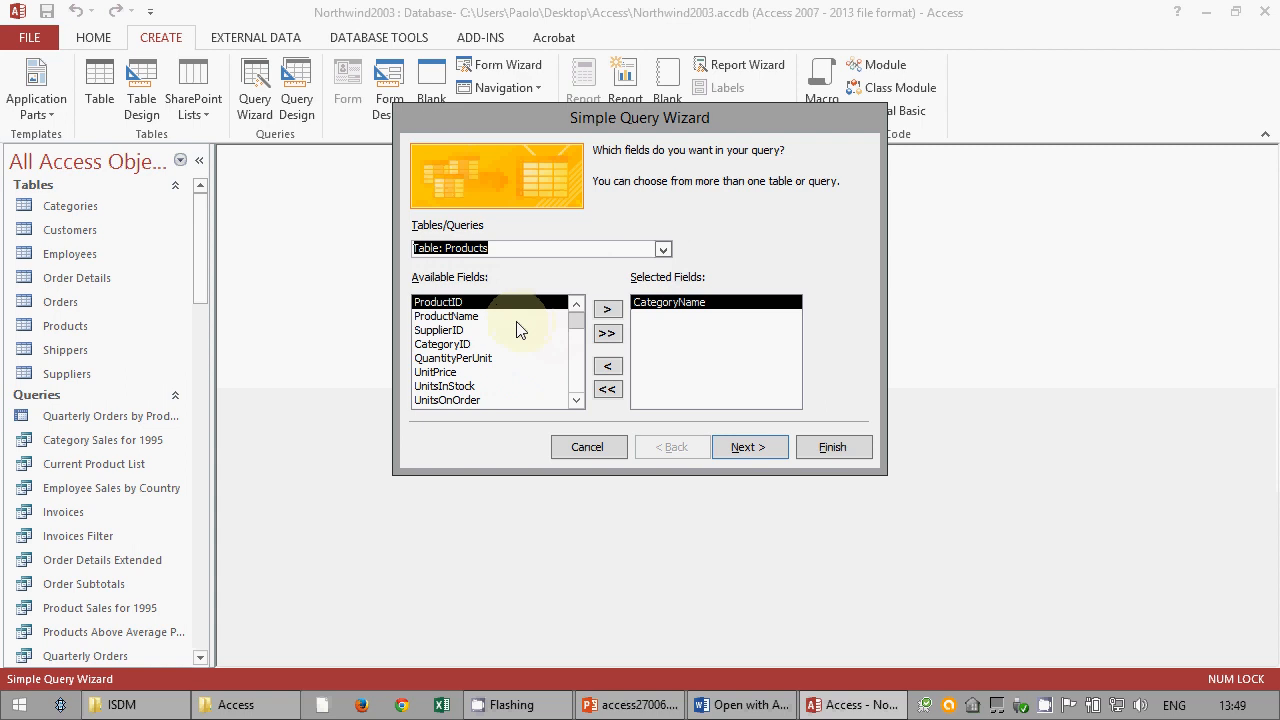
click(517, 317)
click(607, 309)
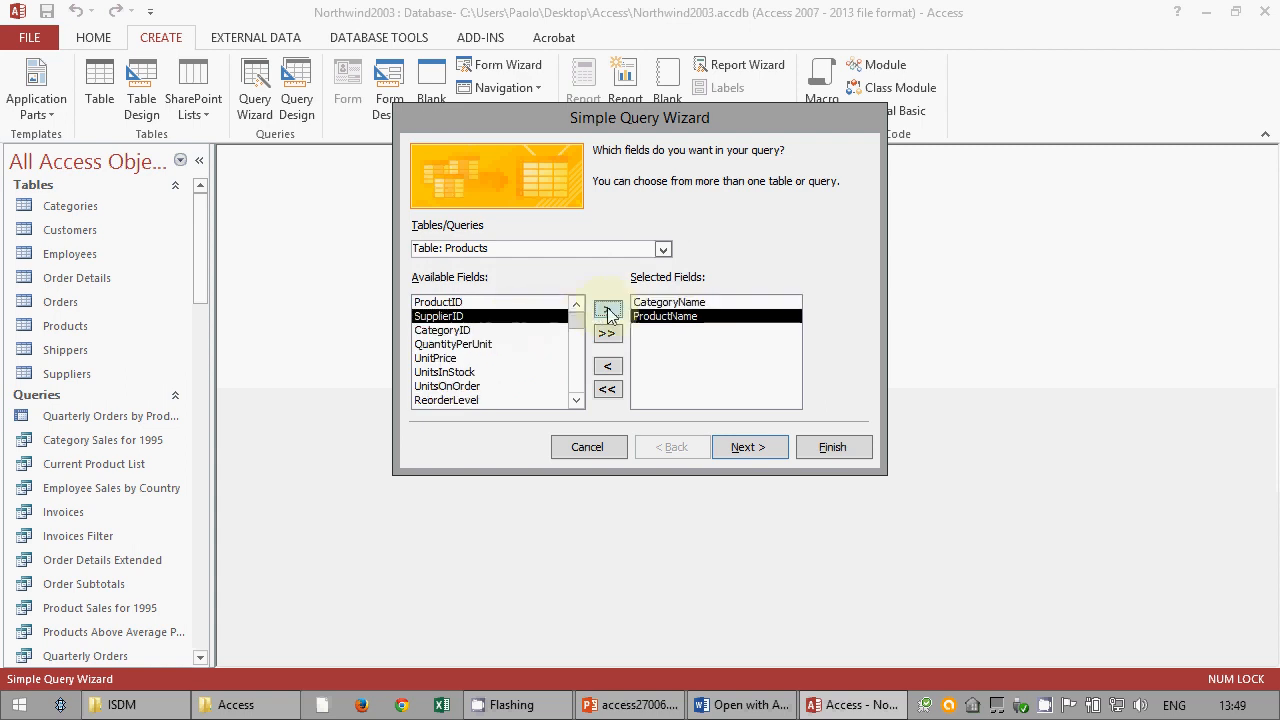
click(514, 358)
click(607, 309)
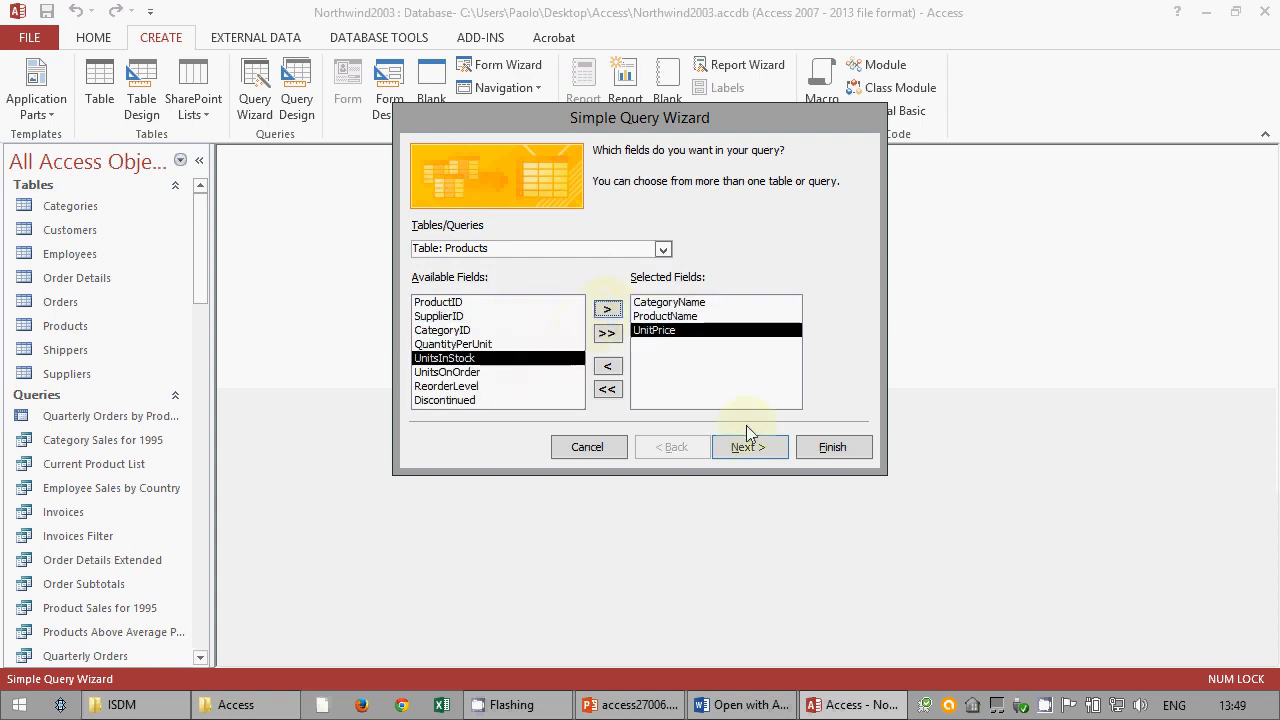
- Keep it as a detail query, title it query21 and open it to view its records
click(776, 450)
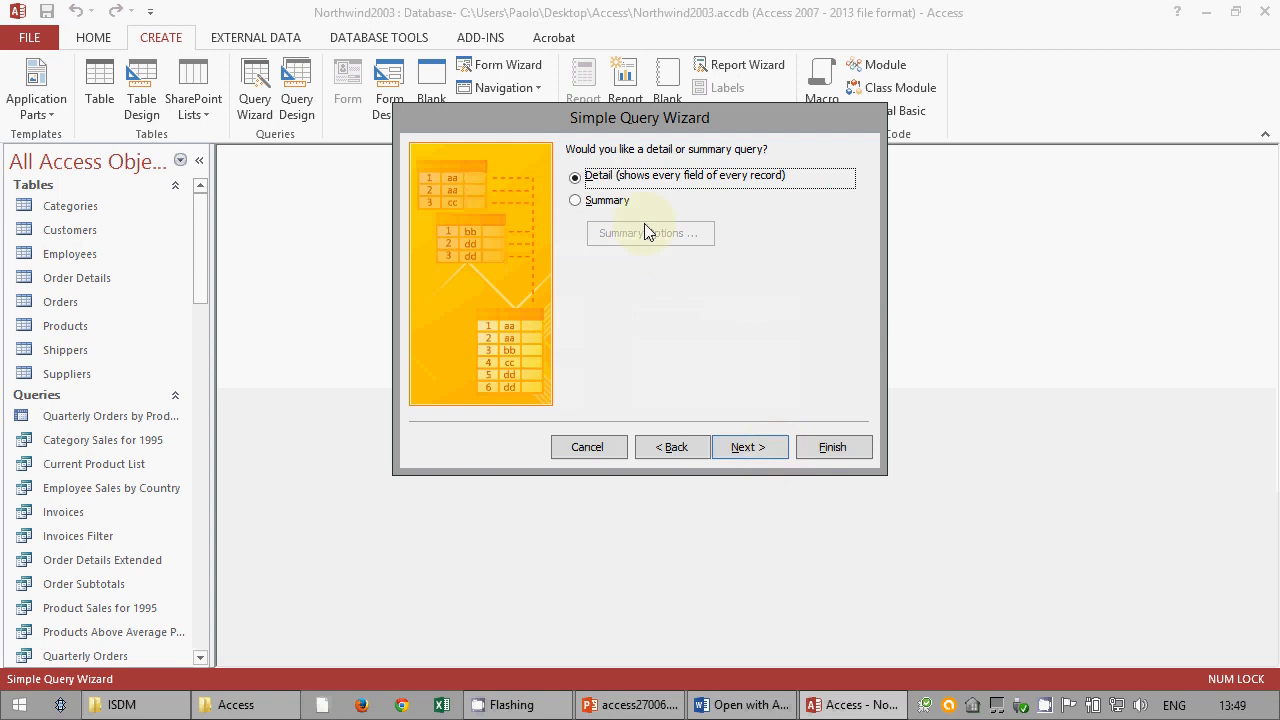
click(591, 206)
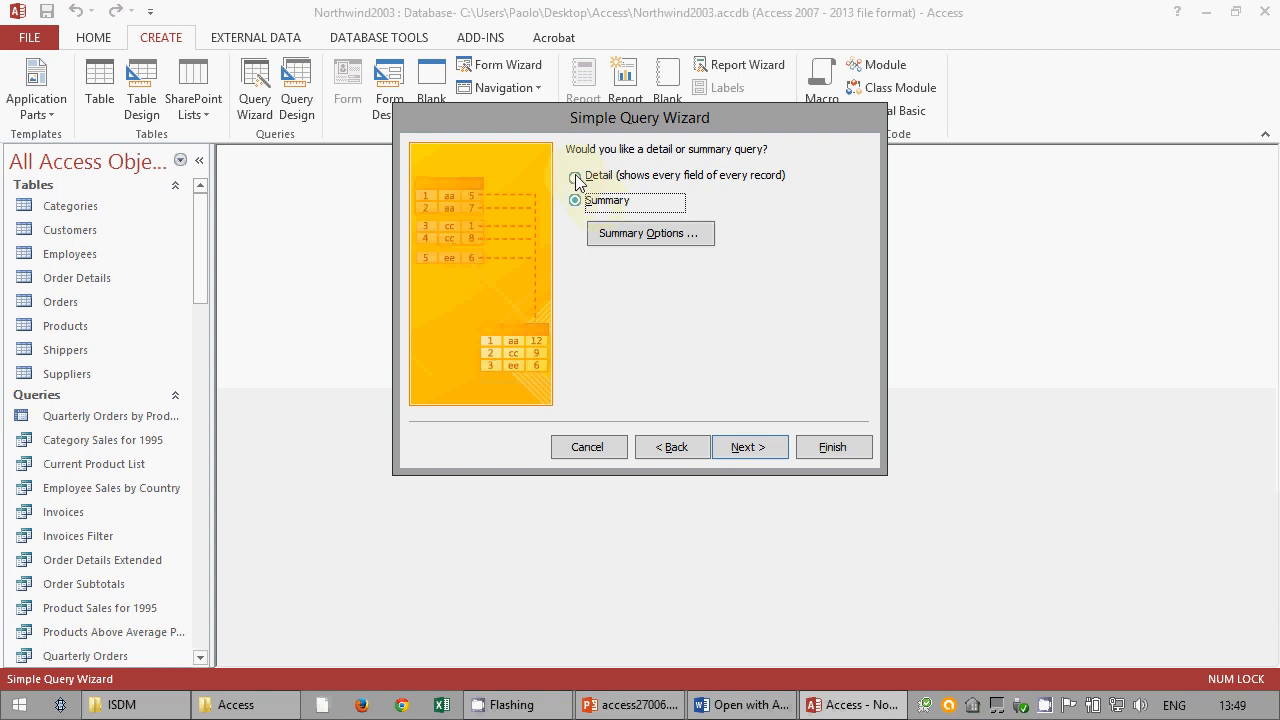
click(576, 180)
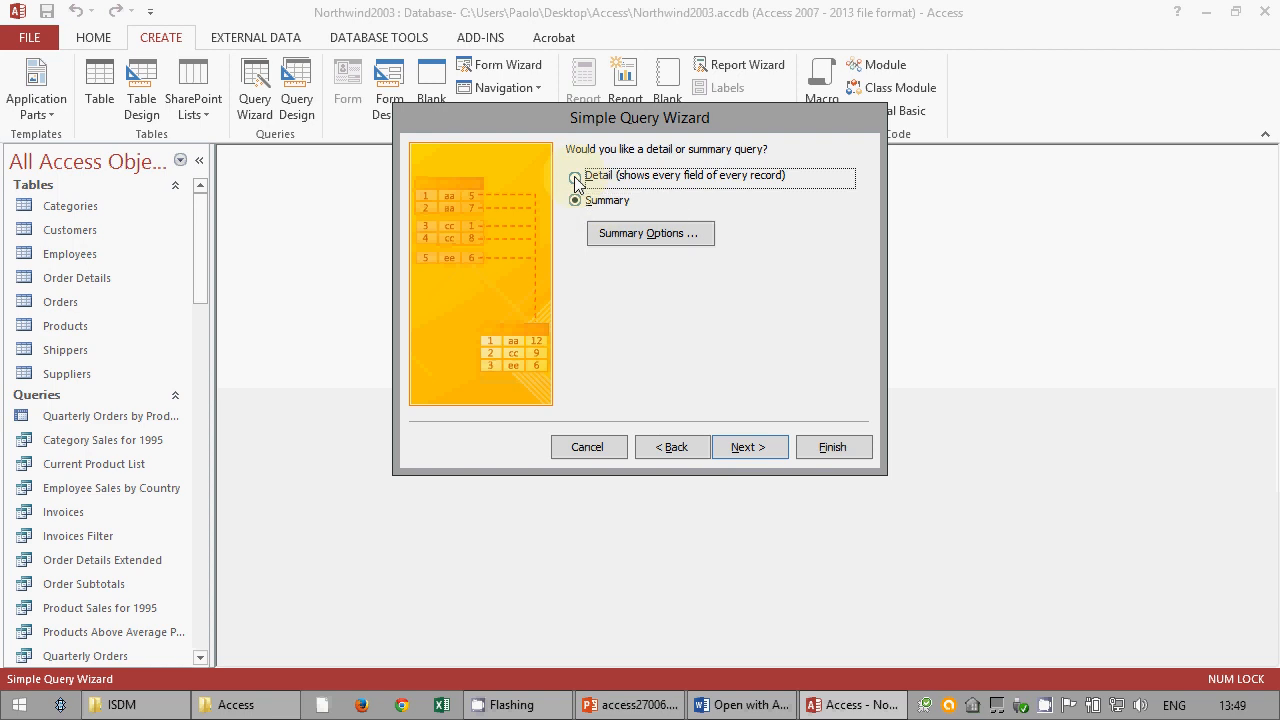
click(749, 451)
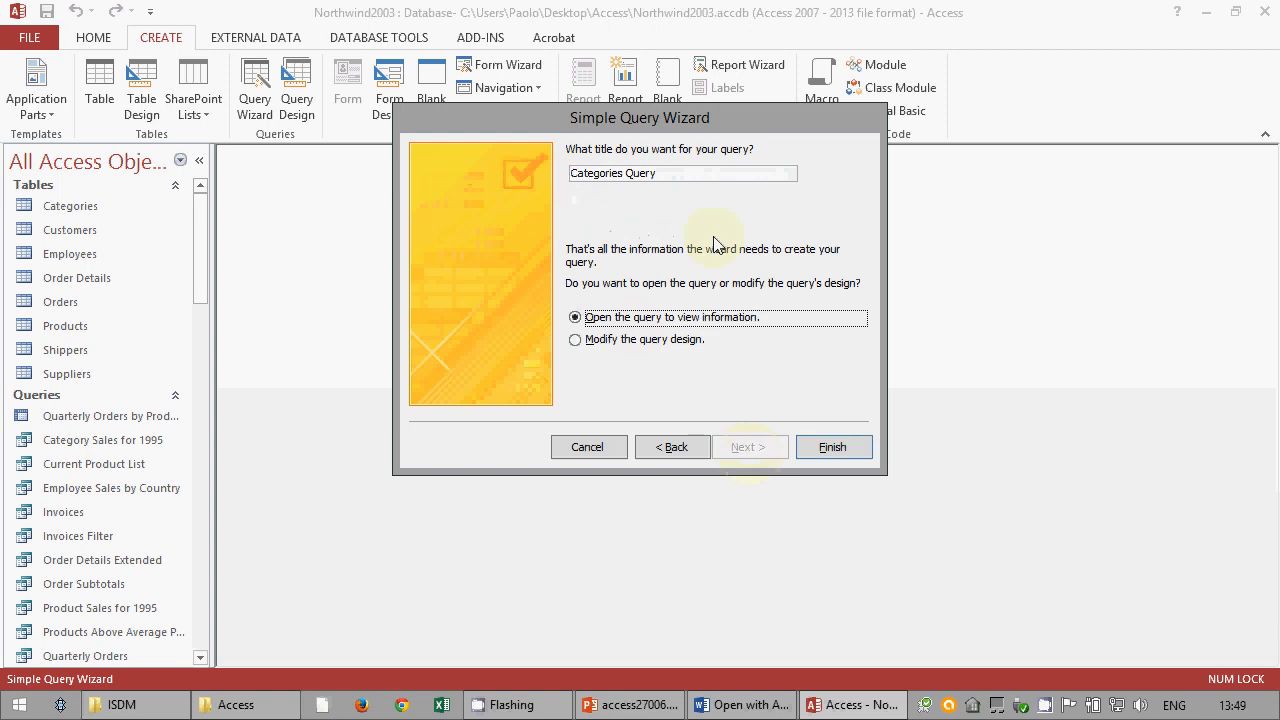
drag(680, 171, 521, 155)
text(query21)
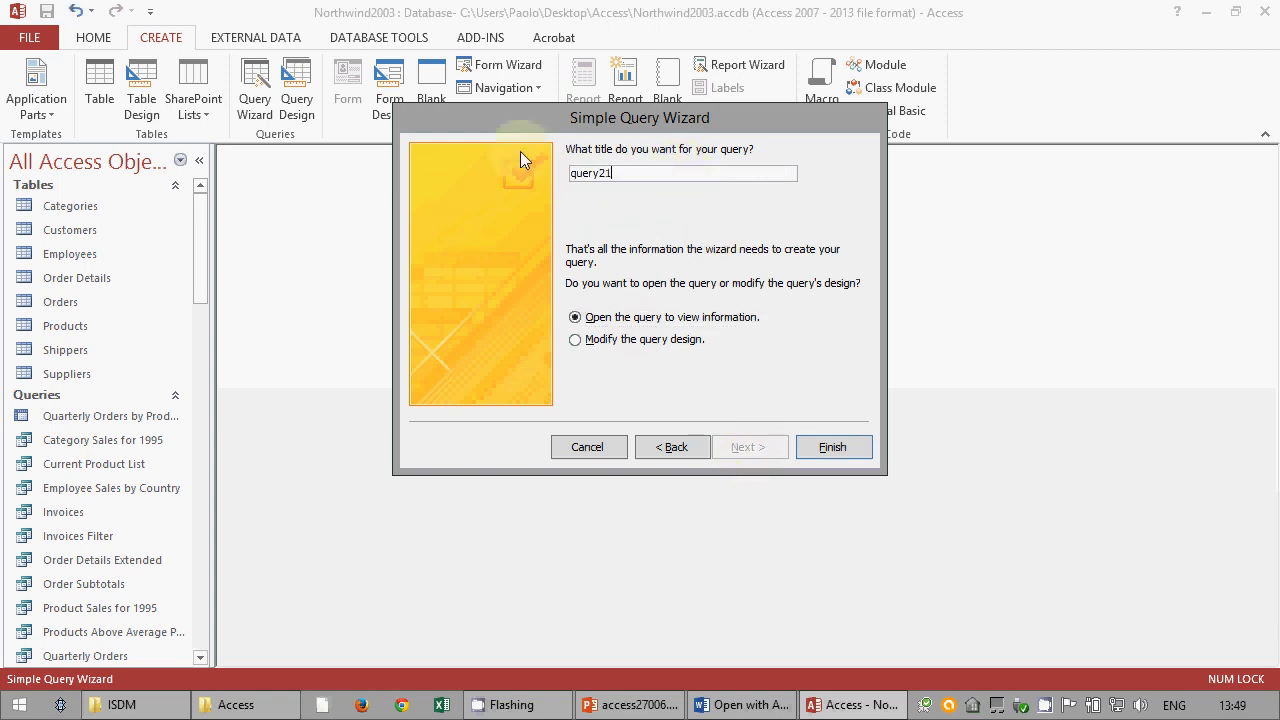
key(Return)
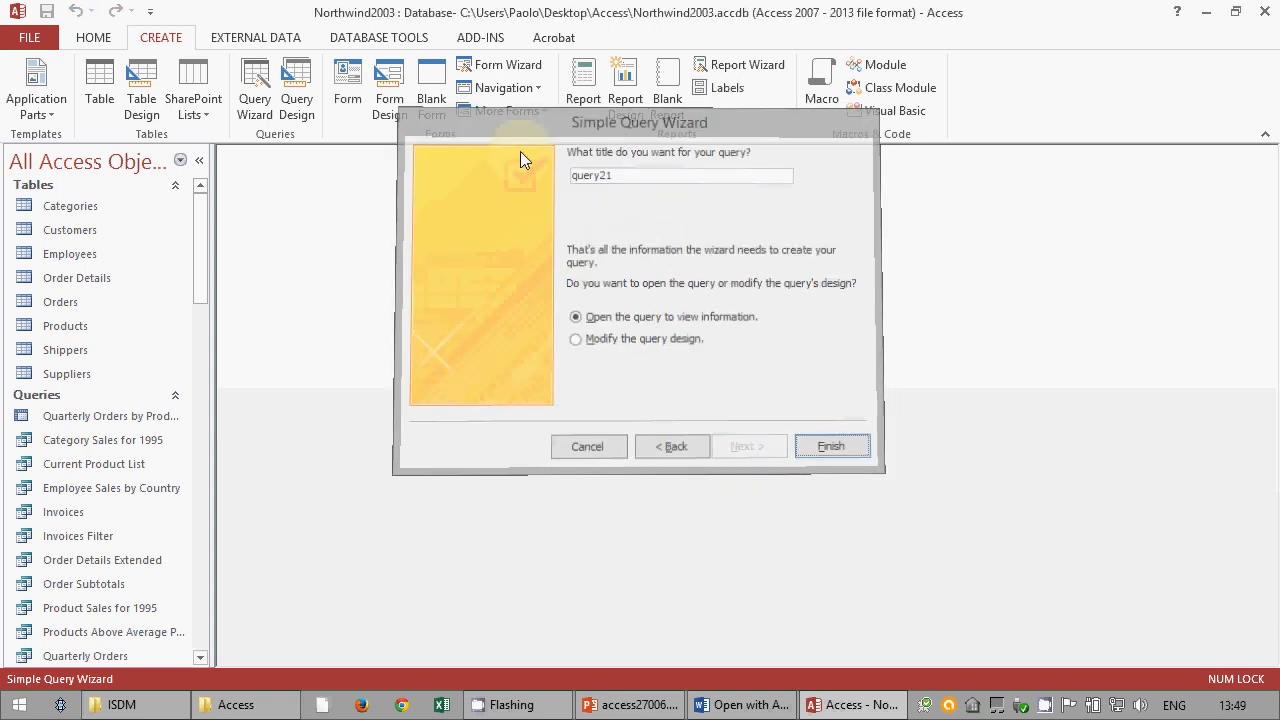
- Examine the block of Beverages records in the query results
drag(602, 204, 636, 176)
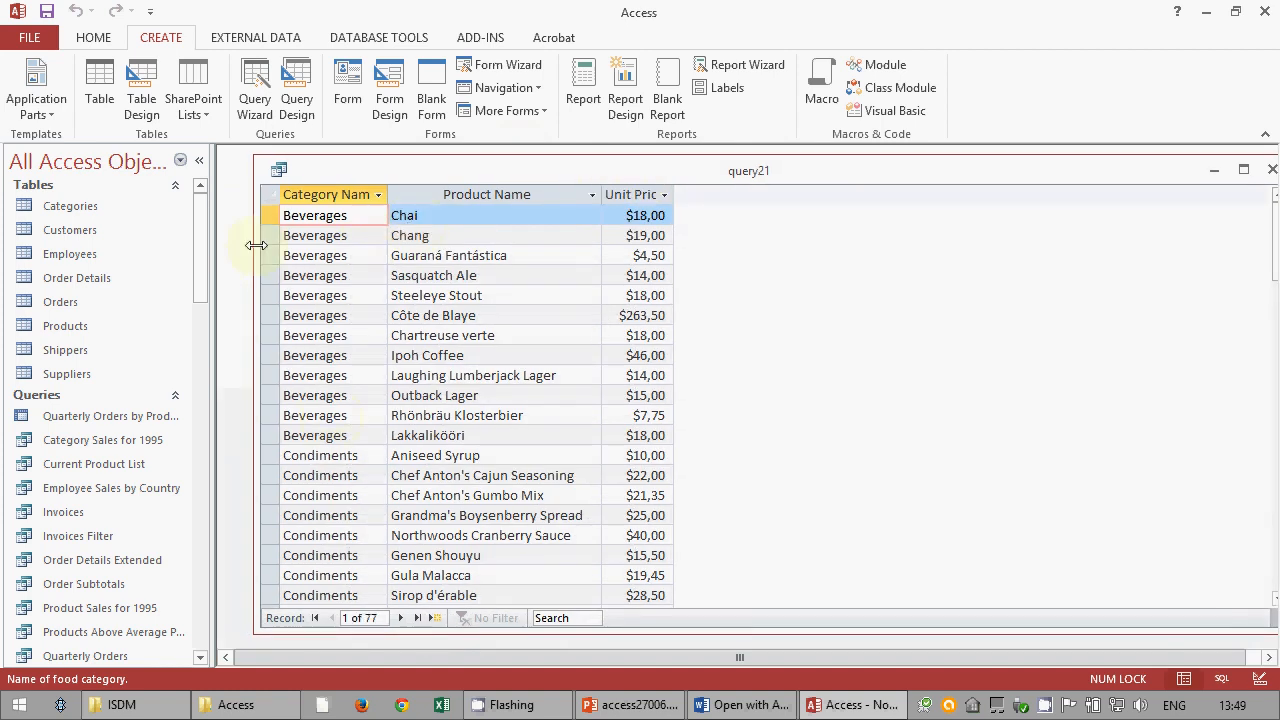
drag(268, 216, 272, 436)
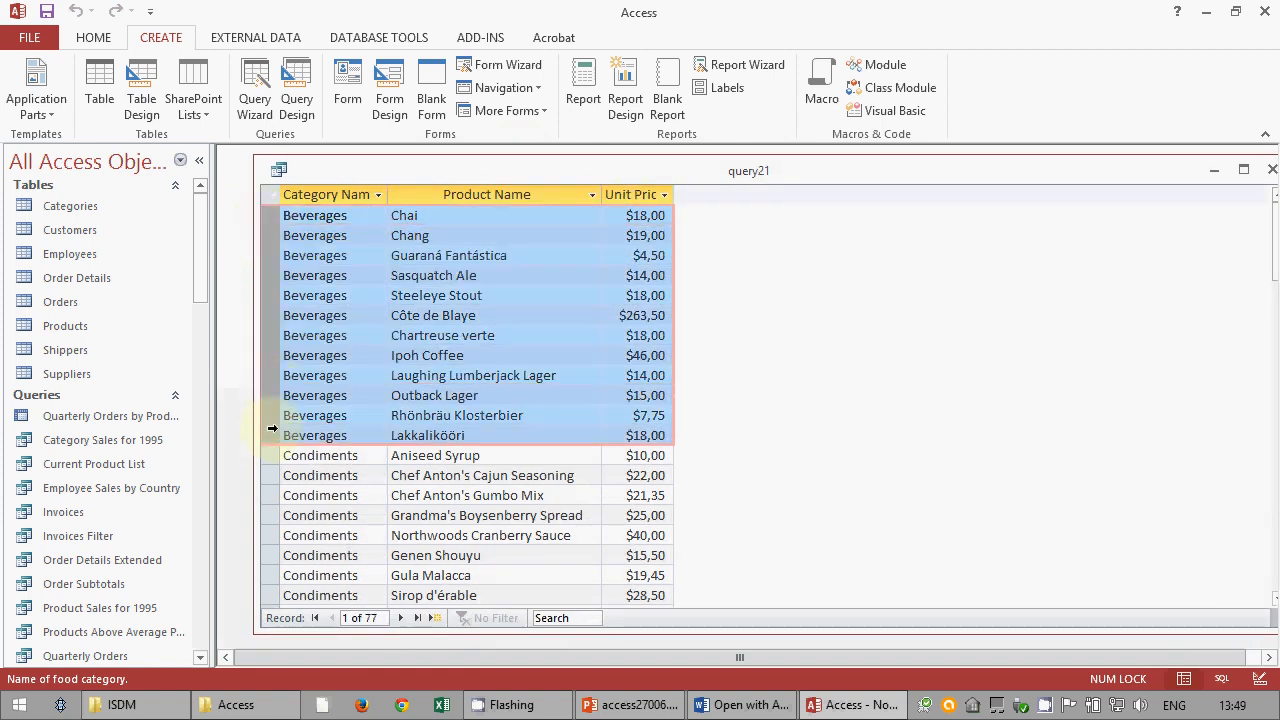
click(334, 215)
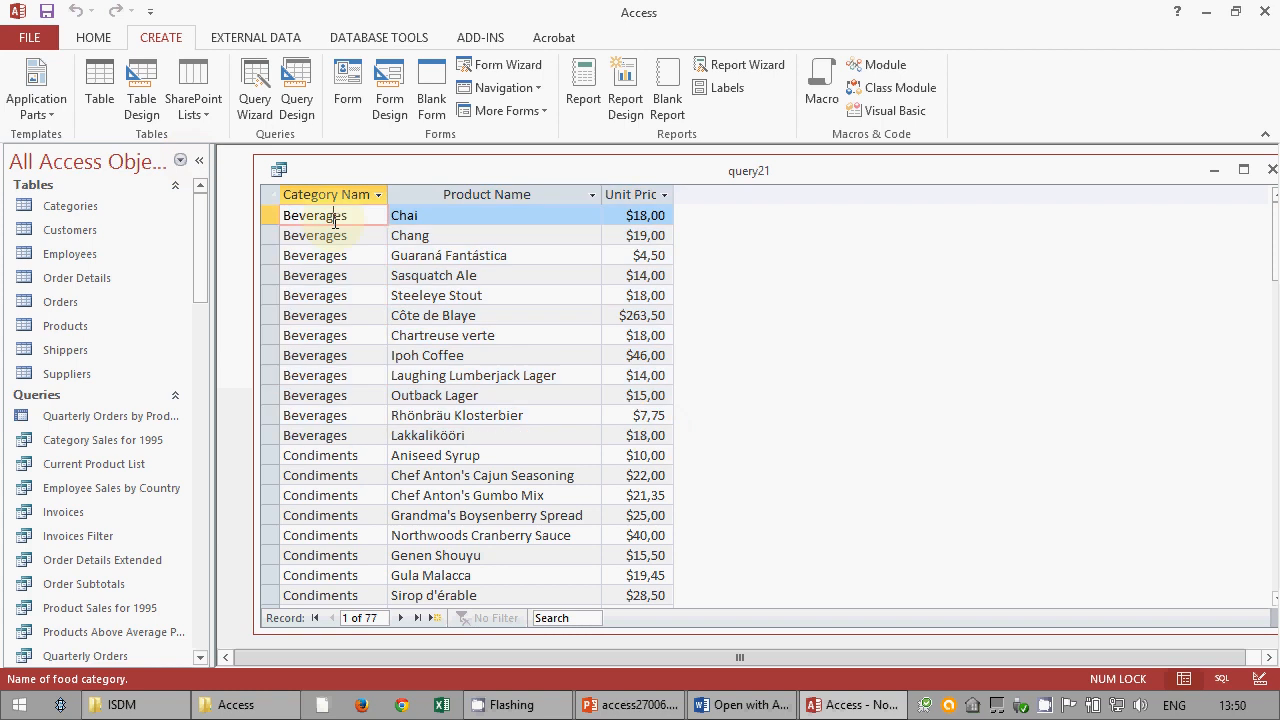
- Remove the ProductName column from the design of query21
click(104, 44)
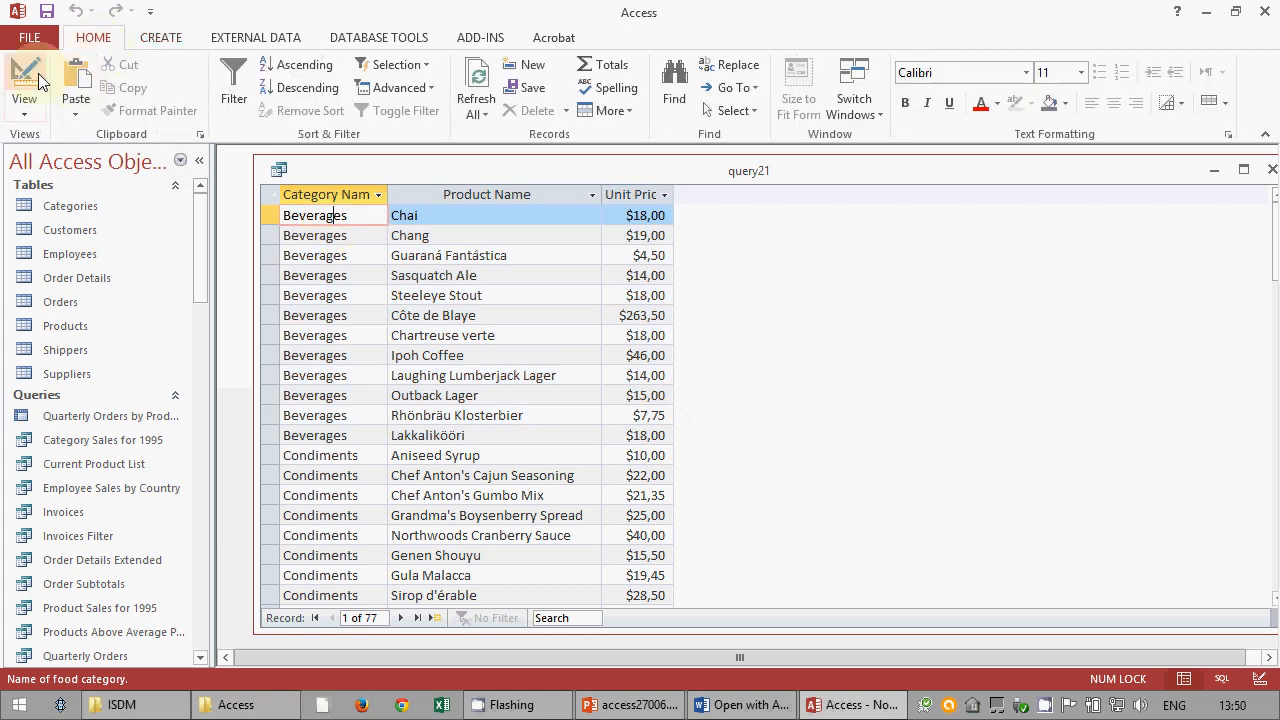
click(24, 76)
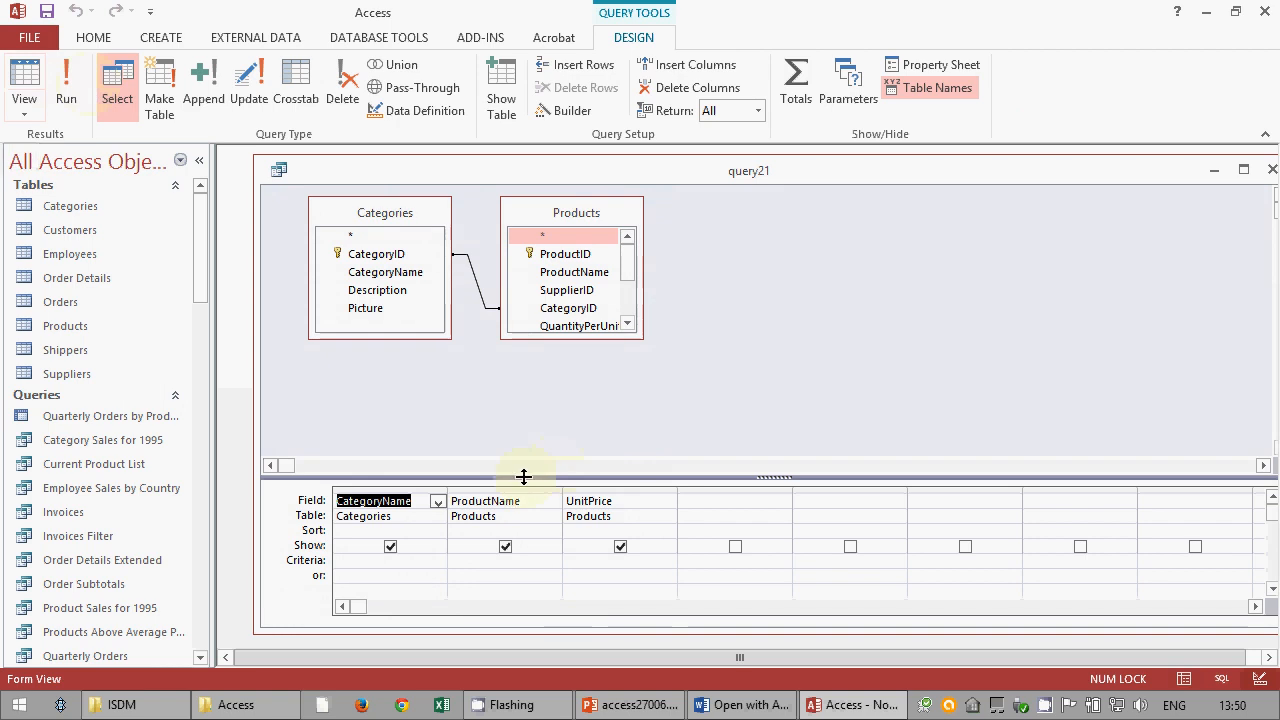
drag(526, 474, 510, 409)
click(507, 422)
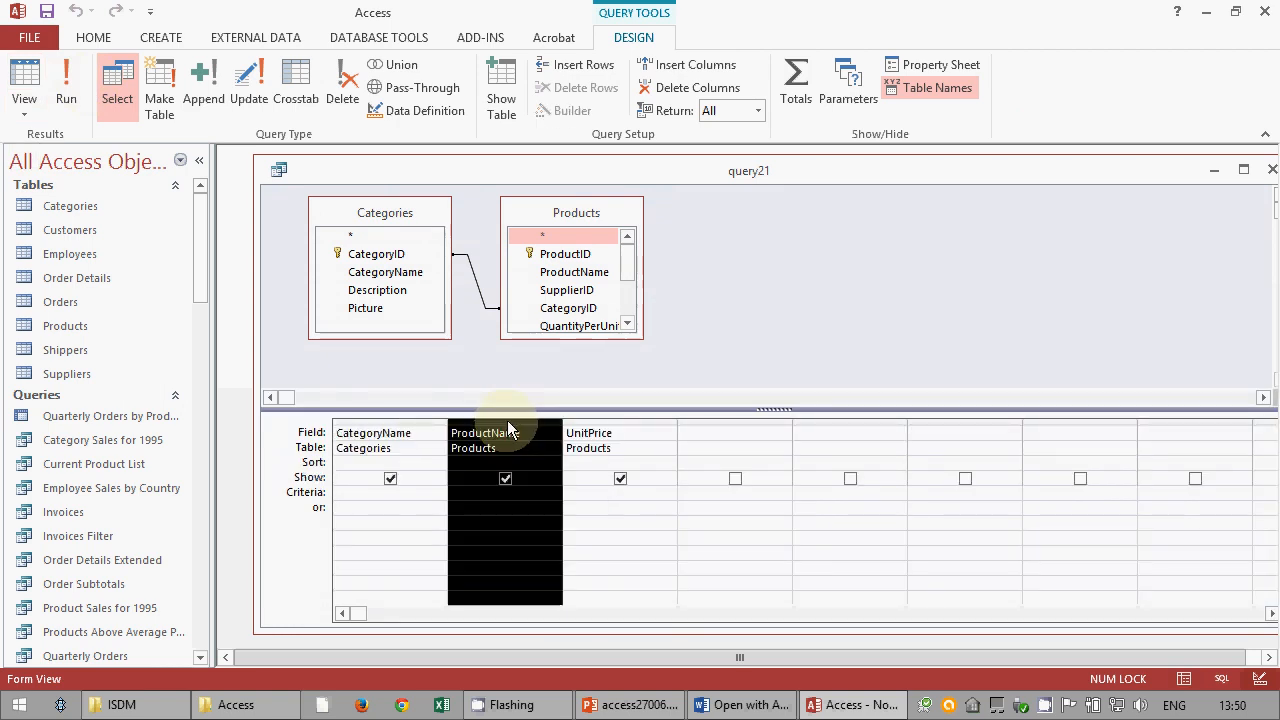
key(Delete)
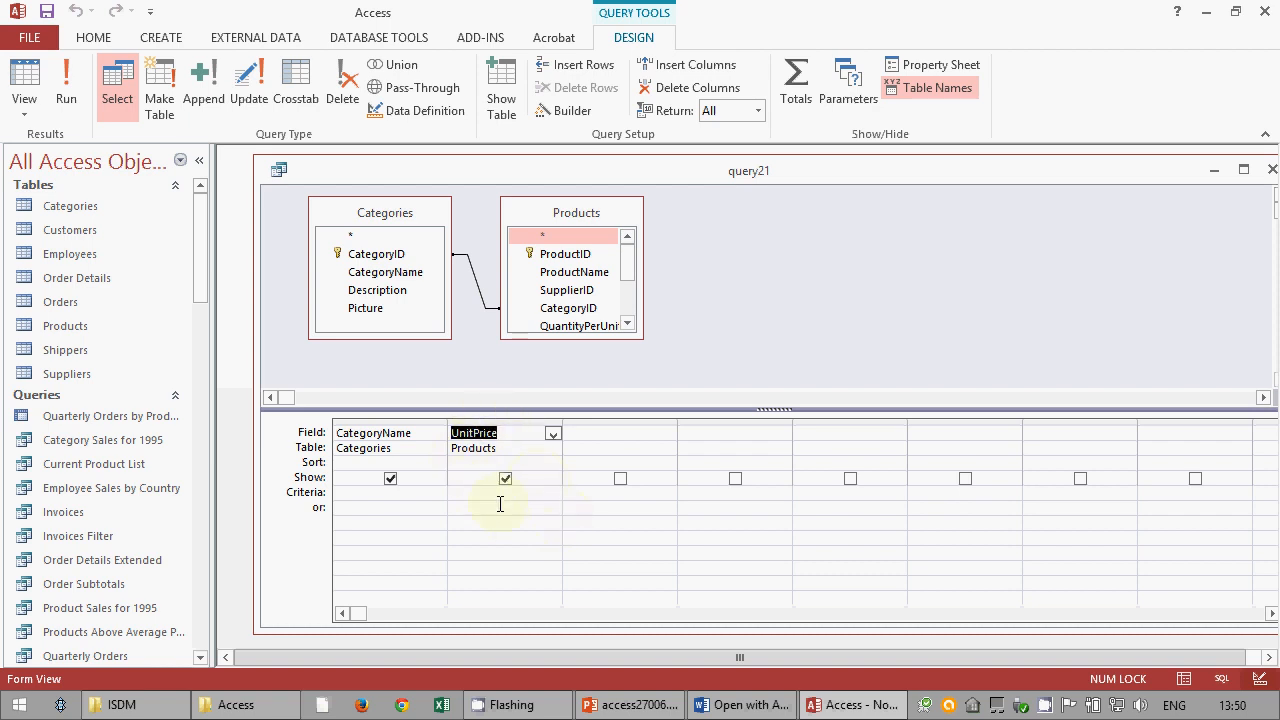
- Group the query by CategoryName with the Avg total on UnitPrice and run it
click(806, 77)
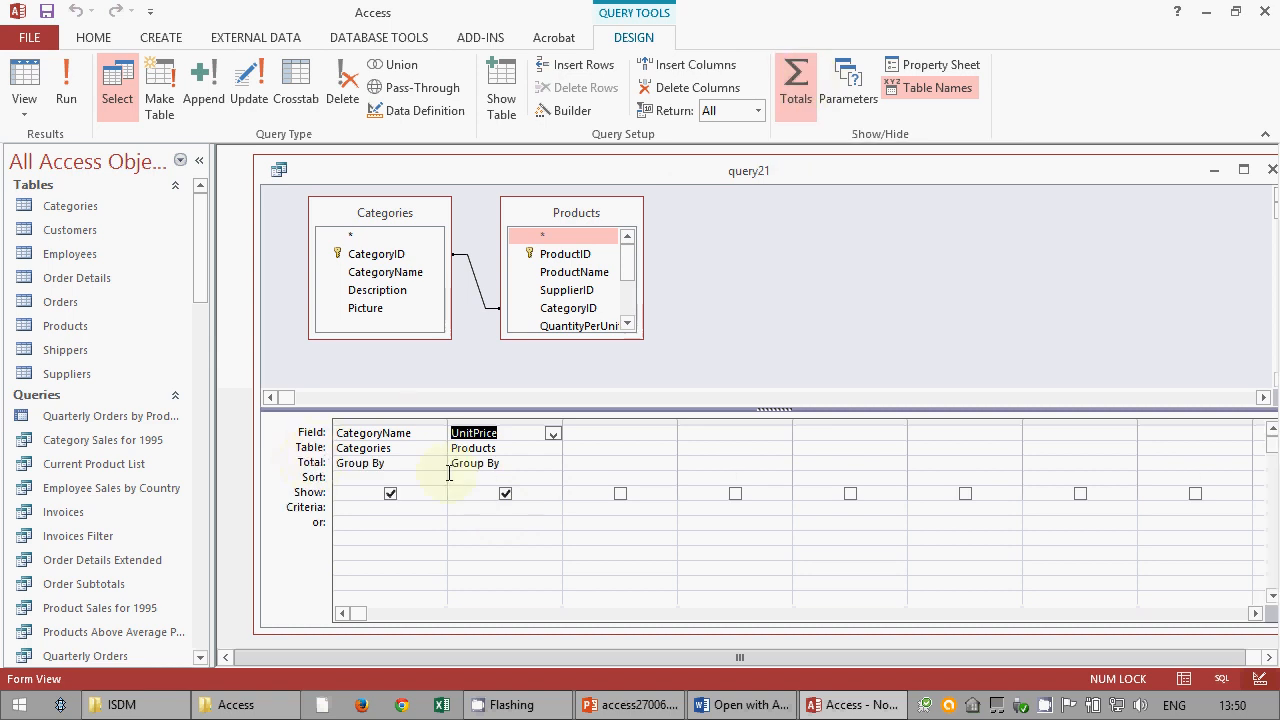
click(553, 463)
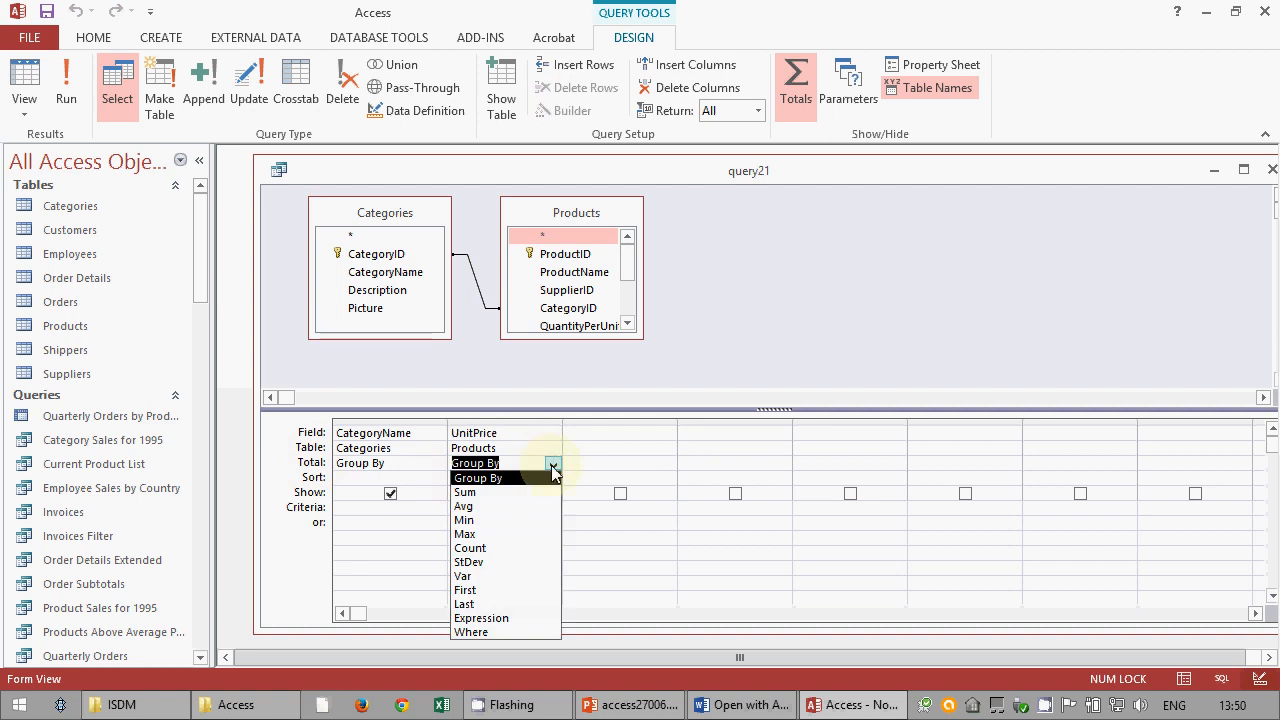
click(533, 511)
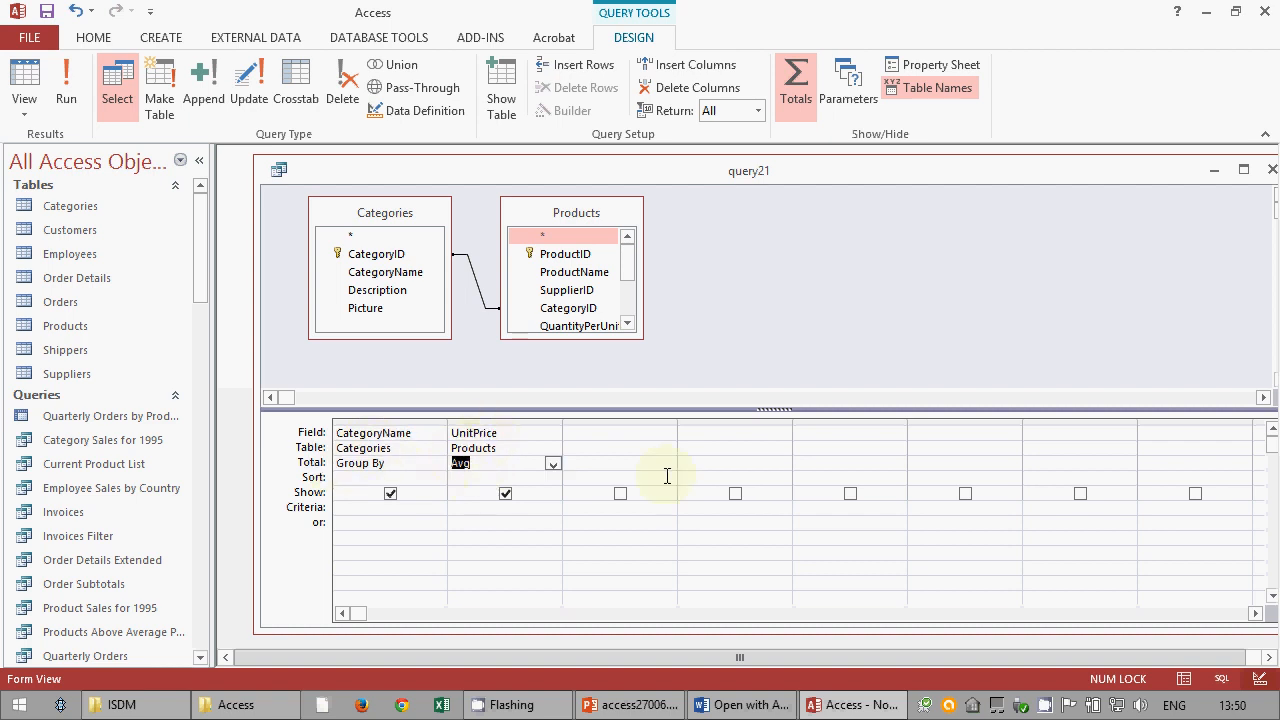
click(395, 465)
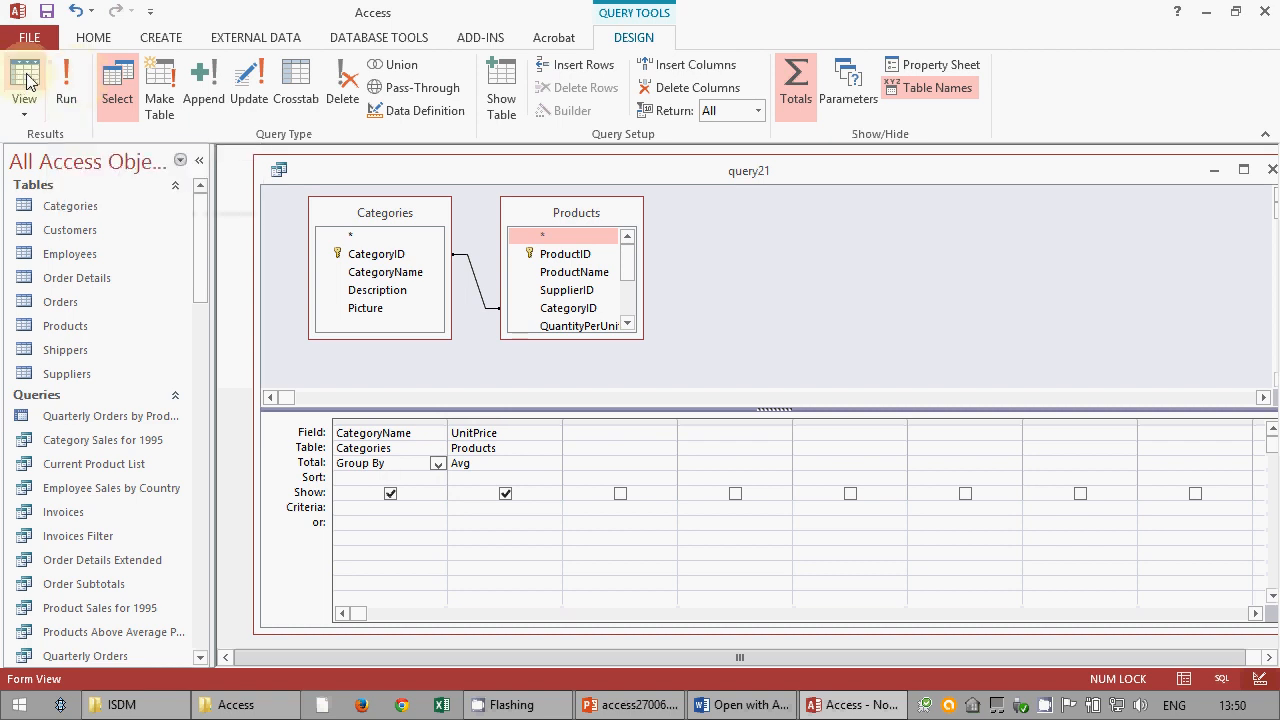
click(68, 90)
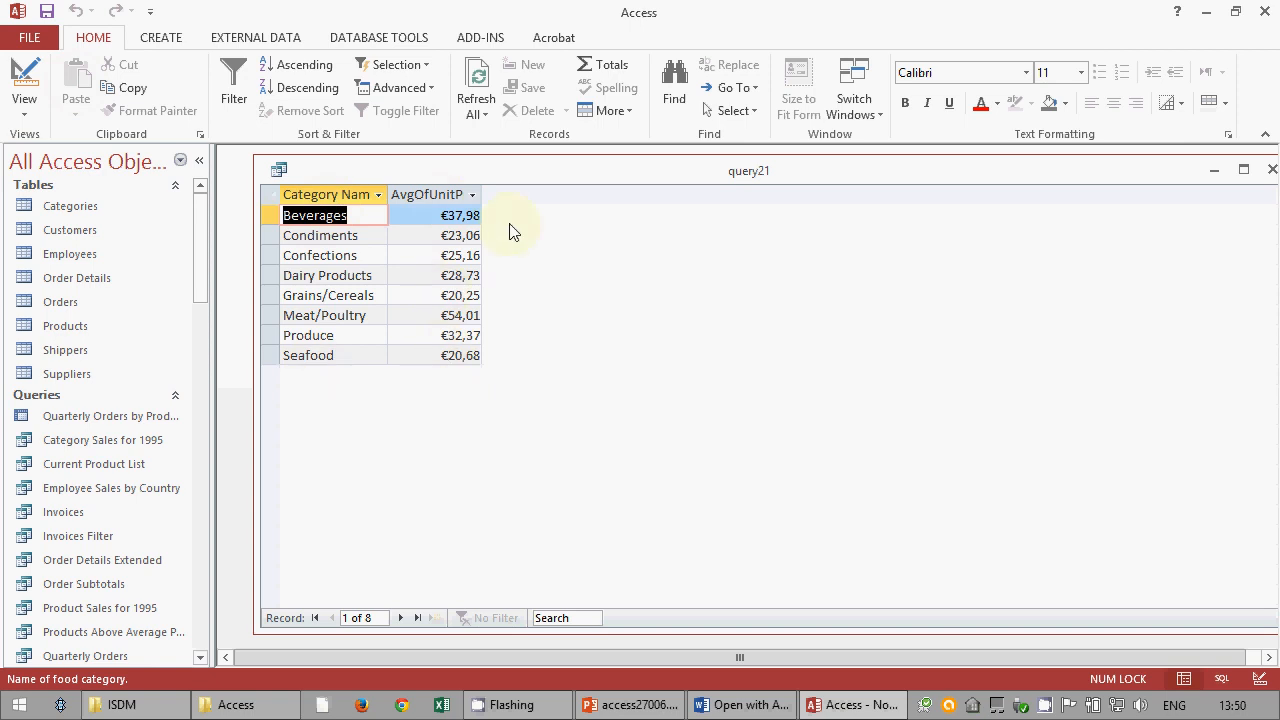
- Turn off totals in the query and examine the ungrouped Beverages records with their unit prices
click(24, 80)
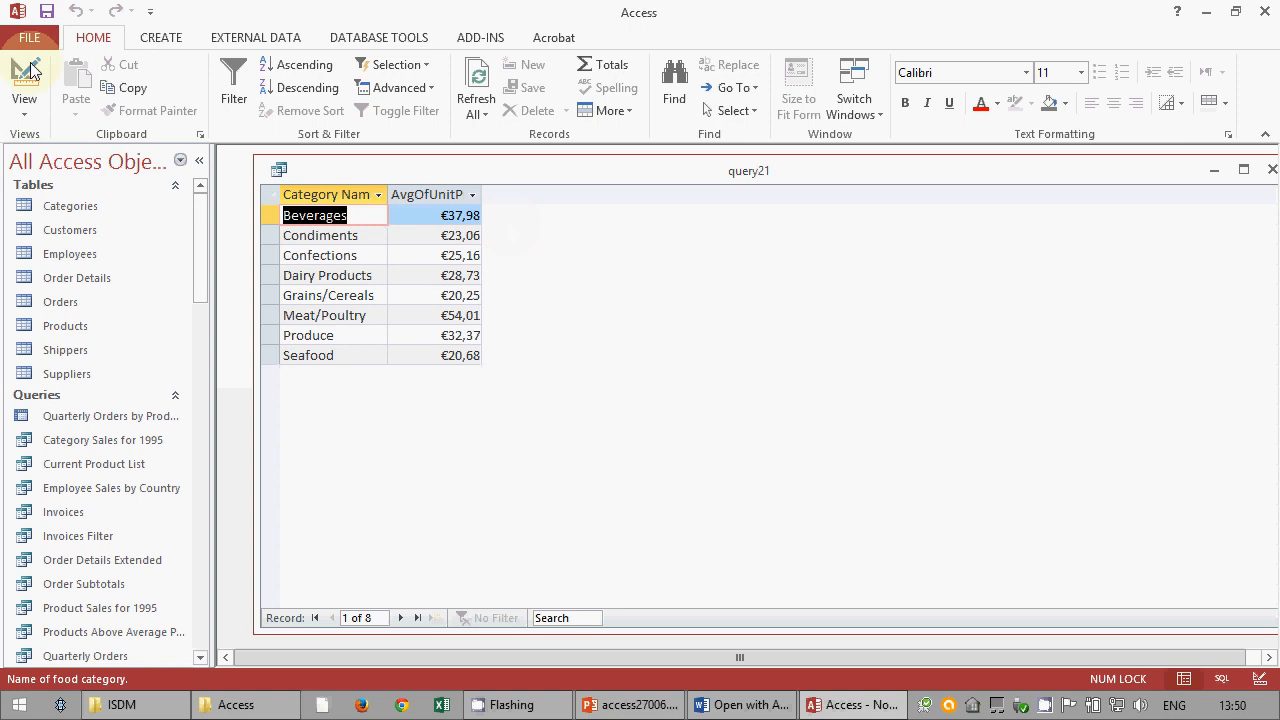
click(796, 85)
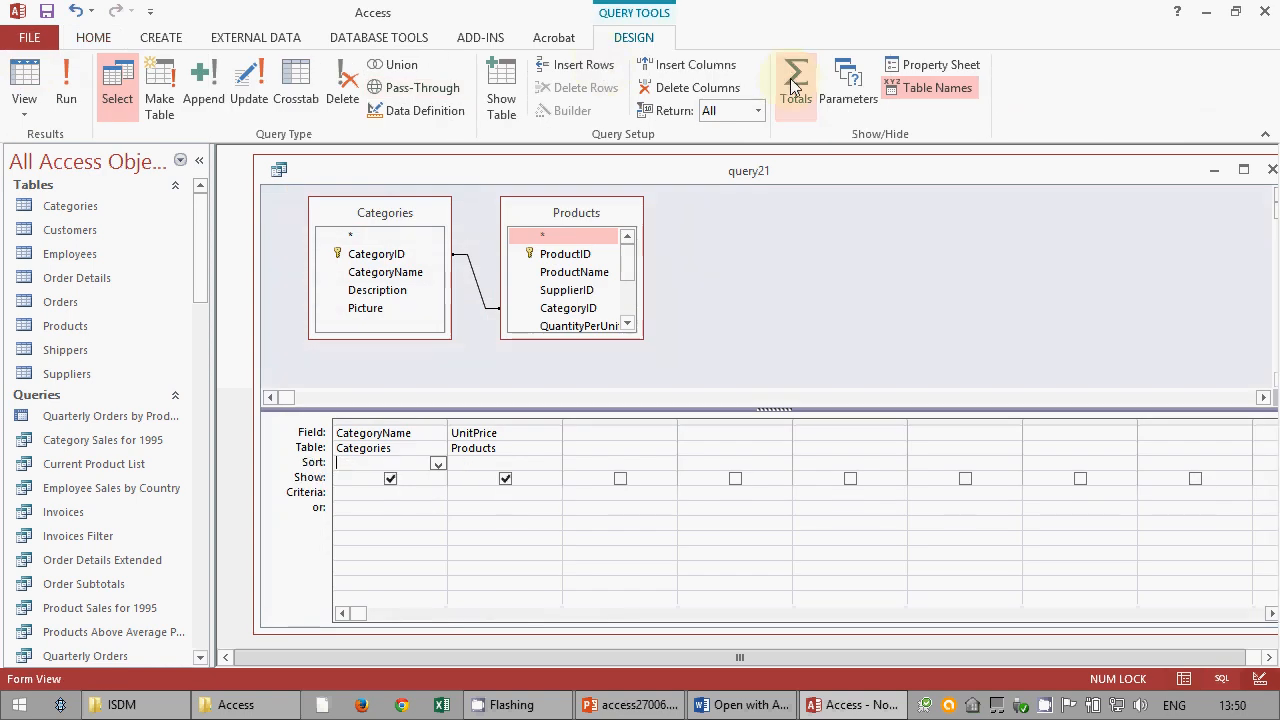
click(24, 85)
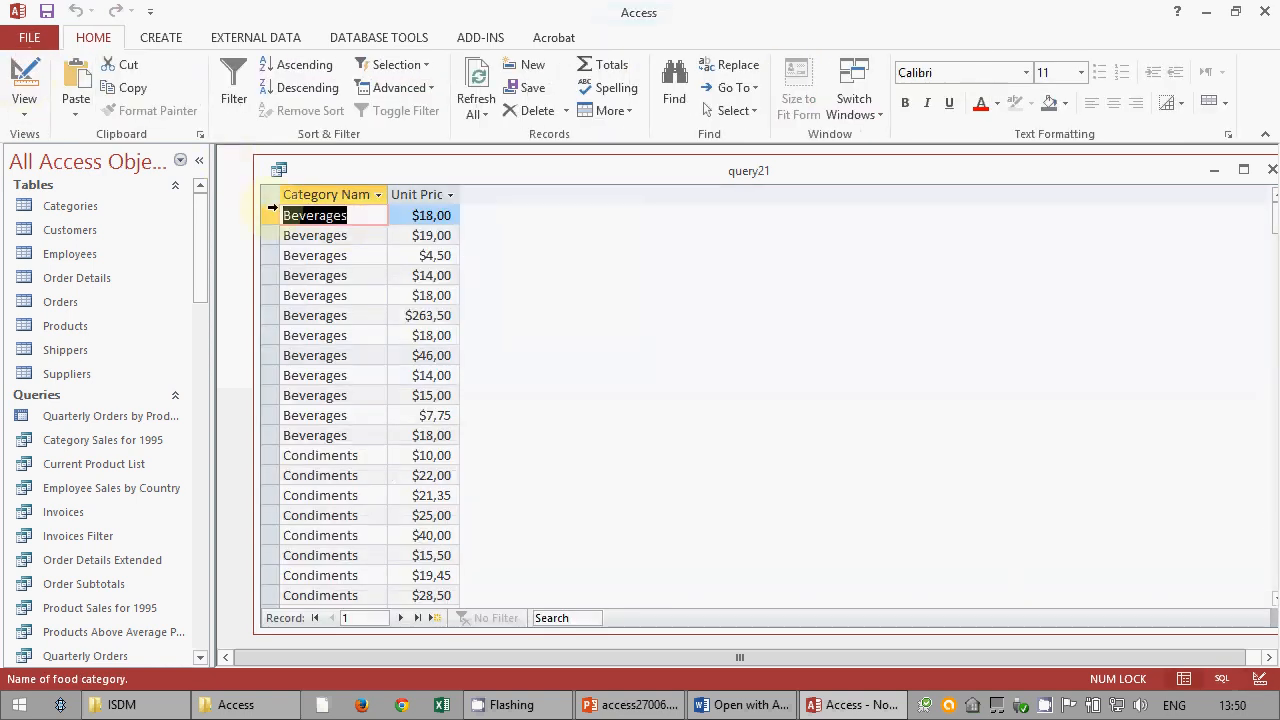
click(268, 212)
drag(268, 212, 264, 438)
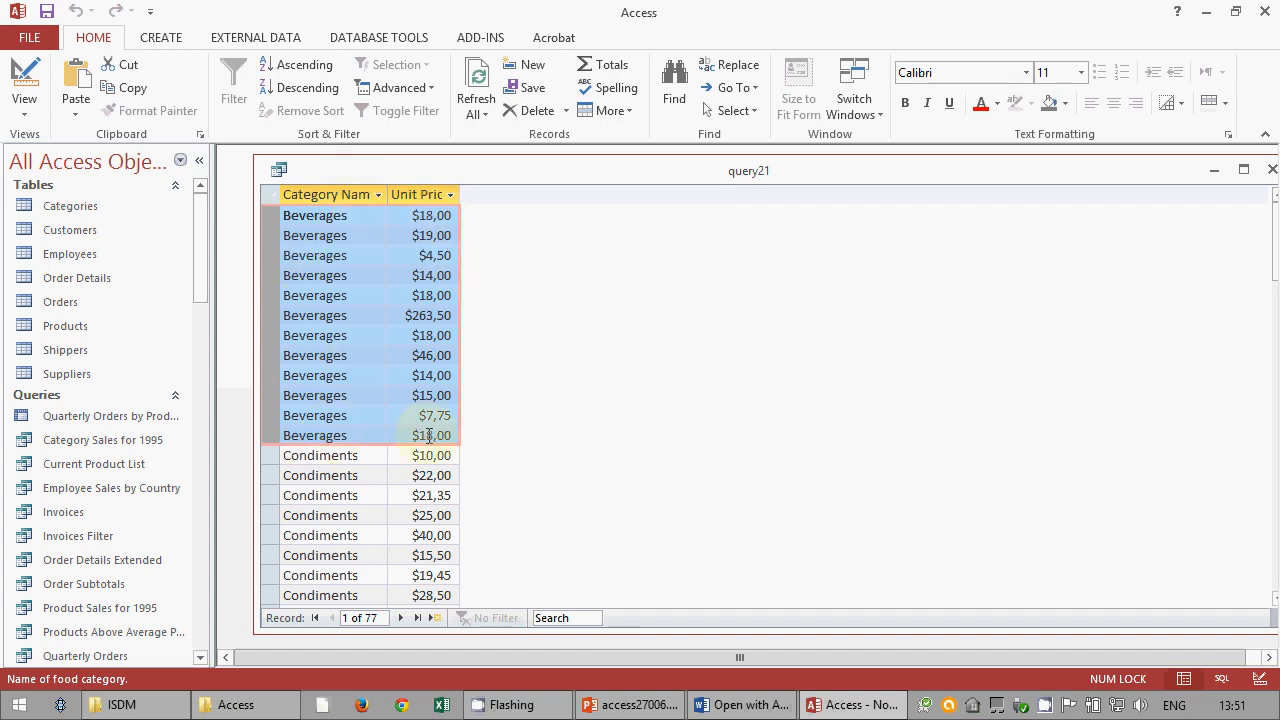
- Turn totals back on in the query design and run the grouped query again
click(24, 80)
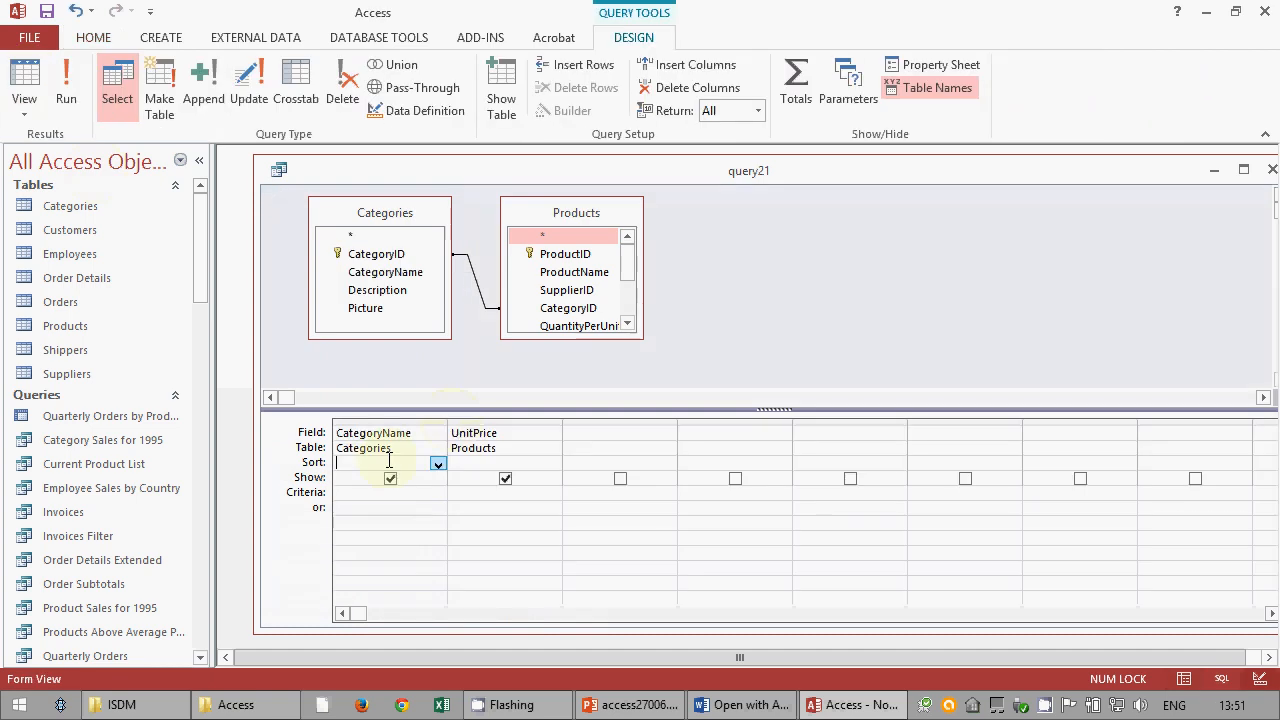
click(796, 85)
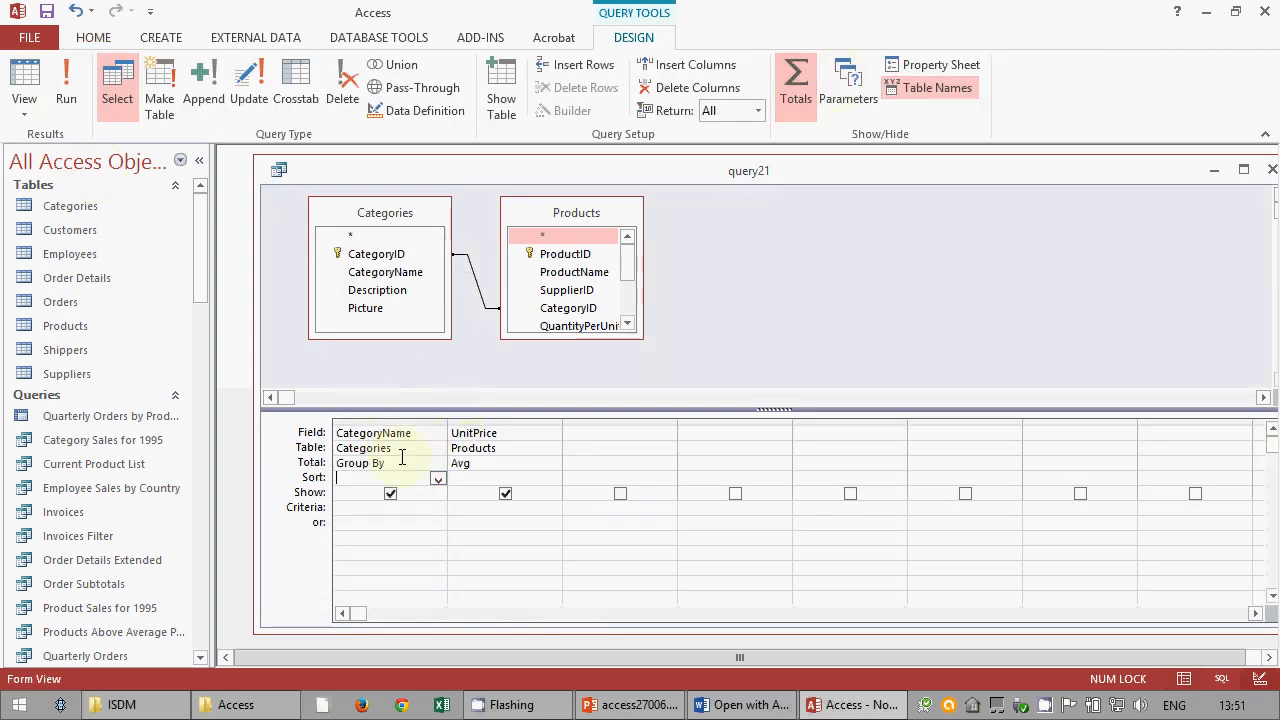
click(65, 75)
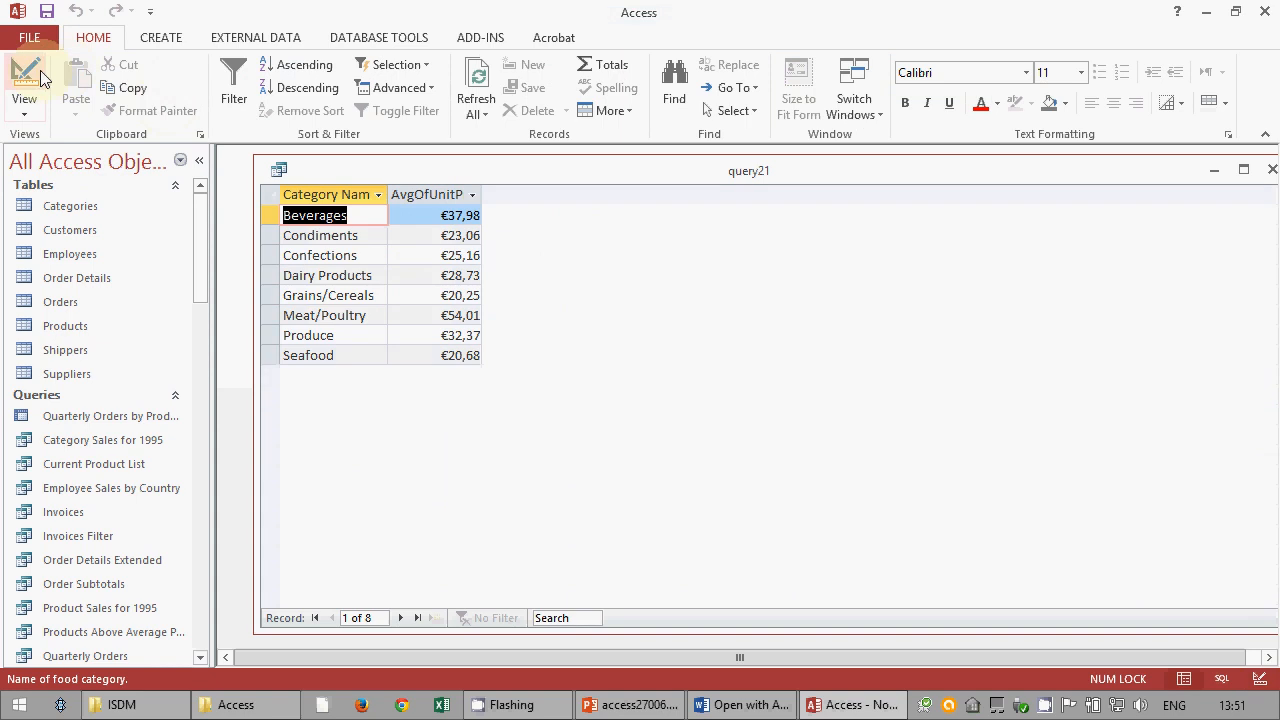
- Add the ProductName field to the query design between CategoryName and UnitPrice, grouped by product name
click(40, 78)
drag(537, 257, 465, 438)
click(515, 551)
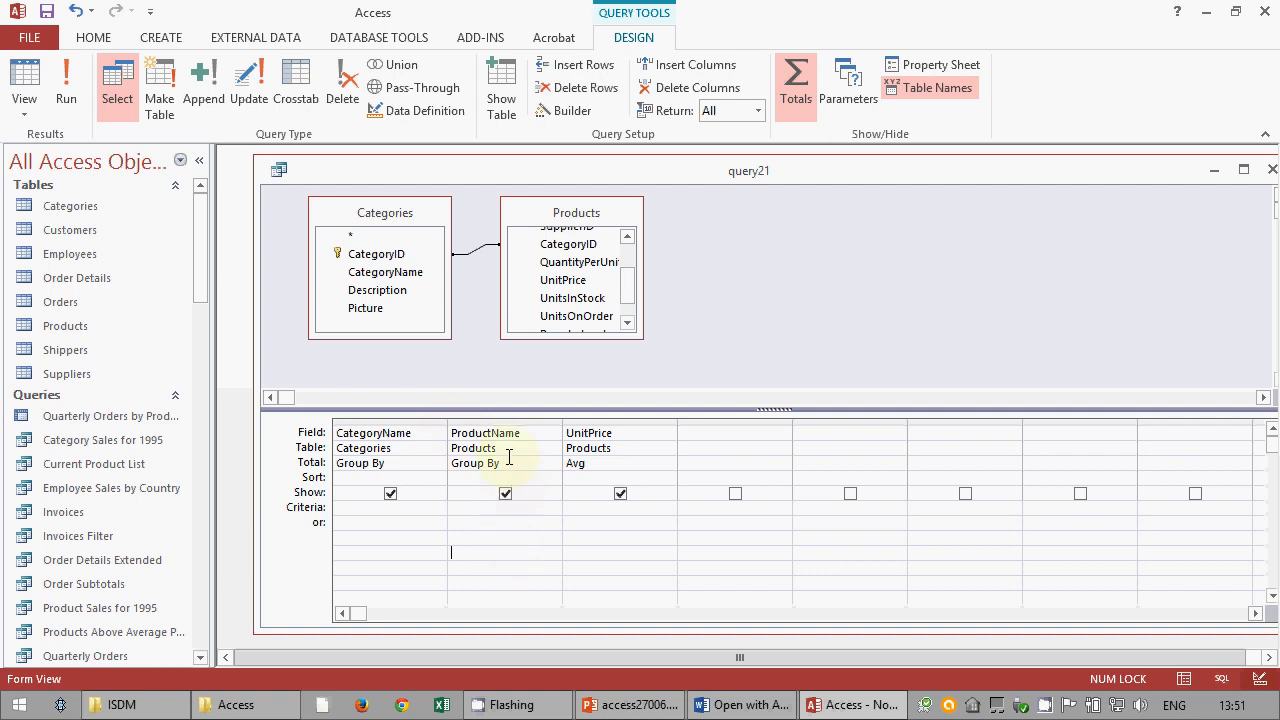
- Run the query grouped by category and product name and examine the Beverages records with their average prices
click(66, 88)
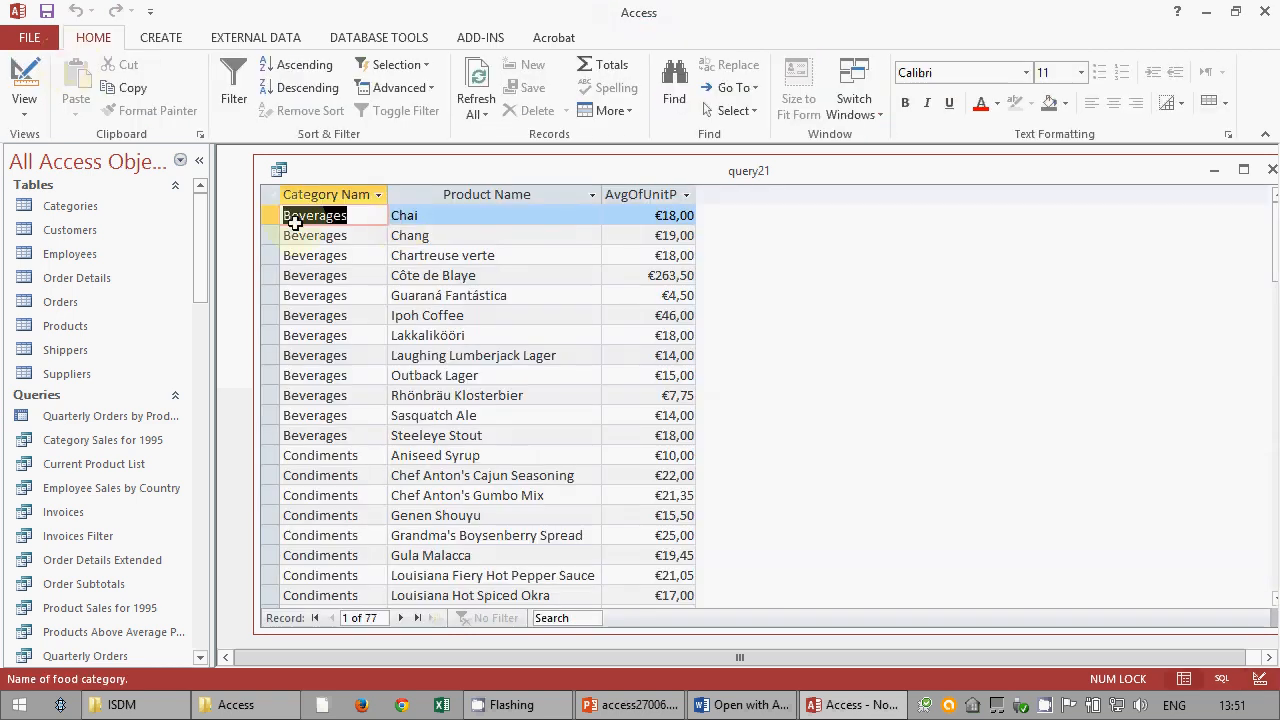
drag(268, 215, 300, 430)
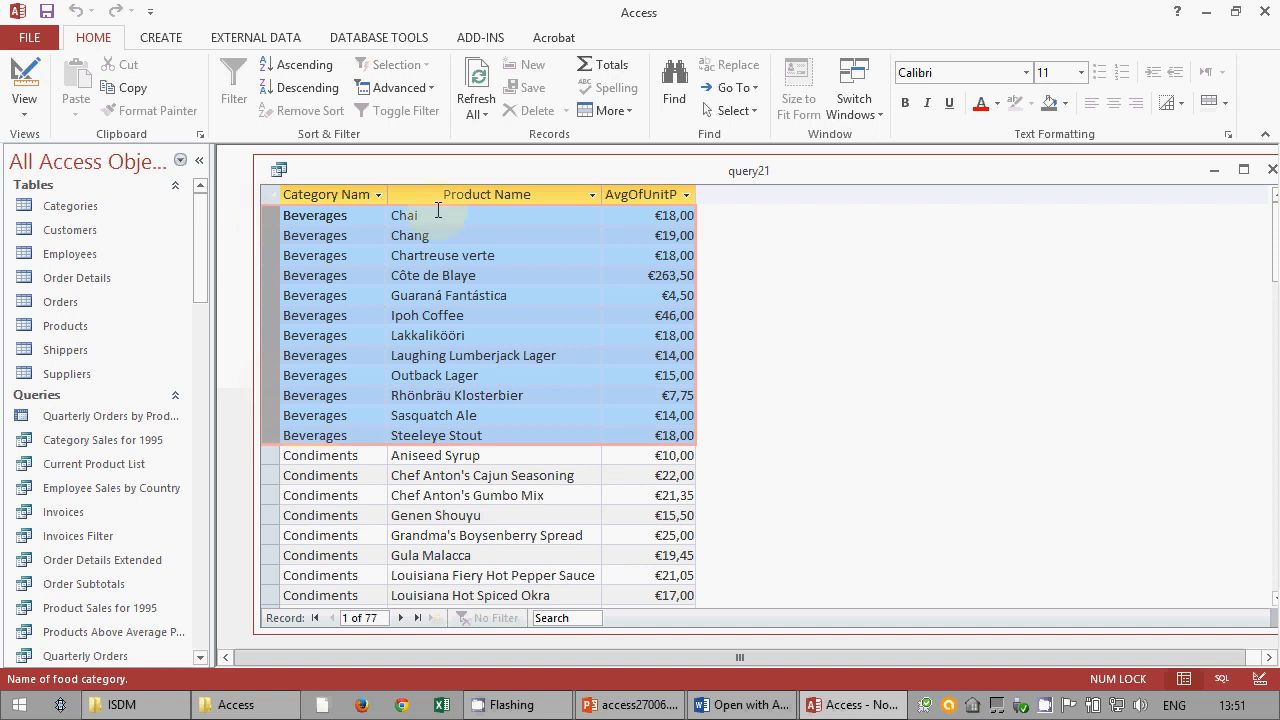
click(38, 78)
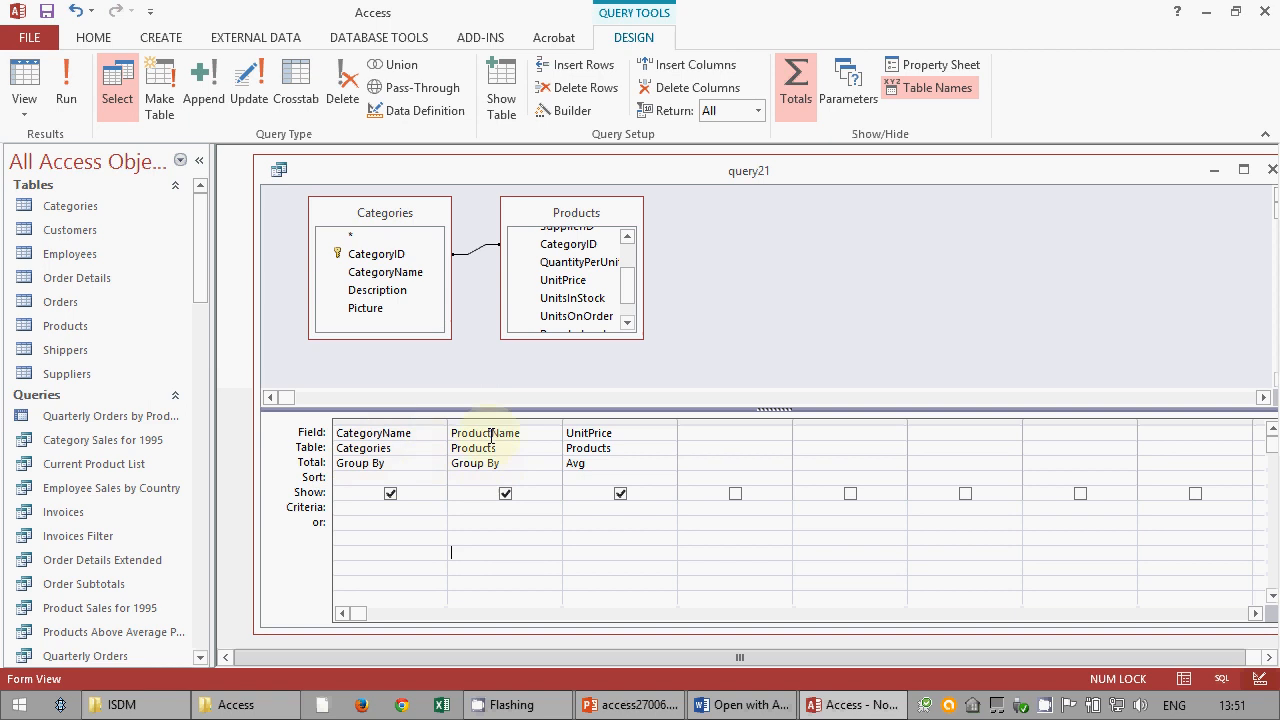
click(66, 85)
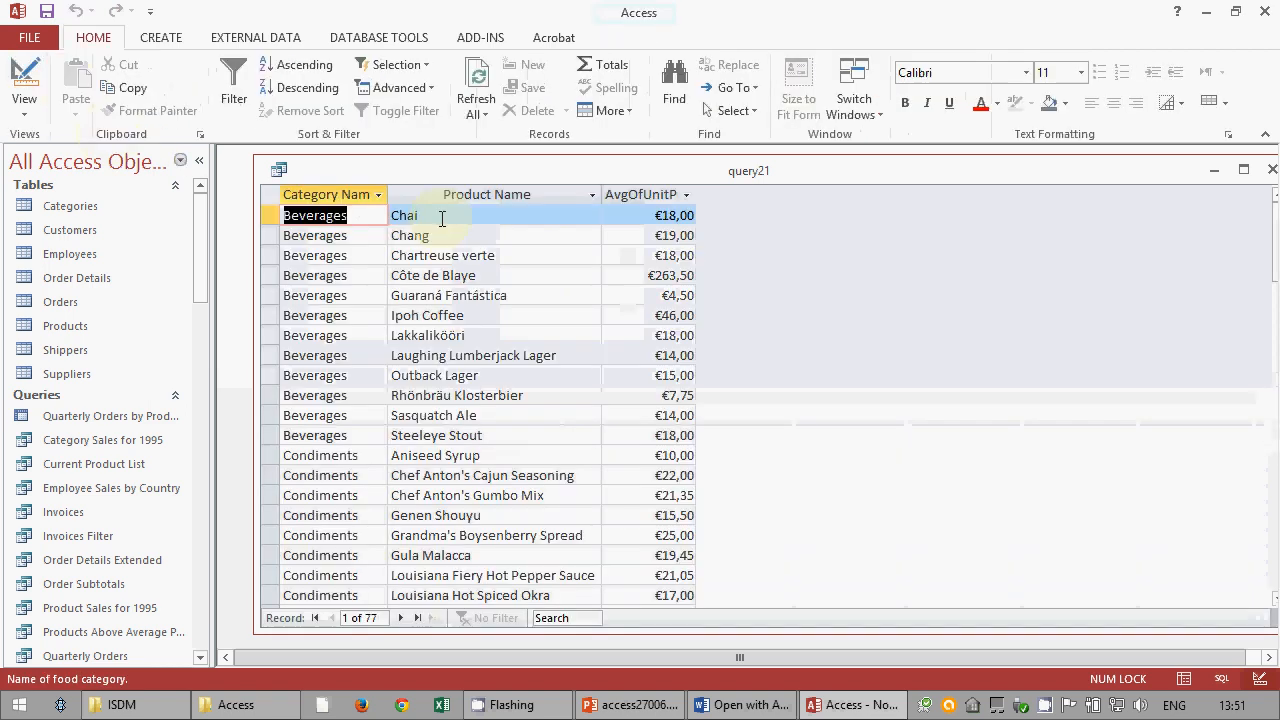
drag(270, 215, 270, 440)
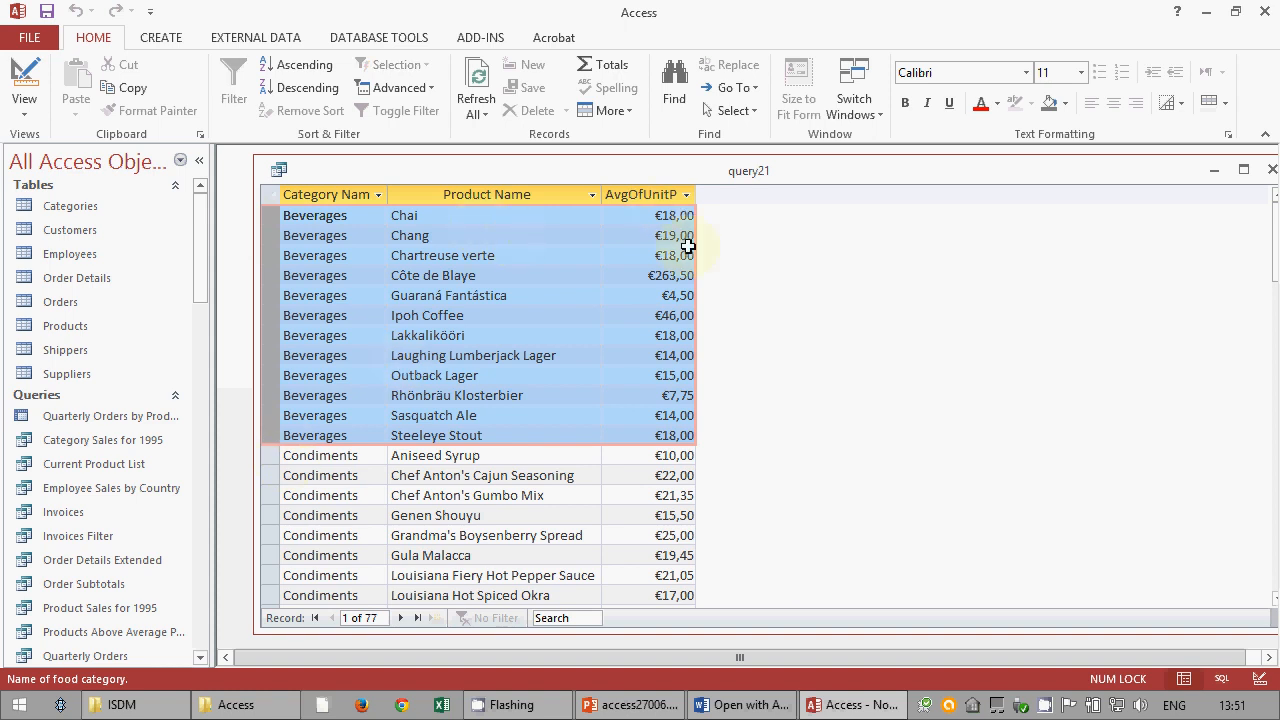
- Remove the ProductName column from the query design, keeping only CategoryName and the UnitPrice average
click(22, 72)
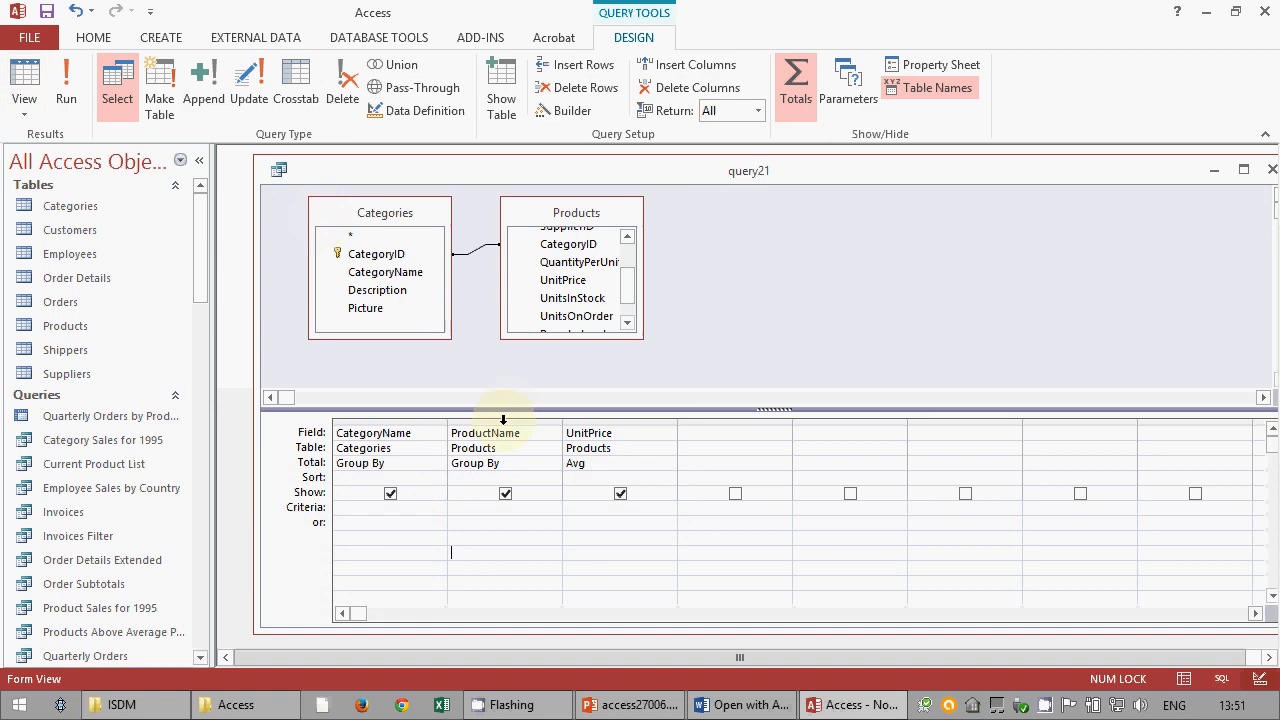
click(503, 420)
key(Delete)
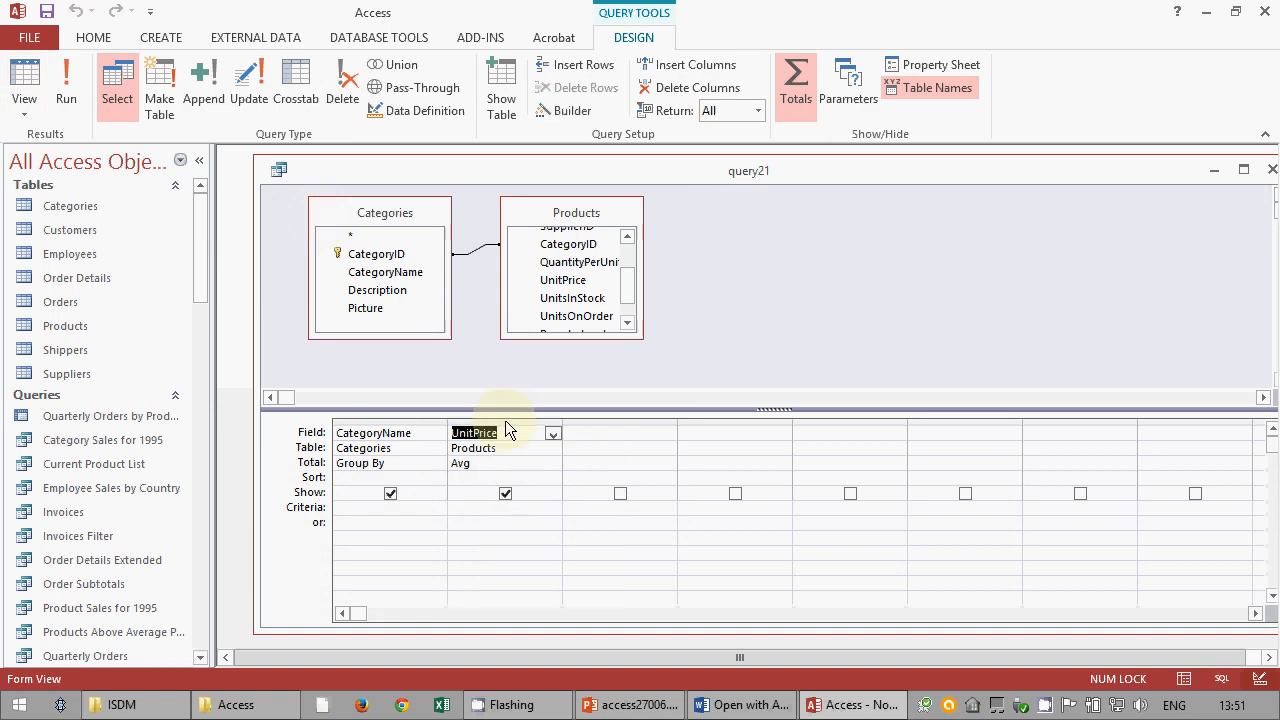
click(506, 523)
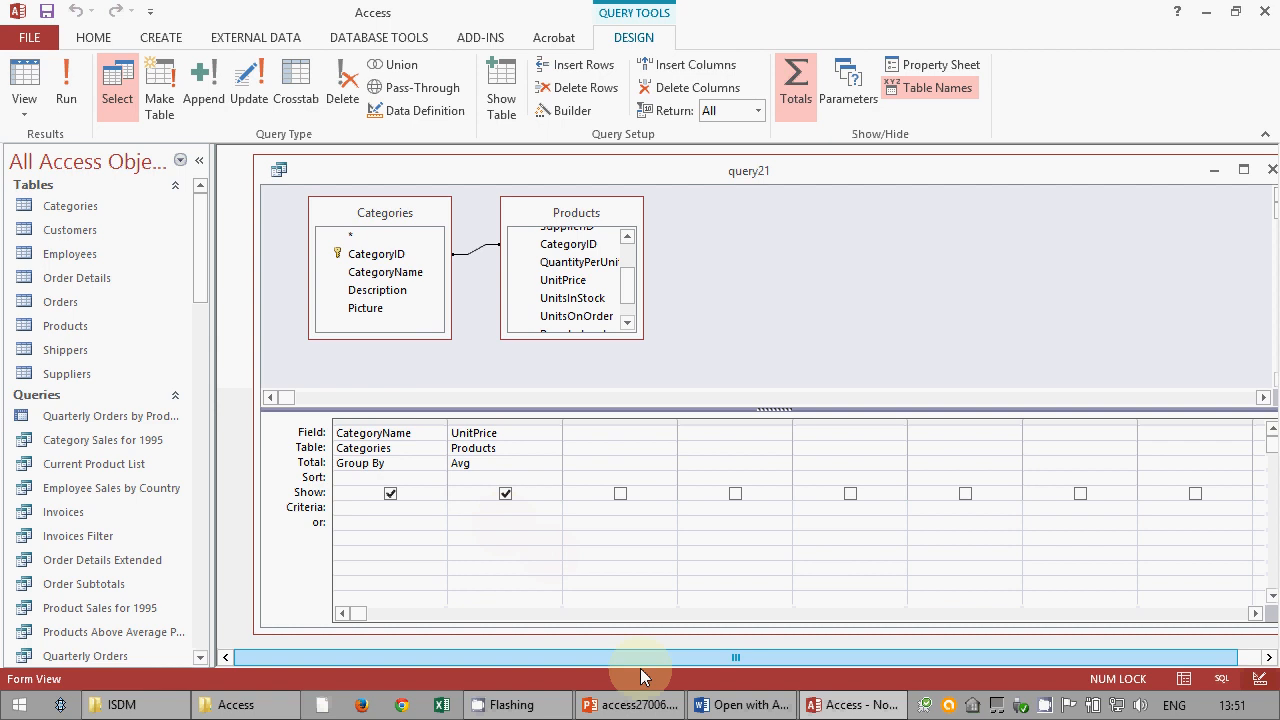
- Switch to the exercise document in Word and read the tasks on adding product names and counting products per category
click(735, 703)
scroll(672, 404, down, 1)
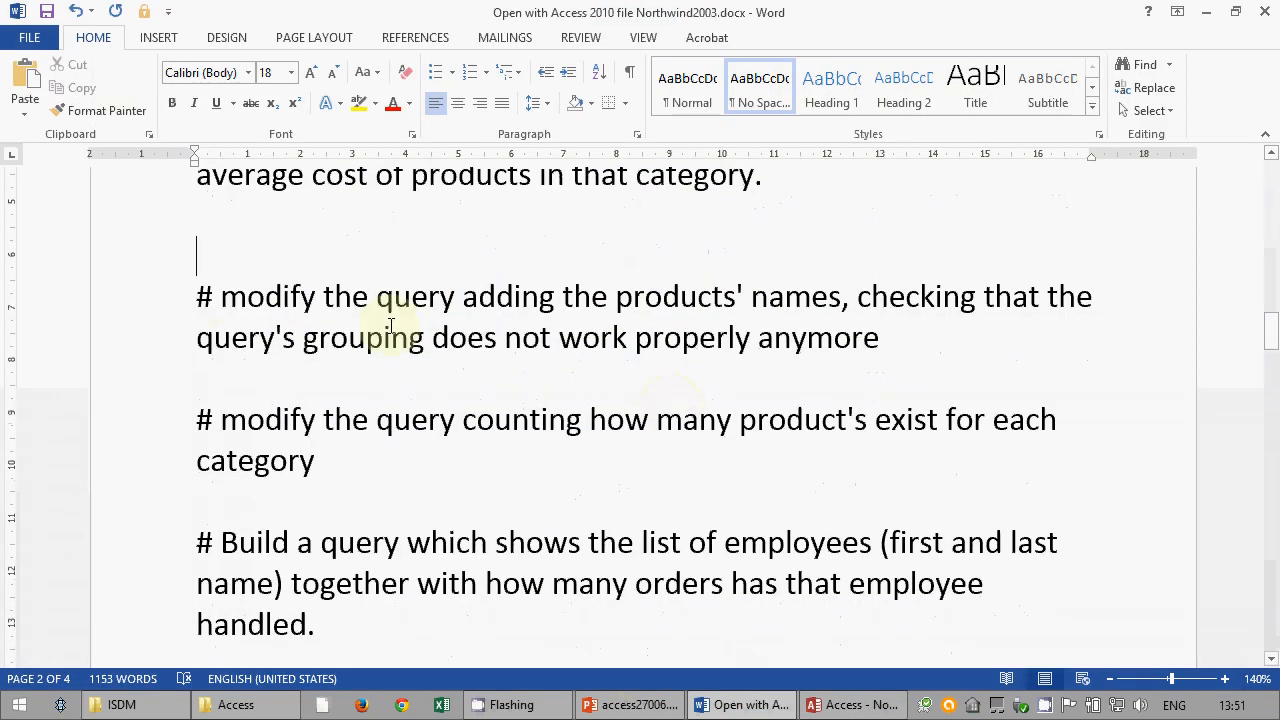
drag(198, 296, 975, 296)
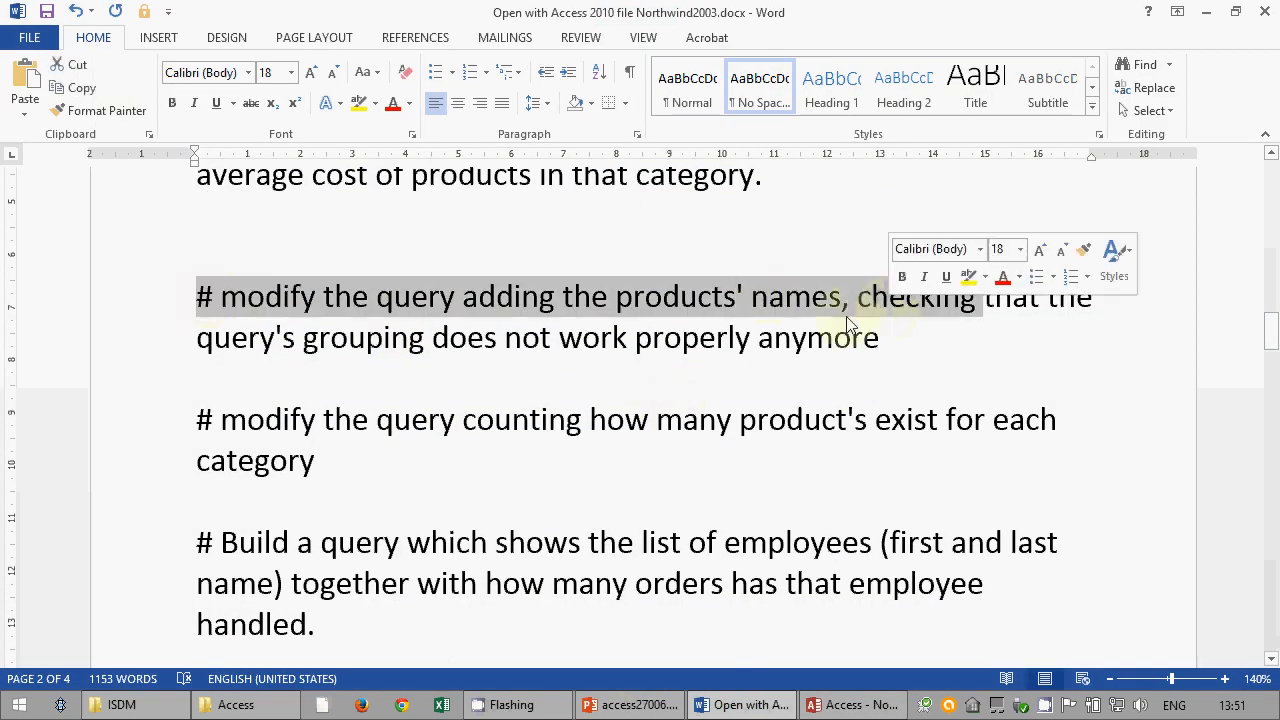
click(820, 337)
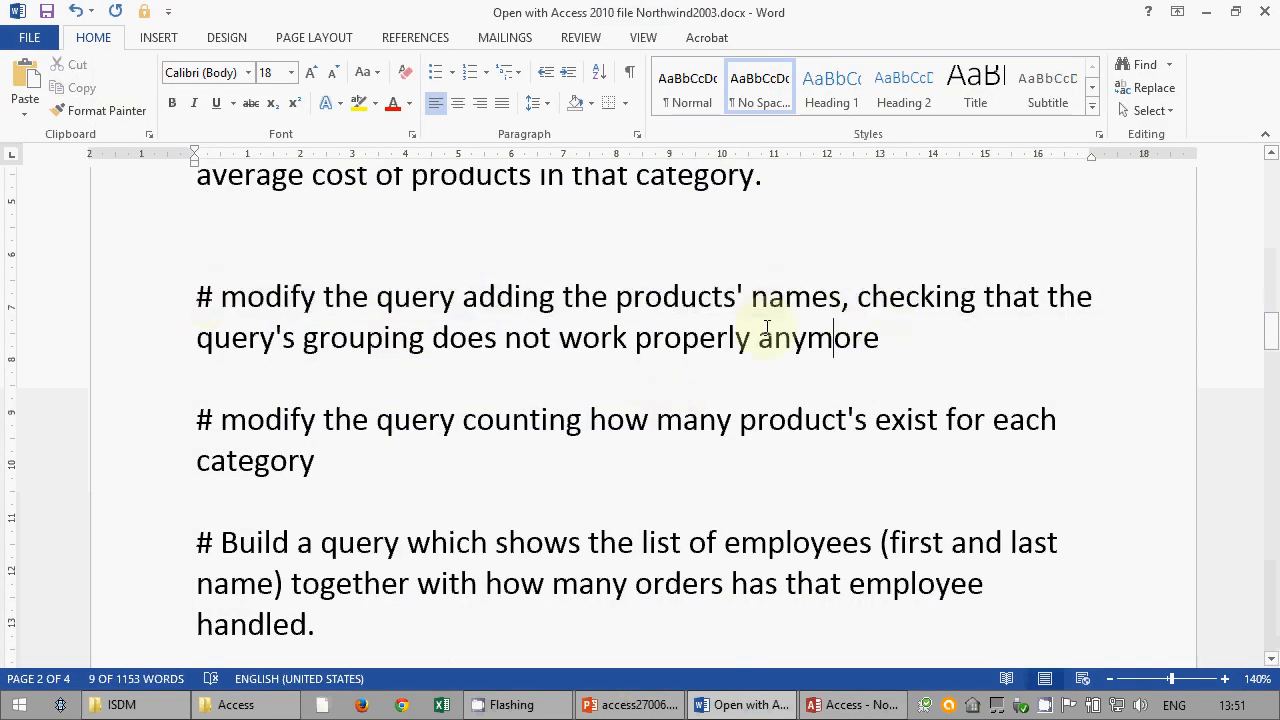
double_click(137, 309)
scroll(280, 360, down, 1)
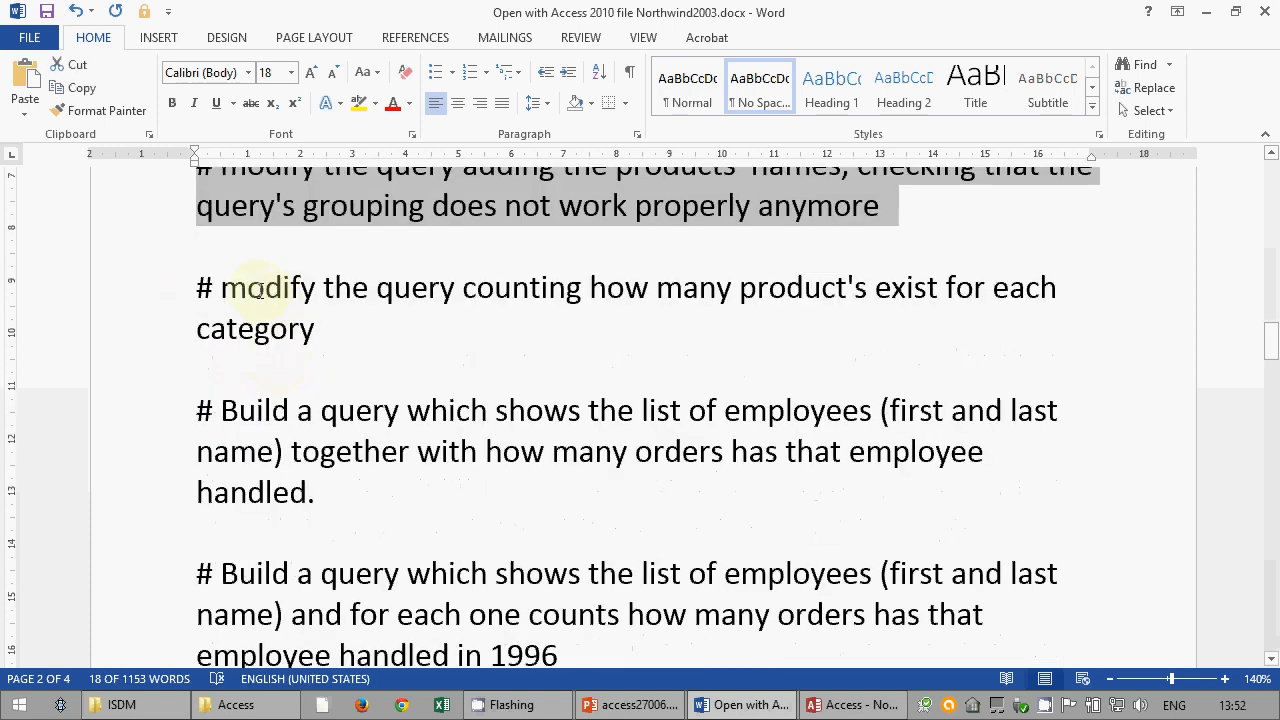
click(264, 290)
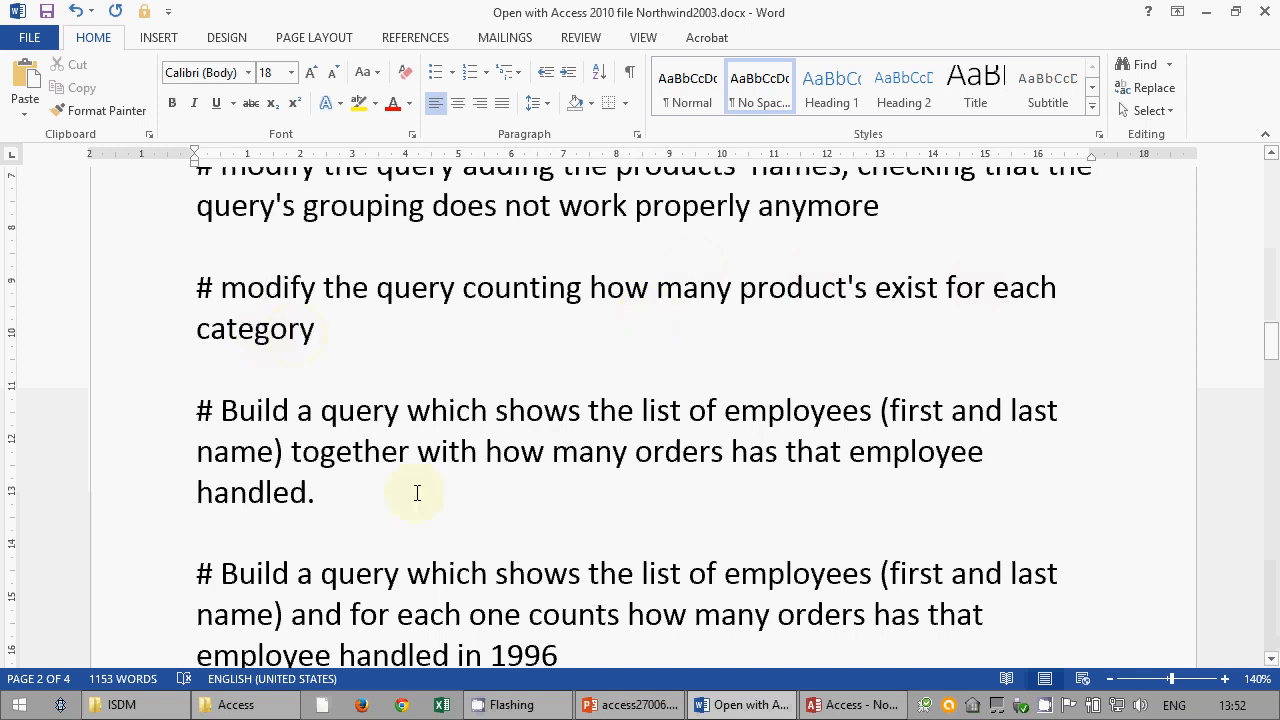
- Back in Access, add ProductID from the Products table to the query after UnitPrice and set its total to Count
click(855, 704)
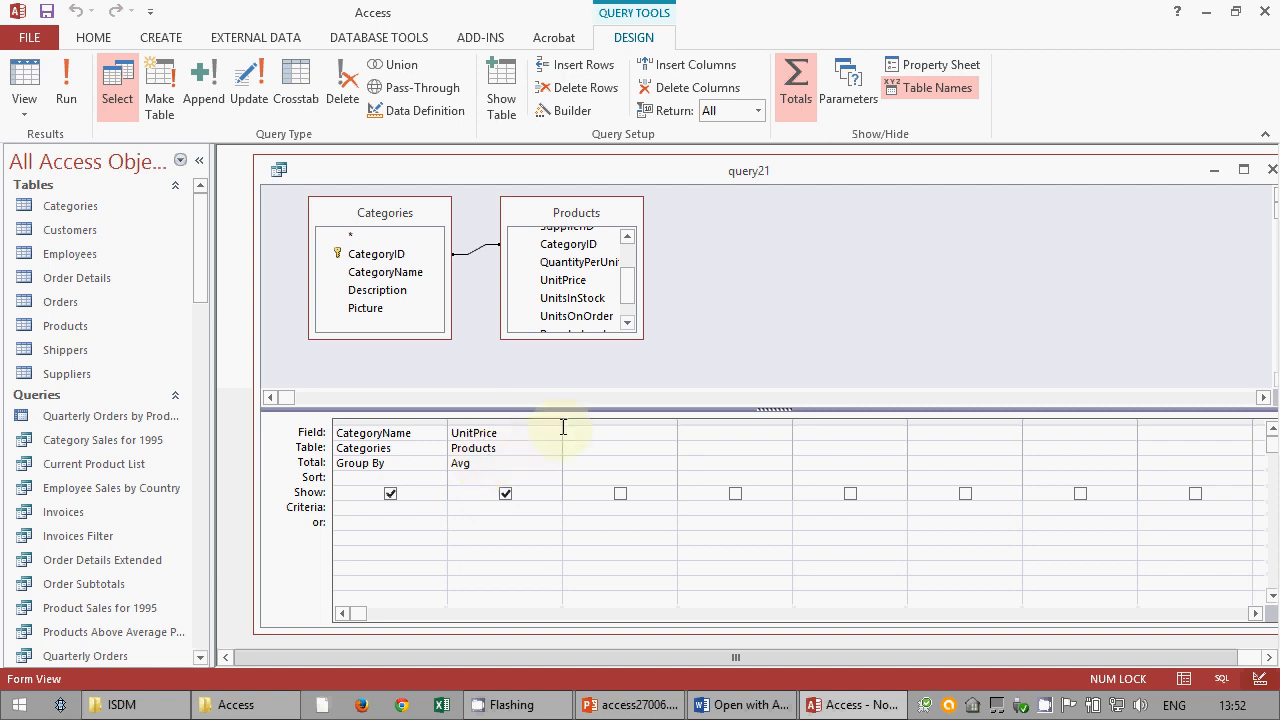
drag(562, 424, 537, 428)
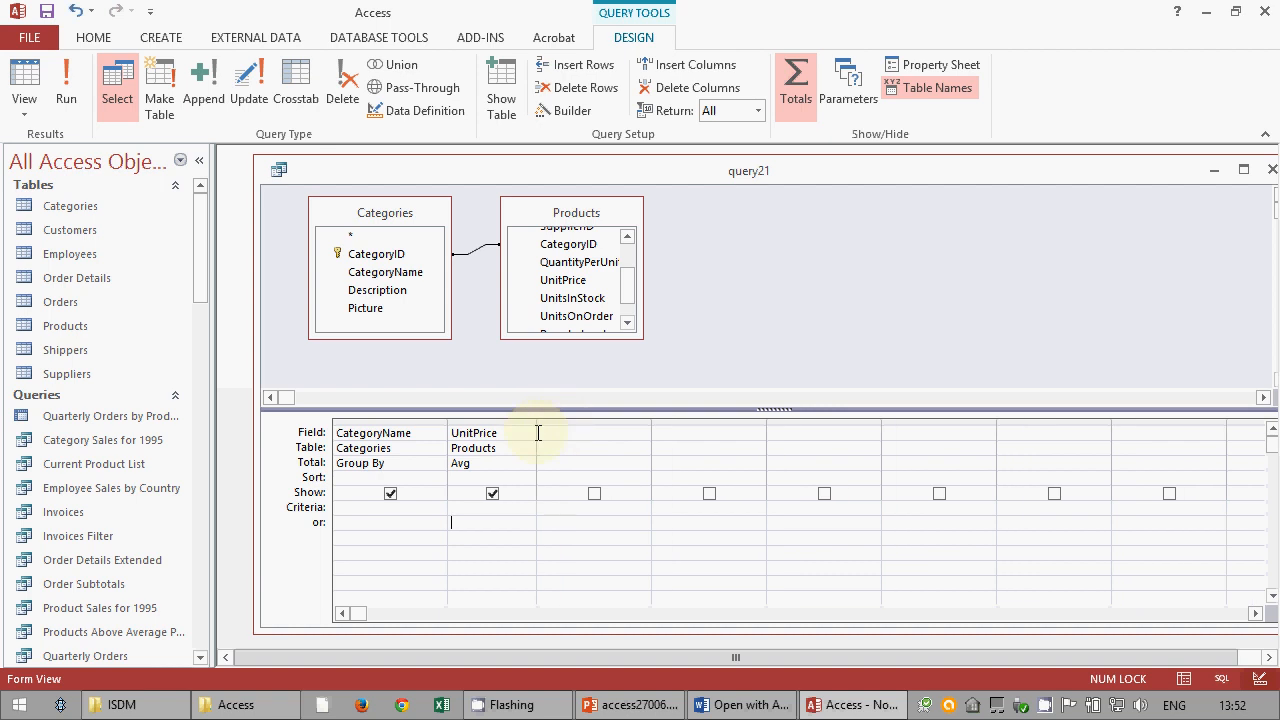
drag(641, 337, 650, 376)
scroll(649, 320, up, 1)
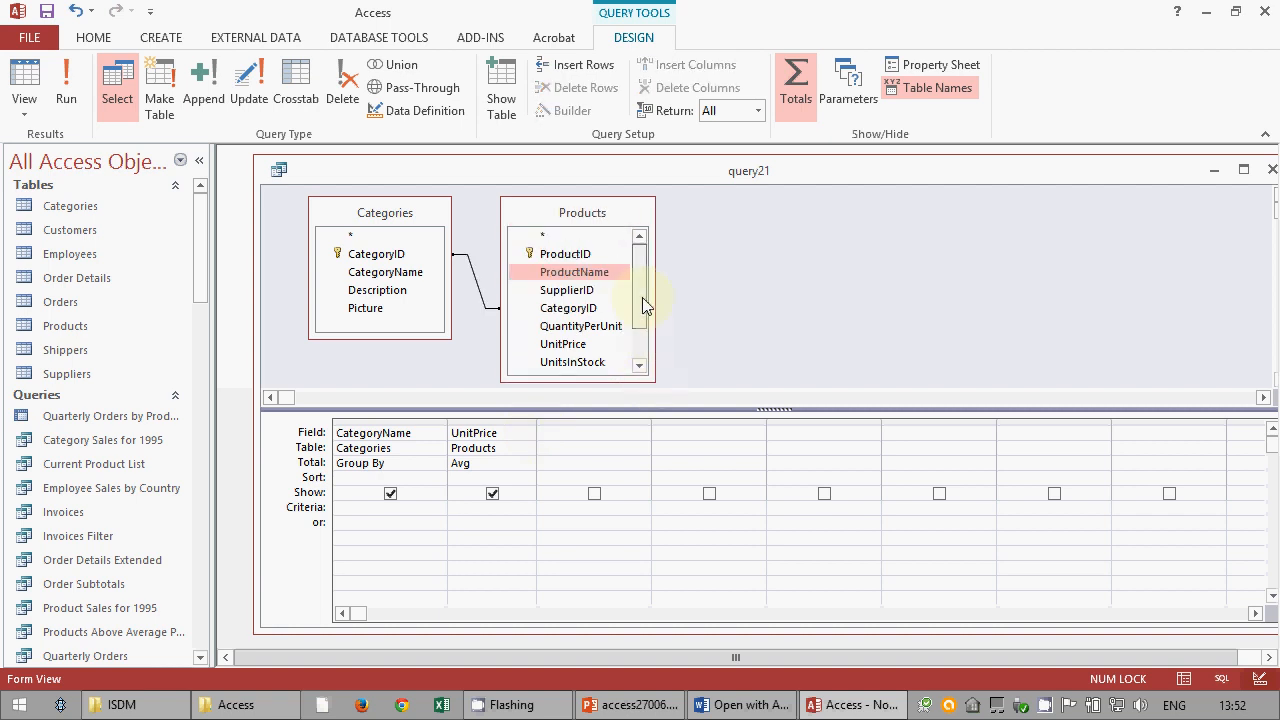
drag(571, 251, 591, 462)
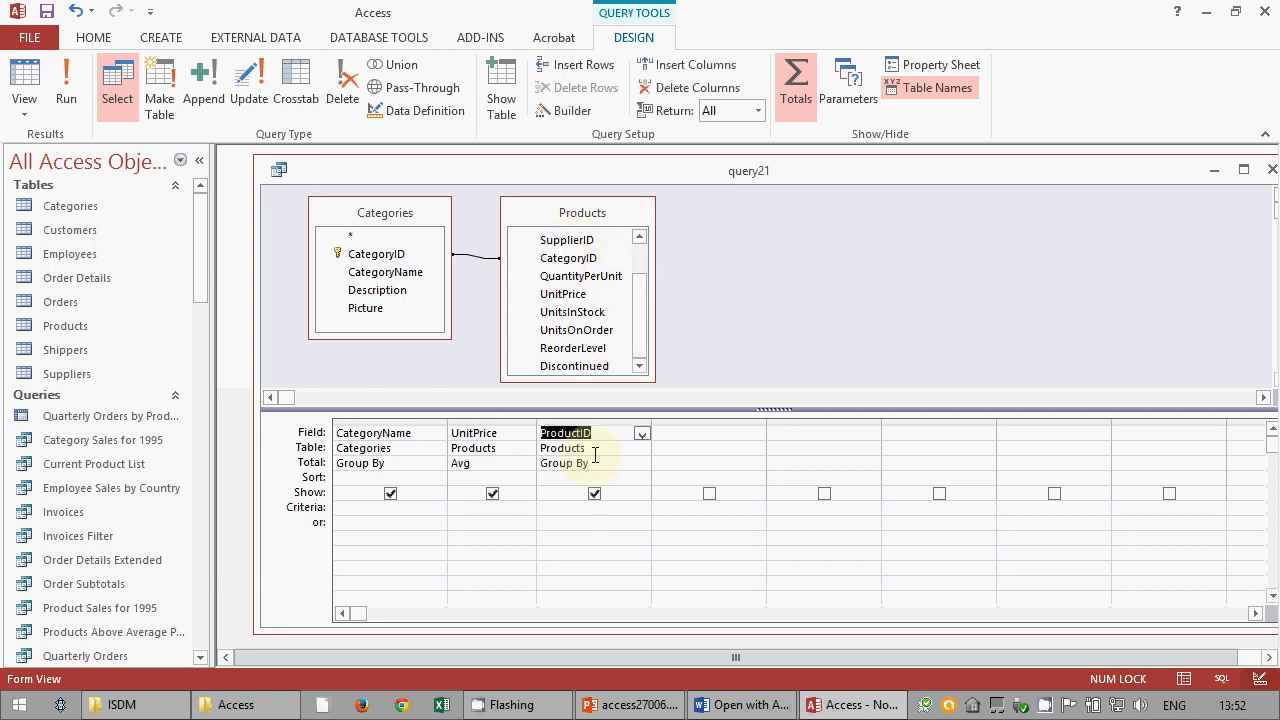
click(641, 464)
click(641, 464)
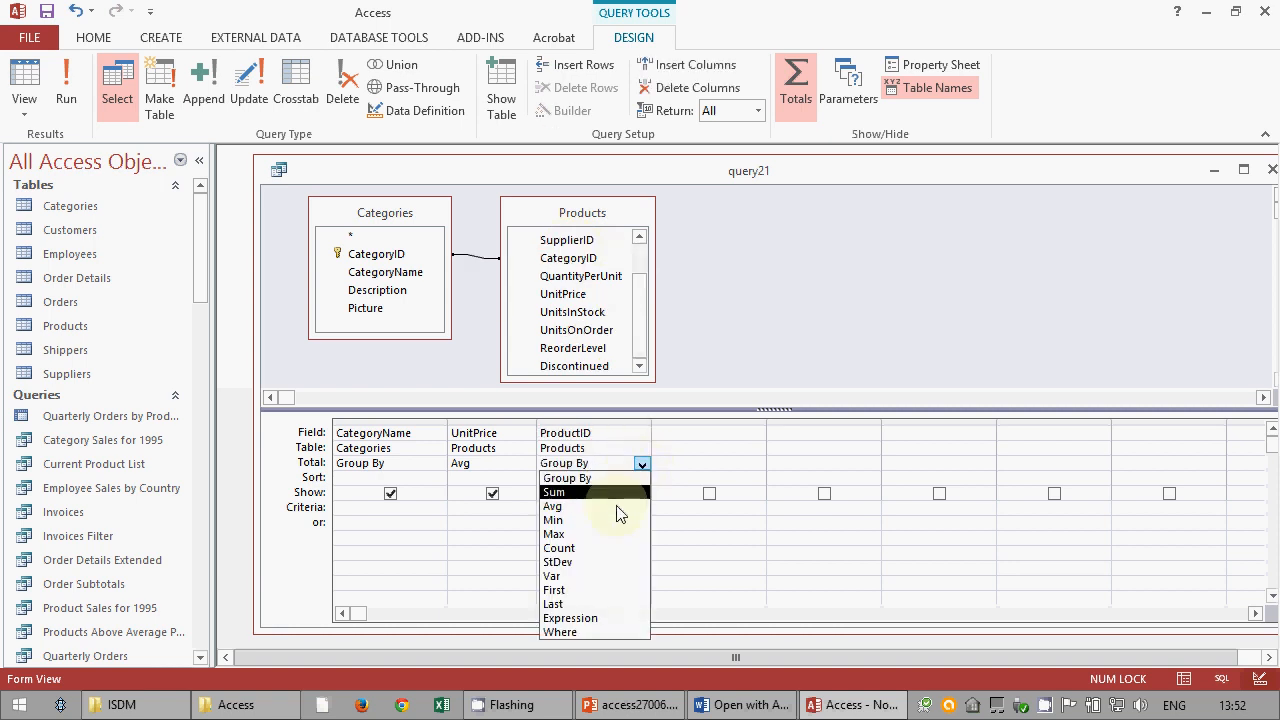
click(588, 549)
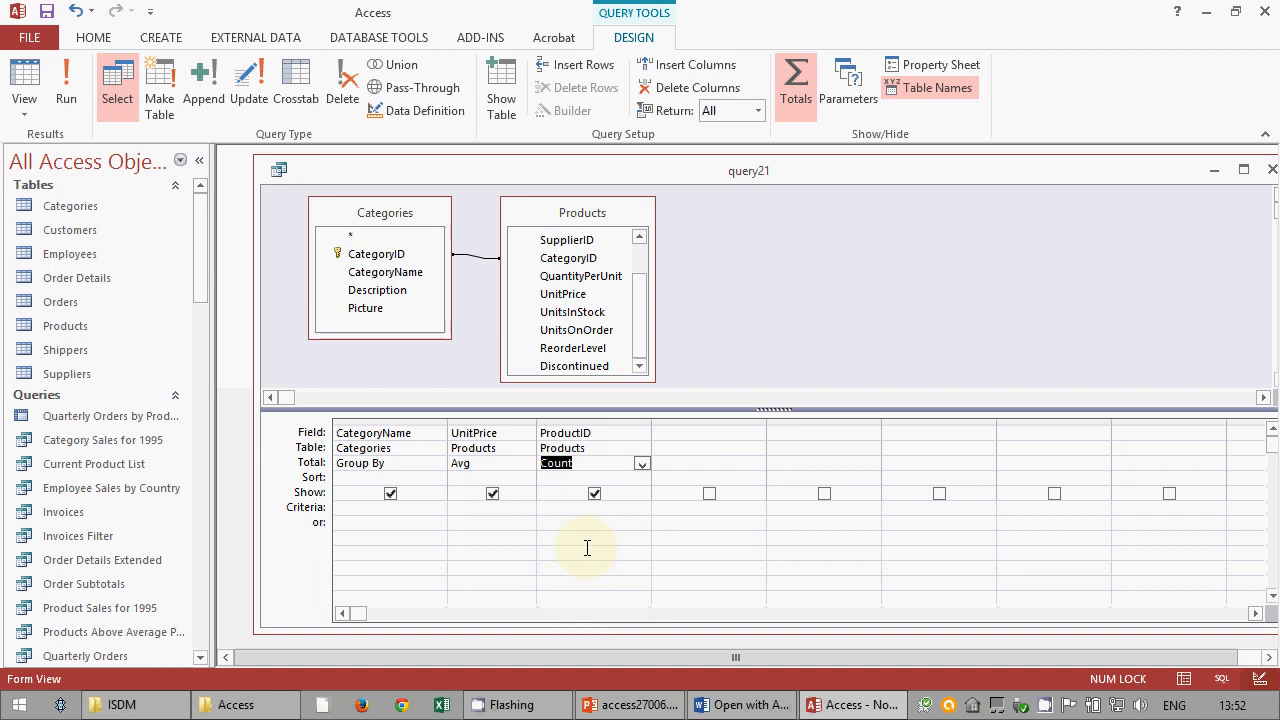
click(572, 463)
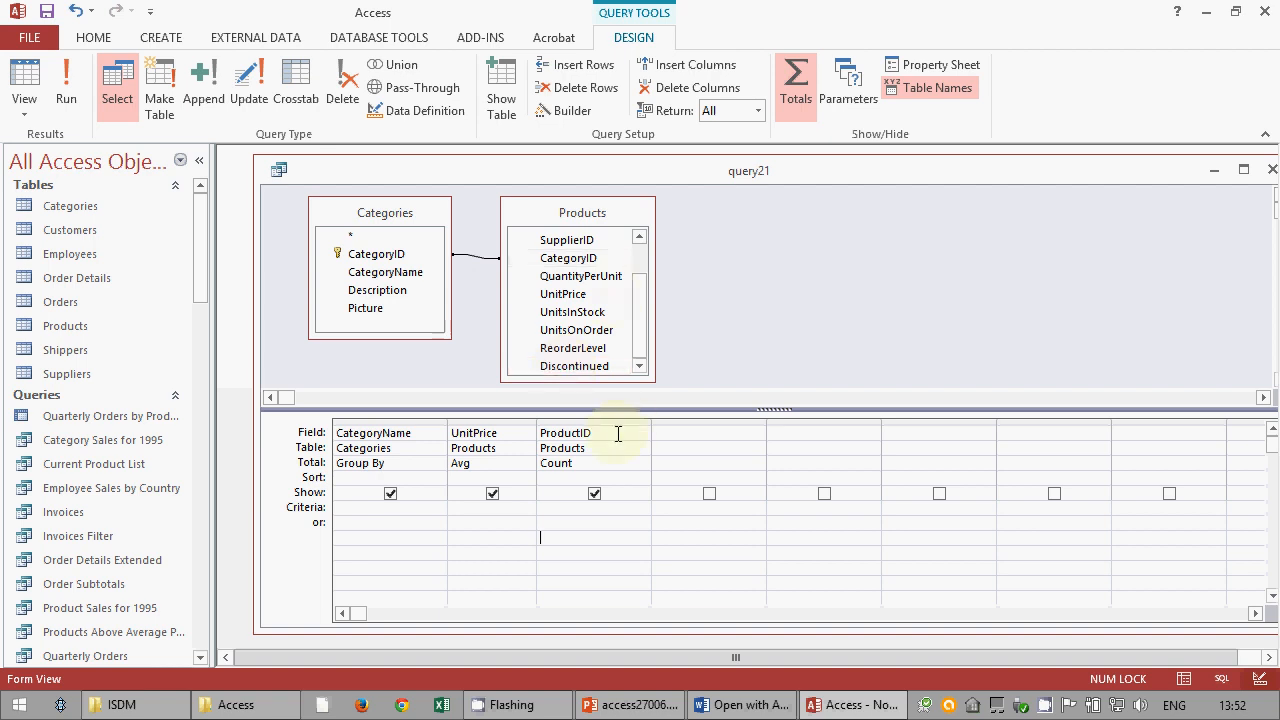
drag(580, 464, 525, 467)
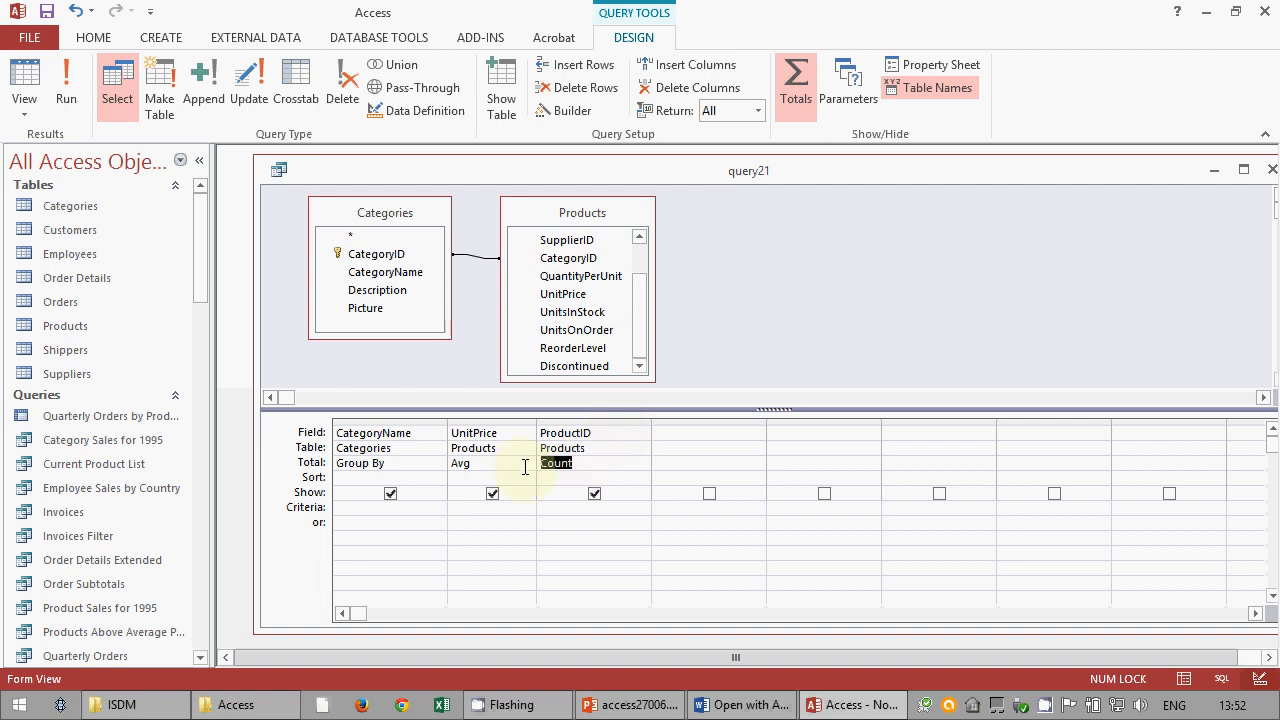
double_click(578, 434)
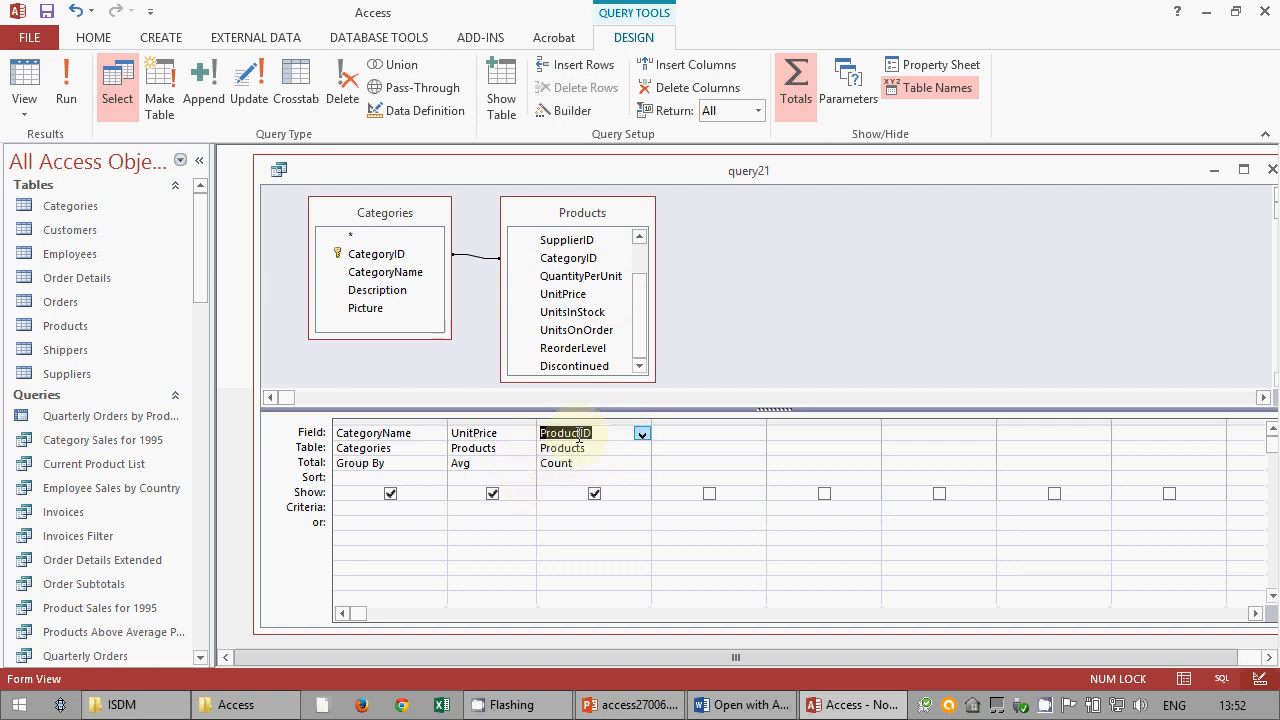
click(578, 434)
click(586, 461)
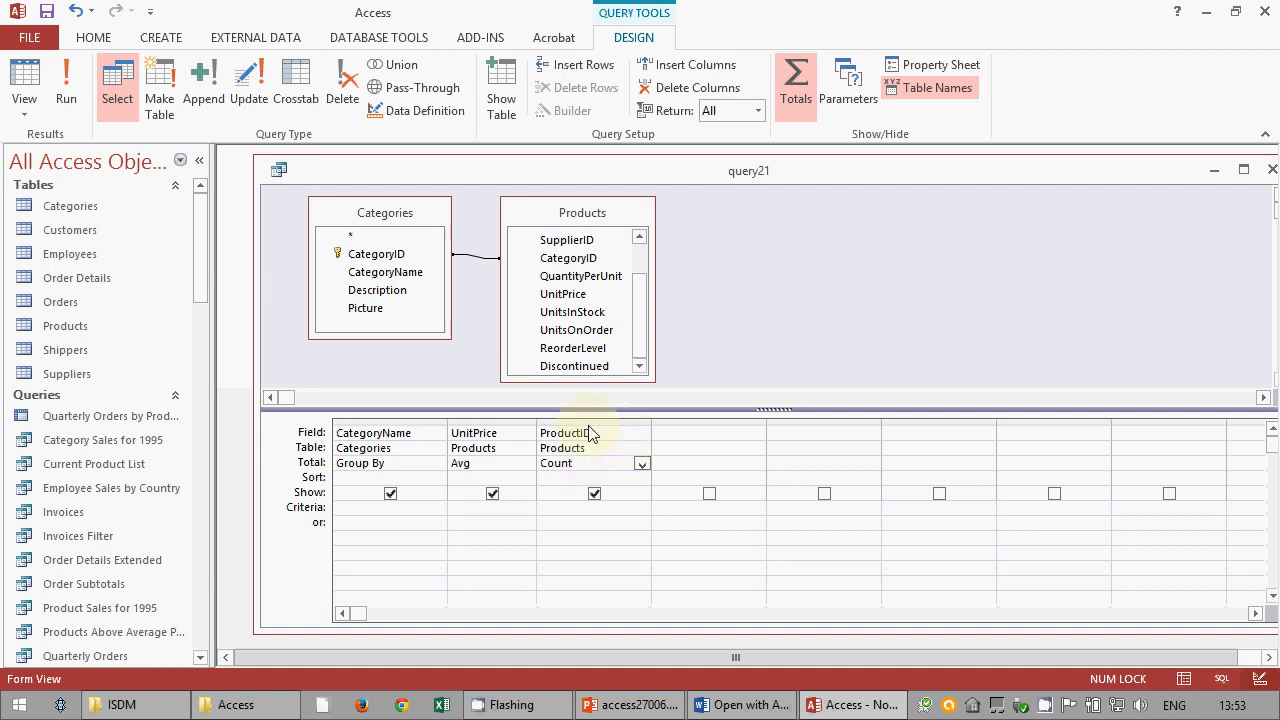
scroll(640, 335, up, 3)
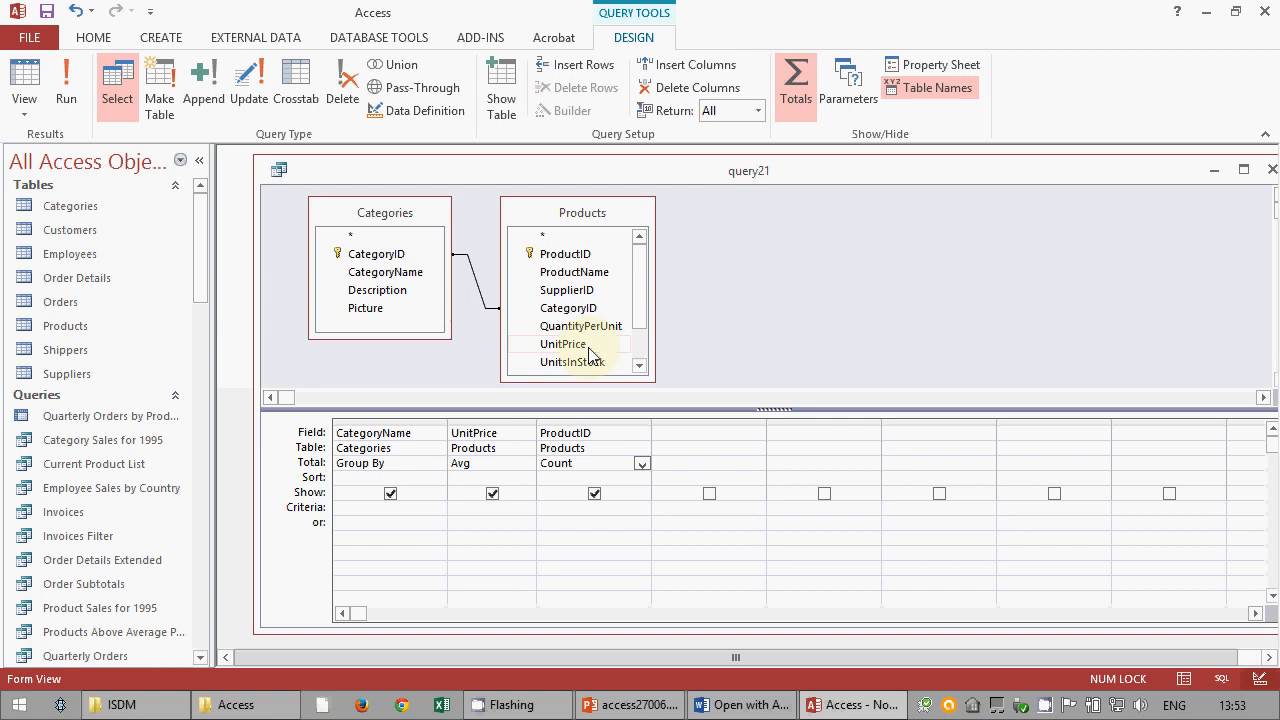
- Run the query and examine the average unit price and product count for each category
click(66, 80)
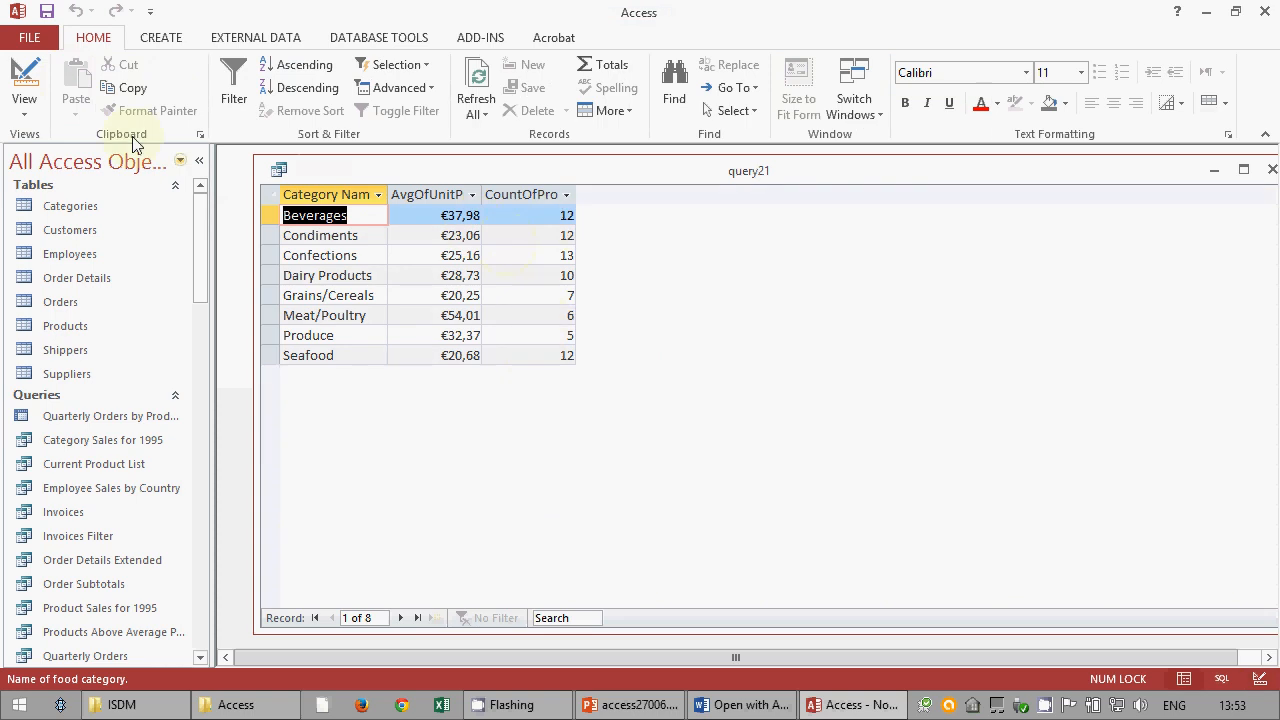
click(26, 72)
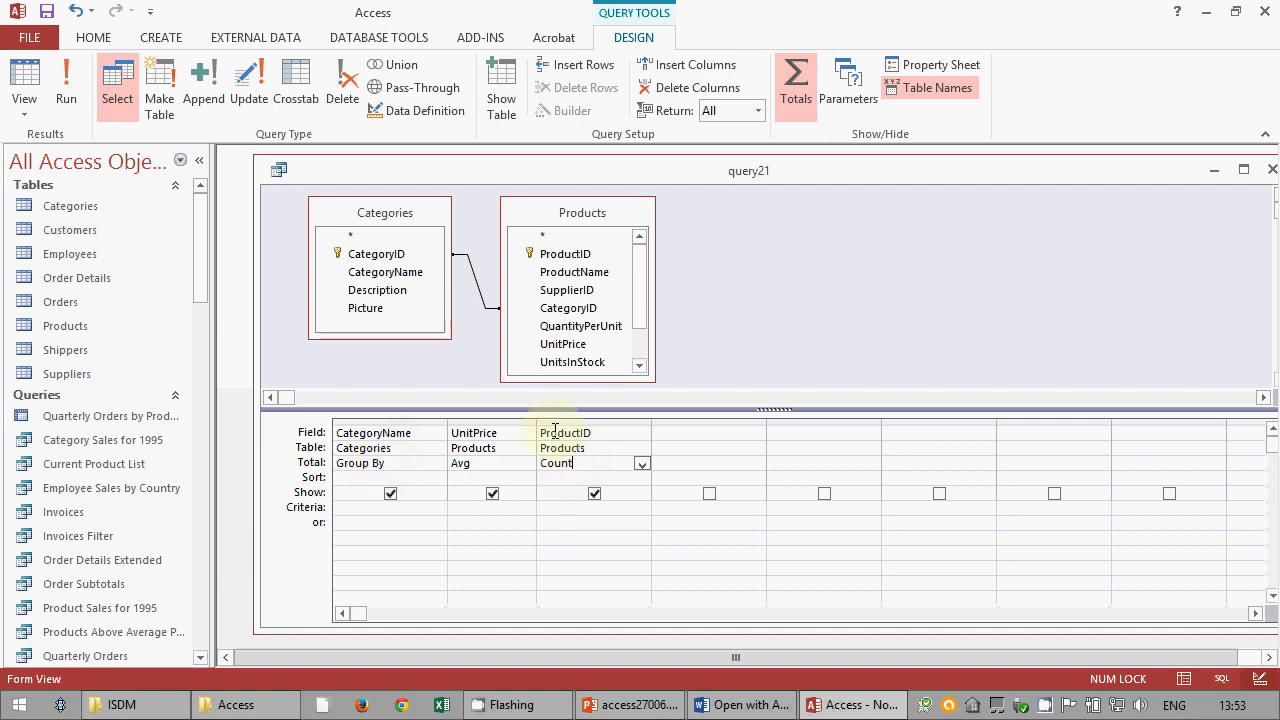
click(66, 85)
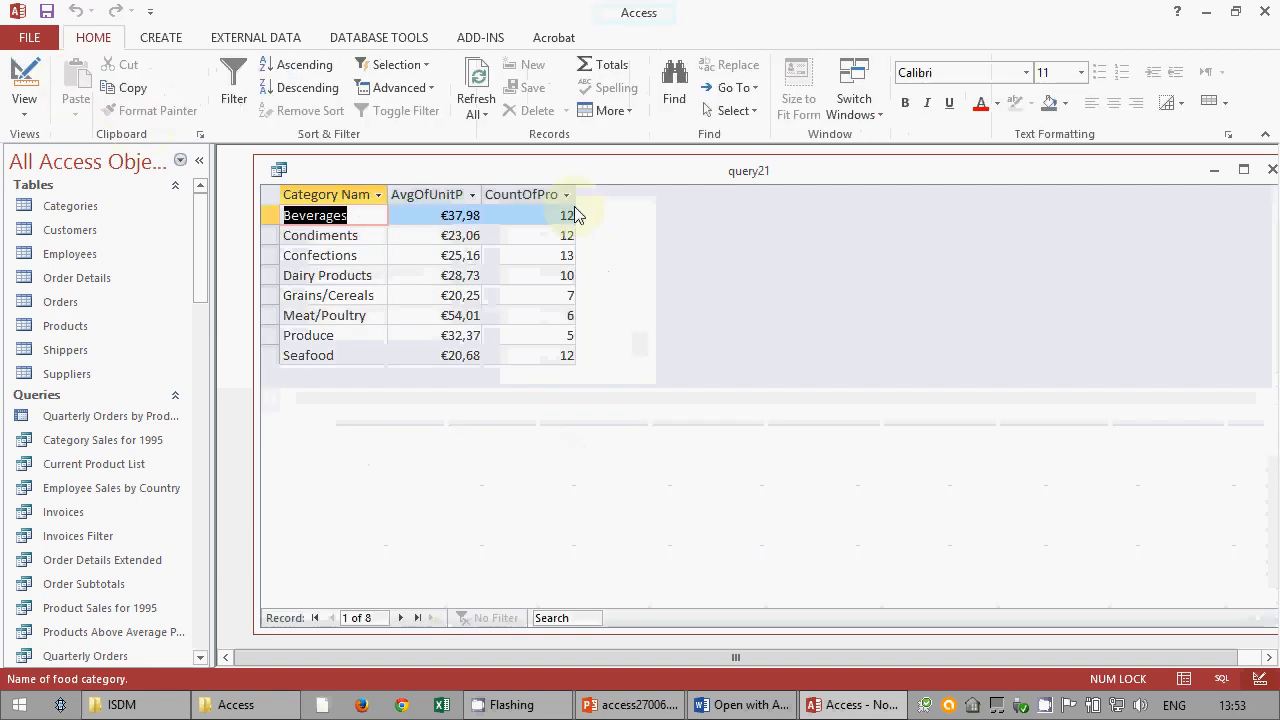
- Add the Discontinued field to the query after ProductID with a Count total and run it
click(25, 82)
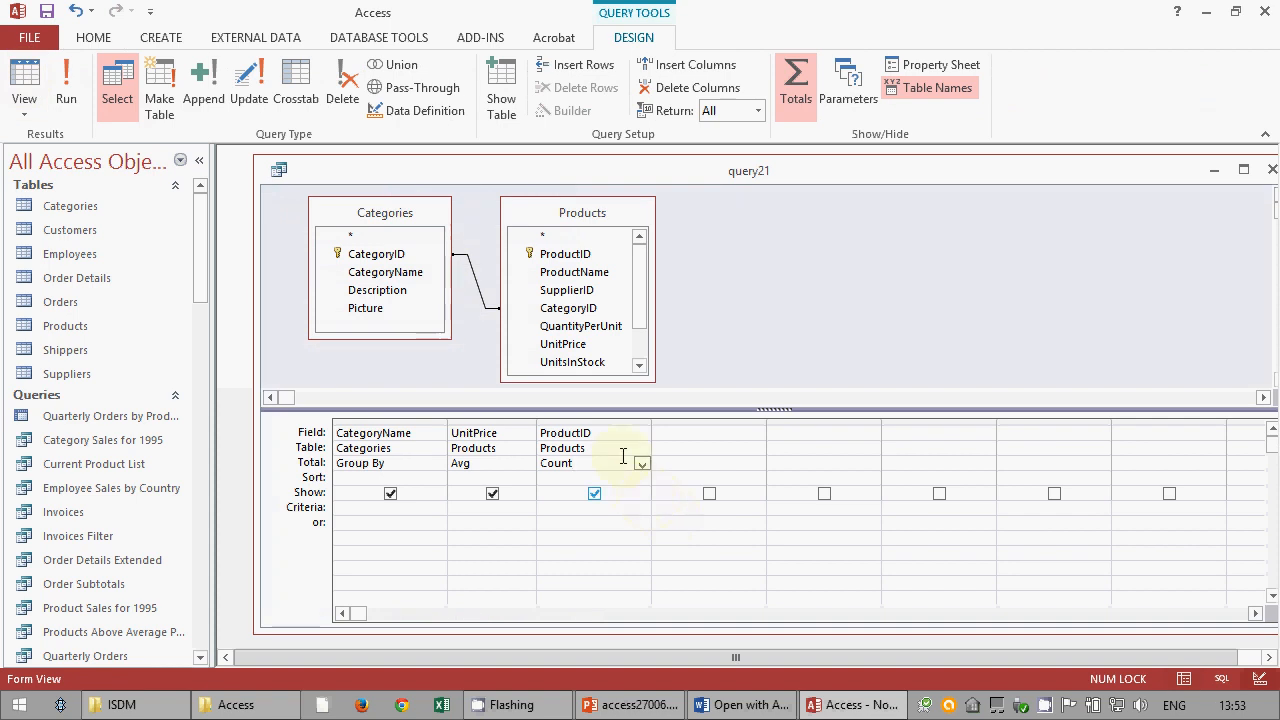
click(638, 340)
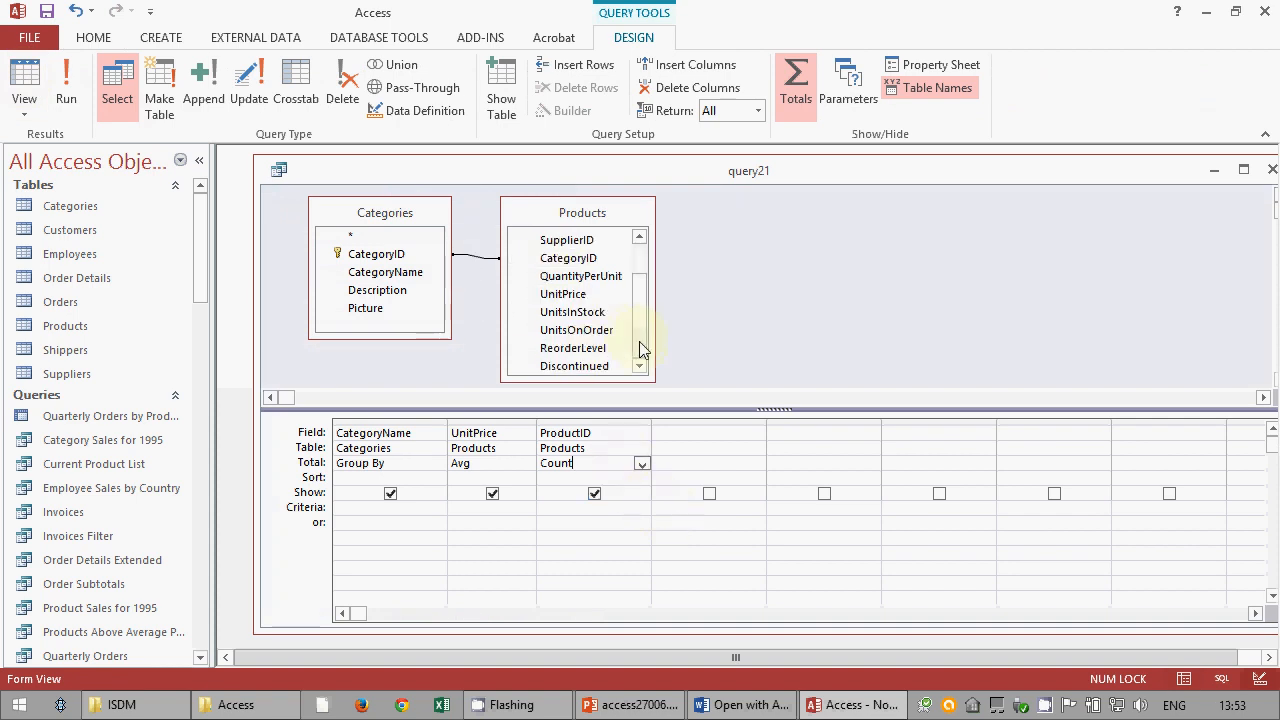
drag(572, 366, 746, 458)
click(746, 458)
click(757, 464)
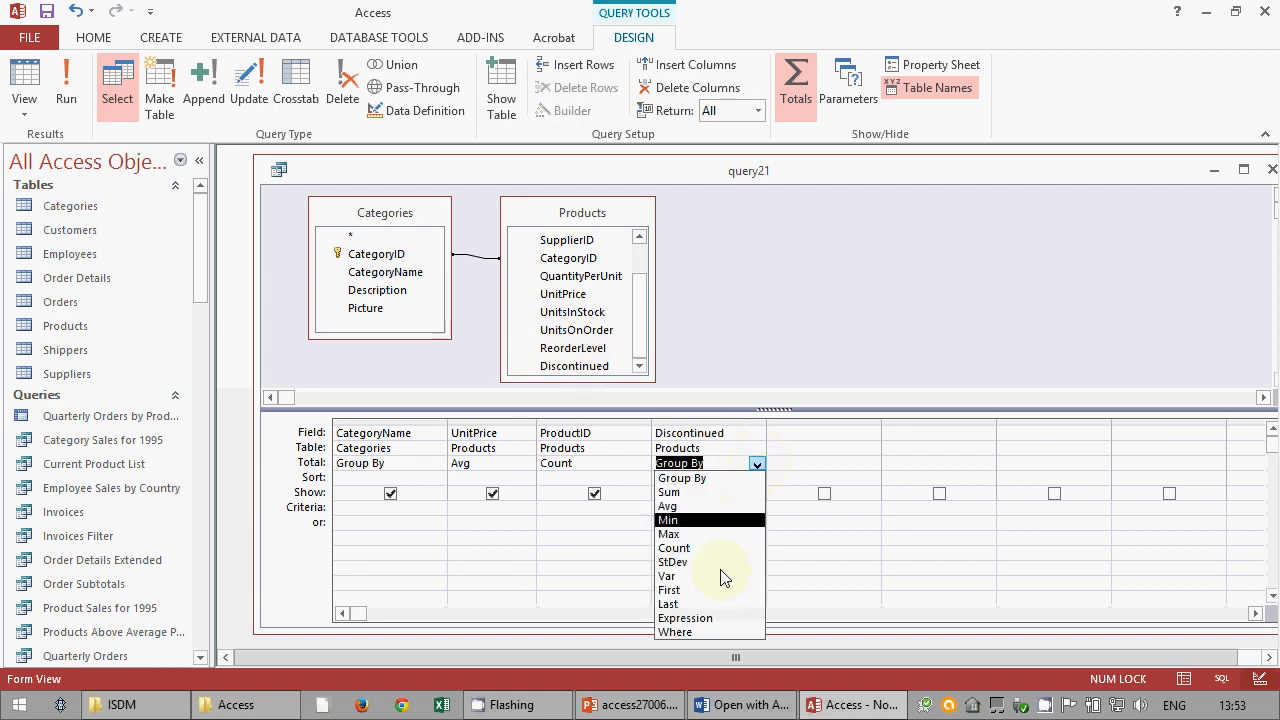
click(676, 548)
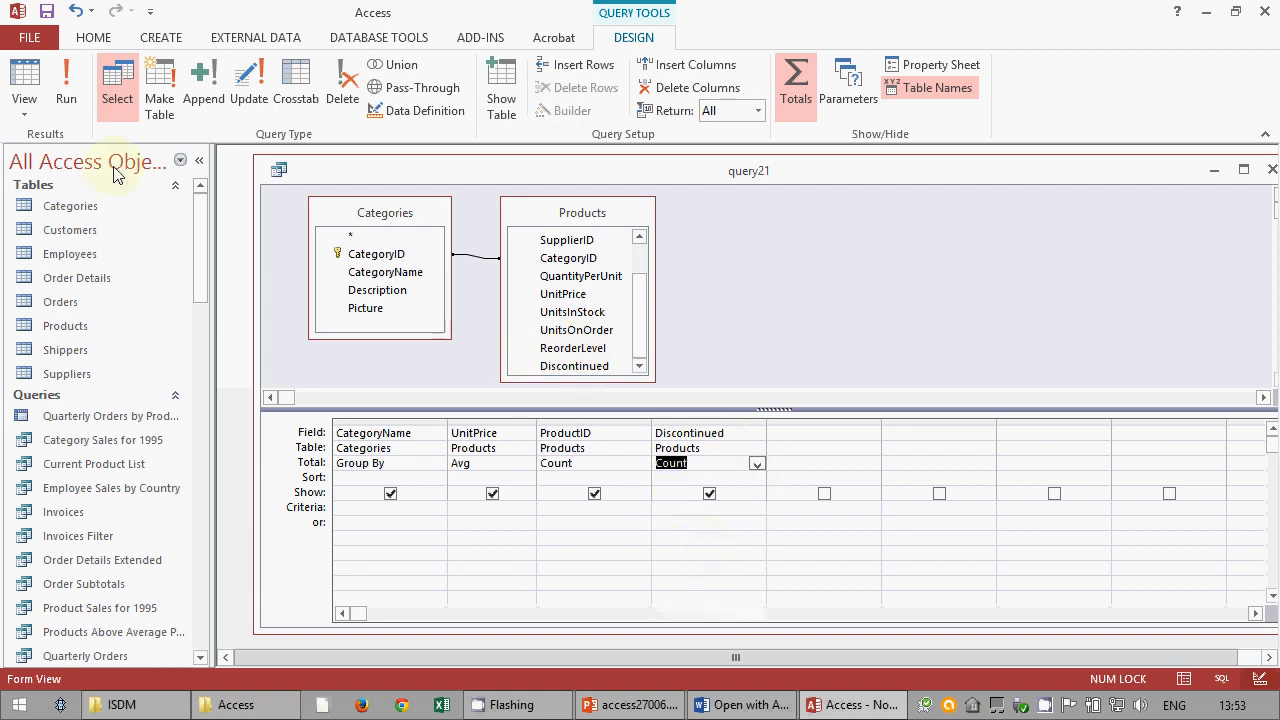
click(64, 86)
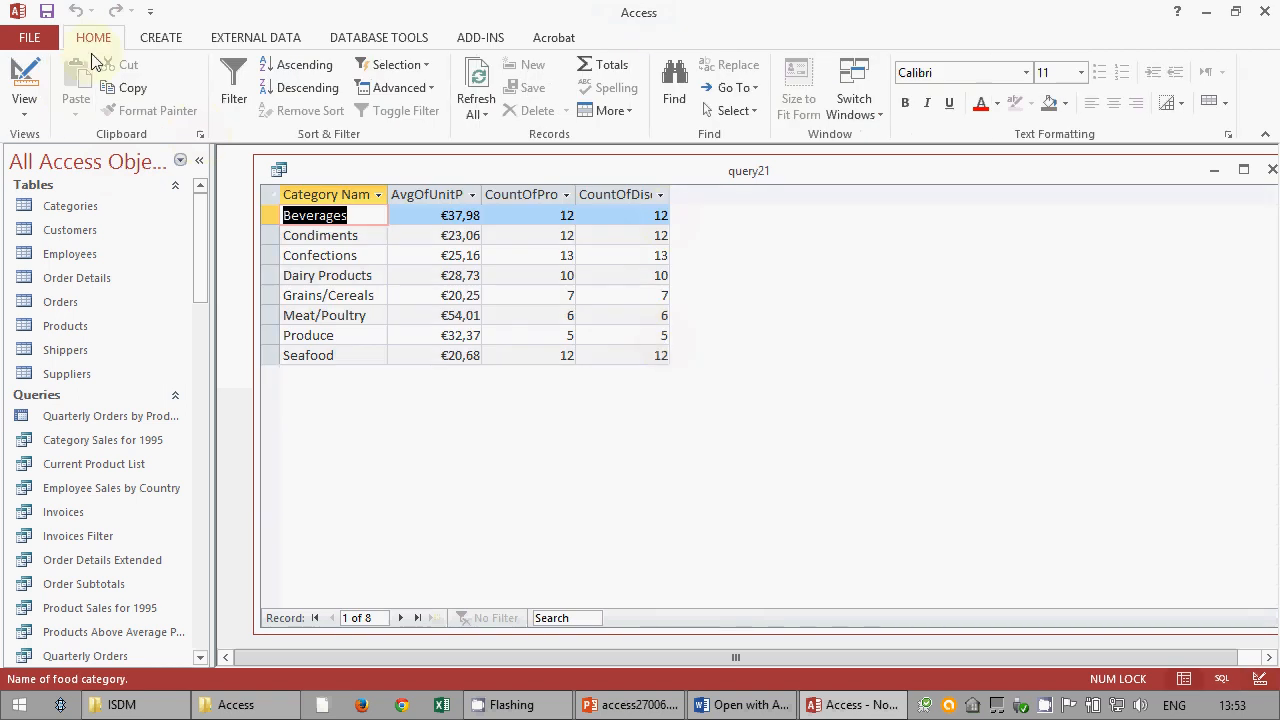
- Return to the query design and remove the Discontinued column
click(26, 80)
click(683, 414)
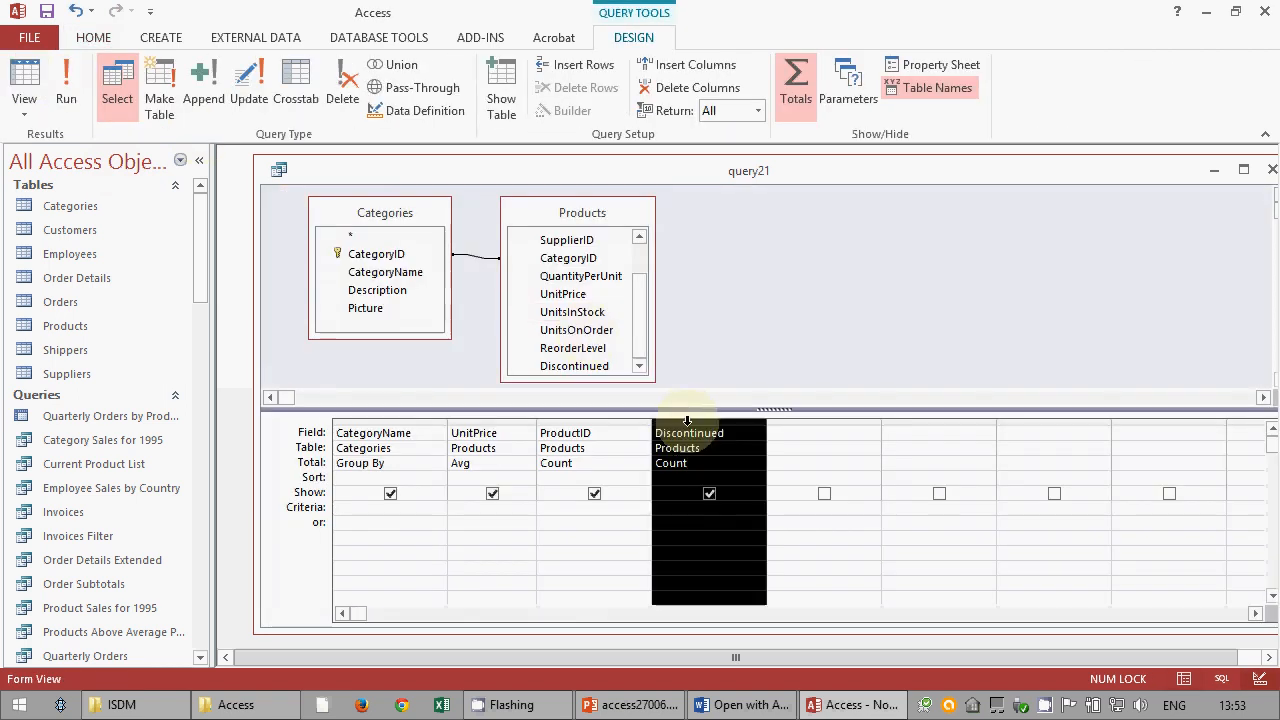
key(Delete)
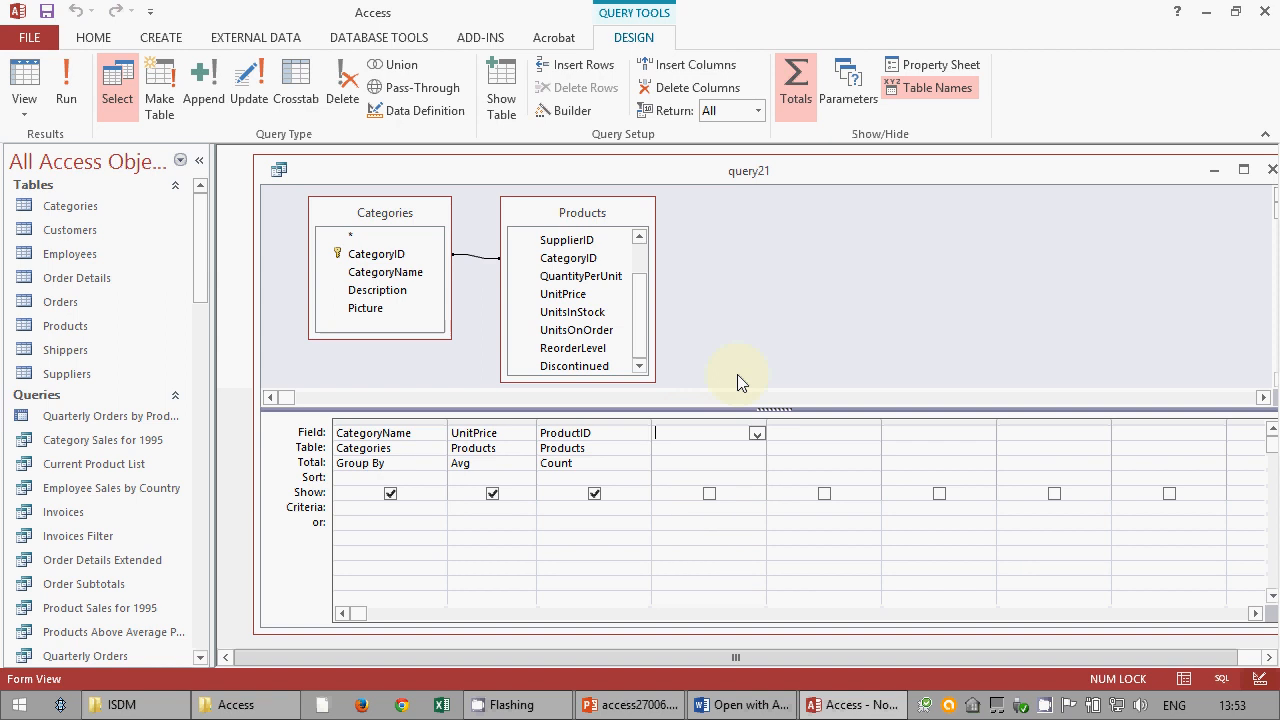
click(620, 515)
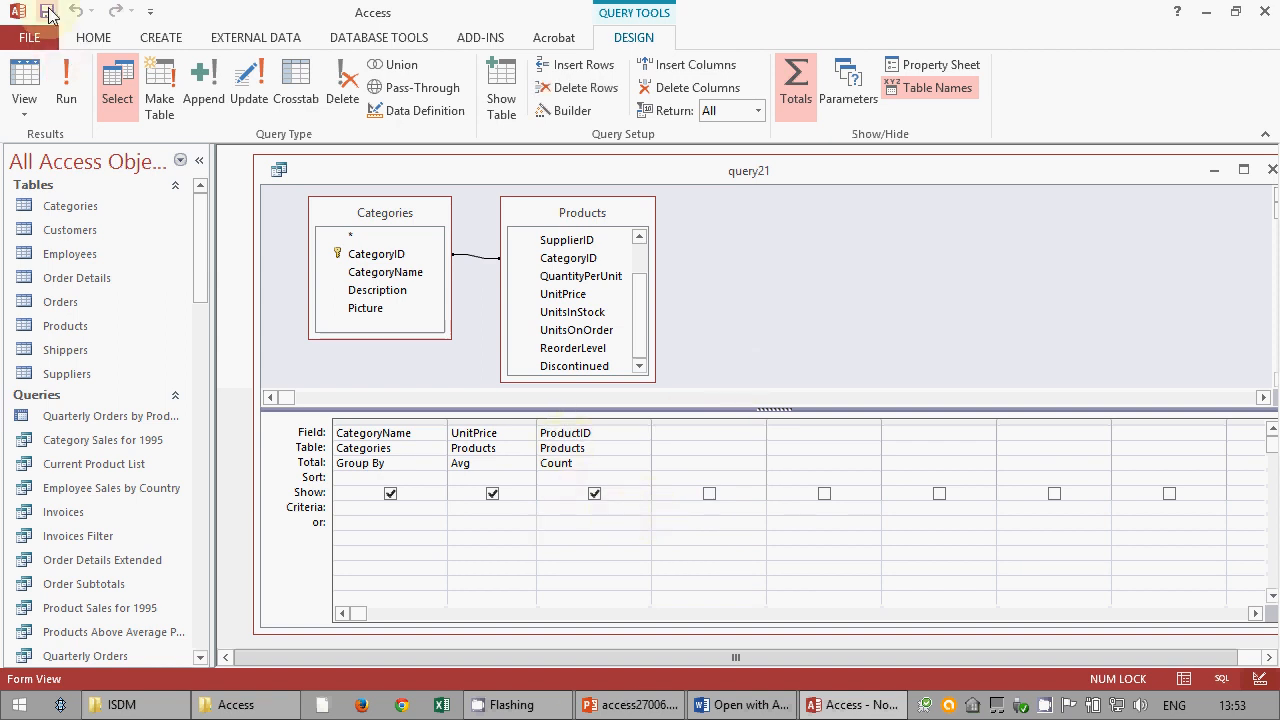
- Switch to the Word exercise document and read the task on listing employees with how many orders each has handled
click(742, 704)
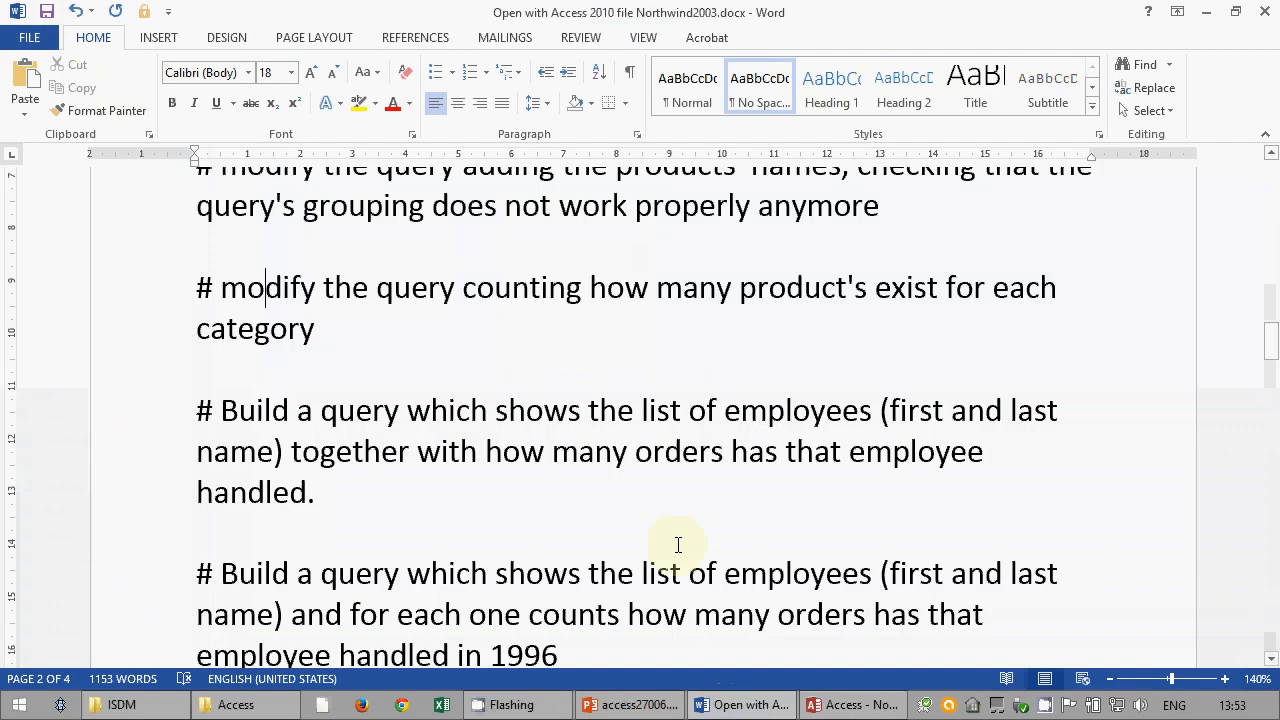
scroll(676, 544, down, 1)
click(409, 290)
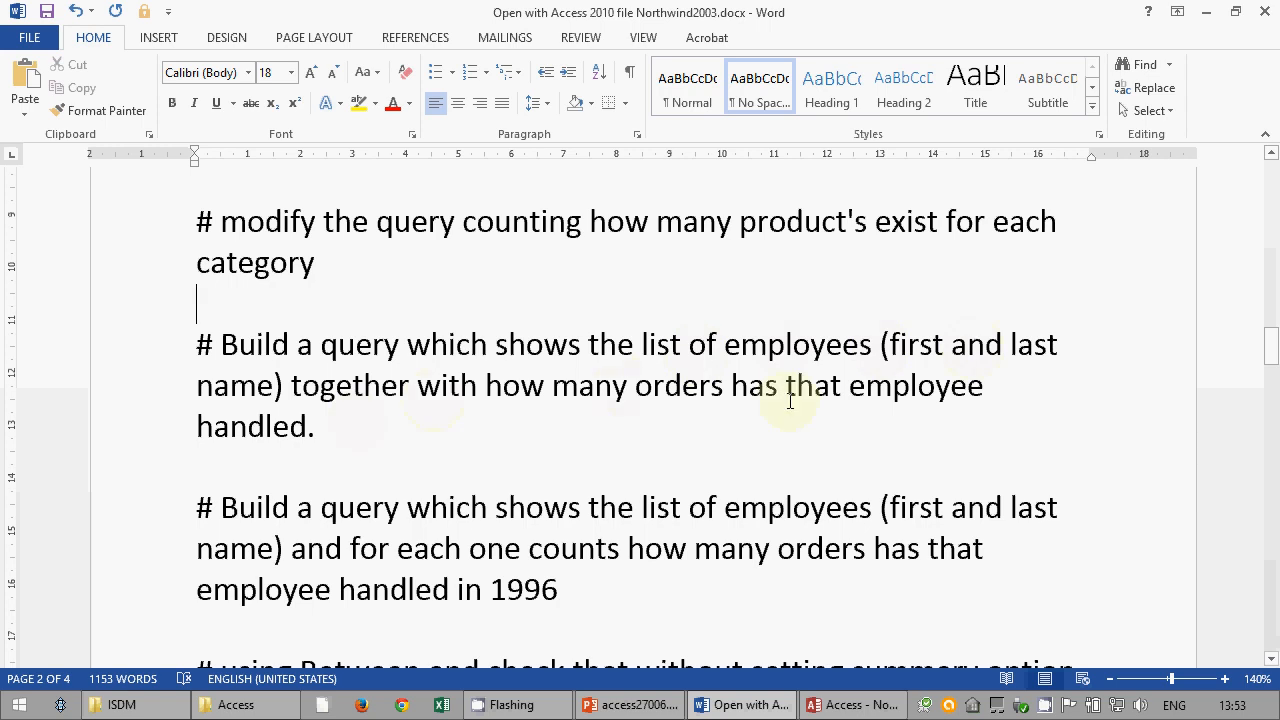
click(346, 415)
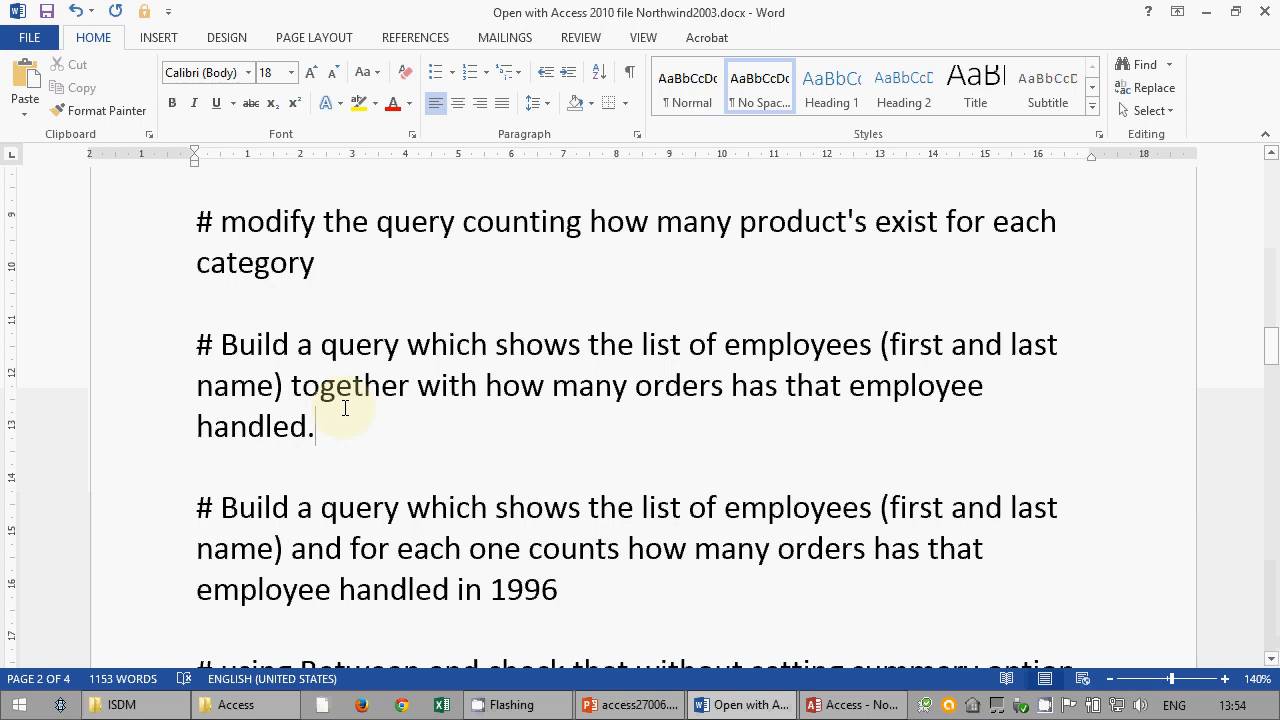
- Back in Access, close query21 and start a new query with the Simple Query Wizard
click(852, 703)
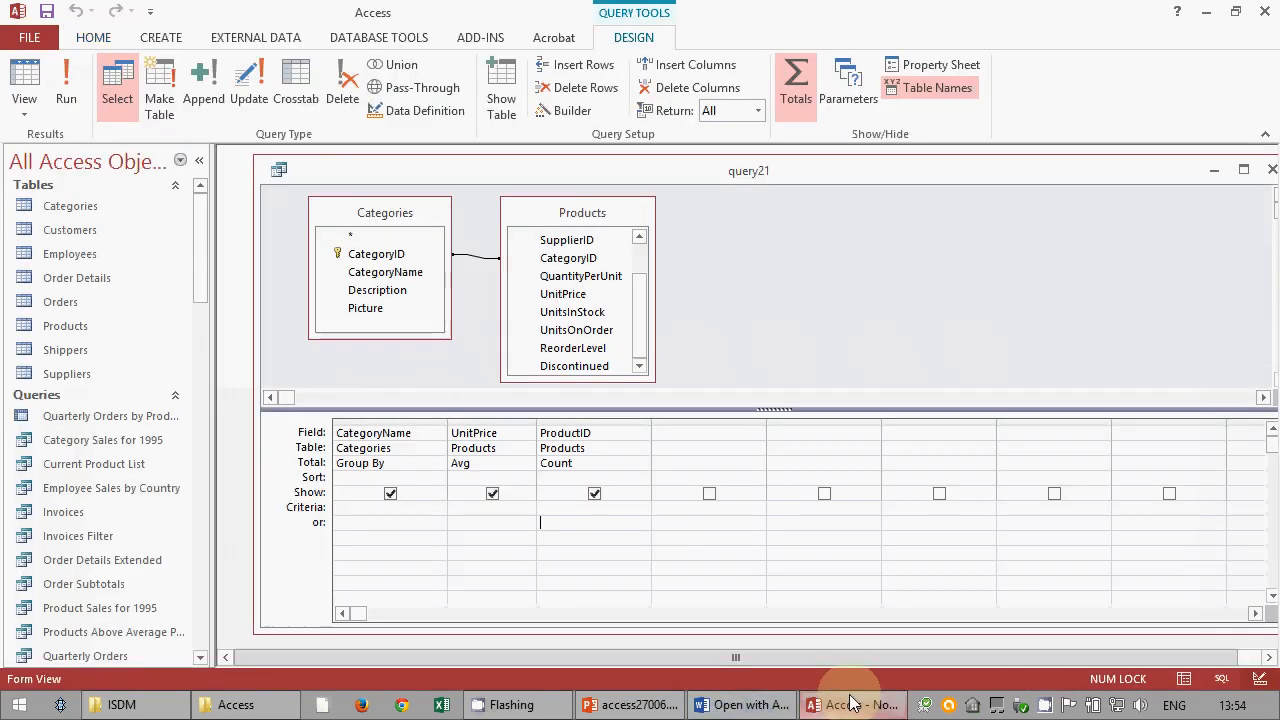
click(1272, 170)
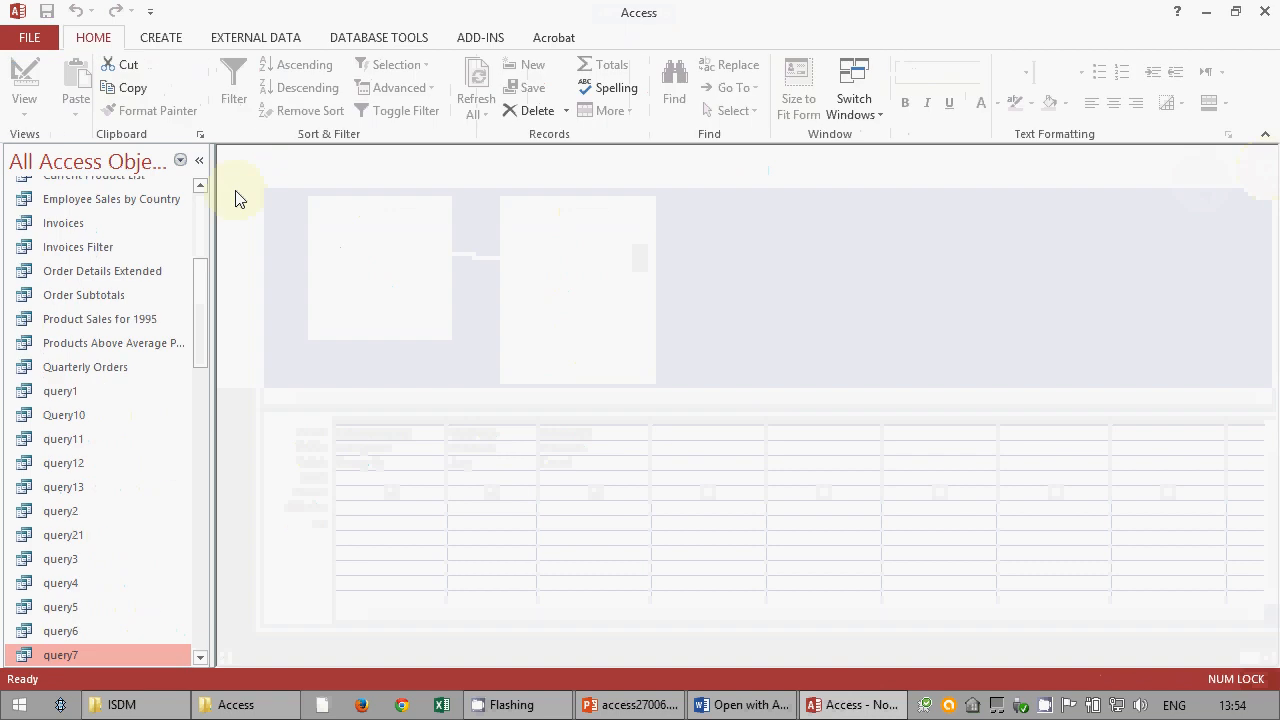
click(162, 40)
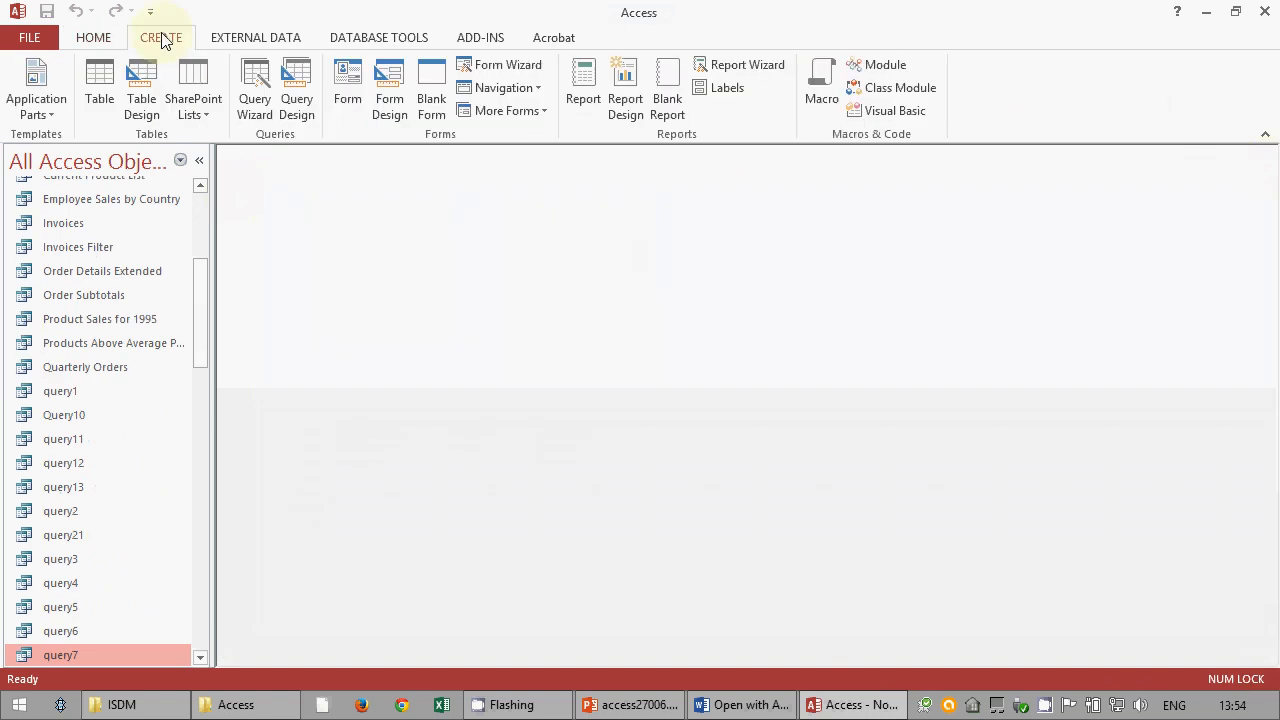
click(263, 90)
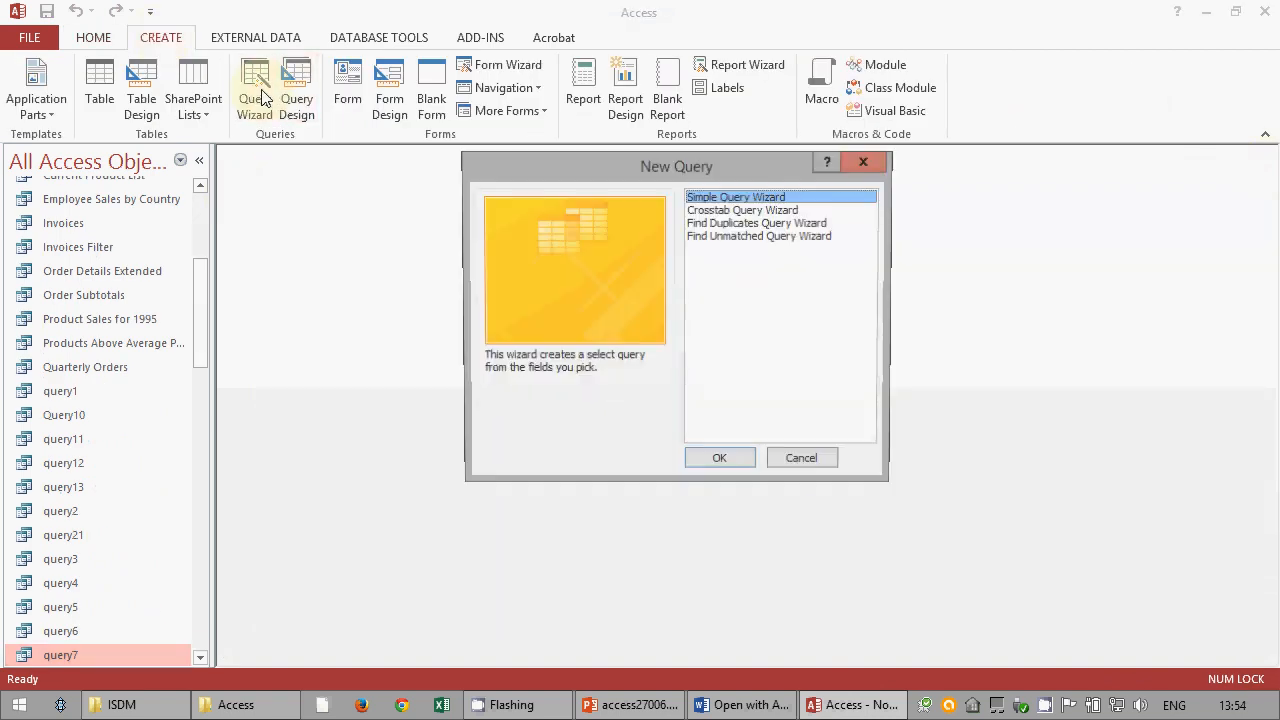
click(720, 462)
- Choose the Employees table as the source and add its LastName and FirstName fields to the query
click(663, 249)
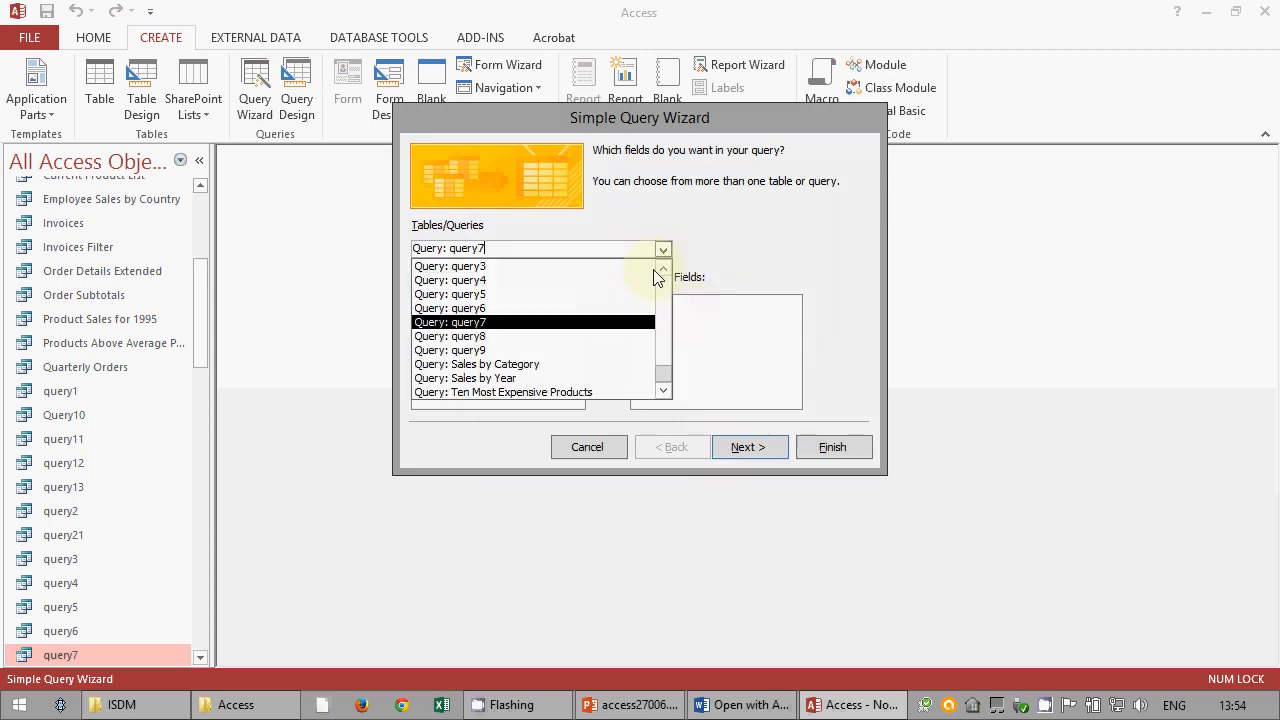
scroll(658, 277, down, 1)
drag(668, 360, 648, 277)
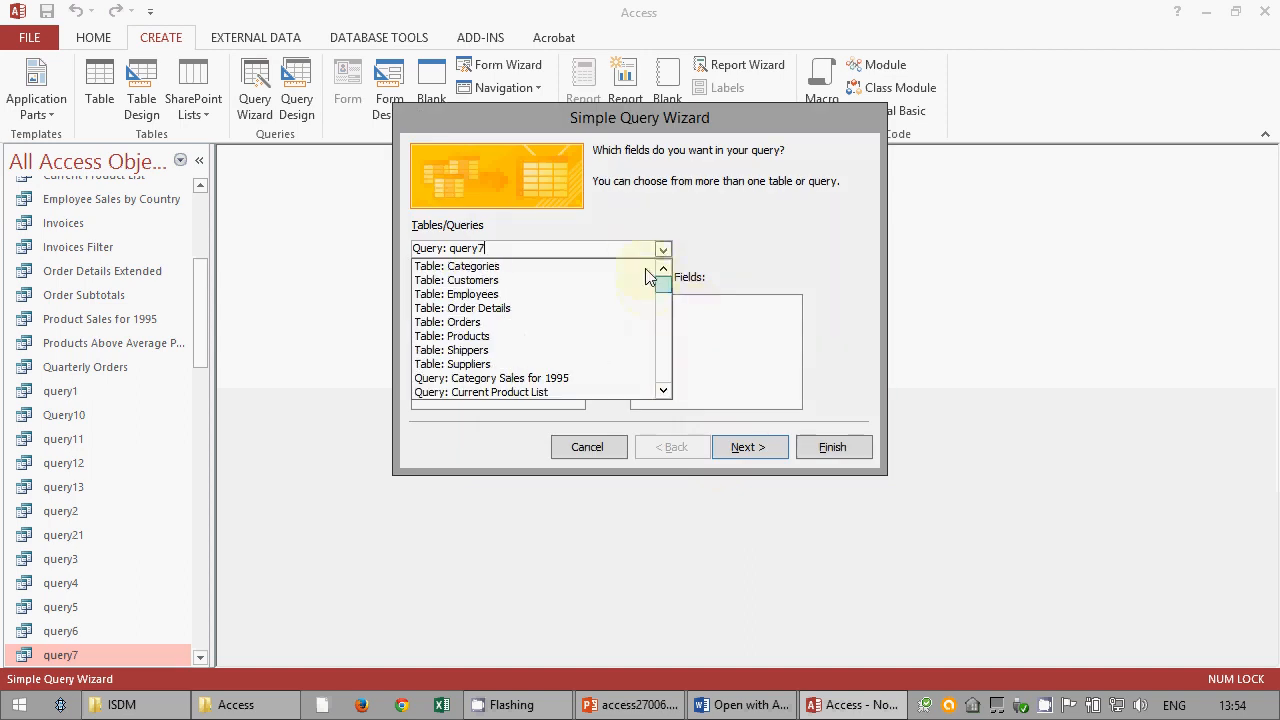
click(575, 294)
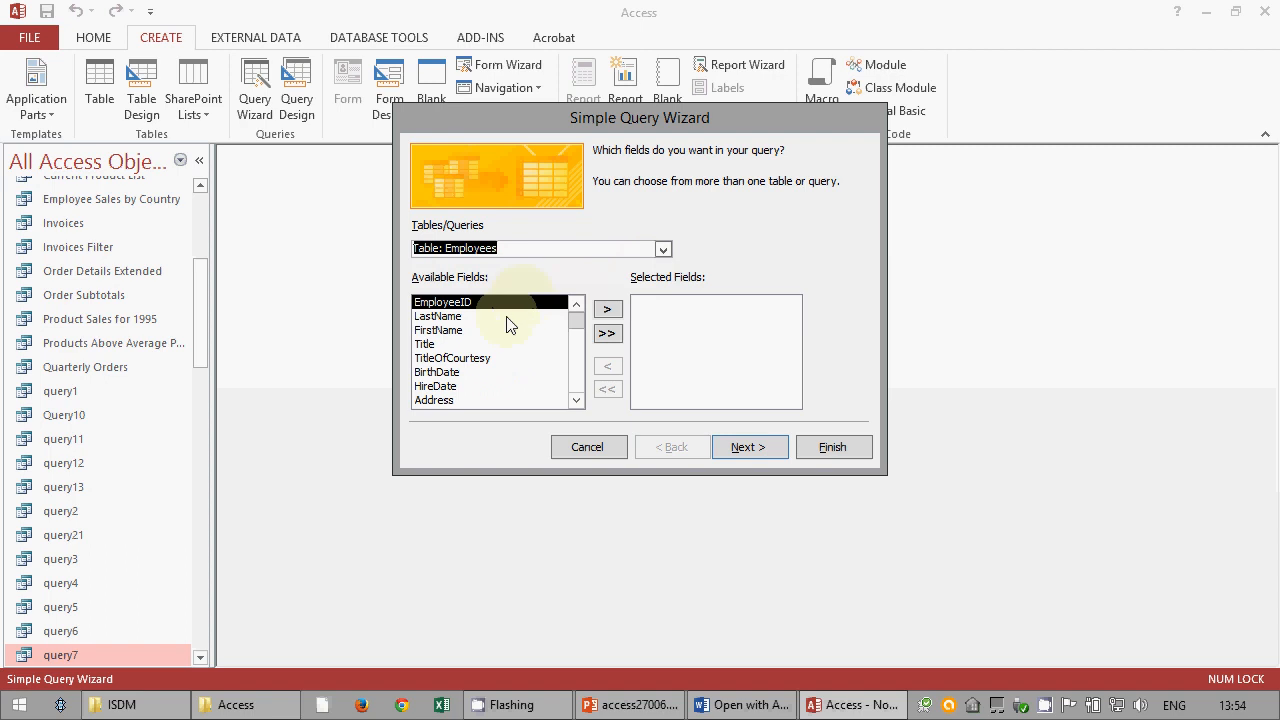
click(508, 317)
click(607, 309)
click(607, 309)
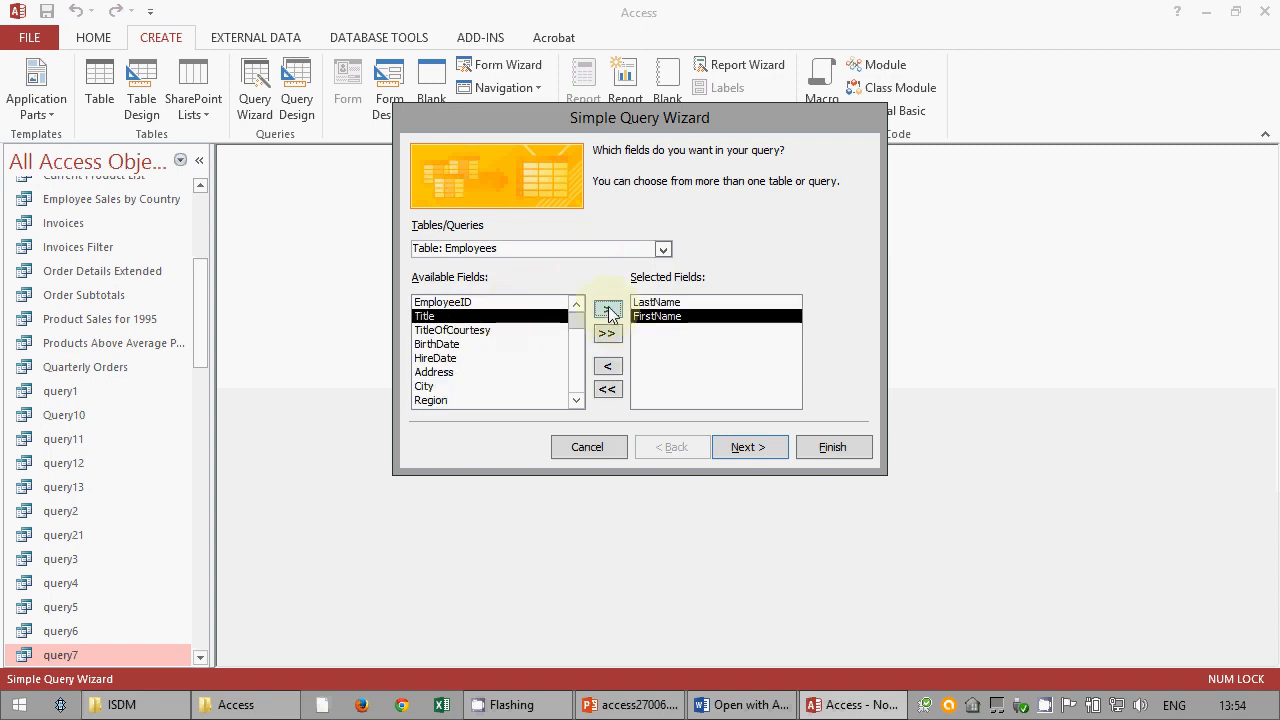
- Add the OrderID field from the Orders table to the wizard's selected fields
click(660, 249)
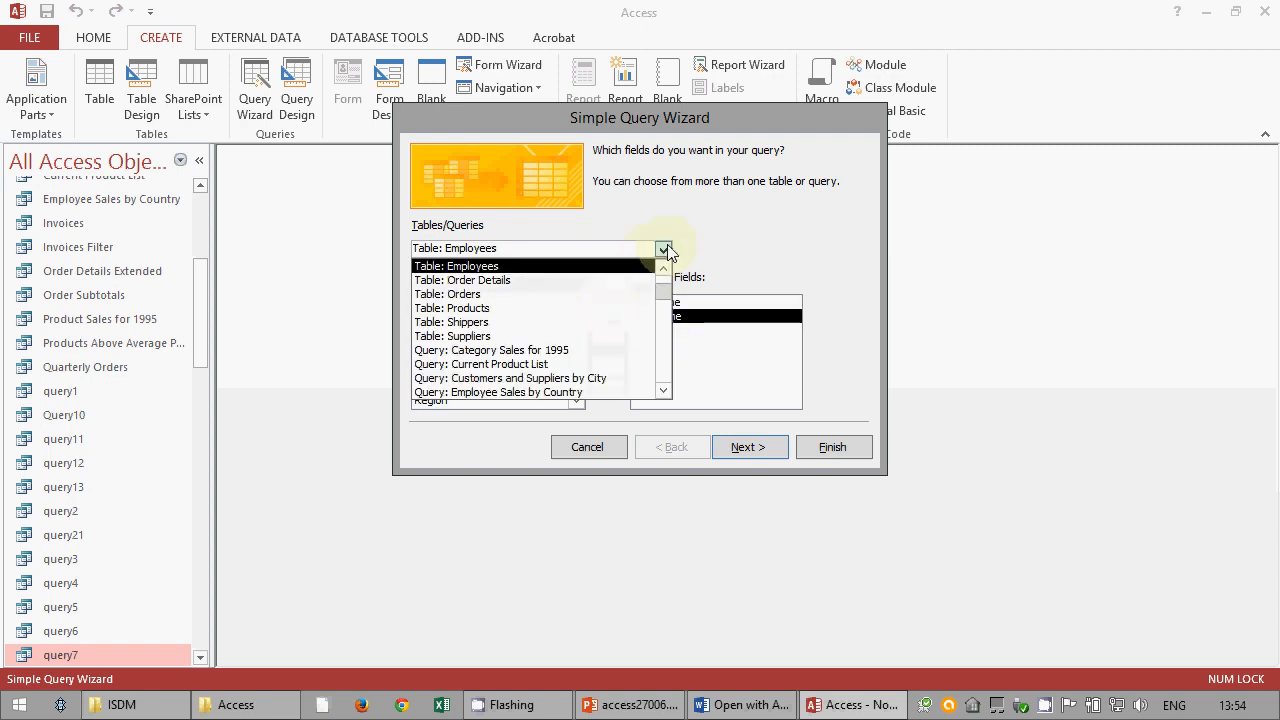
click(594, 294)
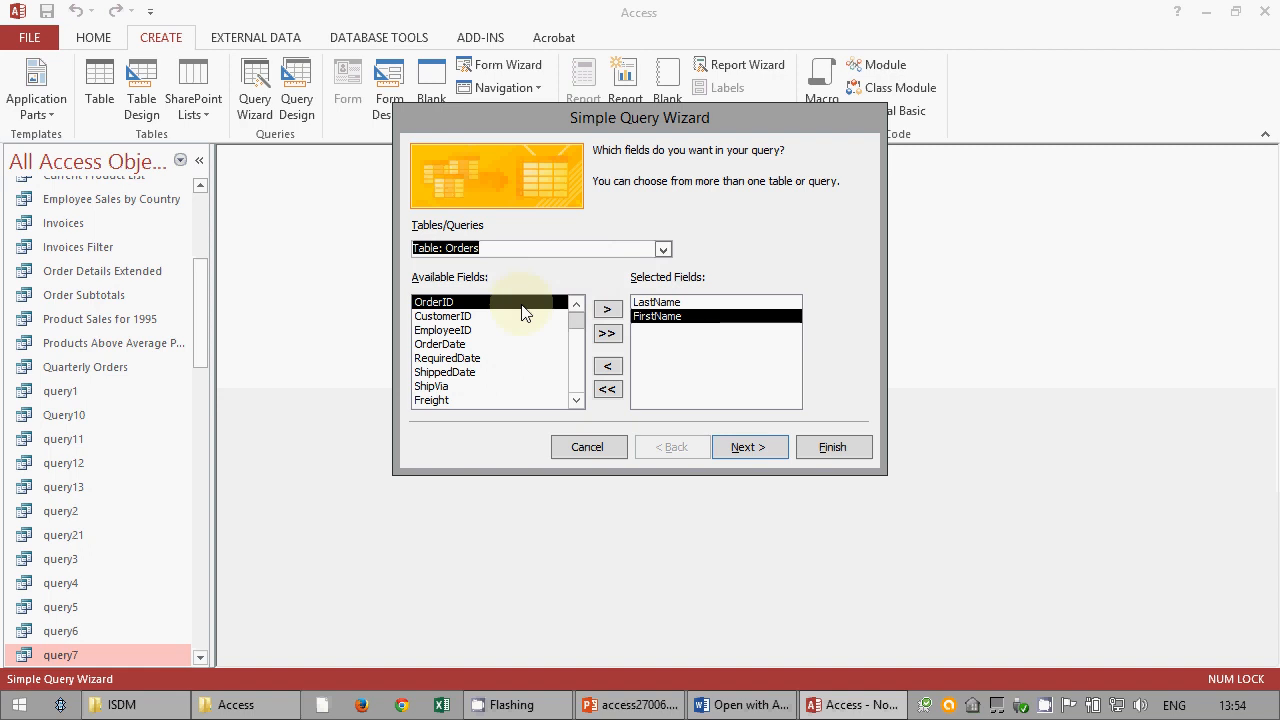
click(606, 311)
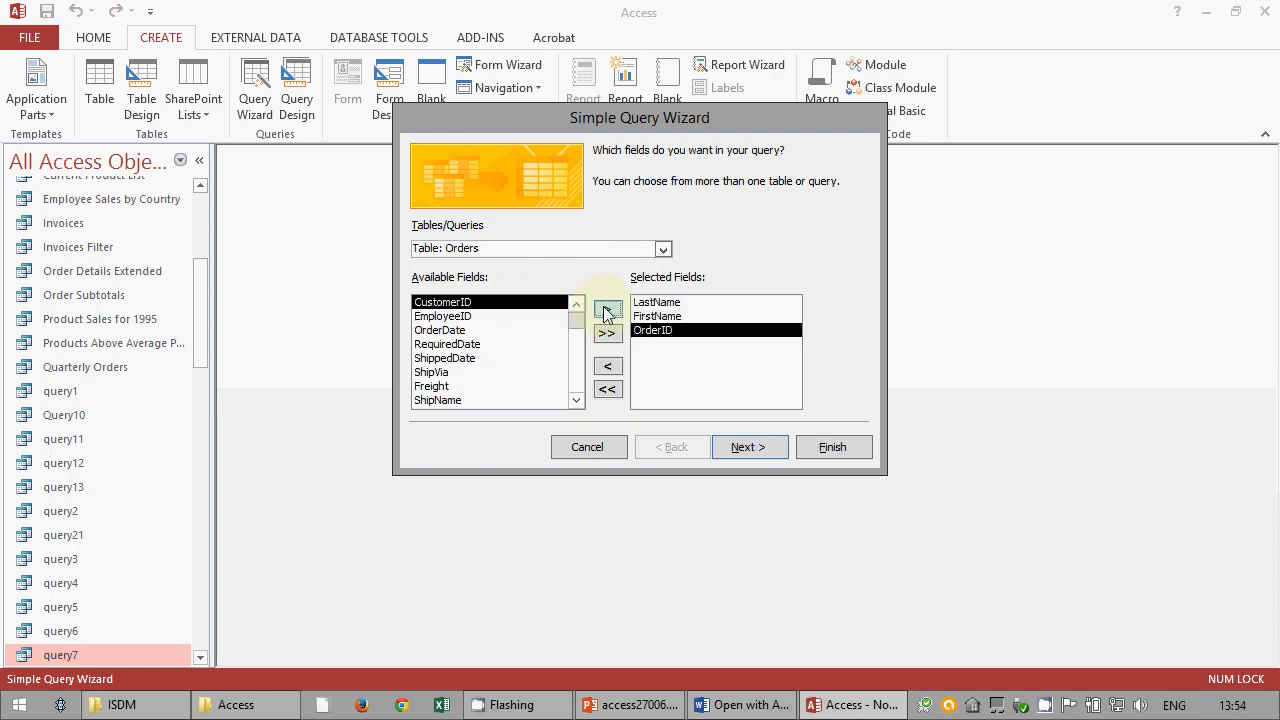
- Keep the query as a detail query, title it query22 and finish the wizard to open it
click(746, 449)
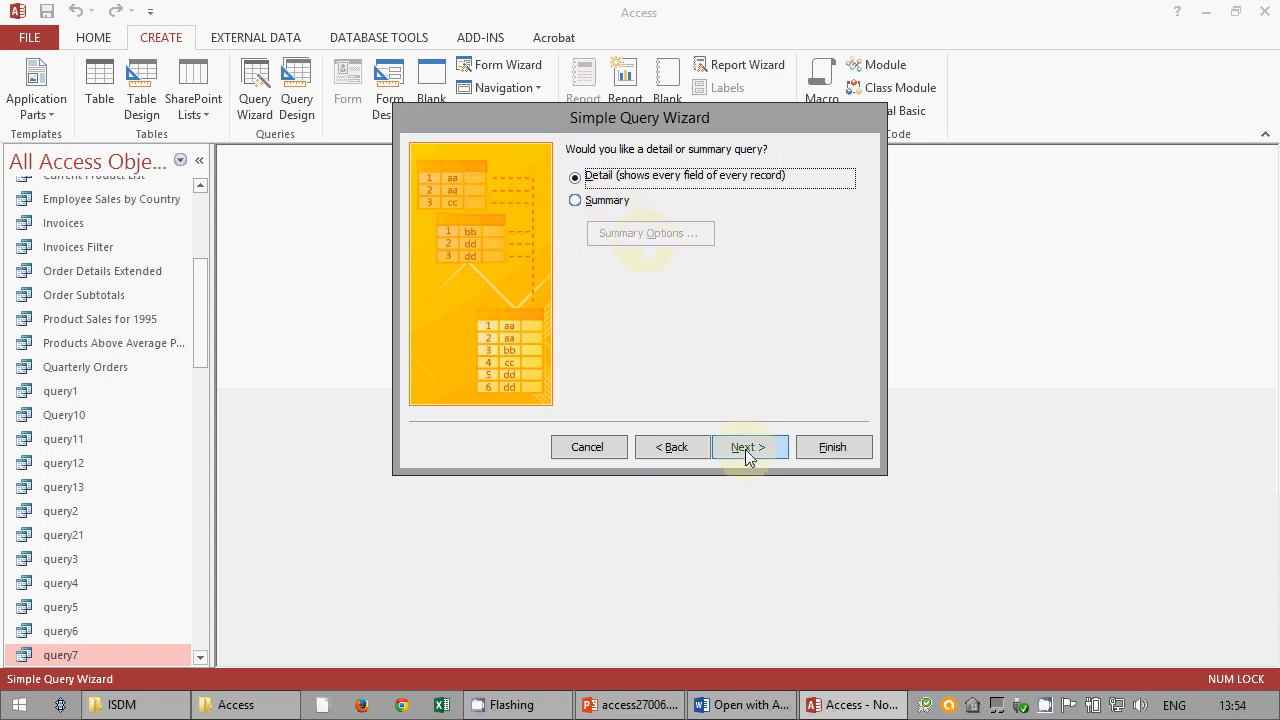
click(745, 449)
drag(666, 172, 464, 172)
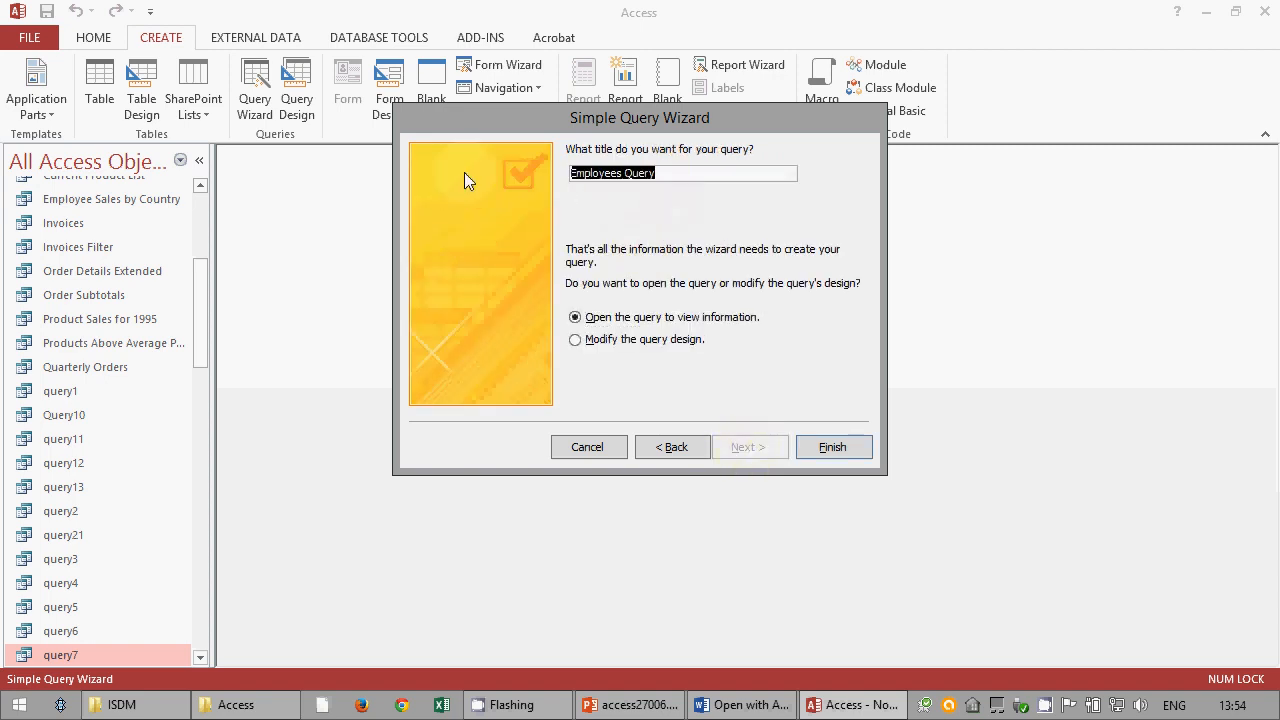
text(query22)
key(Return)
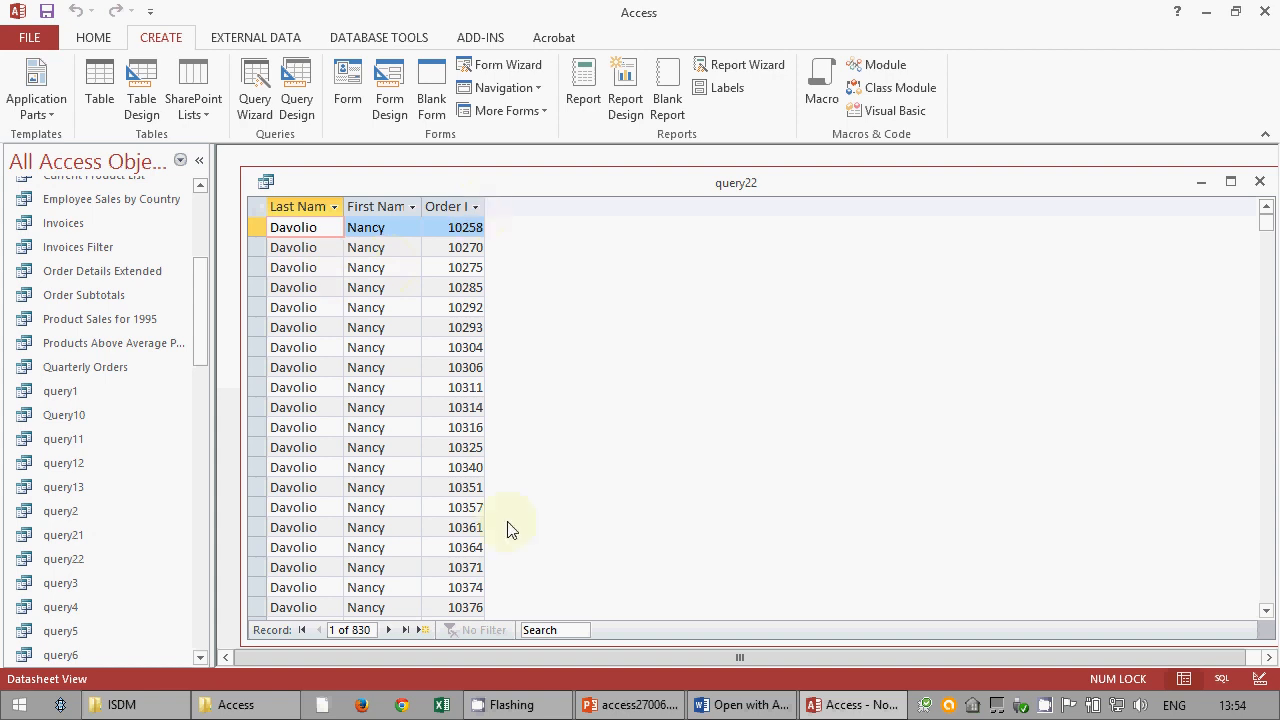
- Open query22 in design view, enlarge the design grid and turn on totals for its fields
click(98, 38)
click(37, 70)
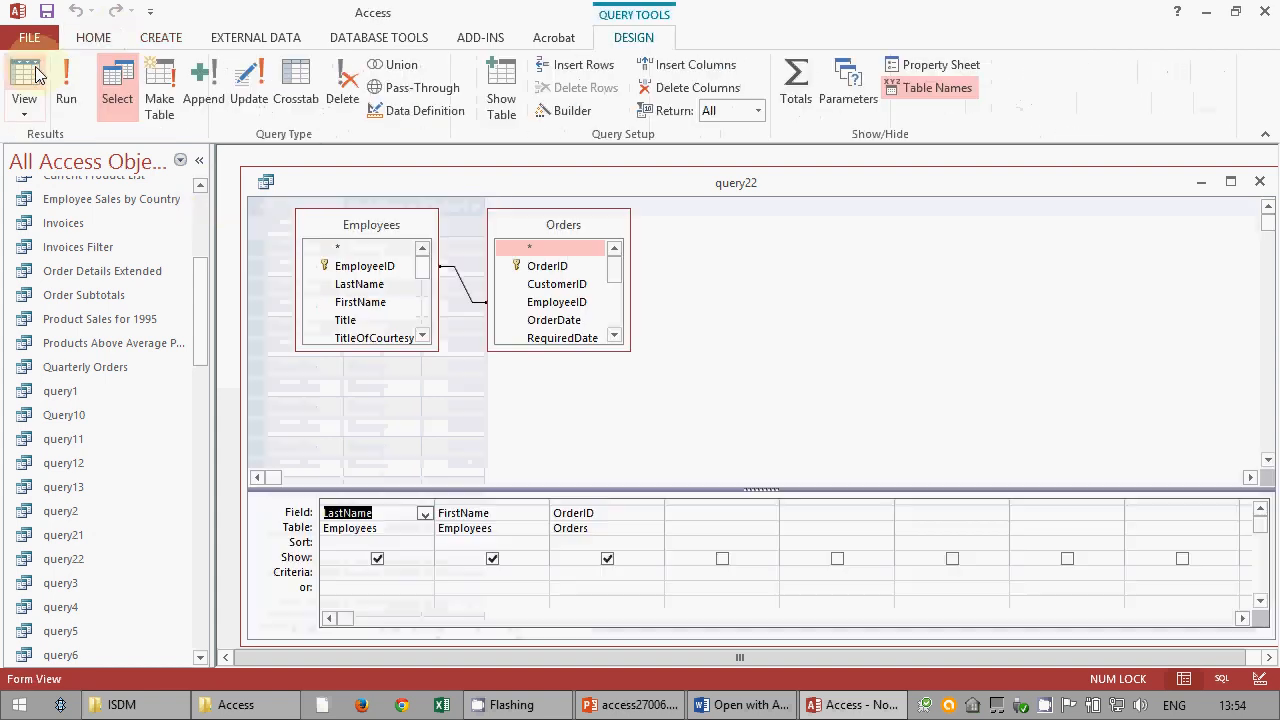
drag(450, 489, 467, 395)
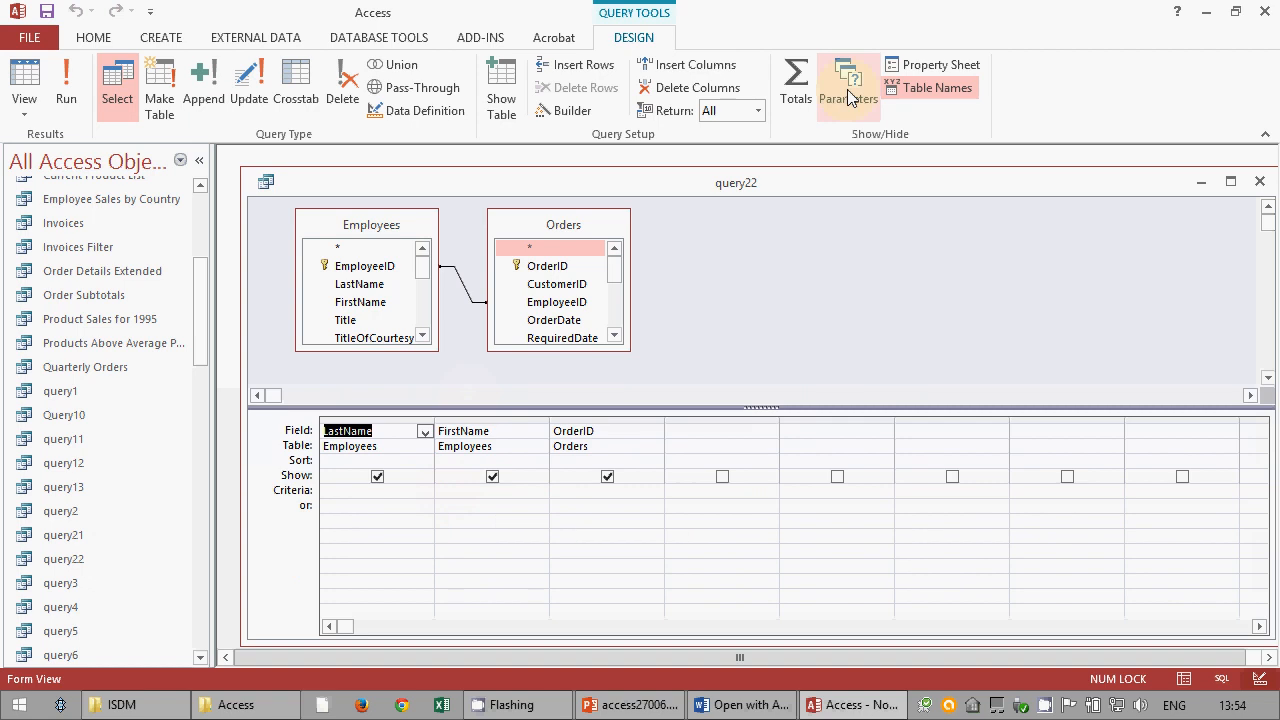
click(796, 90)
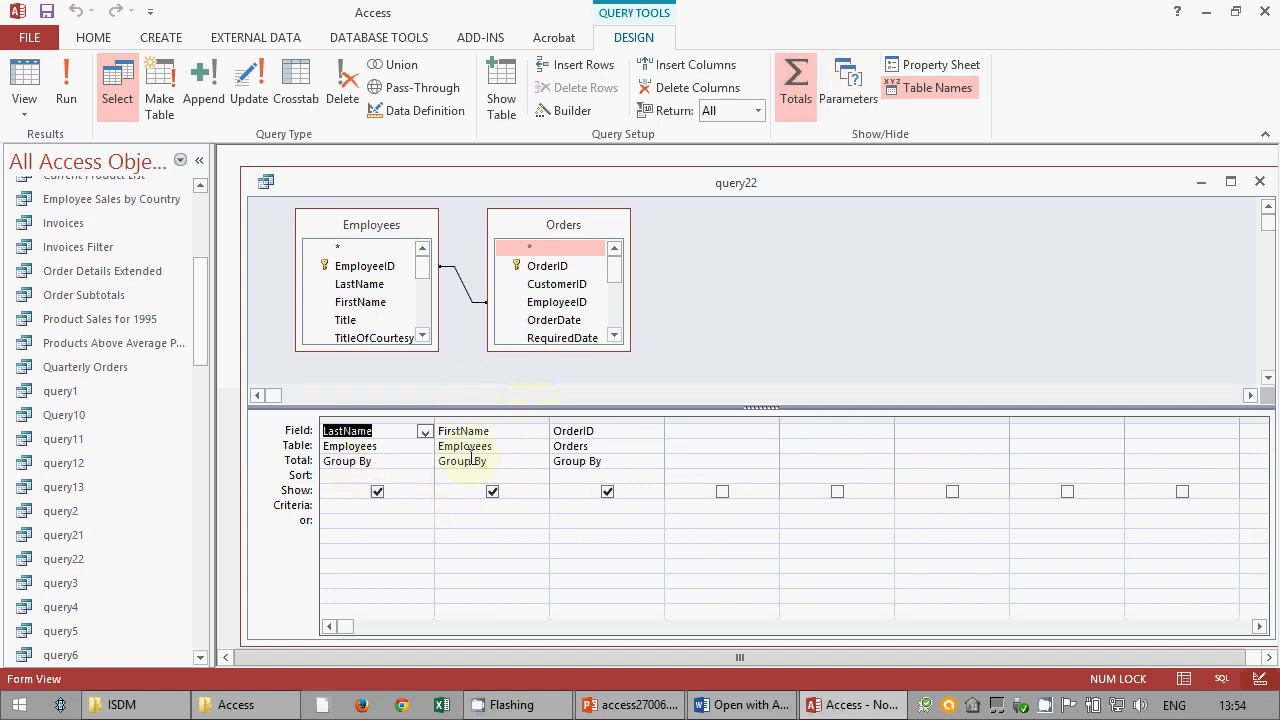
- Set the OrderID total to Count and run the query to examine the number of orders per employee
click(596, 461)
click(655, 462)
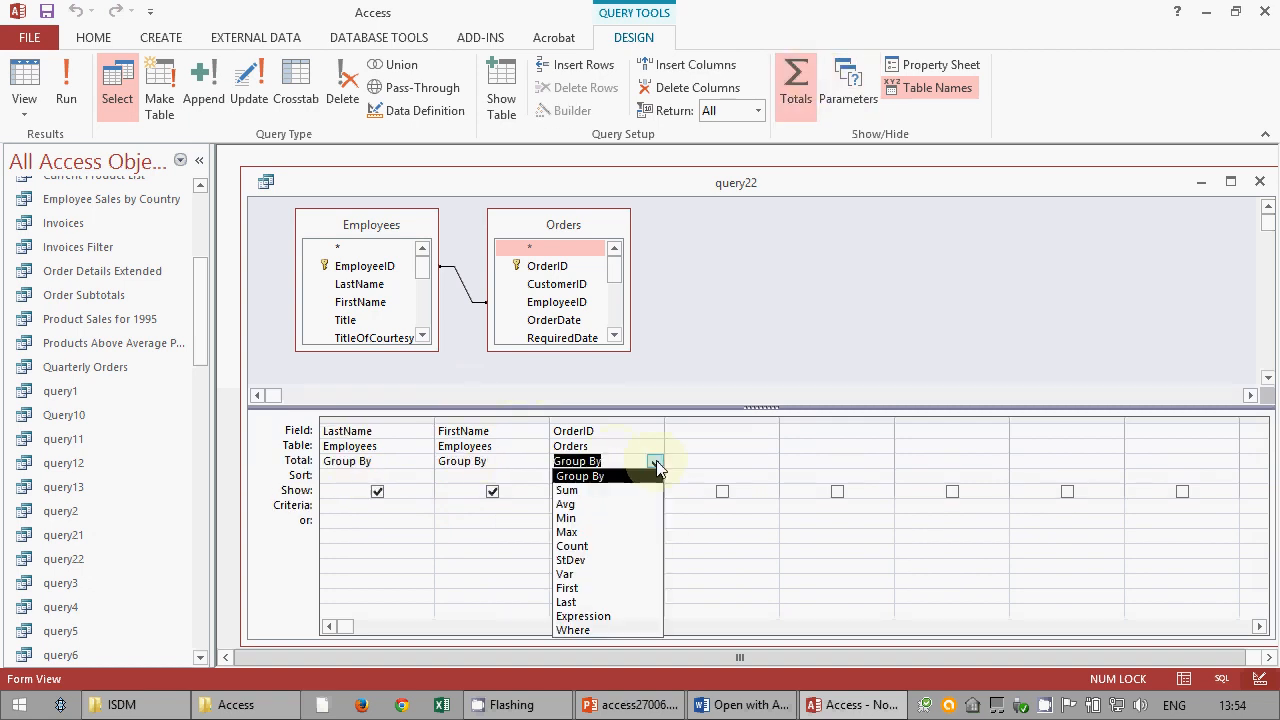
click(614, 548)
click(64, 82)
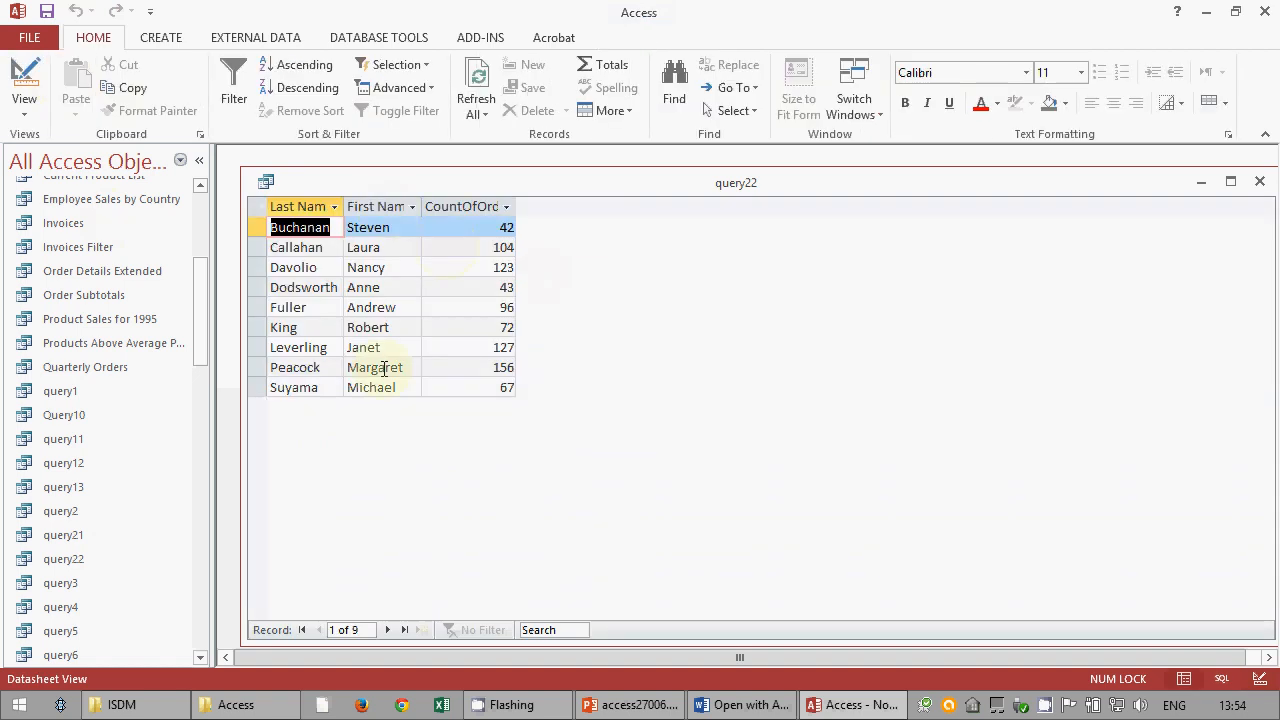
click(463, 368)
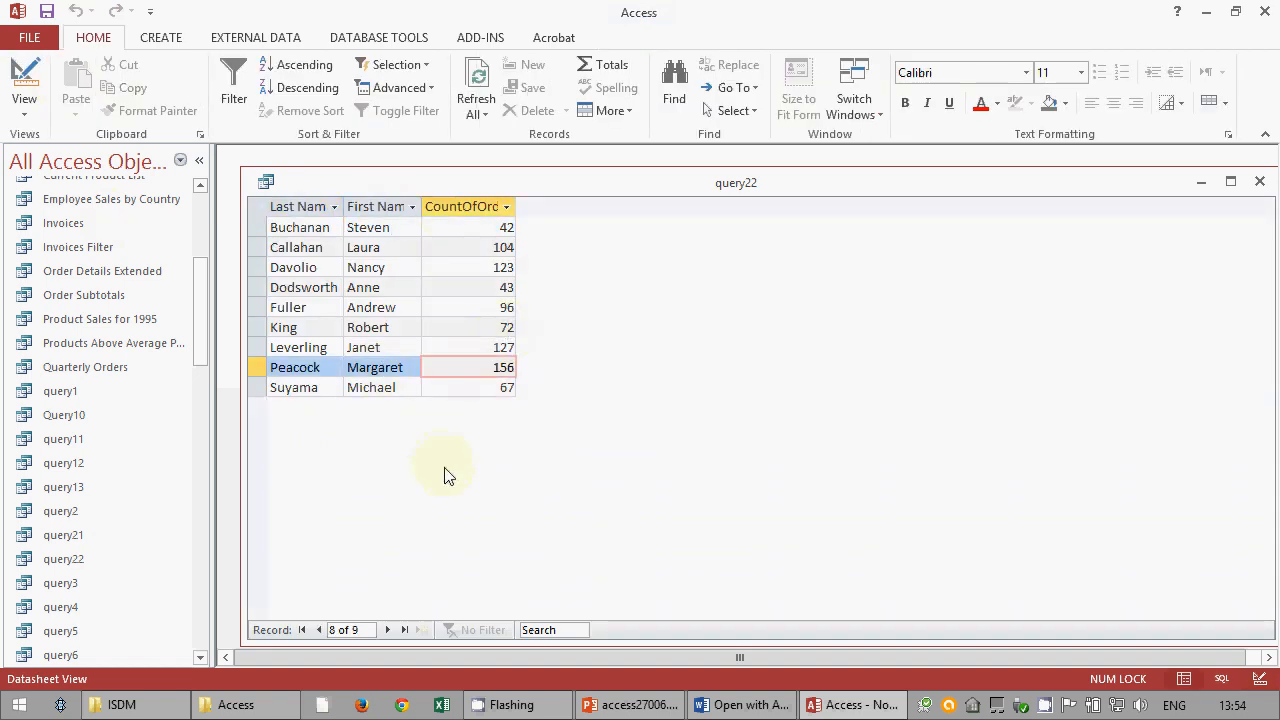
- In the Word document, insert a blank line below the employee orders task and read the task counting orders handled in 1996
click(735, 705)
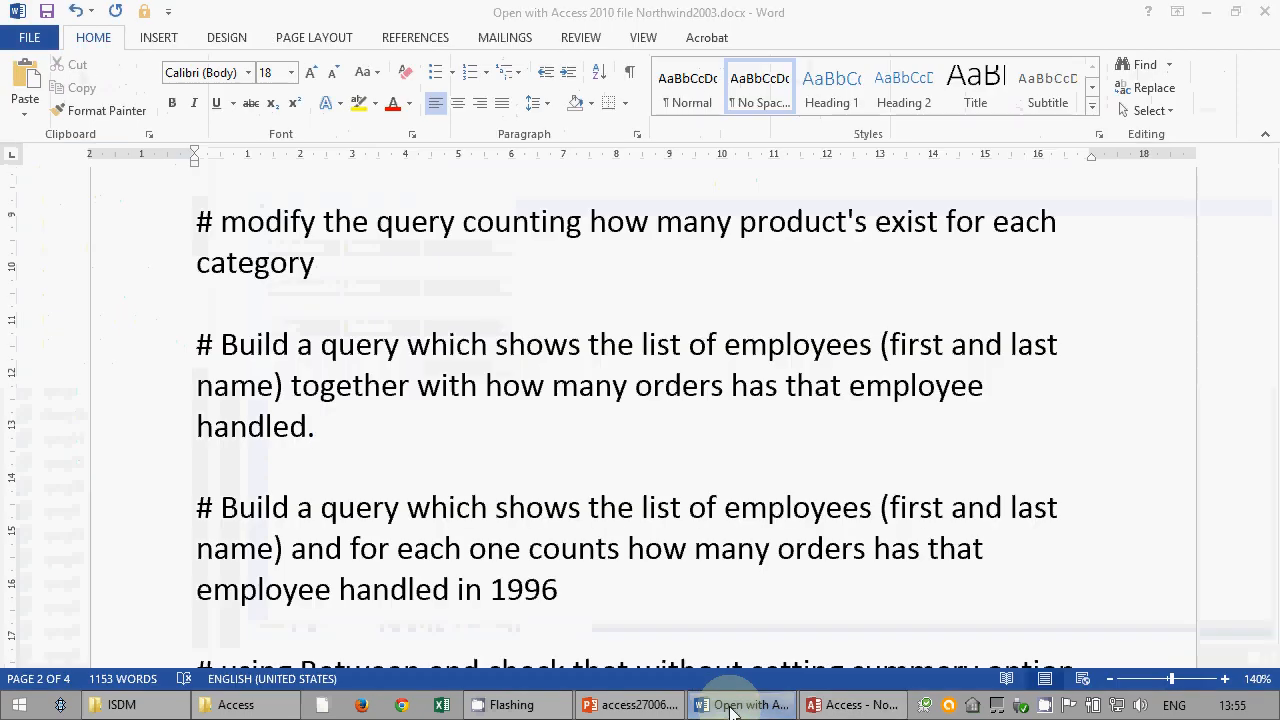
scroll(634, 491, down, 1)
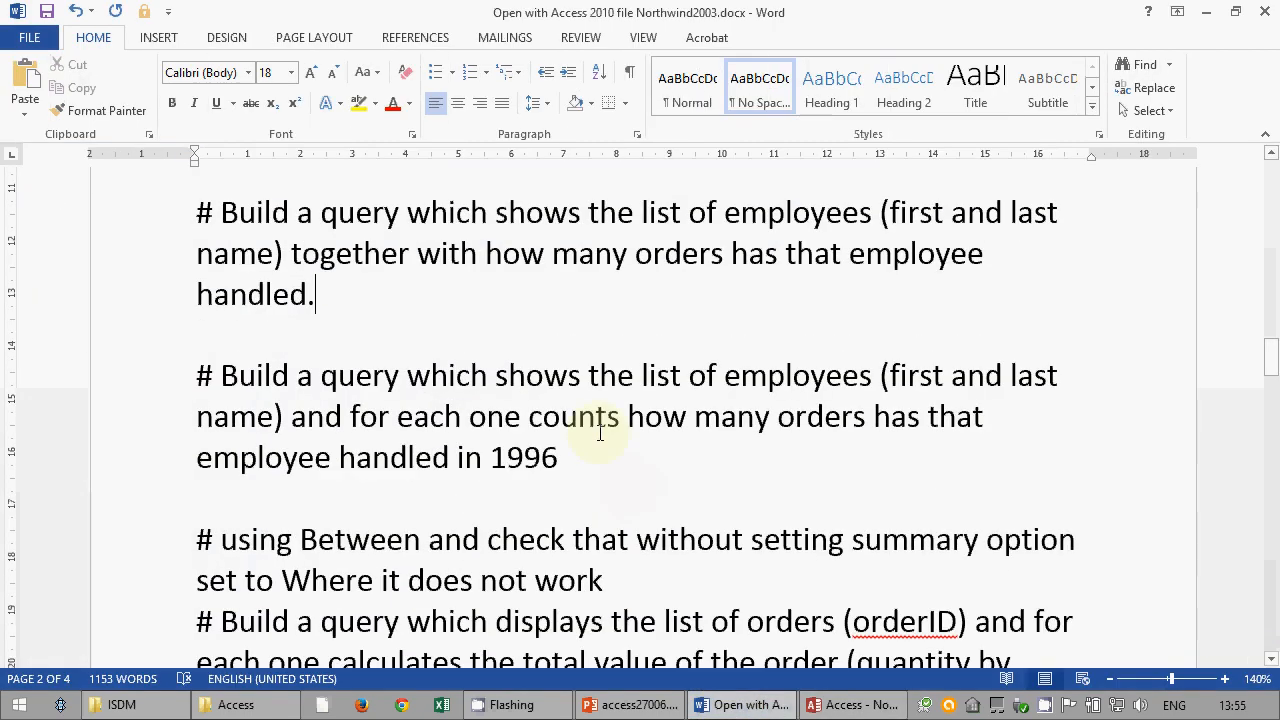
key(Return)
scroll(603, 425, down, 1)
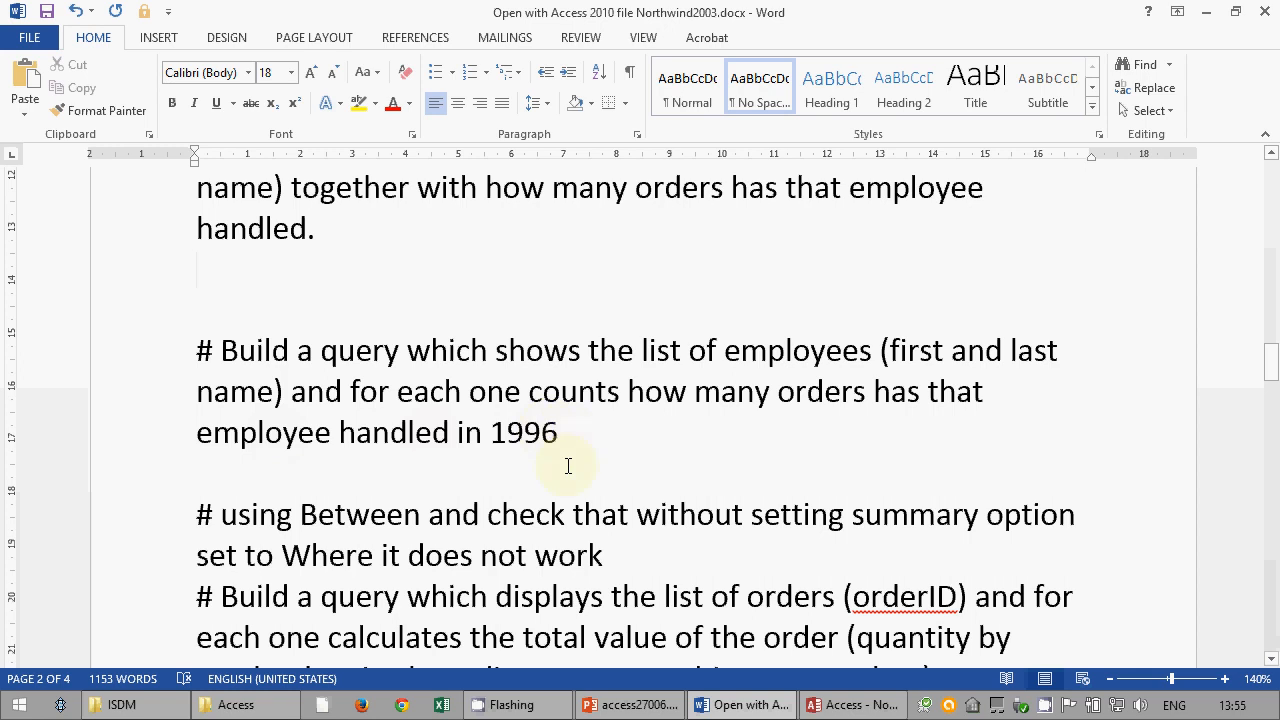
click(585, 438)
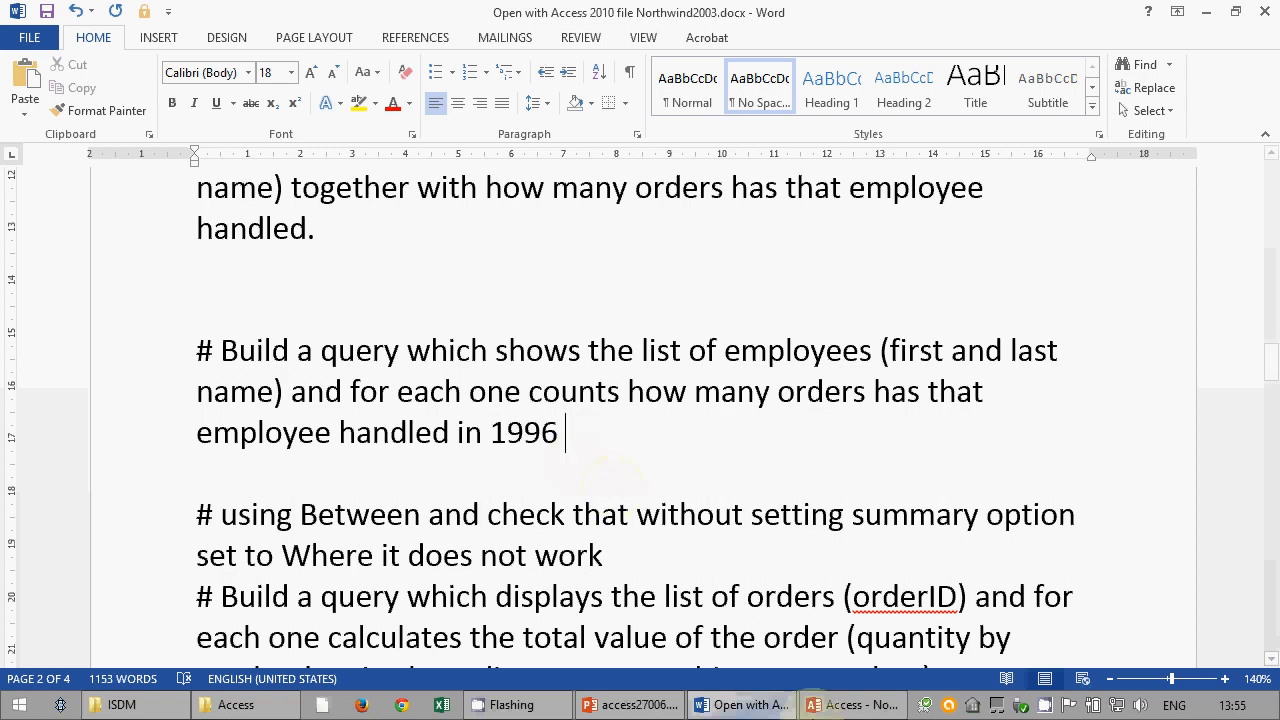
- Return to Access and close query22, saving its design changes
key(alt+Tab)
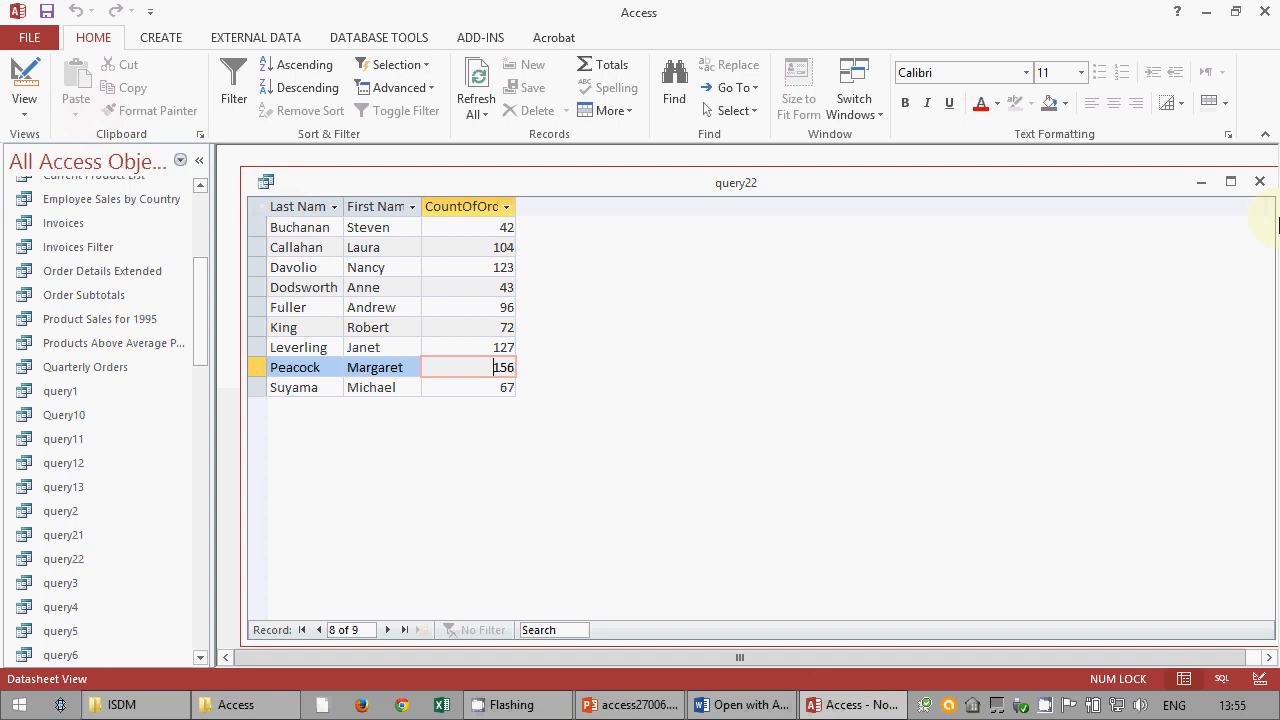
click(1259, 181)
click(574, 412)
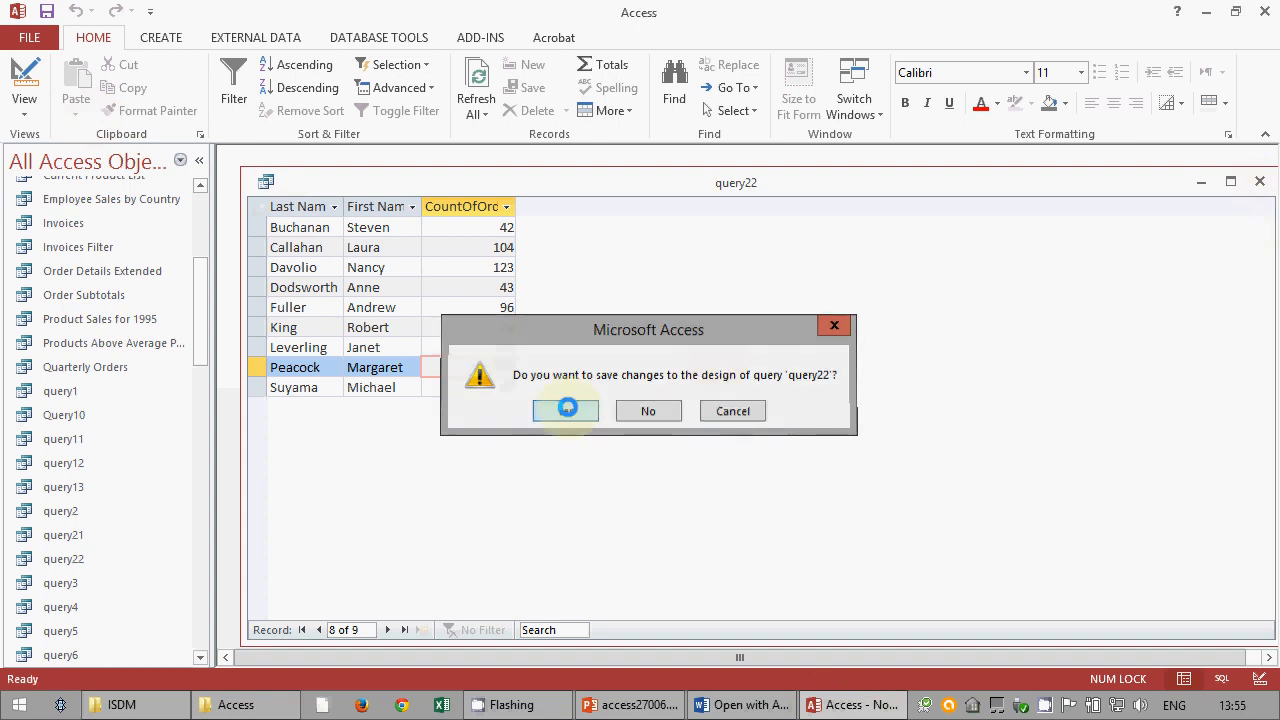
- Create a new query in design view containing the Employees and Orders tables
click(160, 37)
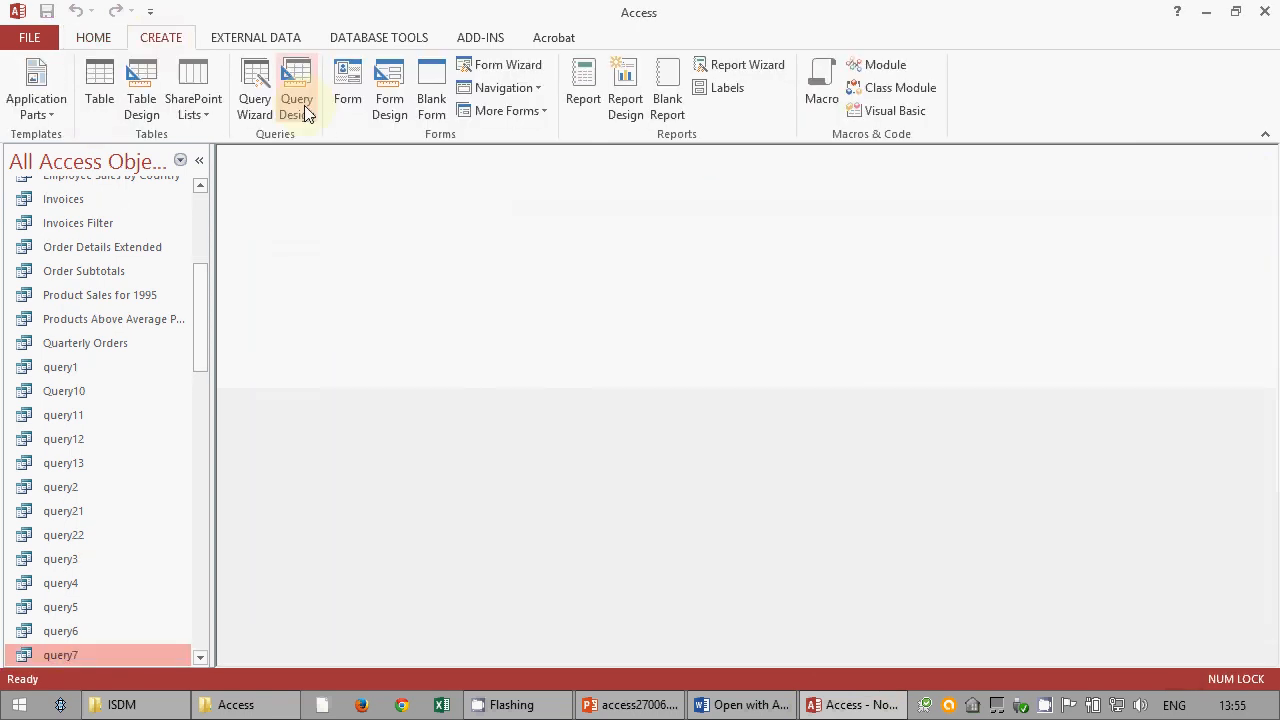
click(306, 113)
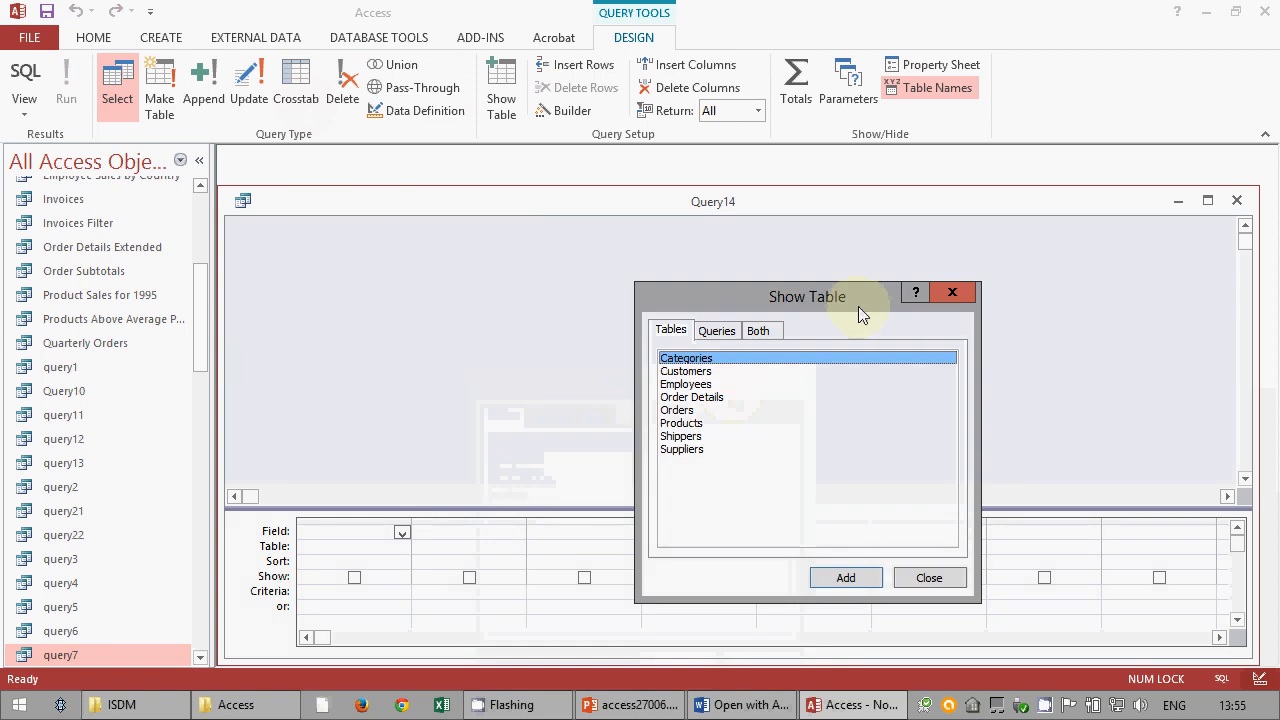
click(703, 385)
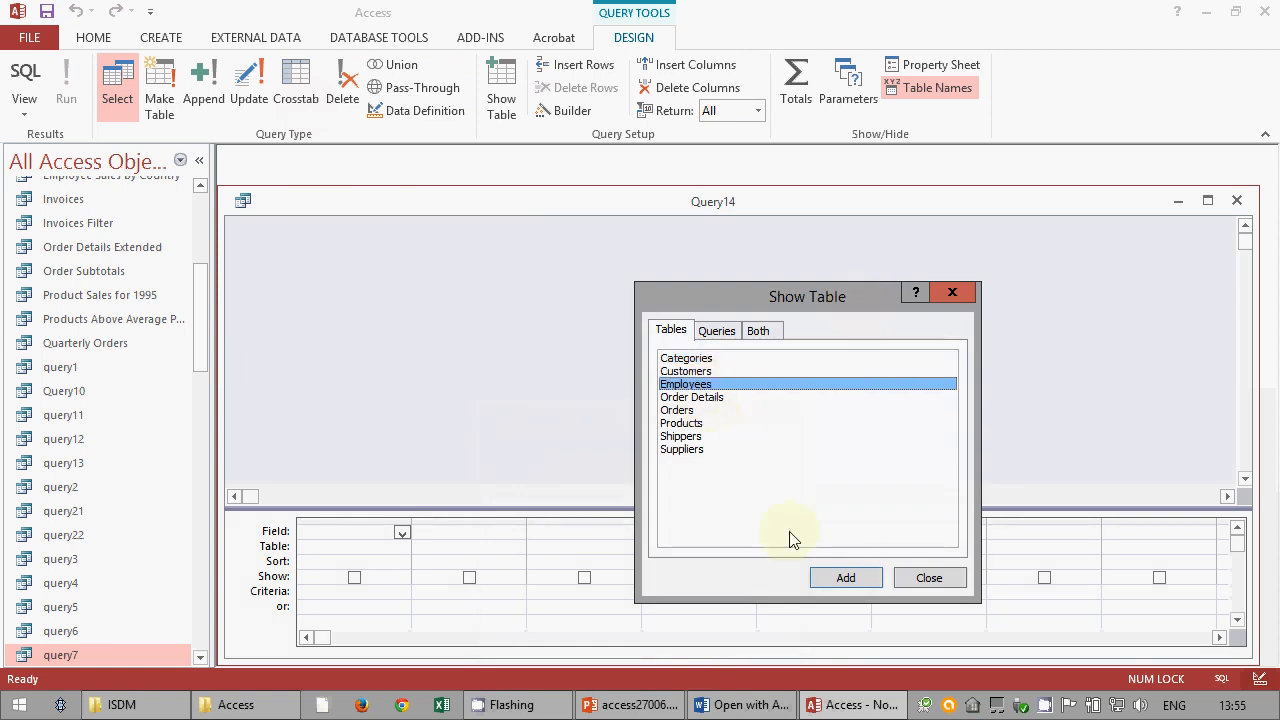
click(838, 575)
click(690, 411)
click(846, 576)
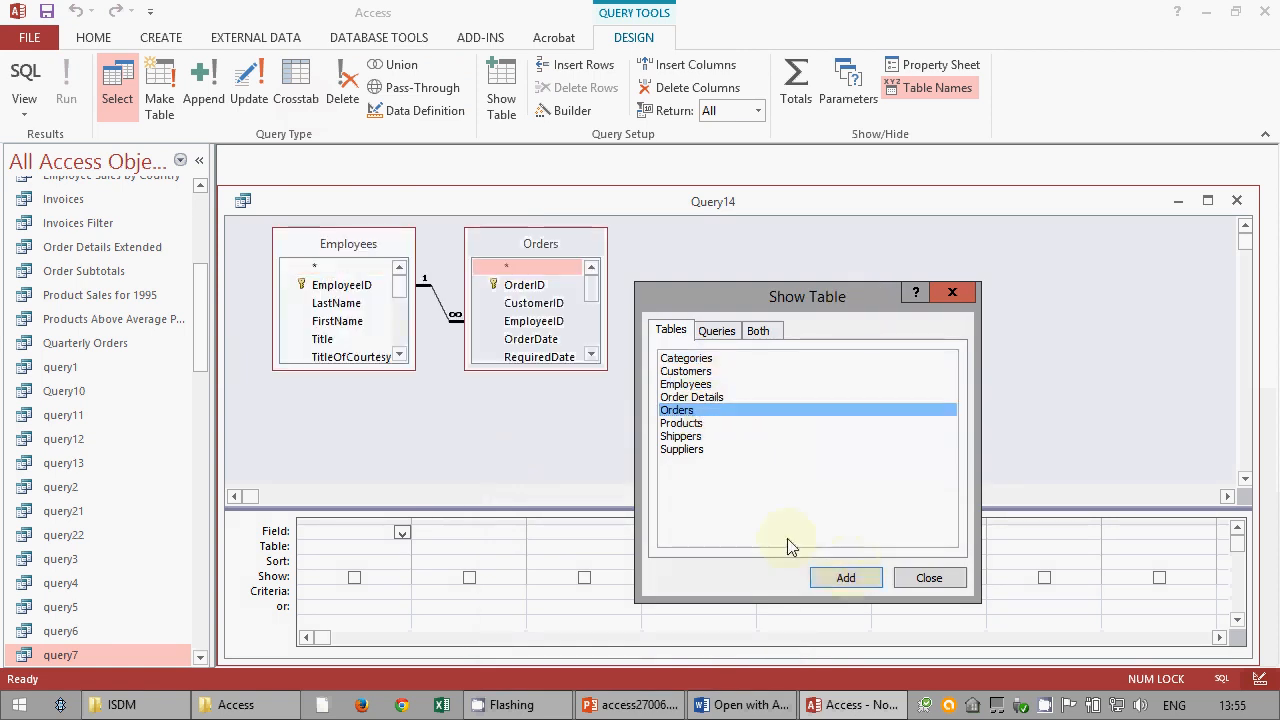
click(929, 577)
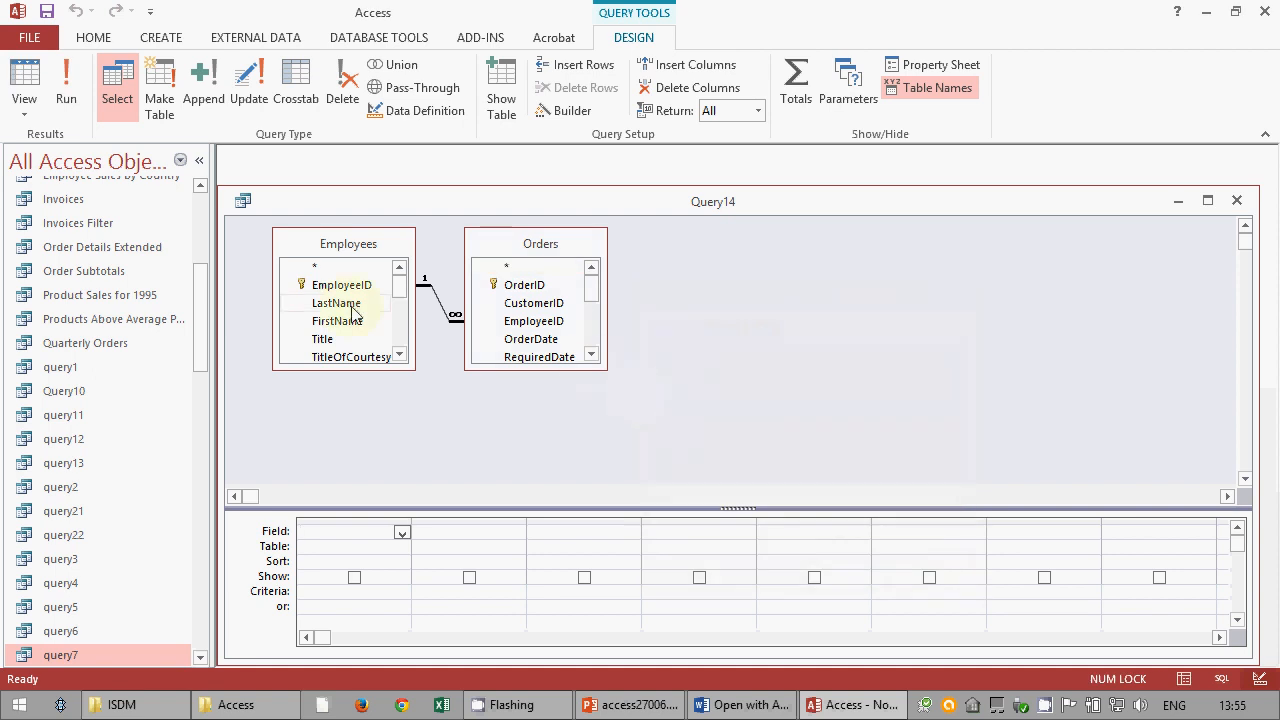
- Add LastName and FirstName from Employees, plus OrderID and OrderDate from Orders, to the query's design grid
drag(351, 307, 362, 535)
drag(337, 334, 445, 535)
drag(503, 285, 623, 534)
click(591, 269)
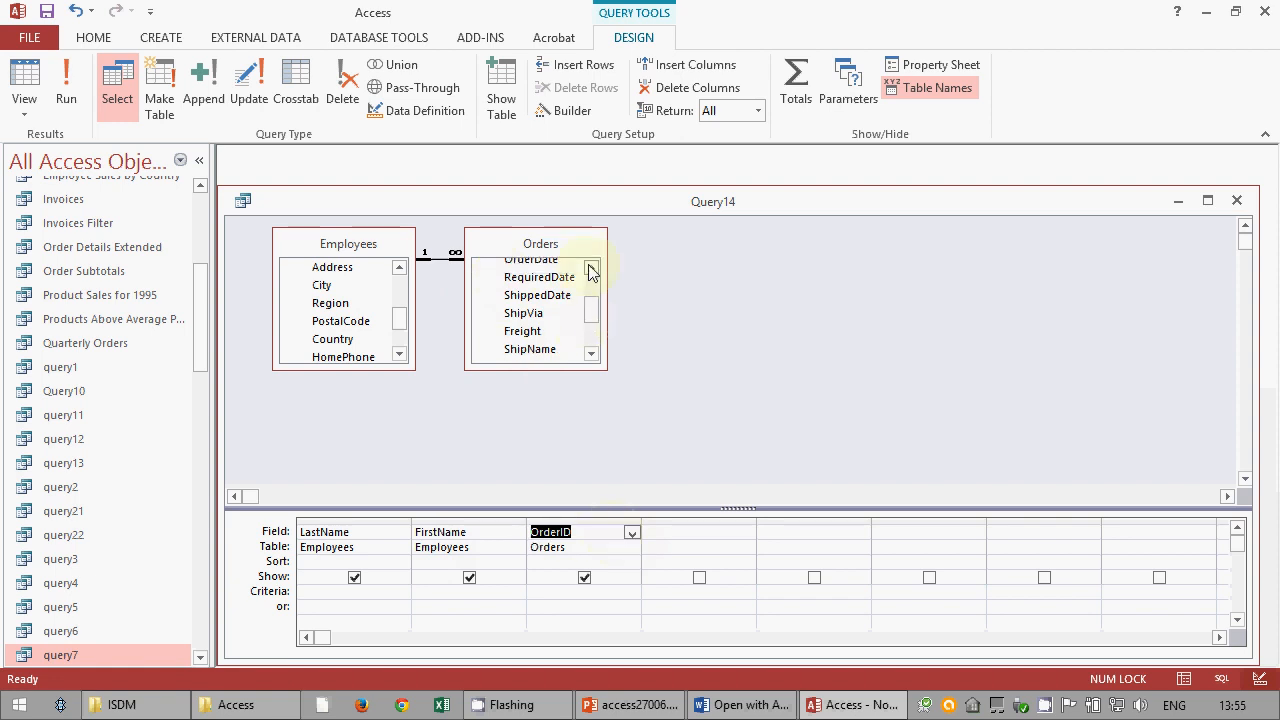
click(591, 267)
click(591, 267)
drag(531, 307, 726, 437)
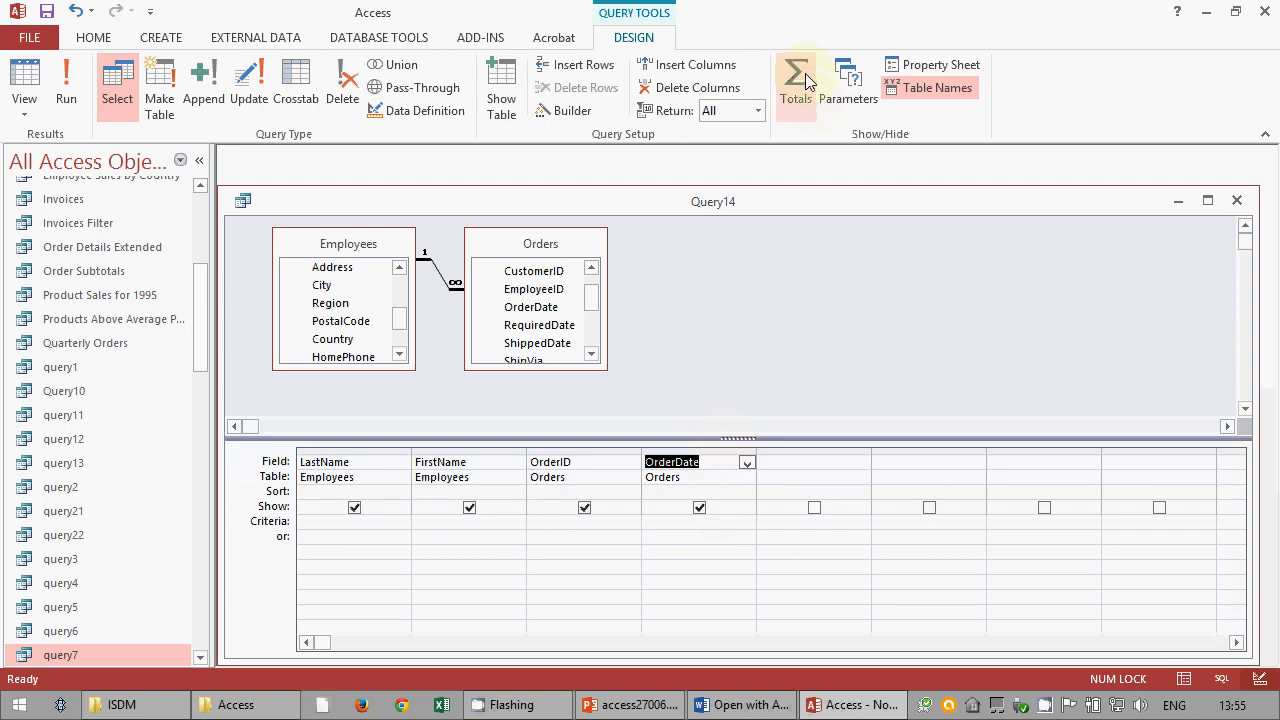
- Turn on totals for the query and set the OrderID total to Count
click(807, 76)
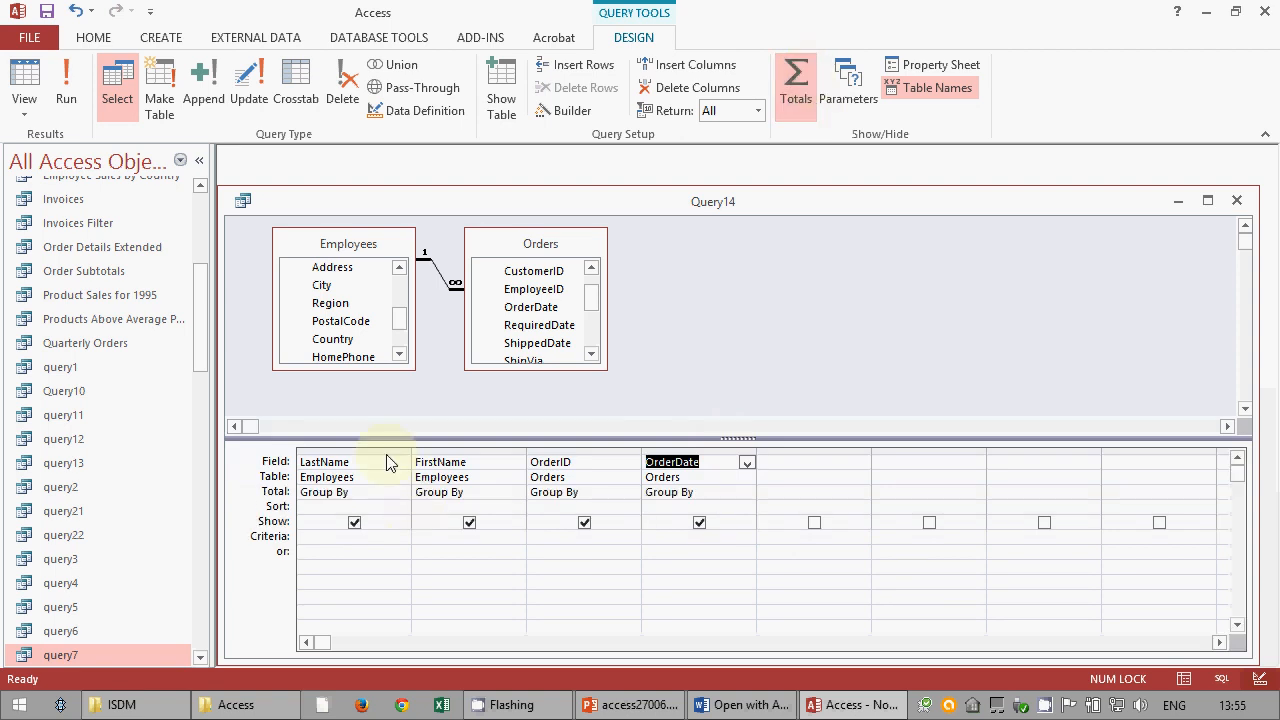
click(632, 492)
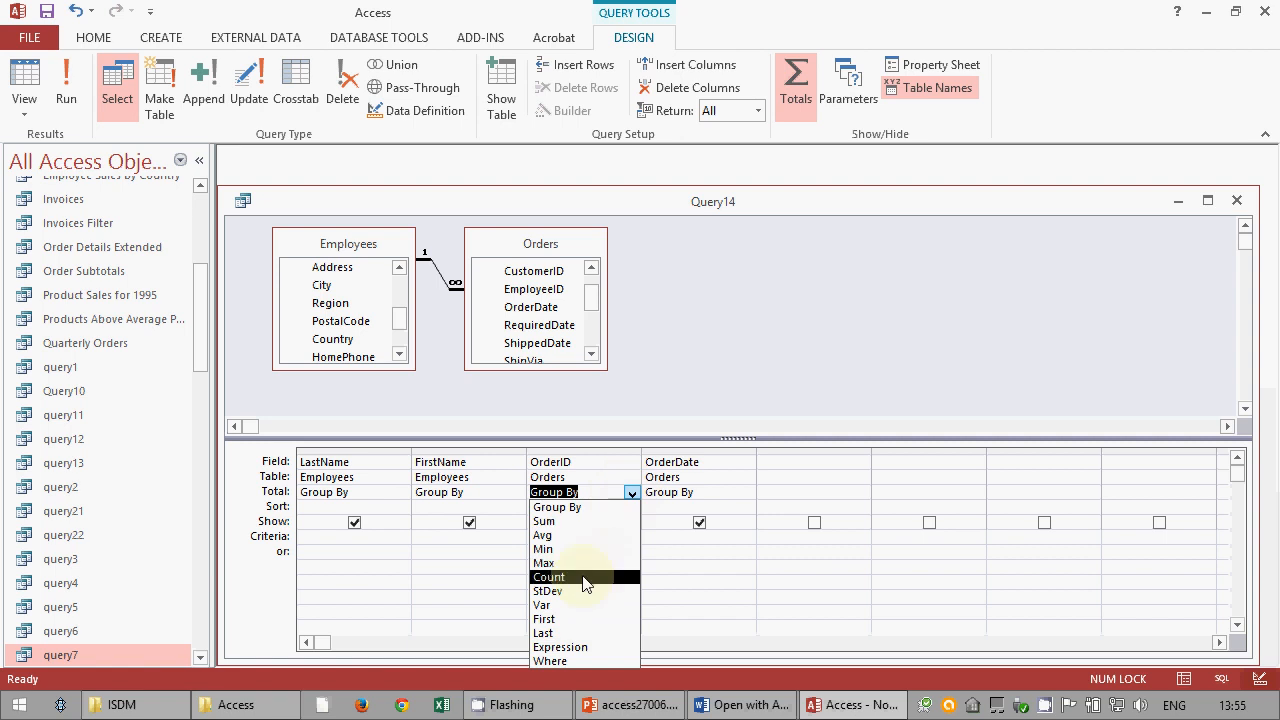
click(586, 578)
- Enter the OrderDate criterion between 1/1/1996 and 31/12/1996, widening the column enough to show the whole expression
click(690, 537)
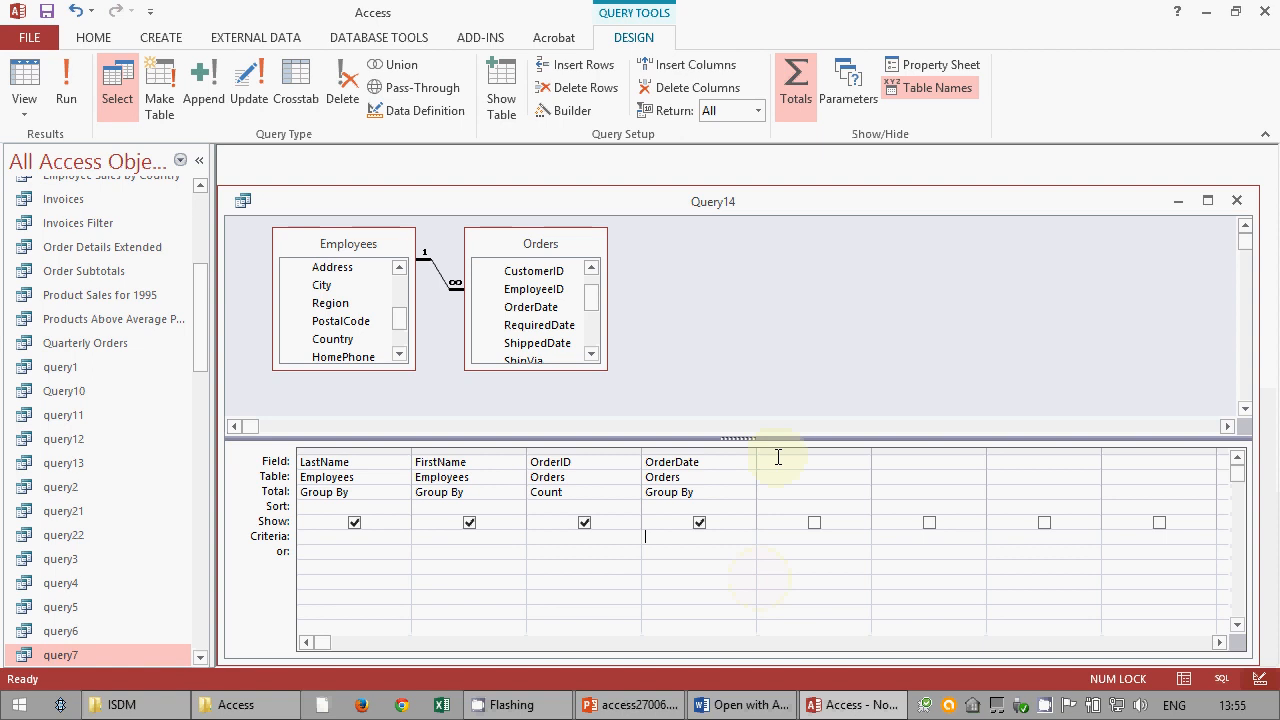
drag(757, 449, 847, 448)
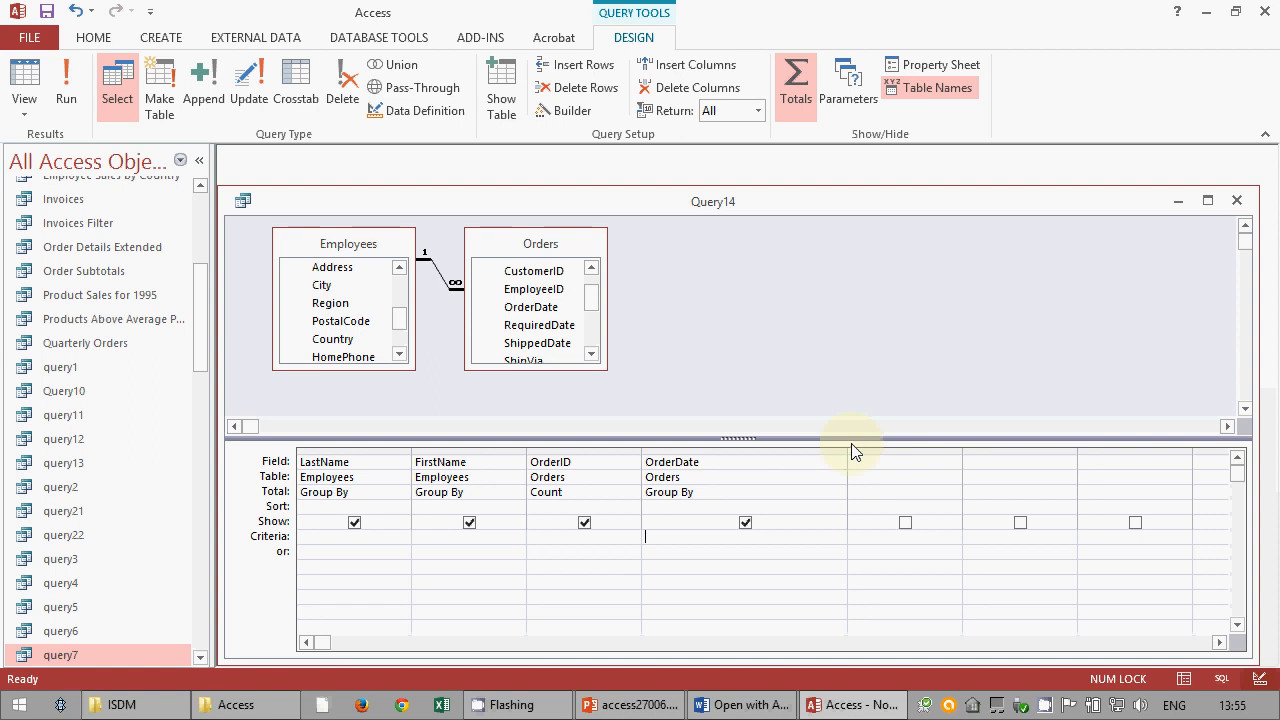
text(between 1/1/1996 and 31/12/1996)
key(Return)
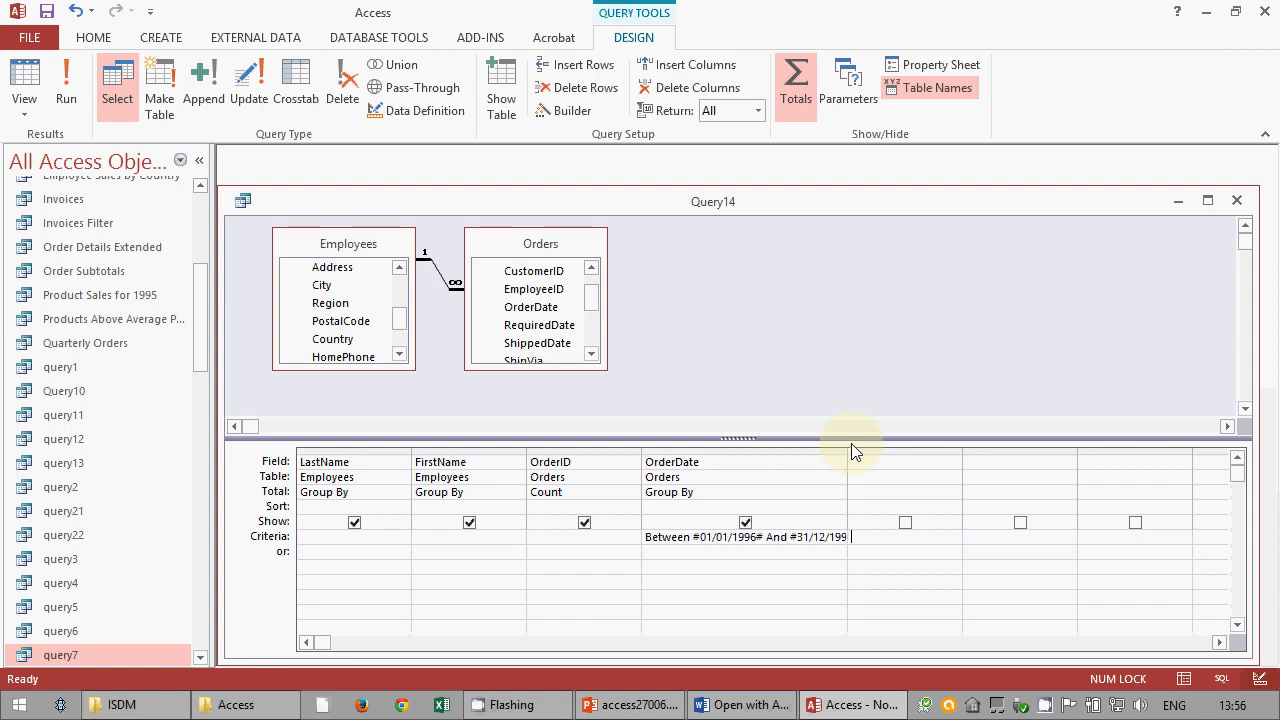
drag(849, 450, 870, 465)
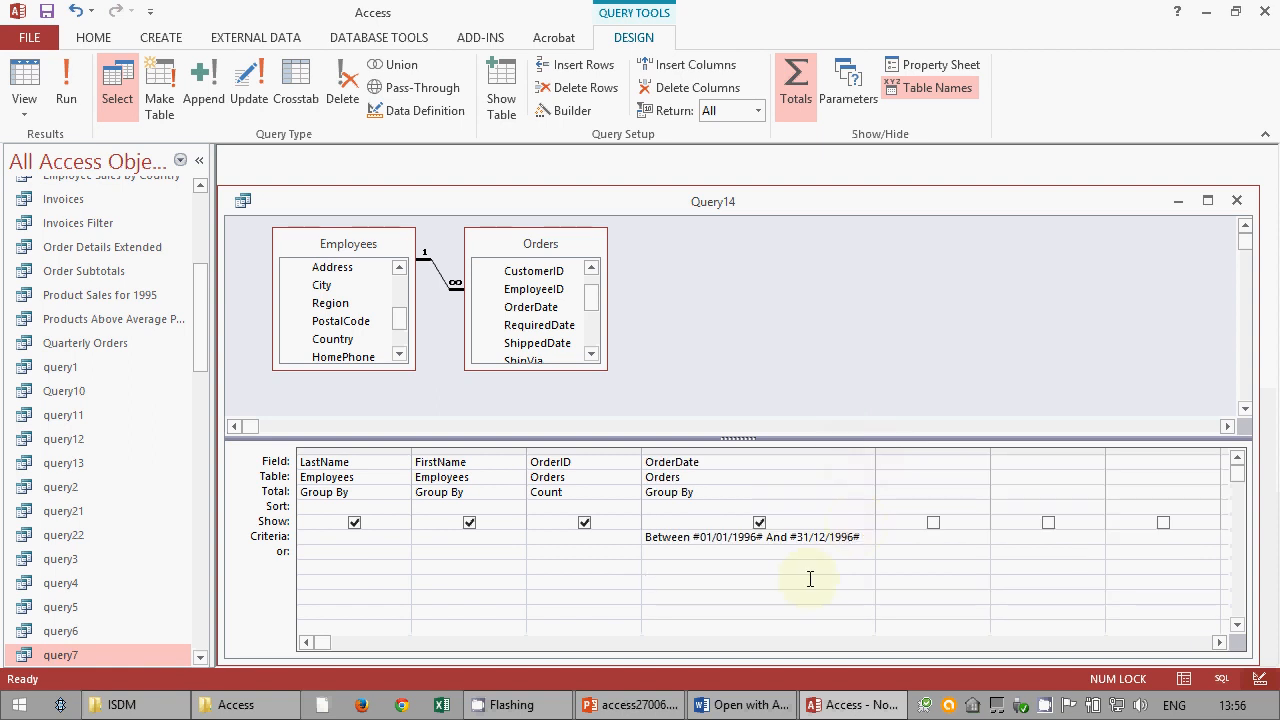
click(810, 579)
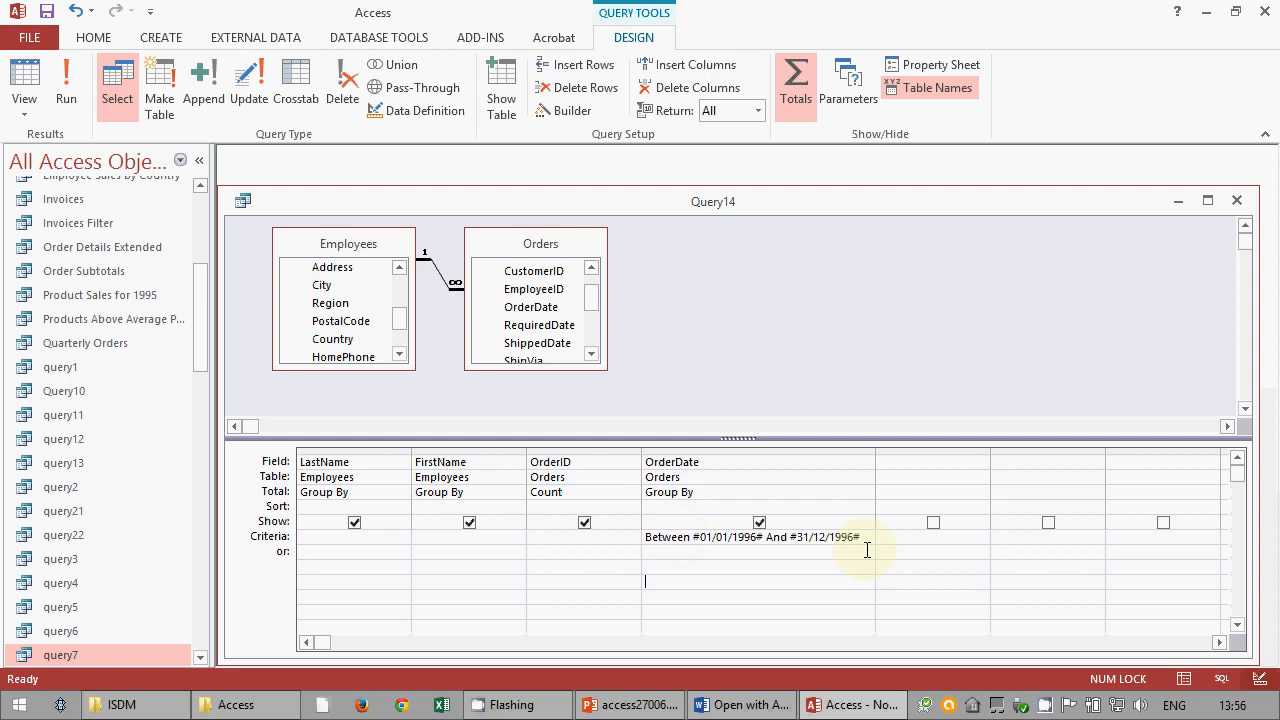
- Run the query, recheck its design, and examine how grouping by order date splits each employee's count
click(66, 88)
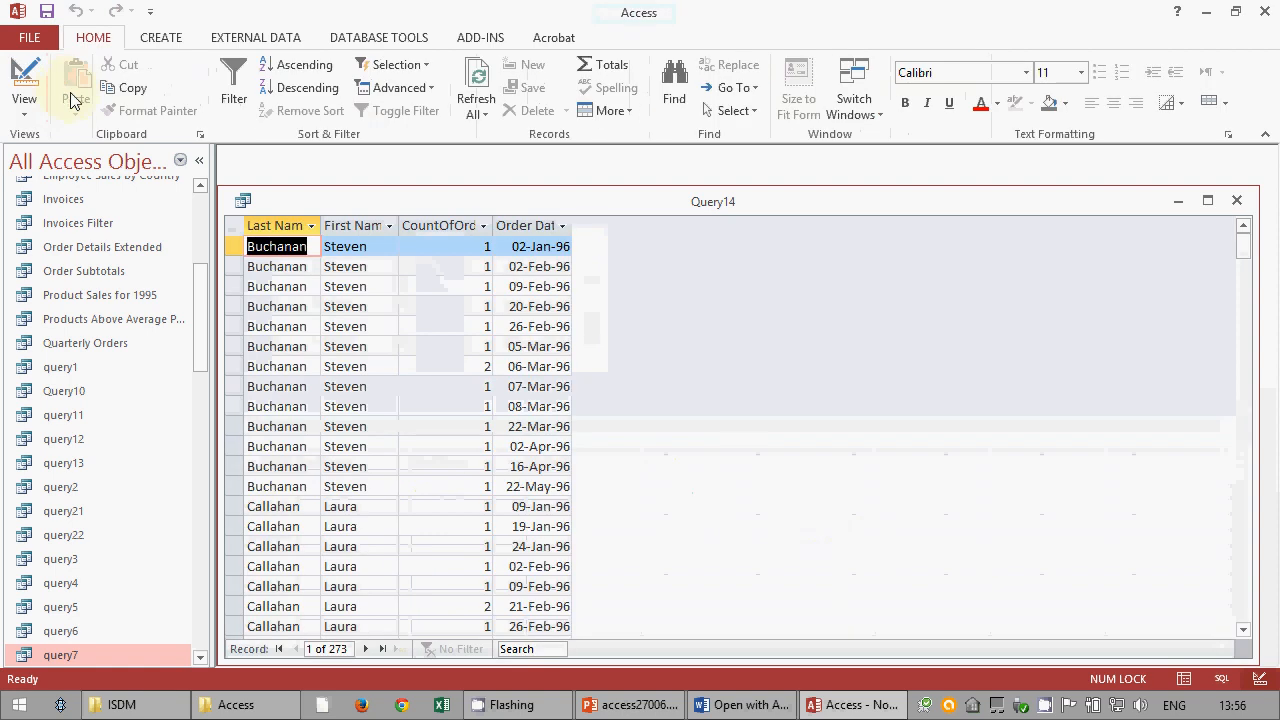
scroll(600, 340, down, 4)
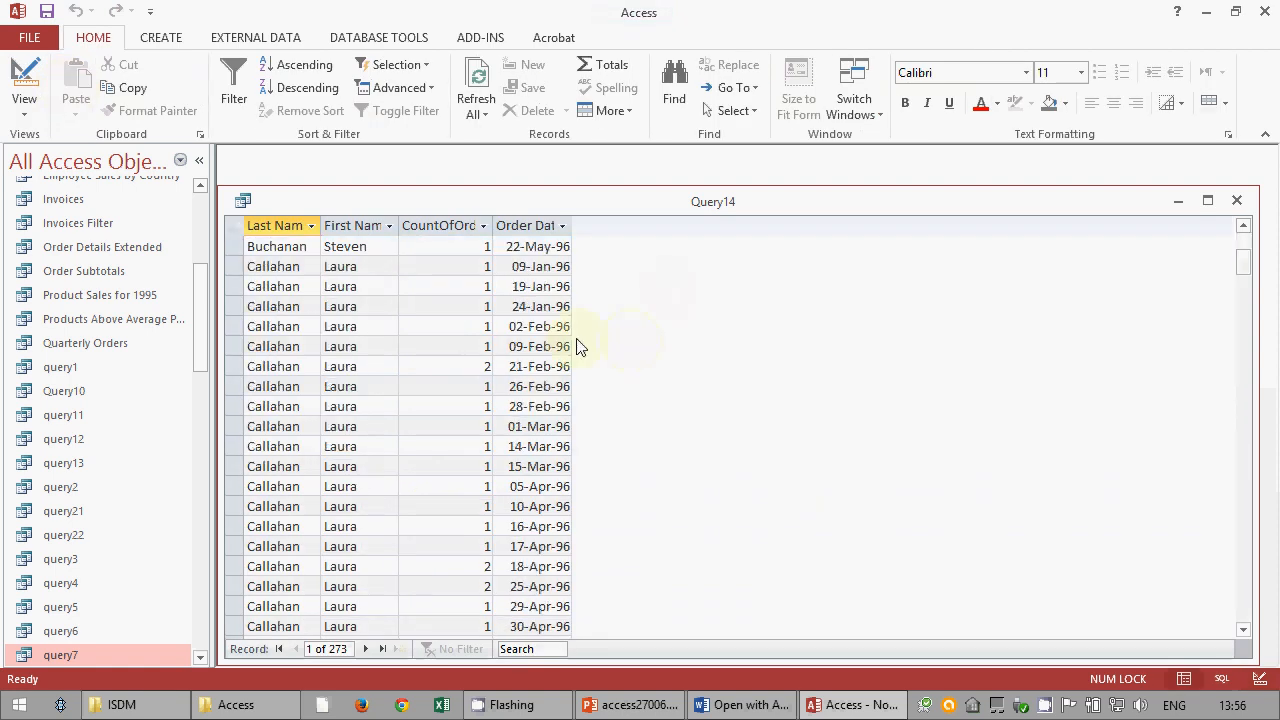
scroll(570, 330, up, 4)
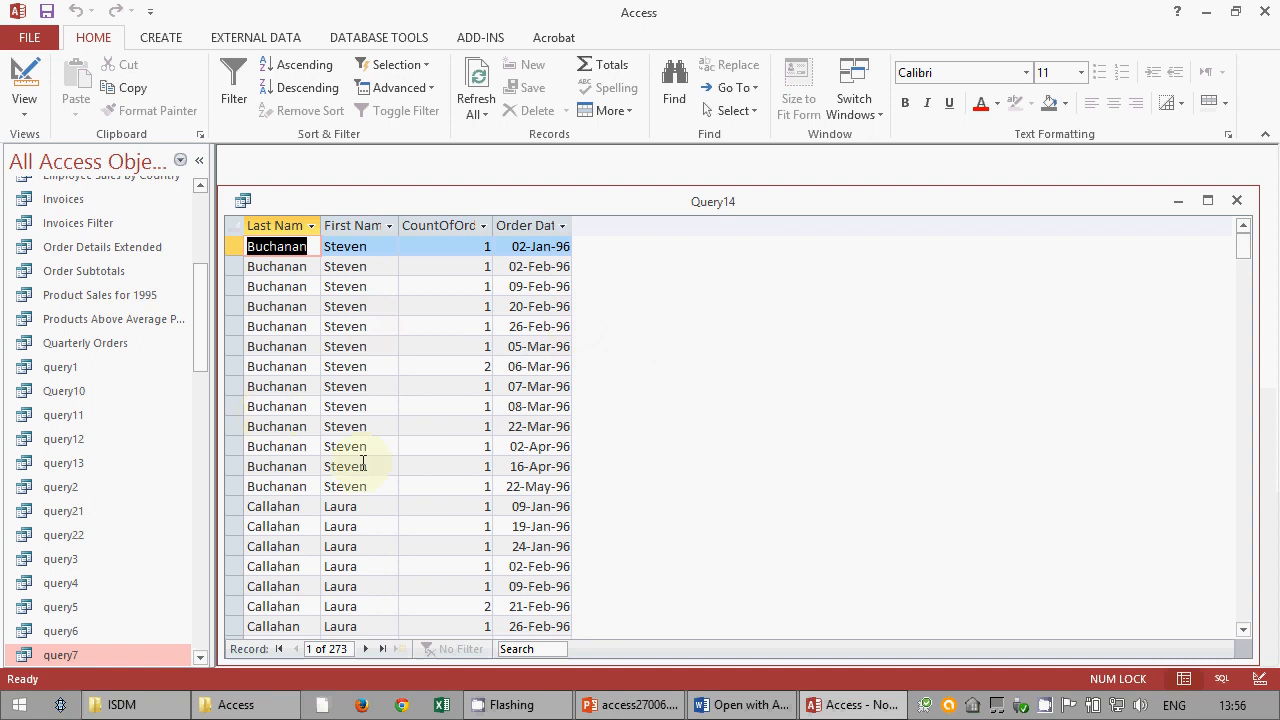
click(24, 80)
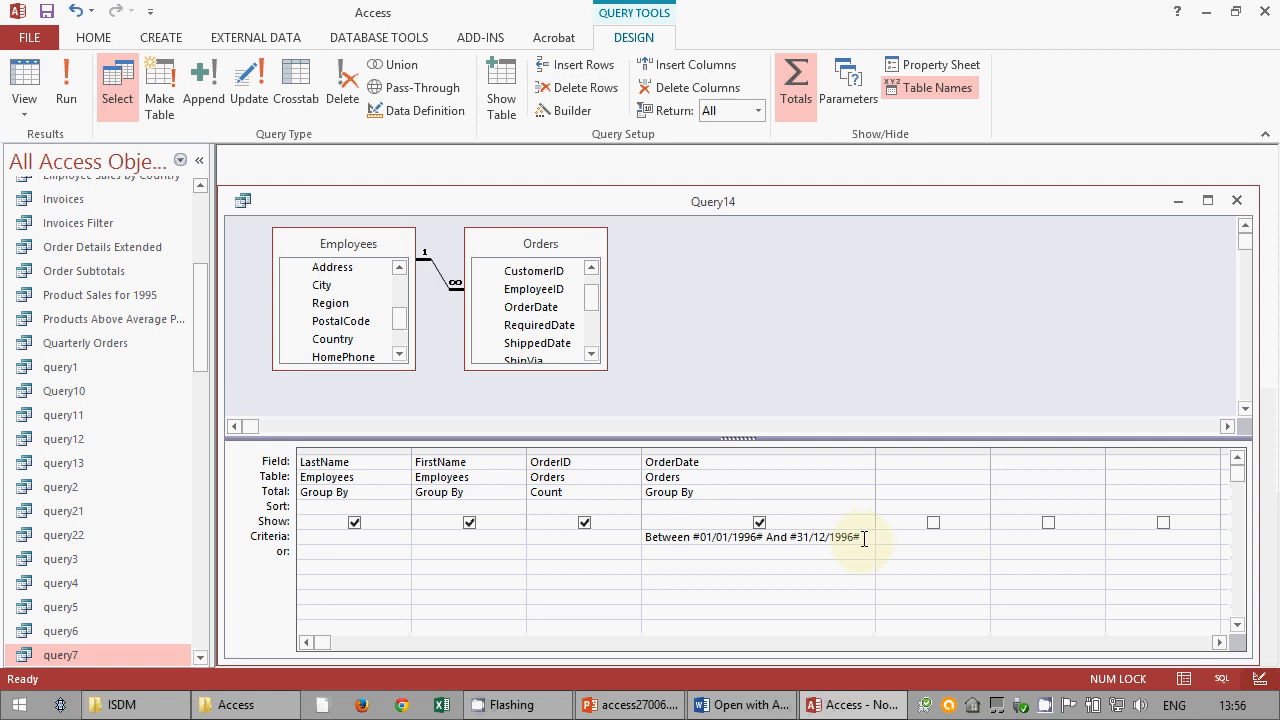
click(78, 78)
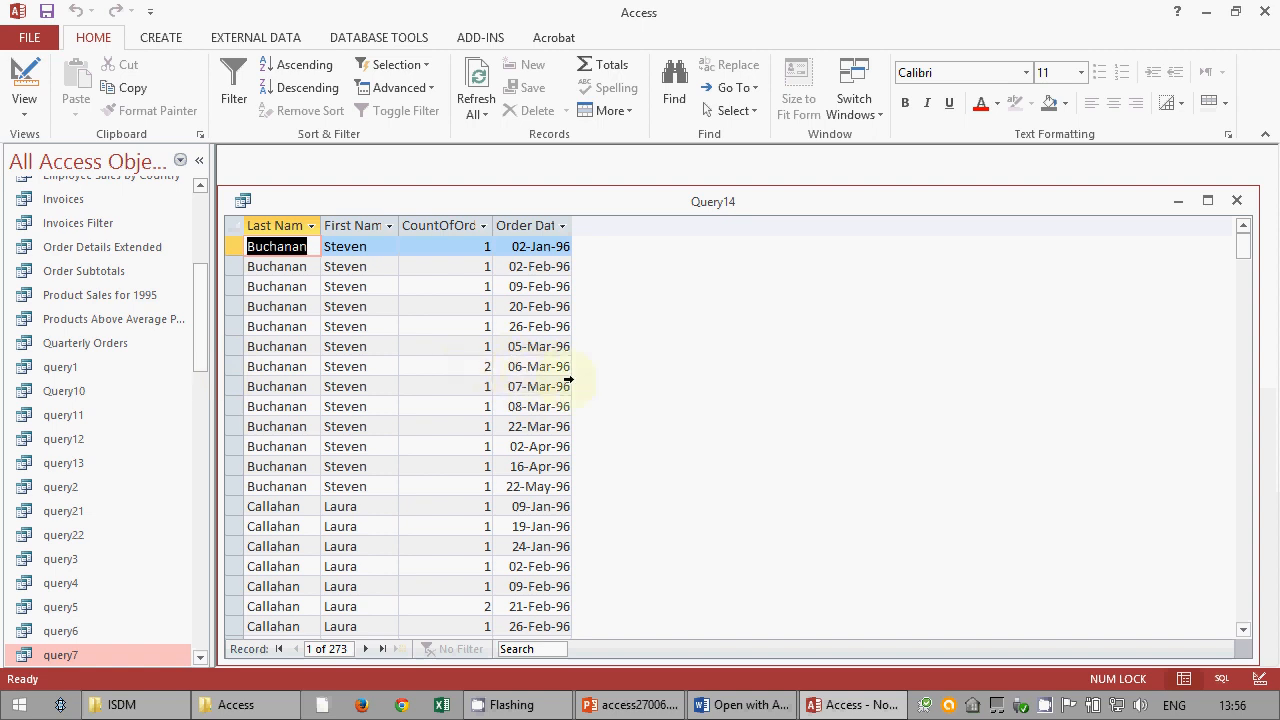
click(531, 366)
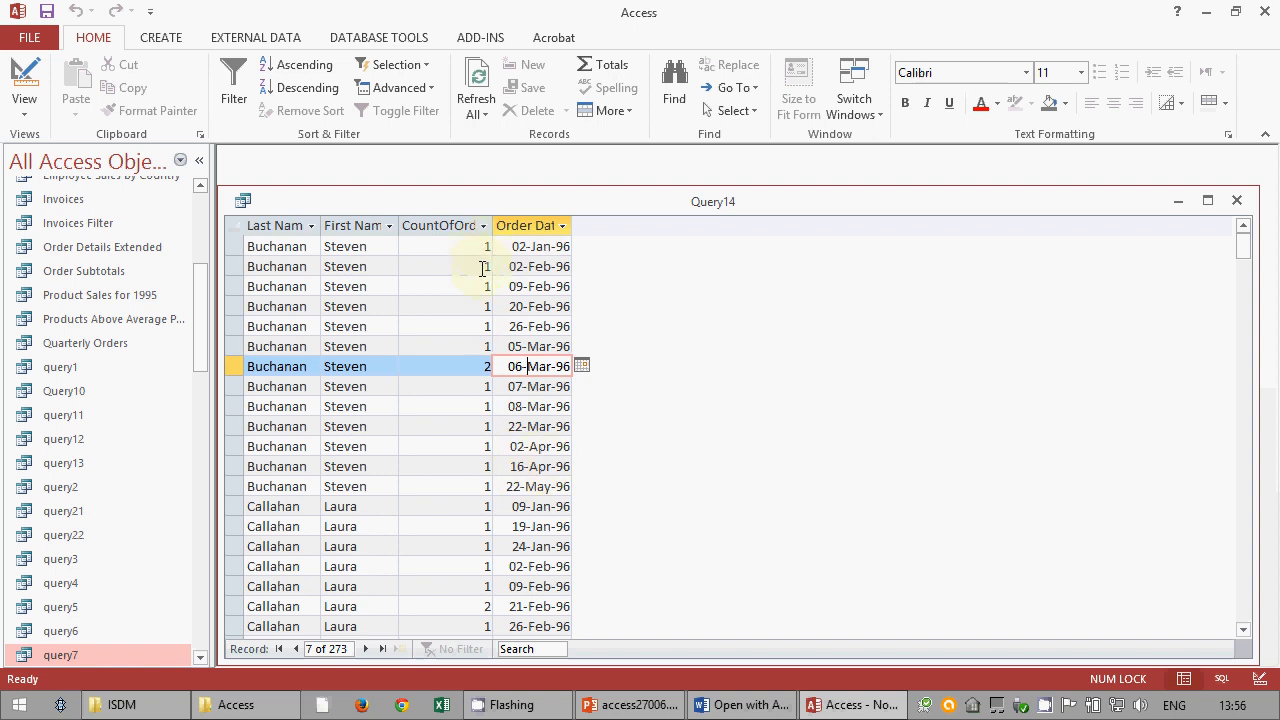
- Return to the query design and set the OrderDate total to Where
click(24, 80)
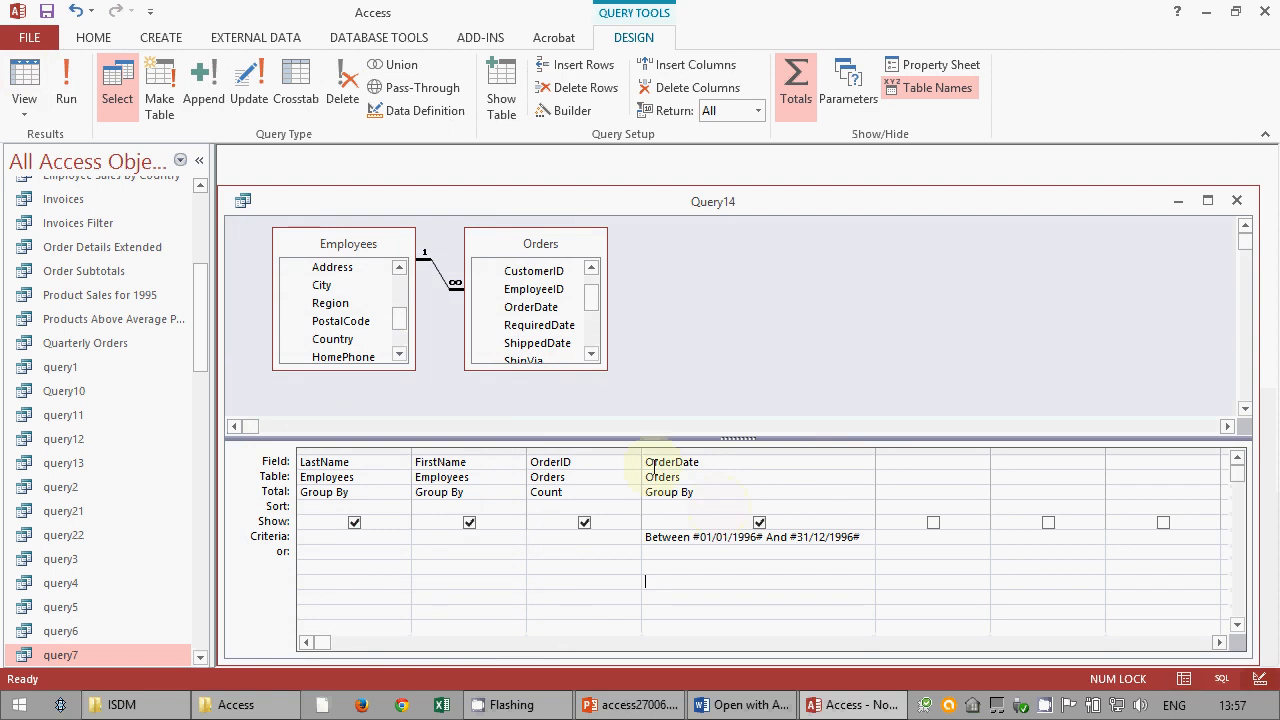
click(866, 493)
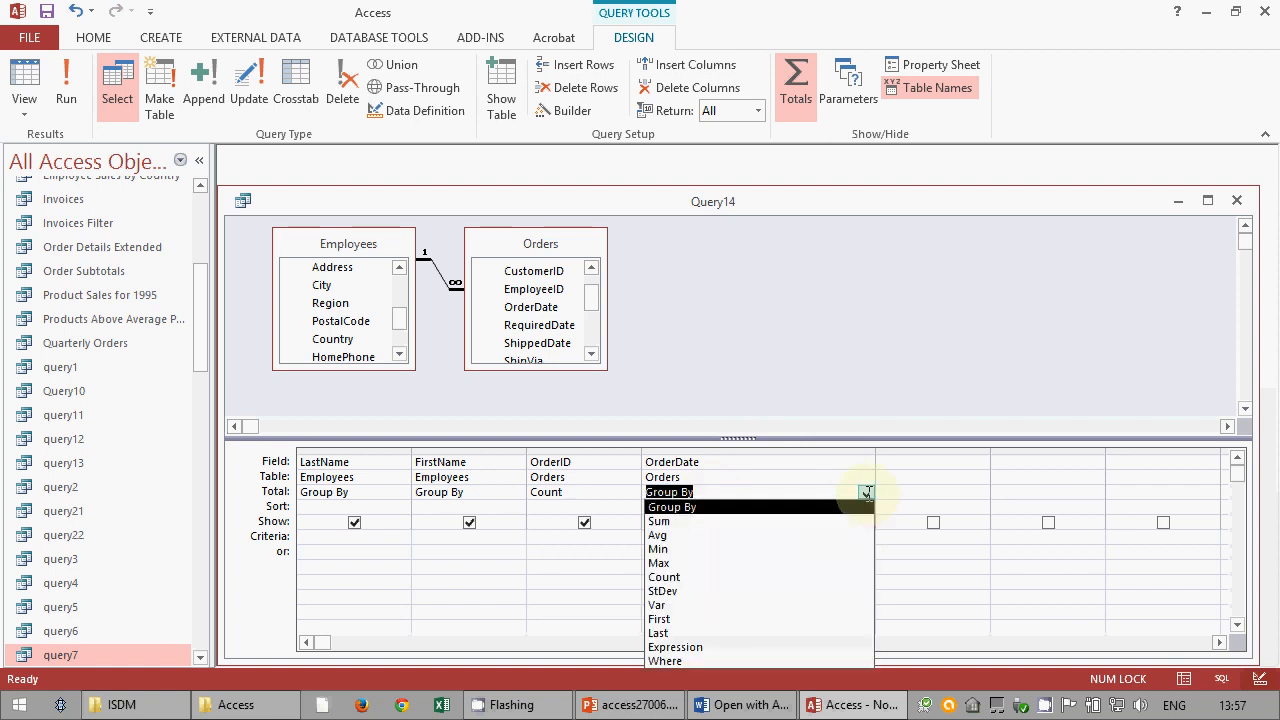
click(771, 660)
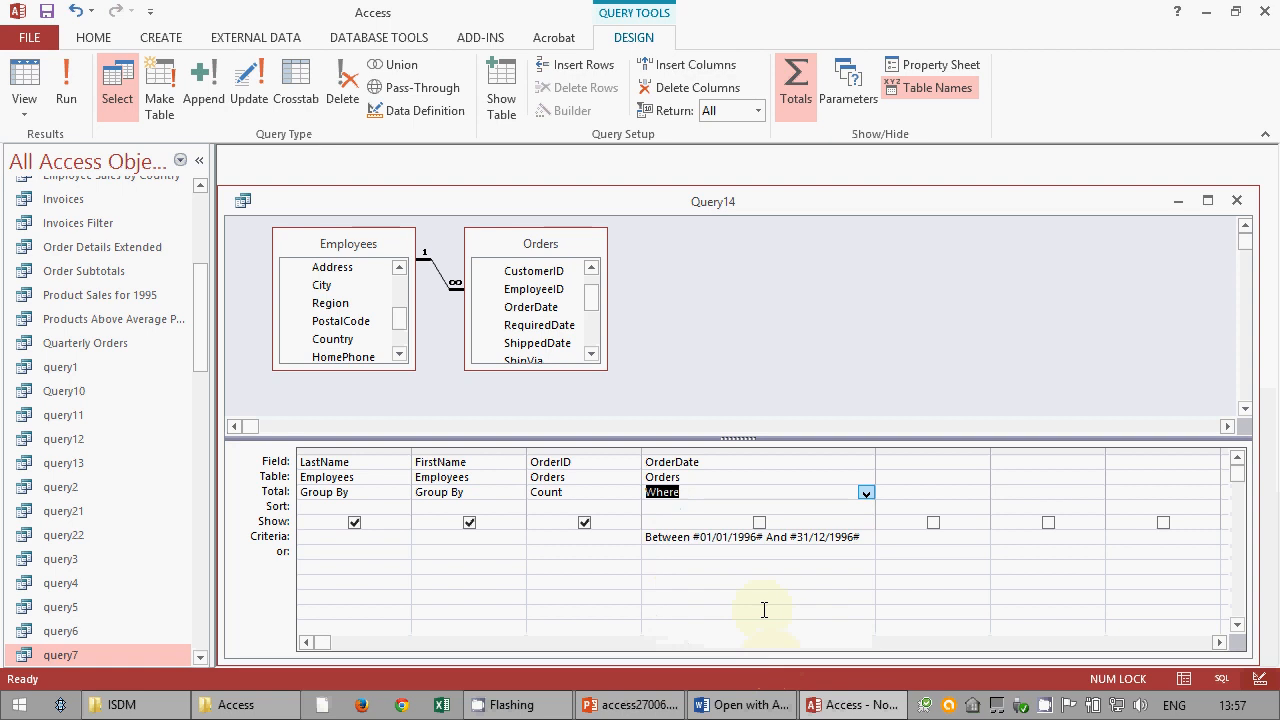
- Switch to PowerPoint and view the Summary query slide full screen for its rule on conditions
click(630, 704)
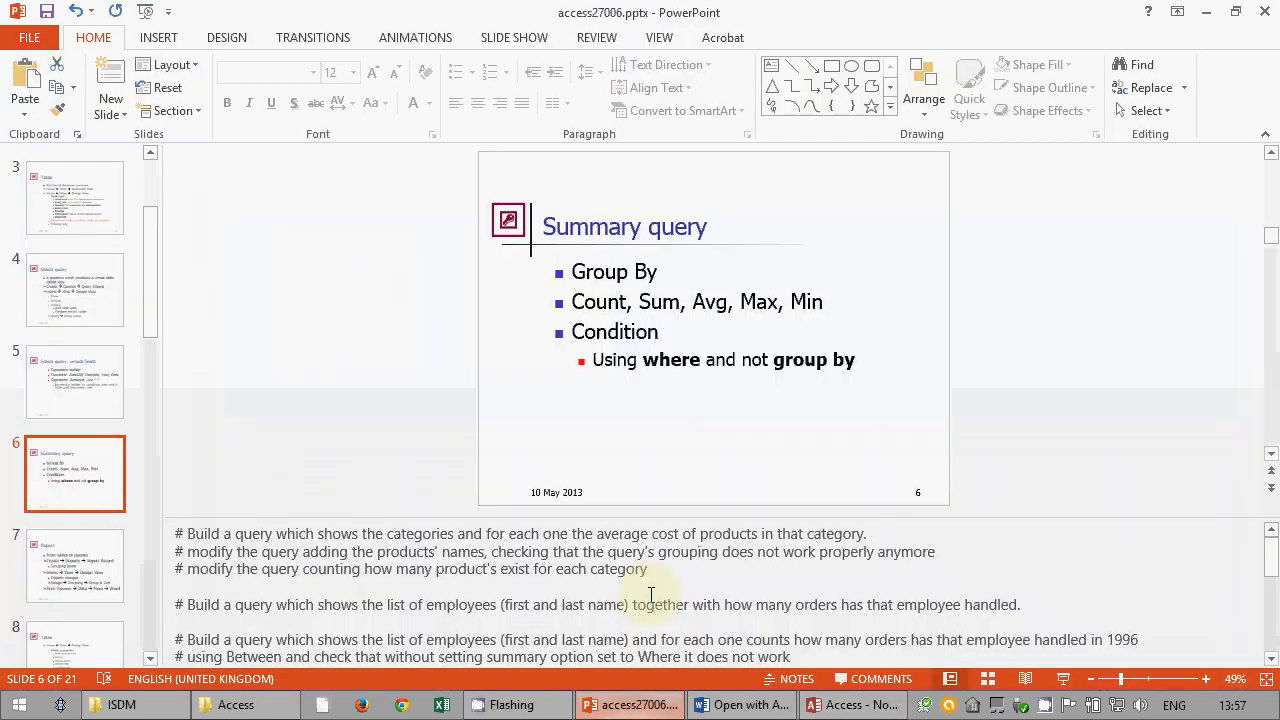
click(1063, 679)
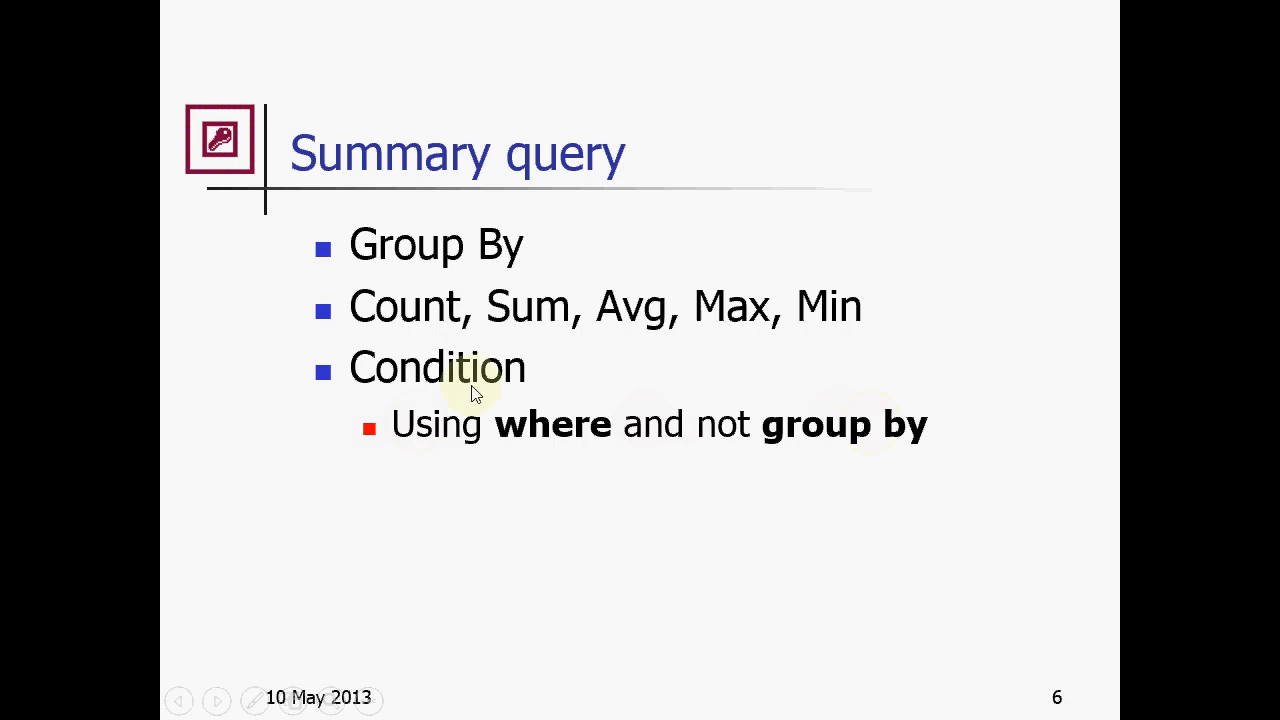
key(Escape)
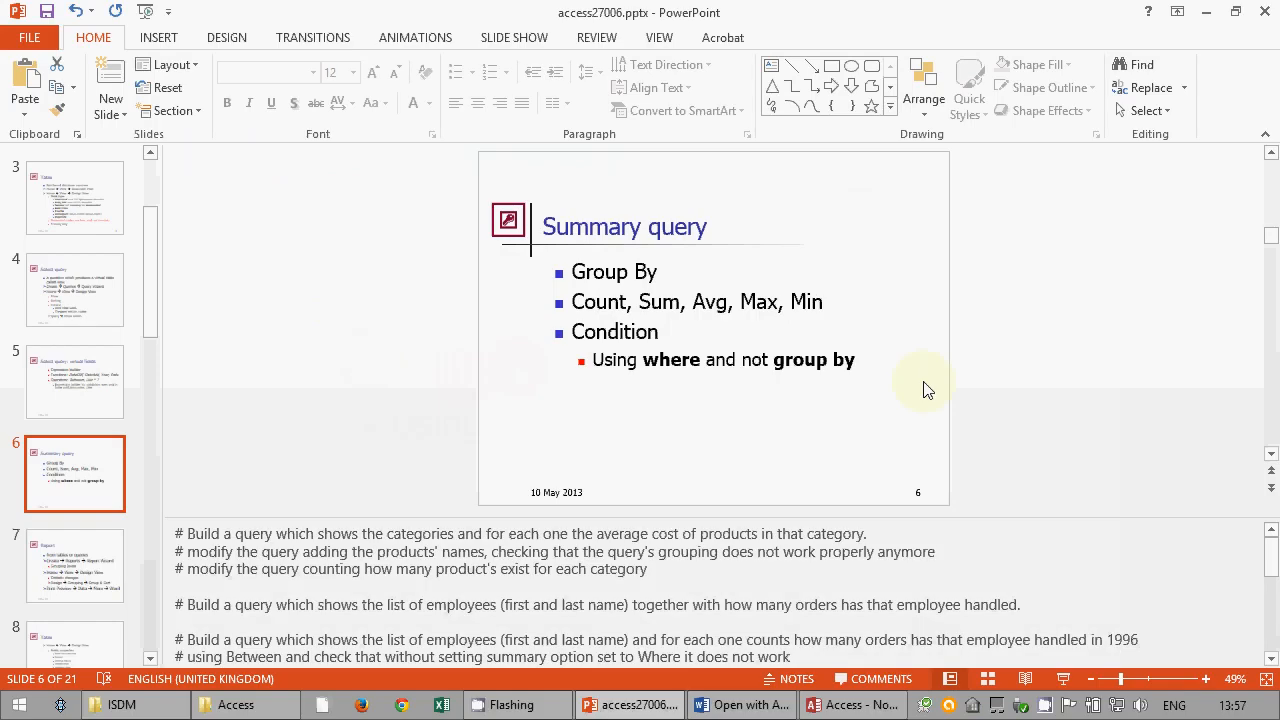
- Return to Access, run the query to examine each employee's 1996 order count, and reopen its design
click(855, 704)
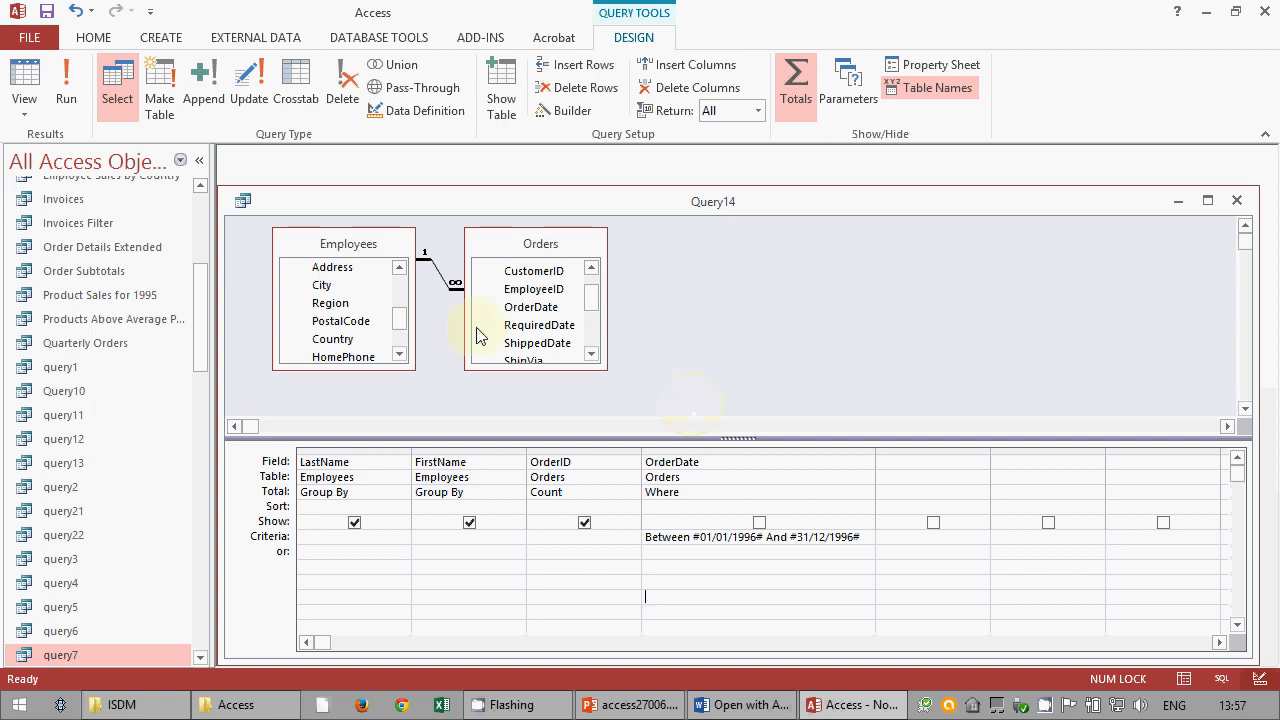
click(62, 74)
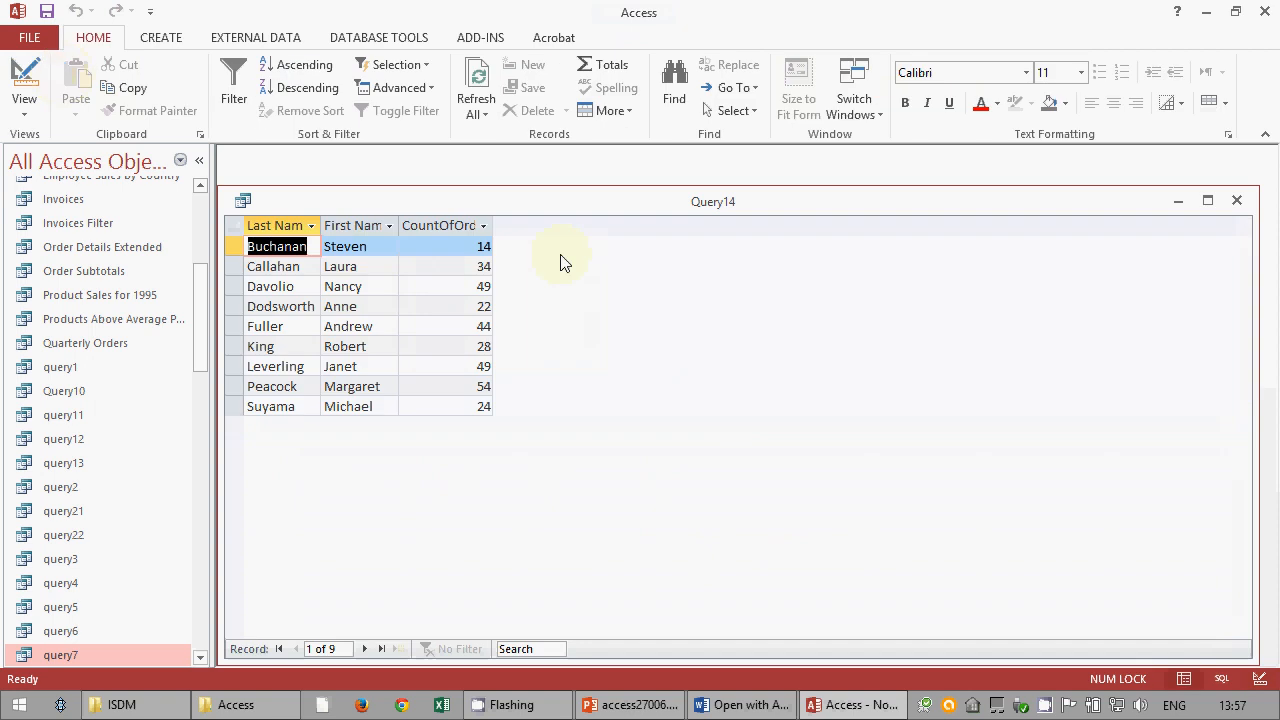
click(25, 80)
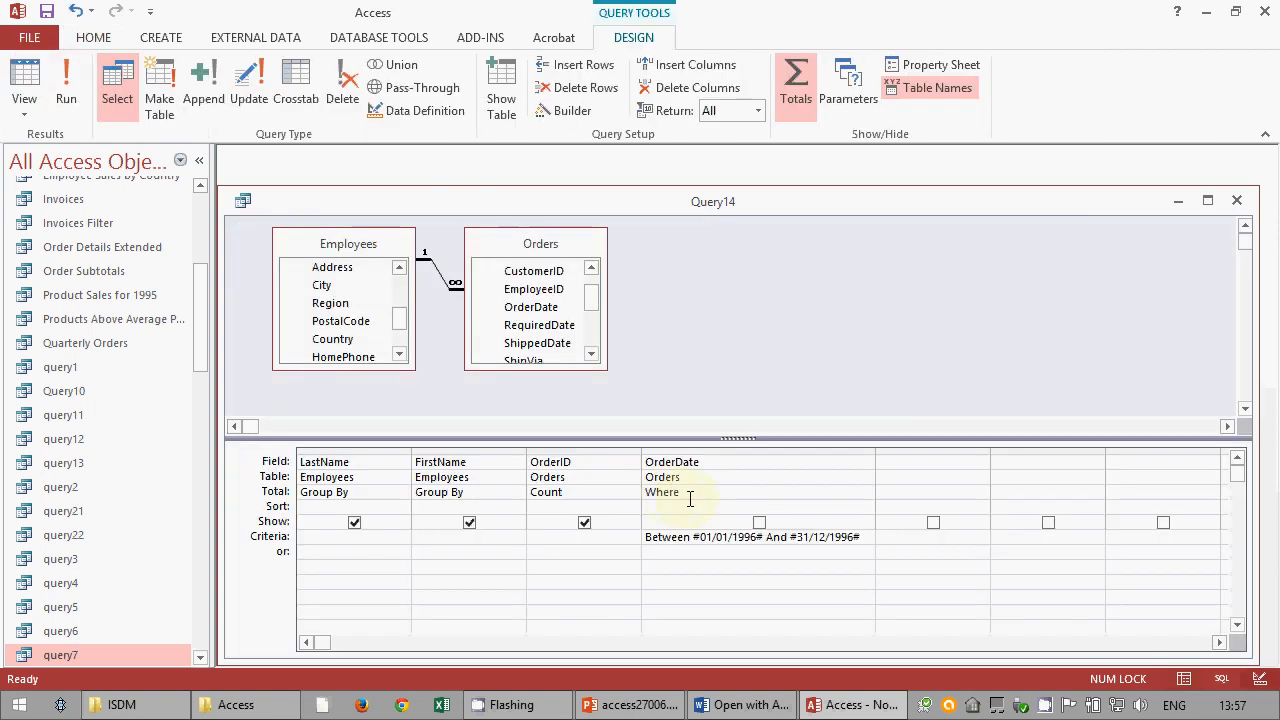
- In the Word document, insert a blank line above the order total value task and delete the one above the Between note
click(750, 704)
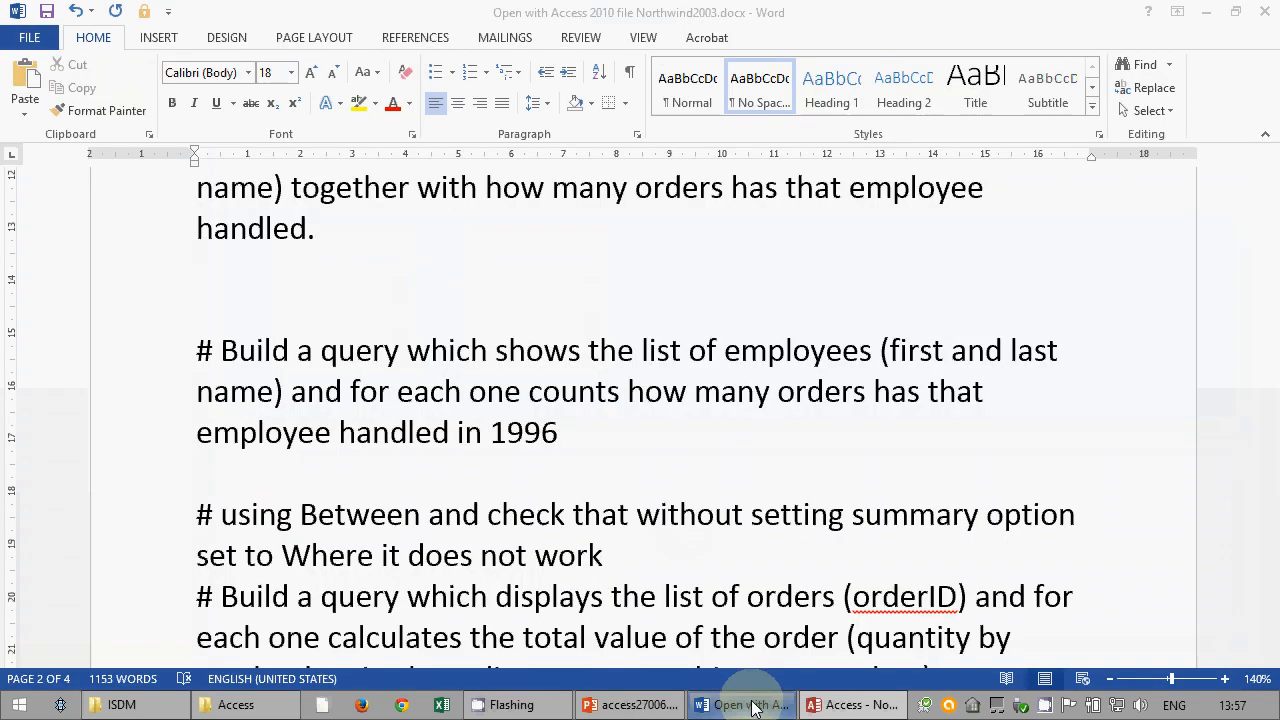
scroll(660, 430, down, 2)
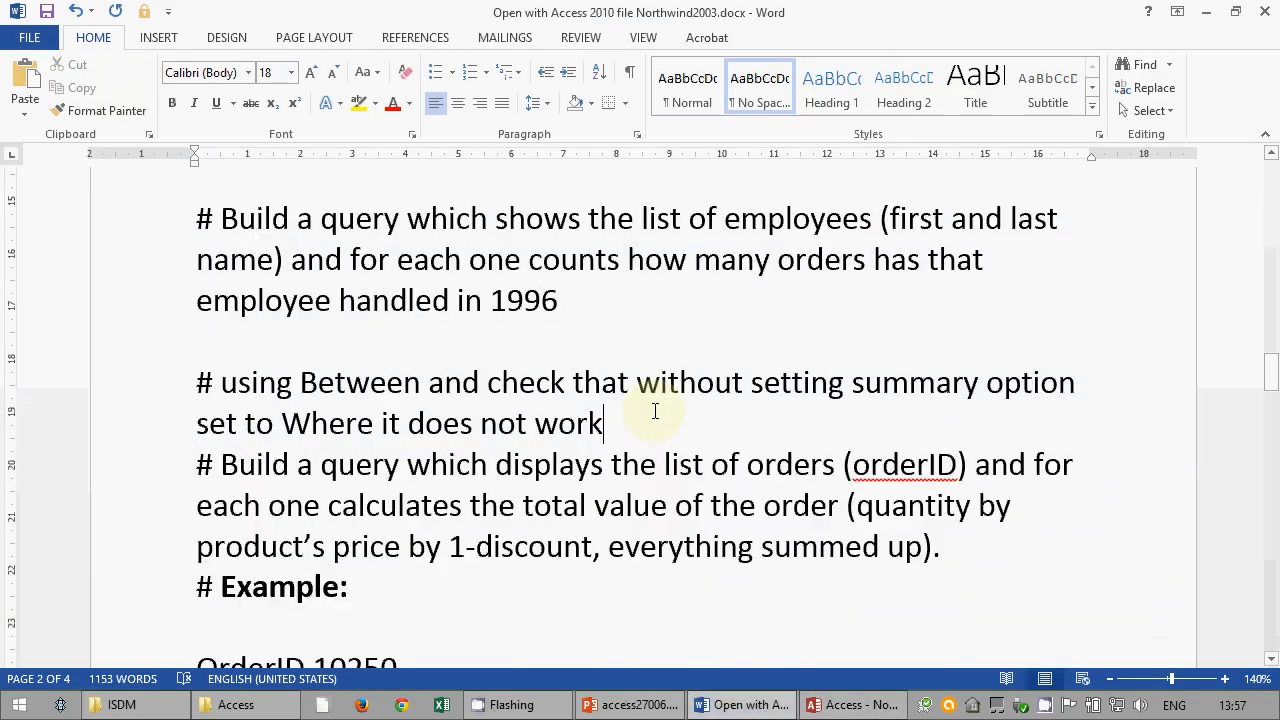
scroll(653, 410, down, 1)
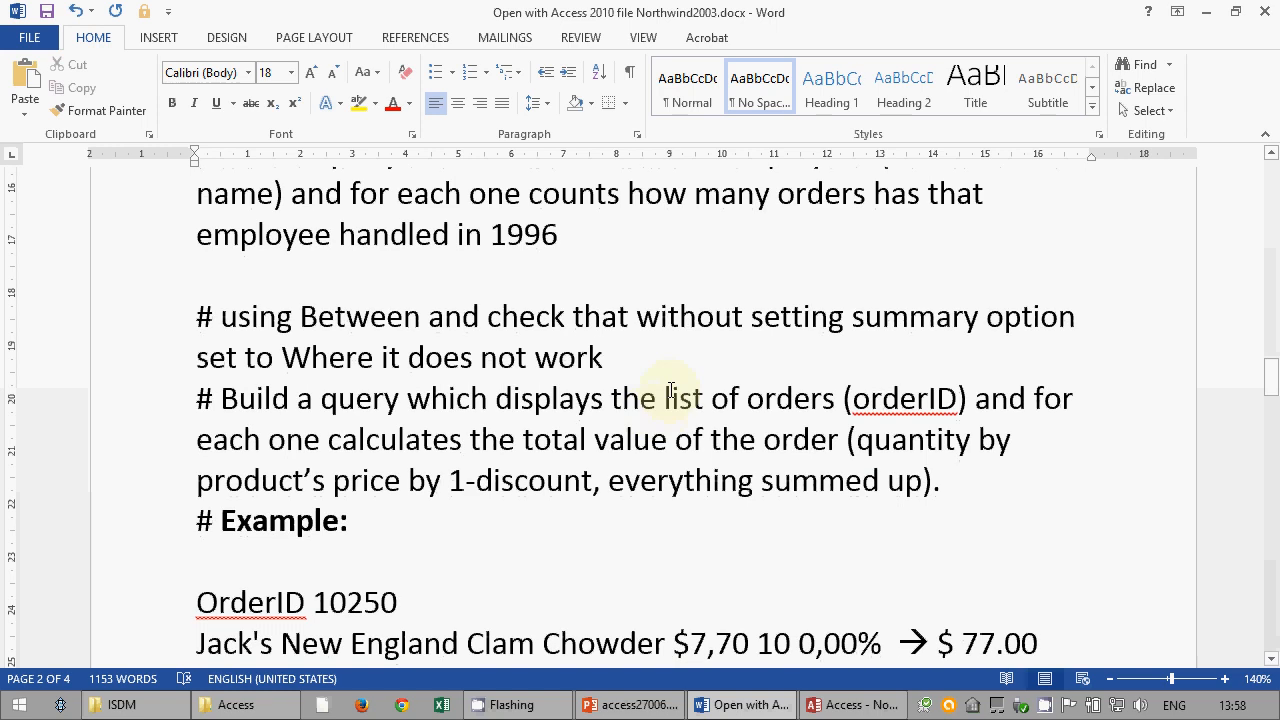
key(Return)
key(Up)
key(Up)
key(Up)
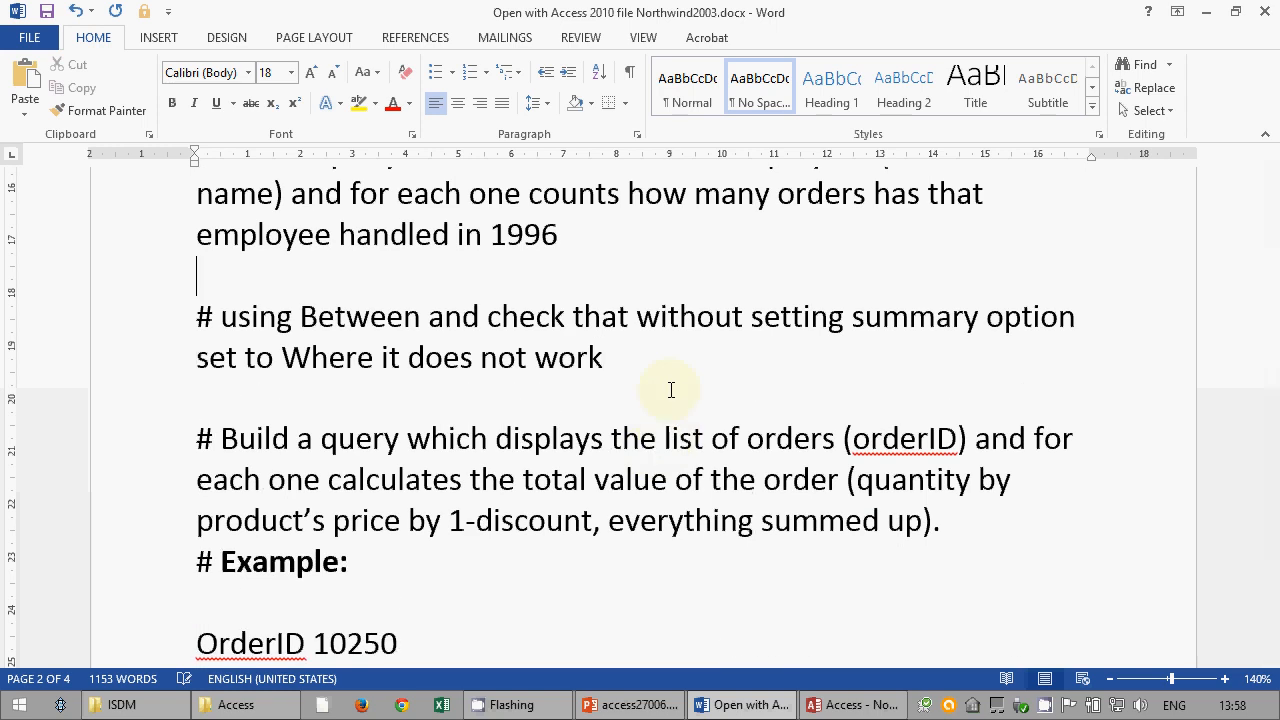
key(Delete)
- Insert two blank lines between the order total value task and its Example heading
scroll(670, 392, down, 1)
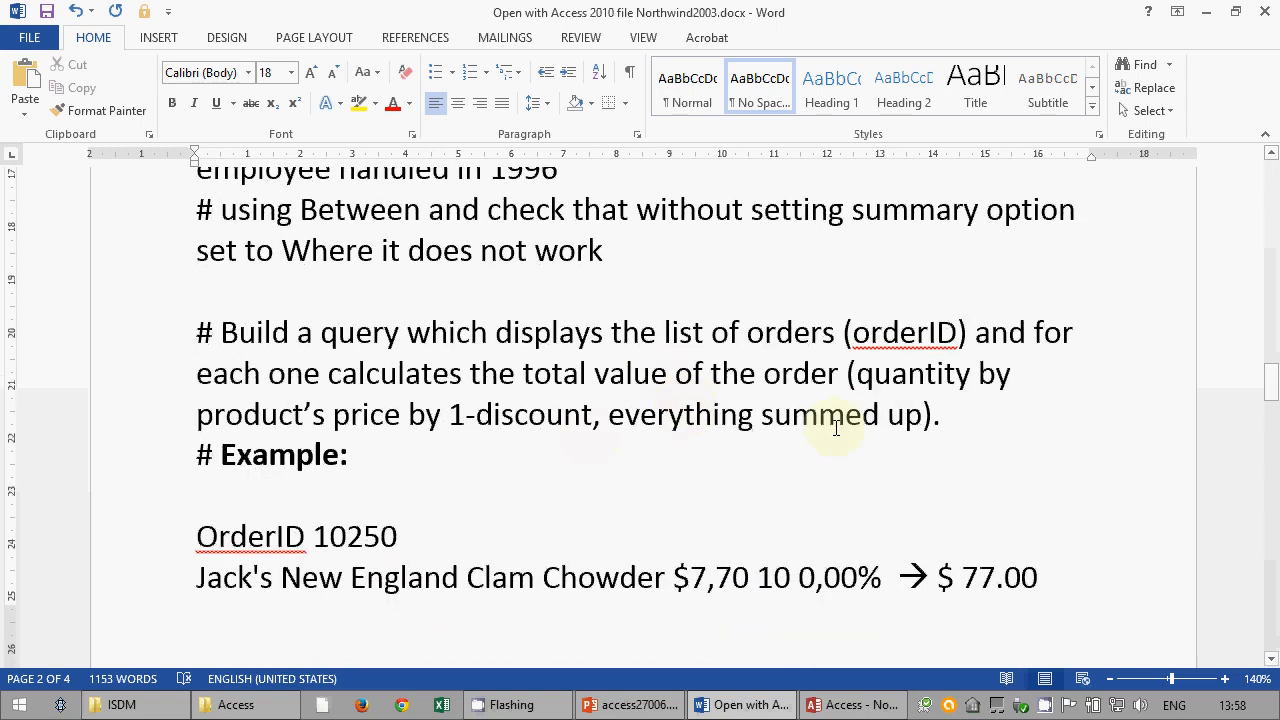
click(963, 423)
key(Return)
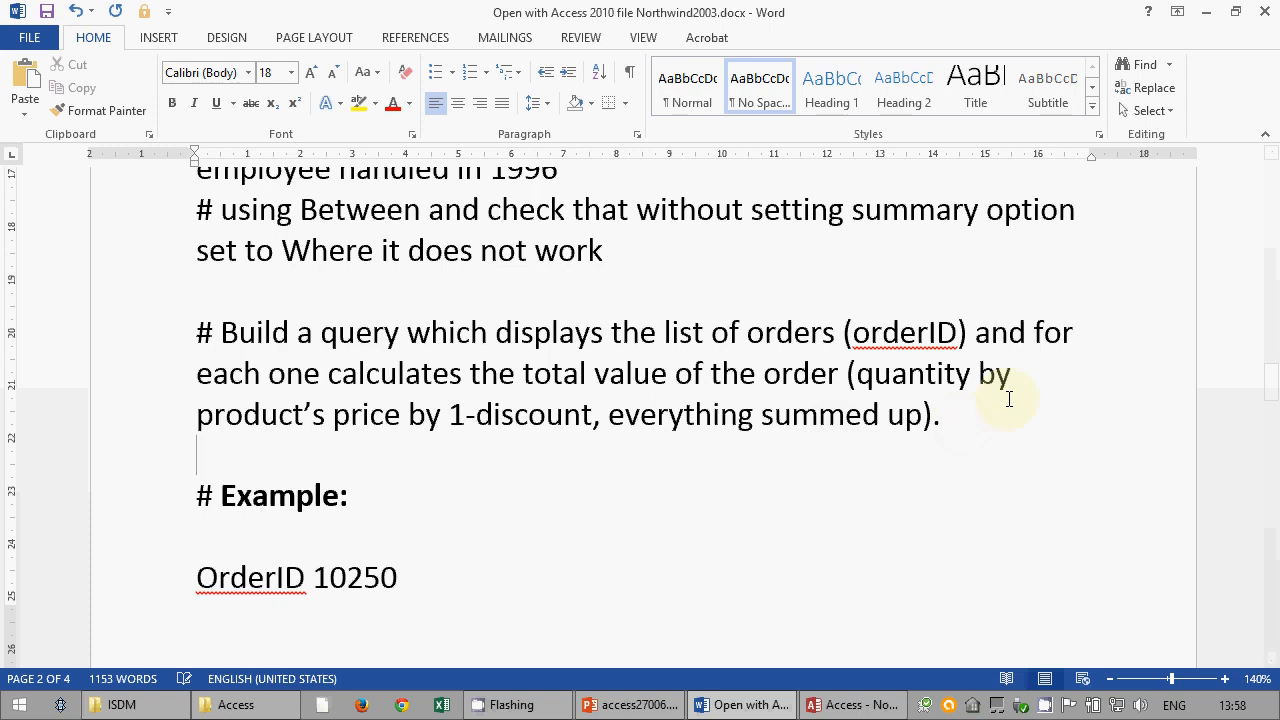
key(Return)
scroll(904, 455, down, 2)
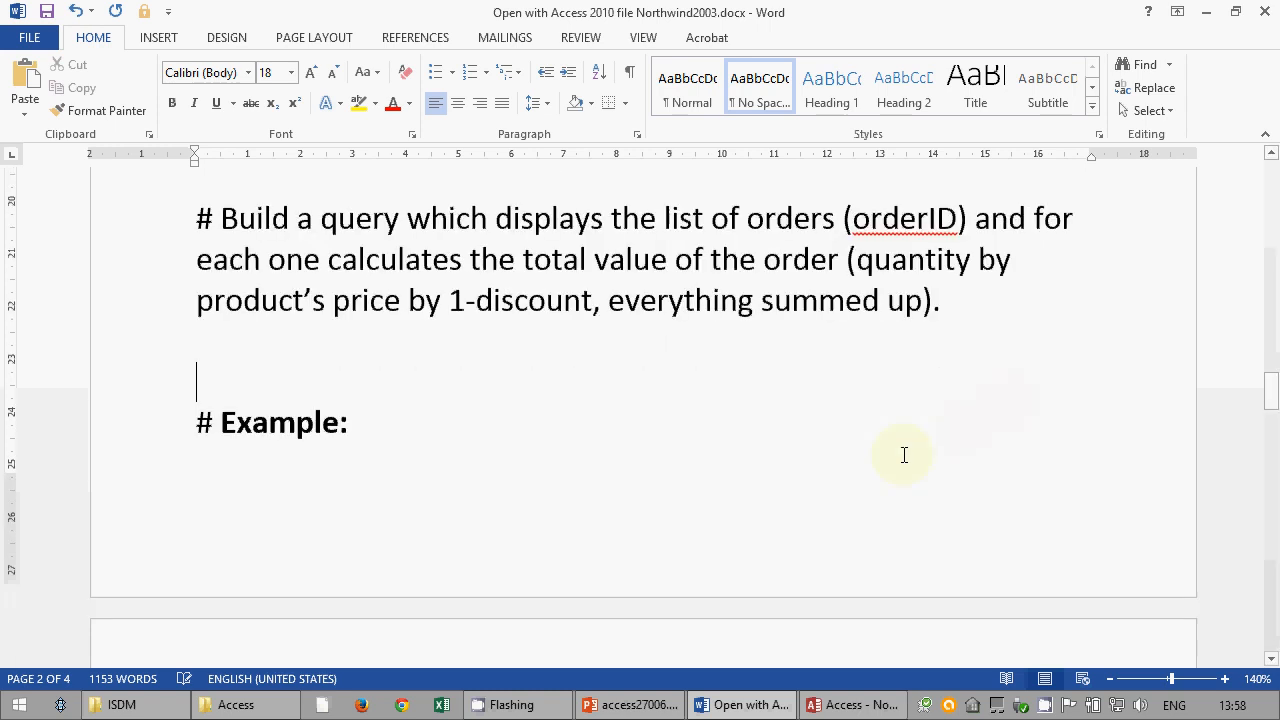
scroll(890, 460, down, 3)
scroll(886, 463, up, 6)
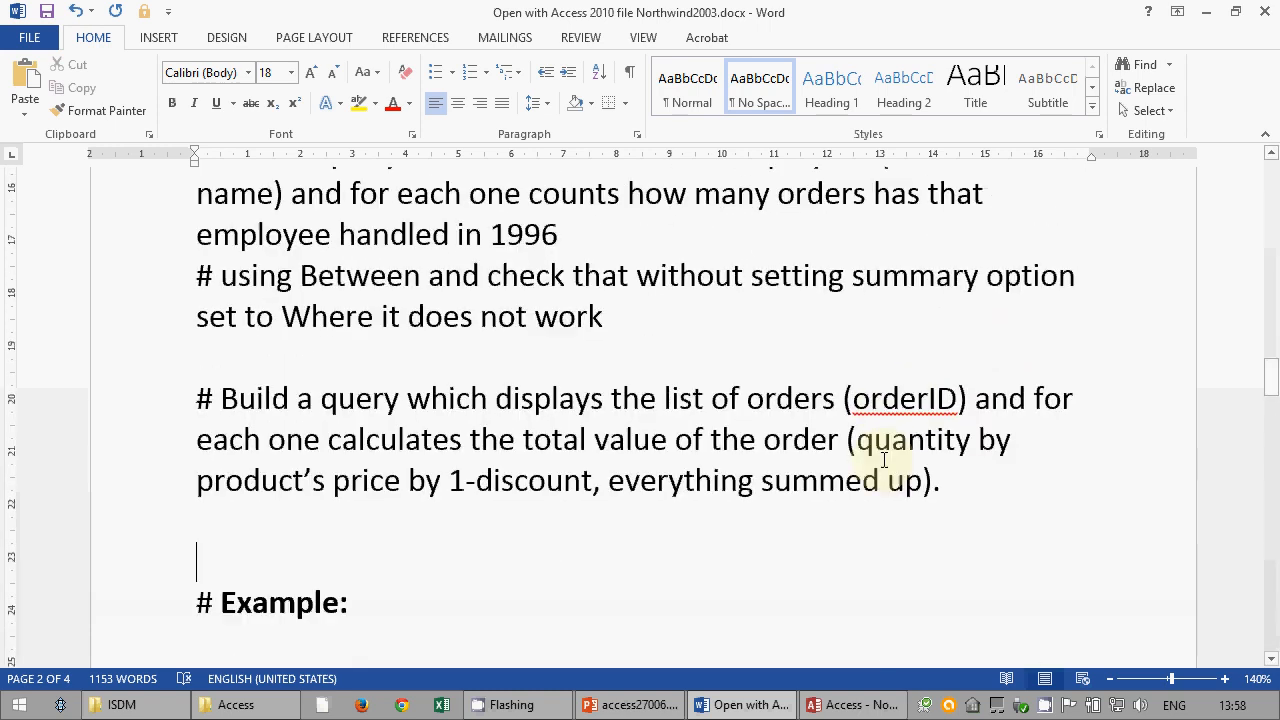
- Return to Access and review the summary functions available for the OrderID total, leaving it at Count
click(855, 704)
click(630, 492)
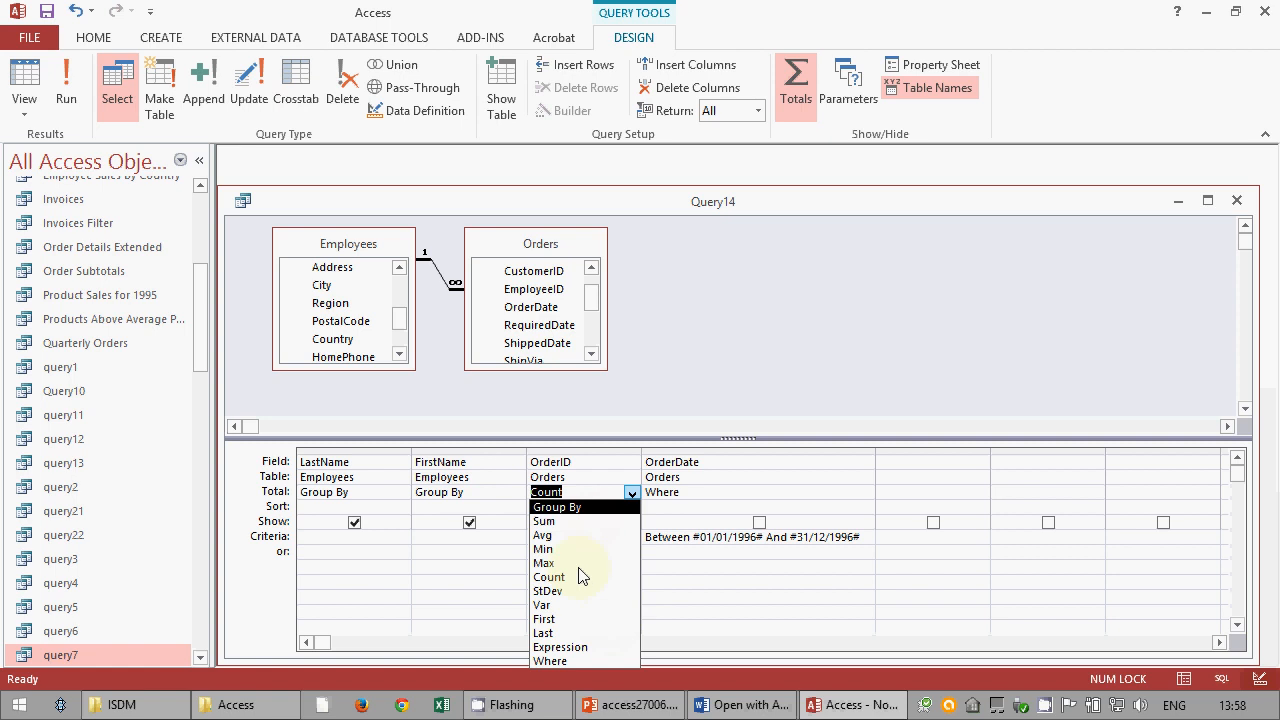
key(Up)
key(Up)
key(Up)
key(Up)
key(Up)
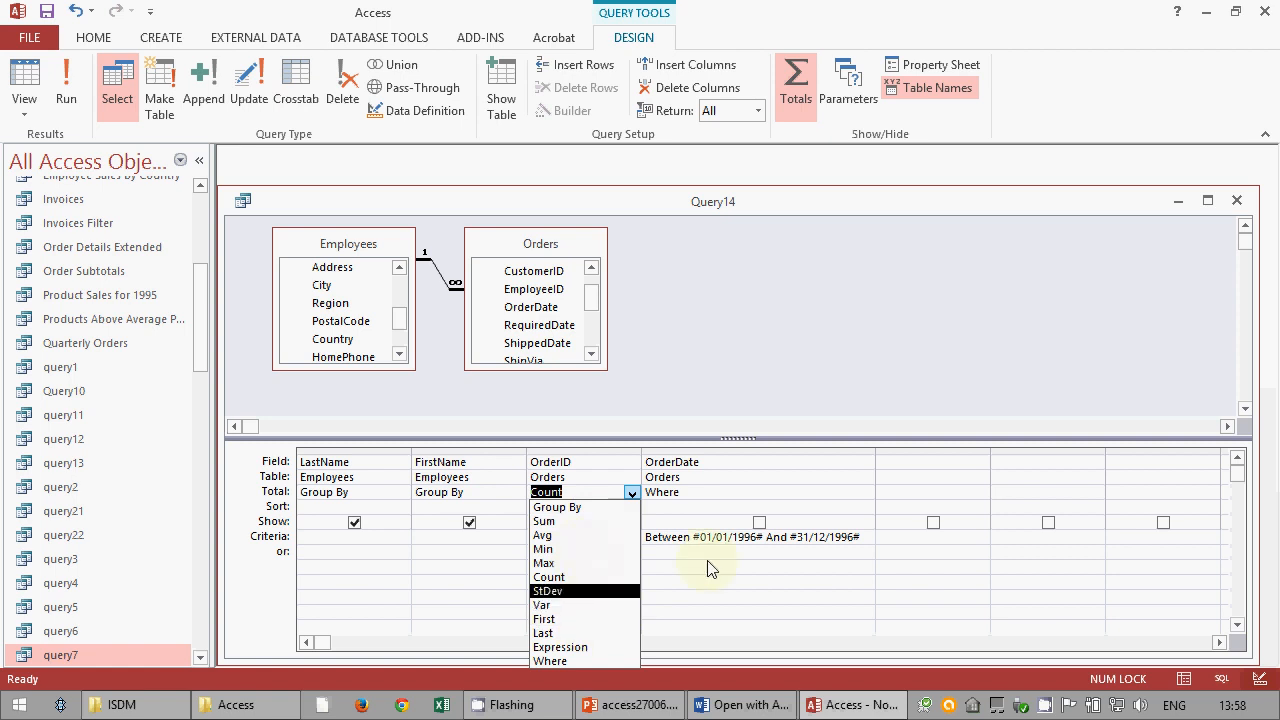
click(710, 568)
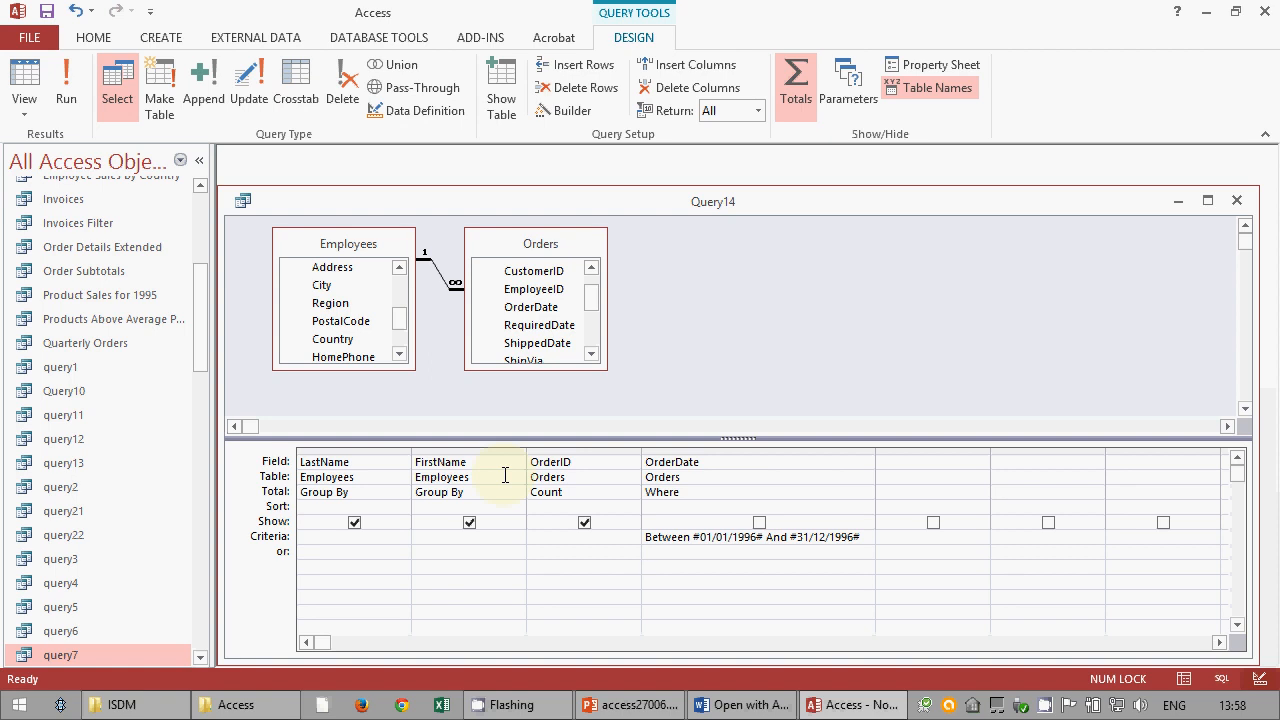
- Switch to the Word document and read the order total value task, including its OrderID list and quantity, price and discount formula
click(748, 704)
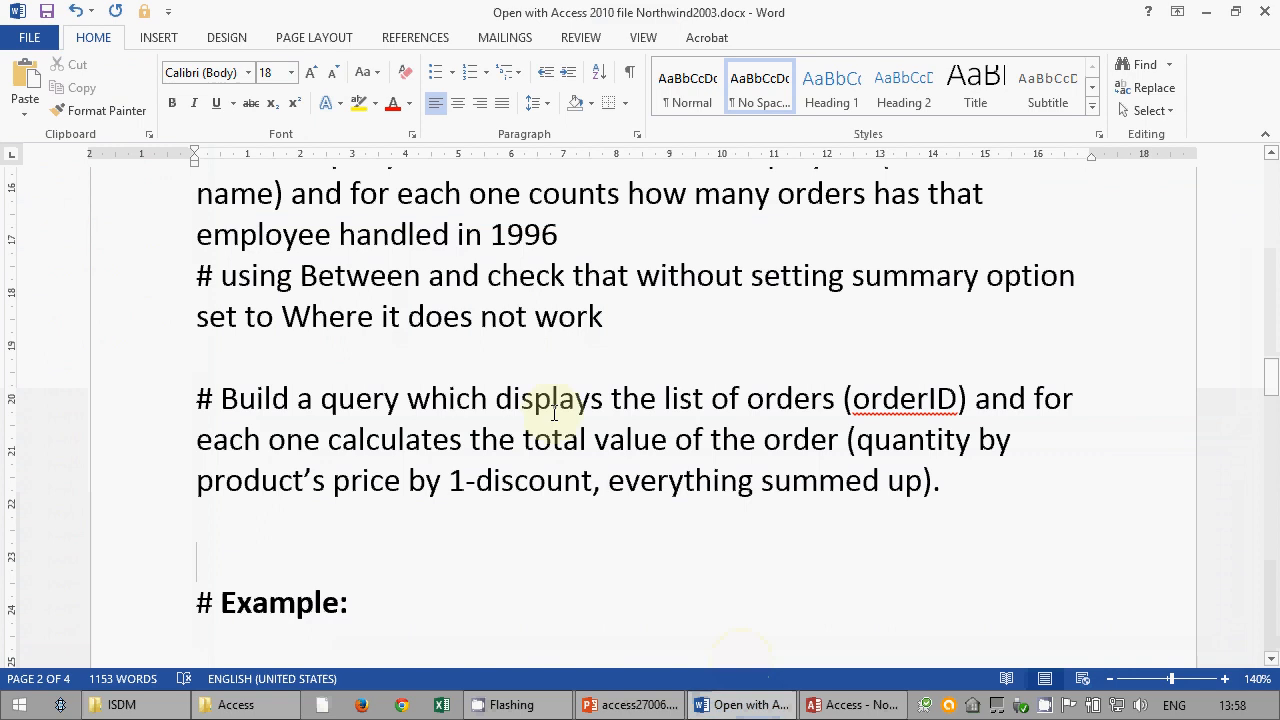
scroll(460, 435, down, 1)
scroll(460, 435, down, 4)
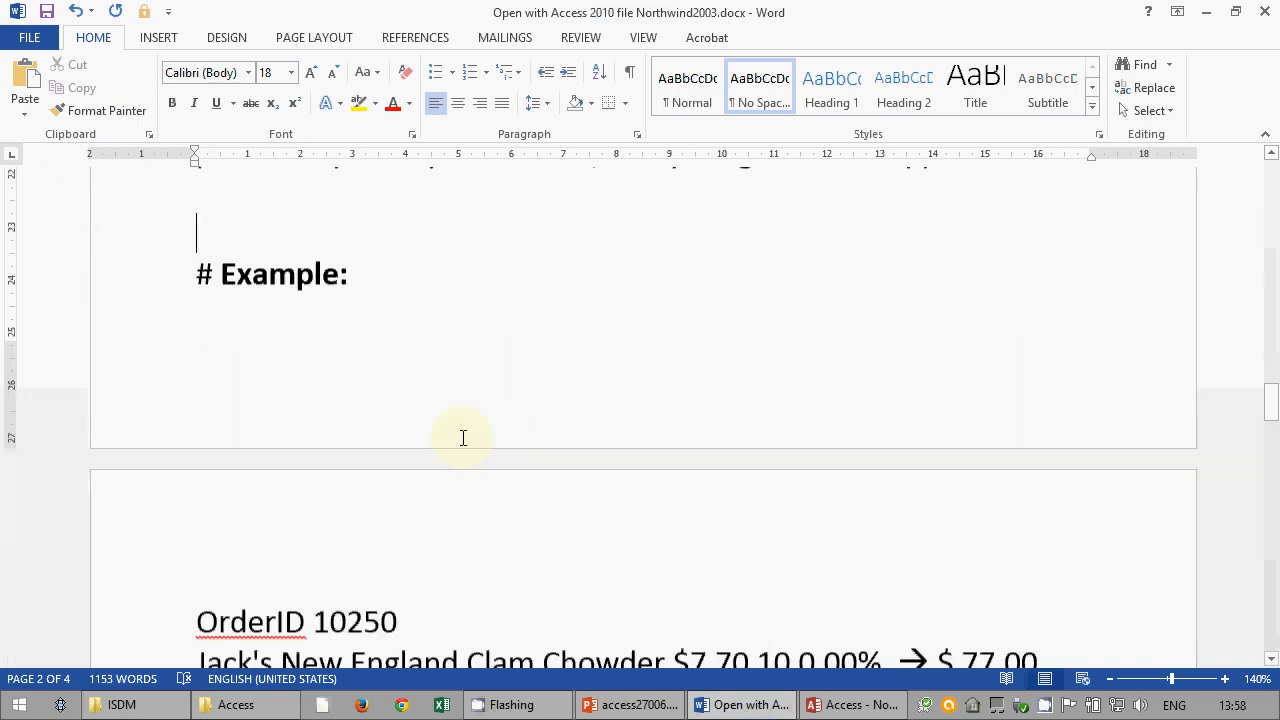
scroll(463, 437, up, 4)
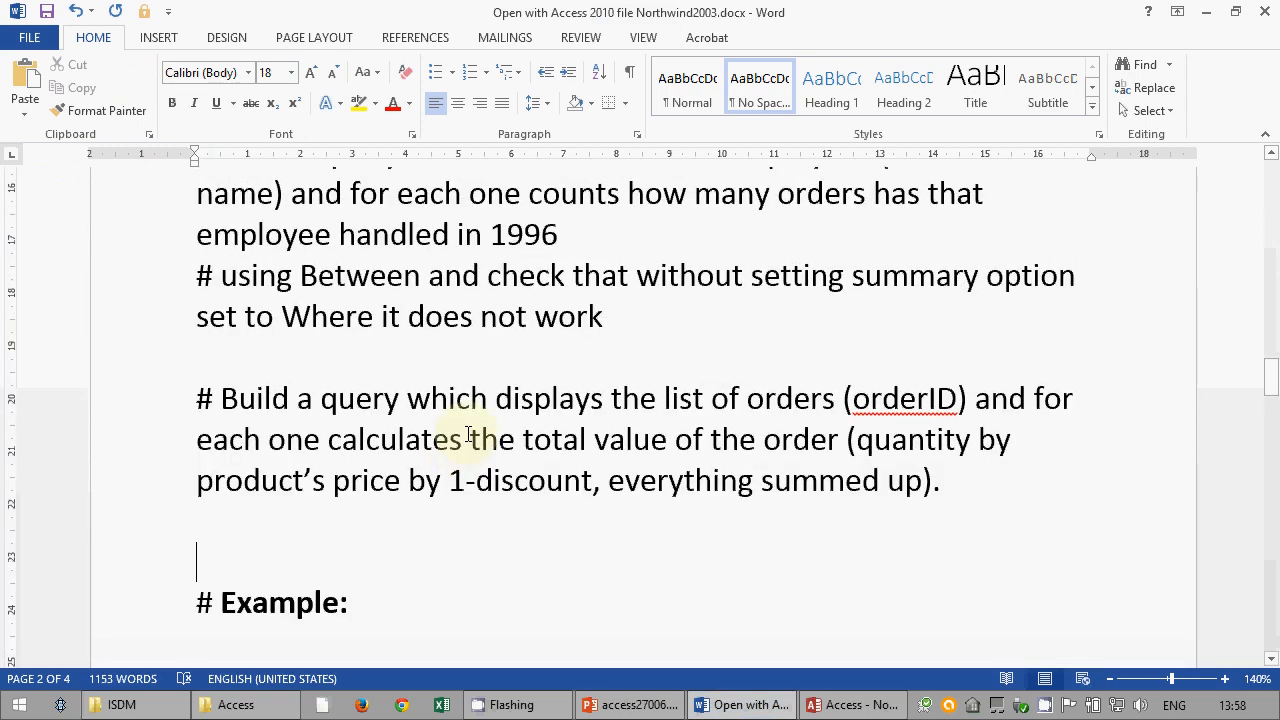
drag(218, 398, 812, 396)
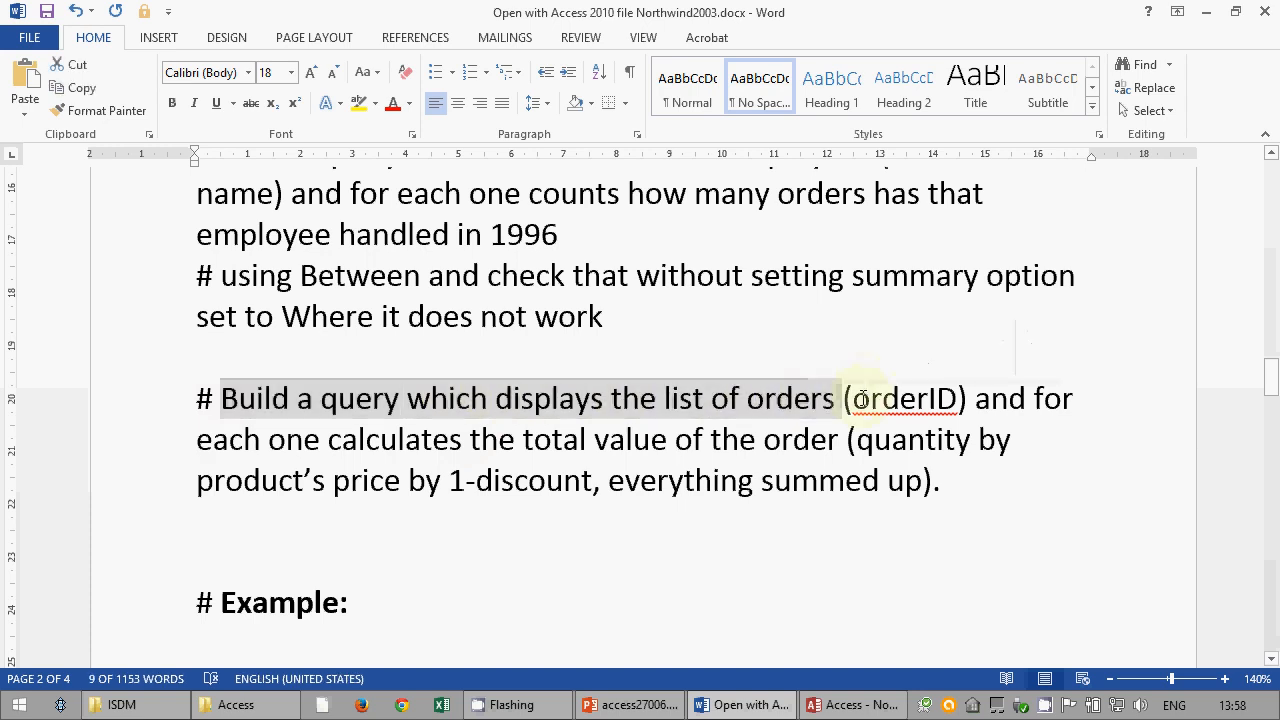
drag(850, 398, 957, 398)
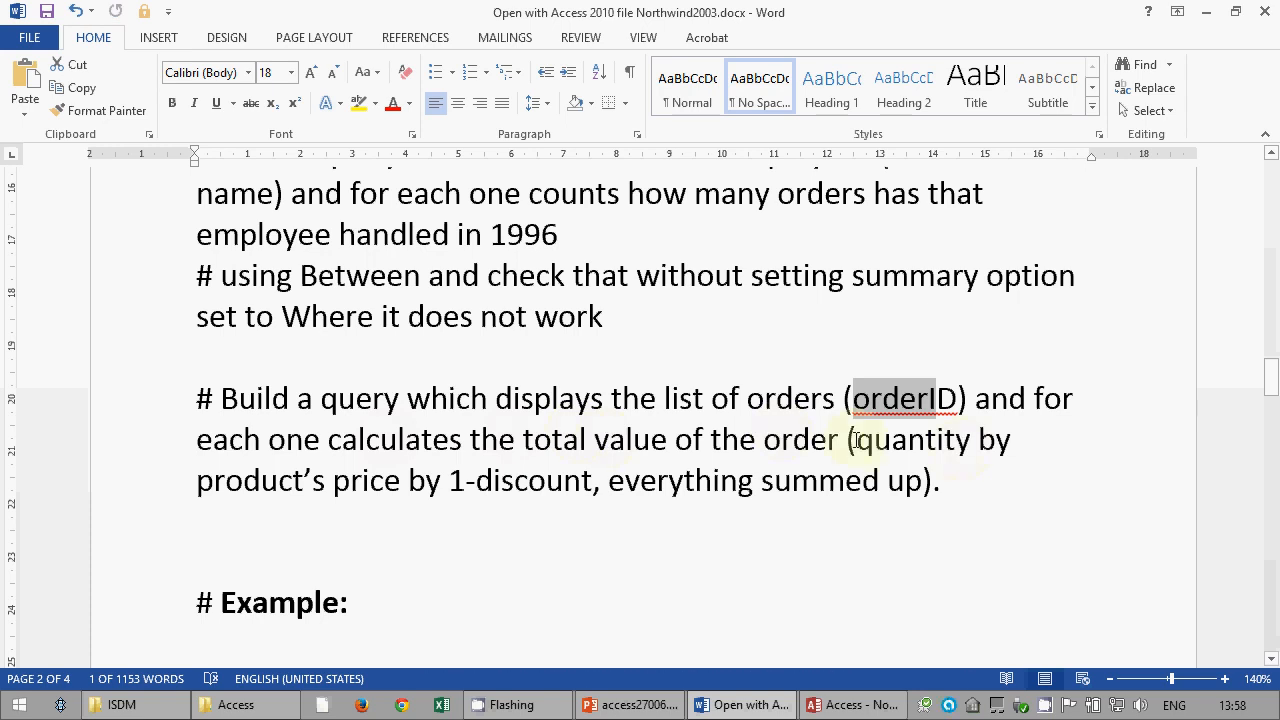
drag(857, 440, 922, 482)
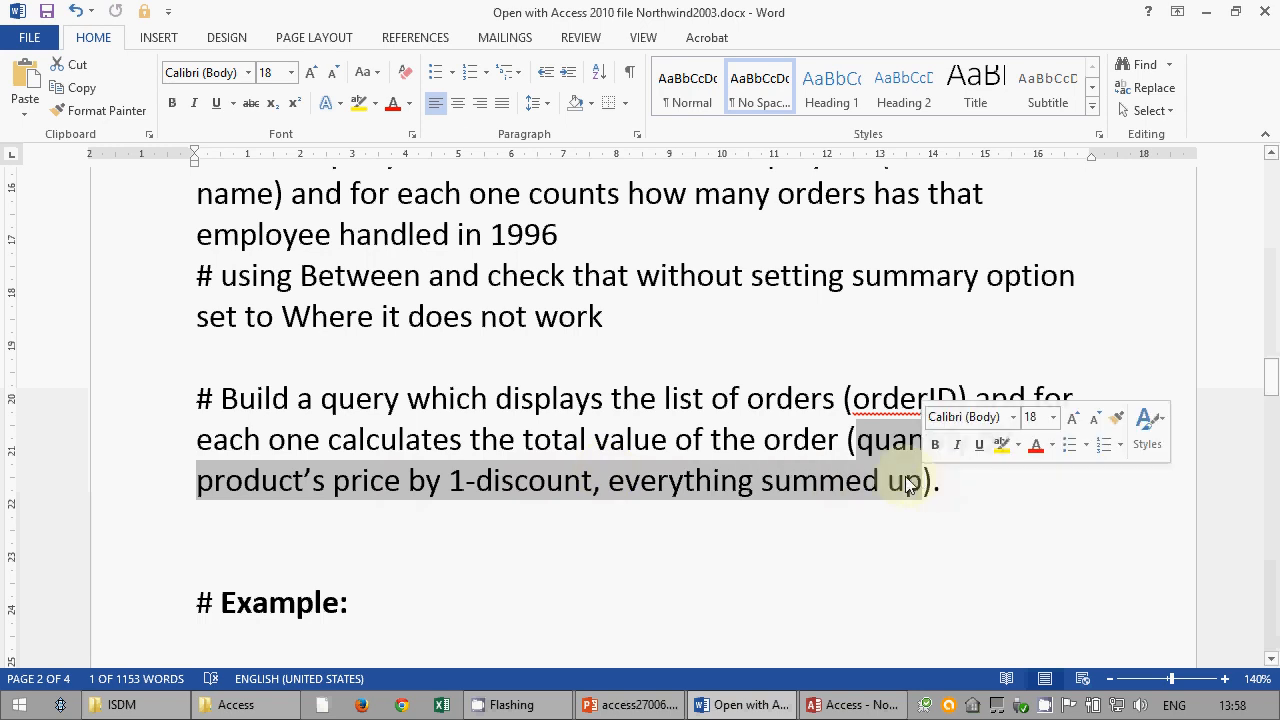
click(534, 591)
- Open Northwind relations.pdf from the Access folder and enlarge the database relations diagram to 125%
click(236, 704)
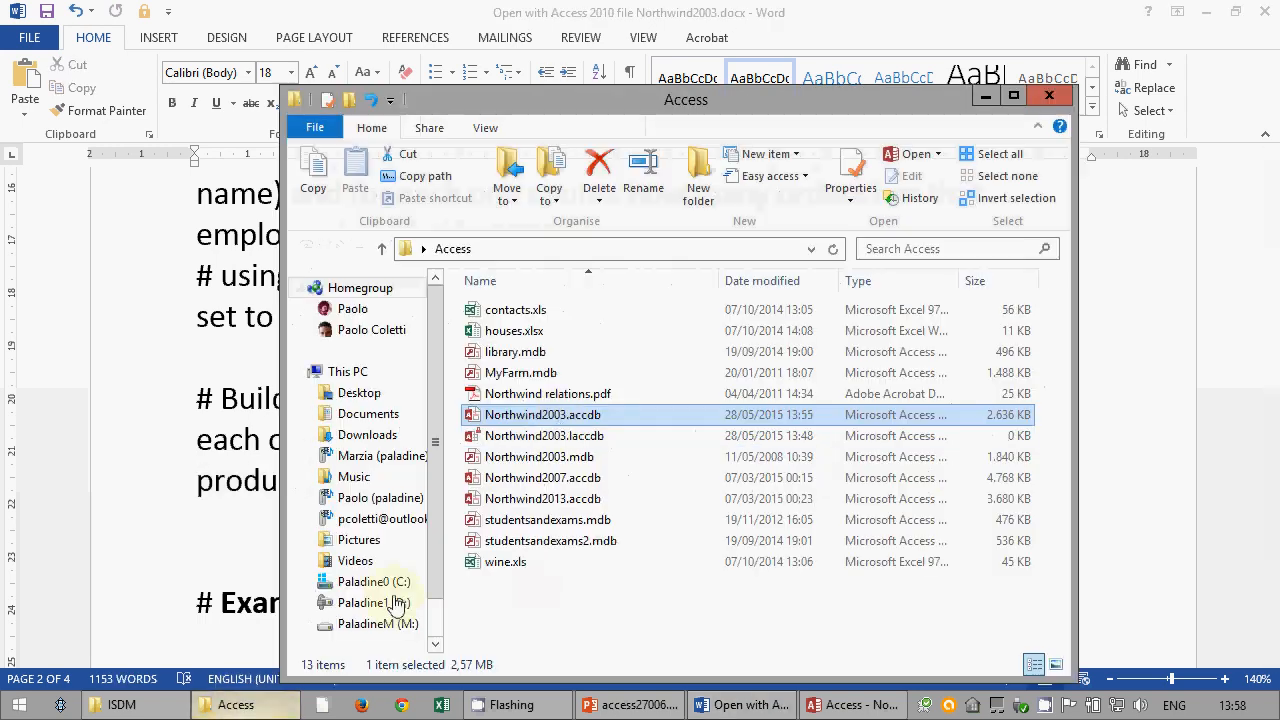
click(560, 396)
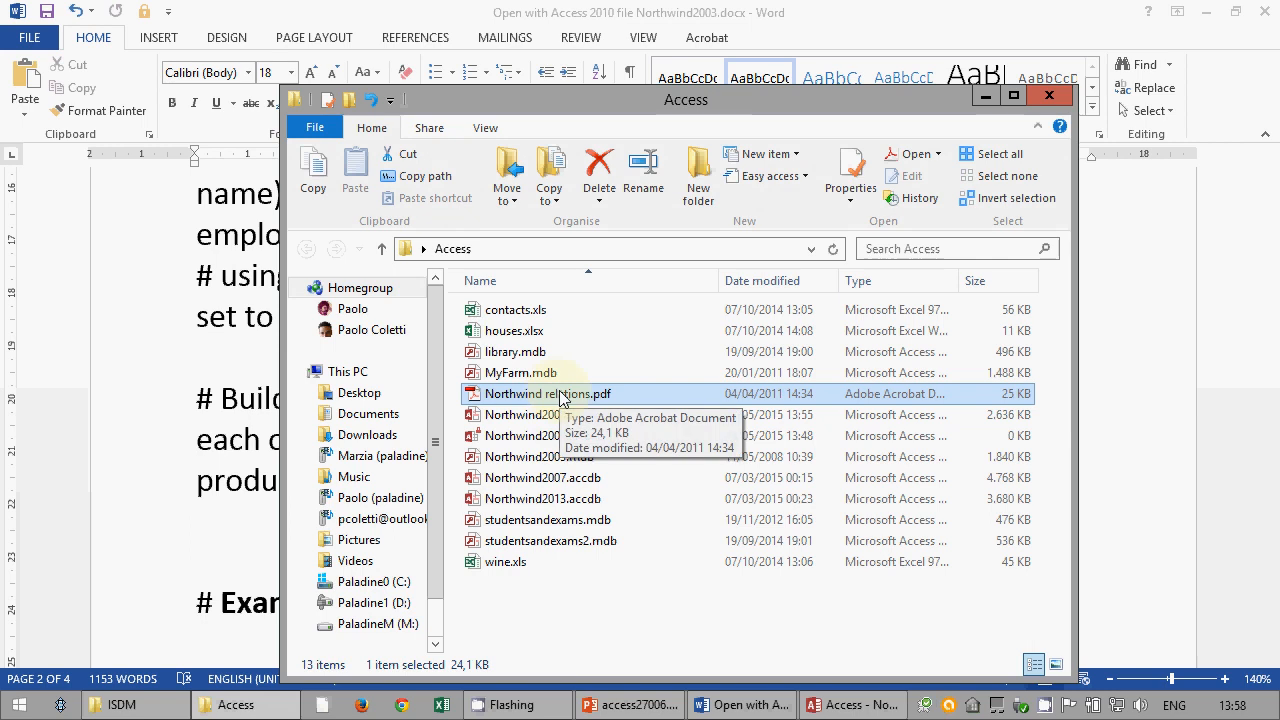
double_click(560, 396)
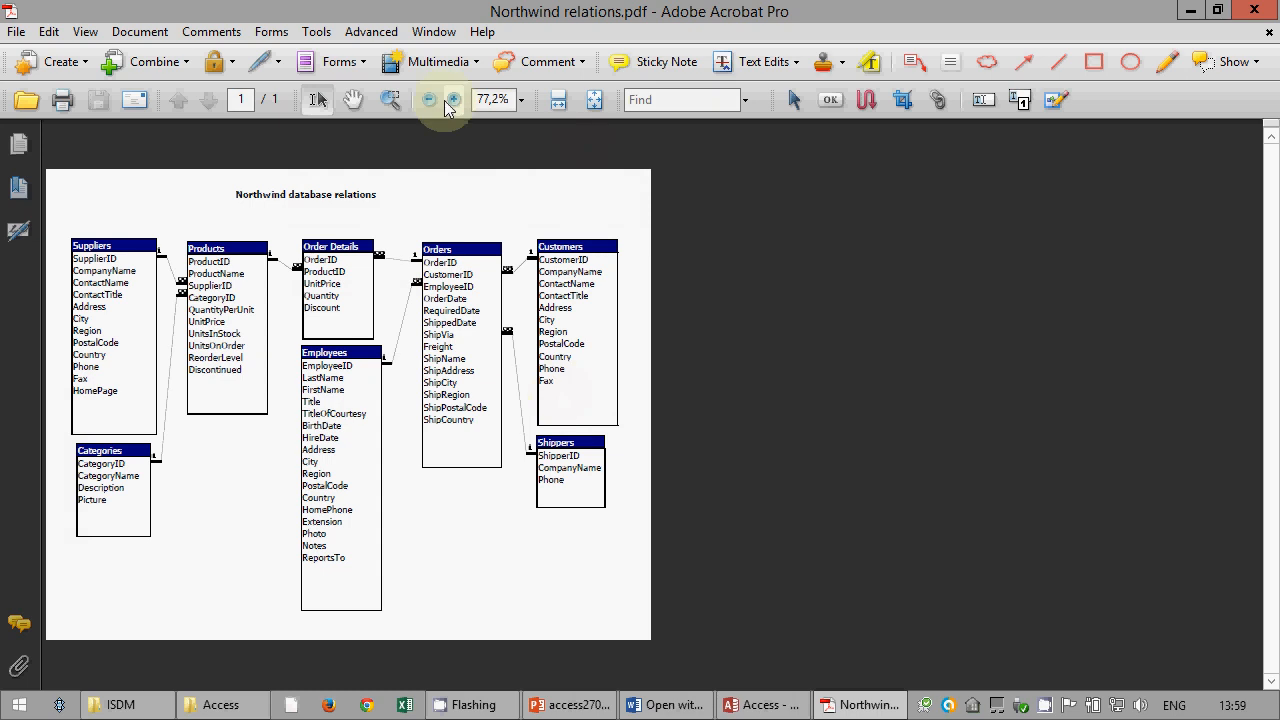
click(454, 99)
click(454, 99)
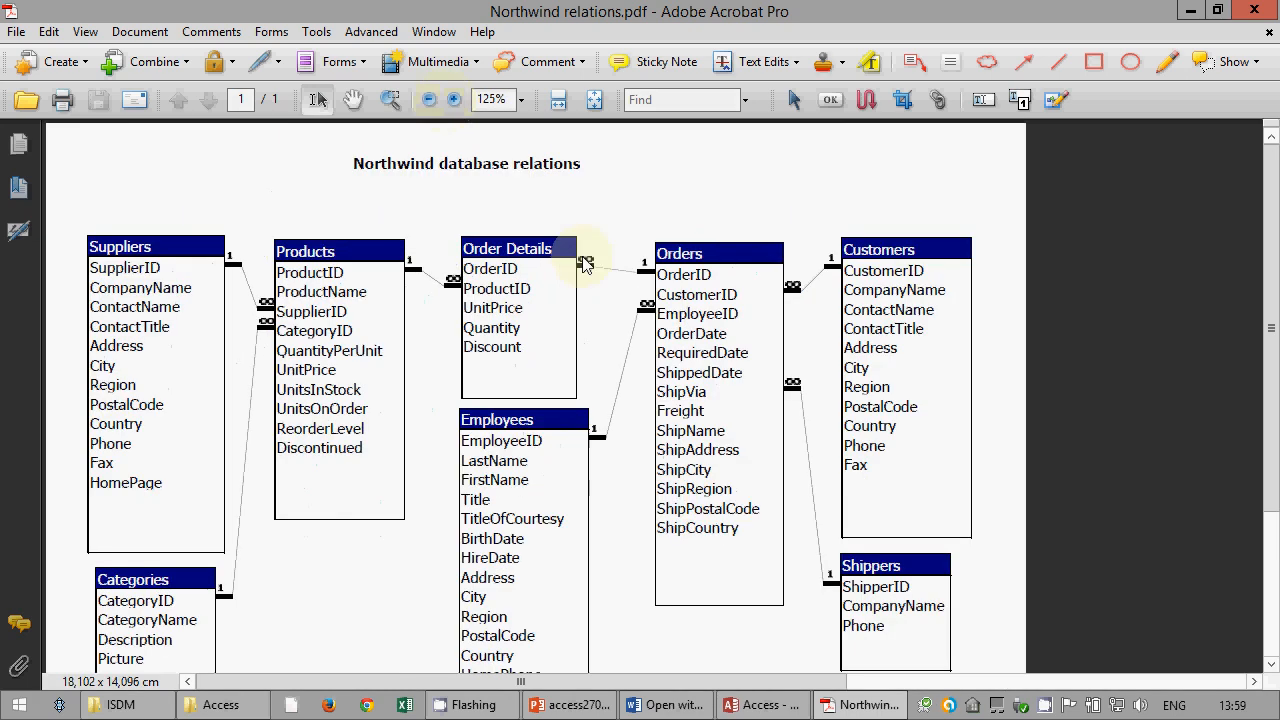
scroll(585, 263, down, 2)
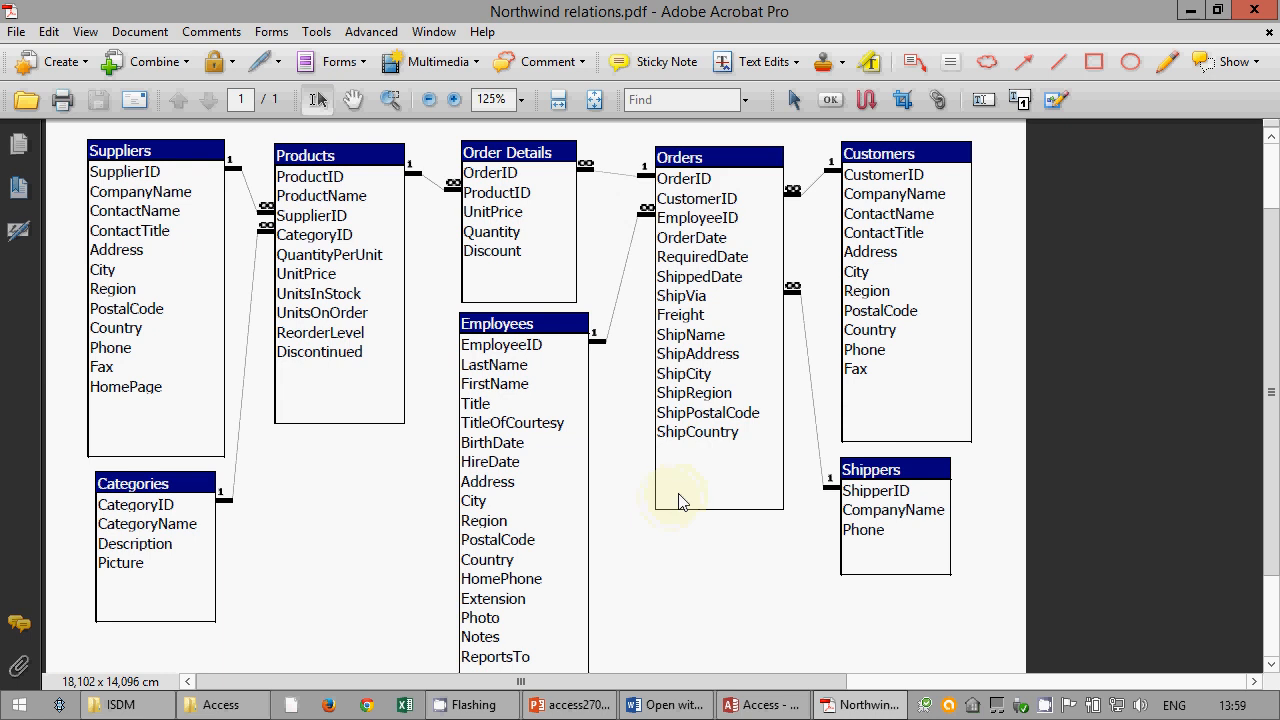
- Compare UnitPrice in Order Details and Products, and identify Quantity, Discount and the Orders table's OrderID as fields for the order total
drag(464, 213, 522, 214)
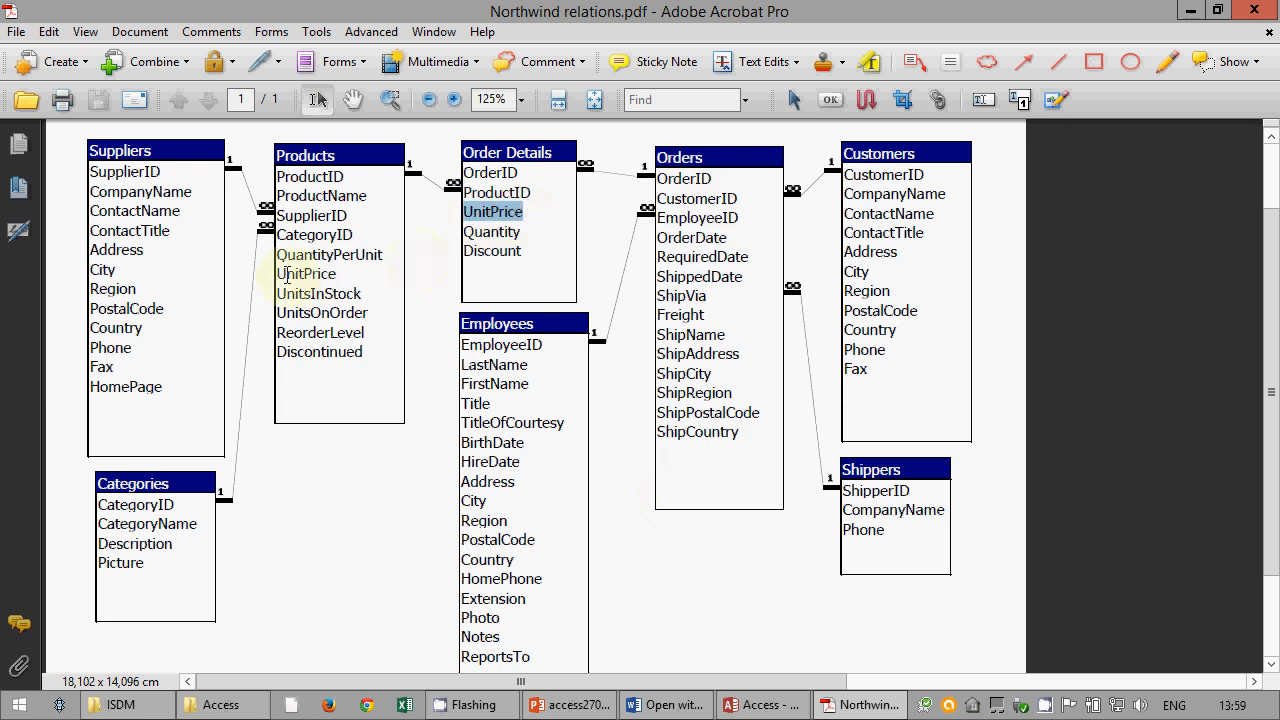
drag(277, 274, 342, 273)
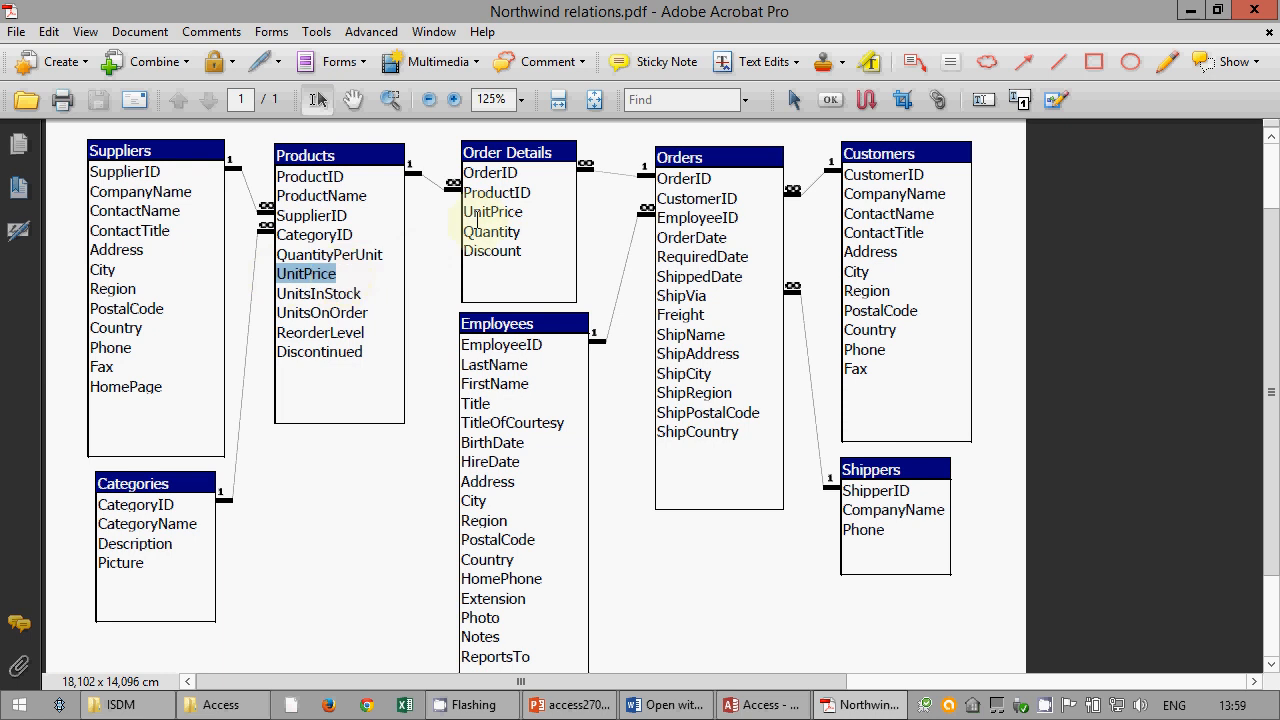
mouse_move(464, 213)
mouse_down()
mouse_move(536, 220)
mouse_move(517, 234)
mouse_move(525, 251)
mouse_move(463, 213)
mouse_up()
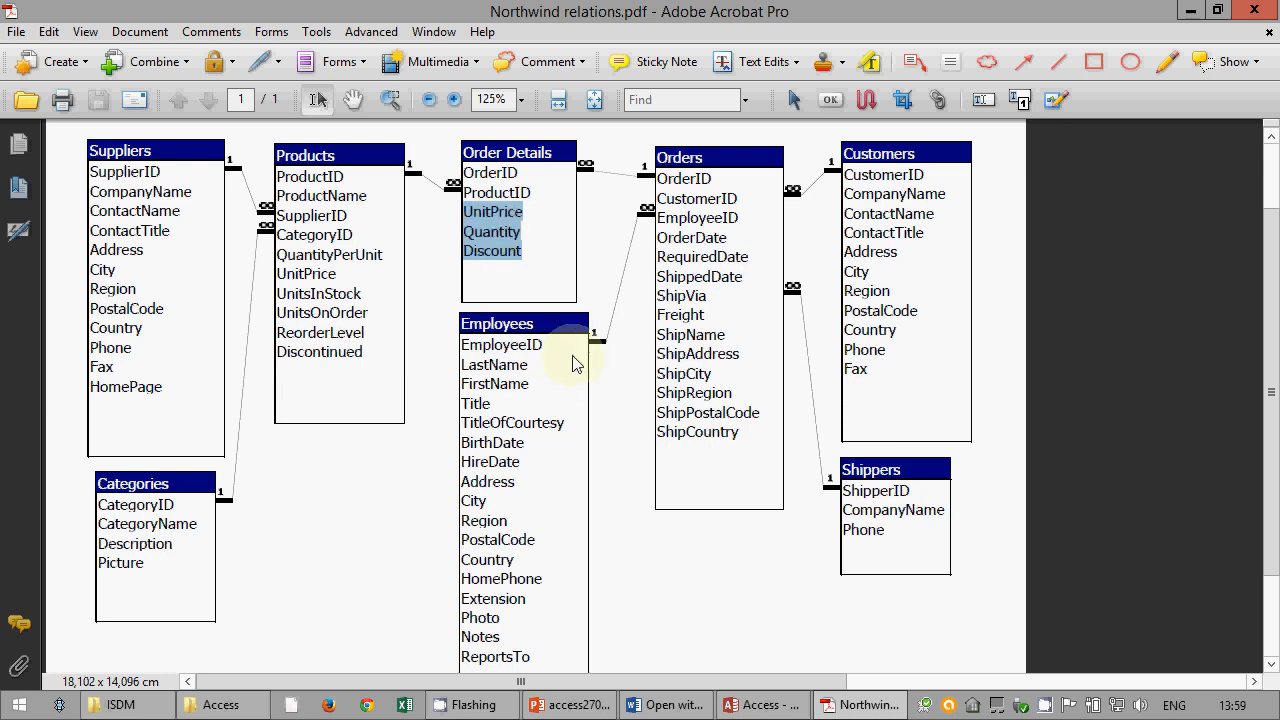
drag(657, 179, 714, 180)
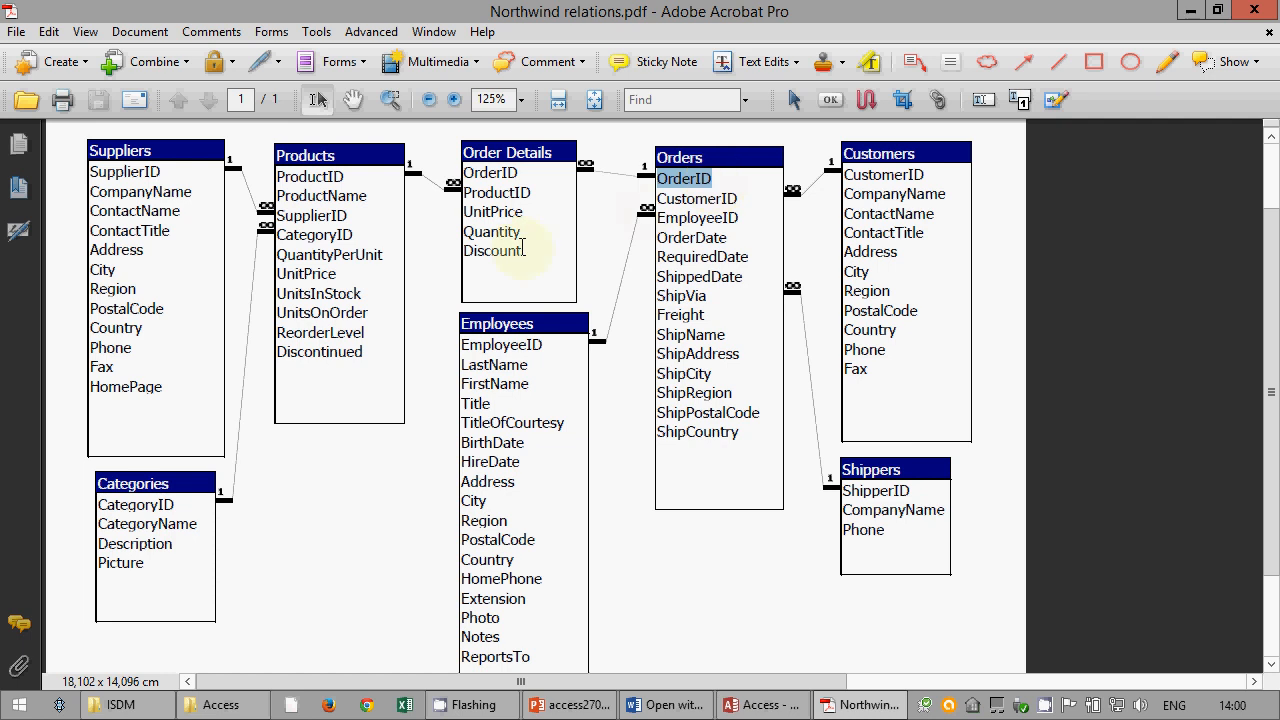
drag(523, 252, 466, 214)
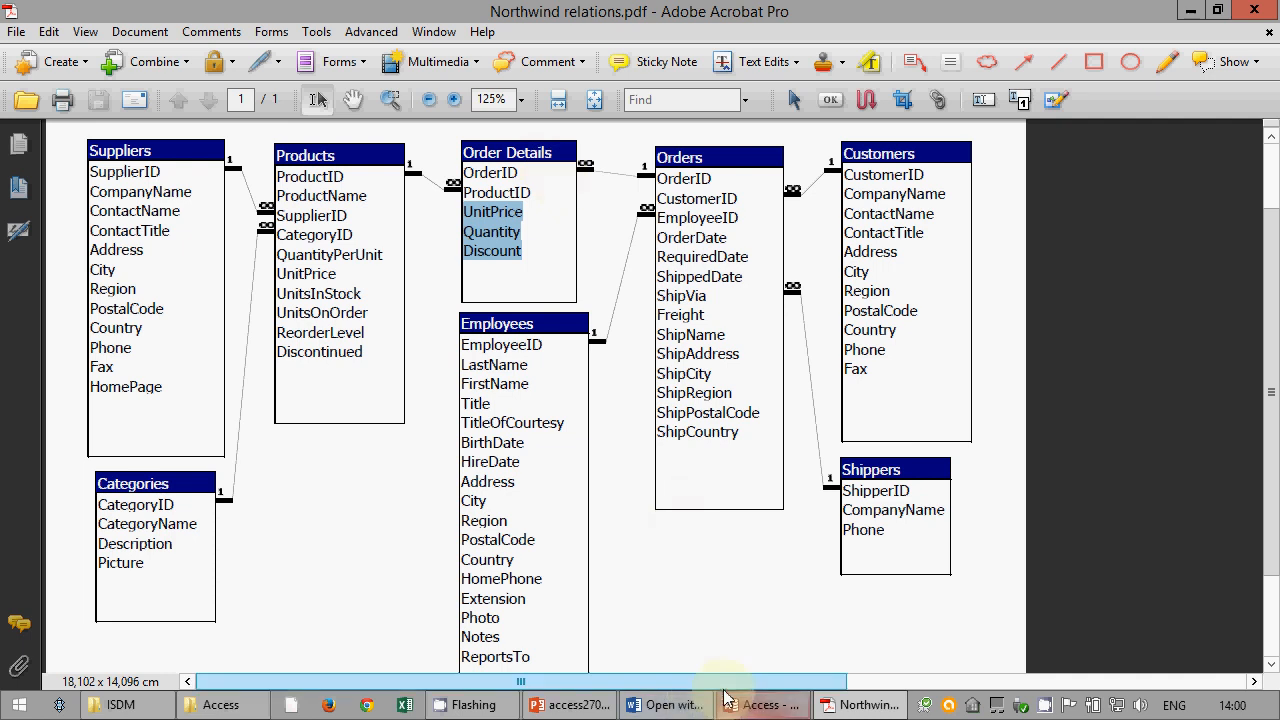
- Return to Access and close the 1996 orders per employee query, saving it as Query23
mouse_move(722, 705)
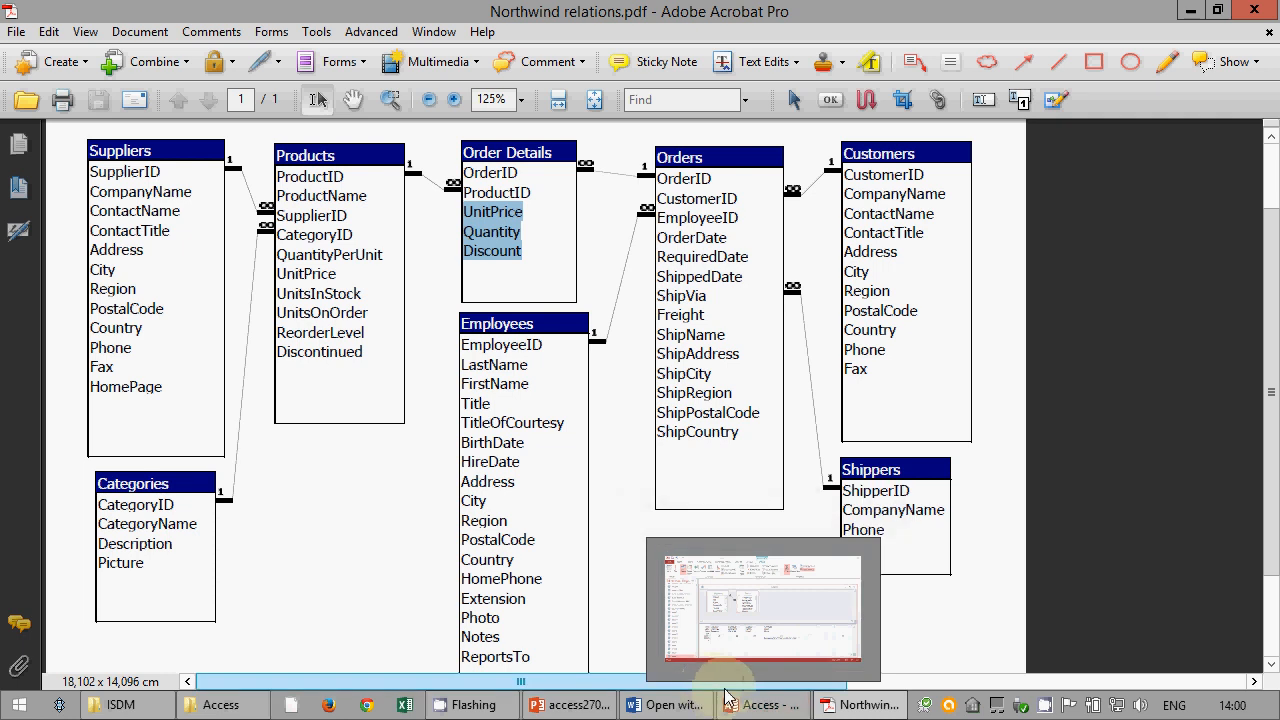
click(762, 698)
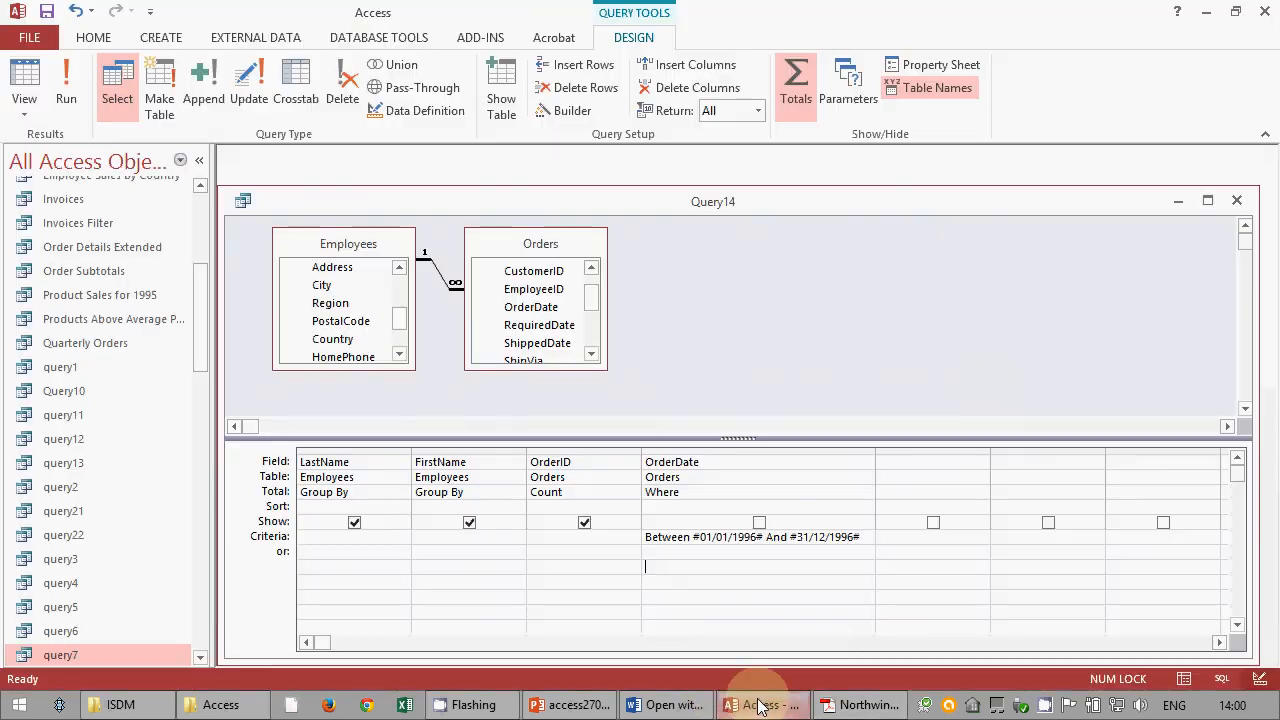
click(1236, 200)
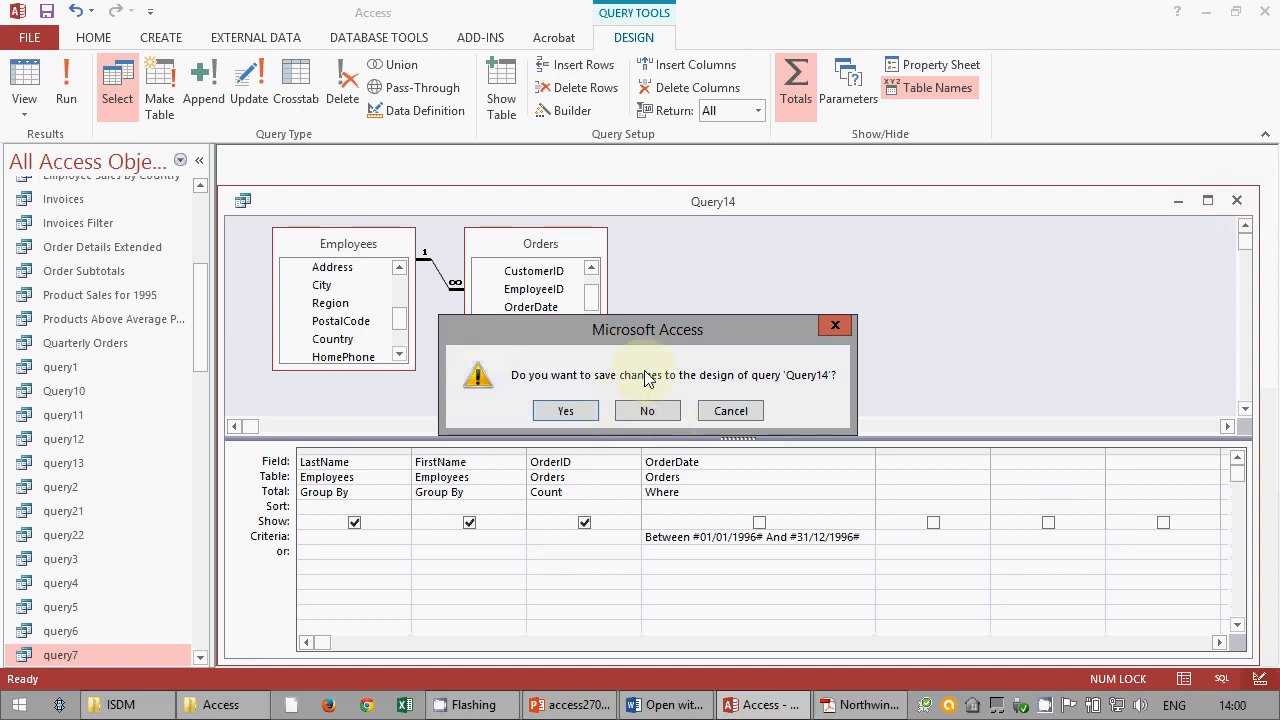
click(566, 411)
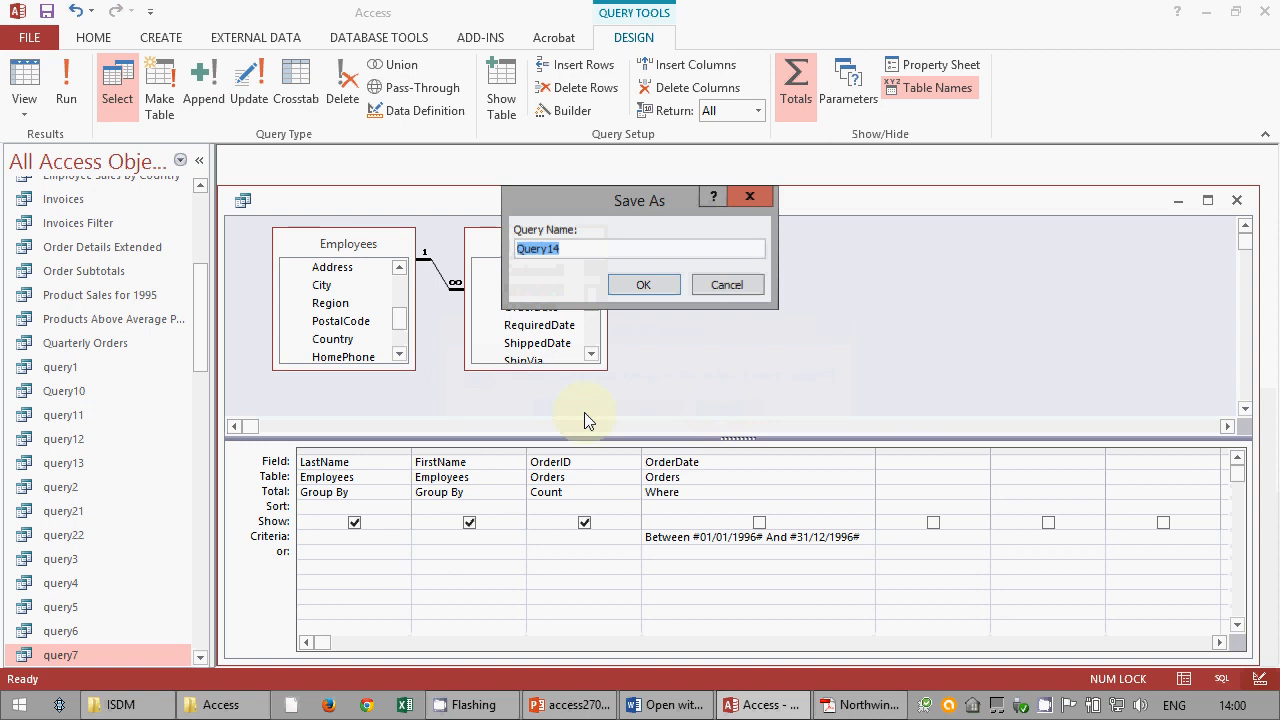
click(584, 249)
drag(584, 249, 549, 255)
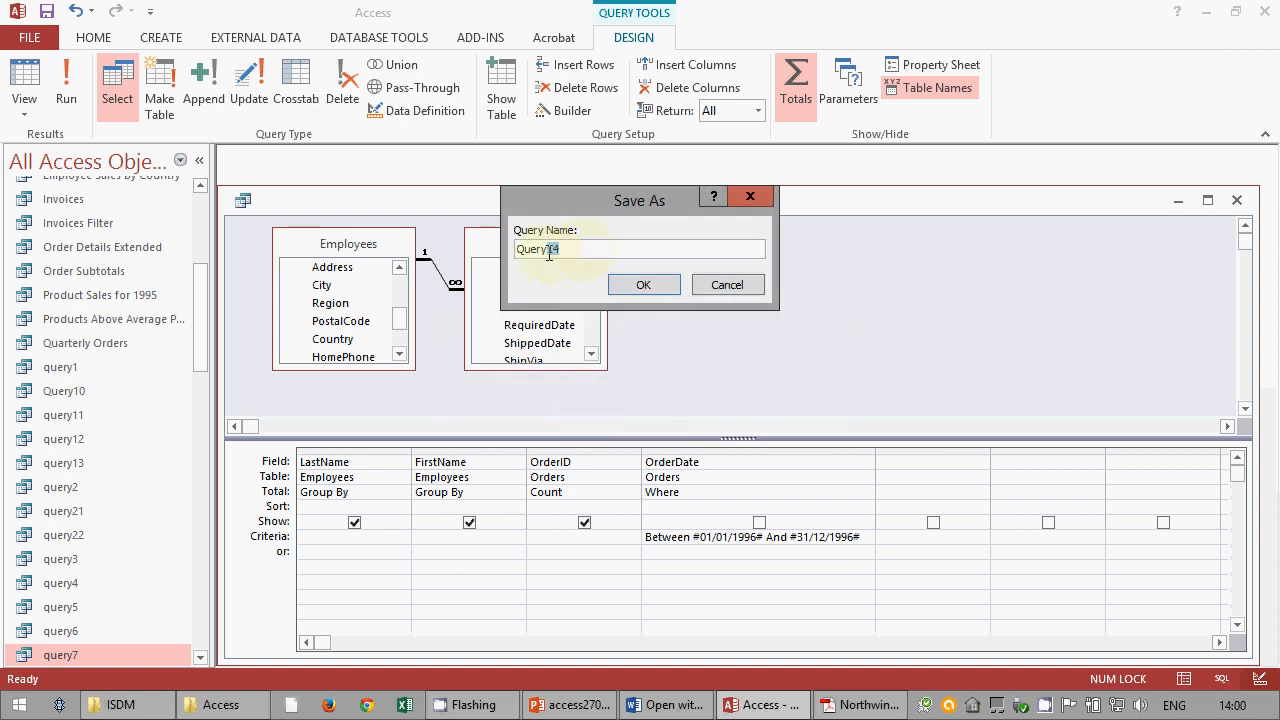
text(23)
key(Return)
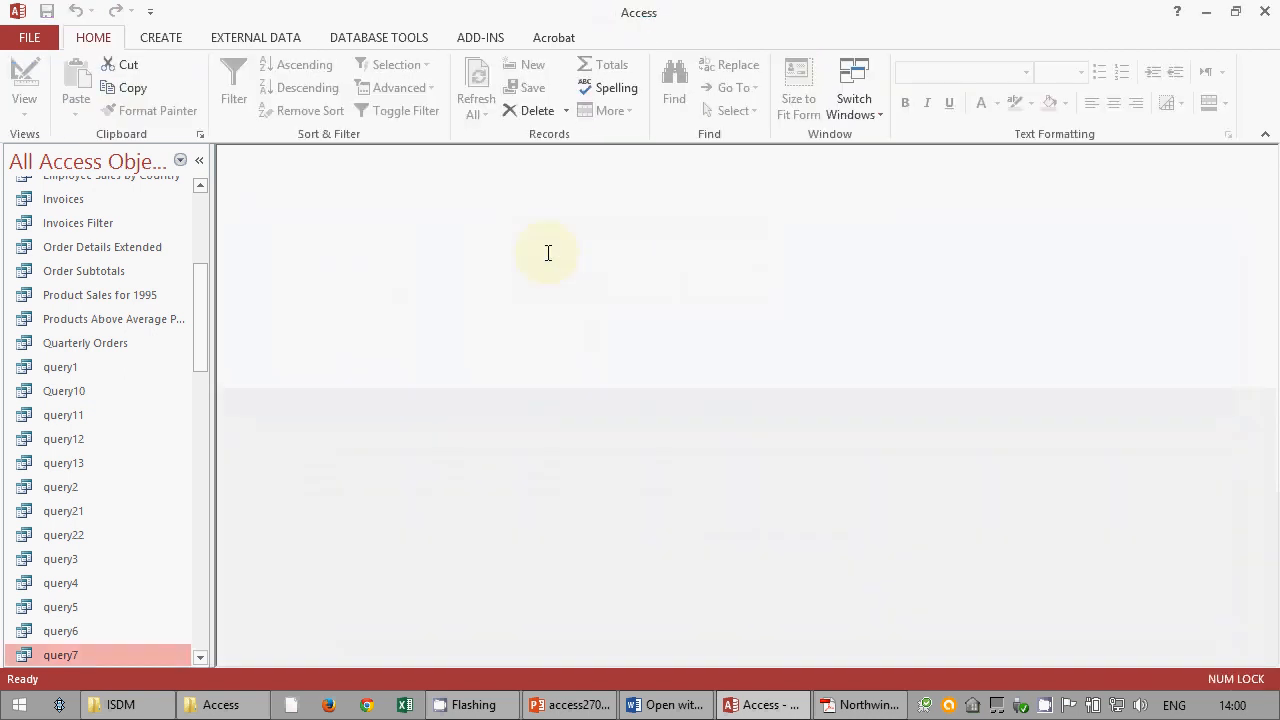
- Create a new query in design view with the Orders, Order Details and Products tables
click(187, 42)
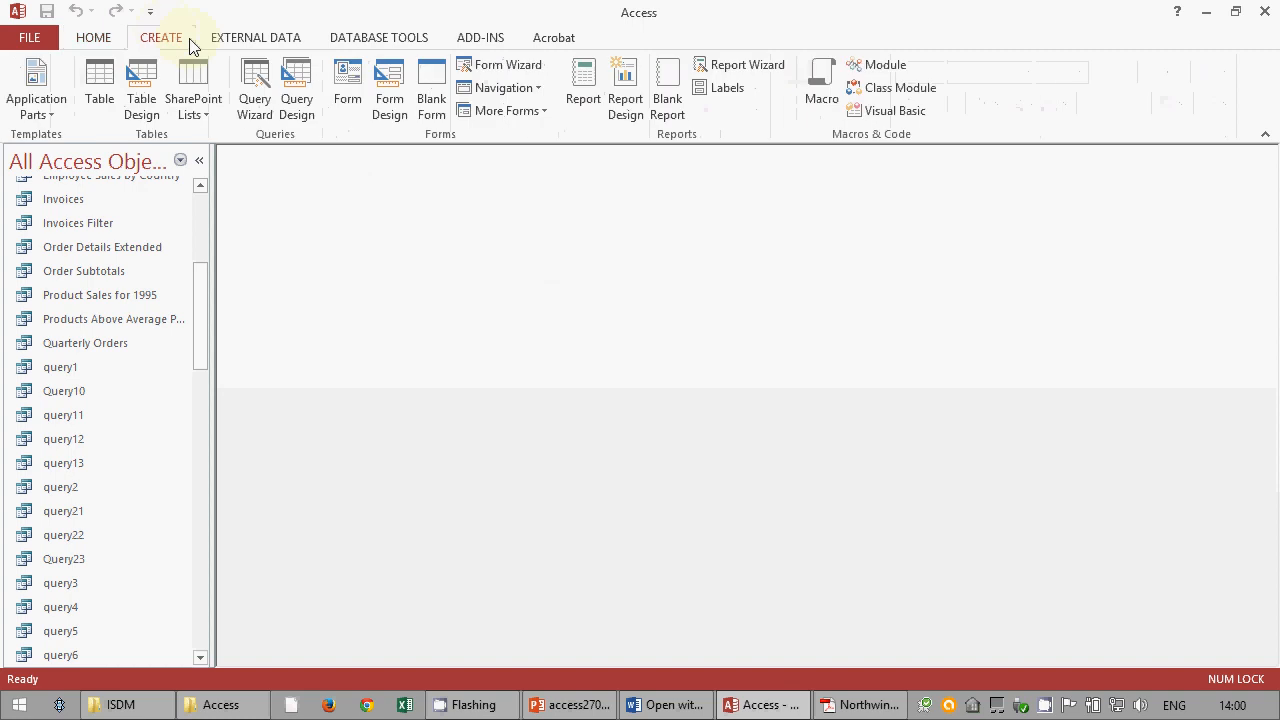
click(295, 86)
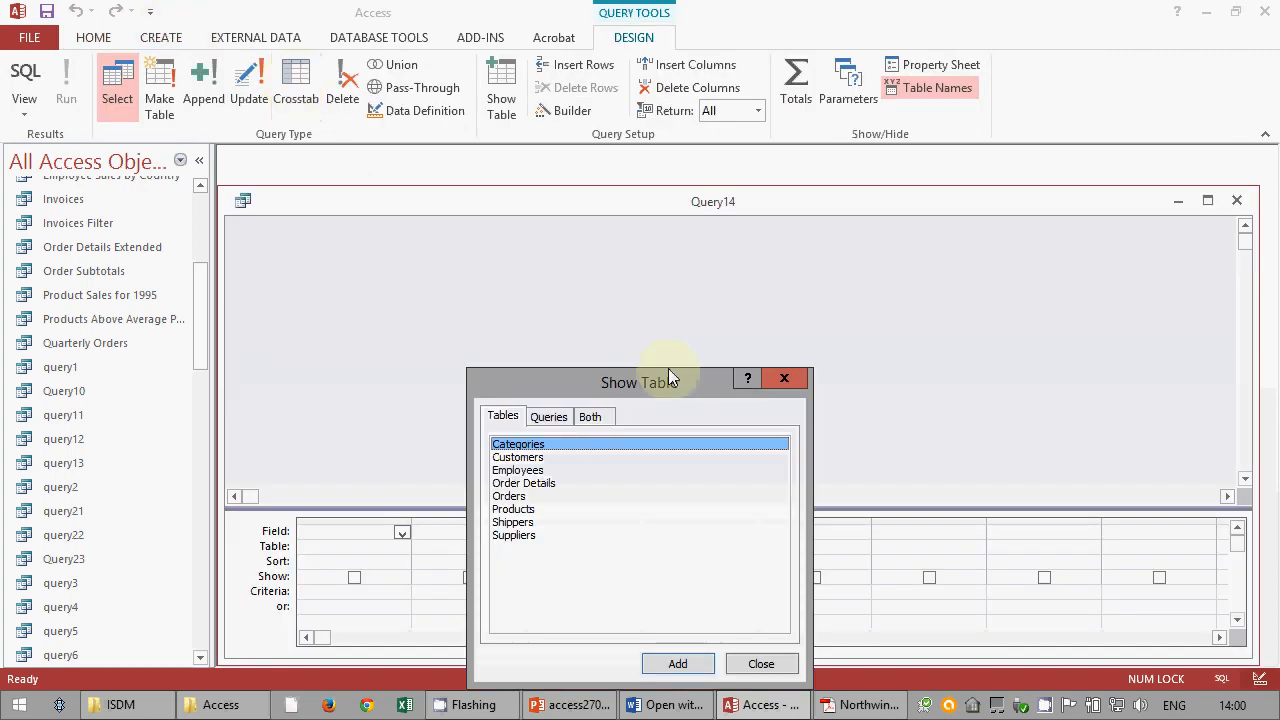
drag(612, 382, 873, 276)
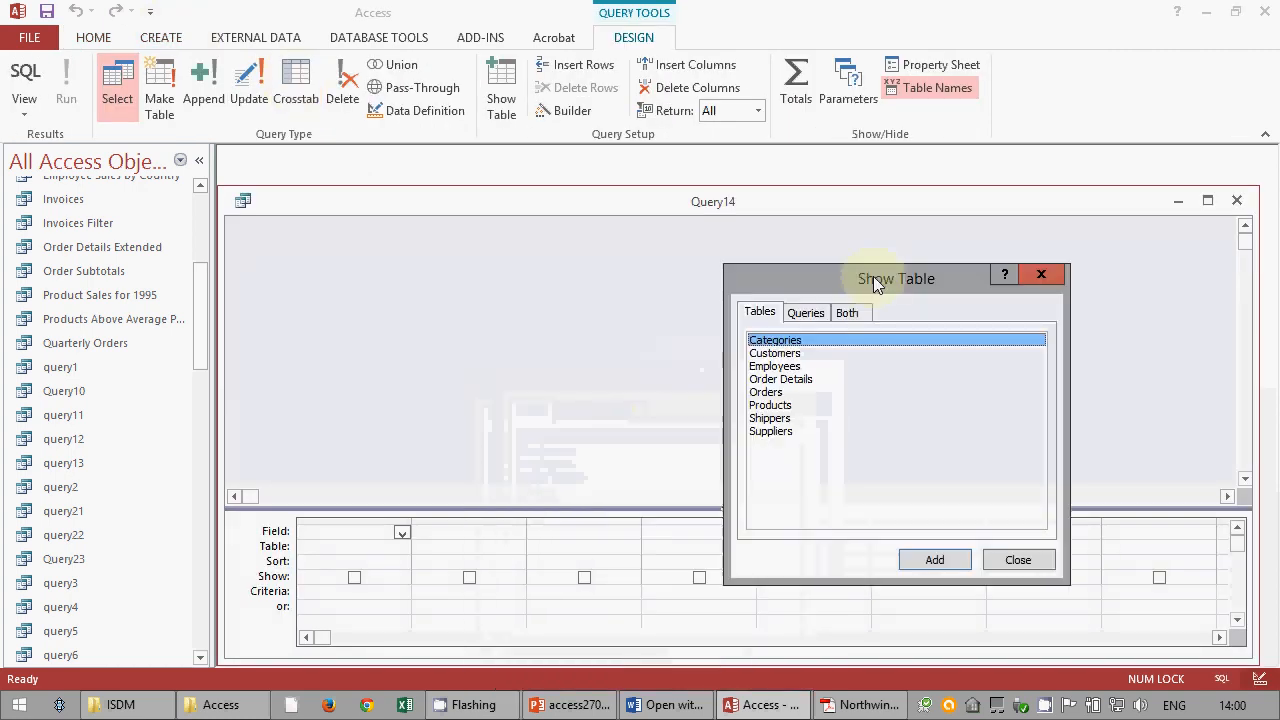
double_click(779, 393)
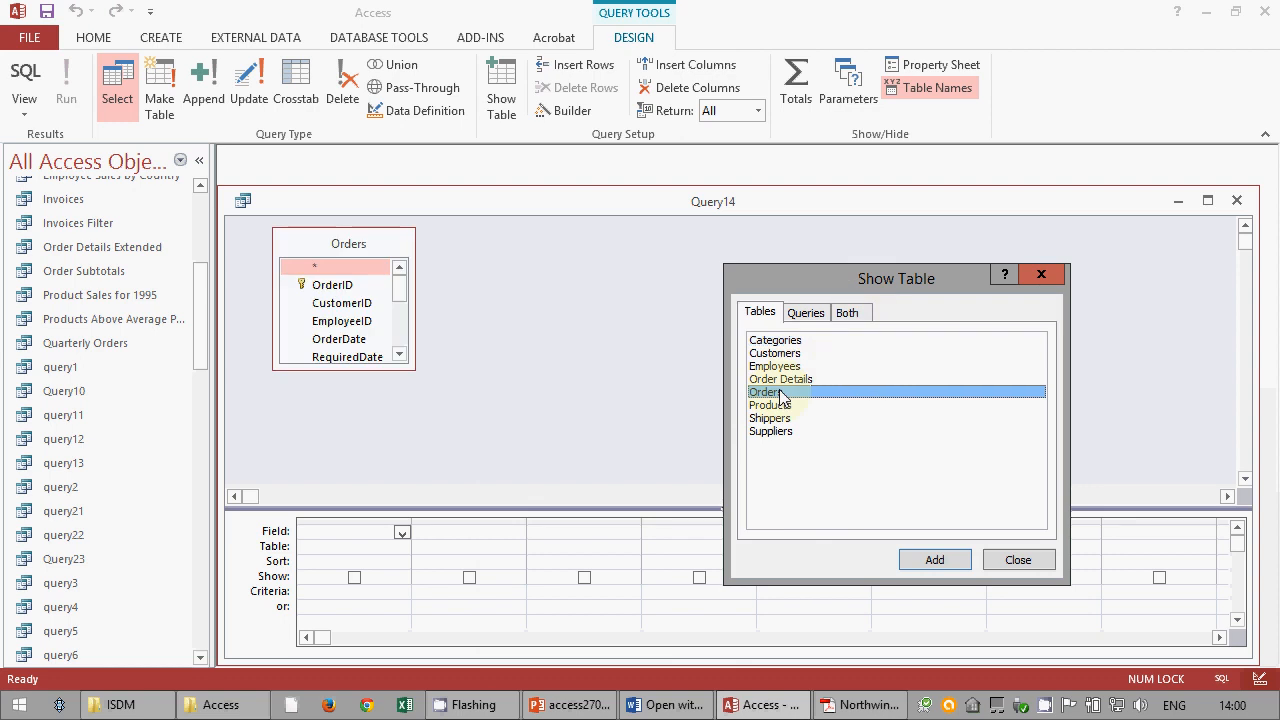
click(788, 381)
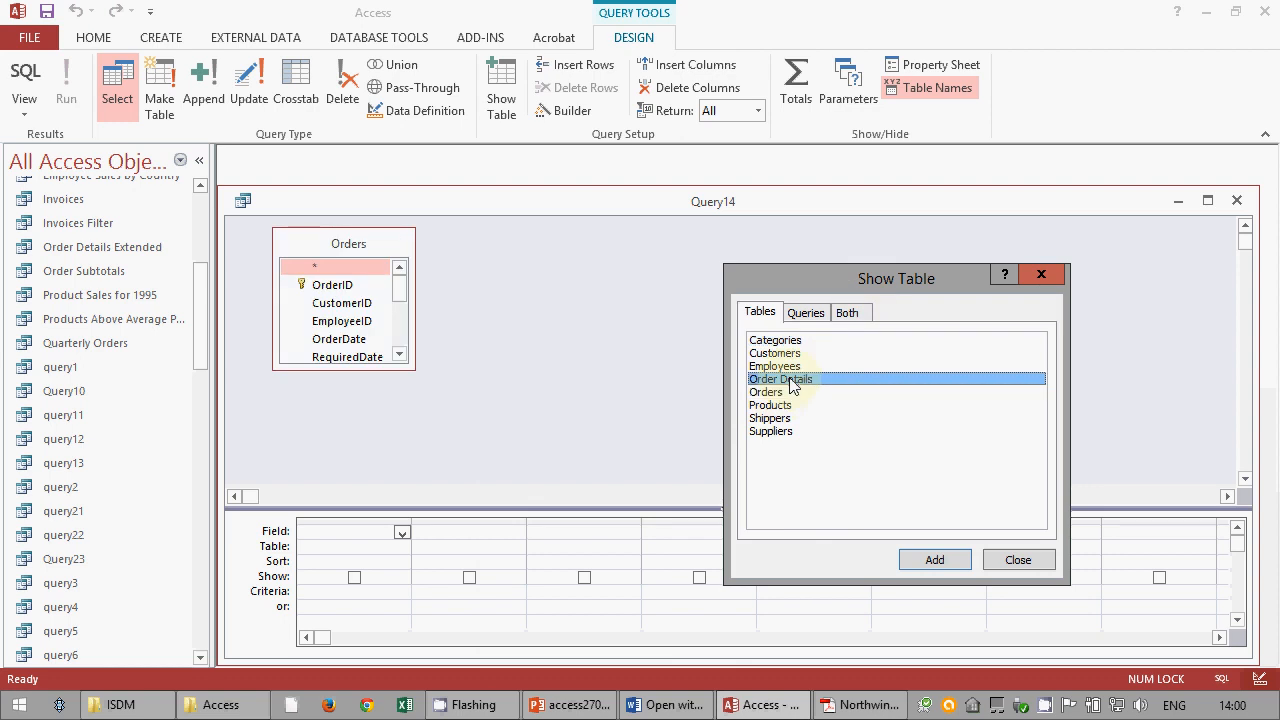
double_click(790, 381)
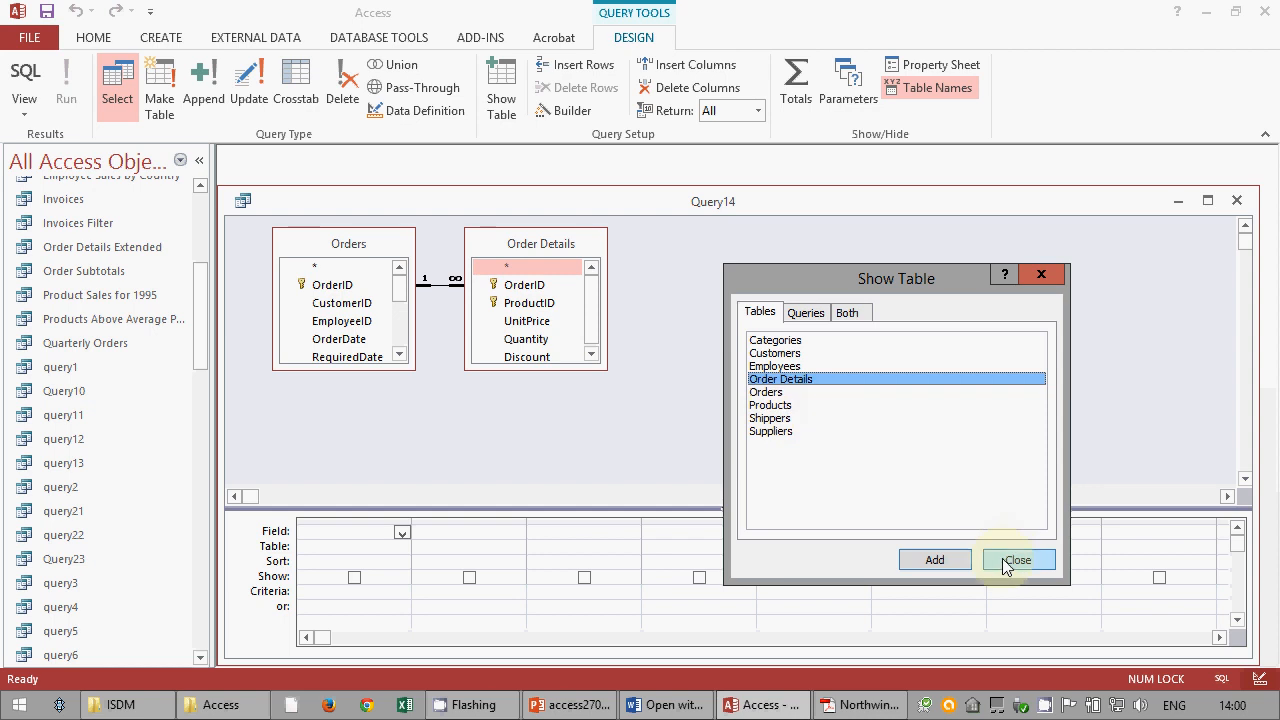
click(770, 405)
click(934, 559)
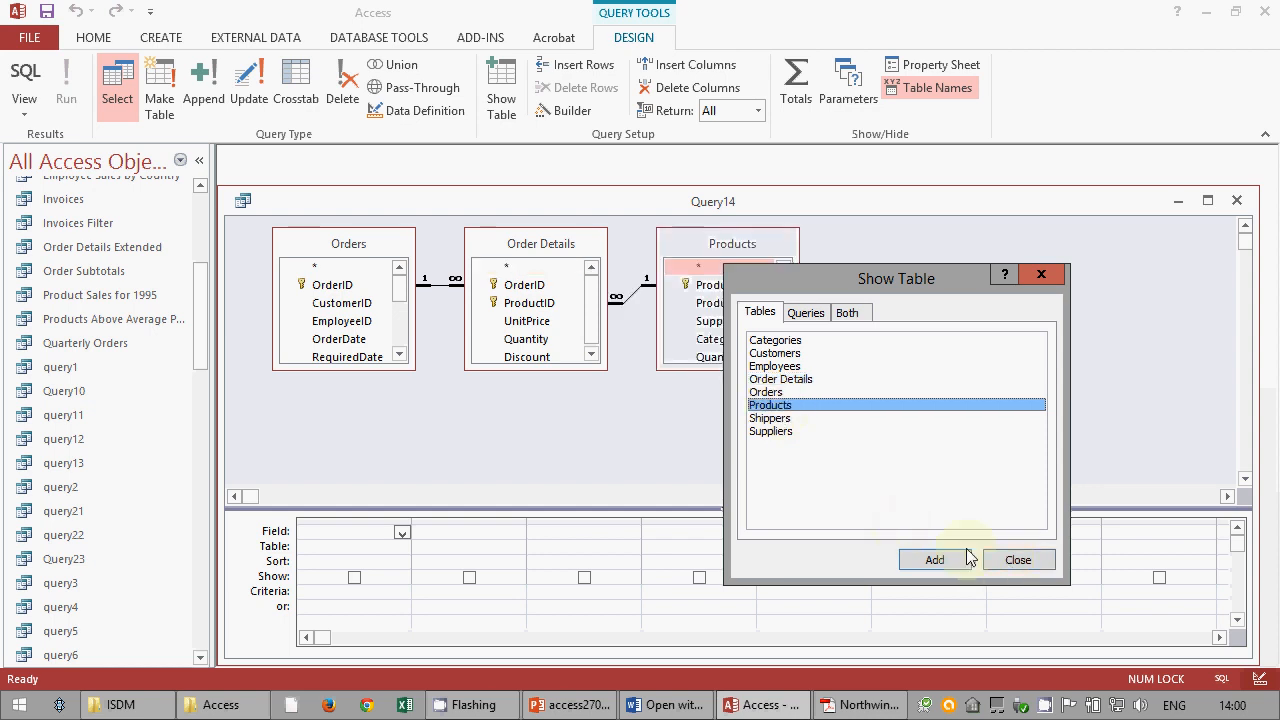
click(1012, 563)
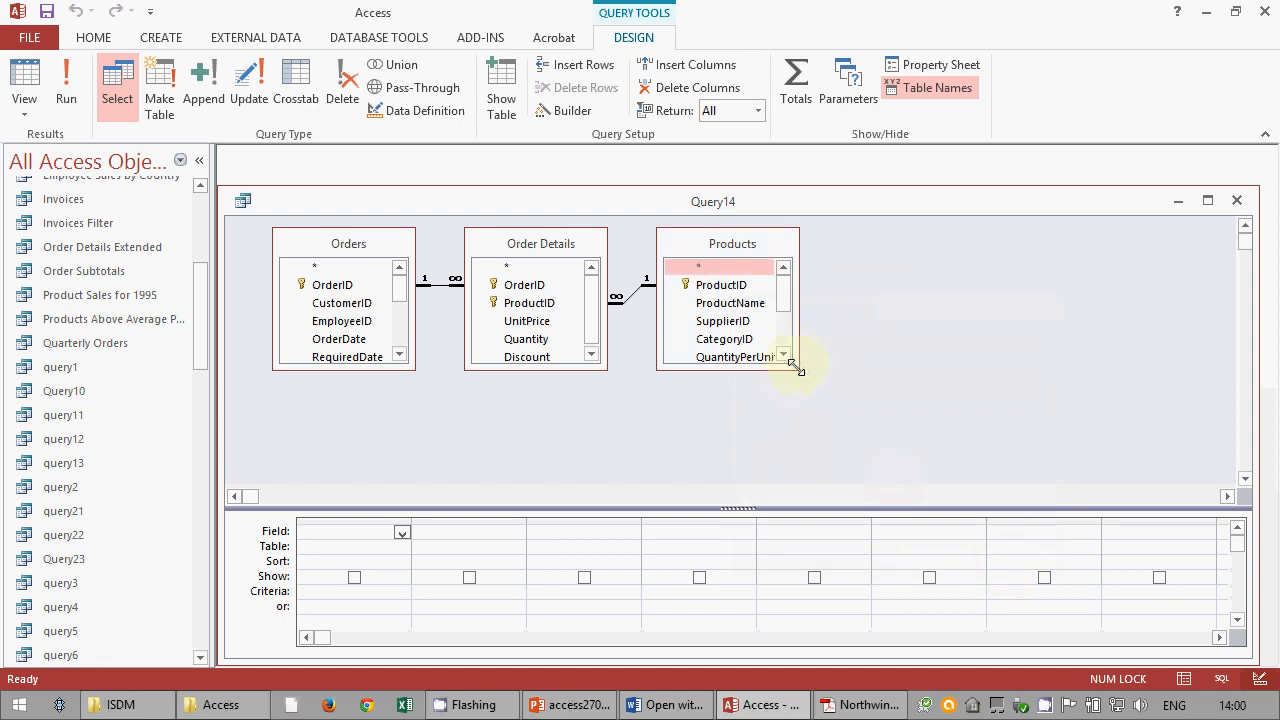
- Enlarge the Products, Order Details and Orders field lists to show more of their fields
drag(797, 368, 855, 430)
drag(609, 370, 616, 390)
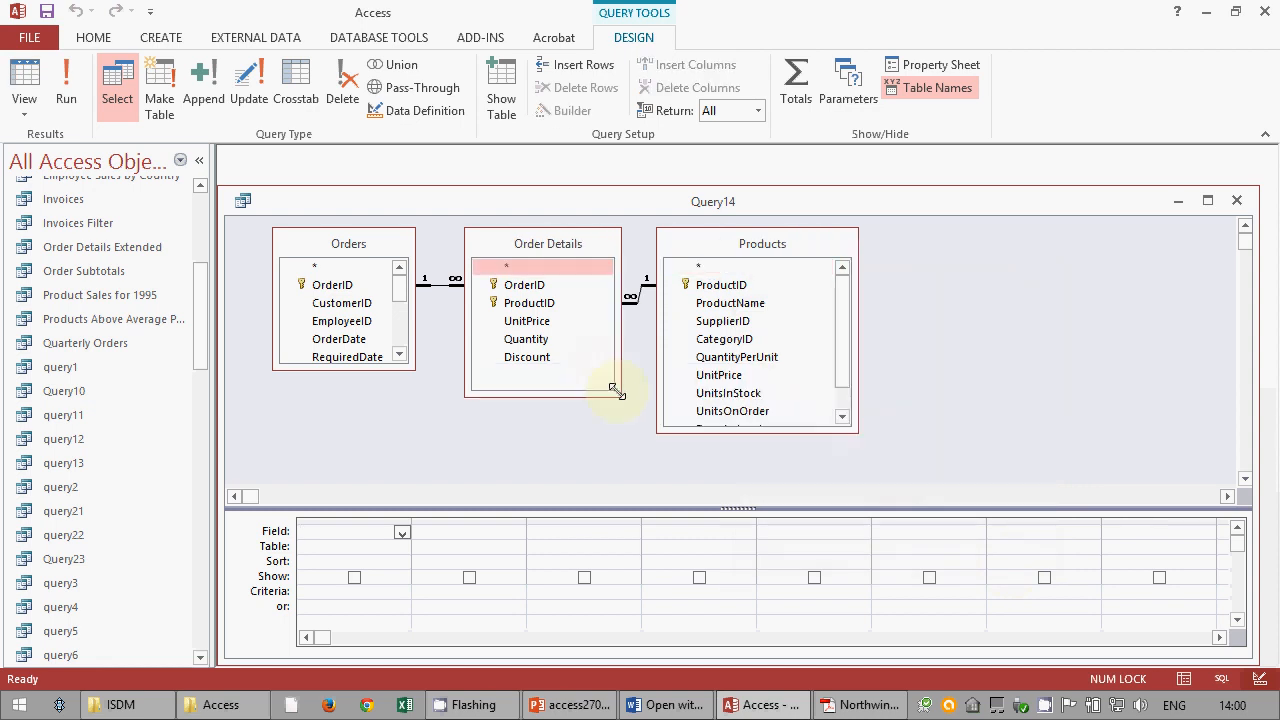
drag(413, 368, 449, 449)
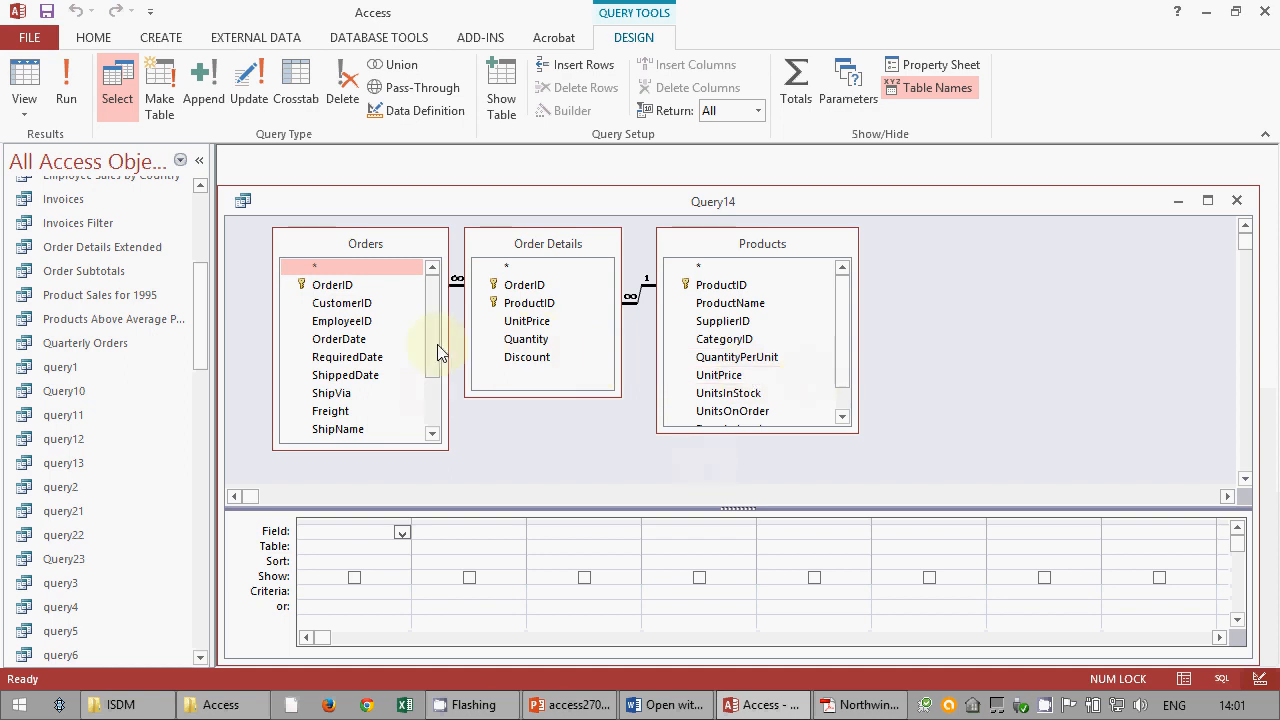
- Add OrderID from Orders as the query's first field, and widen the empty second column for a calculated field
drag(325, 285, 356, 544)
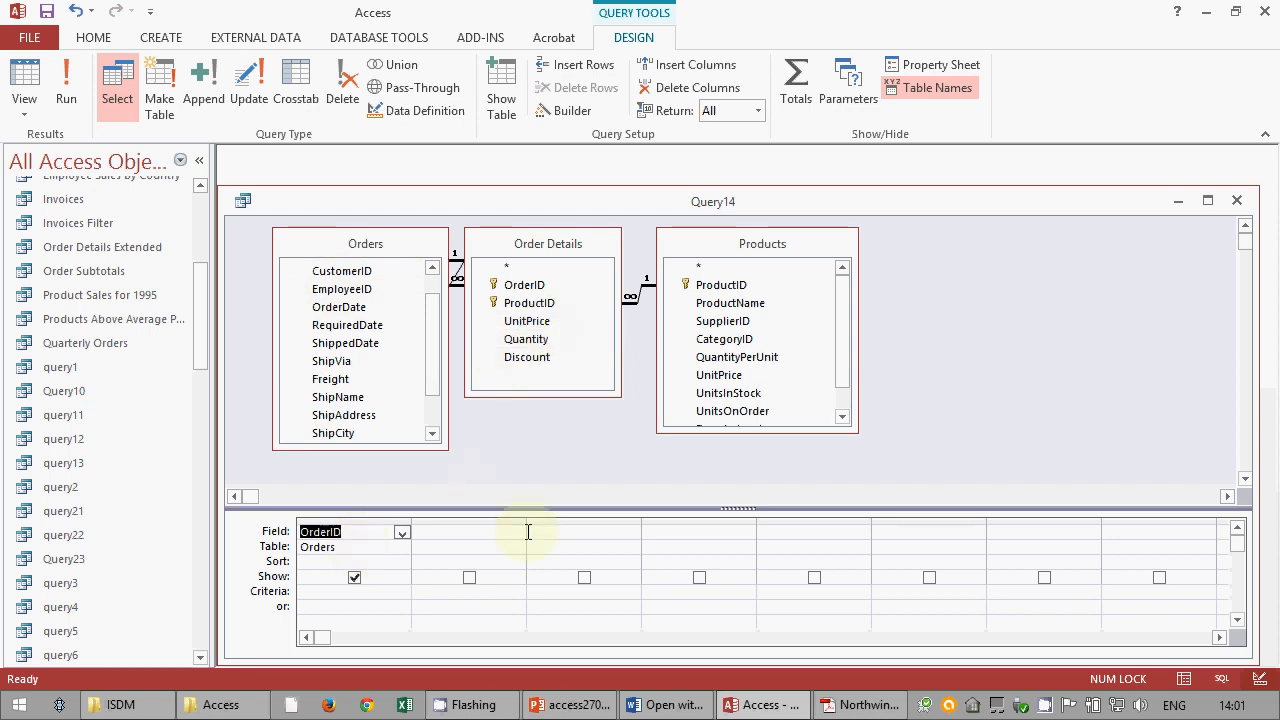
drag(527, 521, 757, 515)
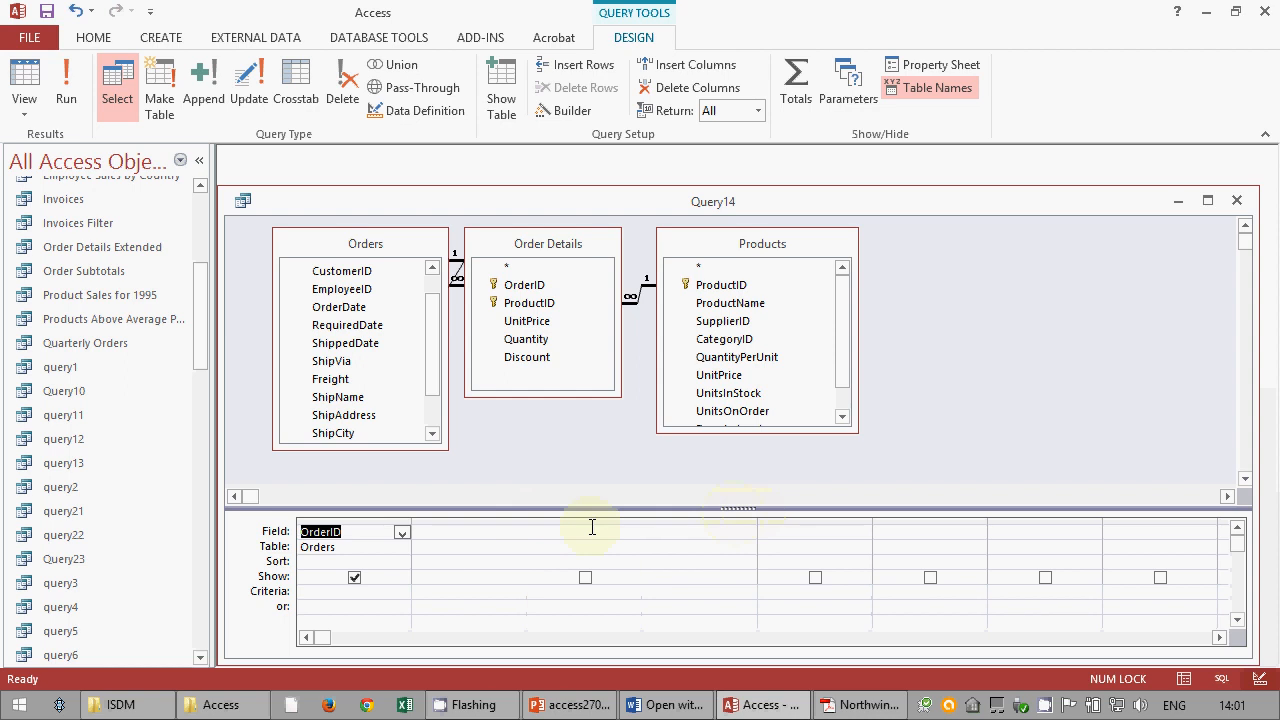
click(500, 531)
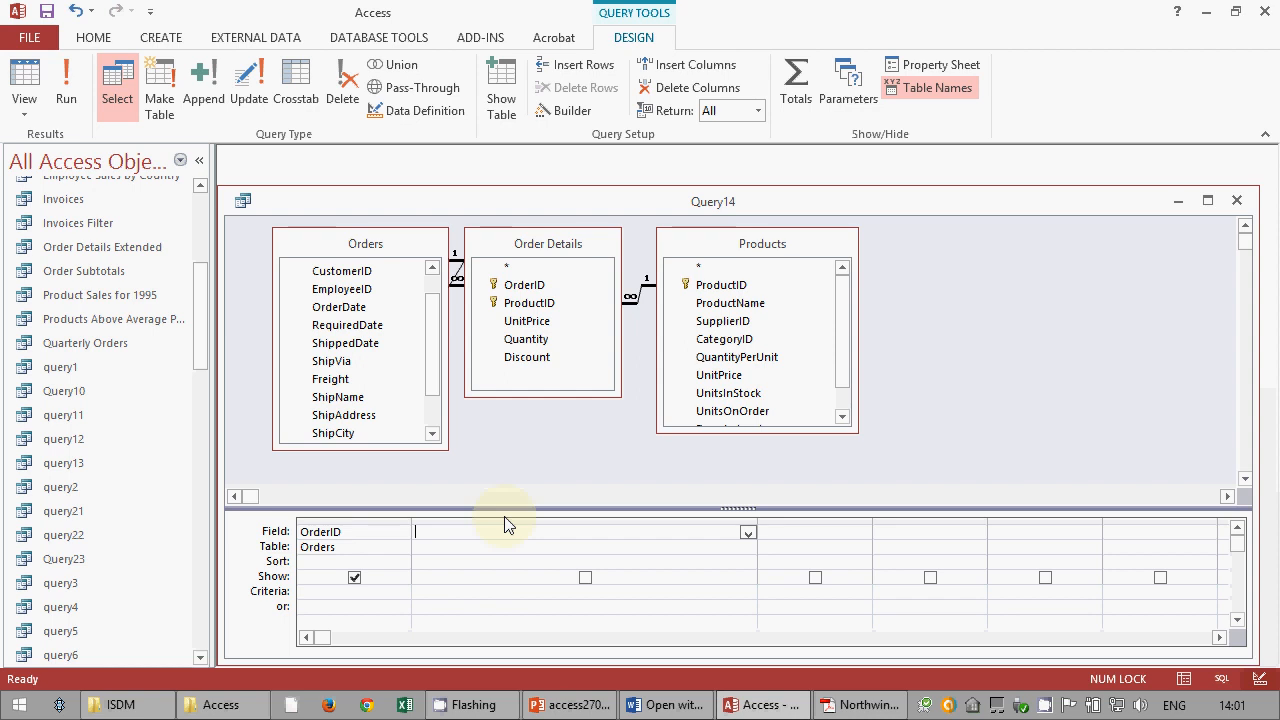
- Define the second column as the calculated field Value: [Quantity]*[UnitPrice]*(1-[Discount]) and try to run the query
key(super+plus)
key(super+plus)
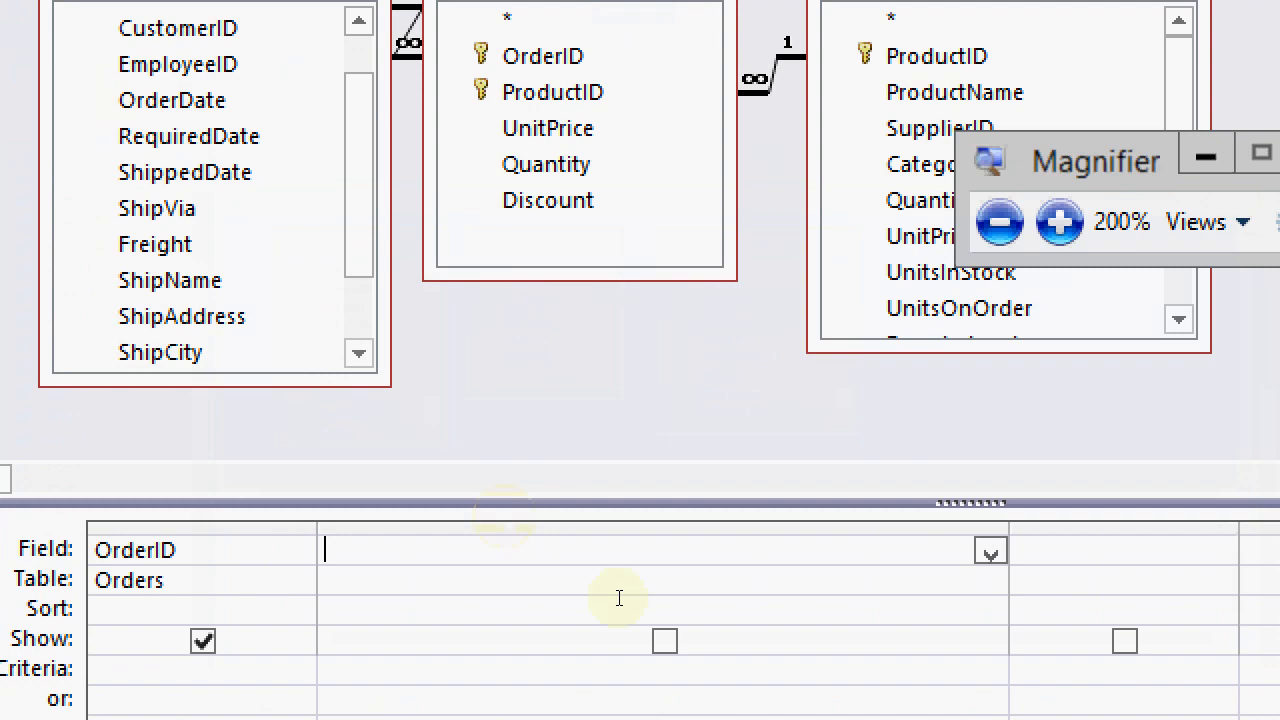
text(Value)
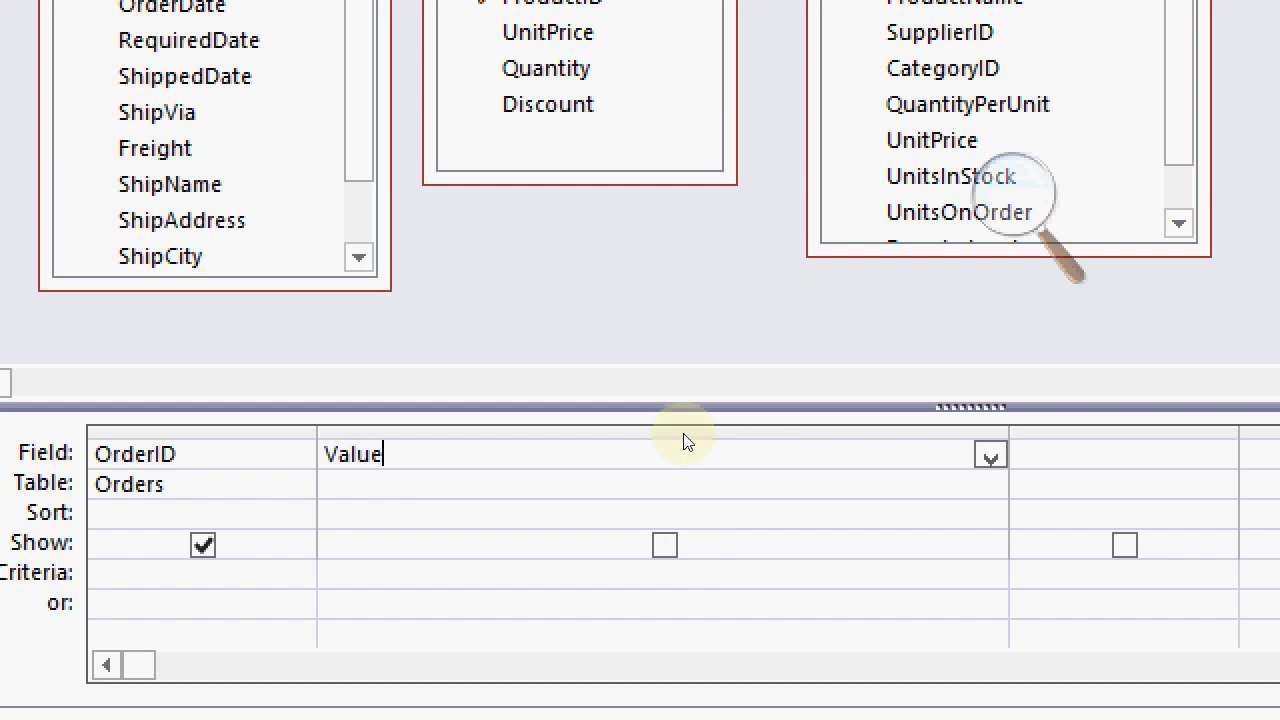
text(: [Quantity])
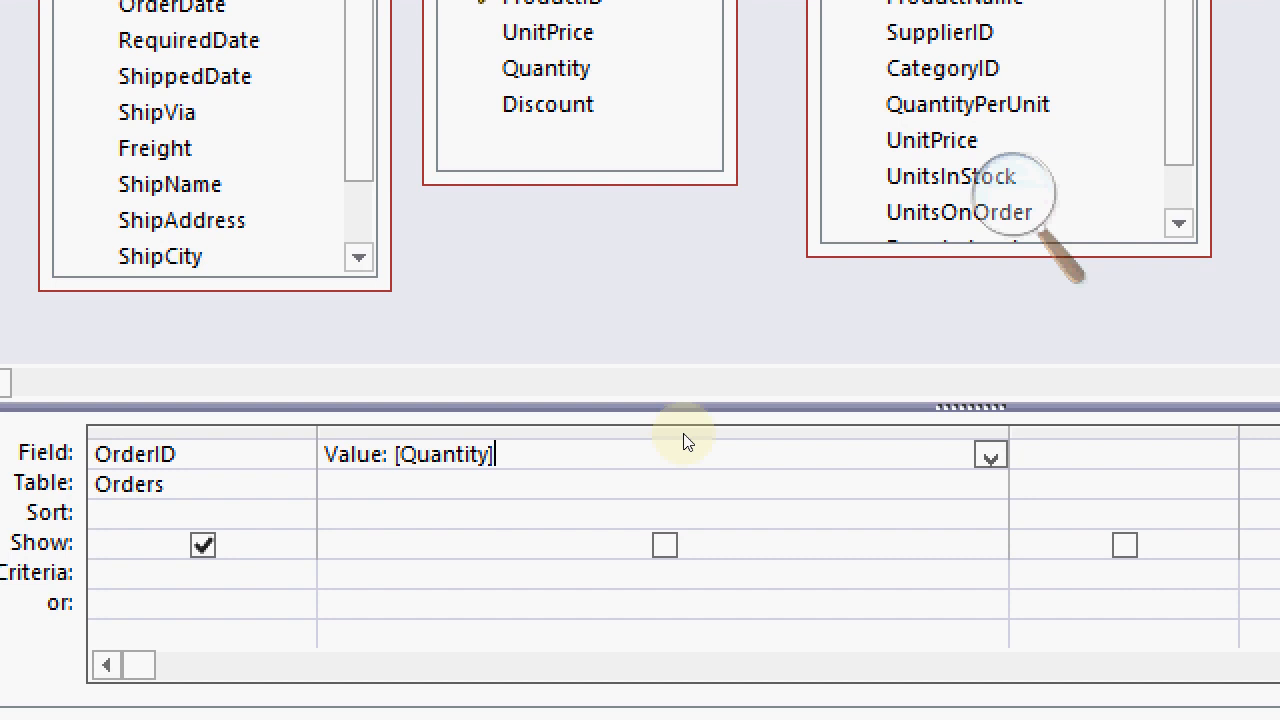
text(*[UnitPrice])
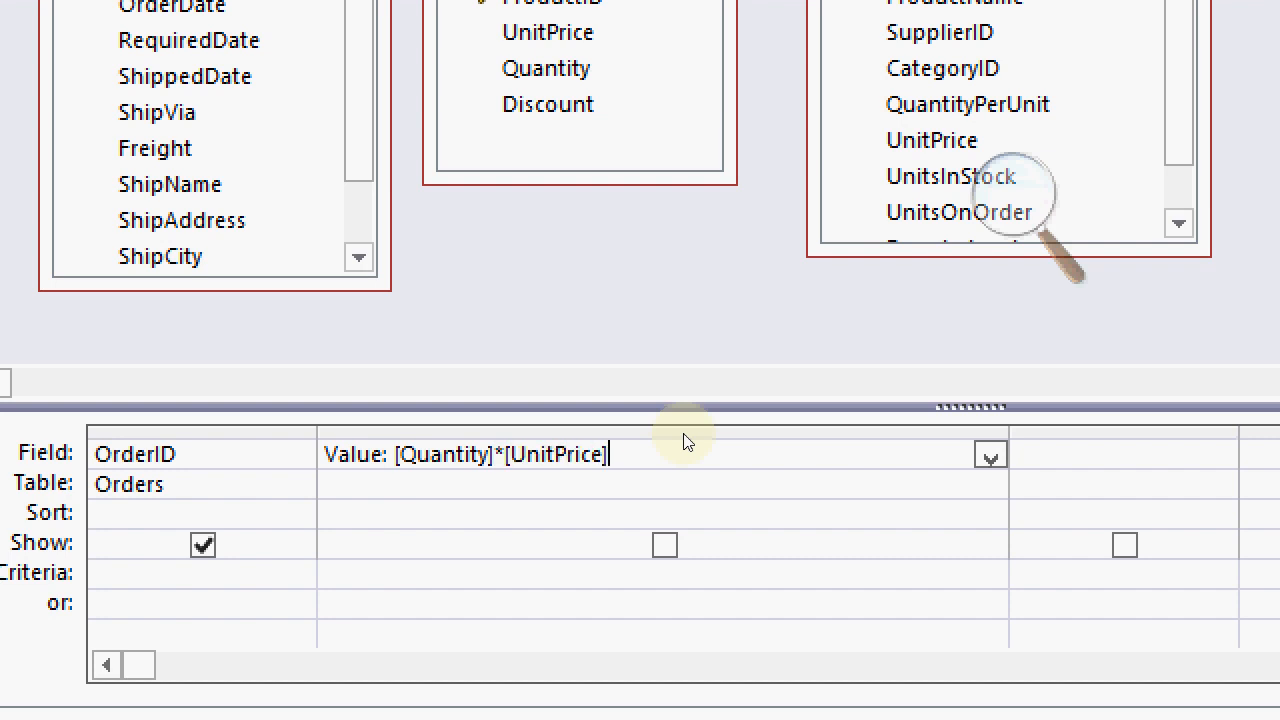
text(*(1-[Discount]))
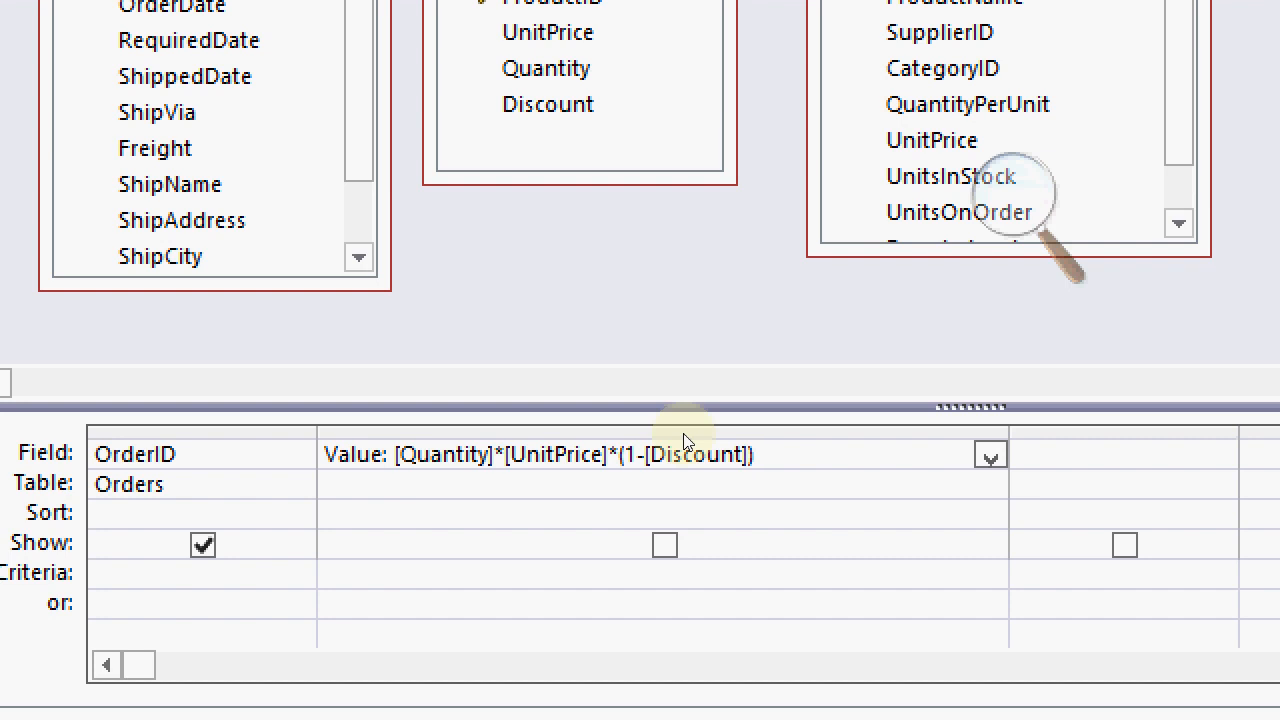
click(522, 594)
key(super+minus)
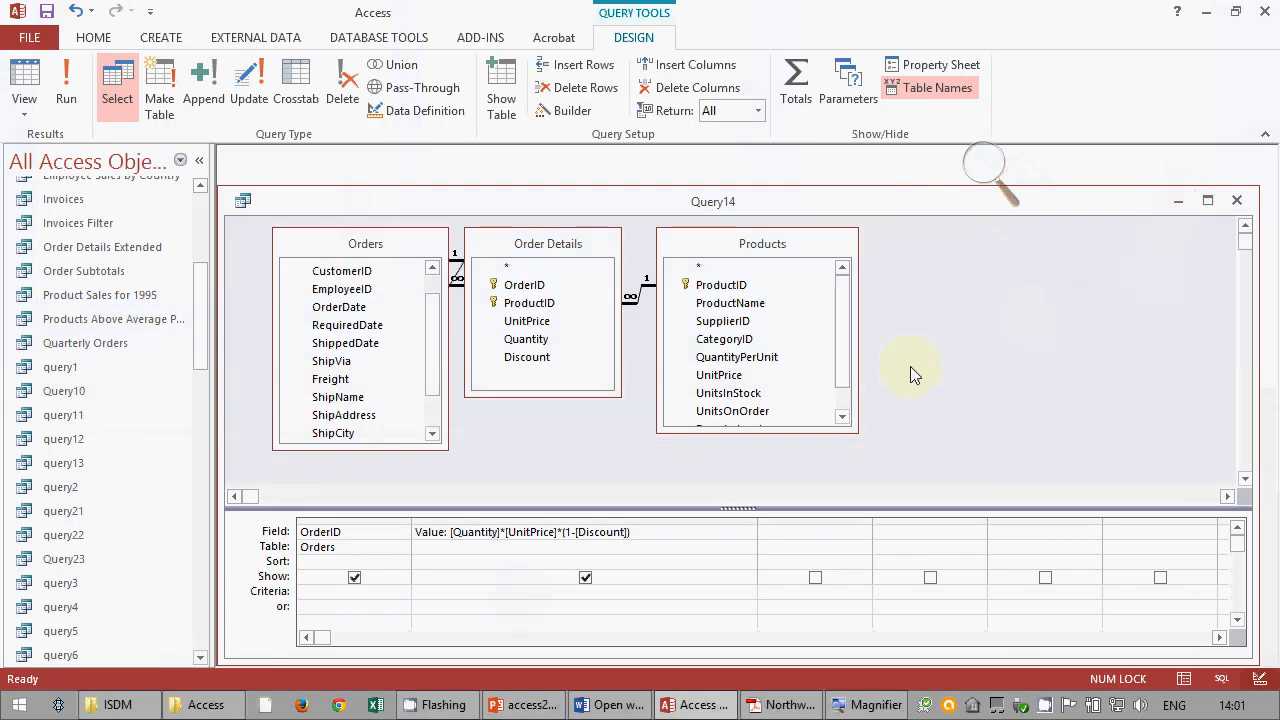
click(67, 92)
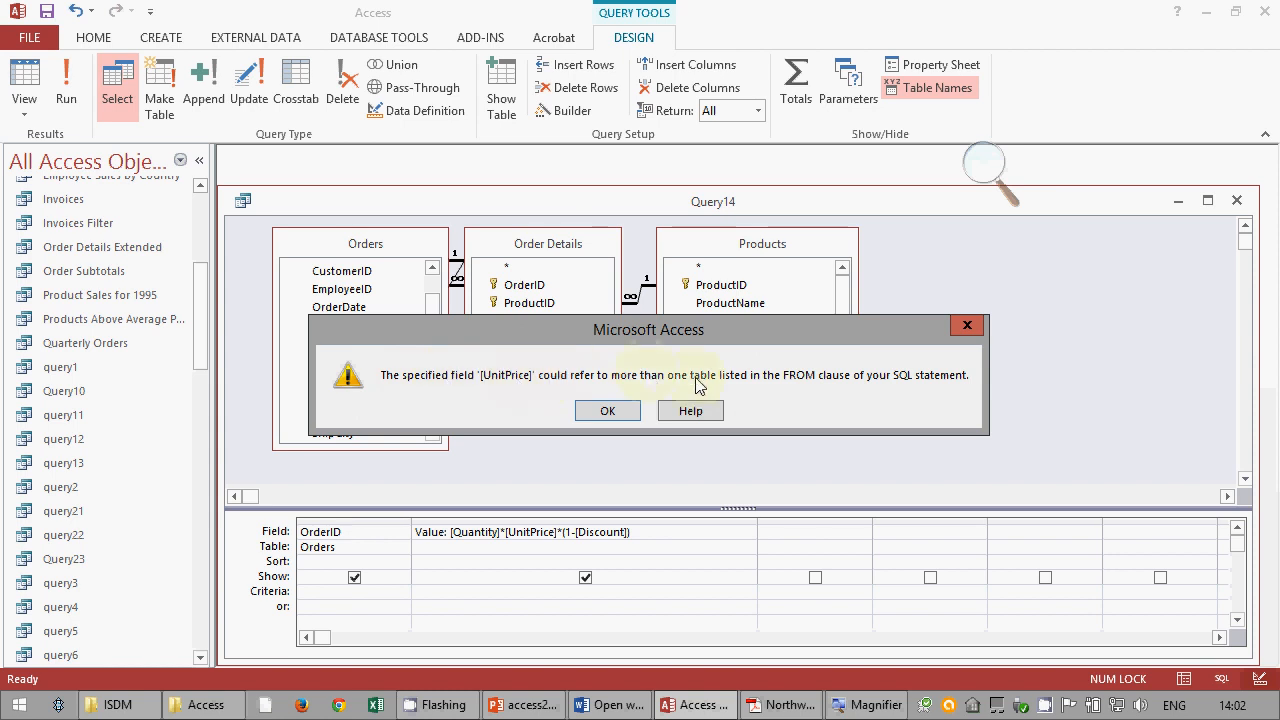
click(607, 412)
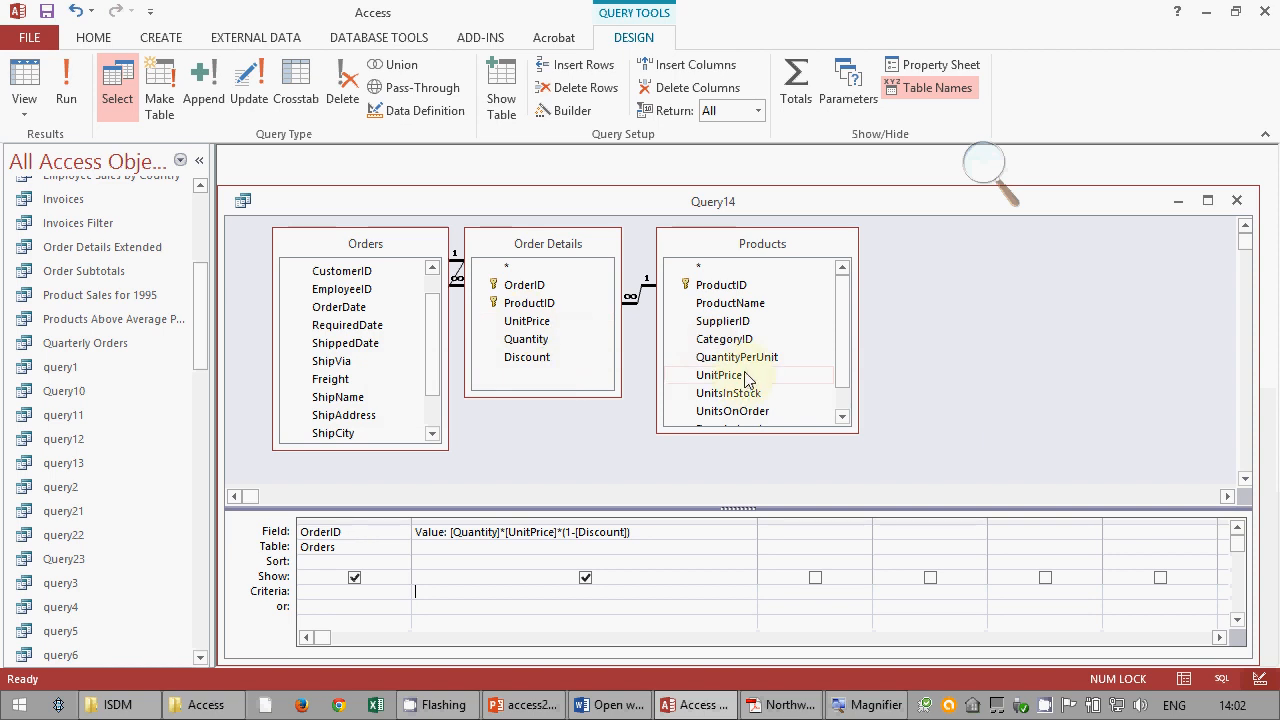
- Qualify the price in the Value expression as [Products]![UnitPrice], run the query and look through its rows
key(super+plus)
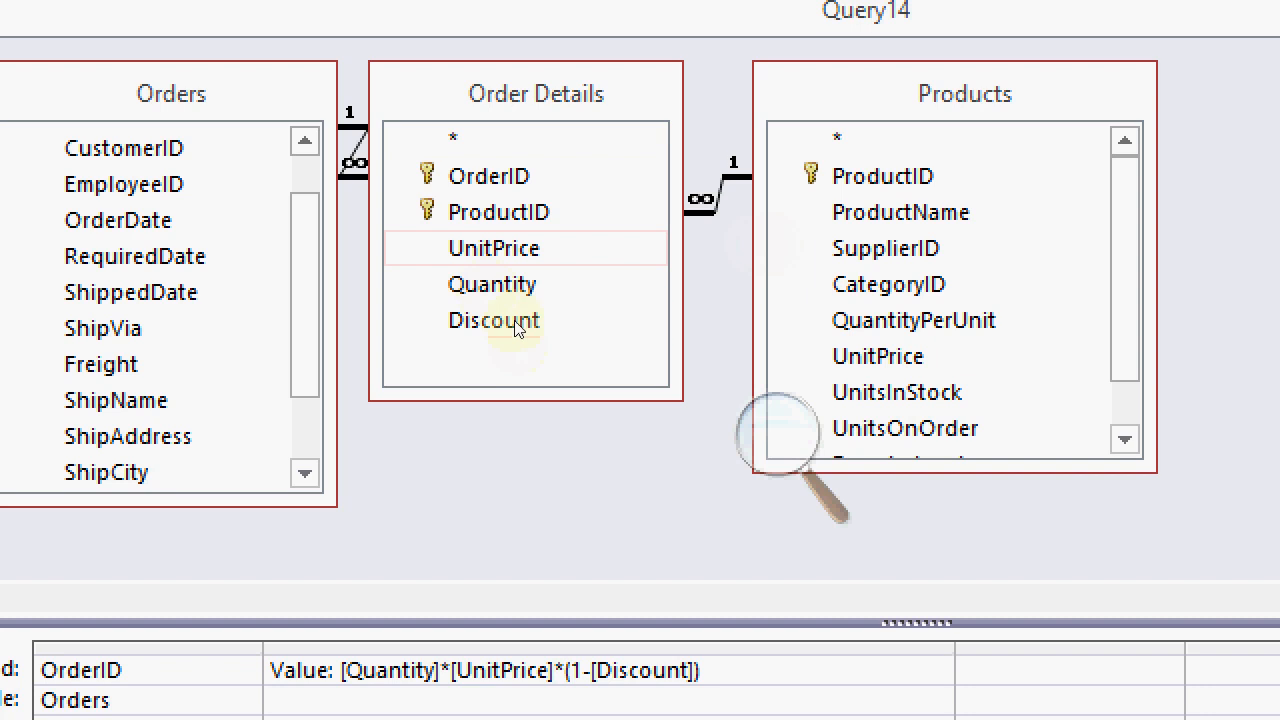
click(451, 670)
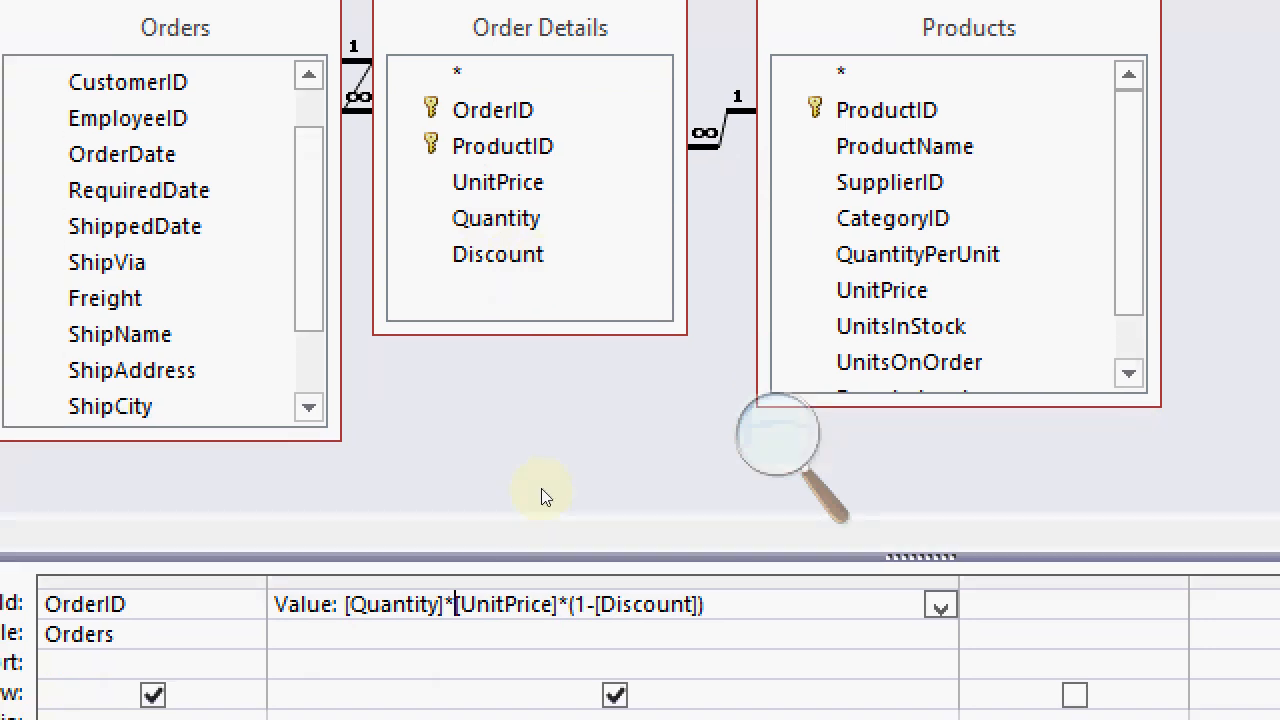
text([Products)
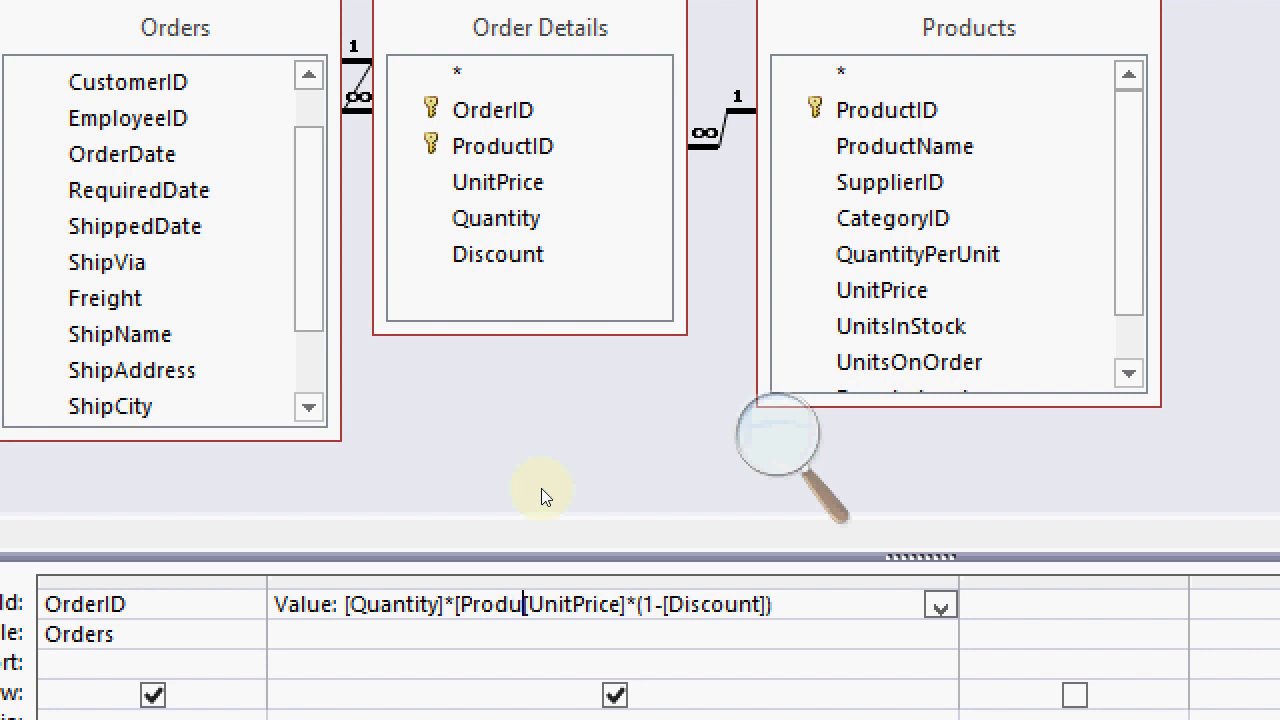
text(]![)
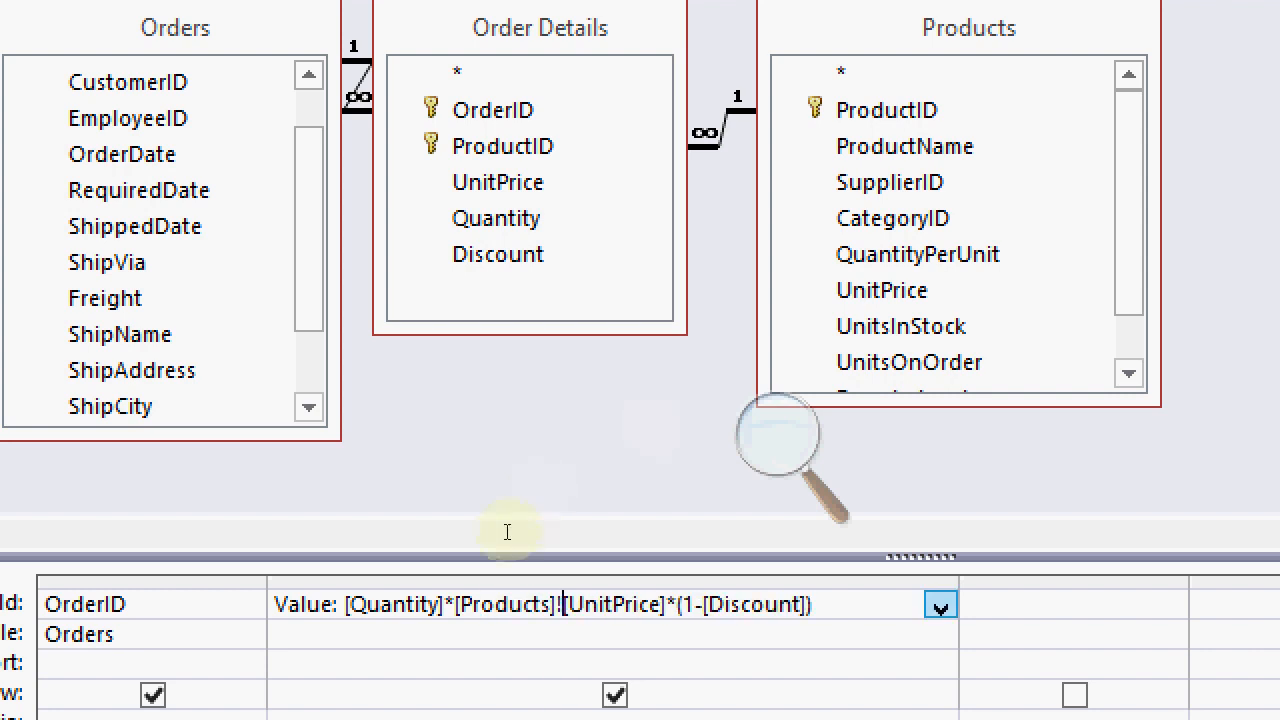
drag(460, 528, 649, 531)
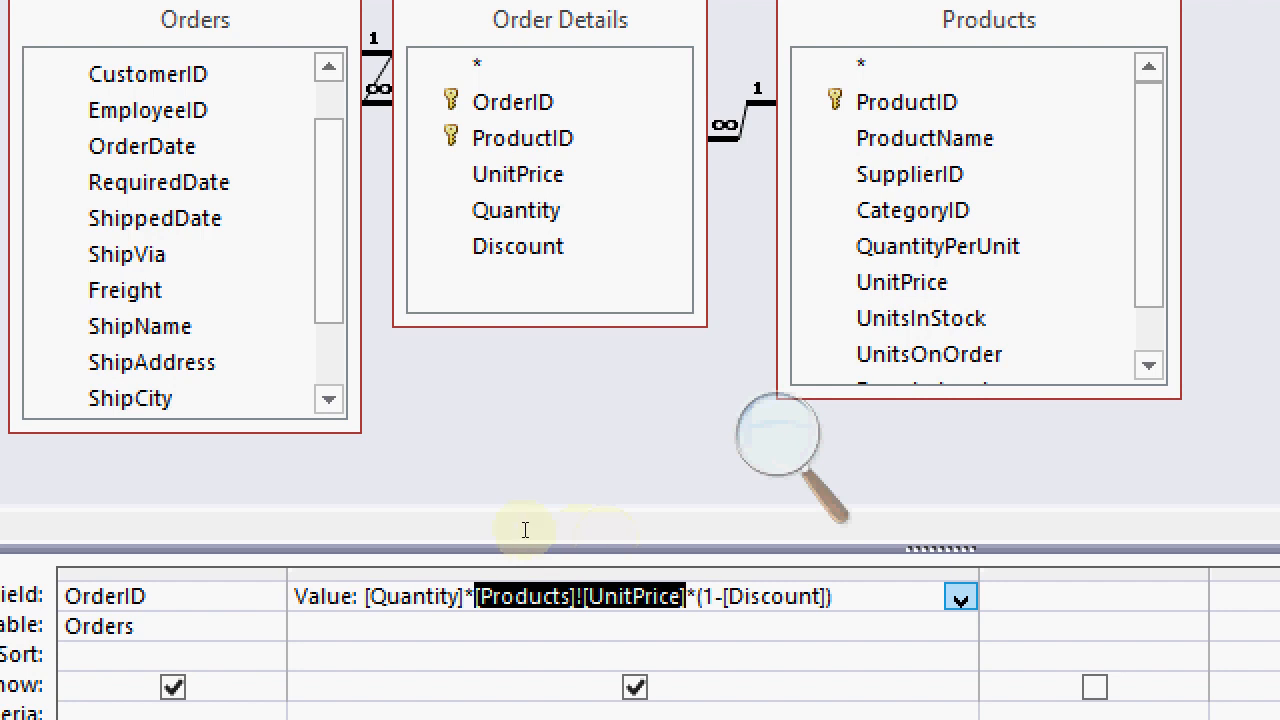
click(580, 536)
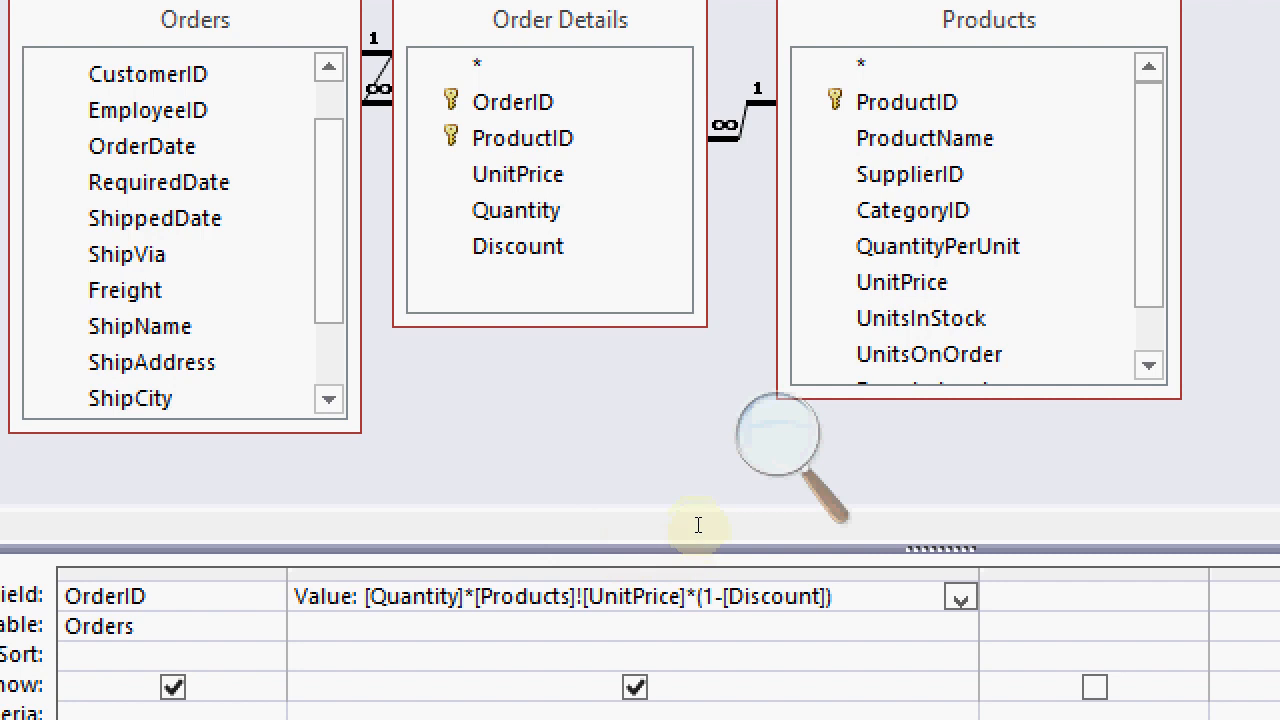
key(super+minus)
click(72, 80)
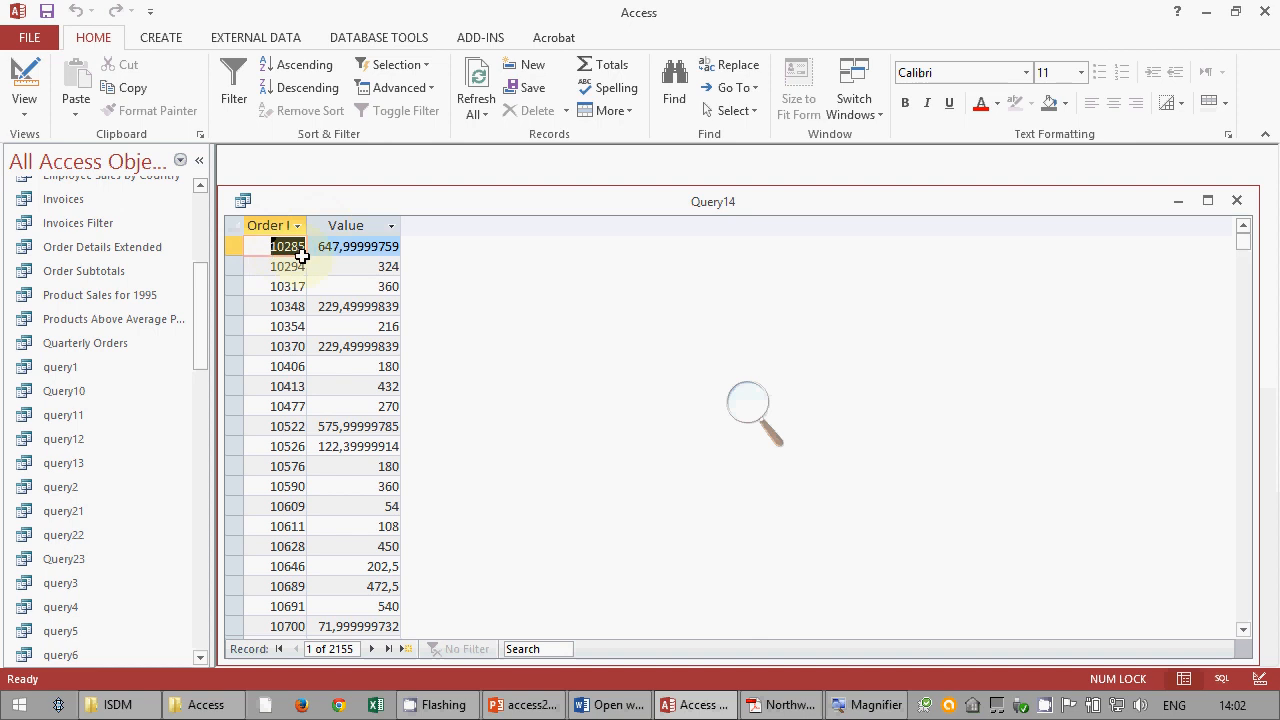
scroll(312, 275, down, 4)
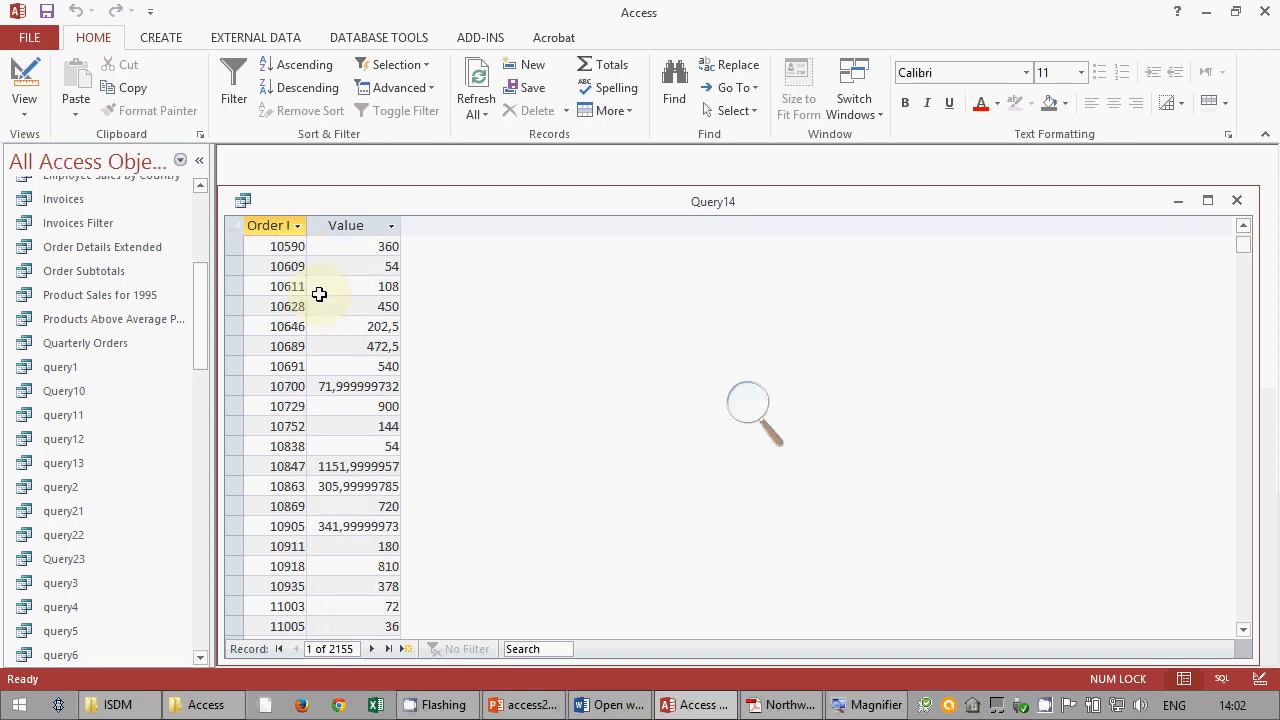
scroll(323, 289, up, 3)
- Sort the query by OrderID in ascending order and run it
click(16, 82)
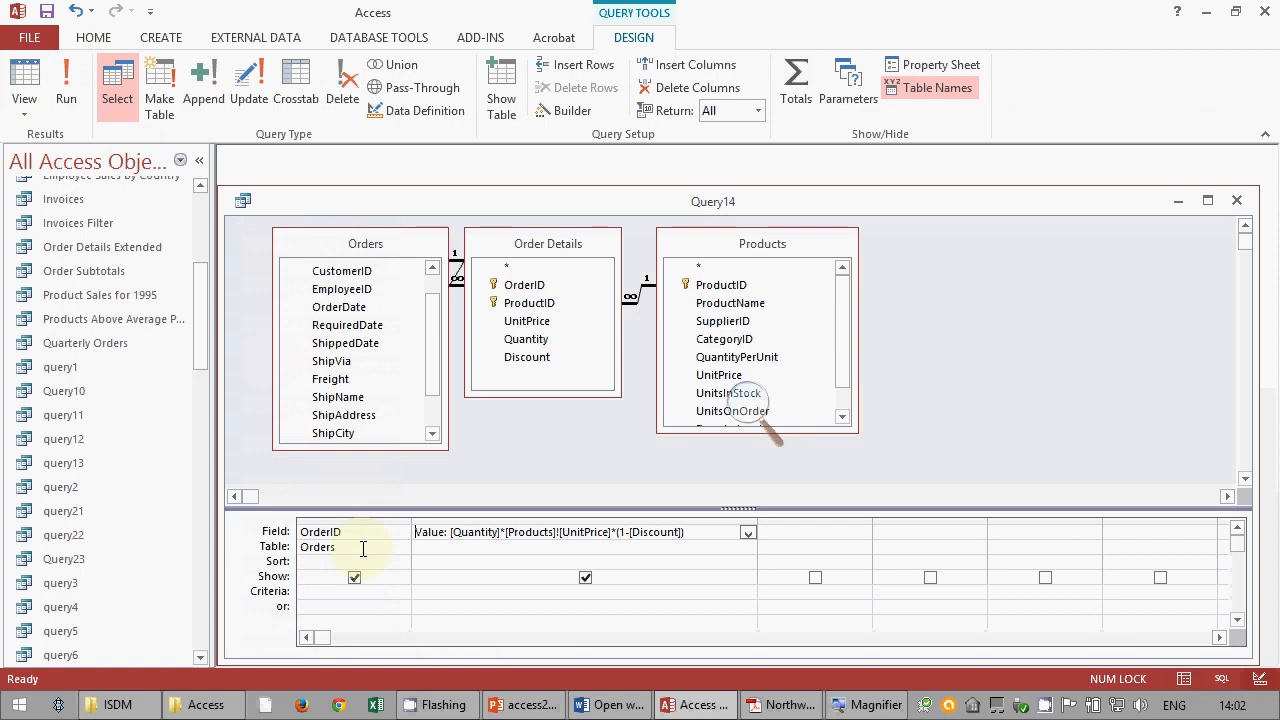
click(403, 561)
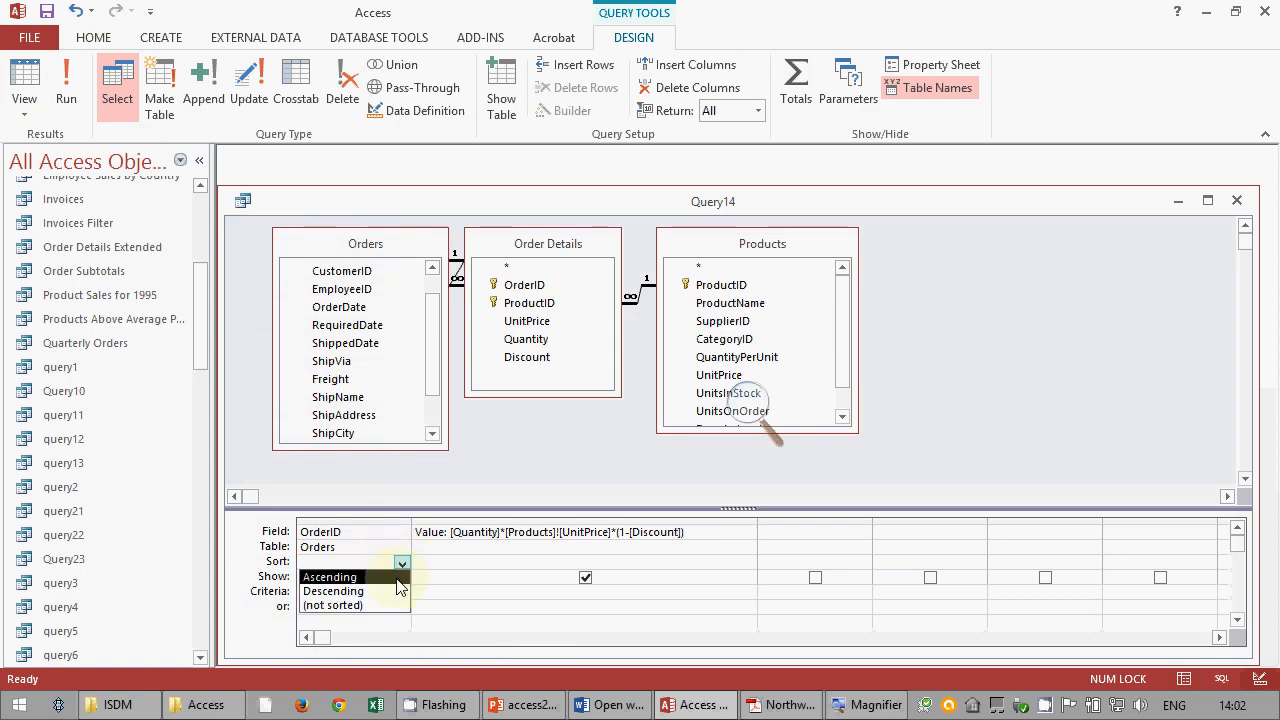
click(398, 578)
click(66, 90)
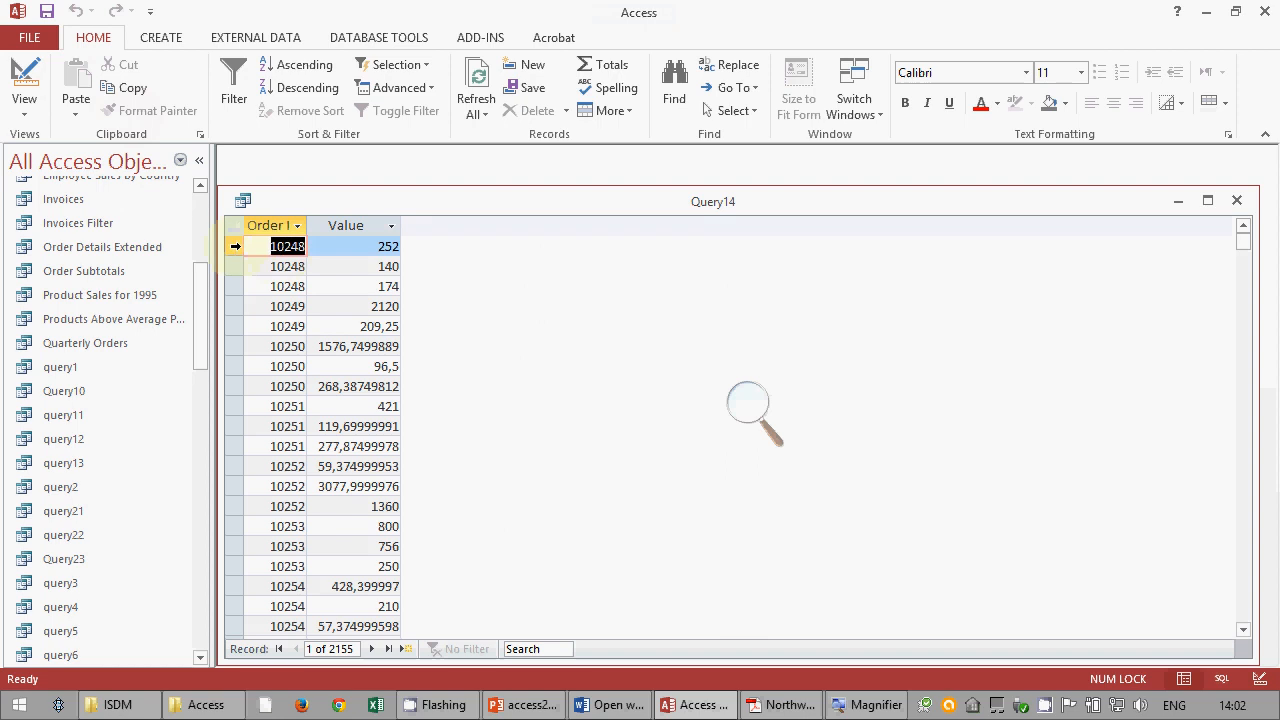
- Examine the calculated values of rows sharing the same order ID in the sorted results, and close the Magnifier
drag(232, 247, 232, 288)
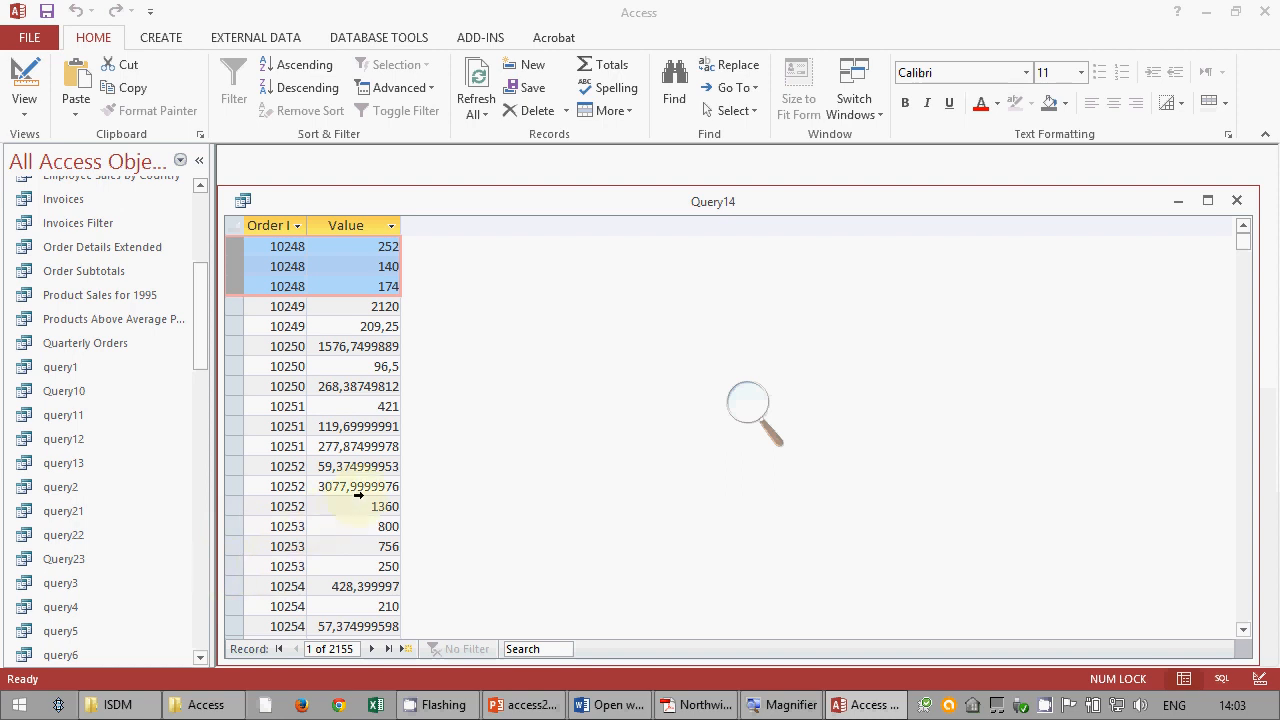
click(800, 705)
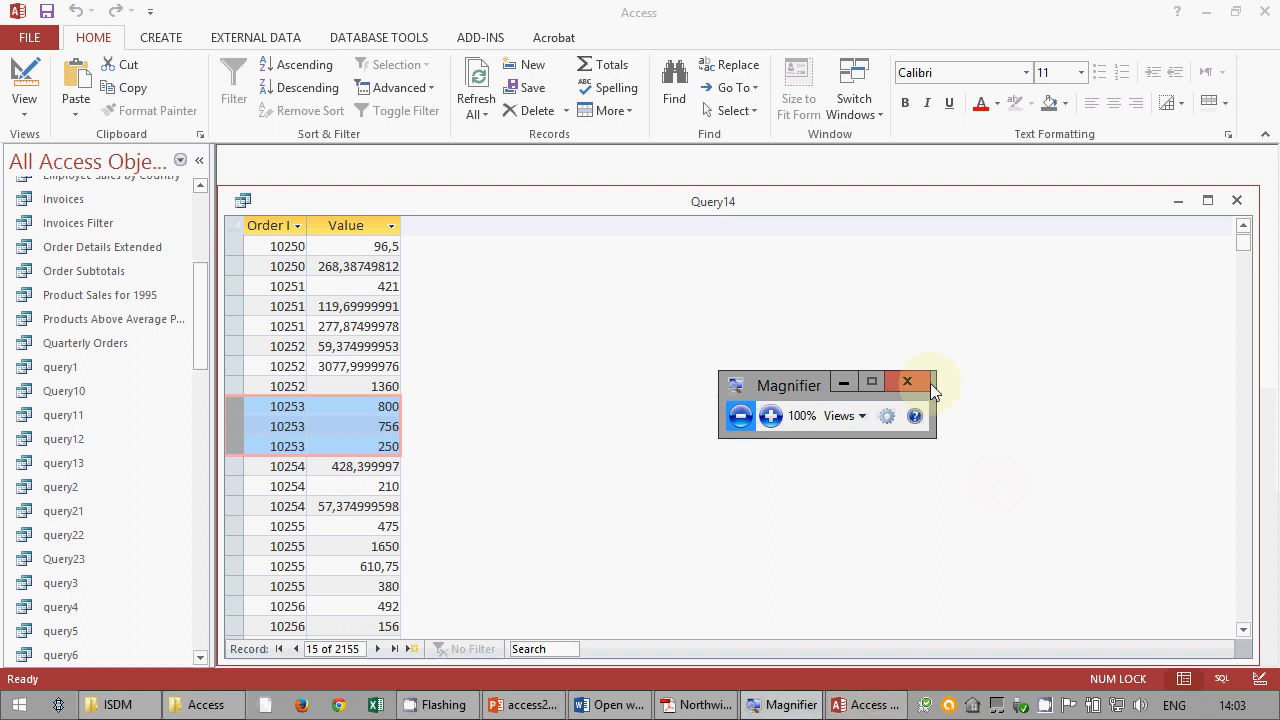
click(390, 486)
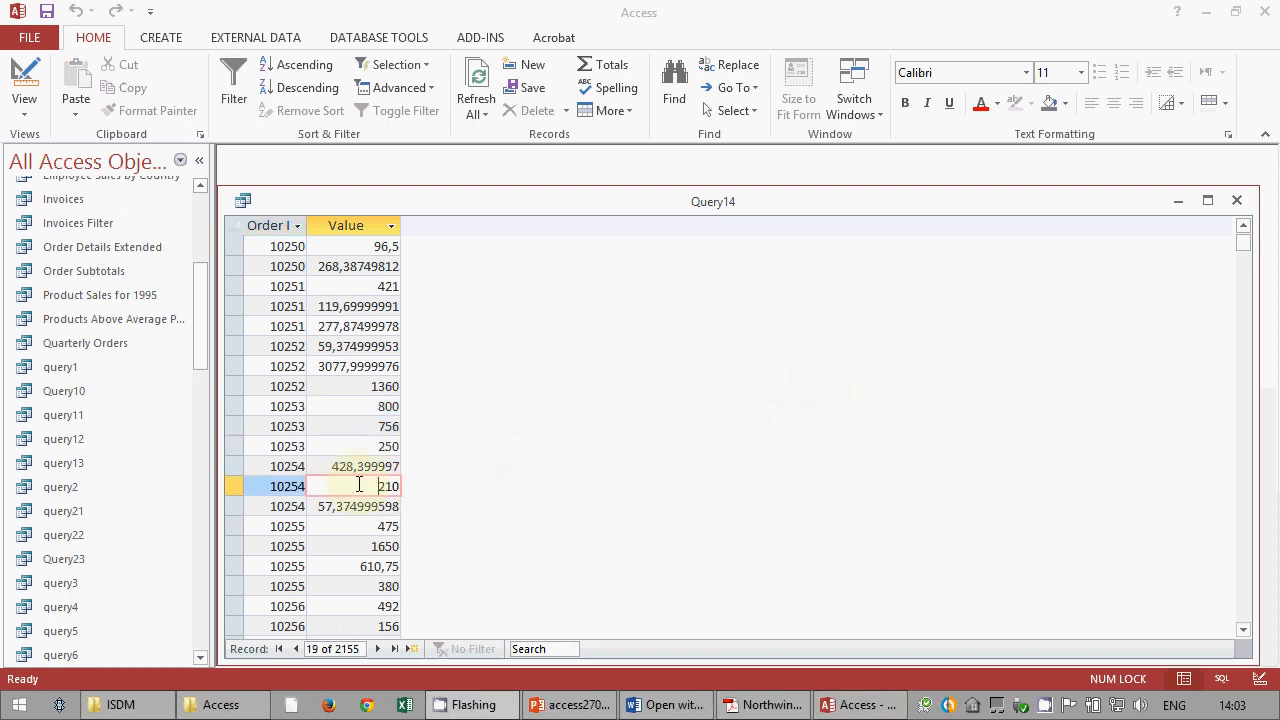
scroll(360, 483, down, 2)
scroll(360, 482, down, 9)
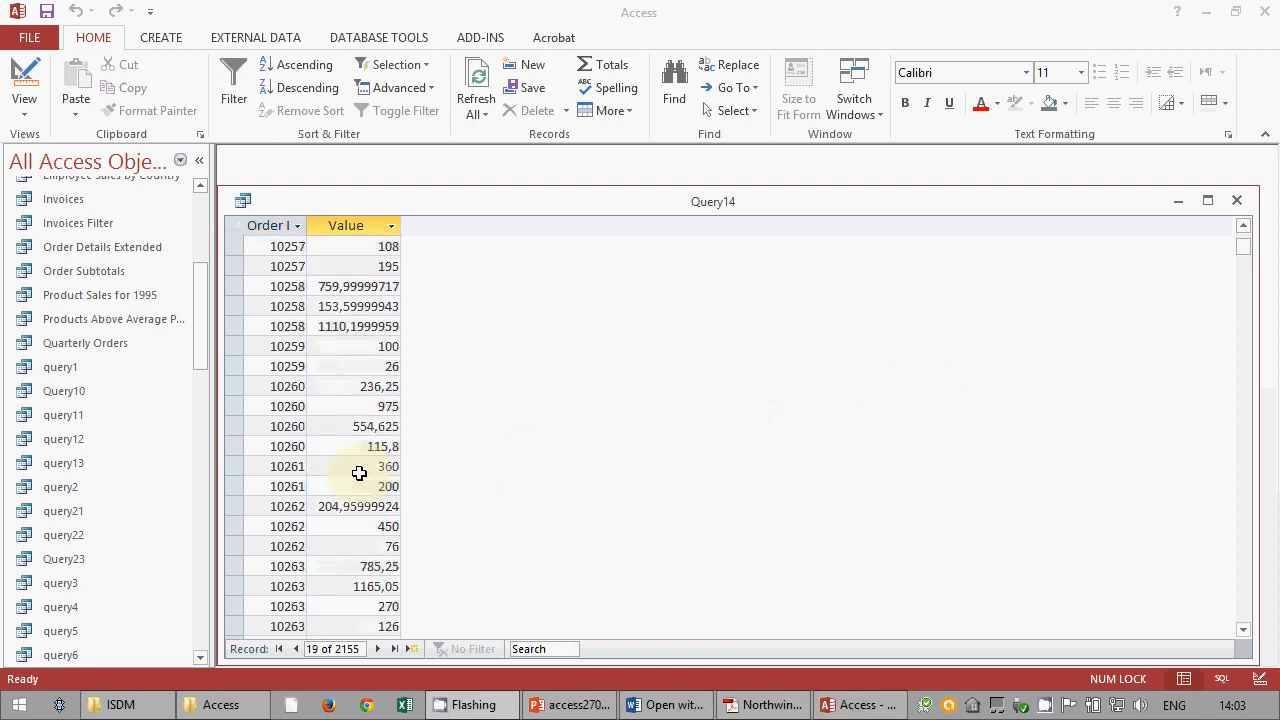
scroll(361, 466, down, 4)
scroll(364, 460, up, 8)
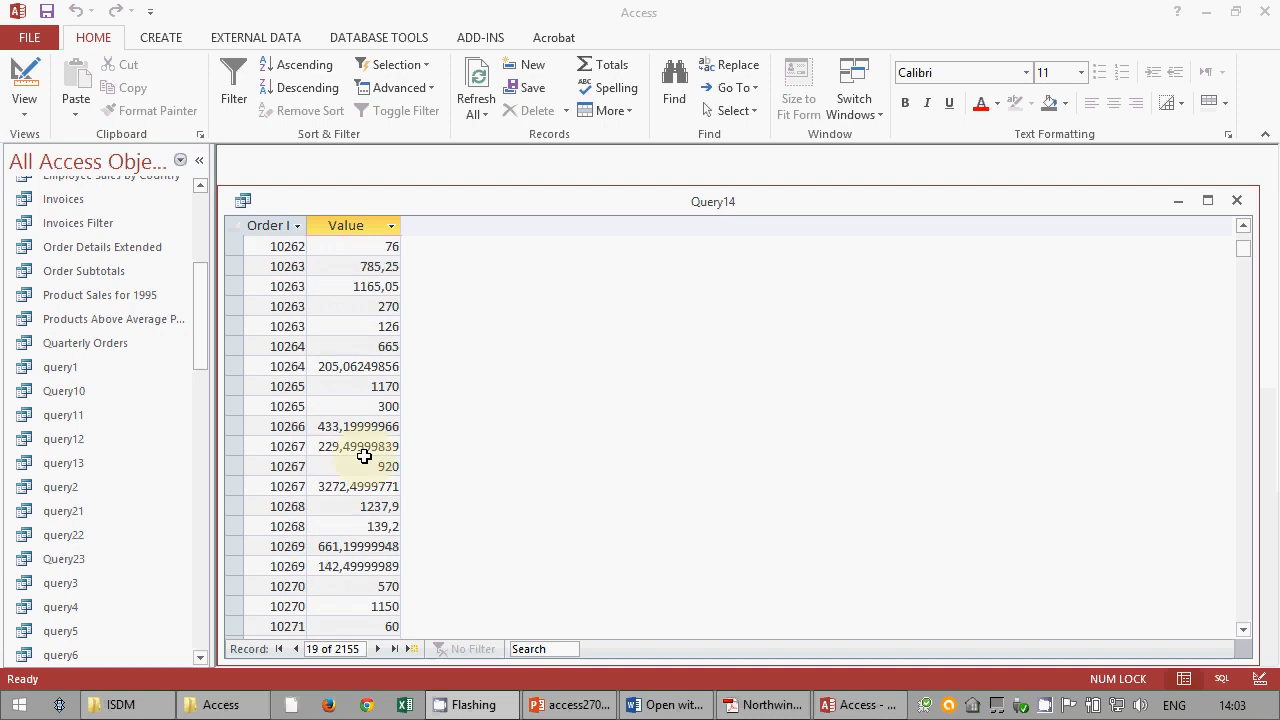
scroll(366, 453, up, 9)
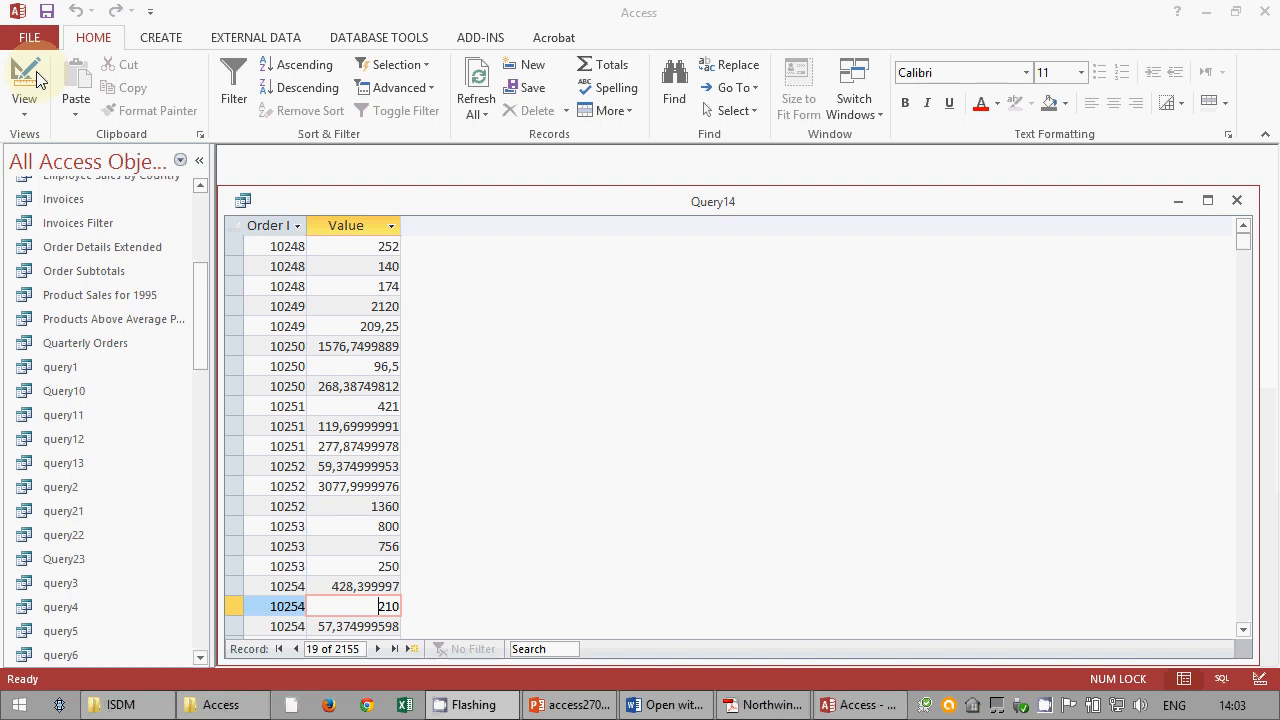
- Close the Northwind relations PDF and return the query to design view
click(740, 704)
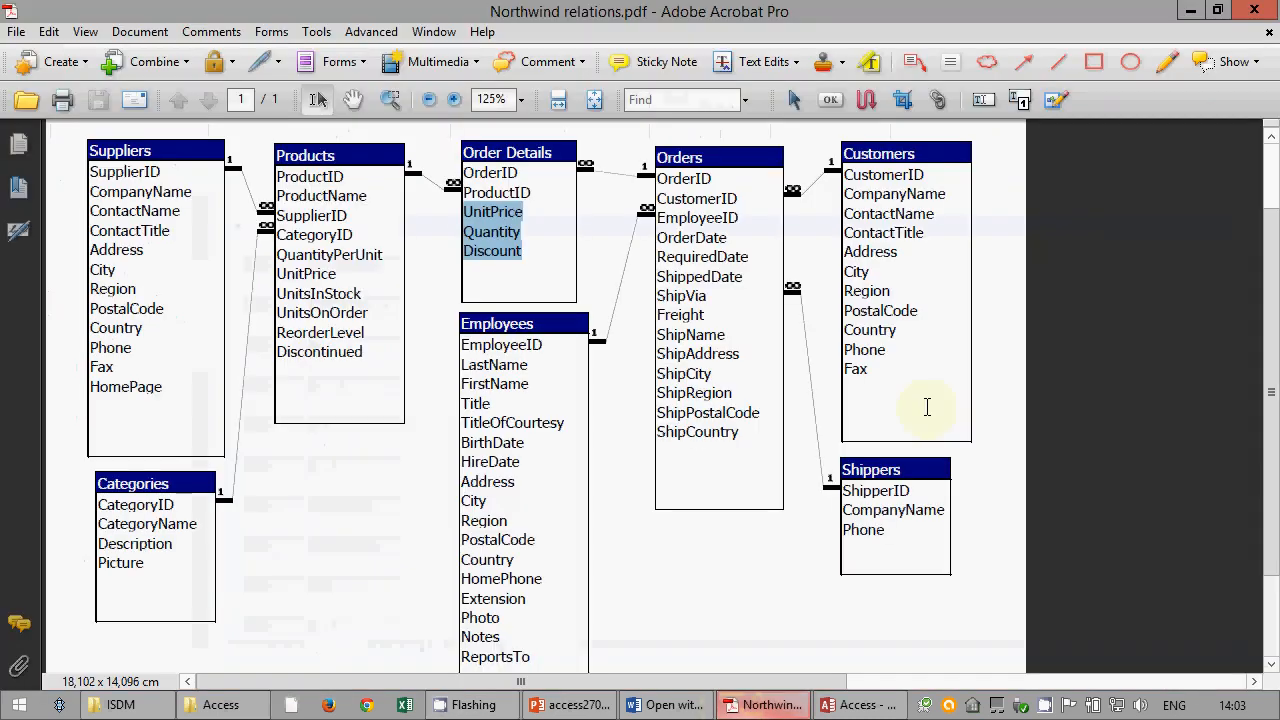
click(1268, 9)
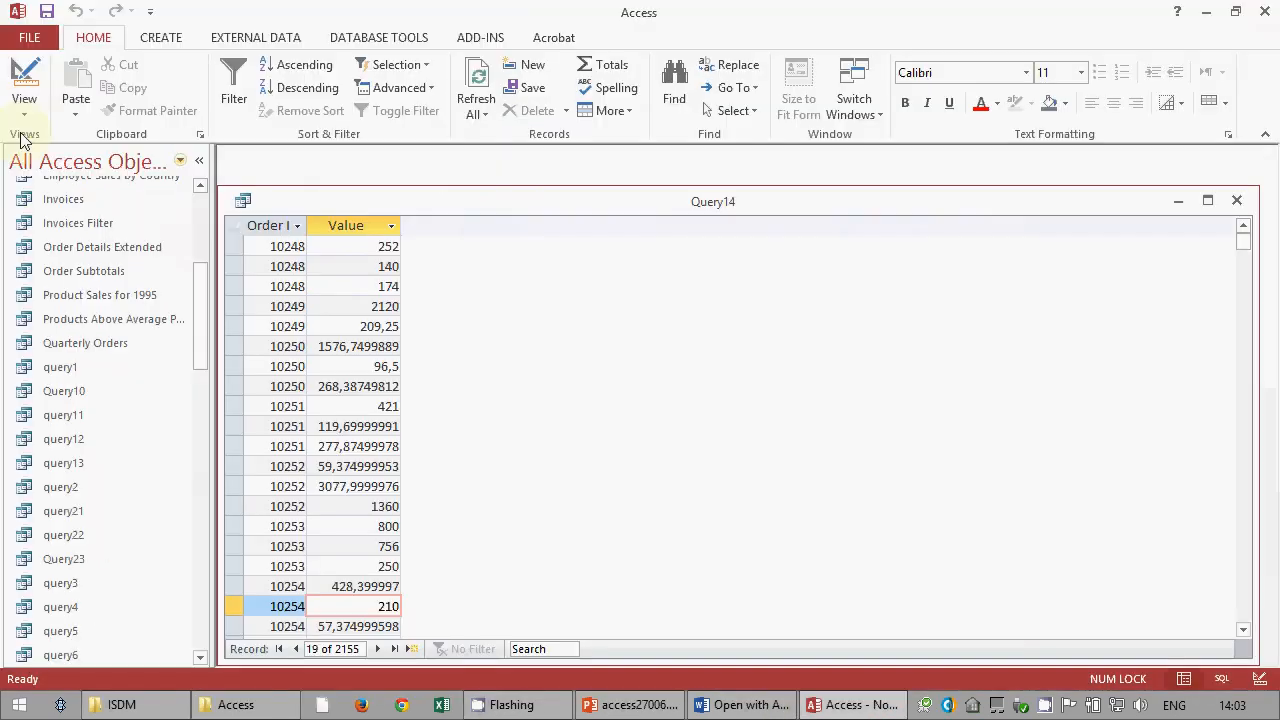
click(22, 82)
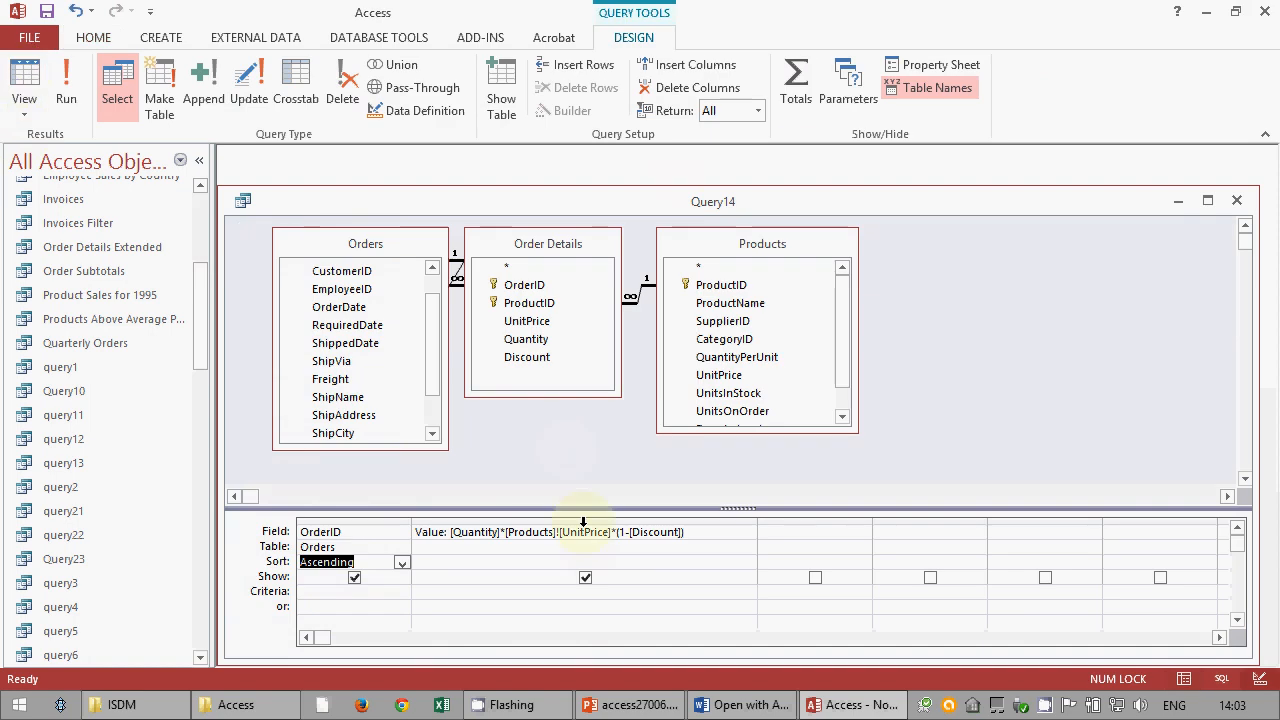
- Turn on totals for the query, keep OrderID grouped, summarize the Value field with Sum, and run it
click(803, 88)
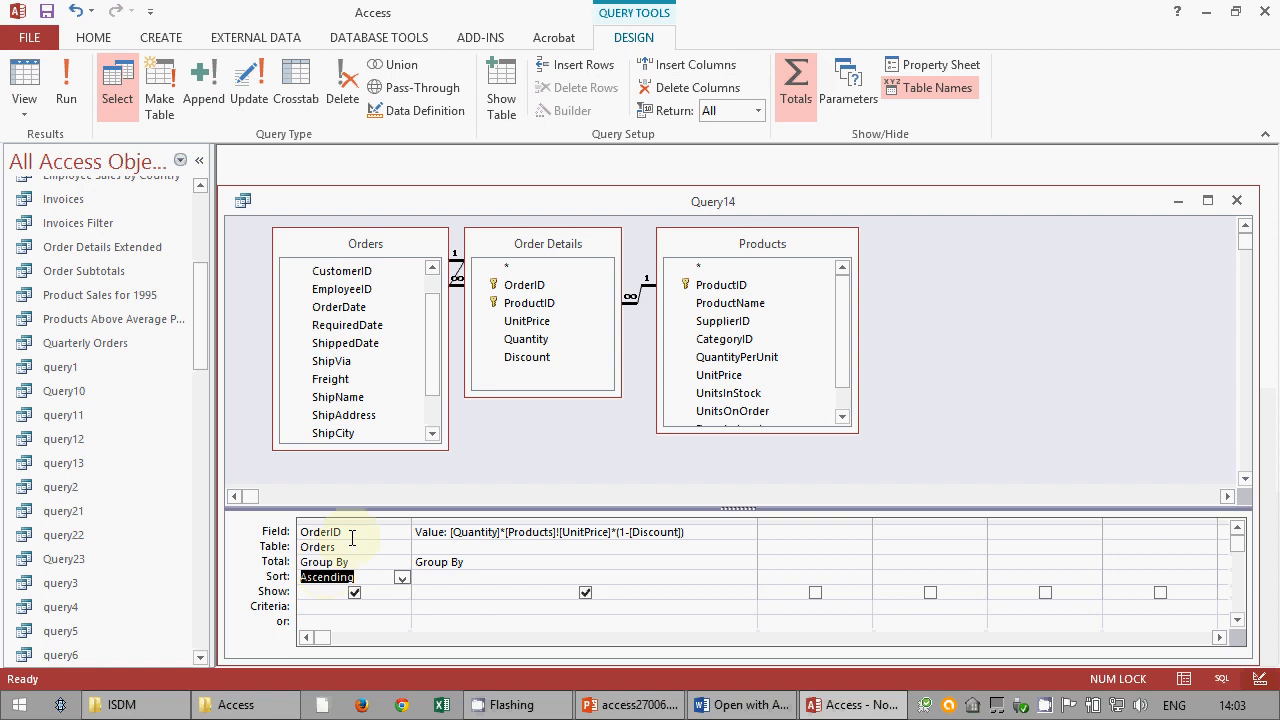
click(744, 549)
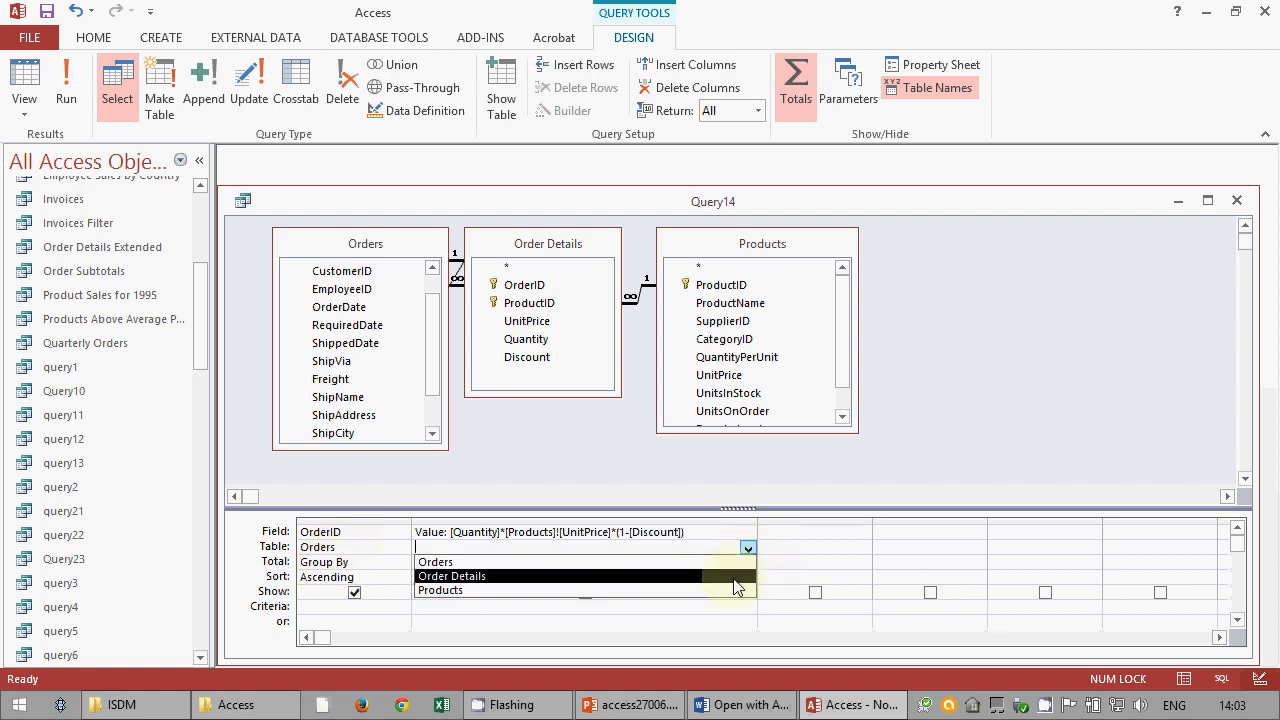
click(751, 566)
click(747, 563)
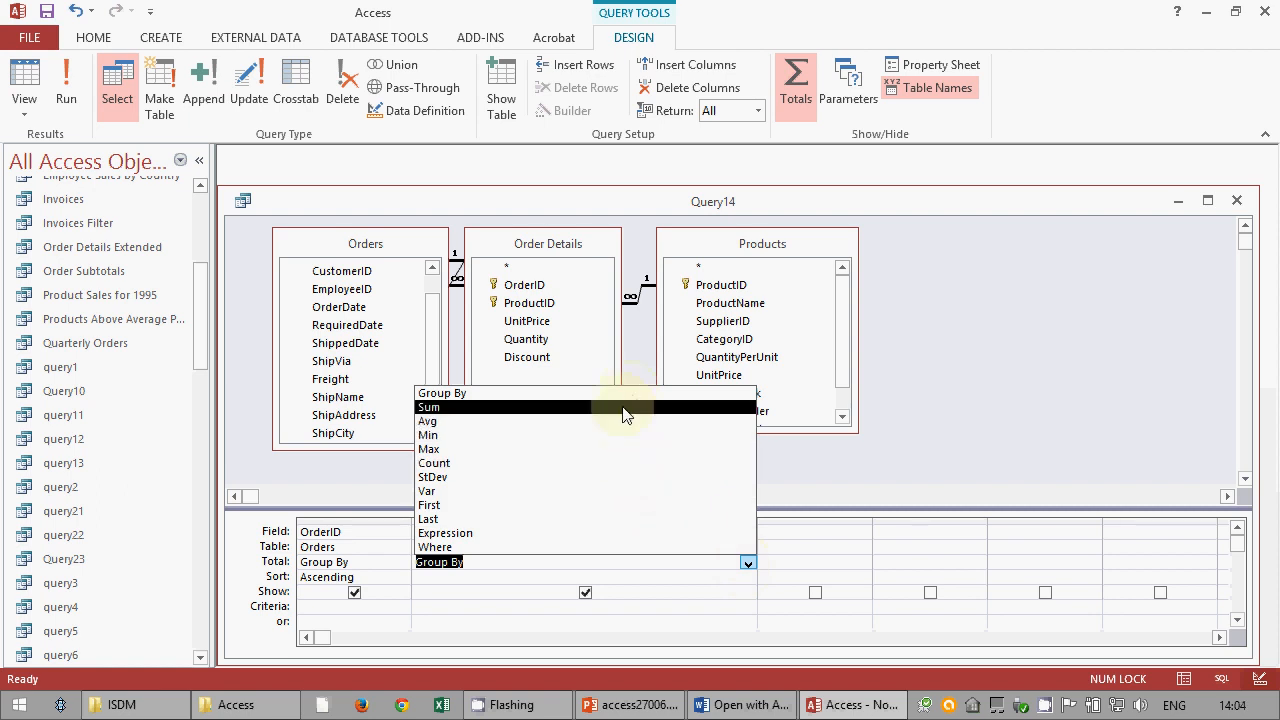
click(622, 407)
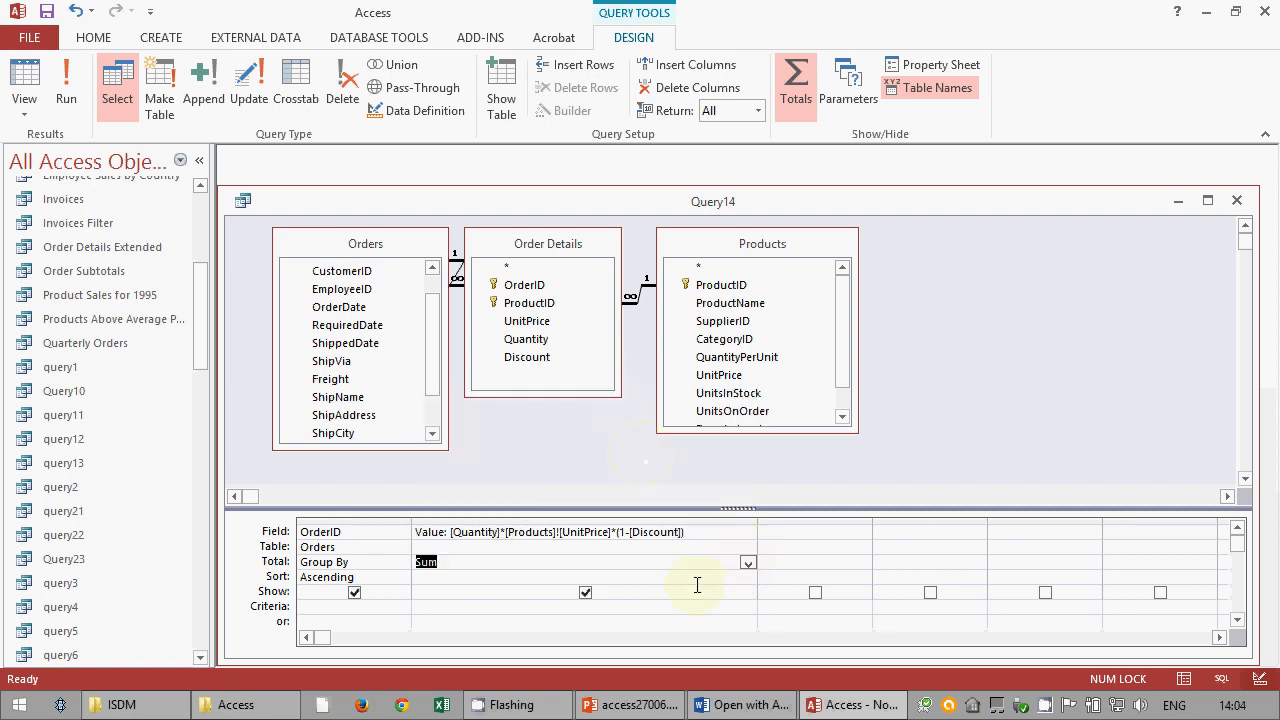
click(59, 102)
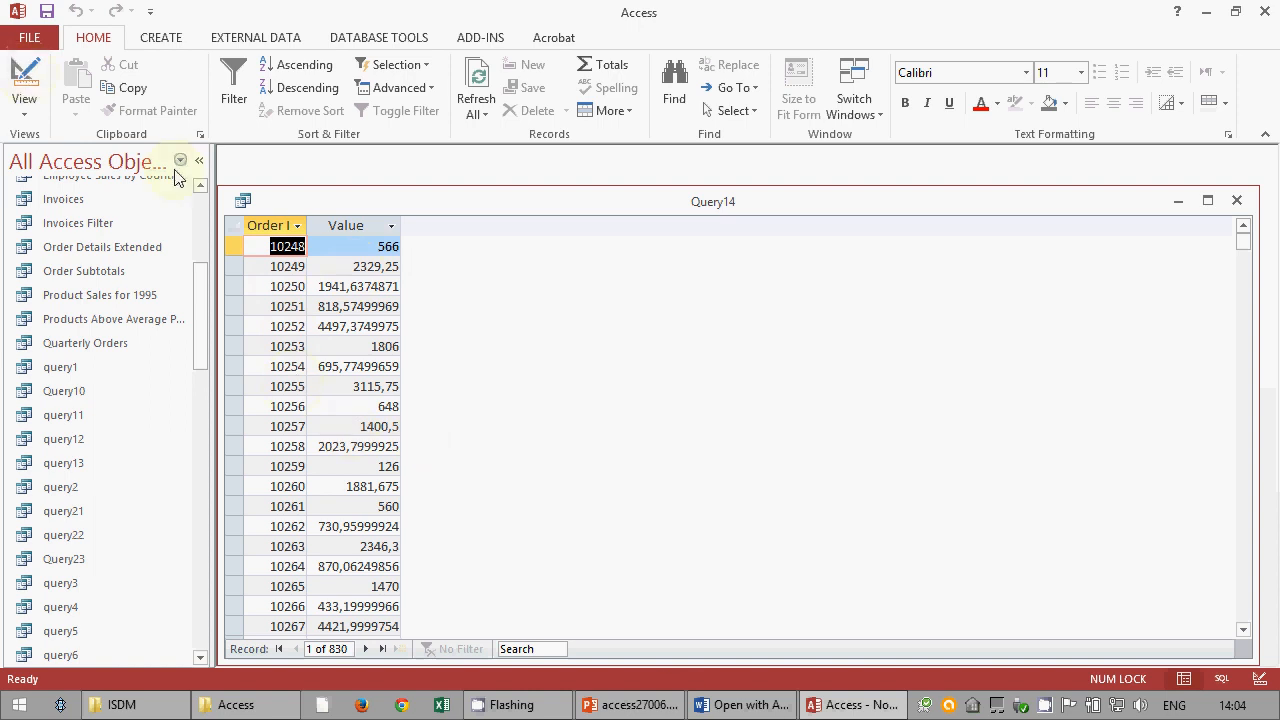
- Switch to the Word exercise document and read the worked example for an order's total and the query name to use
click(736, 716)
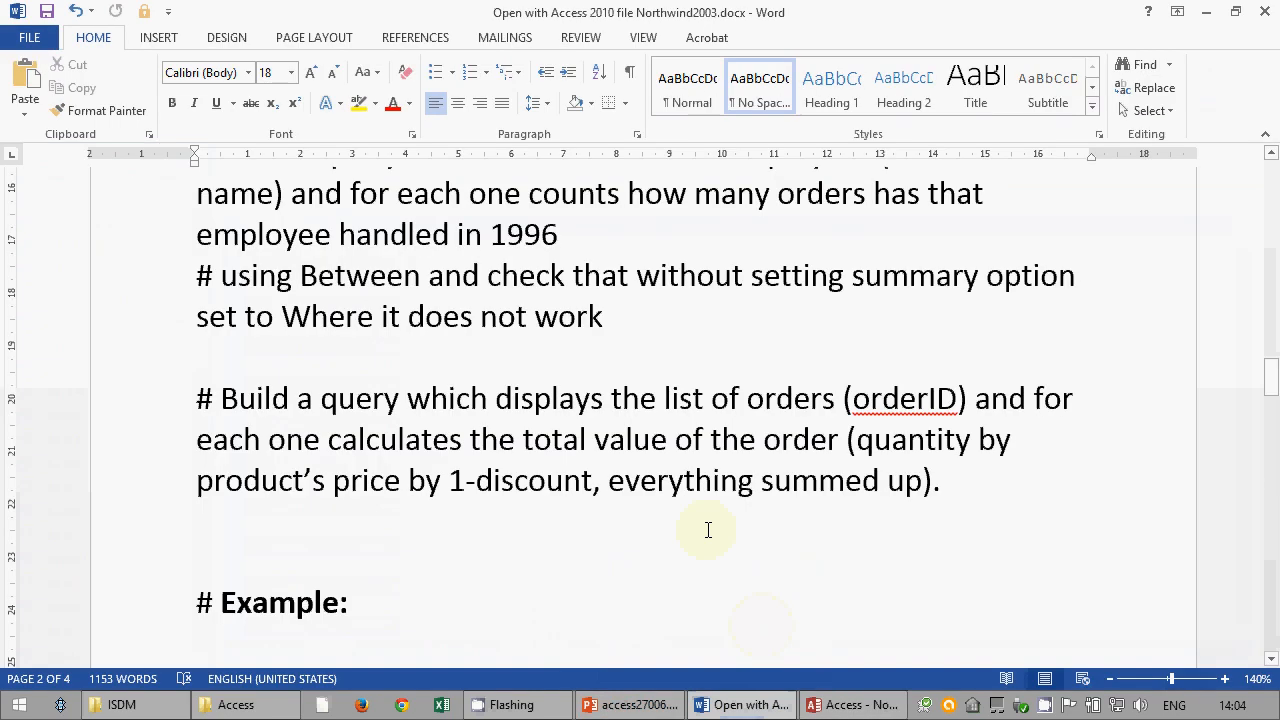
scroll(700, 525, down, 6)
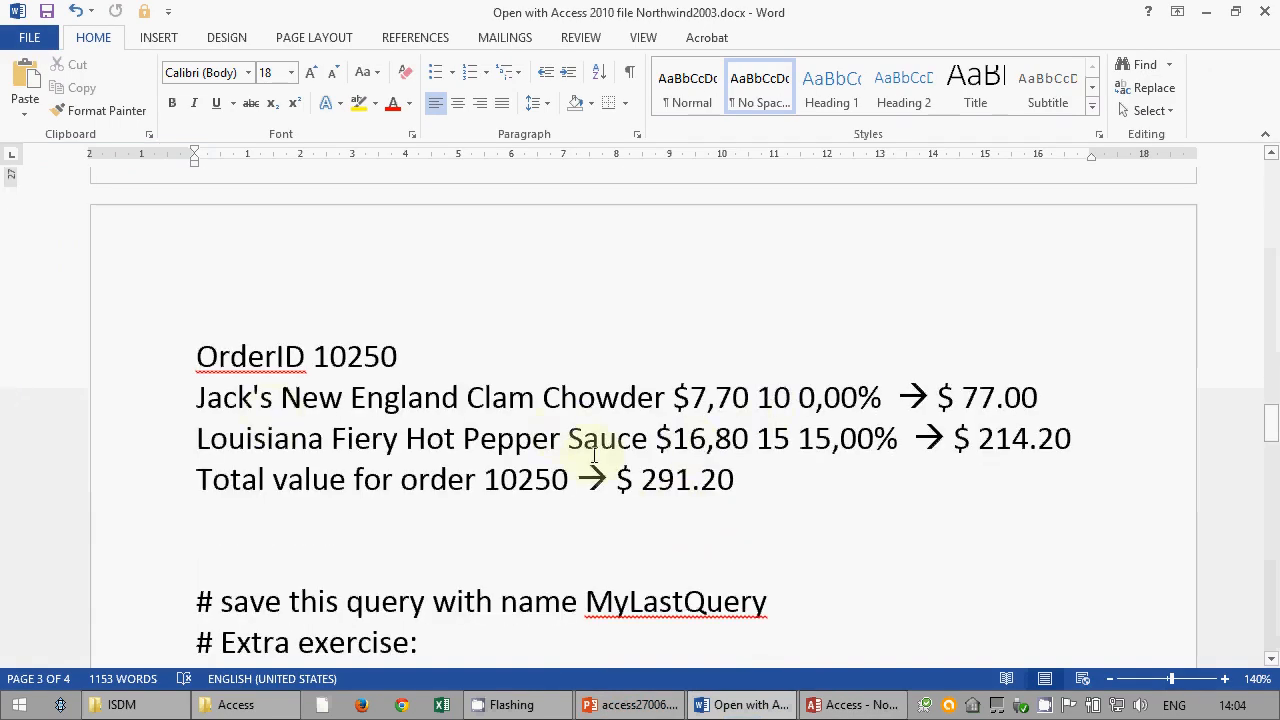
- Insert two blank lines after the instruction to save the query as MyLastQuery, above the extra exercise
scroll(575, 490, down, 3)
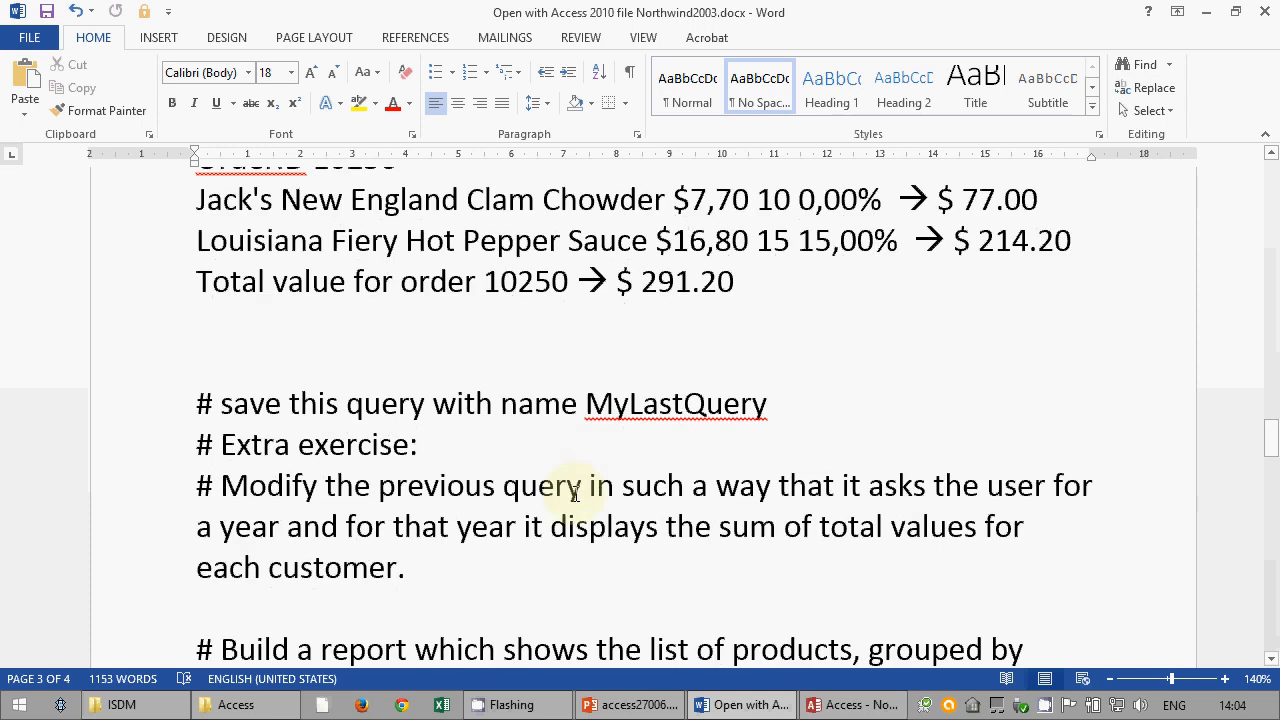
scroll(575, 493, up, 1)
click(805, 466)
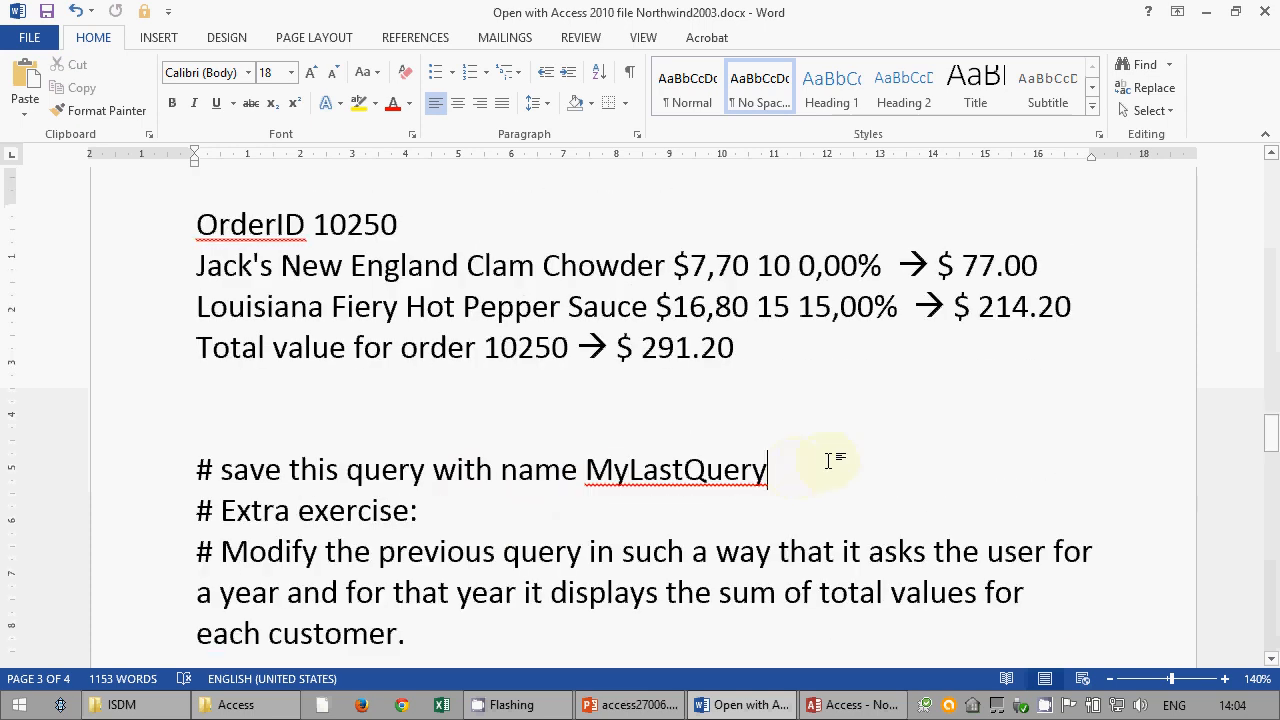
key(Return)
key(Return)
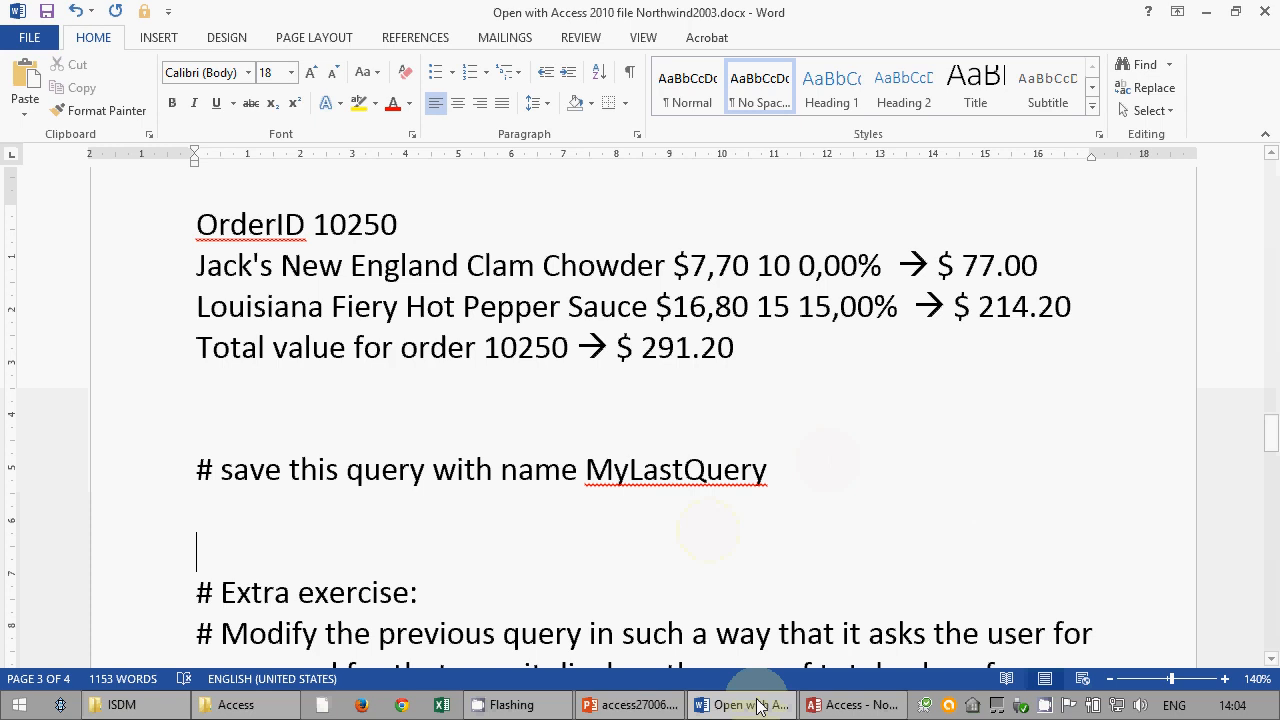
- Switch to Access, save the order totals query as MyLastQuery, and close it
click(758, 706)
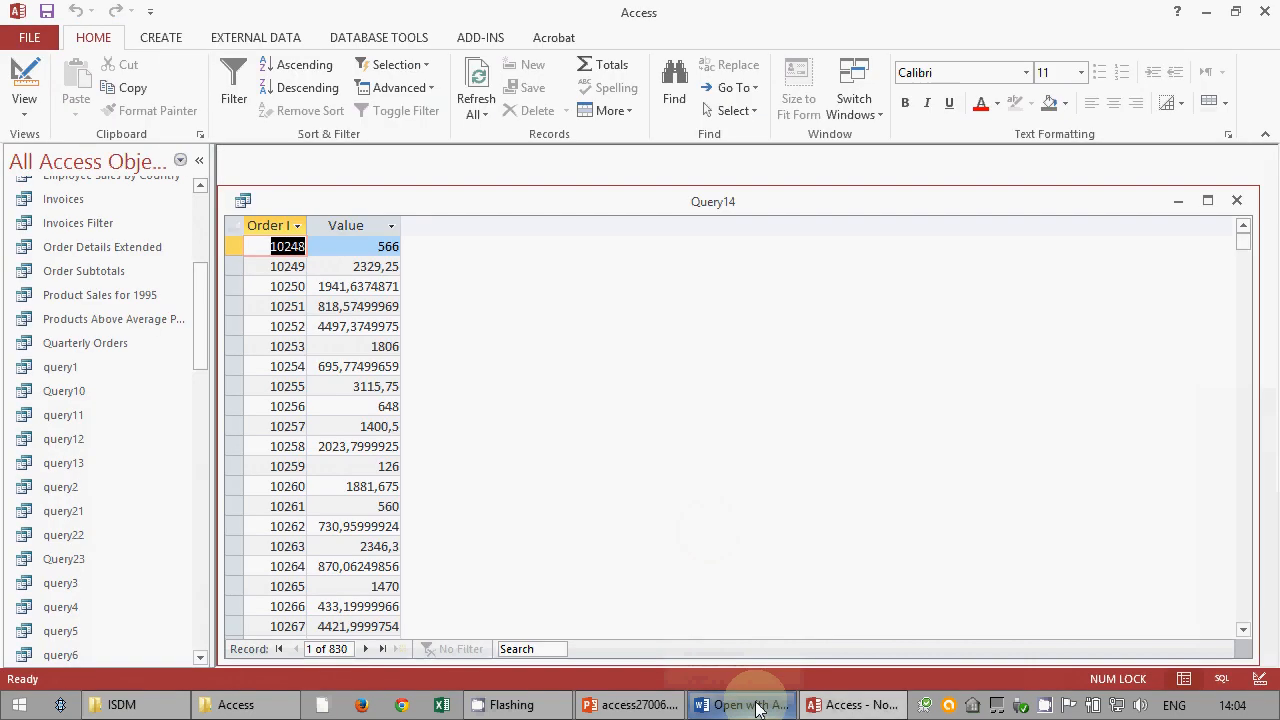
click(46, 22)
text(M)
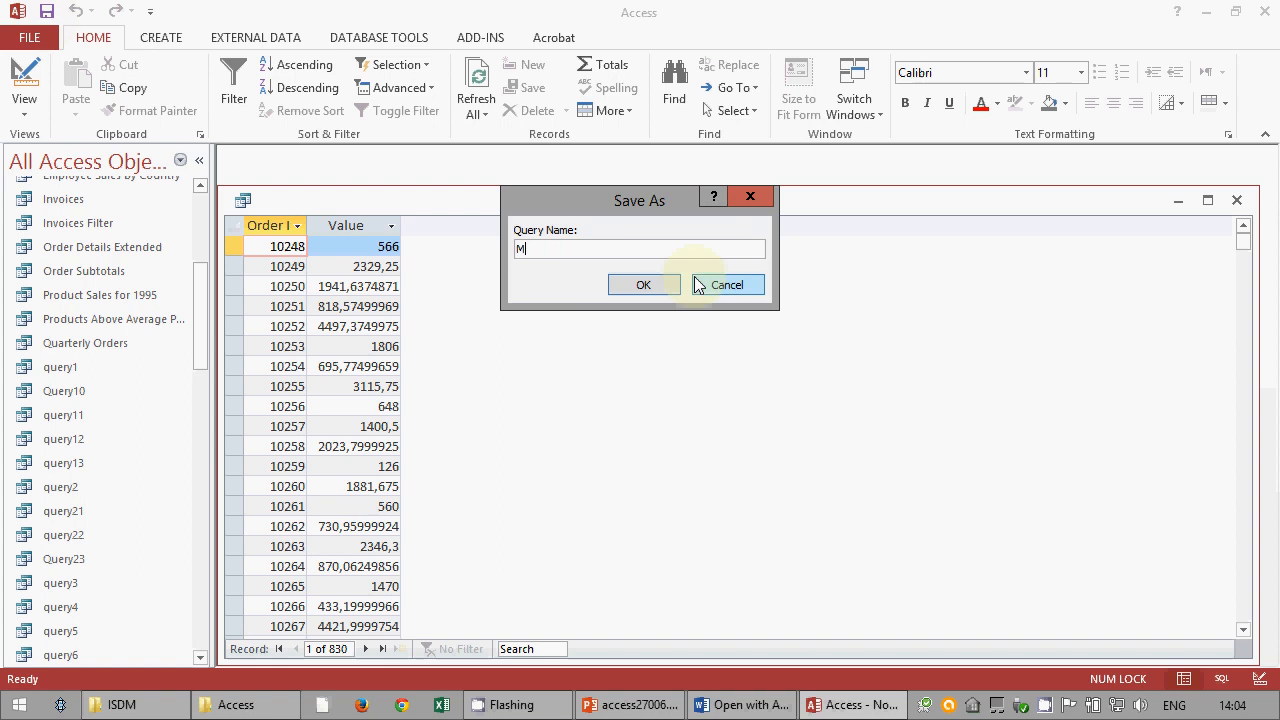
text(yLastQuery)
key(Return)
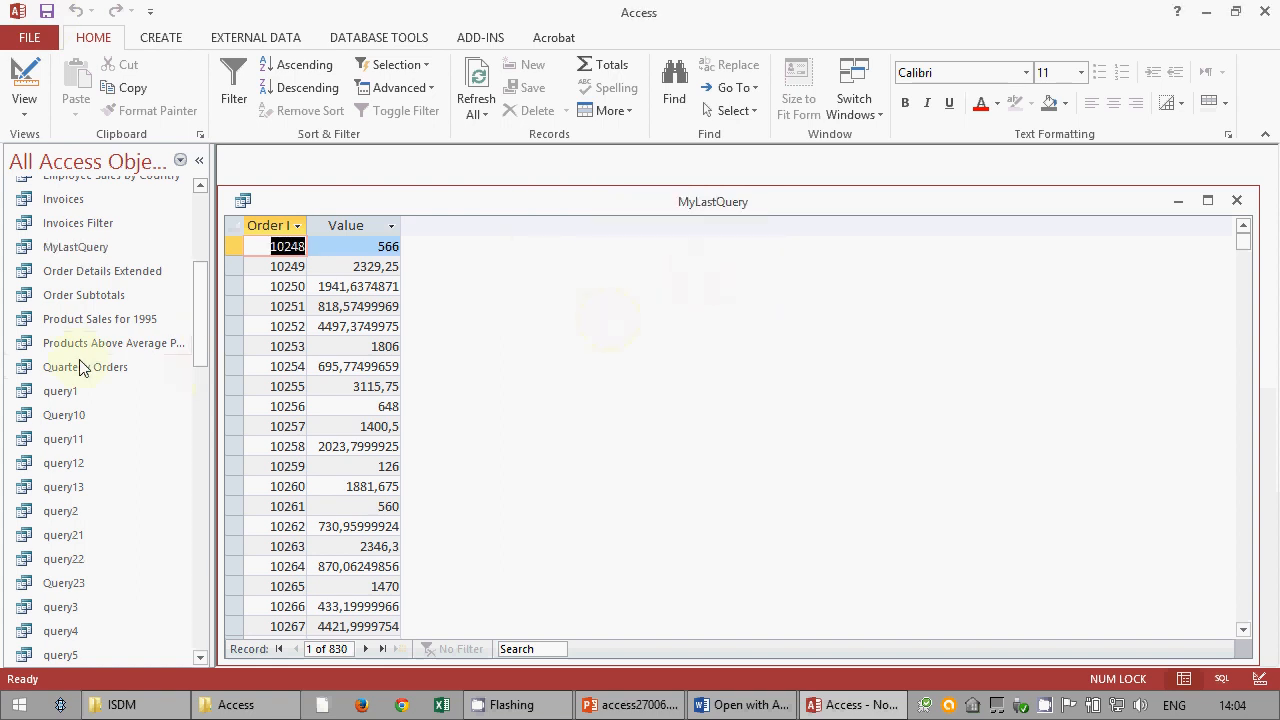
right_click(64, 391)
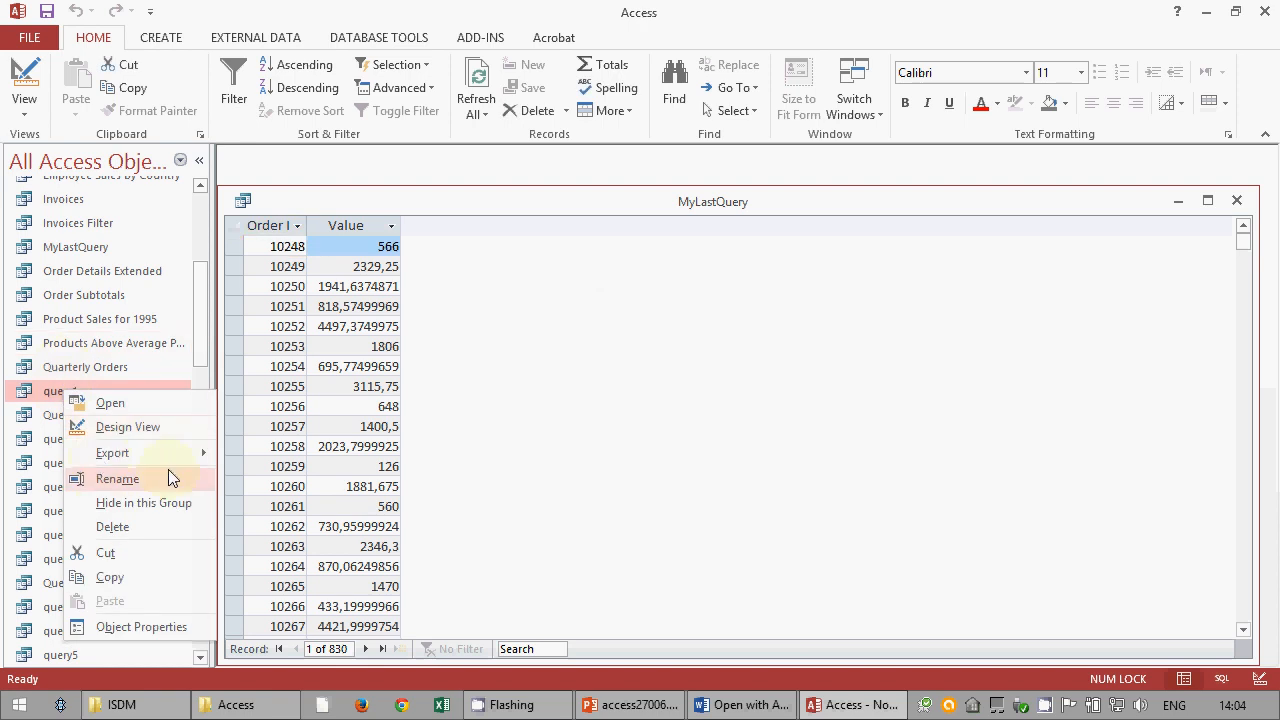
click(651, 371)
click(1236, 200)
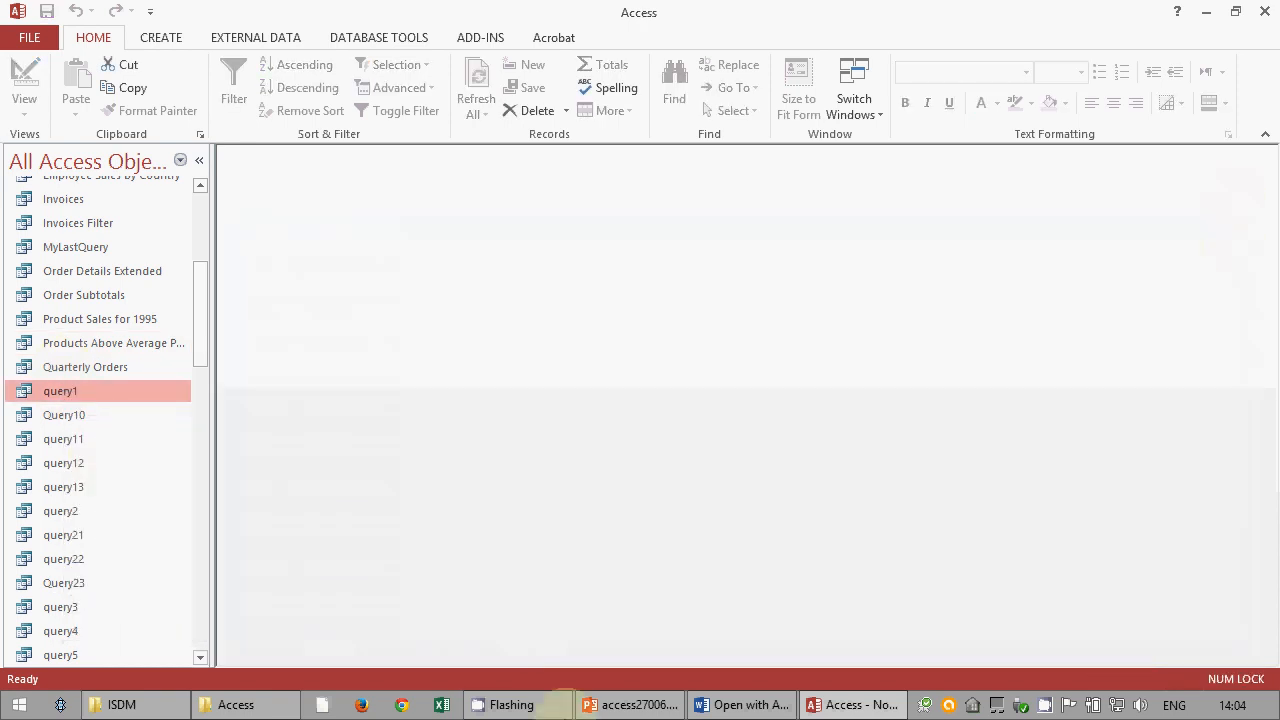
- Switch to the Word document, read the extra exercise about asking for a year, and add a blank line after it
click(745, 704)
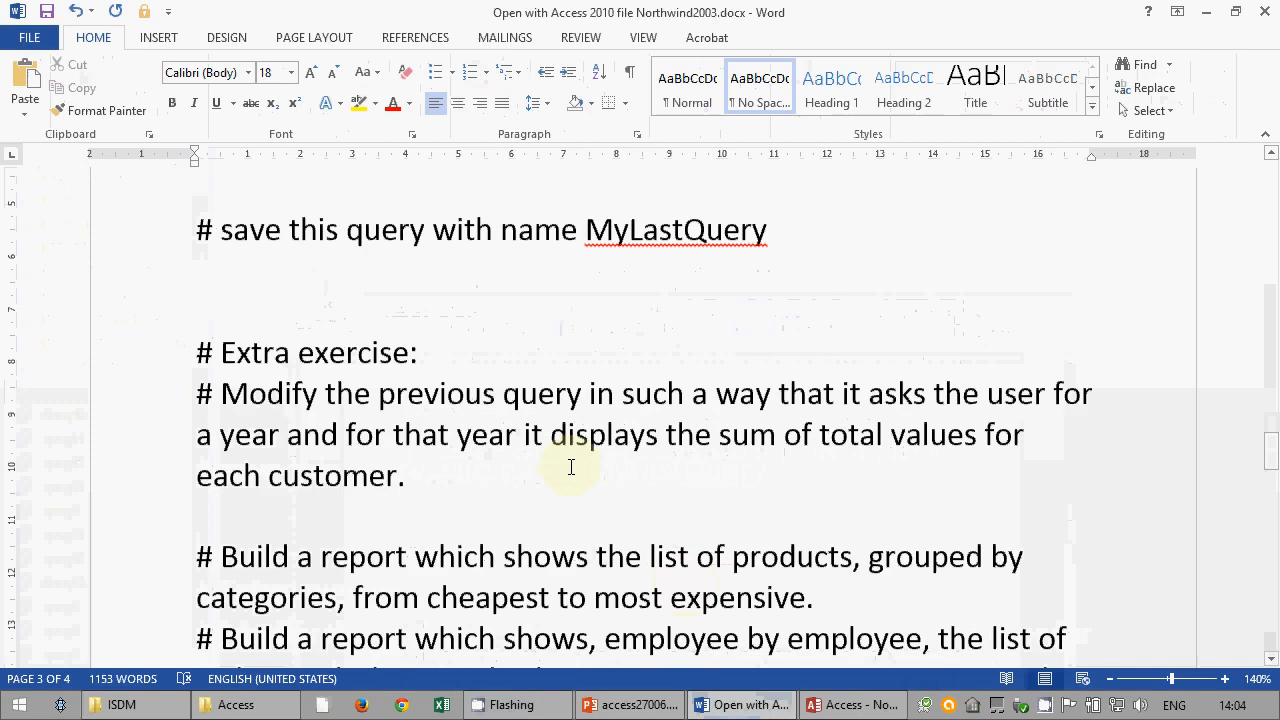
scroll(562, 460, down, 1)
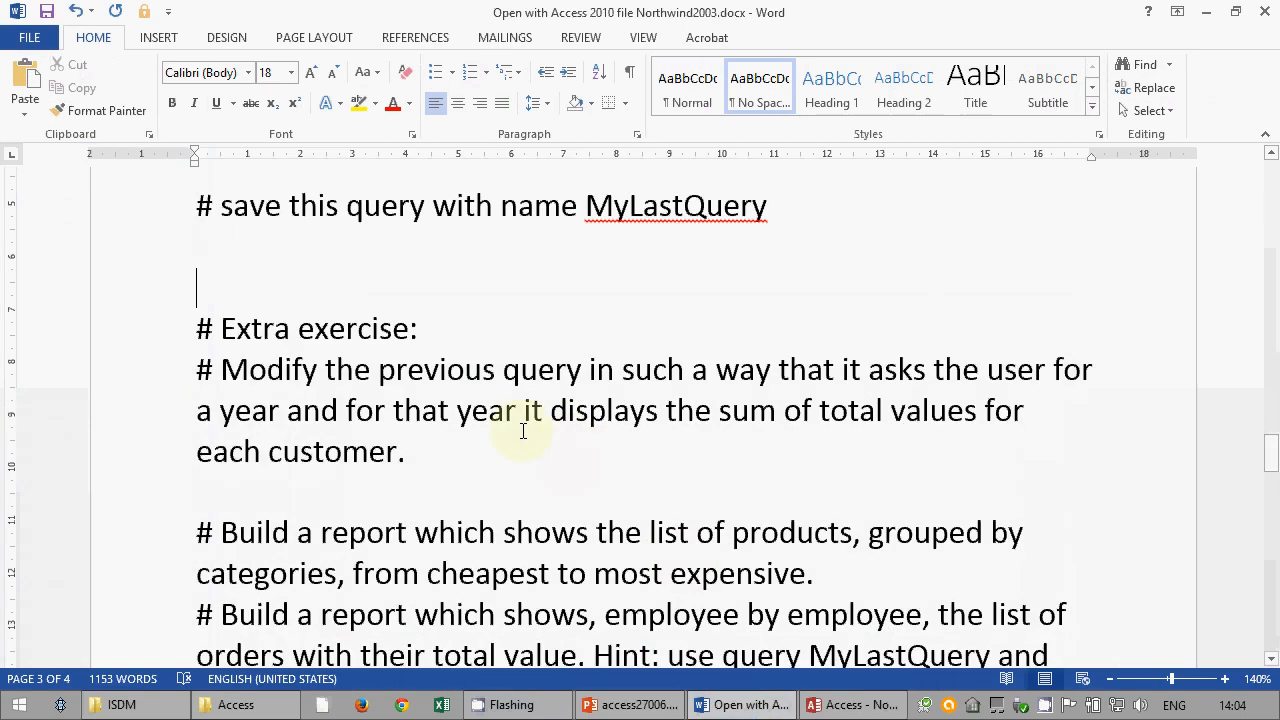
click(456, 457)
key(Return)
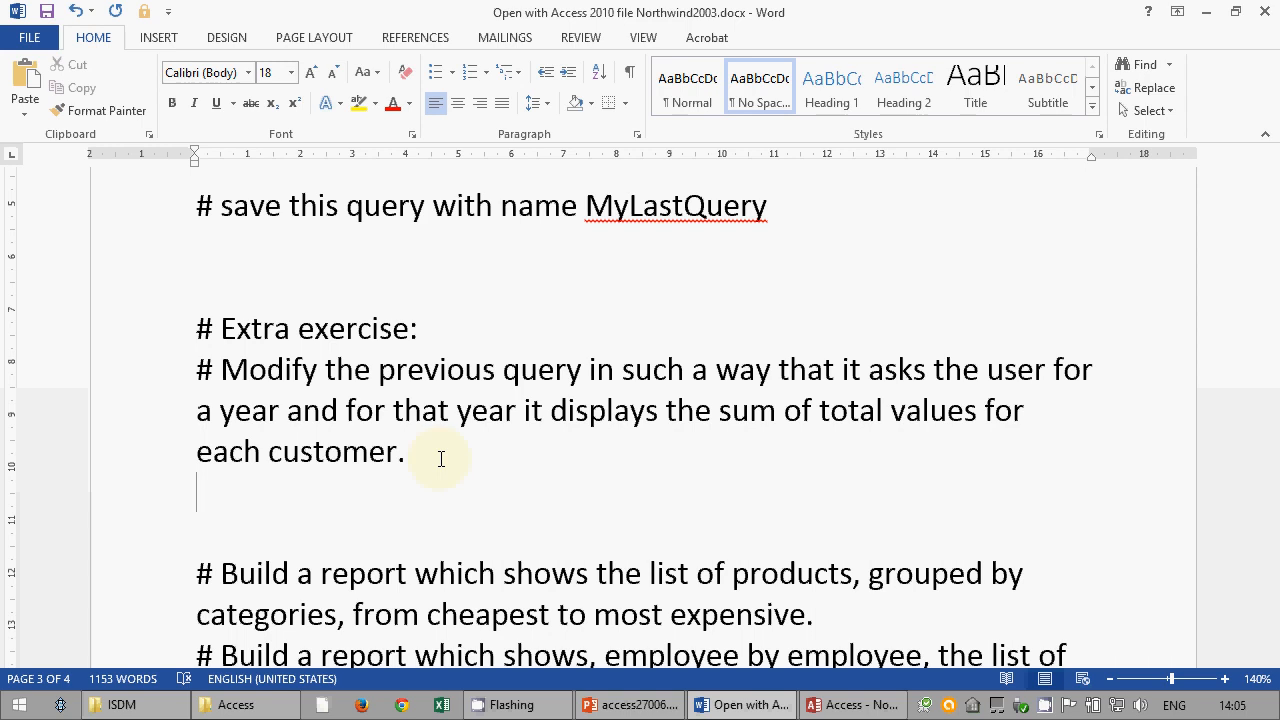
- Switch back to Access and open MyLastQuery in design view
click(855, 704)
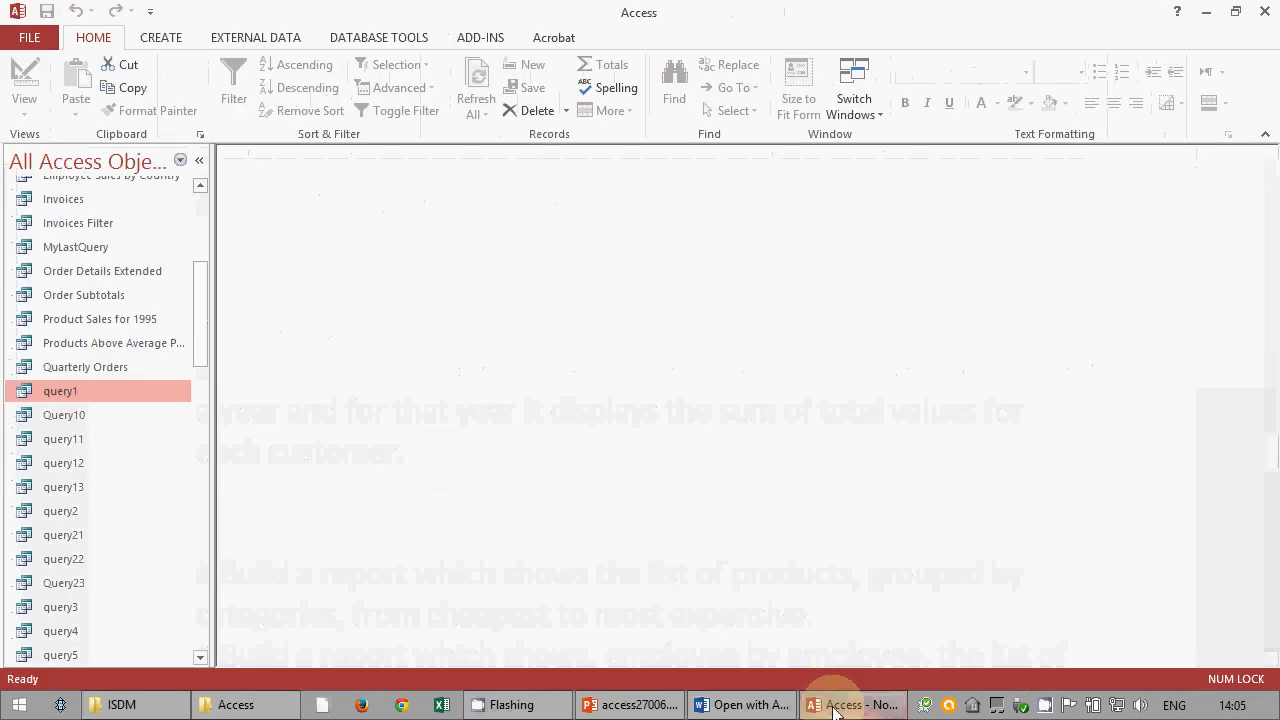
mouse_move(207, 349)
mouse_down()
mouse_move(205, 450)
mouse_move(229, 380)
mouse_move(226, 334)
mouse_up()
click(79, 307)
double_click(79, 306)
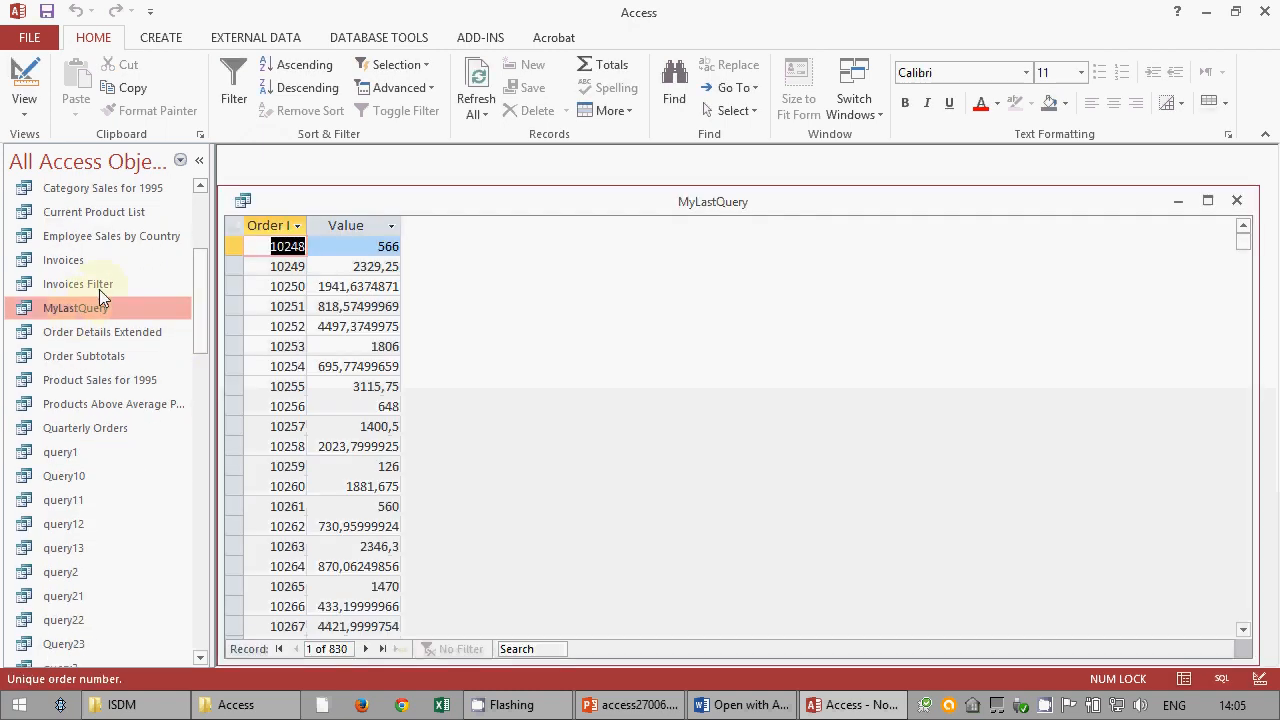
click(28, 86)
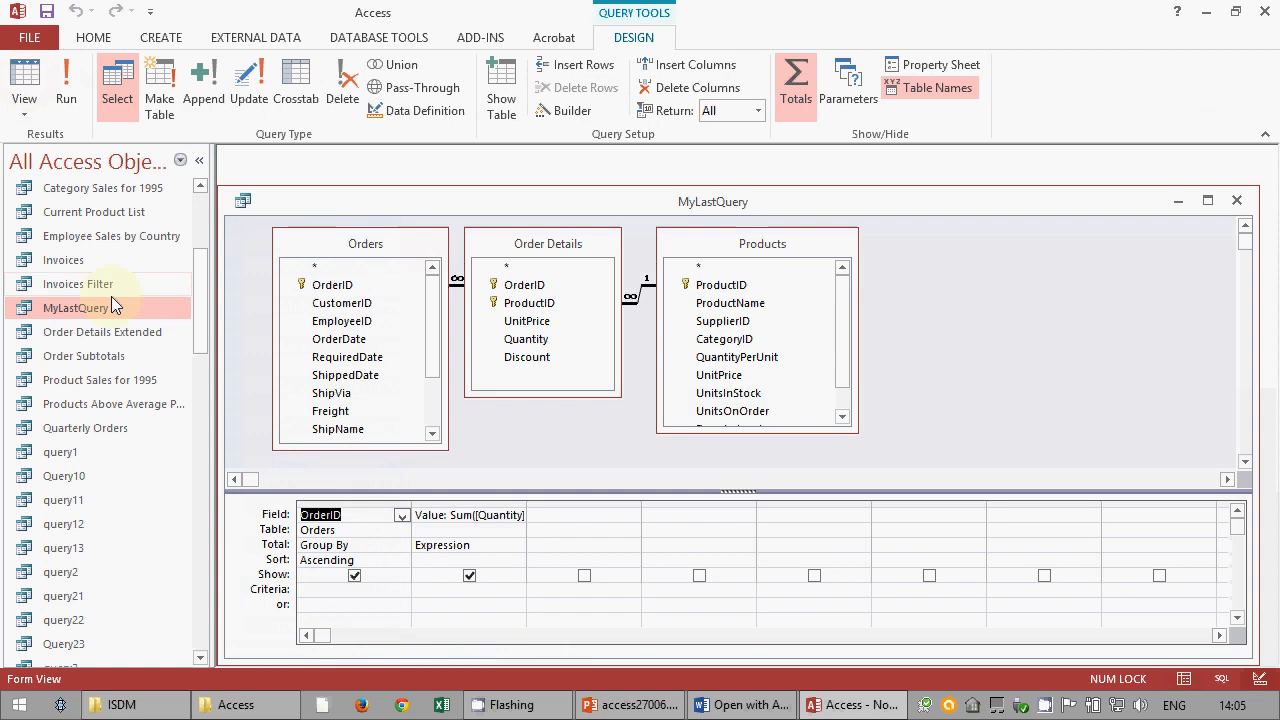
- Widen the first empty column of the query grid and add the calculated field OrderYear: Year([OrderDate]), magnifying the screen
drag(531, 493, 537, 467)
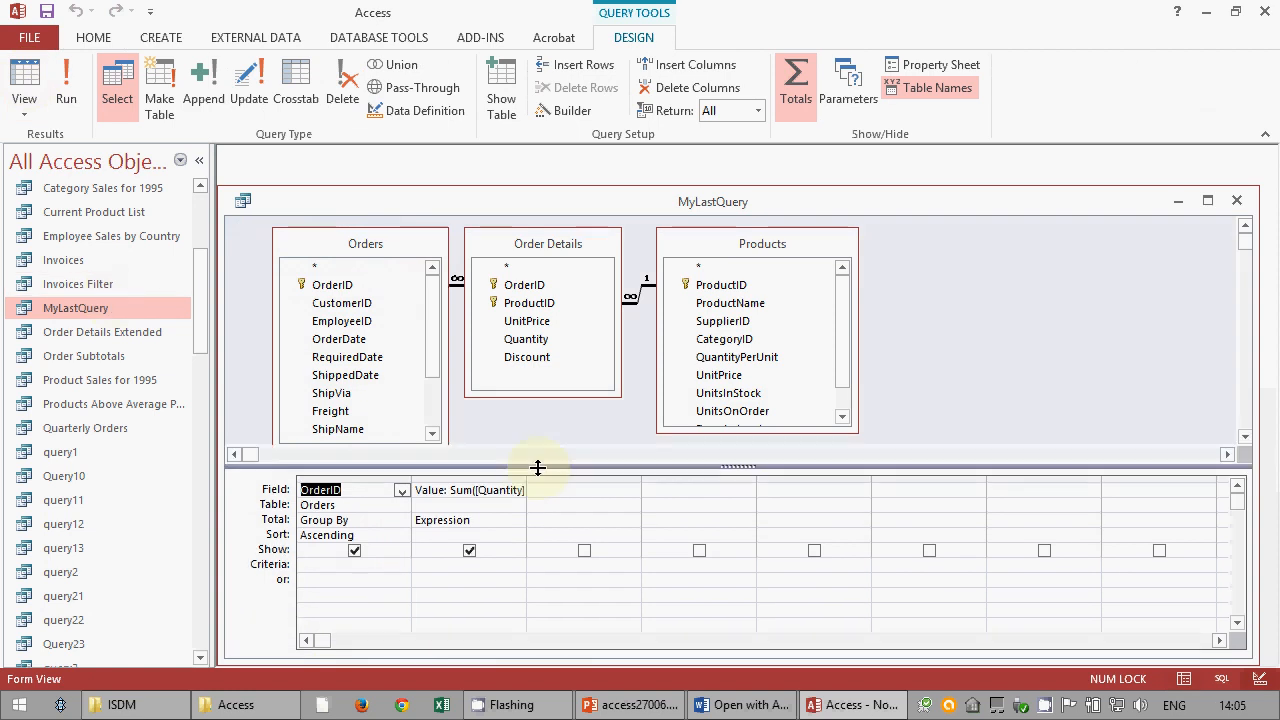
drag(642, 481, 751, 481)
click(633, 490)
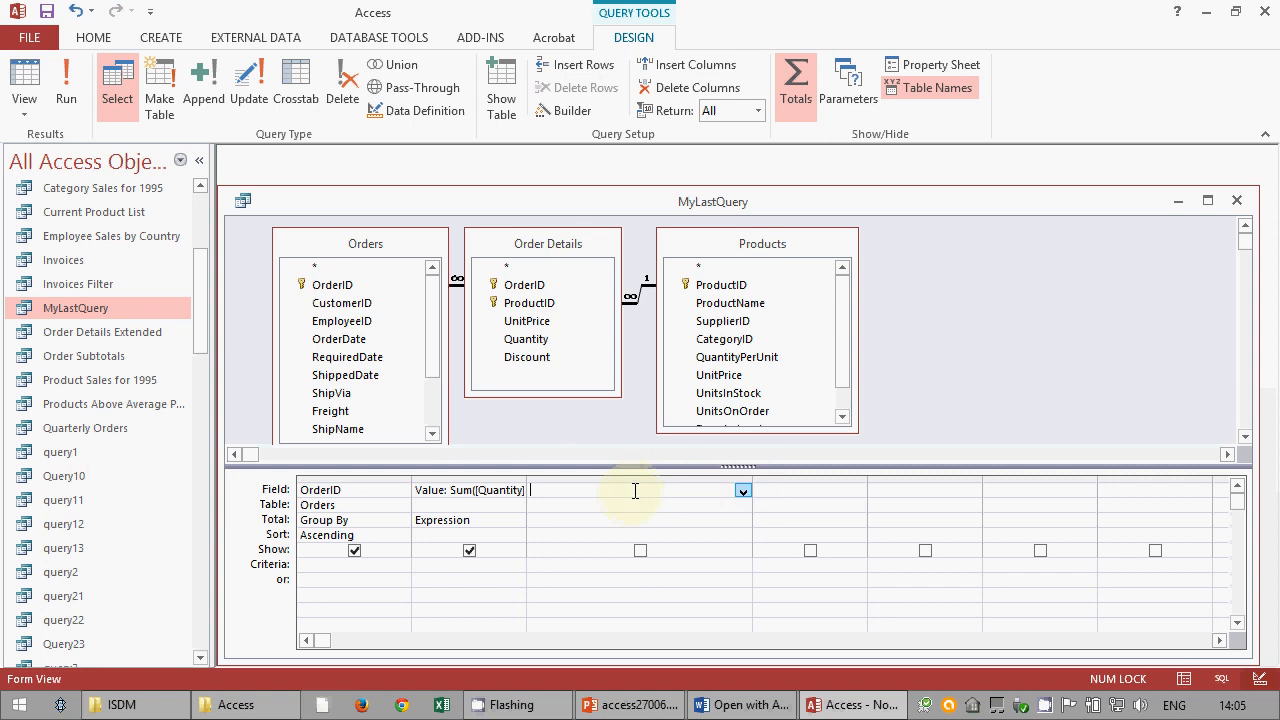
text(OrderYear:)
key(super)
key(super+plus)
key(super+plus)
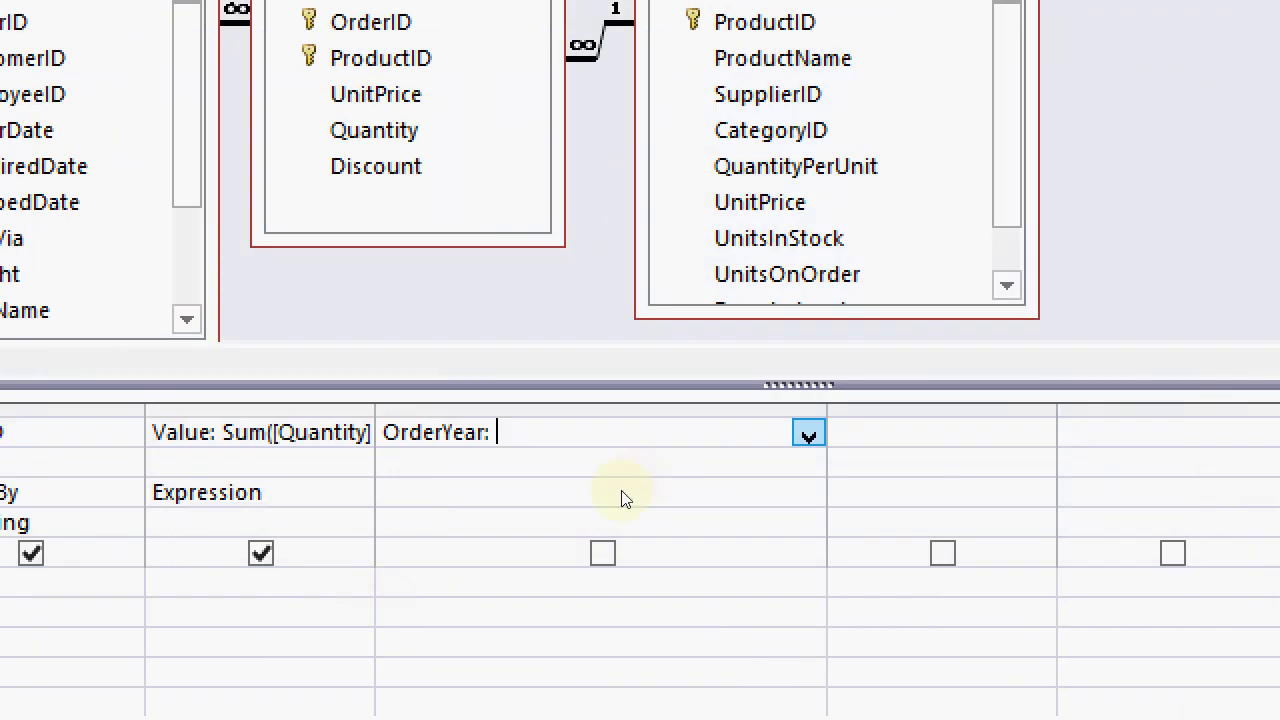
text(Year([Order)
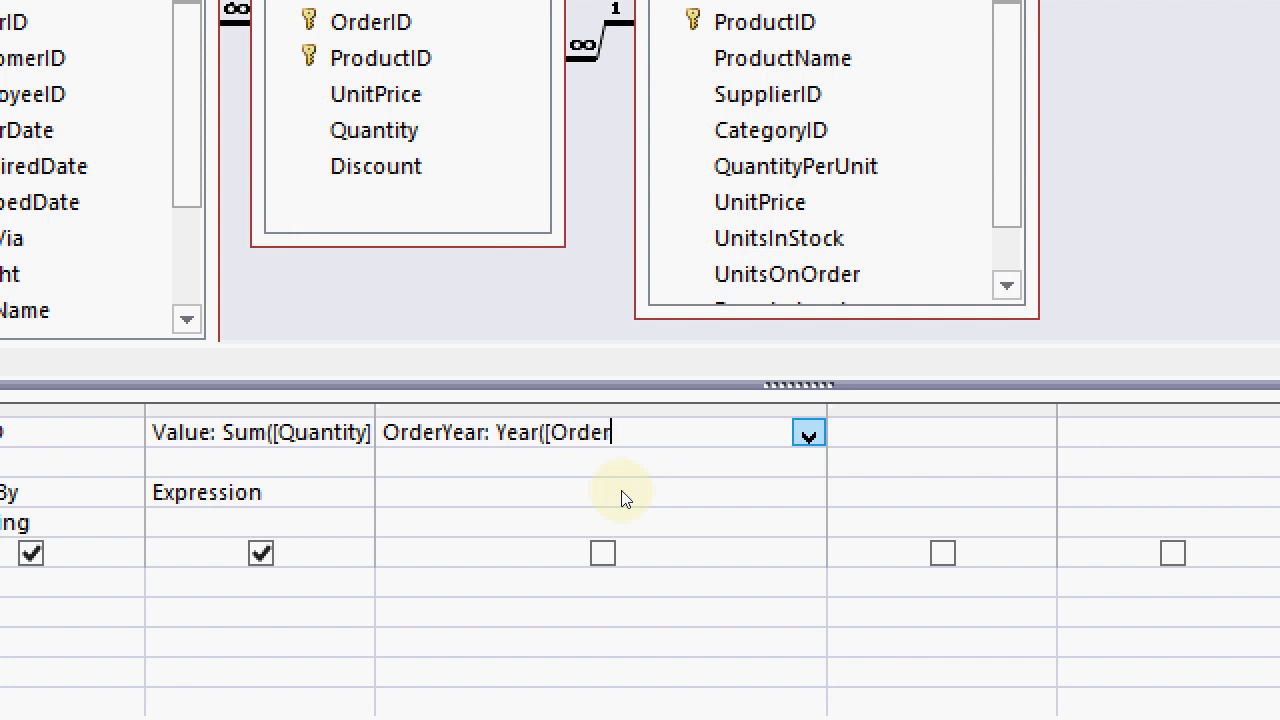
text(Date]))
- Set the OrderYear criterion to the parameter [please tell me a year]
click(610, 572)
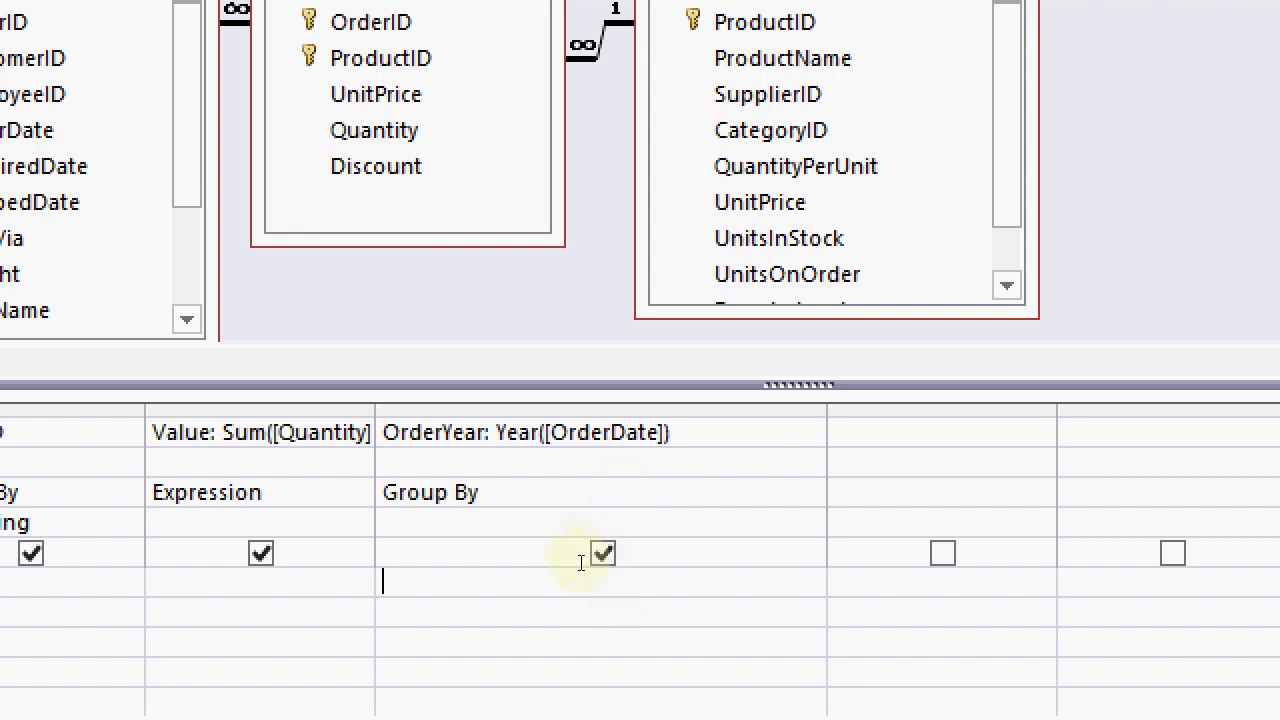
text([please te)
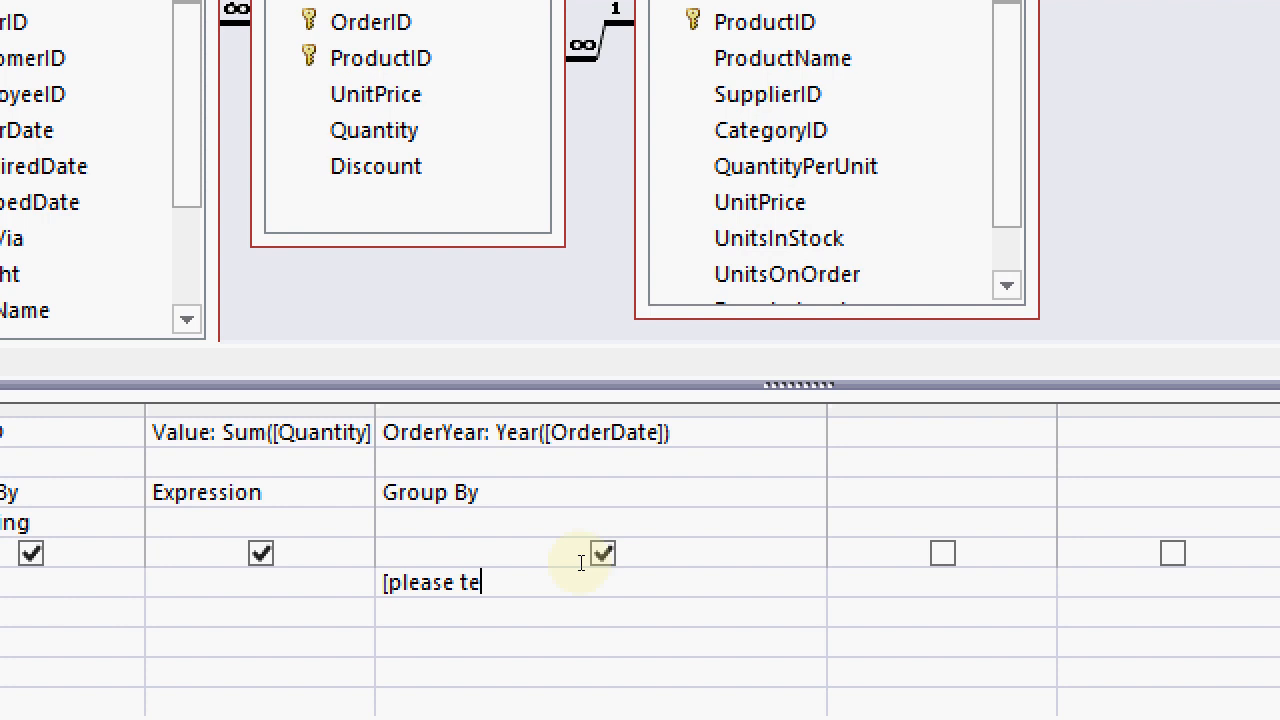
text(ll me a year])
- Change the OrderYear field's total setting to Where, and restore the normal screen magnification
key(Up)
key(Up)
key(Up)
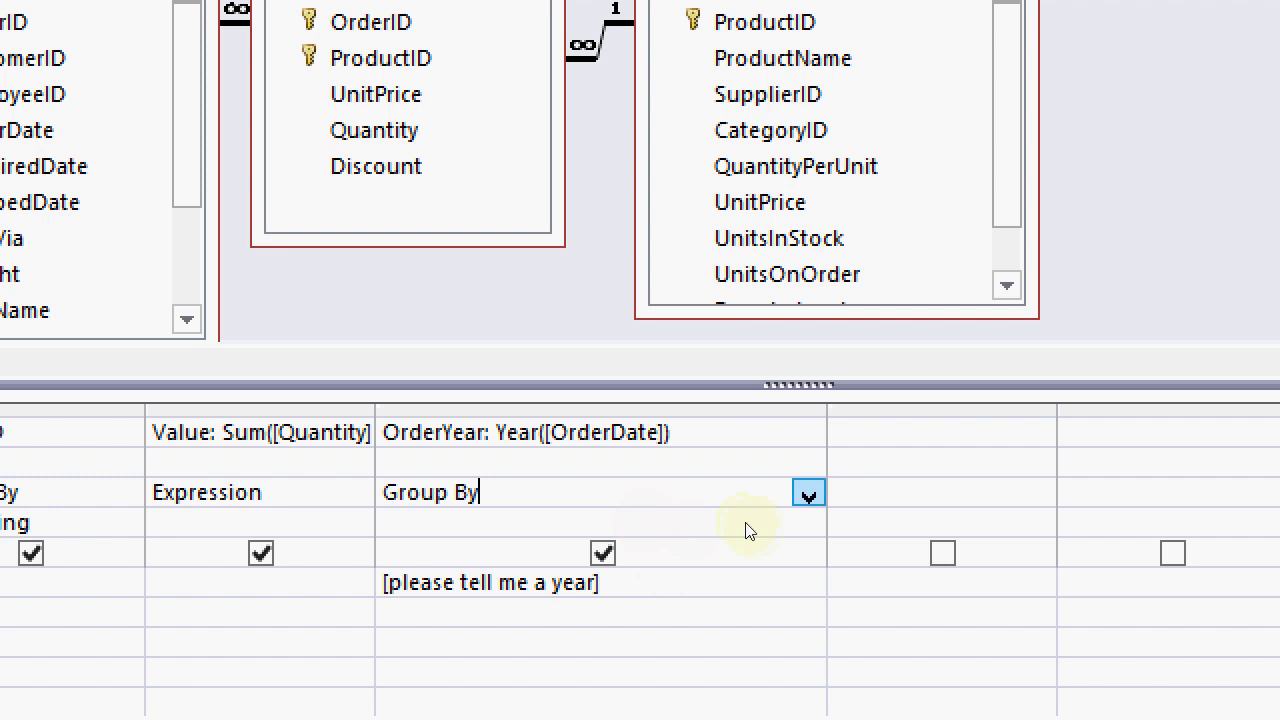
key(alt+Down)
key(Return)
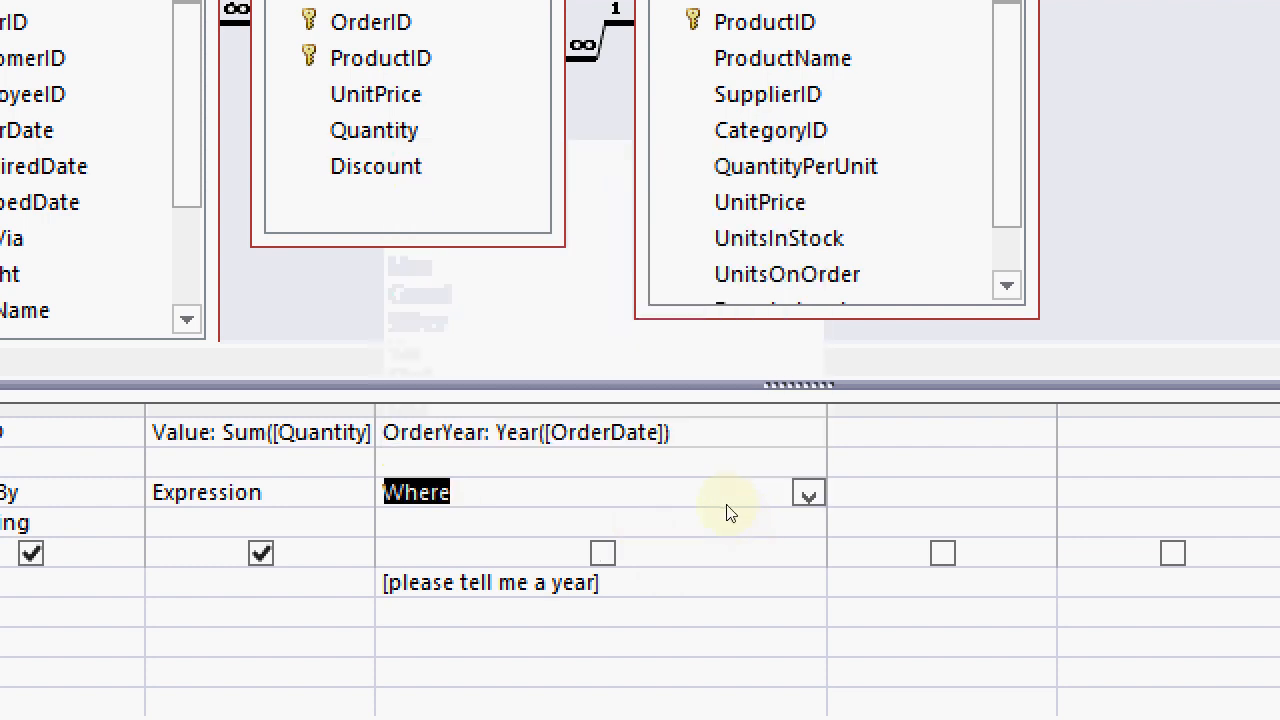
key(Down)
key(Down)
key(Down)
key(Down)
key(Down)
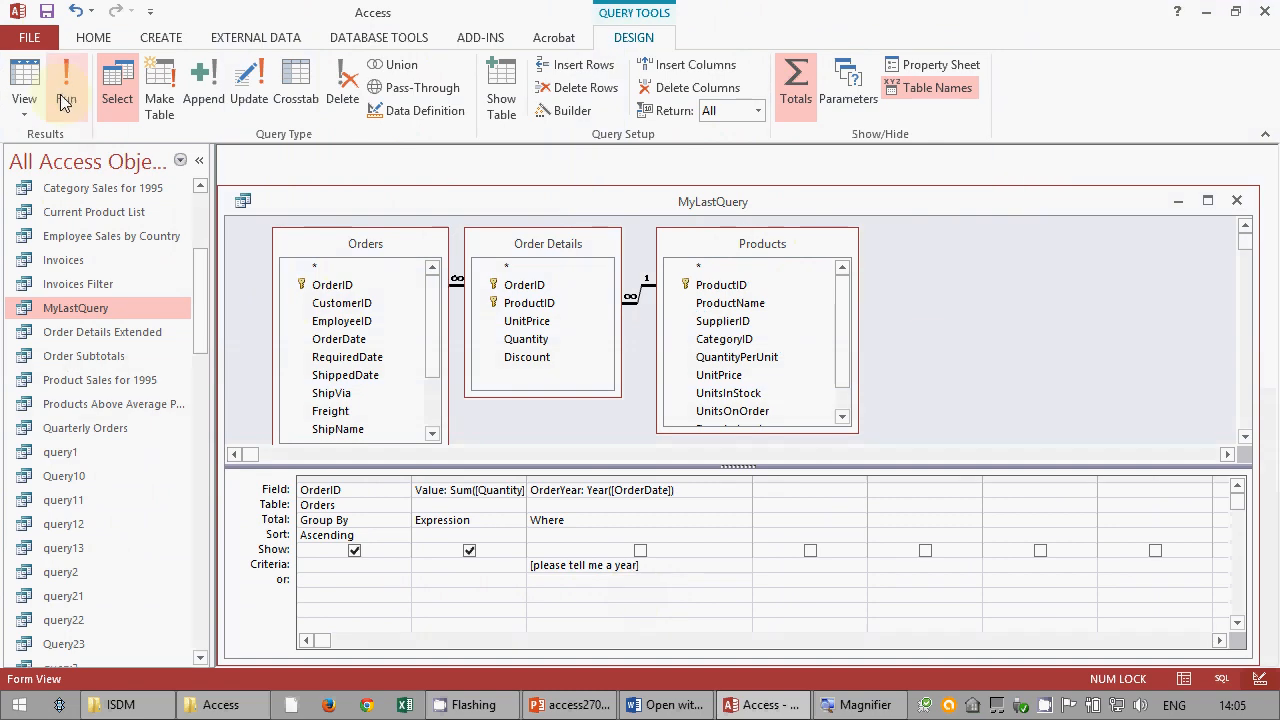
- Run the parameter query for the year 1995, then return to design view and run it for 1996
click(65, 92)
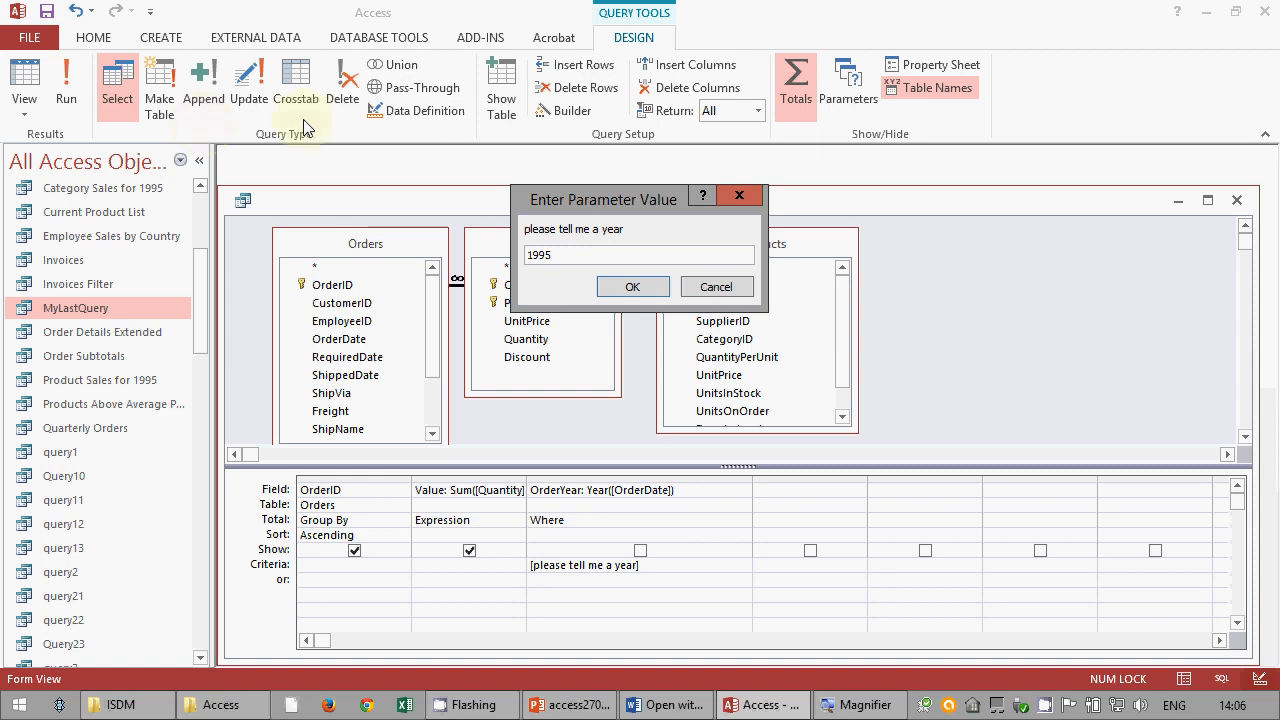
click(621, 289)
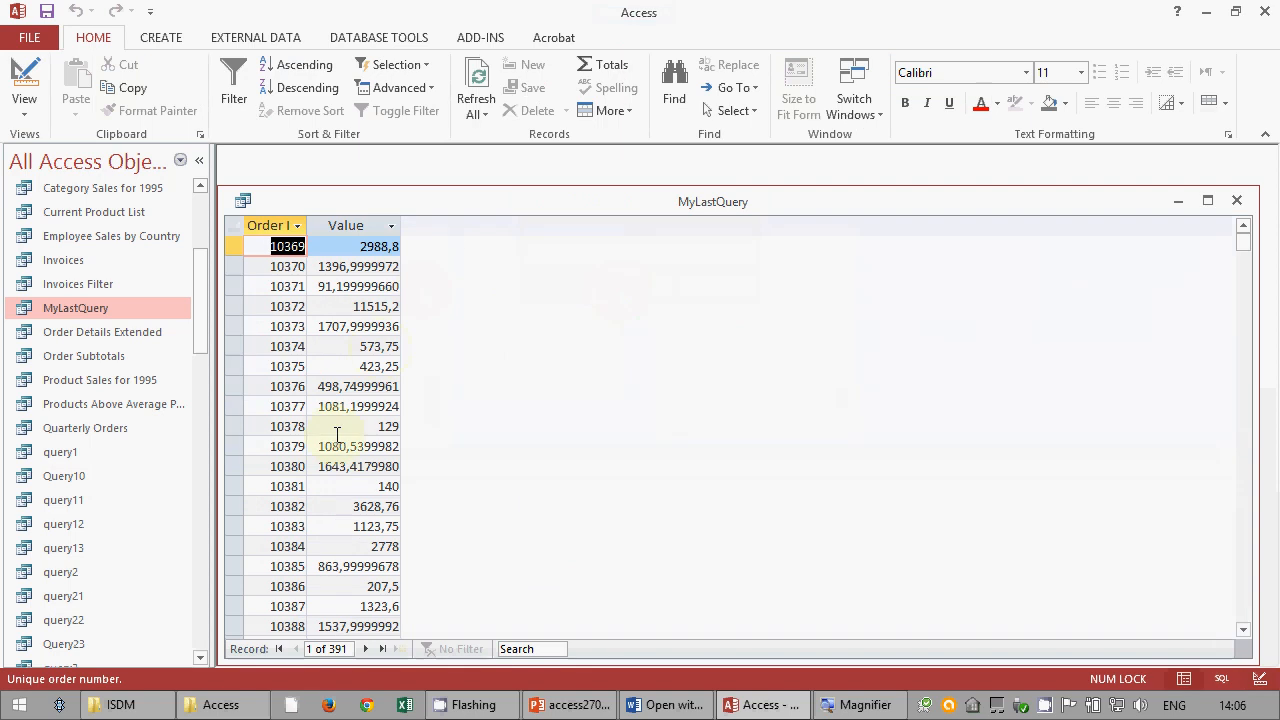
click(24, 80)
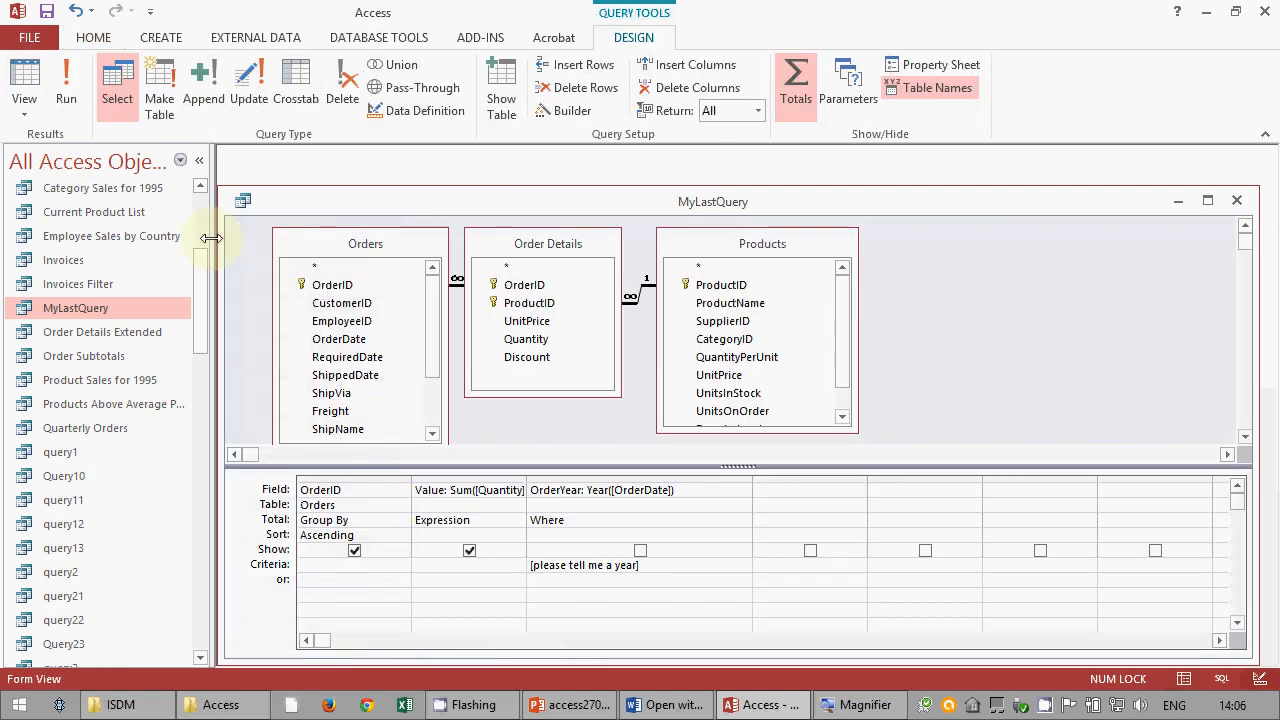
click(66, 85)
text(1)
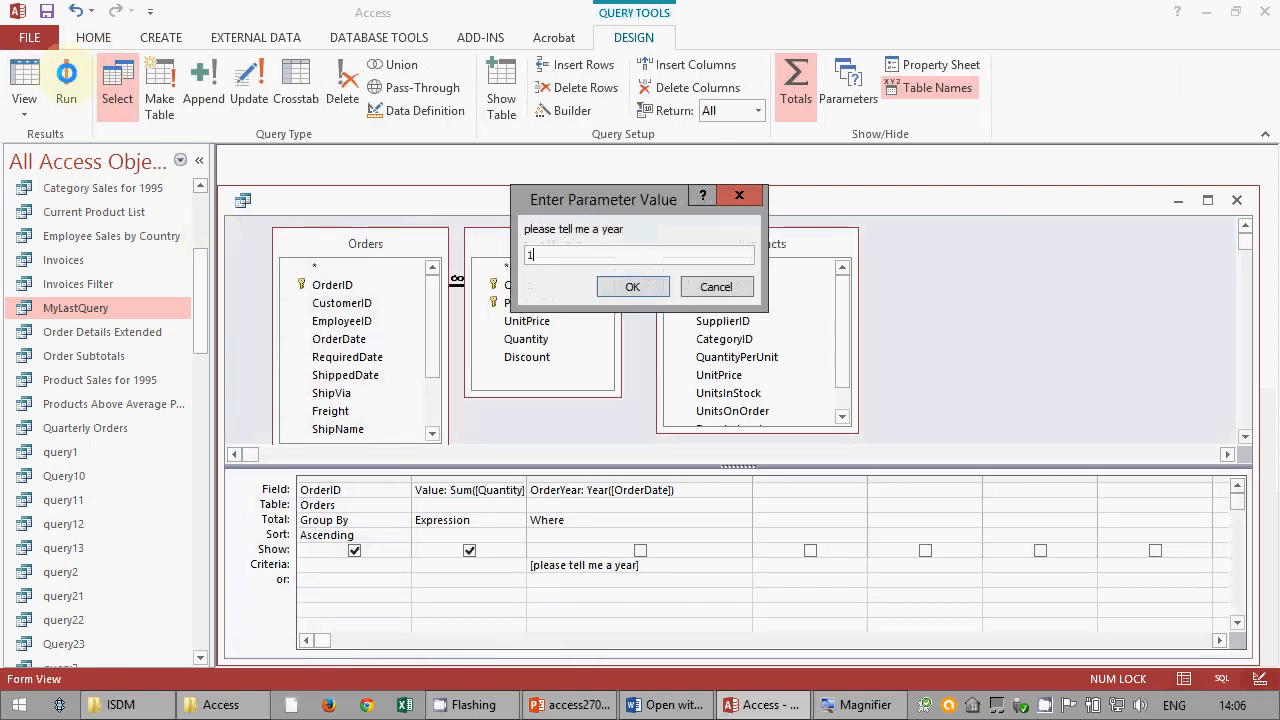
text(996)
key(Return)
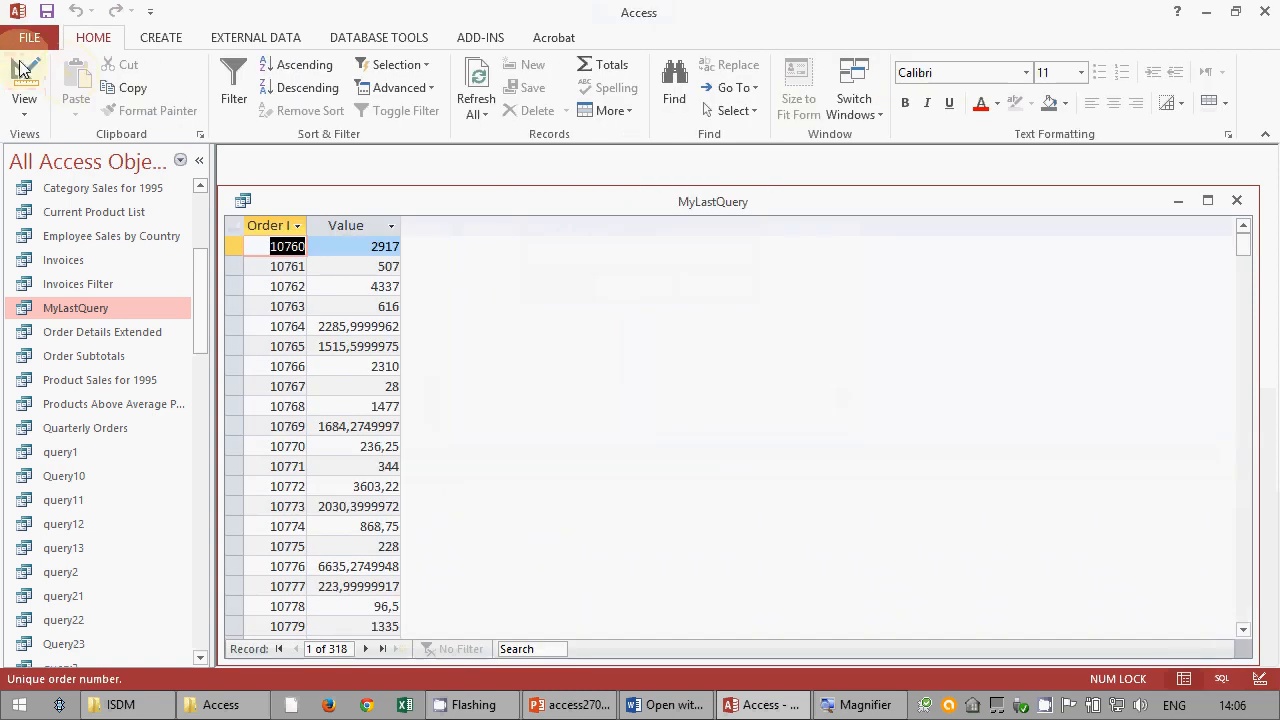
- Return to design view and run the parameter query for the year 1997
click(20, 68)
click(40, 80)
text(1)
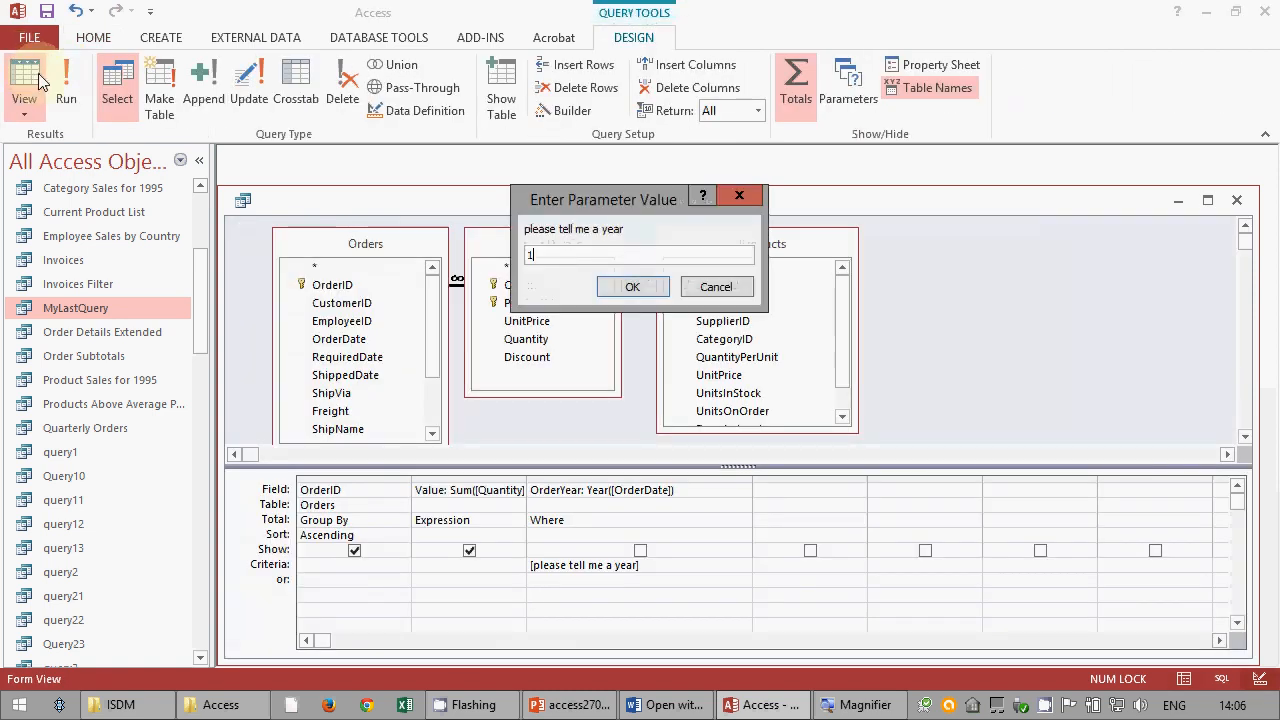
text(997)
key(Return)
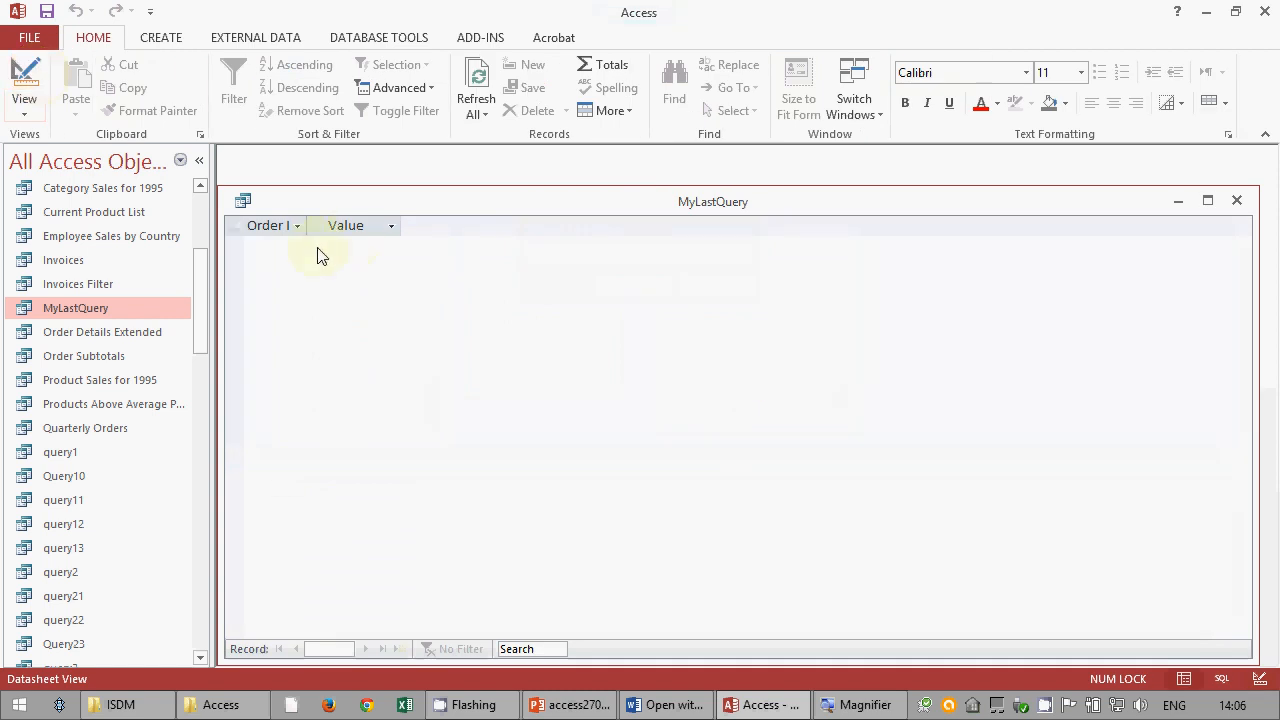
- Return MyLastQuery to design view and close it without saving the design changes
click(24, 72)
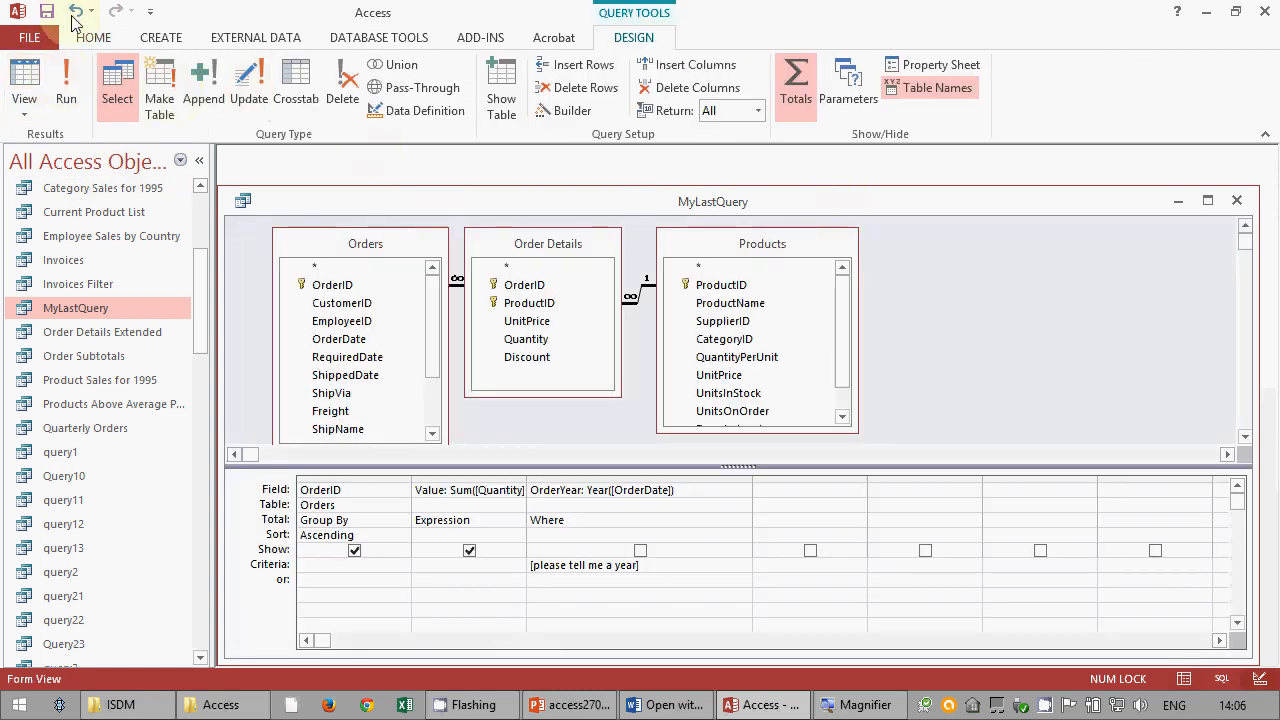
click(1237, 201)
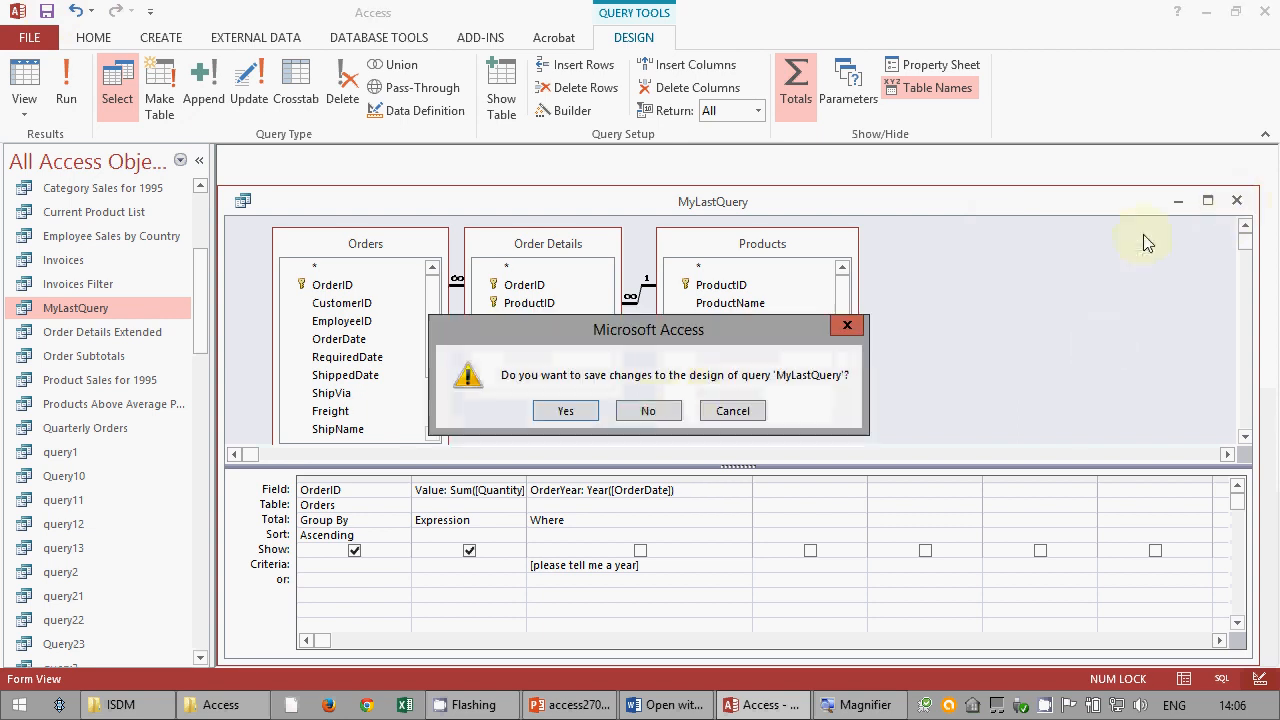
click(650, 411)
- Check the next exercises in Word, switch to the PowerPoint presentation, and run the slide show through to the Report slide
click(632, 712)
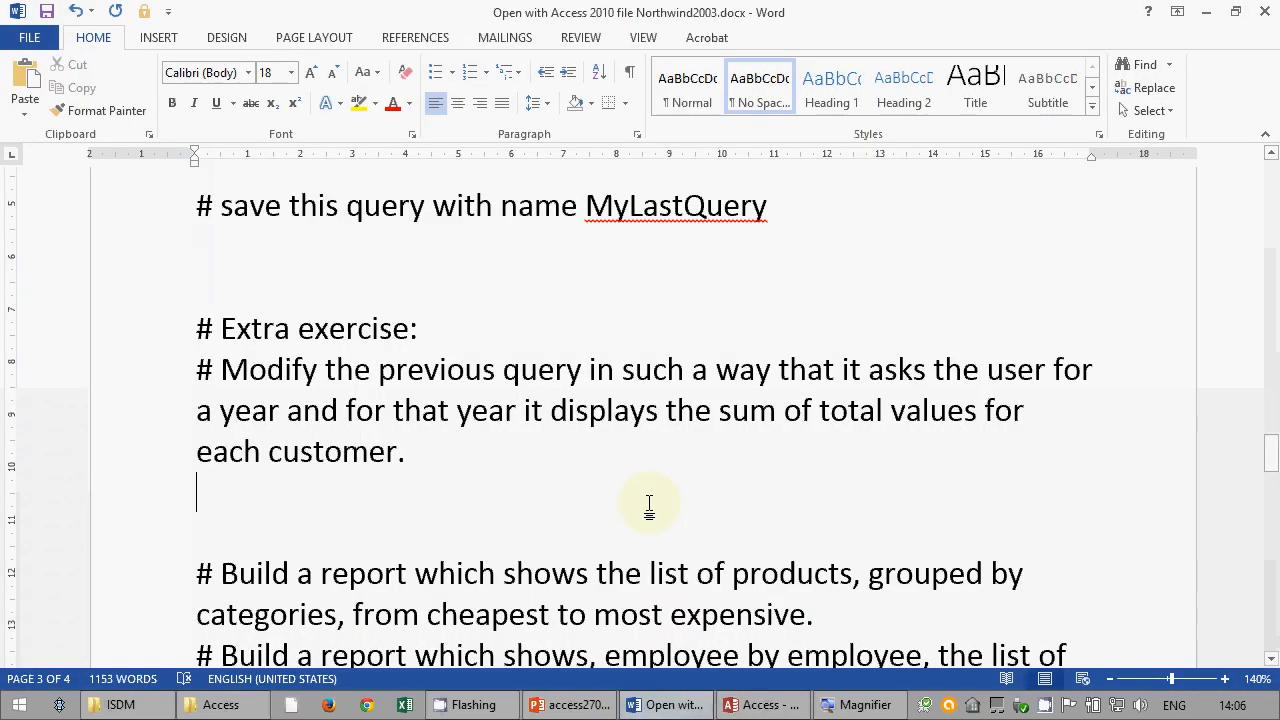
scroll(650, 505, down, 3)
click(571, 705)
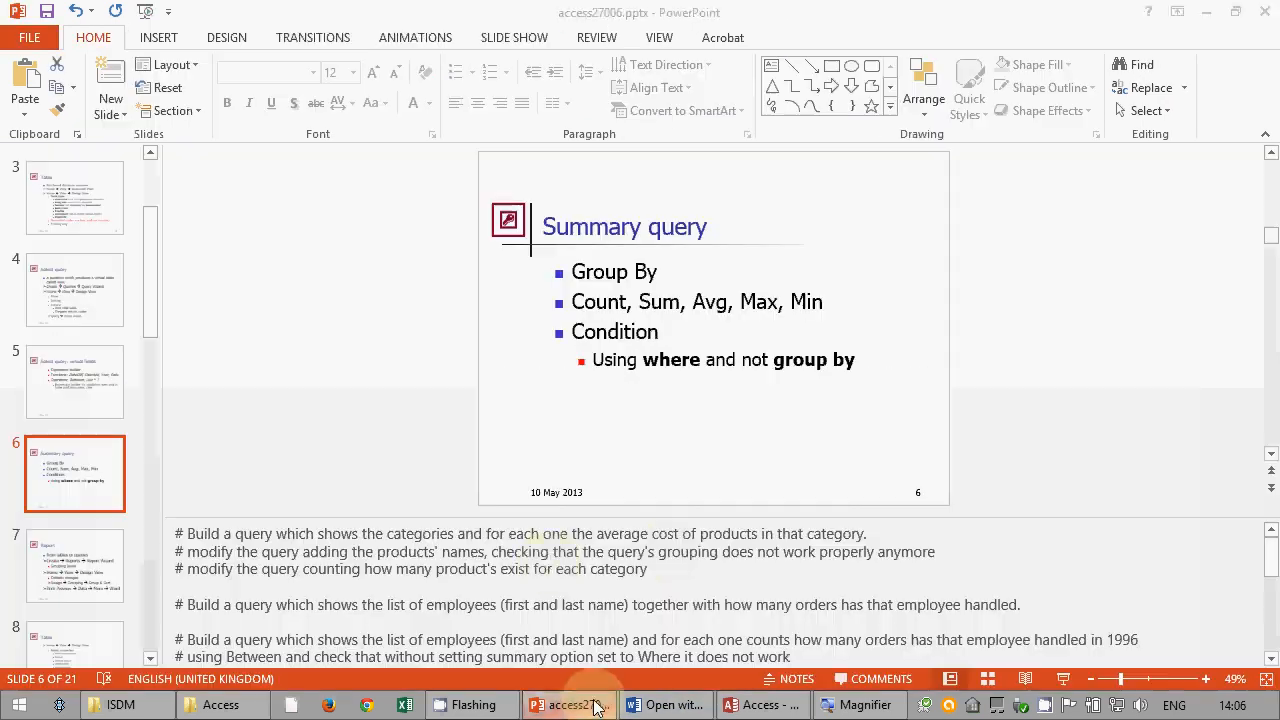
click(1063, 680)
click(1061, 688)
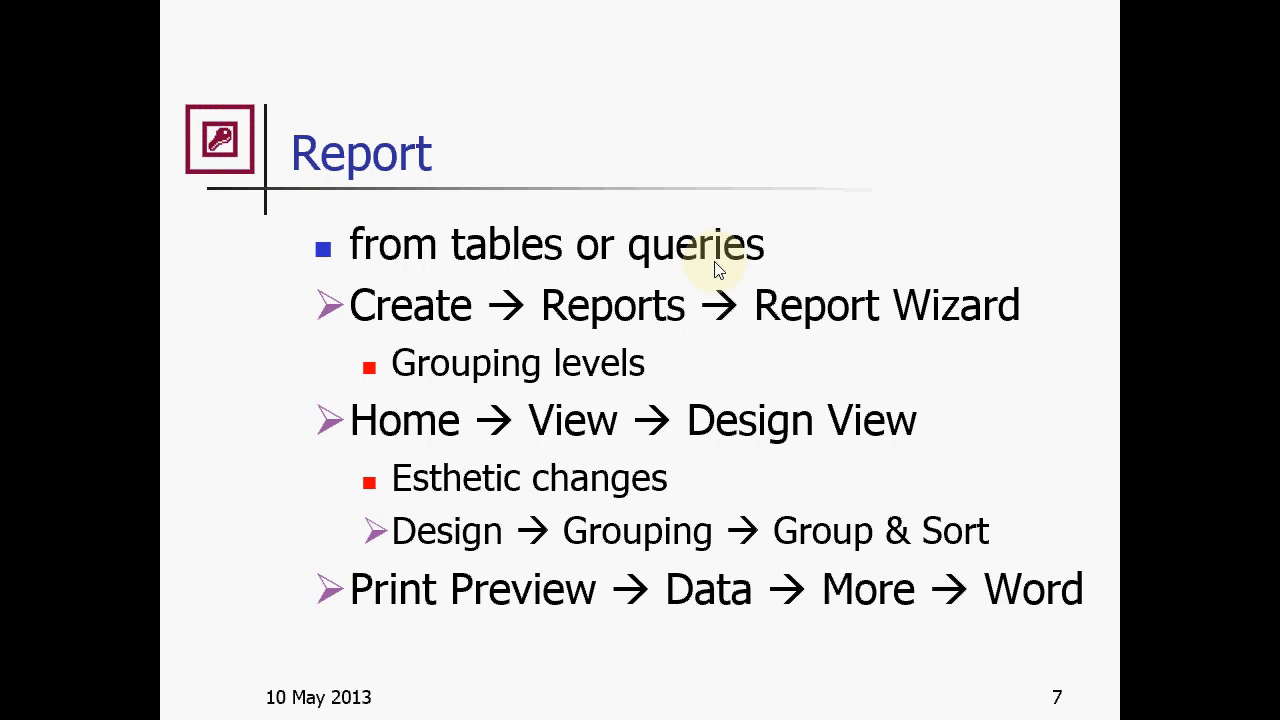
- End the slide show, switch to the Word exercise document, and insert a blank line after the products-by-category report exercise
key(Escape)
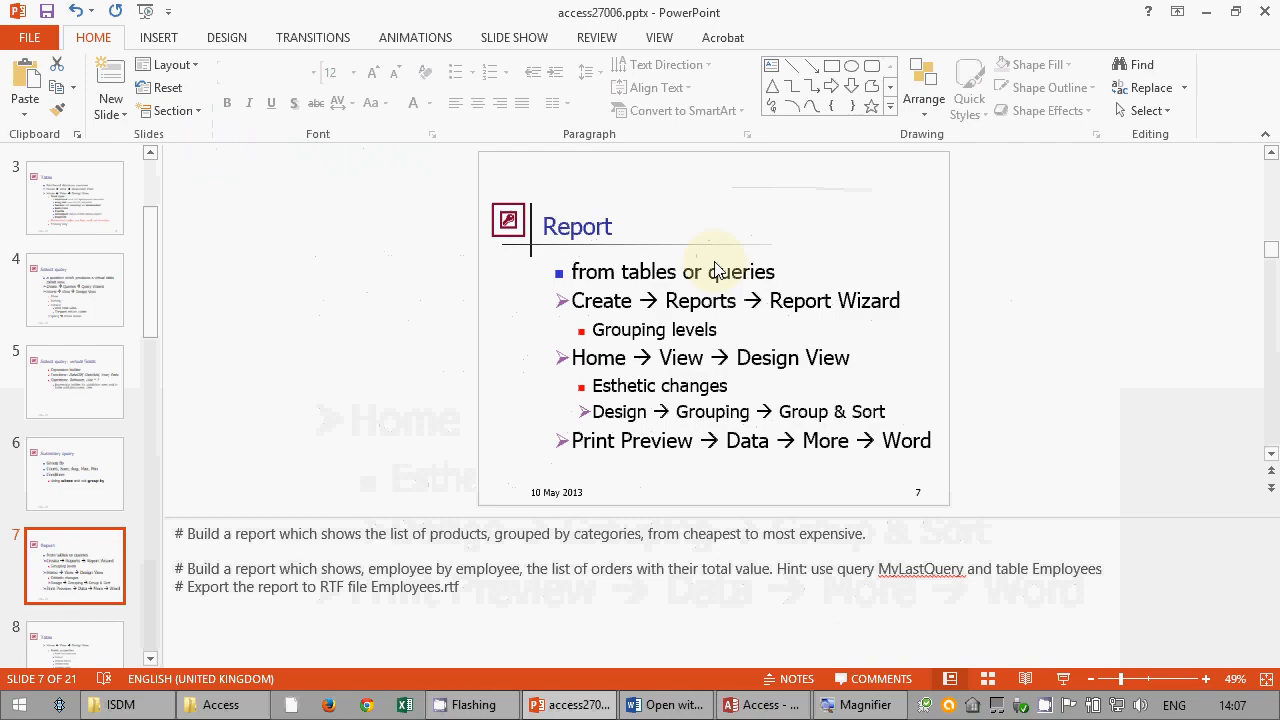
click(662, 705)
scroll(557, 399, down, 2)
scroll(557, 399, up, 1)
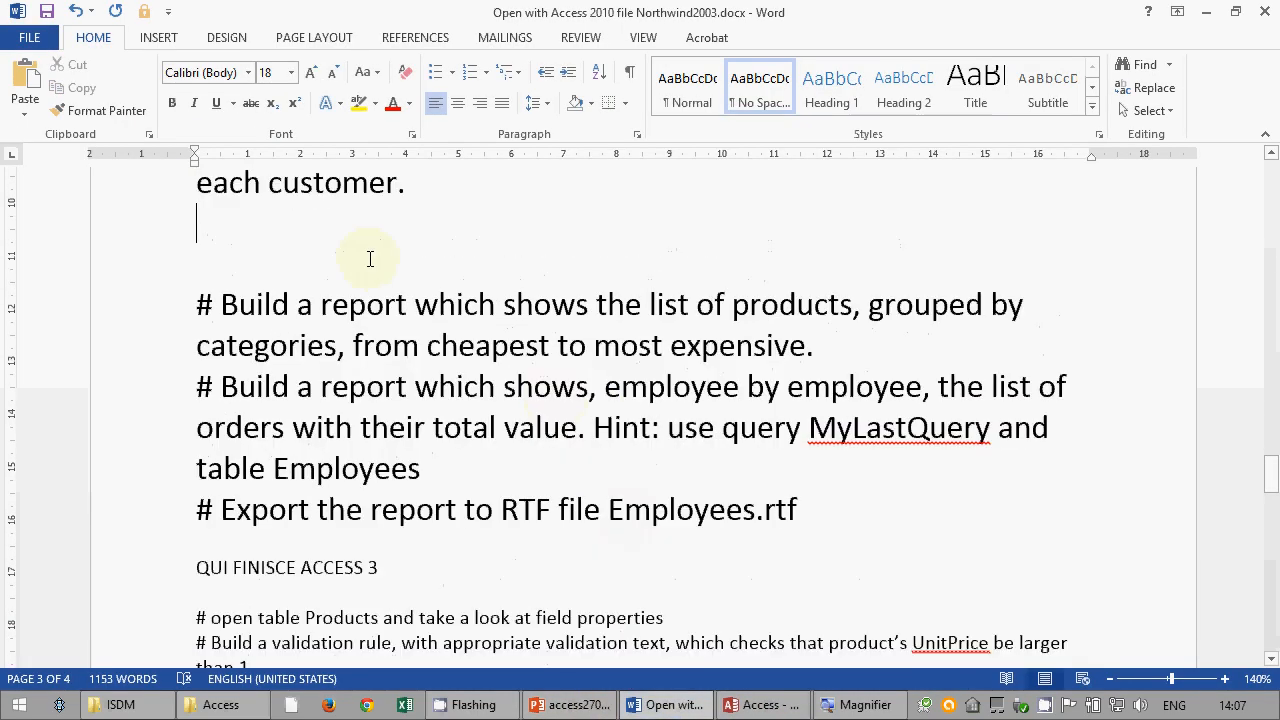
click(891, 355)
key(Return)
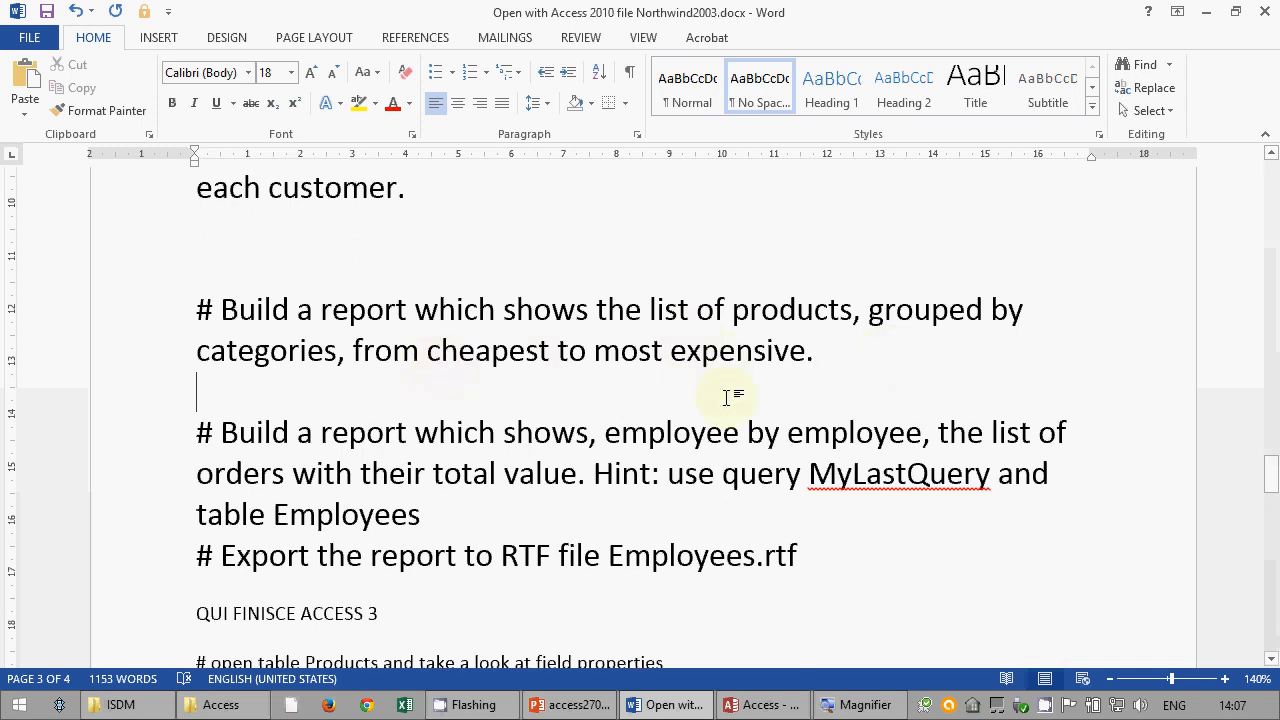
- Switch to Access, start the Report Wizard, and add the CategoryName field from the Categories table
click(760, 704)
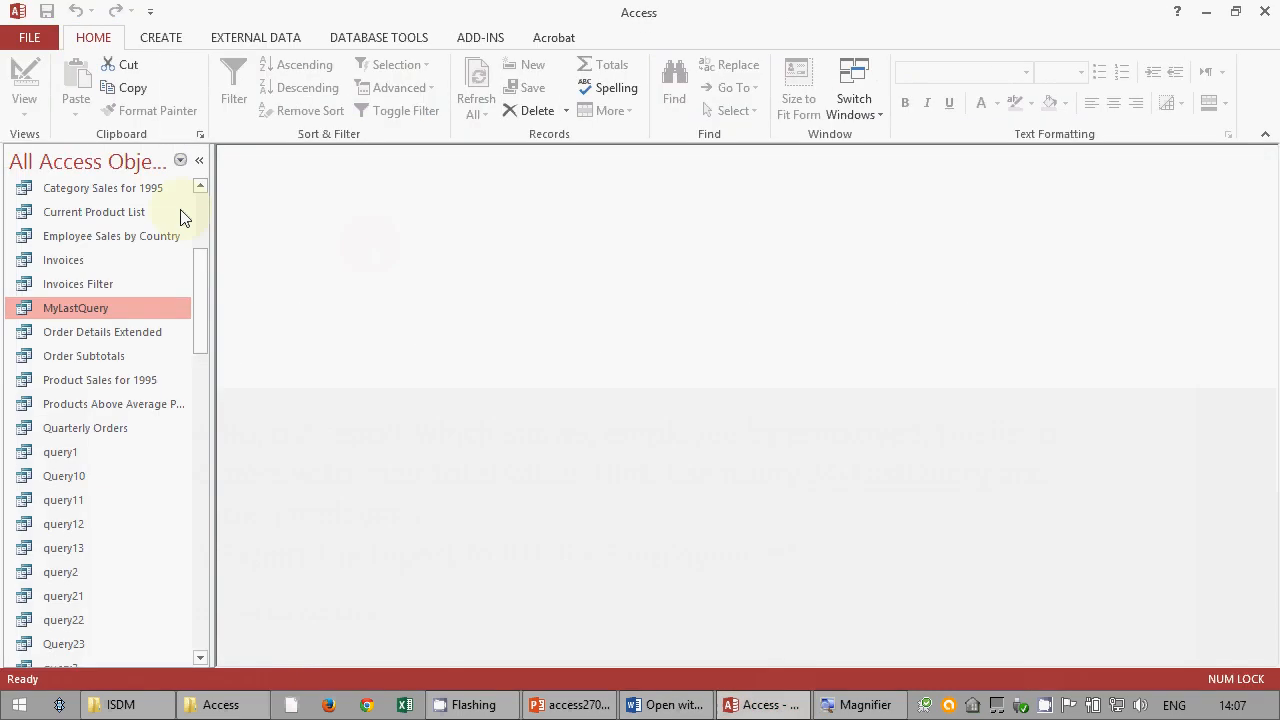
click(188, 38)
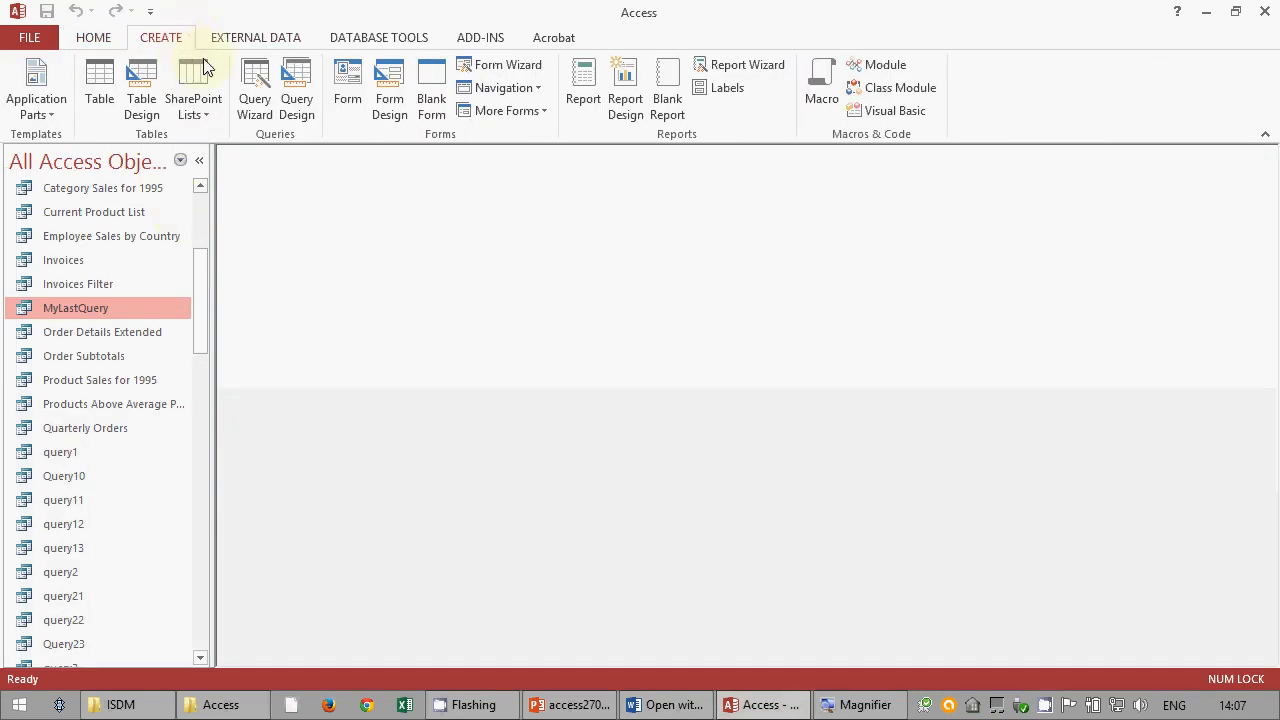
click(740, 66)
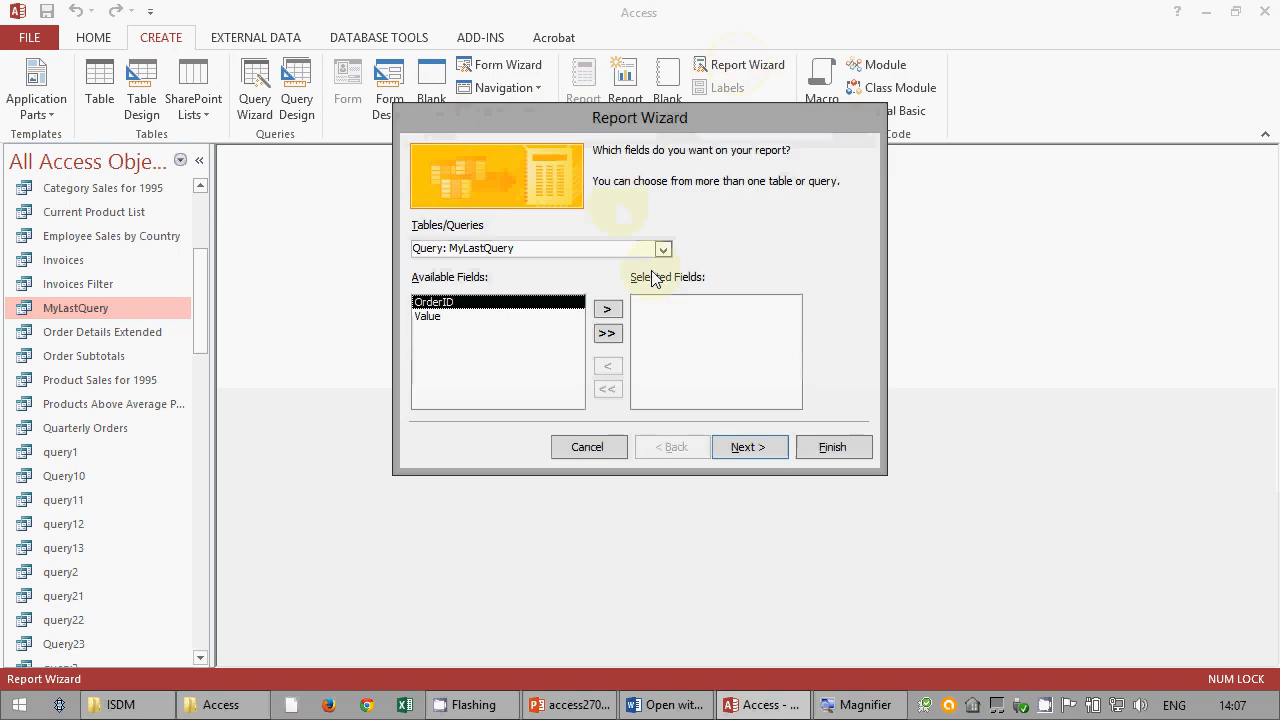
click(663, 250)
drag(663, 324, 660, 254)
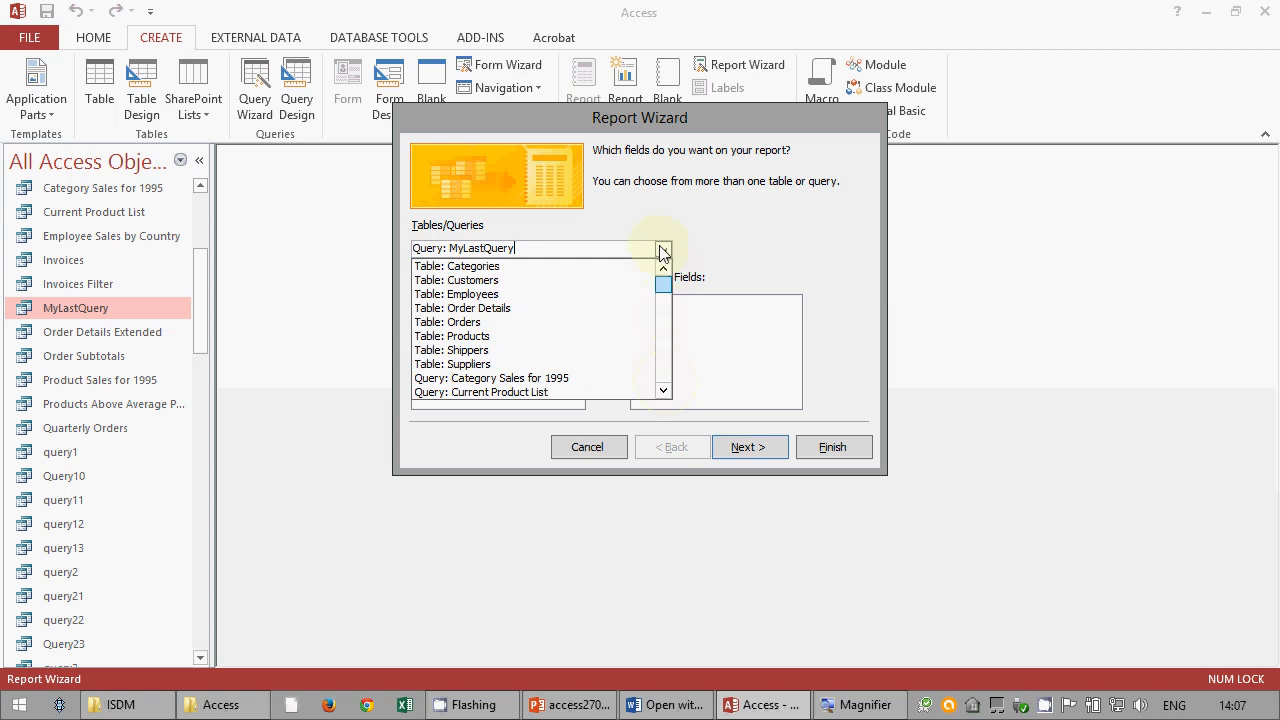
click(612, 266)
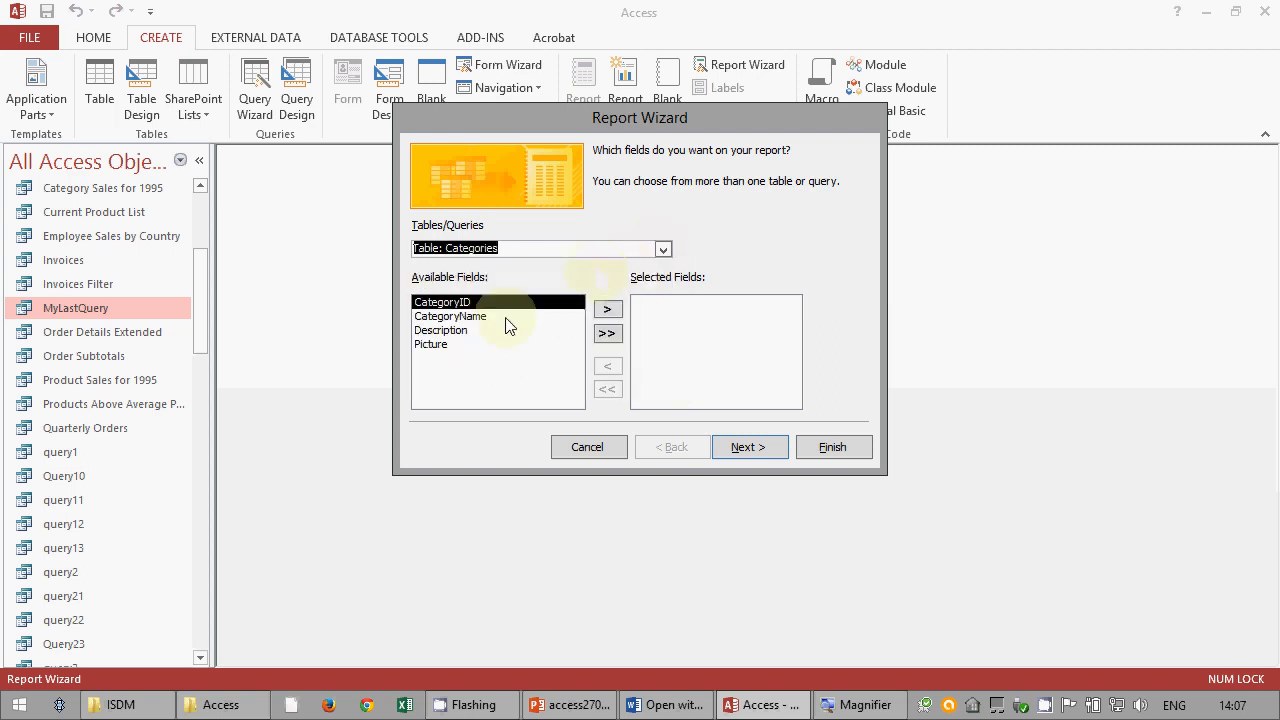
click(505, 316)
click(606, 310)
- Add the ProductName and UnitPrice fields from the Products table to the report's selected fields
click(663, 249)
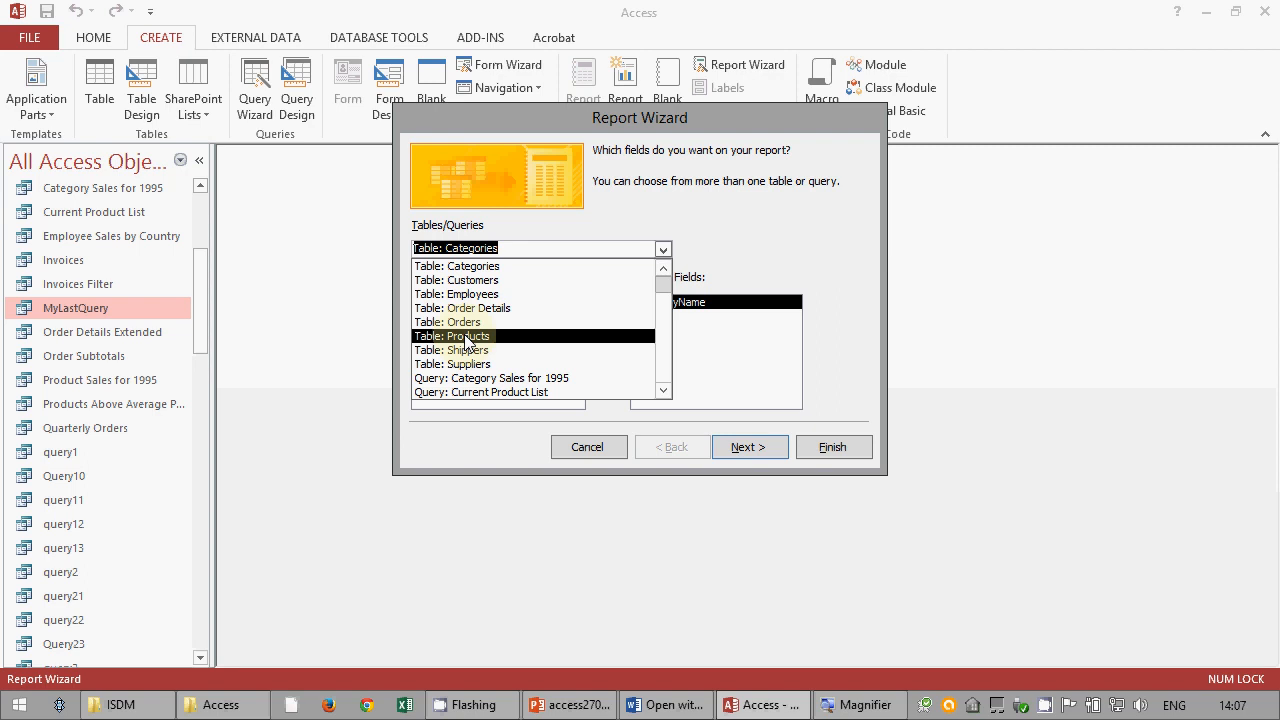
key(Escape)
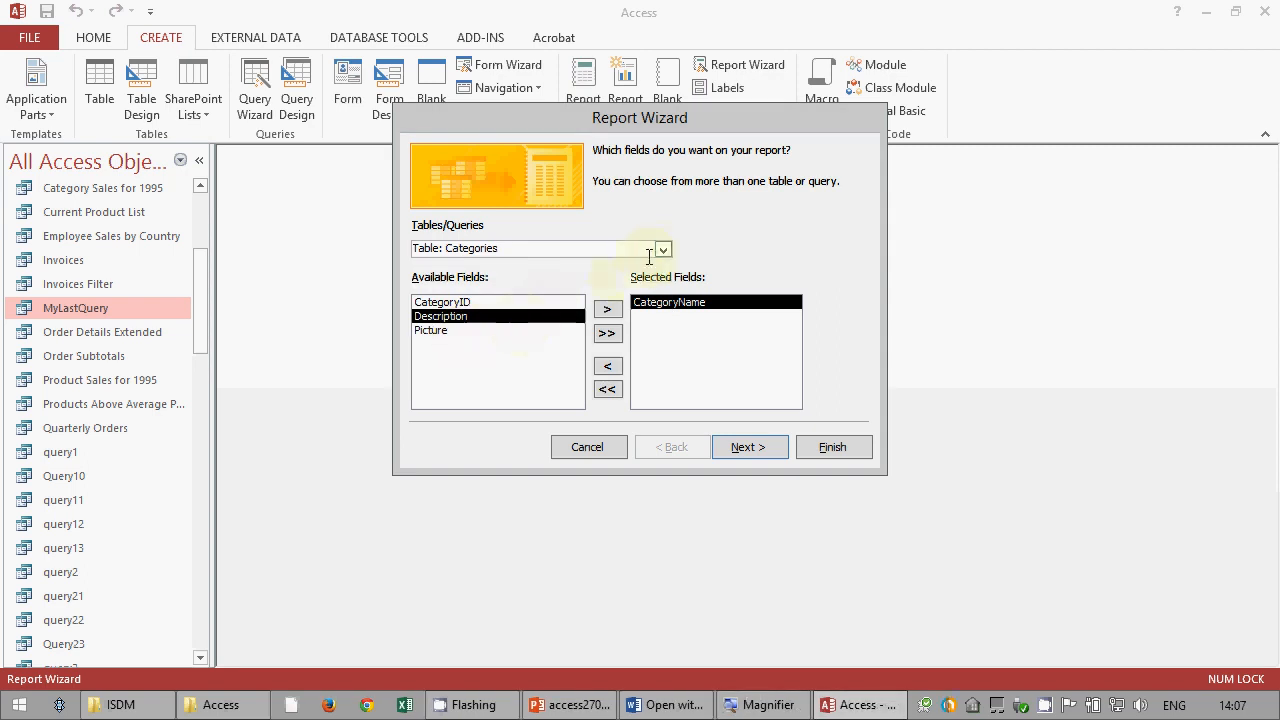
click(663, 249)
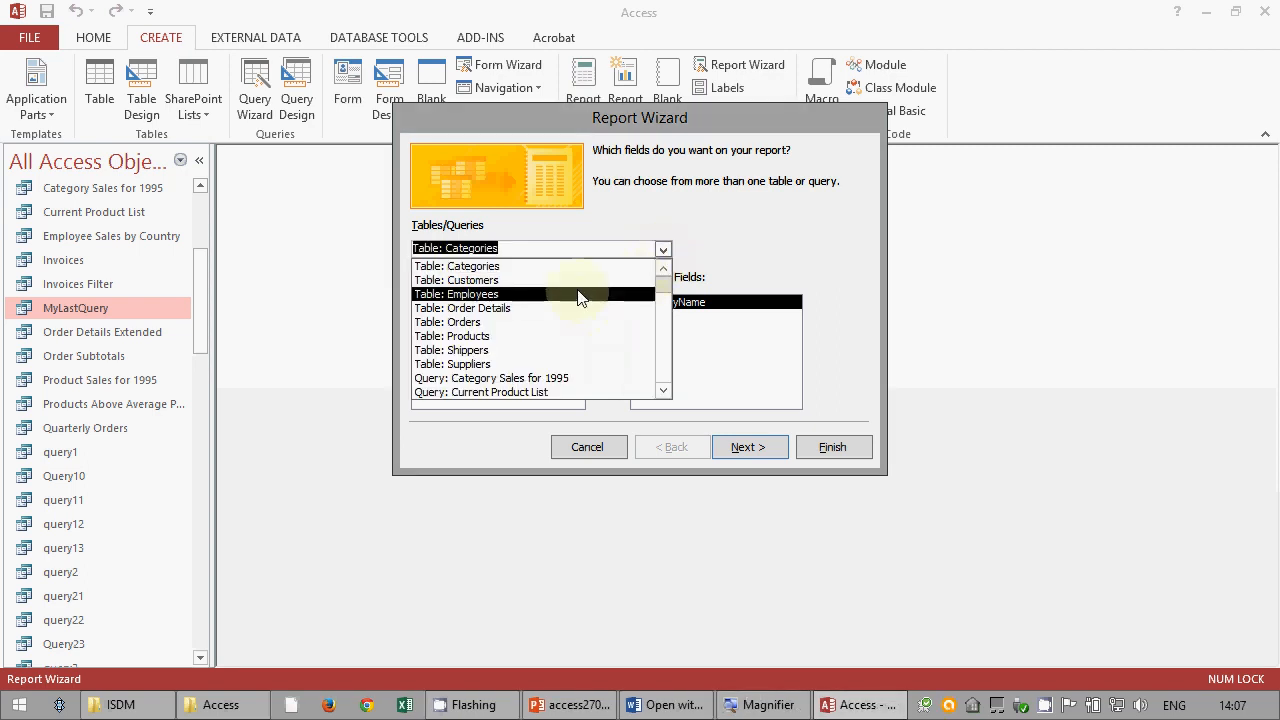
click(523, 338)
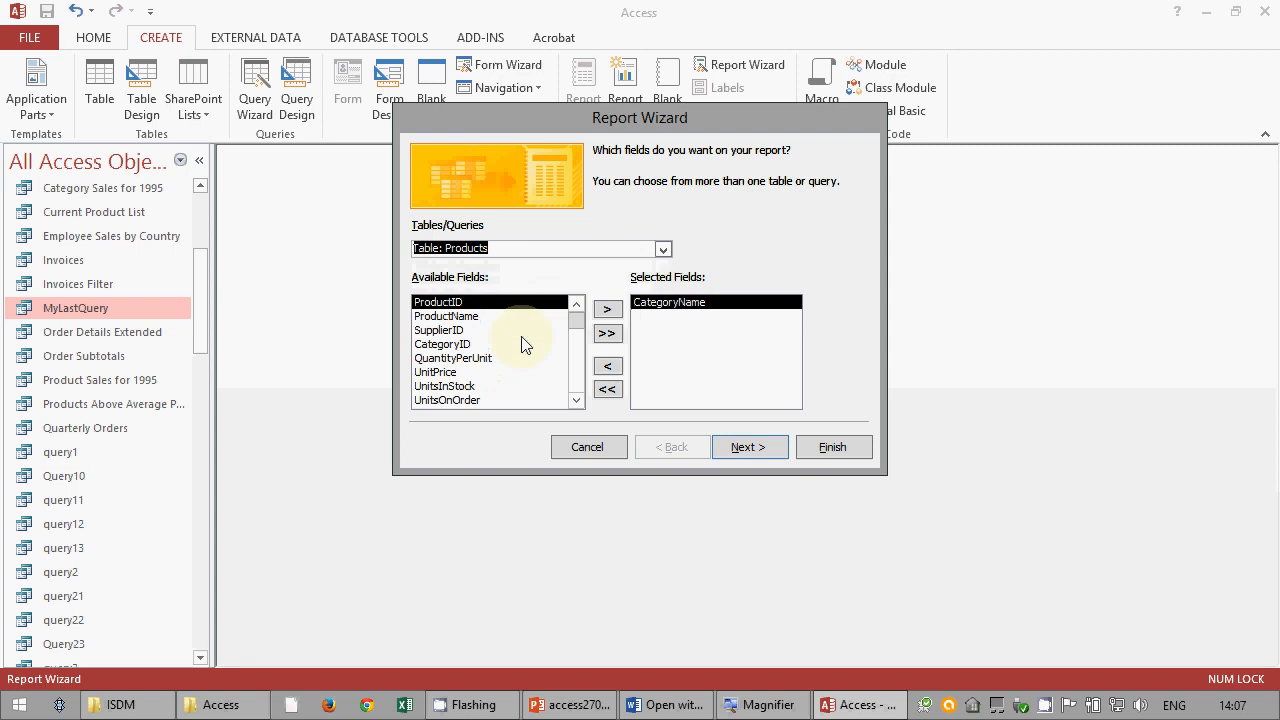
click(480, 316)
click(607, 309)
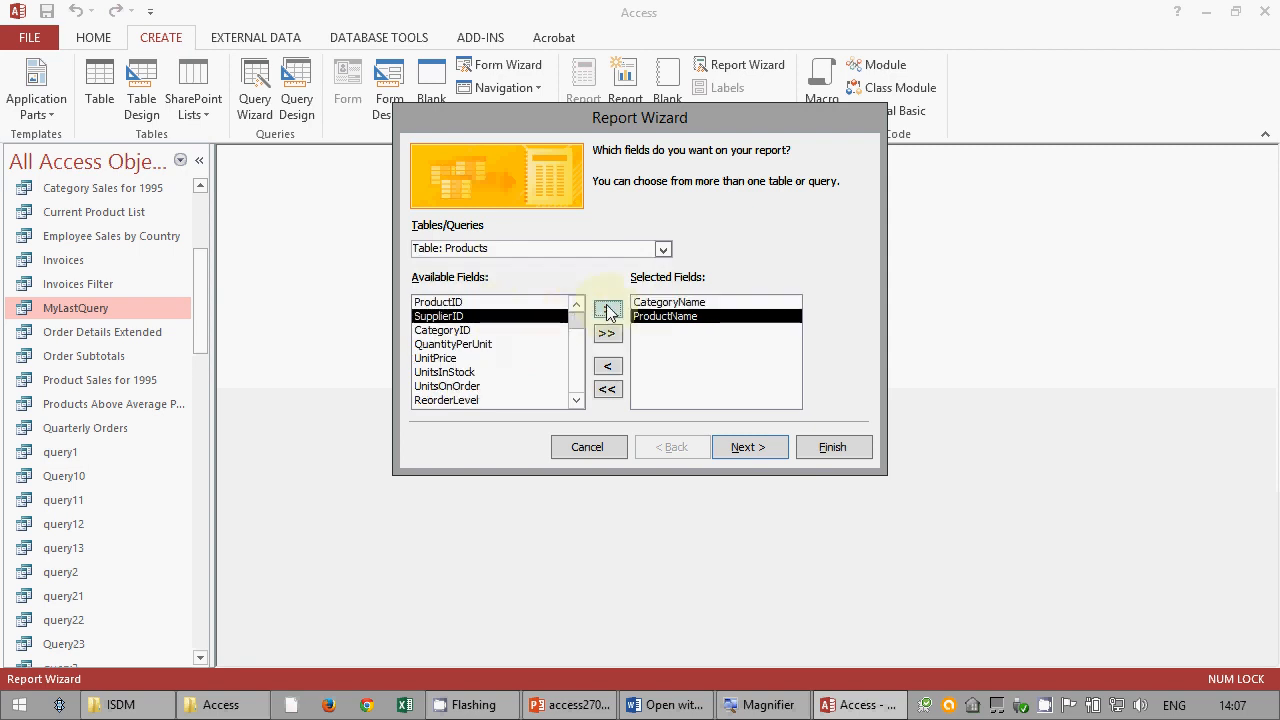
click(531, 344)
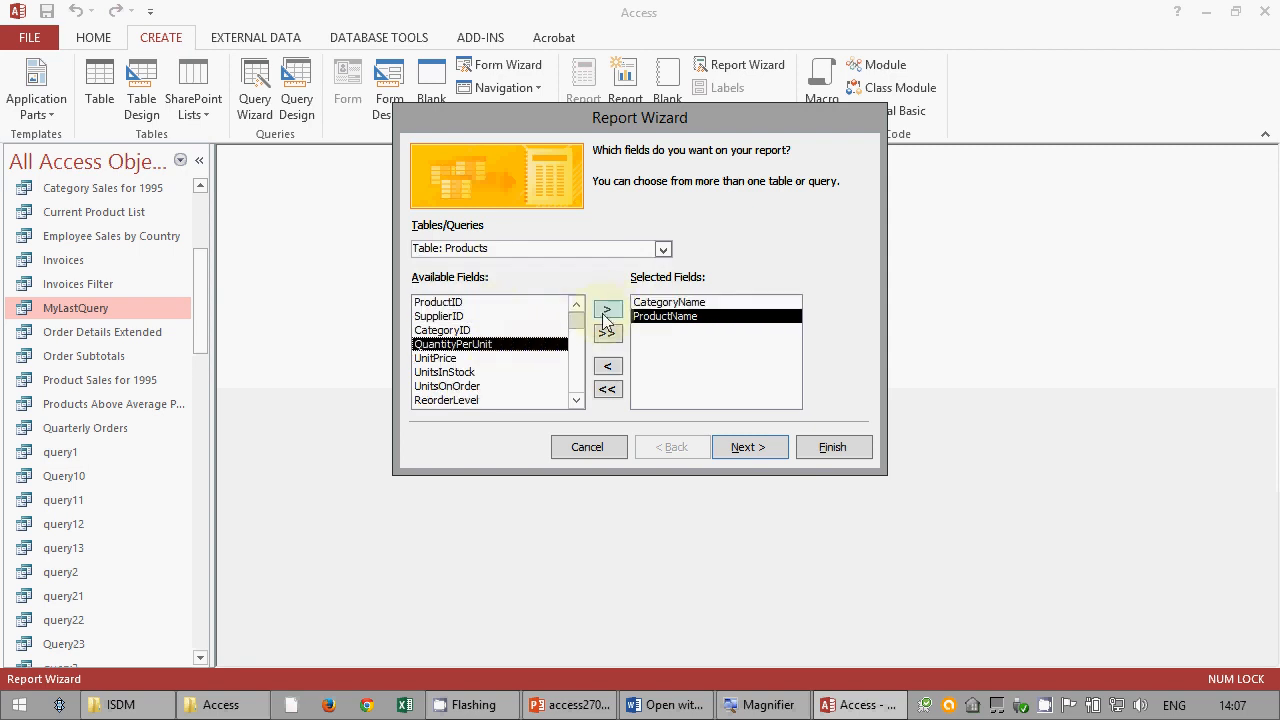
click(475, 358)
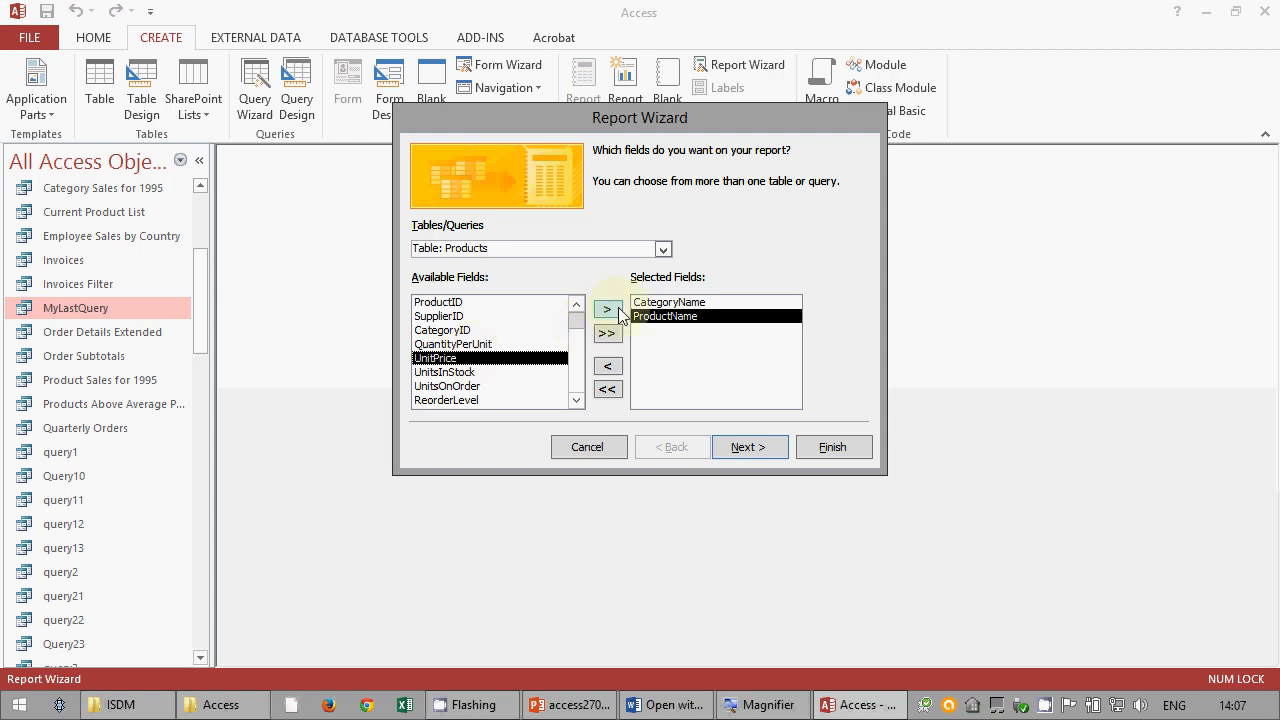
click(607, 309)
- Compare viewing the data by Products and by Categories, and continue with the by Categories arrangement
click(760, 440)
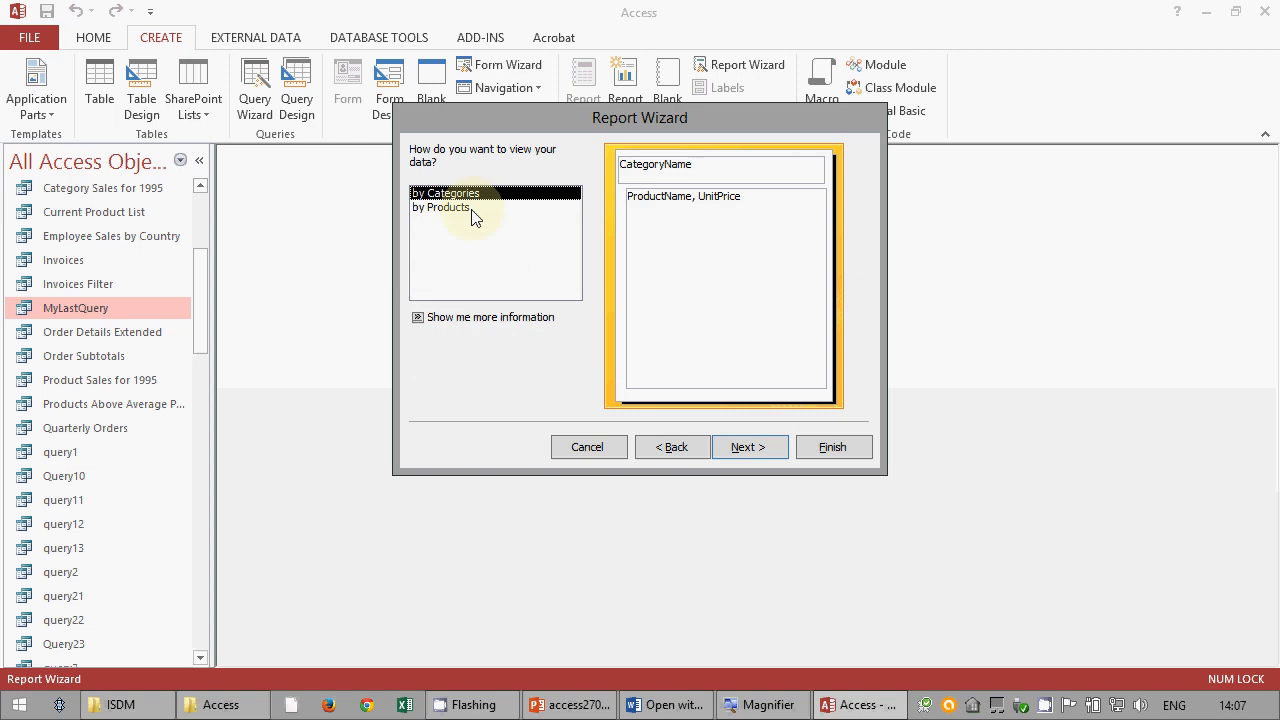
click(474, 208)
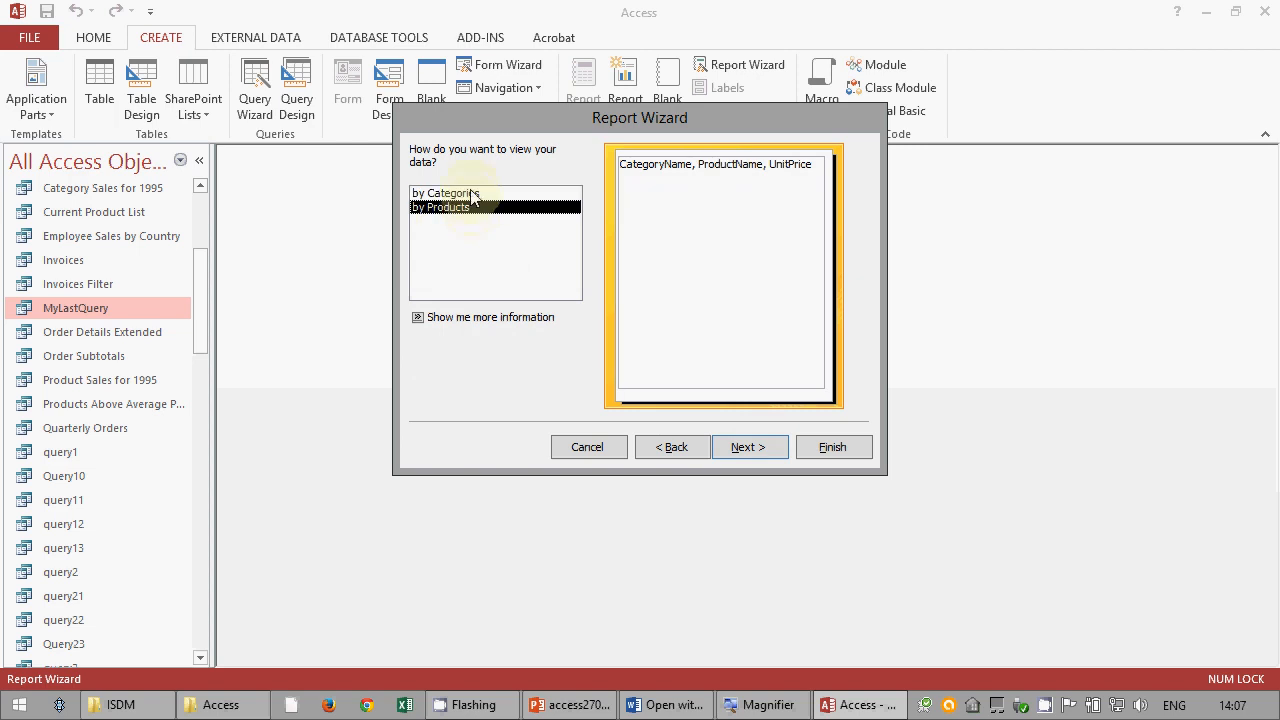
click(472, 194)
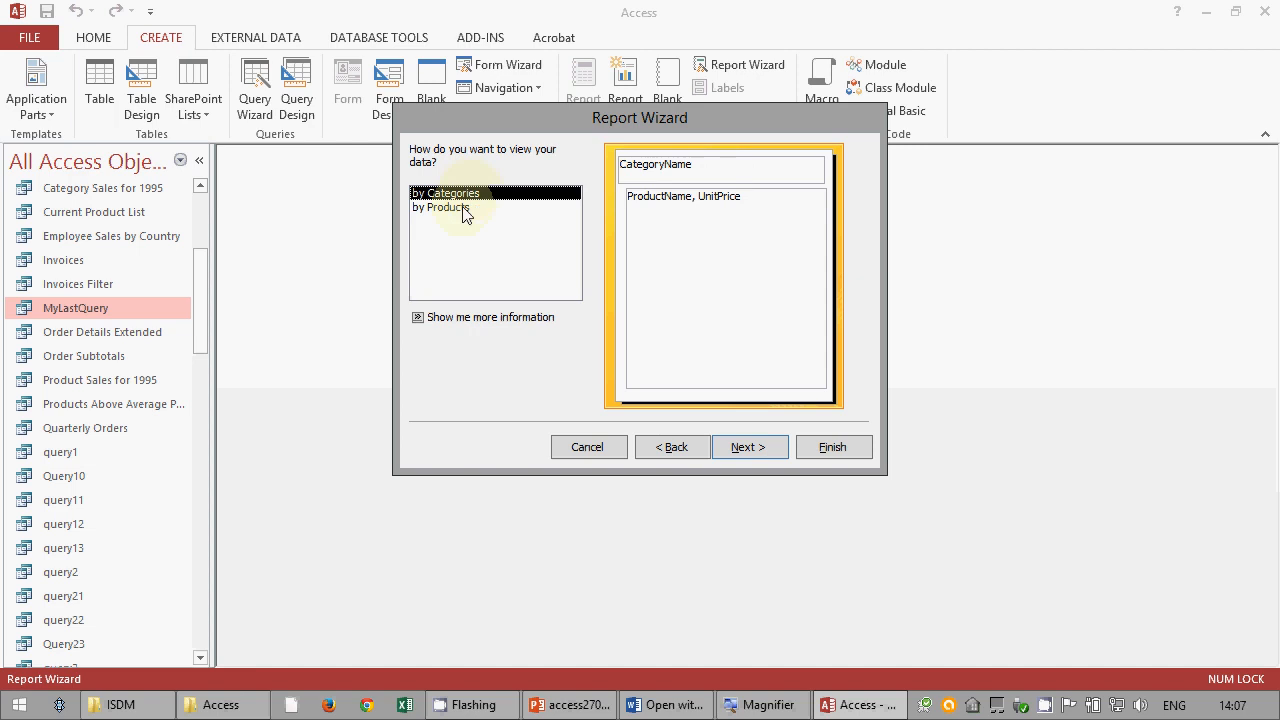
click(468, 207)
click(469, 195)
click(733, 451)
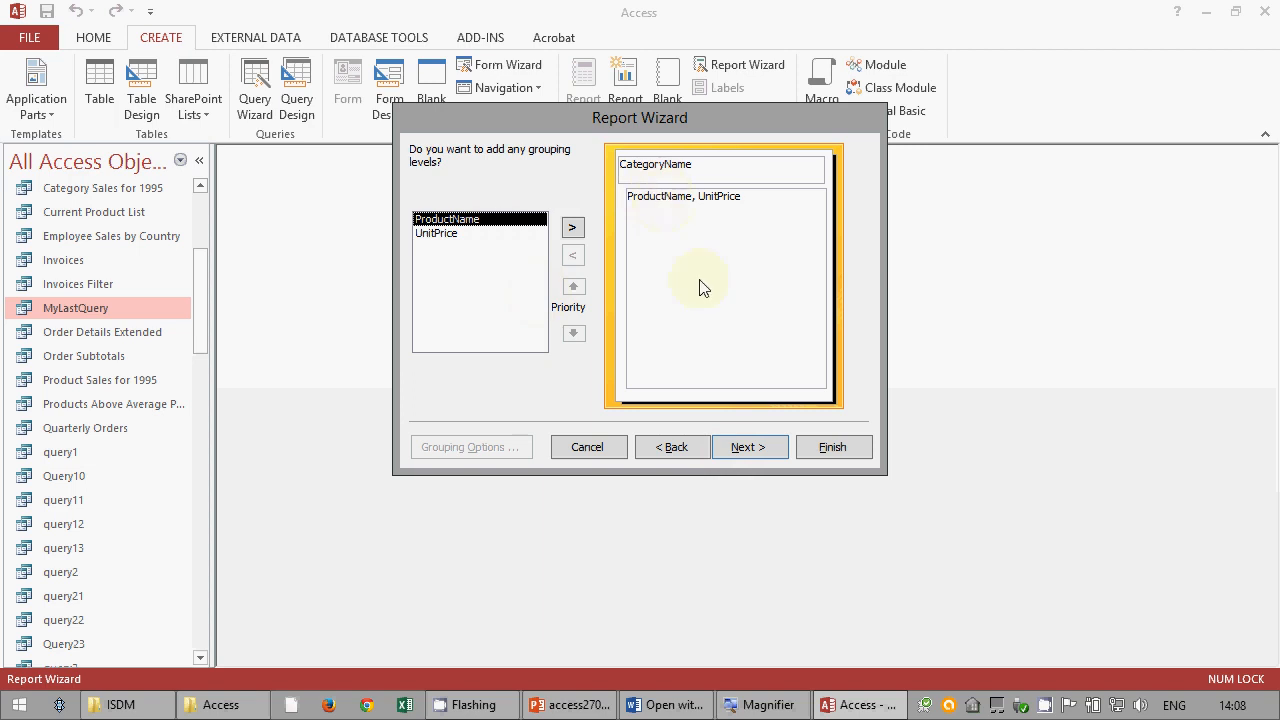
- Switch to Word, color "grouped by categories" red in the first report exercise, and select the words "cheapest to"
click(662, 704)
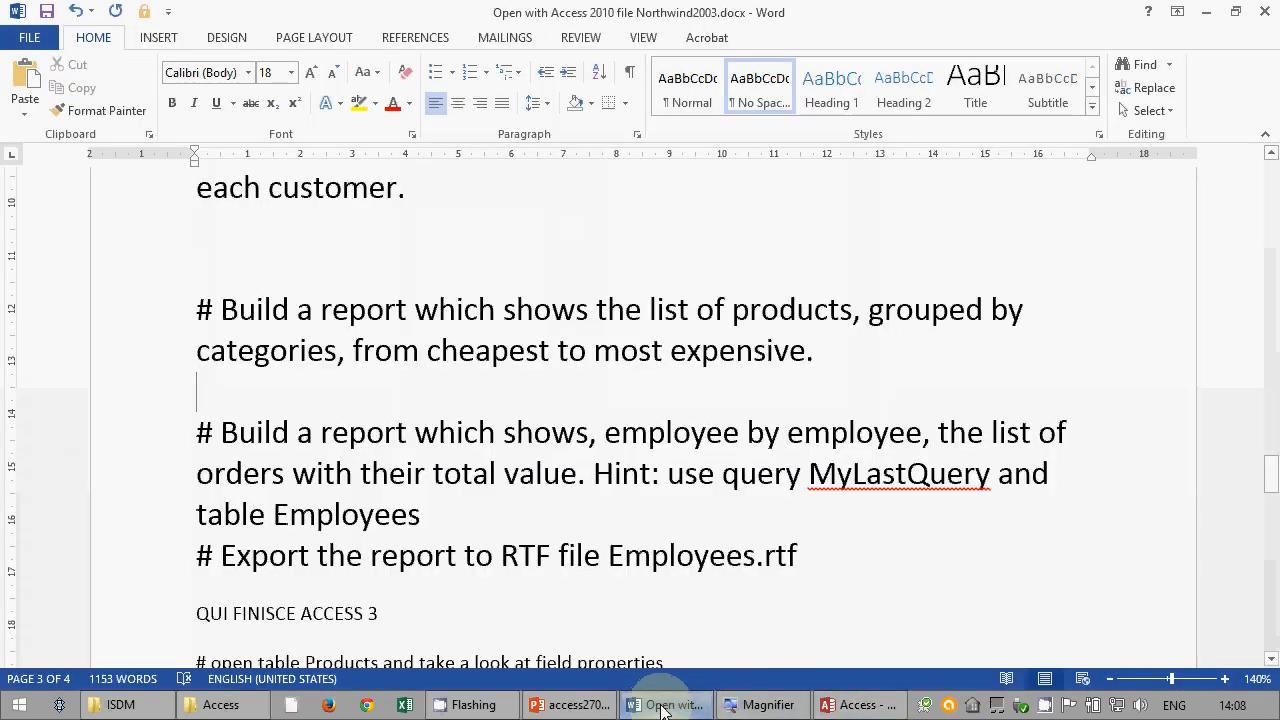
drag(868, 310, 340, 355)
click(393, 103)
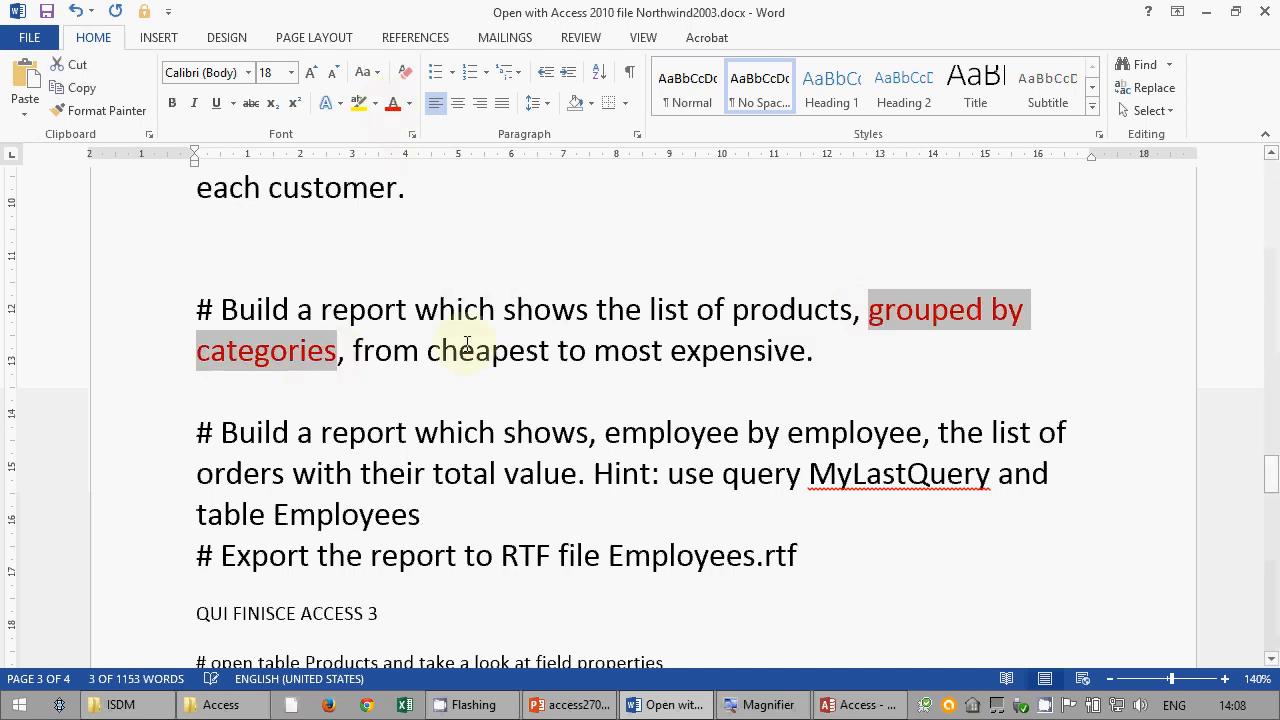
click(466, 350)
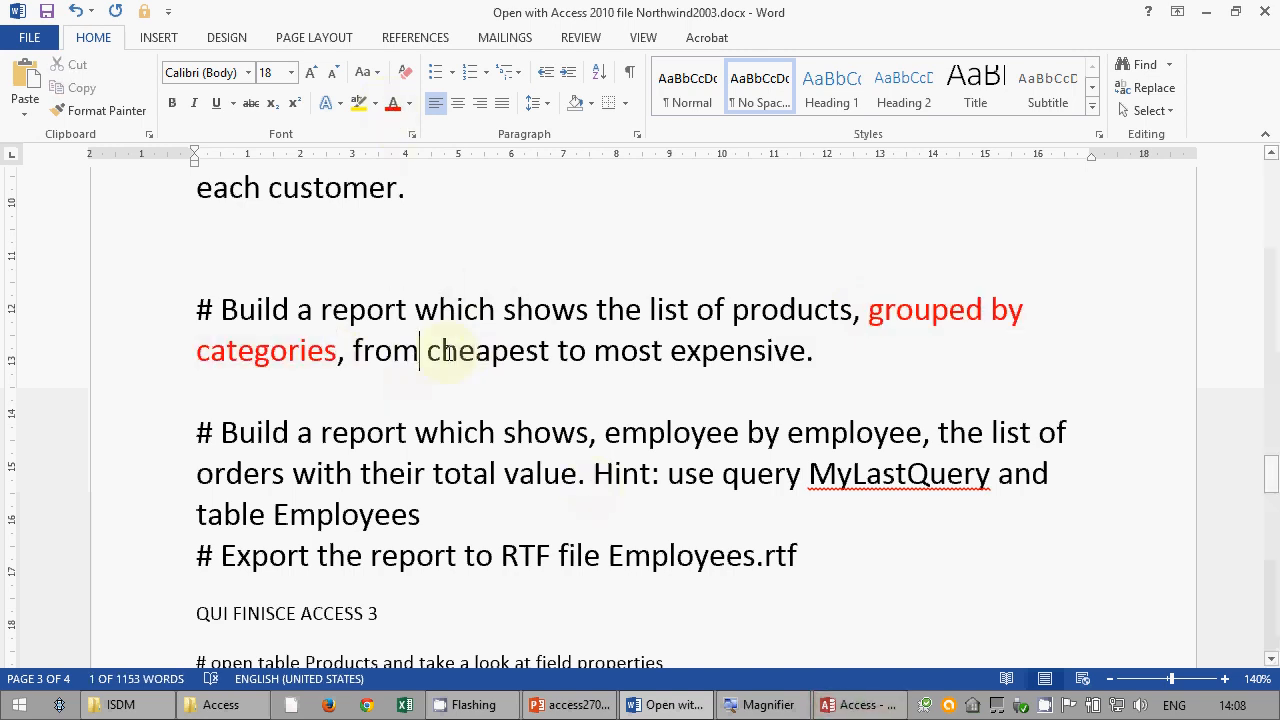
drag(430, 350, 585, 358)
- Return to the Access Report Wizard, add no further grouping levels, and sort the detail records by UnitPrice ascending
click(860, 705)
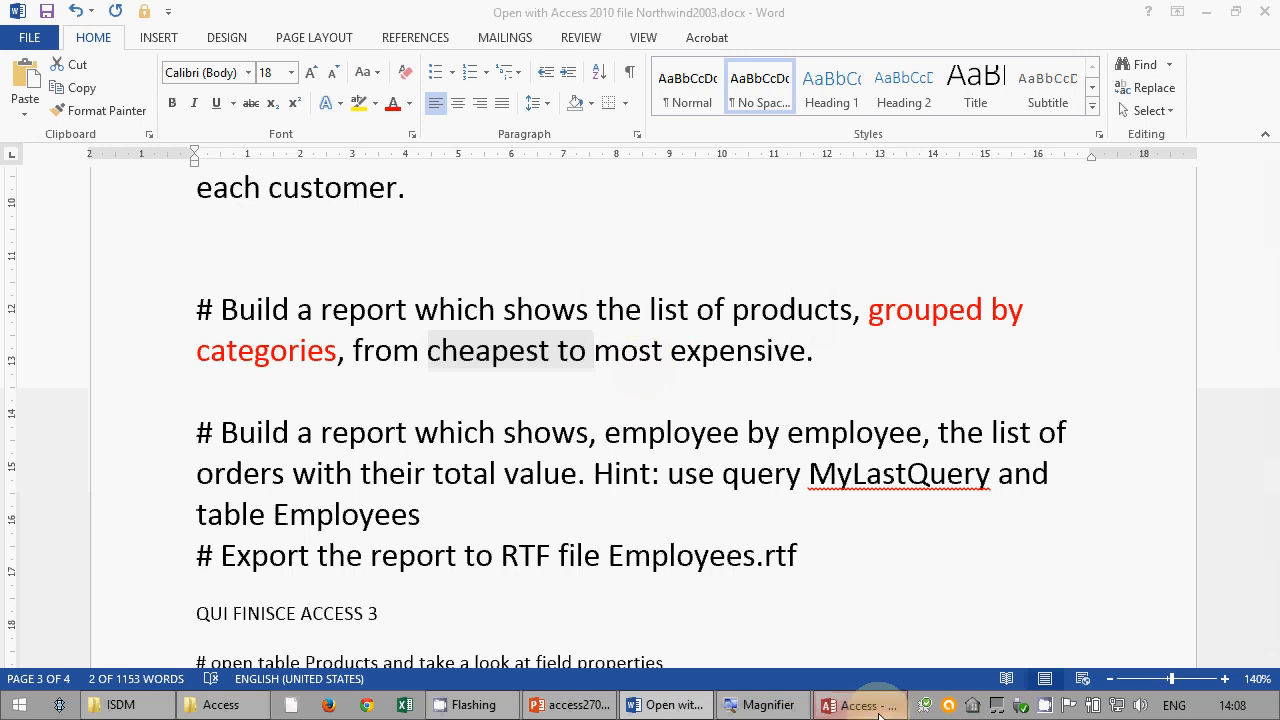
click(751, 448)
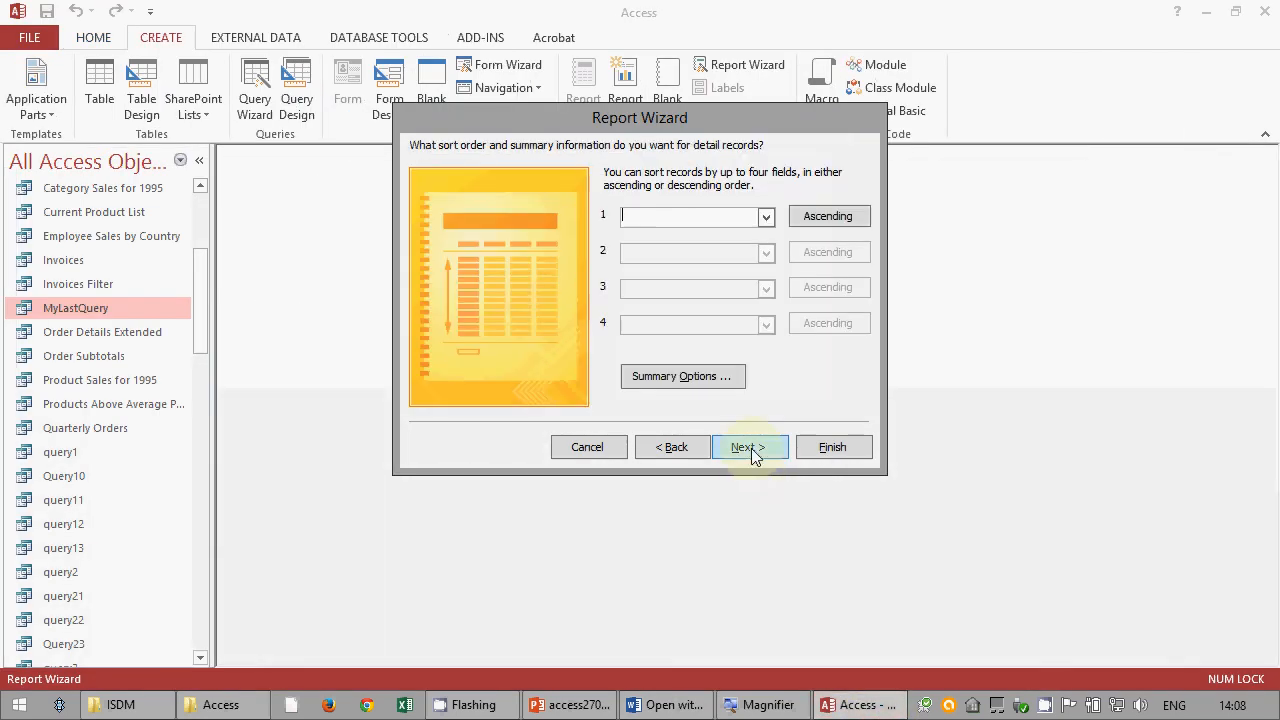
click(765, 217)
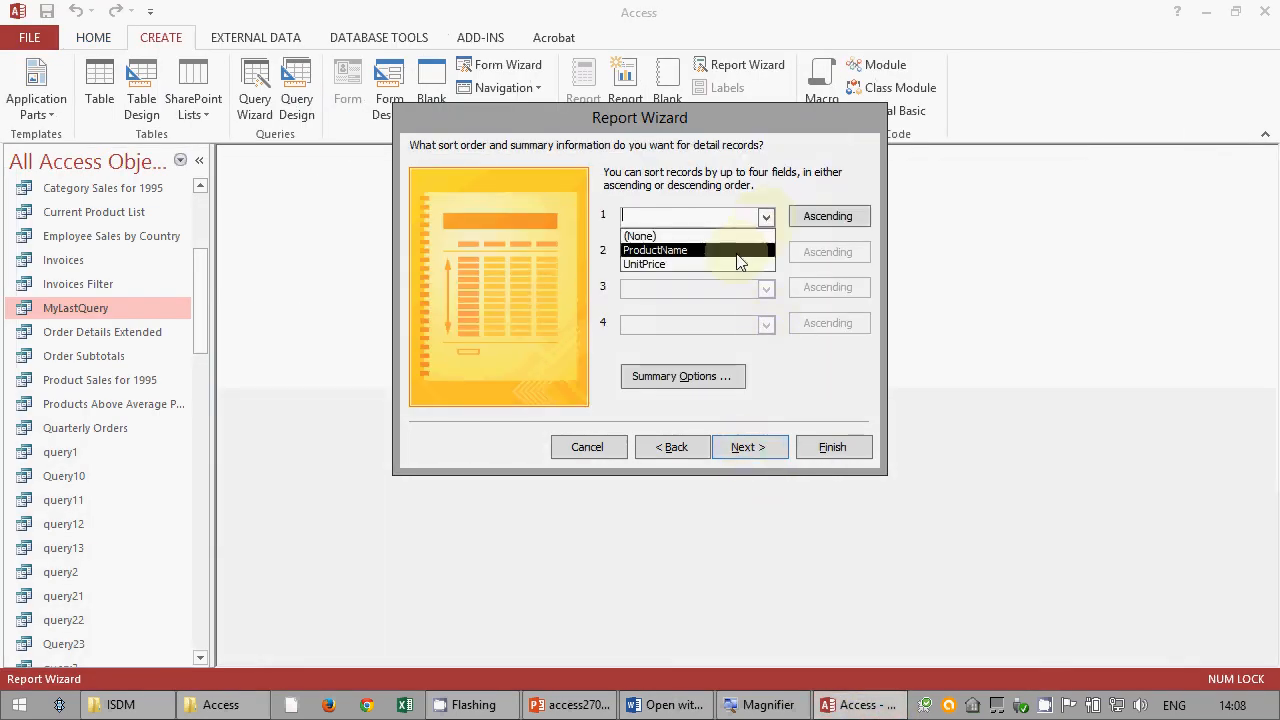
click(737, 261)
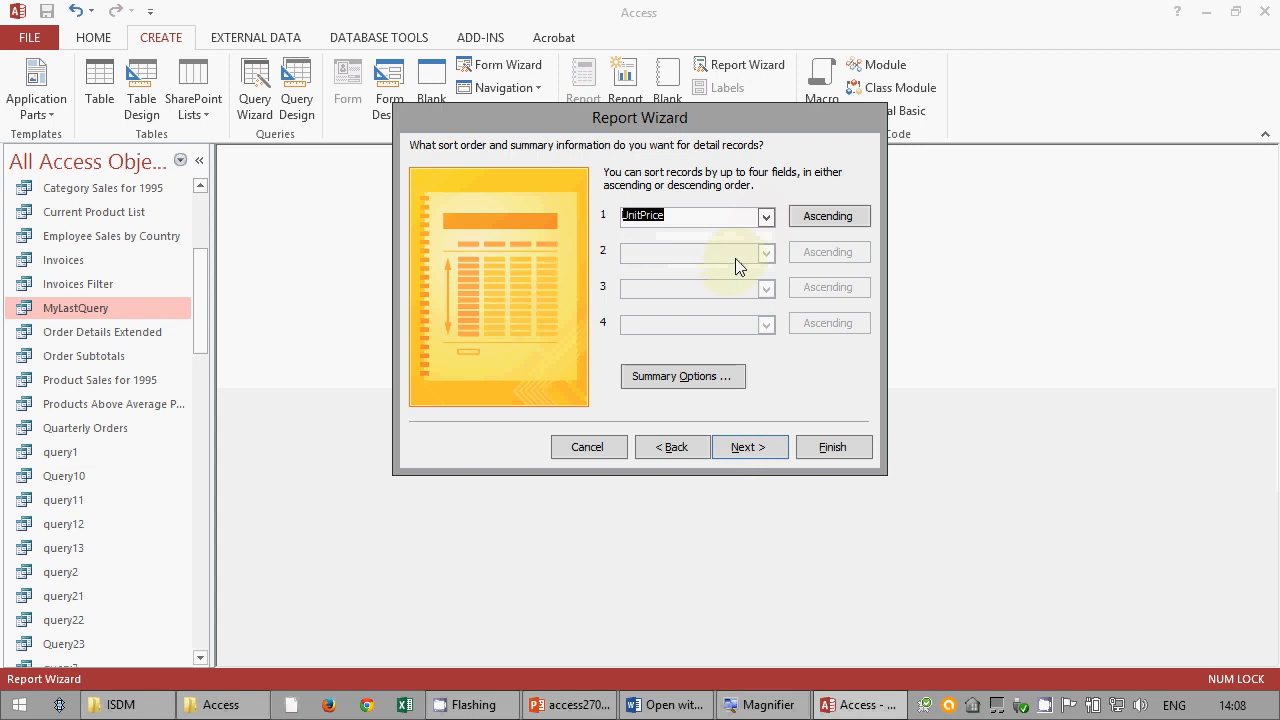
click(758, 448)
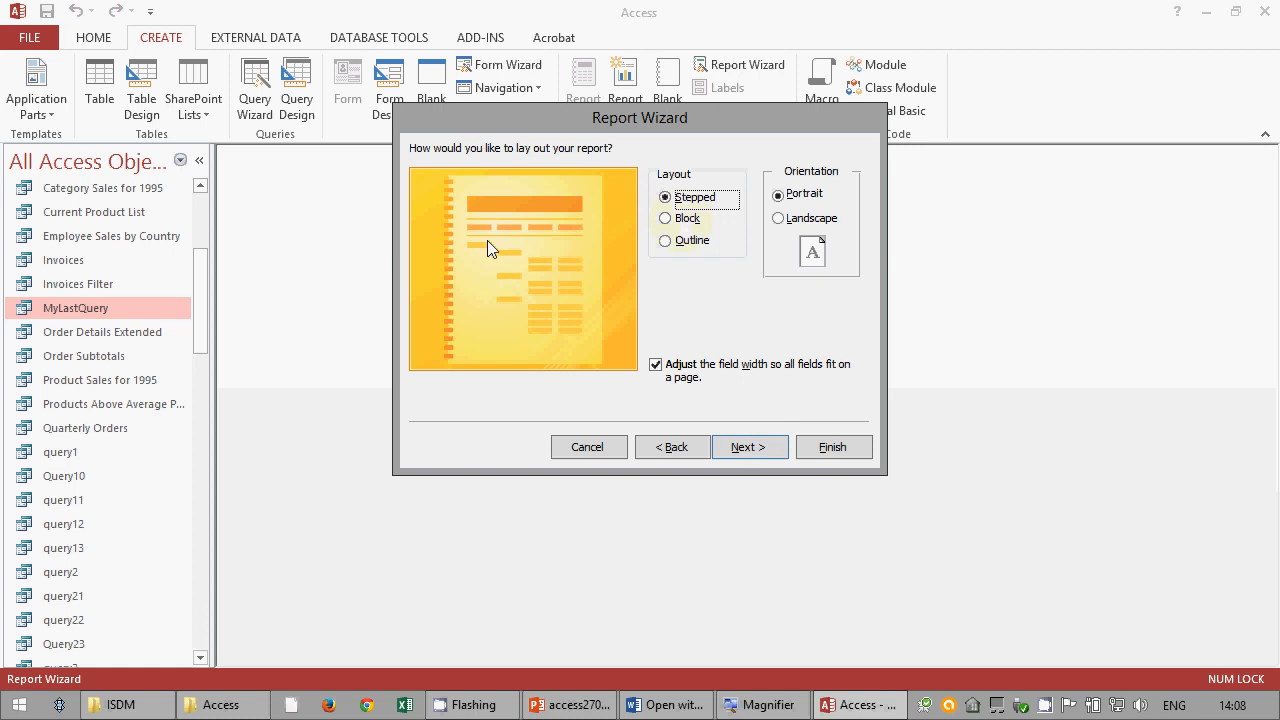
- Preview the alternative report layouts, then keep the Stepped layout in Portrait orientation
key(Down)
key(Down)
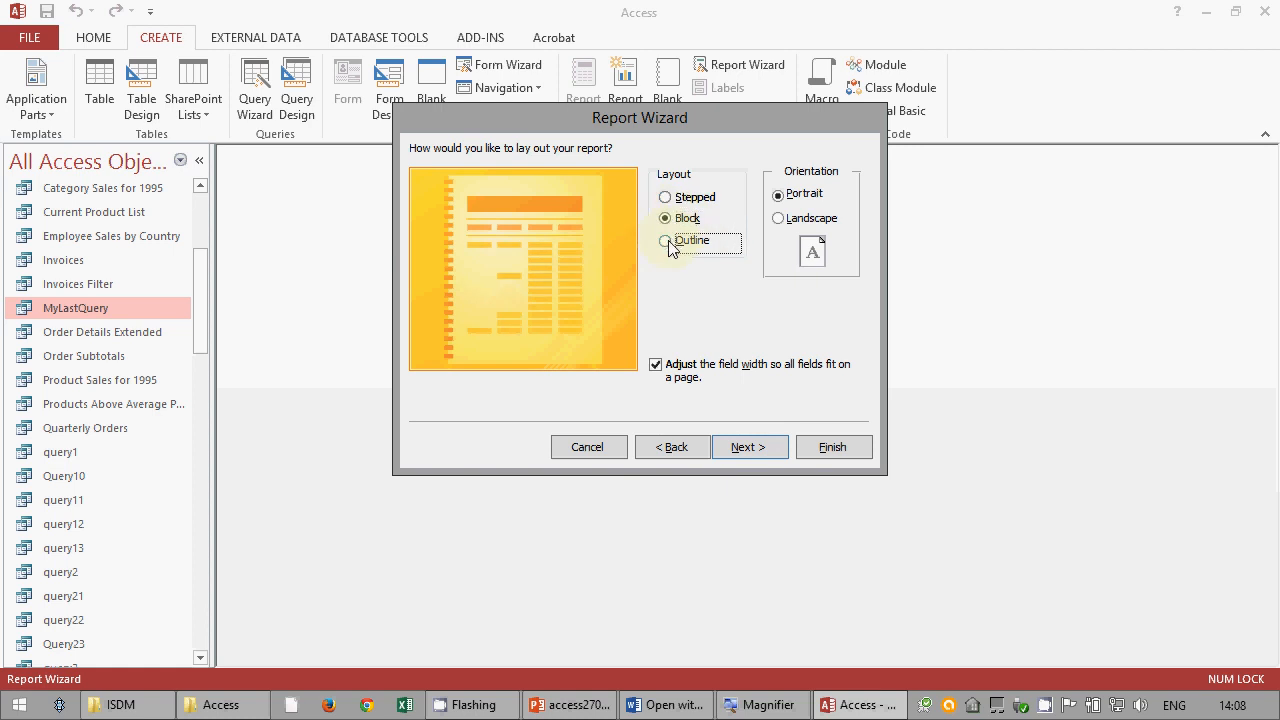
click(667, 199)
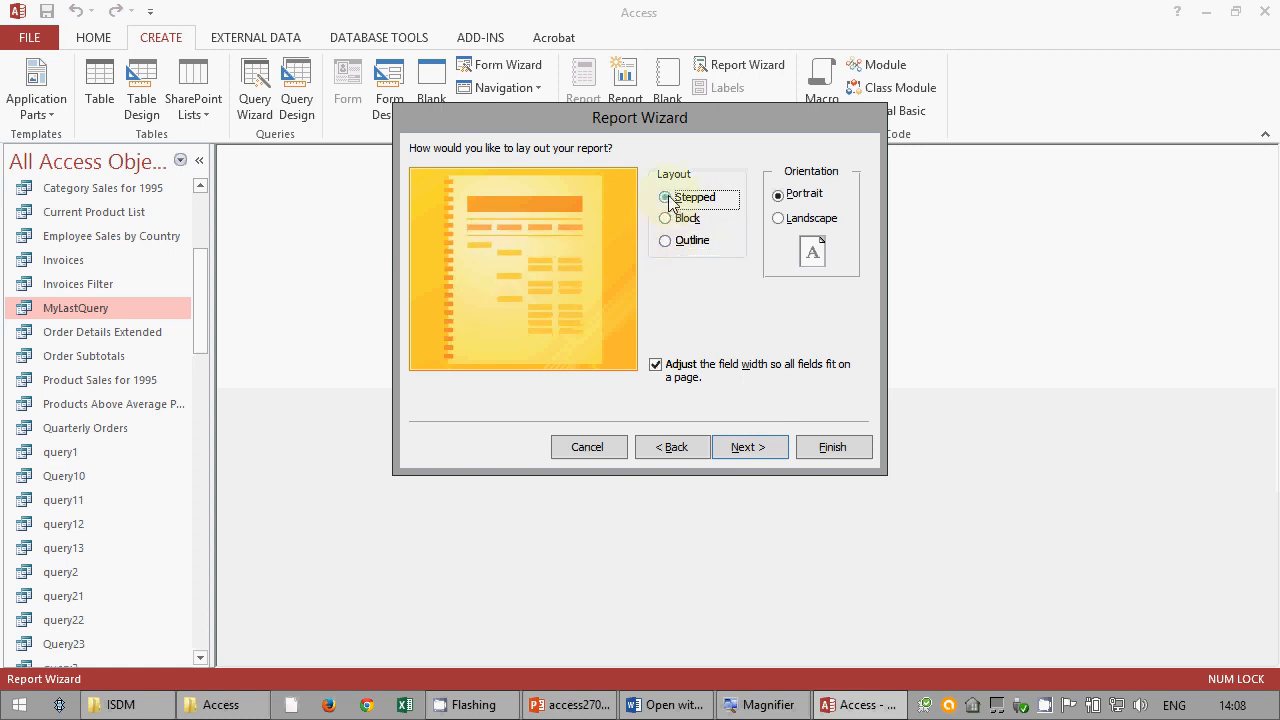
click(740, 446)
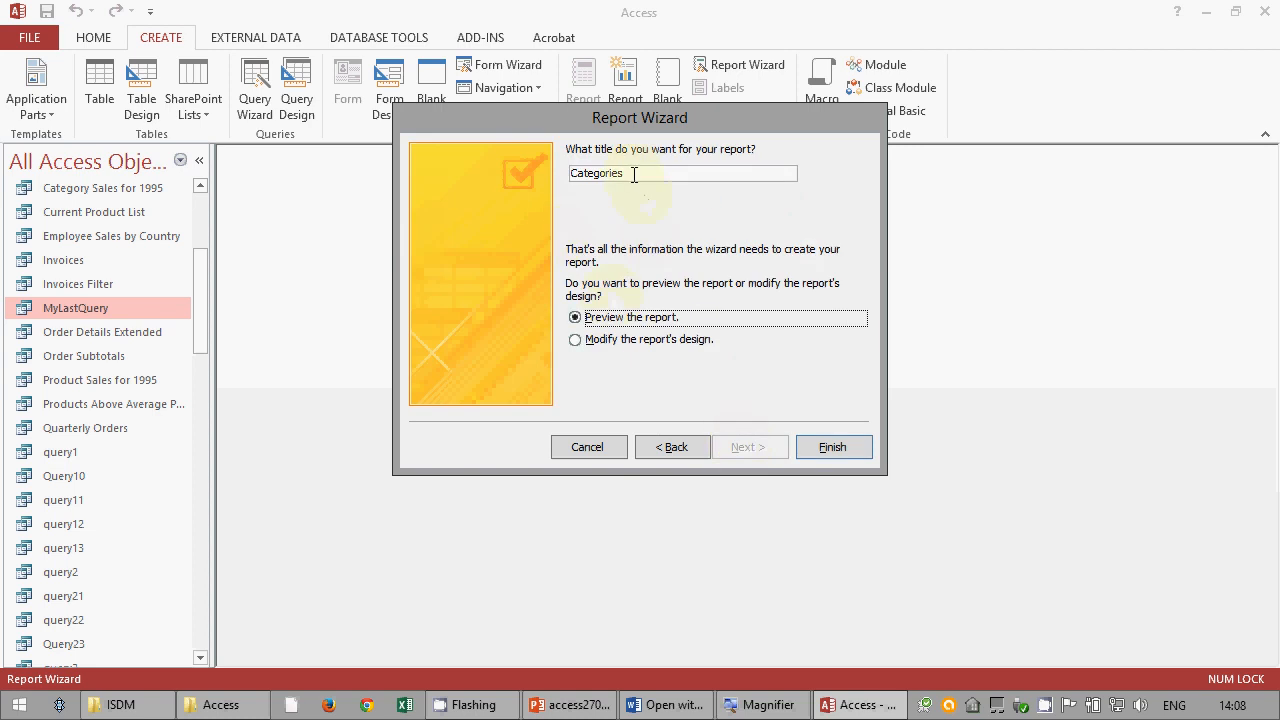
- Title the report report1 and finish the wizard with the report preview
click(626, 174)
drag(630, 174, 524, 173)
text(report1)
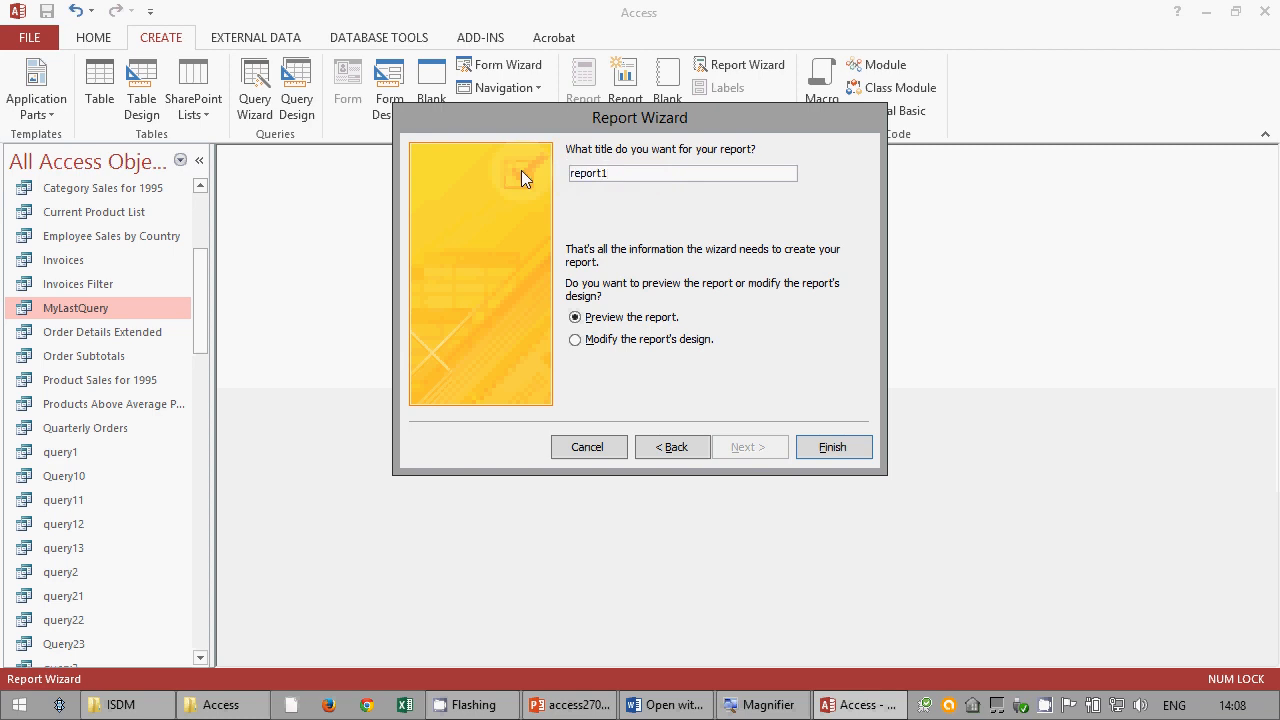
key(Return)
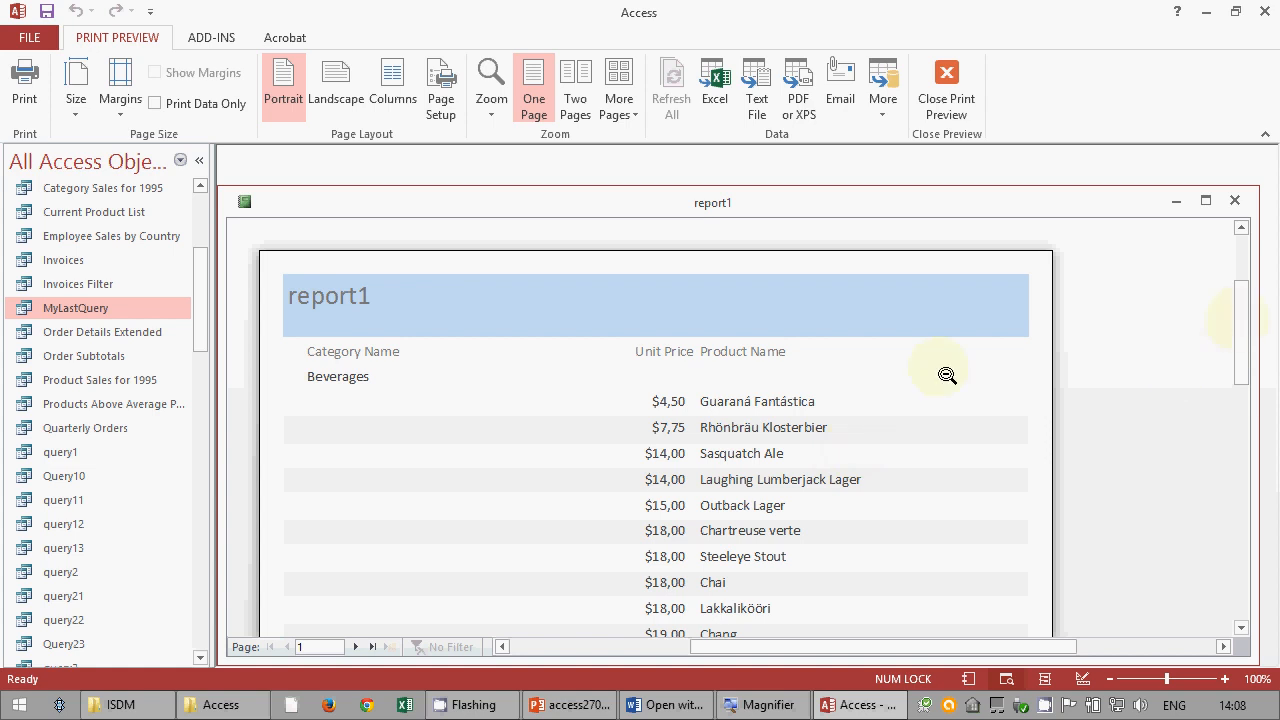
- Maximize the report1 preview and examine the products listed by price within each category
click(1226, 635)
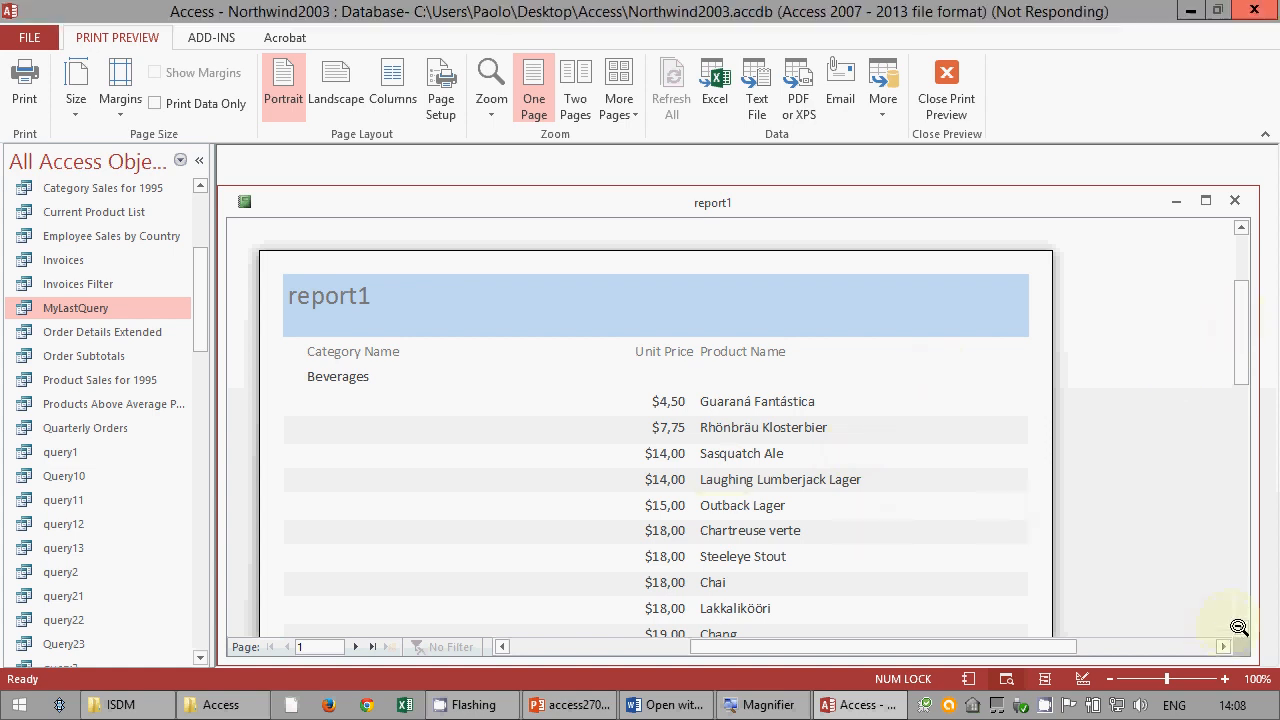
click(1205, 201)
click(808, 375)
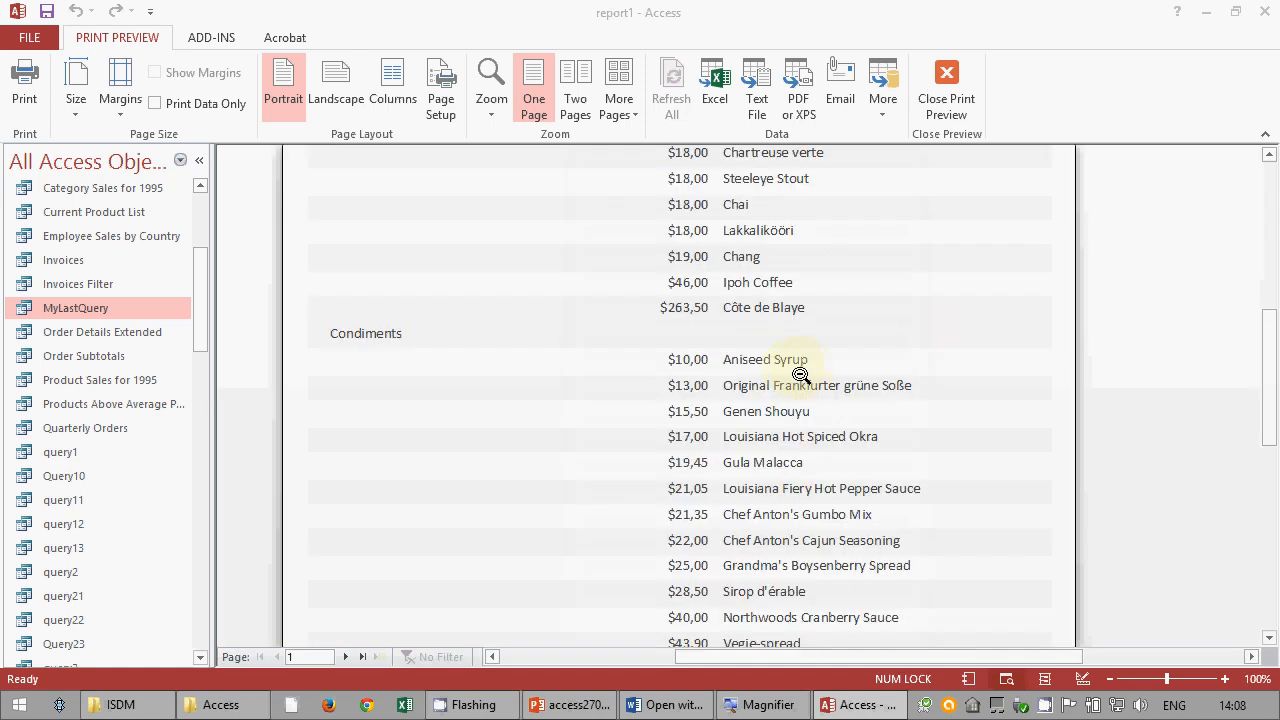
scroll(807, 356, up, 4)
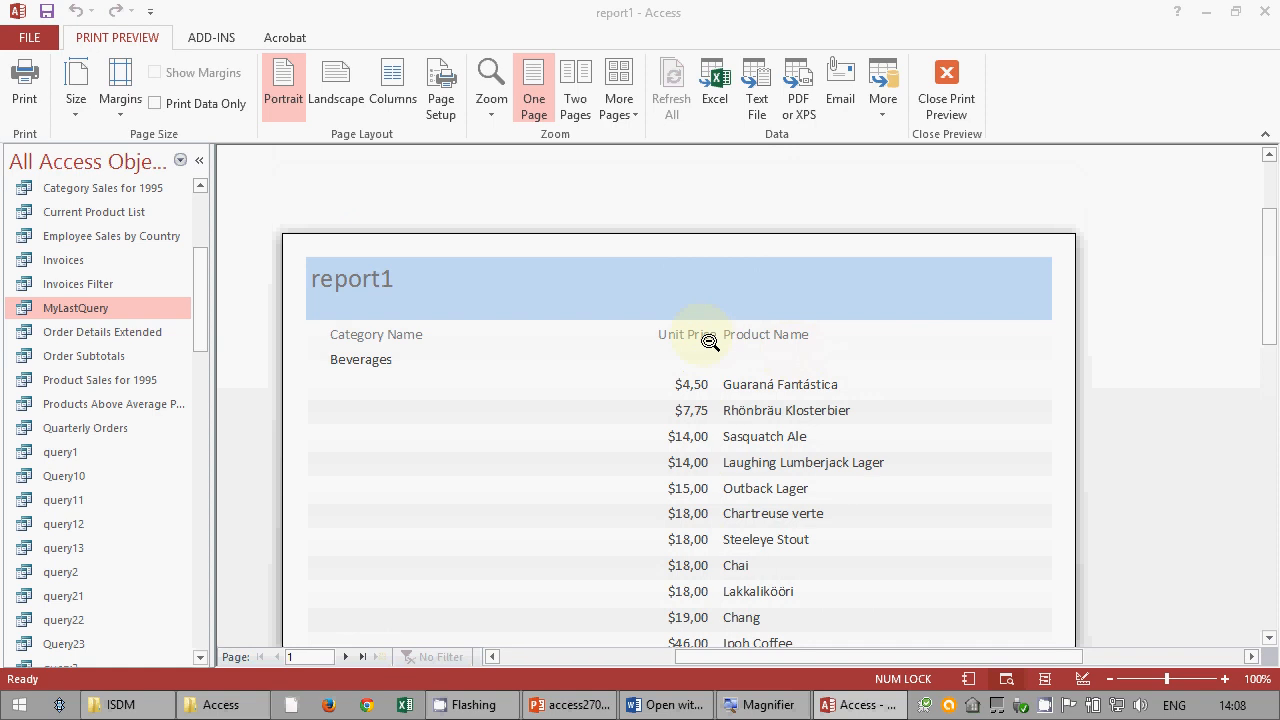
- Examine the Beverages and Condiments prices in the report1 preview, then close the print preview
scroll(758, 372, down, 2)
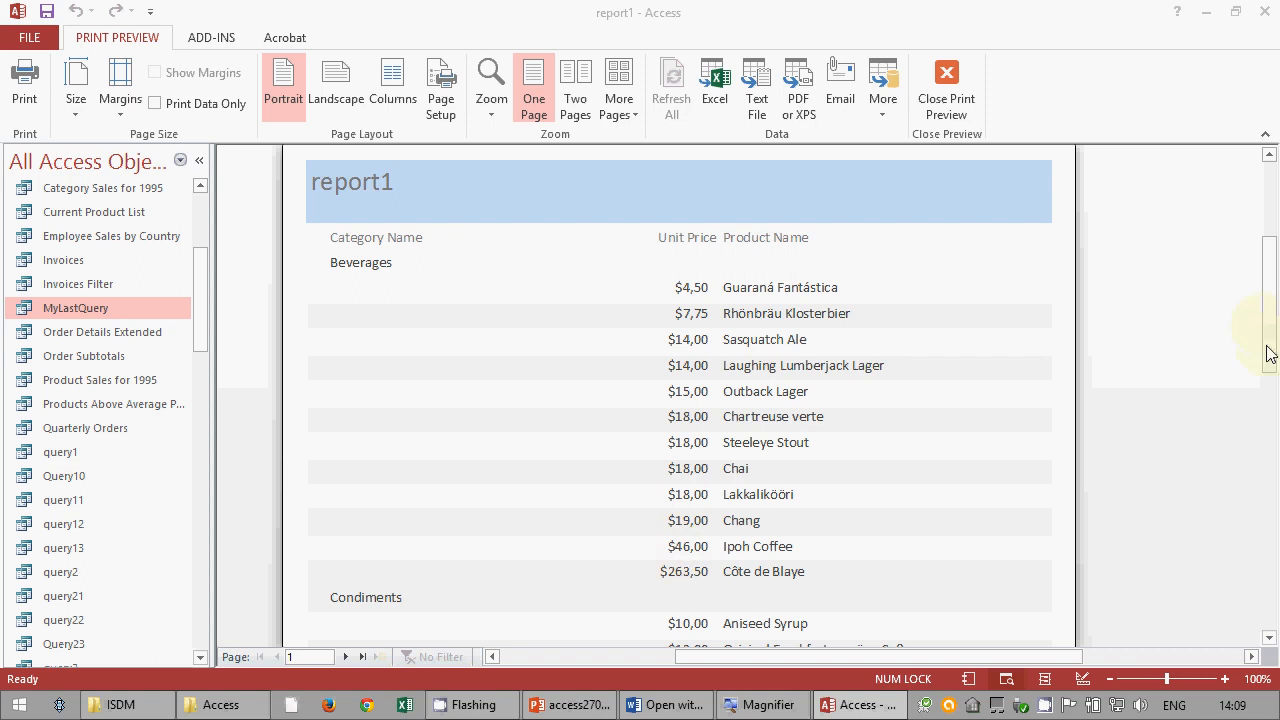
mouse_move(1275, 363)
mouse_down()
mouse_move(1275, 521)
mouse_move(1266, 343)
mouse_up()
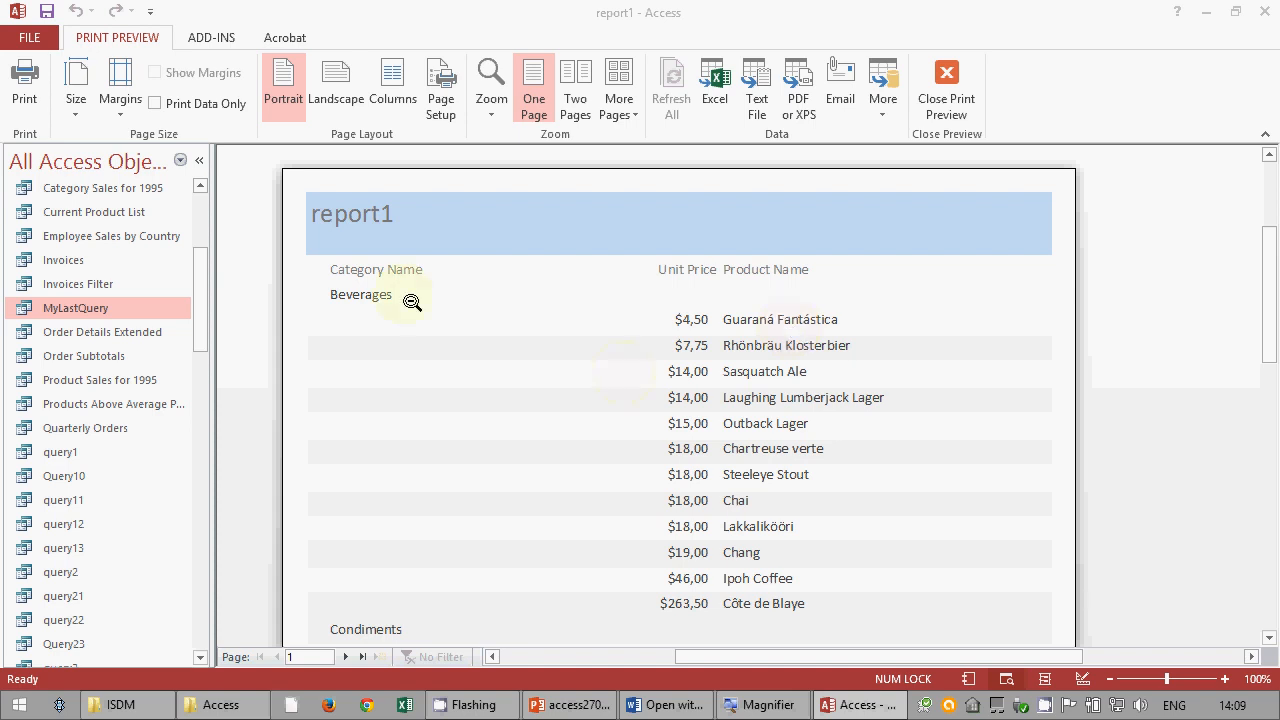
click(955, 103)
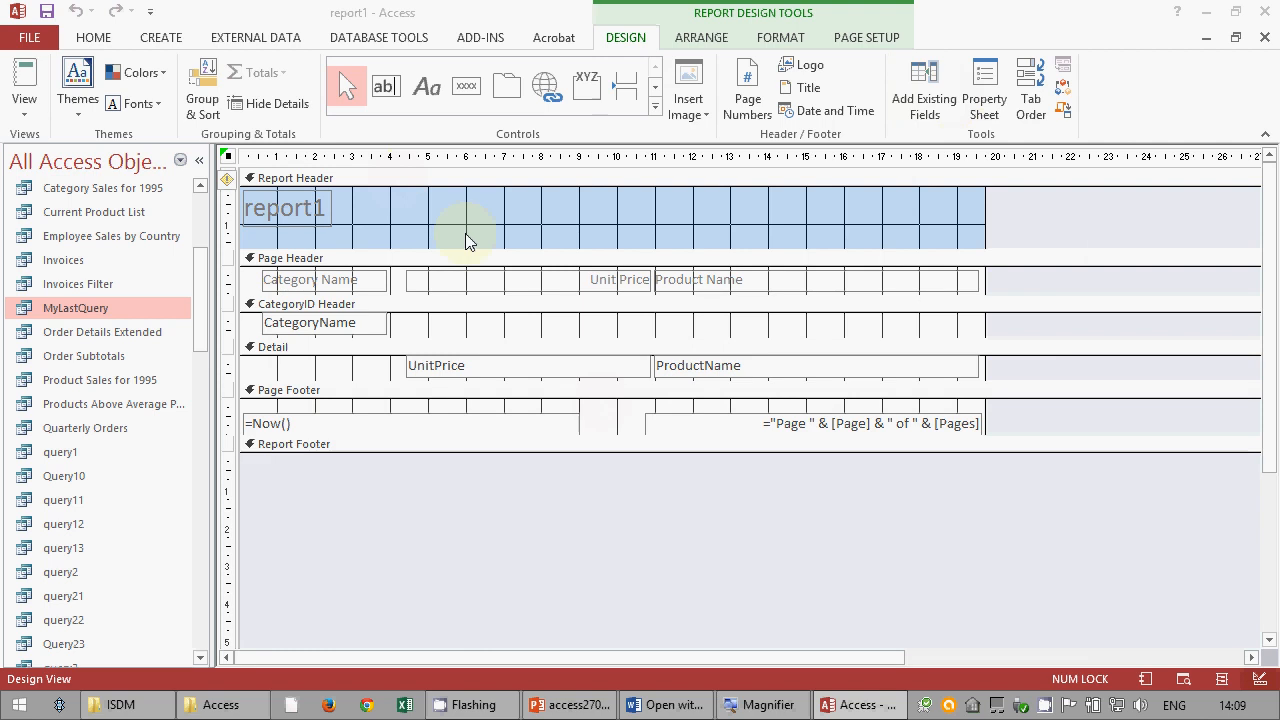
- View report1 in Report View, then return to Design View
click(24, 100)
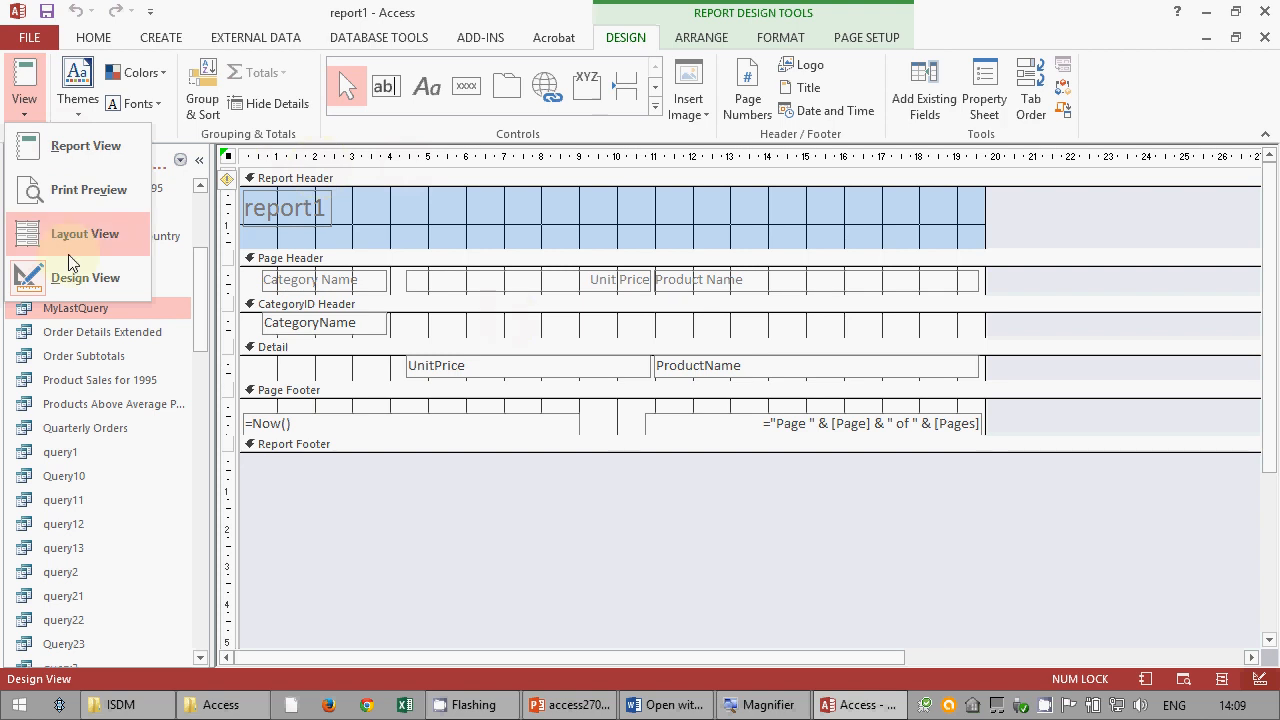
click(71, 279)
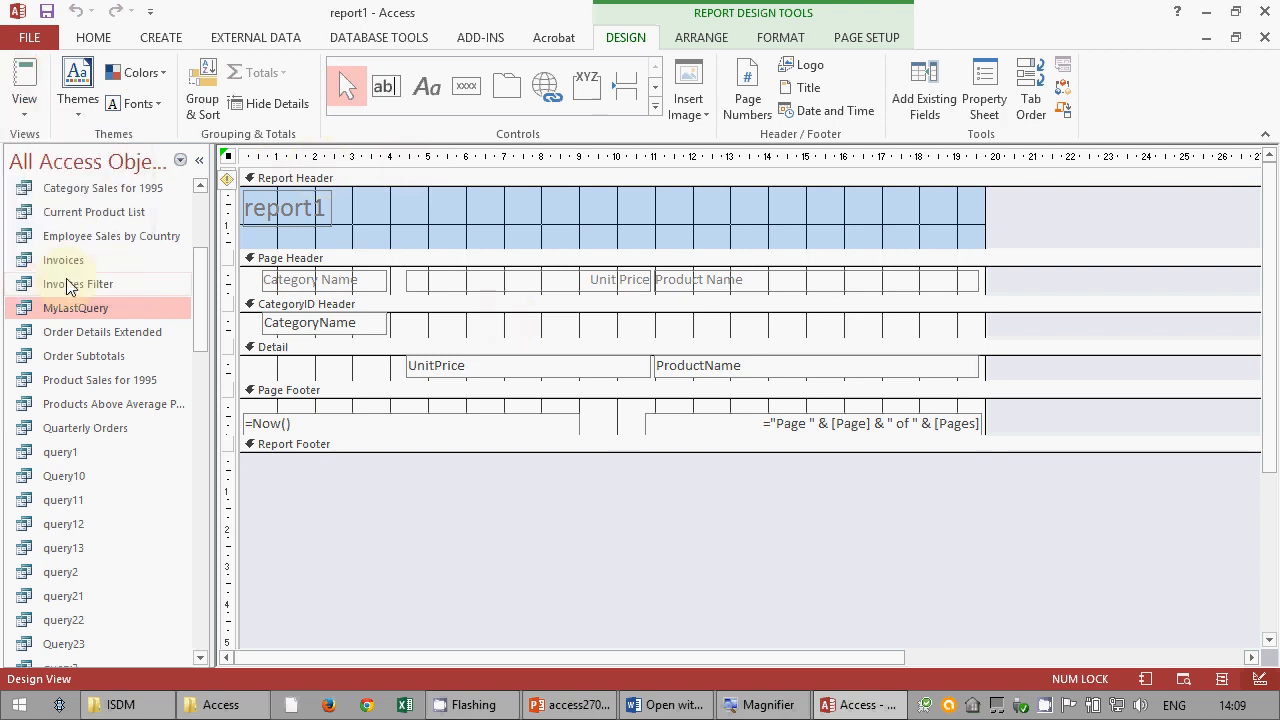
click(24, 88)
click(64, 275)
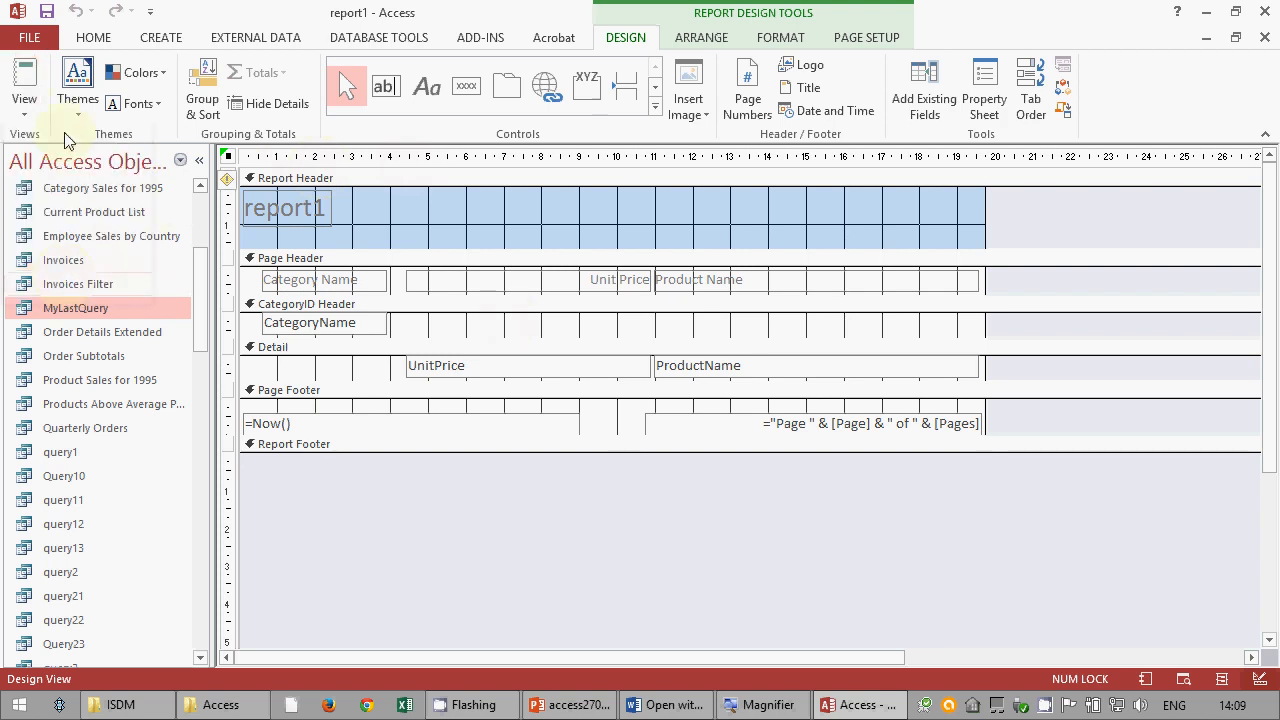
click(24, 86)
click(64, 160)
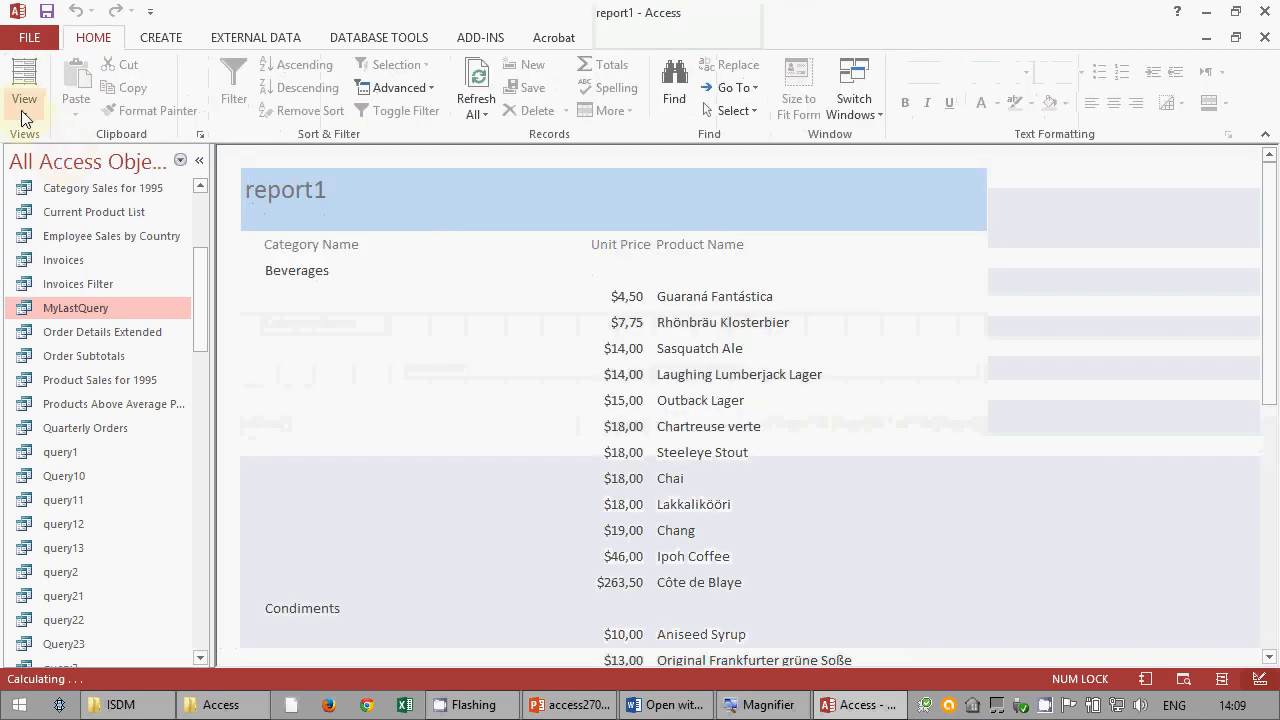
click(24, 100)
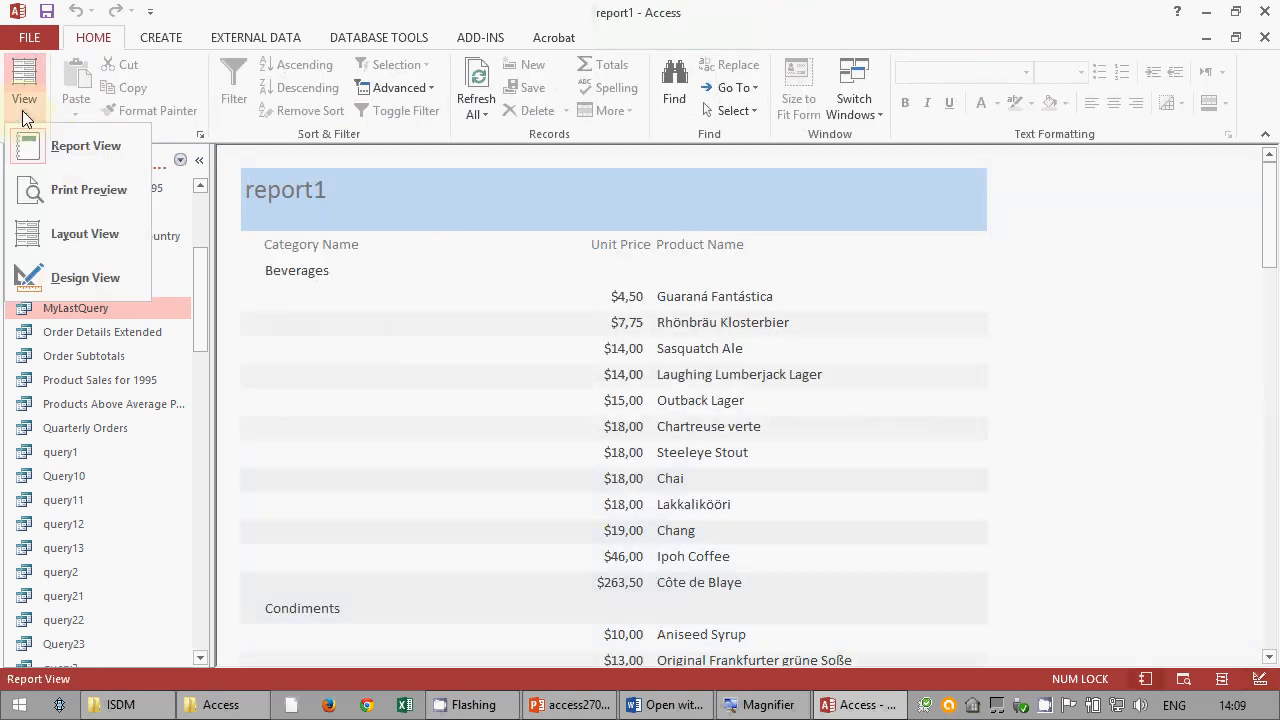
click(49, 272)
- Show report1 in Layout View, then switch back to Design View
click(24, 95)
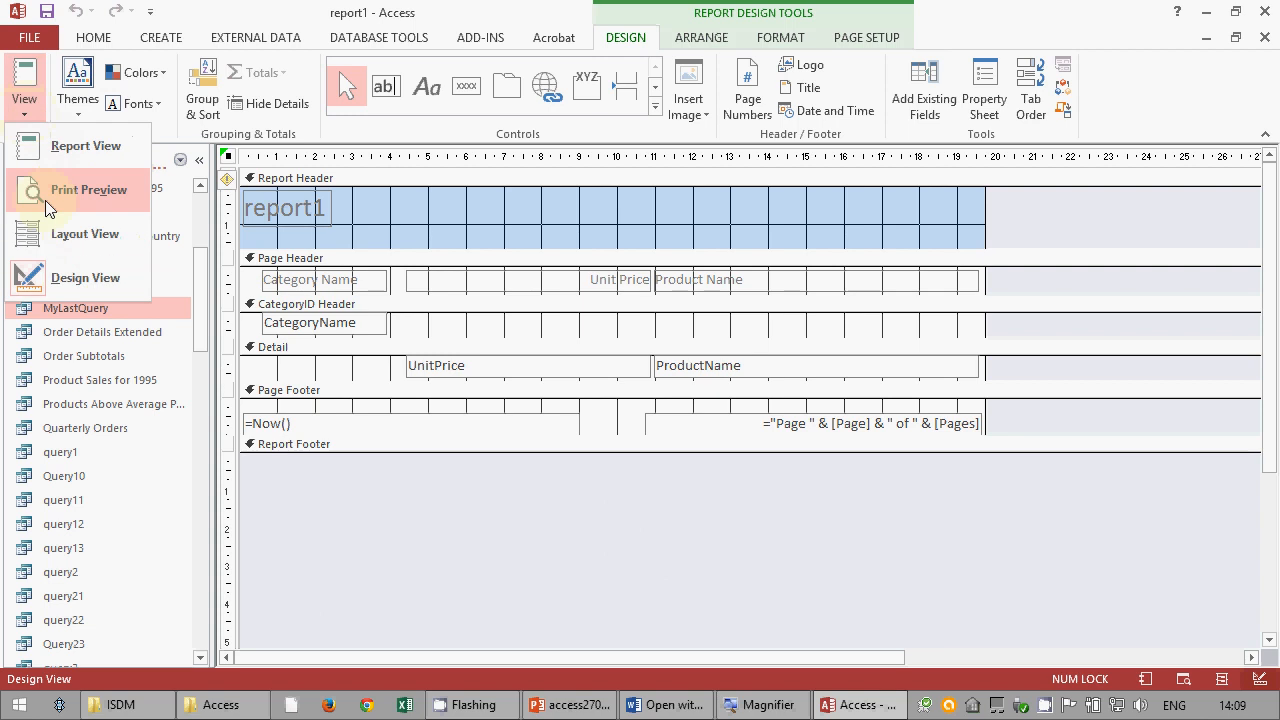
click(52, 234)
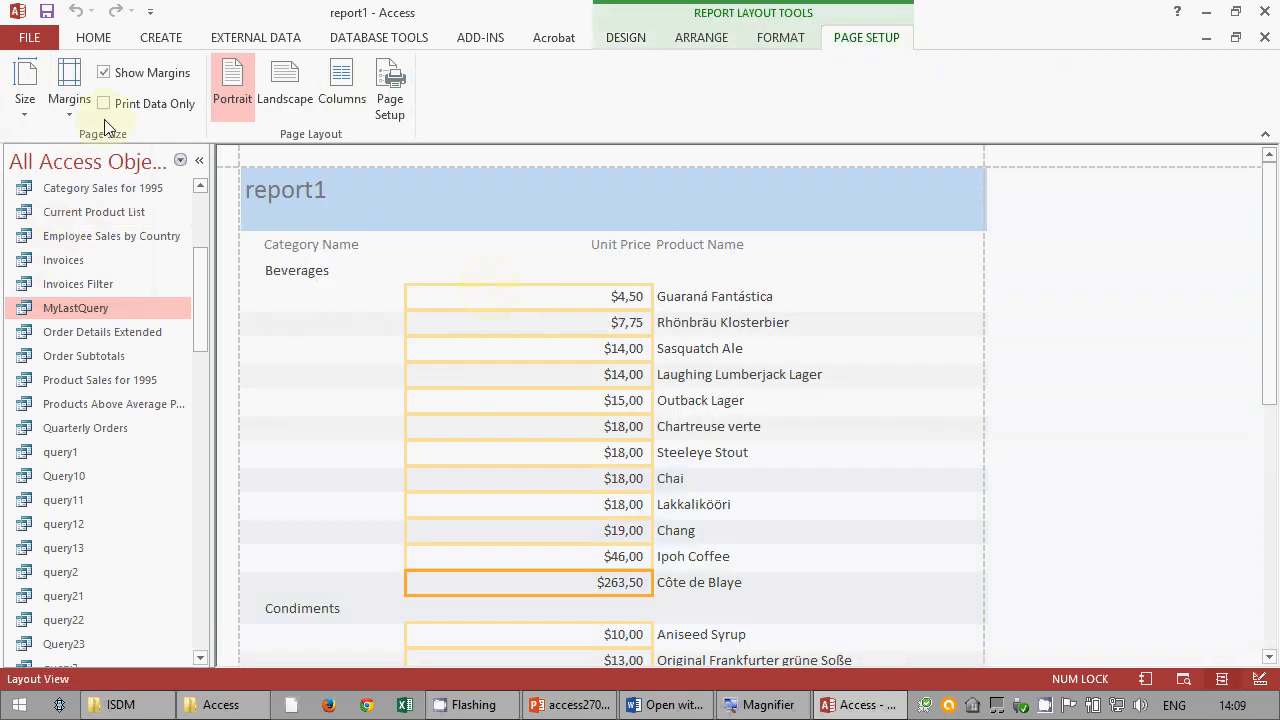
click(626, 38)
click(93, 37)
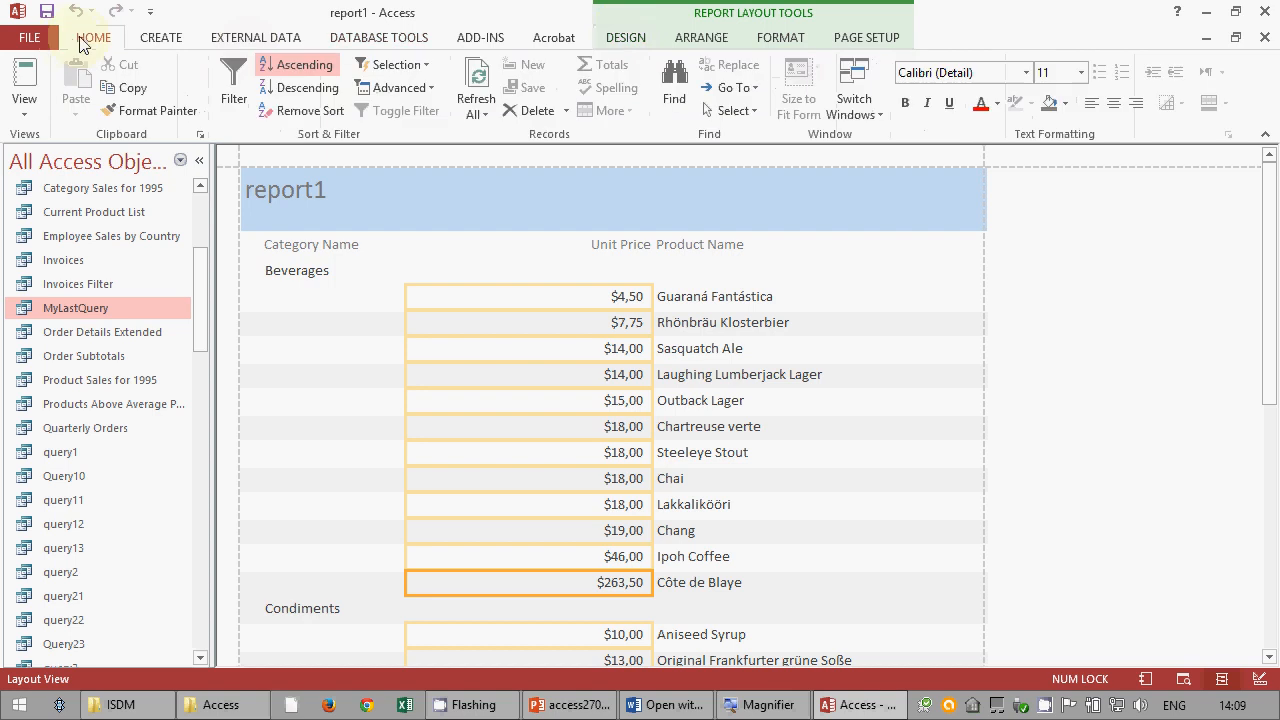
click(33, 110)
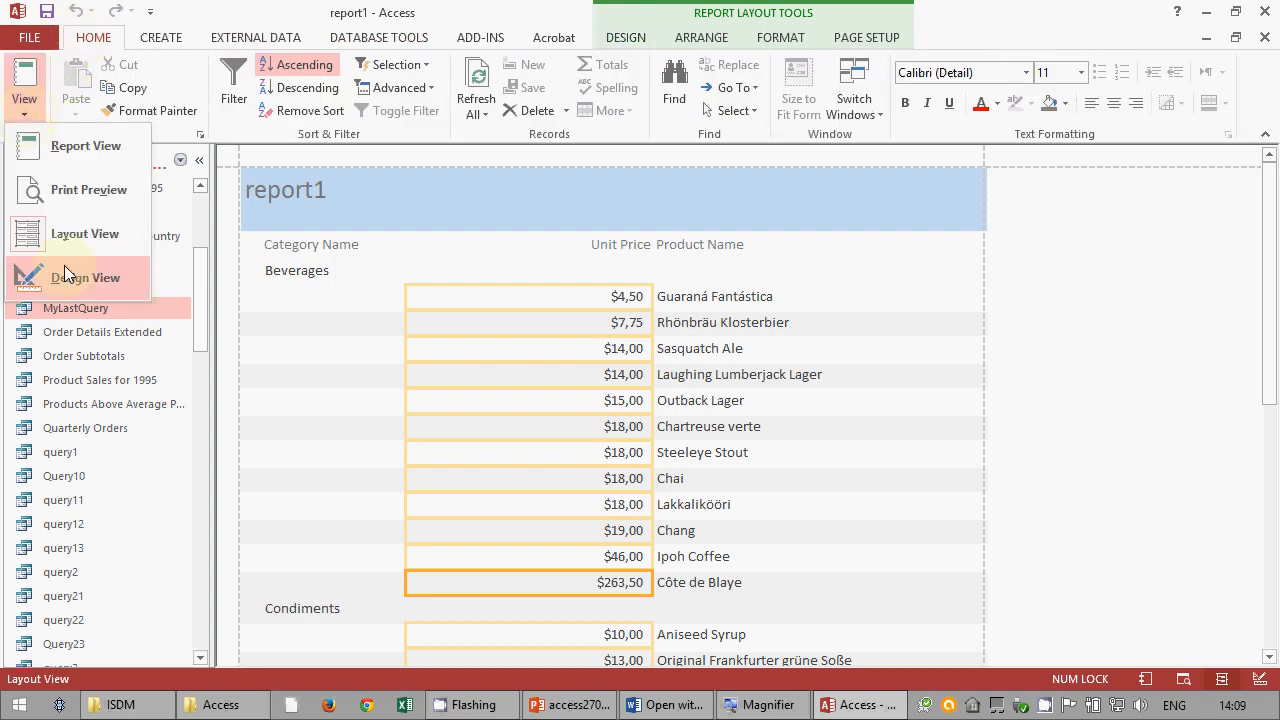
click(64, 267)
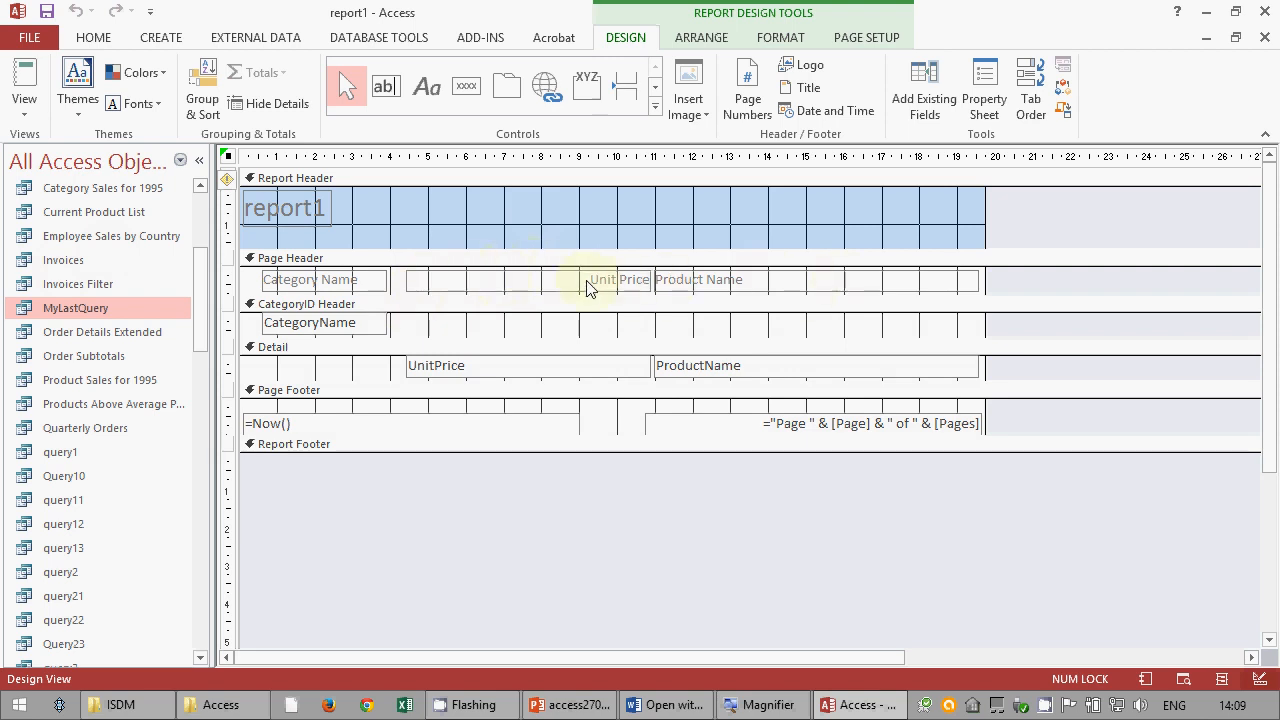
- Display the grouping and sorting settings of report1, then close the report
click(202, 104)
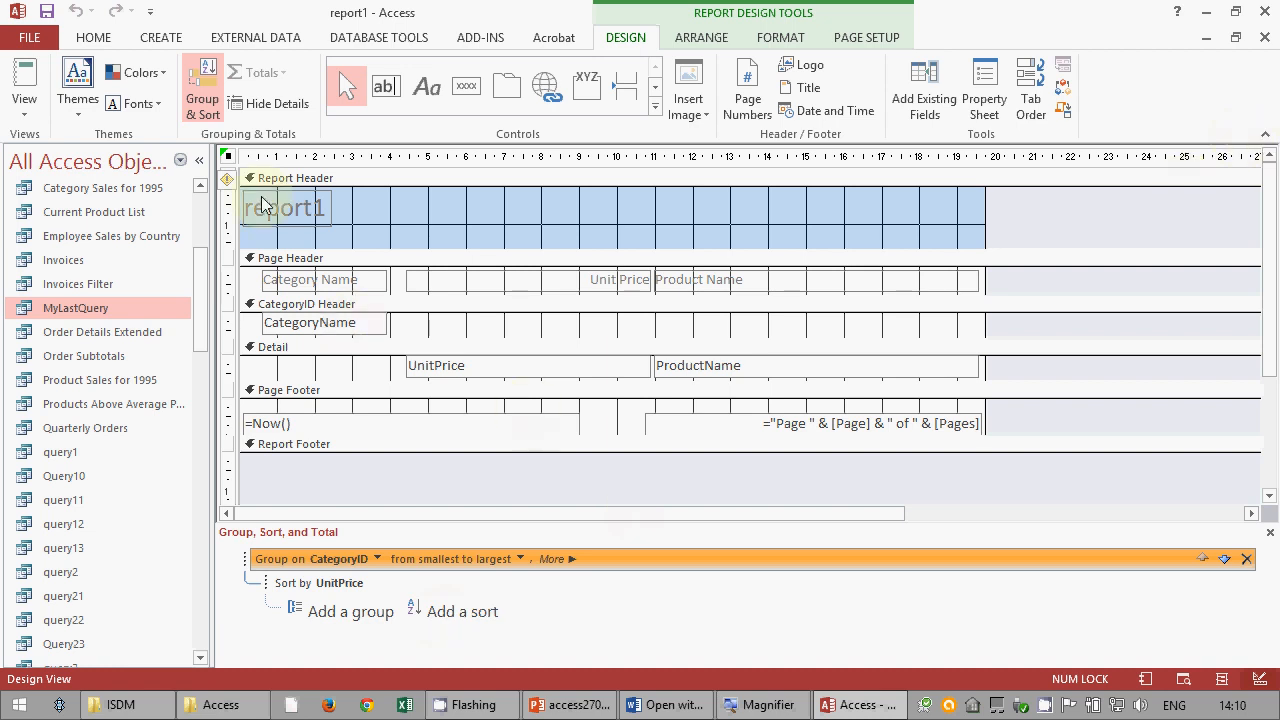
click(1265, 40)
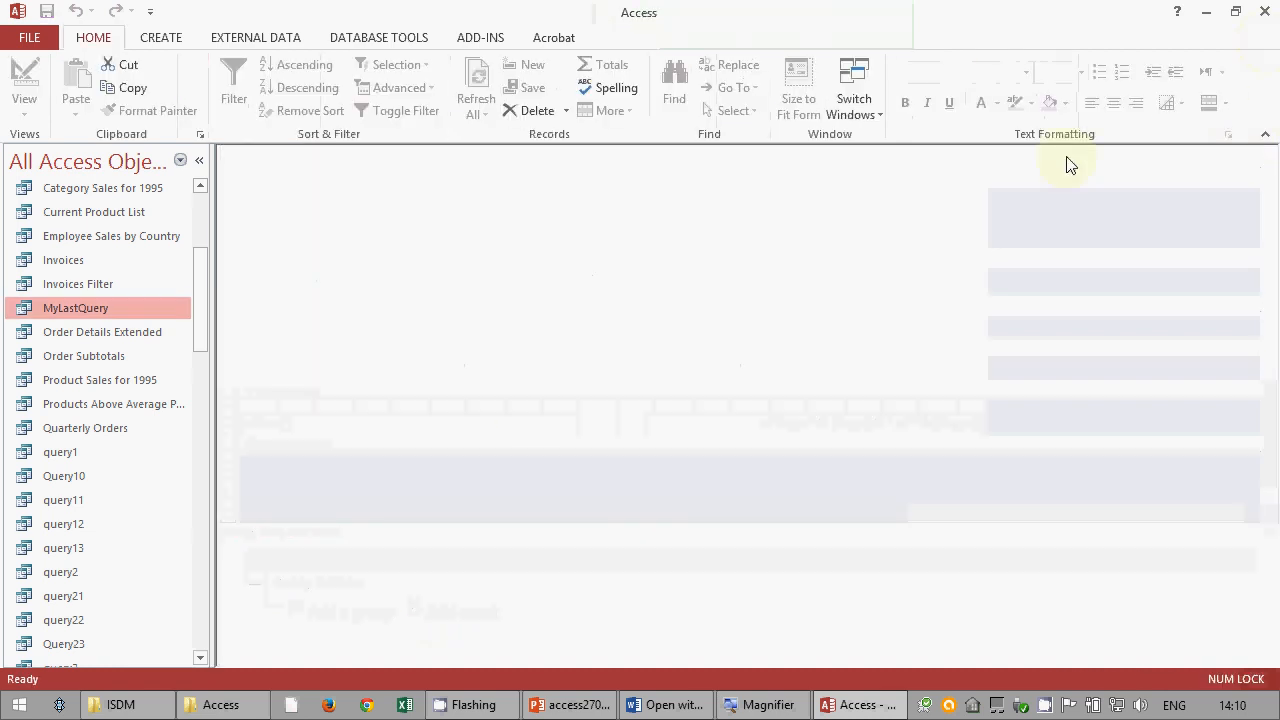
- Switch to the Word exercise document and insert a blank line between the employee report task and the RTF export task
click(658, 703)
scroll(620, 480, down, 3)
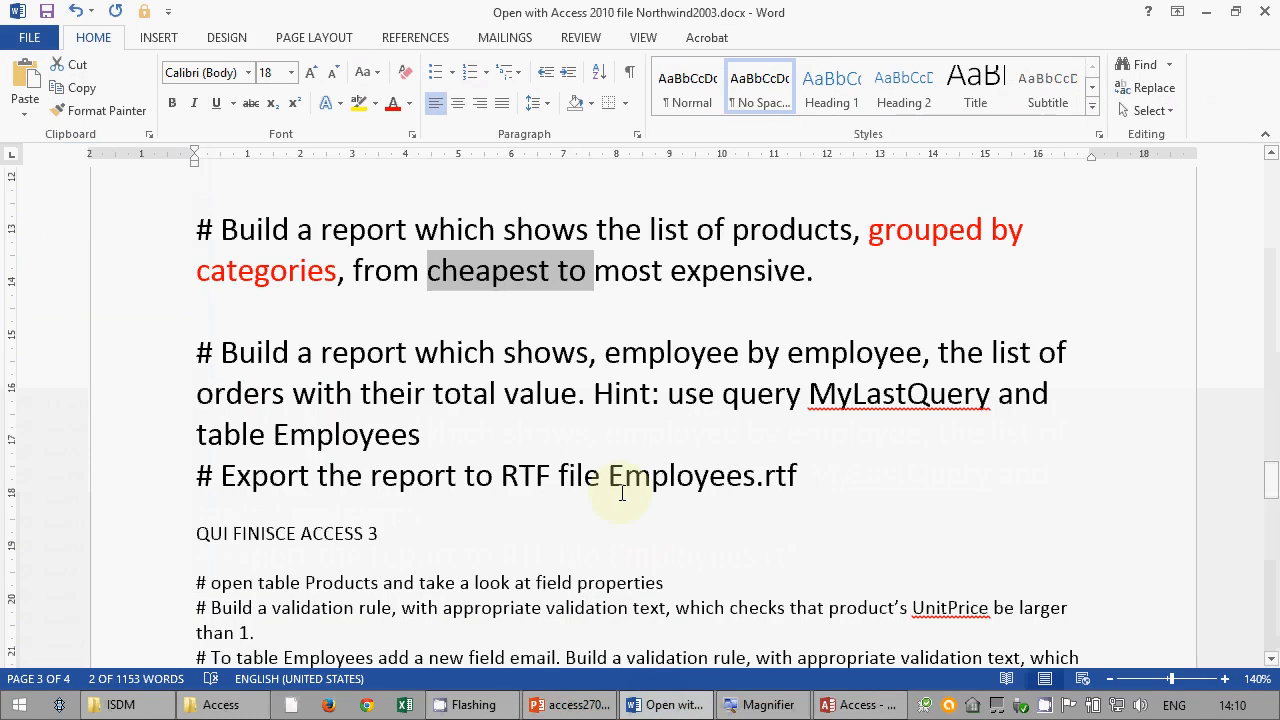
click(533, 387)
key(Return)
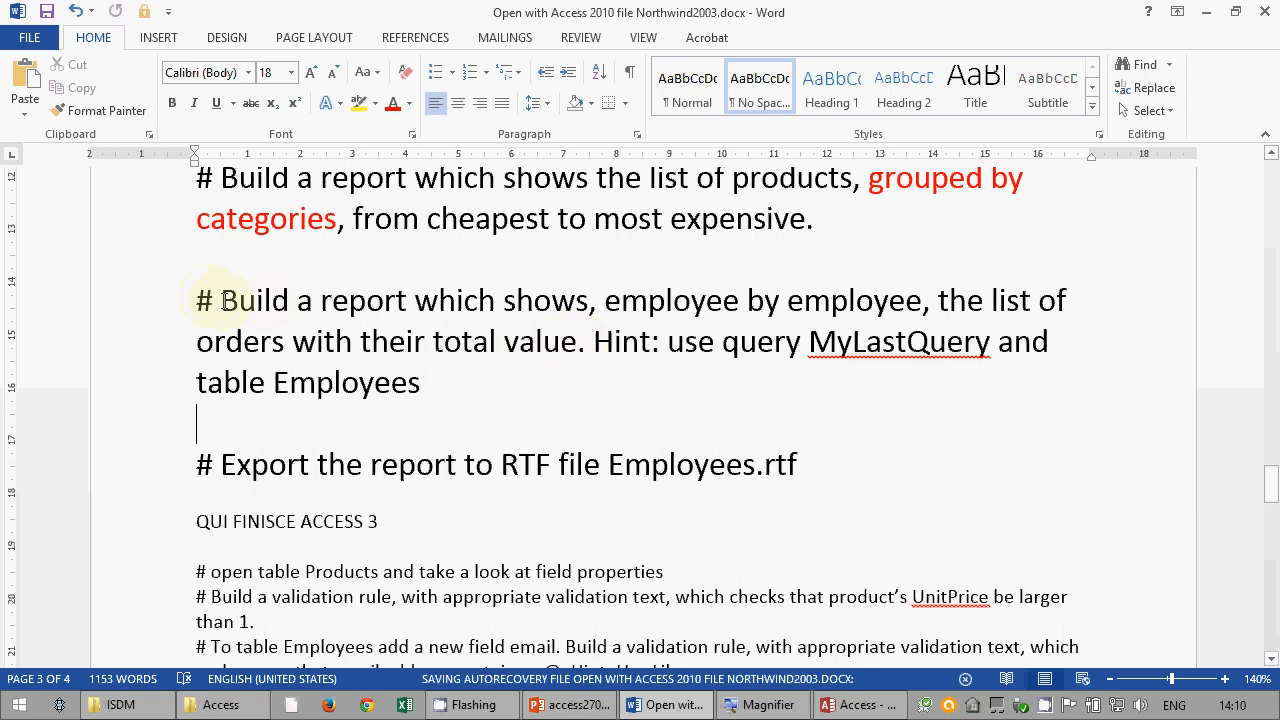
- Highlight the employee report task and its hint for reading, then add blank lines after the Employees.rtf export task
drag(218, 299, 585, 339)
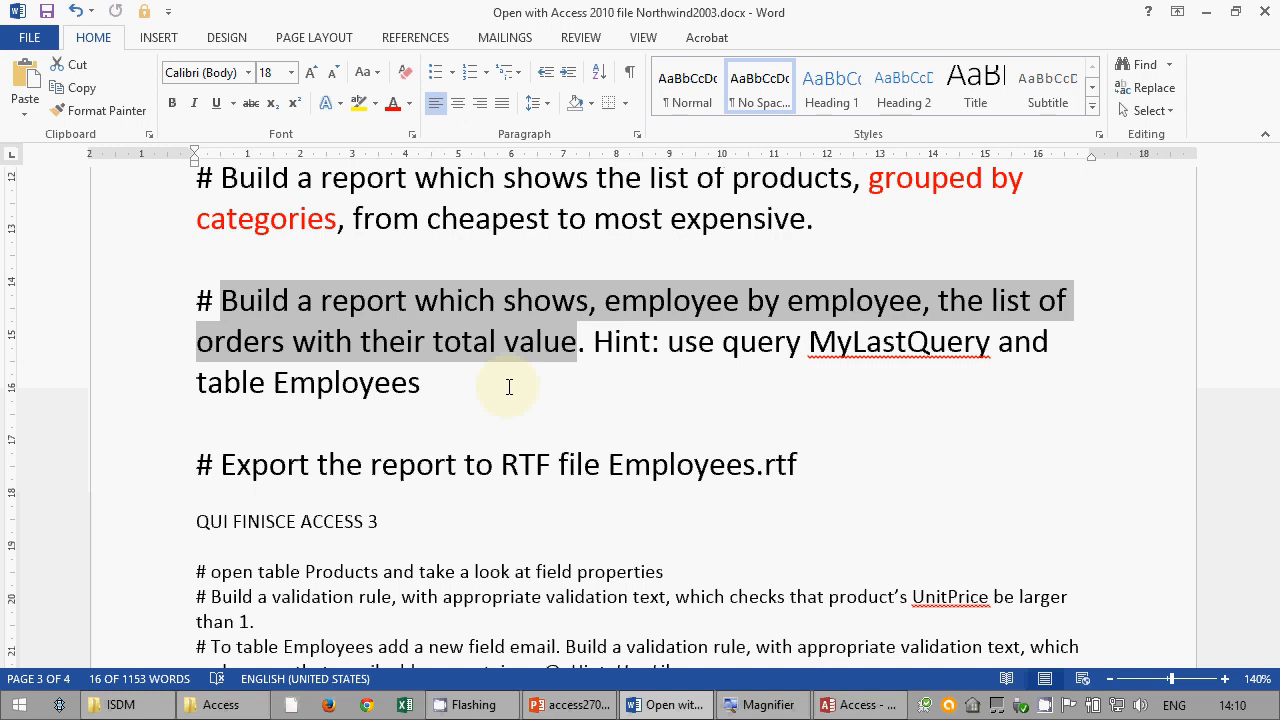
click(509, 387)
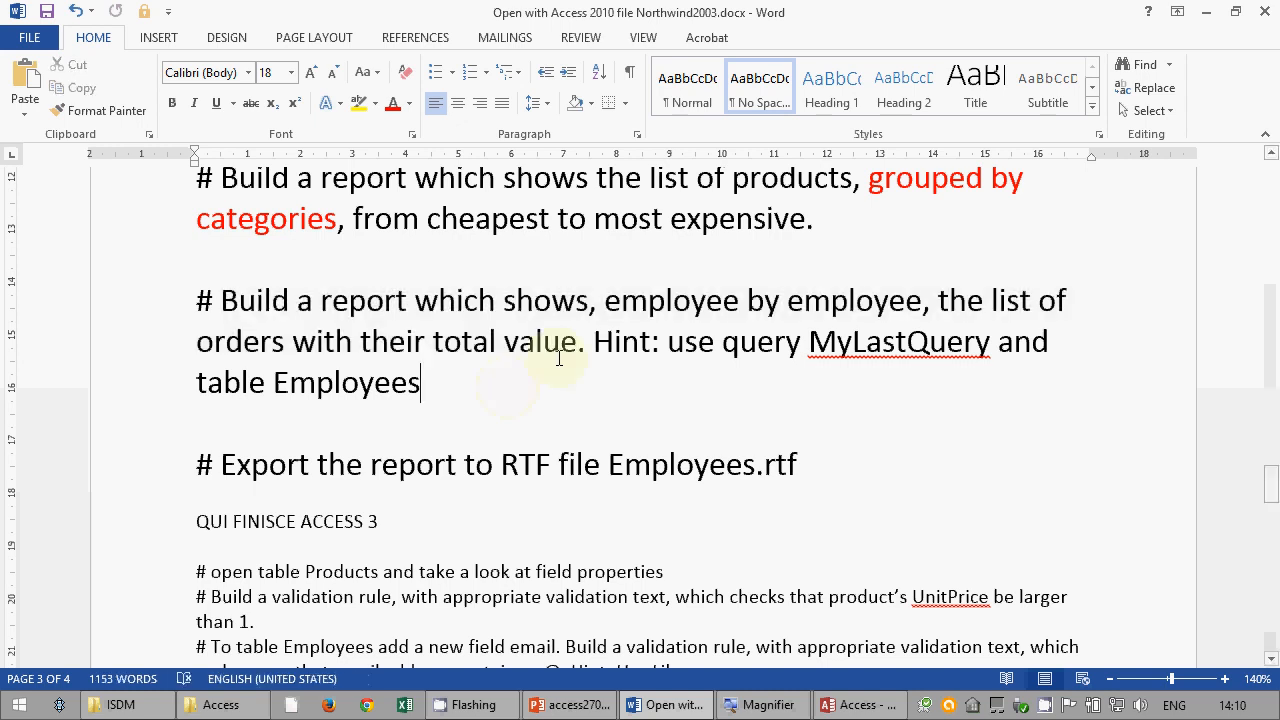
drag(596, 341, 607, 380)
scroll(614, 580, up, 1)
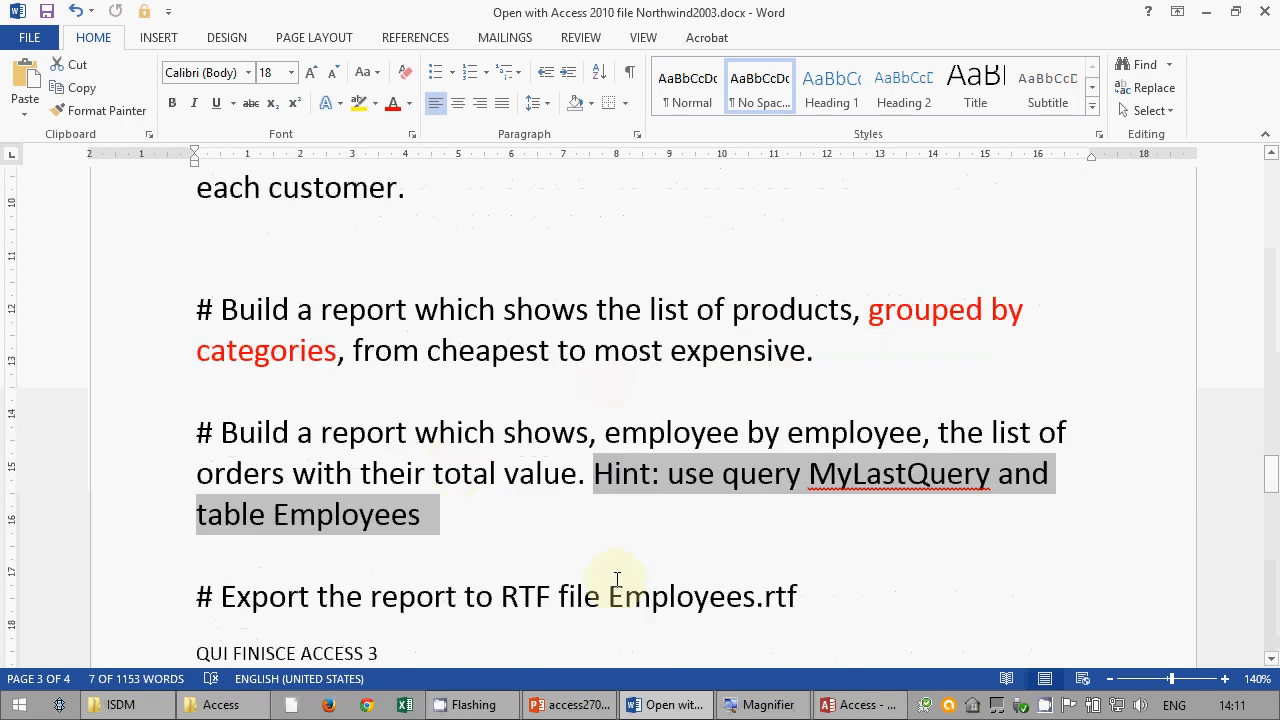
click(833, 596)
scroll(720, 490, down, 1)
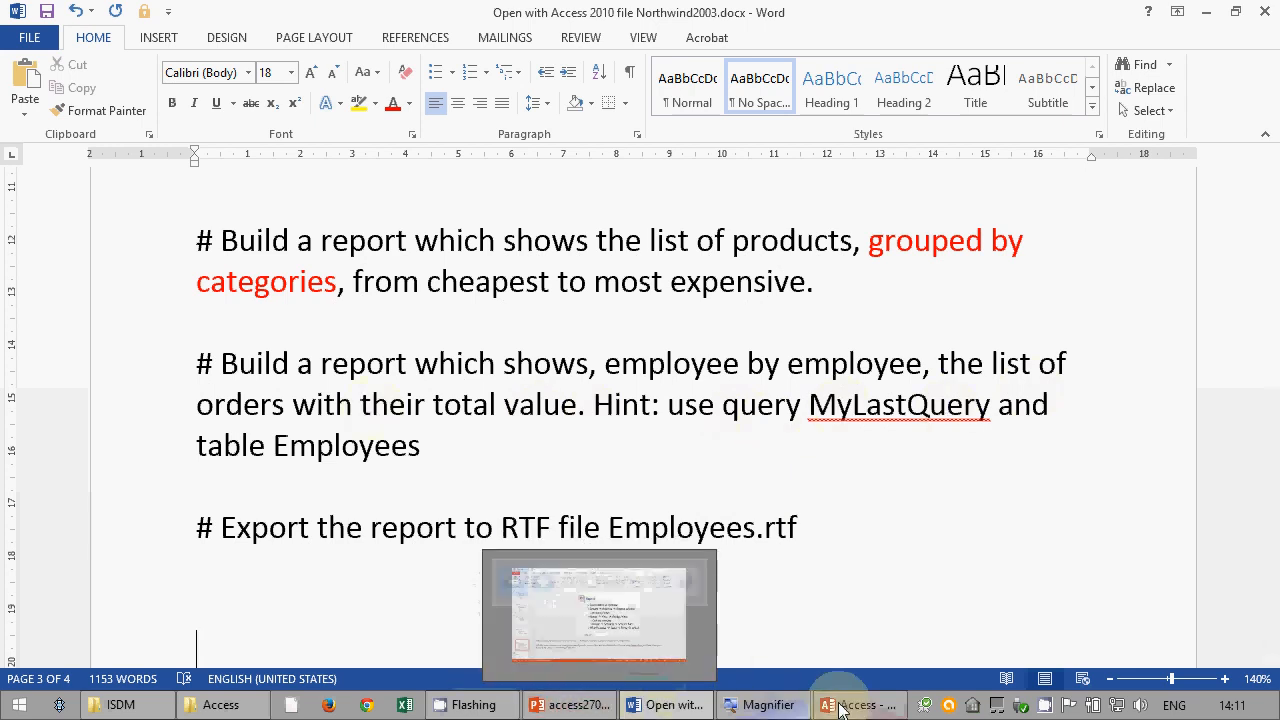
- Switch to Access, start the Report Wizard and add the OrderID and Value fields from query MyLastQuery
click(885, 703)
click(163, 37)
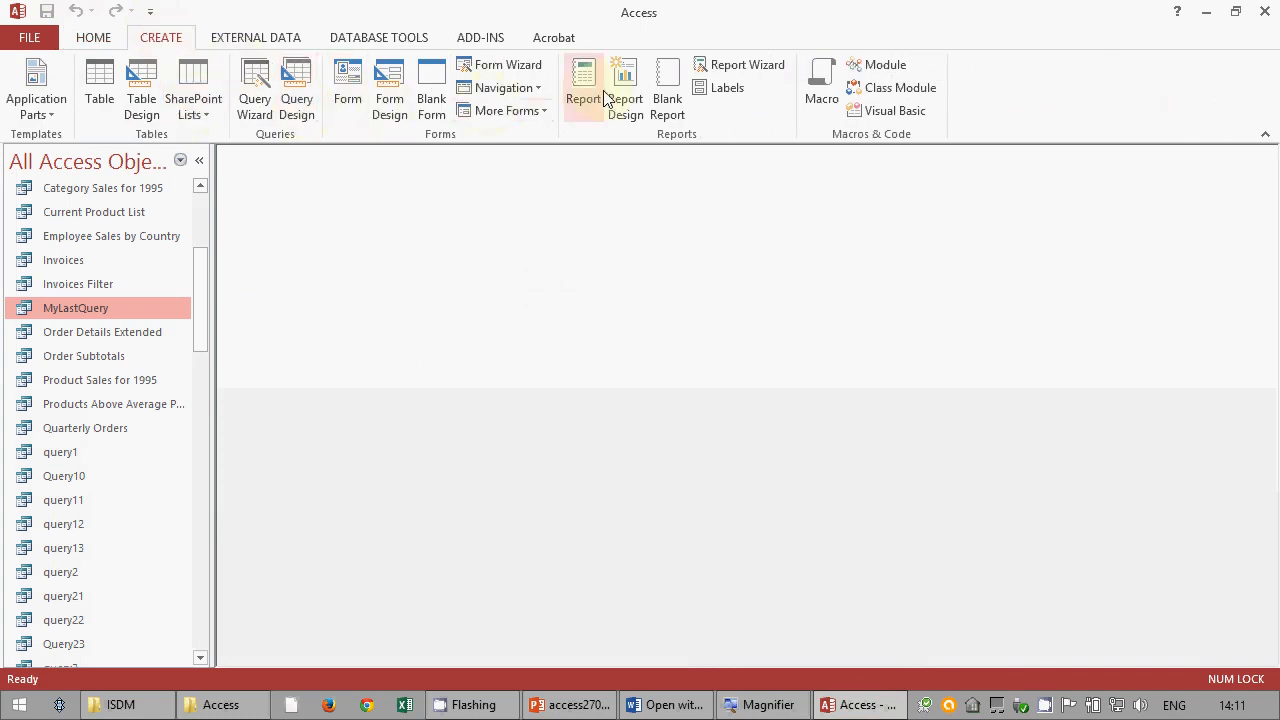
click(733, 66)
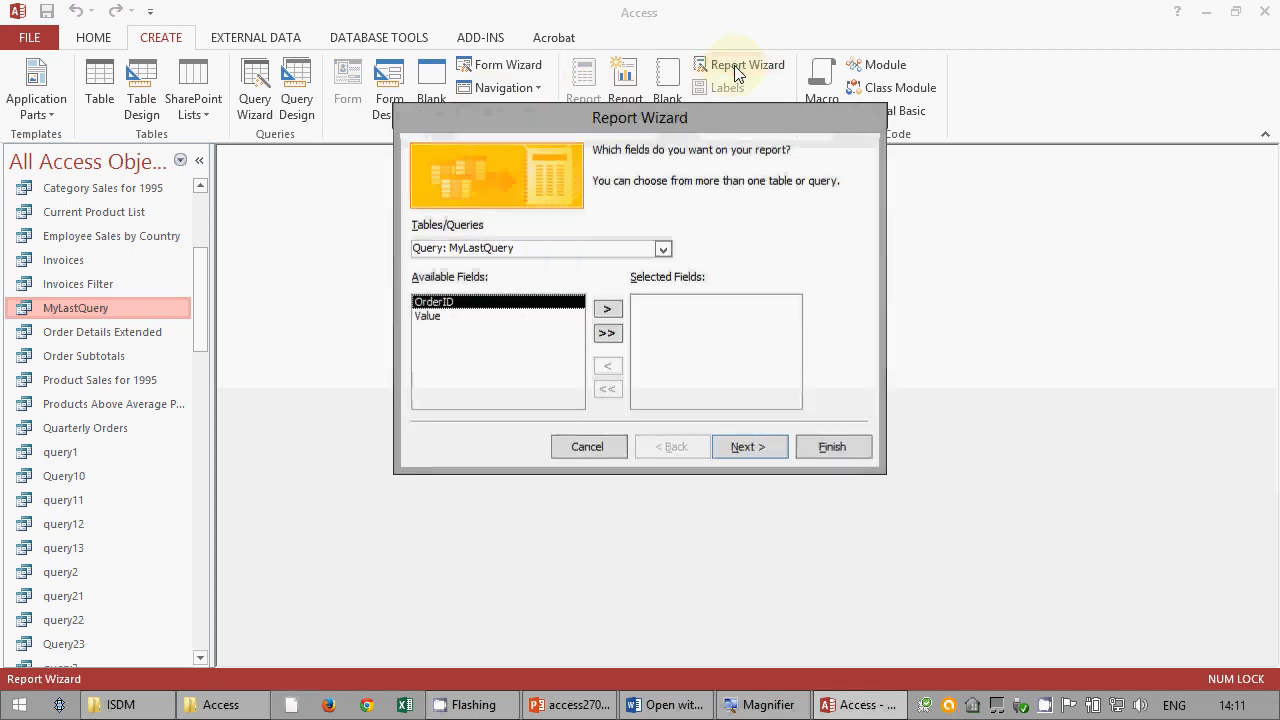
click(664, 250)
click(616, 269)
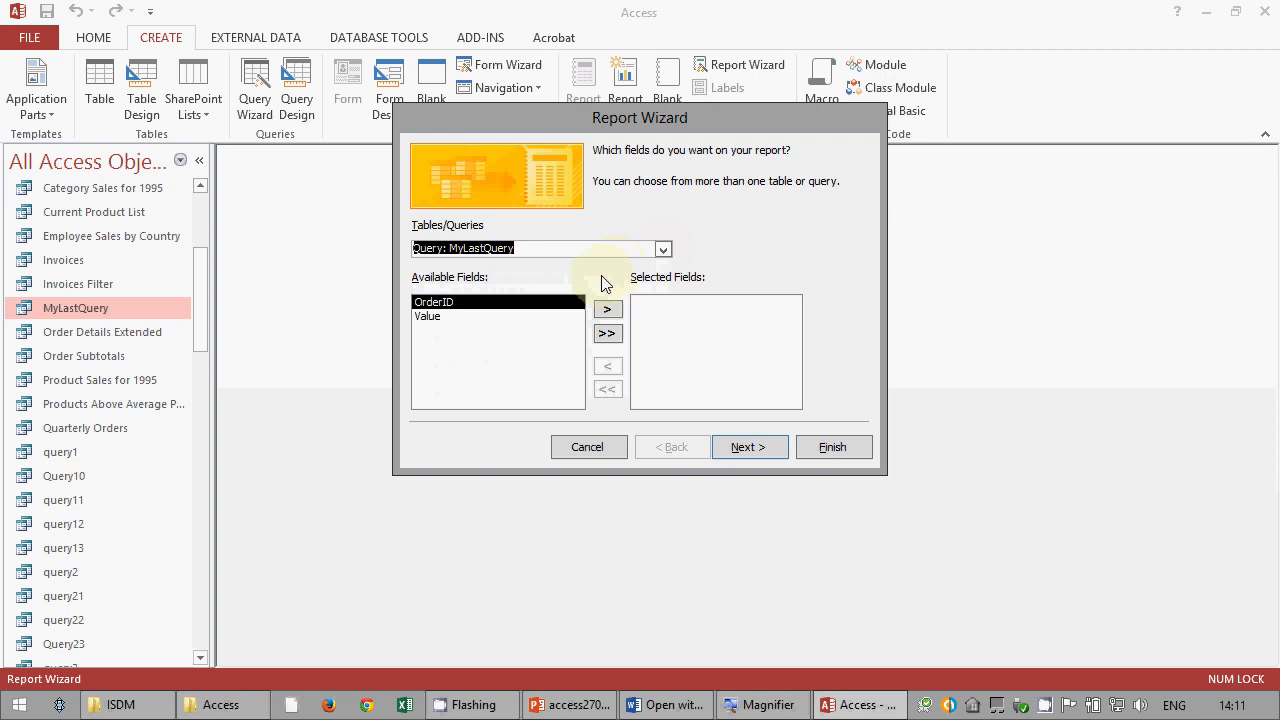
click(607, 309)
click(607, 309)
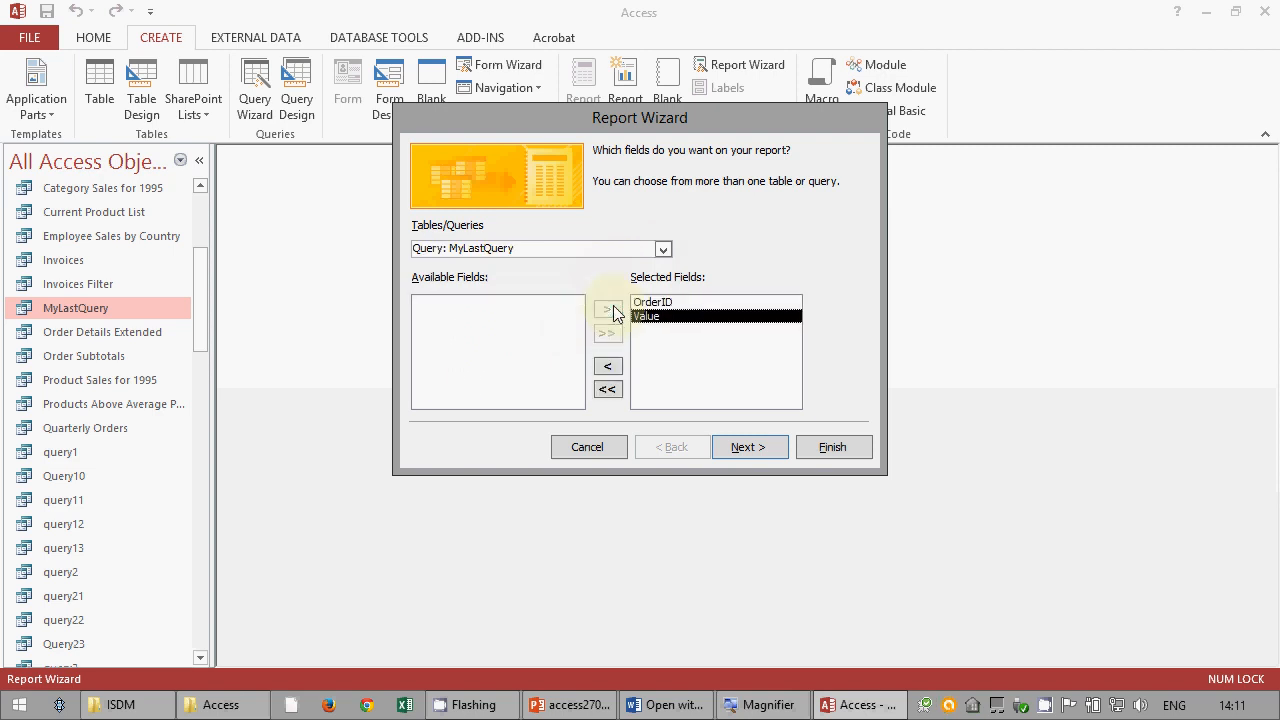
click(748, 447)
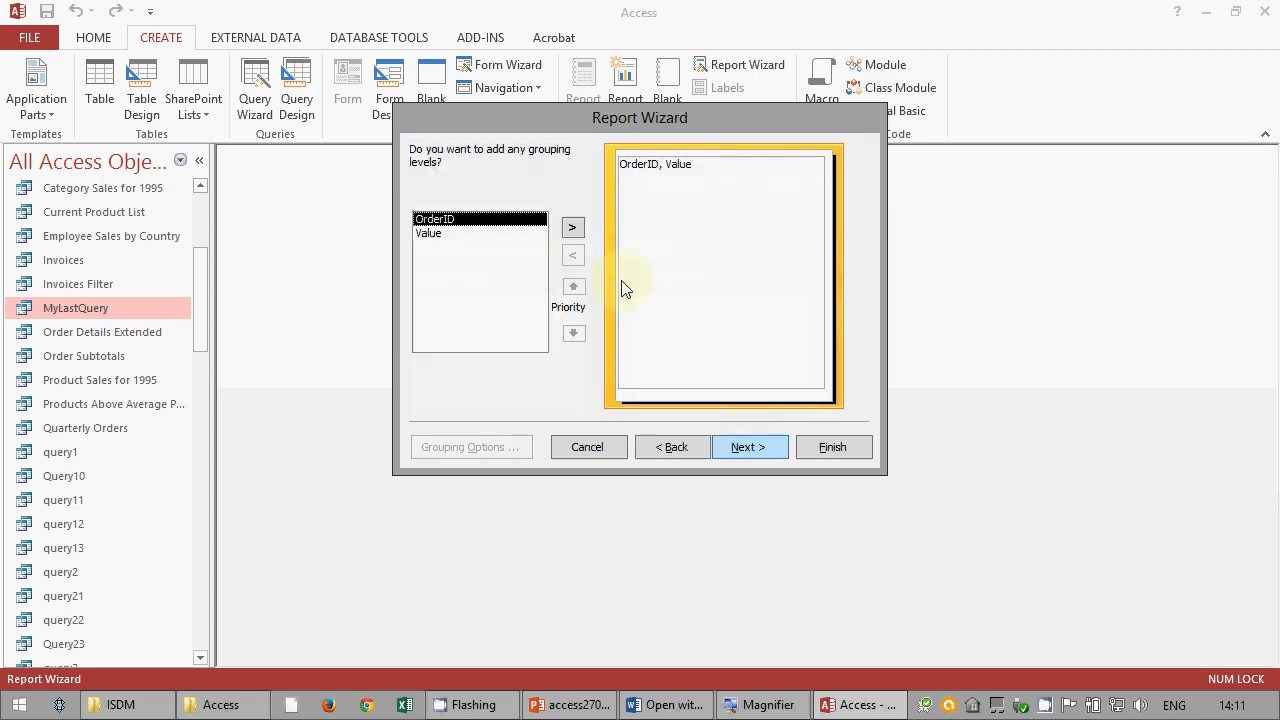
click(582, 230)
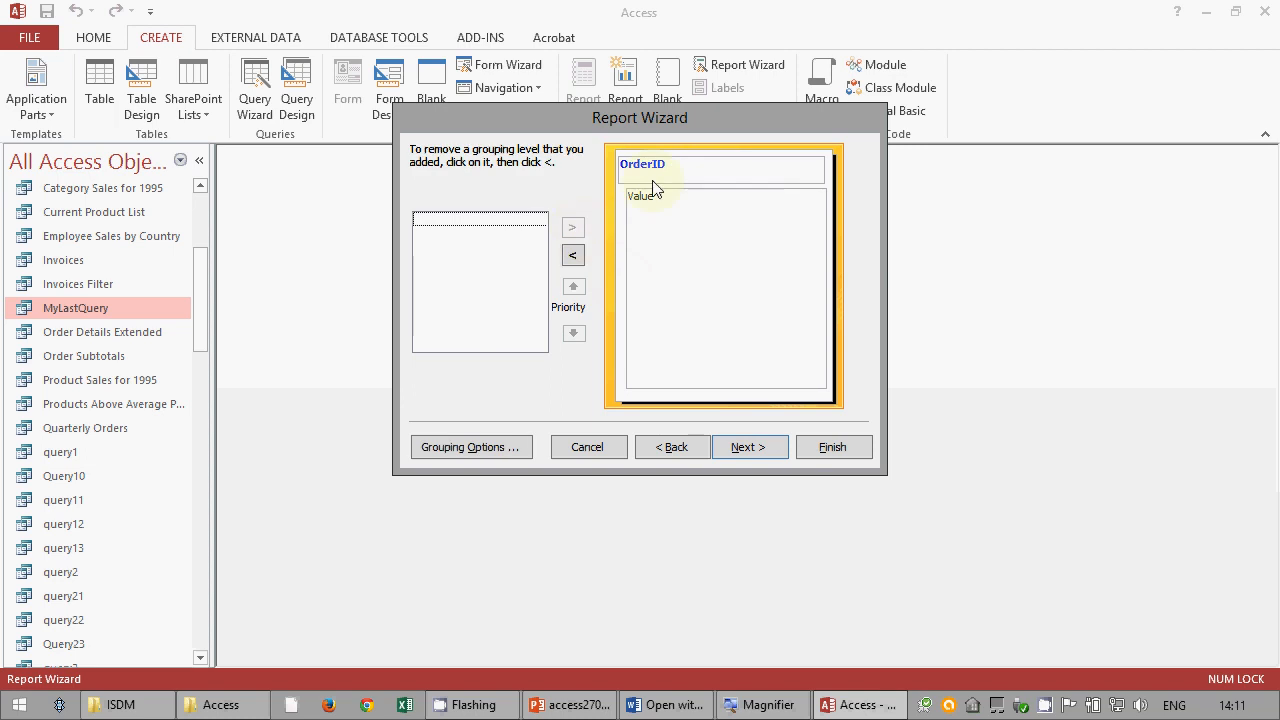
click(666, 714)
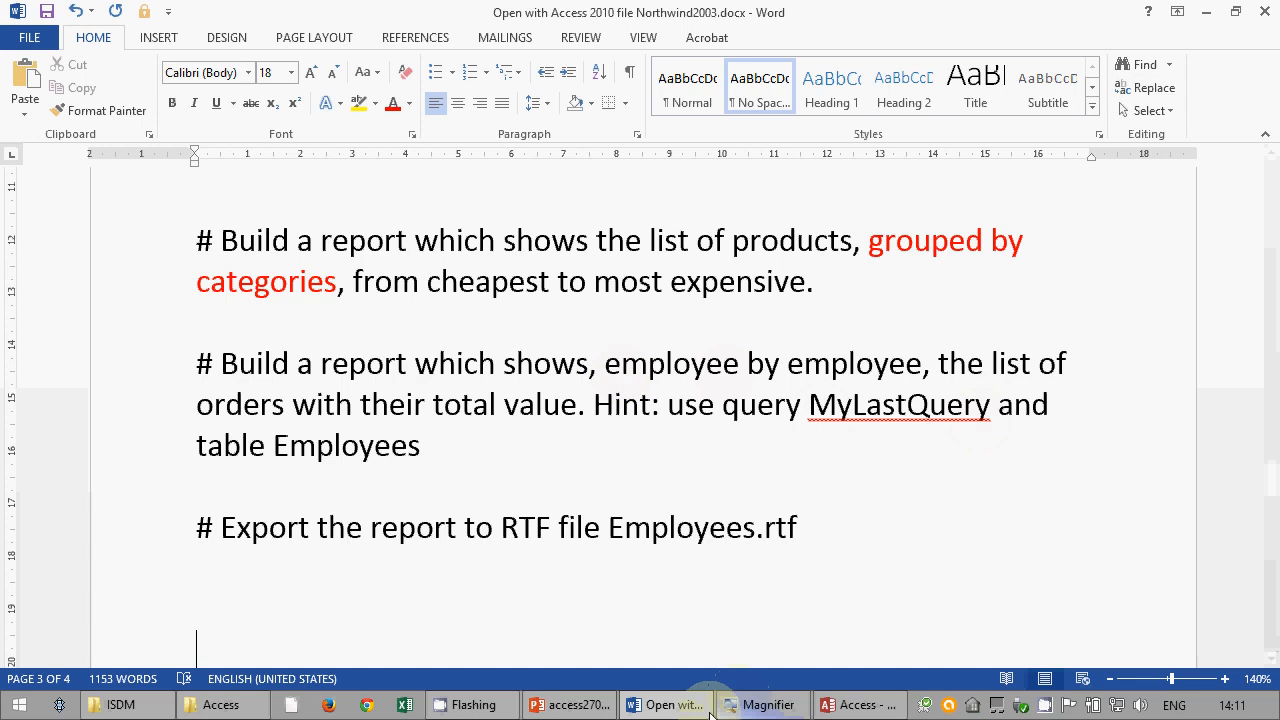
click(857, 704)
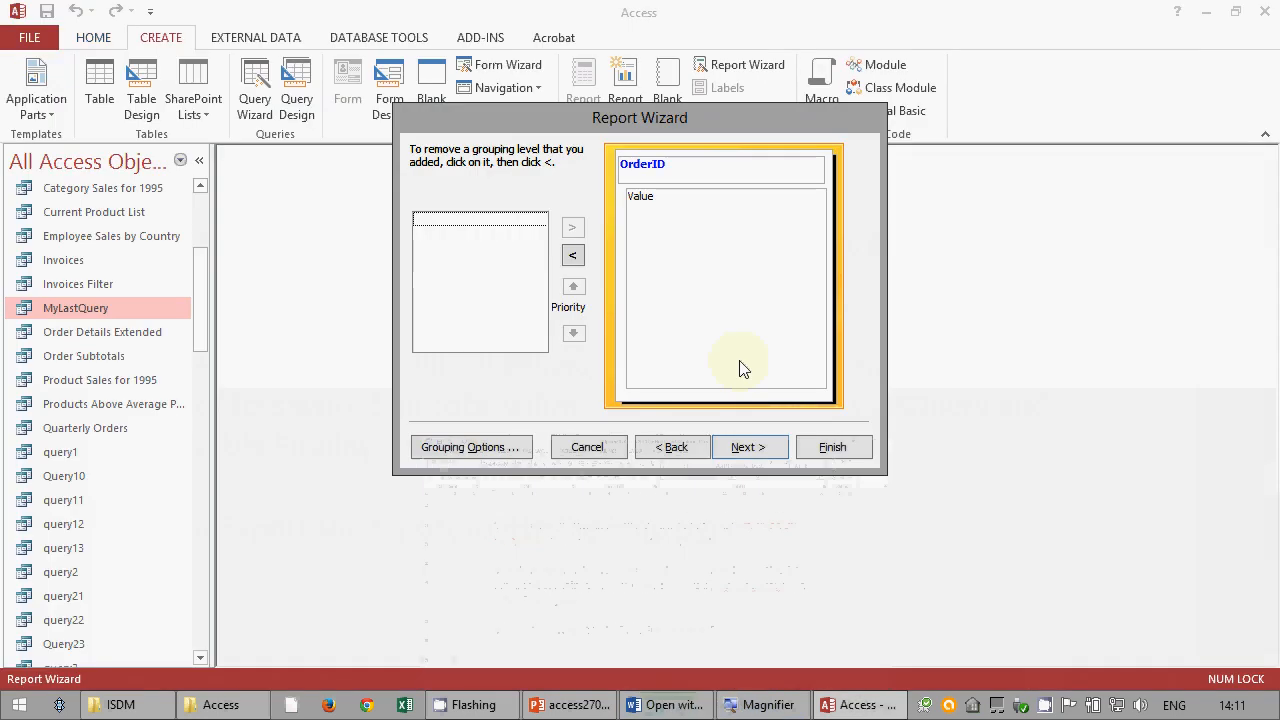
click(667, 449)
- Add the LastName and FirstName fields from the Employees table to the report's selected fields
click(663, 249)
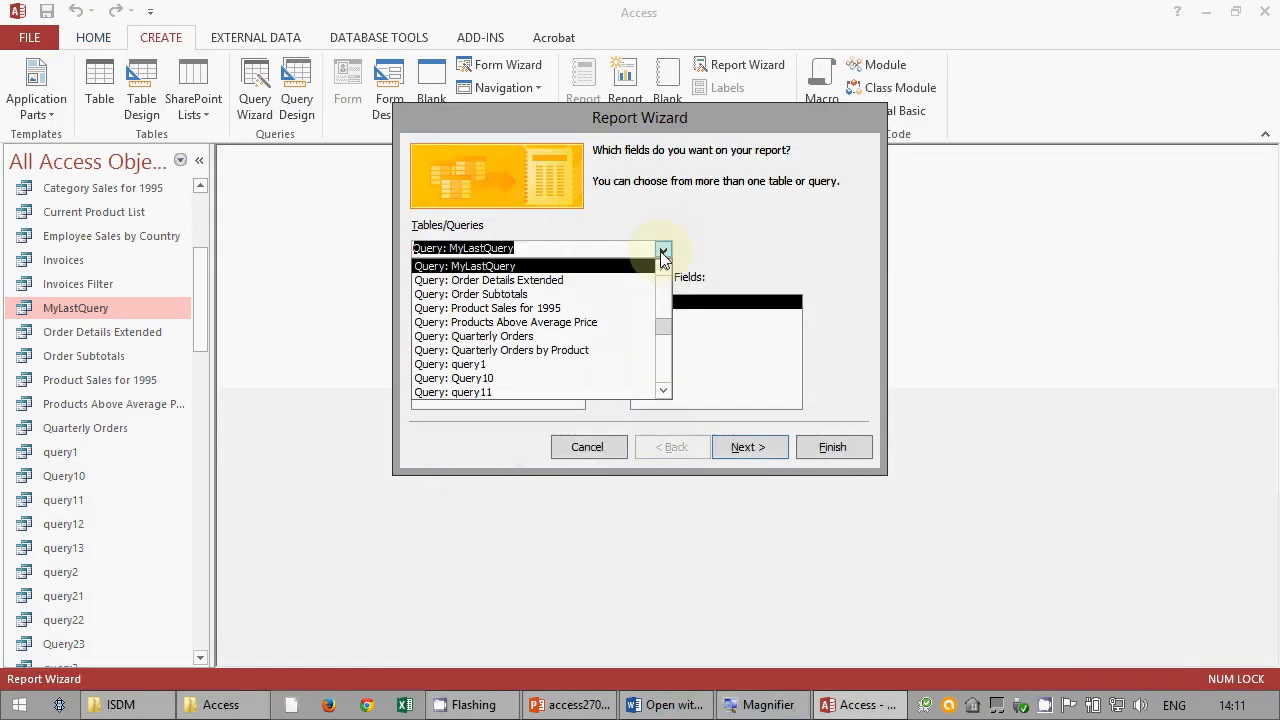
scroll(606, 280, up, 1)
scroll(590, 285, up, 3)
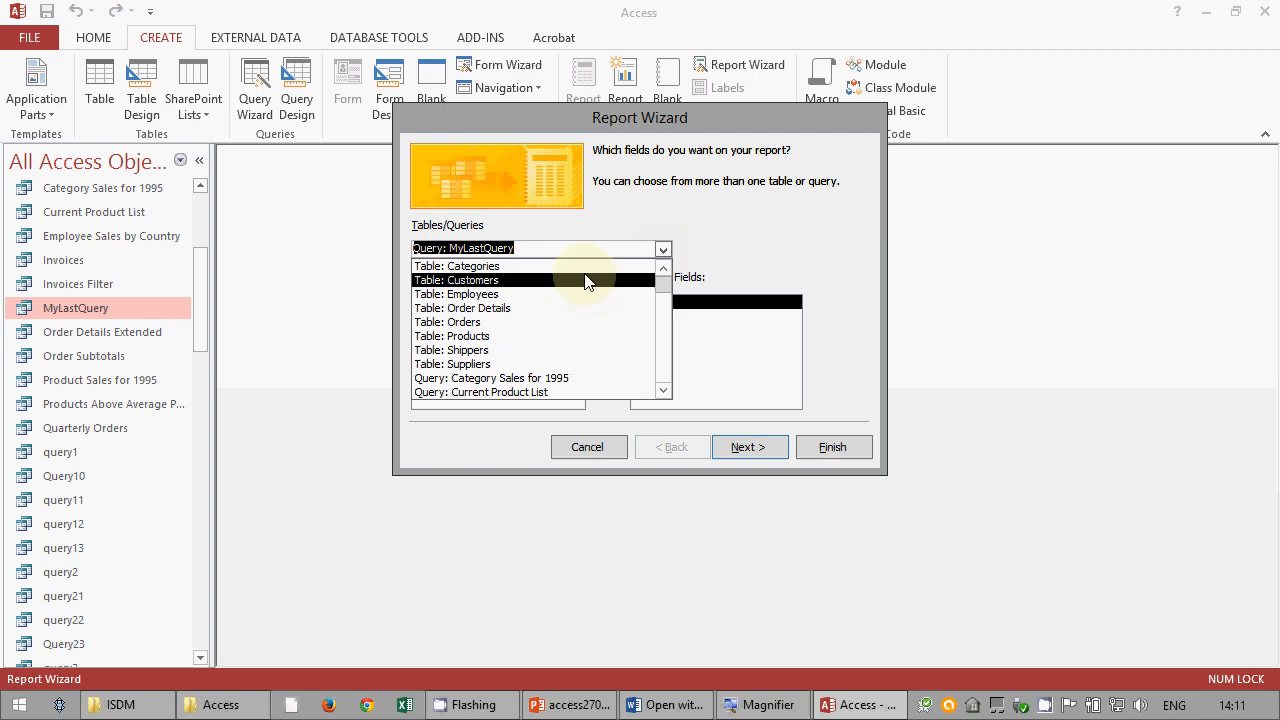
click(538, 296)
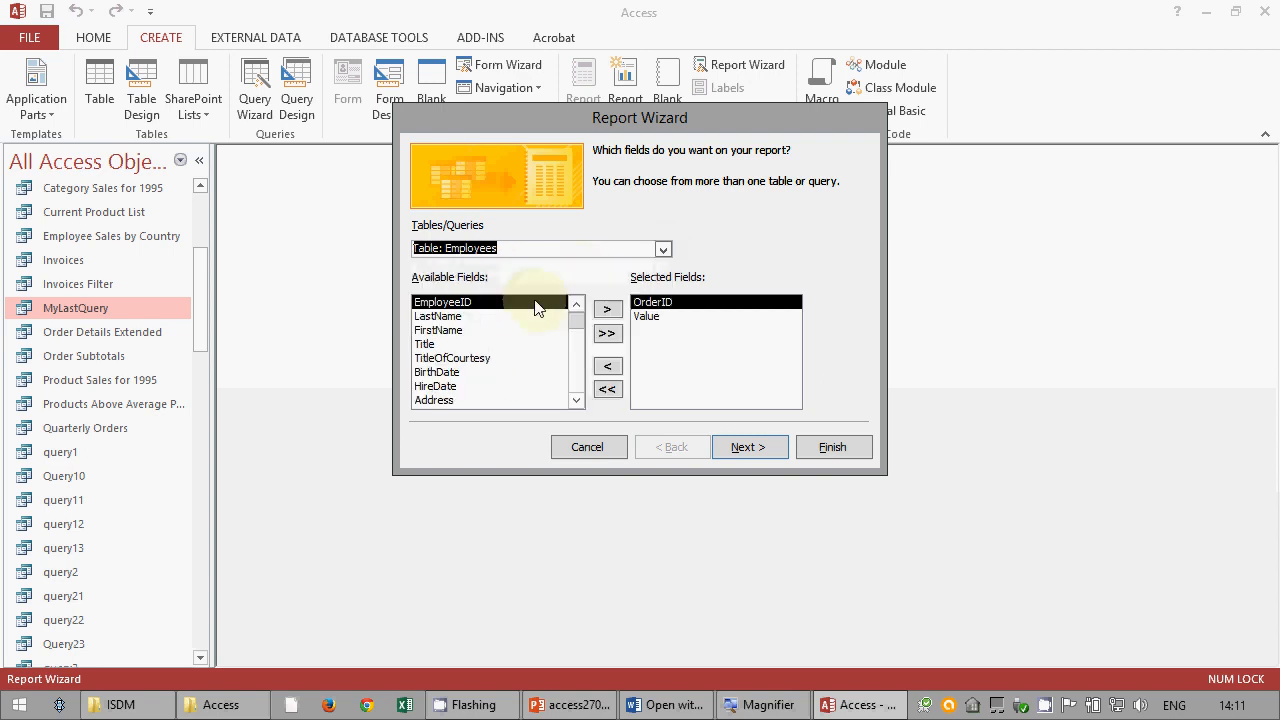
click(498, 317)
click(607, 309)
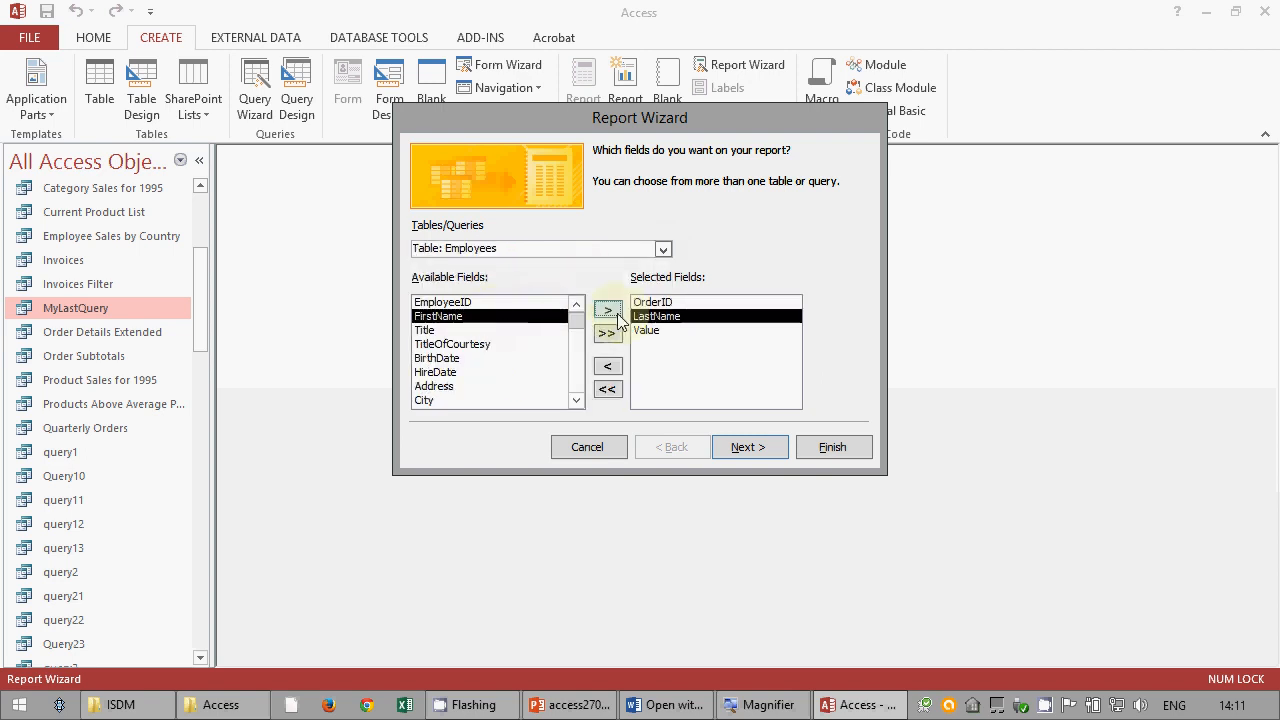
click(607, 309)
- Remove OrderID from the report's selected fields and add it back from query MyLastQuery at the end of the list
click(652, 302)
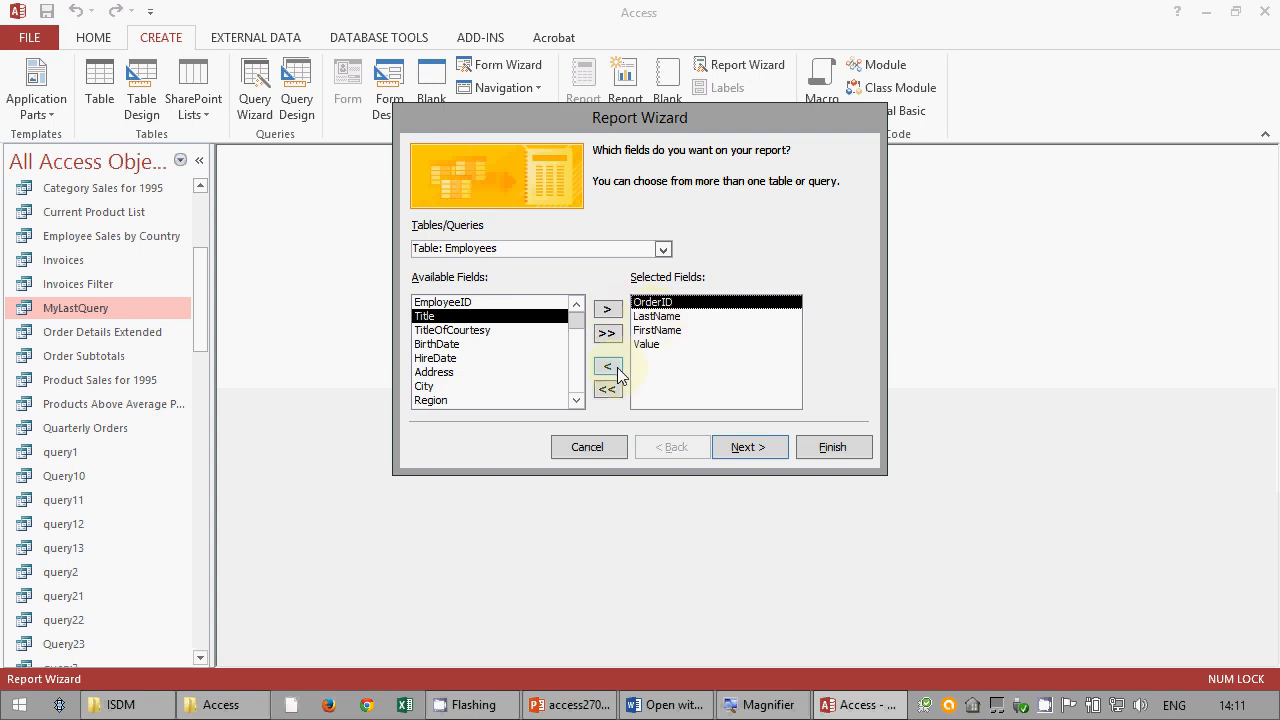
click(607, 366)
click(648, 330)
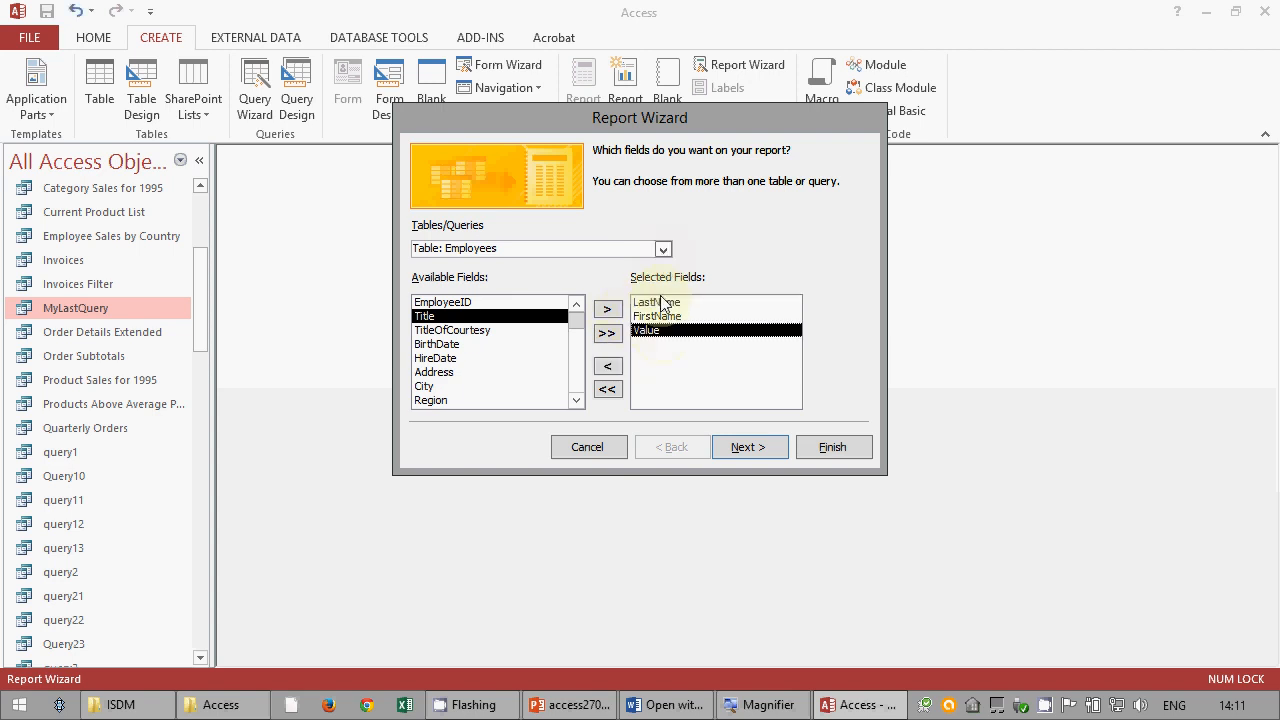
click(663, 249)
scroll(600, 290, down, 2)
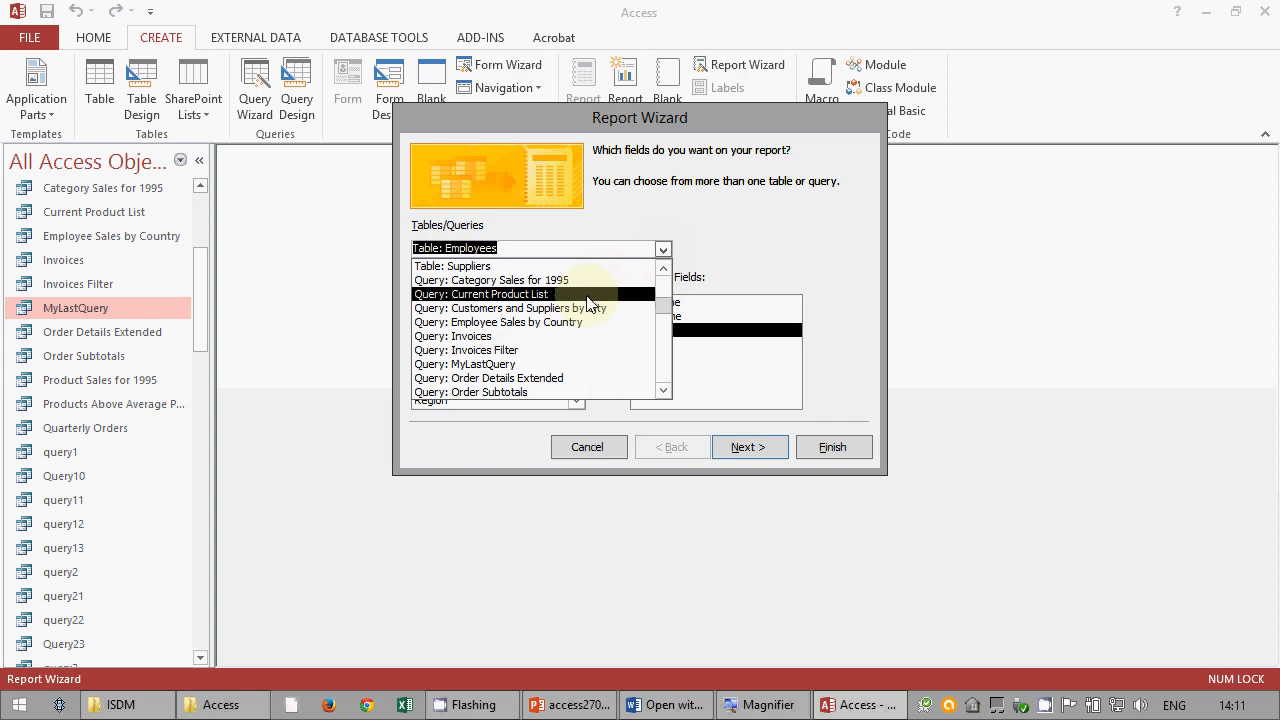
click(545, 365)
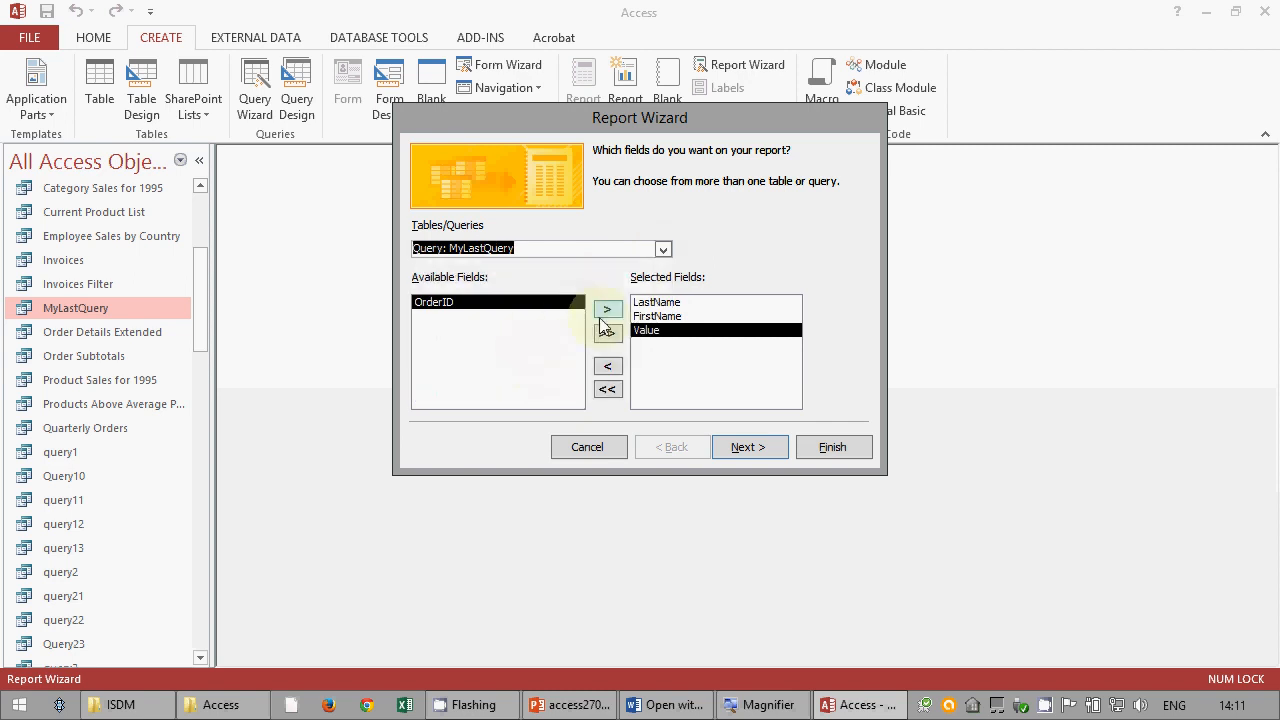
click(607, 310)
- Remove Value from the selected fields, add it back below OrderID, and continue to the grouping levels
click(648, 330)
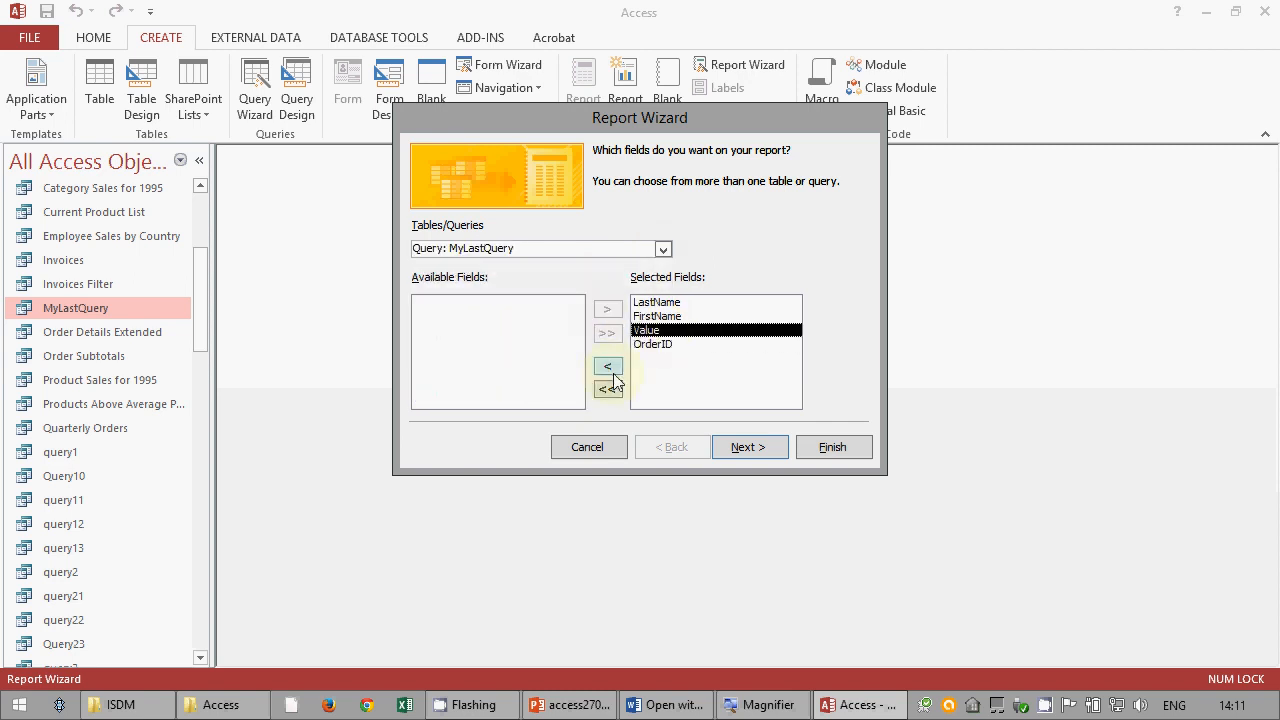
click(607, 366)
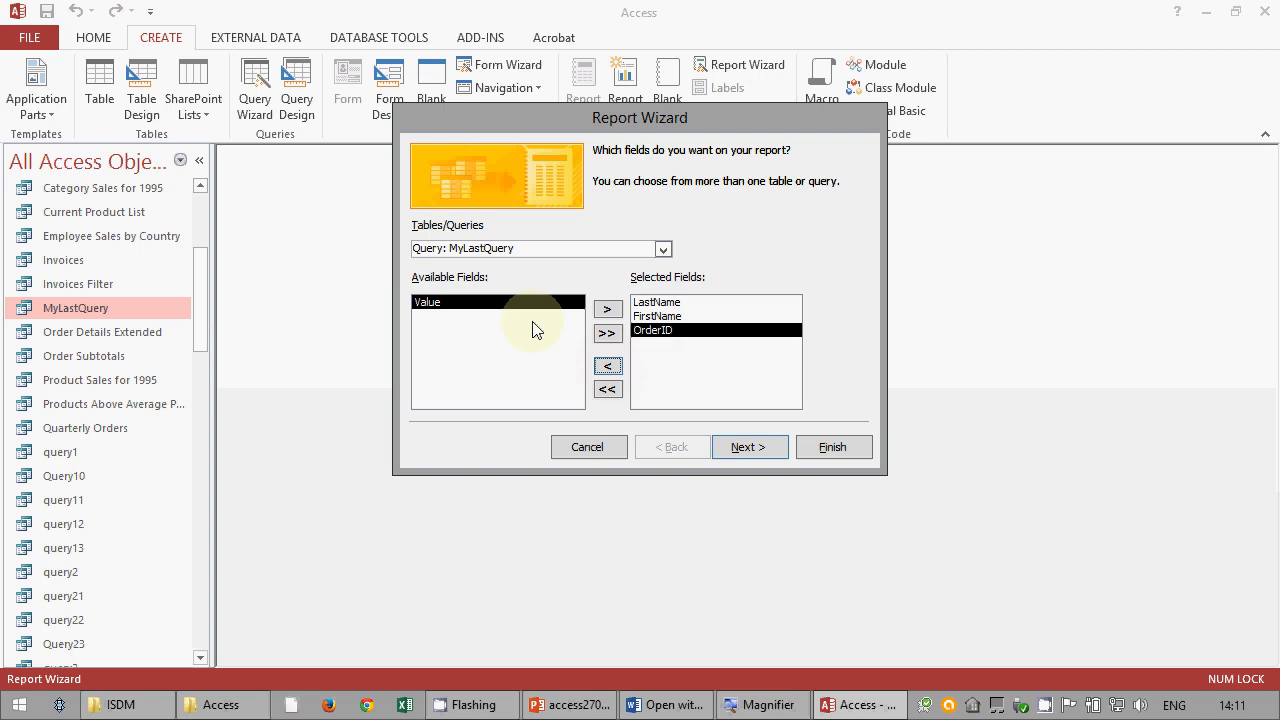
click(607, 309)
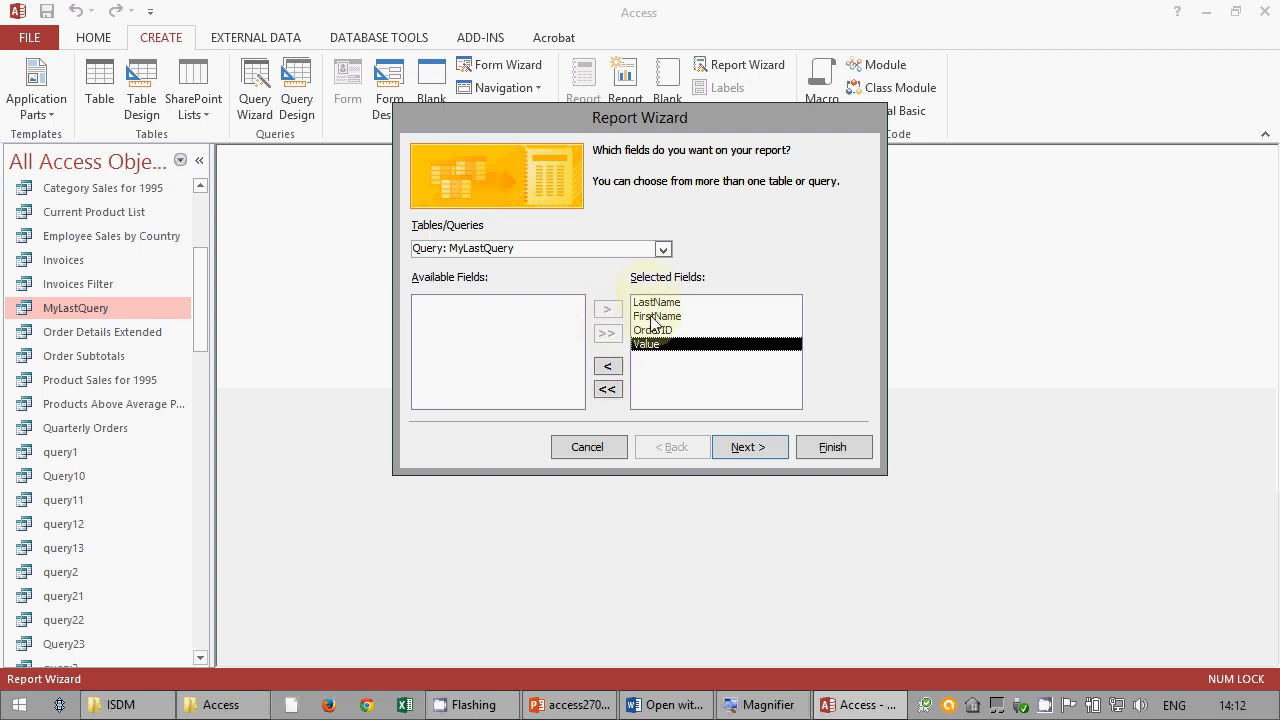
click(745, 447)
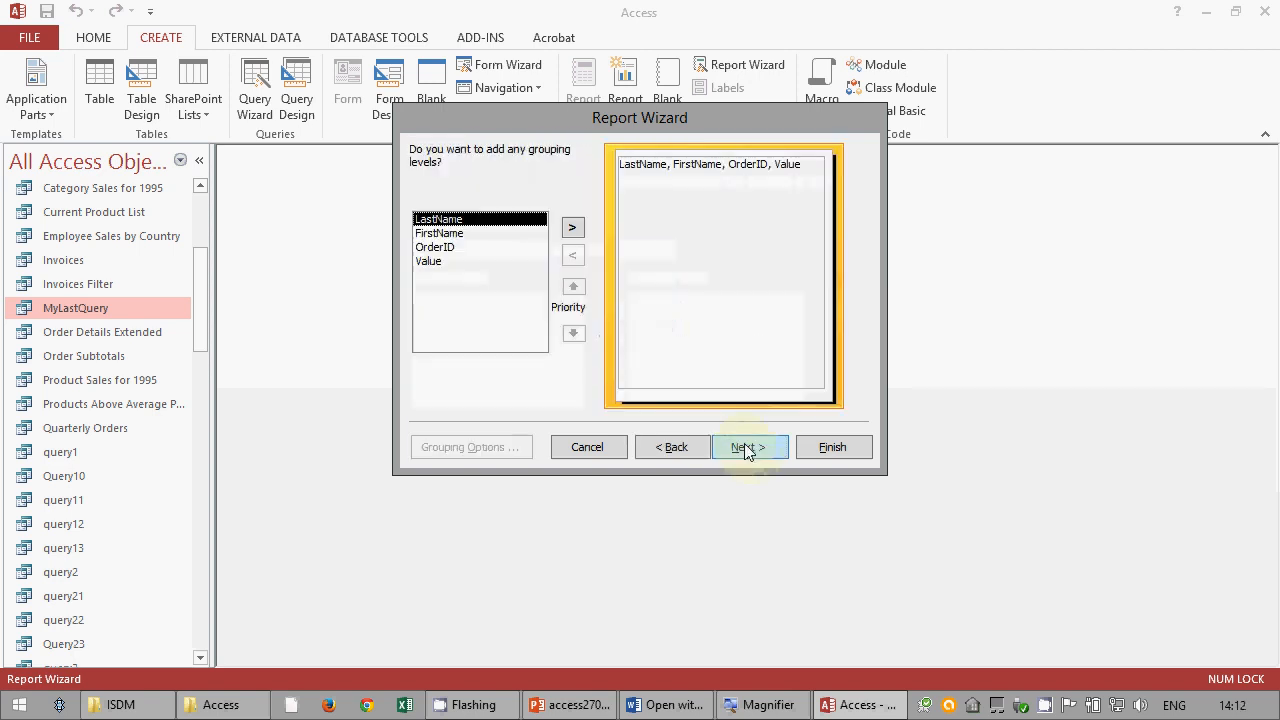
click(572, 229)
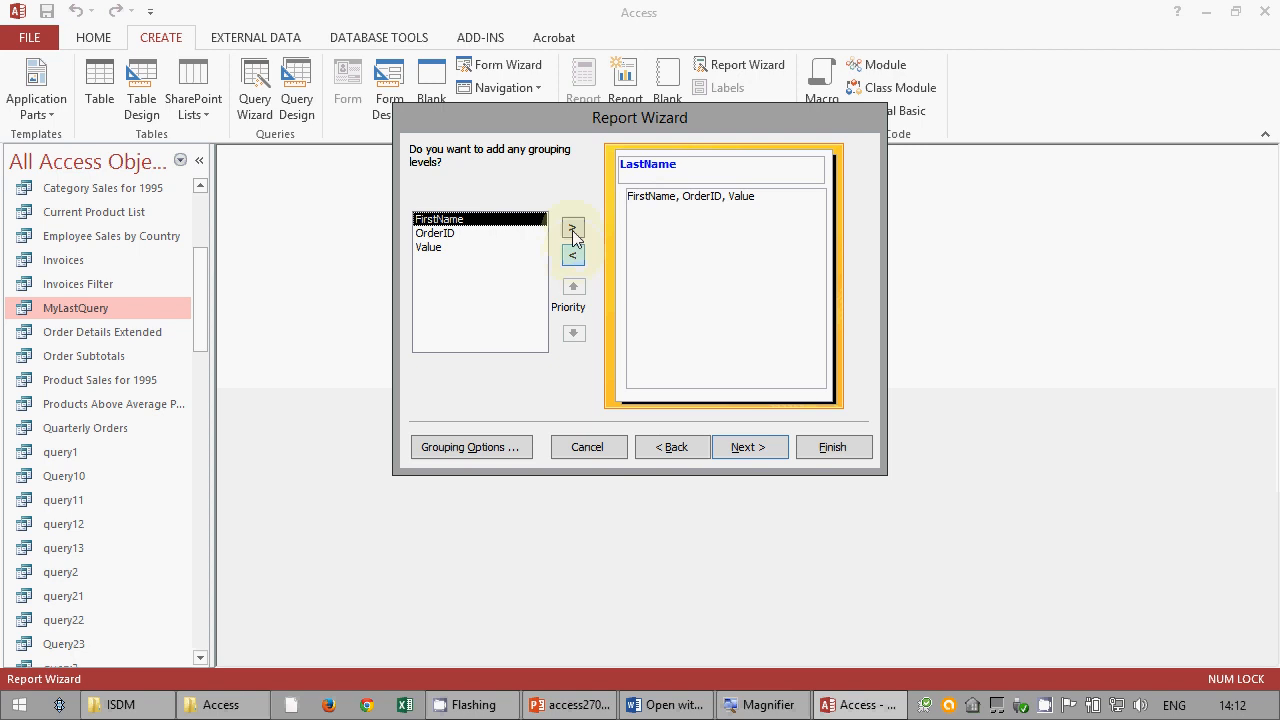
click(575, 258)
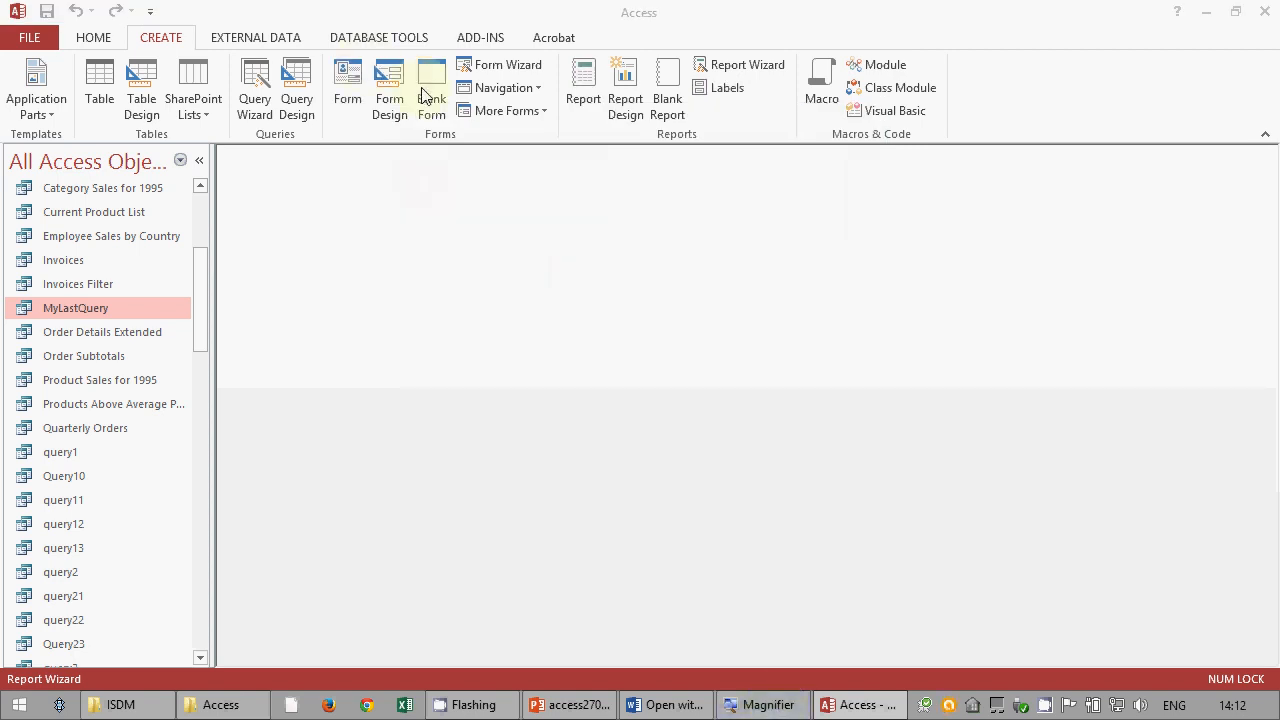
click(752, 66)
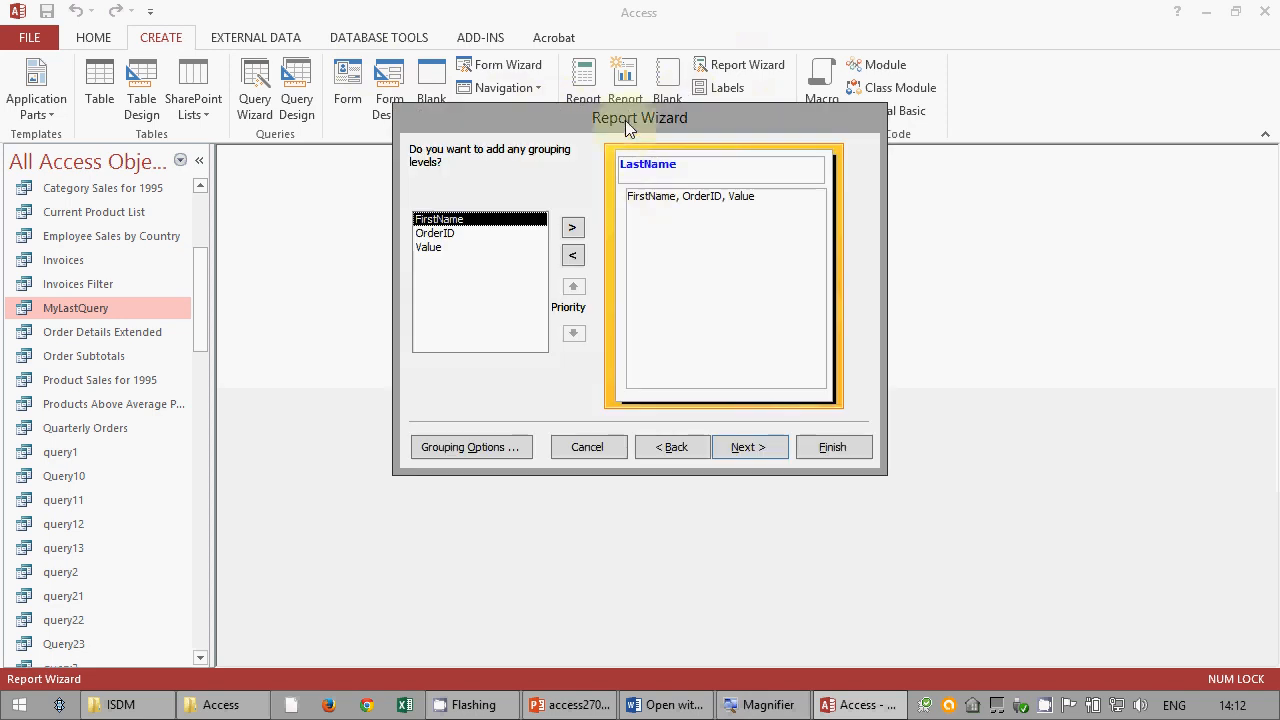
drag(625, 120, 671, 219)
click(619, 355)
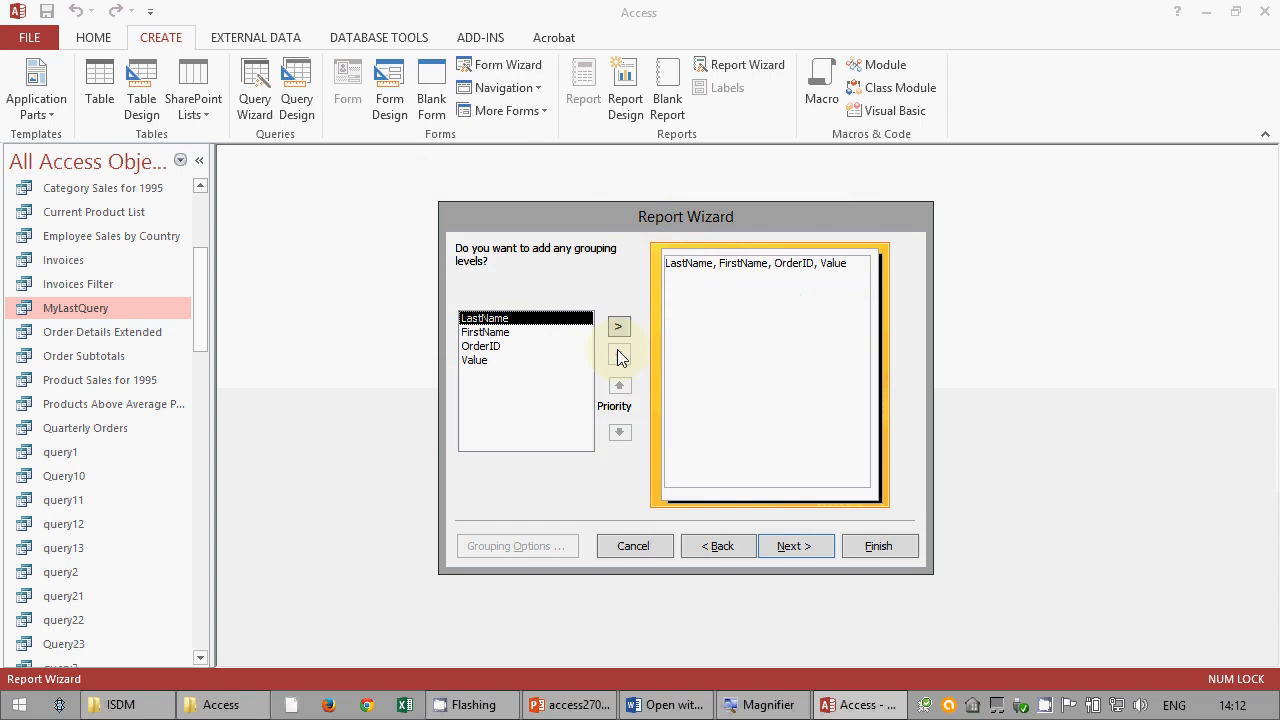
- Group the report by LastName as the first level and FirstName as the second level
key(Down)
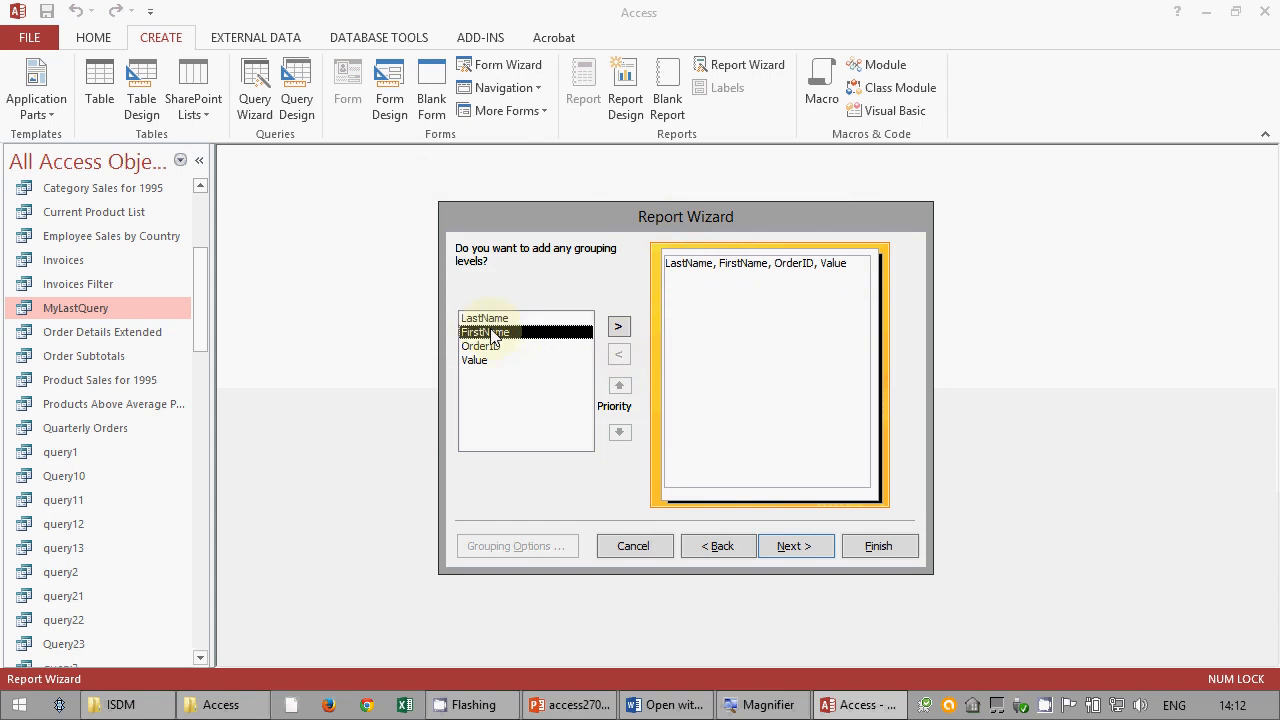
key(Down)
key(Up)
key(Up)
key(Down)
key(Up)
click(492, 338)
click(490, 322)
click(627, 332)
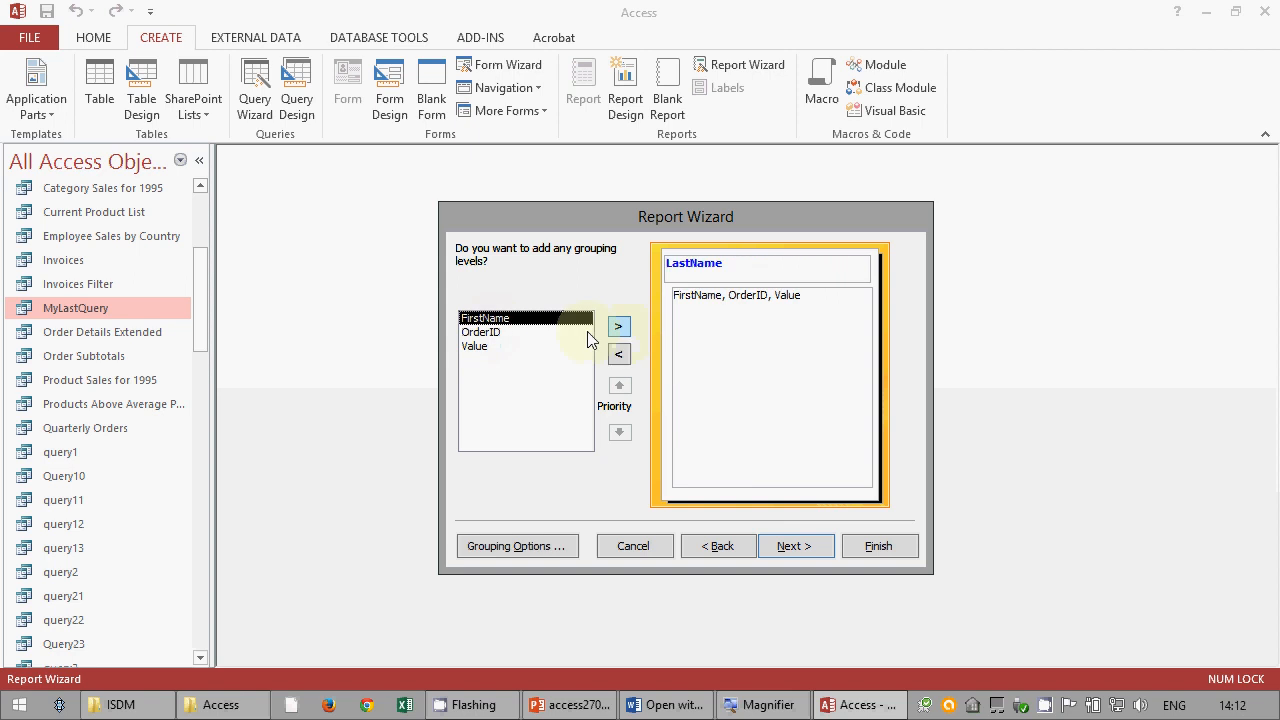
click(615, 331)
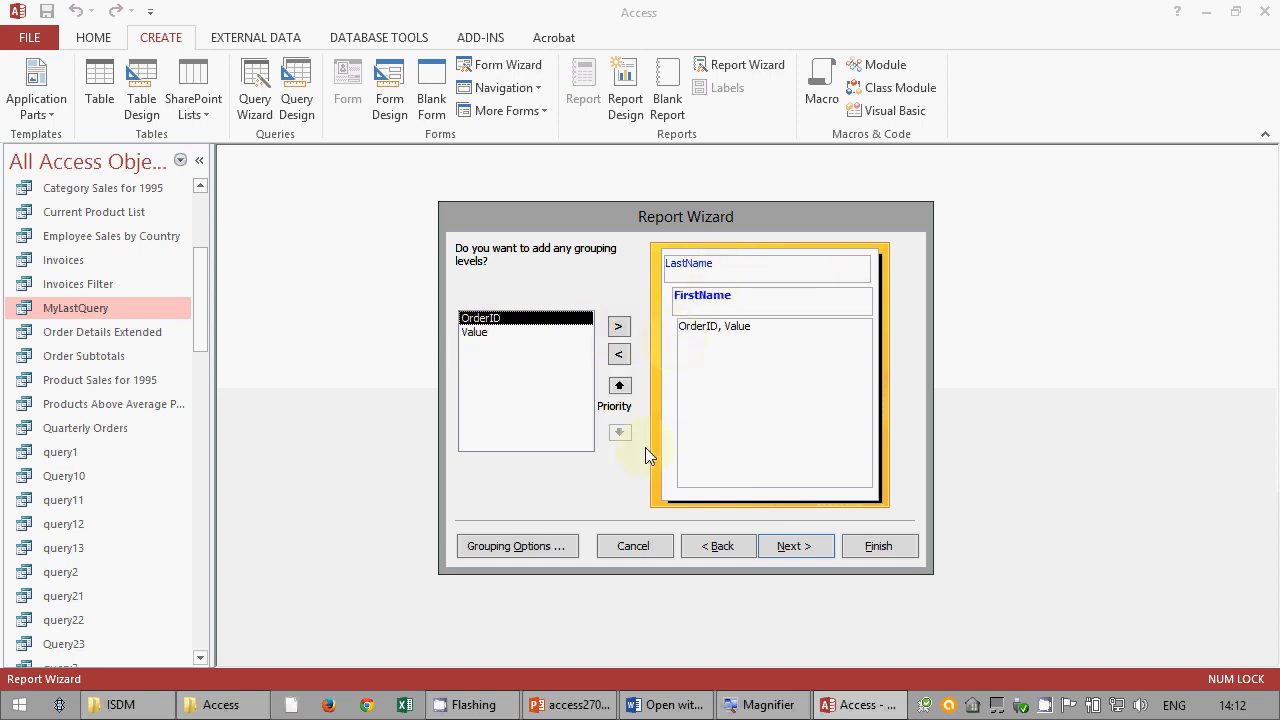
- Continue to the sort order settings and open the field choices for the first sort level
click(803, 544)
click(812, 316)
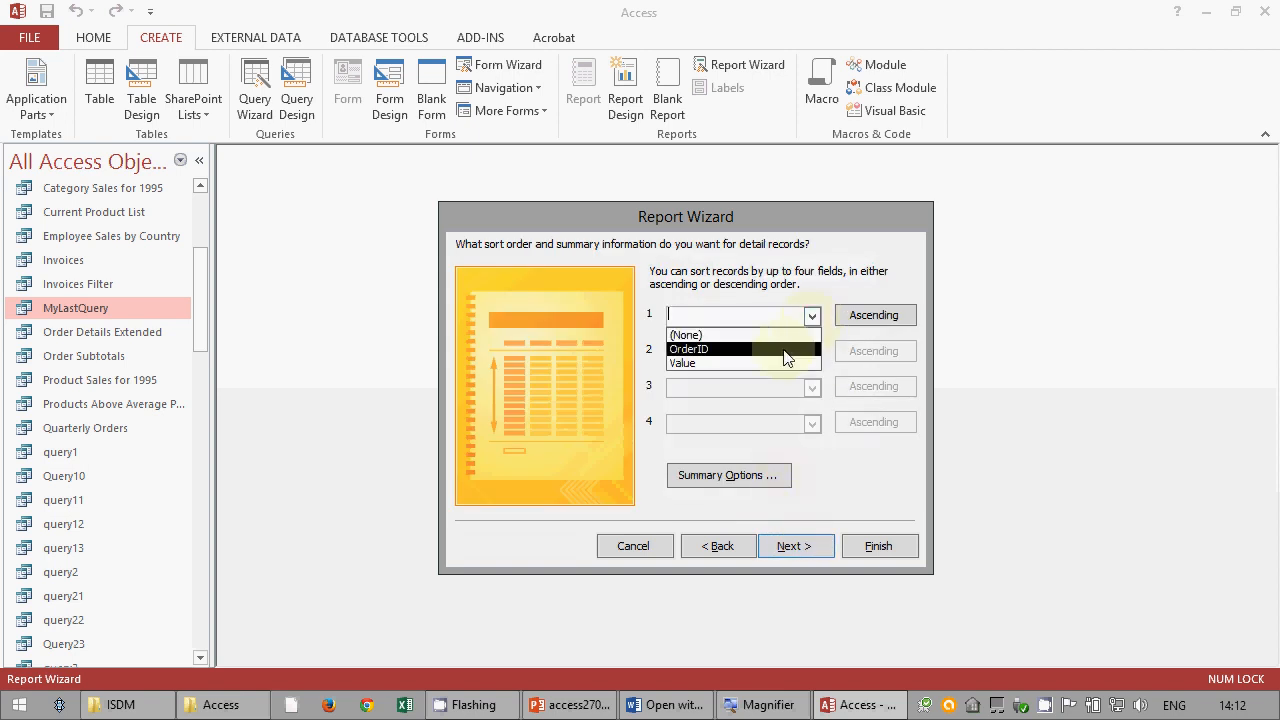
- Sort the report's detail records by OrderID ascending, check the exercise text in Word, and accept the default layout
click(700, 350)
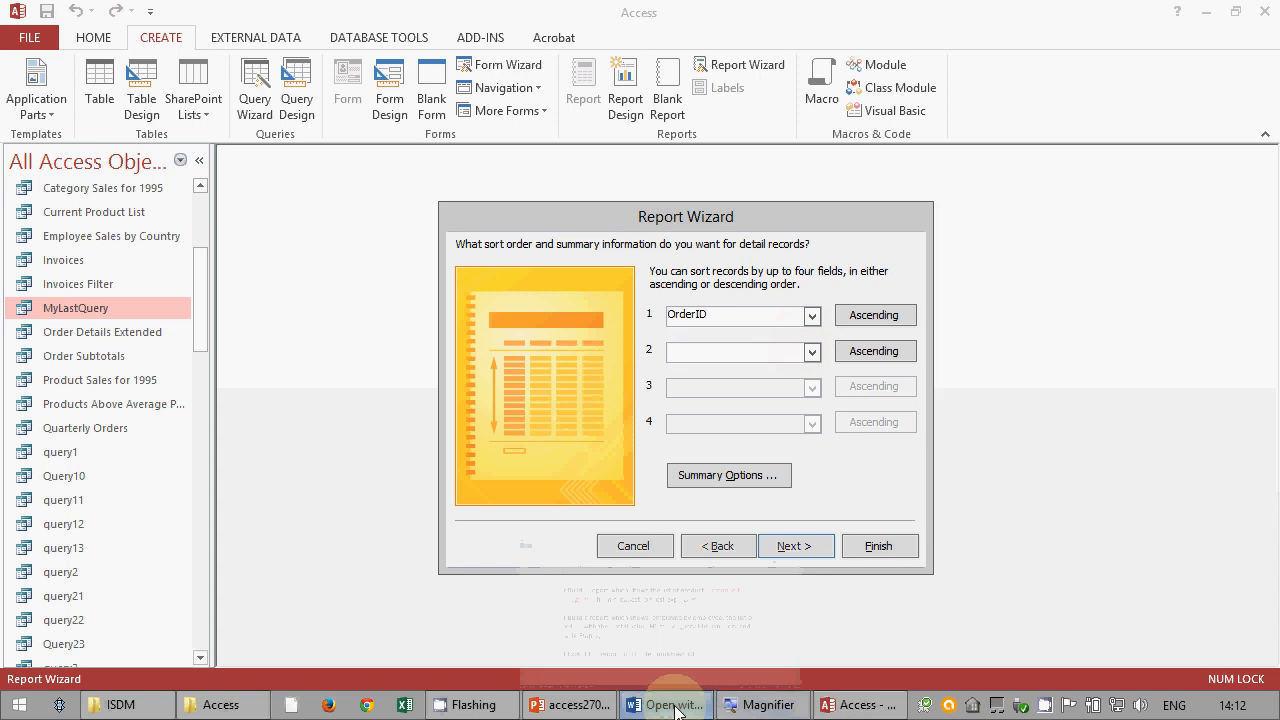
click(670, 705)
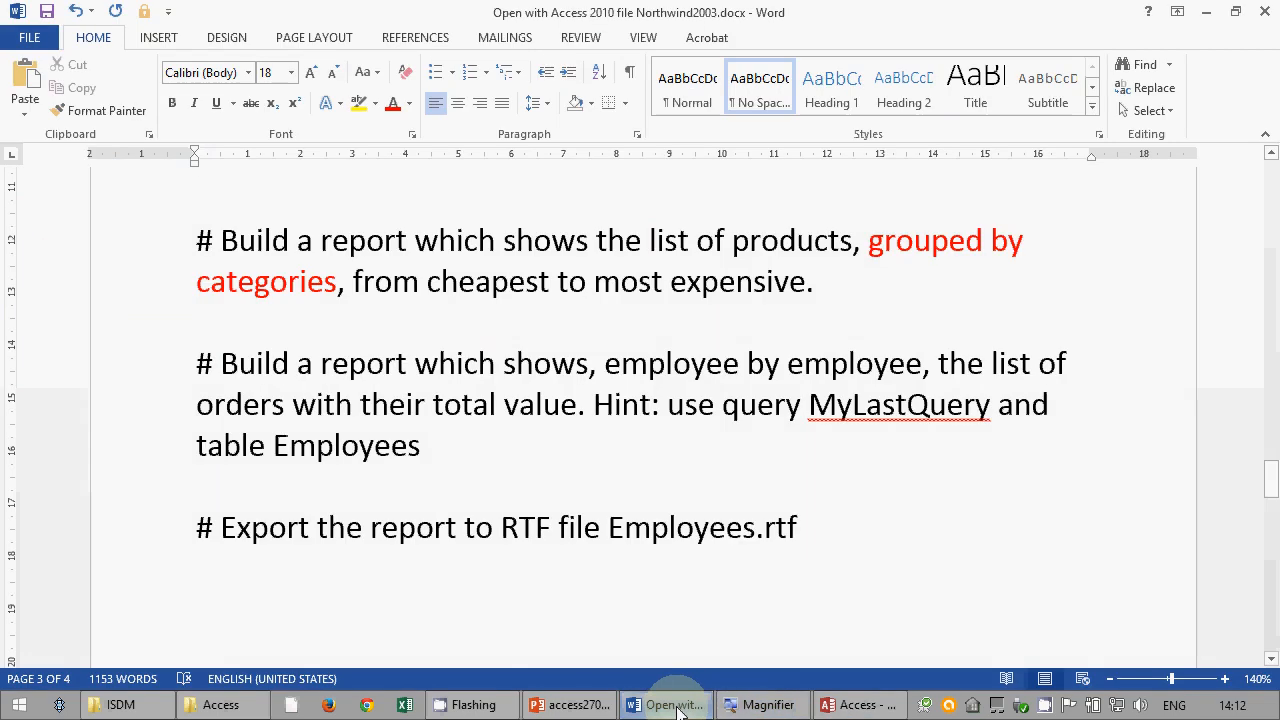
click(677, 708)
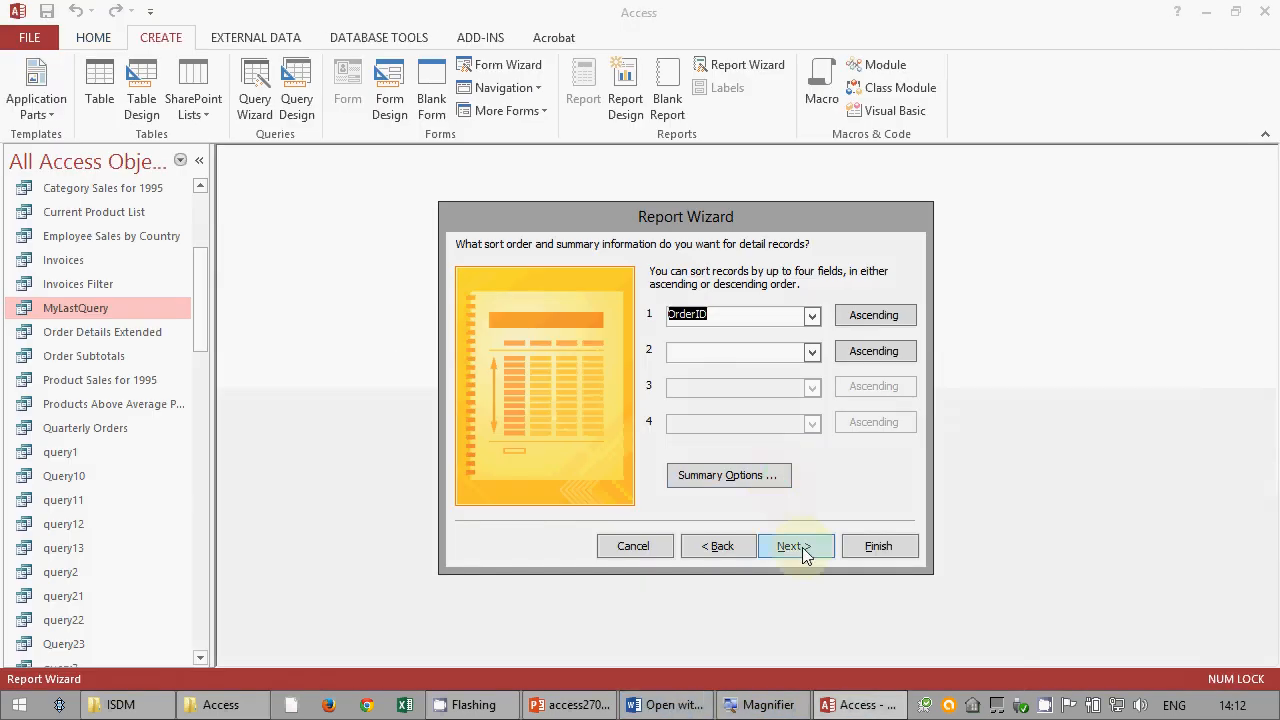
click(806, 553)
click(807, 553)
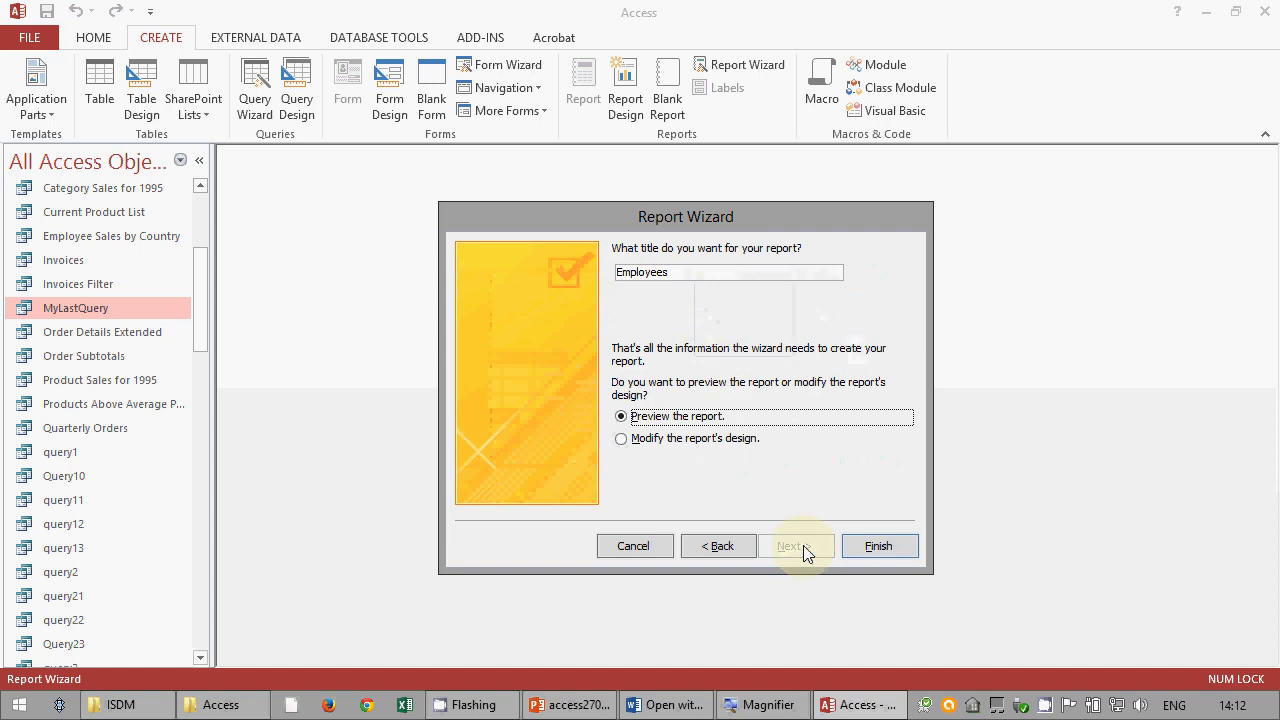
- Title the report report2 and finish the wizard with the report preview option
double_click(692, 272)
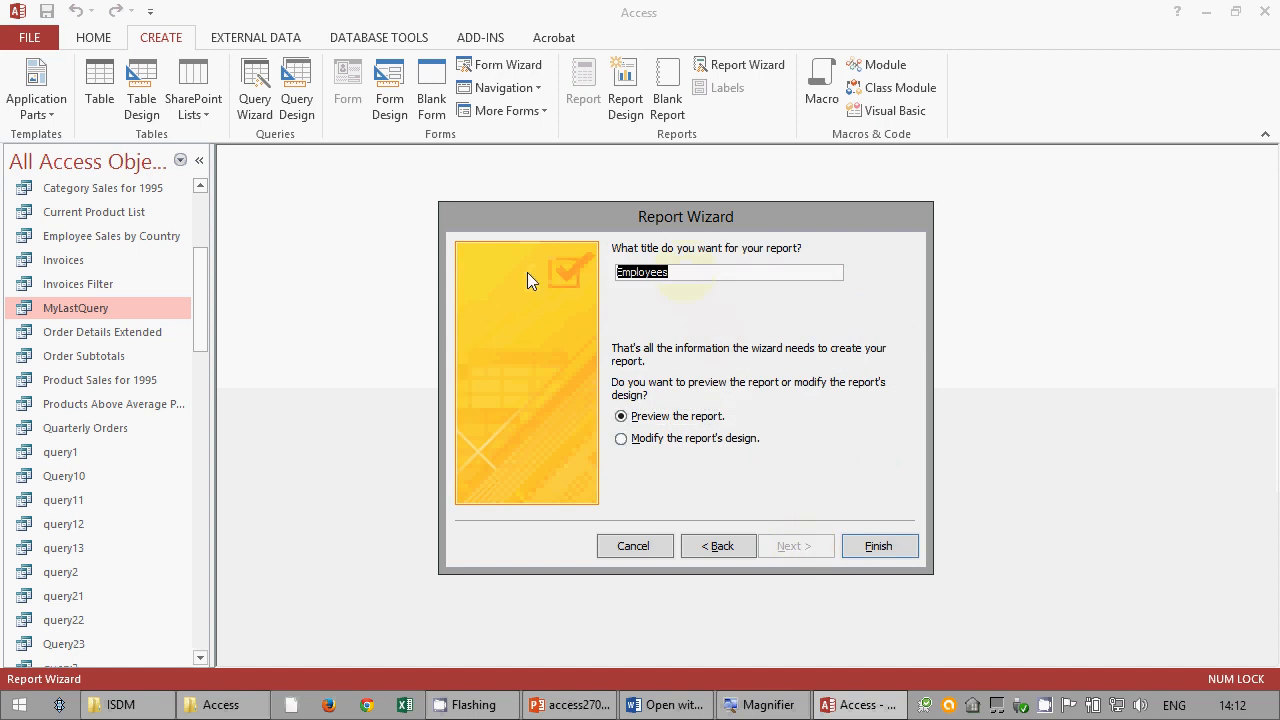
text(report2)
click(878, 546)
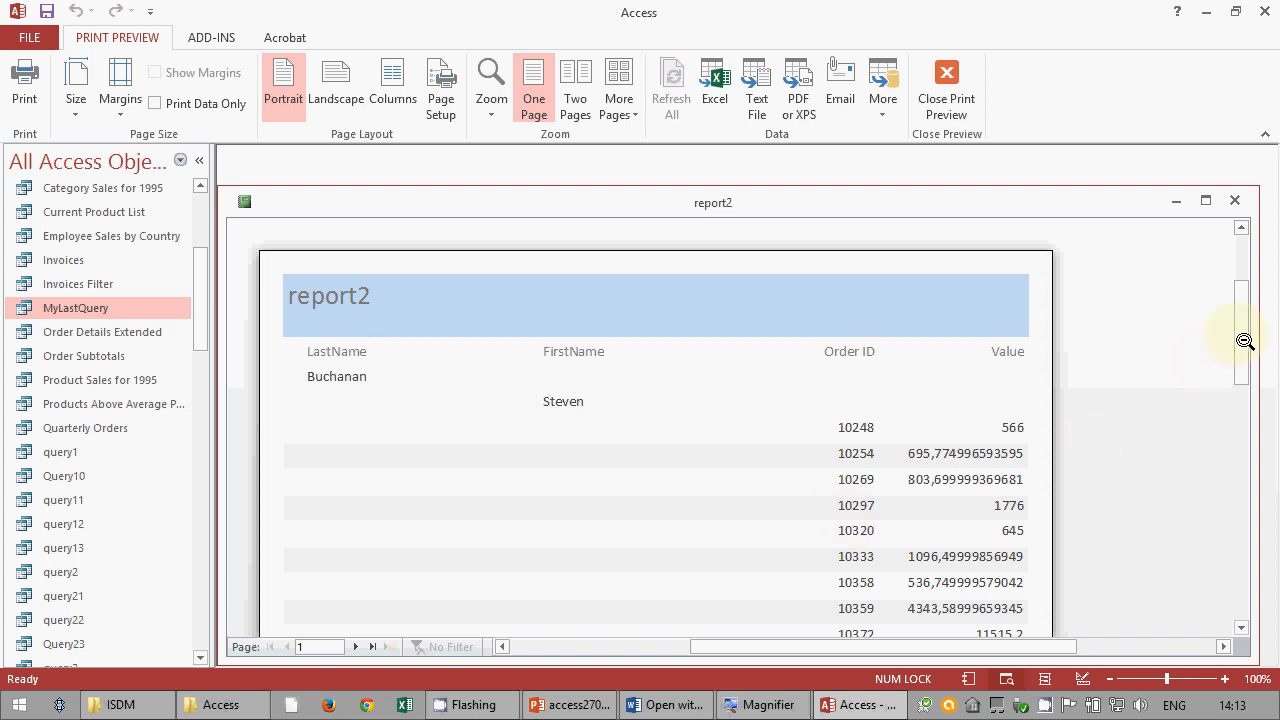
- Look through the first page of the report2 preview down to its footer and return to its beginning
click(1245, 614)
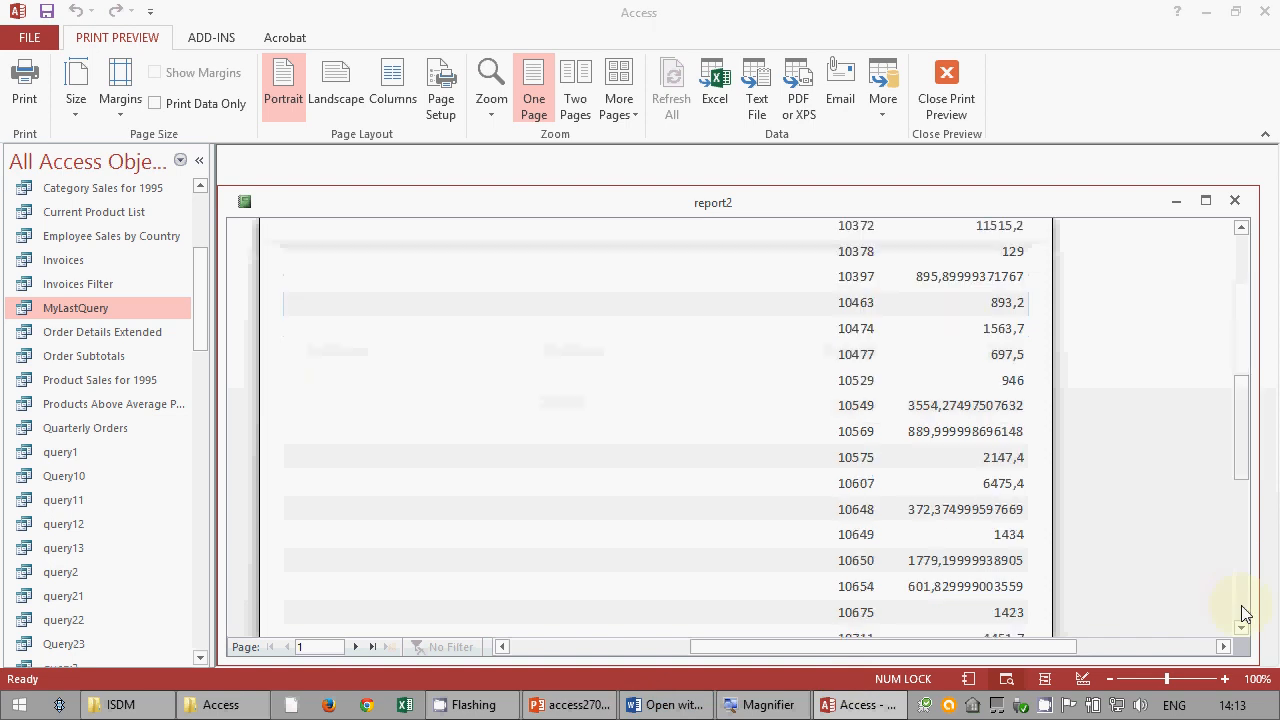
click(1245, 614)
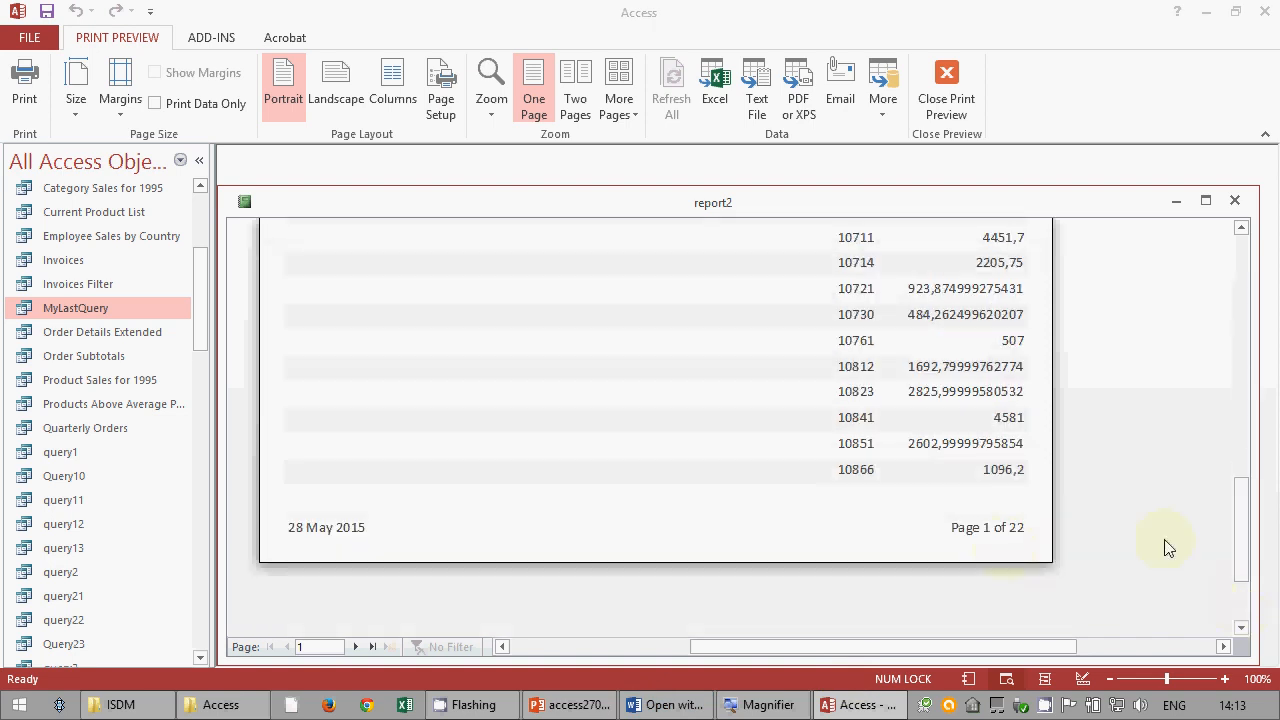
drag(1244, 543, 1252, 263)
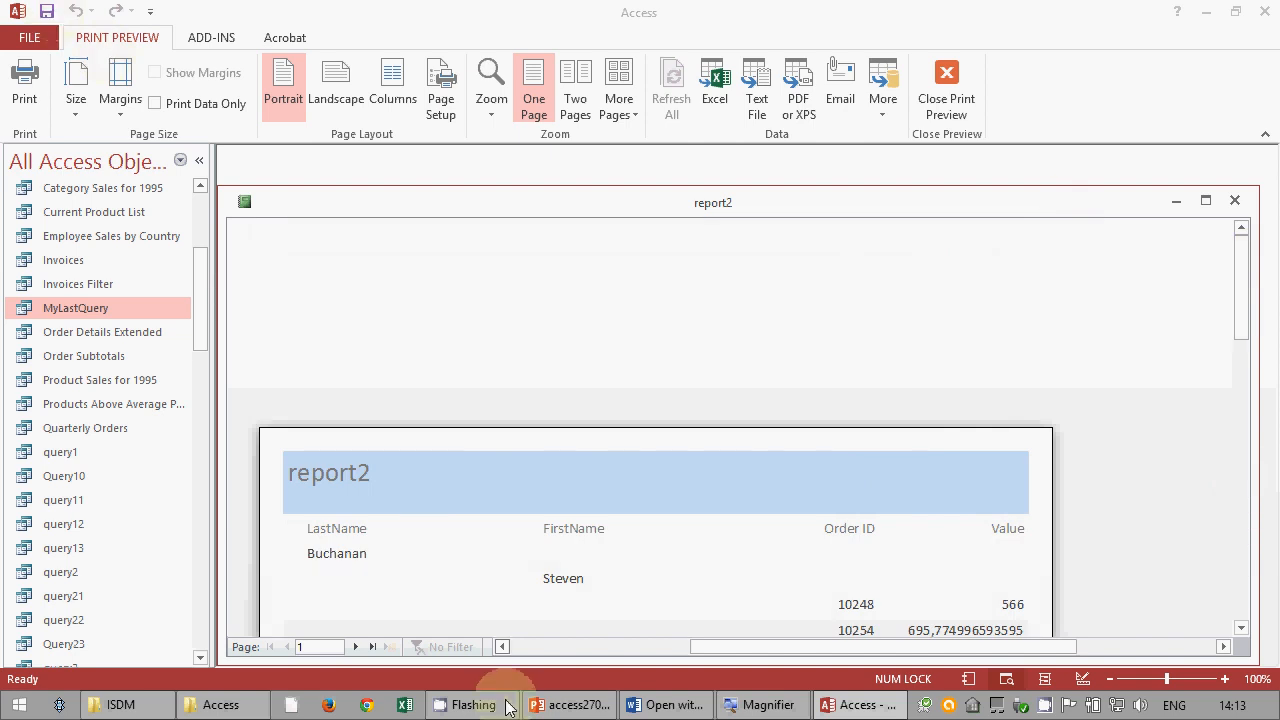
- Check the report slide in PowerPoint and the RTF export exercise in the Word document
click(583, 706)
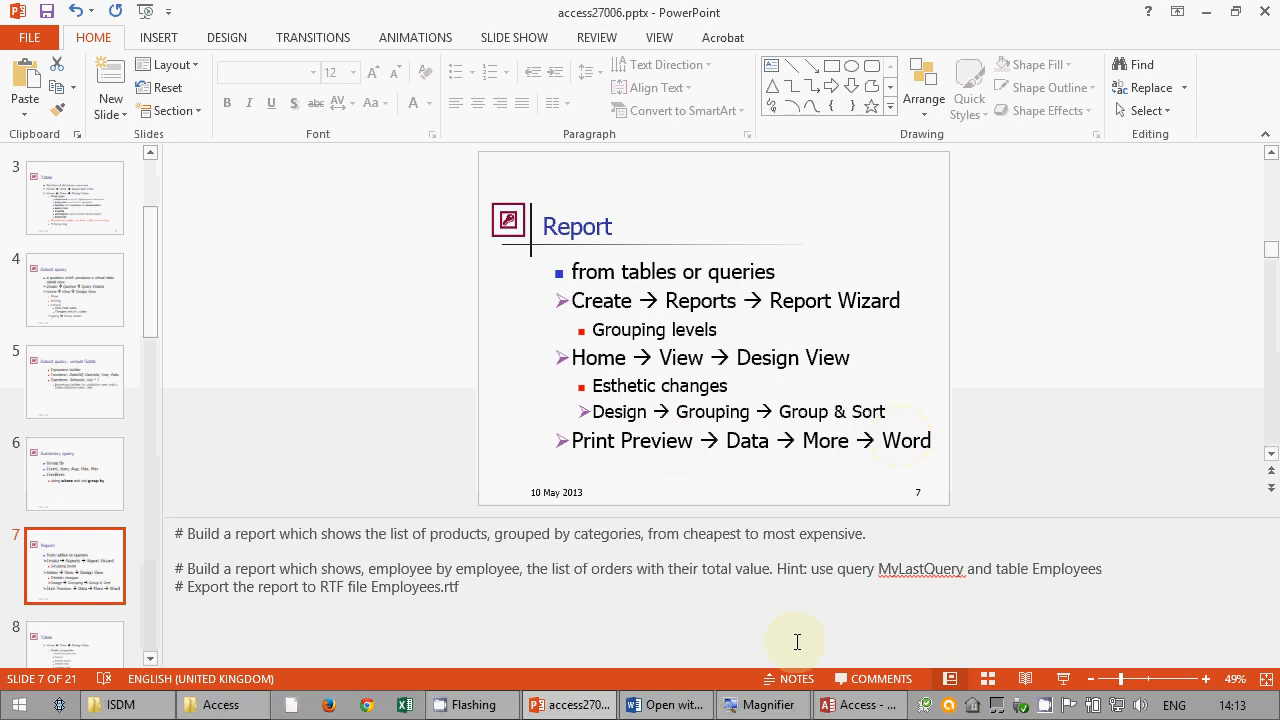
click(657, 705)
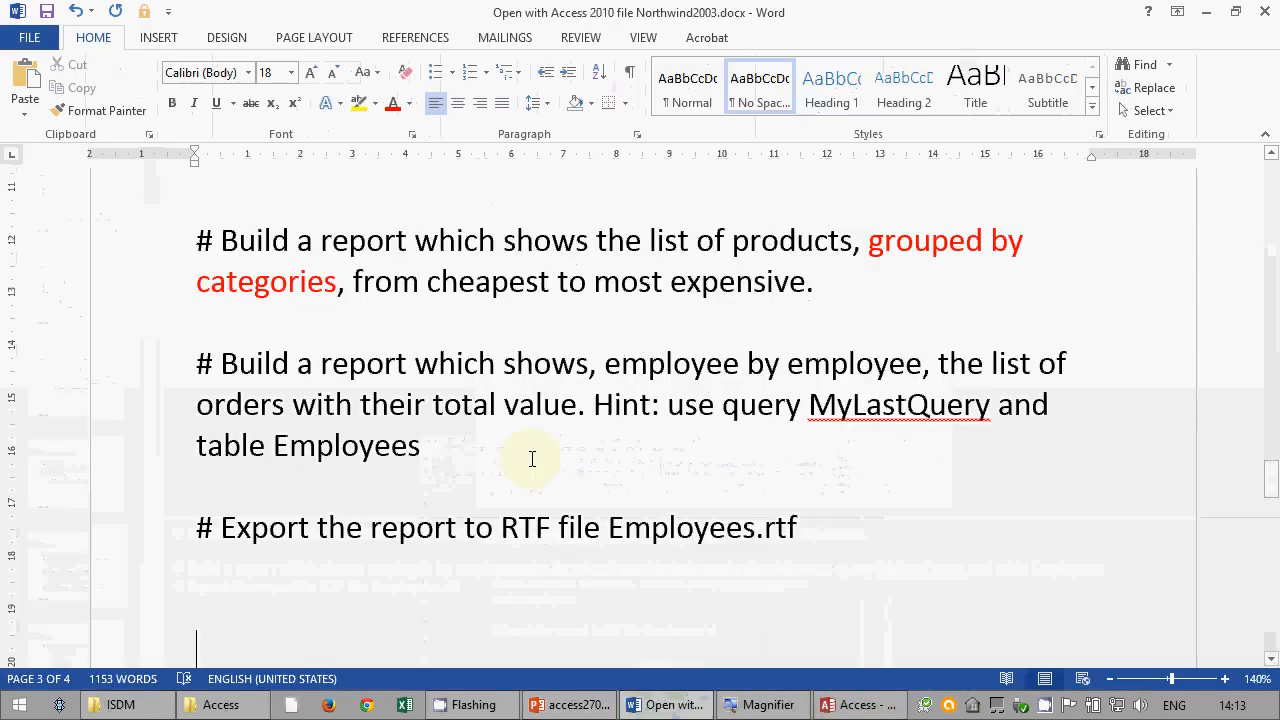
scroll(423, 466, down, 1)
scroll(375, 429, up, 1)
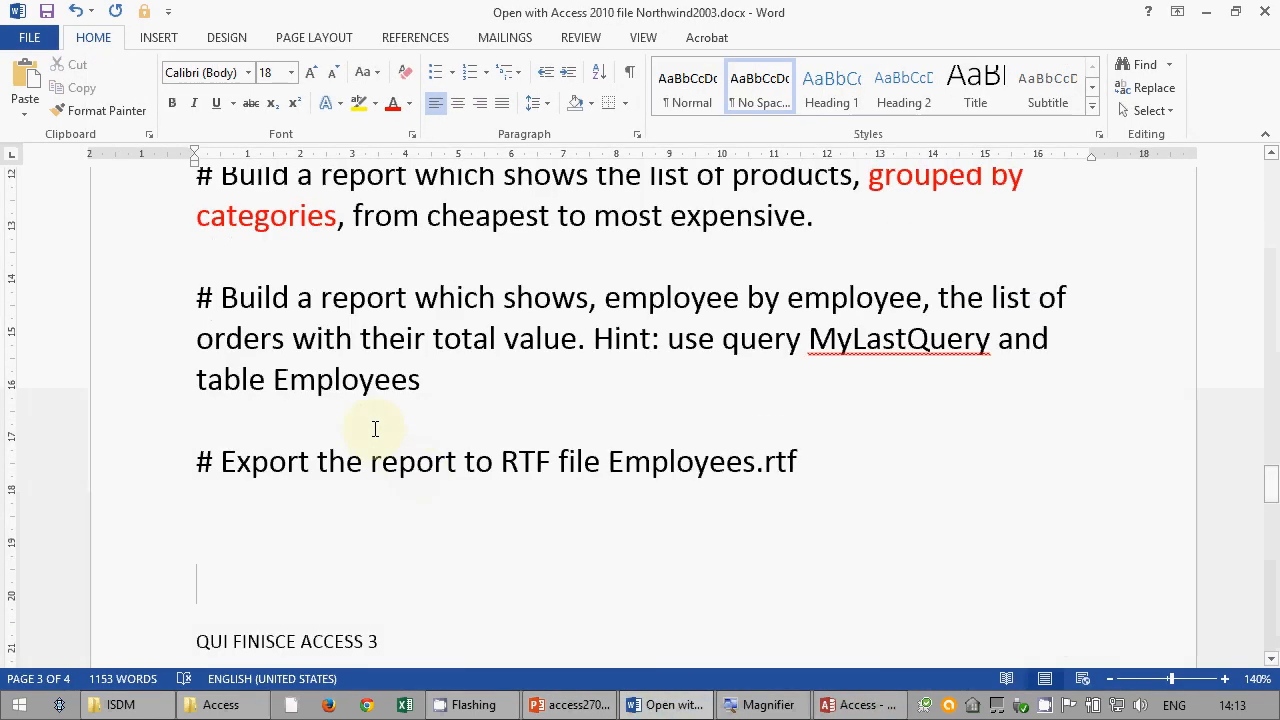
scroll(371, 428, up, 1)
drag(502, 527, 544, 529)
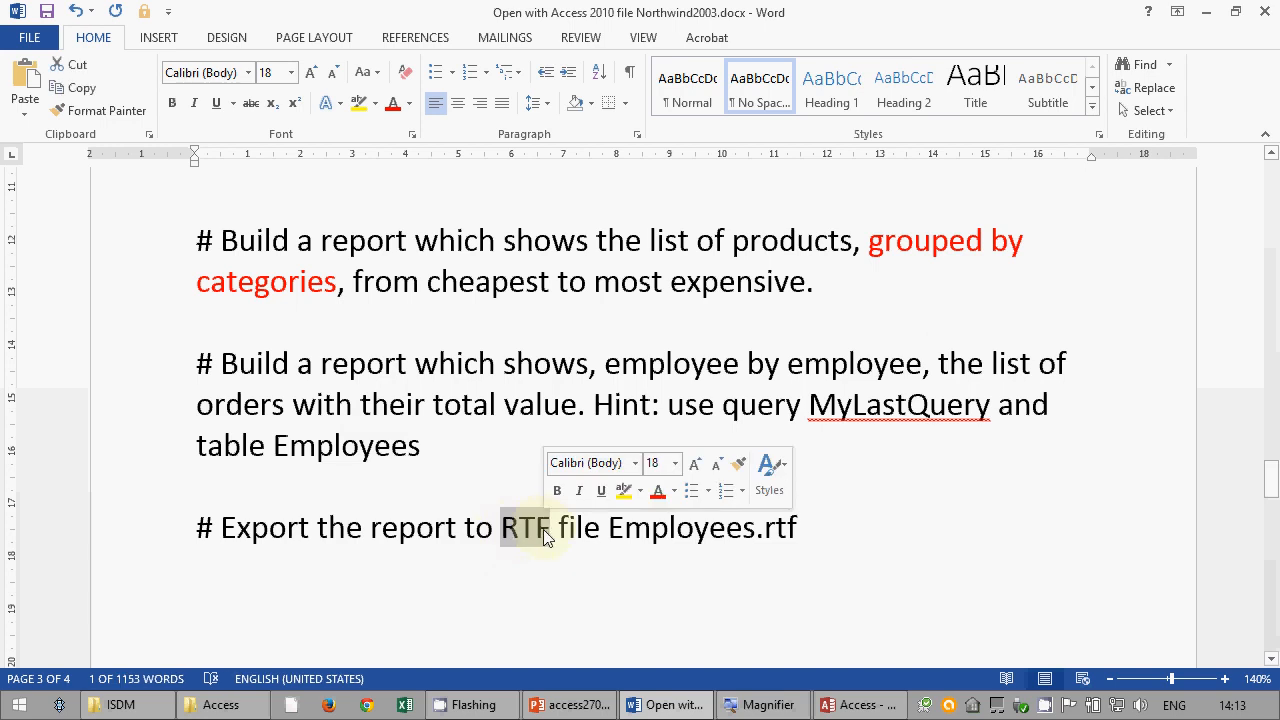
click(544, 528)
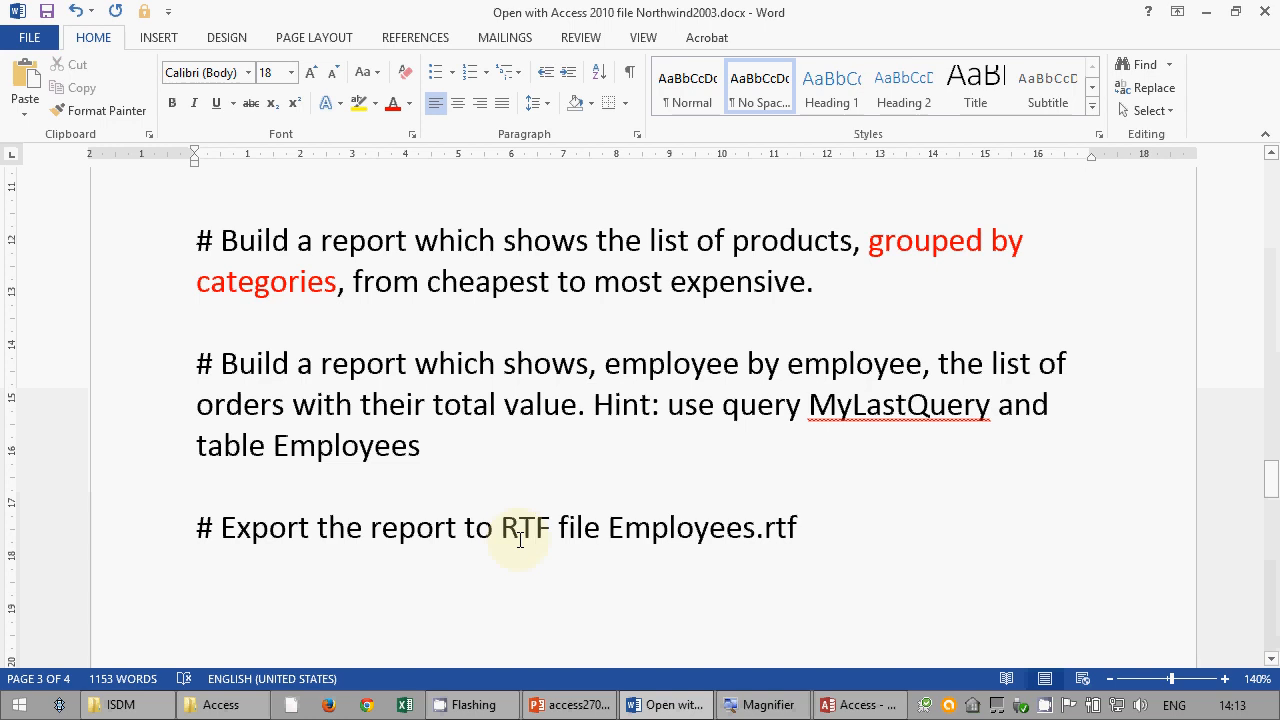
- Switch to Access and export report2 in Word's Rich Text format to the Desktop as report2.rtf, without saving the export steps
click(855, 705)
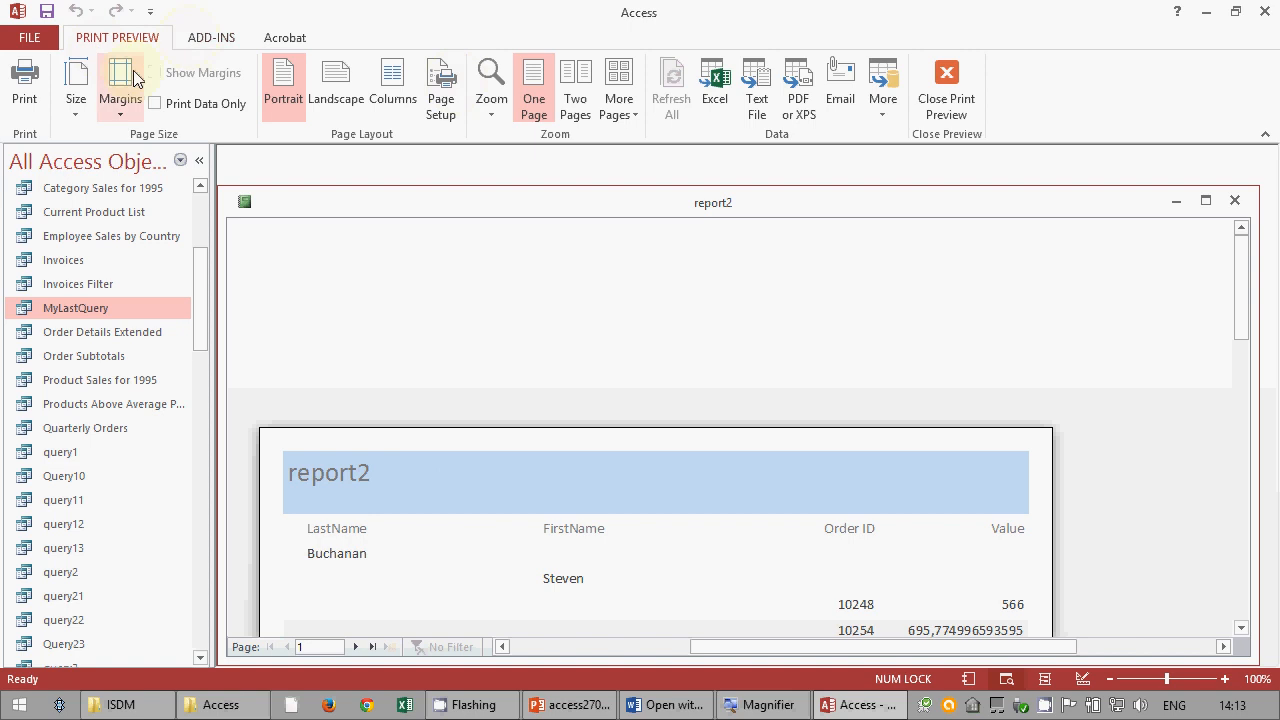
drag(197, 303, 194, 229)
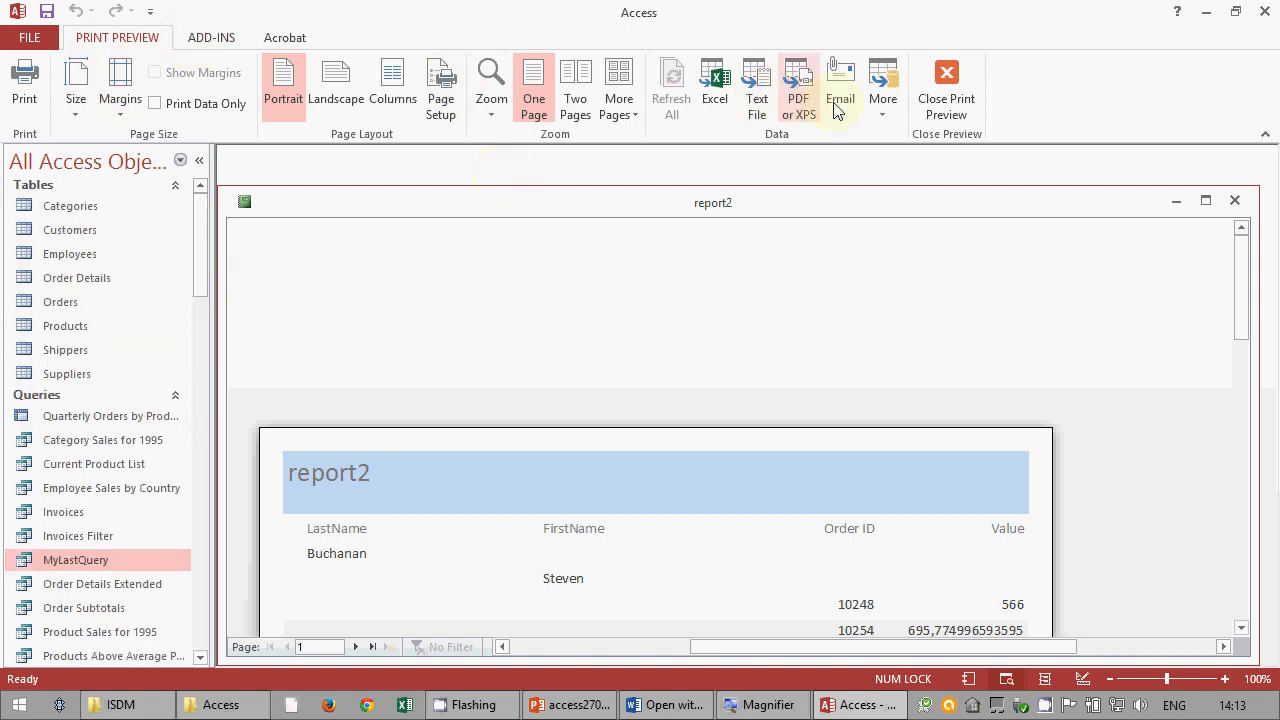
click(882, 95)
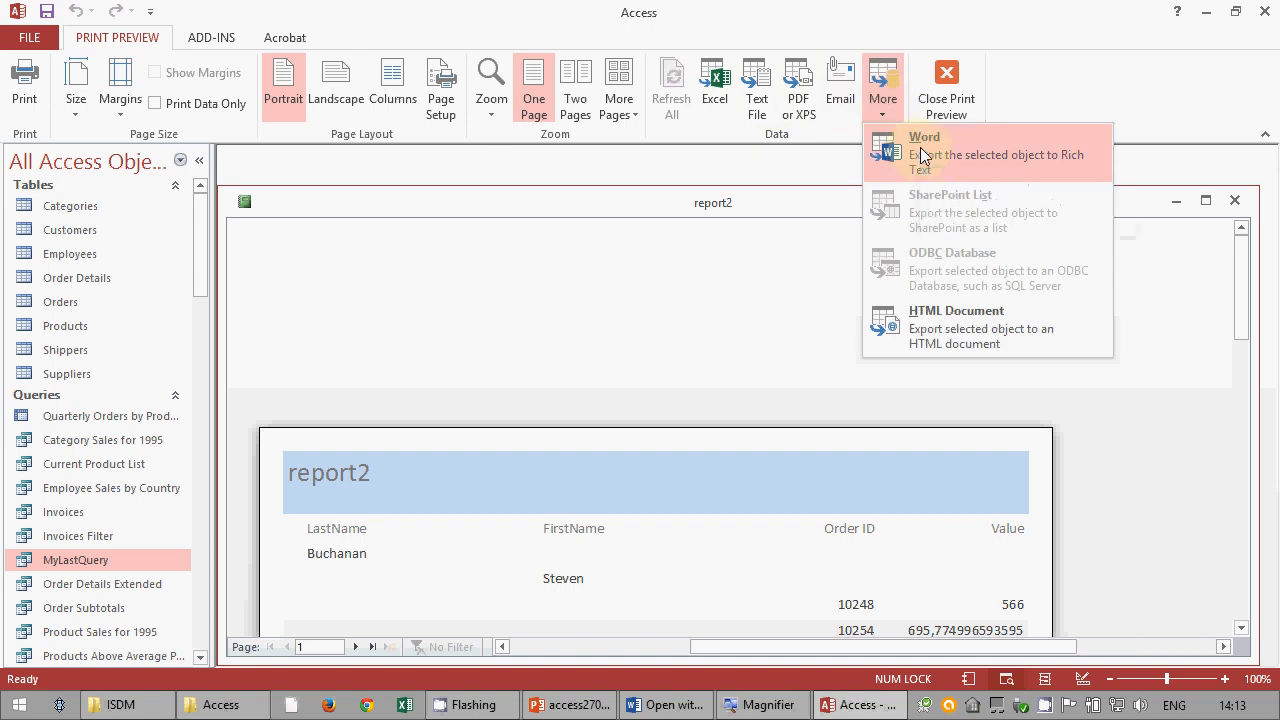
click(922, 157)
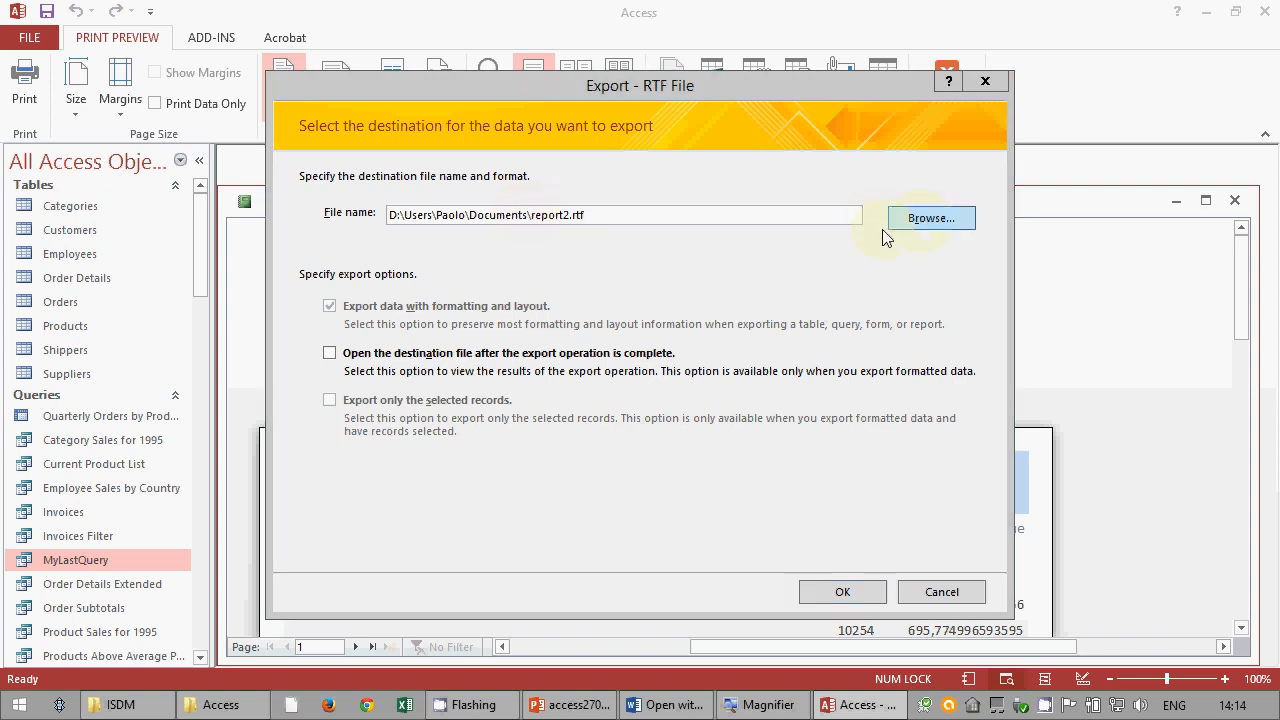
click(929, 218)
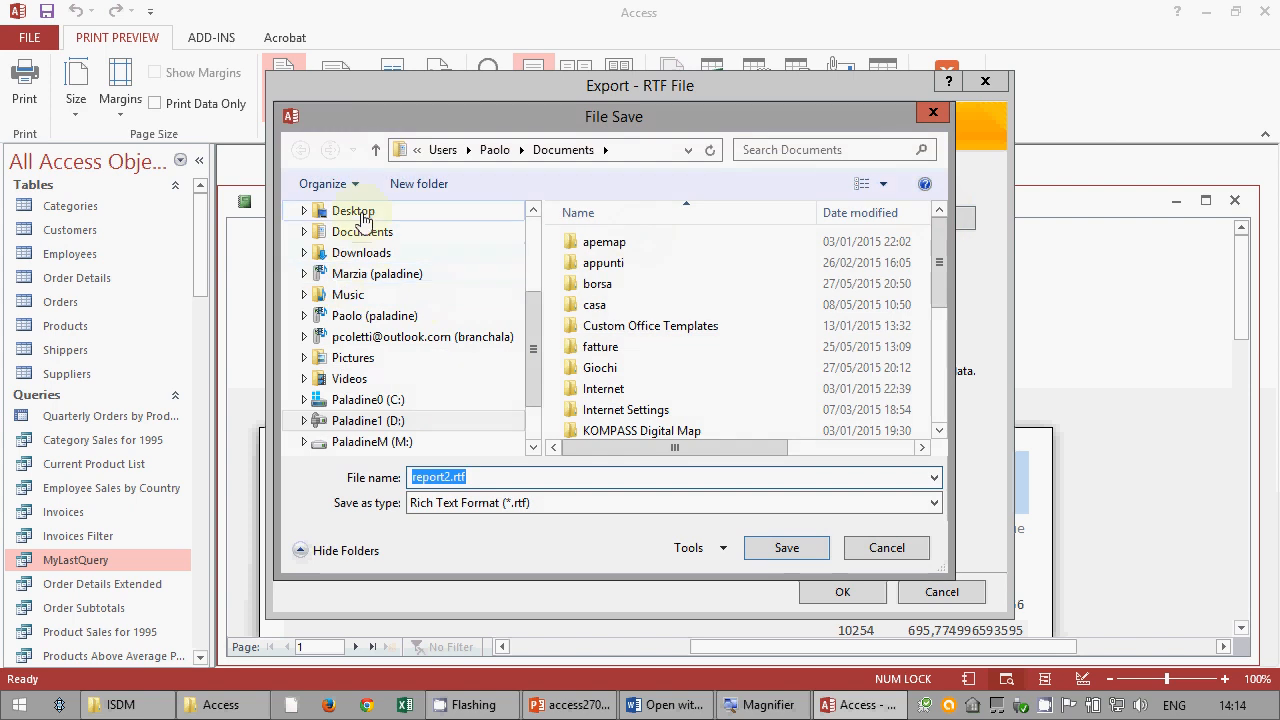
click(358, 214)
click(790, 548)
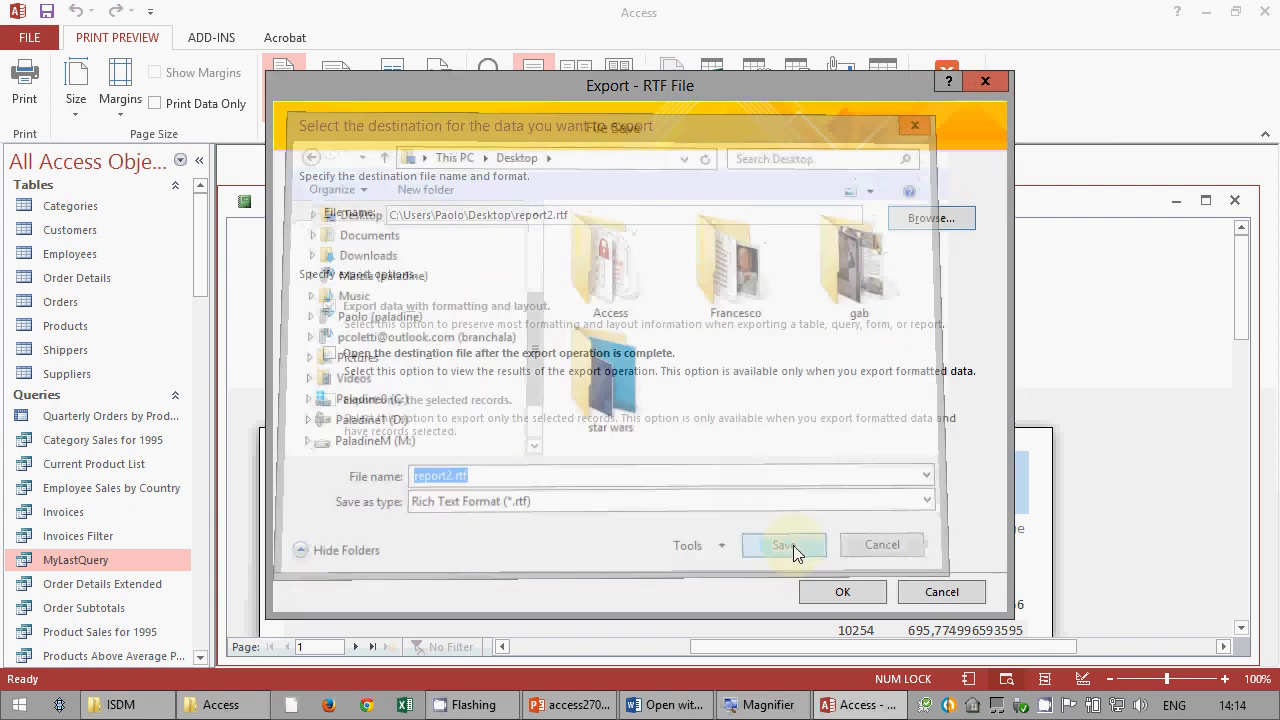
click(843, 592)
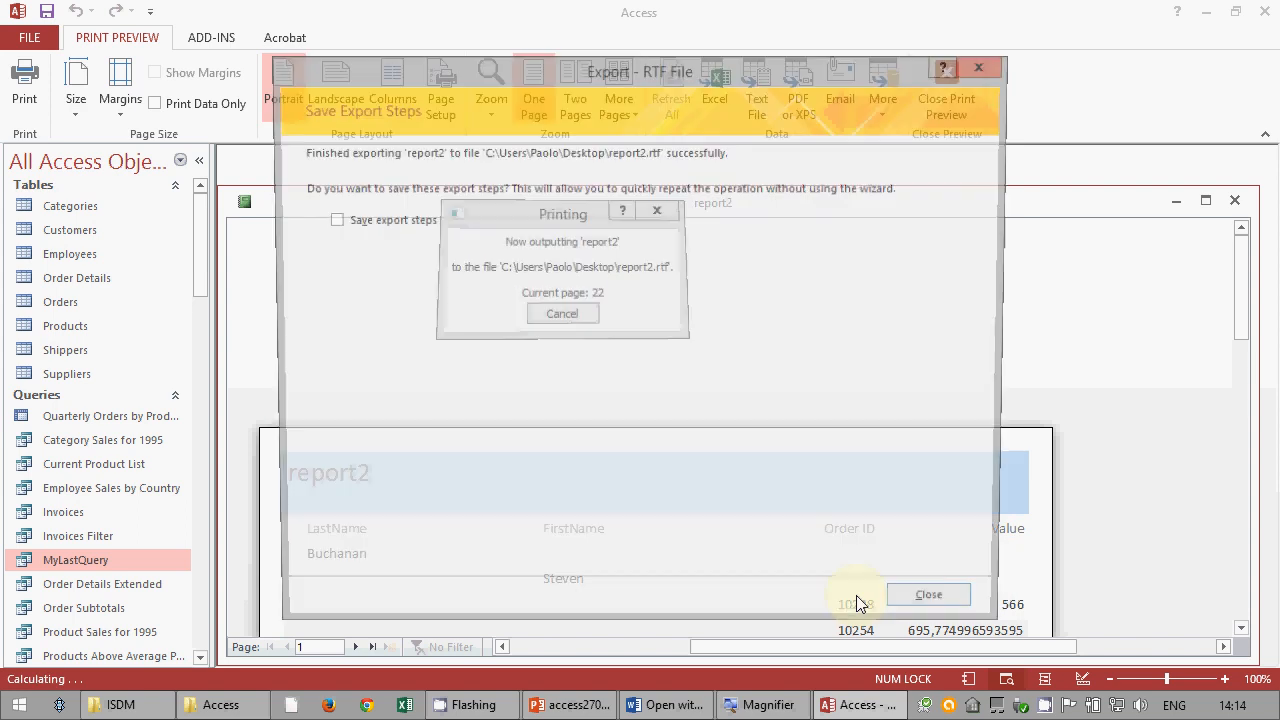
click(942, 609)
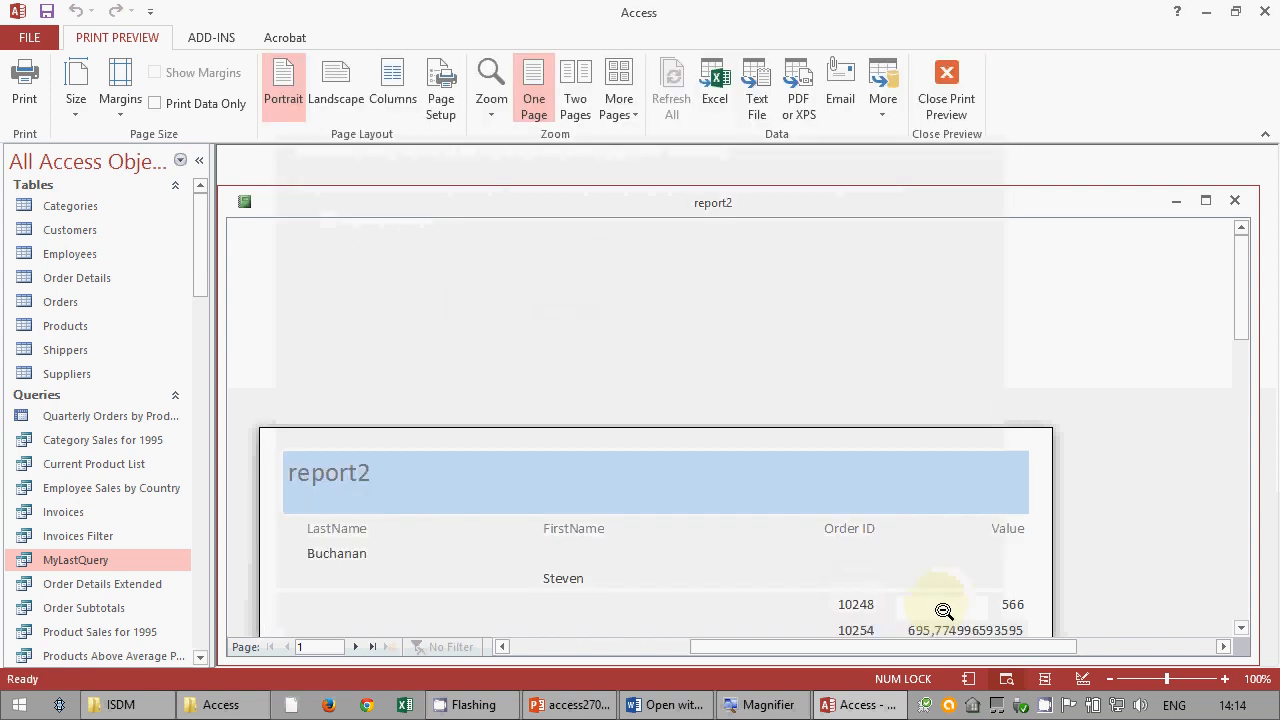
- Show the desktop, move report2.rtf to an empty area and open it in Word
click(1276, 712)
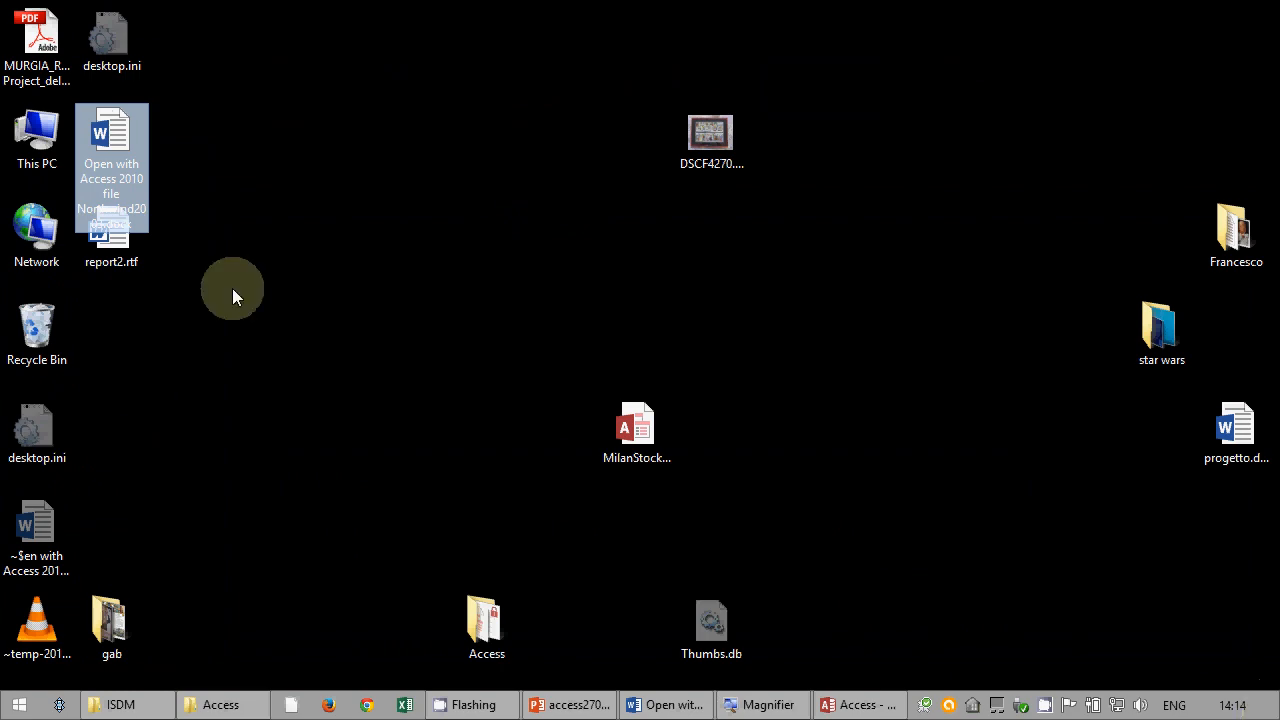
drag(117, 252, 364, 353)
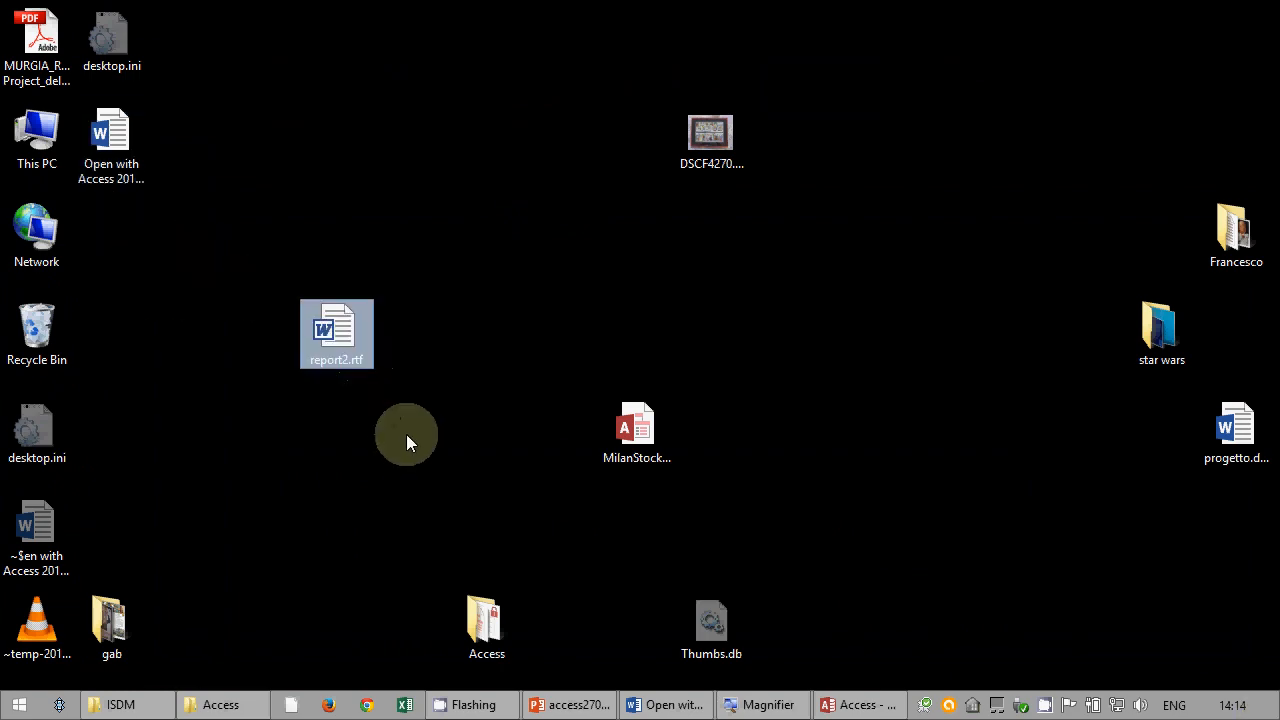
double_click(340, 345)
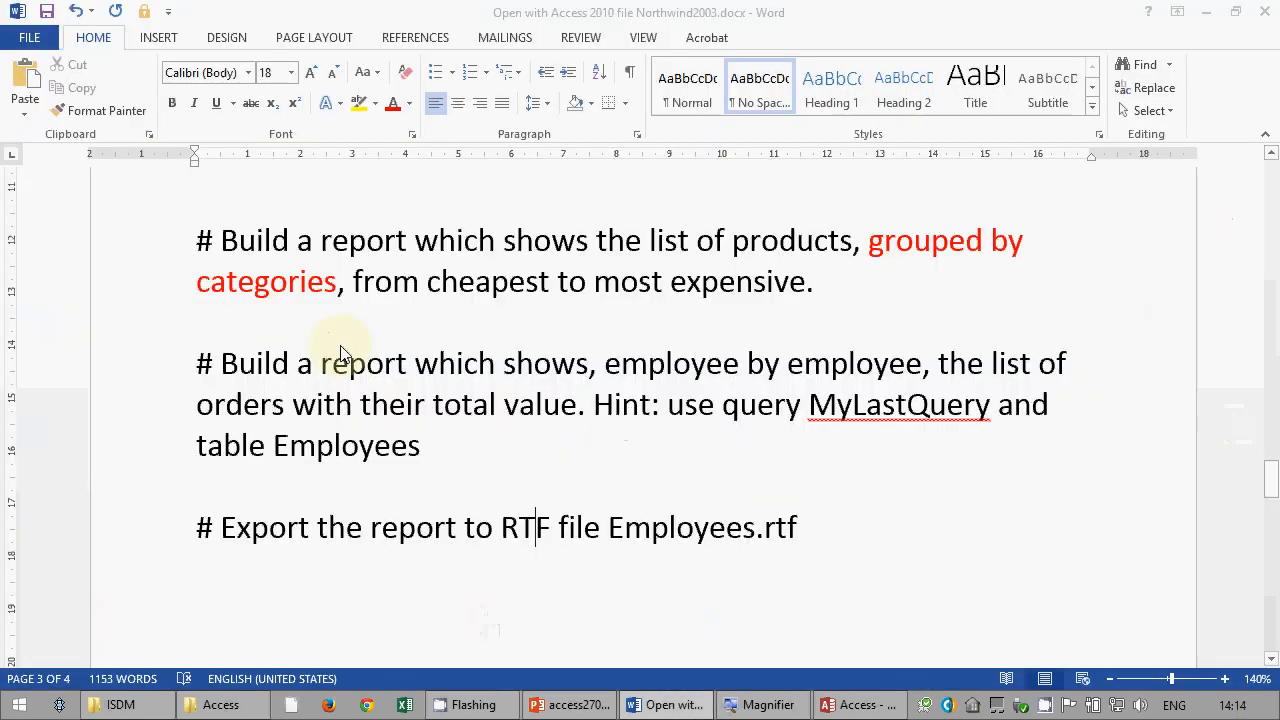
- Examine the layout and order records of the exported report, ending back at the start of its first page
scroll(349, 339, down, 15)
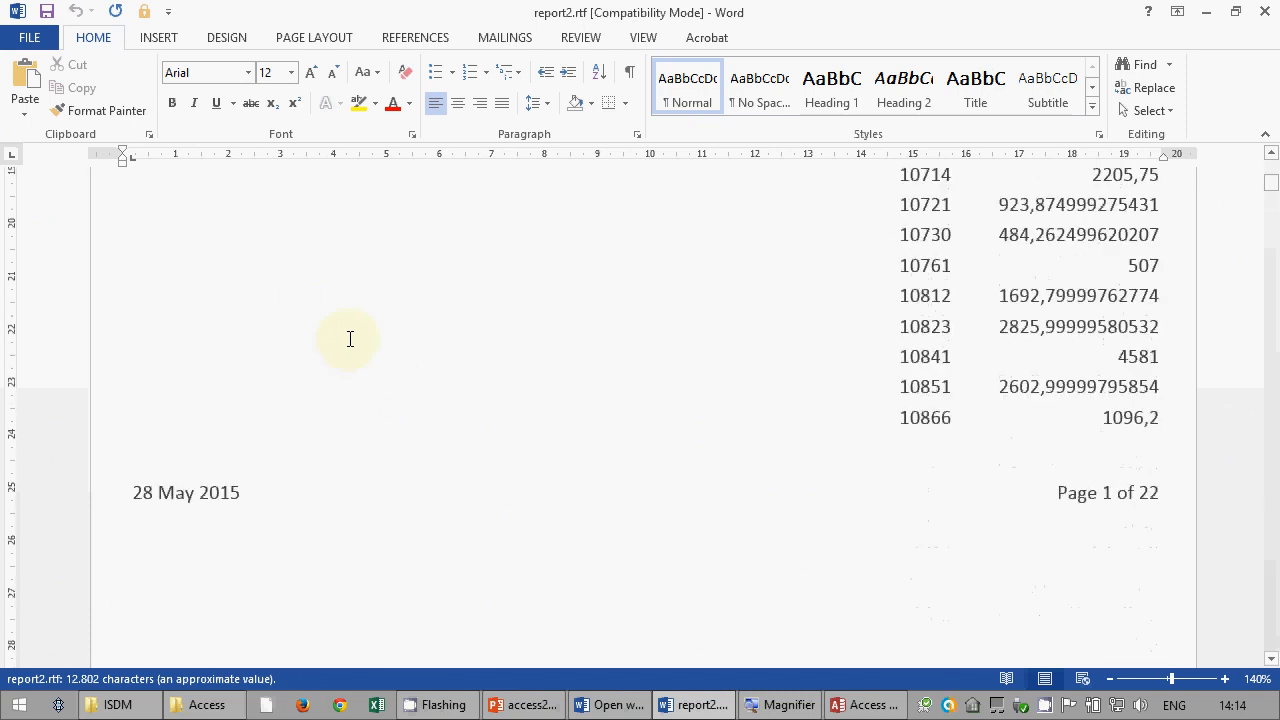
scroll(350, 337, down, 2)
scroll(349, 337, up, 4)
scroll(366, 340, down, 12)
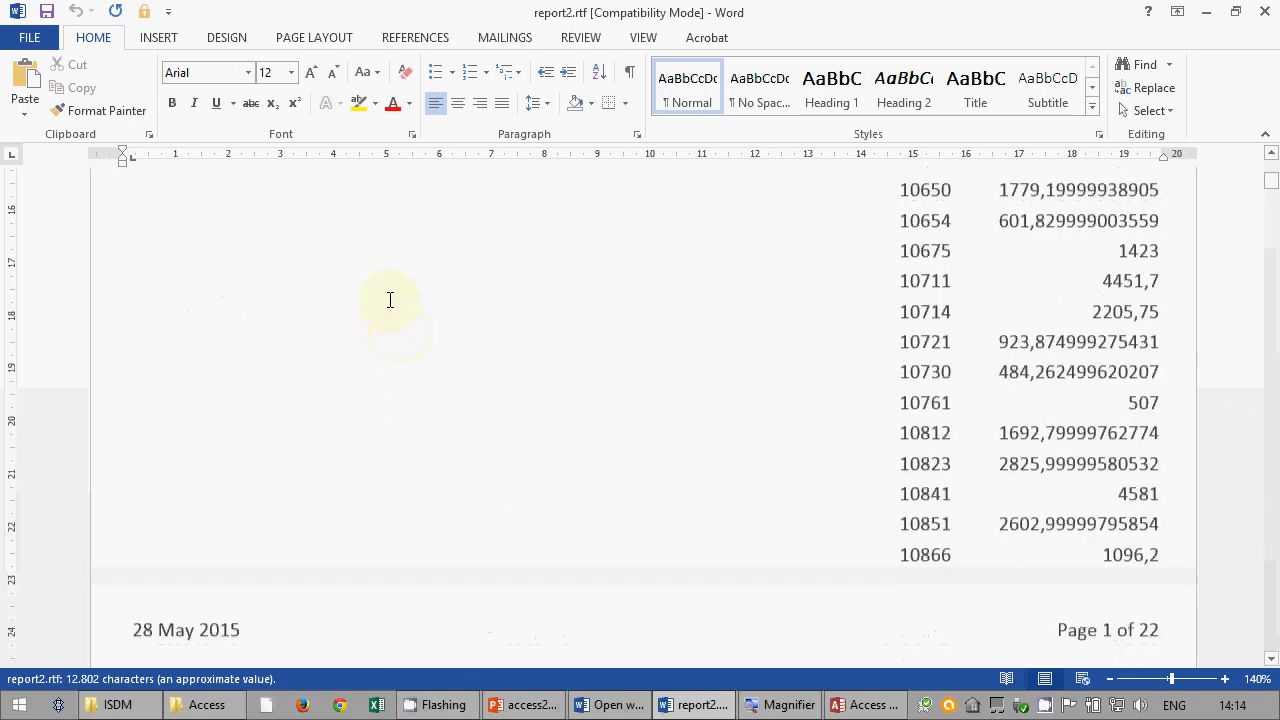
scroll(389, 300, up, 4)
scroll(350, 335, up, 10)
click(1131, 380)
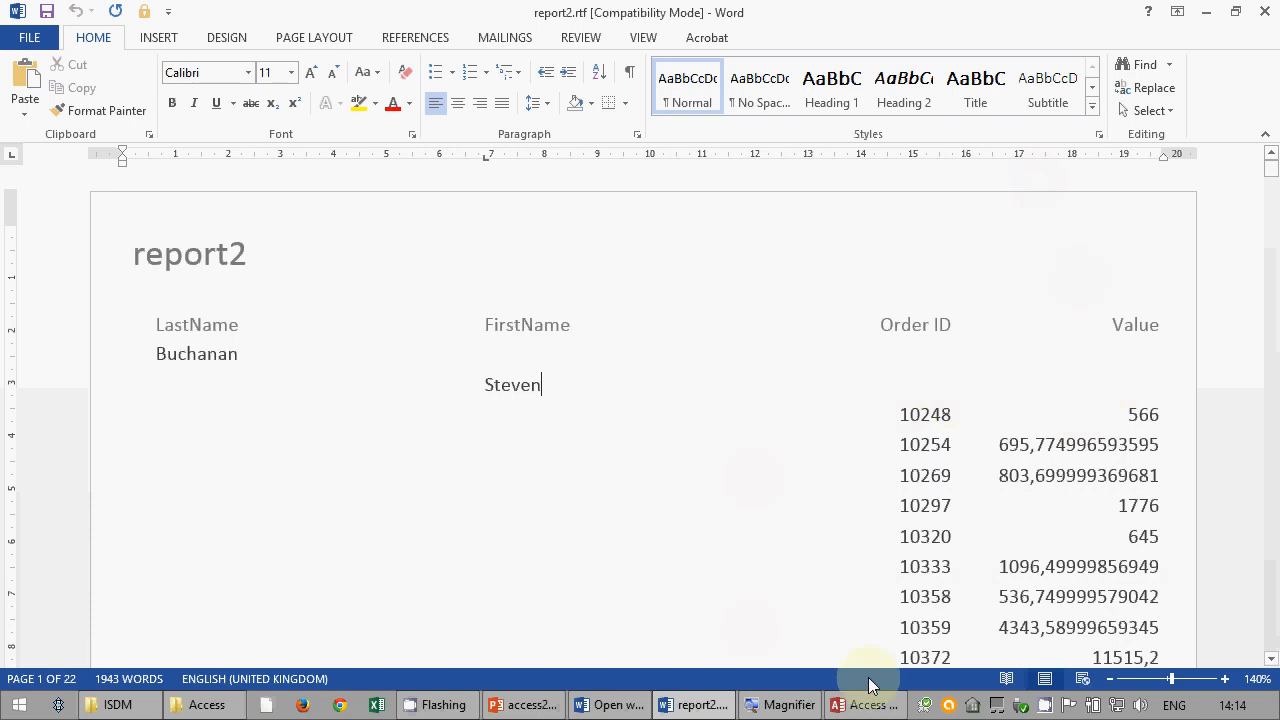
right_click(1040, 708)
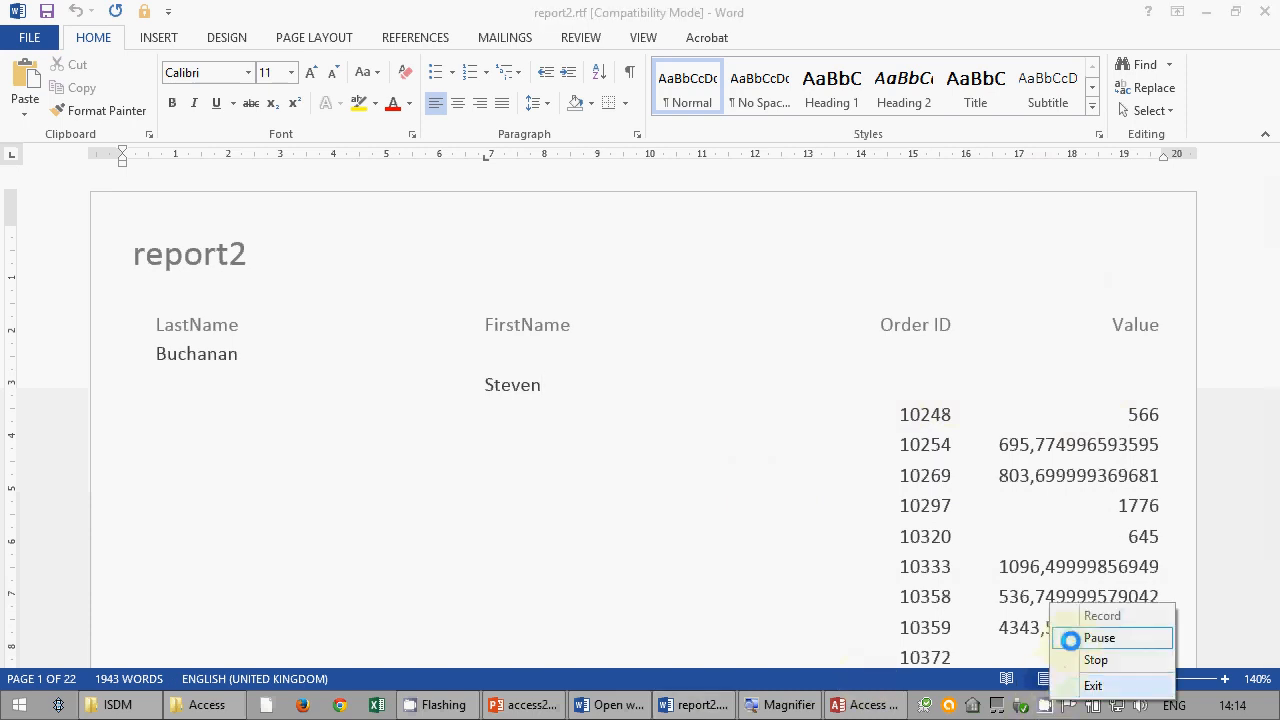
click(1068, 636)
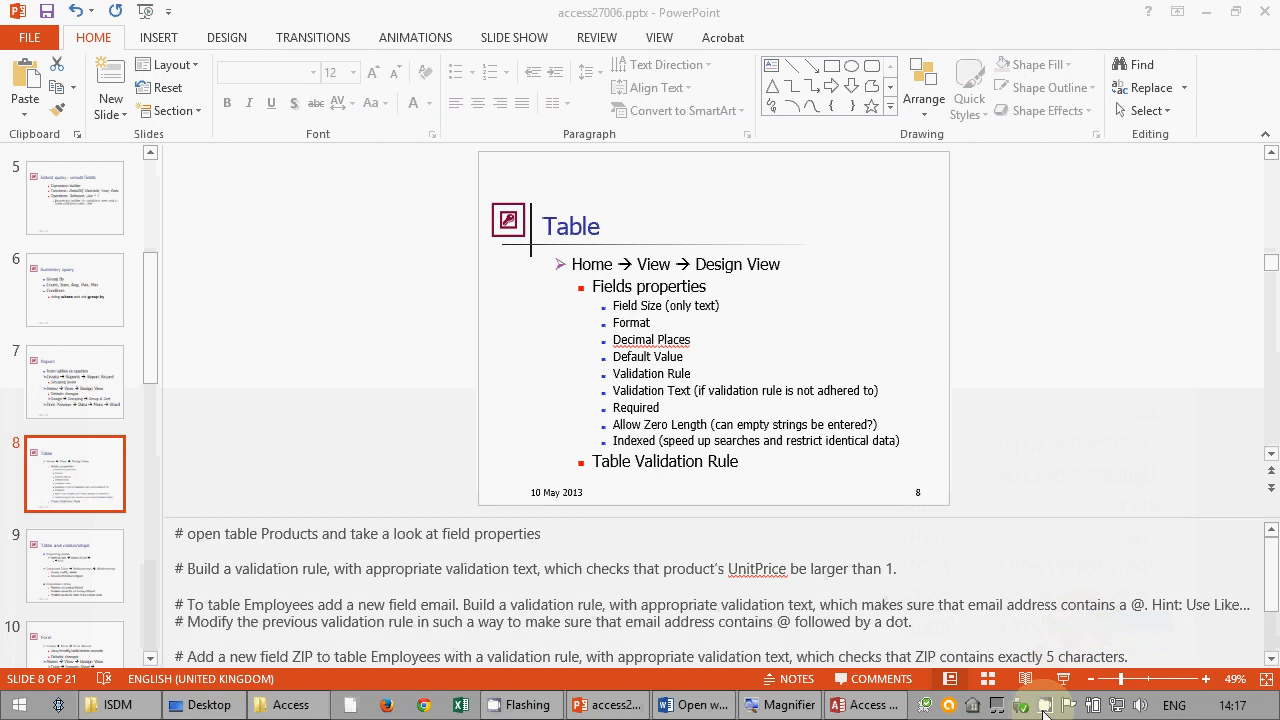
right_click(1044, 706)
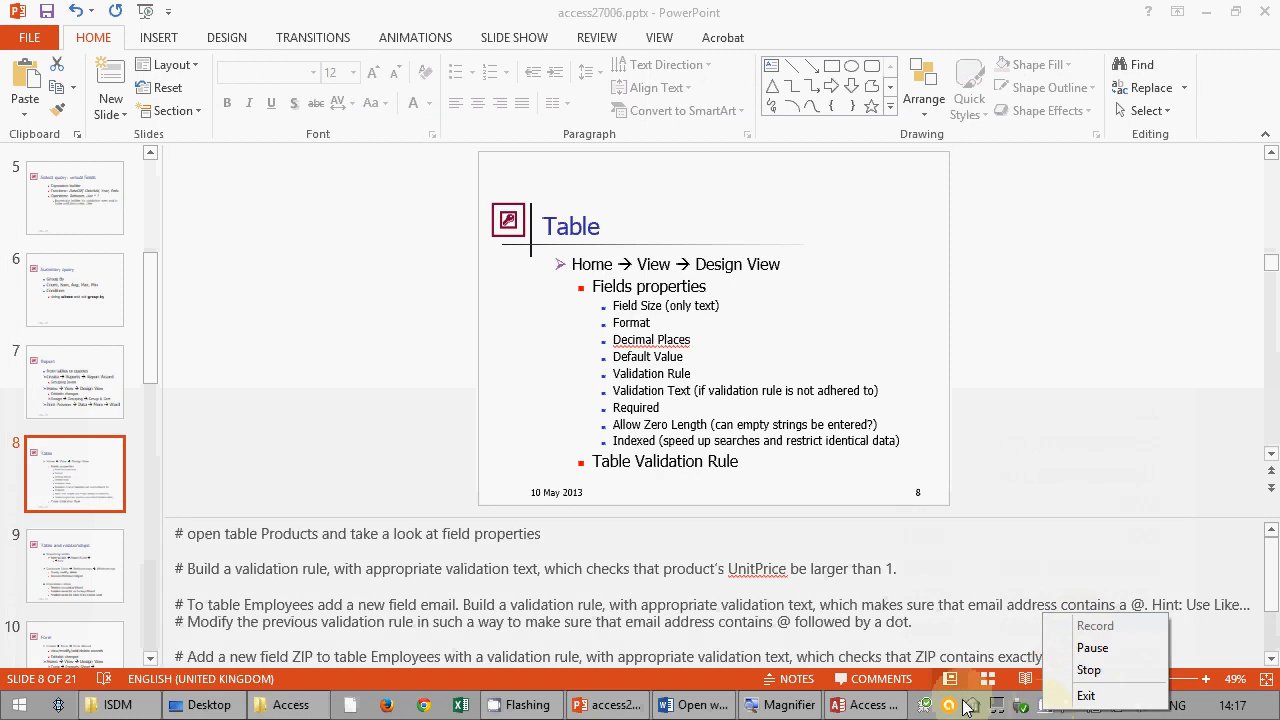
key(Escape)
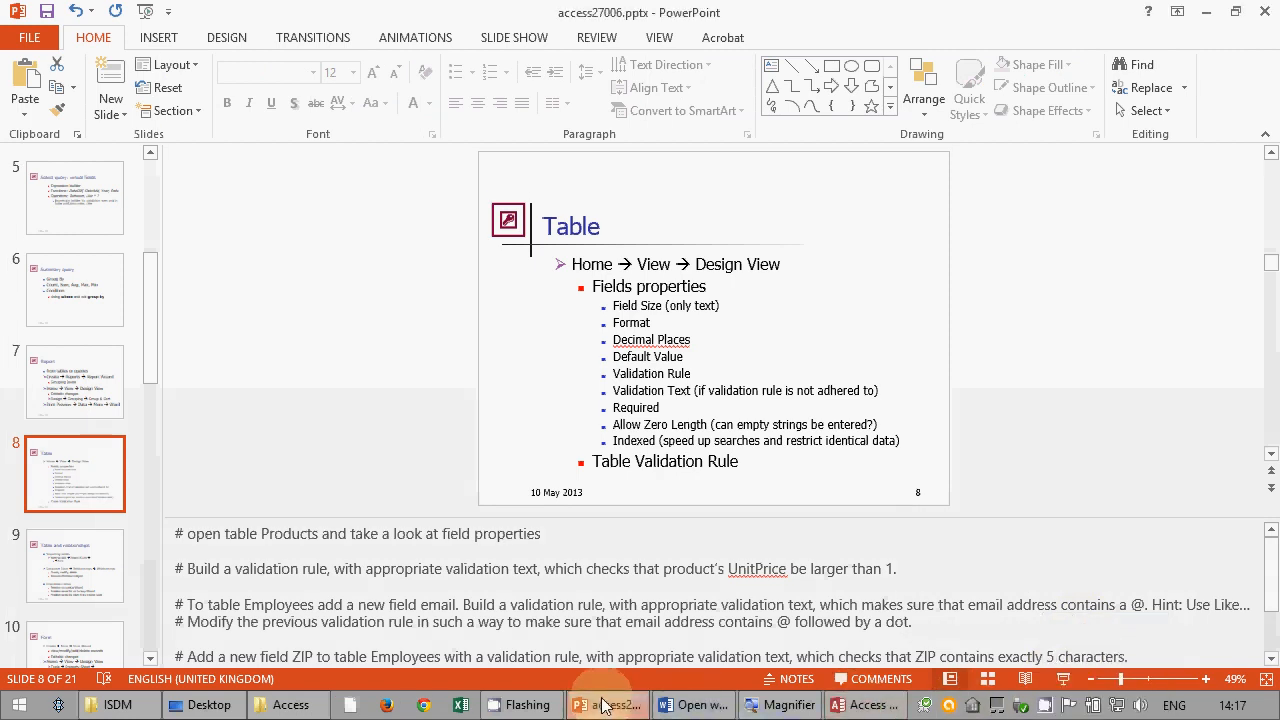
- View the Table slide on field properties as a full-screen slide show, exit it and switch to the Northwind2003 database in Access
click(1018, 682)
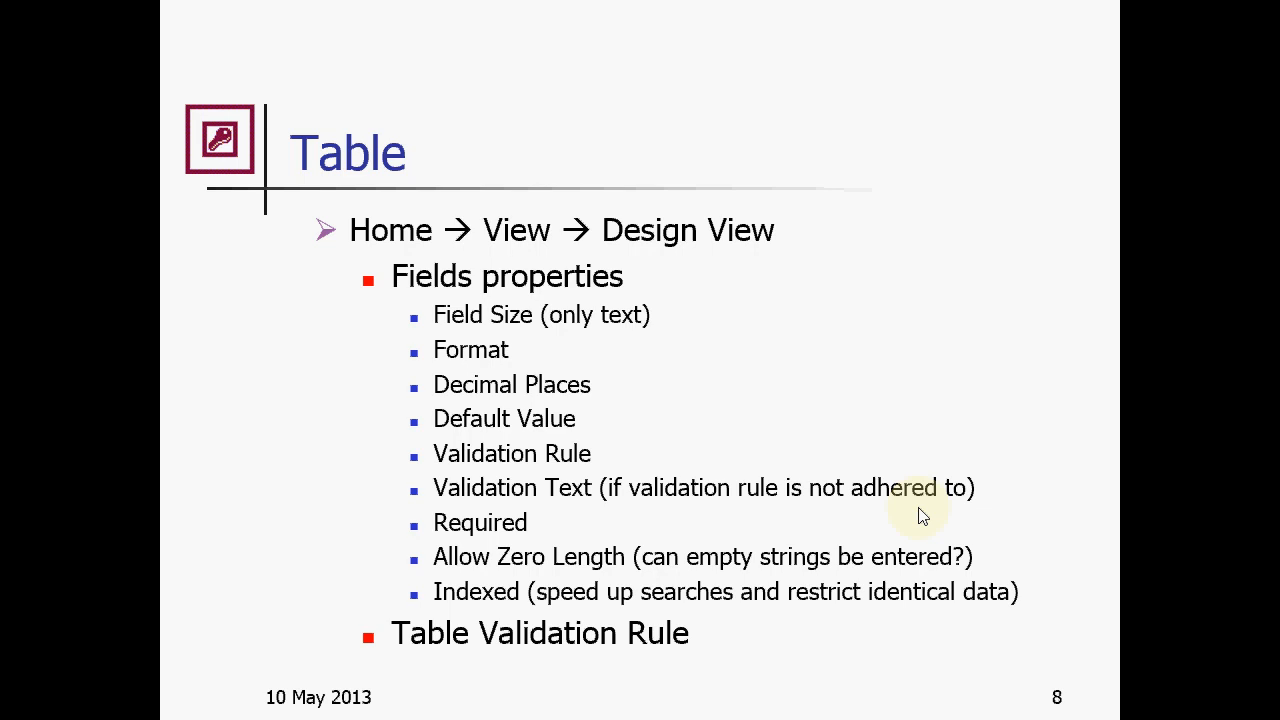
key(Escape)
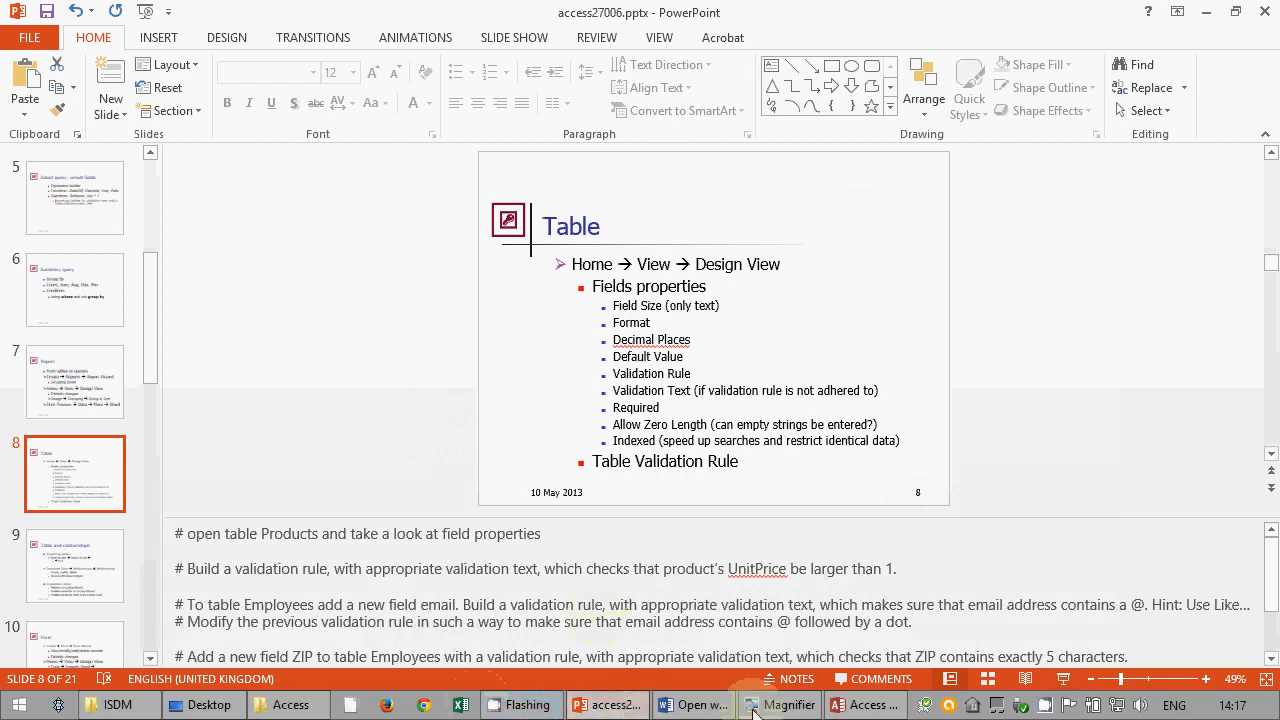
click(866, 705)
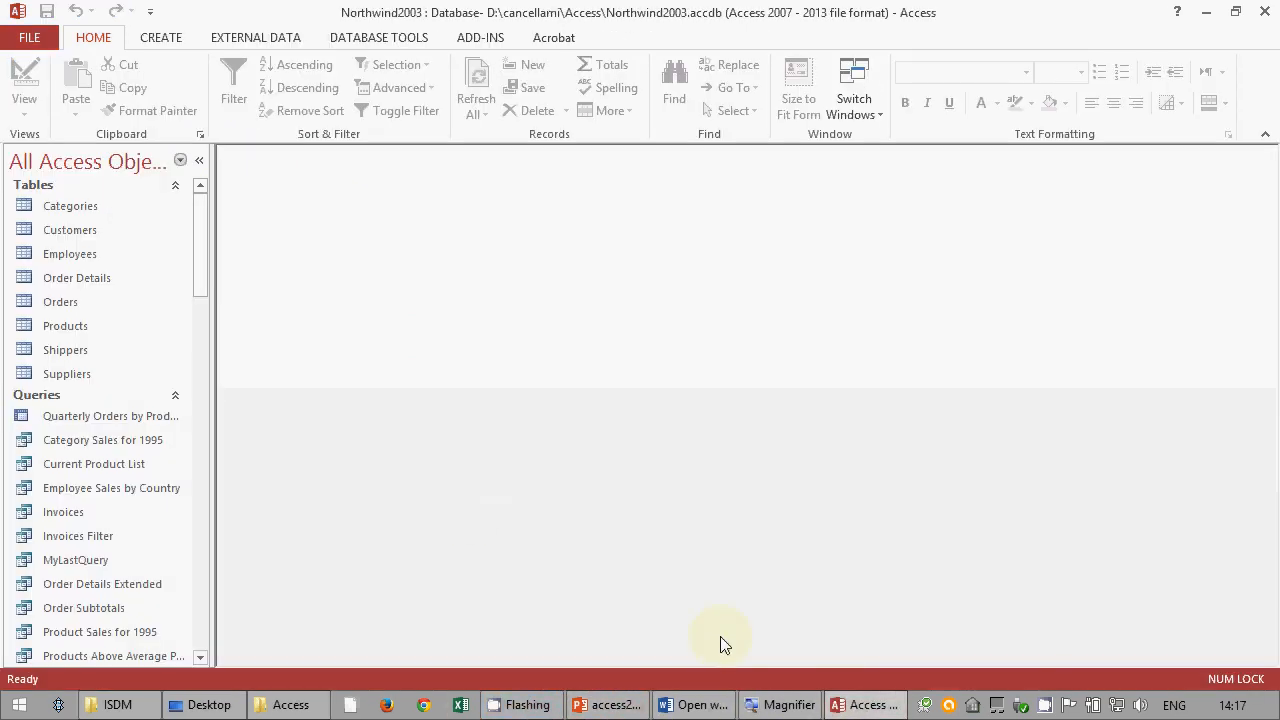
- Open the Products table in Design View, maximize its window and select the ProductID field's data type
right_click(66, 330)
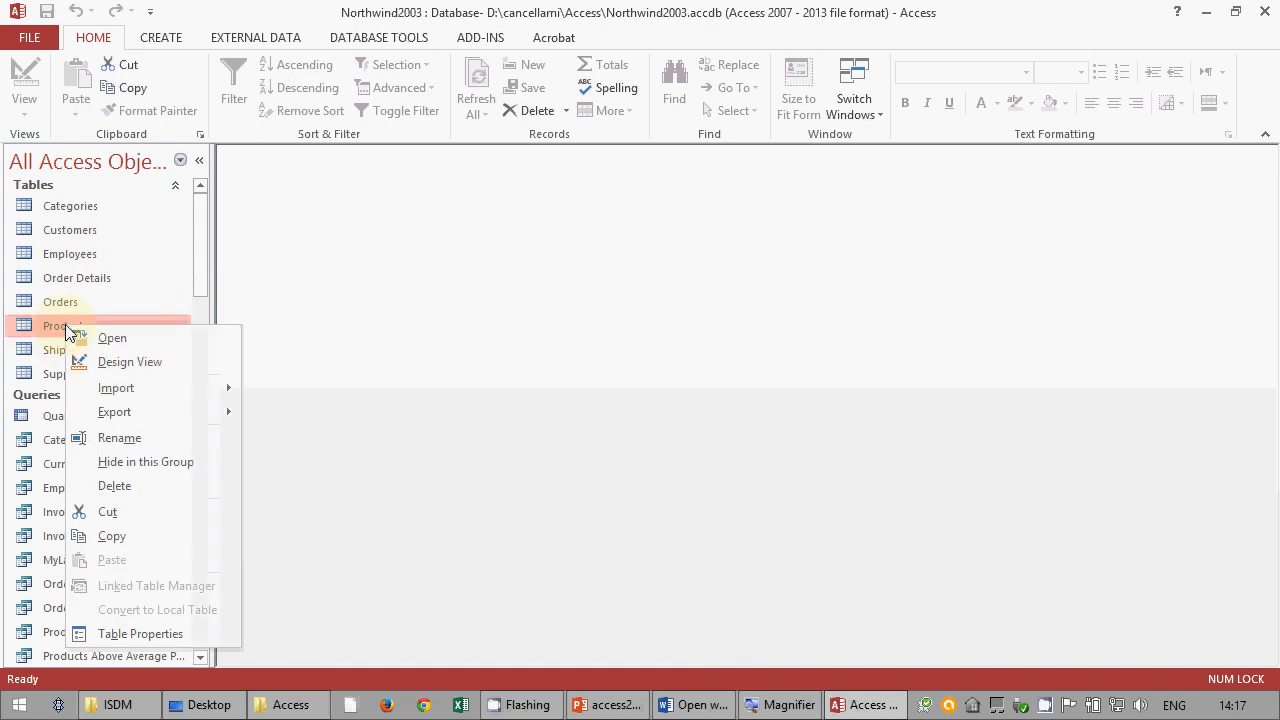
click(106, 364)
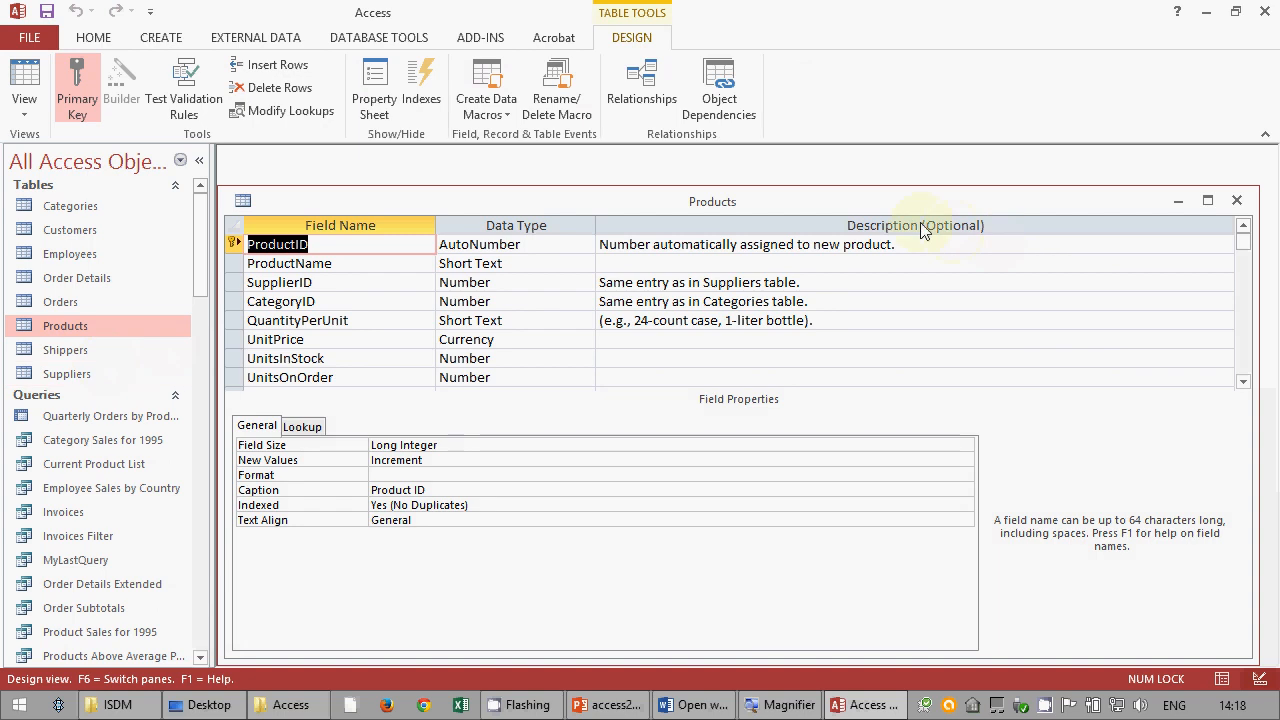
click(1208, 202)
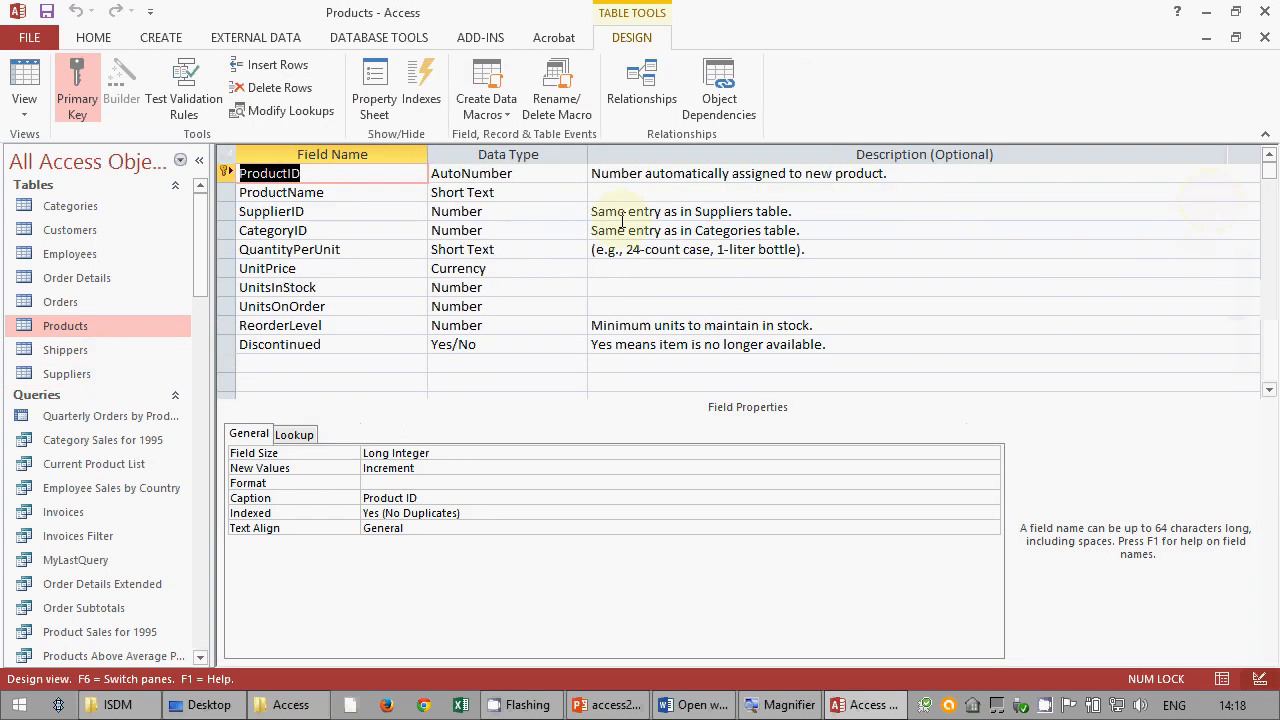
click(533, 177)
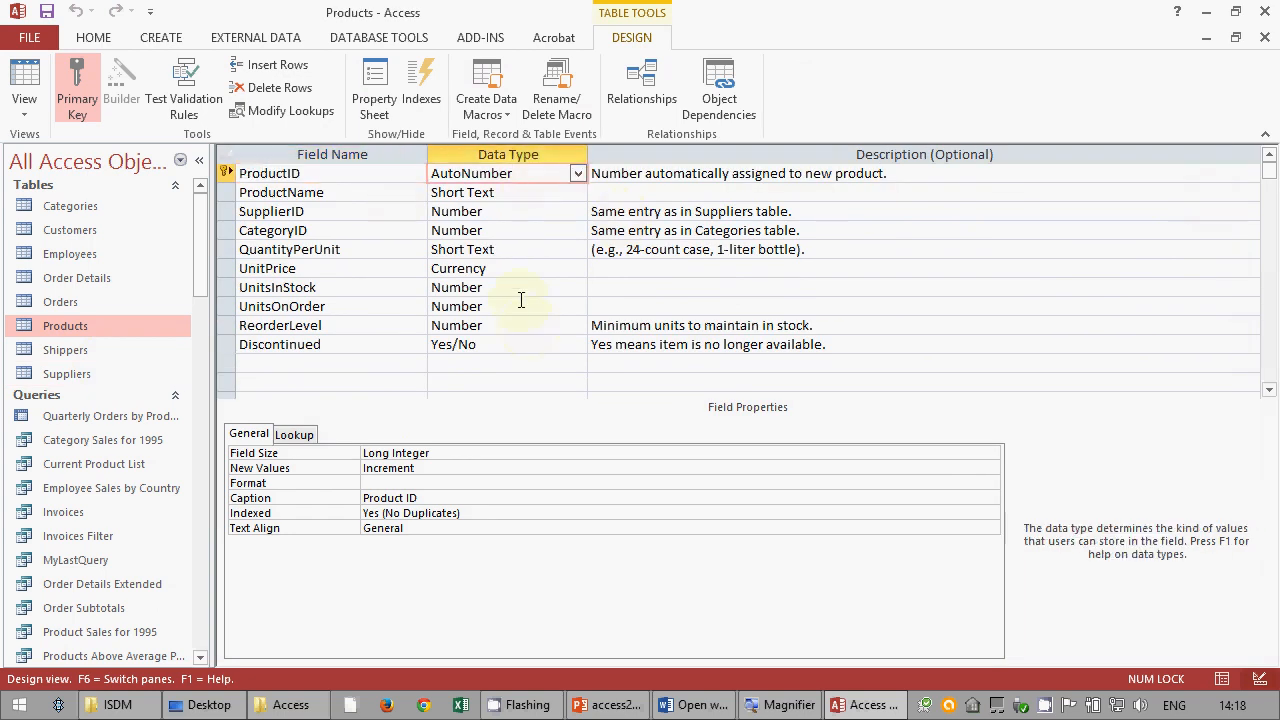
- Examine the ProductName field's Default Value, Required, Allow Zero Length and Indexed properties, including the available indexing options
click(513, 191)
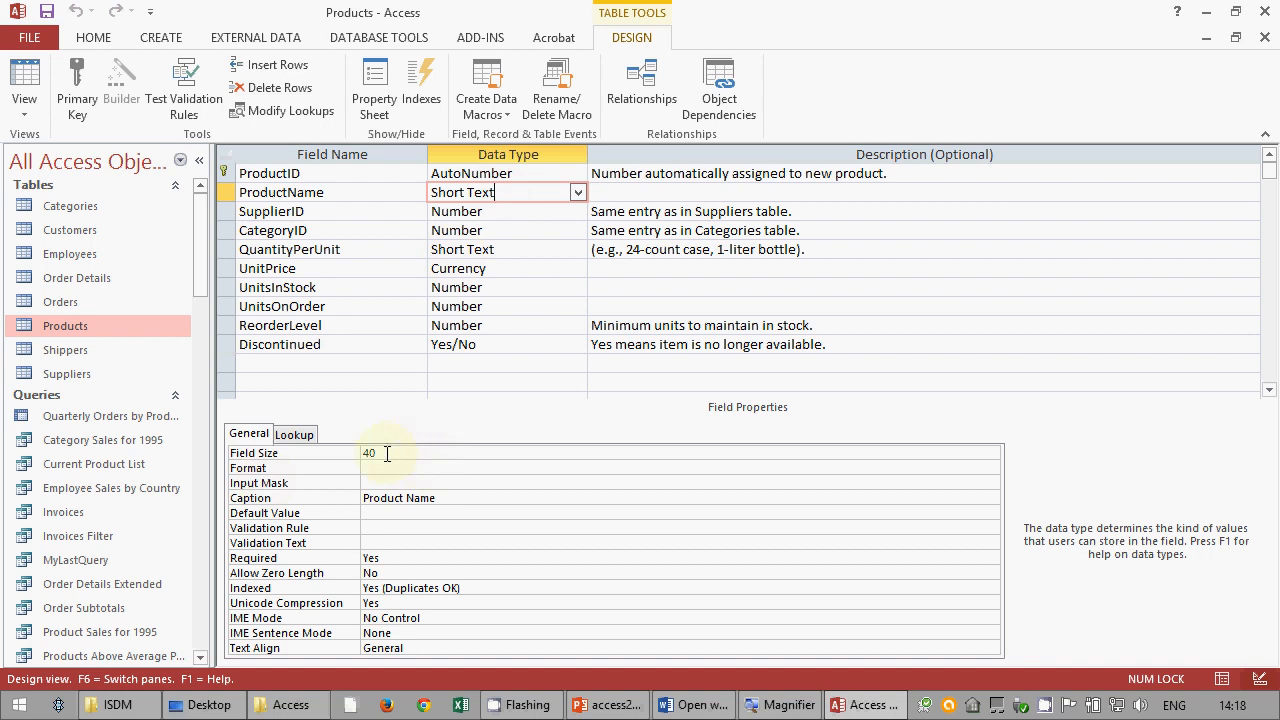
click(375, 513)
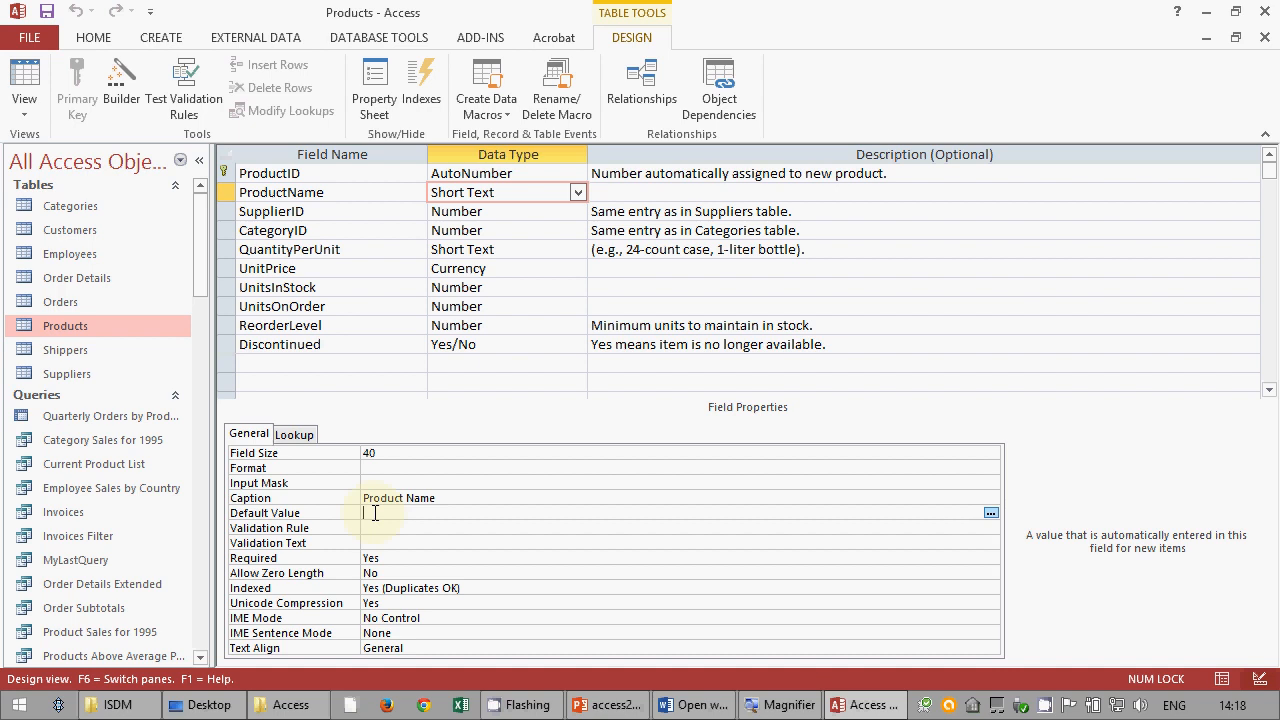
click(390, 560)
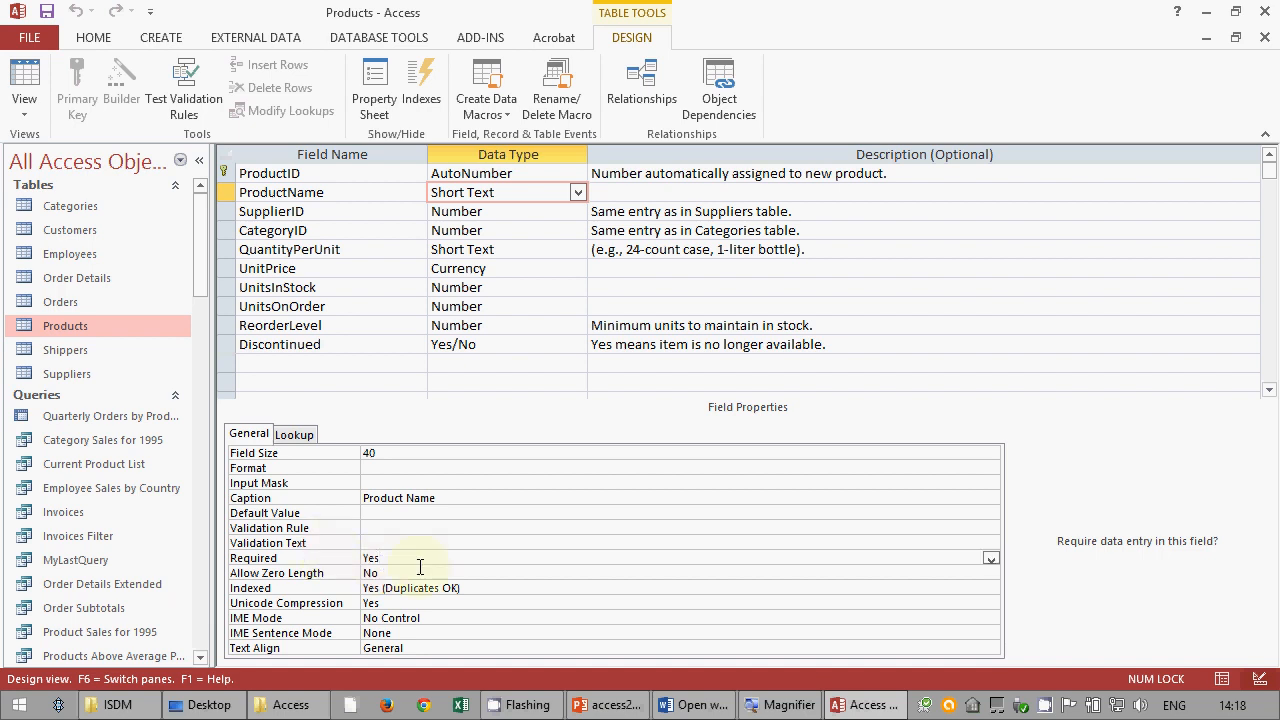
click(401, 571)
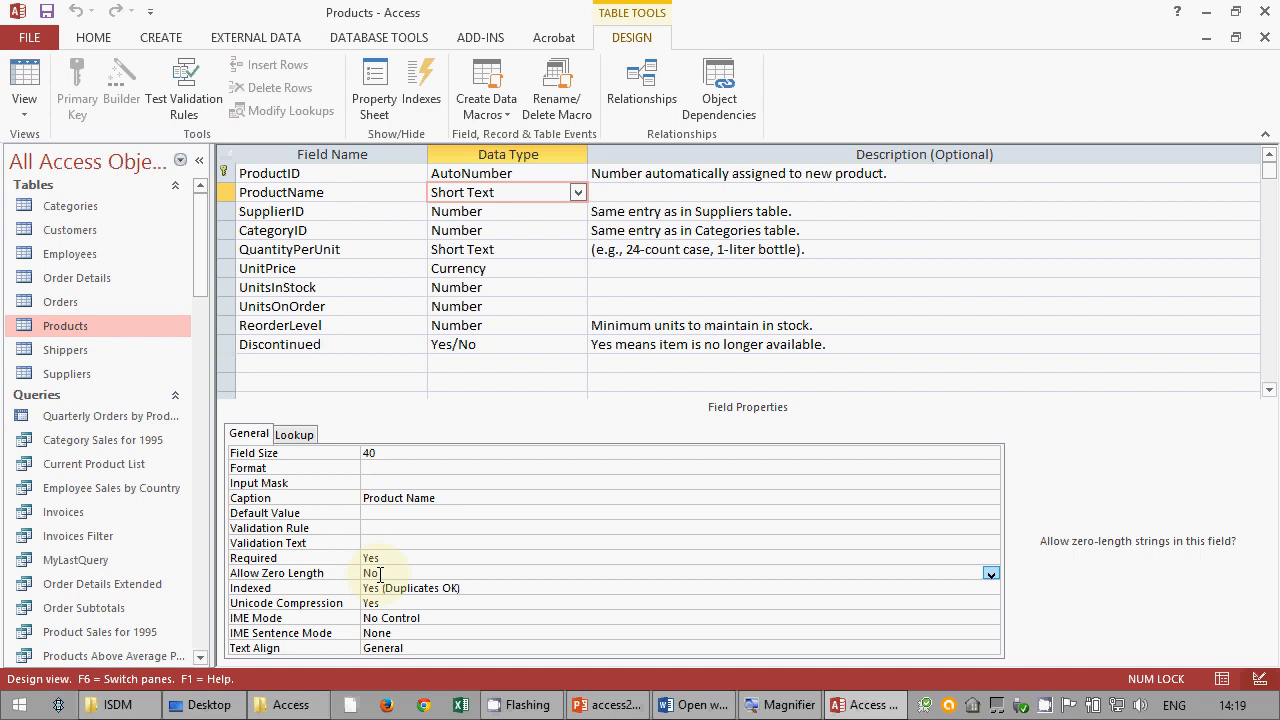
click(478, 588)
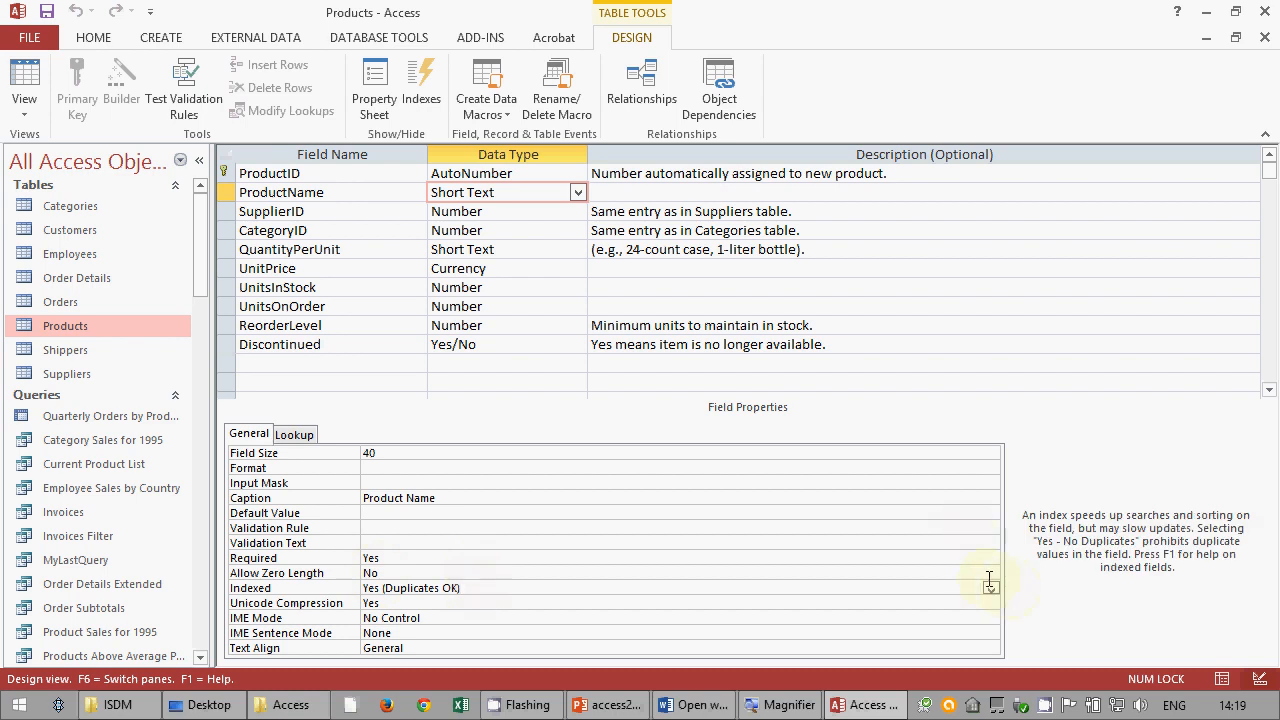
click(990, 590)
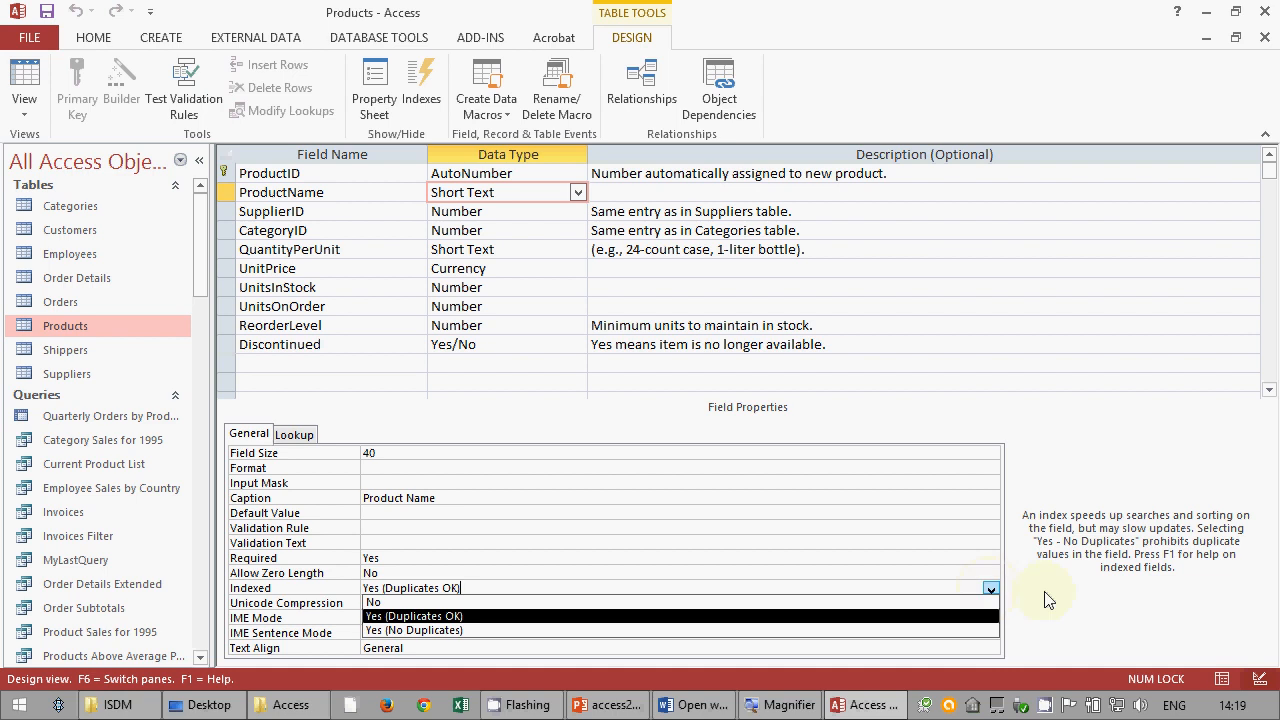
click(1050, 600)
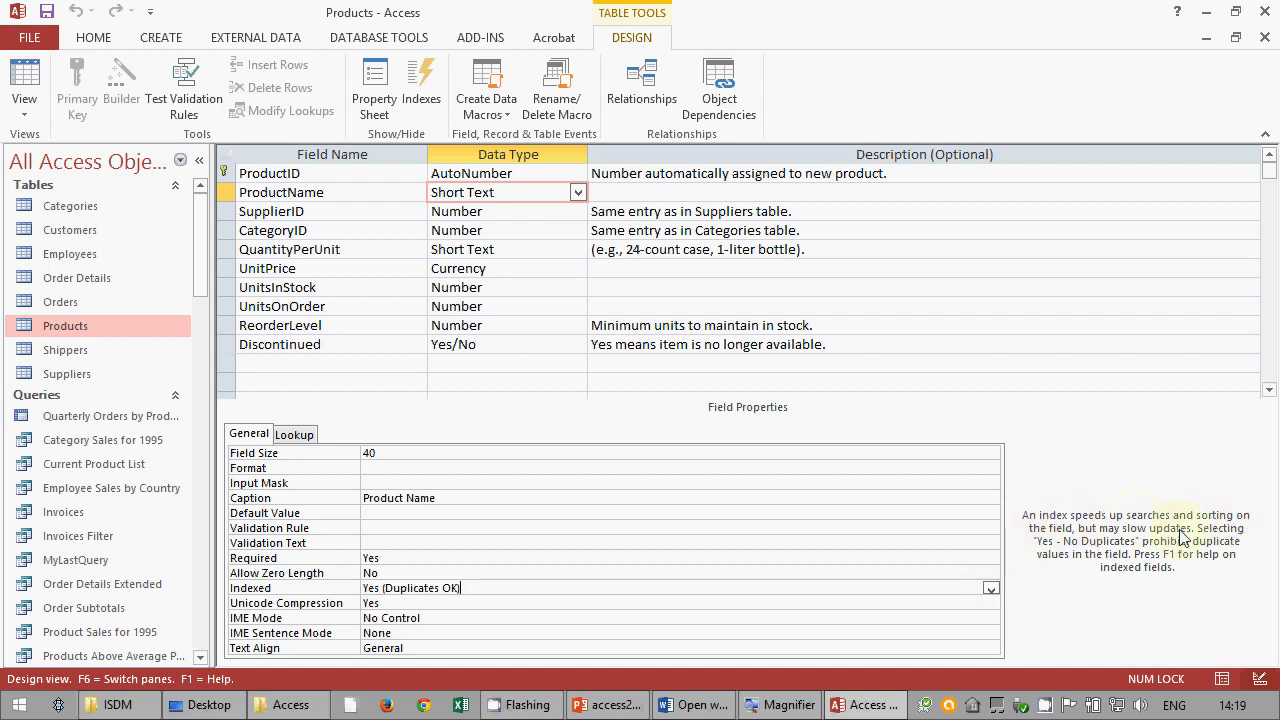
click(991, 590)
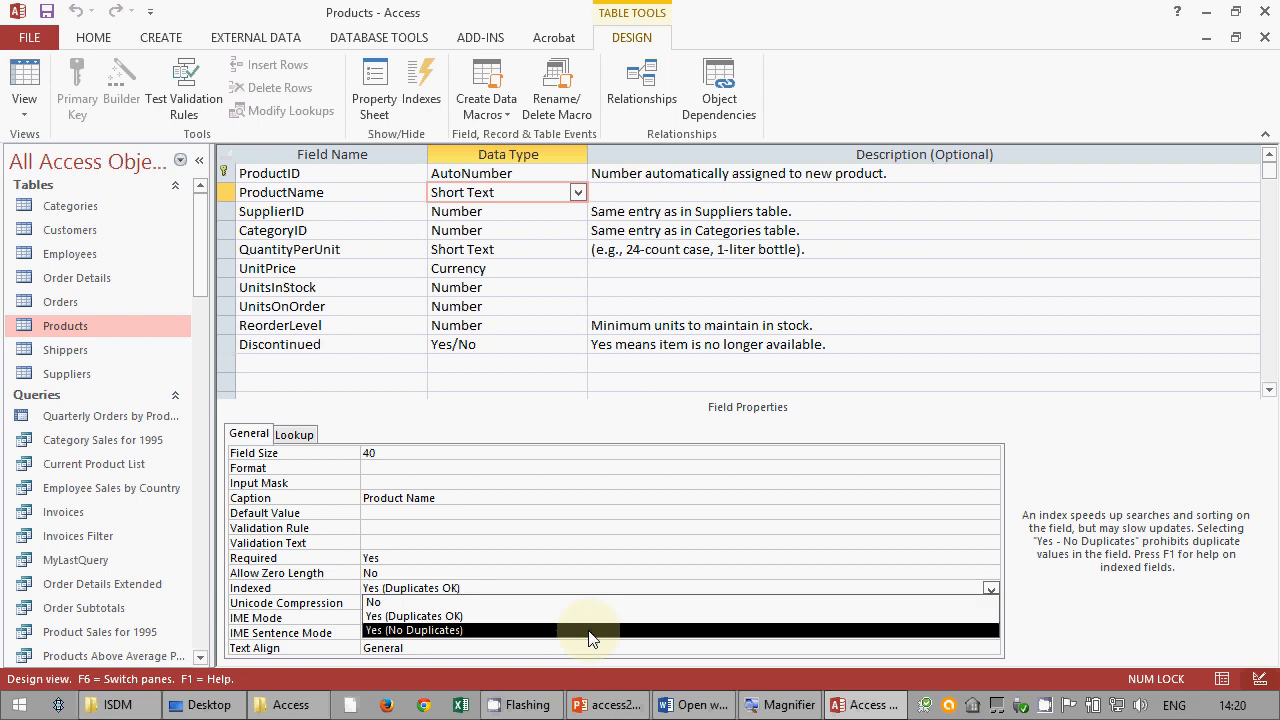
key(Escape)
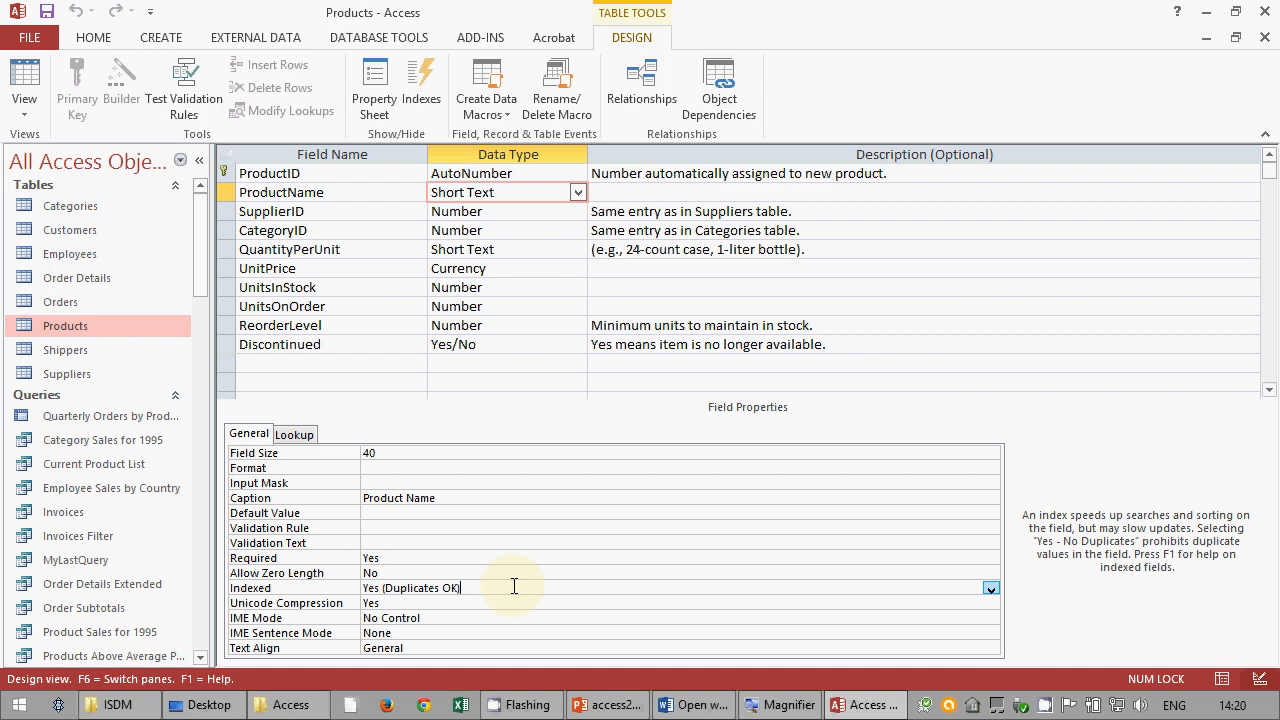
- View the SupplierID properties and examine the UnitsInStock field's Field Size, Format and Decimal Places settings with their options
click(488, 211)
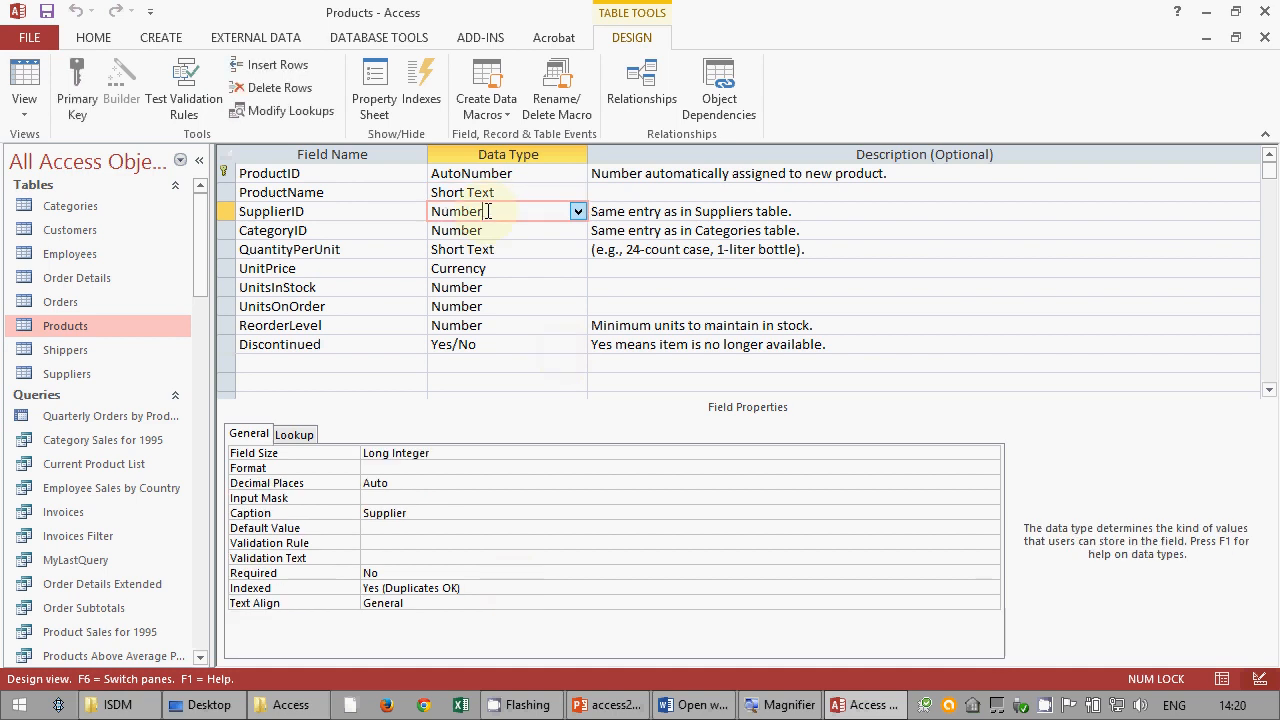
click(500, 287)
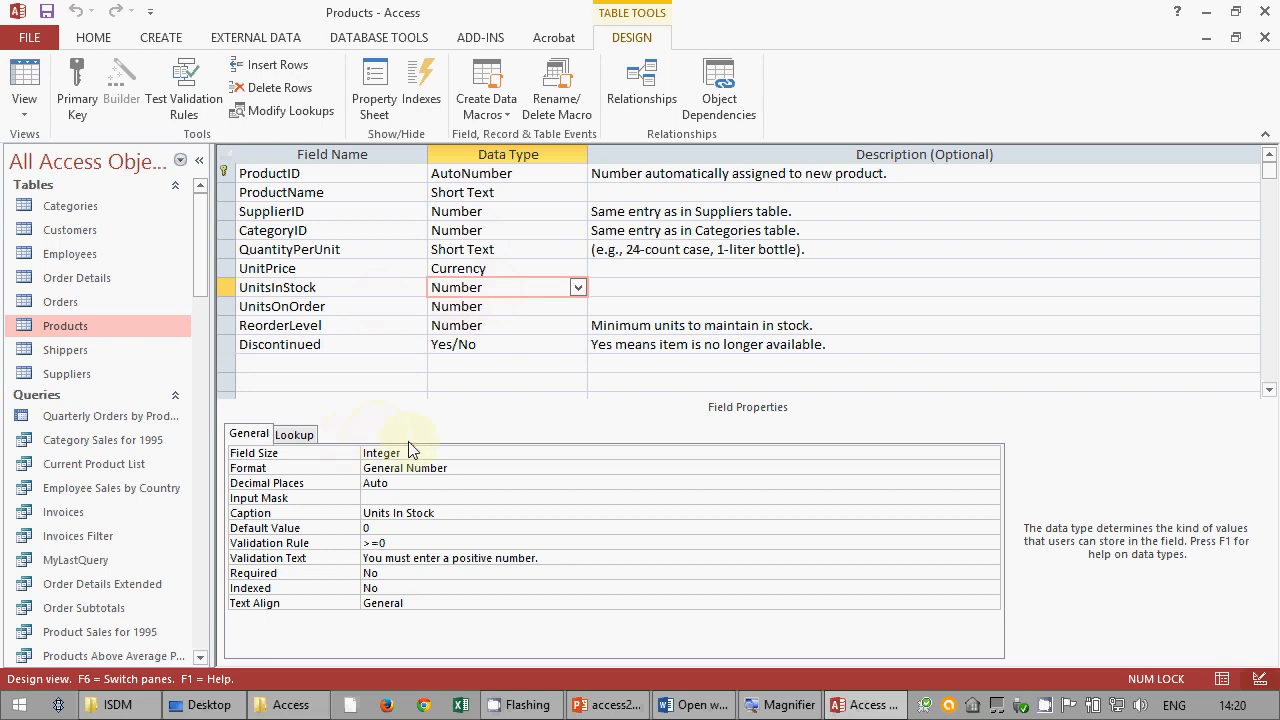
click(971, 452)
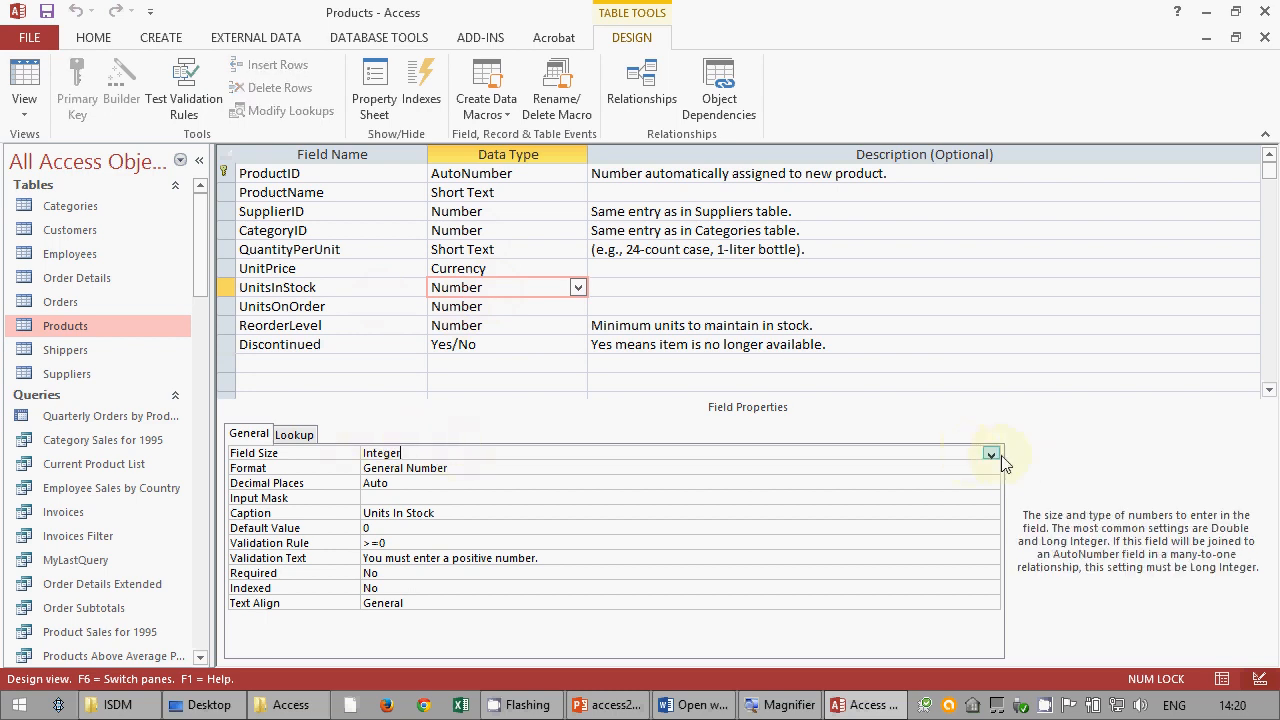
click(993, 454)
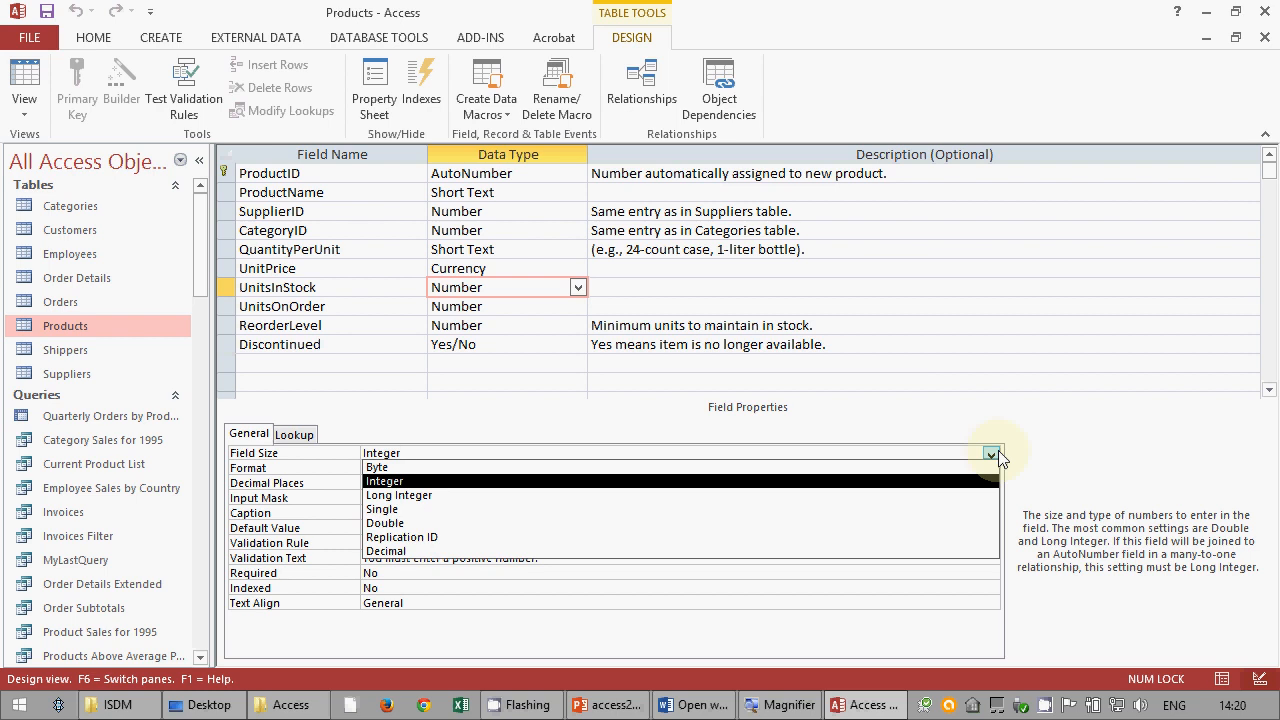
click(998, 452)
click(554, 469)
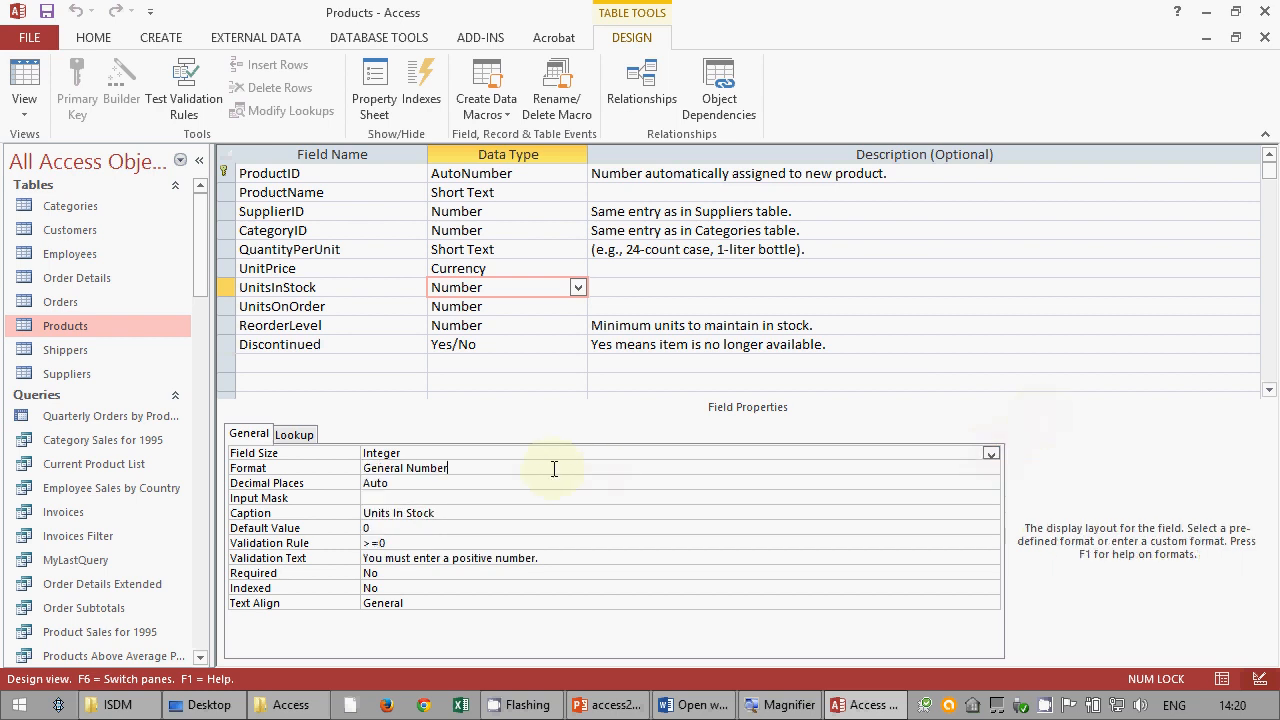
click(583, 480)
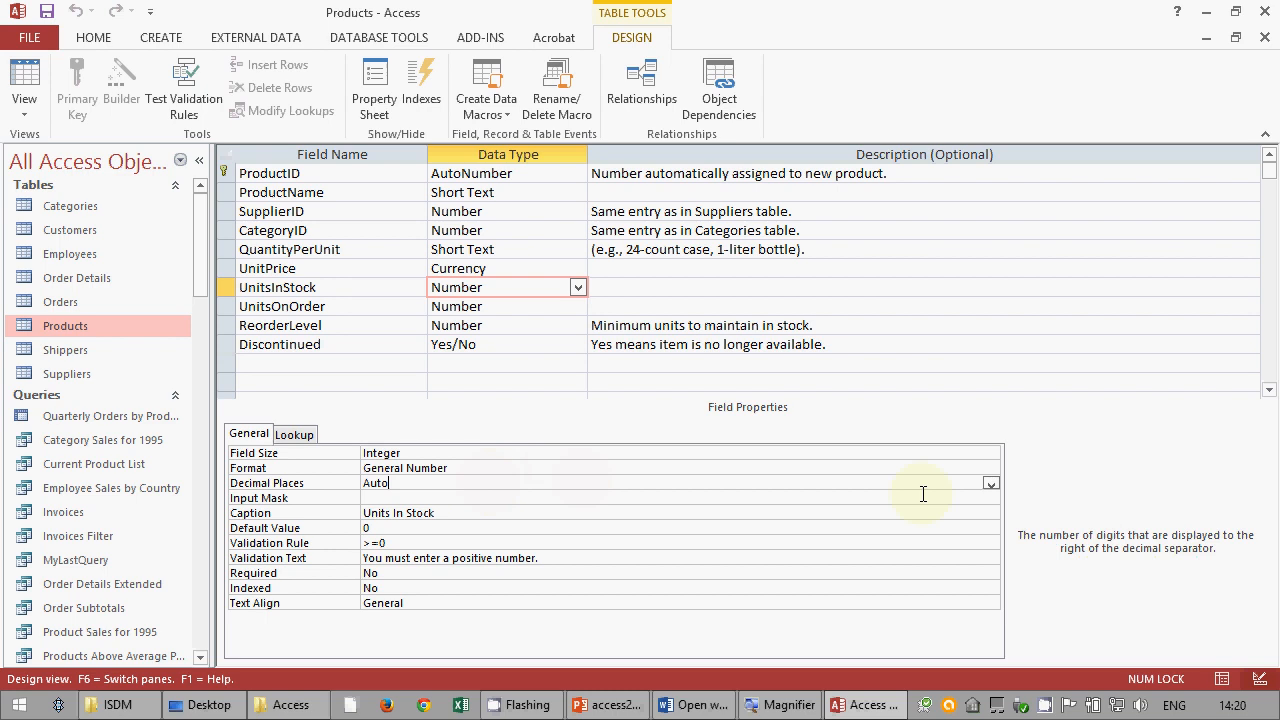
click(991, 485)
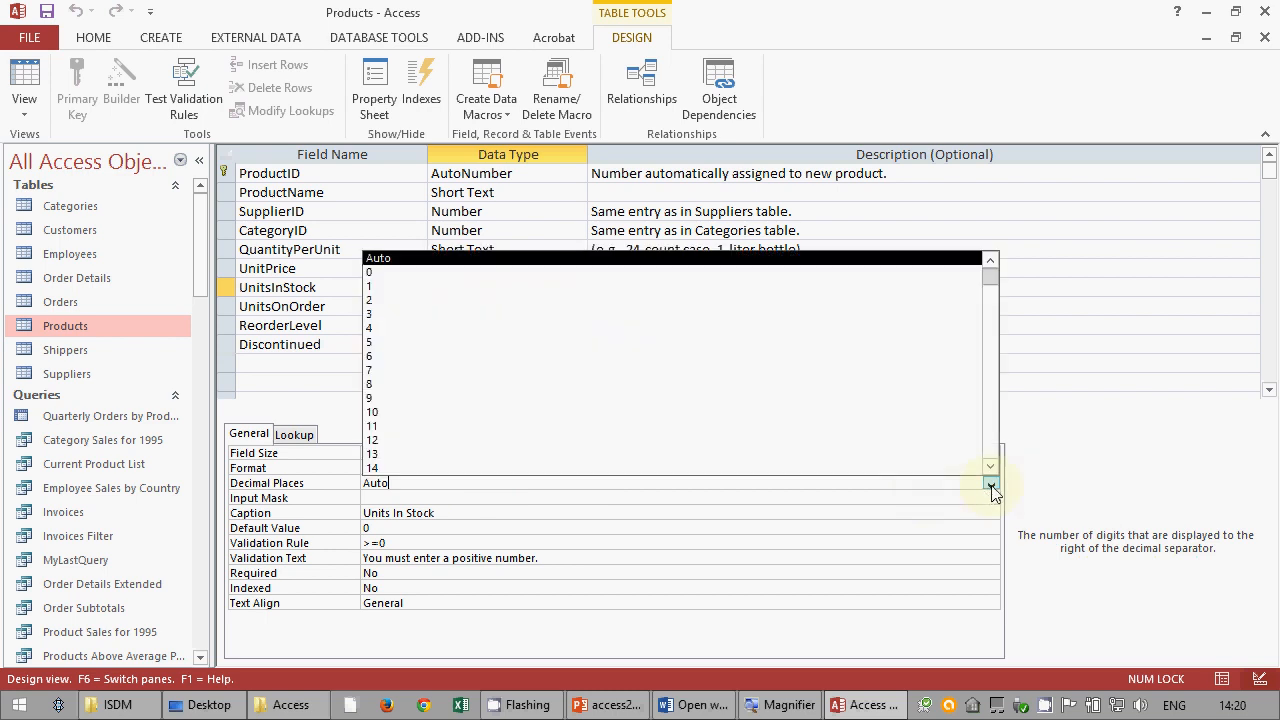
click(991, 485)
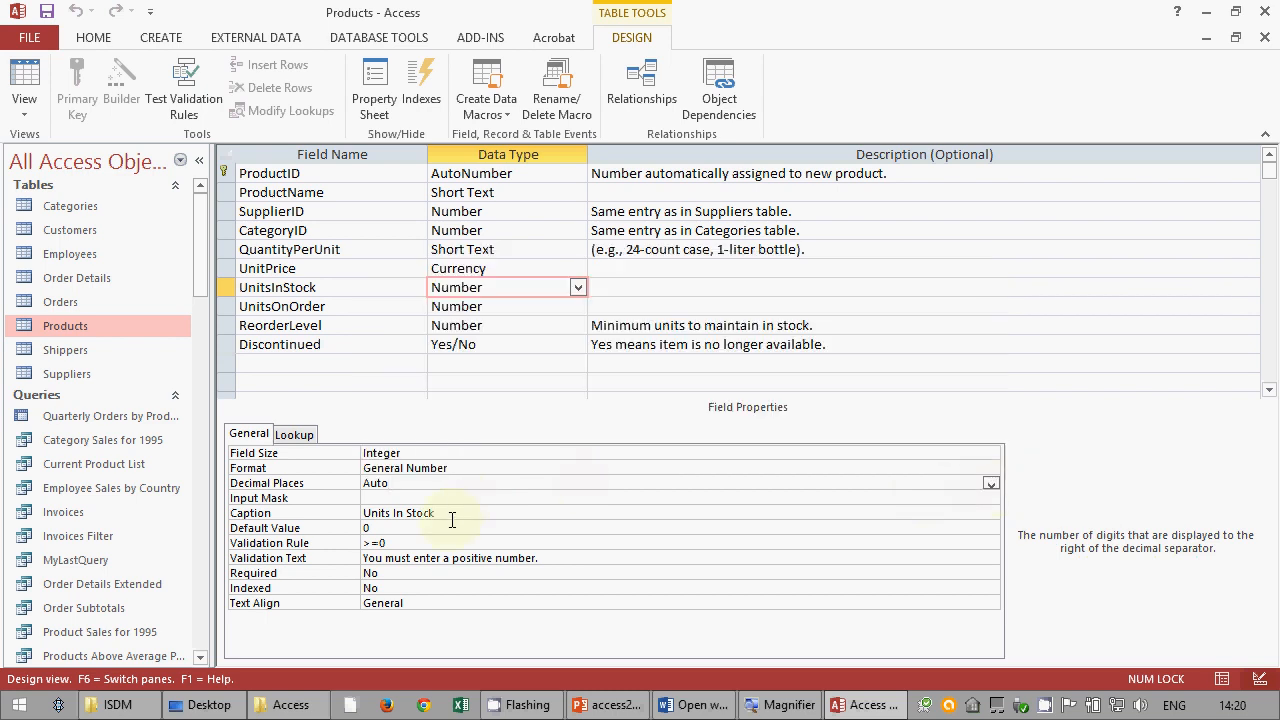
- Review the UnitsInStock field's Default Value, Required, Indexed, Validation Text and Validation Rule properties
click(423, 529)
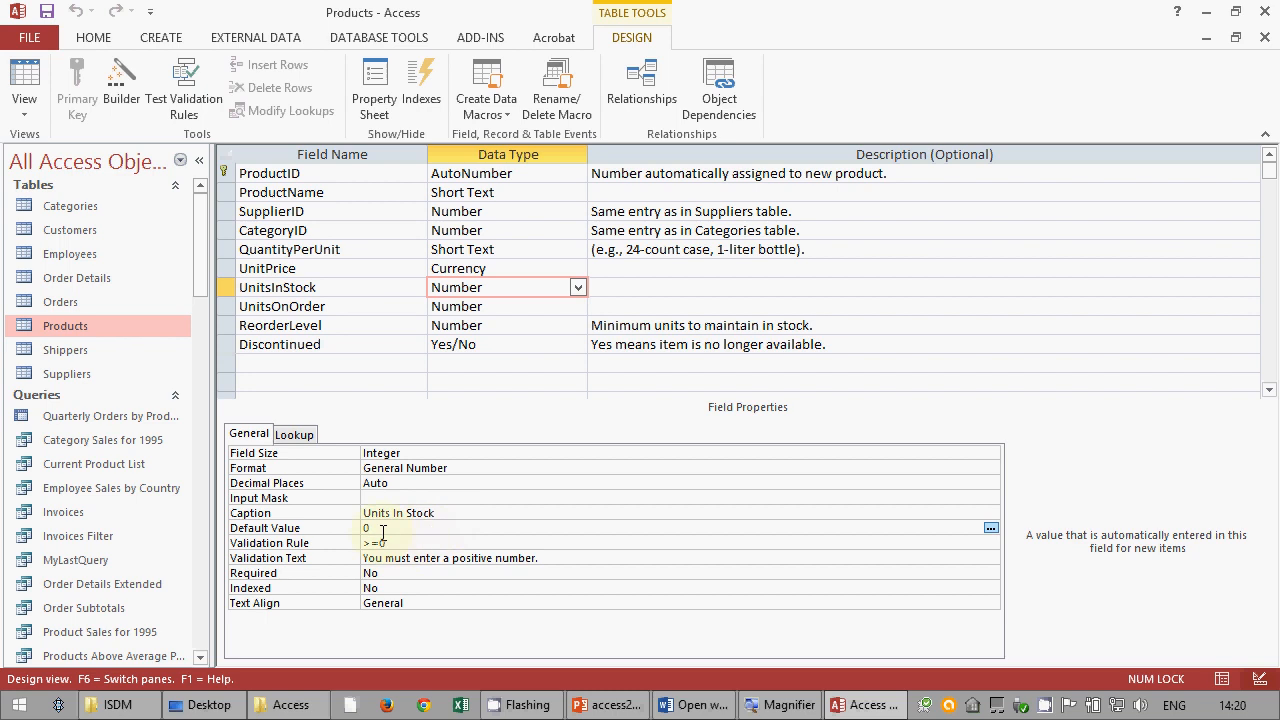
text(0)
click(378, 572)
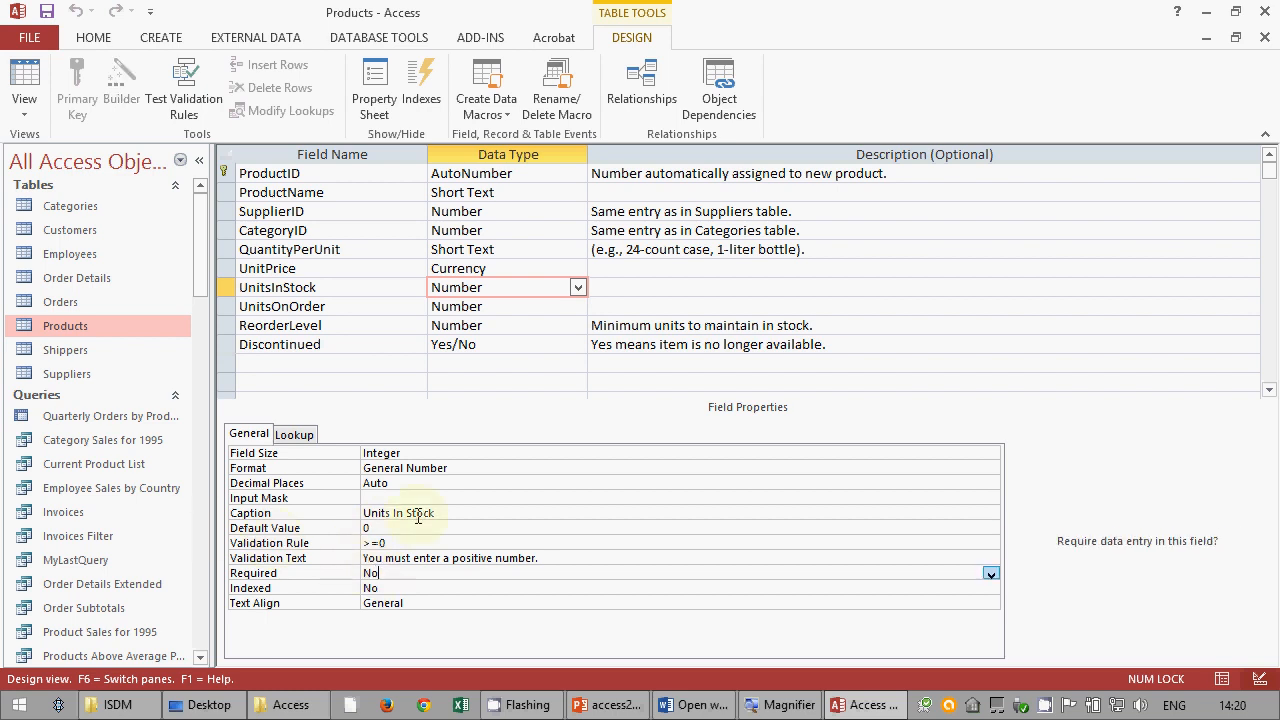
click(407, 588)
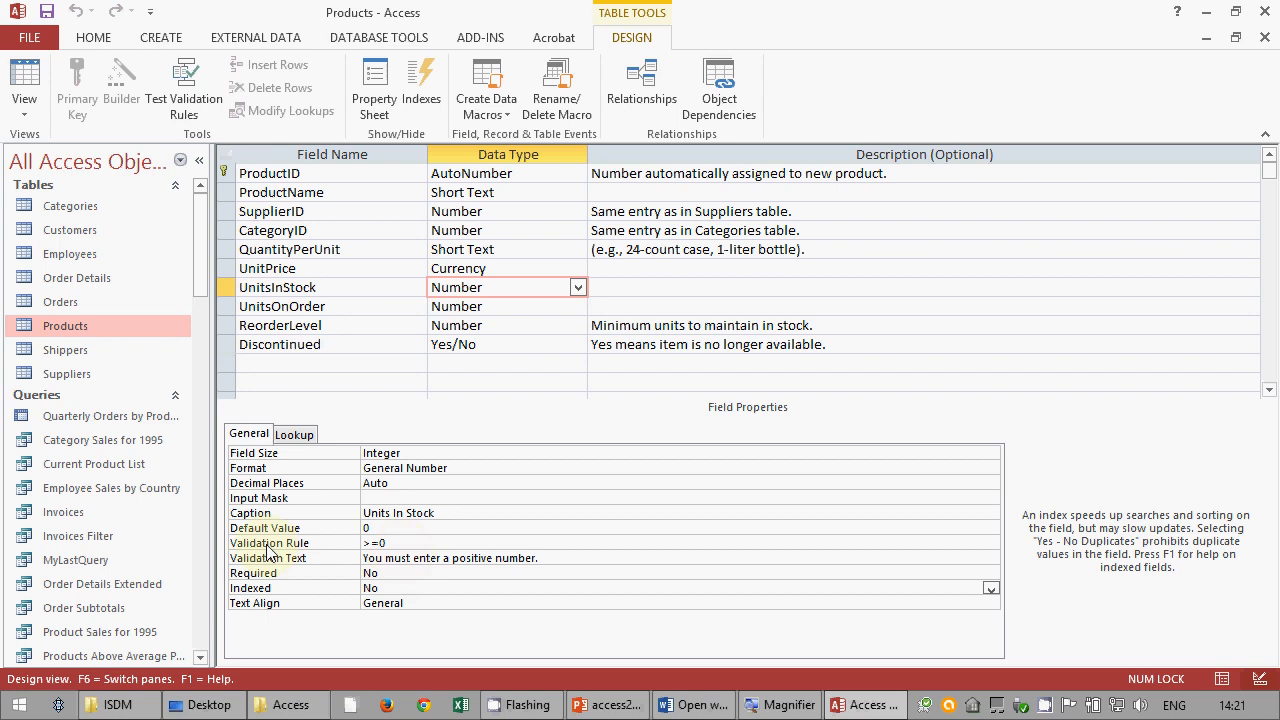
click(290, 557)
click(325, 546)
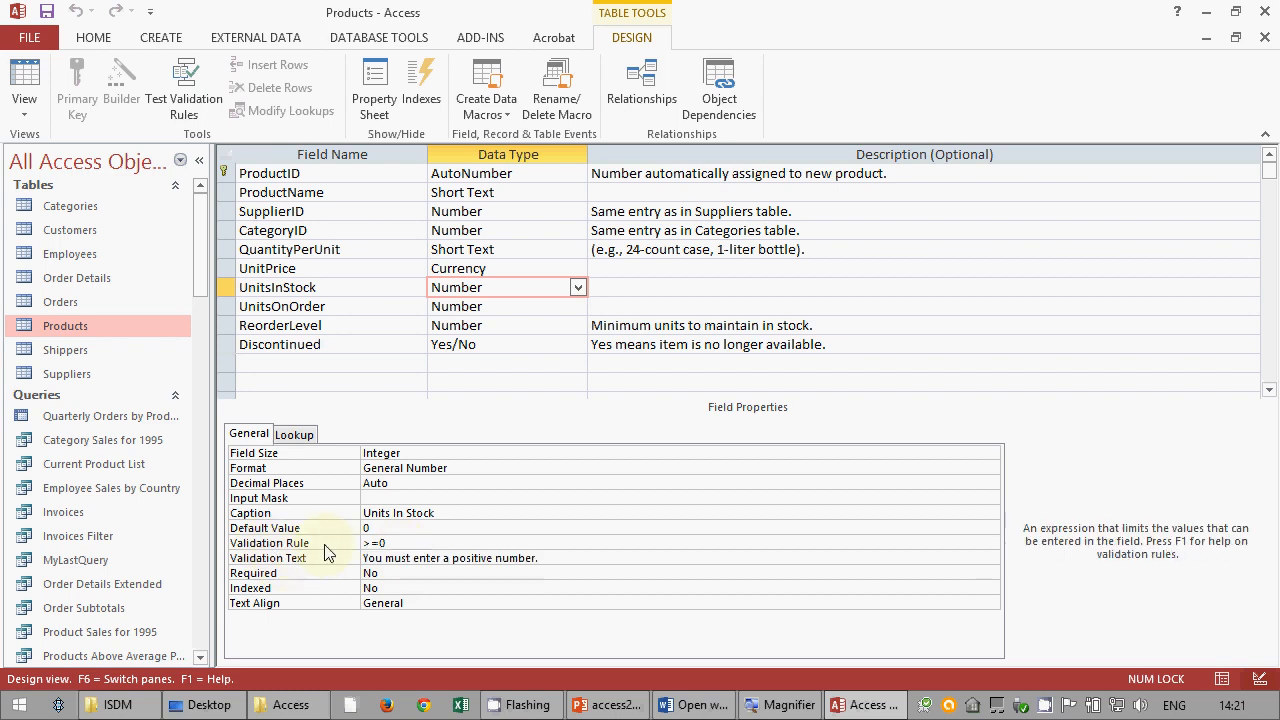
click(325, 548)
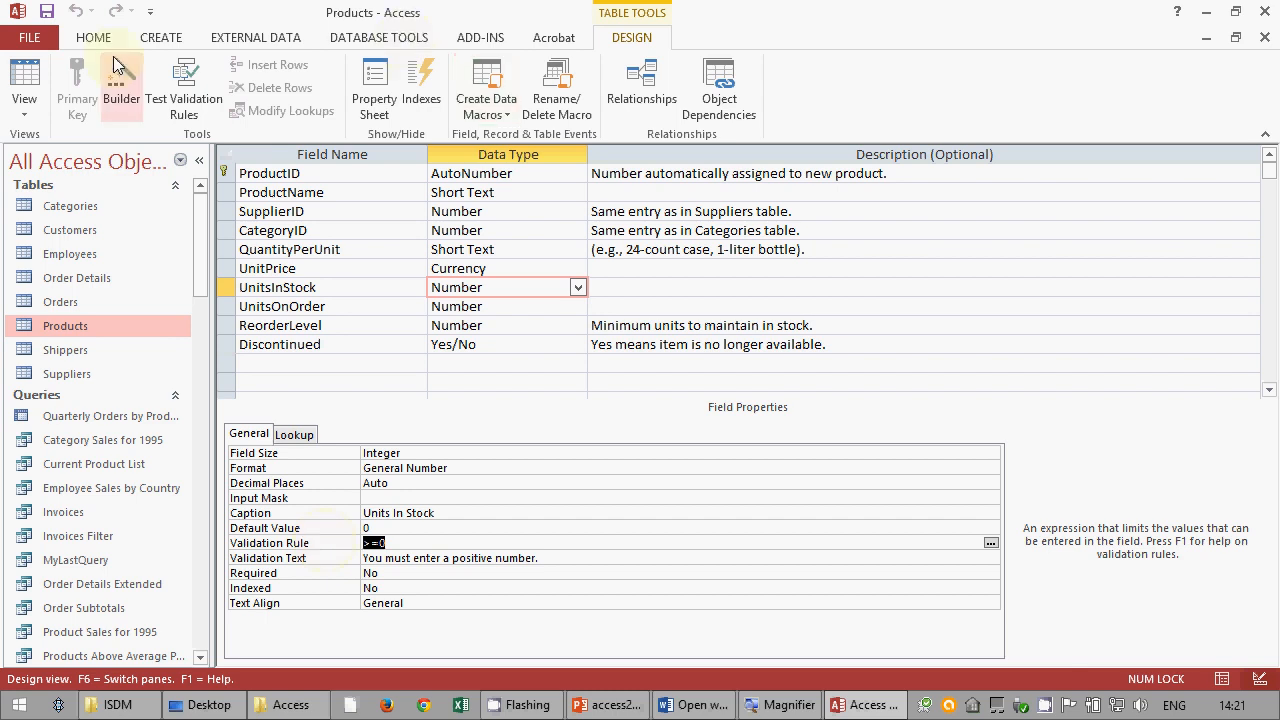
- Switch the Products table to Datasheet View and start a new record with the product name "Bla bla bla"
click(26, 77)
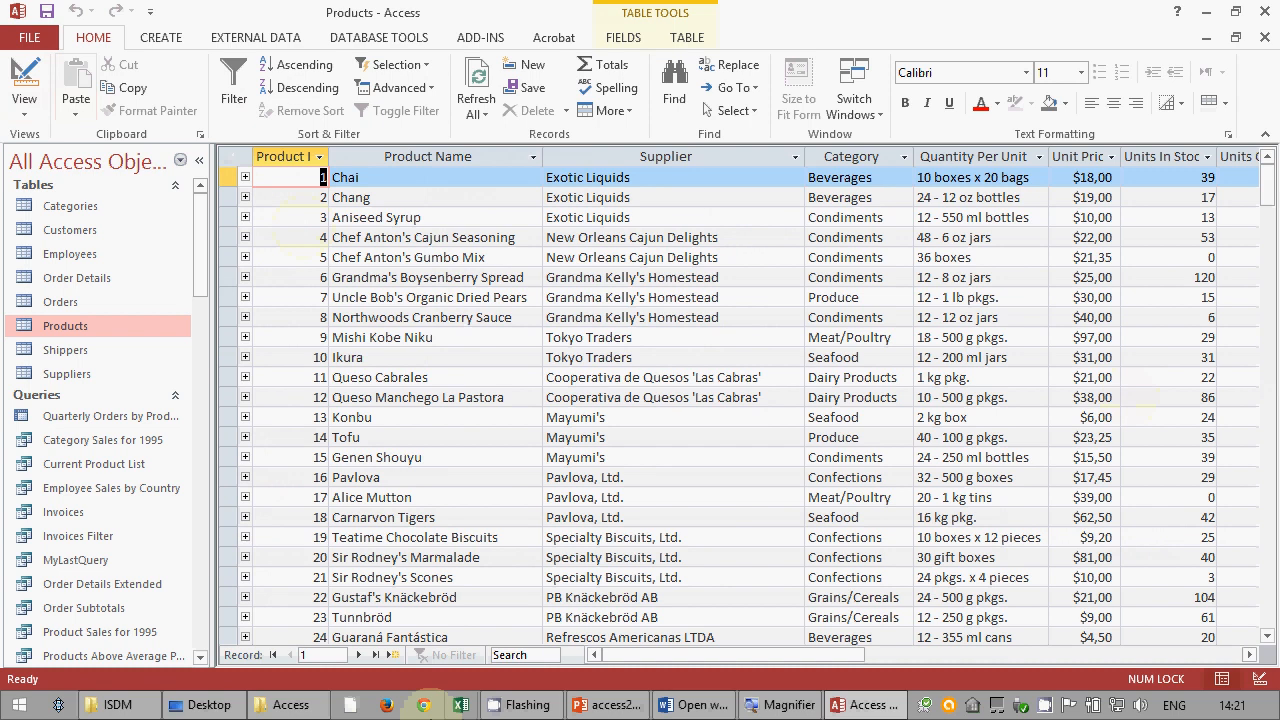
click(391, 652)
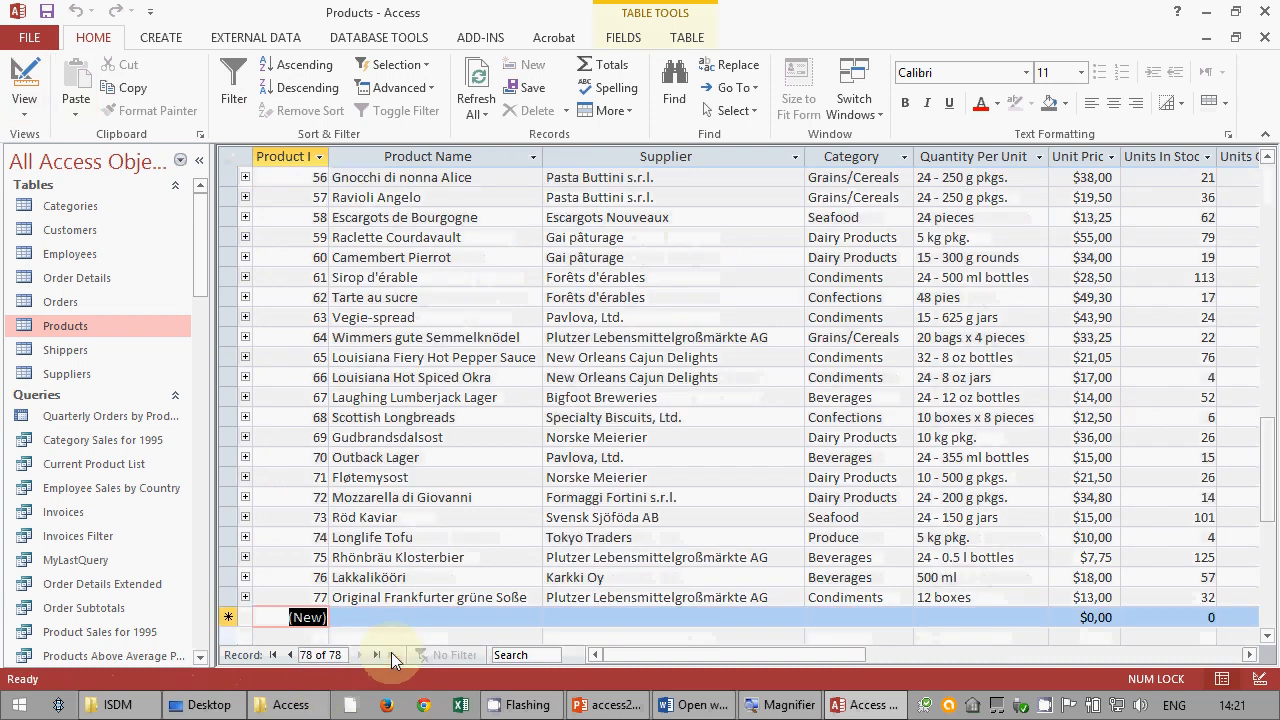
click(379, 615)
text(Bla bla bla)
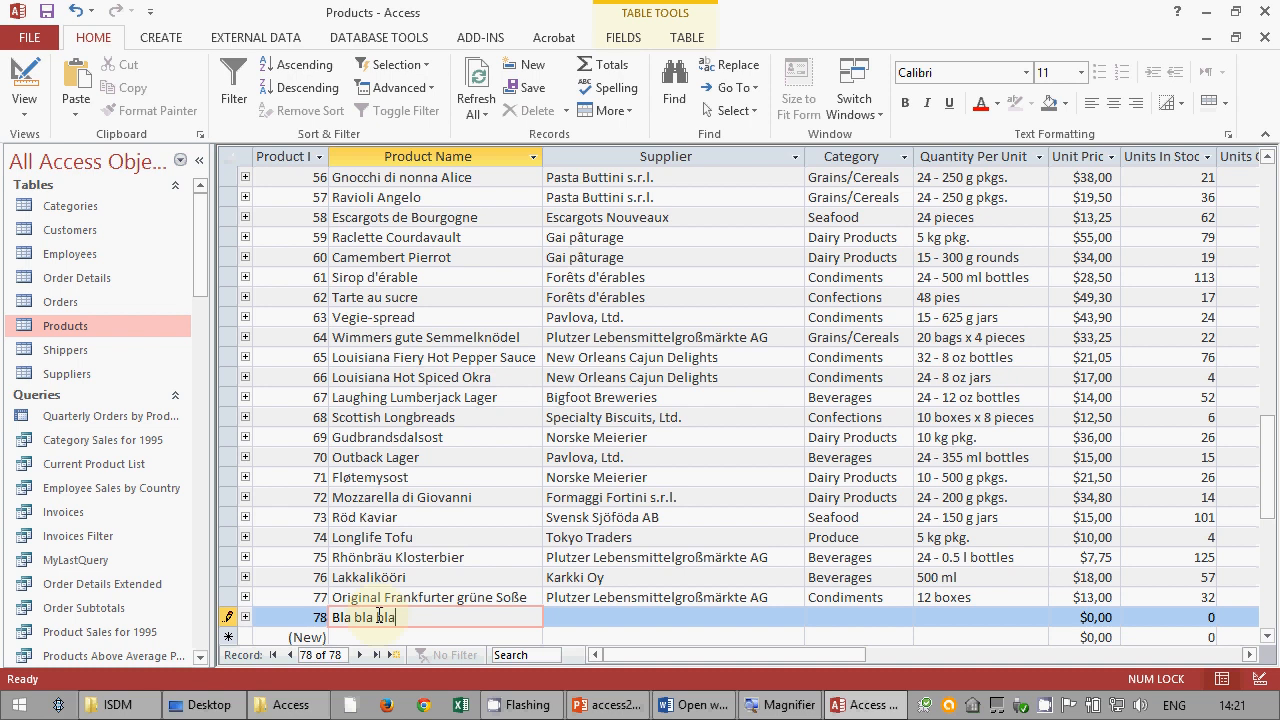
key(Tab)
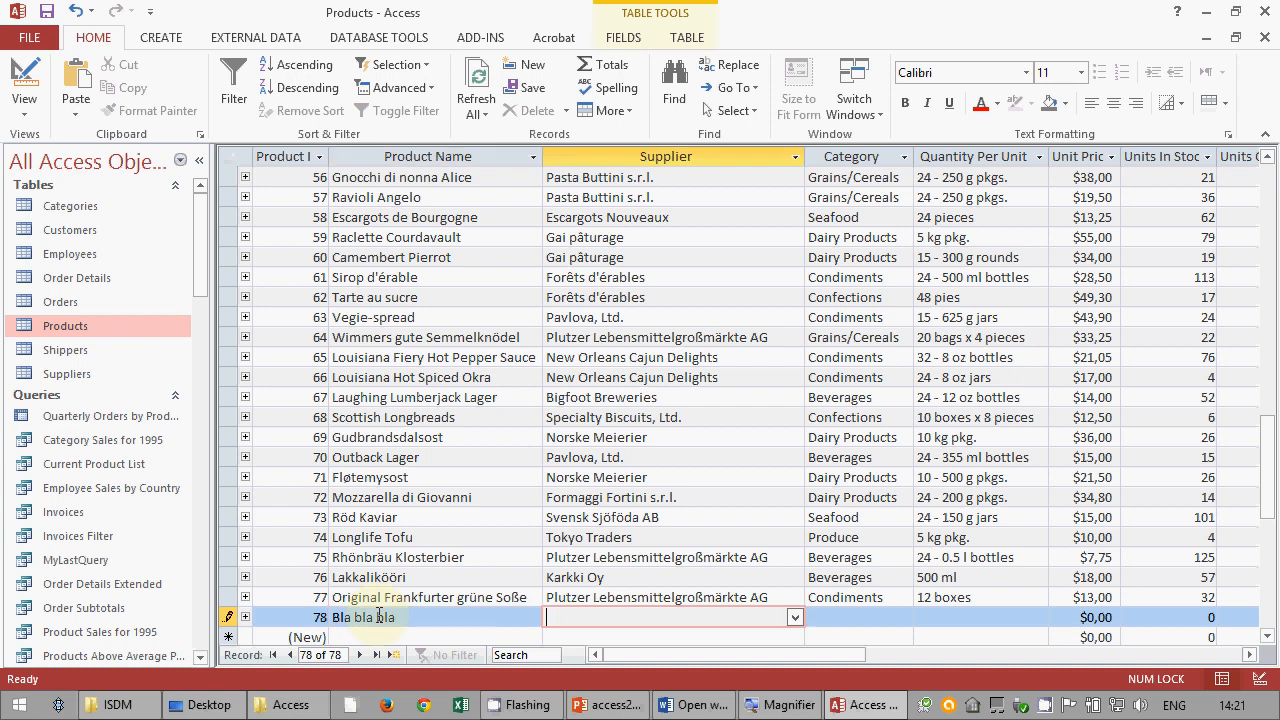
- Set the new product's supplier to Formaggi Fortini s.r.l. and its category to Grains/Cereals
click(794, 617)
click(725, 579)
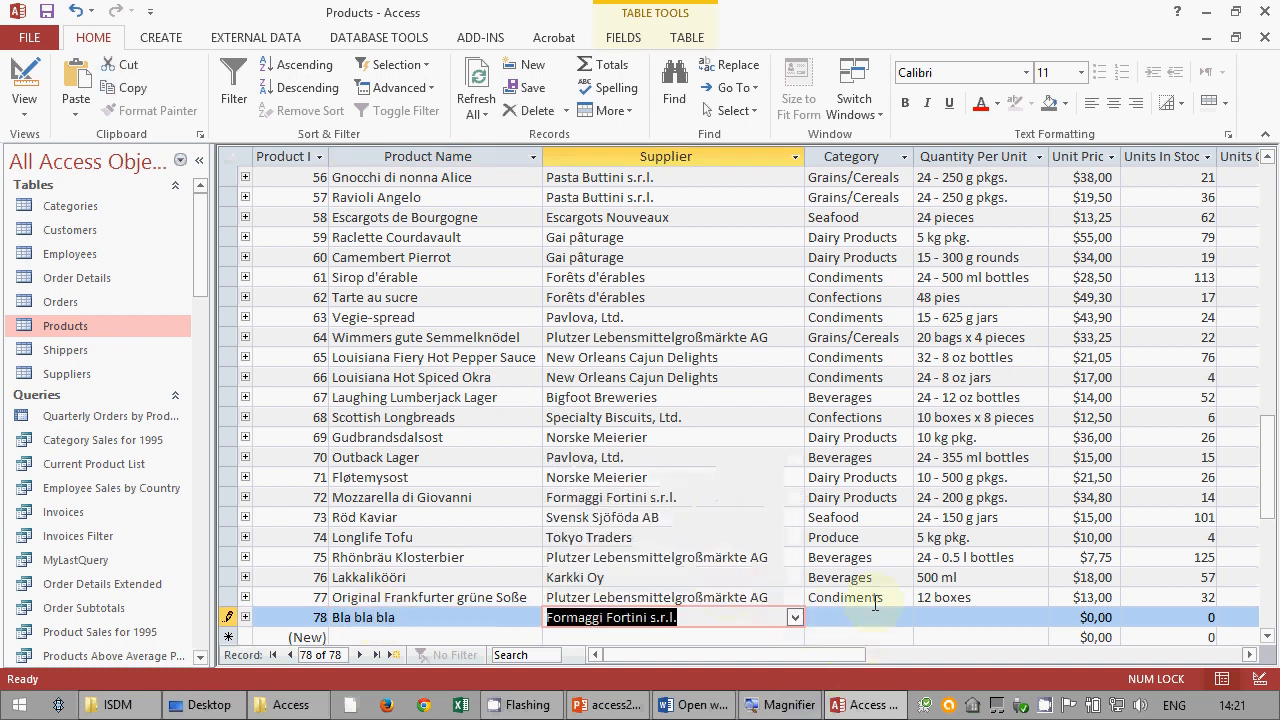
click(885, 617)
click(903, 617)
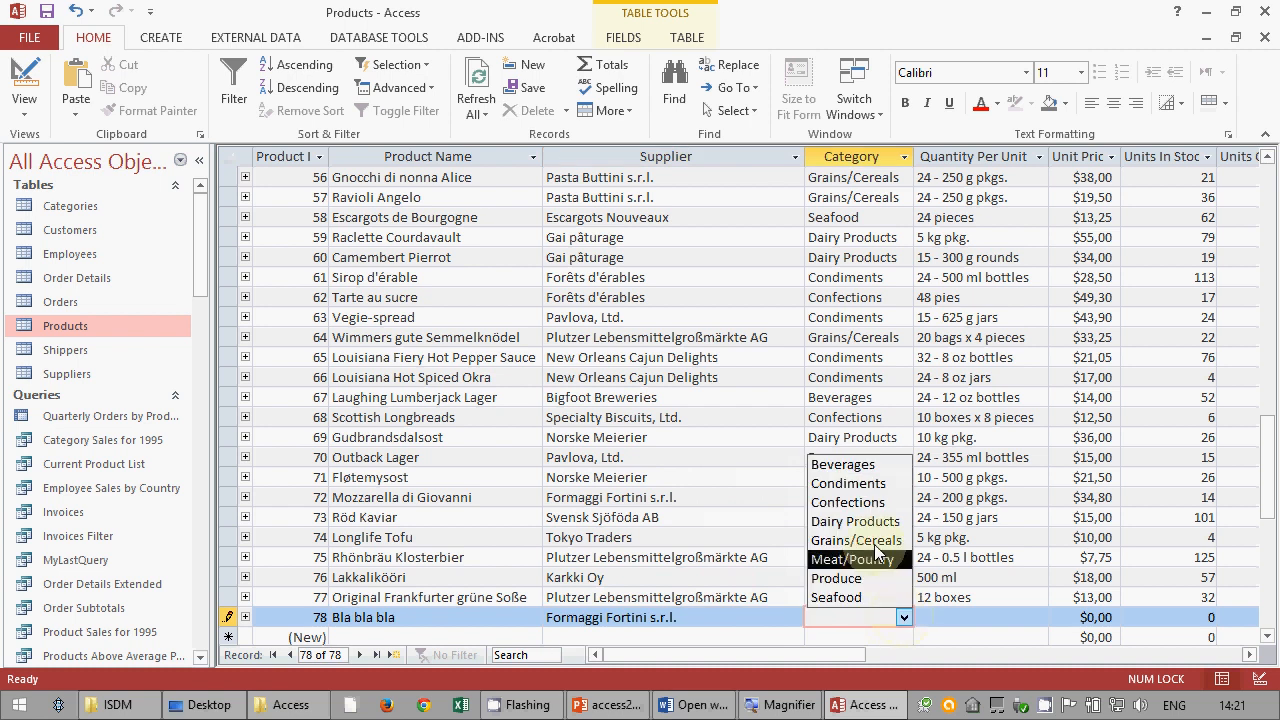
click(860, 540)
- Enter "1 box" as the new product's quantity per unit and 5 as its unit price
click(957, 617)
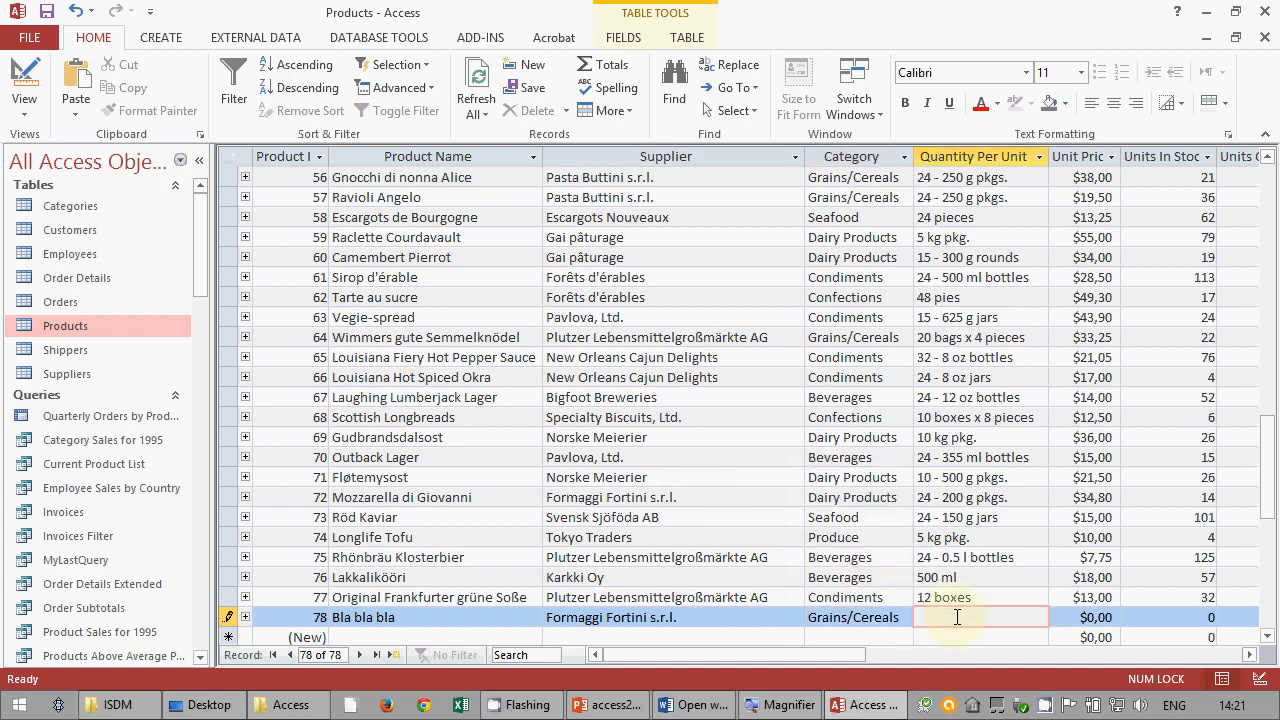
text(1 box)
key(Tab)
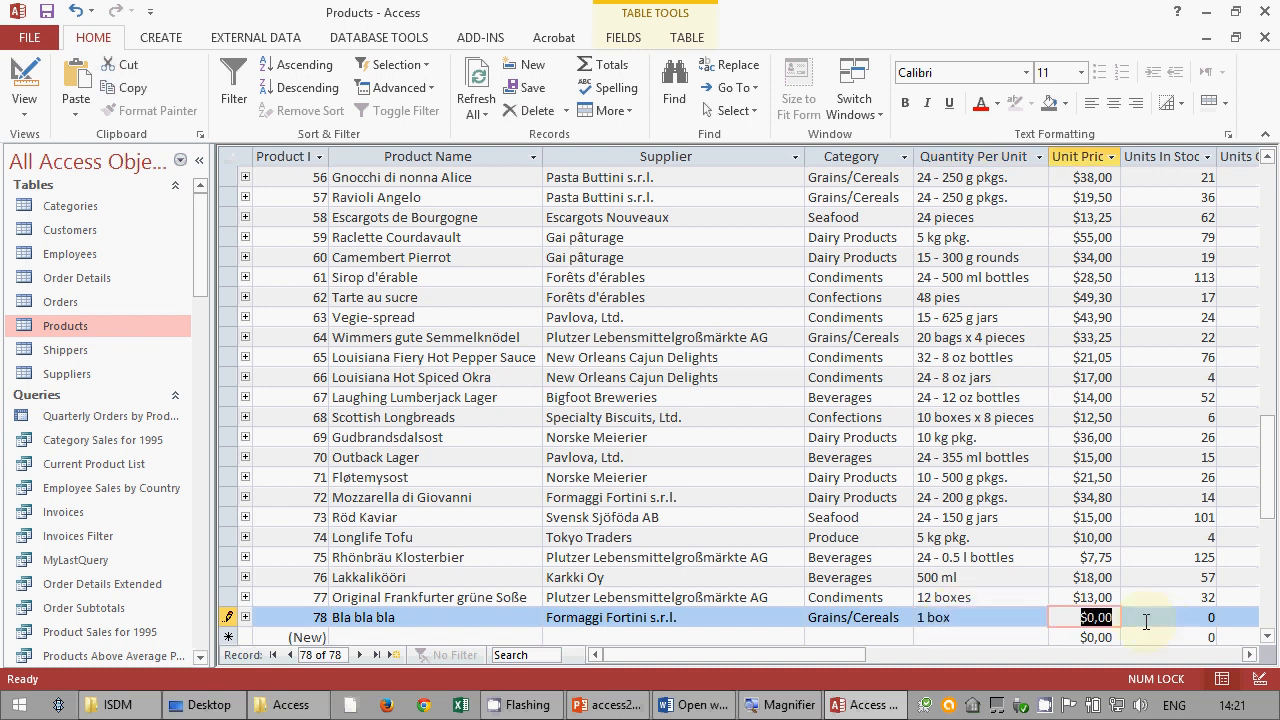
text(5)
key(Tab)
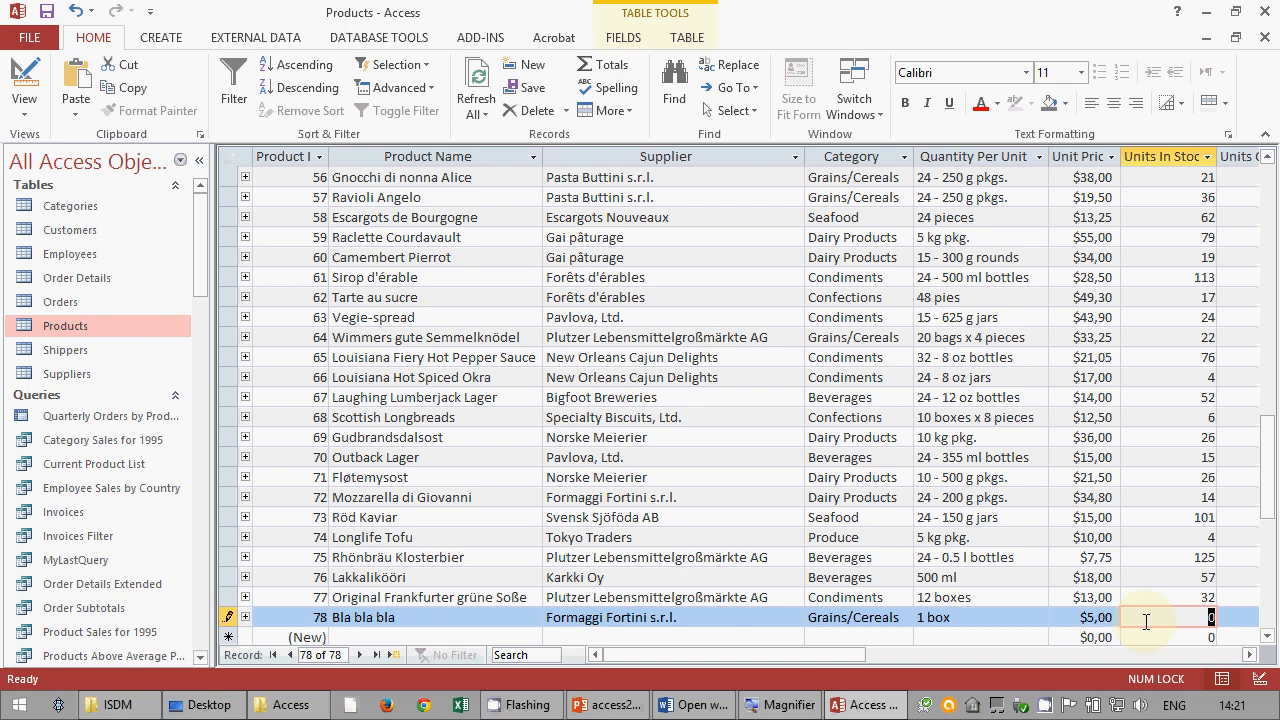
- Try to enter -5 as the new product's units in stock, and discard the new record
text(-5)
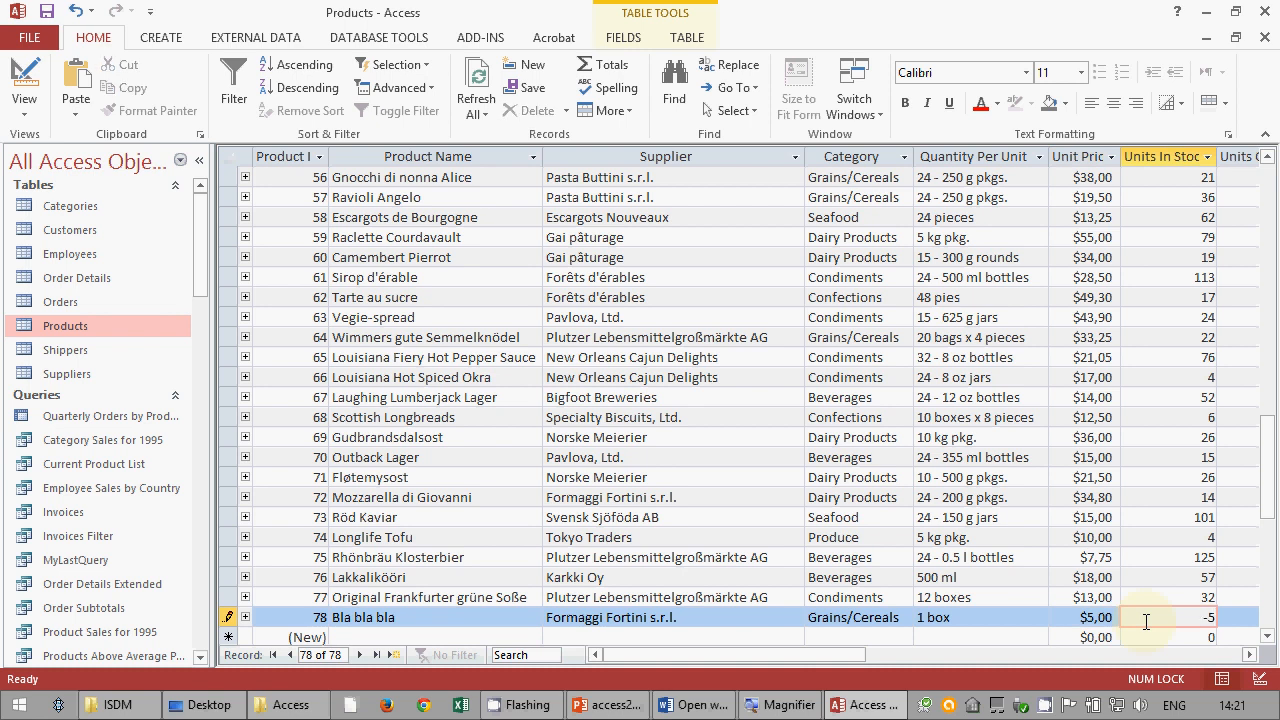
key(Tab)
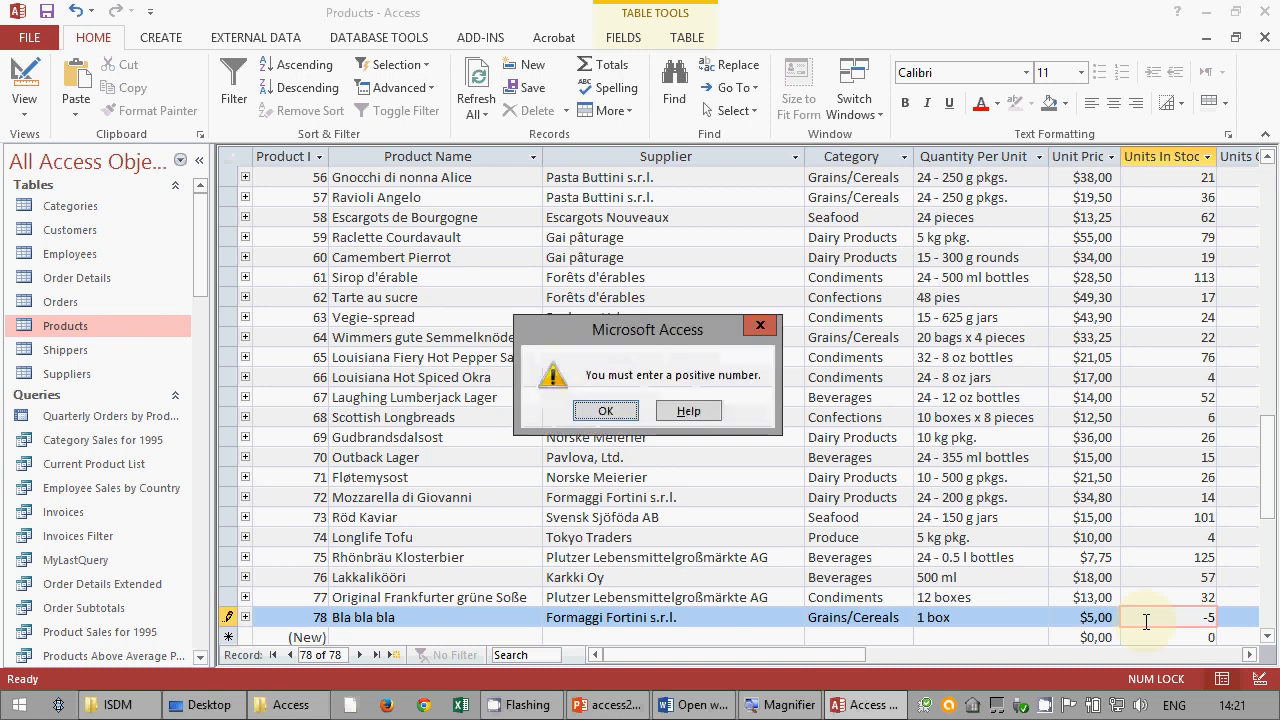
click(606, 412)
key(Escape)
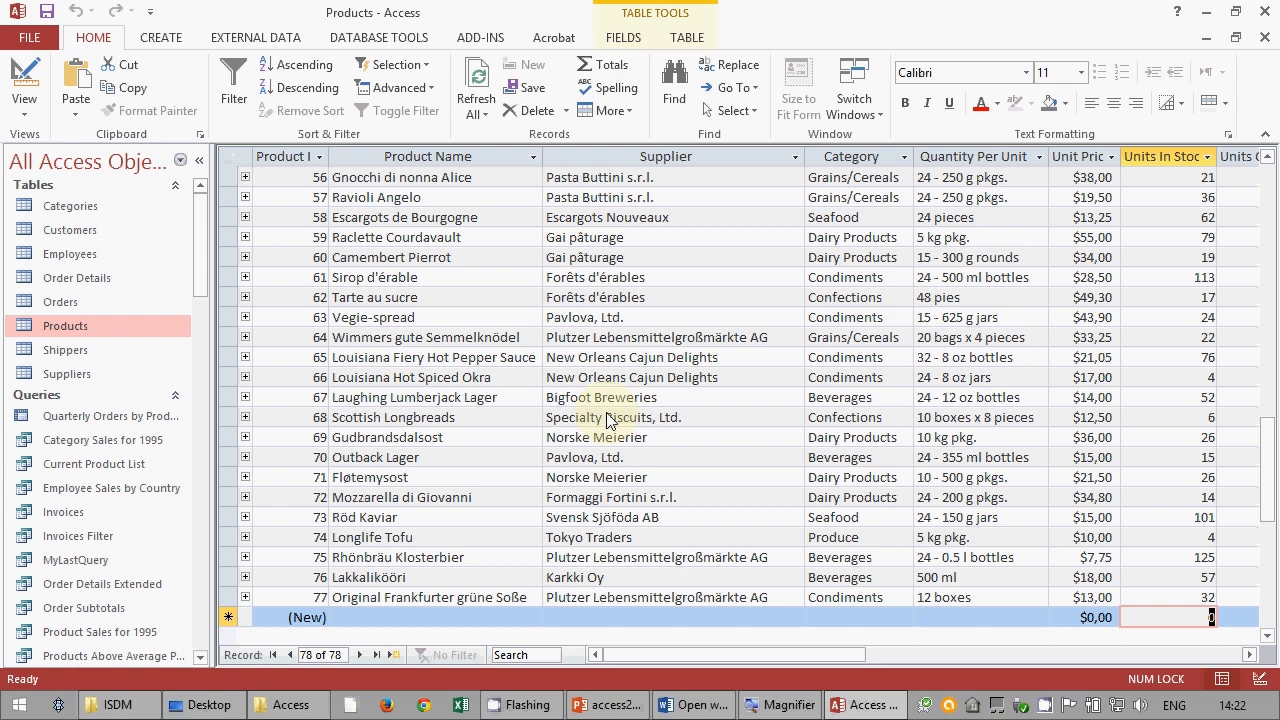
- Review the table field properties slide in PowerPoint and the UnitPrice validation task in the Word exercise document
click(605, 705)
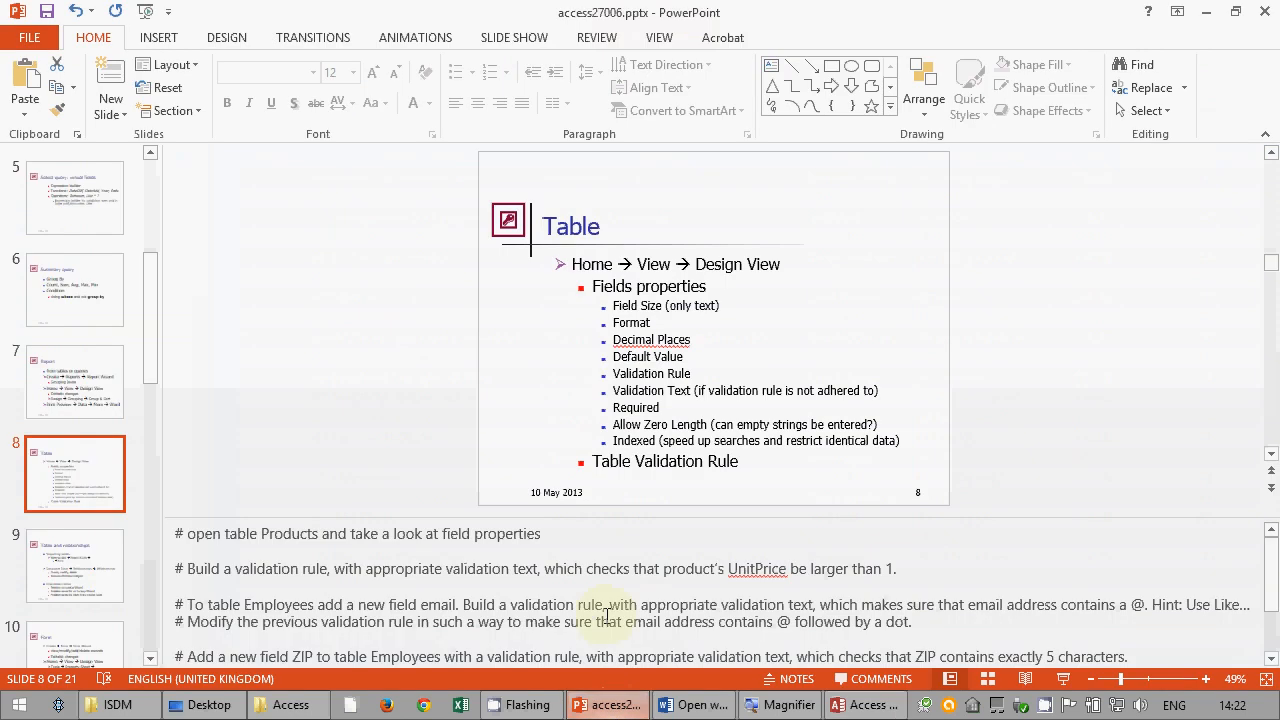
click(1063, 679)
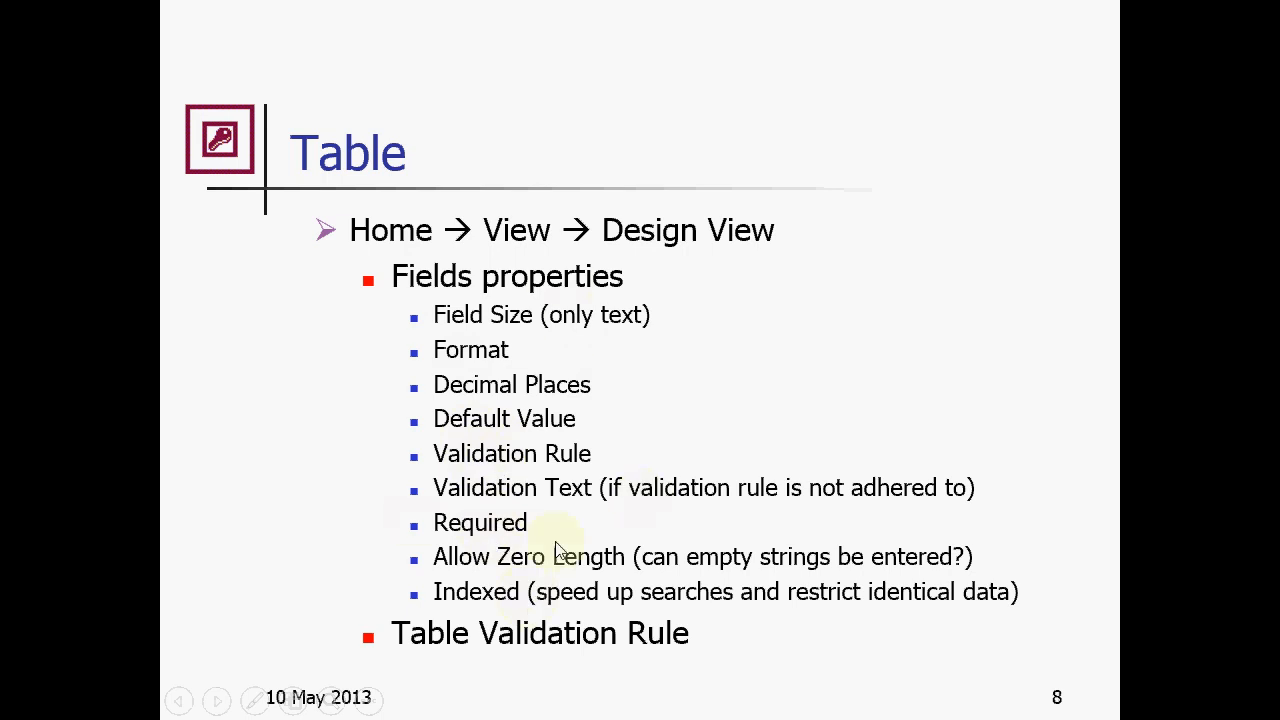
key(Escape)
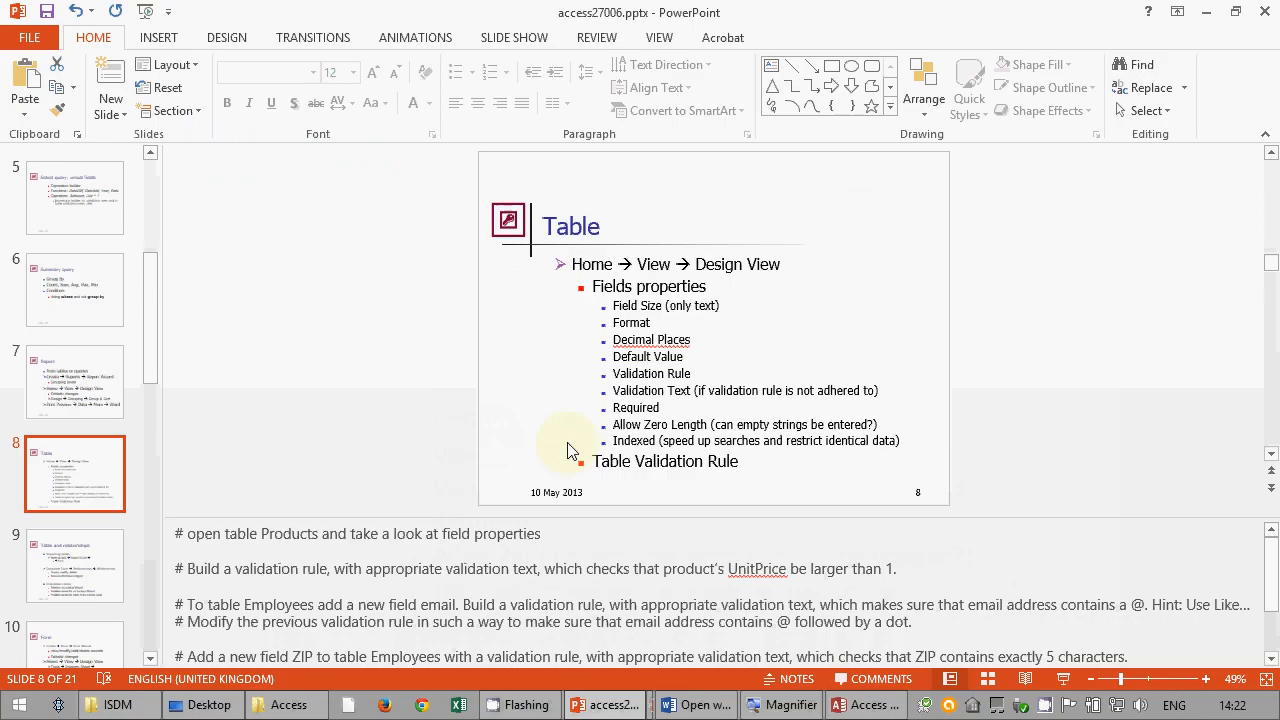
click(703, 705)
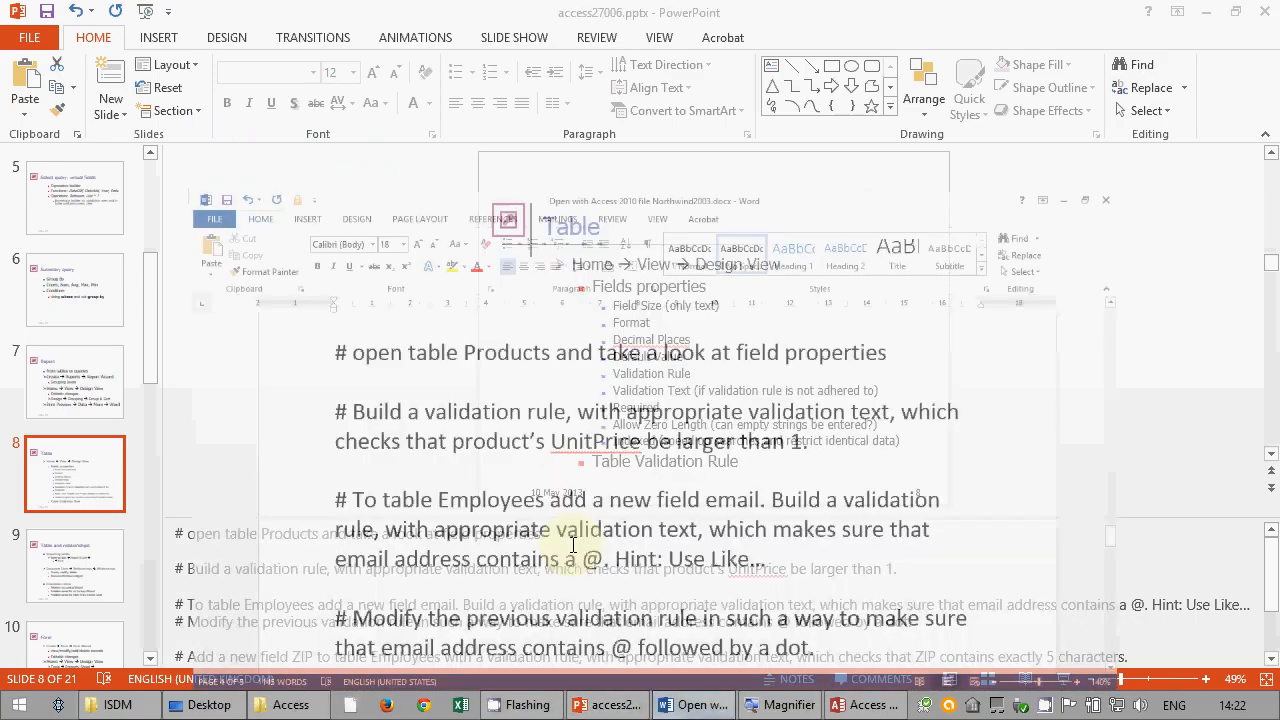
click(298, 306)
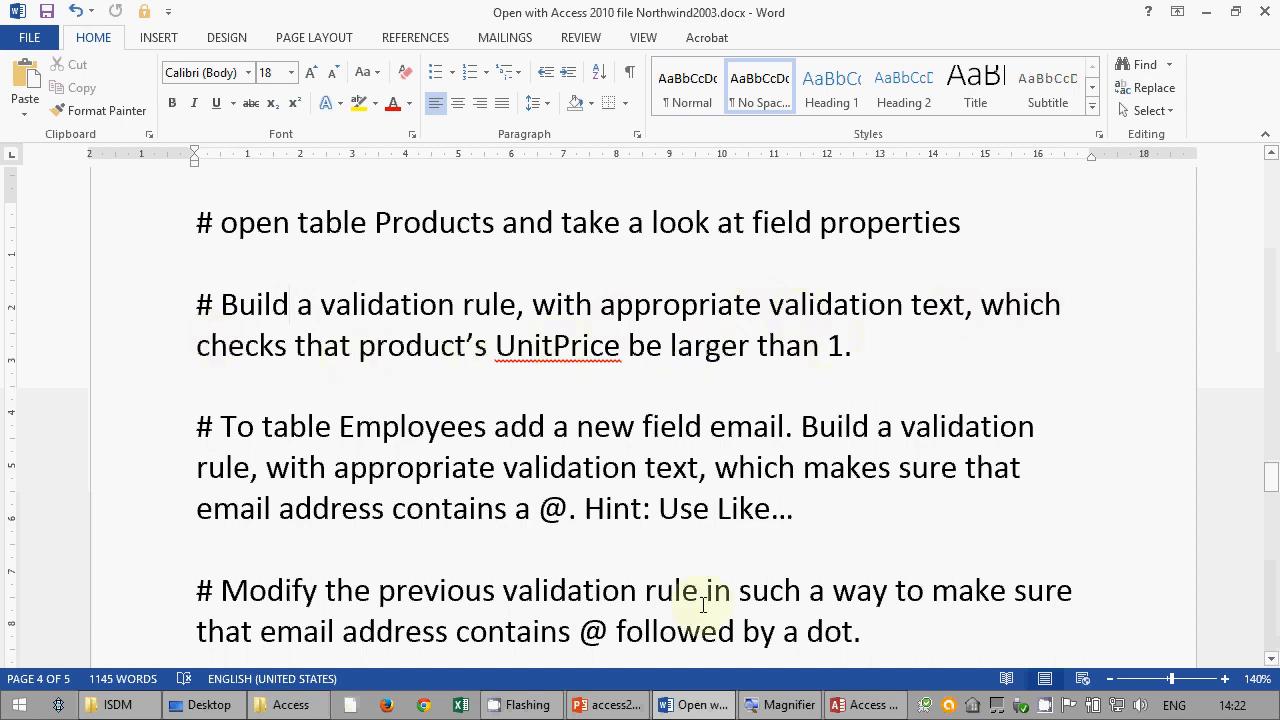
- Switch back to Access, show the Products table in Design View, and set the UnitPrice field's validation rule to >1
click(866, 704)
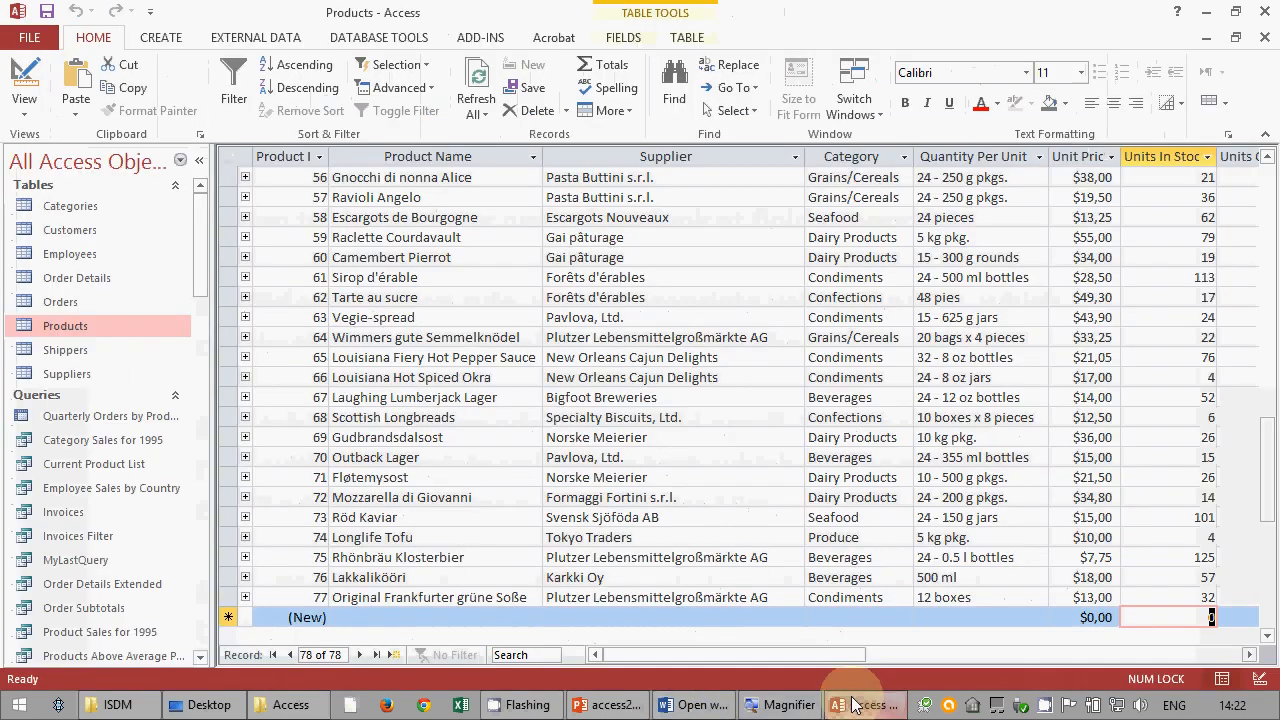
click(24, 80)
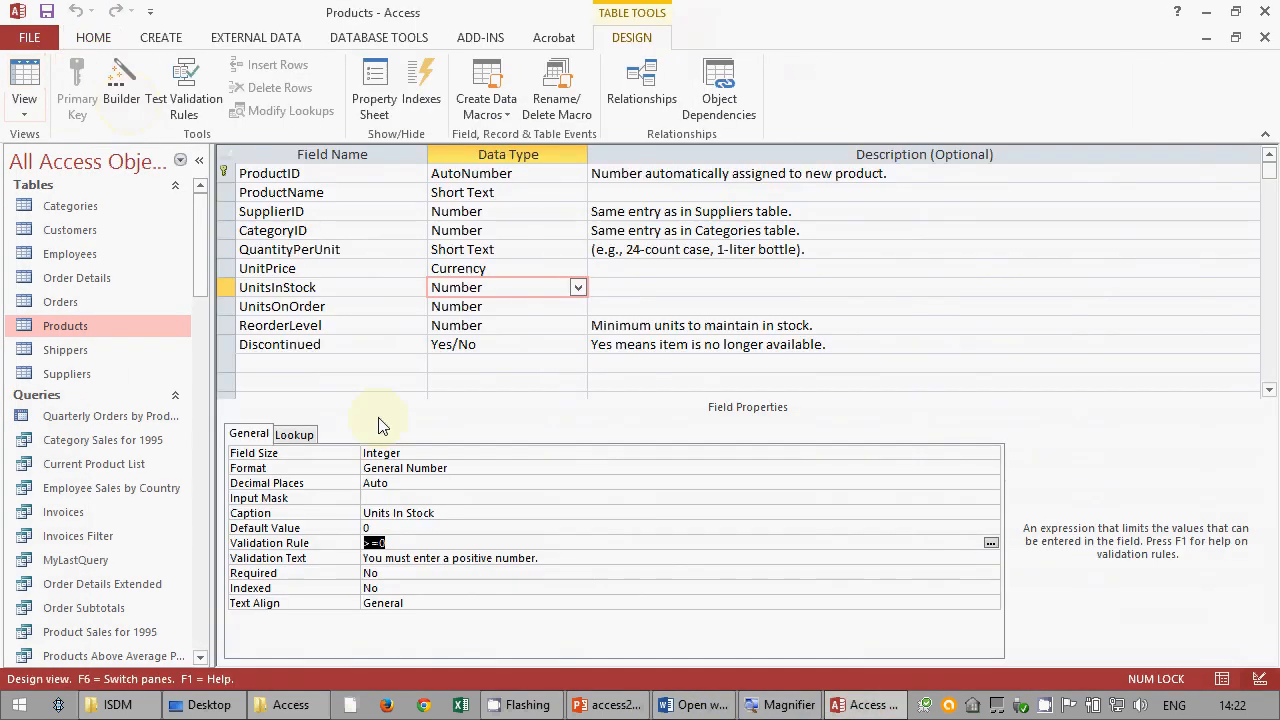
click(310, 268)
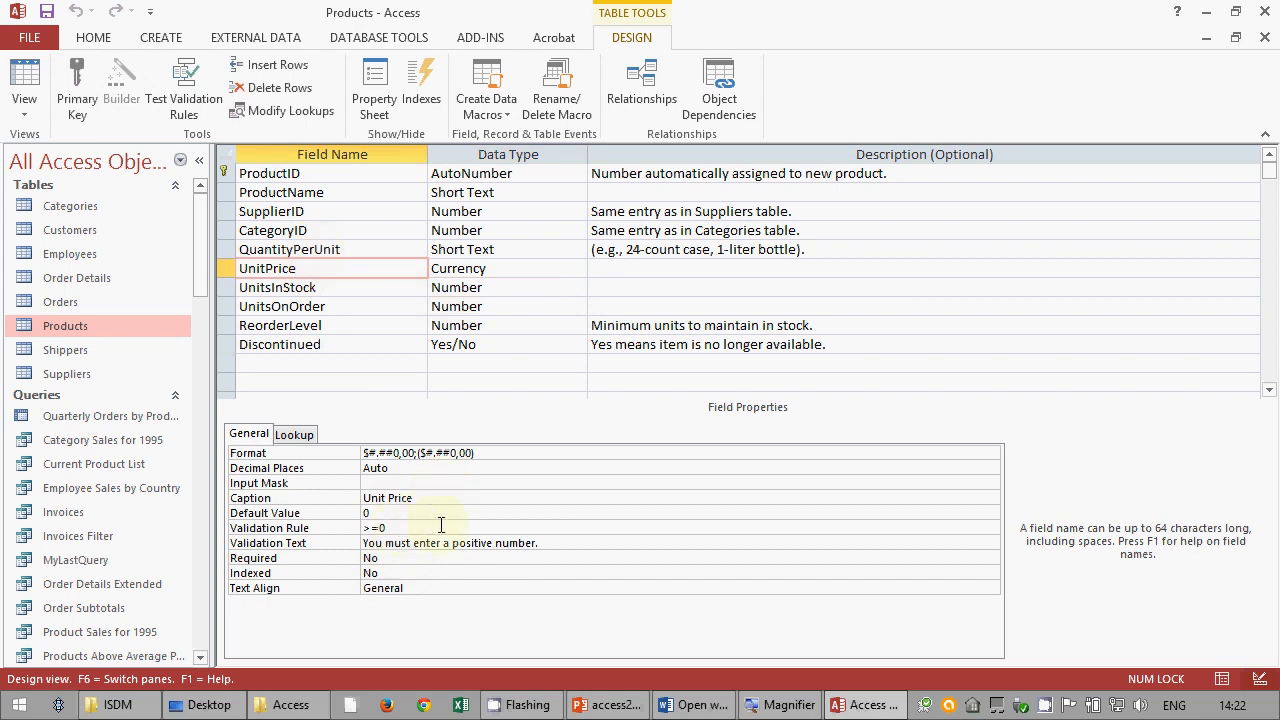
click(445, 527)
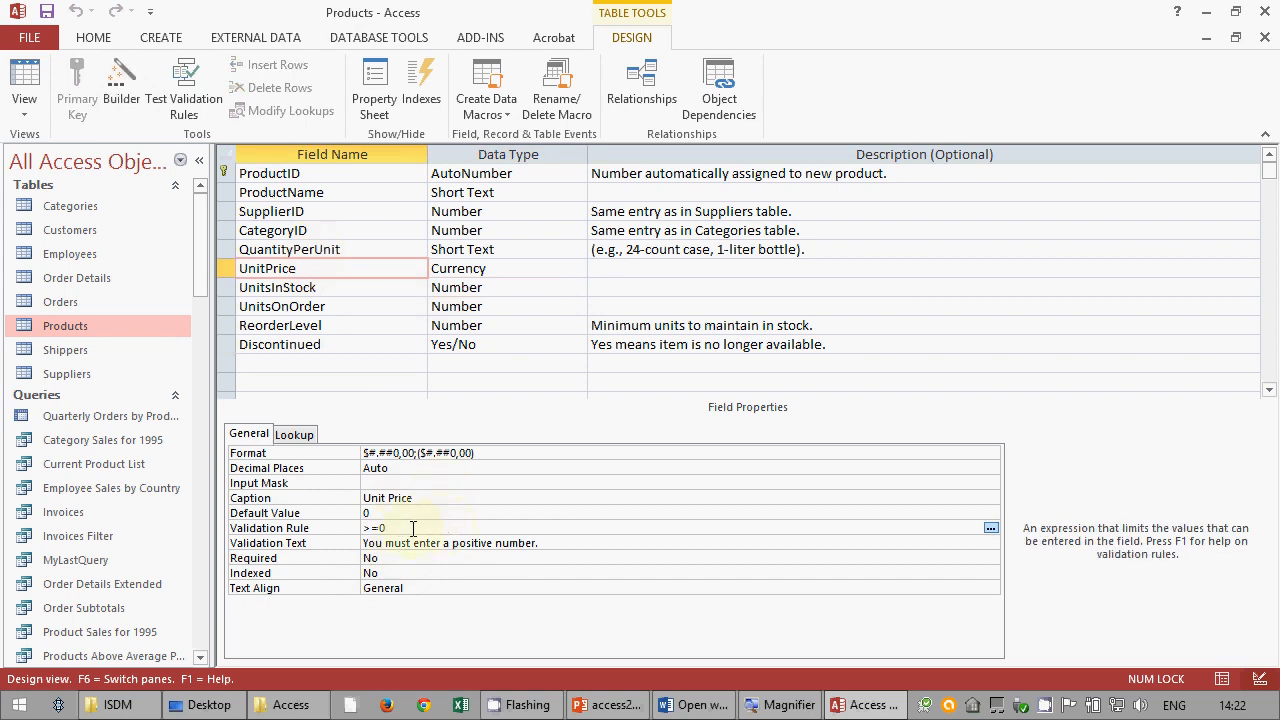
double_click(381, 527)
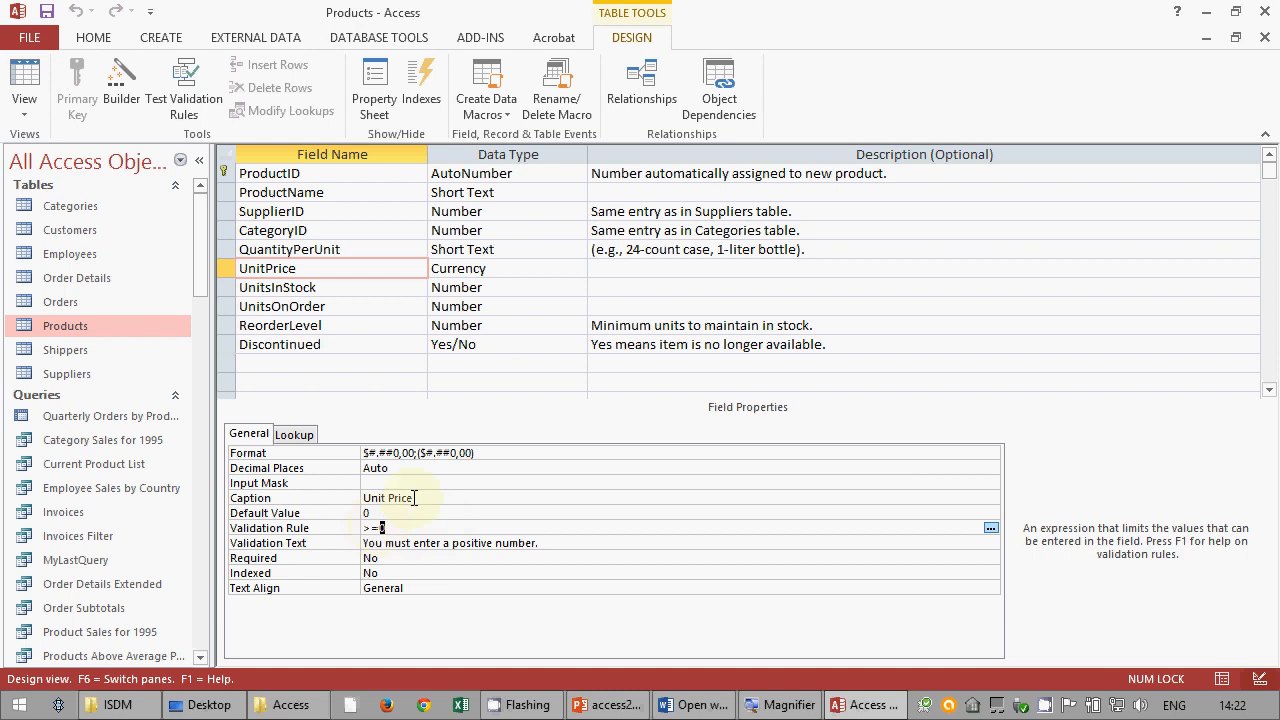
key(BackSpace)
key(BackSpace)
text(1)
- Check the UnitPrice validation text and save the Products table without testing existing data against the changed rule
click(556, 556)
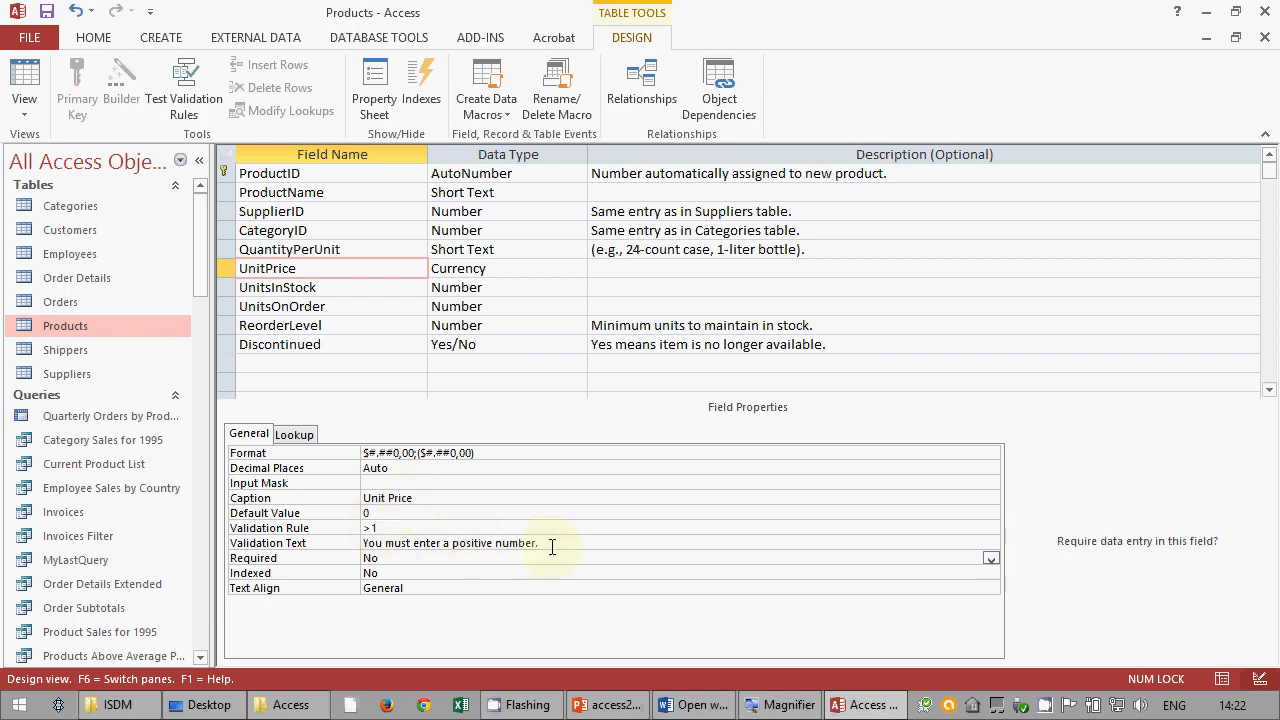
click(552, 545)
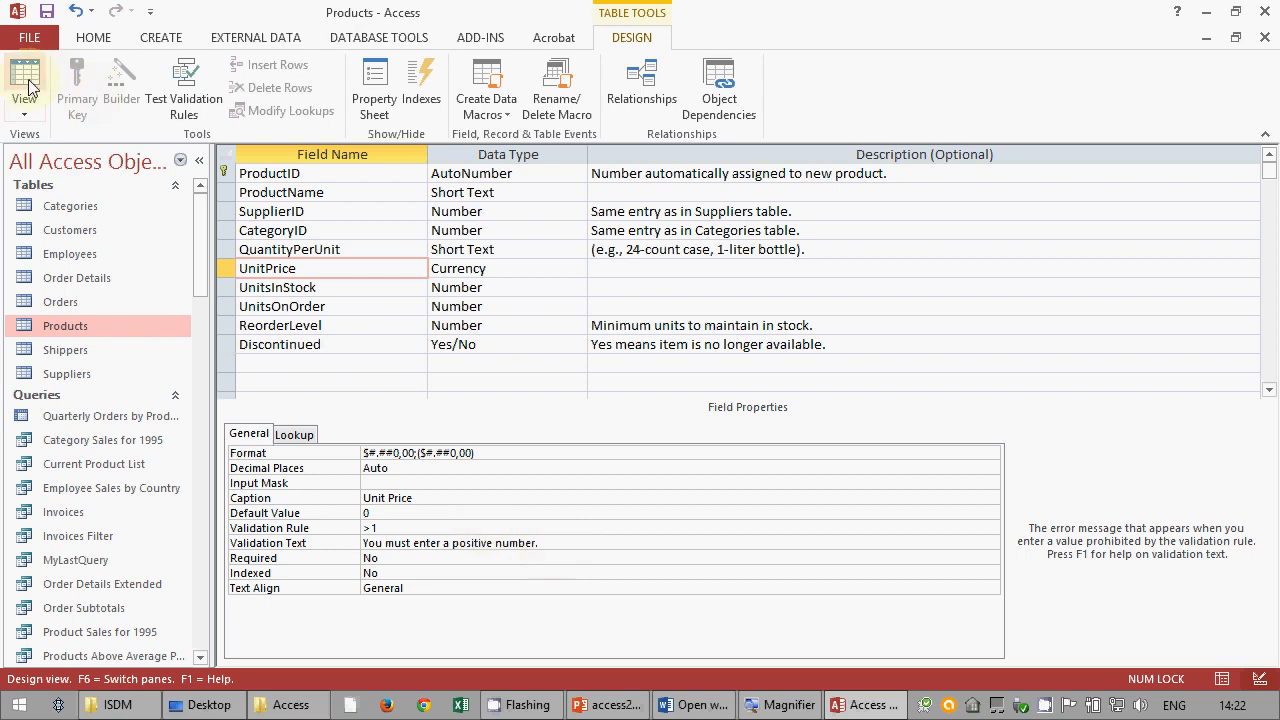
click(46, 14)
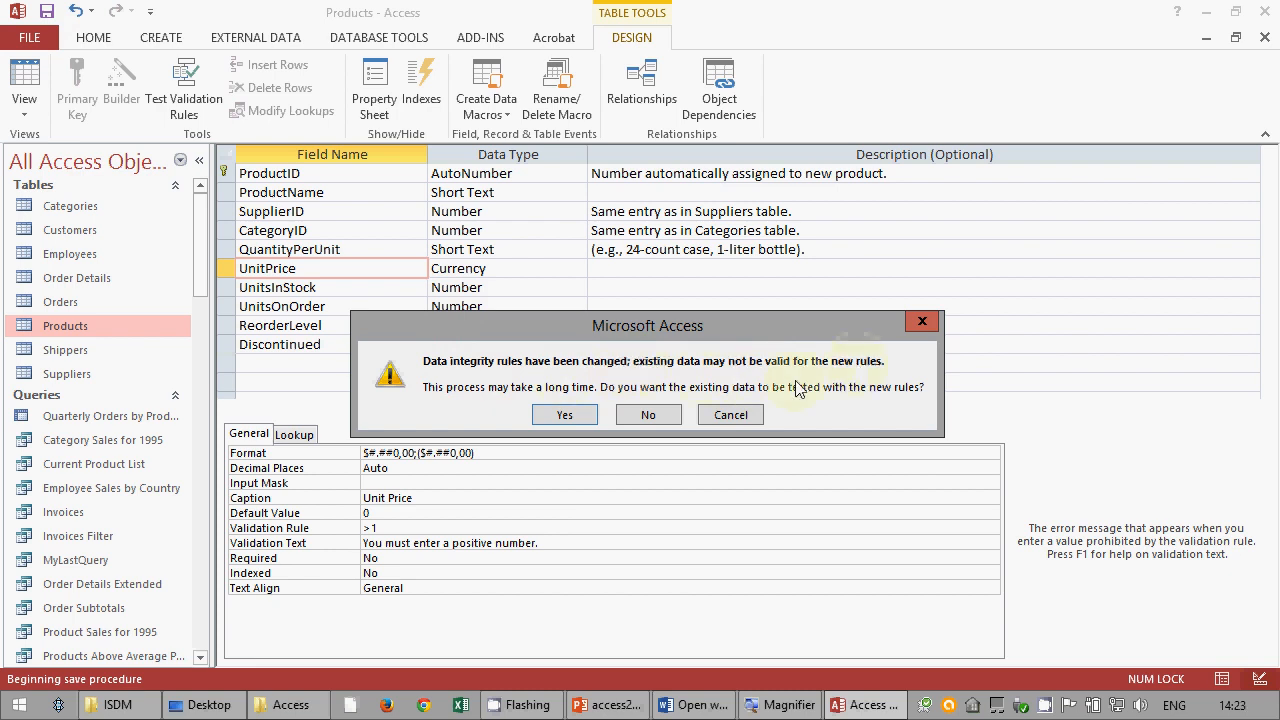
click(666, 416)
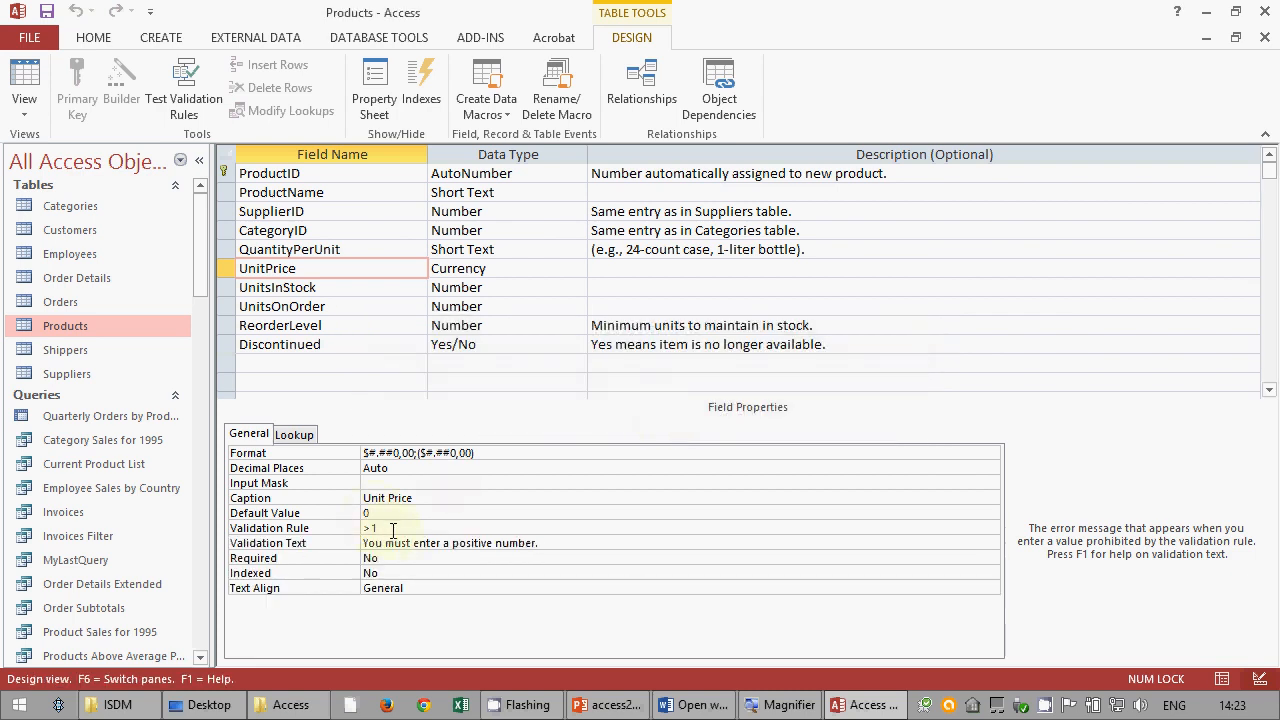
- Read the Word exercise about adding an email field with an @ validation rule to the Employees table
click(690, 704)
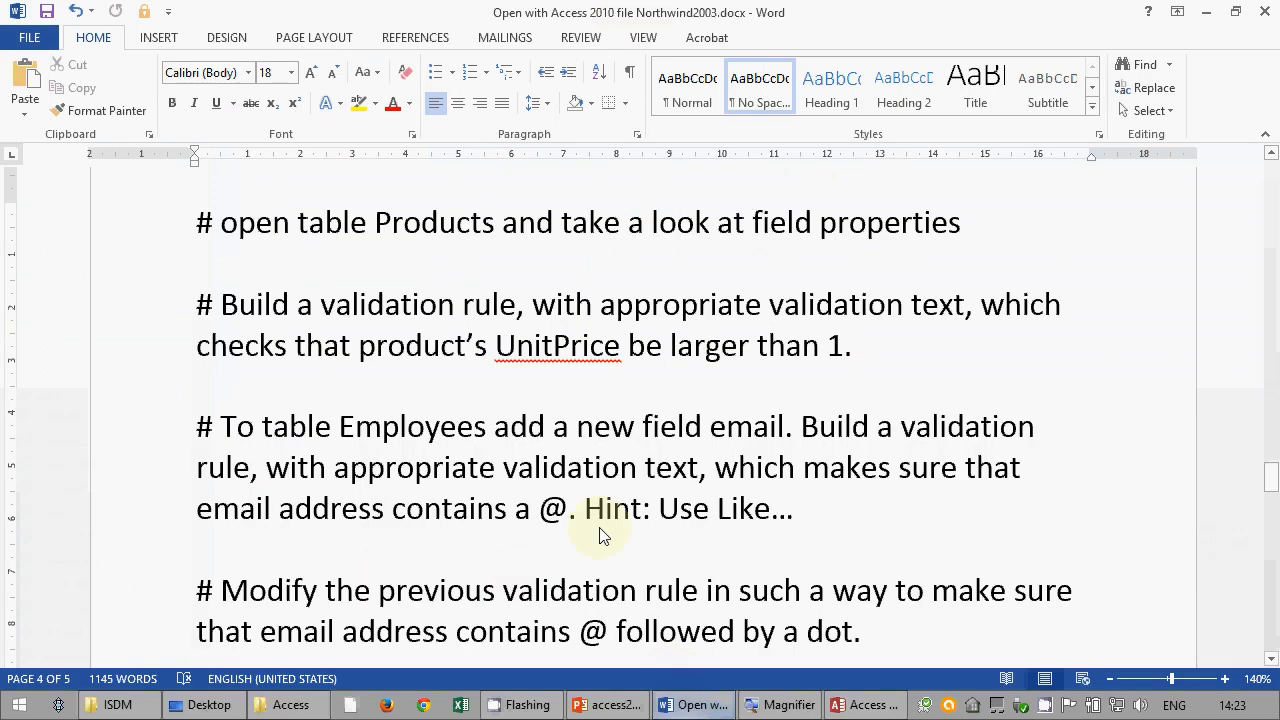
scroll(343, 337, down, 1)
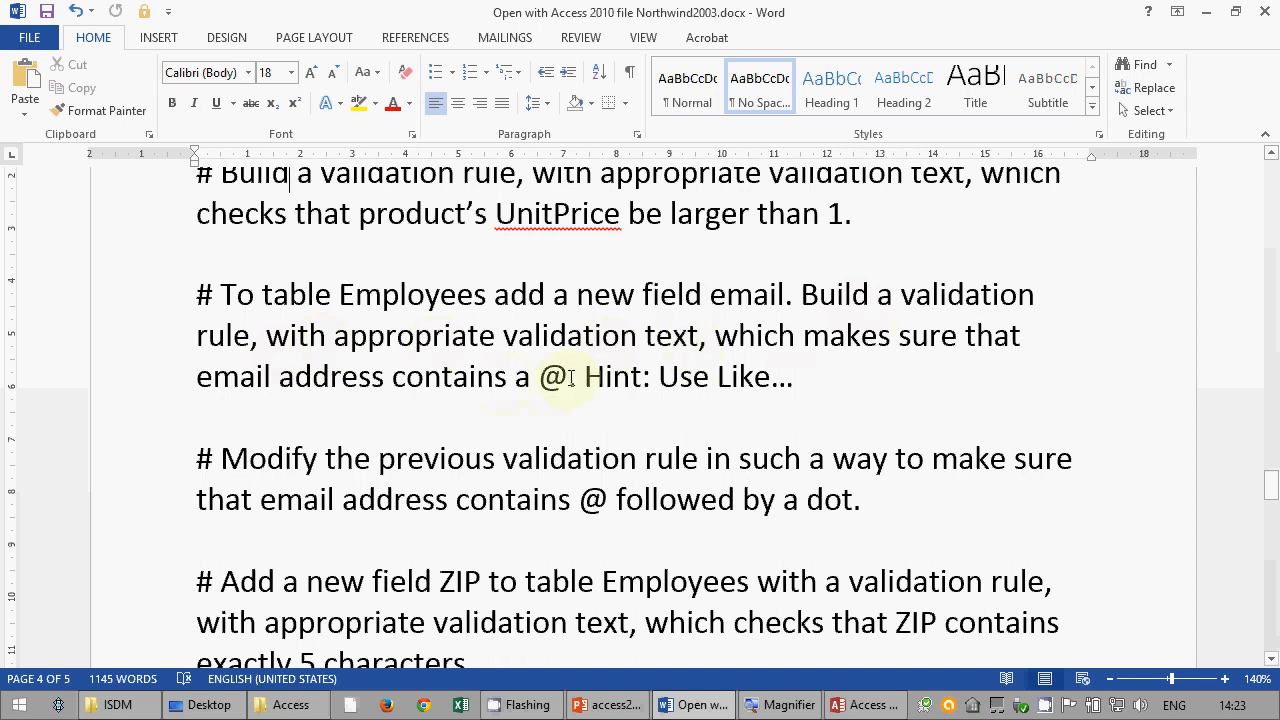
drag(568, 378, 553, 378)
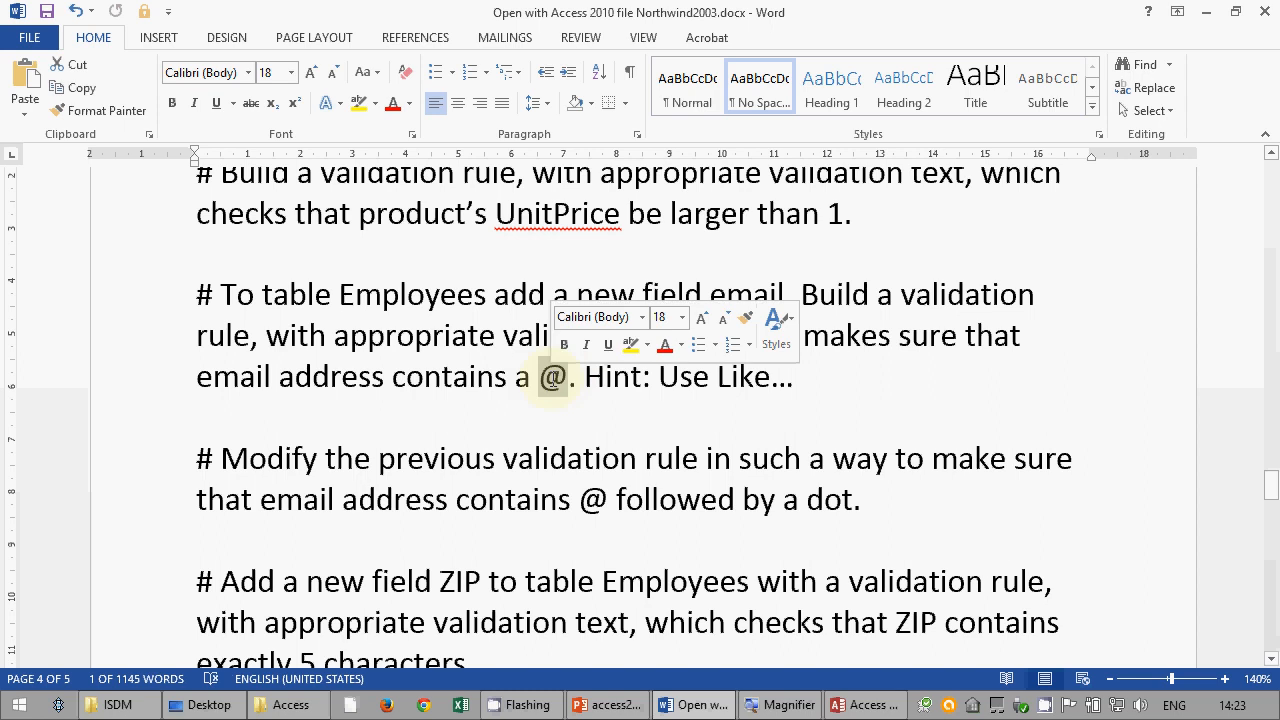
double_click(740, 388)
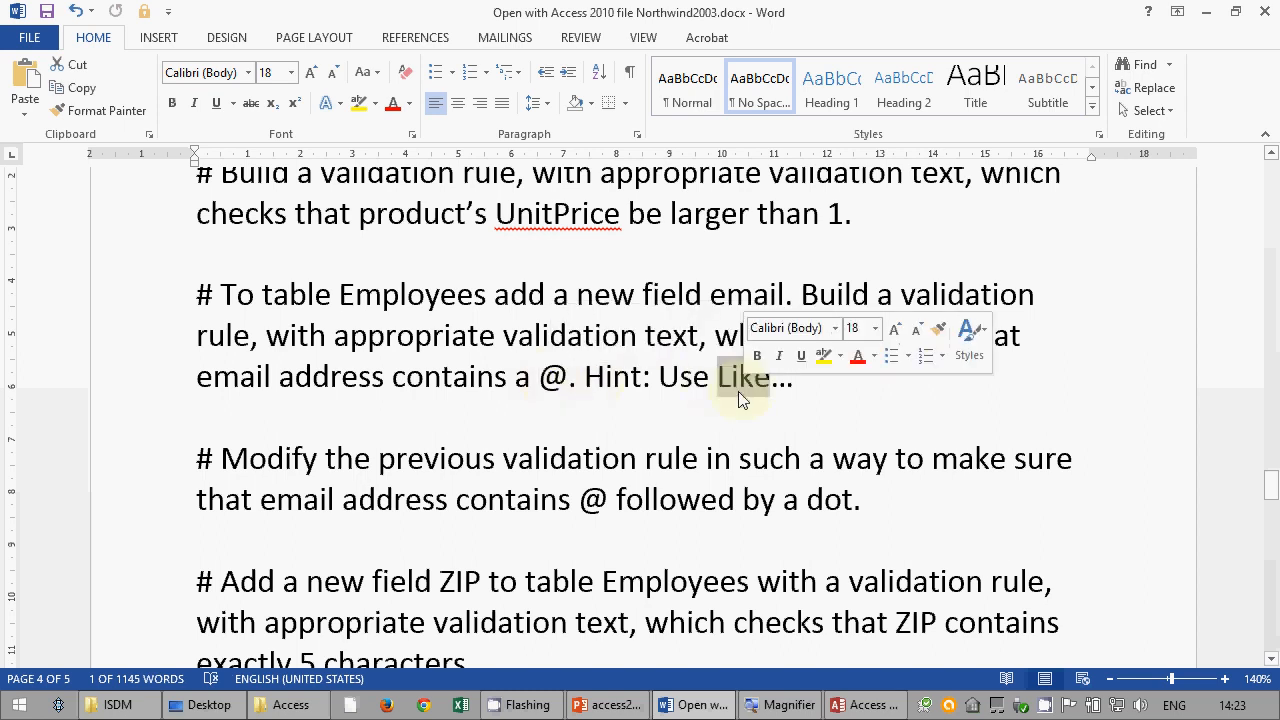
click(668, 390)
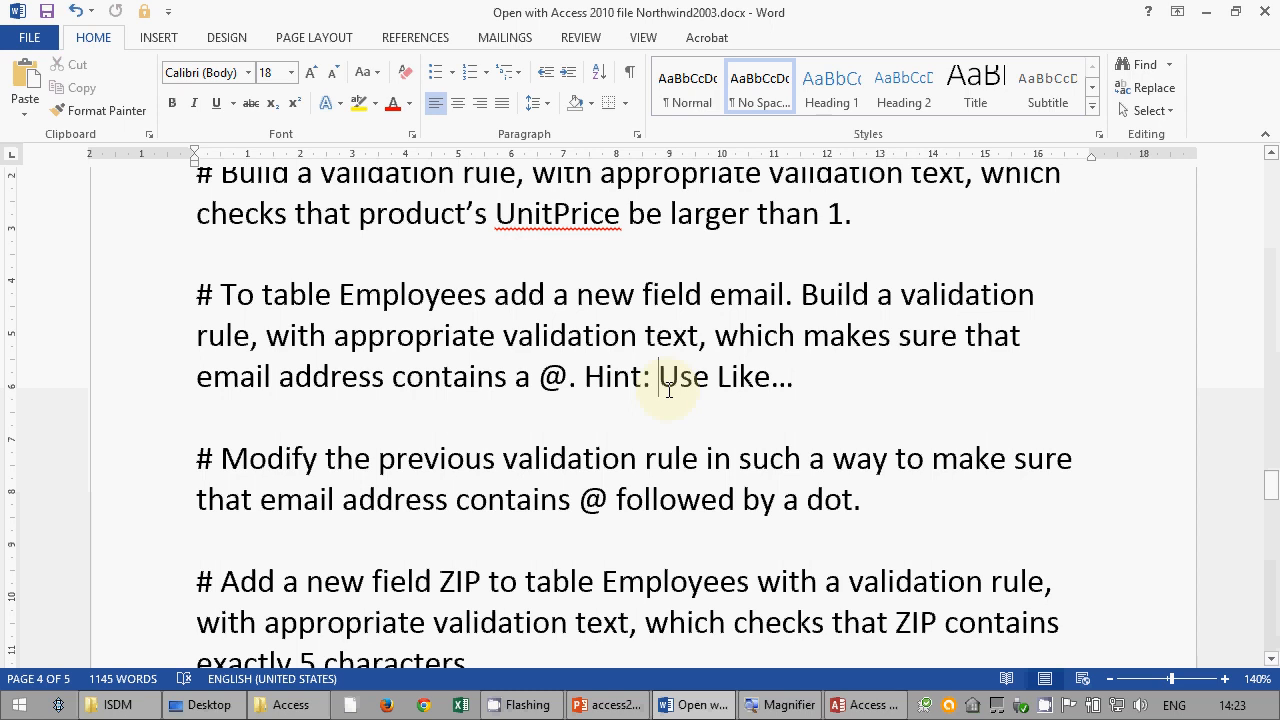
- Switch back to Access, close the Products table, and open the Employees table in Design View
click(845, 705)
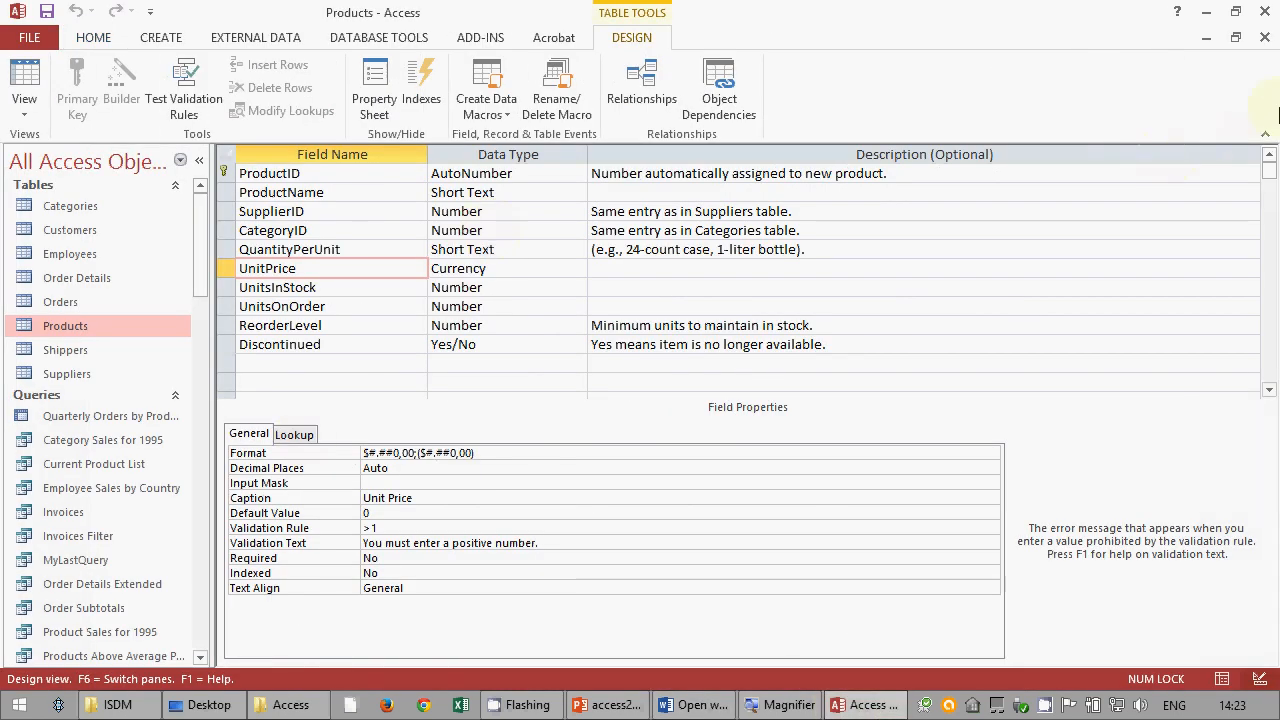
click(1265, 37)
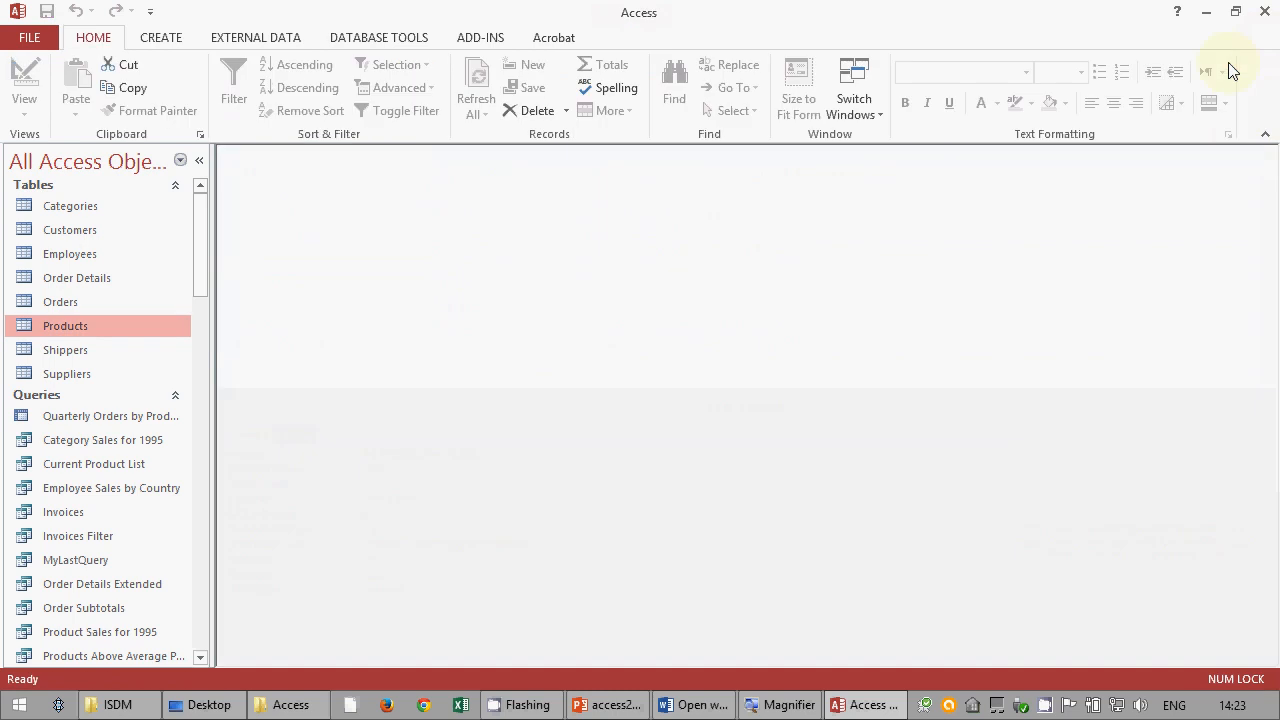
click(81, 253)
right_click(81, 253)
click(112, 284)
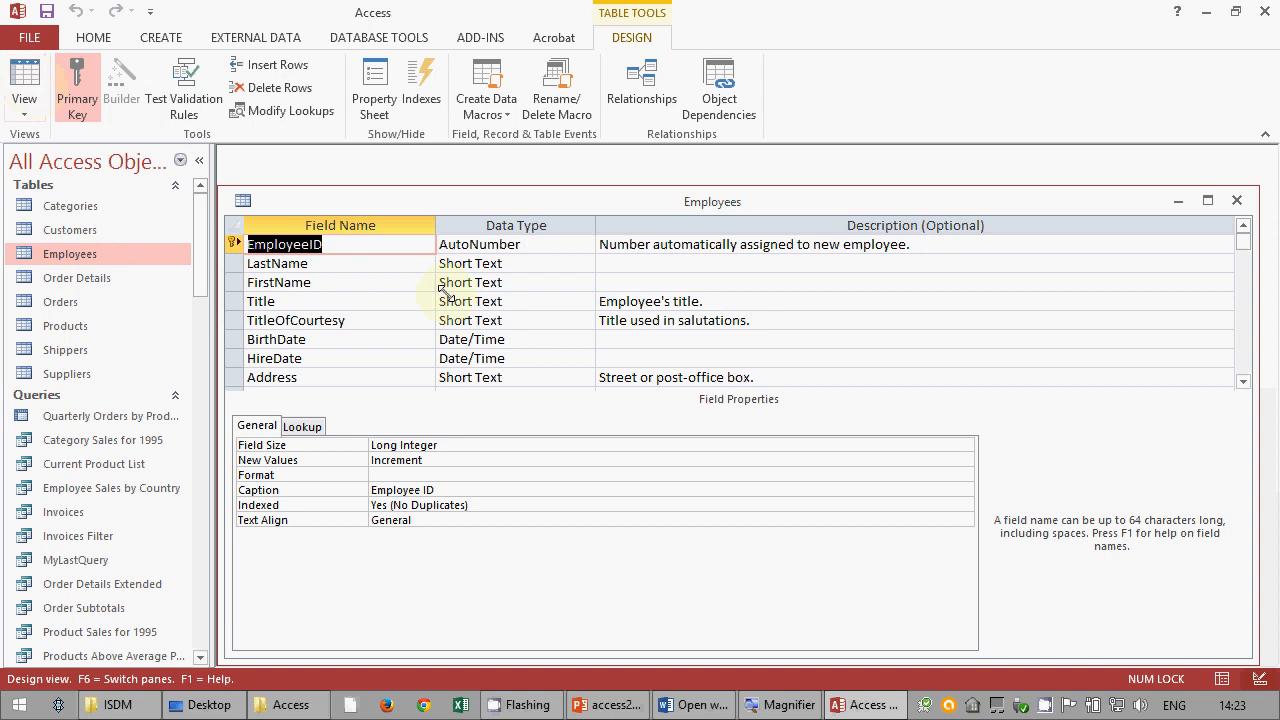
- Add a field named Email with the Hyperlink data type at the end of the Employees field list
scroll(1243, 380, down, 4)
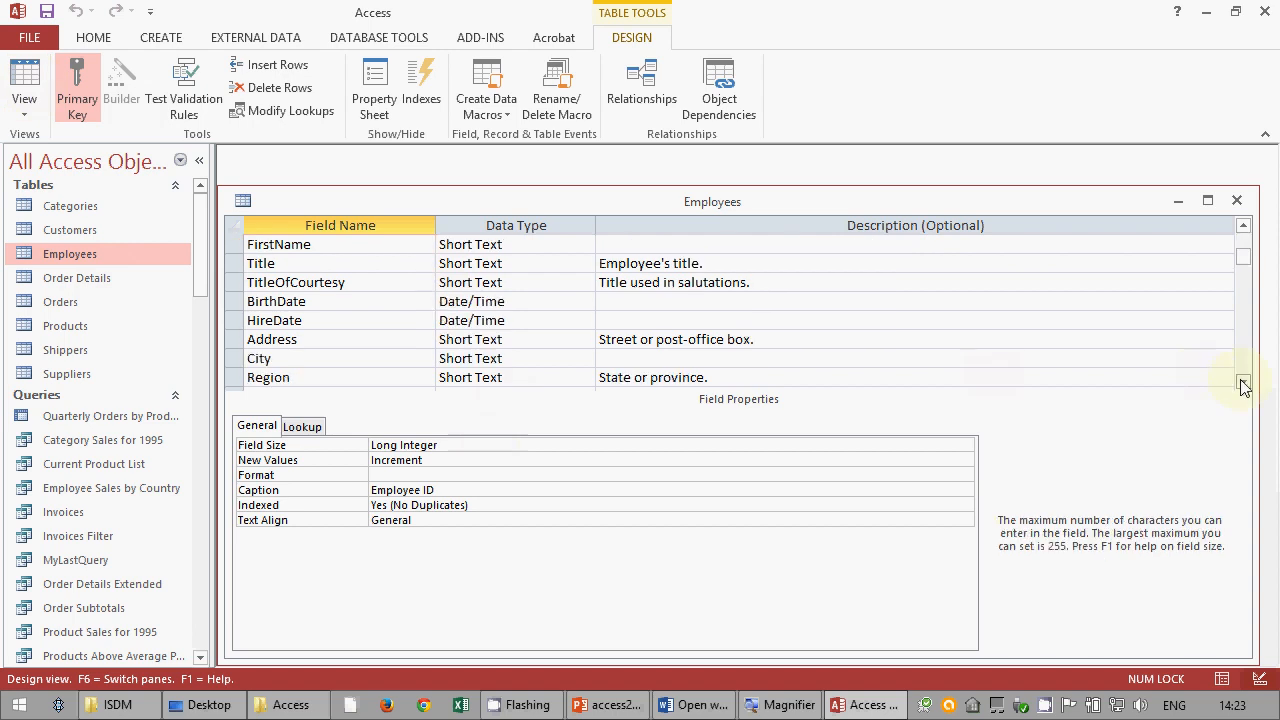
scroll(1245, 385, down, 1)
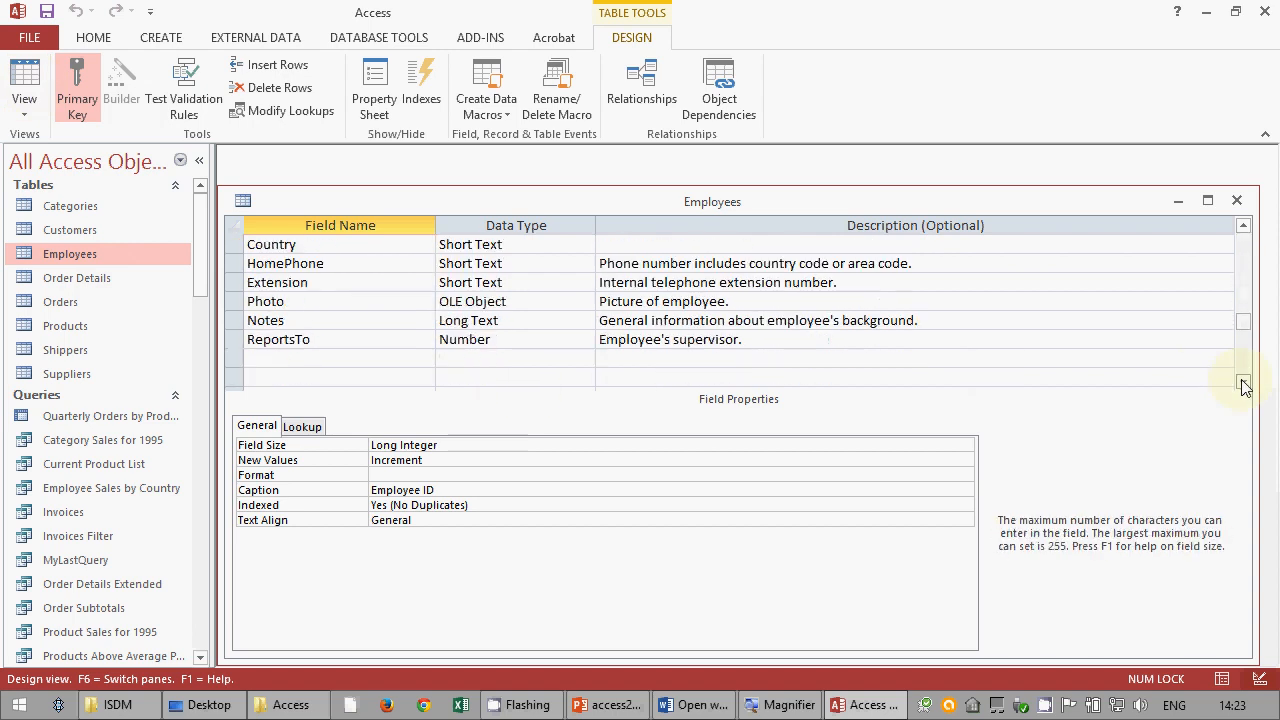
click(363, 357)
text(Email)
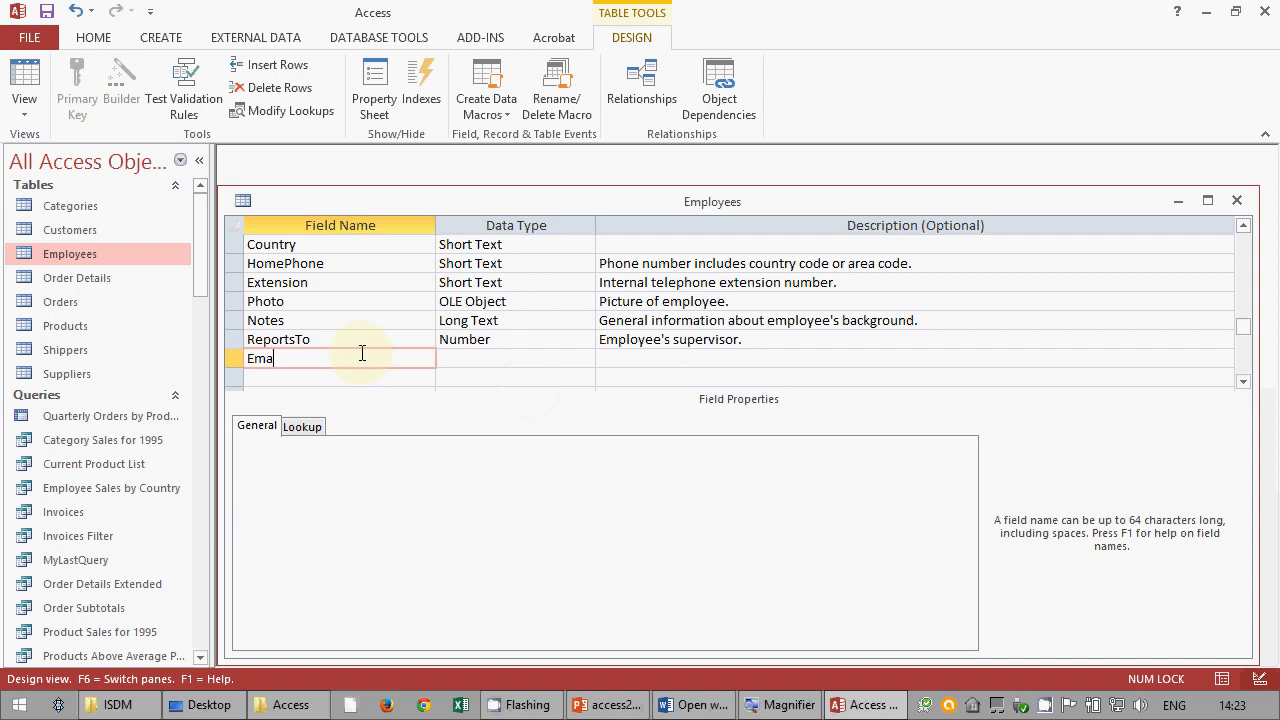
key(Tab)
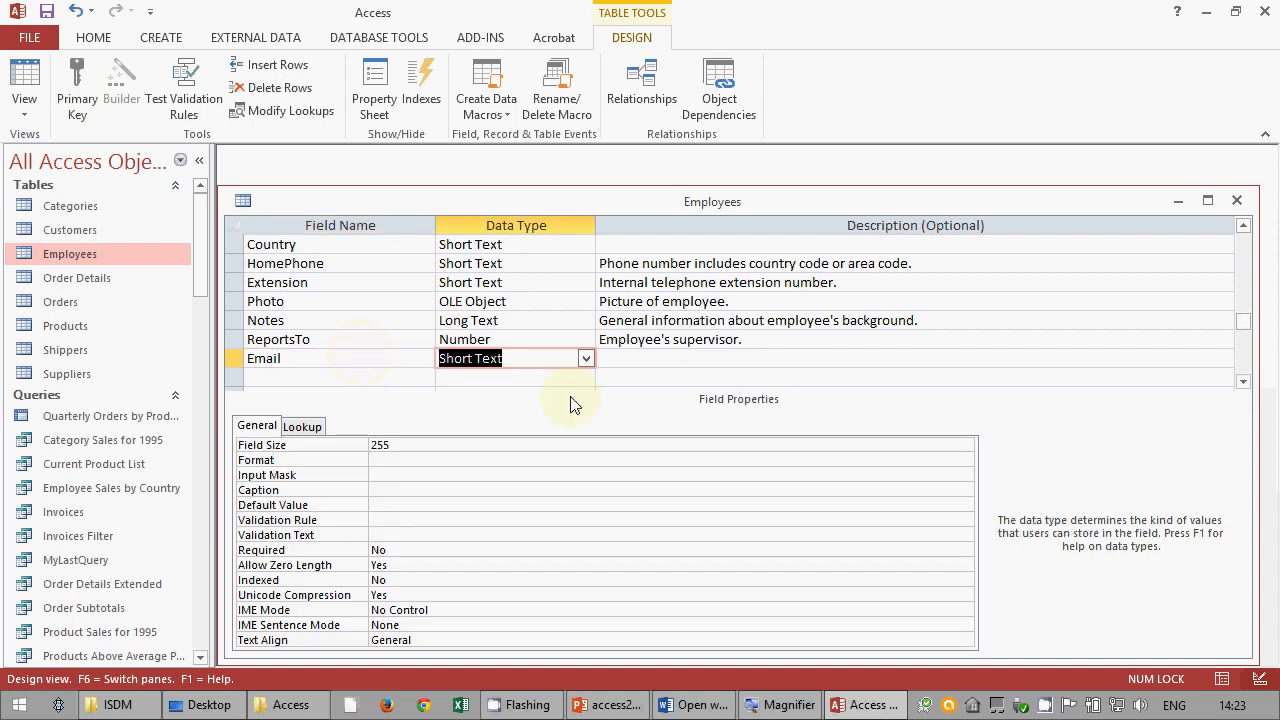
click(585, 358)
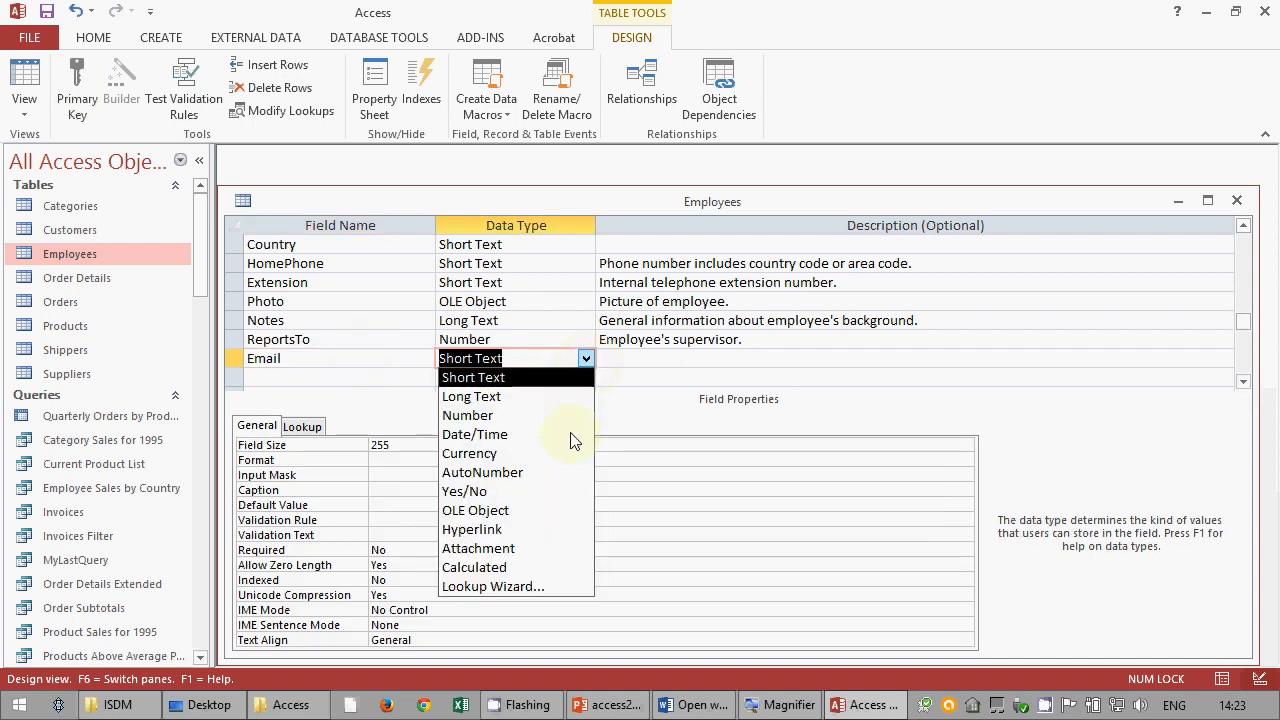
click(515, 530)
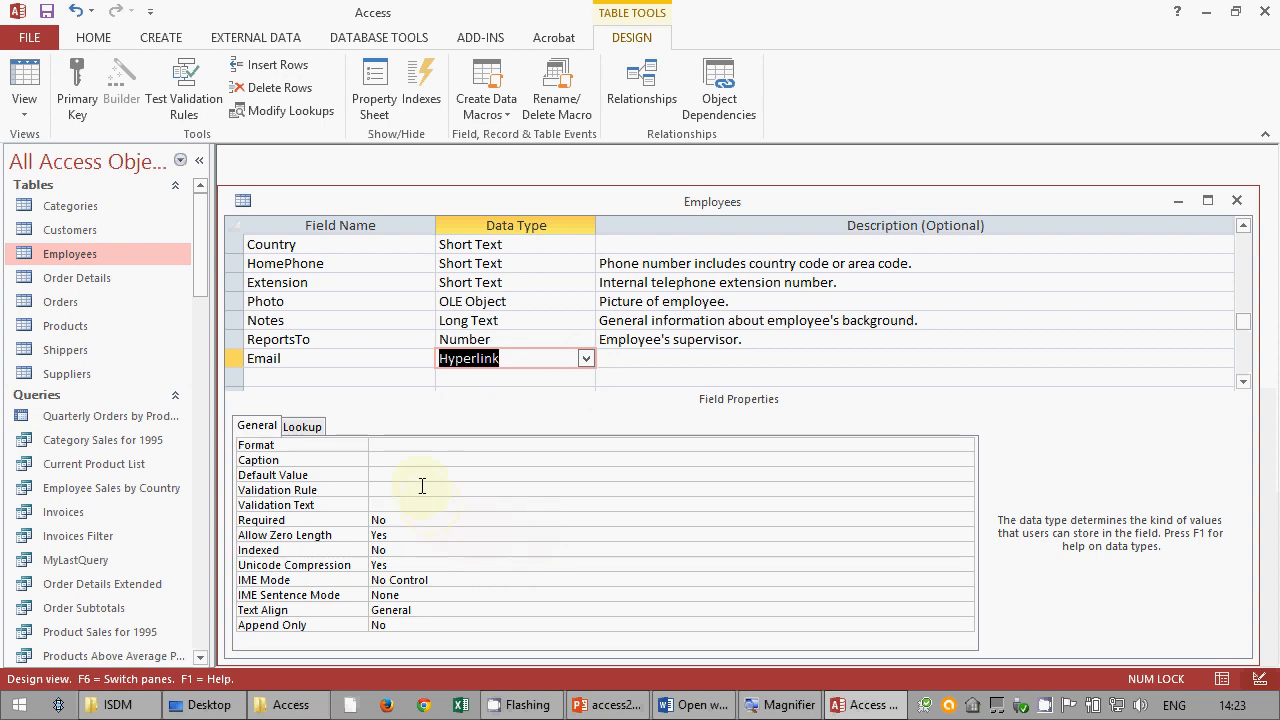
- Set the Email field's validation rule to Like "*@*" and its validation text to "email address not valid"
click(421, 487)
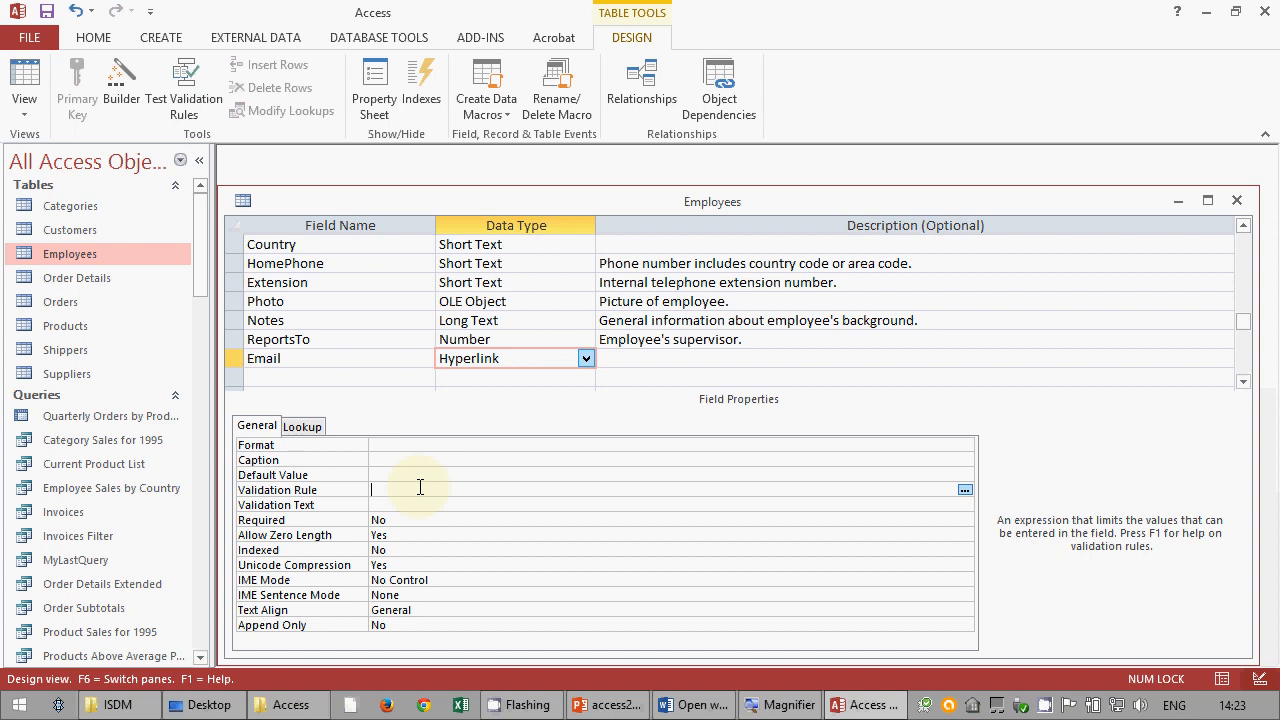
text(Like)
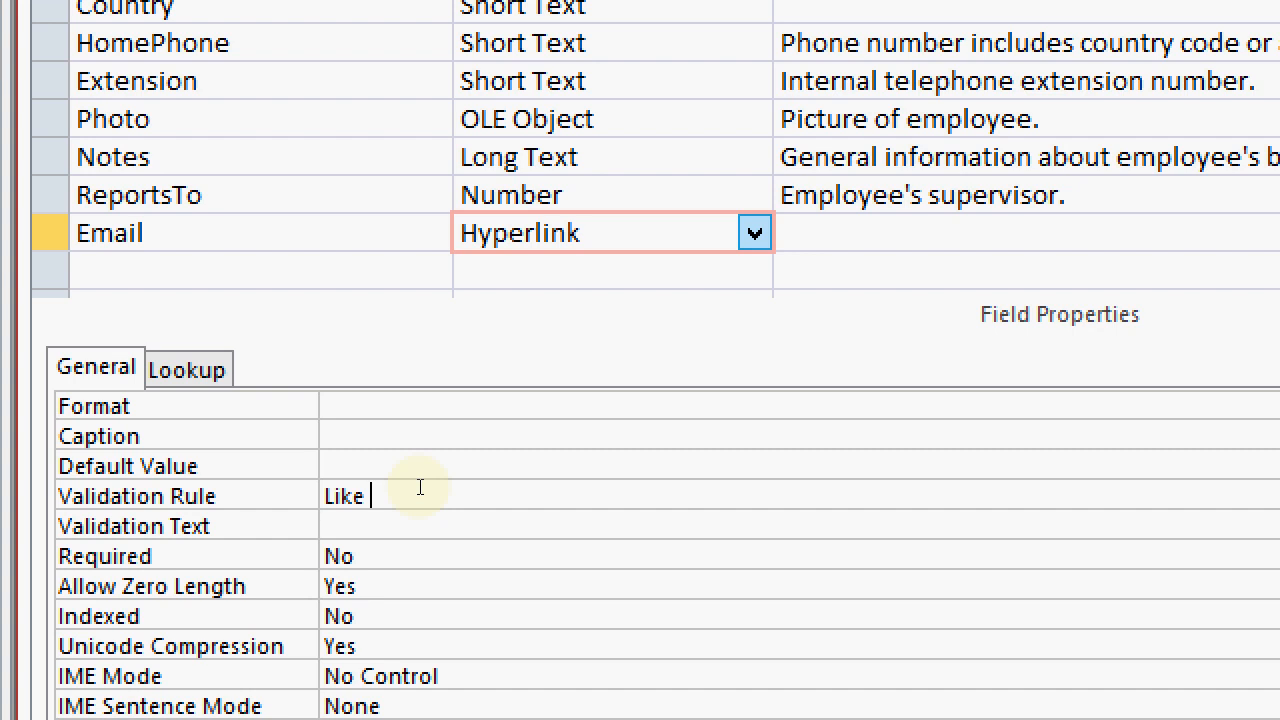
text( "*@*")
key(Return)
text(email address)
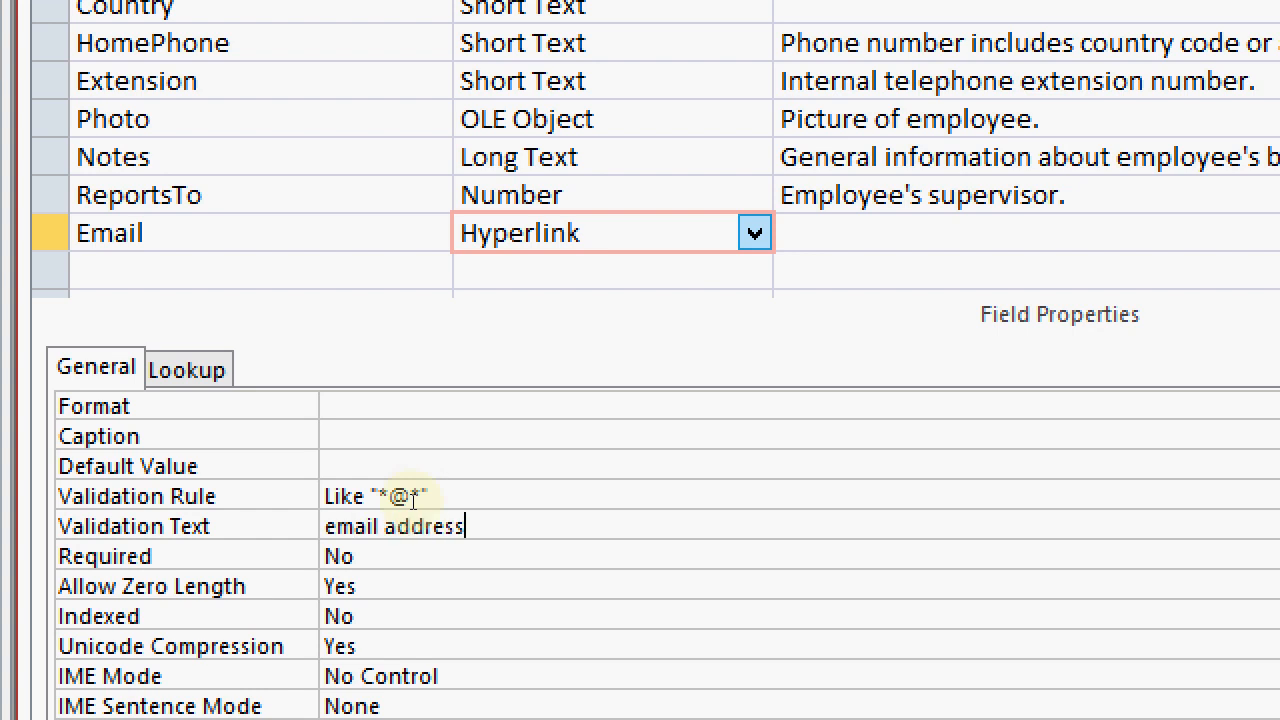
text( not valid)
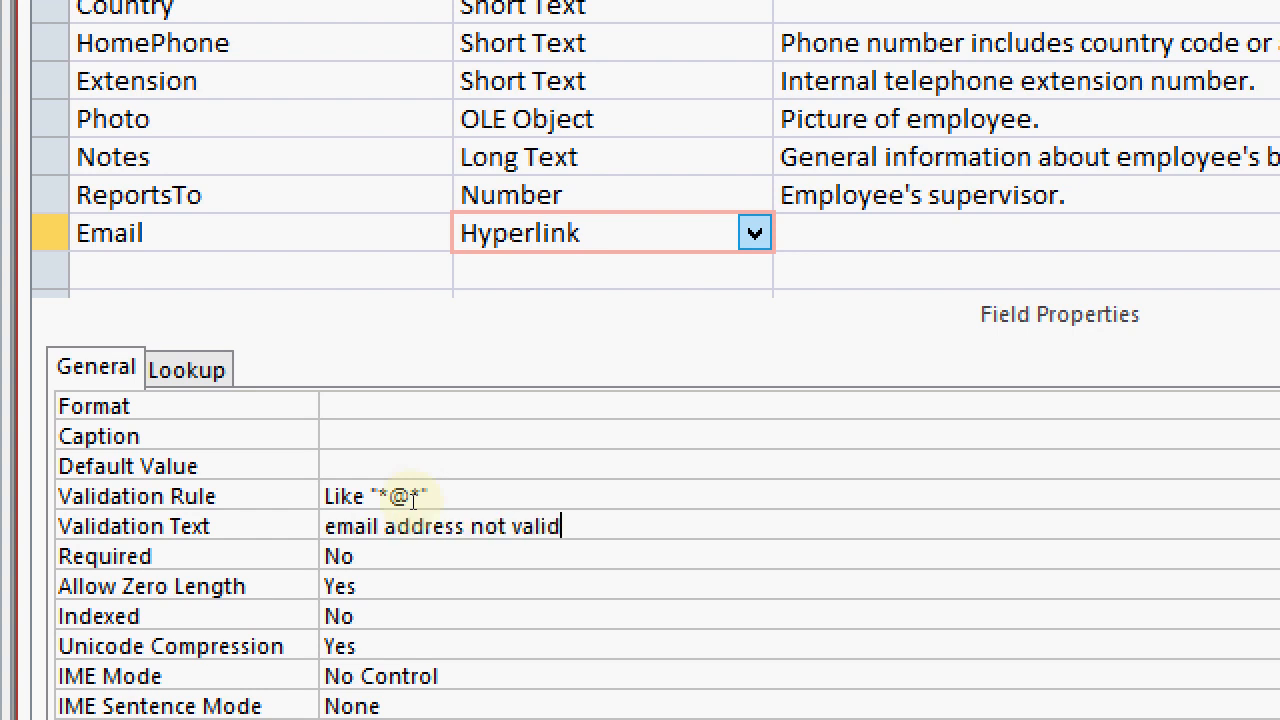
- Extend the Email field's validation rule to Like "*@*.*" so a dot is required after the @
key(Return)
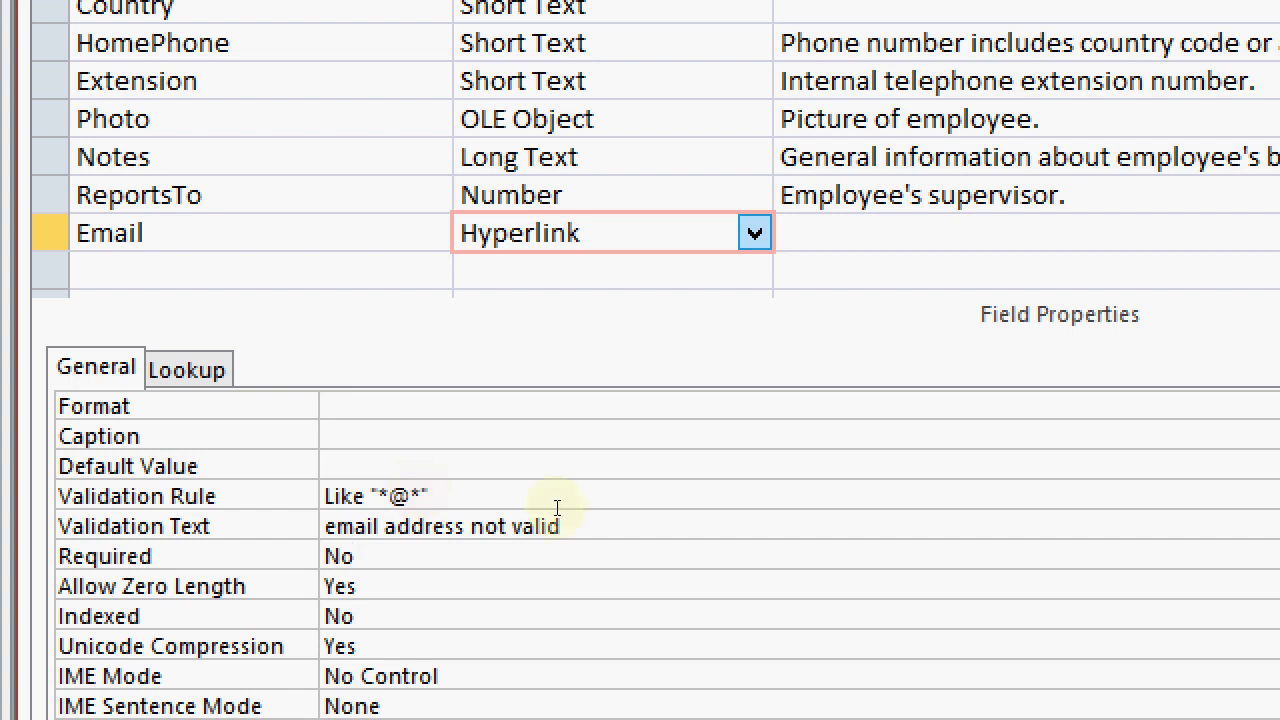
text(.*)
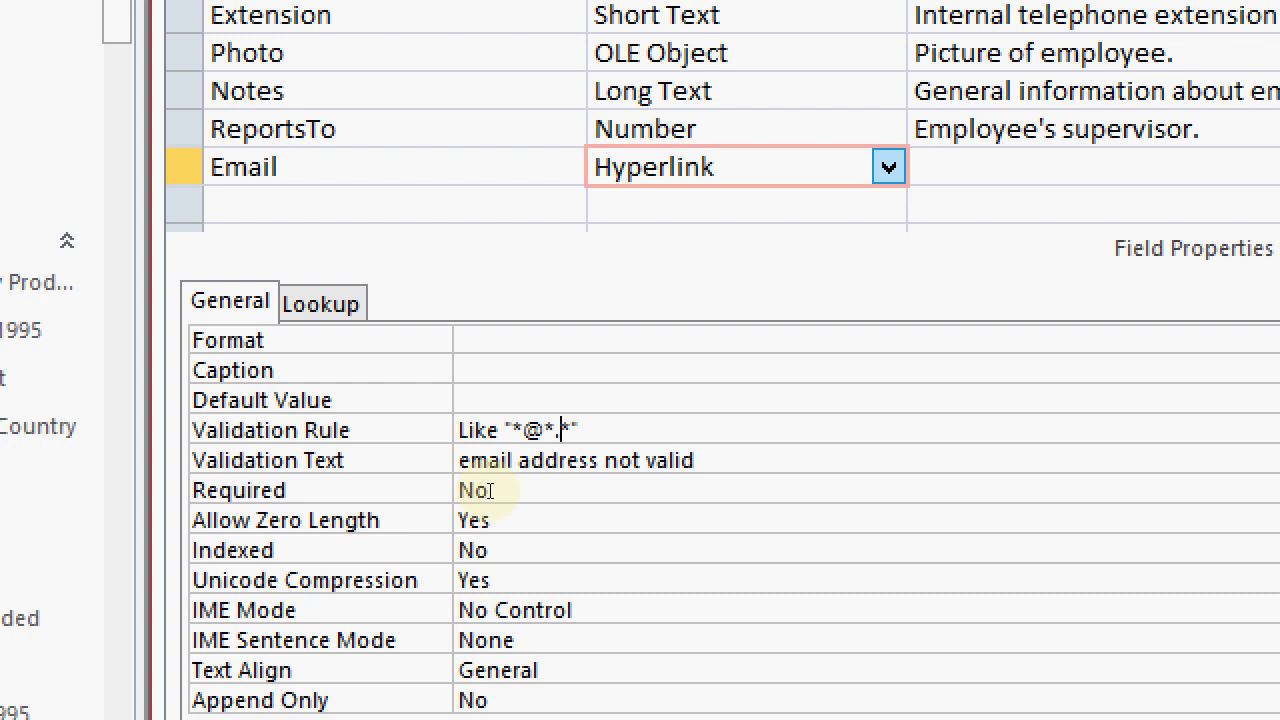
key(Left)
key(Left)
key(Up)
key(Up)
text(paolo@)
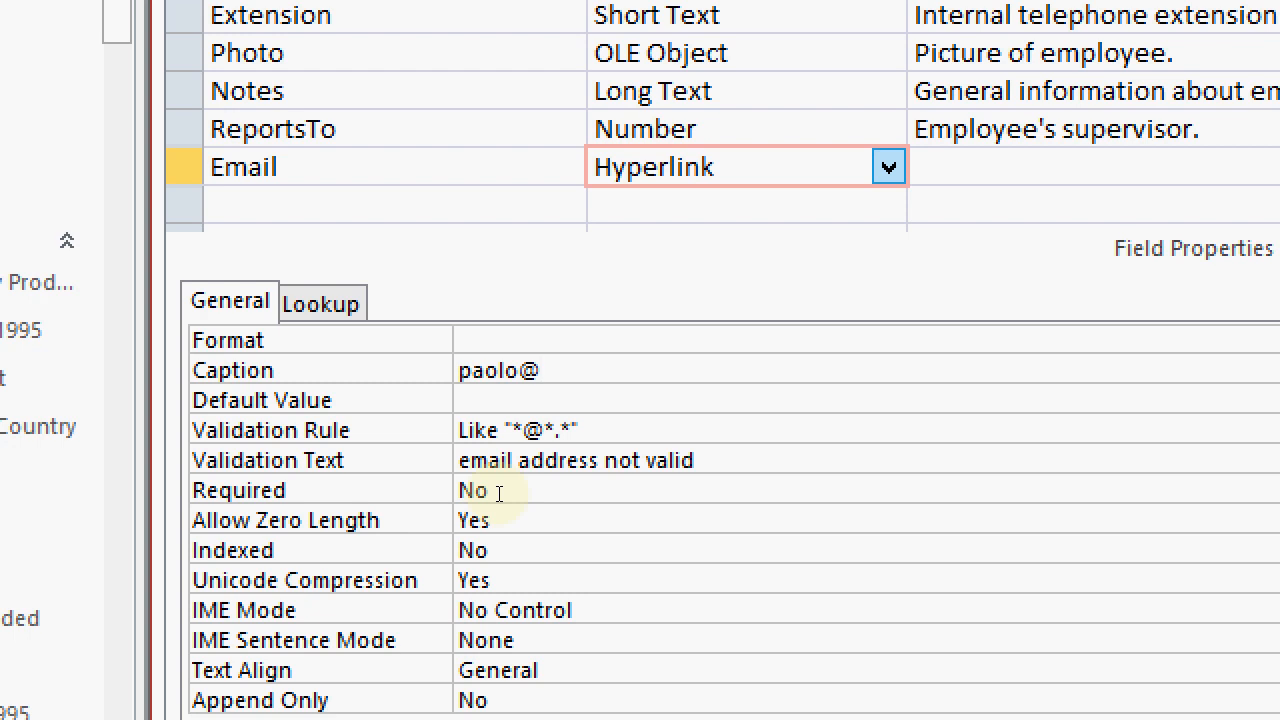
text(sdsadas.)
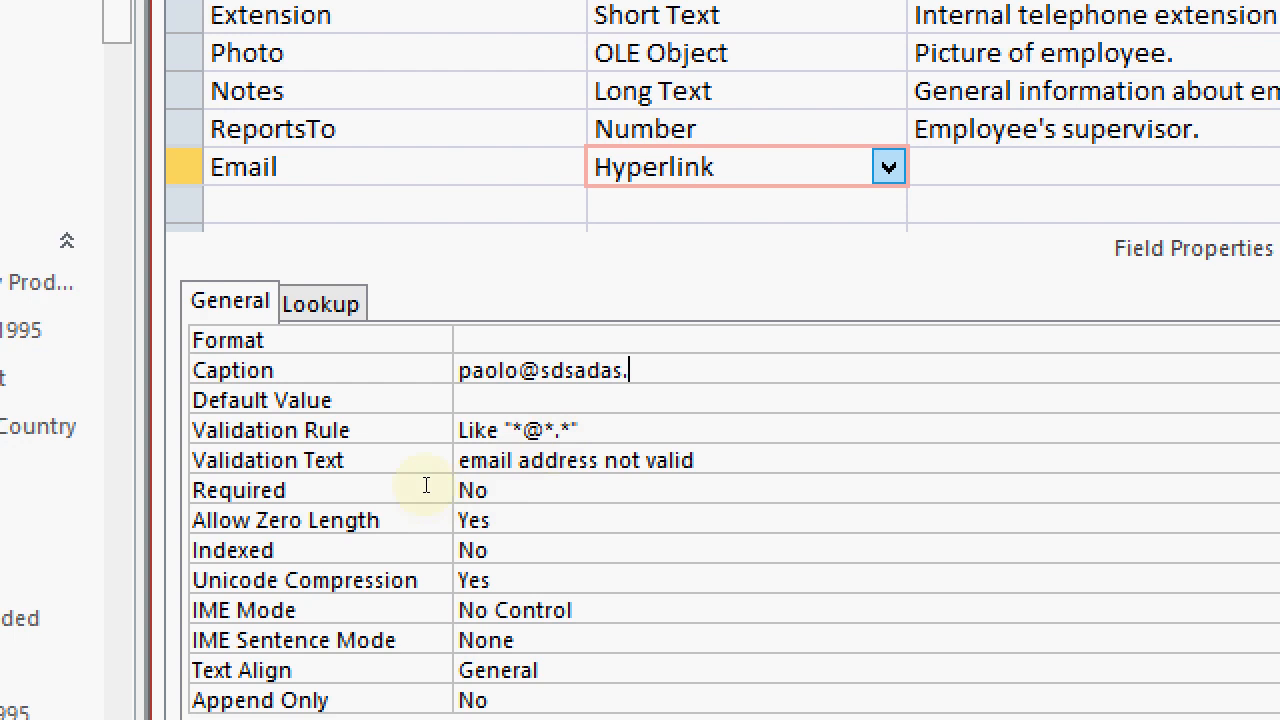
key(ctrl+shift+Left)
key(ctrl+shift+Left)
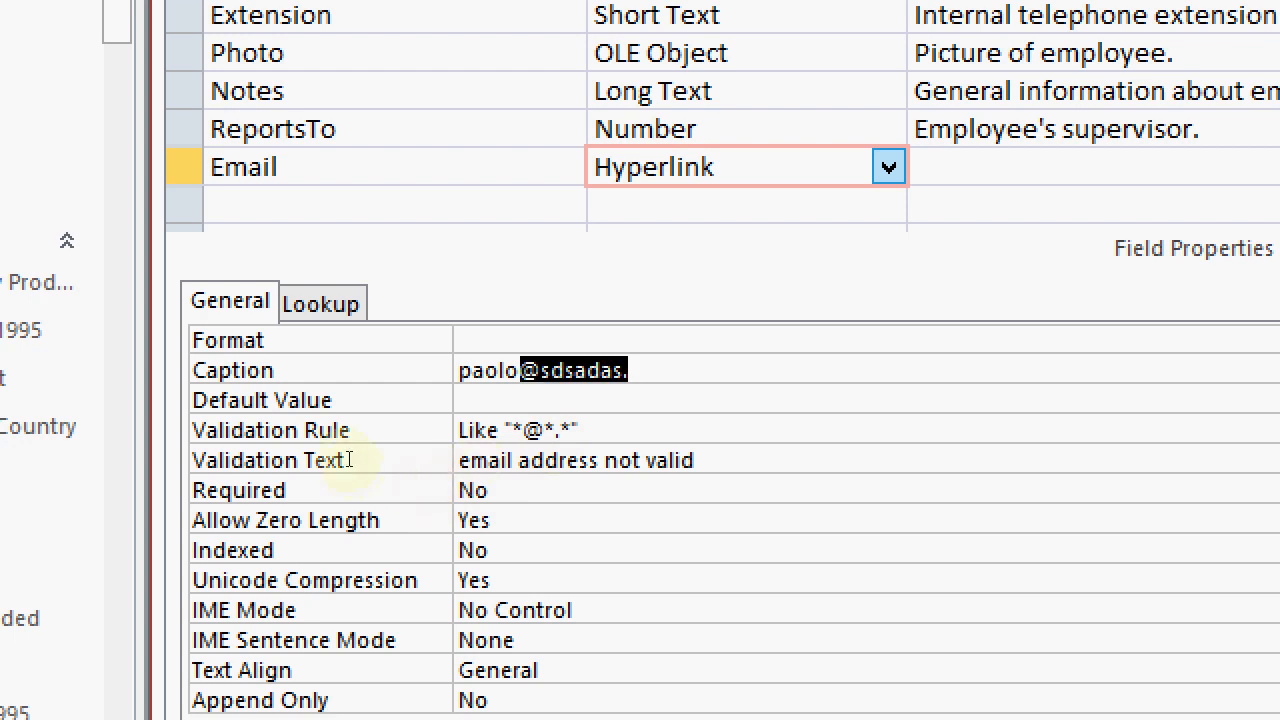
key(ctrl+shift+Left)
key(Delete)
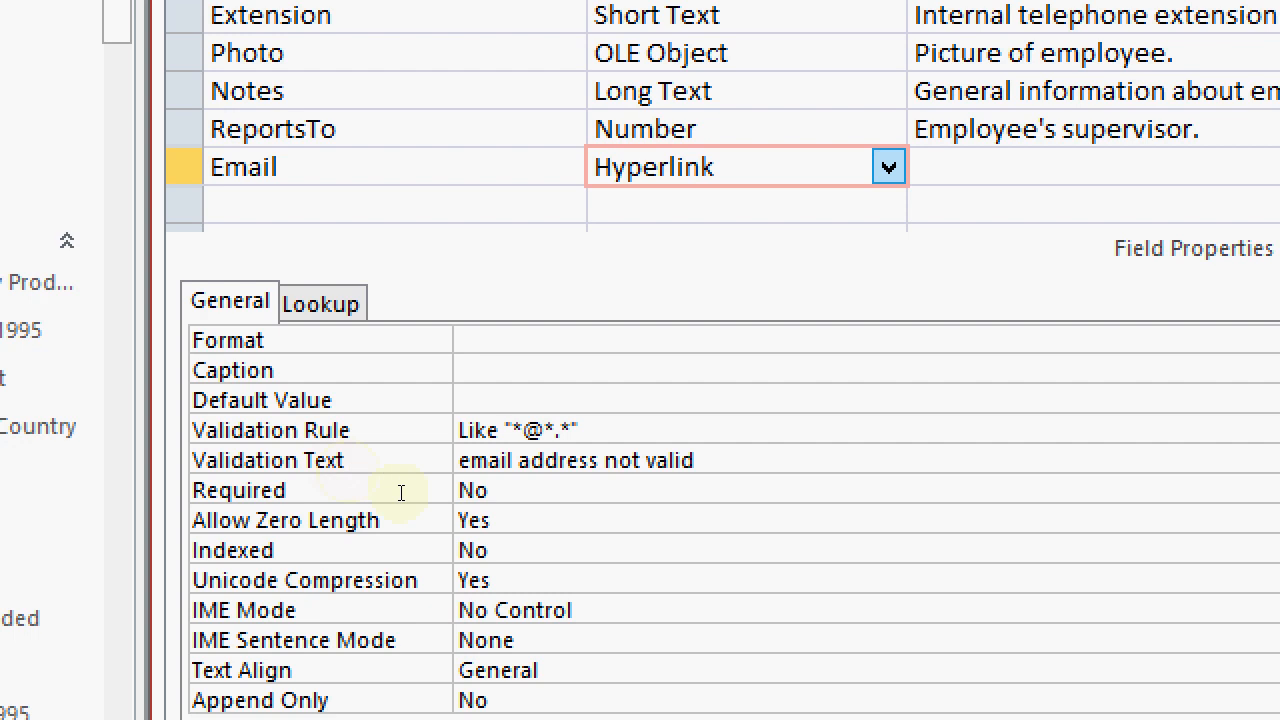
- Tighten the Email validation rule to Like "*?@?*.??*", requiring characters before and after the @ and at least two after the dot
key(Down)
key(Down)
text(?)
key(Right)
text(?)
key(Right)
key(Right)
text(?)
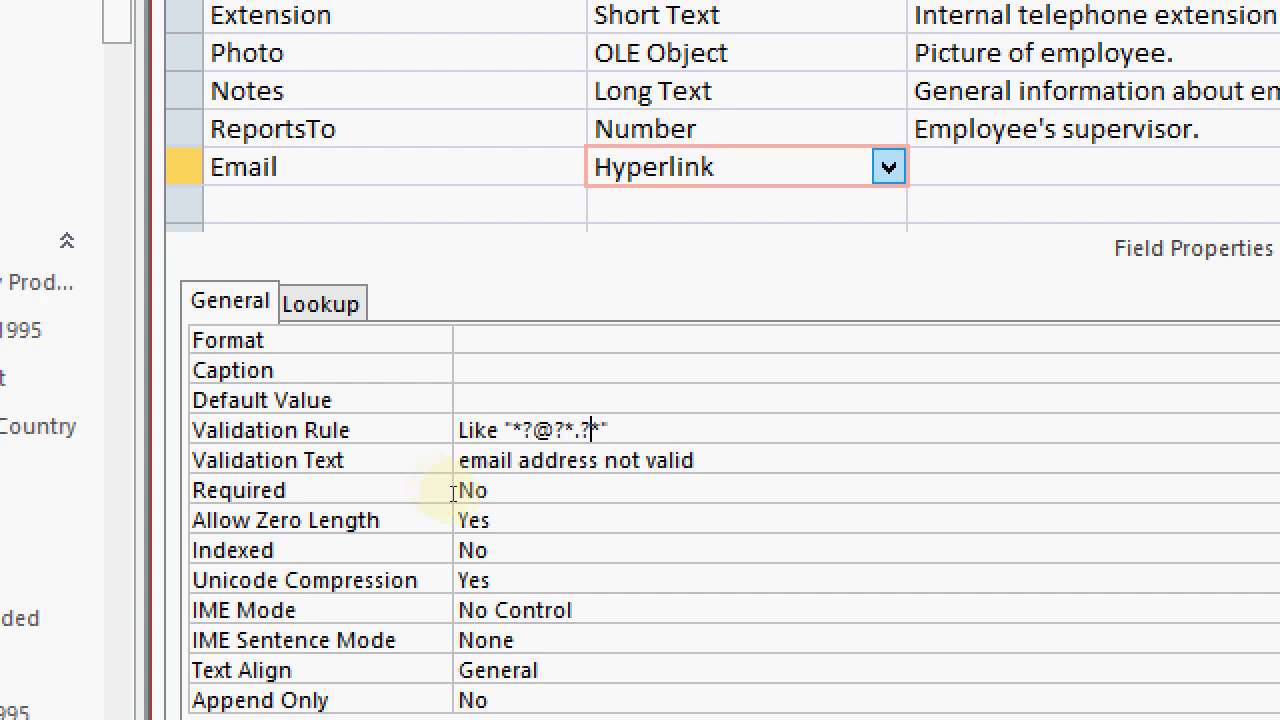
text(?)
- Examine the wildcard groups before the @, between the @ and the dot, and after the dot in the Email validation rule
key(Left)
key(Left)
key(Left)
key(Left)
key(Left)
key(Left)
key(shift+Left)
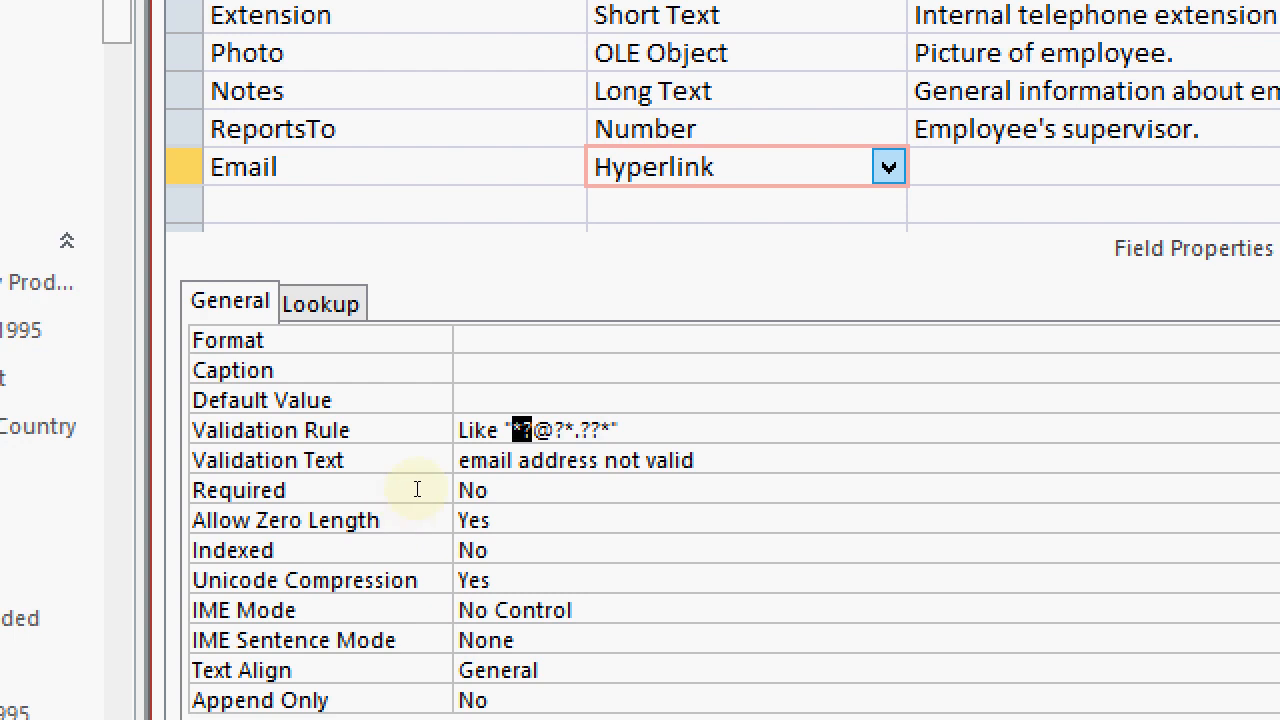
key(Right)
key(Right)
key(shift+Right)
key(shift+Right)
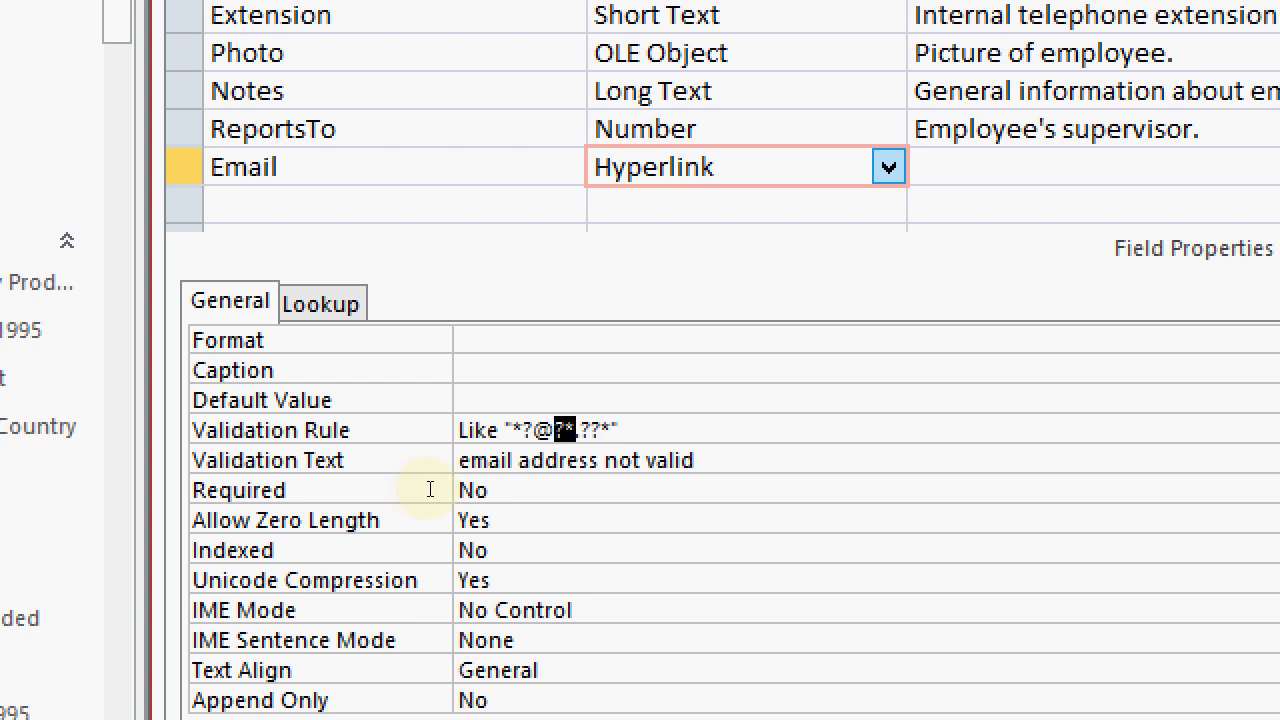
key(Right)
key(shift+Right)
key(shift+Right)
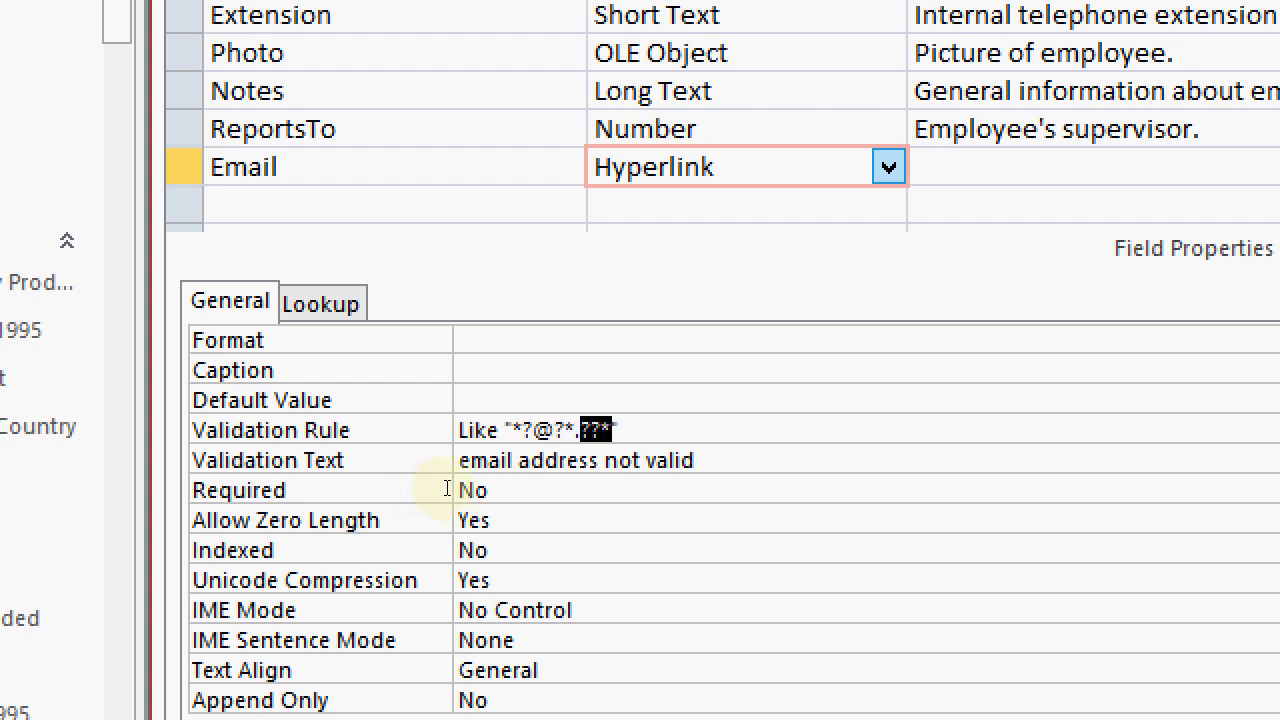
key(End)
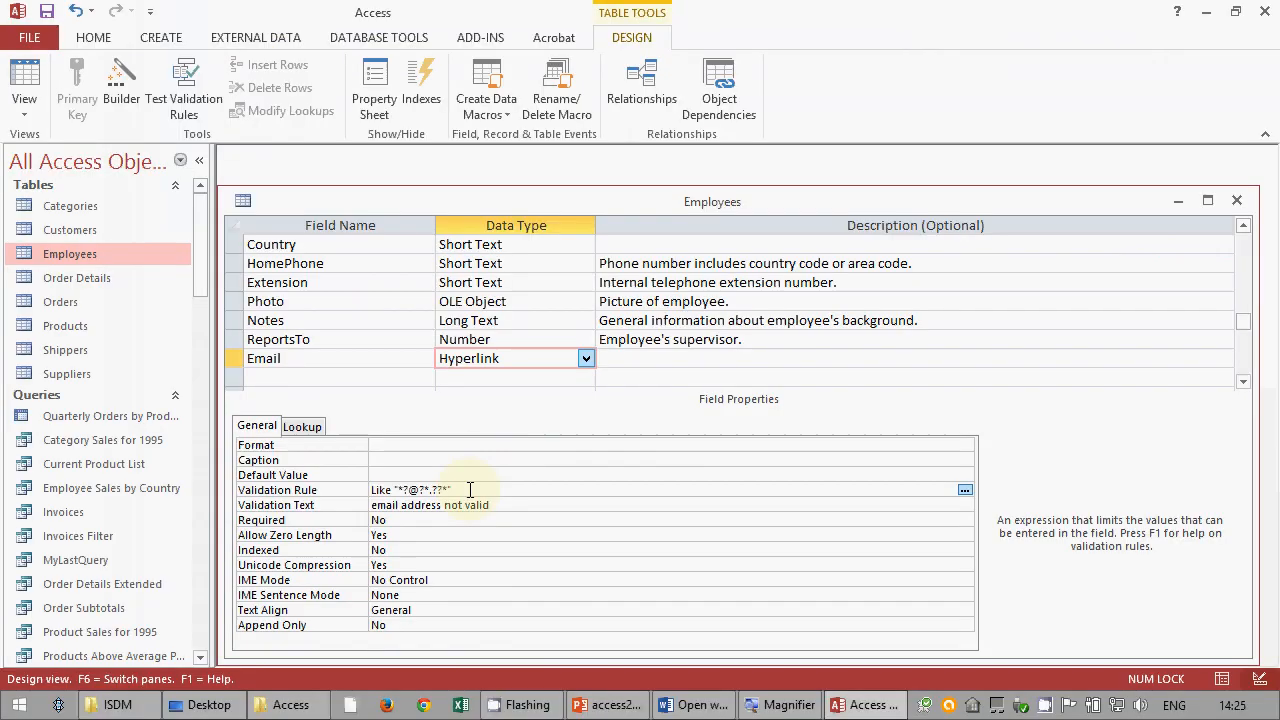
- Save the Employees table, testing existing data against the new rules and keeping the new Email validation setting
click(50, 13)
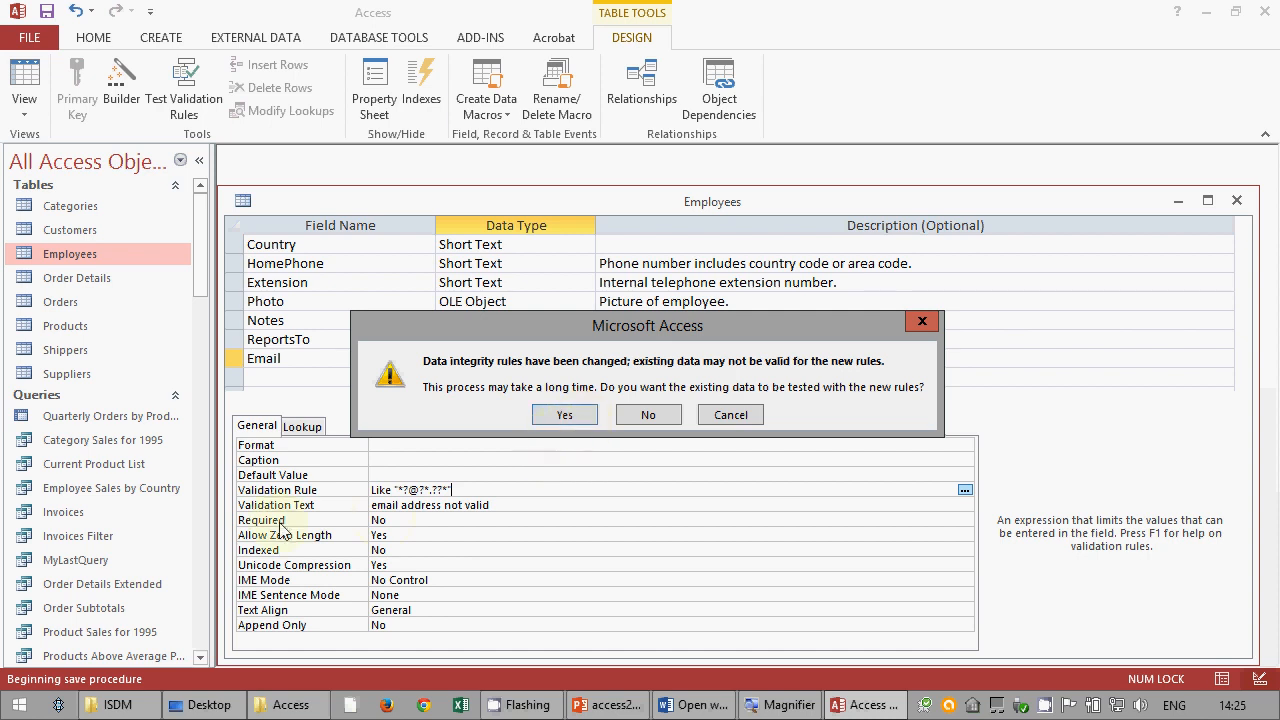
click(576, 419)
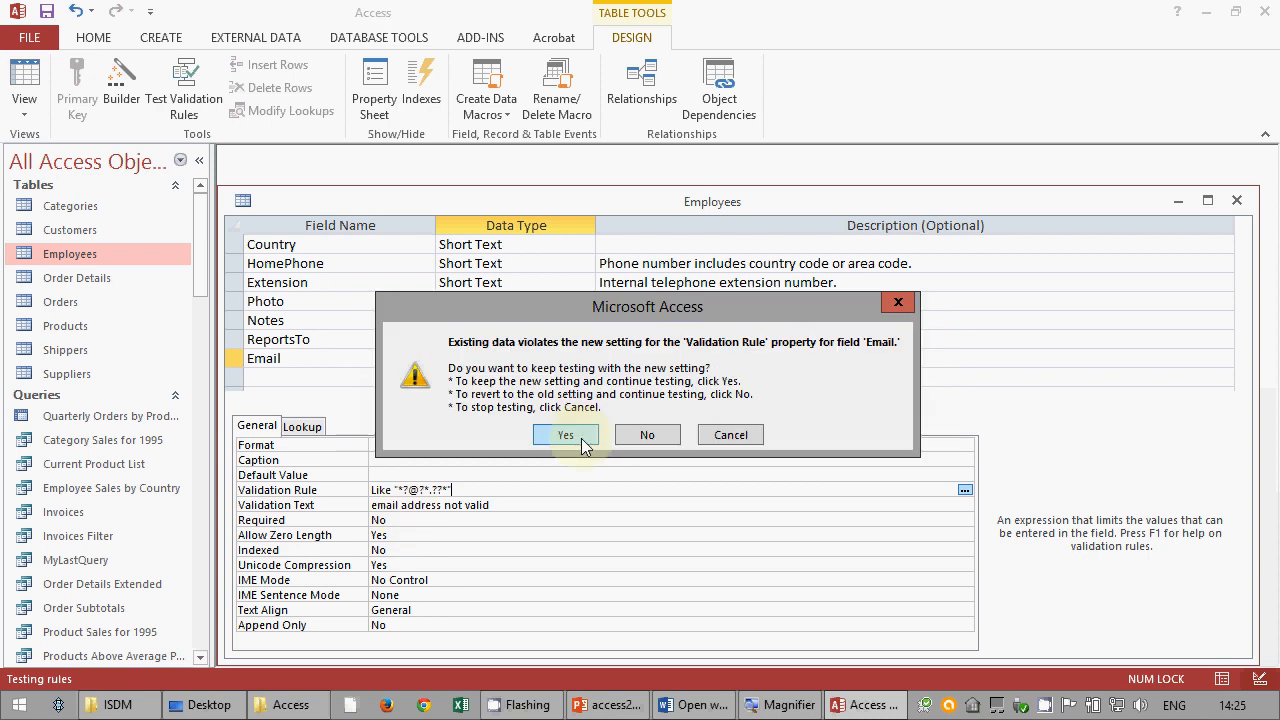
click(585, 447)
click(455, 519)
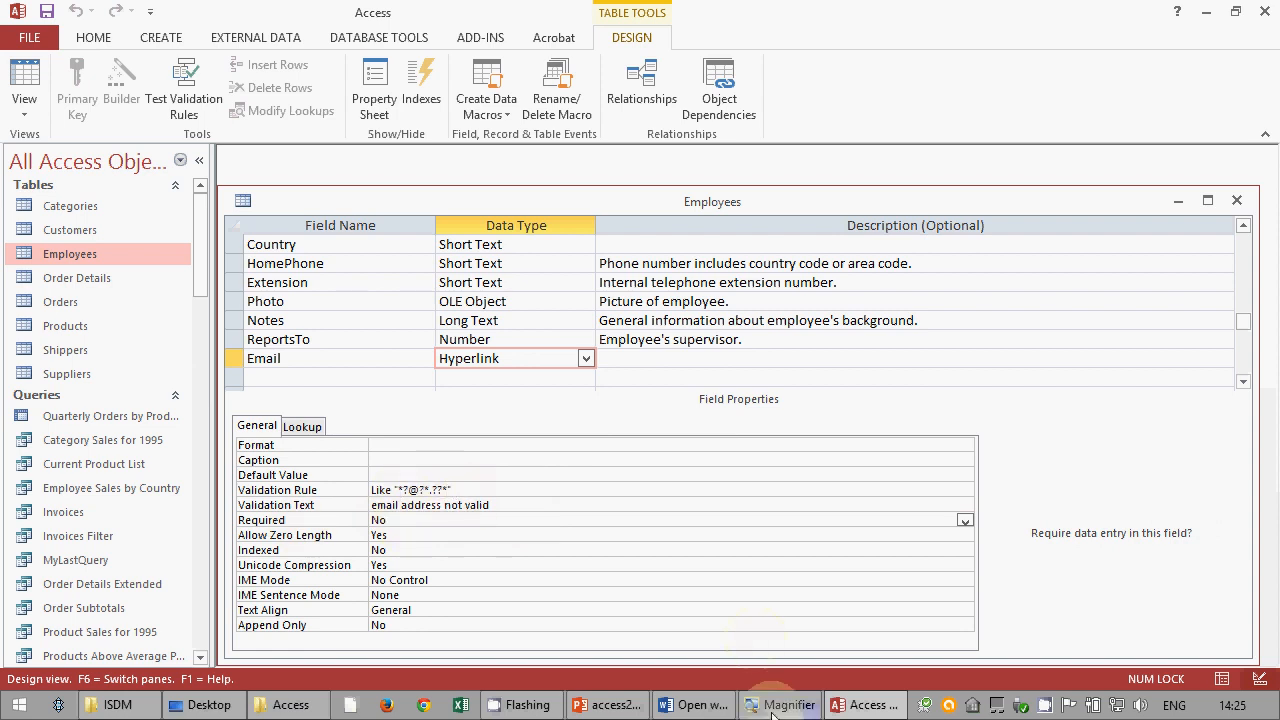
- Switch to the Word document and read the exercises on the email dot rule and the new five-character ZIP field
click(697, 704)
scroll(623, 457, down, 1)
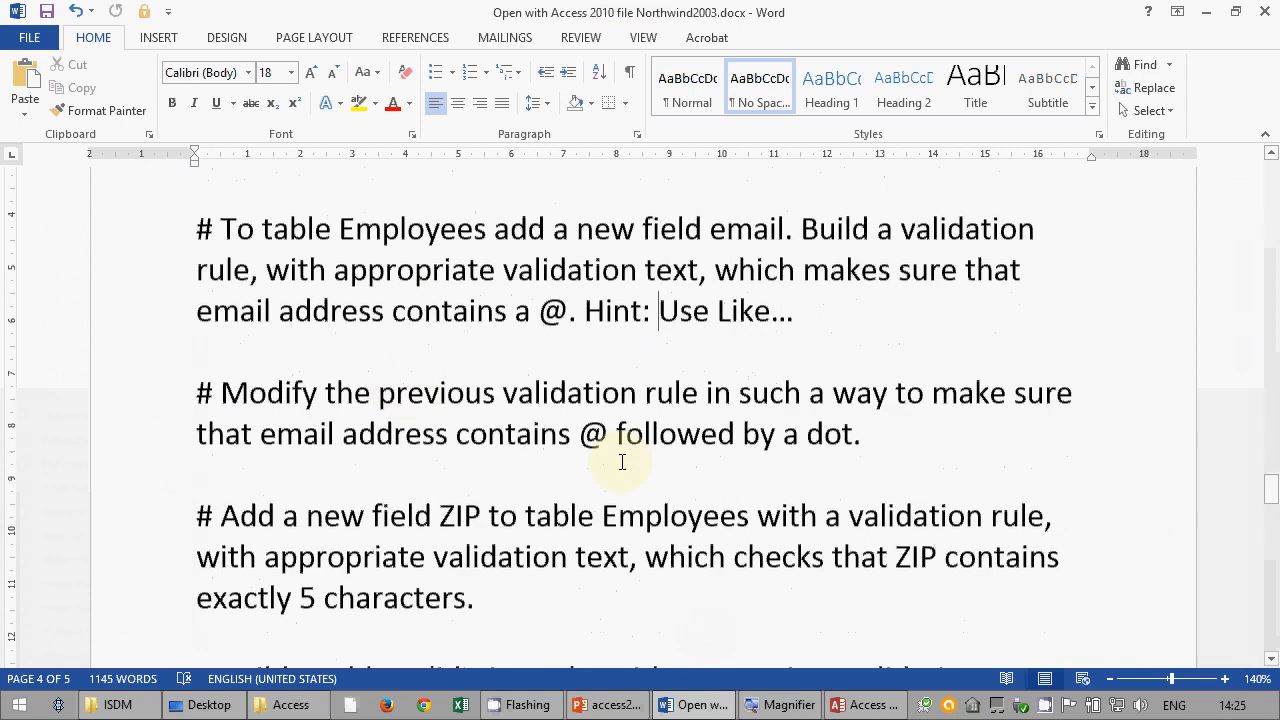
drag(328, 392, 849, 431)
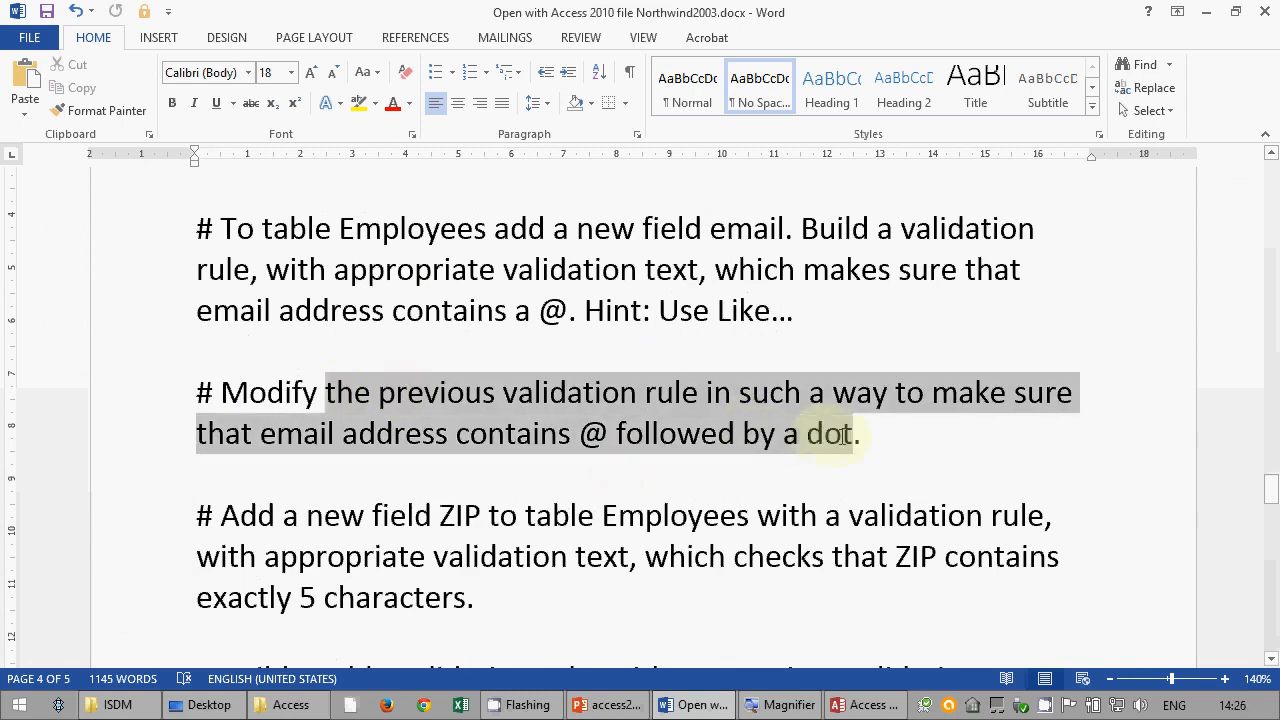
scroll(503, 386, down, 2)
click(393, 358)
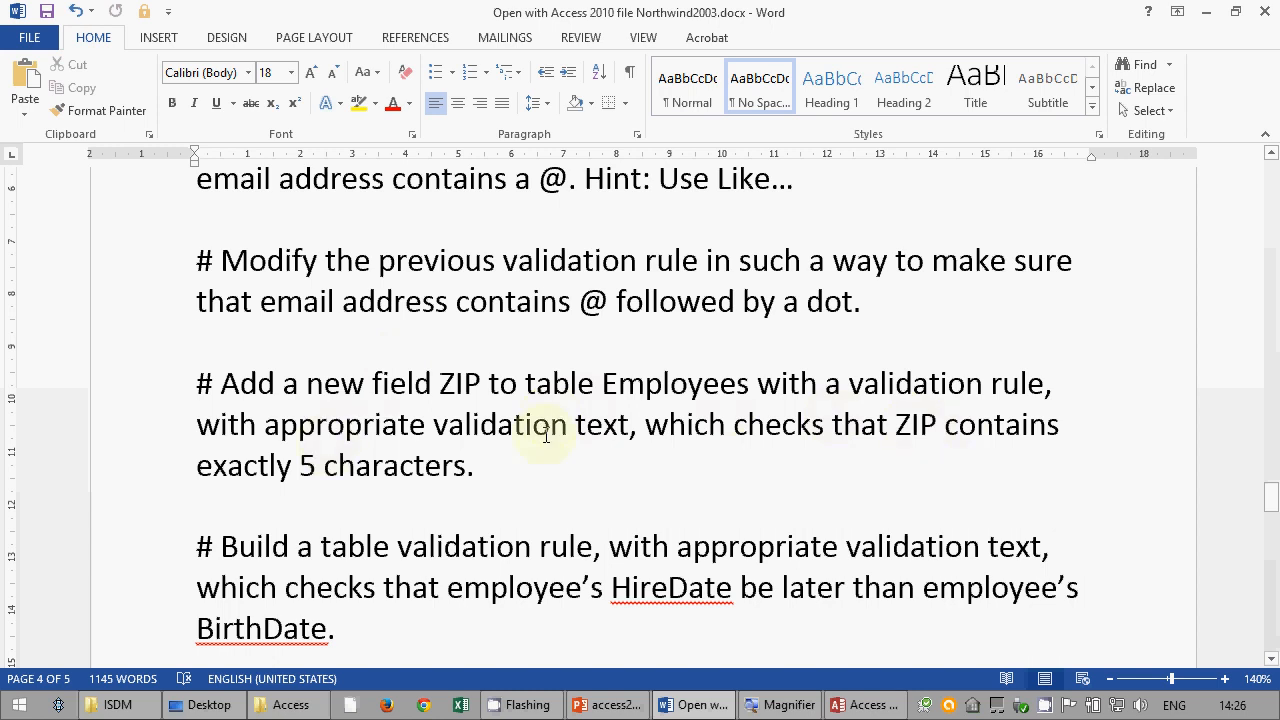
click(488, 460)
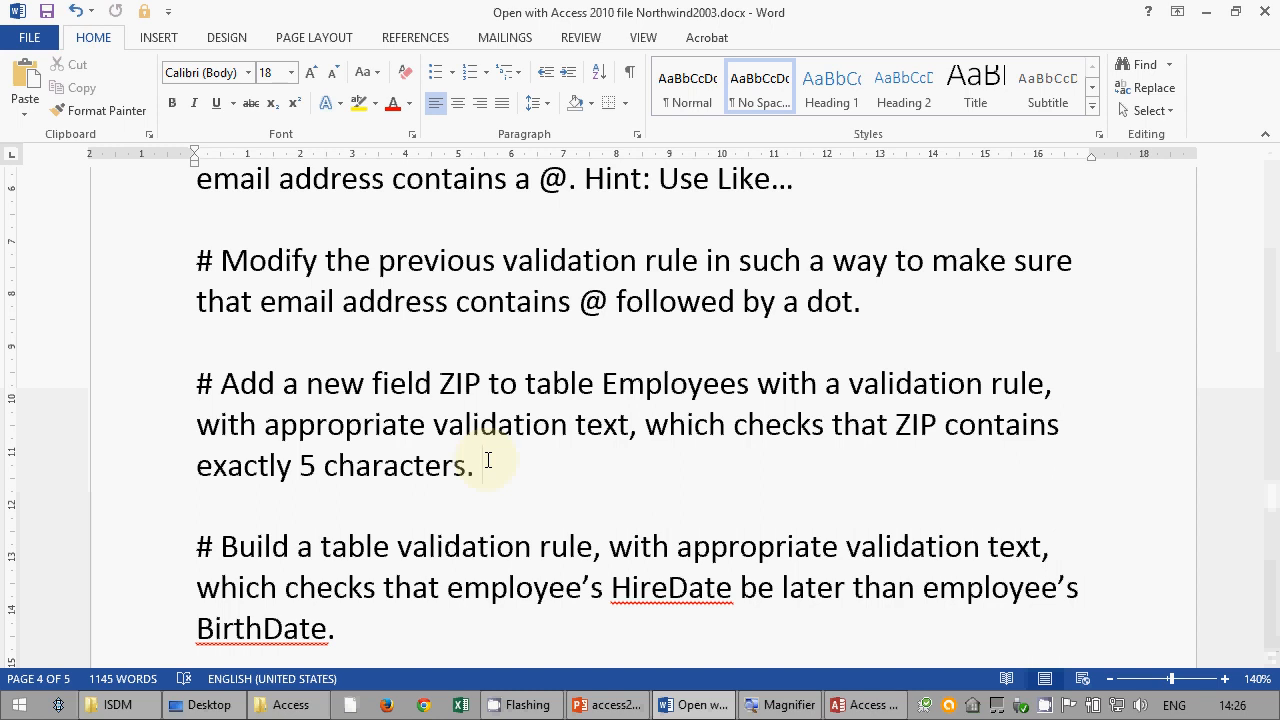
- Switch back to Access and add a Short Text field named ZIP with field size 5 below Email in Employees
click(866, 704)
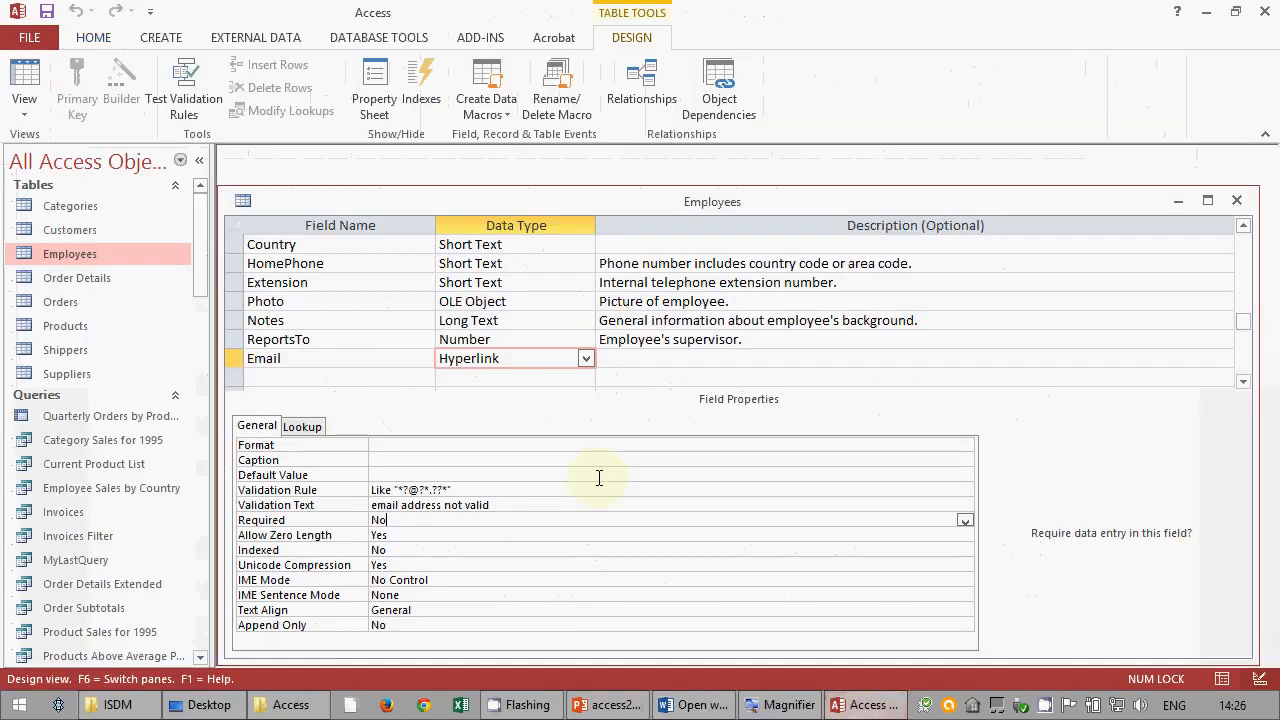
click(321, 372)
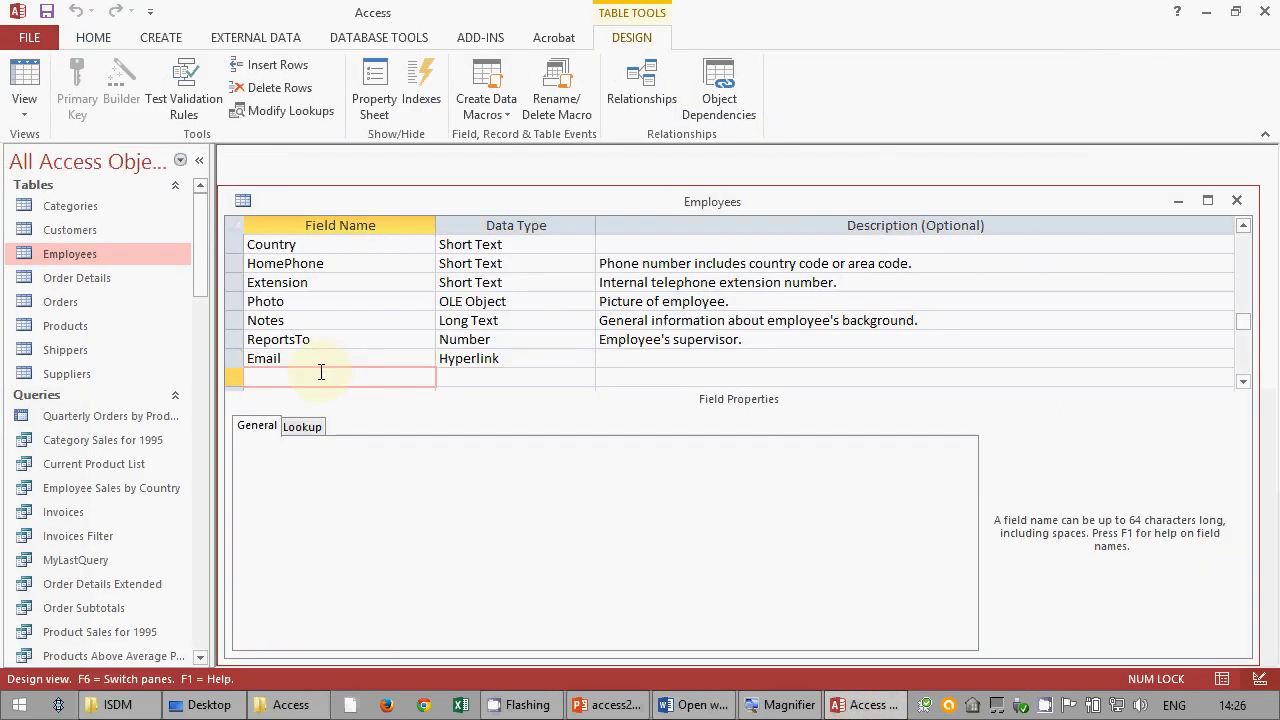
text(ZIP)
key(Tab)
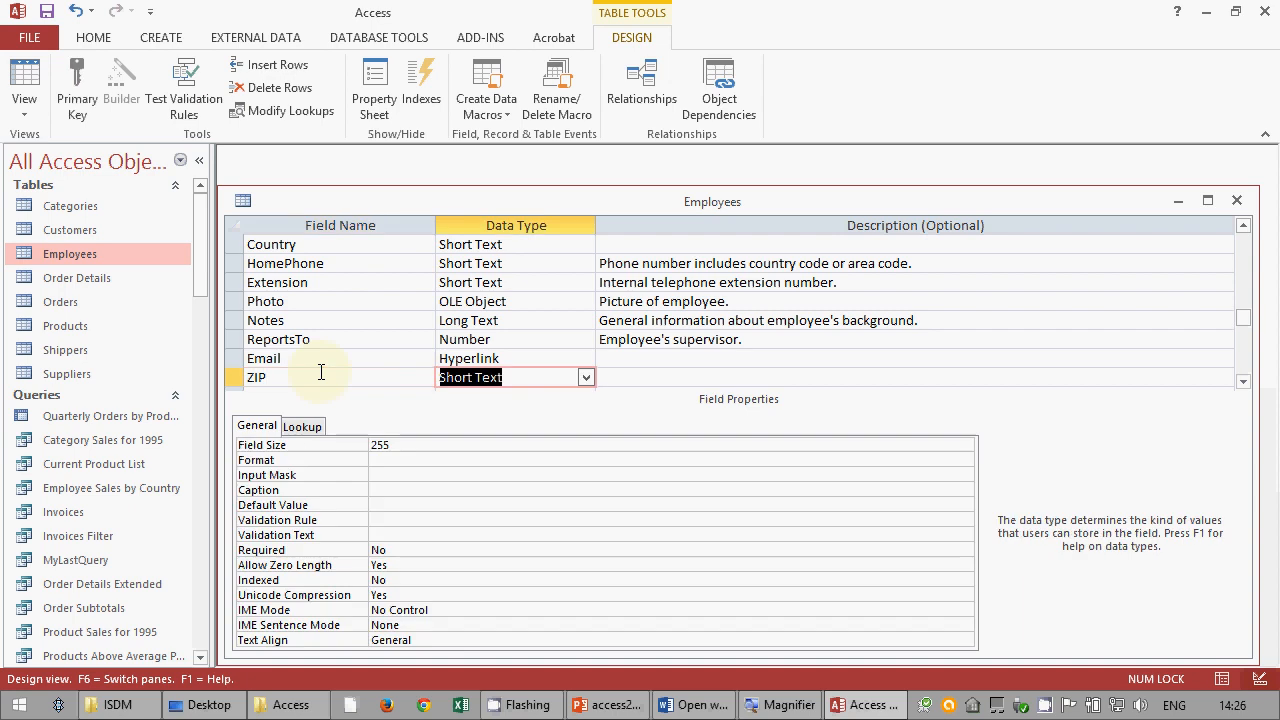
click(463, 446)
click(305, 440)
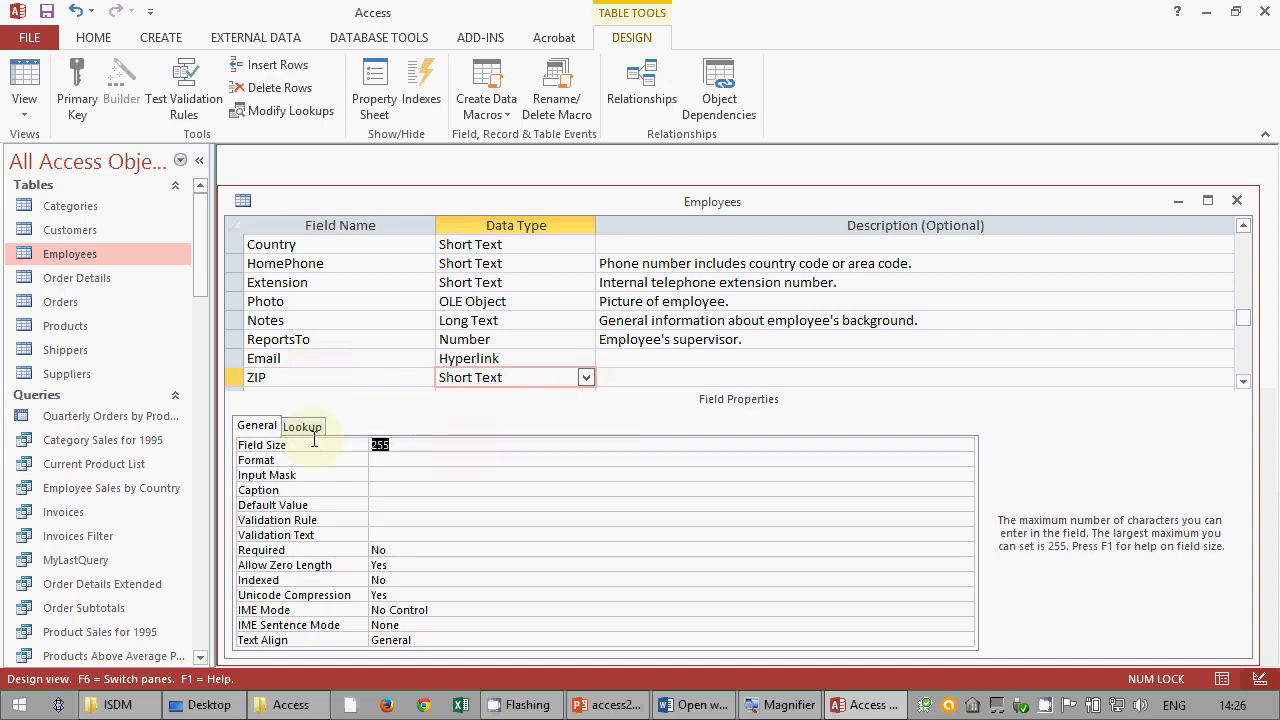
text(5)
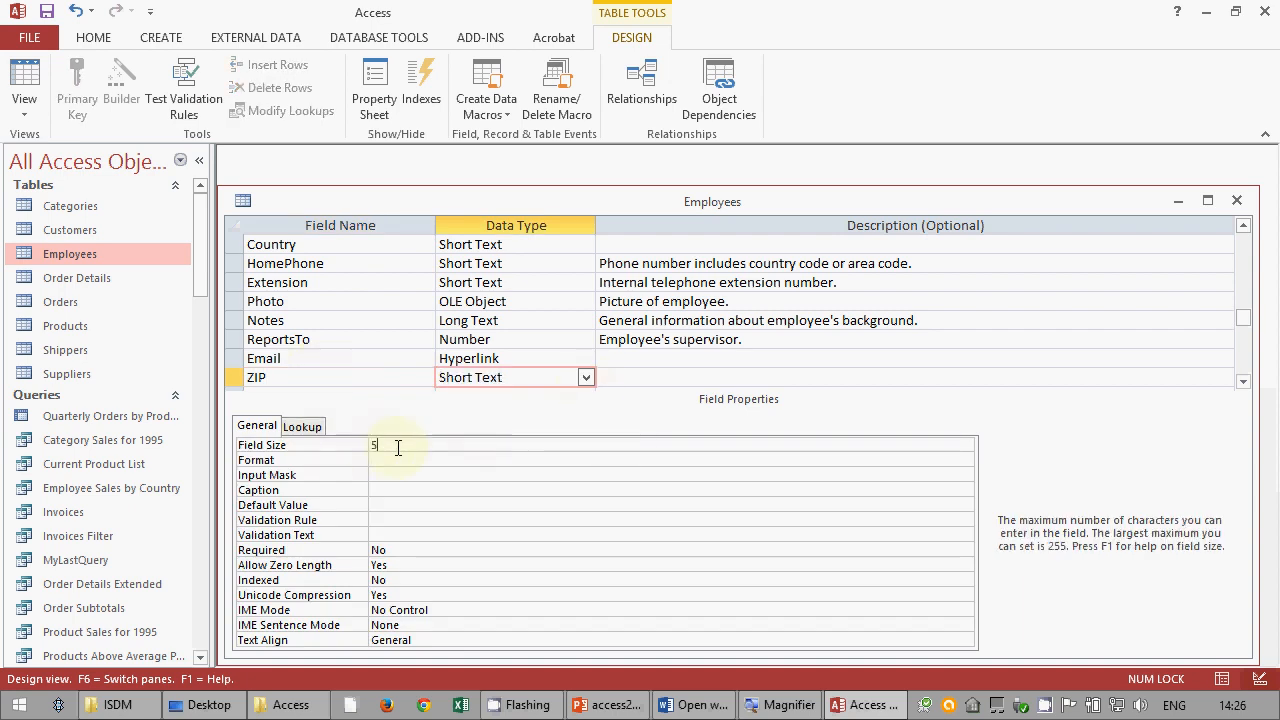
- Set the ZIP field's validation rule to Like "?????" and its validation text to "zip code must contain exactly 5 character"
click(400, 518)
text(Lik)
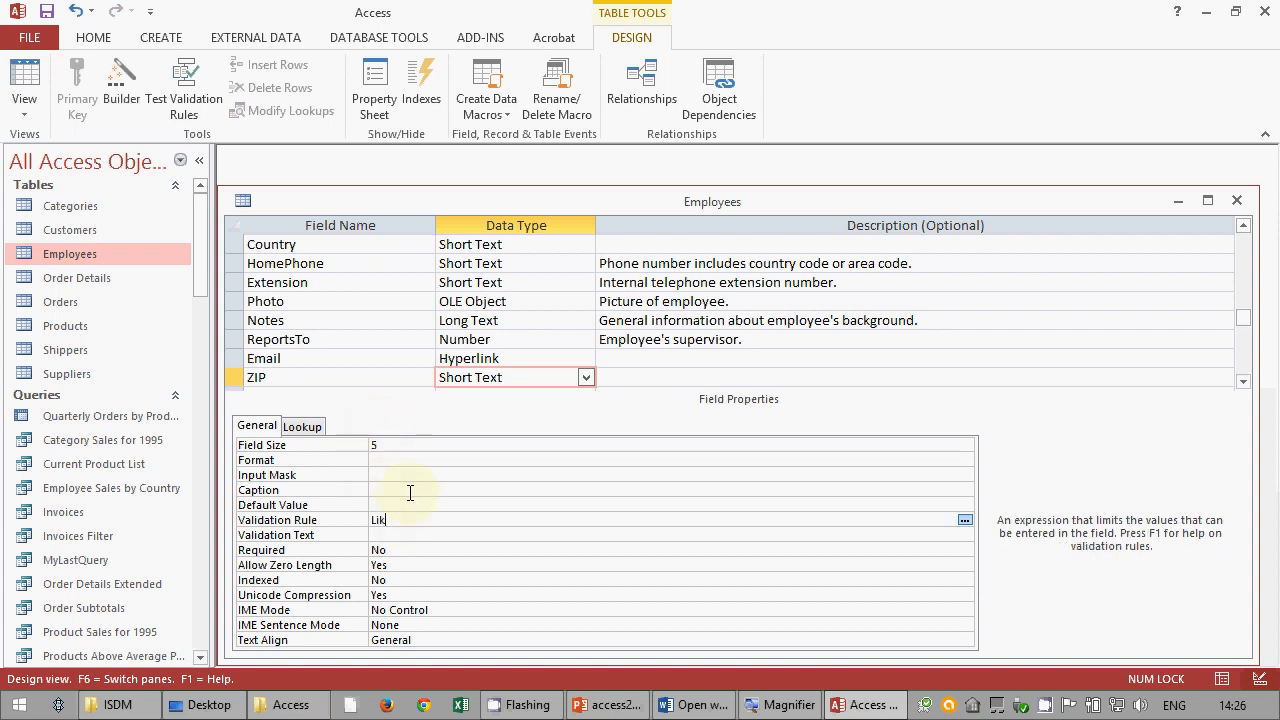
text(e "?????")
key(Return)
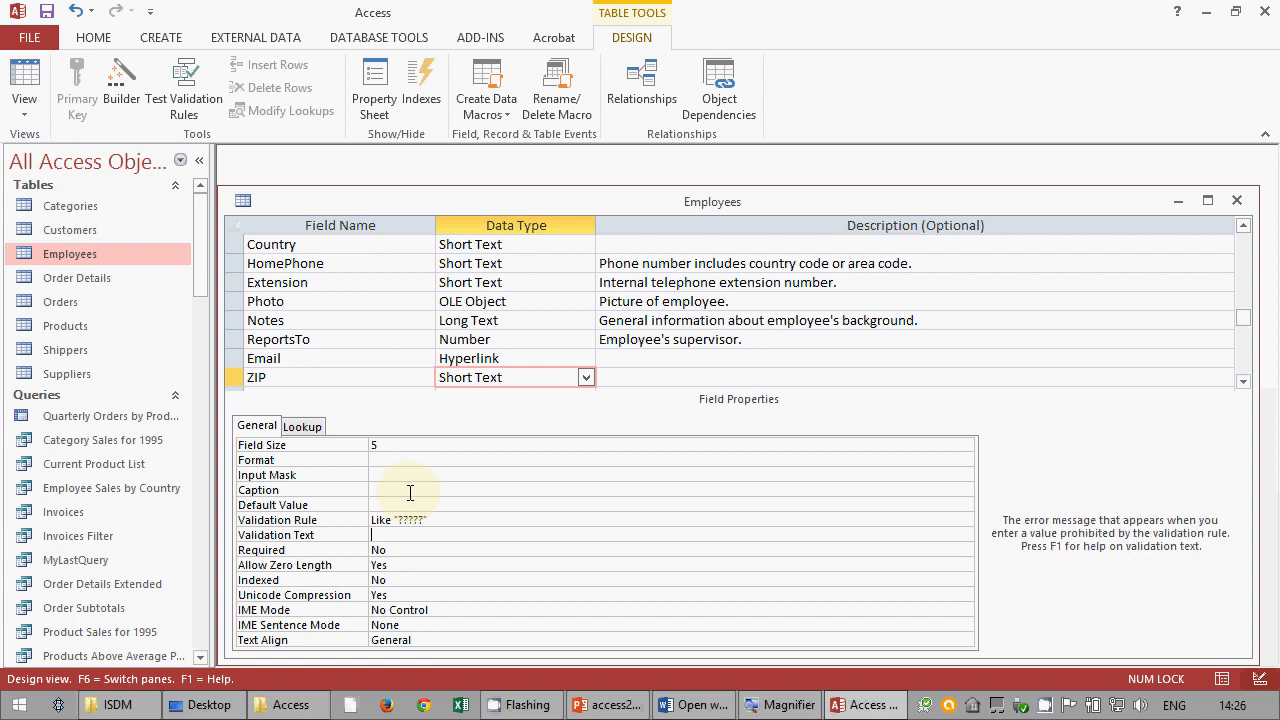
text(zip code must contain e)
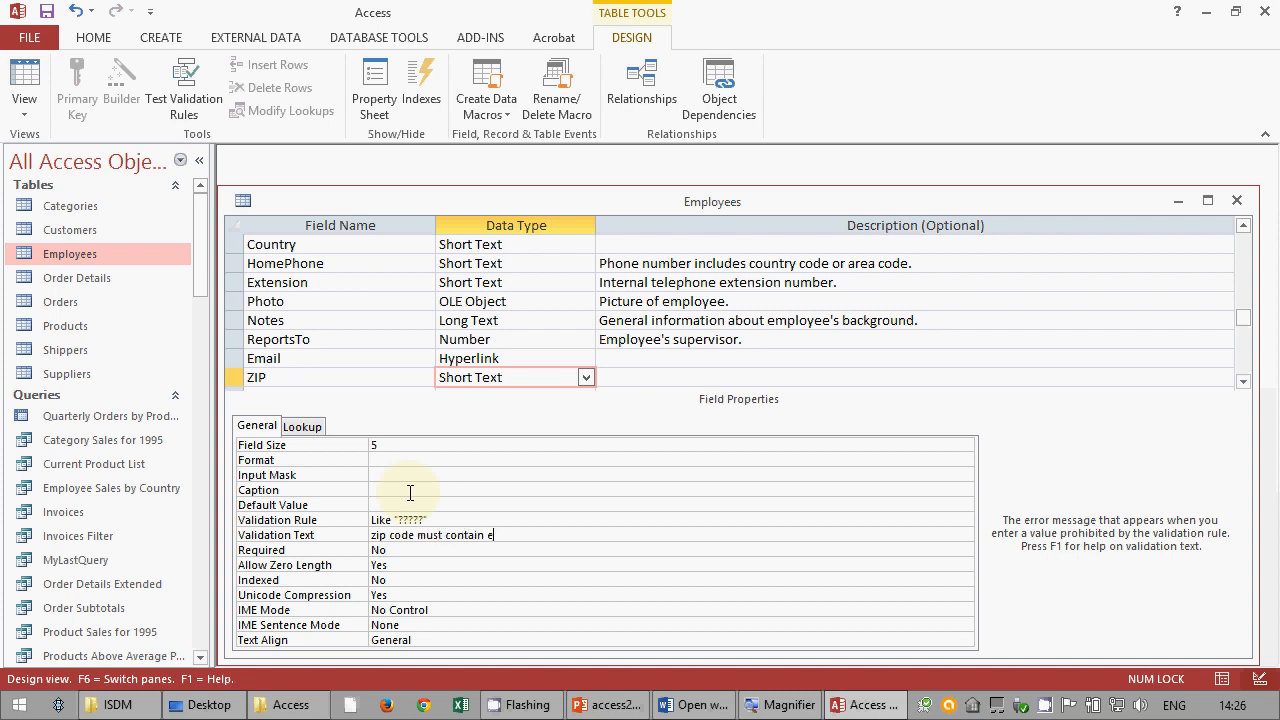
text(xactly 5 character)
- Examine the question-mark wildcards in the ZIP field's validation rule
click(460, 520)
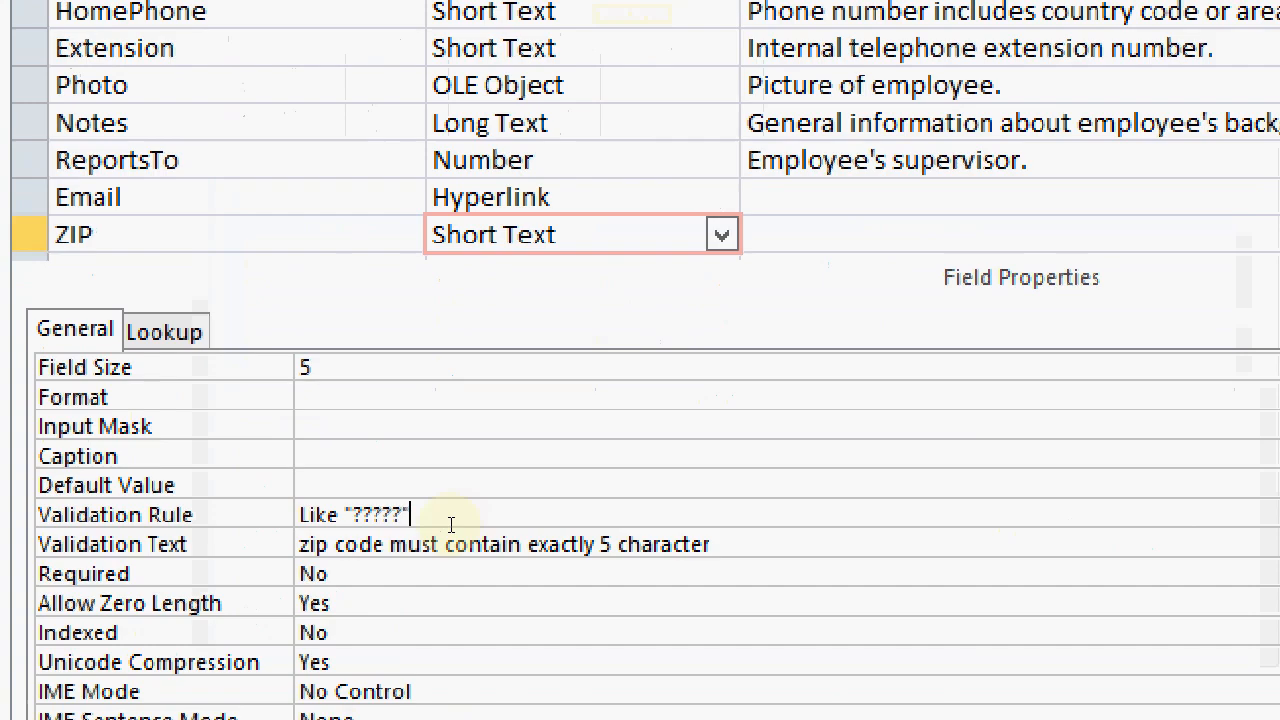
key(Left)
key(Left)
key(Left)
key(shift+Left)
key(shift+Left)
key(shift+Left)
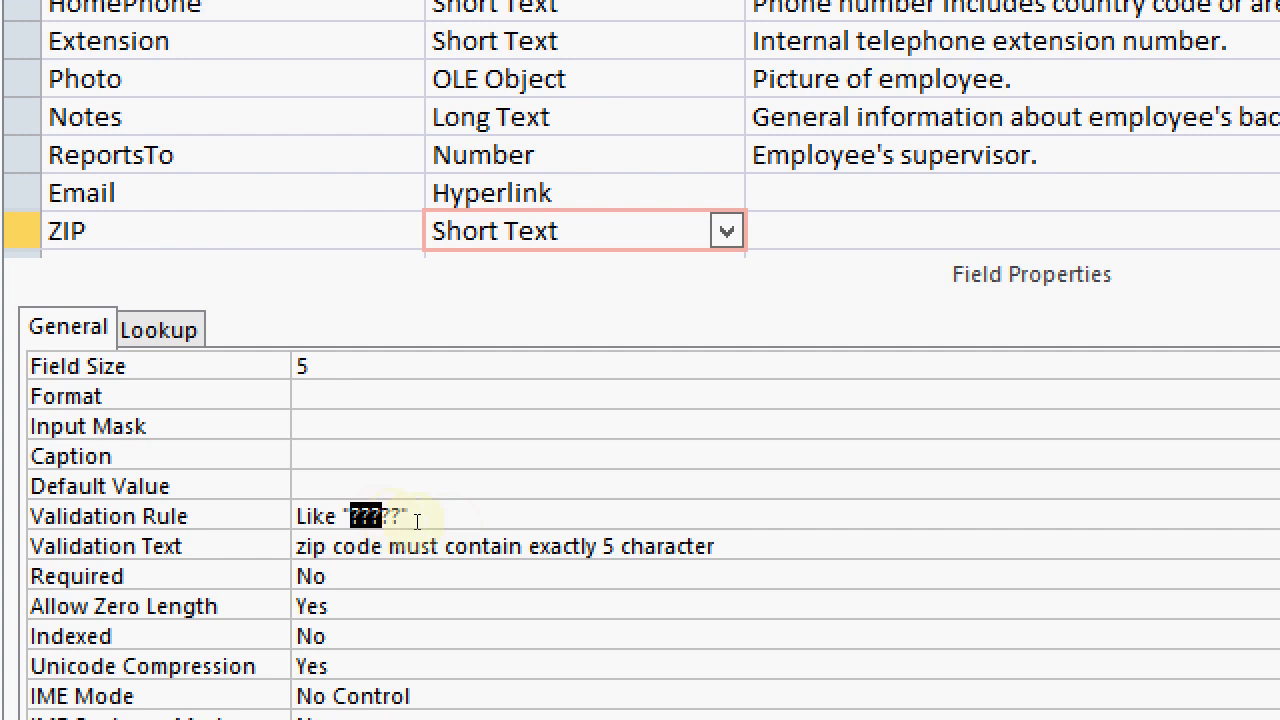
key(shift+Right)
key(shift+Right)
key(shift+Left)
key(shift+Left)
key(shift+Right)
key(shift+Right)
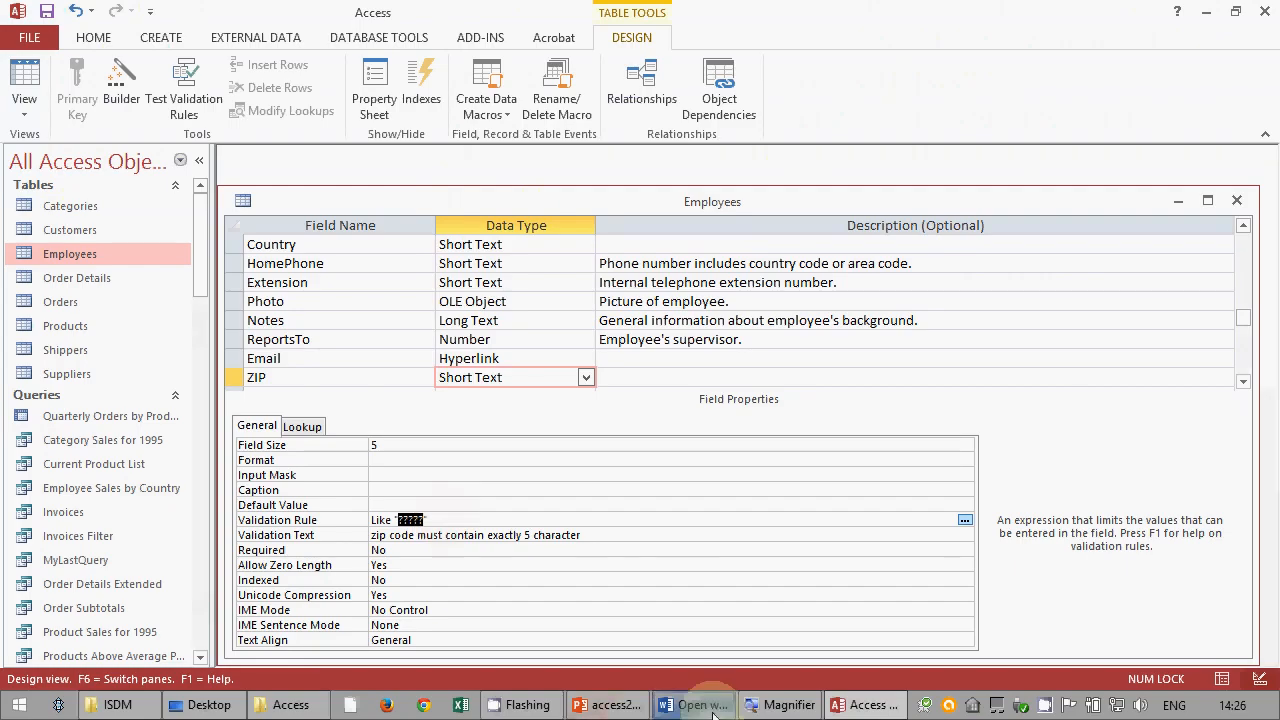
- Read the Word exercise about a table validation rule requiring HireDate later than BirthDate, and return to Access
click(703, 705)
scroll(560, 415, down, 1)
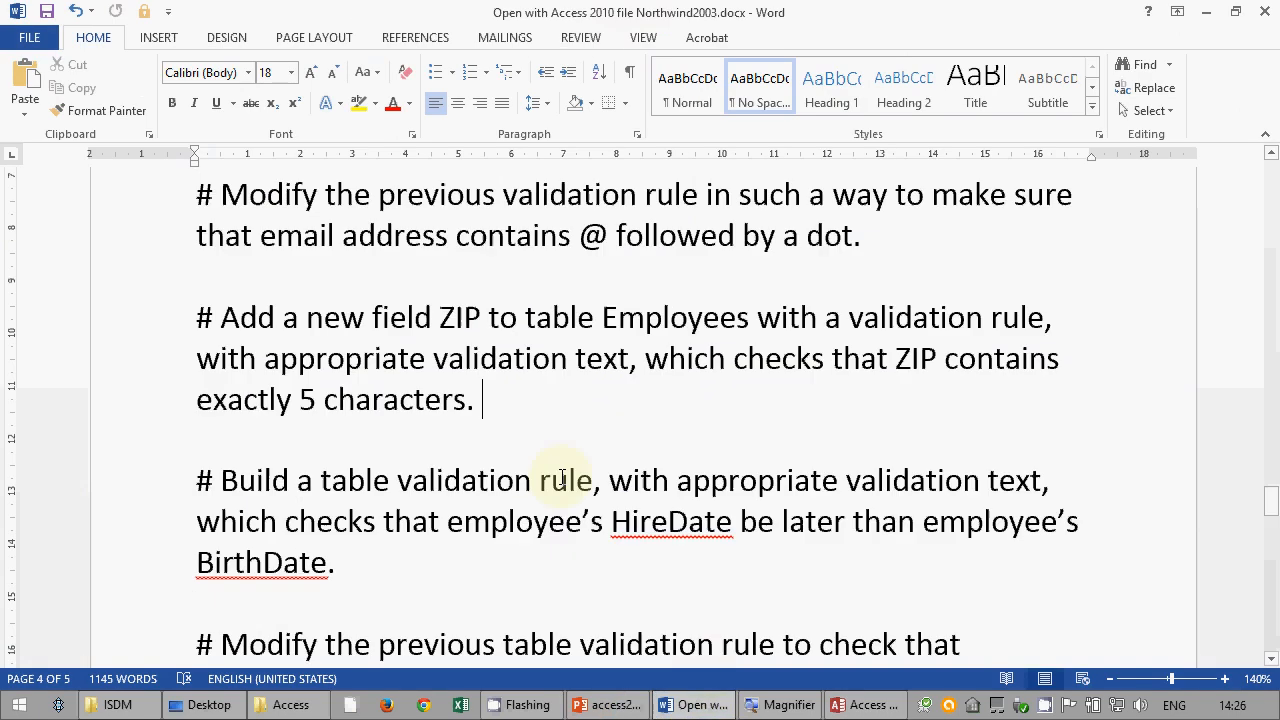
click(556, 437)
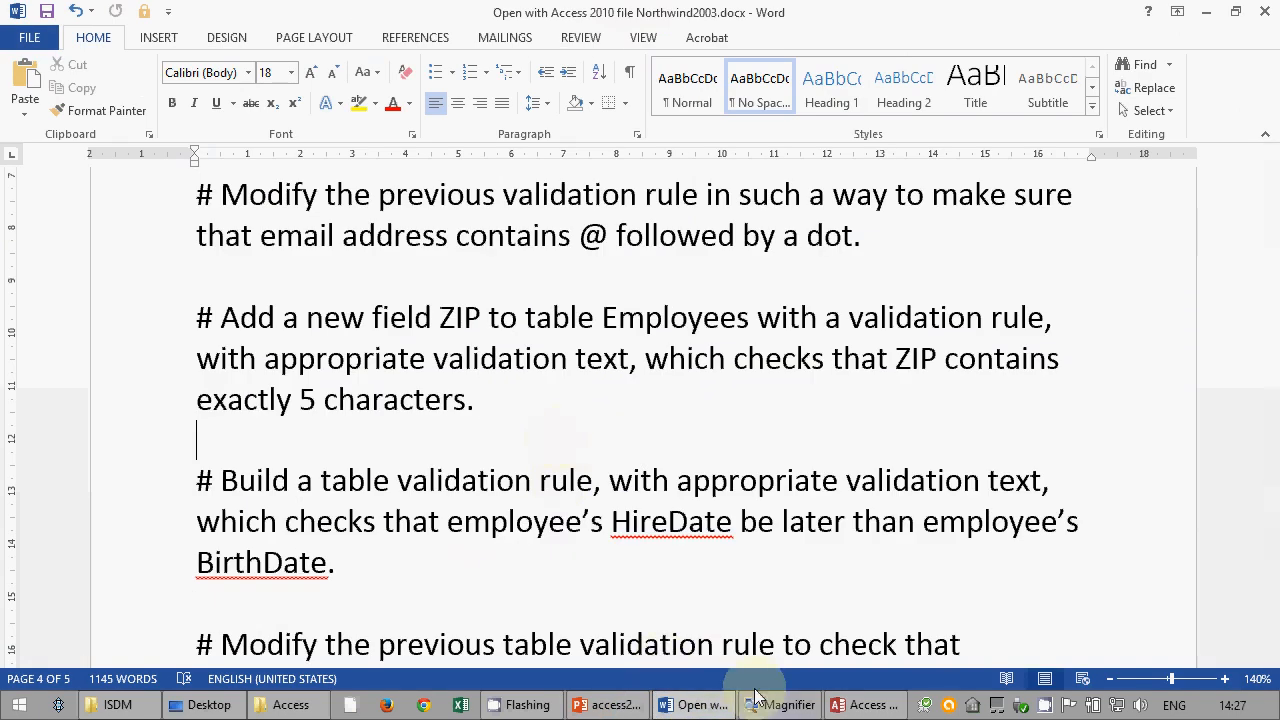
drag(397, 480, 577, 476)
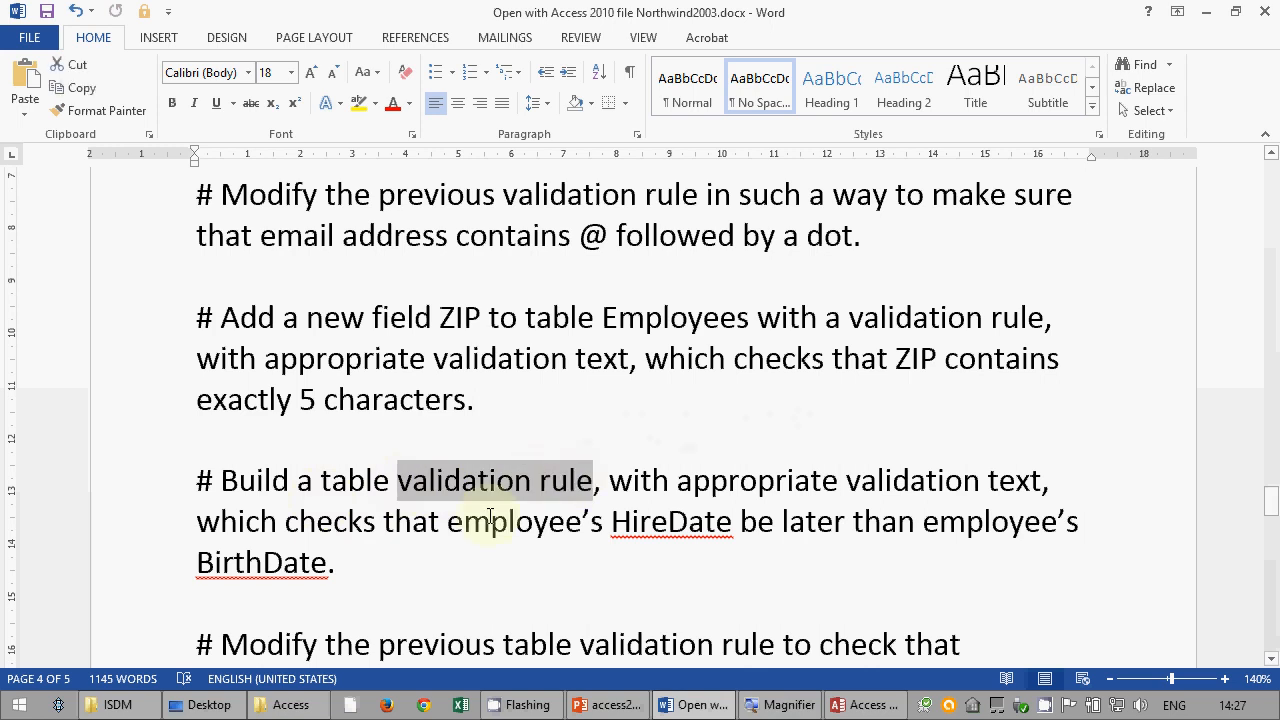
drag(447, 521, 329, 563)
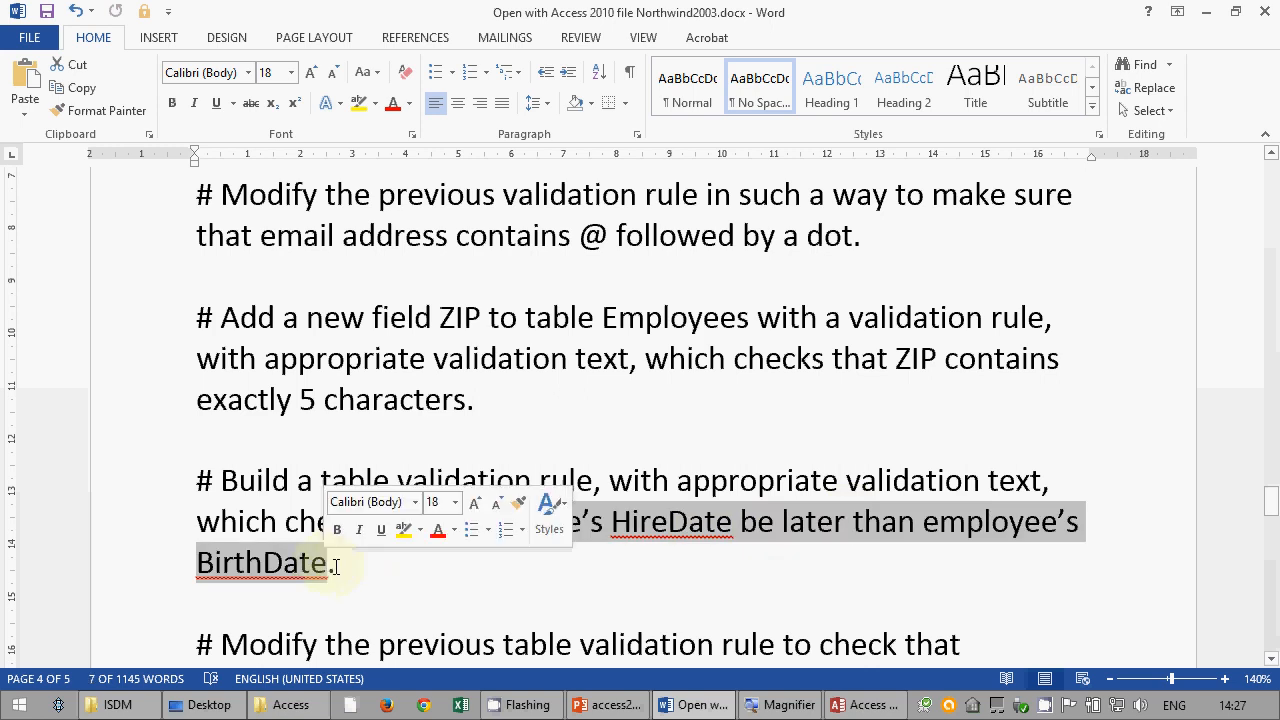
click(343, 570)
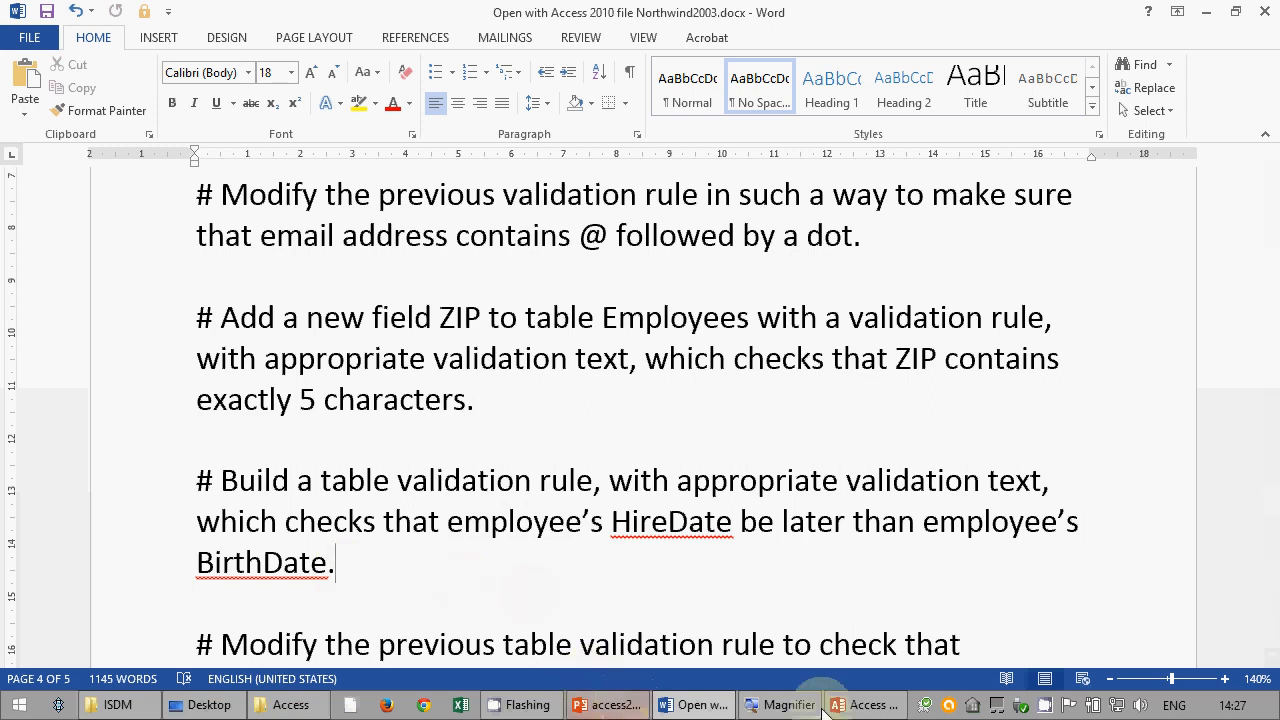
click(865, 704)
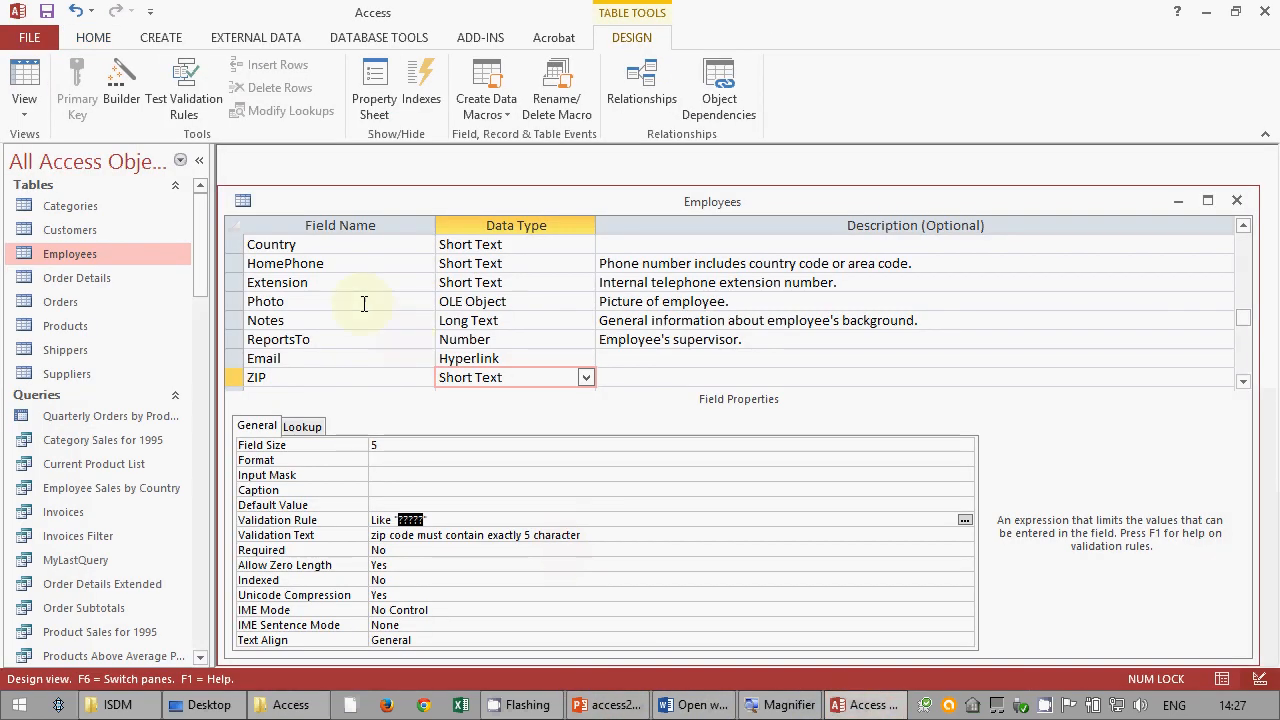
- Try giving the HireDate field the validation rule >[BirthDate] and the validation text "Employee is not born yet!"
click(373, 299)
scroll(376, 294, up, 3)
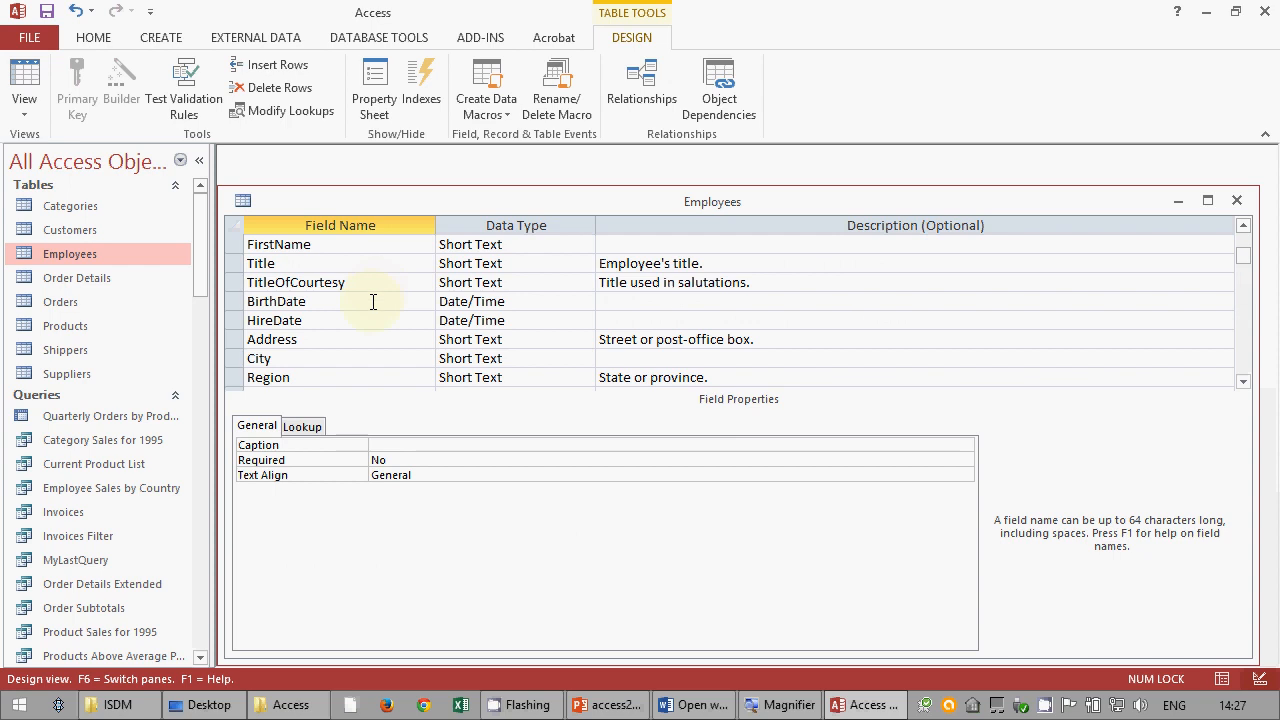
click(370, 302)
click(369, 320)
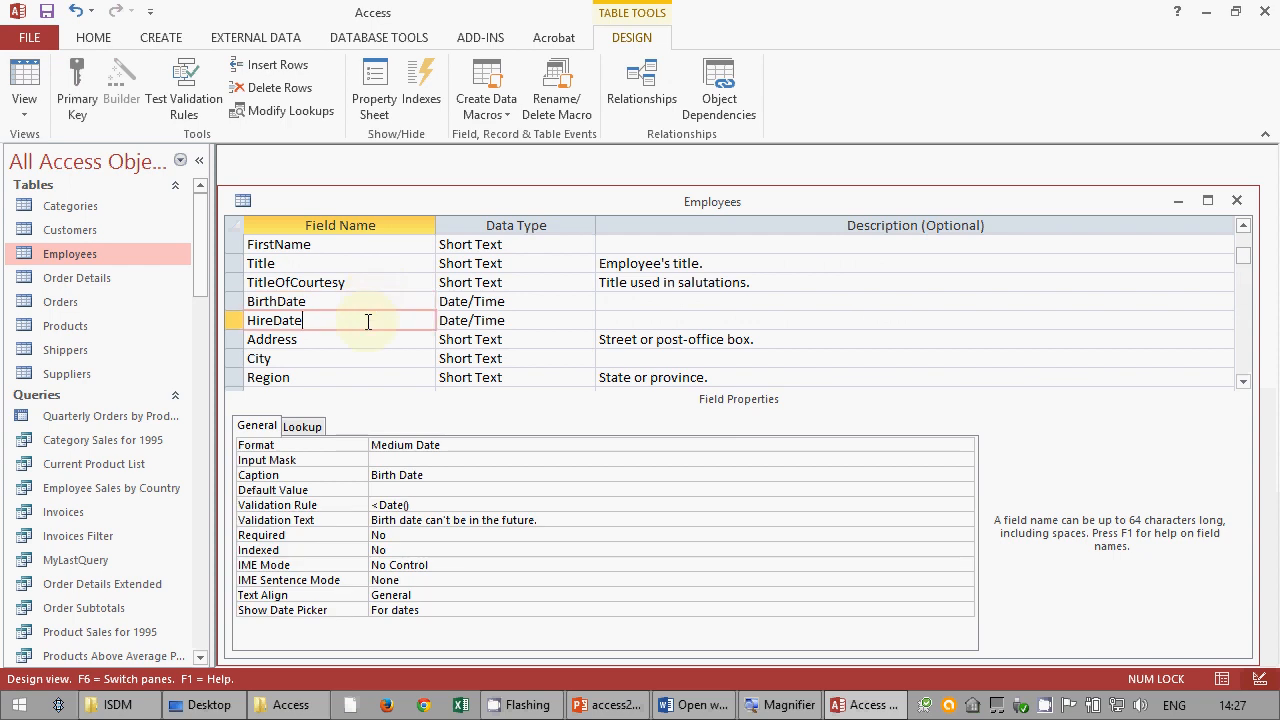
click(451, 505)
text(>)
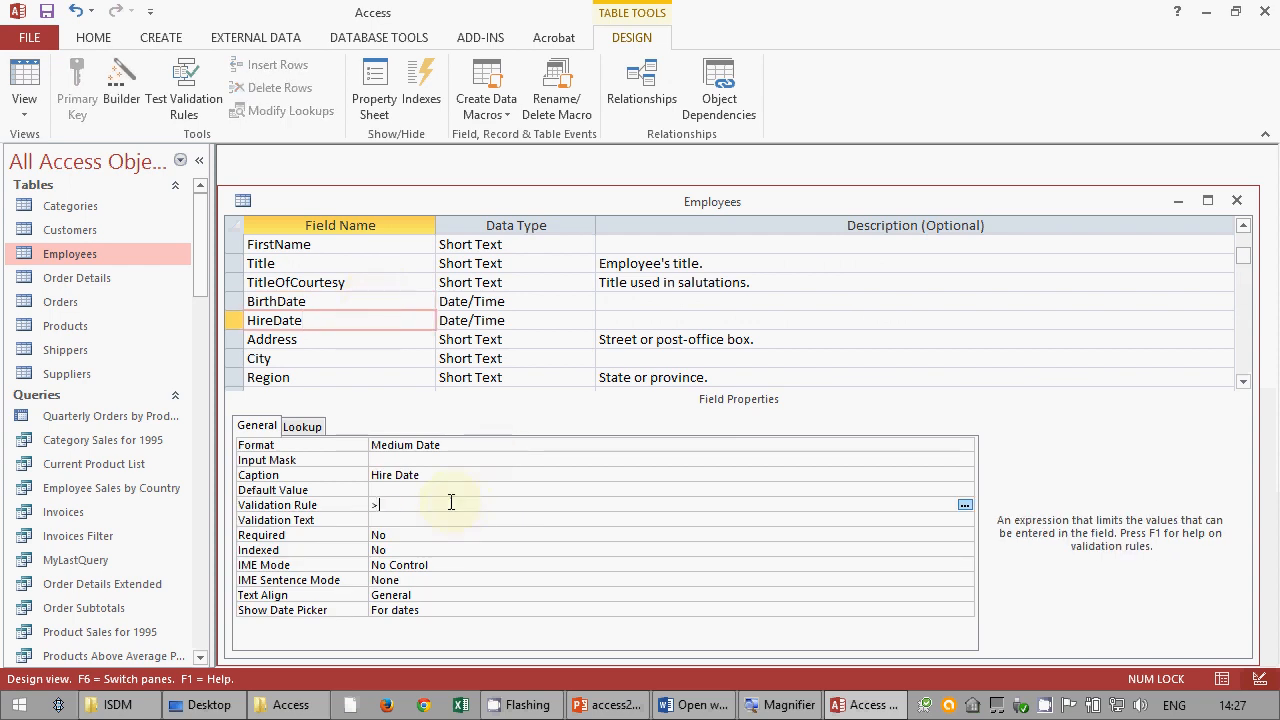
text( [BirthDate])
click(444, 518)
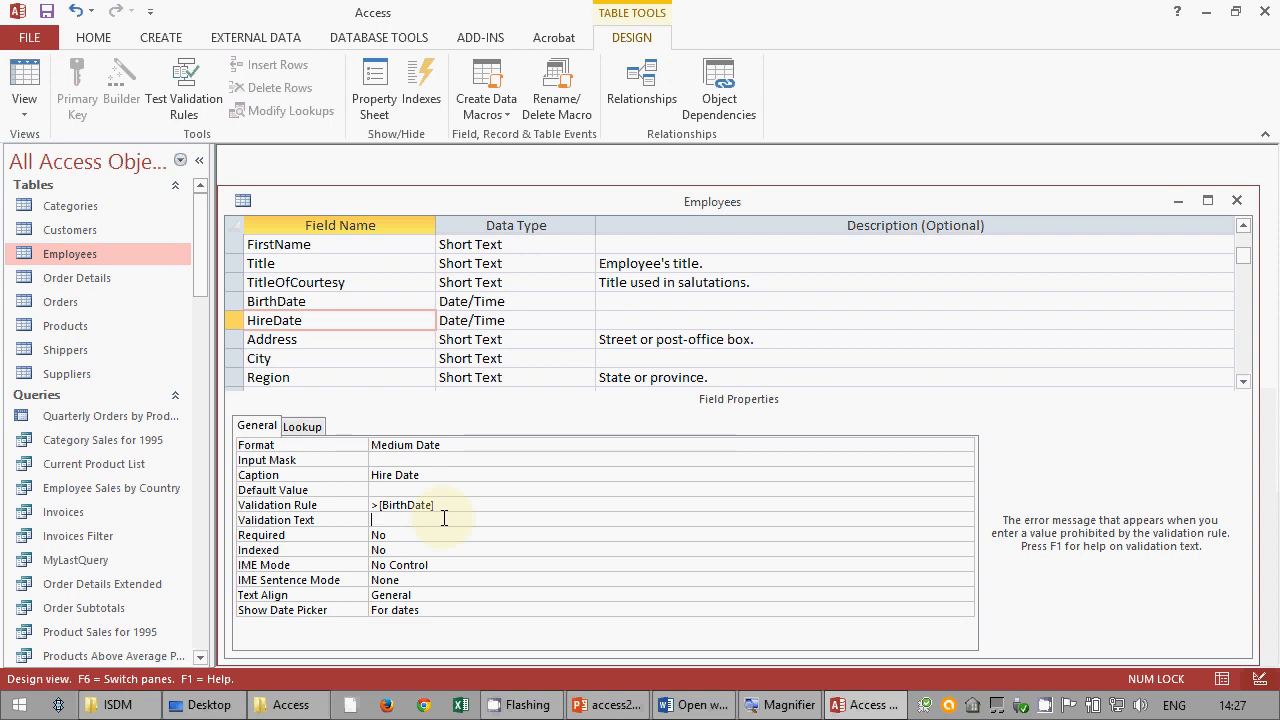
text(EMployee is not born yet!)
drag(377, 520, 388, 520)
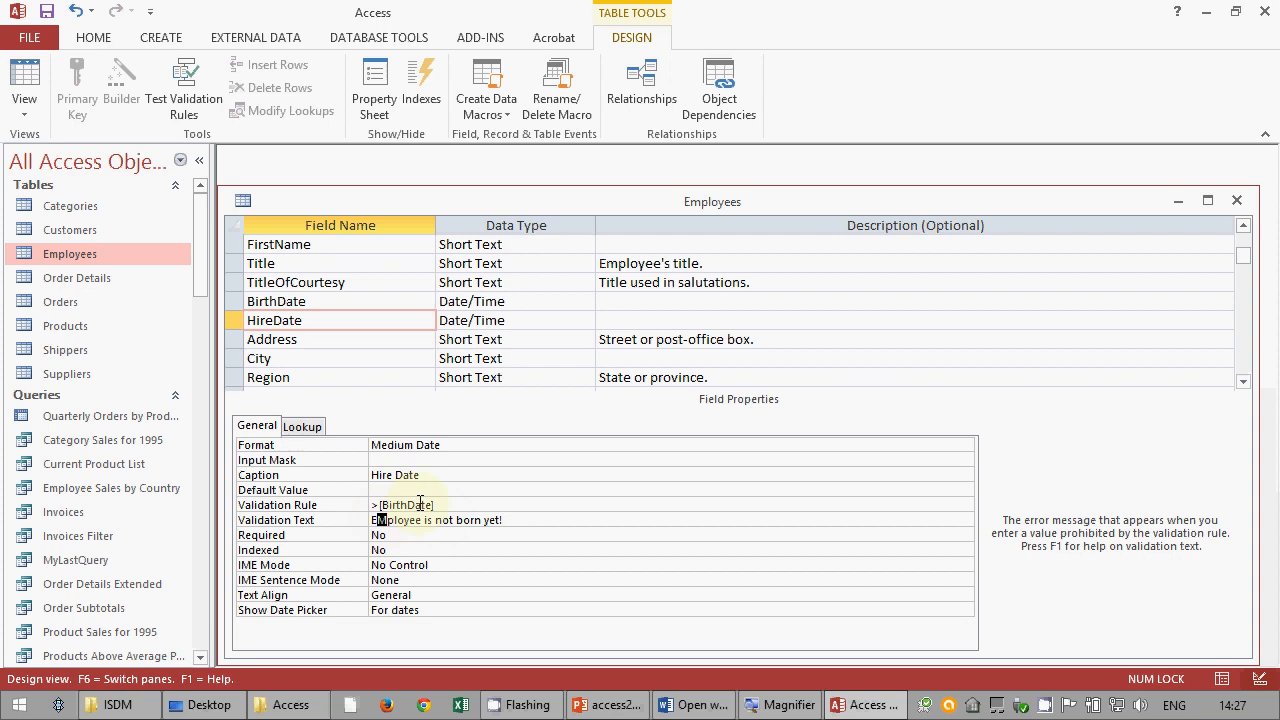
text(m)
- Review the HireDate field's rule and try to save Employees for datasheet viewing, testing existing data against the new rules
click(460, 506)
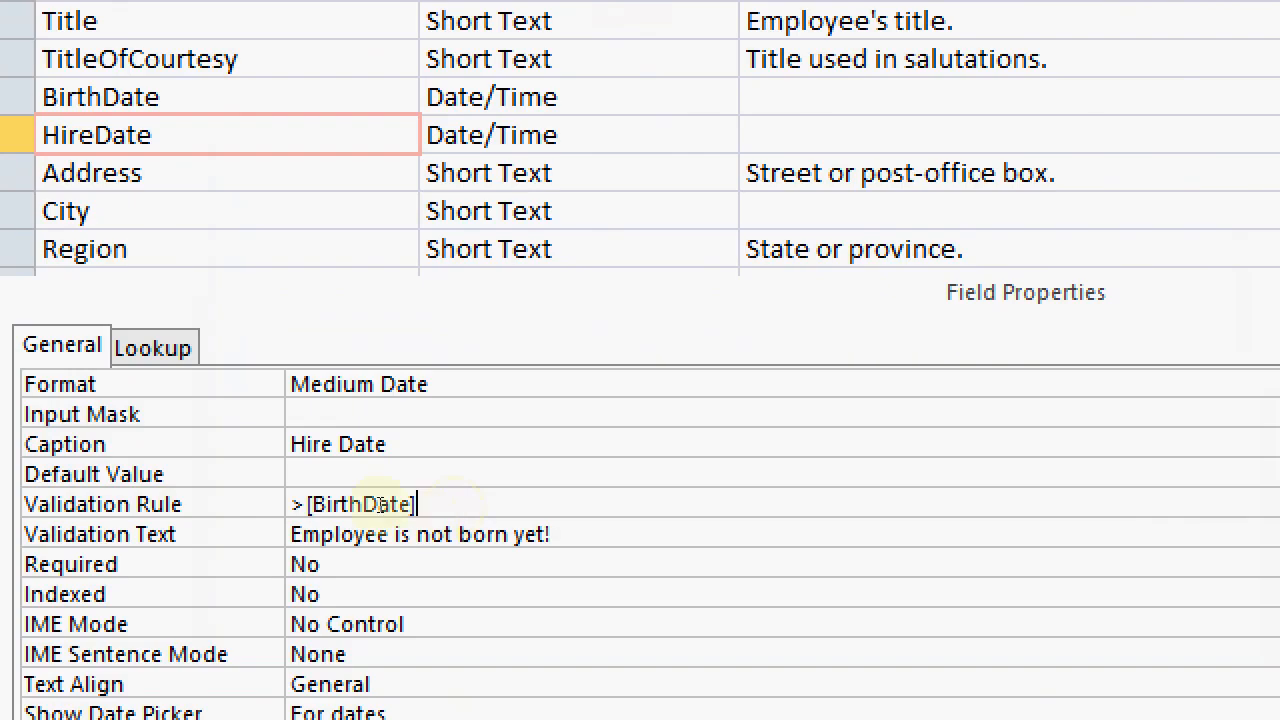
drag(432, 504, 307, 504)
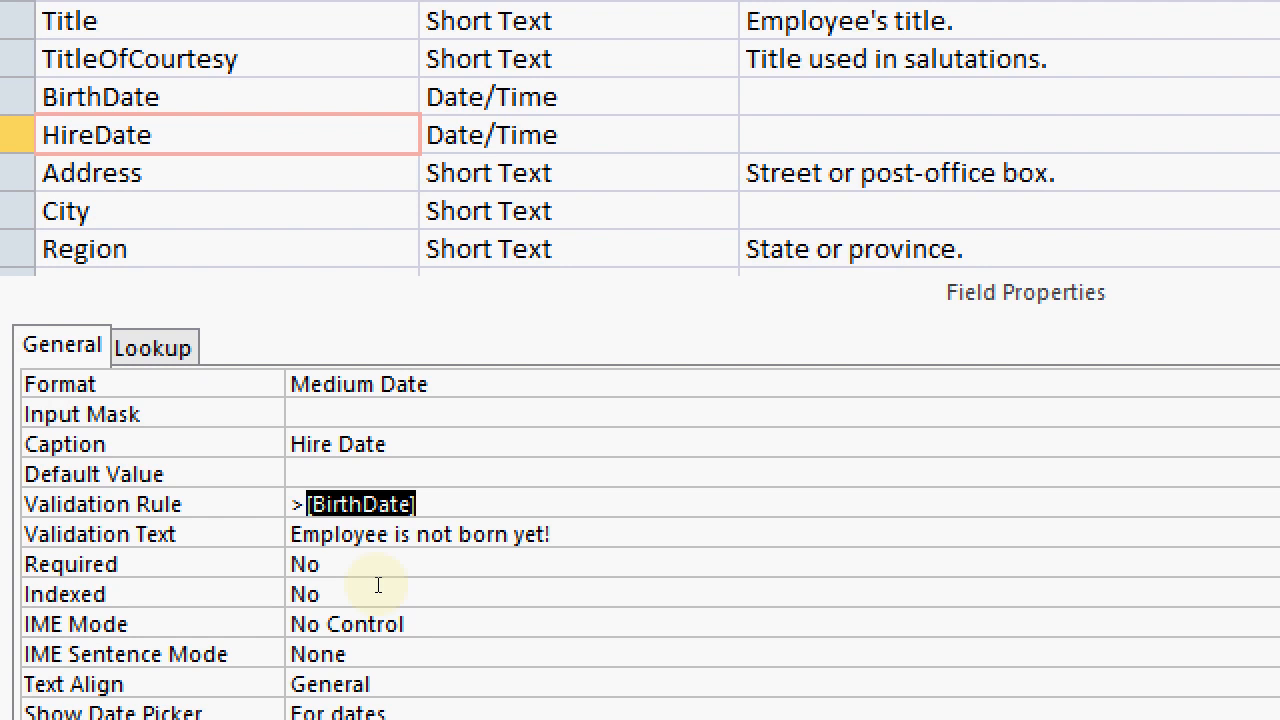
key(super+minus)
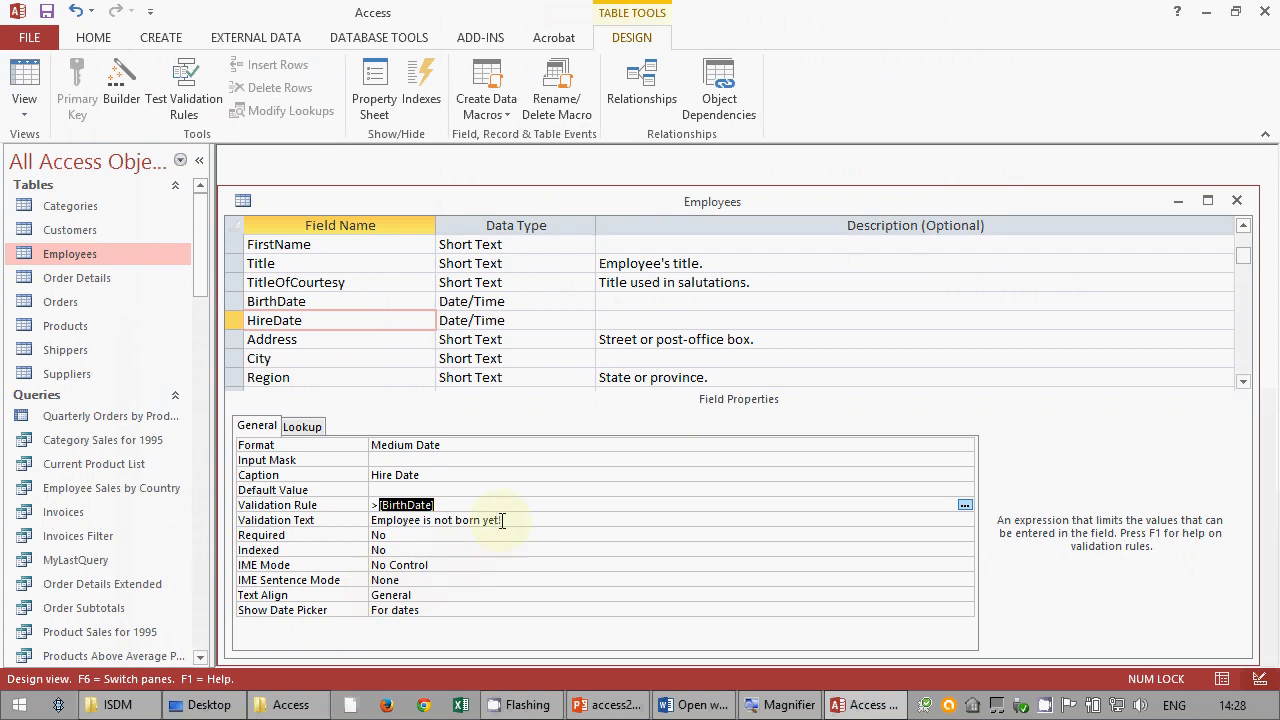
key(Down)
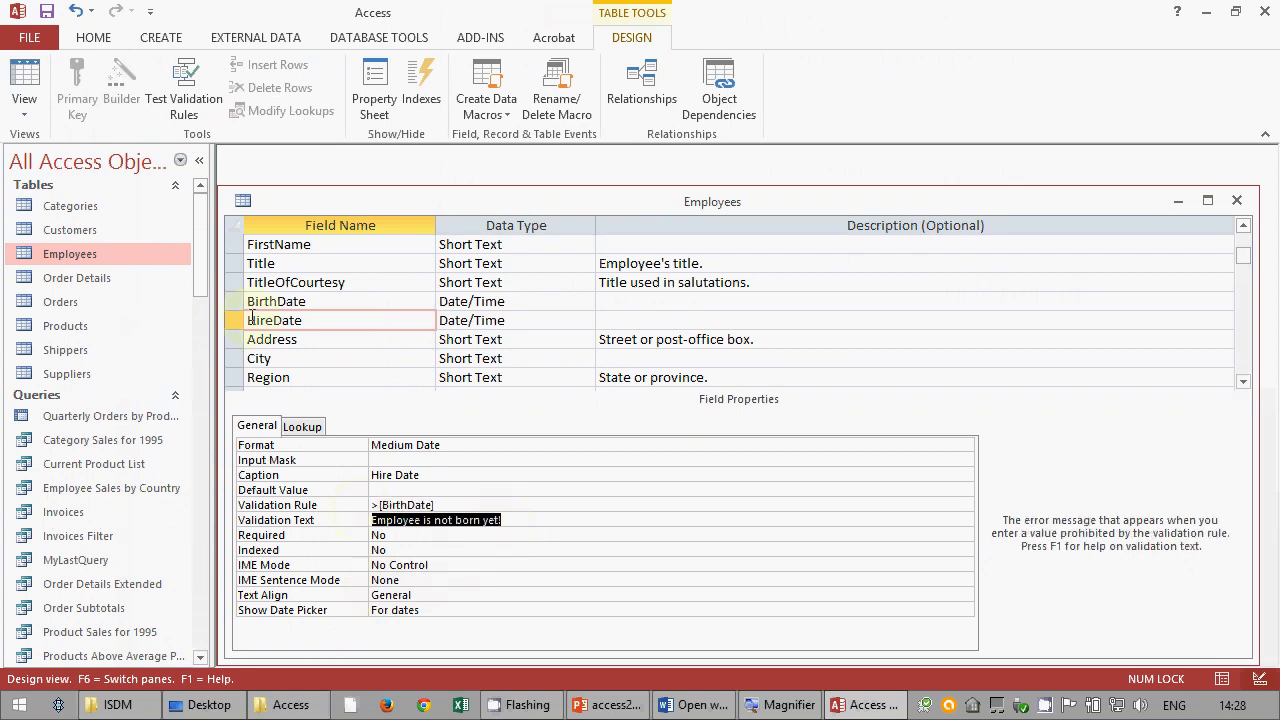
click(16, 85)
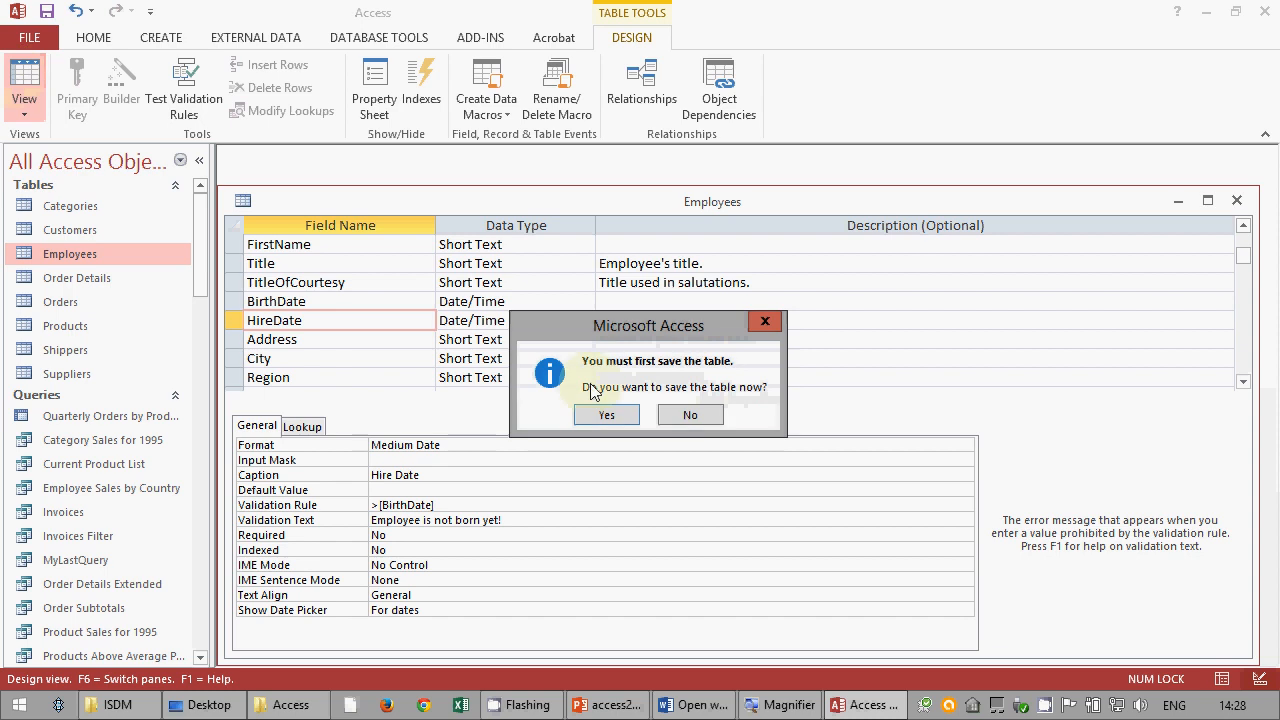
click(606, 414)
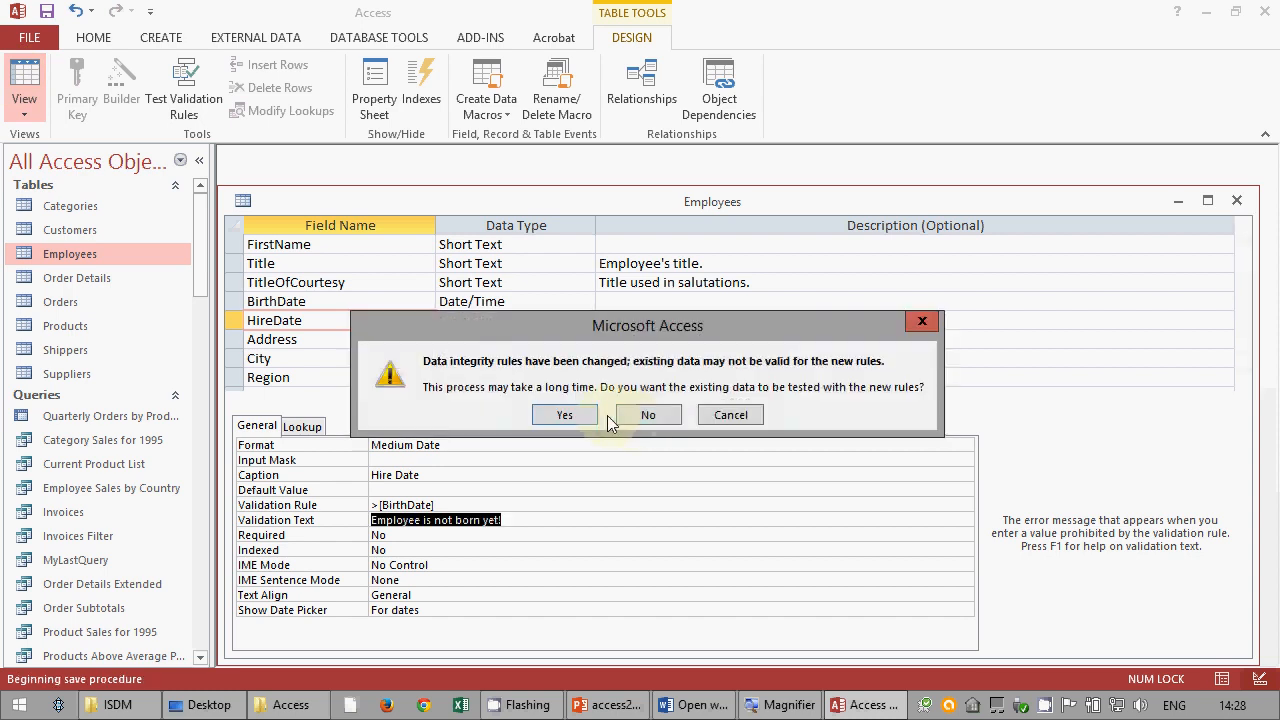
click(585, 414)
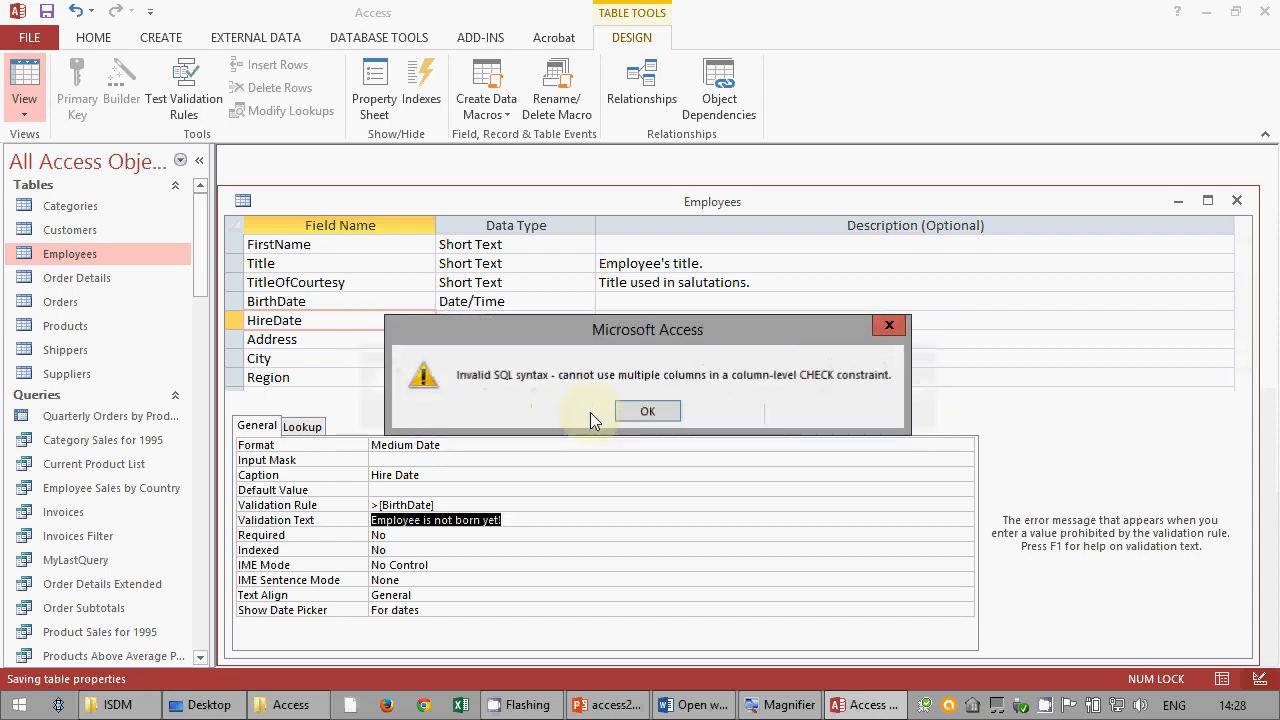
click(631, 412)
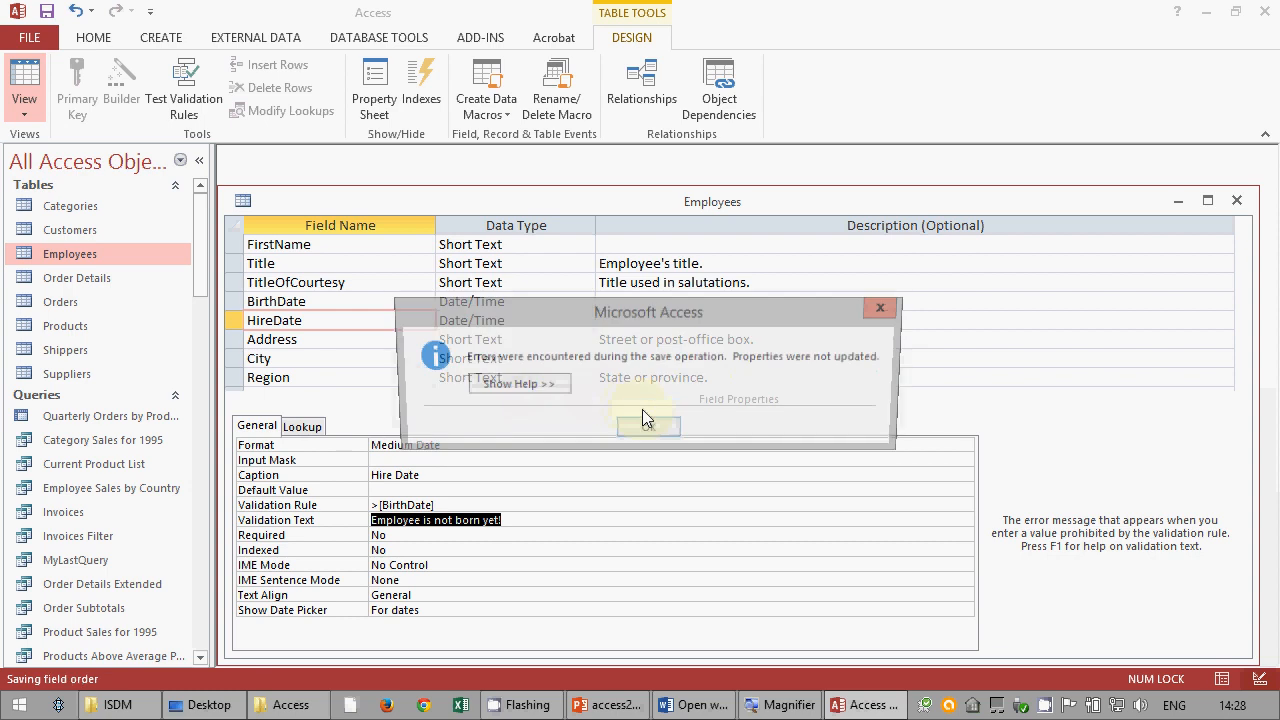
click(645, 429)
- Clear the HireDate field's validation rule and validation text
click(479, 504)
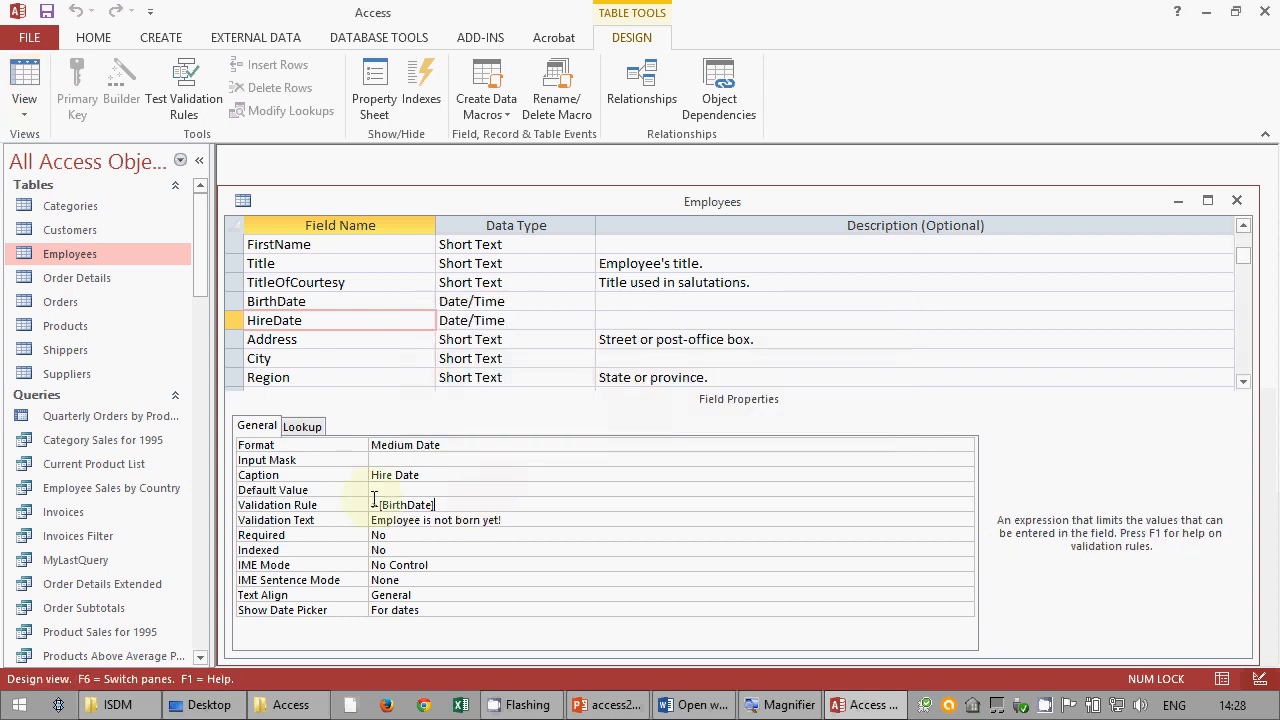
drag(371, 505, 436, 505)
key(Delete)
drag(531, 518, 370, 522)
key(Delete)
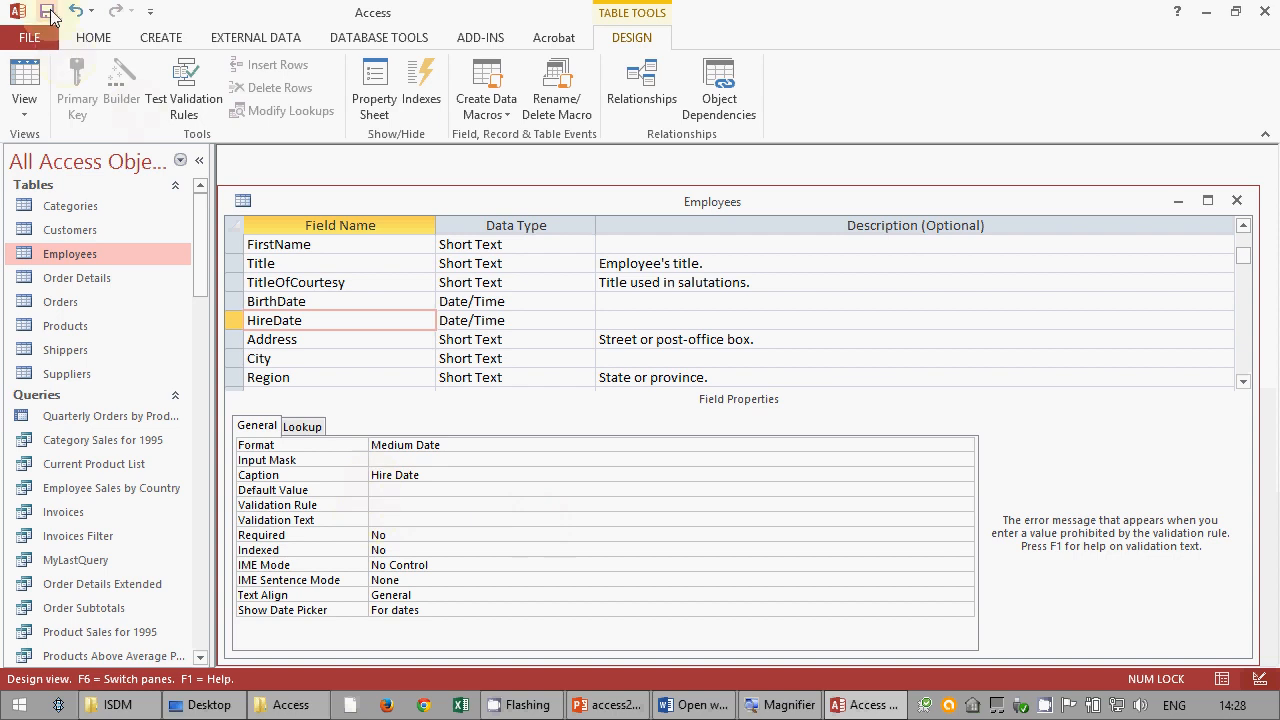
- Save the Employees table, testing existing data and keeping the new ZIP validation rule despite violations
click(47, 11)
click(595, 411)
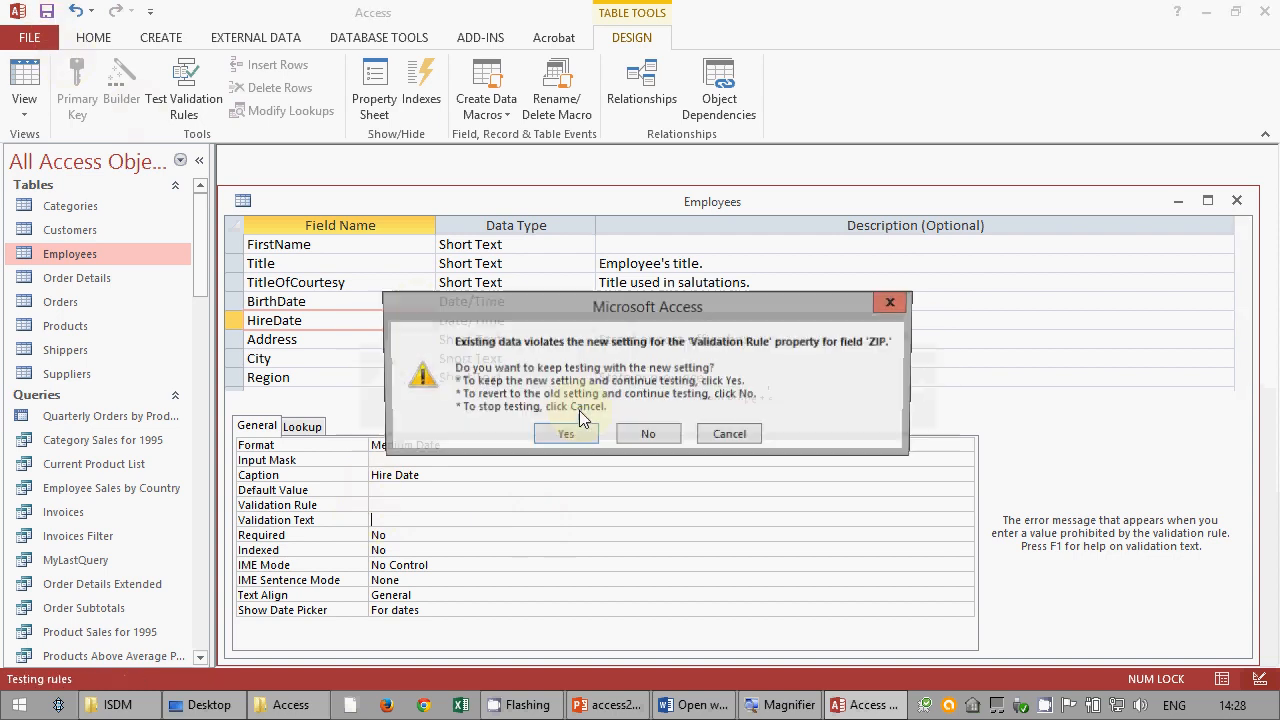
click(577, 434)
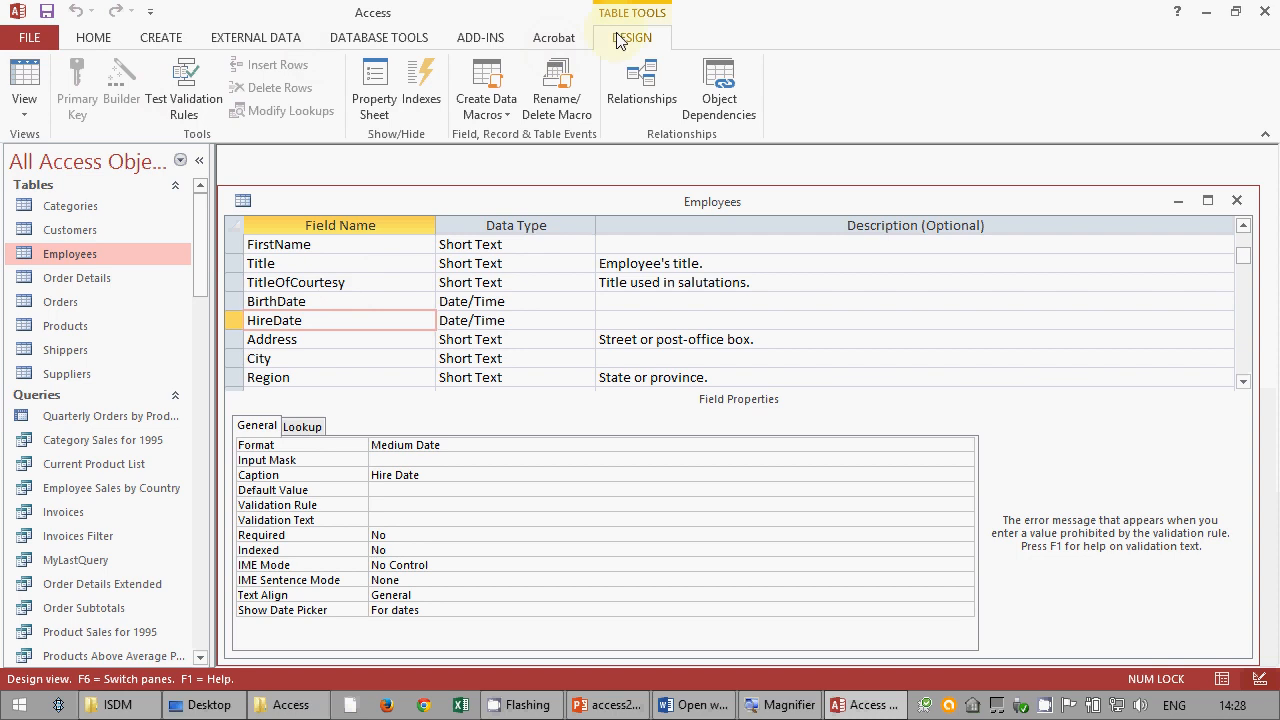
- Build the table-level validation rule [HireDate]>[BirthDate] in the Employees table properties
click(385, 94)
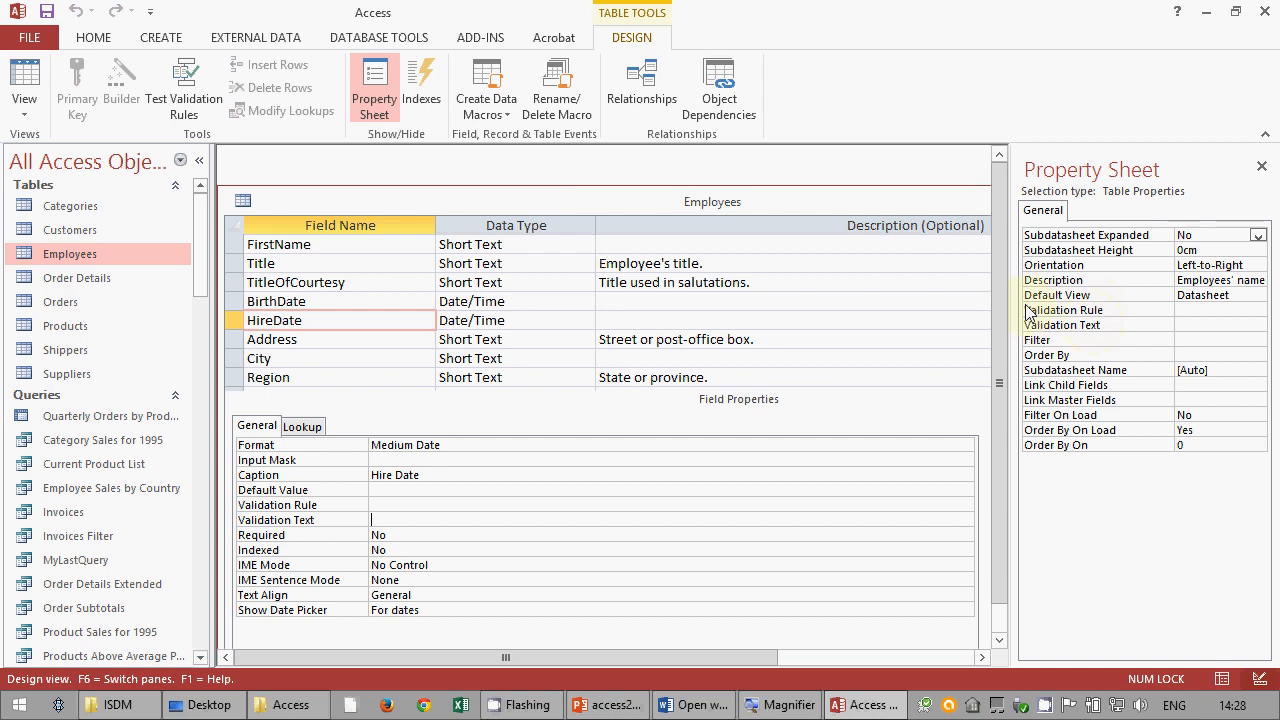
click(1193, 311)
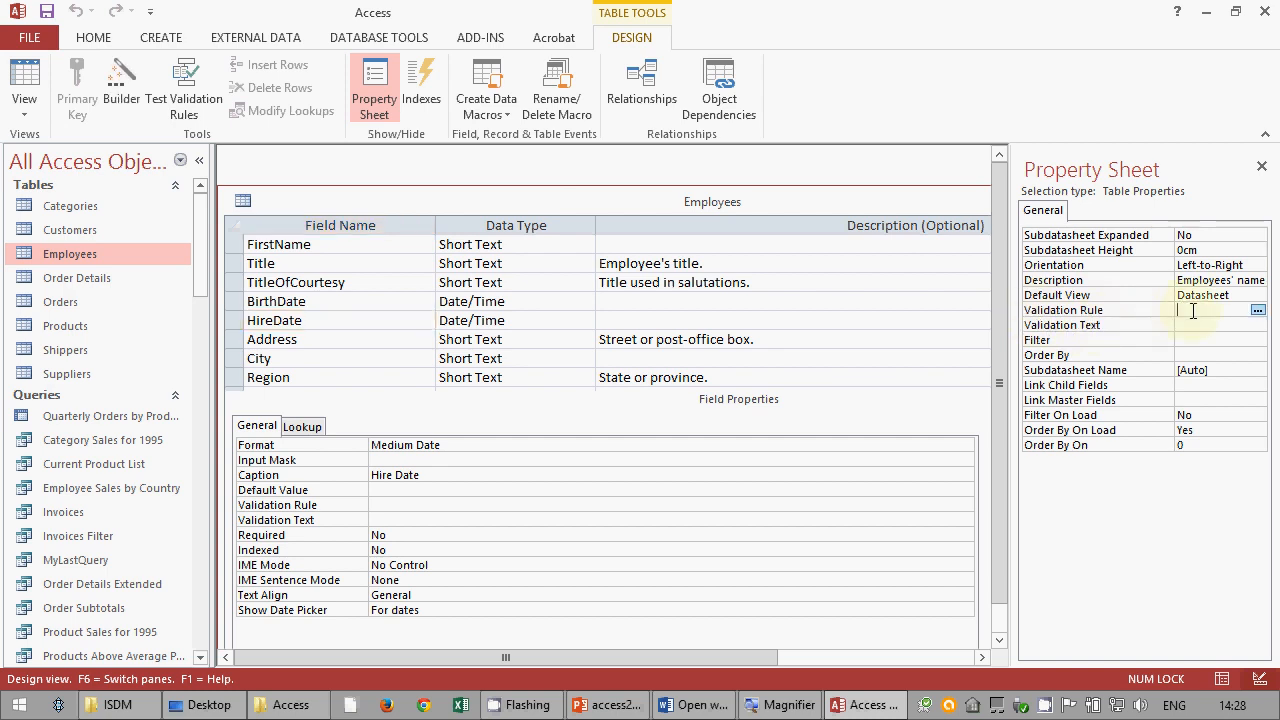
click(1258, 311)
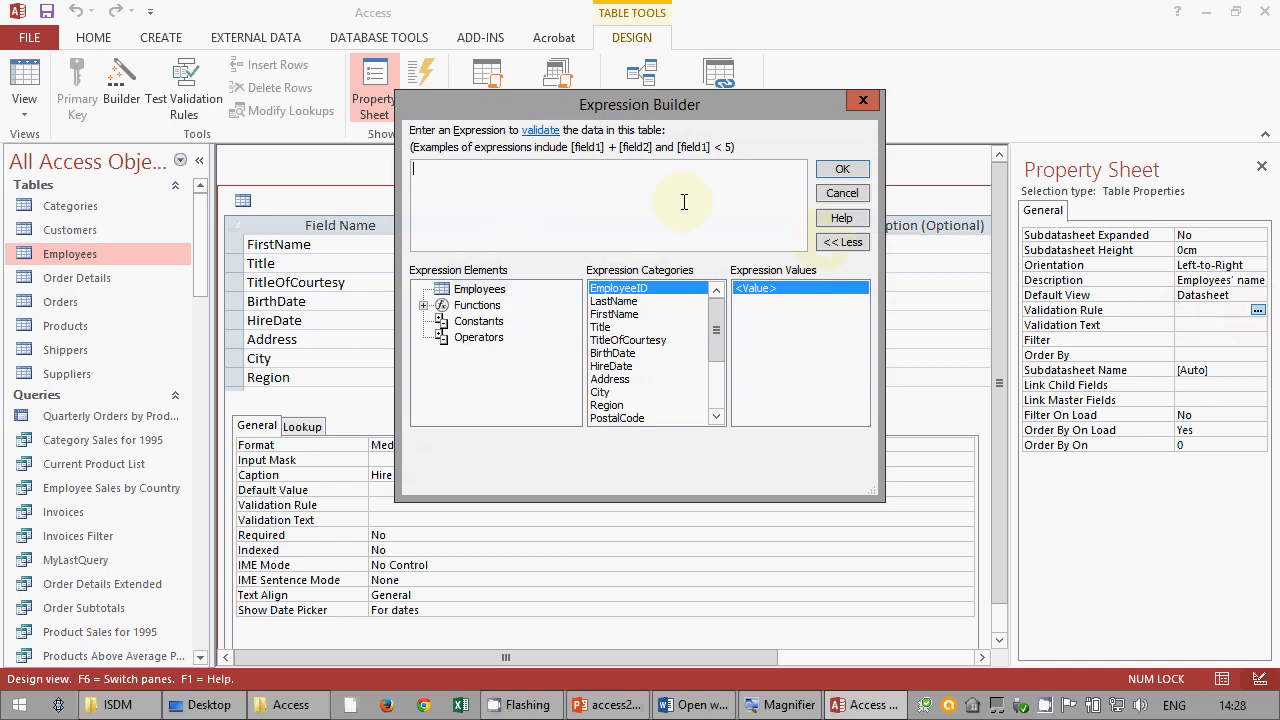
text([Hire])
key(BackSpace)
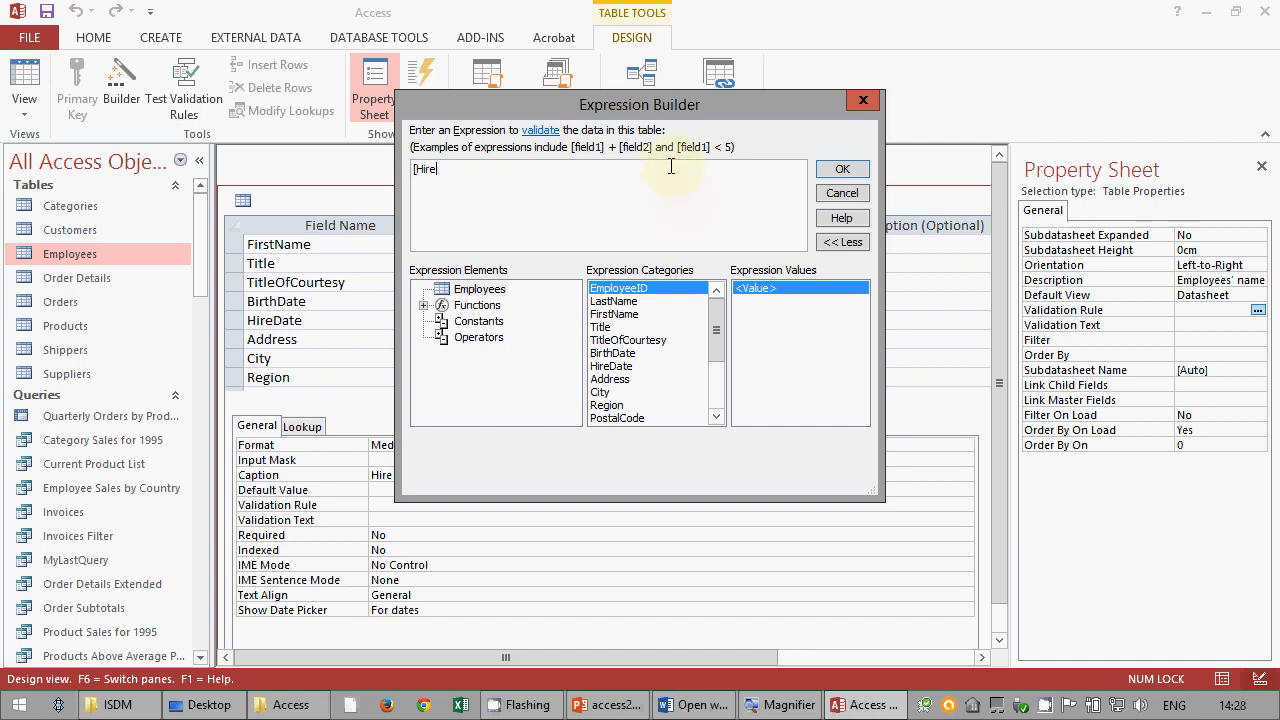
text(Date] > [Birth)
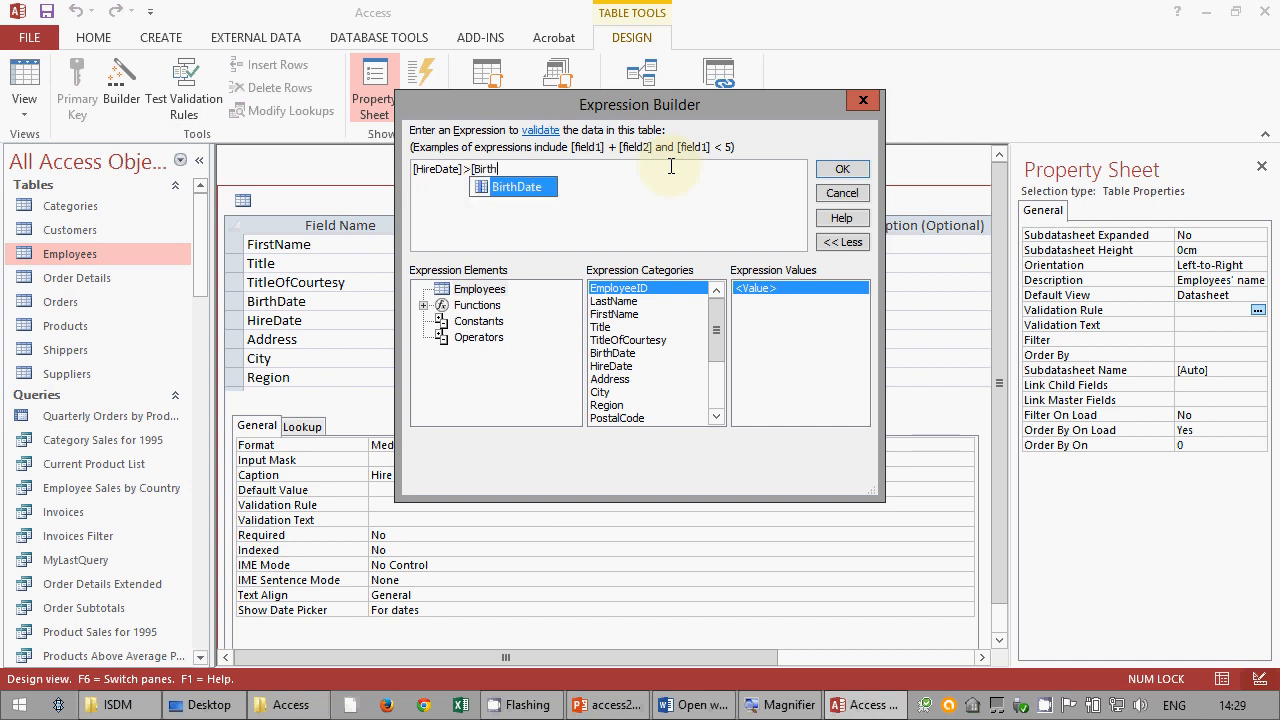
text(Date])
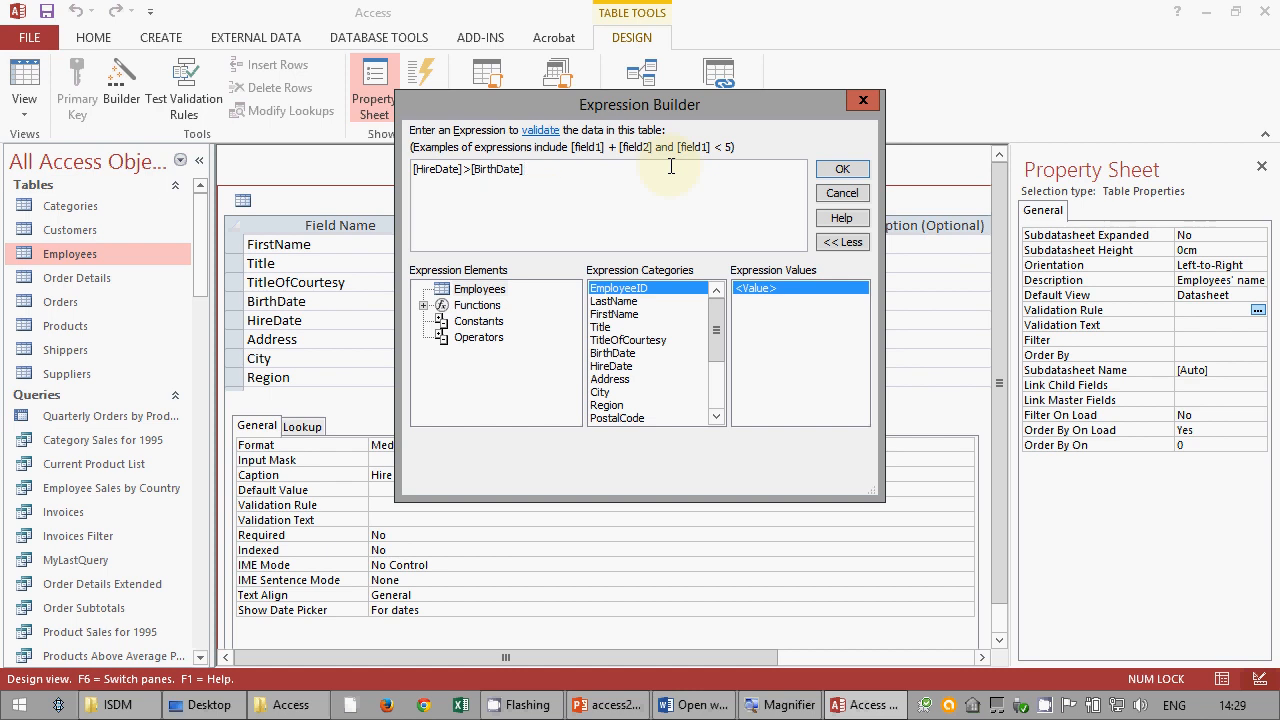
click(842, 169)
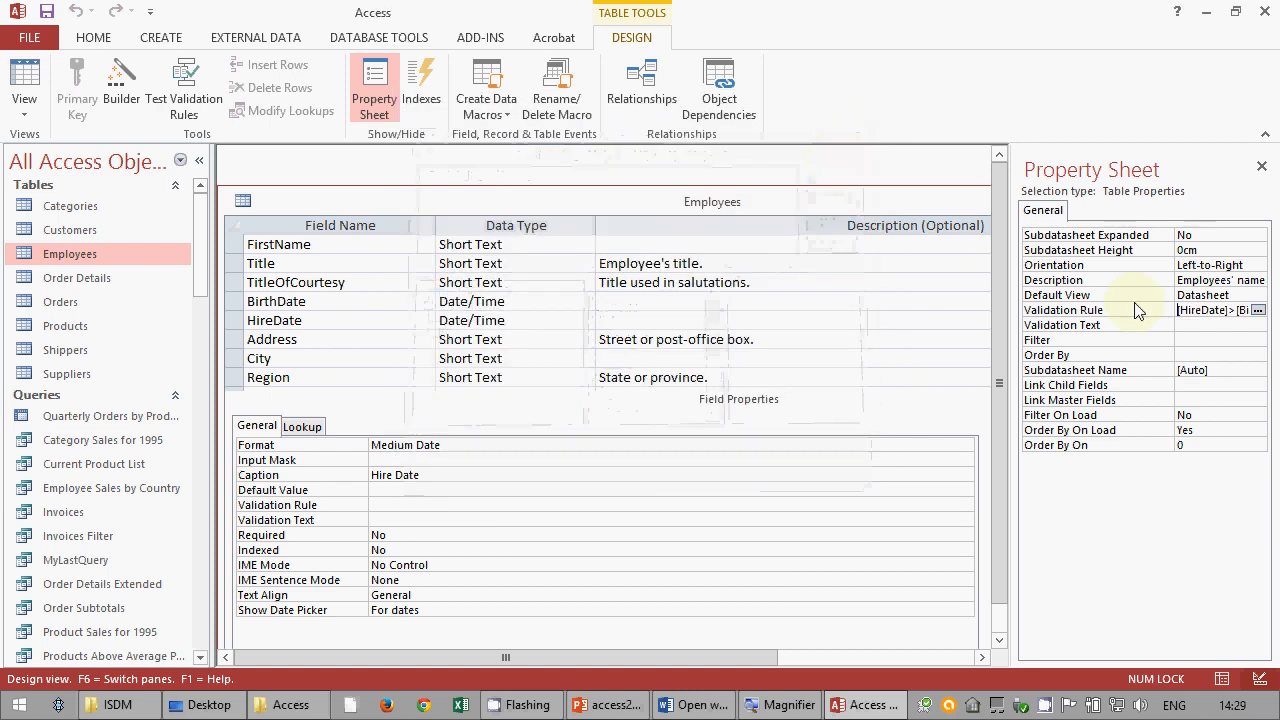
- Set the table's validation text to "employee must be born!" and save Employees, testing existing data against the new rule
click(1193, 328)
text(emp)
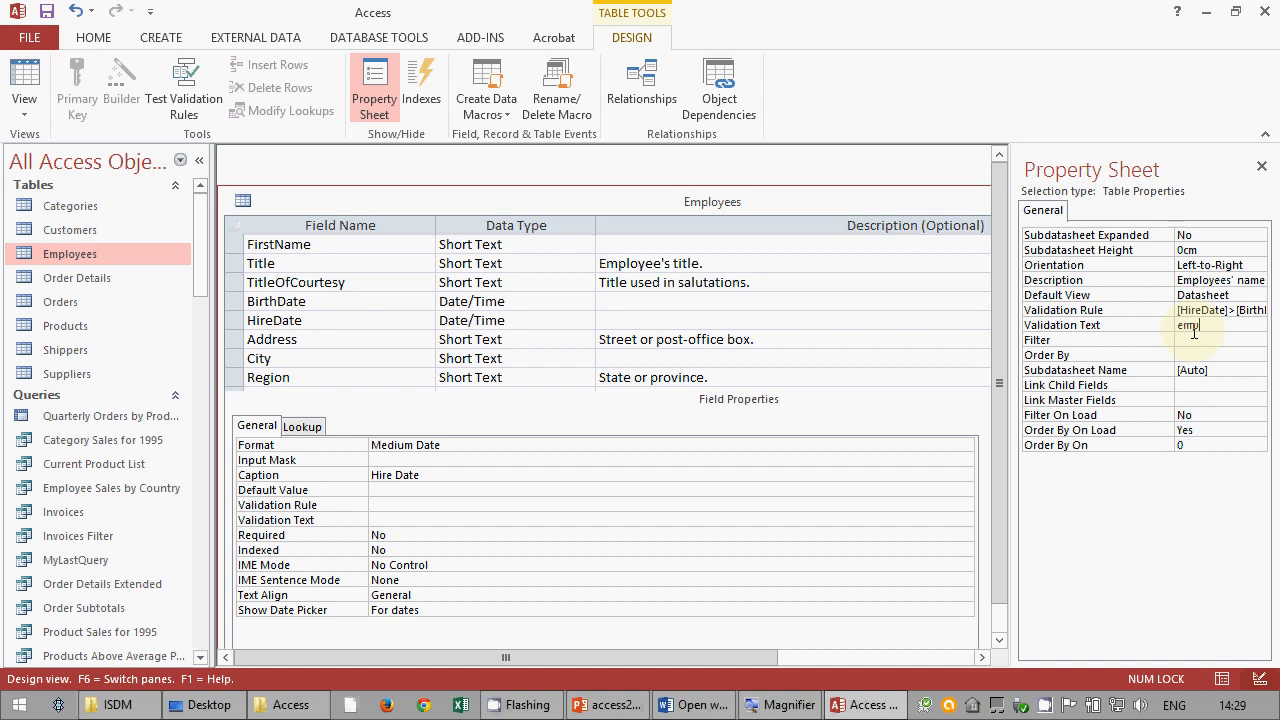
text(loyee must be )
text(born!)
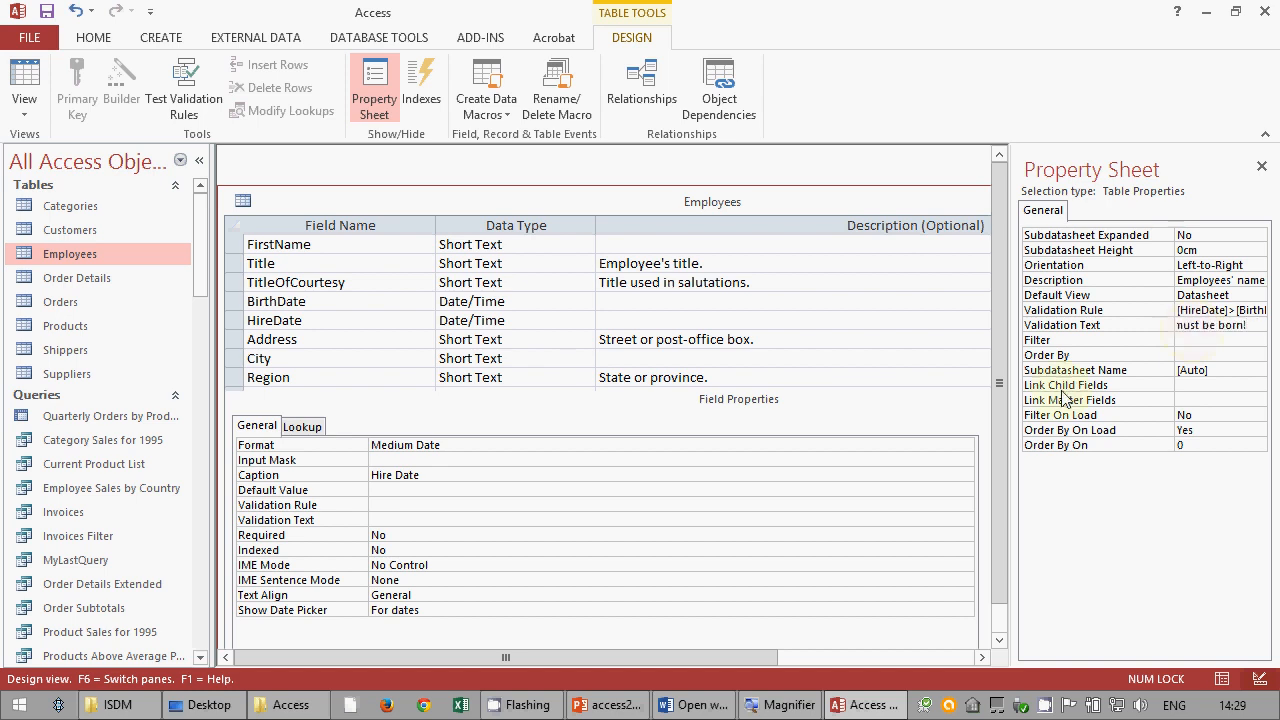
drag(1003, 382, 742, 367)
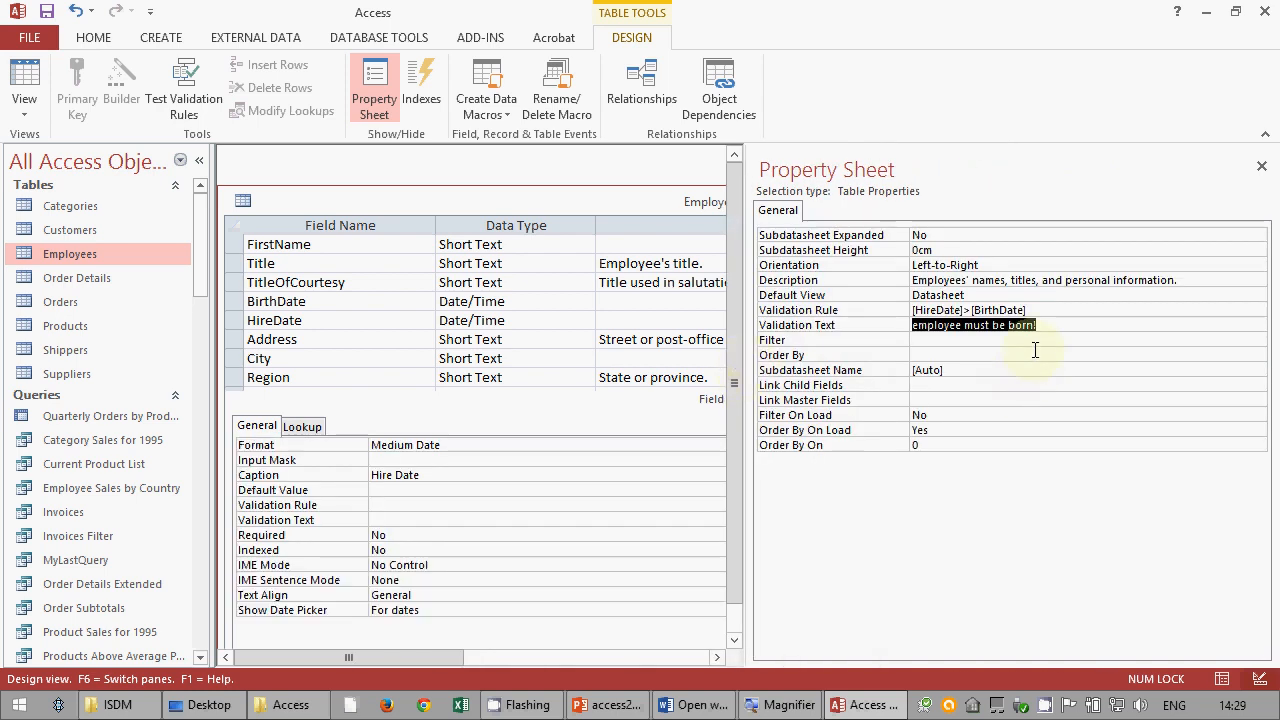
click(46, 11)
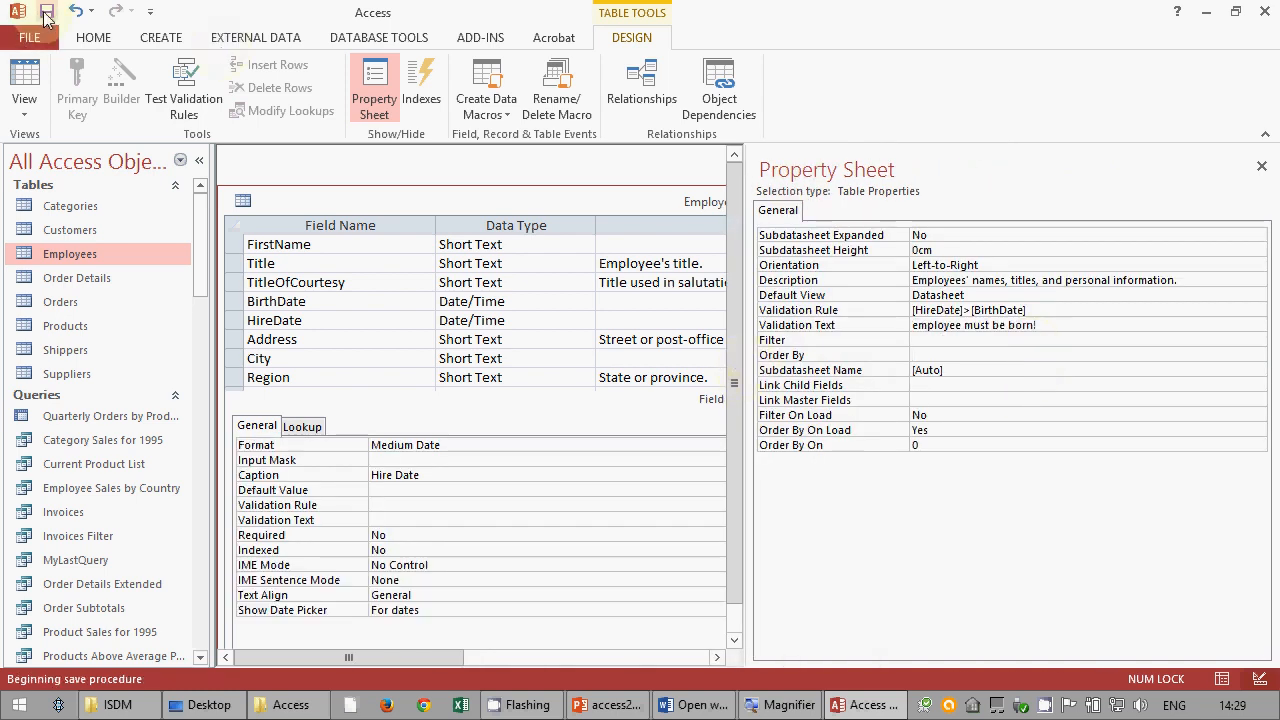
click(580, 414)
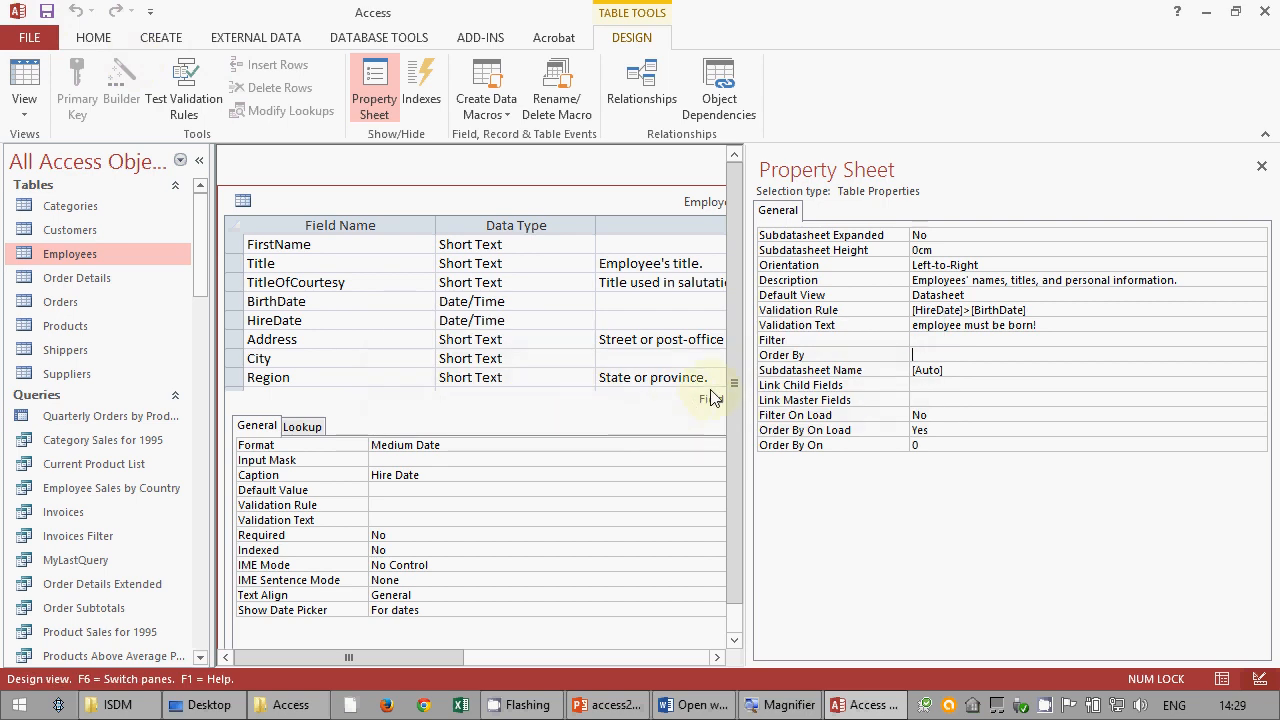
- Test the table validation rule in Datasheet view by changing employee 9's hire date to 15-Nov-64 and leaving the record
click(22, 82)
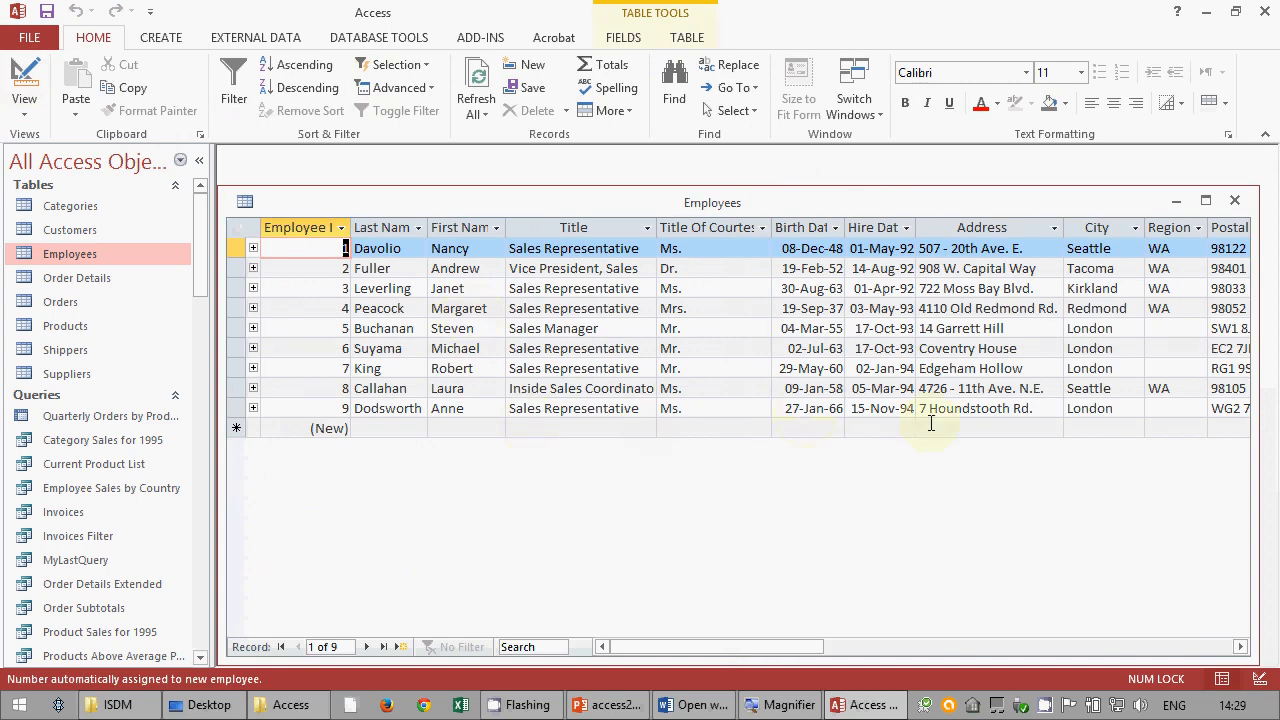
click(895, 408)
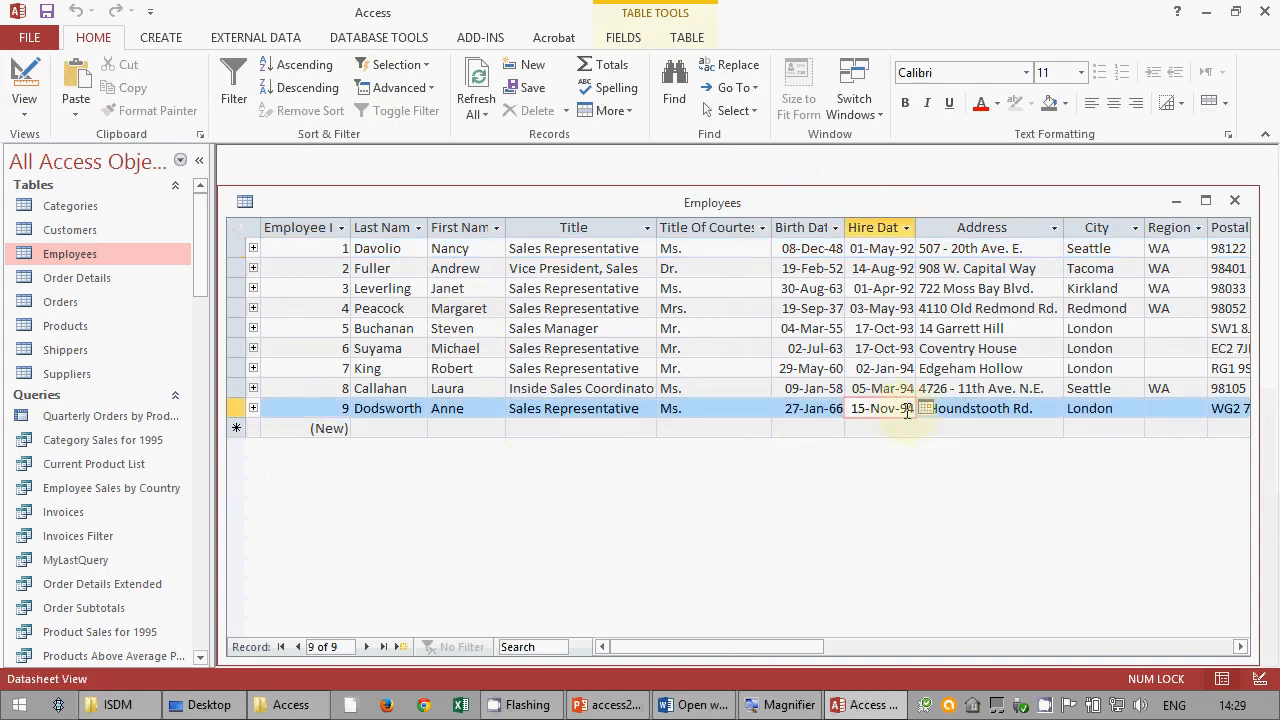
double_click(908, 408)
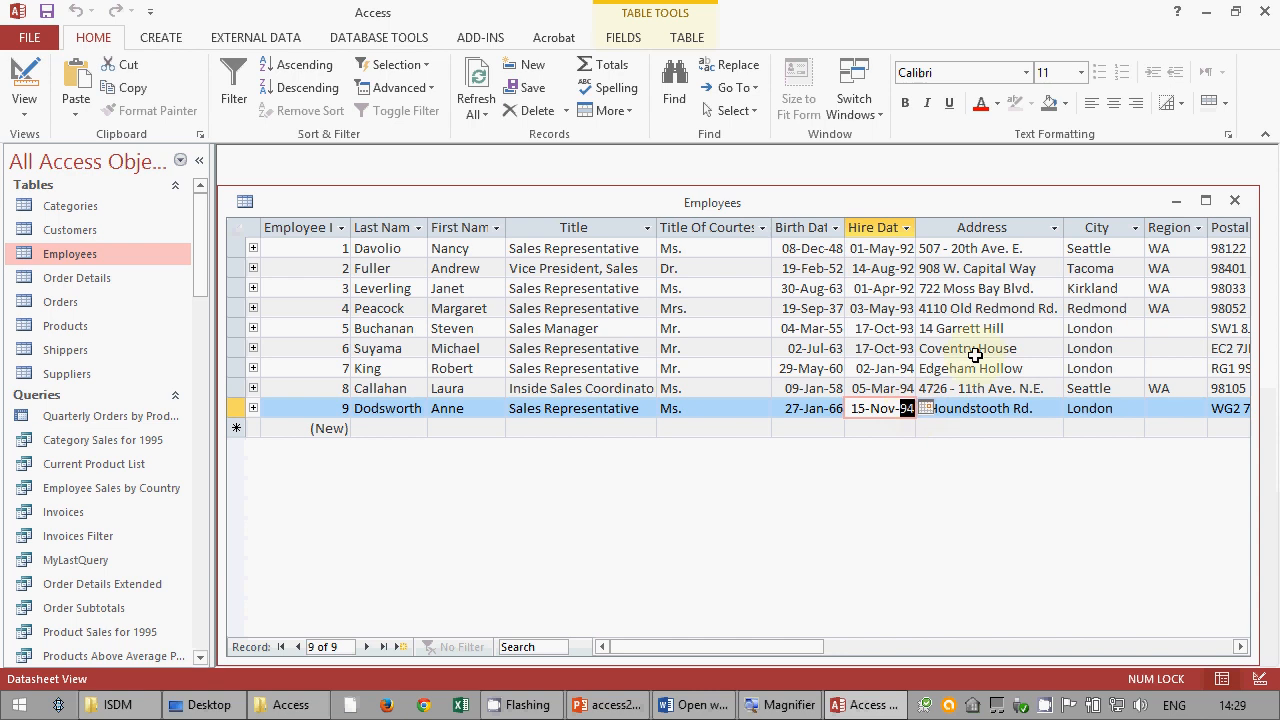
text(64)
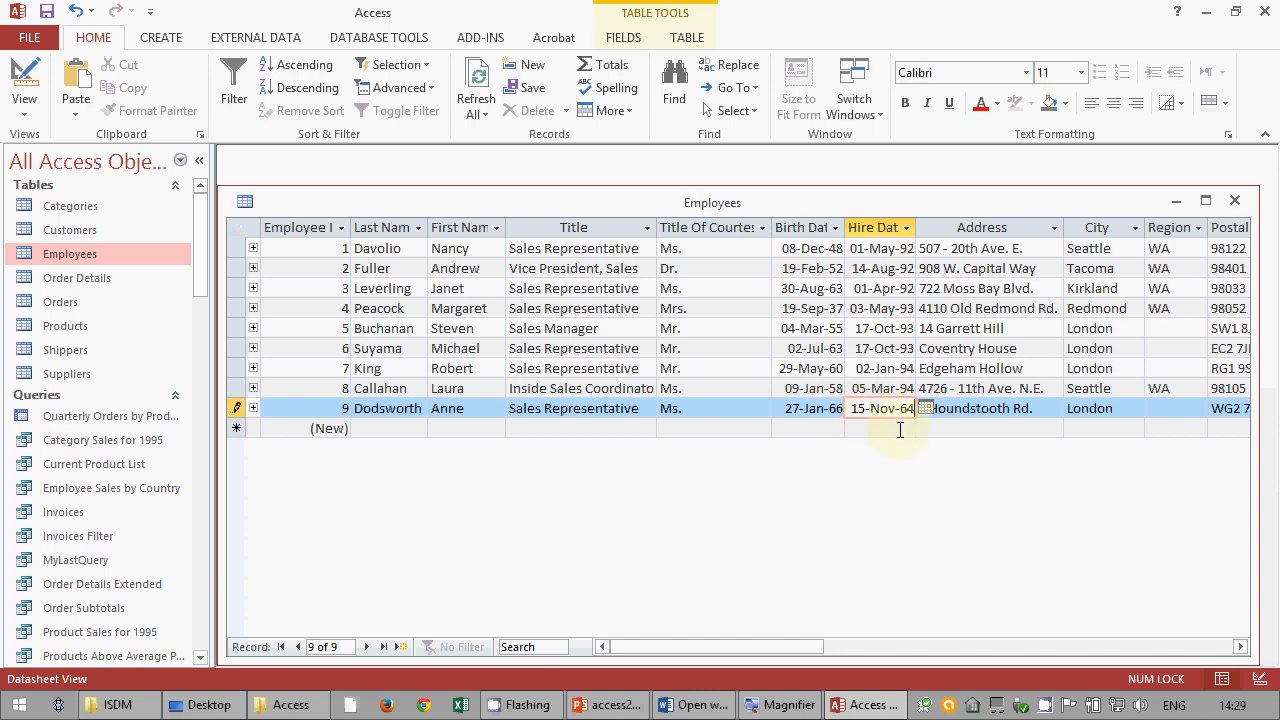
key(Tab)
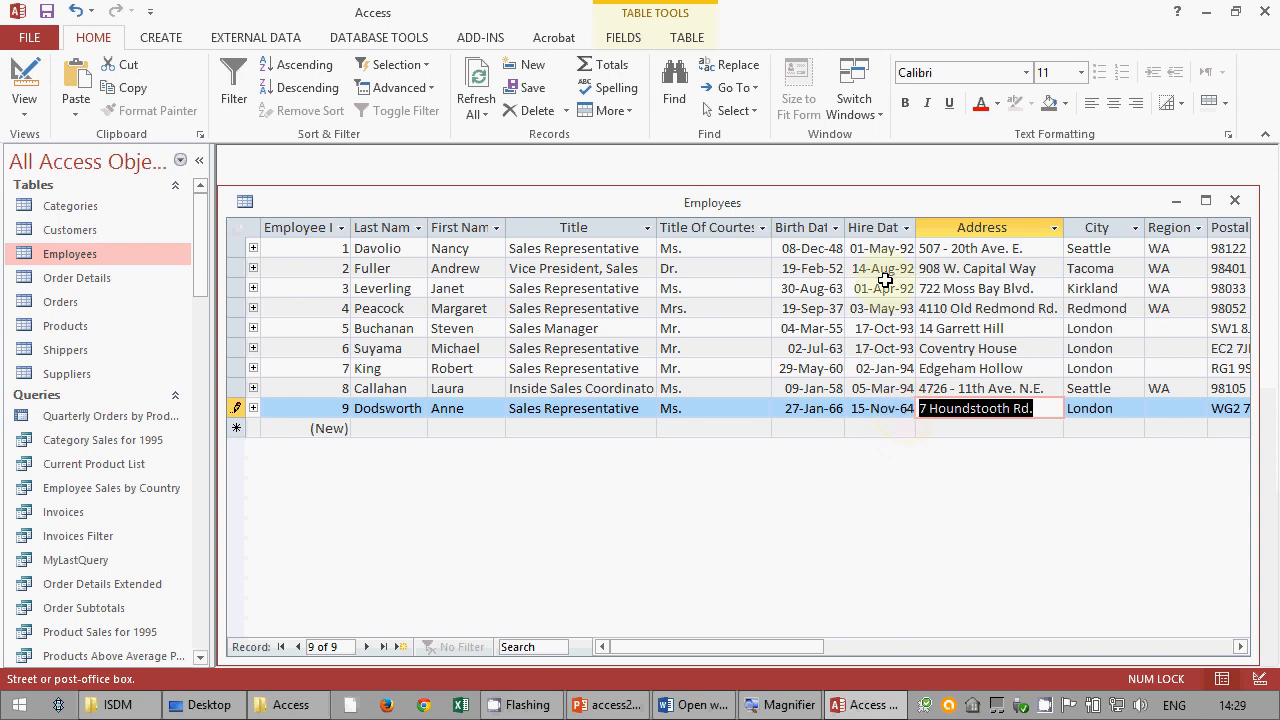
click(899, 428)
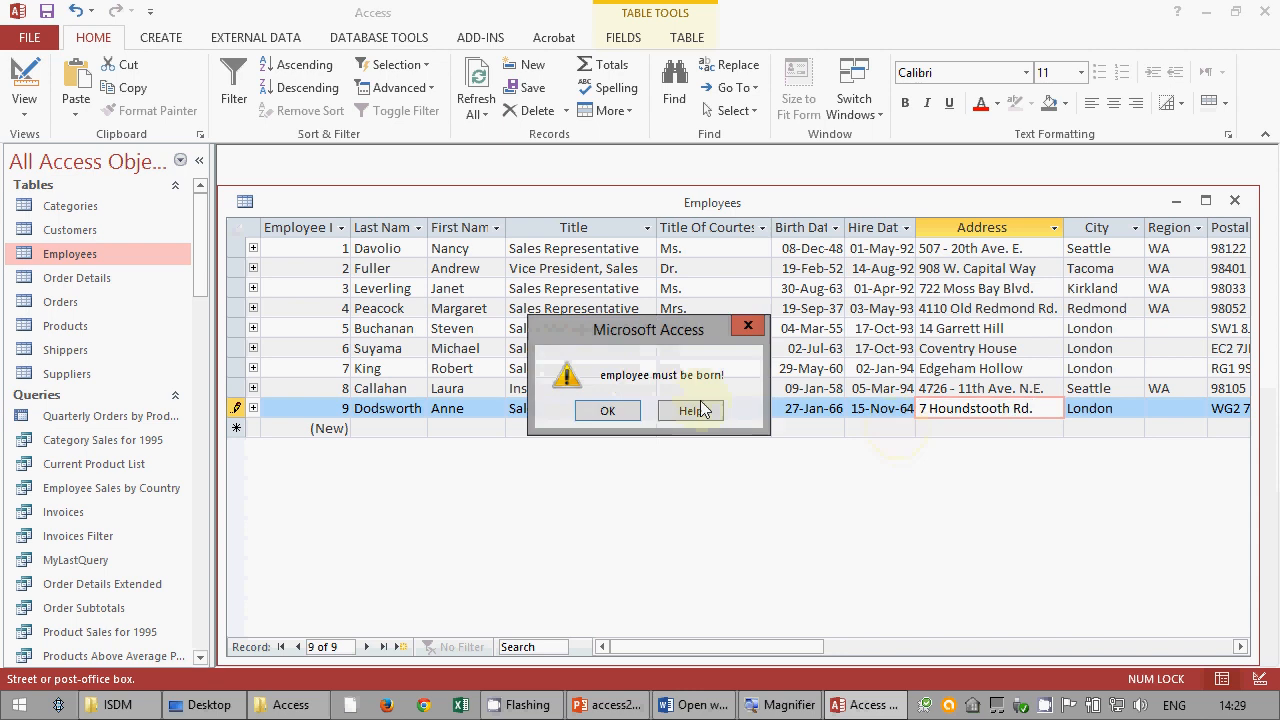
click(622, 420)
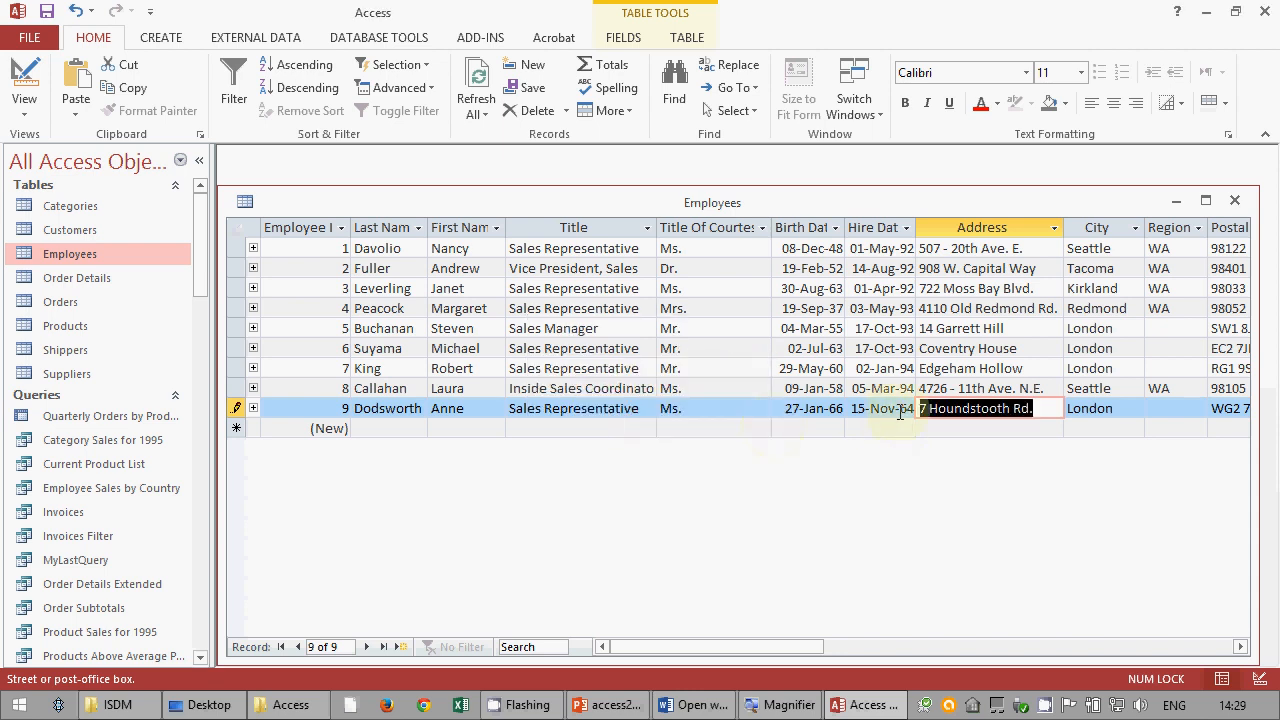
- Restore employee 9's hire date to 15-Nov-94, commit the record and return the Employees table to Design view
drag(900, 409, 918, 414)
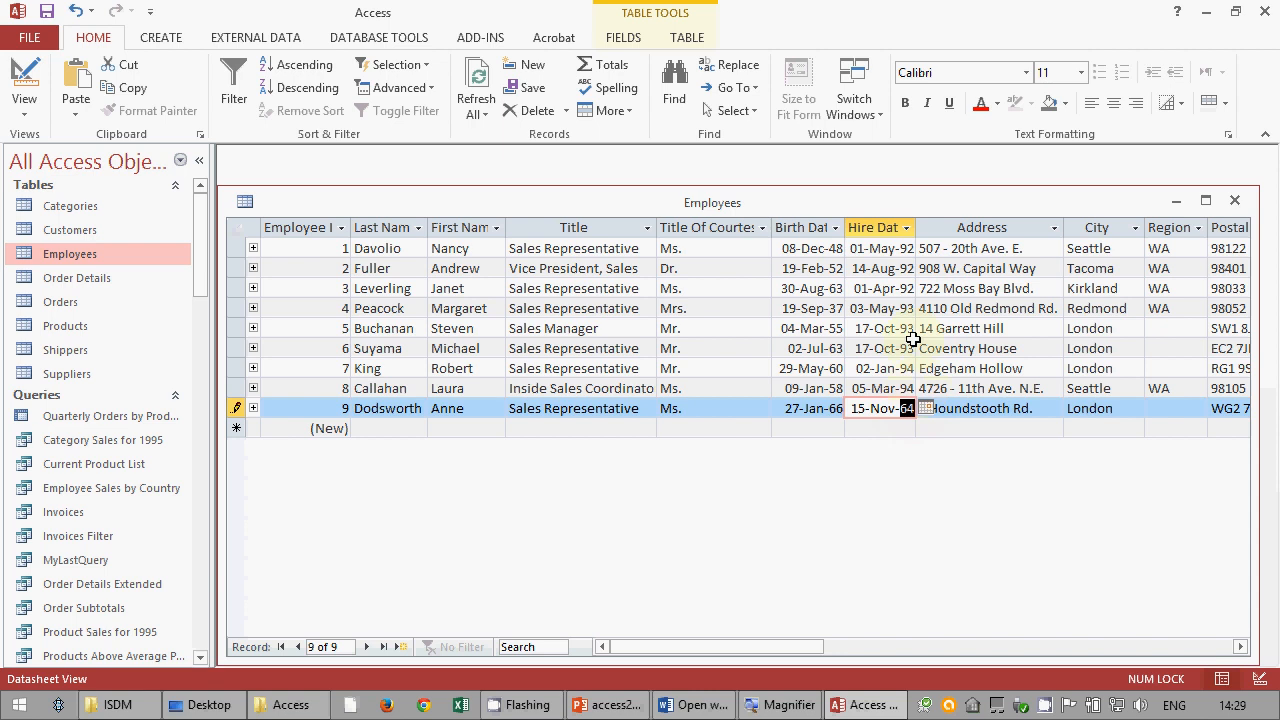
text(94)
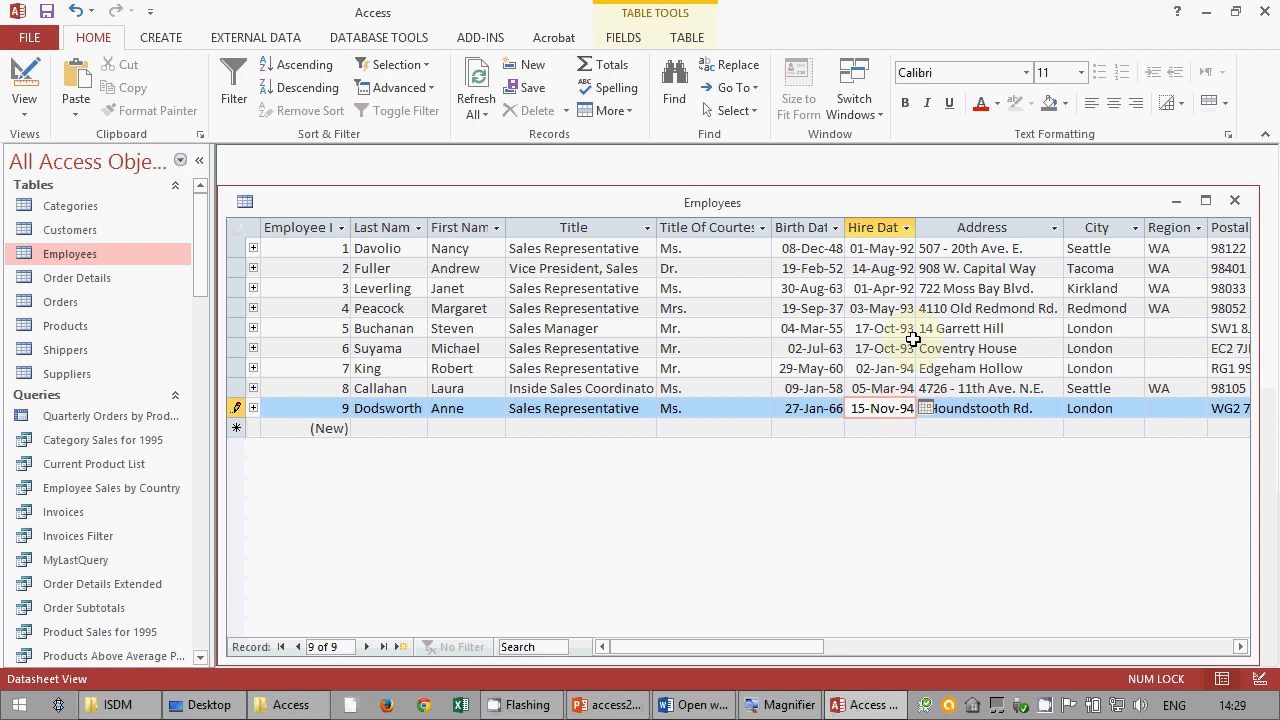
click(889, 428)
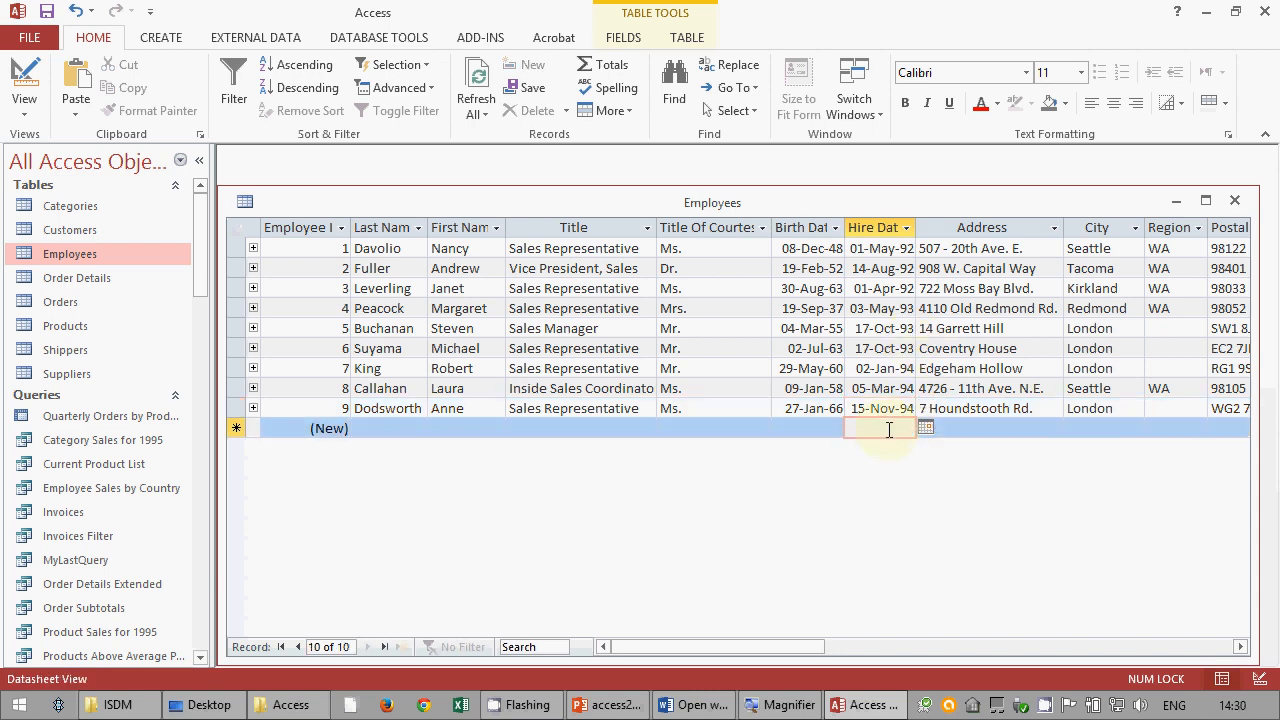
click(24, 80)
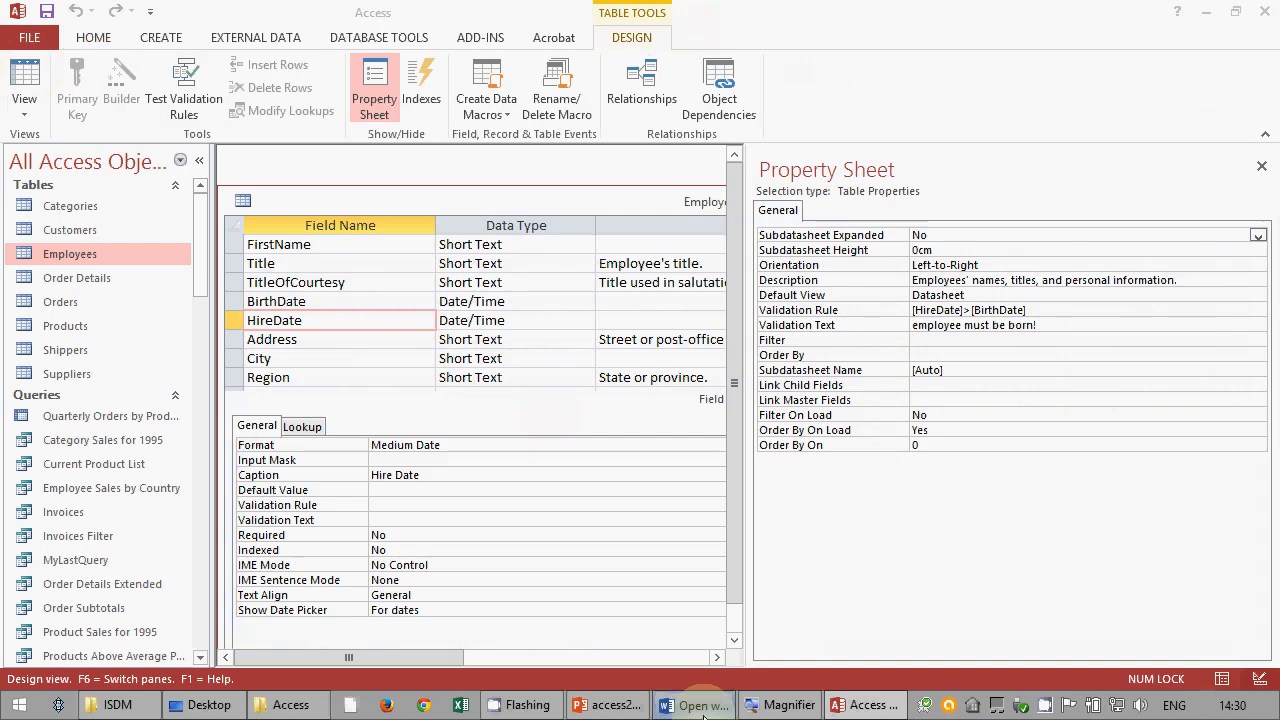
- Read the Word document's exercise on checking a minimum age of 16 at hiring, including its function hint, and return to Access
click(697, 704)
scroll(621, 457, down, 5)
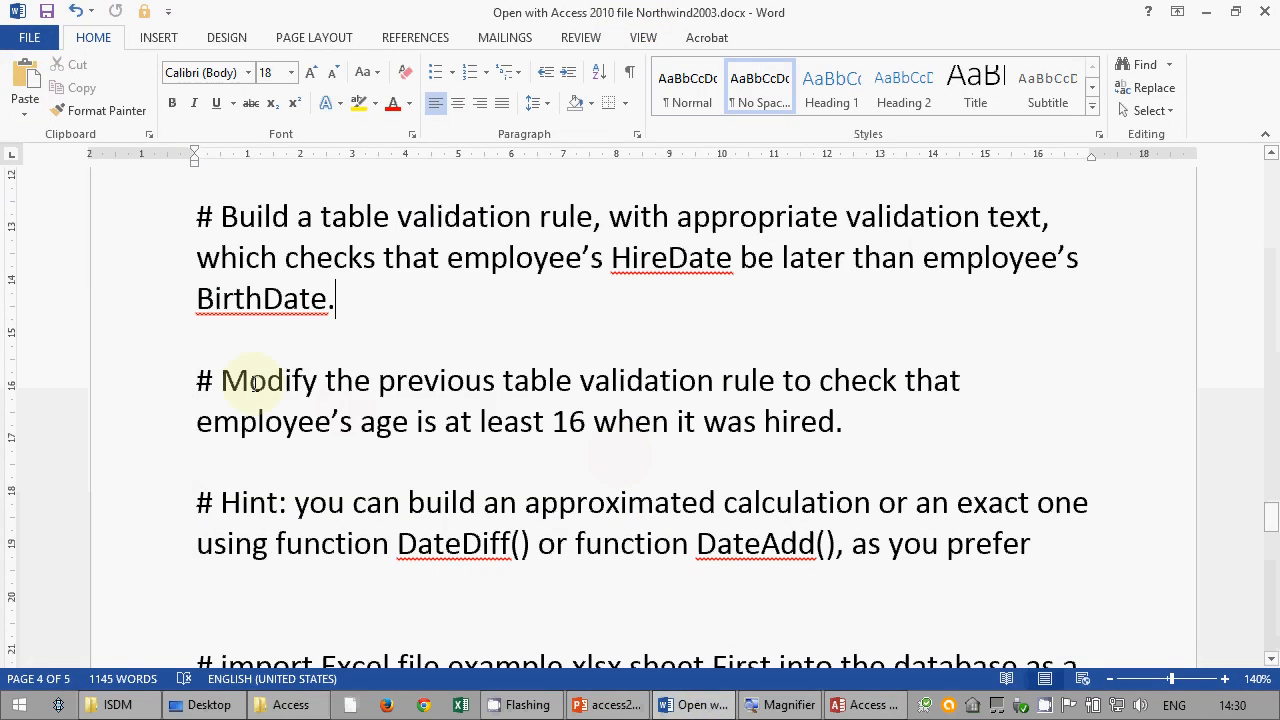
drag(218, 381, 808, 433)
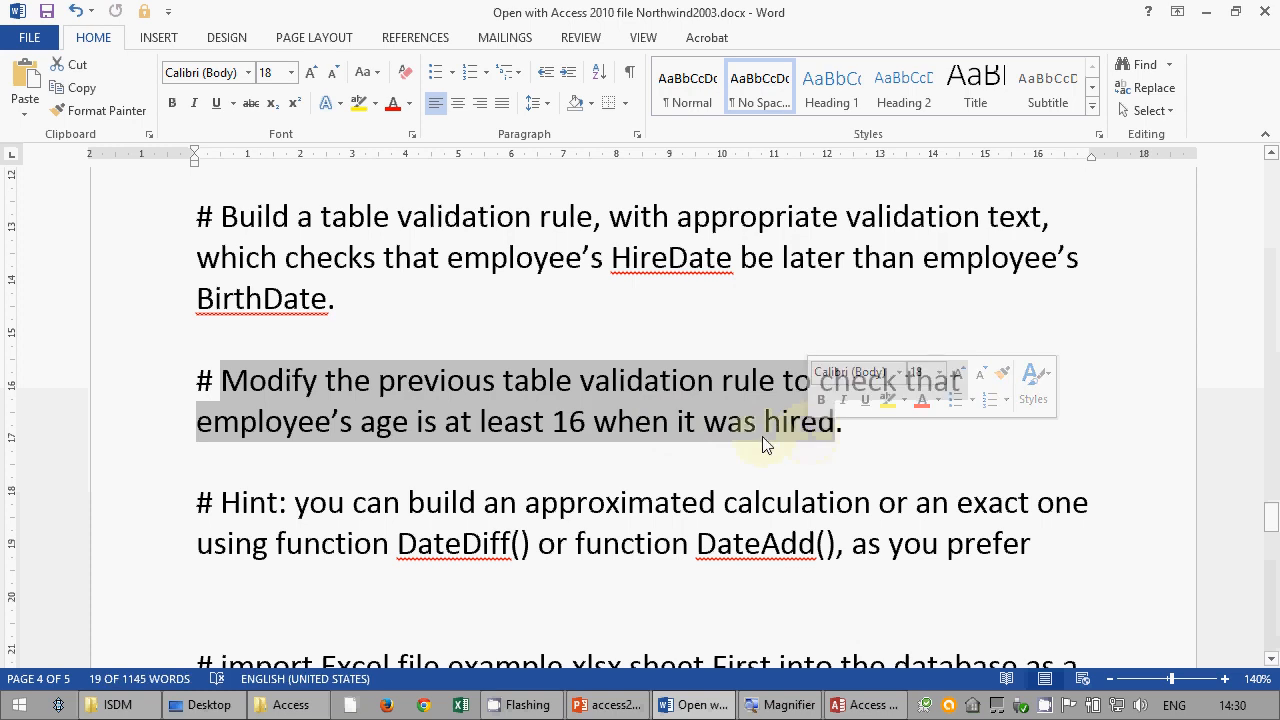
click(762, 436)
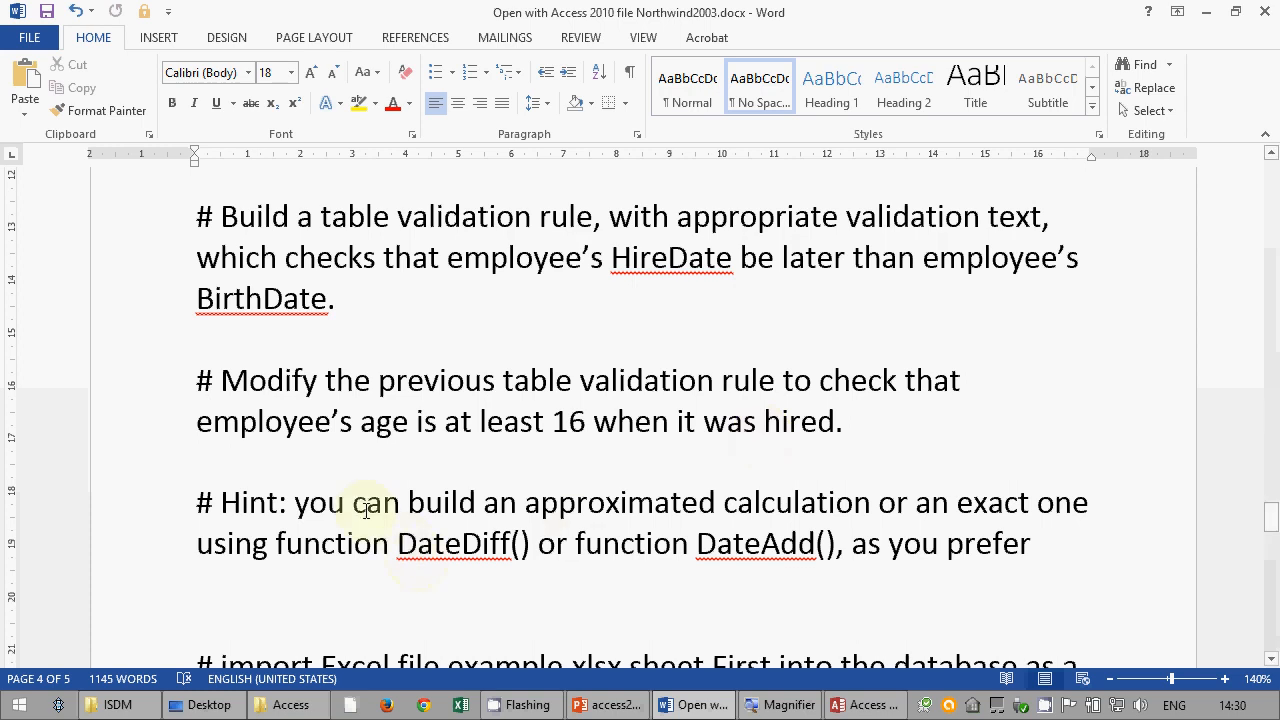
drag(357, 505, 830, 545)
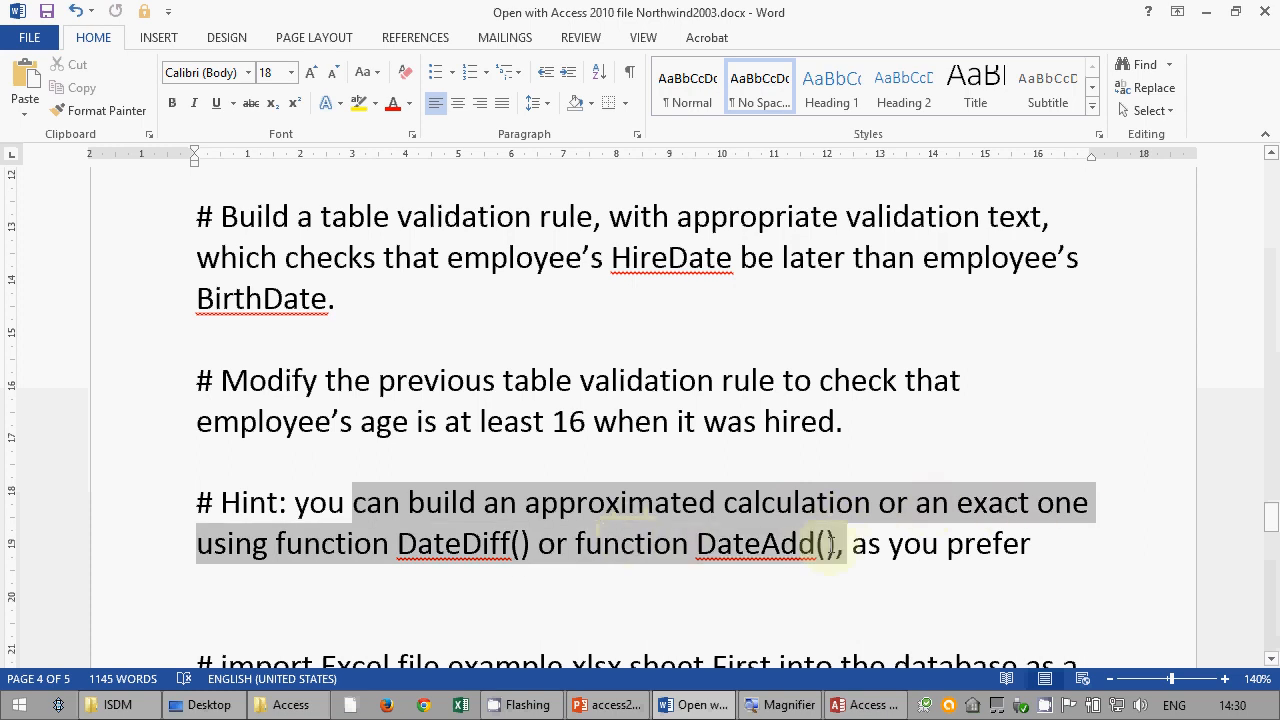
click(765, 543)
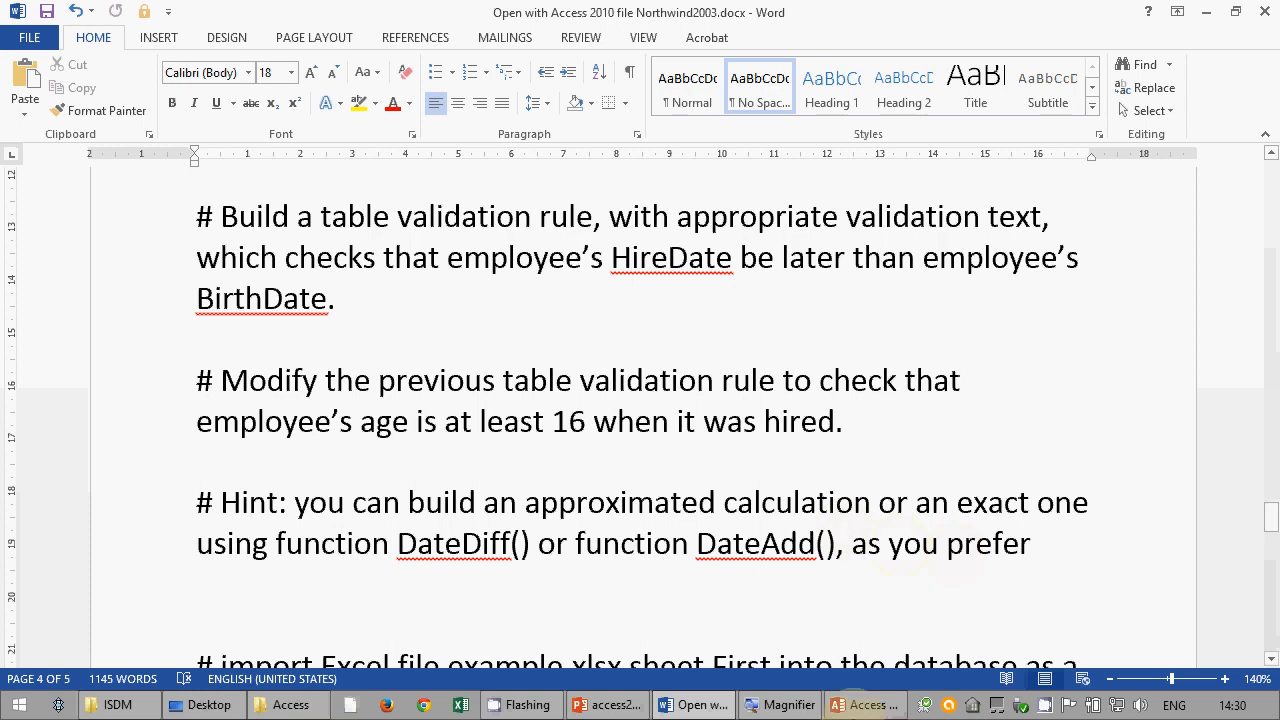
click(858, 705)
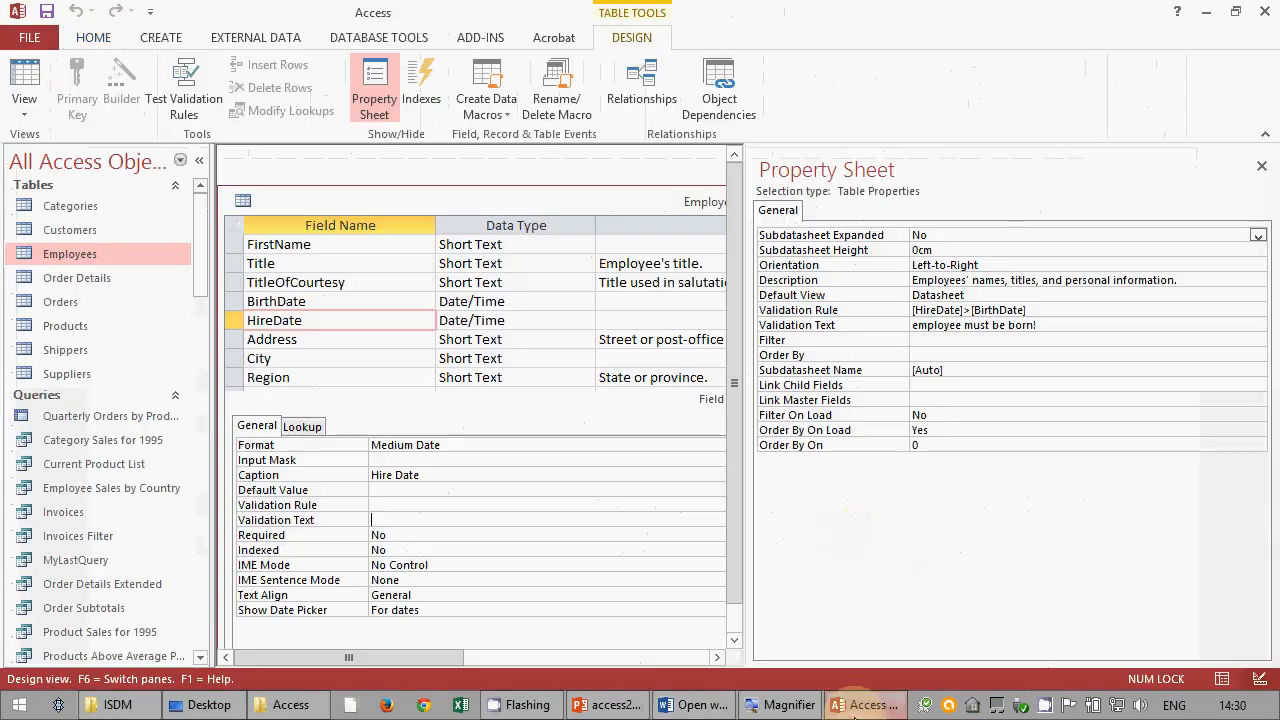
- Change the table validation rule to the approximate age check [HireDate]>=[BirthDate]+16*365,25
click(1040, 307)
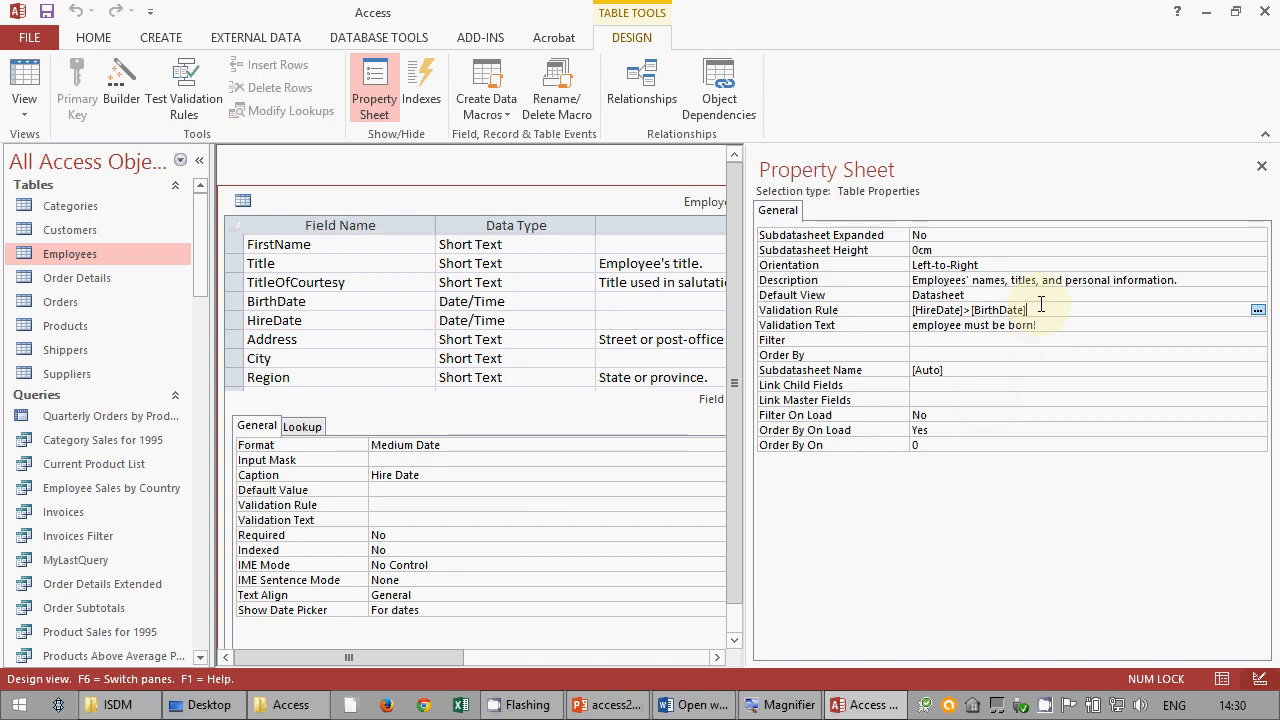
click(969, 311)
text(=[BirthDate])
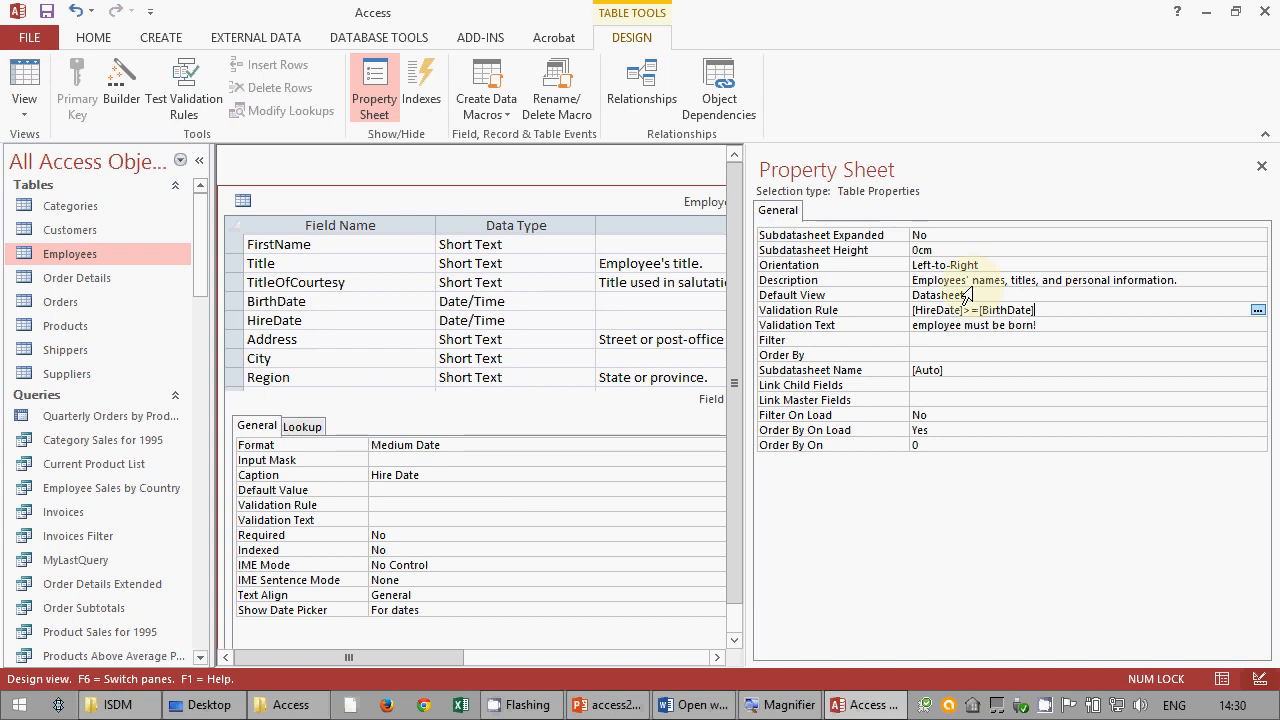
text(+16*365.25)
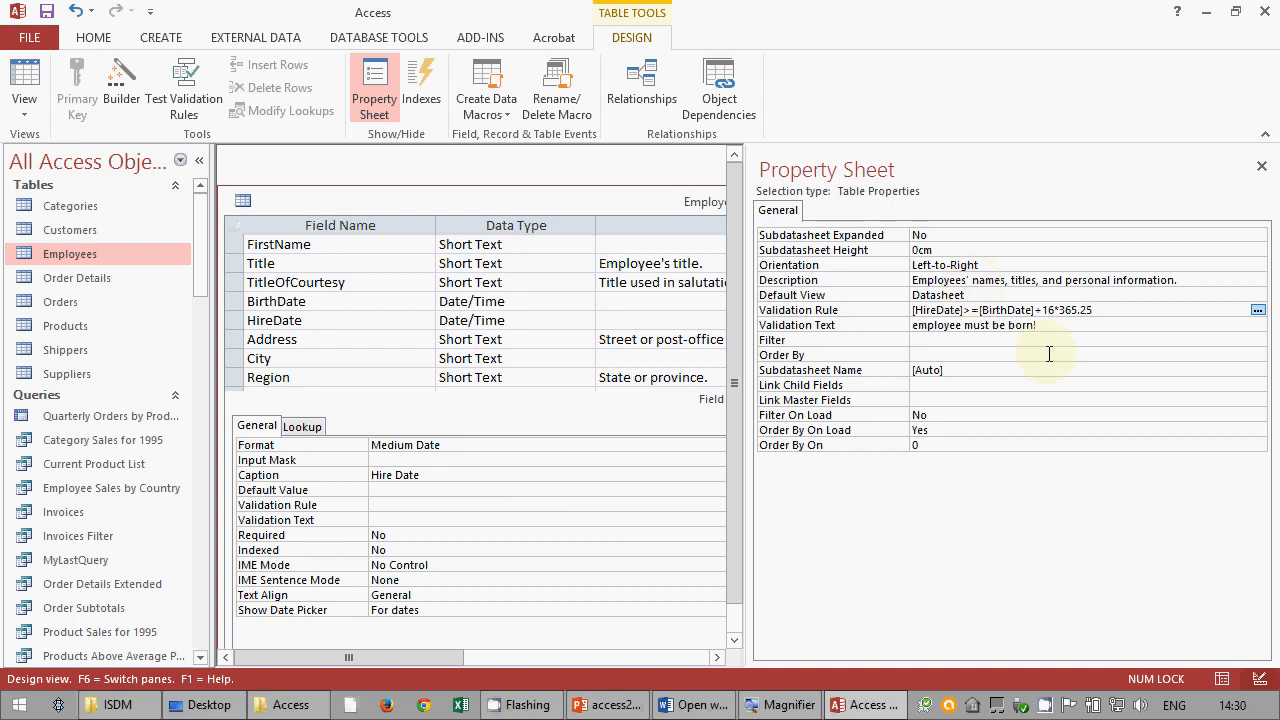
click(952, 390)
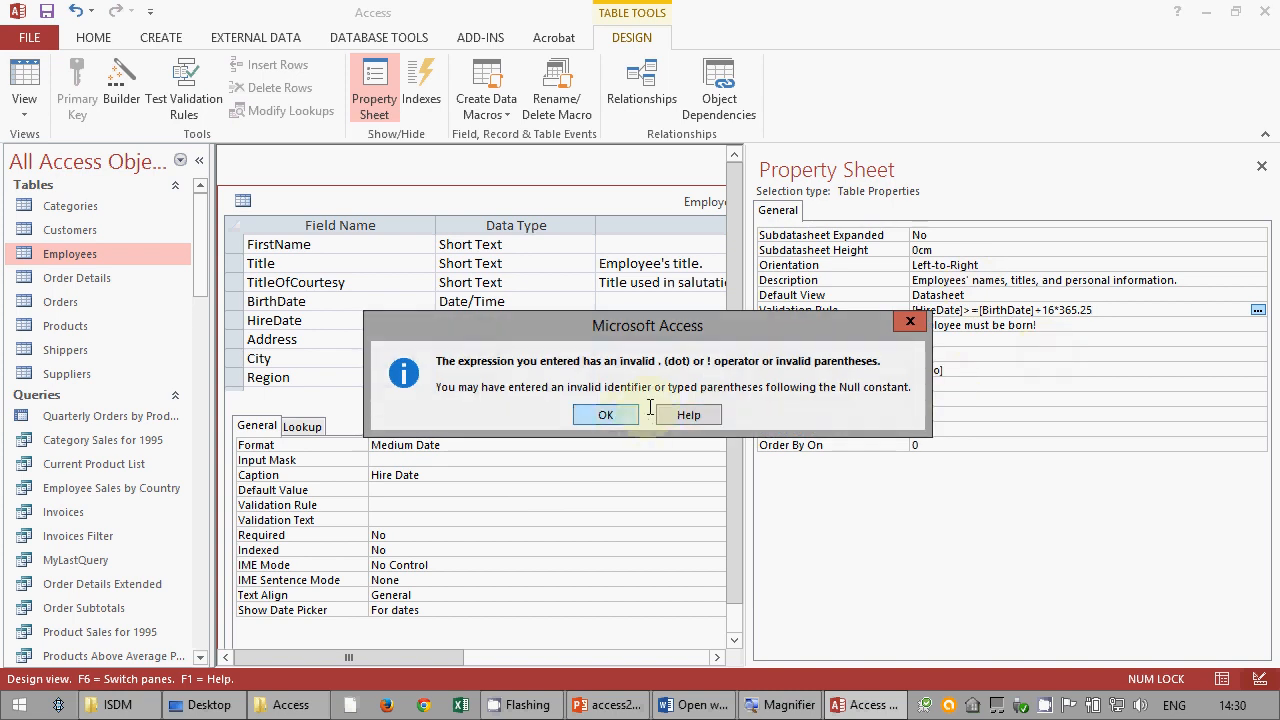
click(606, 415)
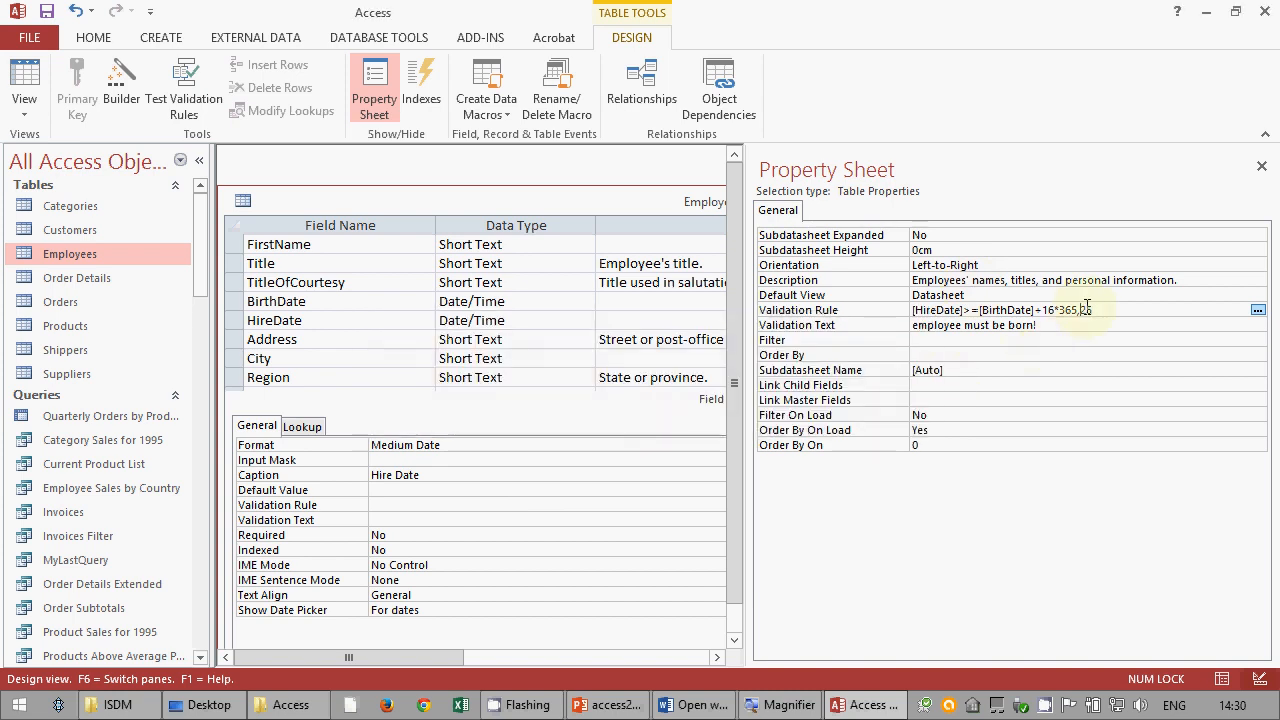
click(1084, 370)
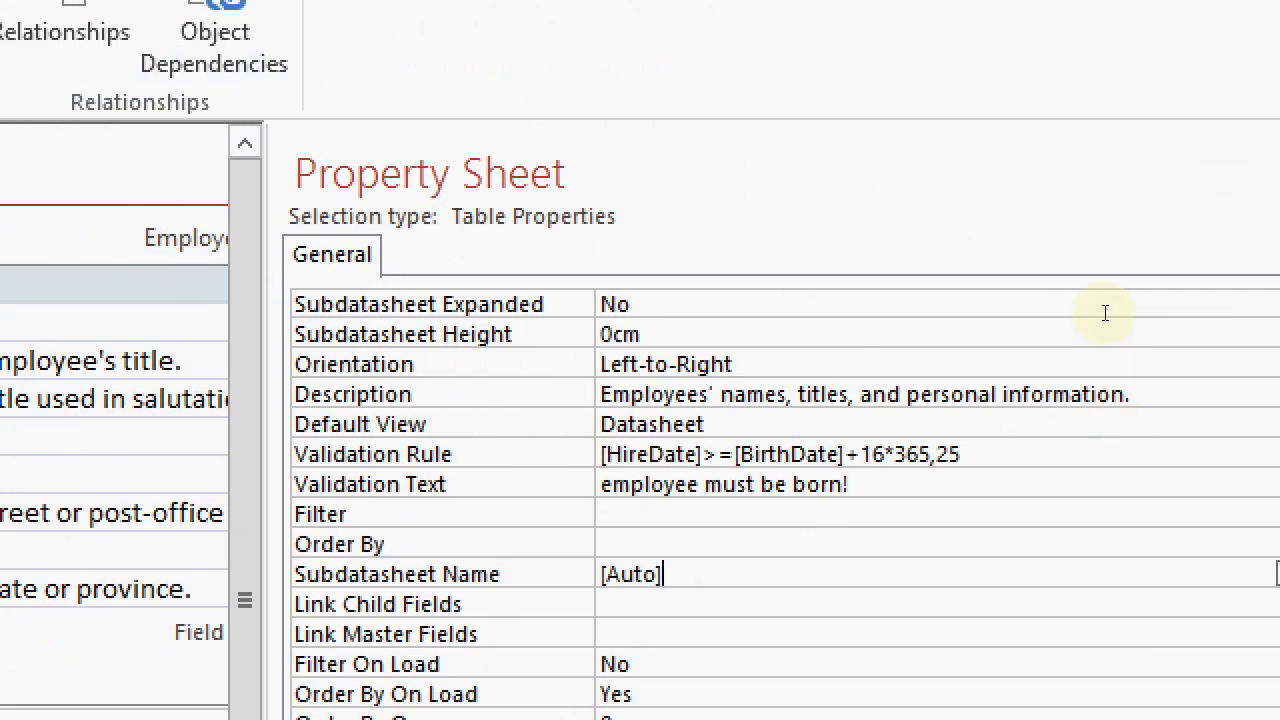
key(shift+Left)
key(shift+Left)
key(shift+Left)
key(shift+Left)
key(shift+Left)
key(shift+Left)
key(shift+Left)
key(shift+Left)
key(shift+Left)
key(shift+Left)
key(shift+Left)
key(shift+Left)
key(shift+Right)
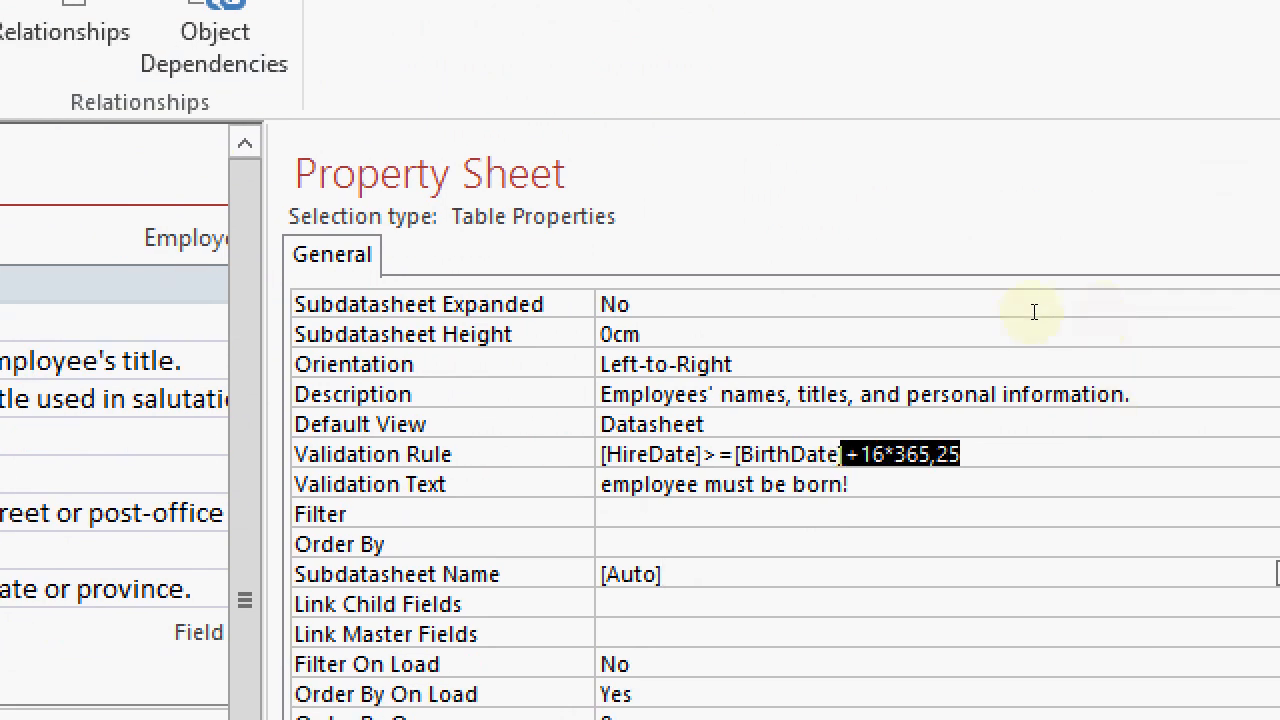
key(shift+Right)
key(shift+Home)
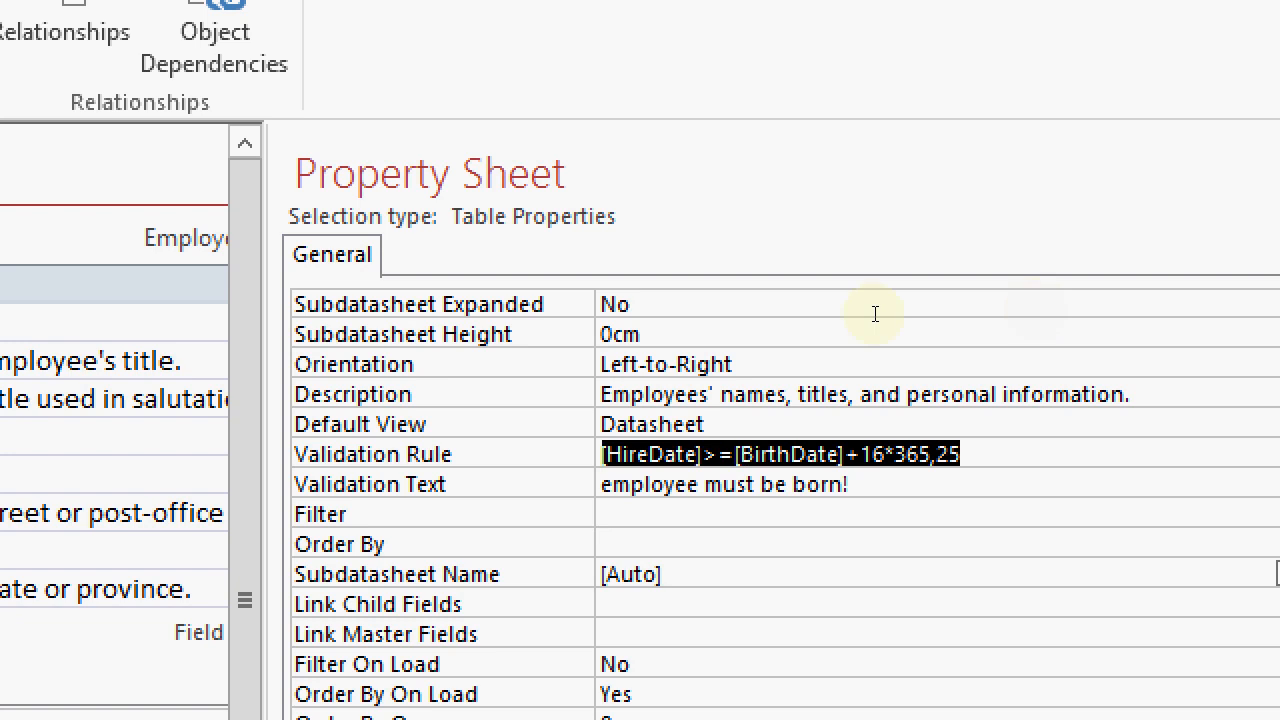
key(End)
key(shift+Left)
key(shift+Left)
key(shift+Left)
key(shift+Left)
key(shift+Left)
key(shift+Left)
key(shift+Right)
- Rewrite the table validation rule as the exact age check [HireDate]>=DateAdd("yyyy";16;[BirthDate])
key(Left)
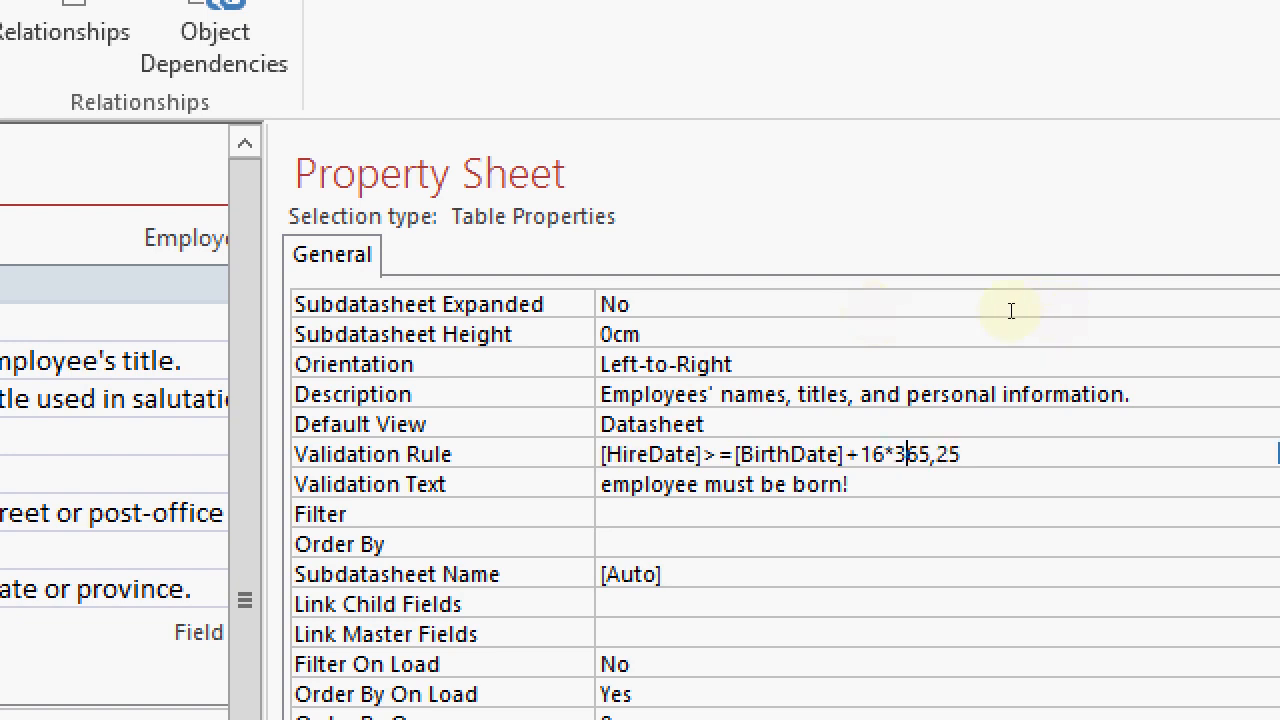
key(Left)
key(Left)
key(Left)
key(Left)
key(Left)
key(Left)
key(Left)
key(Left)
key(Left)
key(Left)
key(Left)
key(Left)
key(Left)
key(Left)
key(Left)
key(Left)
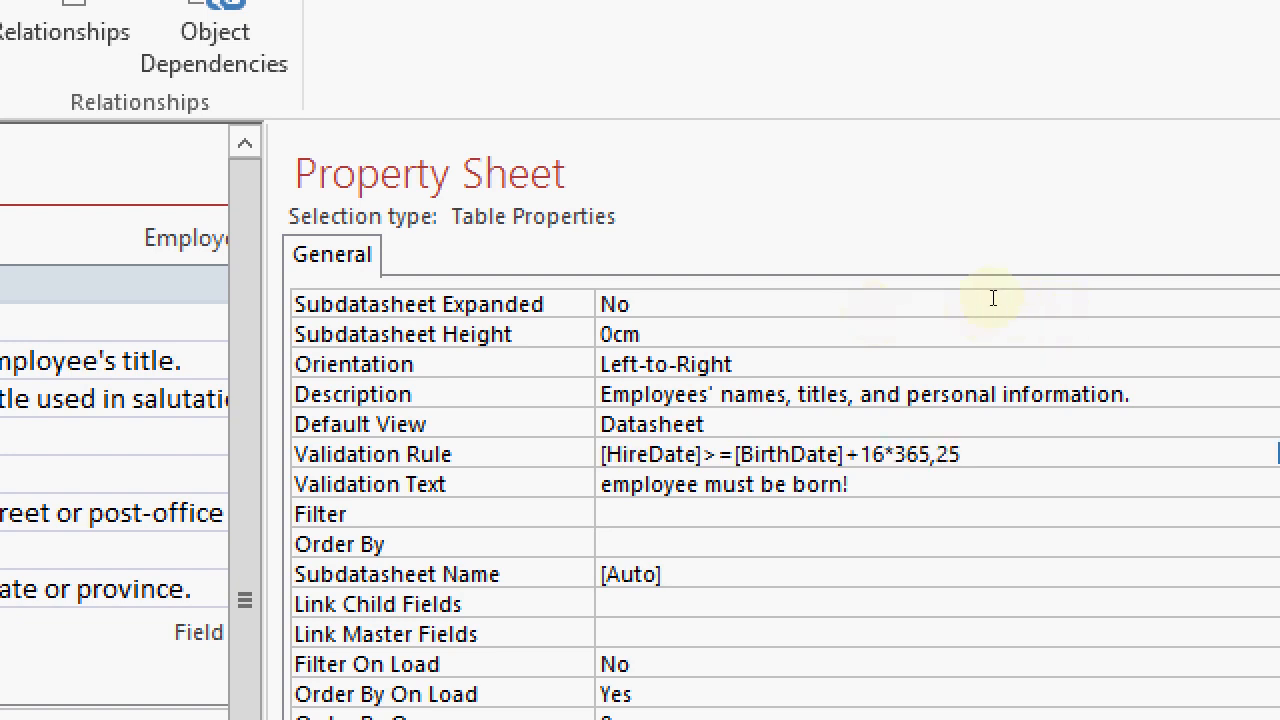
text(DateAdd()
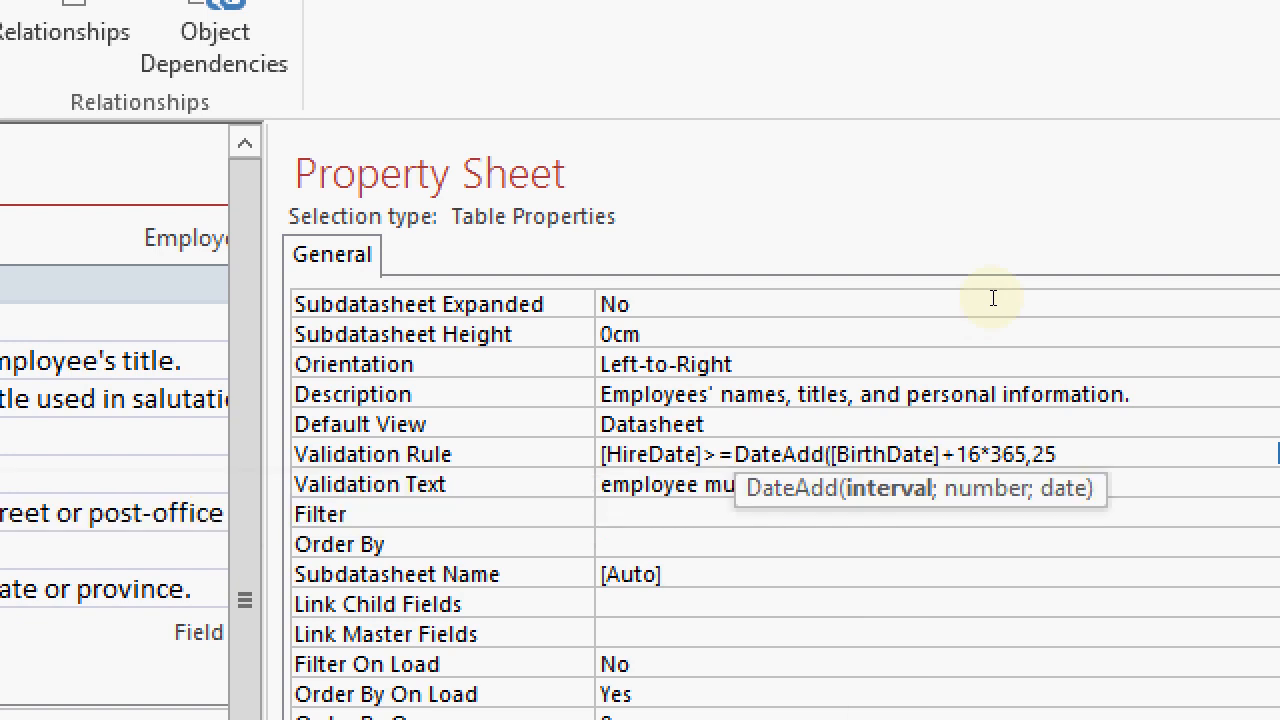
text("yyyy")
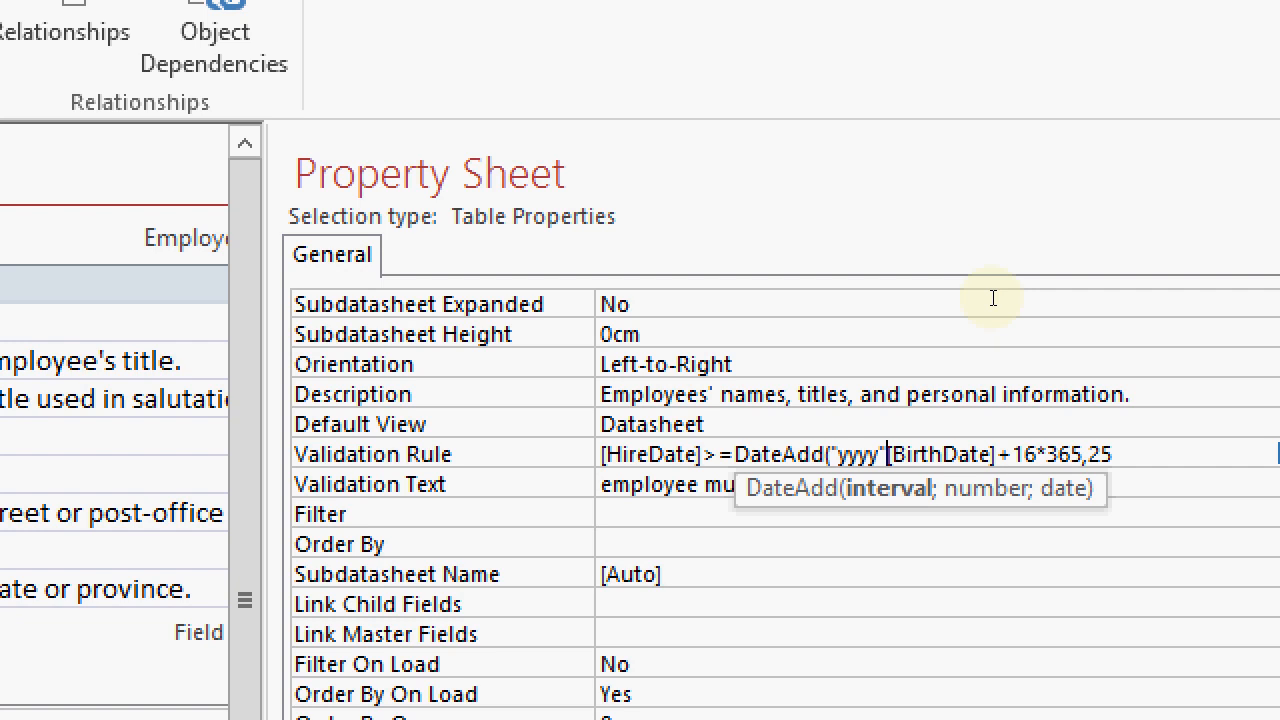
text(;16;)
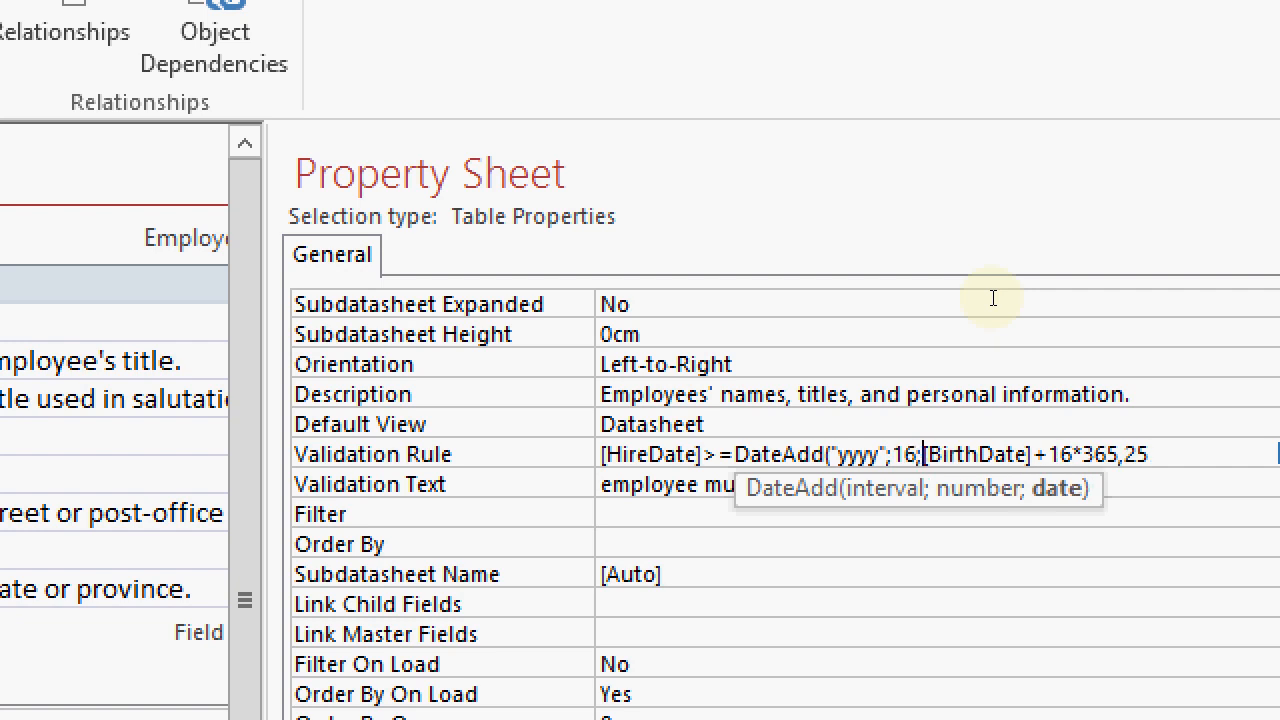
key(ctrl+Right)
key(shift+End)
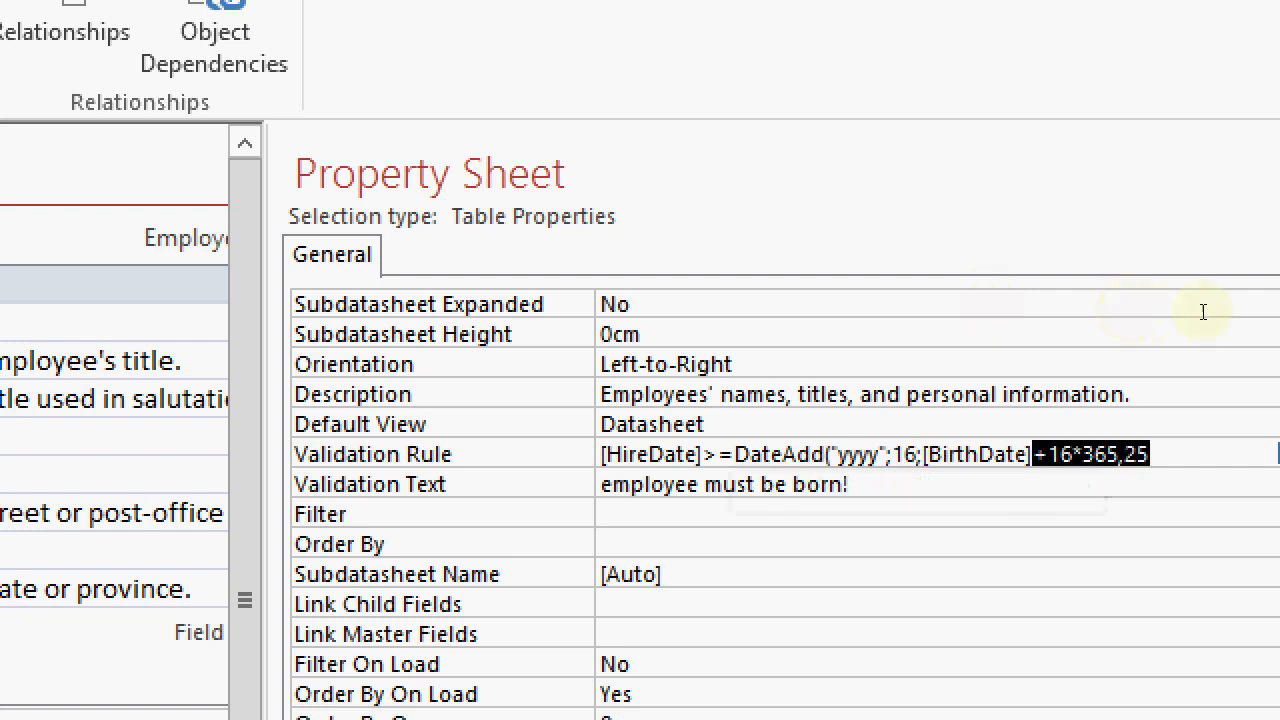
text())
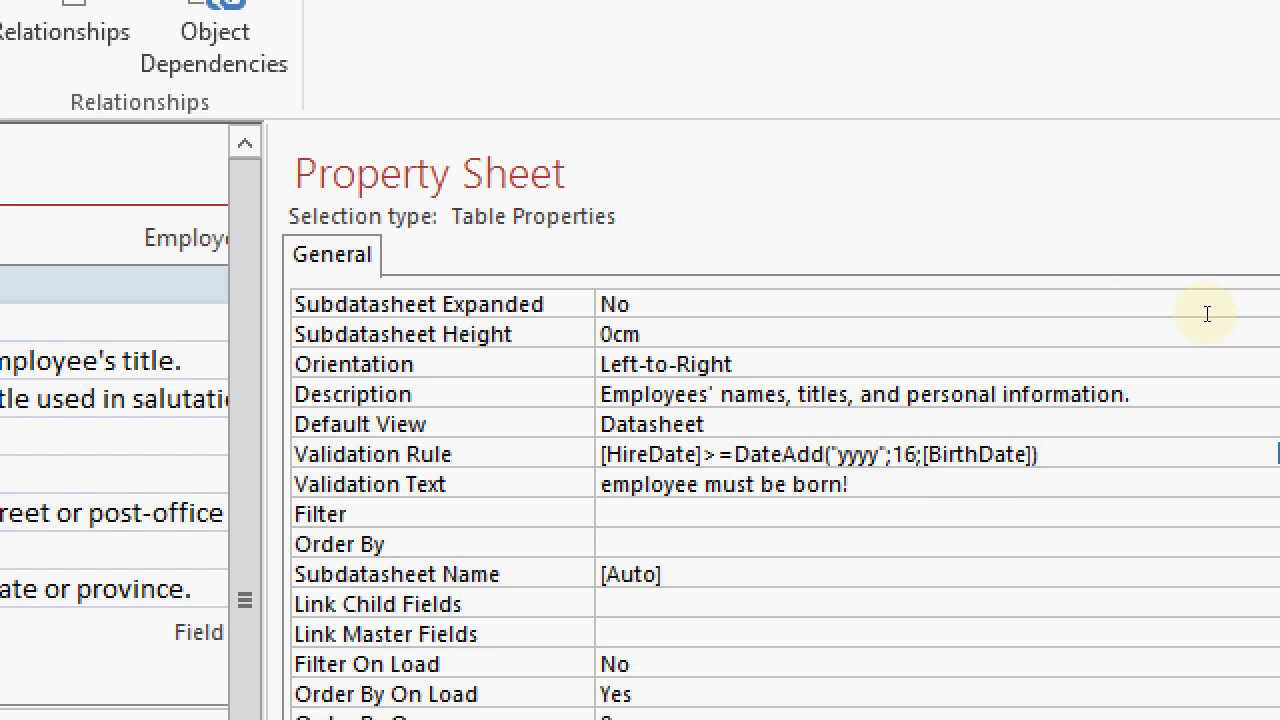
key(Return)
key(Return)
- Rewrite the Employees table validation rule with the year-difference check DateDiff("yyyy";[BirthDate];[HireDate])>=16
key(Up)
key(Up)
key(BackSpace)
key(BackSpace)
key(BackSpace)
key(BackSpace)
key(BackSpace)
key(BackSpace)
key(BackSpace)
key(BackSpace)
key(BackSpace)
key(BackSpace)
key(BackSpace)
key(BackSpace)
key(BackSpace)
key(BackSpace)
key(BackSpace)
key(BackSpace)
key(BackSpace)
key(BackSpace)
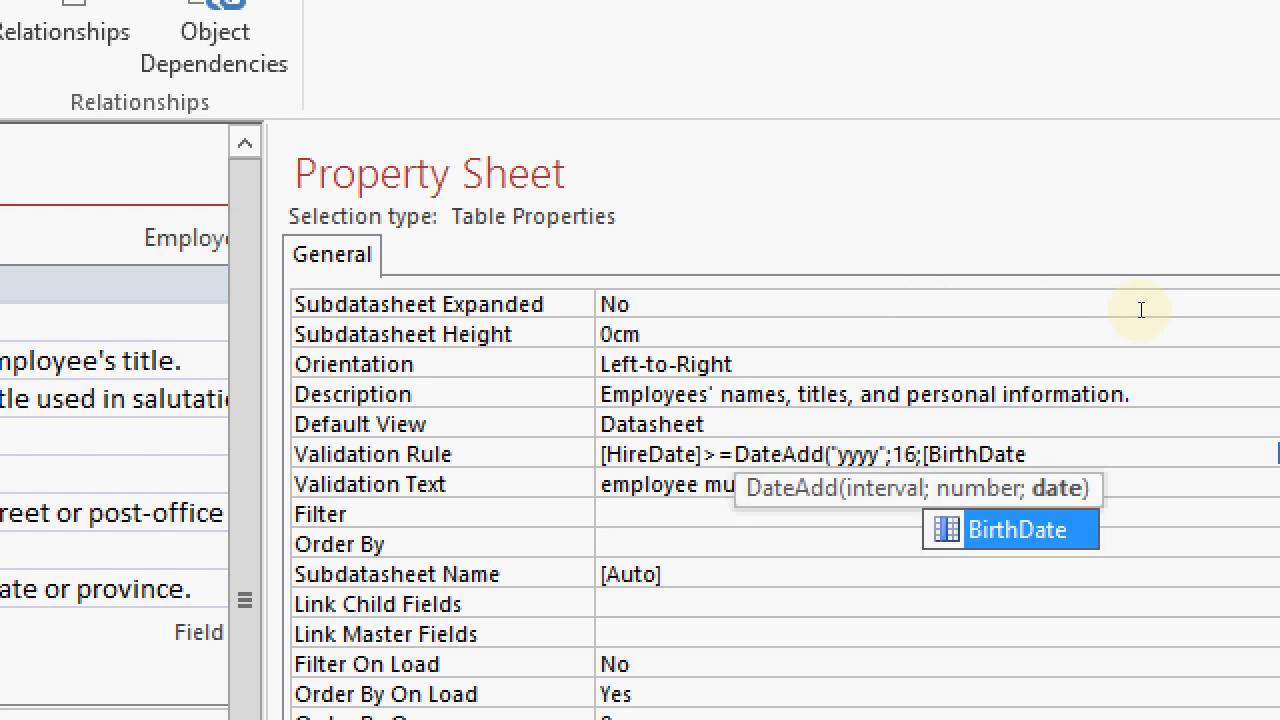
key(BackSpace)
key(BackSpace)
key(BackSpace)
key(BackSpace)
key(BackSpace)
key(BackSpace)
key(BackSpace)
key(BackSpace)
key(BackSpace)
key(BackSpace)
key(BackSpace)
key(BackSpace)
key(BackSpace)
key(BackSpace)
key(BackSpace)
key(BackSpace)
key(BackSpace)
key(BackSpace)
key(BackSpace)
key(BackSpace)
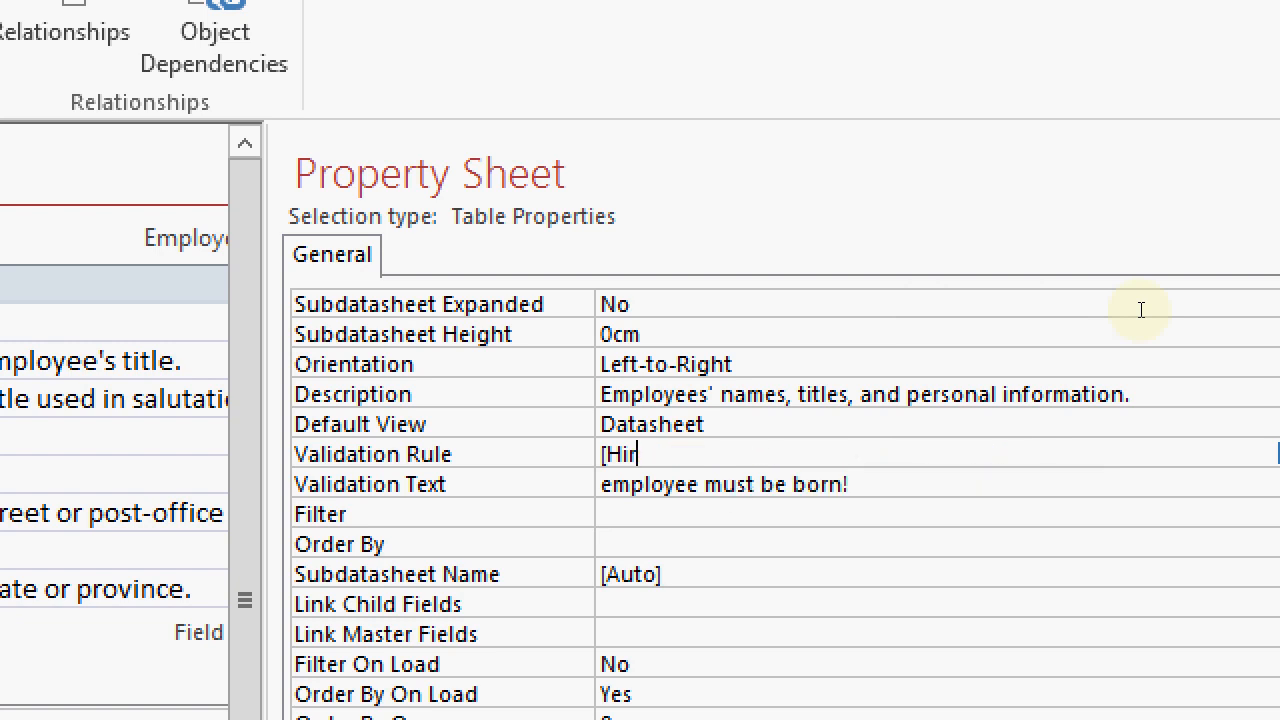
text(DateSiff)
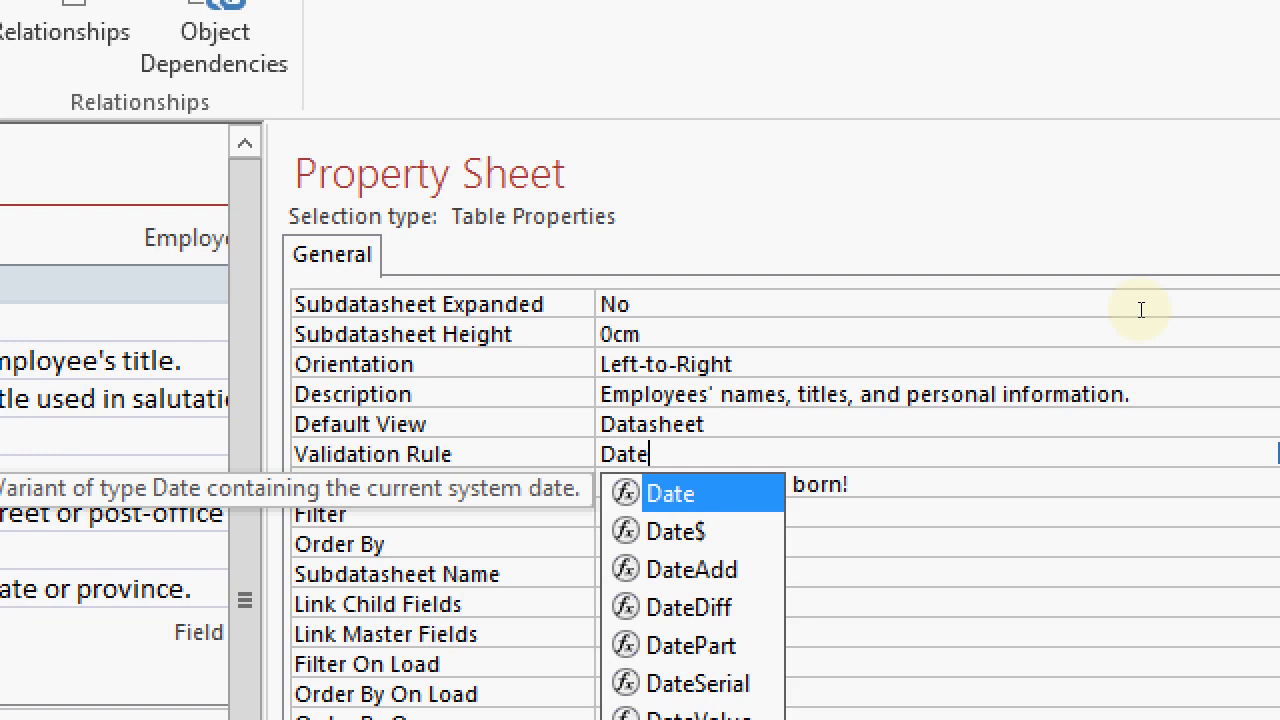
key(BackSpace)
key(BackSpace)
key(BackSpace)
key(BackSpace)
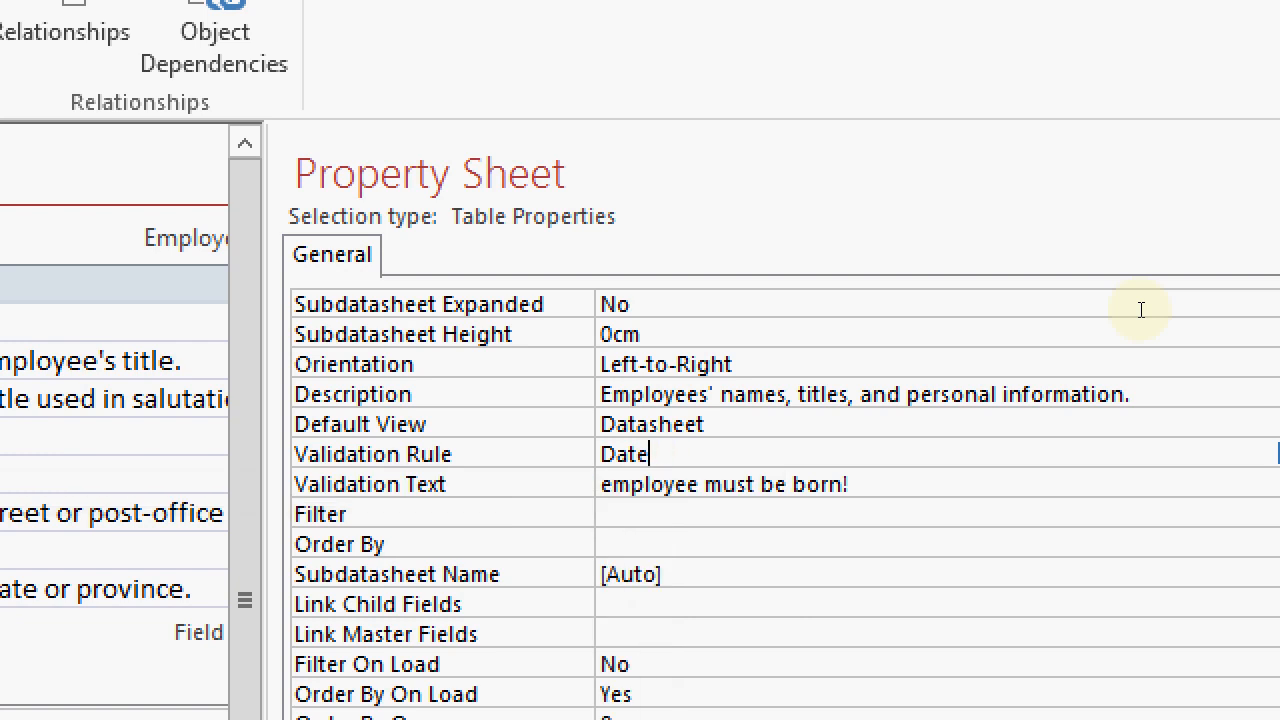
text(Diff()
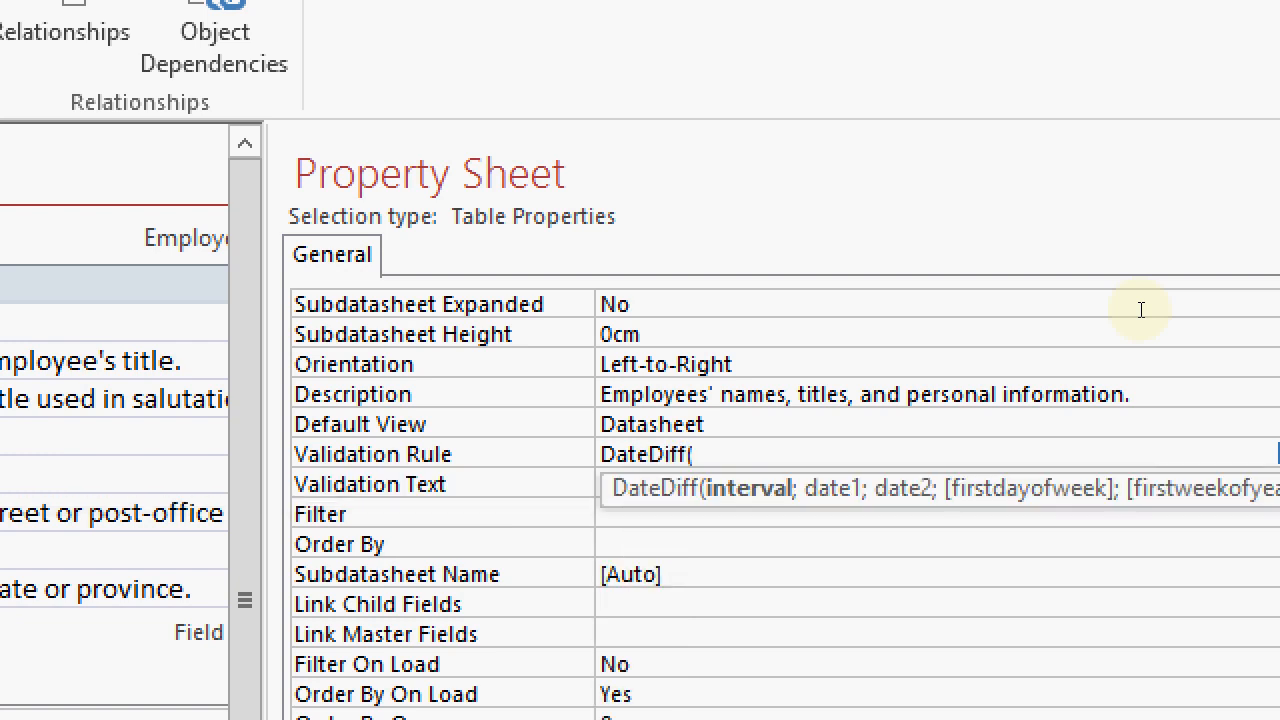
text("yyyy";[B)
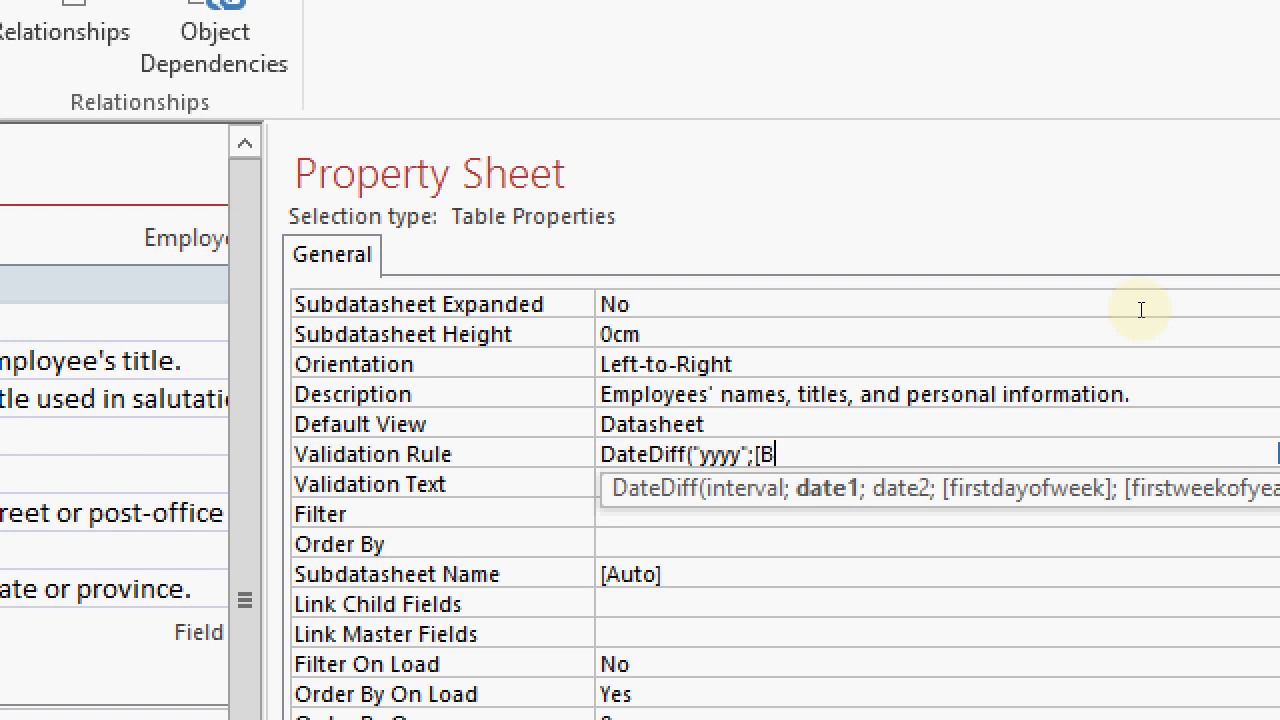
text(irthDate];)
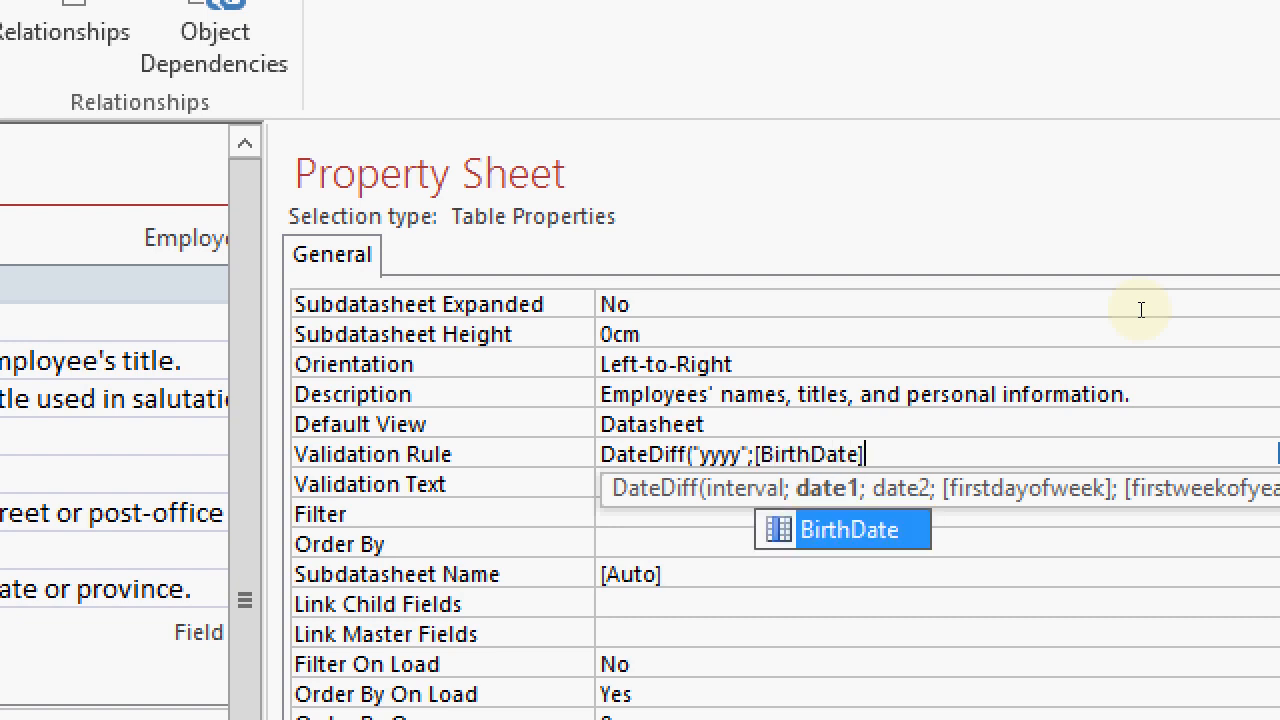
text([)
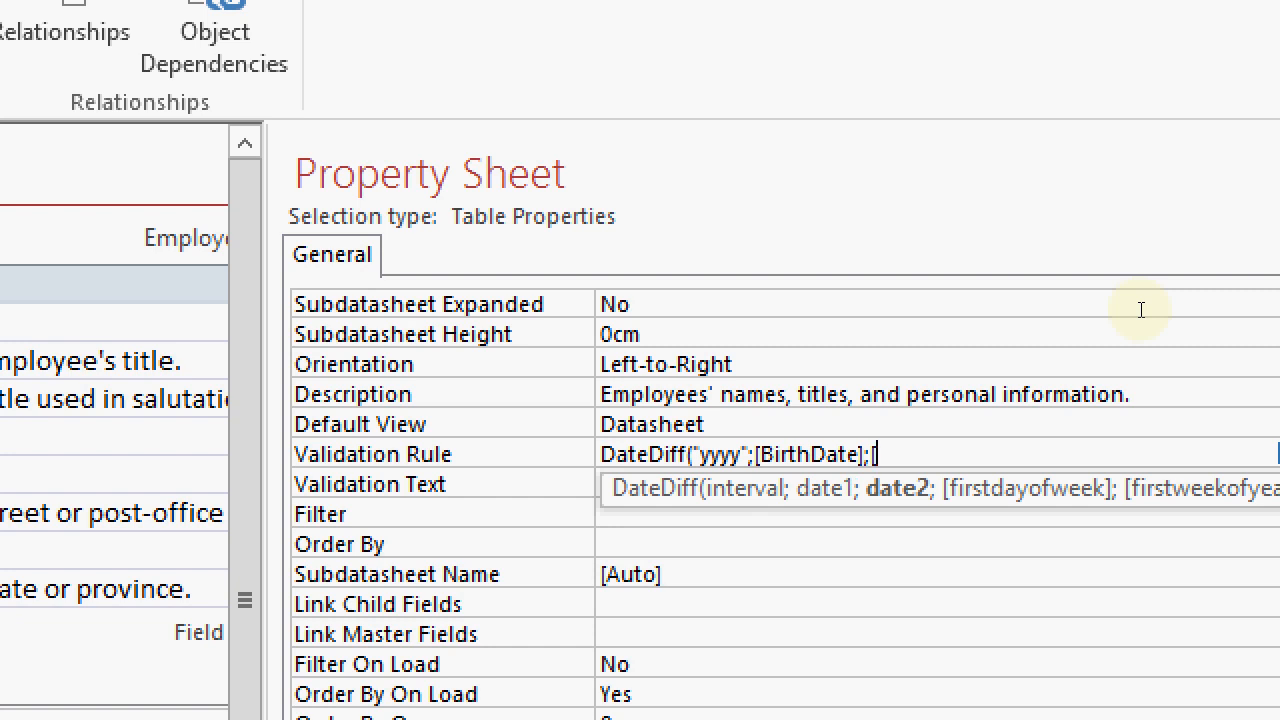
text(HireDate]))
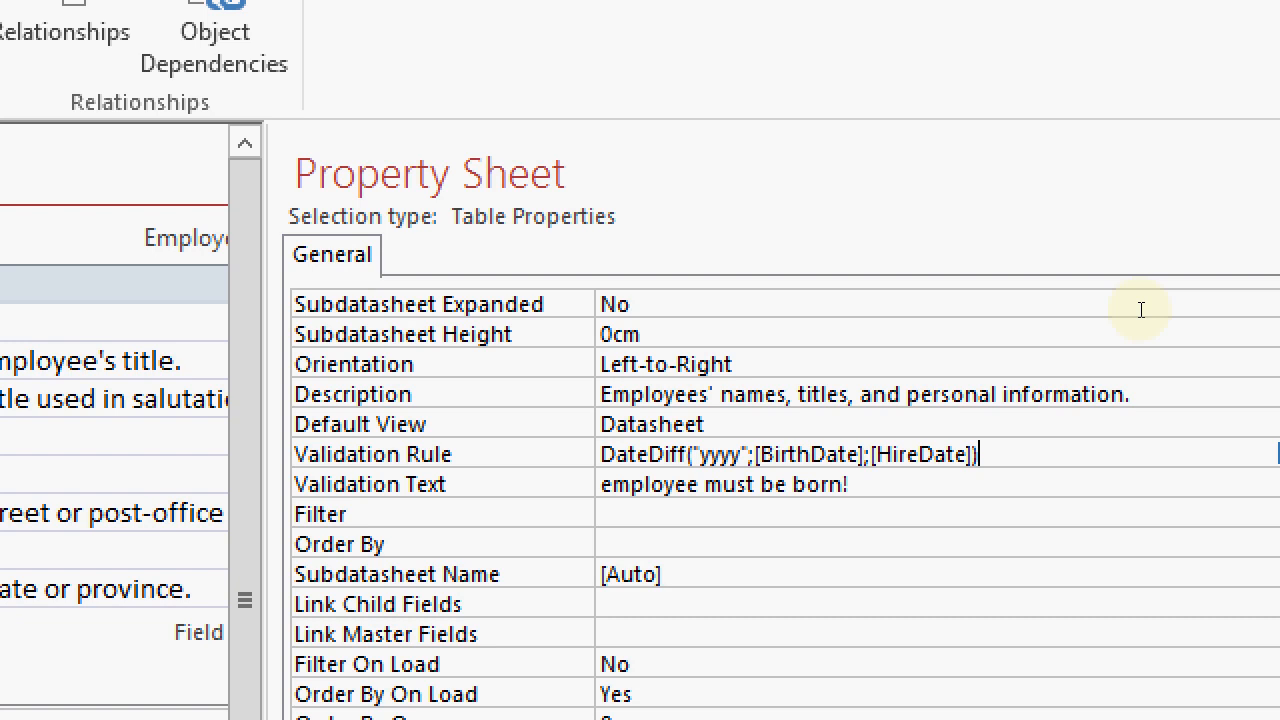
text(>=16)
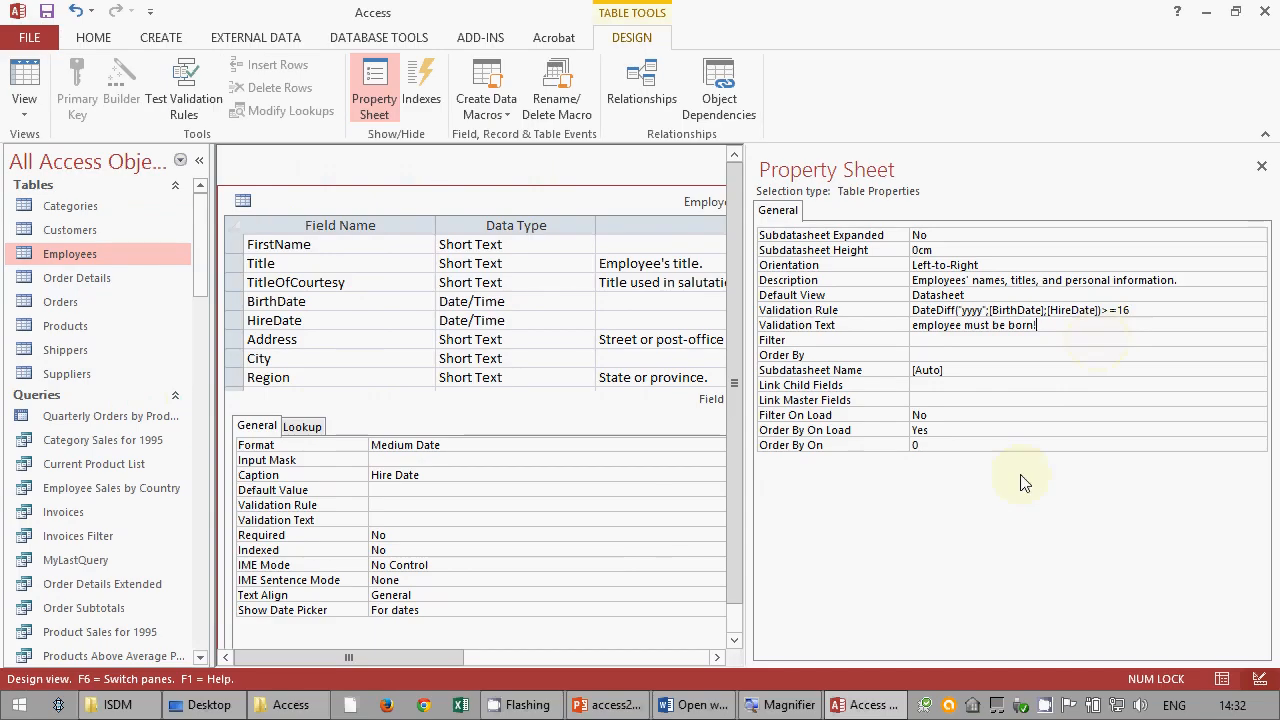
- Review the age-check exercise in the Word document and the Table slide in PowerPoint
click(712, 695)
scroll(729, 486, down, 4)
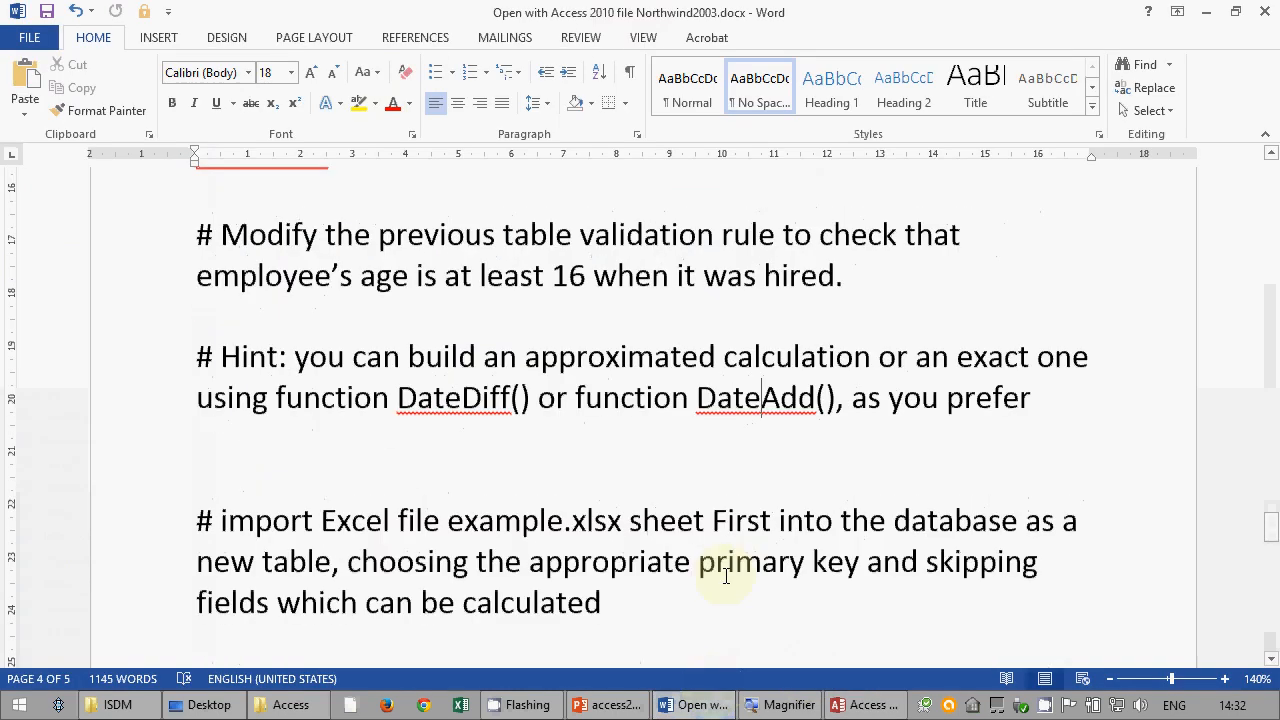
scroll(728, 497, up, 2)
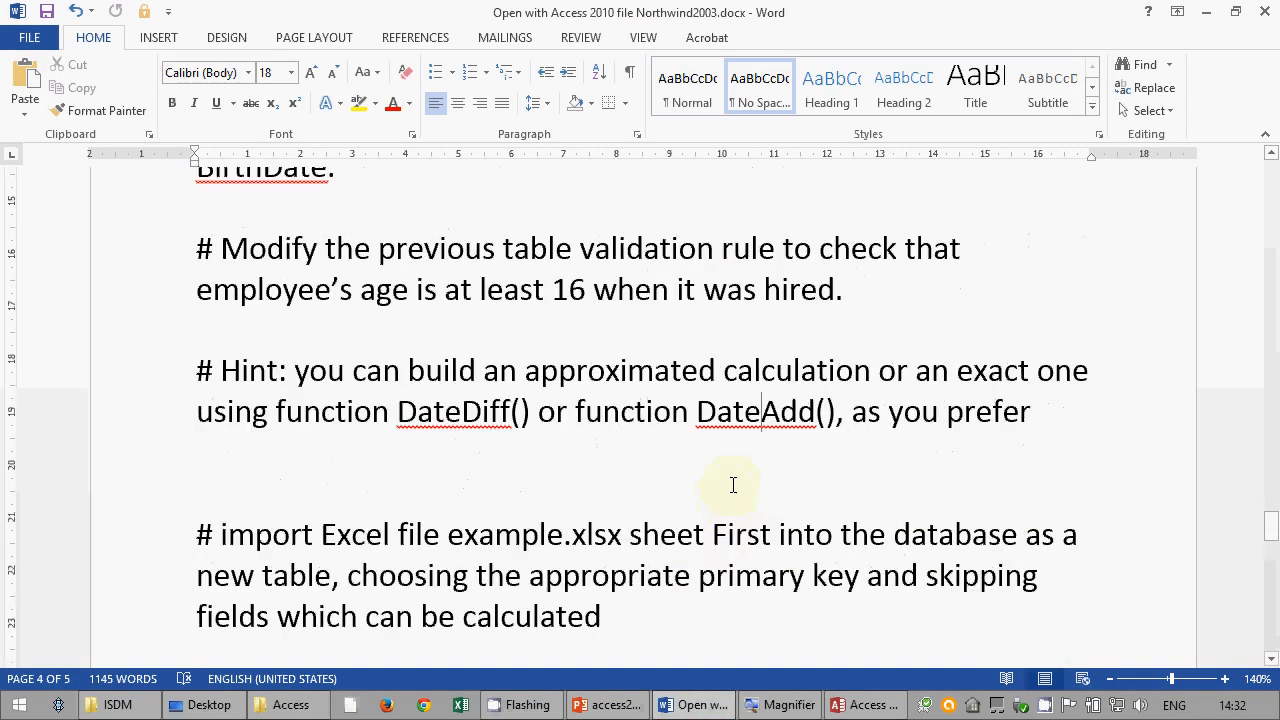
click(737, 500)
scroll(750, 566, up, 2)
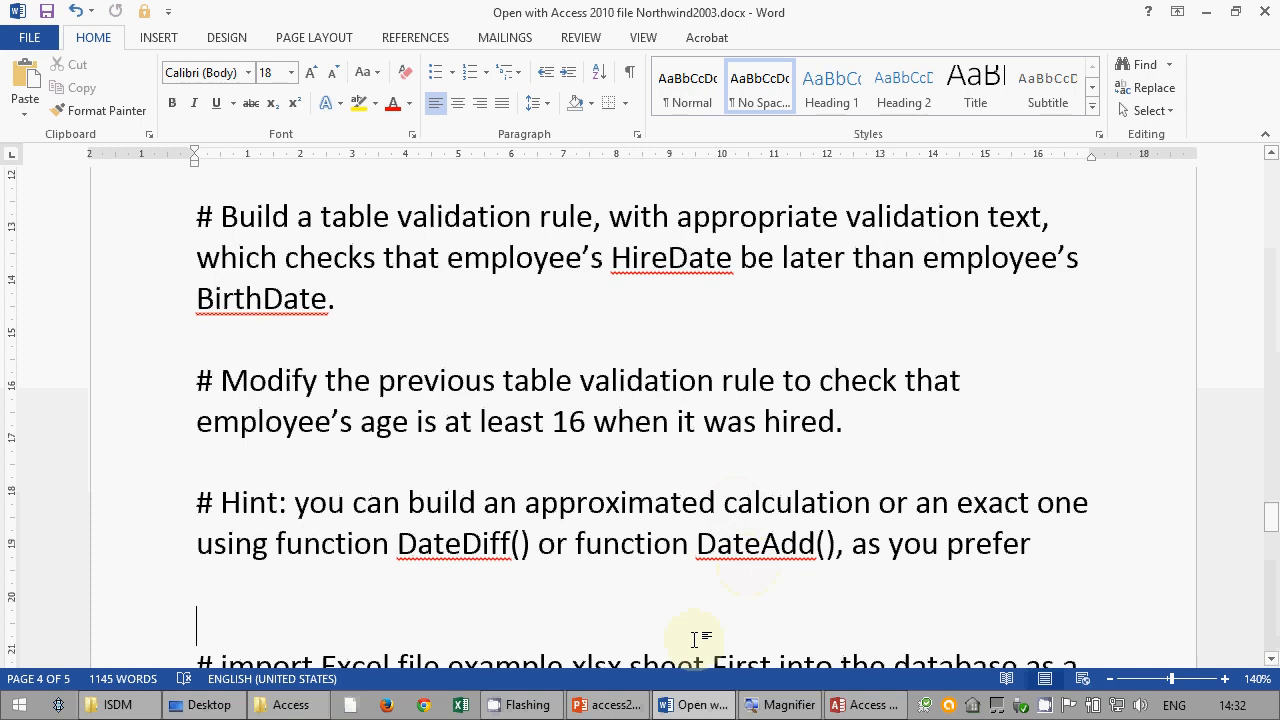
click(606, 704)
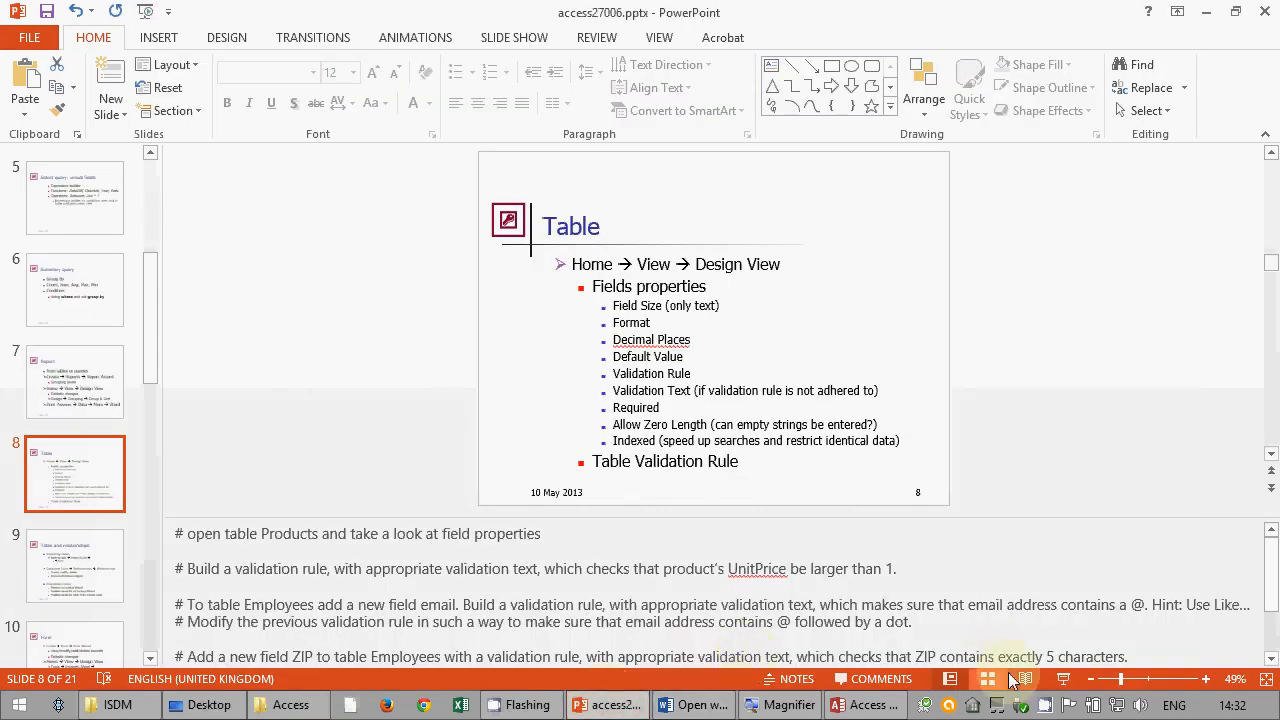
click(1063, 679)
key(Escape)
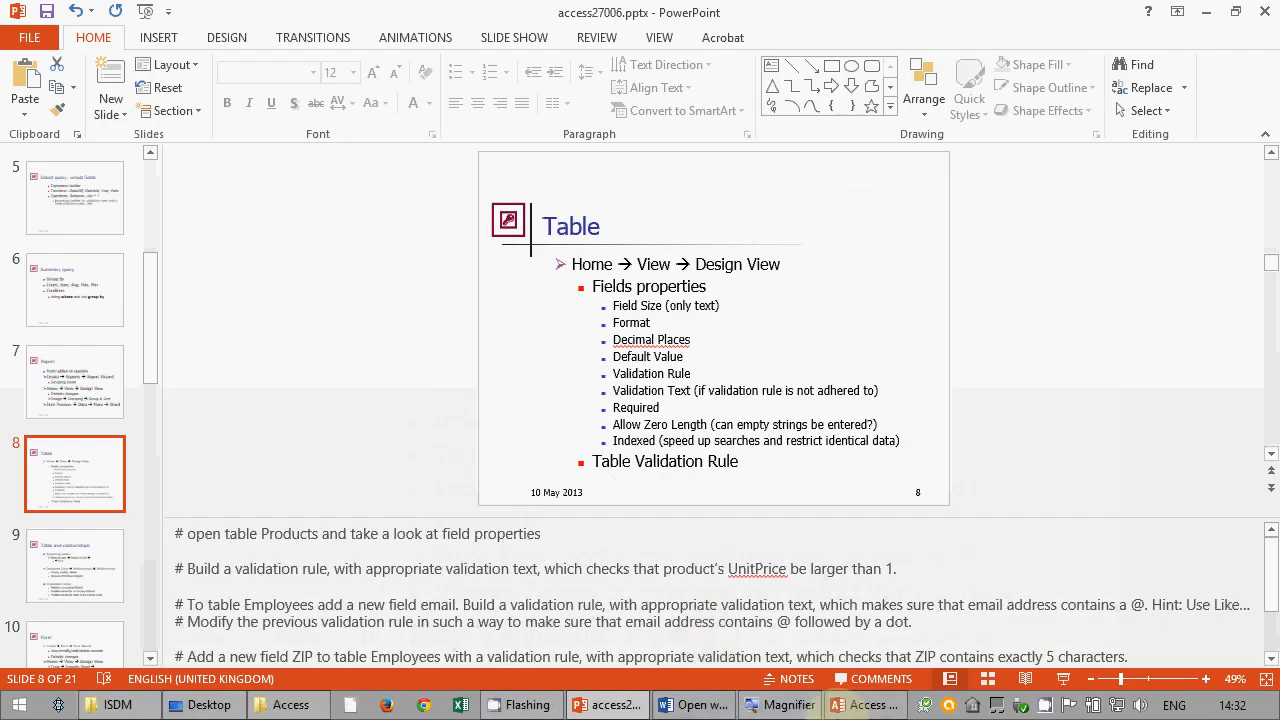
- Return to Access and close the property sheet and the Employees table, discarding the design changes
click(868, 704)
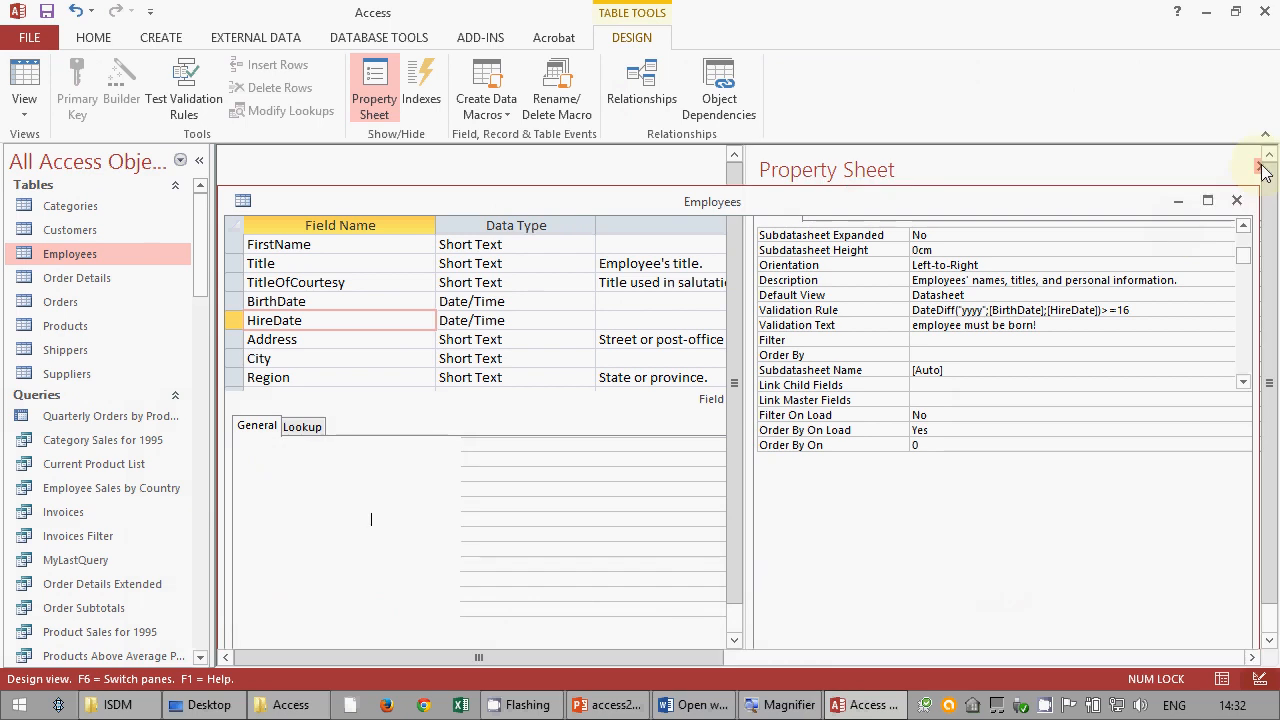
click(1260, 166)
click(1240, 203)
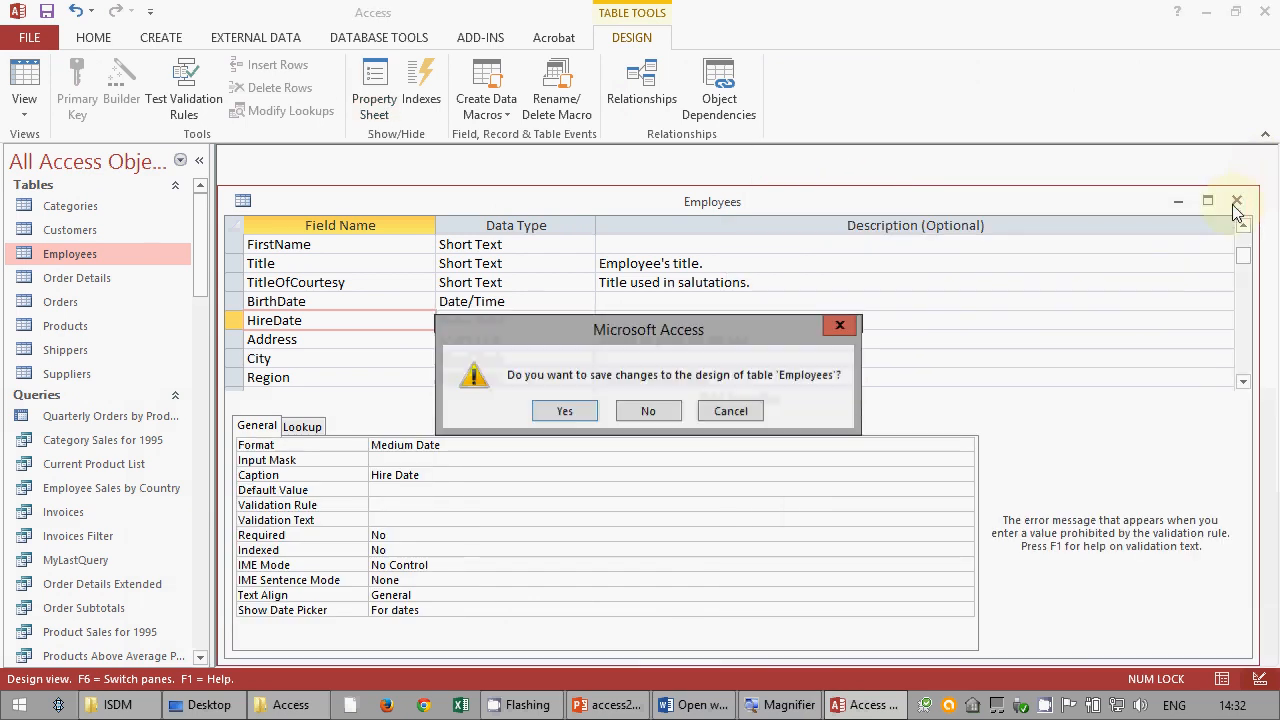
click(658, 413)
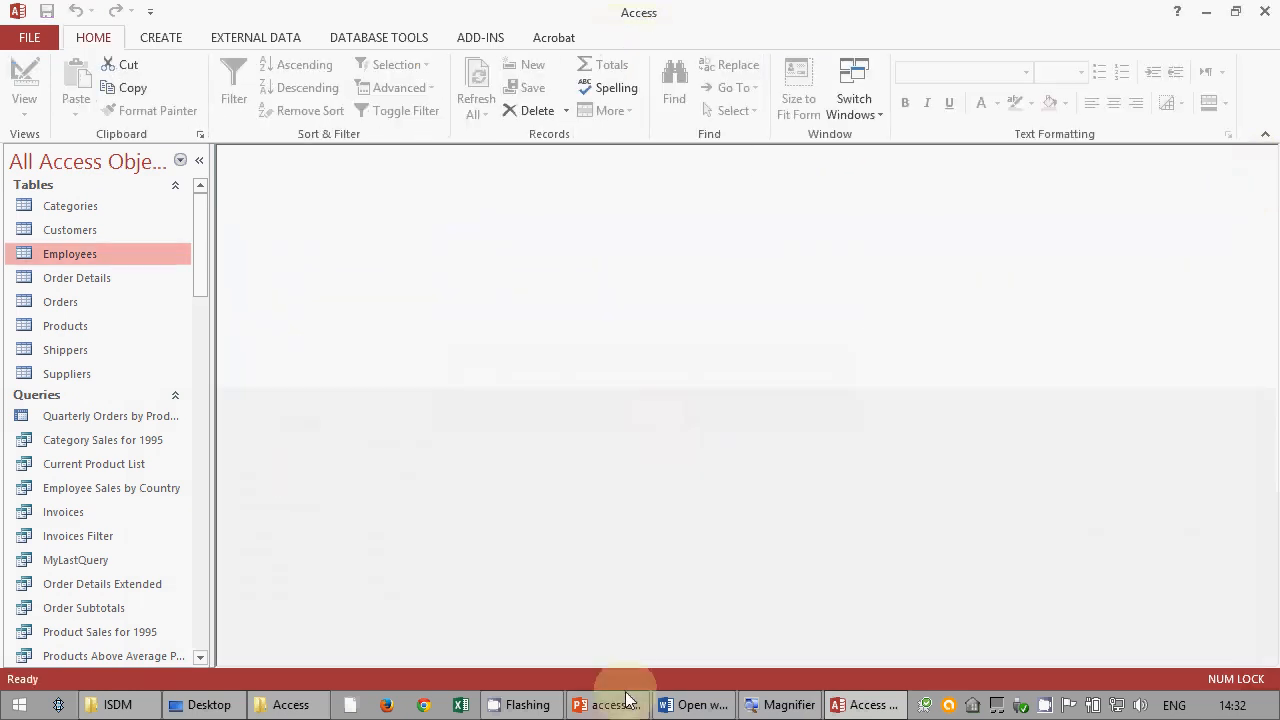
- Read the Excel import exercise in Word and present the Table and Table and relationships slides in PowerPoint, ending back in Word
click(692, 704)
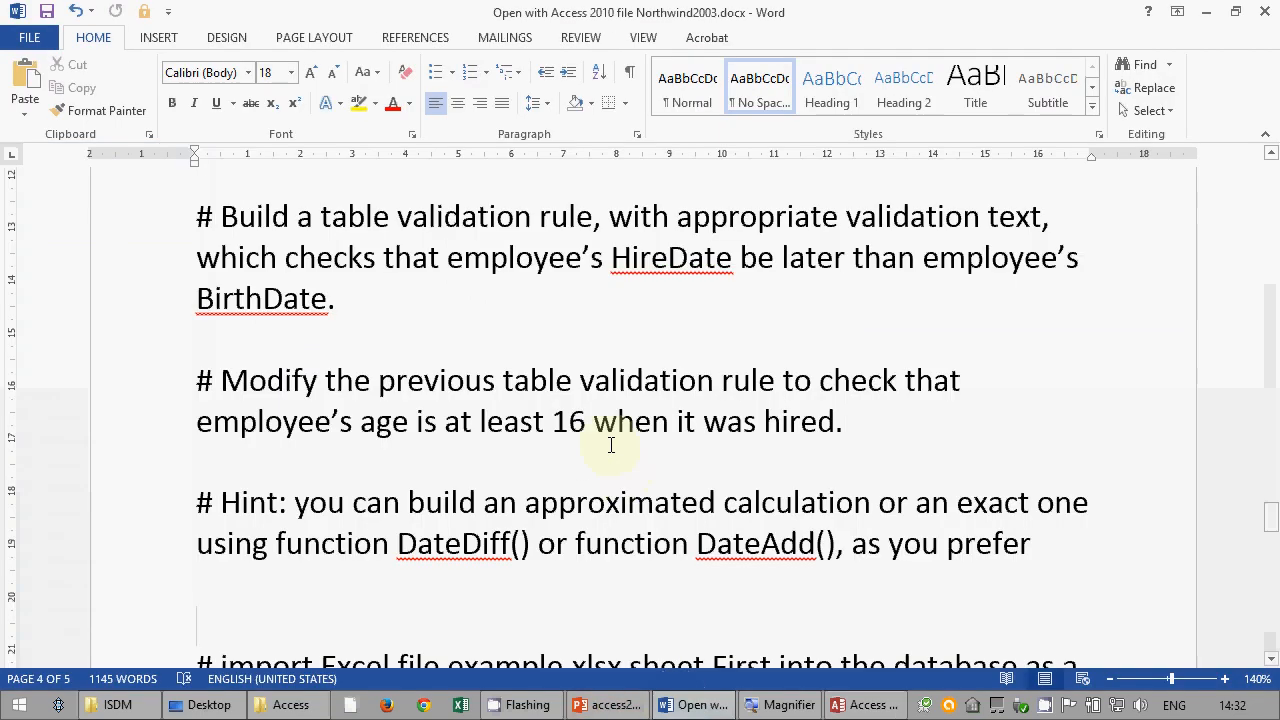
scroll(608, 443, down, 2)
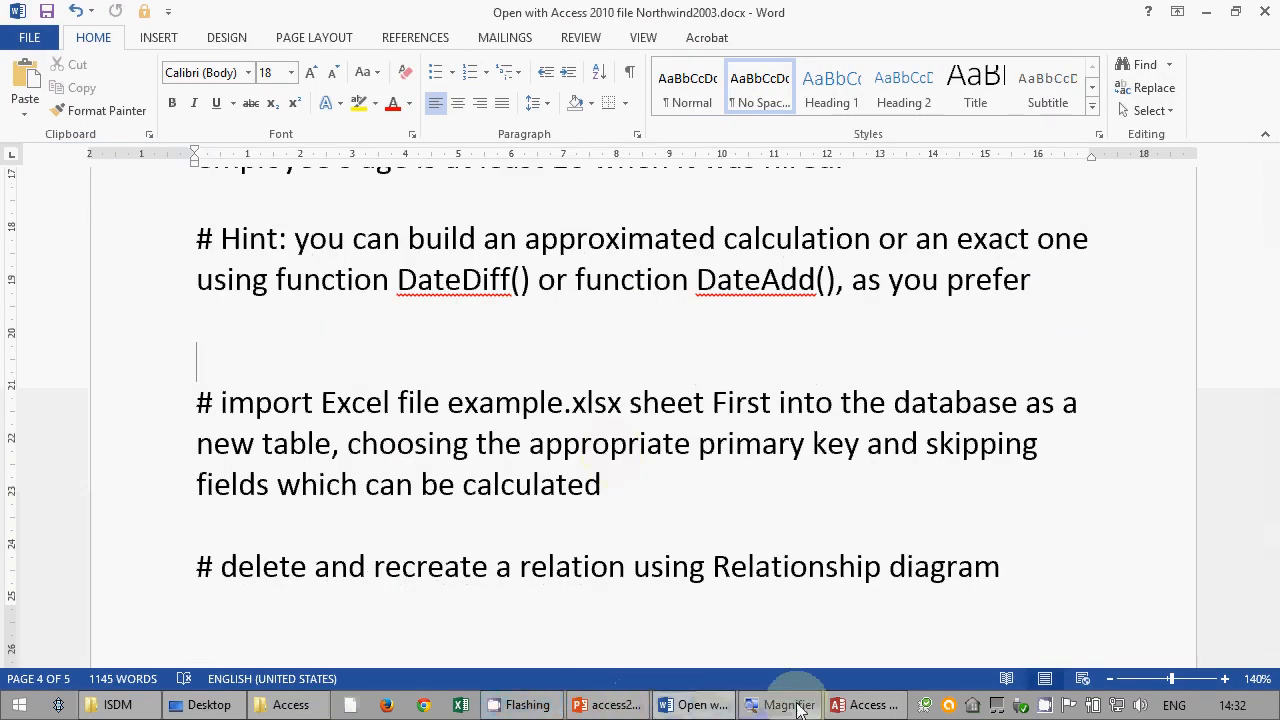
click(610, 704)
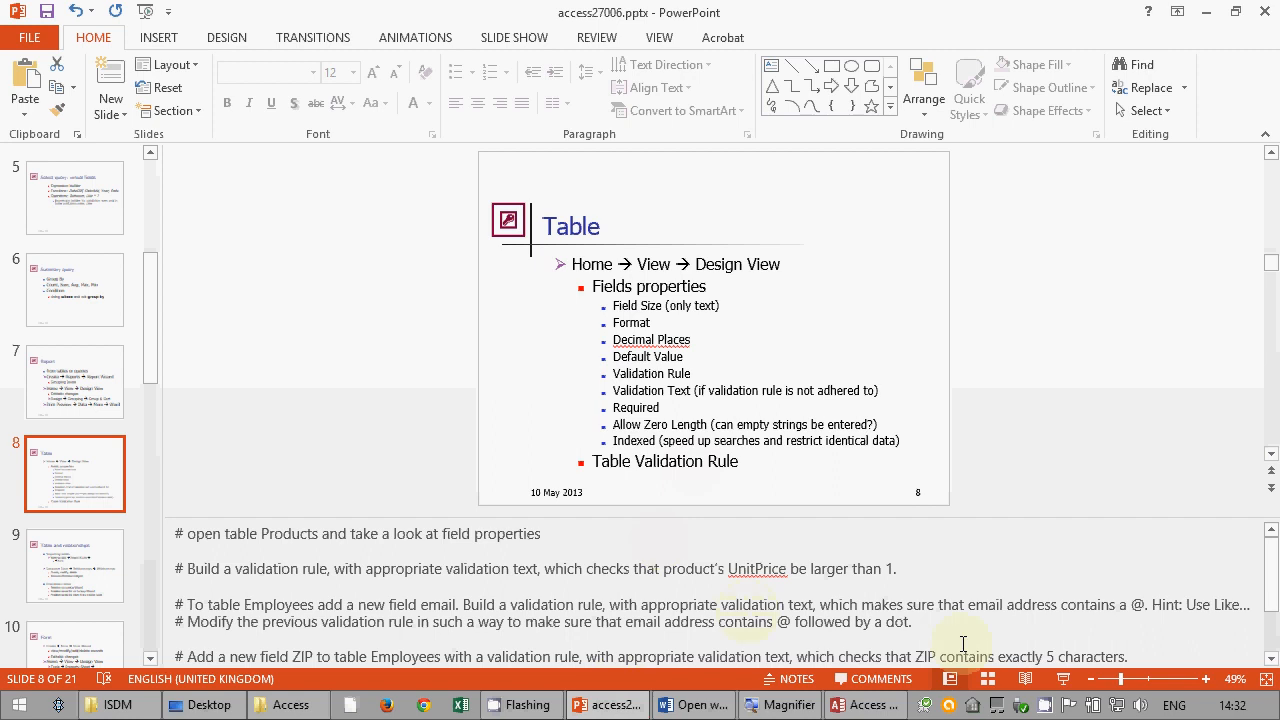
click(1064, 679)
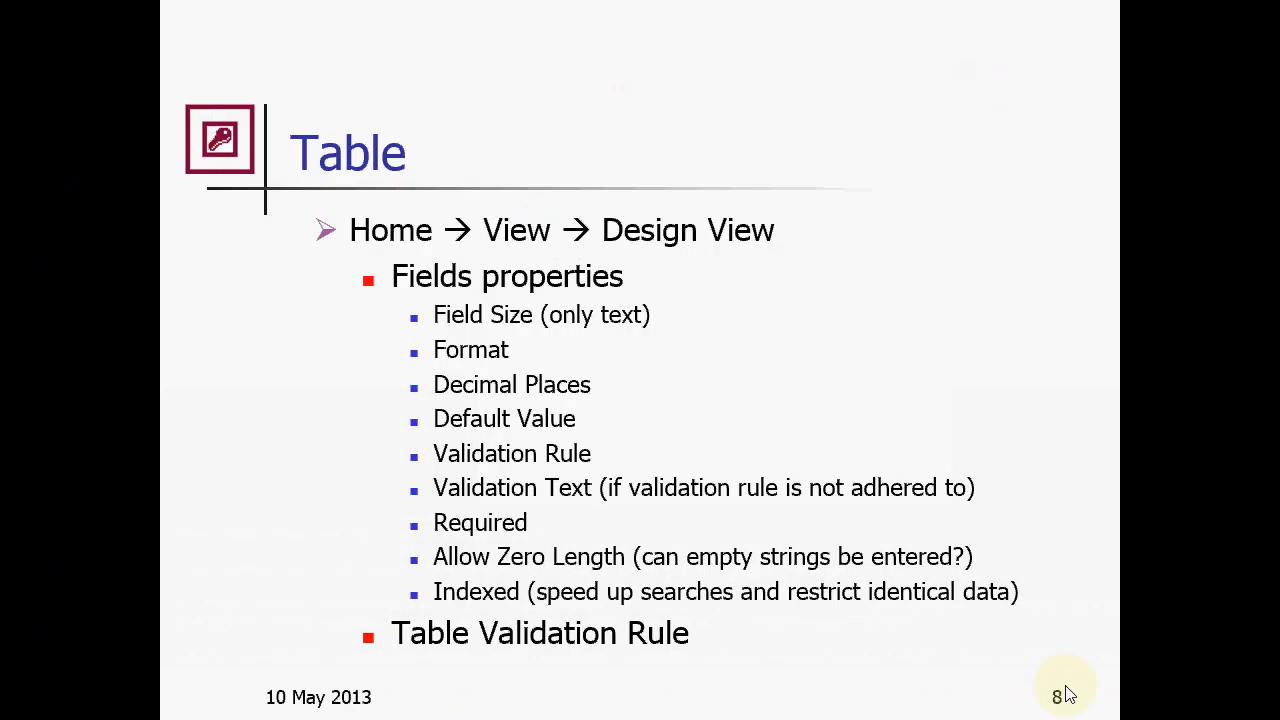
click(1066, 694)
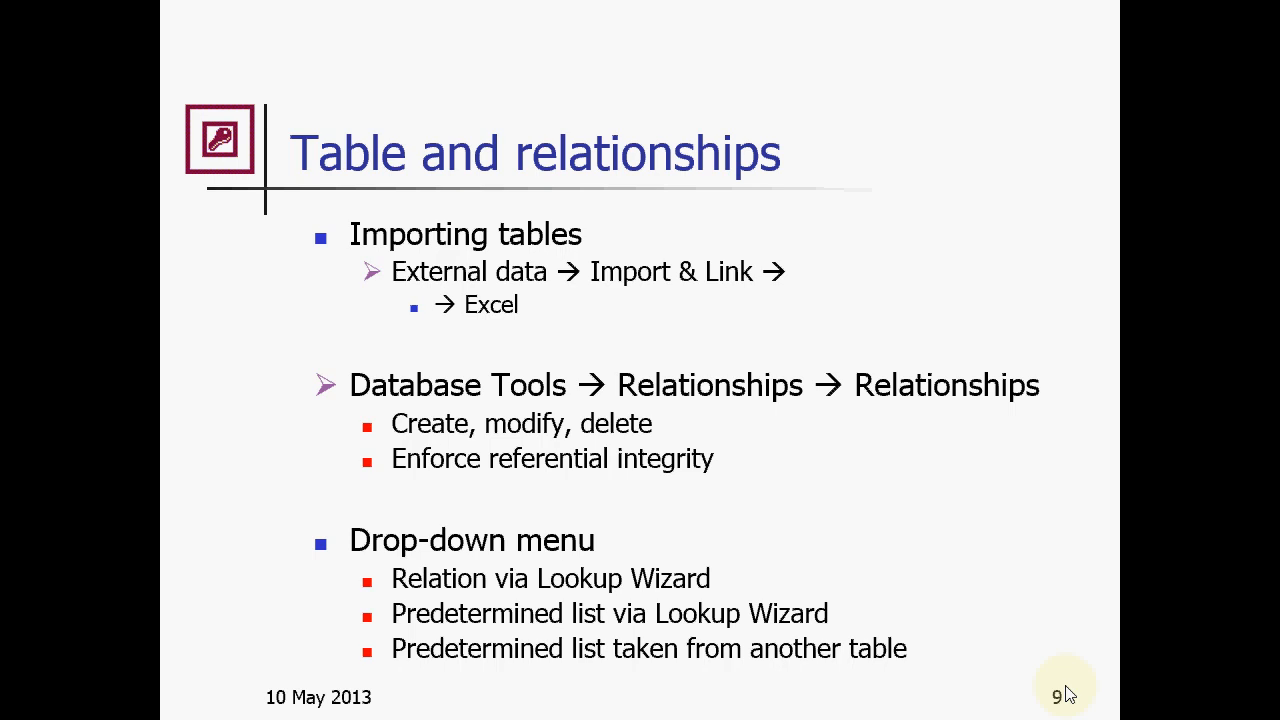
key(Escape)
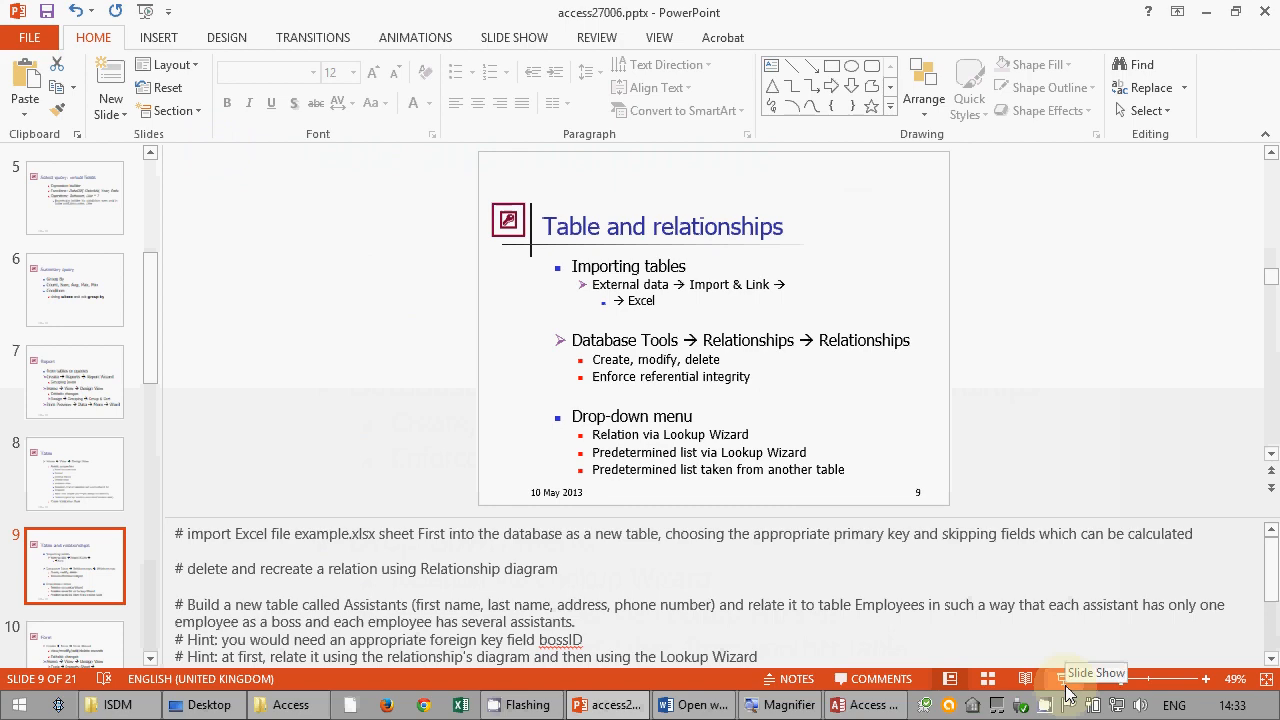
click(695, 704)
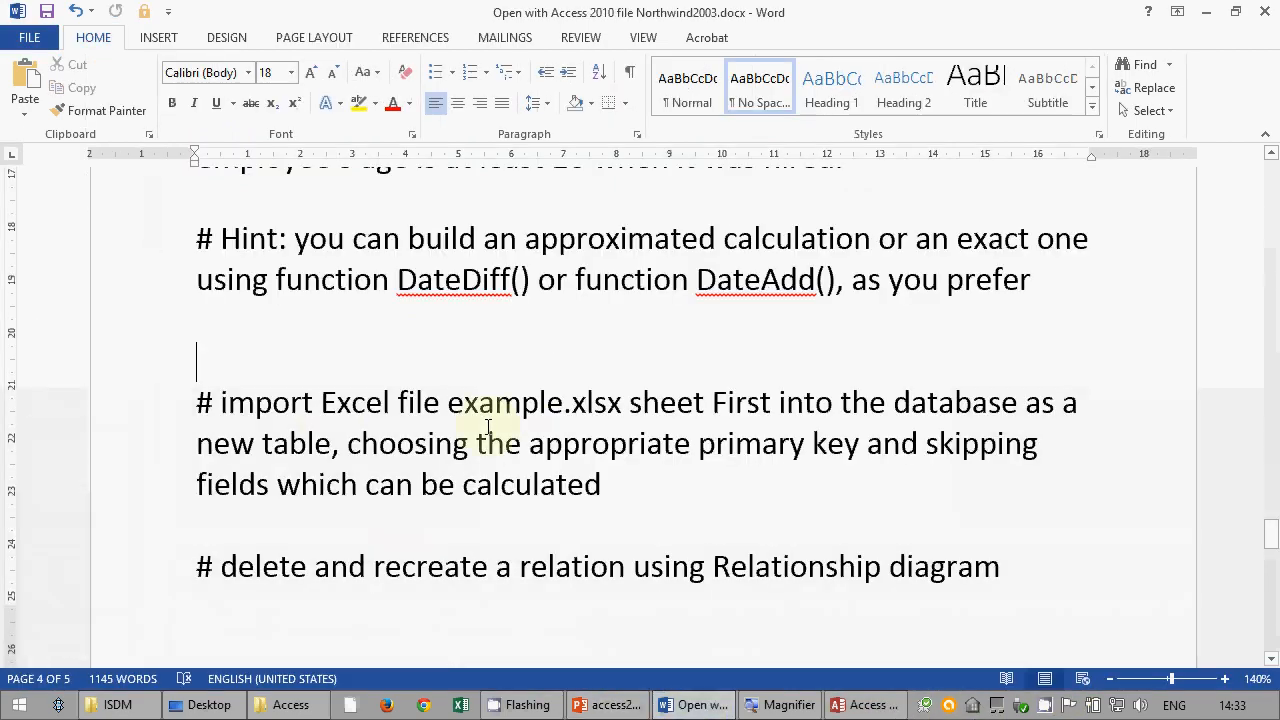
- Open the workbook wine.xls from the Access folder in Excel as read-only
click(285, 704)
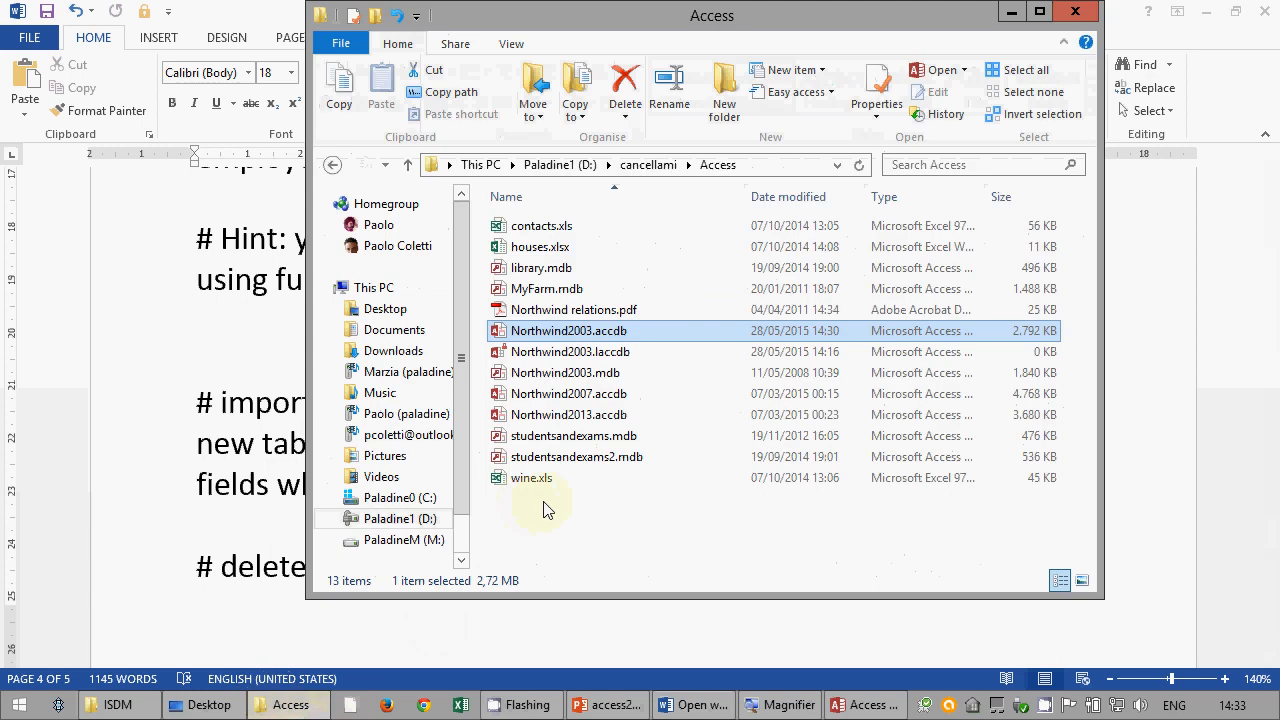
click(543, 510)
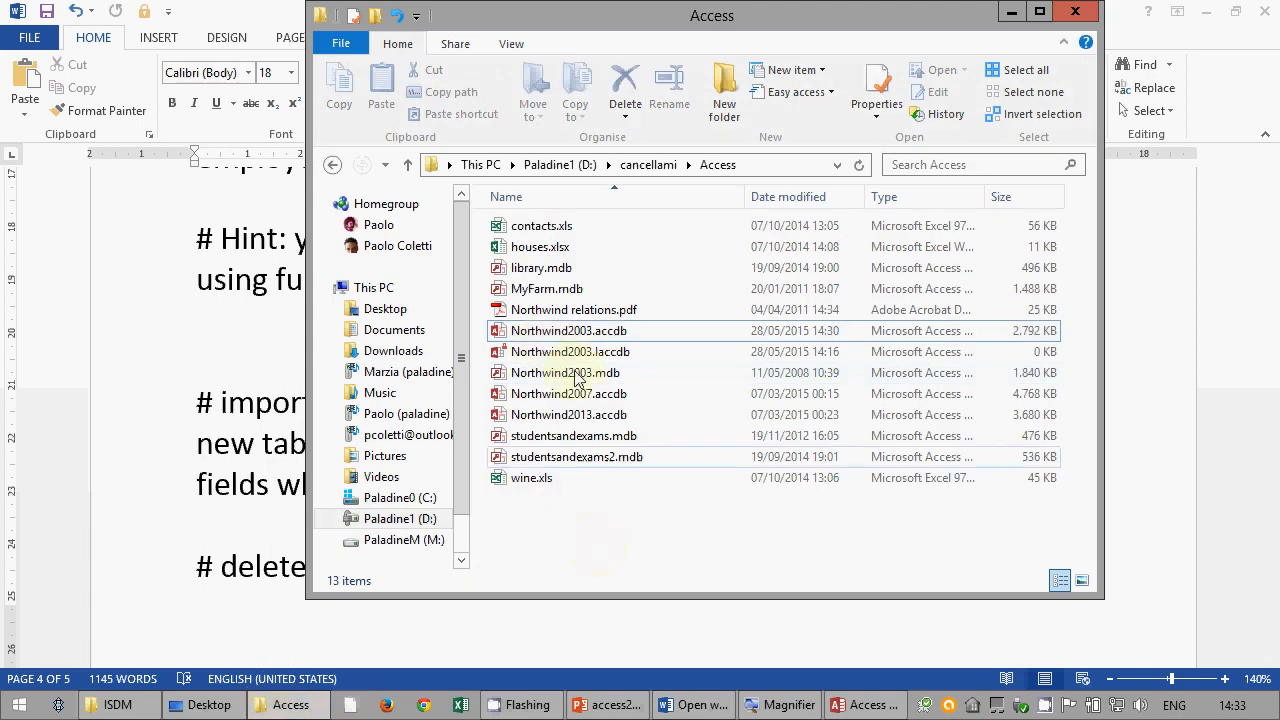
click(540, 479)
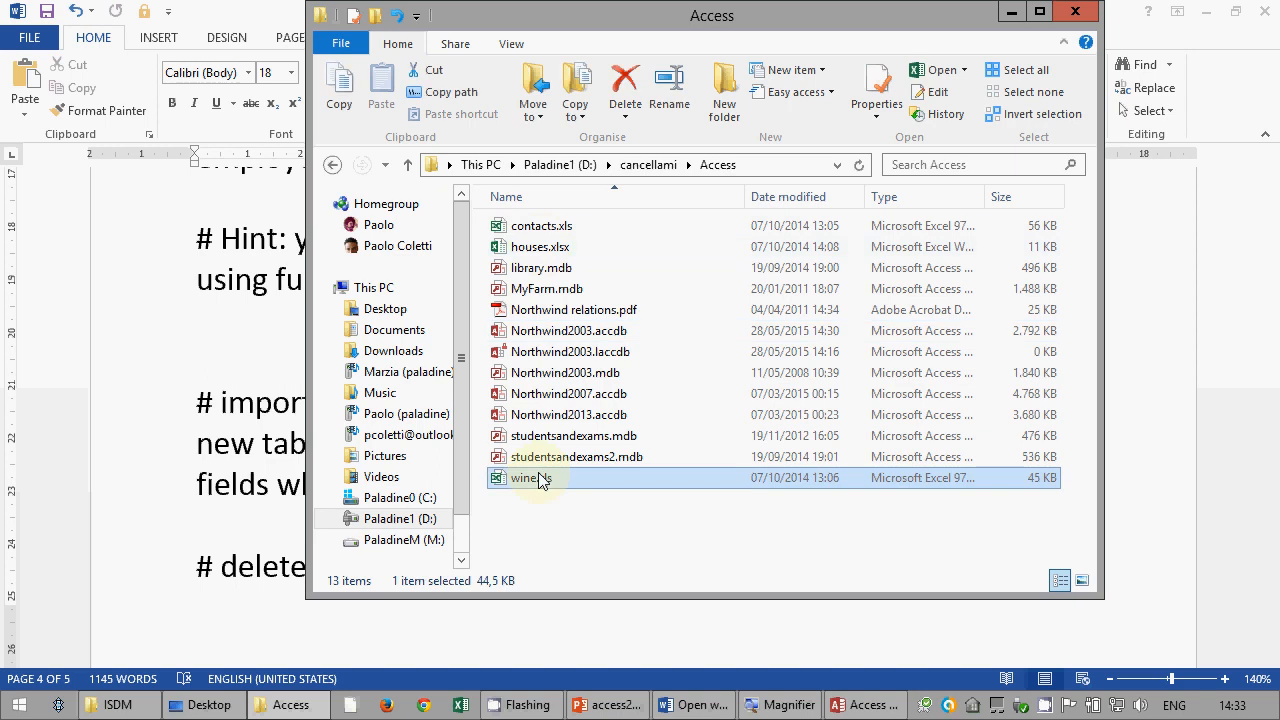
double_click(540, 479)
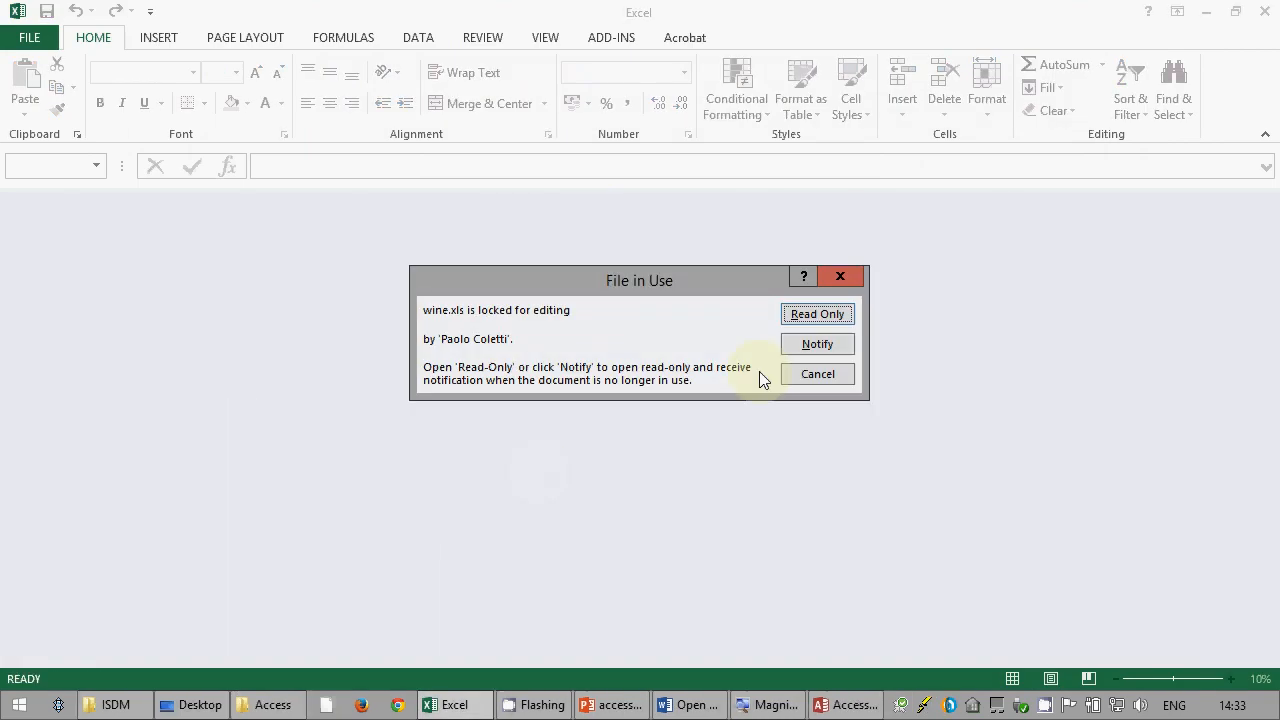
click(797, 321)
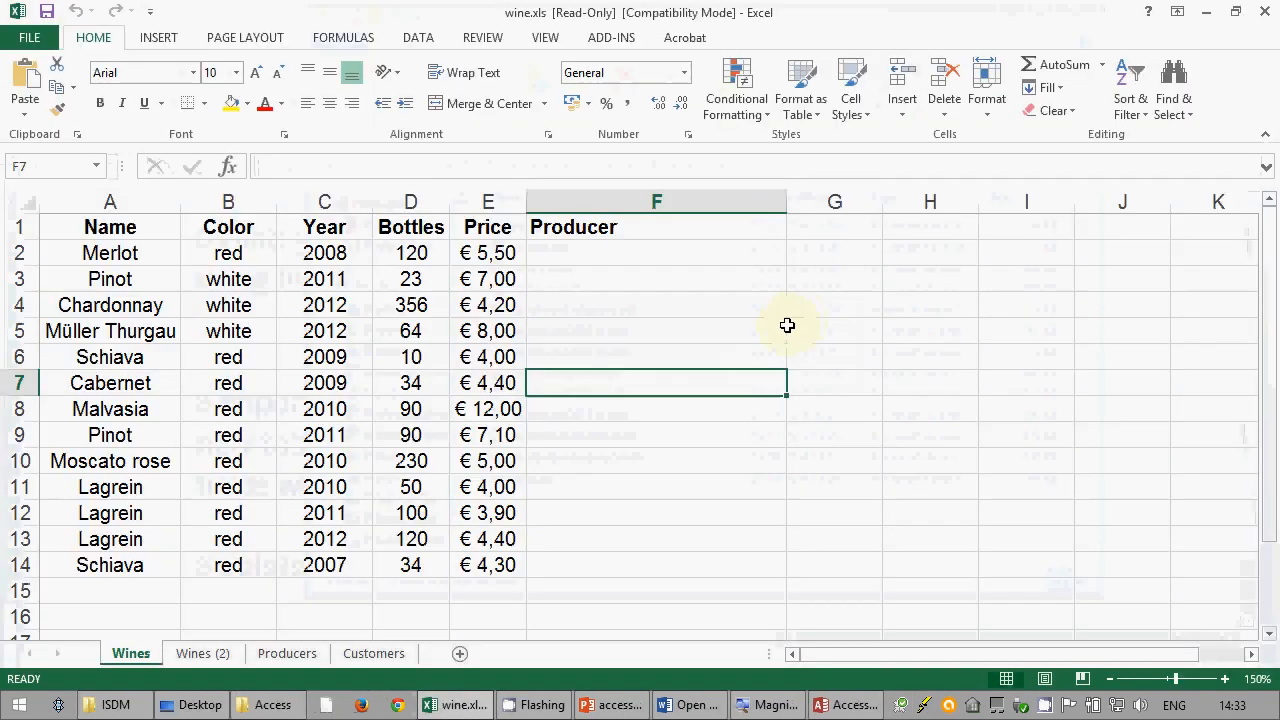
- Clear the Producer column on the Wines sheet, including its heading
click(282, 520)
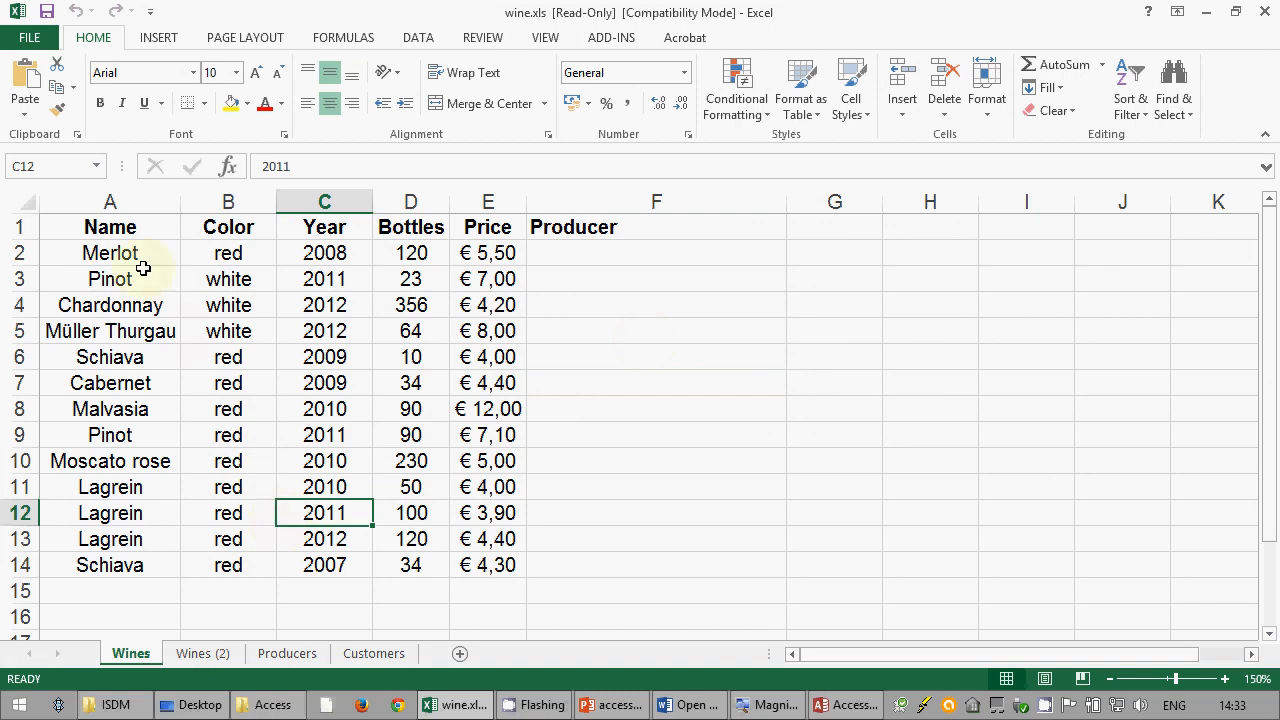
drag(103, 226, 500, 566)
drag(614, 200, 614, 182)
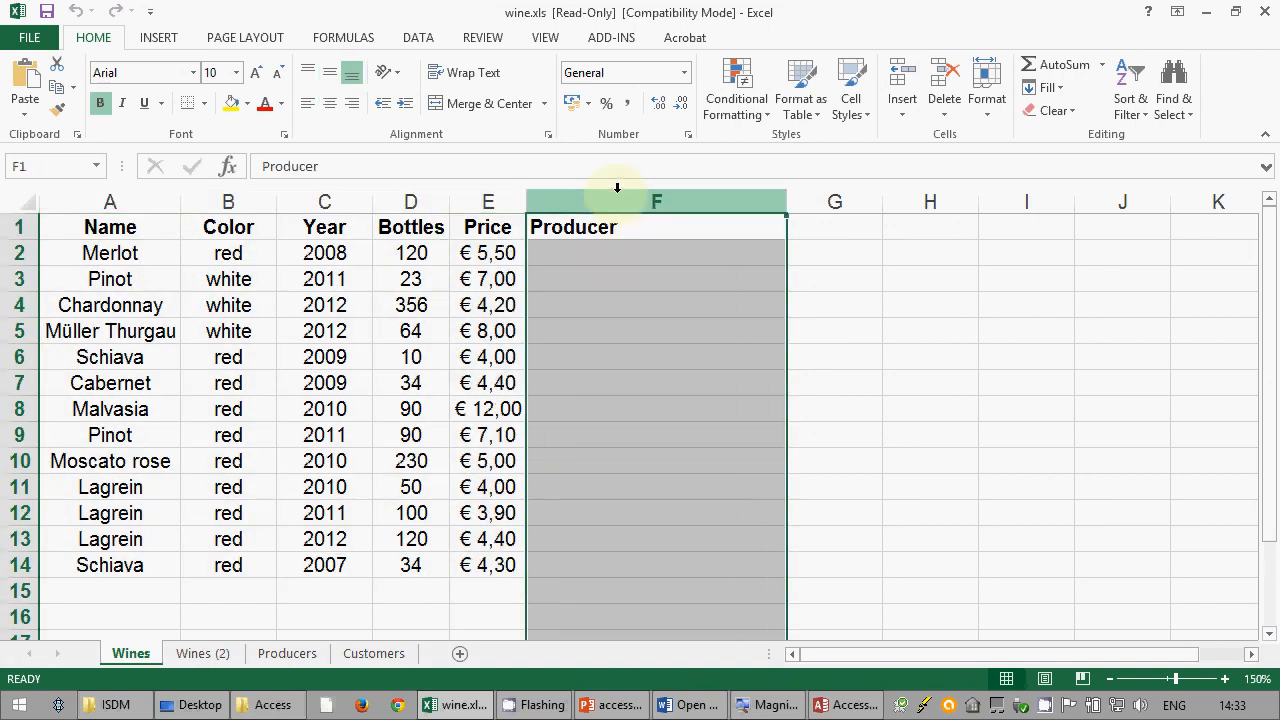
key(Delete)
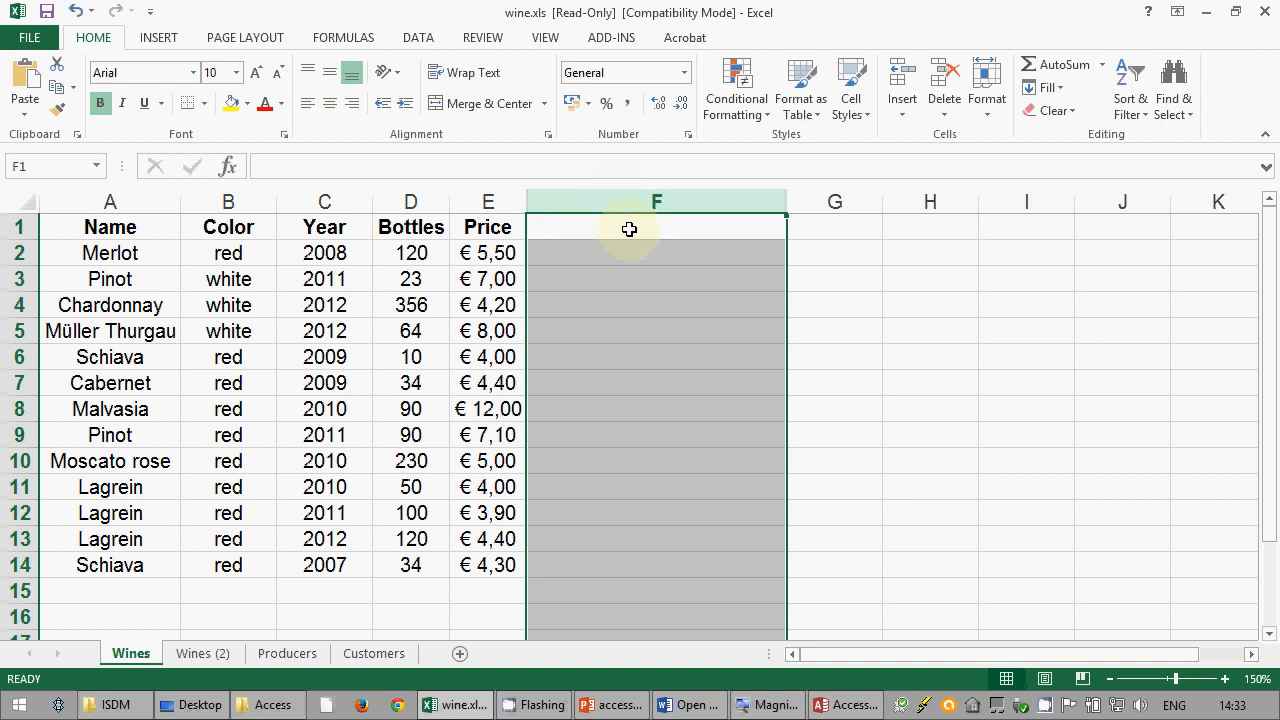
drag(616, 249, 616, 356)
click(616, 249)
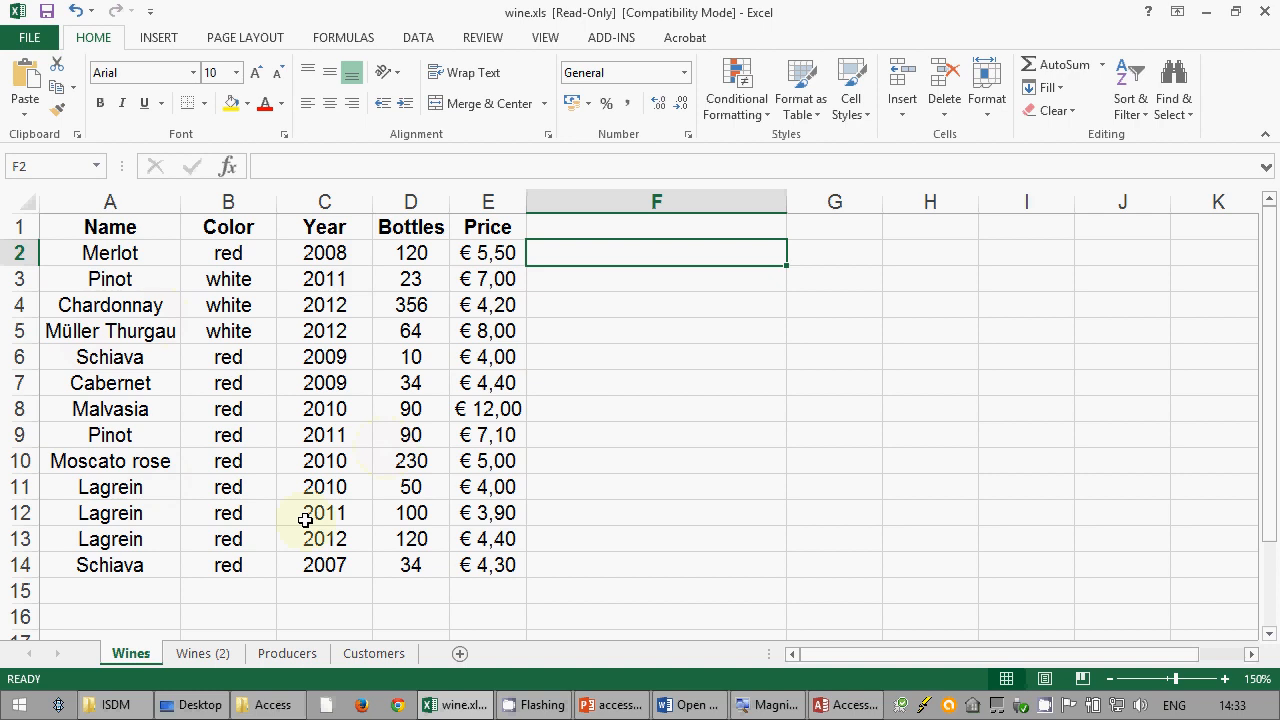
- Try to save the changed workbook wine.xls under its existing name
click(45, 12)
click(650, 410)
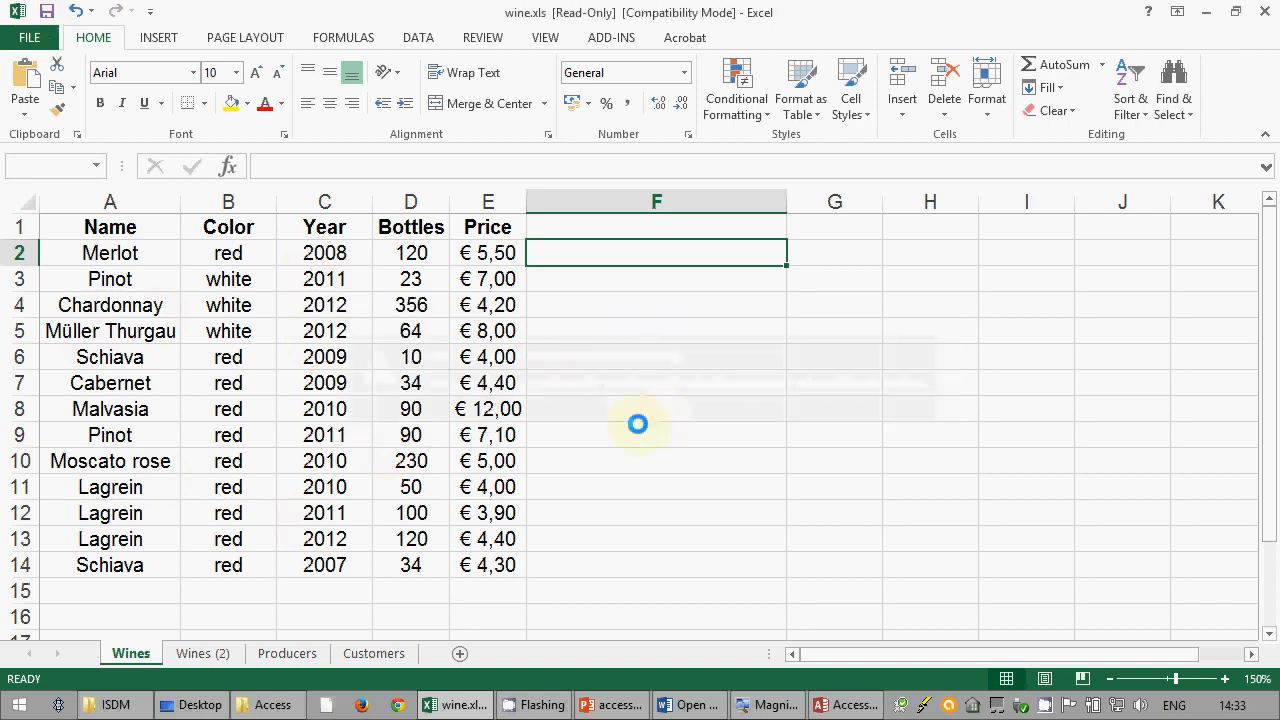
key(Escape)
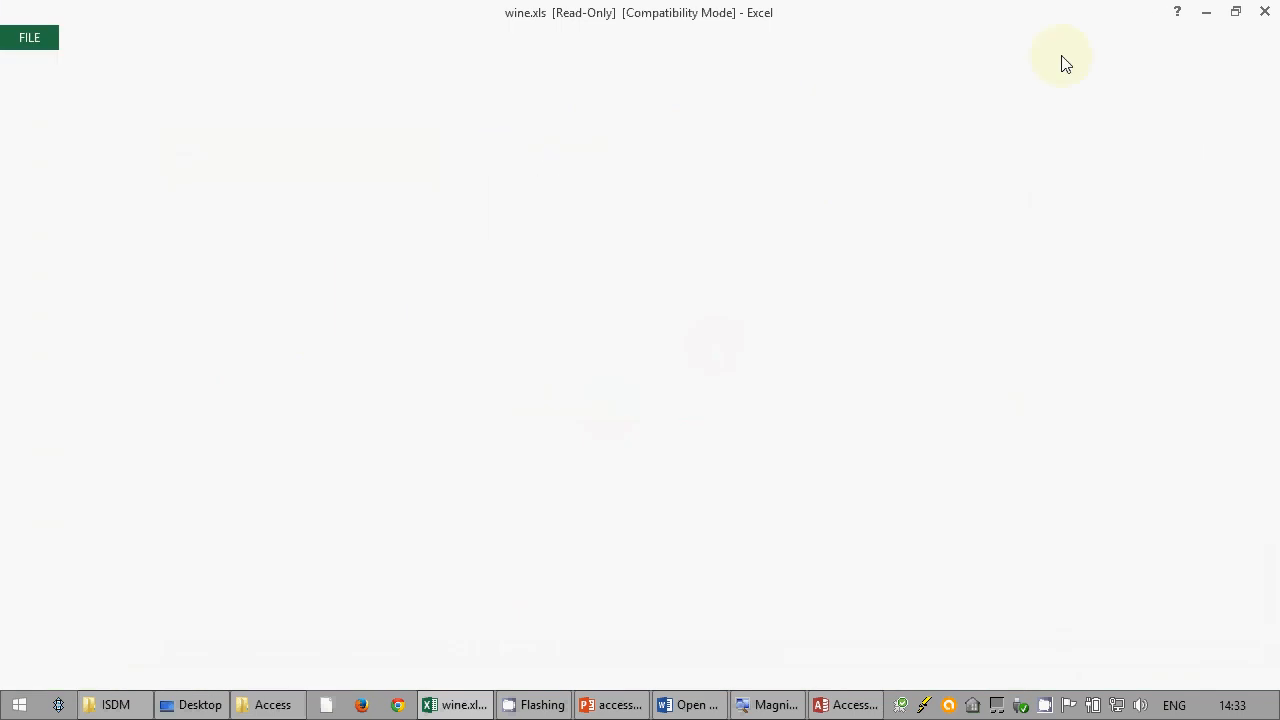
click(45, 12)
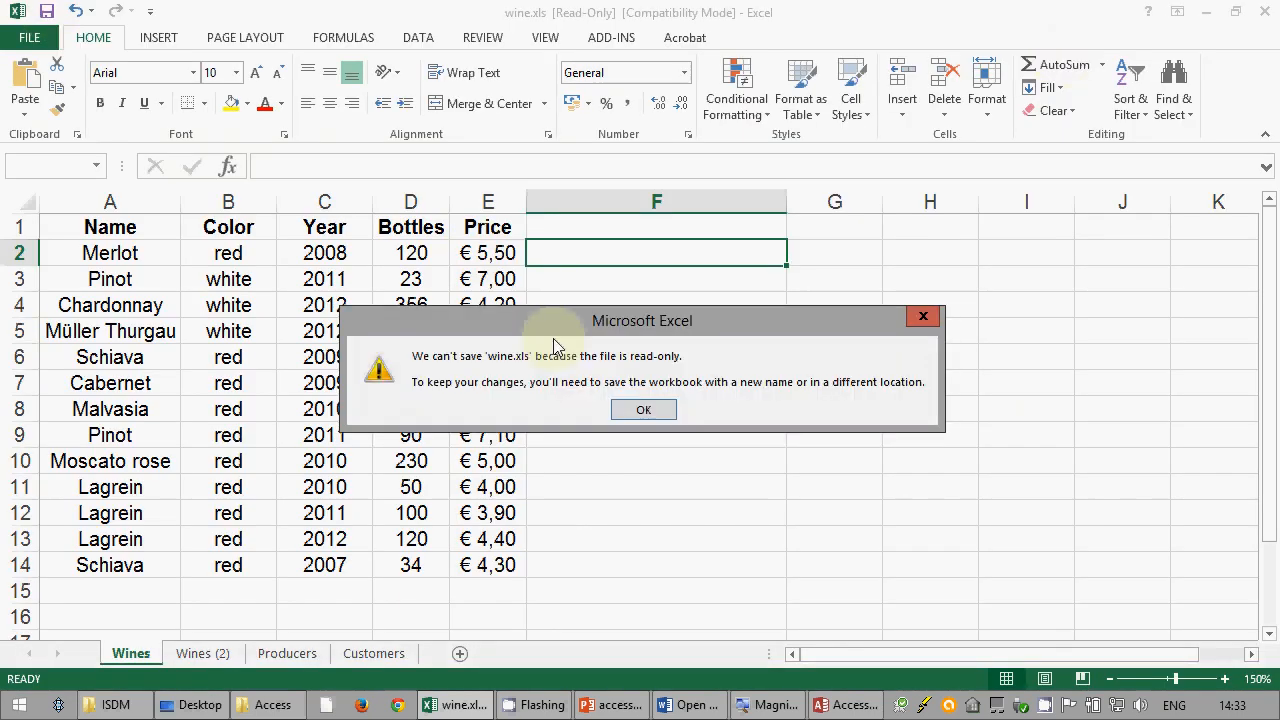
key(Return)
key(Escape)
- Close wine.xls without saving the changes and start an Excel spreadsheet import in the Access database
click(1265, 12)
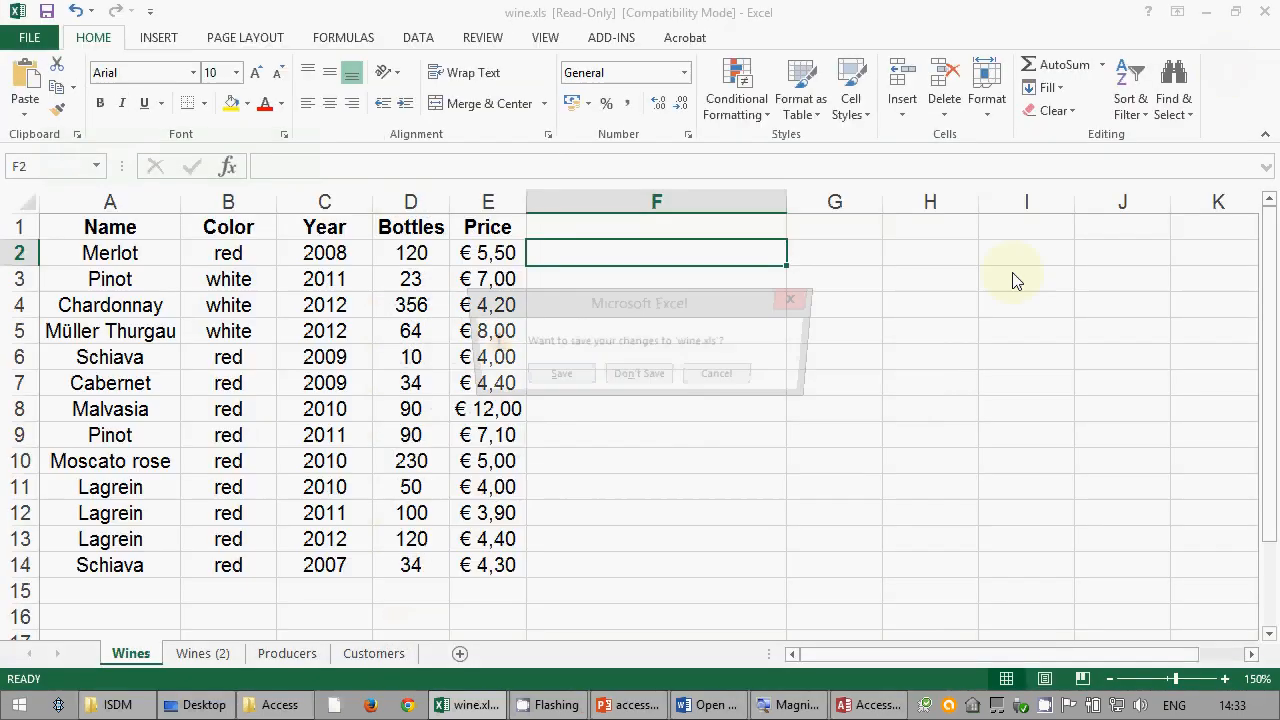
click(660, 386)
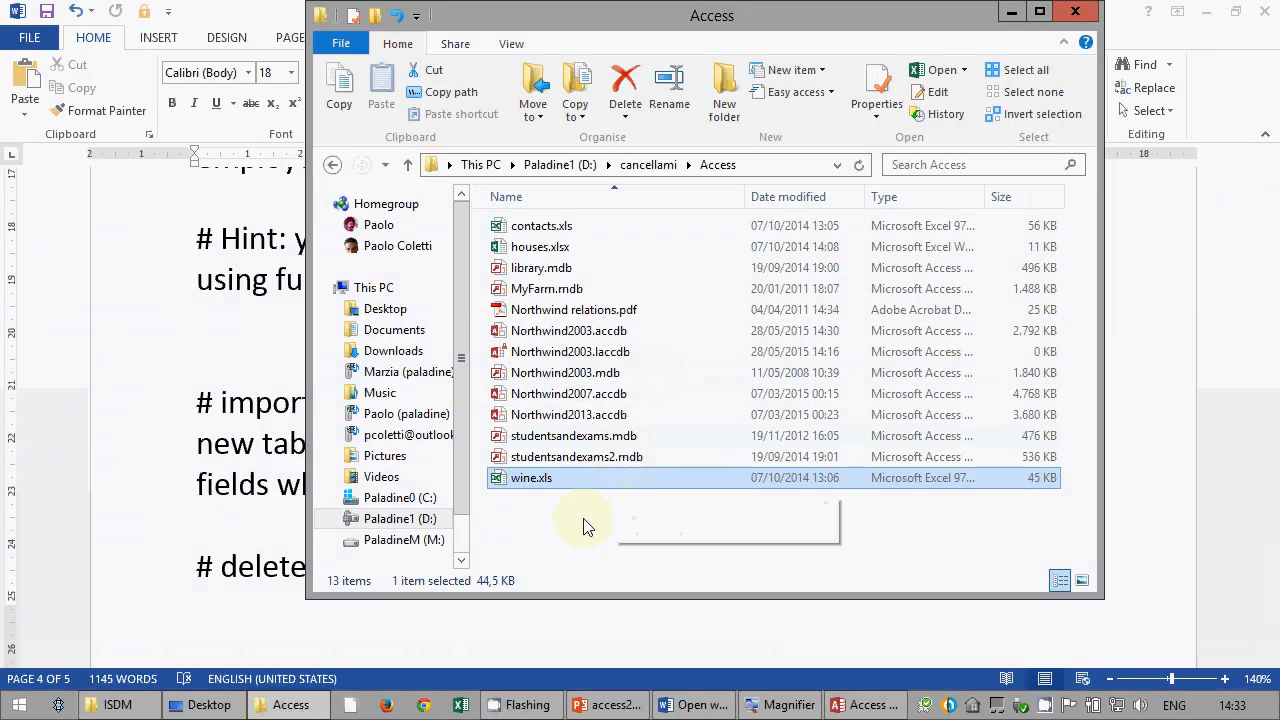
click(870, 705)
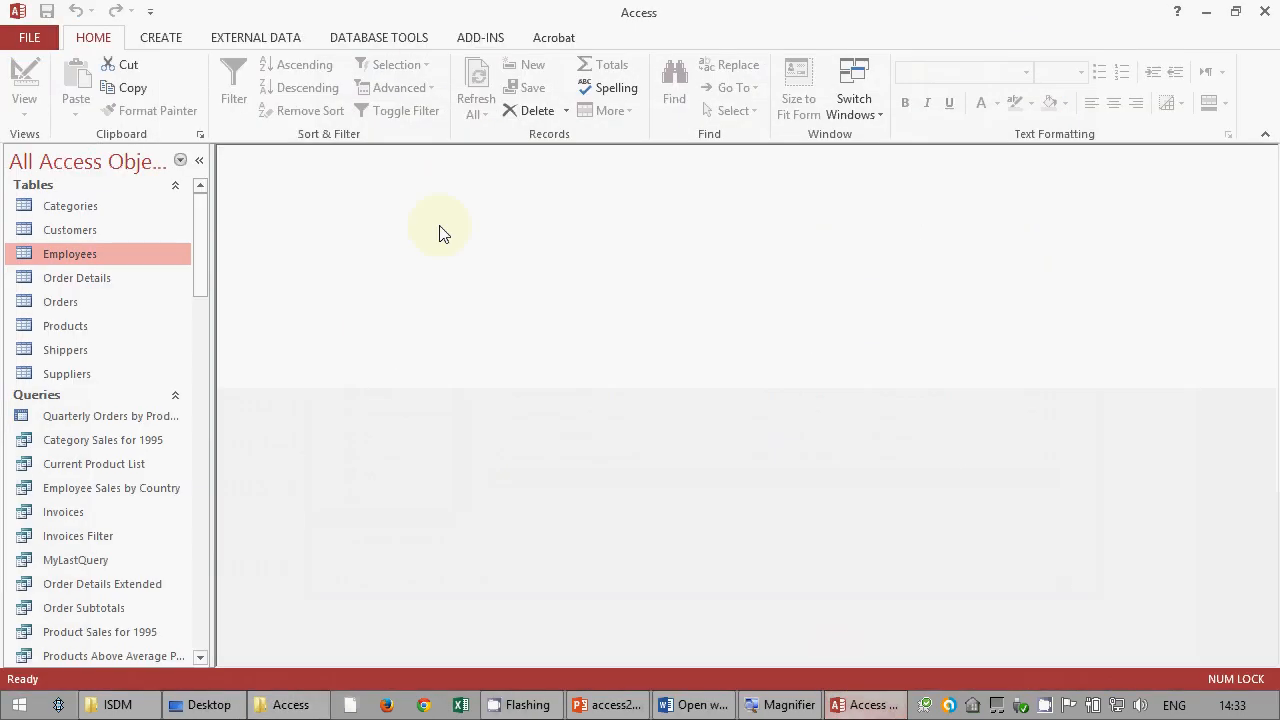
click(278, 40)
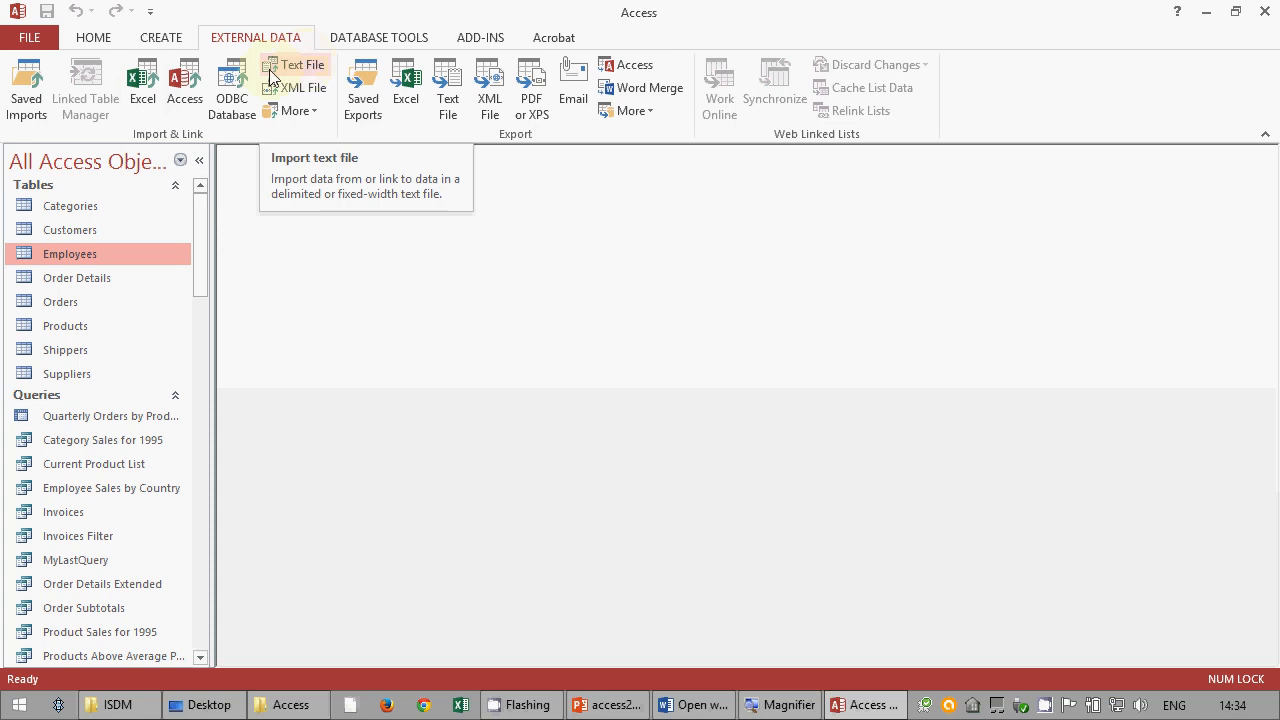
click(131, 93)
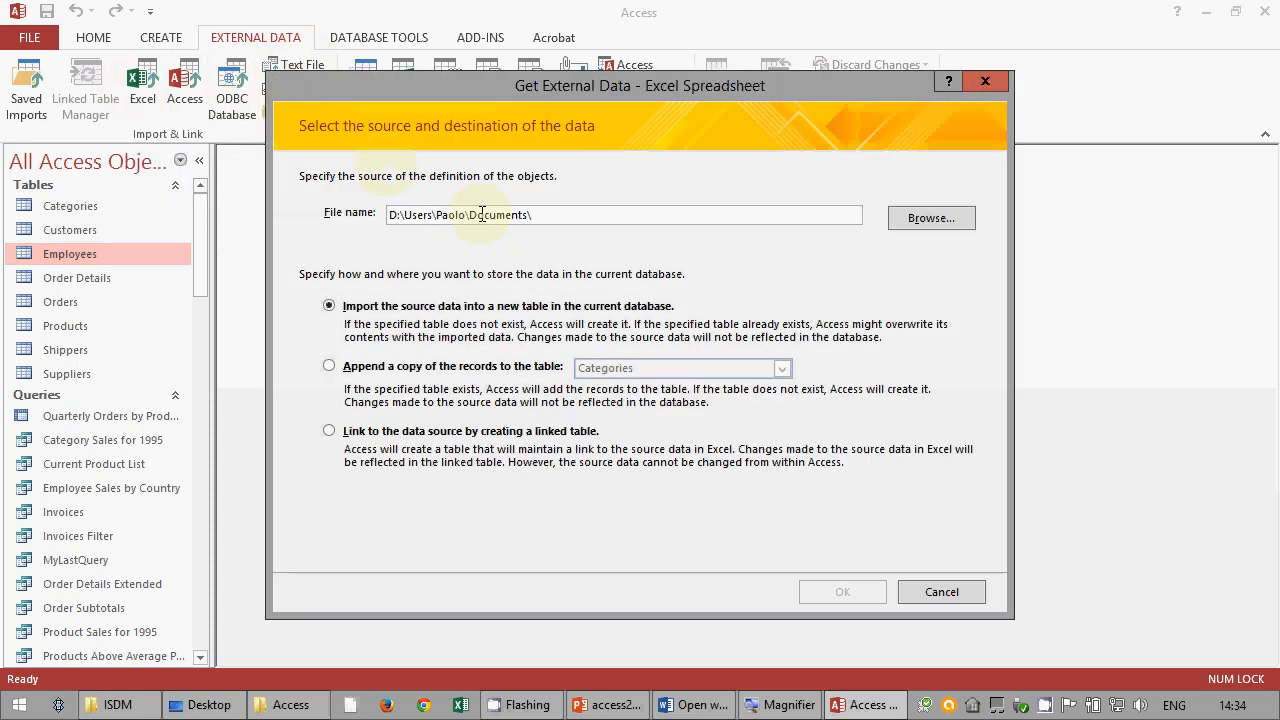
click(945, 228)
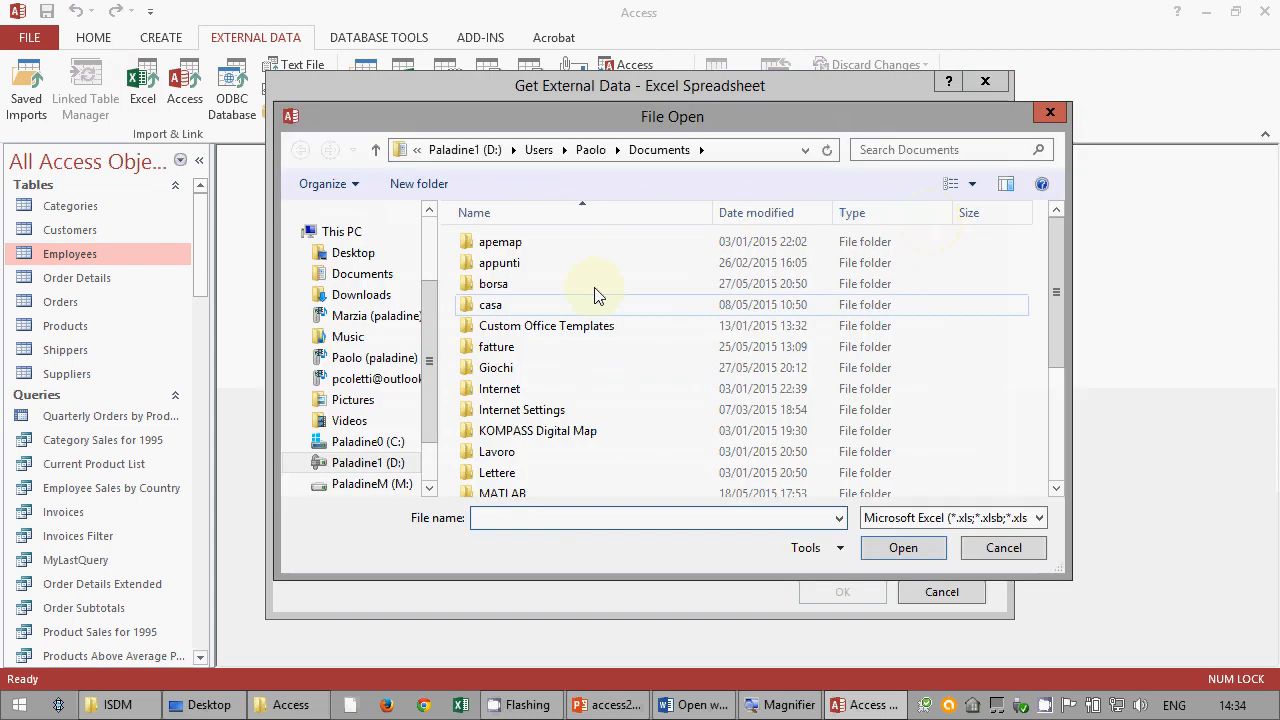
click(616, 150)
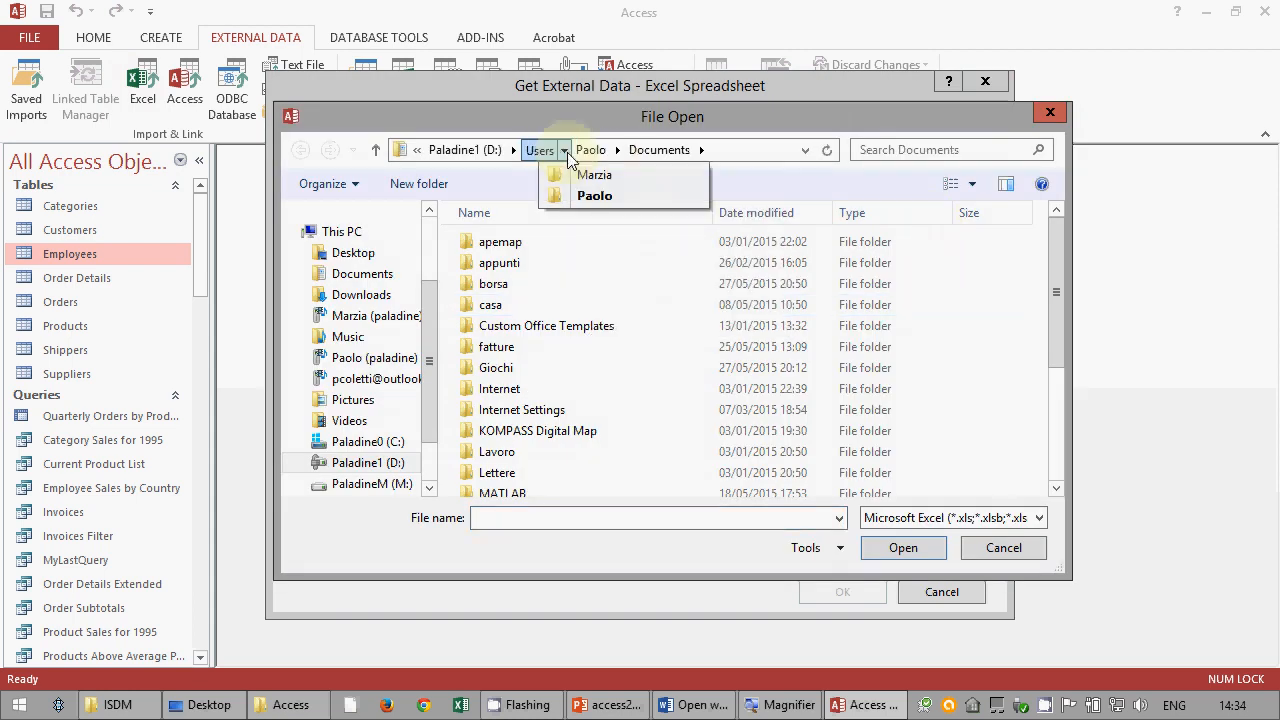
mouse_move(512, 150)
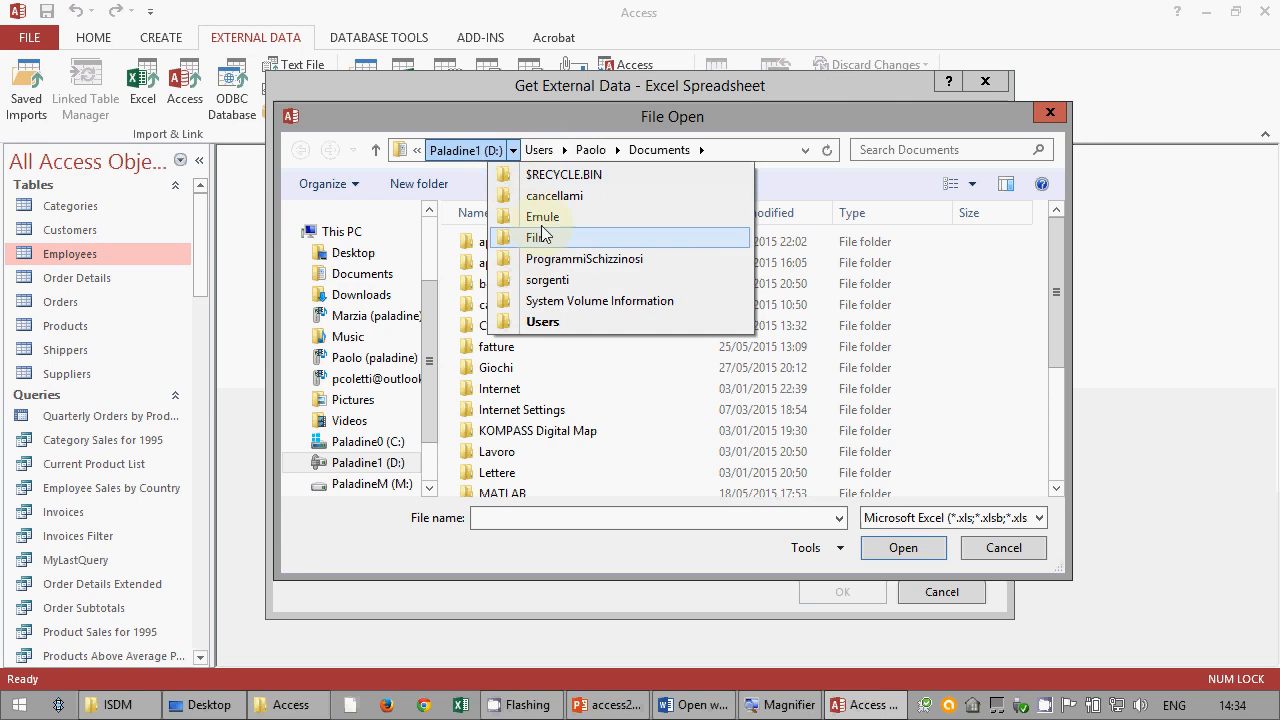
click(470, 150)
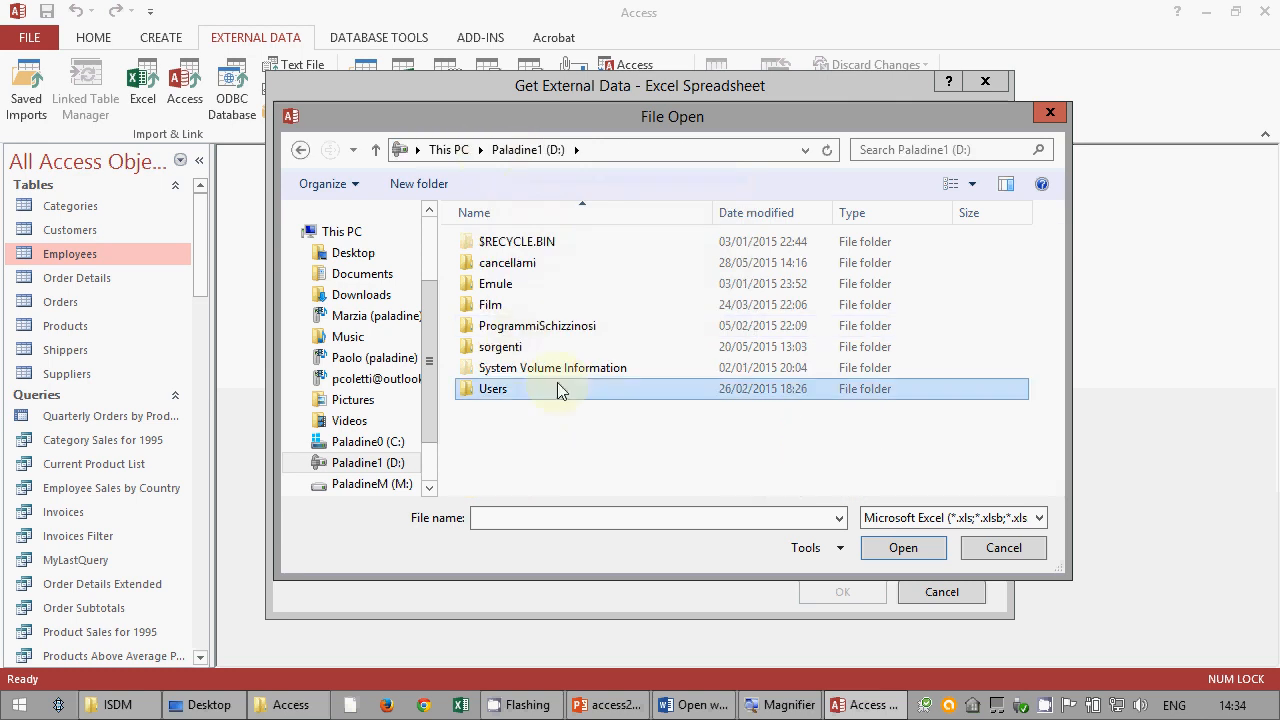
click(458, 152)
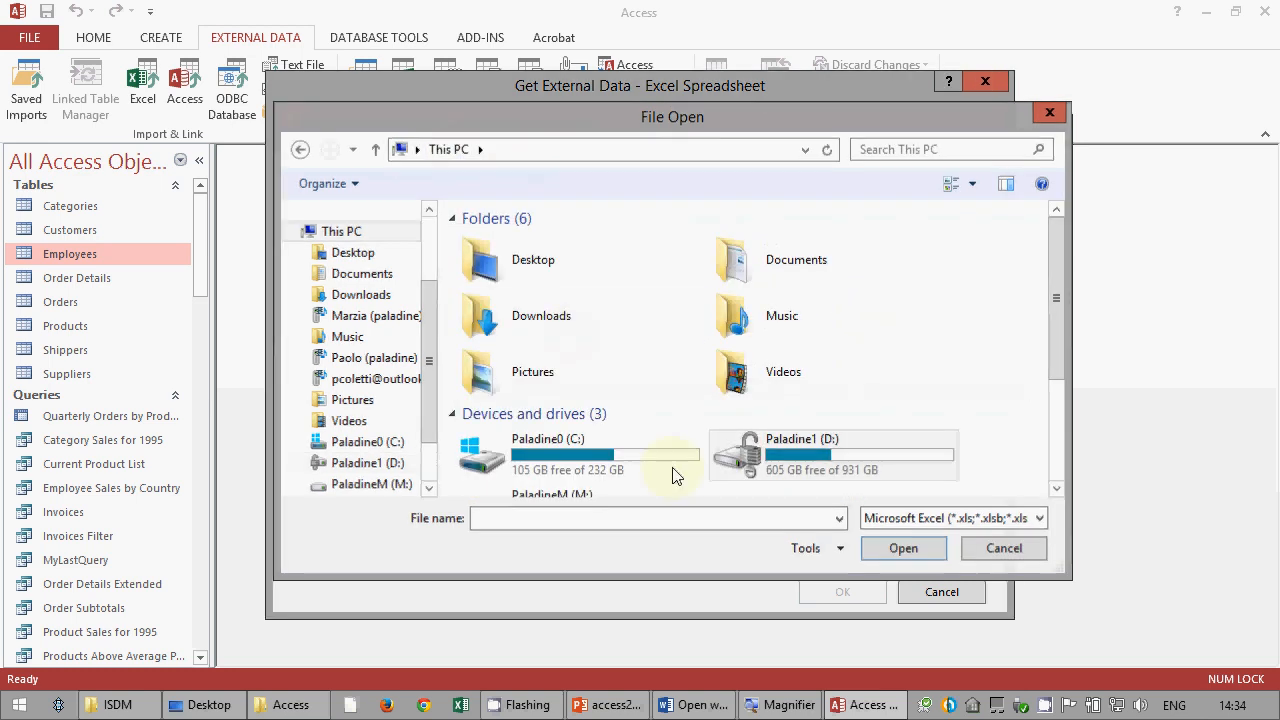
click(1004, 547)
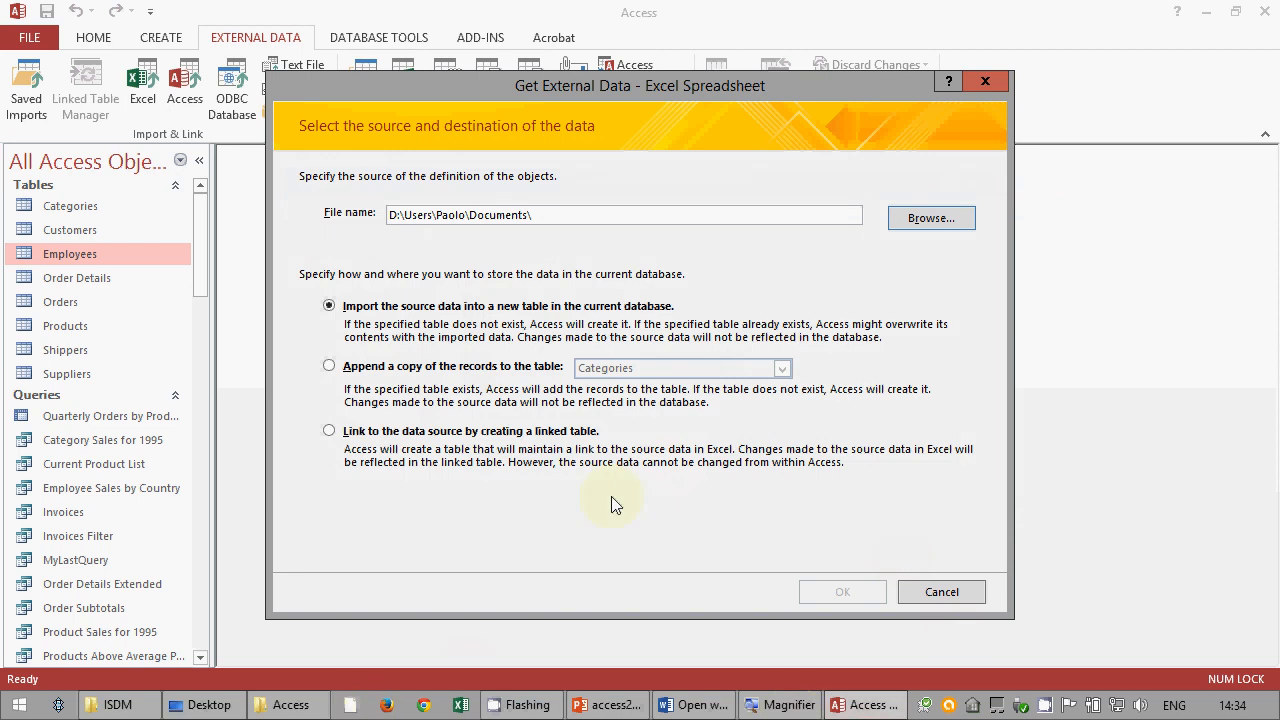
- Check where wine.xls is stored and choose it from the cancellami\Access folder on drive D: as the import source
click(283, 706)
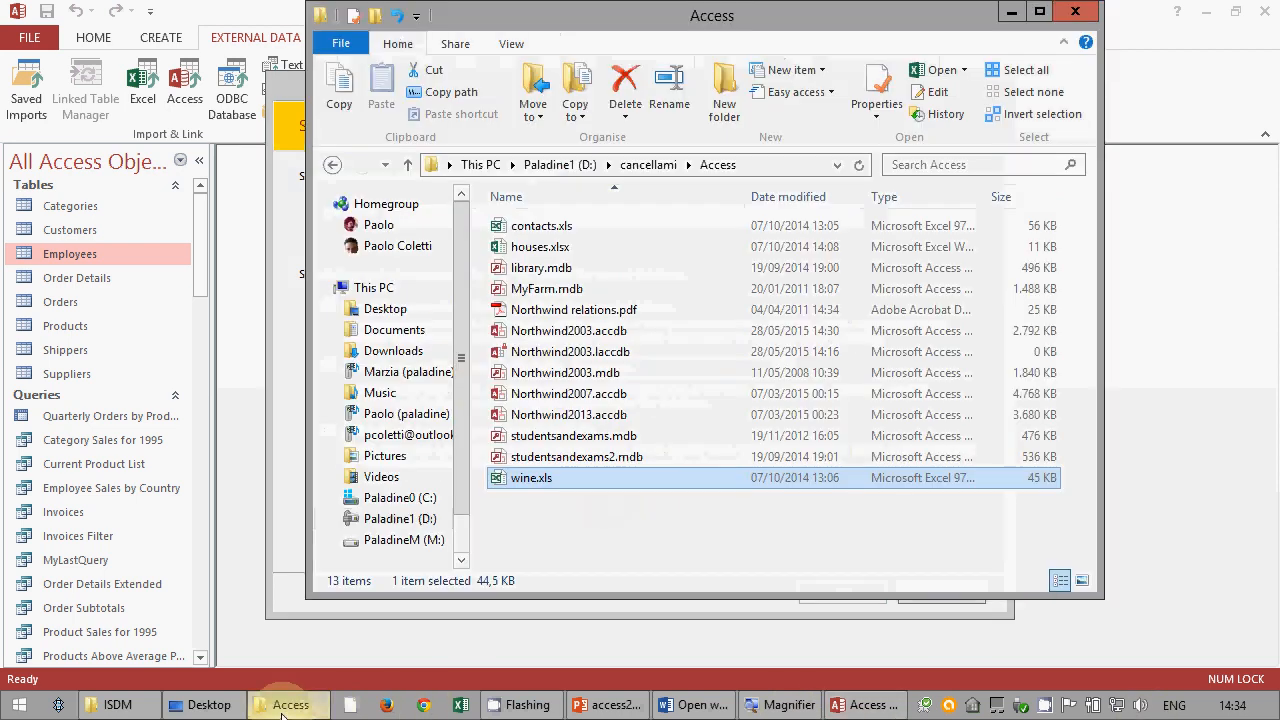
click(283, 706)
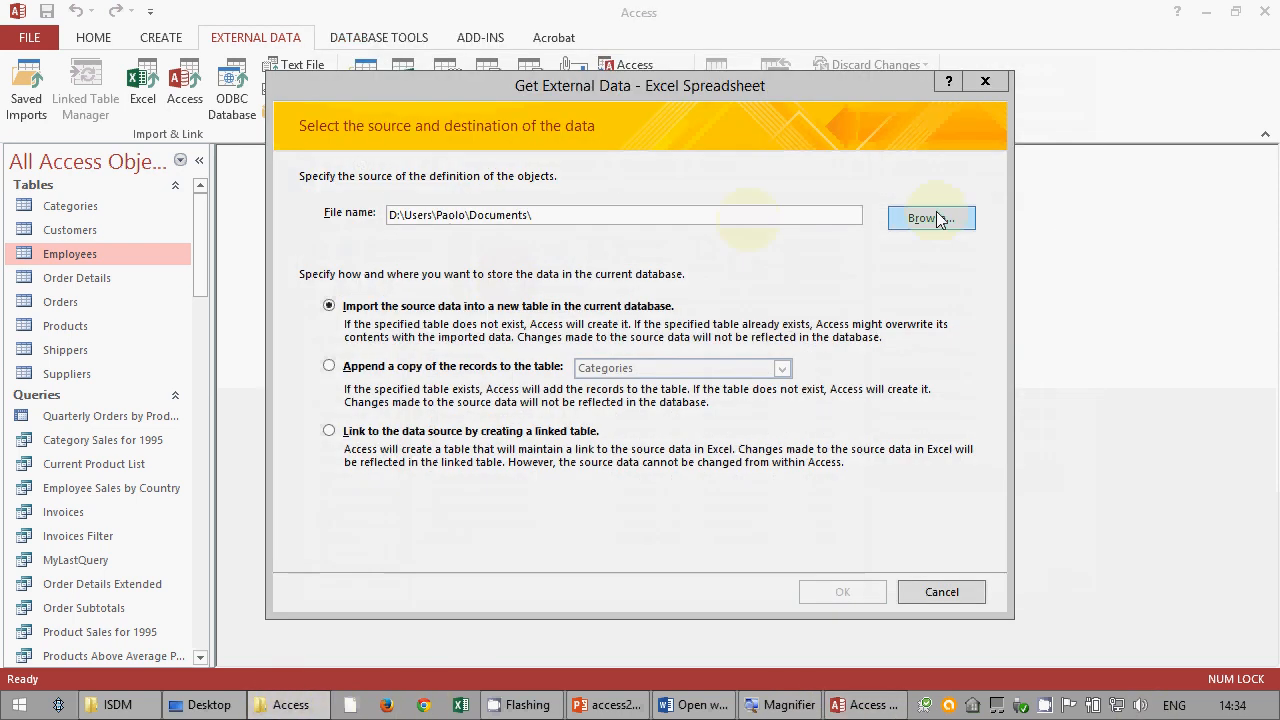
click(935, 218)
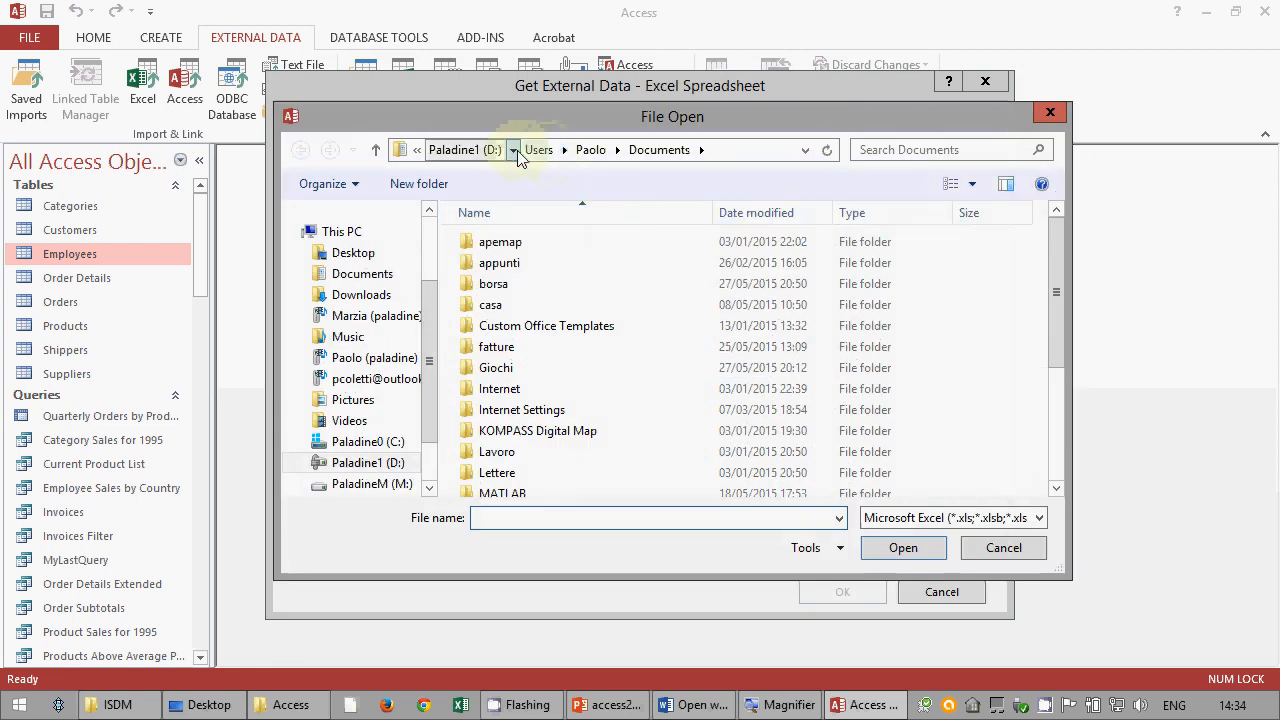
click(513, 150)
click(523, 192)
click(503, 245)
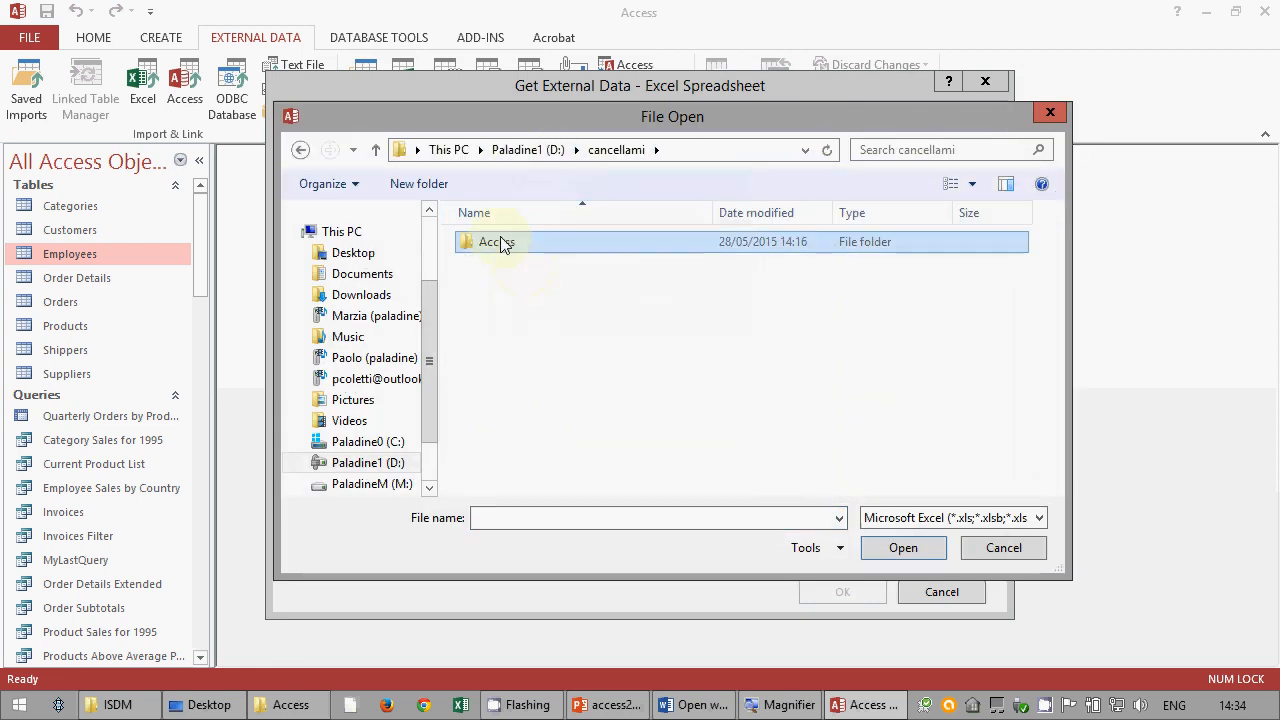
double_click(503, 245)
click(500, 285)
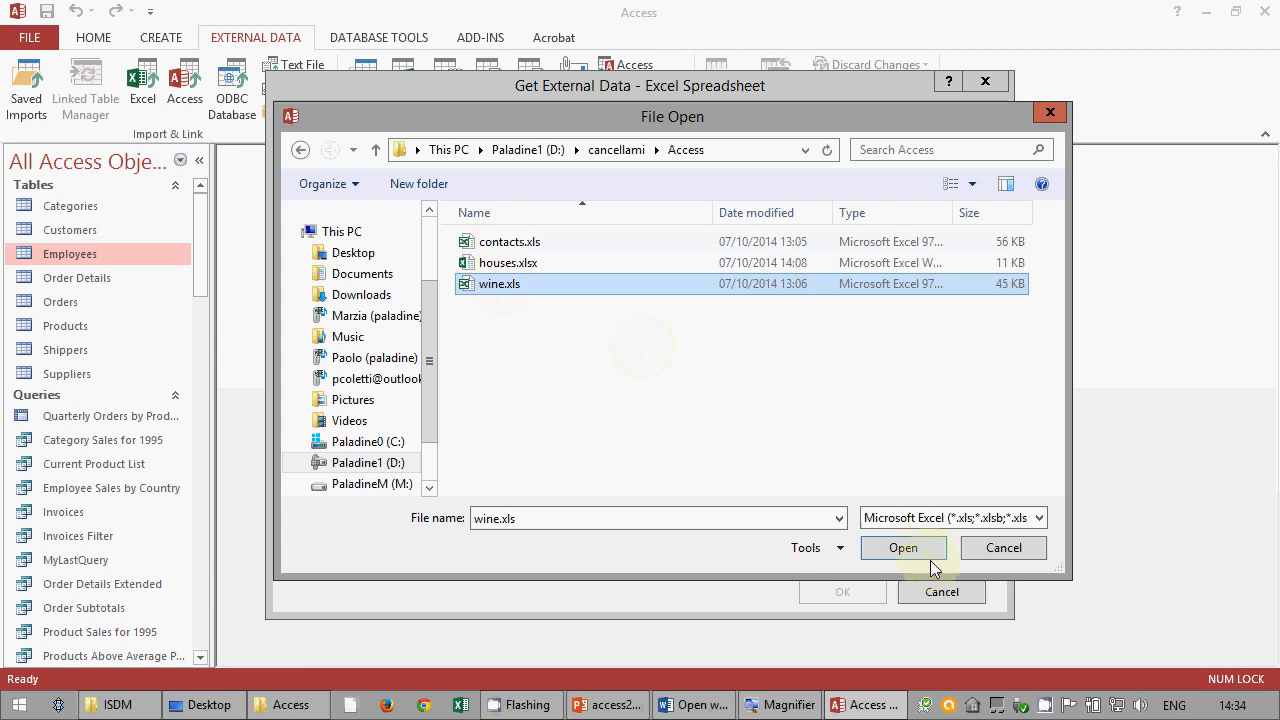
click(903, 548)
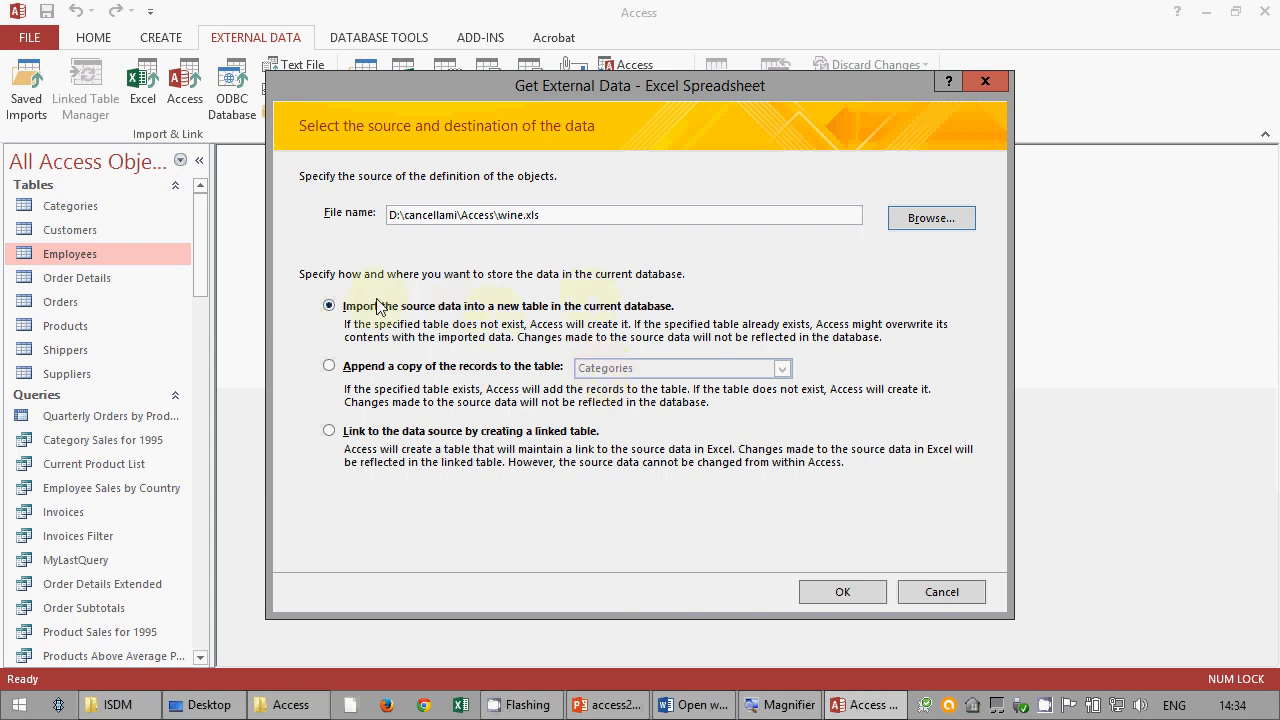
- Import the source into a new table from the Wines worksheet, using the first row as column headings
click(848, 592)
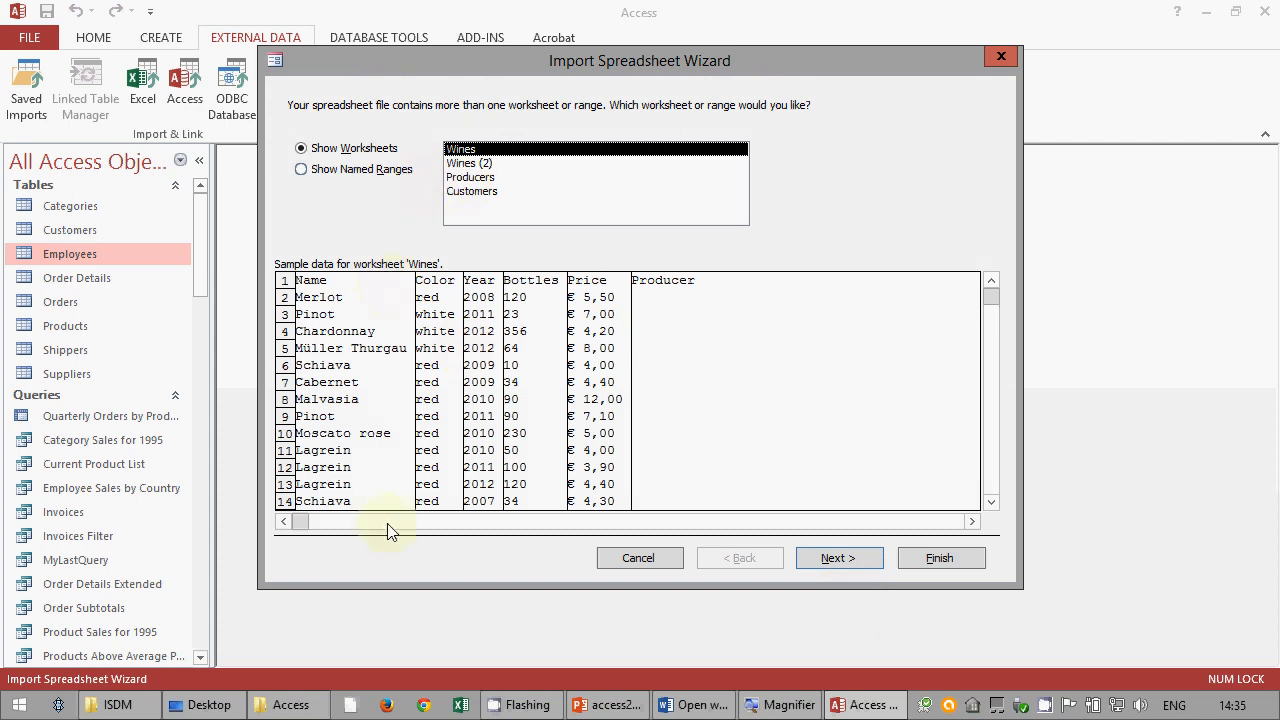
click(855, 563)
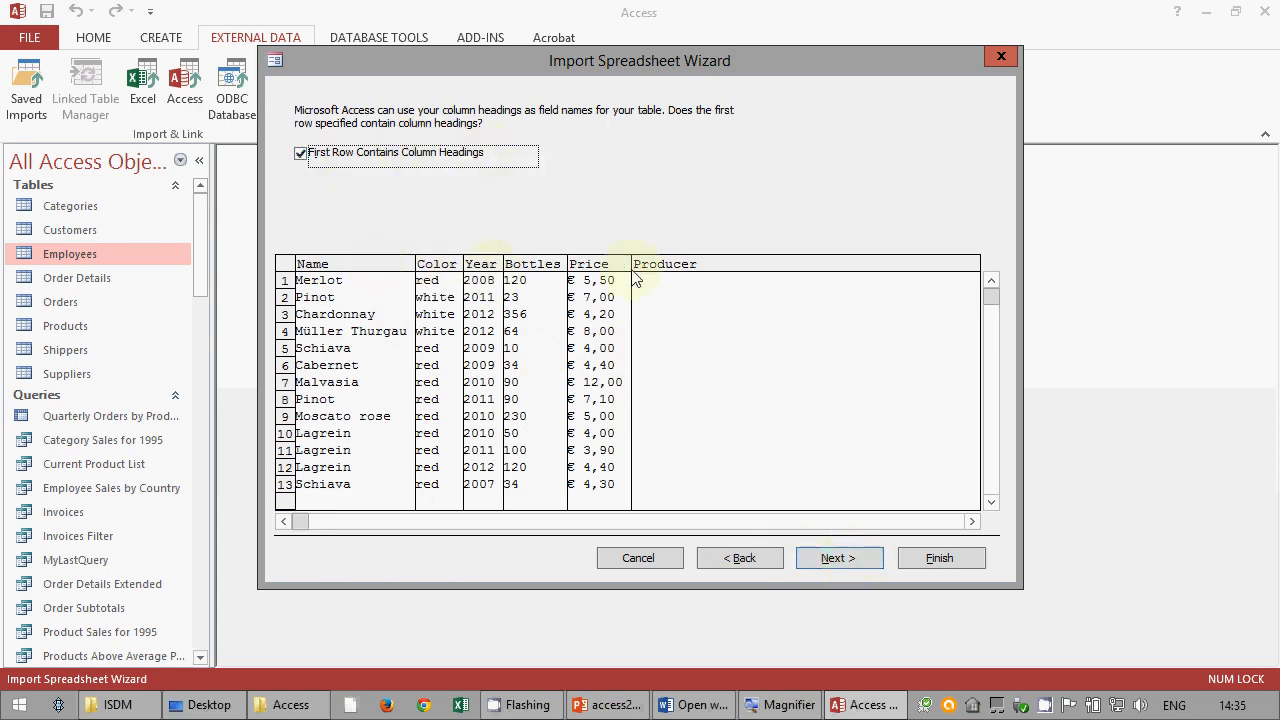
click(840, 568)
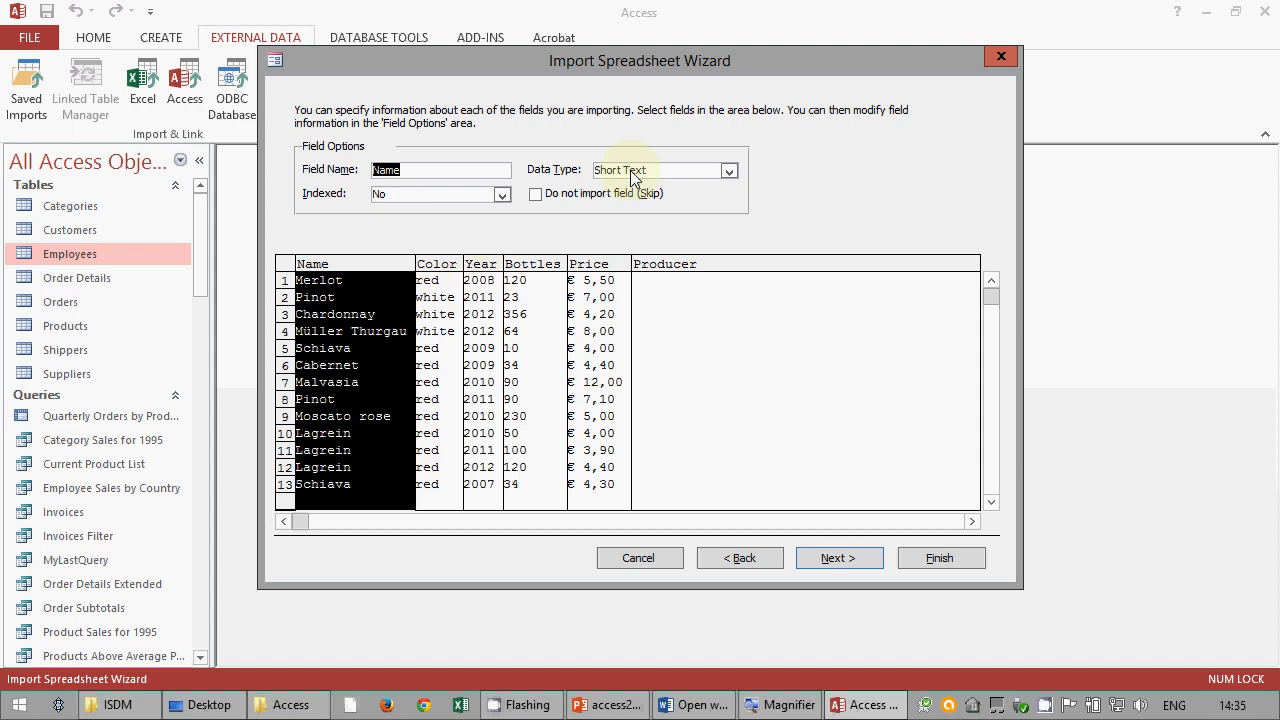
- Set the Name field's indexing to Yes (Duplicates OK) and go on to the Color field
click(501, 195)
click(470, 220)
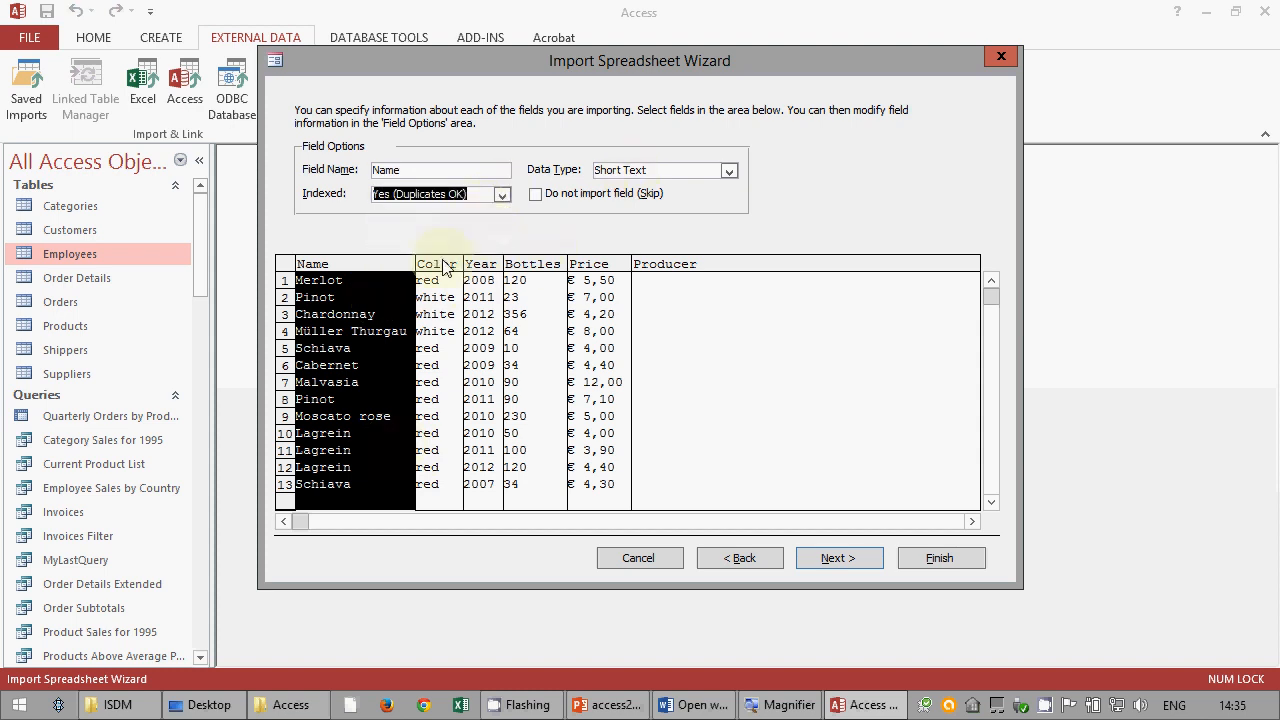
click(445, 265)
- Set the data type of the Year and Bottles fields to Integer
click(492, 265)
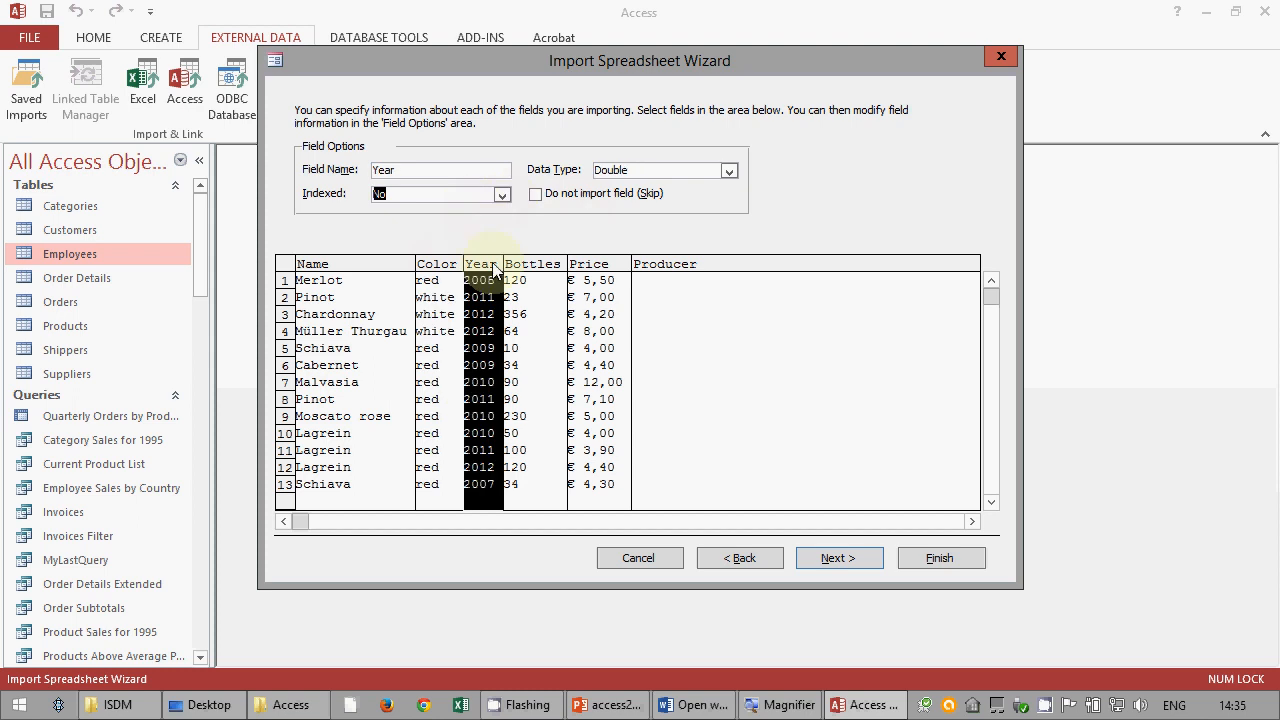
click(728, 170)
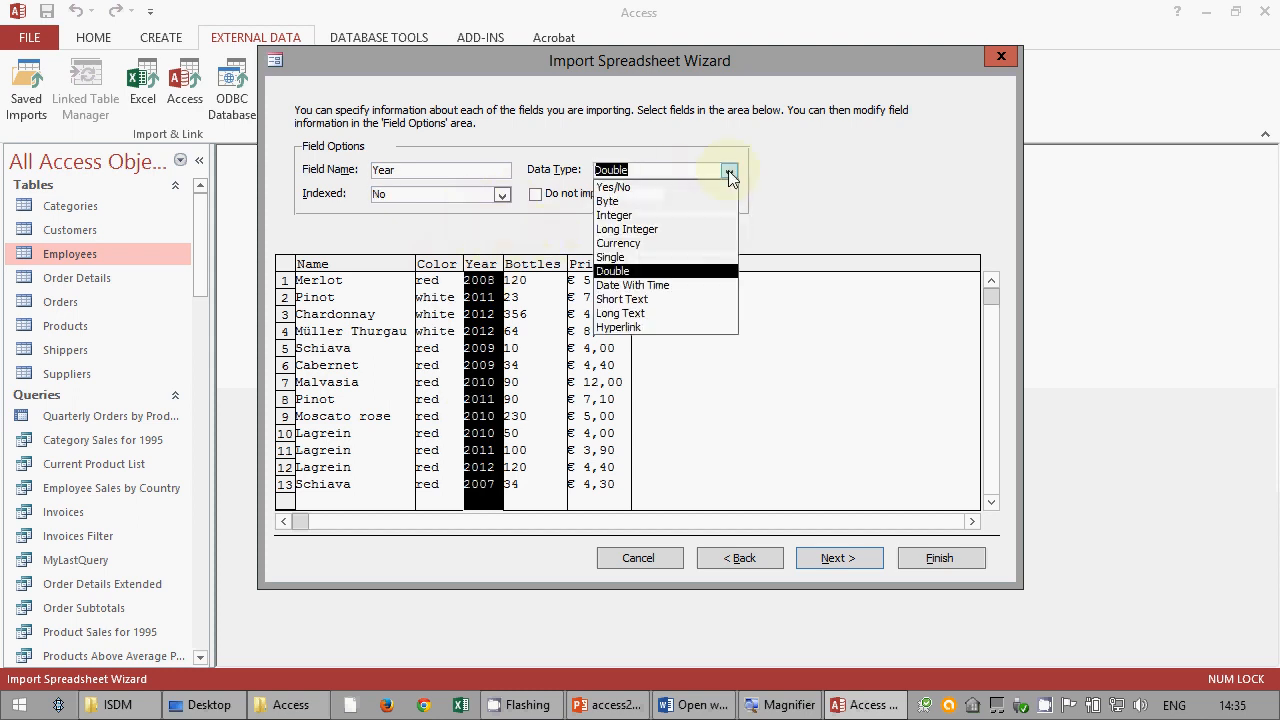
click(678, 216)
click(533, 265)
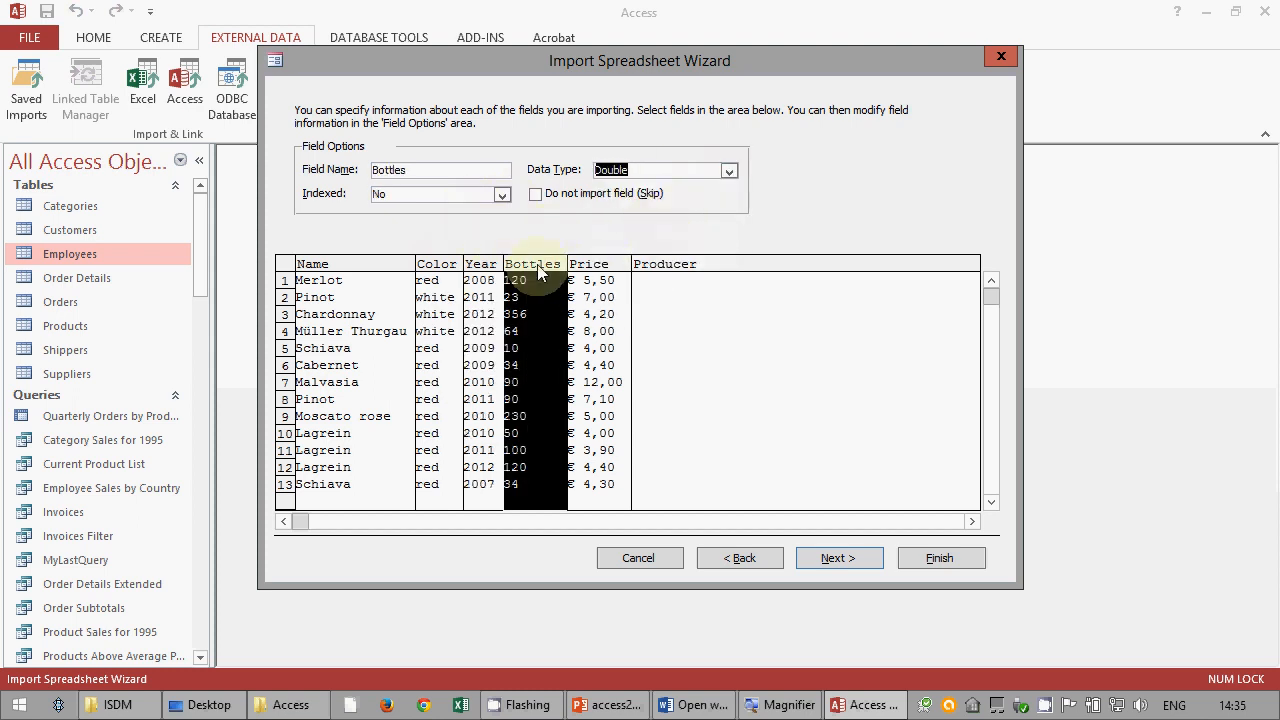
click(729, 172)
click(676, 217)
- Set the Price field's indexing to Yes (Duplicates OK) and exclude the Producer field from the import
click(605, 264)
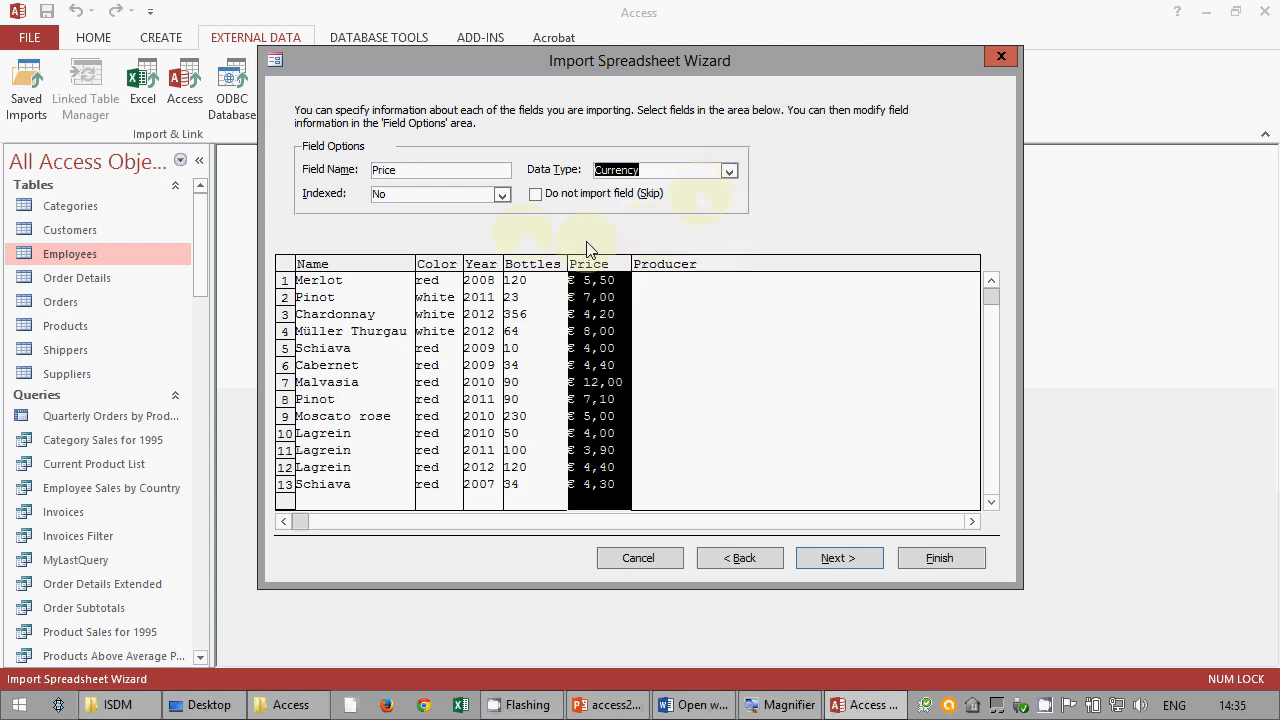
click(502, 196)
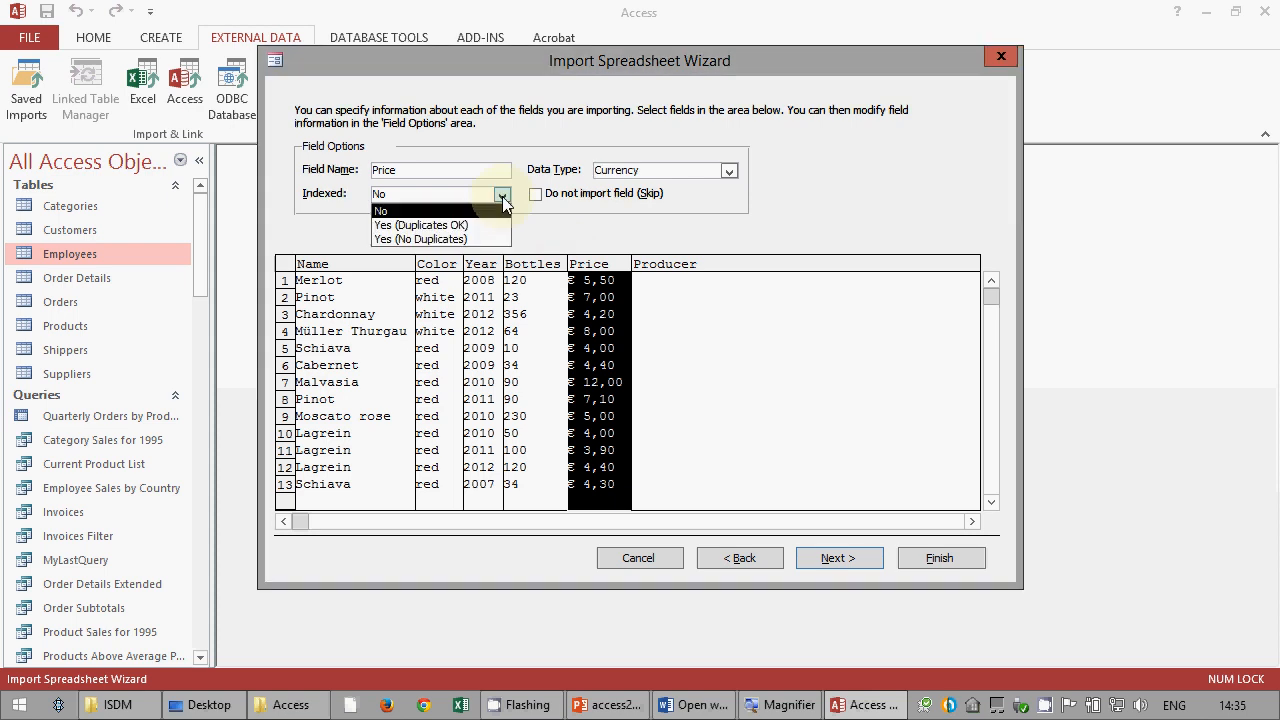
click(482, 226)
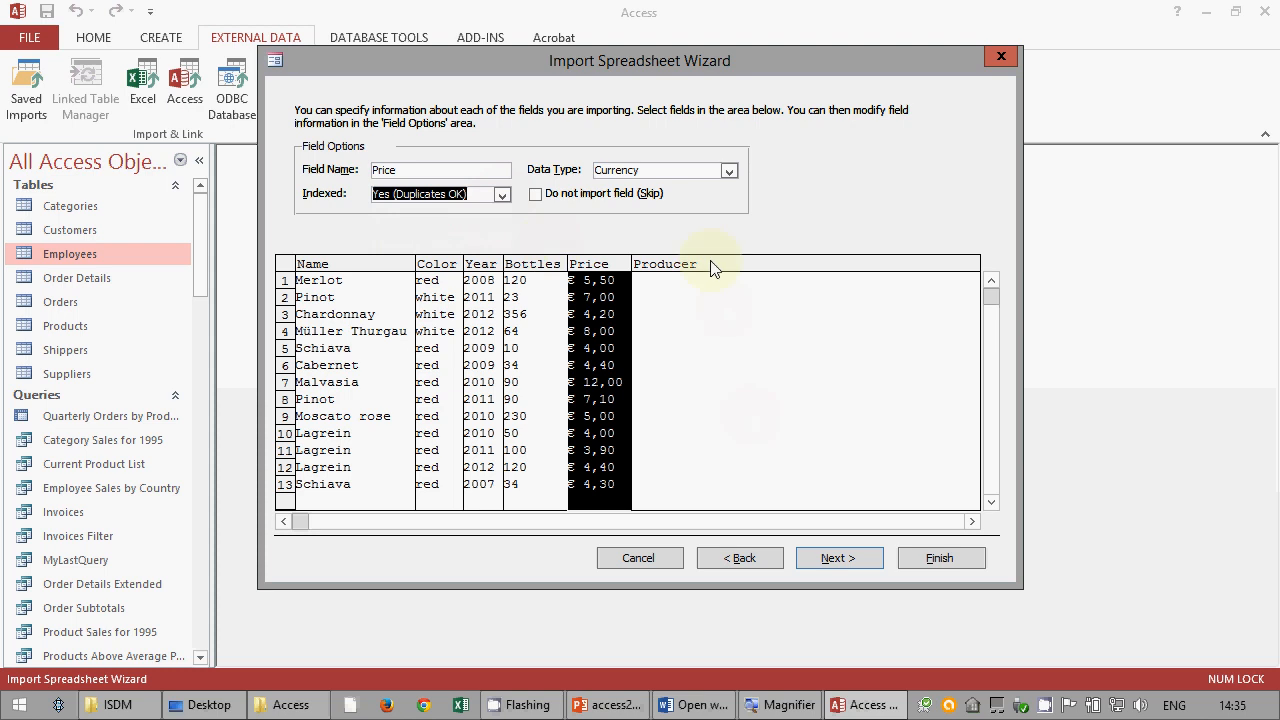
click(700, 265)
click(536, 197)
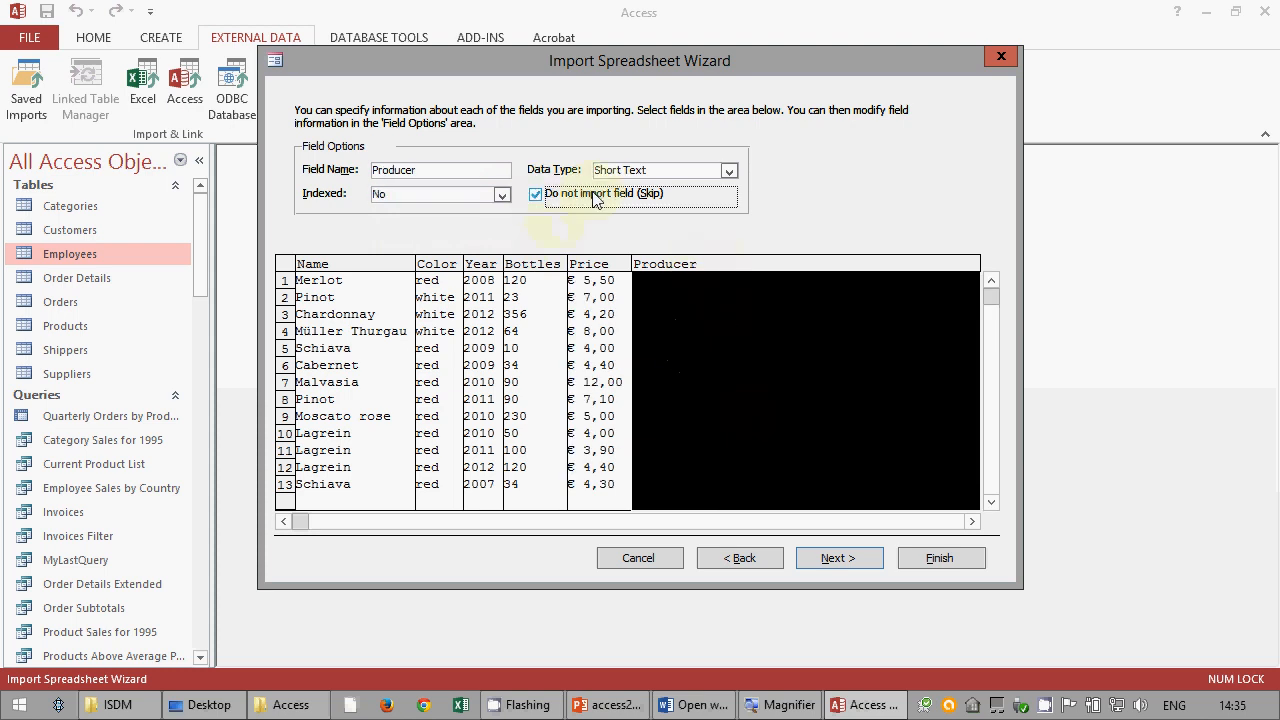
- Let Access add the primary key and finish importing into the Wines table without saving the import steps
click(869, 560)
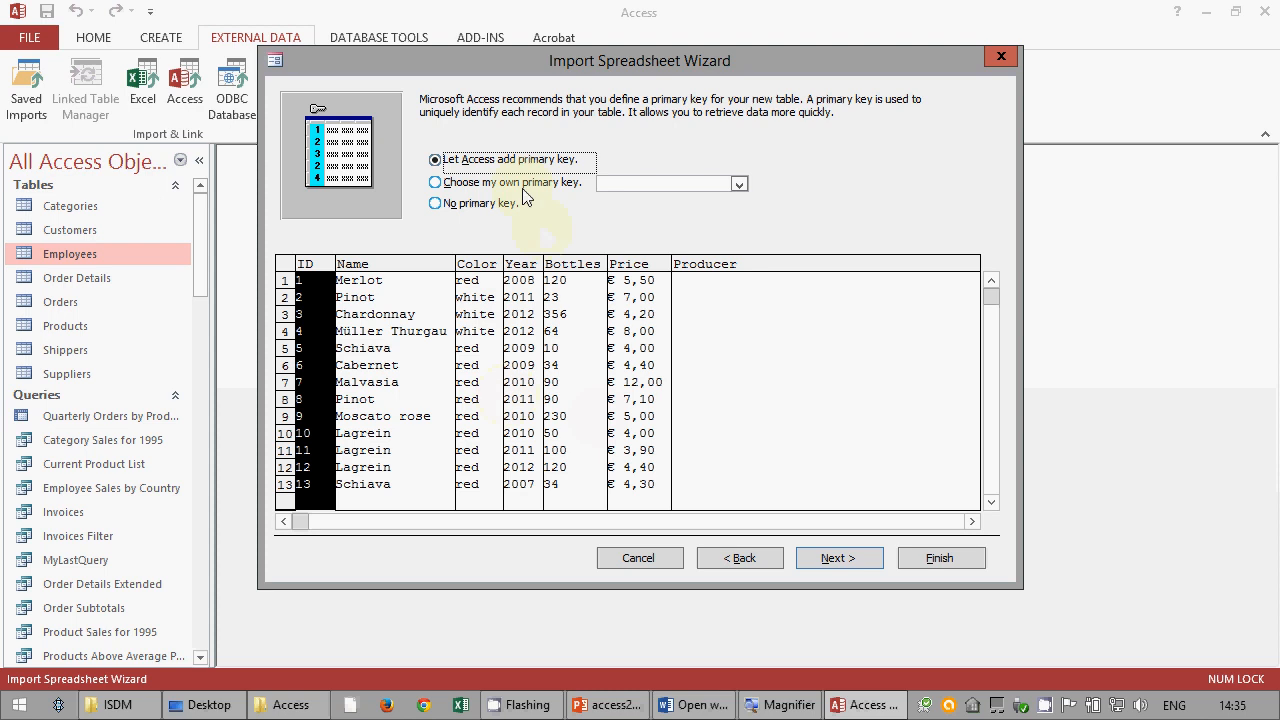
click(436, 183)
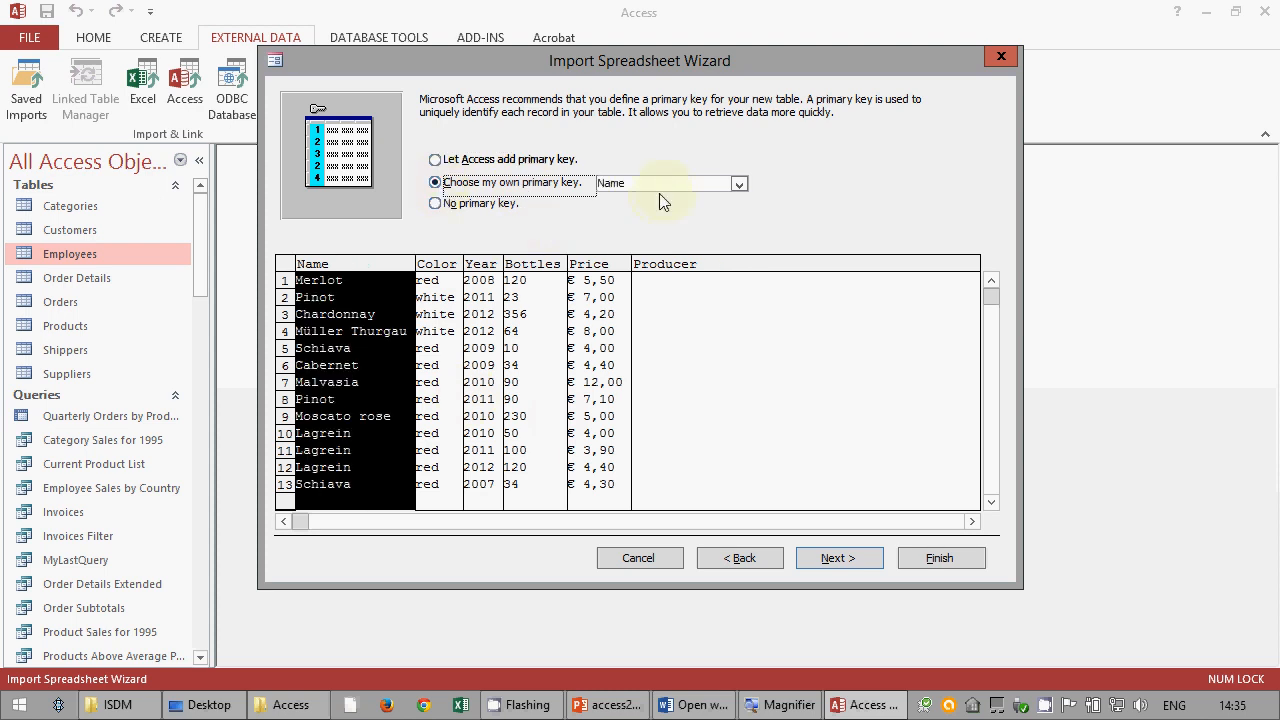
click(436, 161)
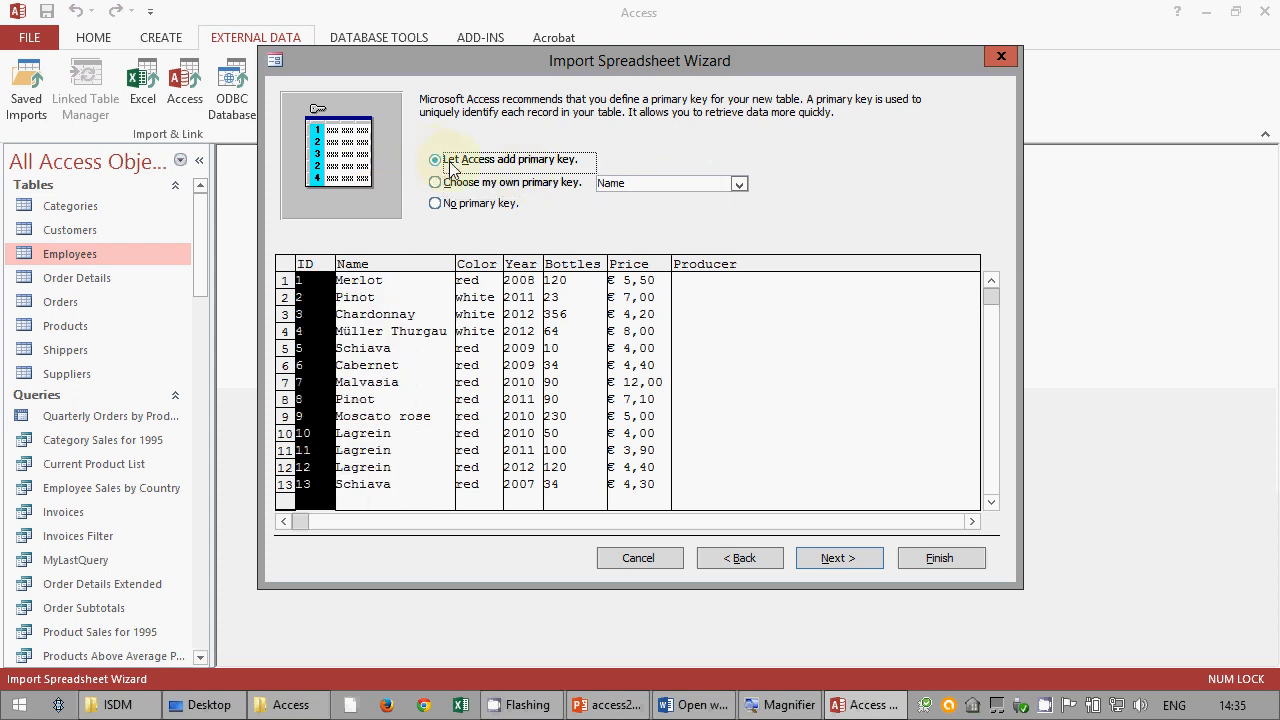
click(840, 559)
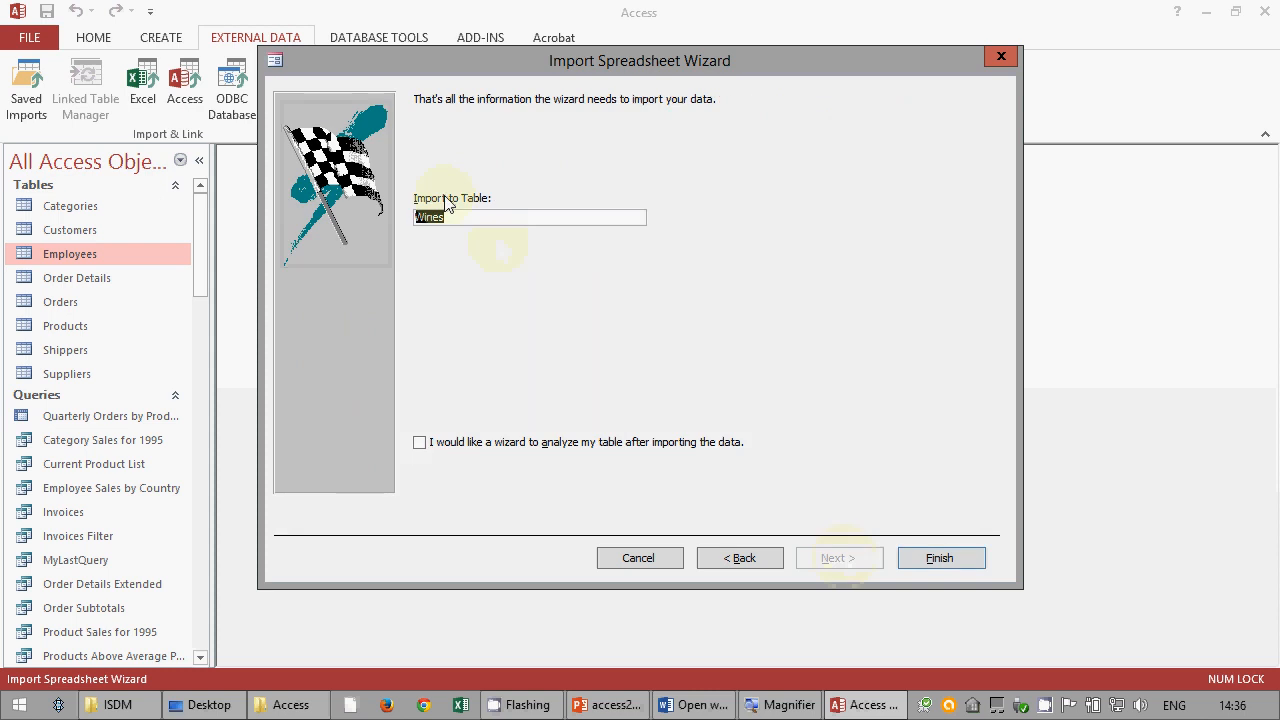
click(935, 558)
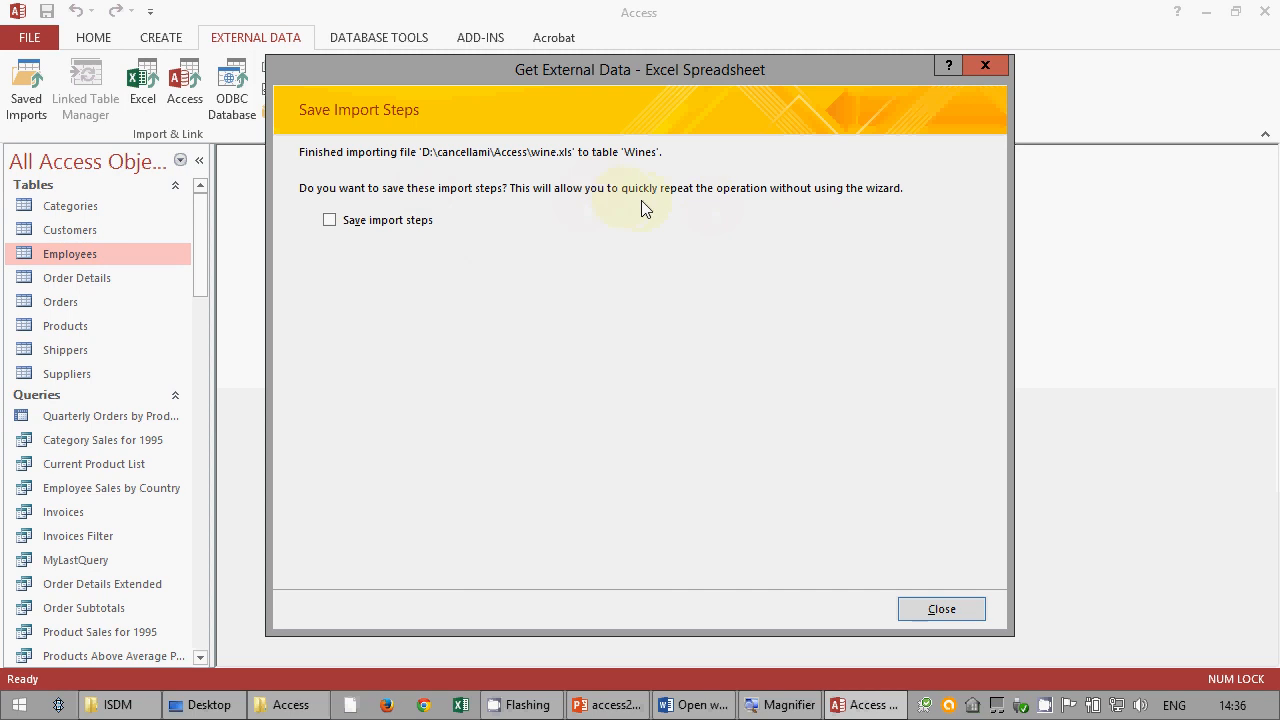
click(943, 608)
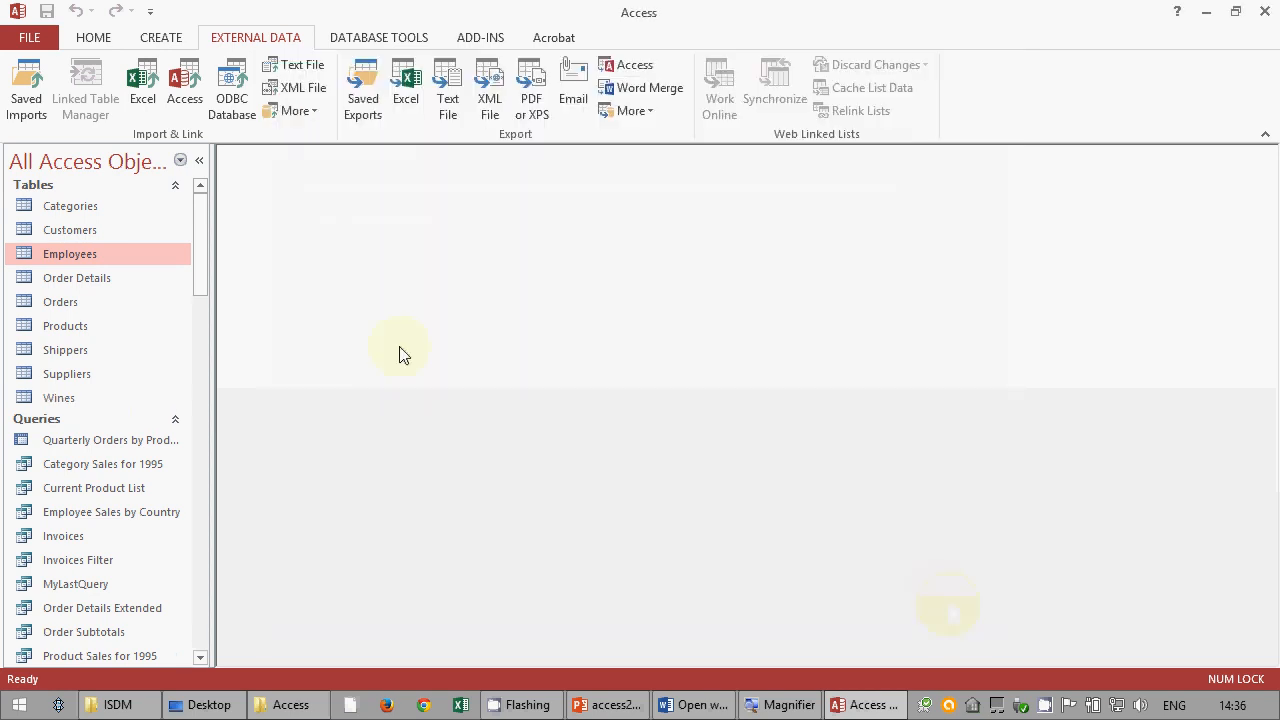
- Open the imported Wines table and examine its records, fields and data types in Design view
click(62, 400)
double_click(62, 398)
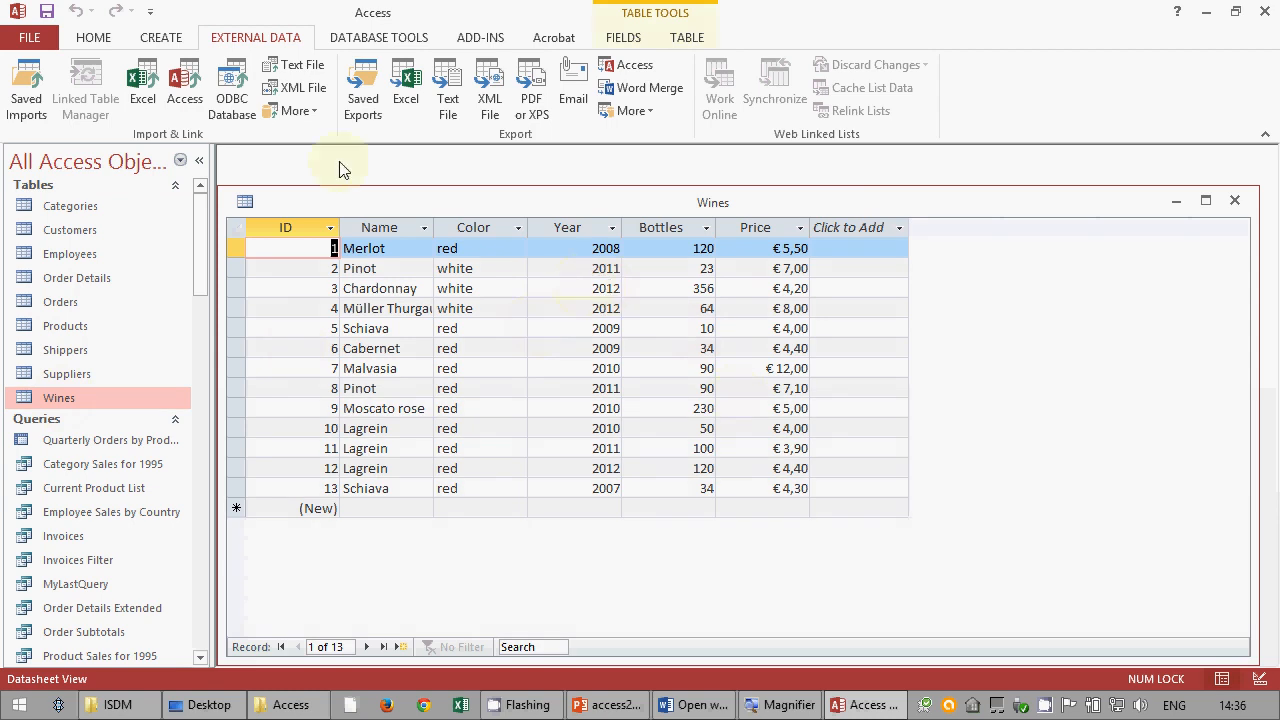
click(93, 37)
click(30, 72)
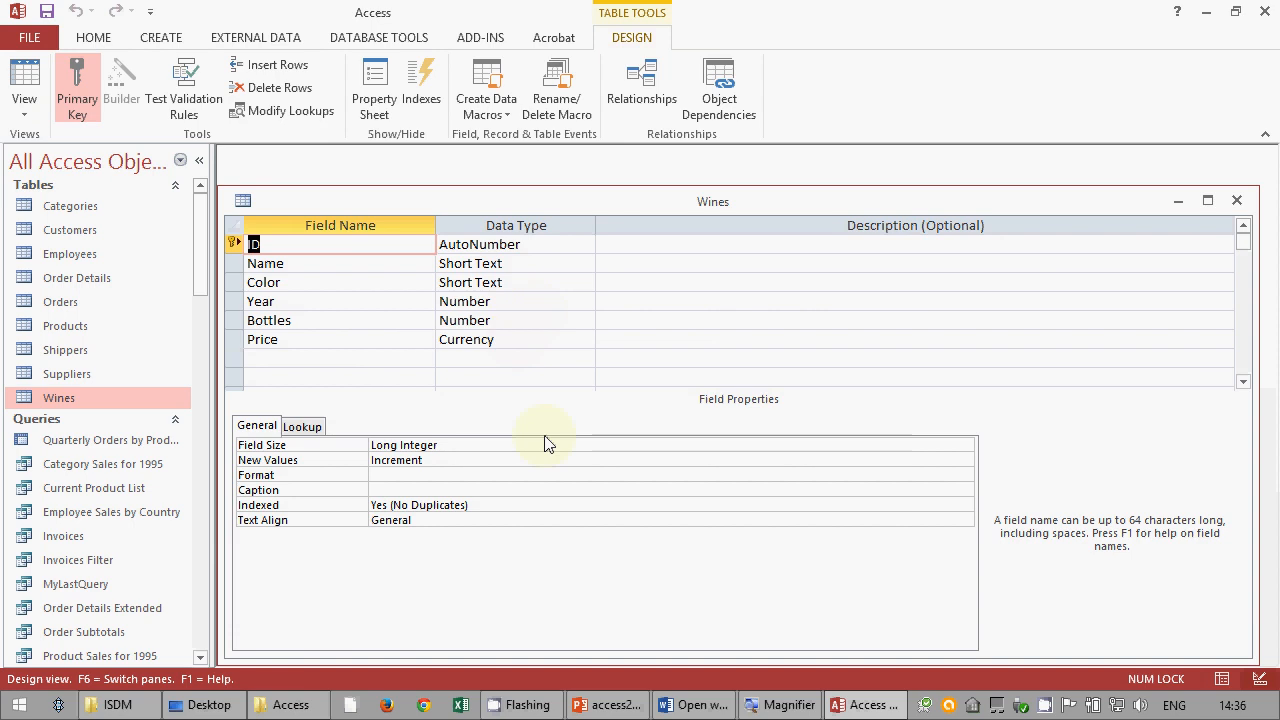
- Switch to the Word exercise document and read the task on deleting and recreating a relation
click(684, 706)
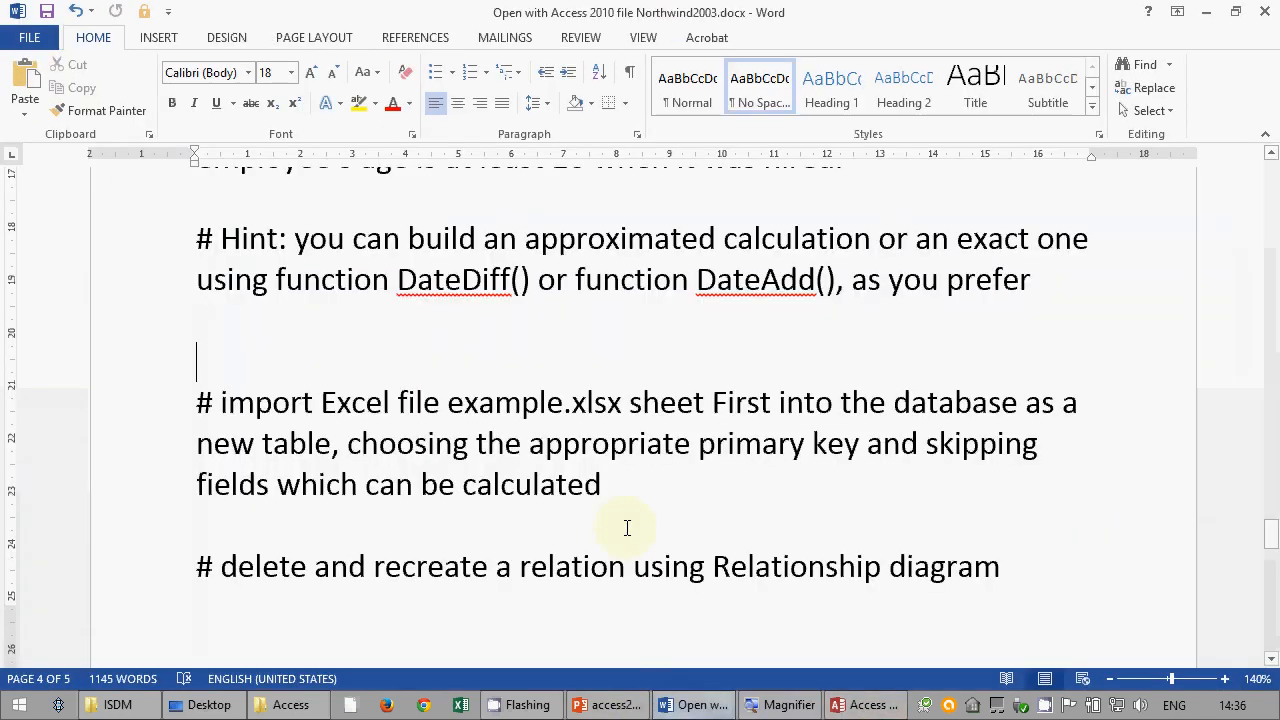
scroll(623, 515, down, 1)
scroll(613, 504, down, 5)
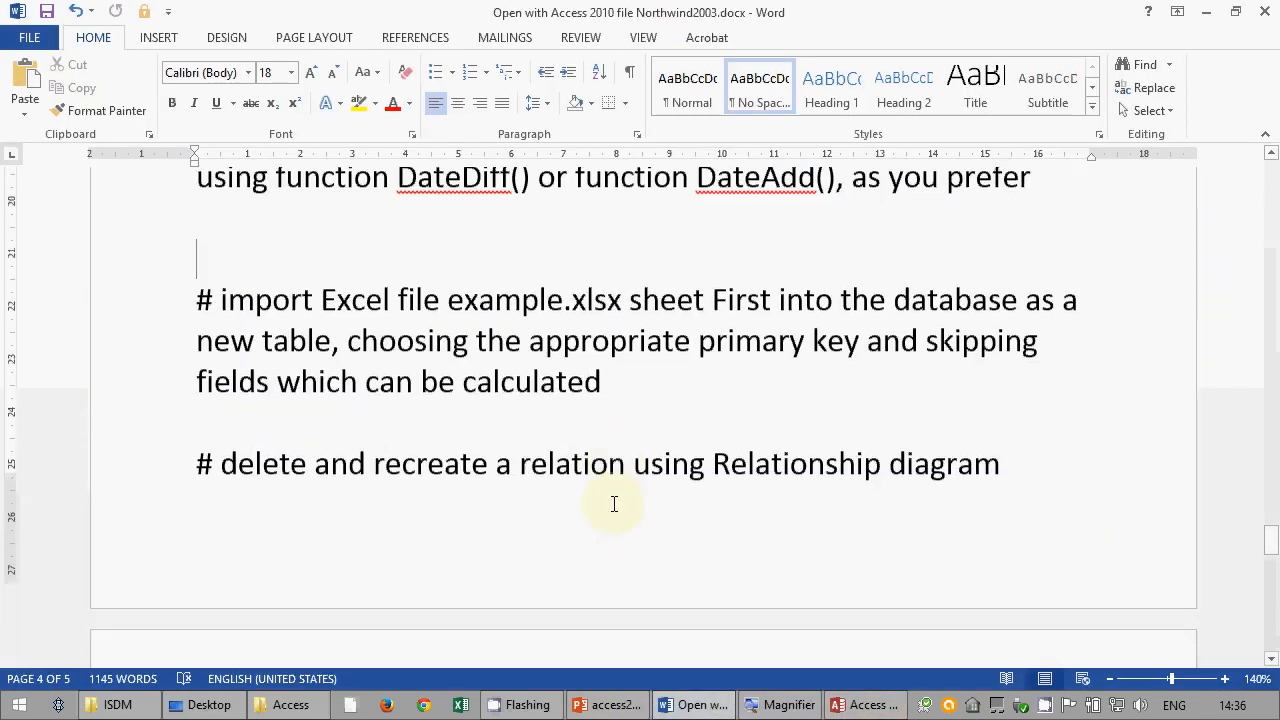
scroll(610, 506, up, 6)
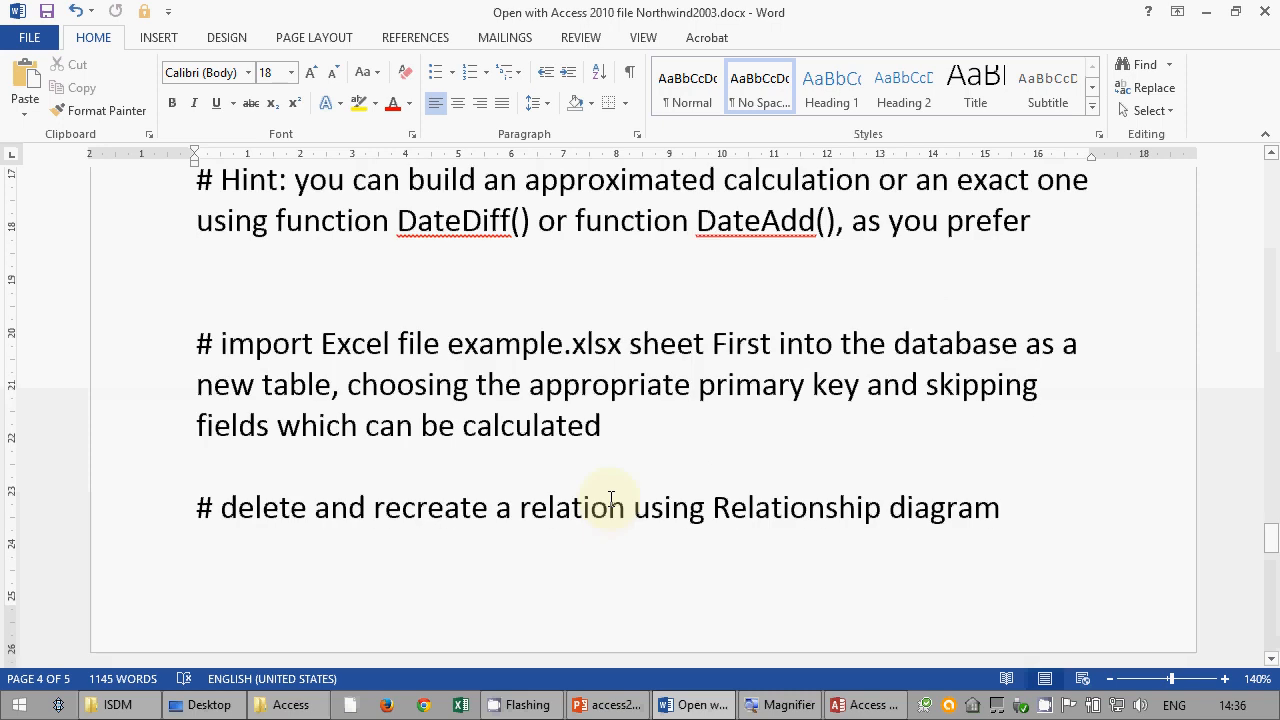
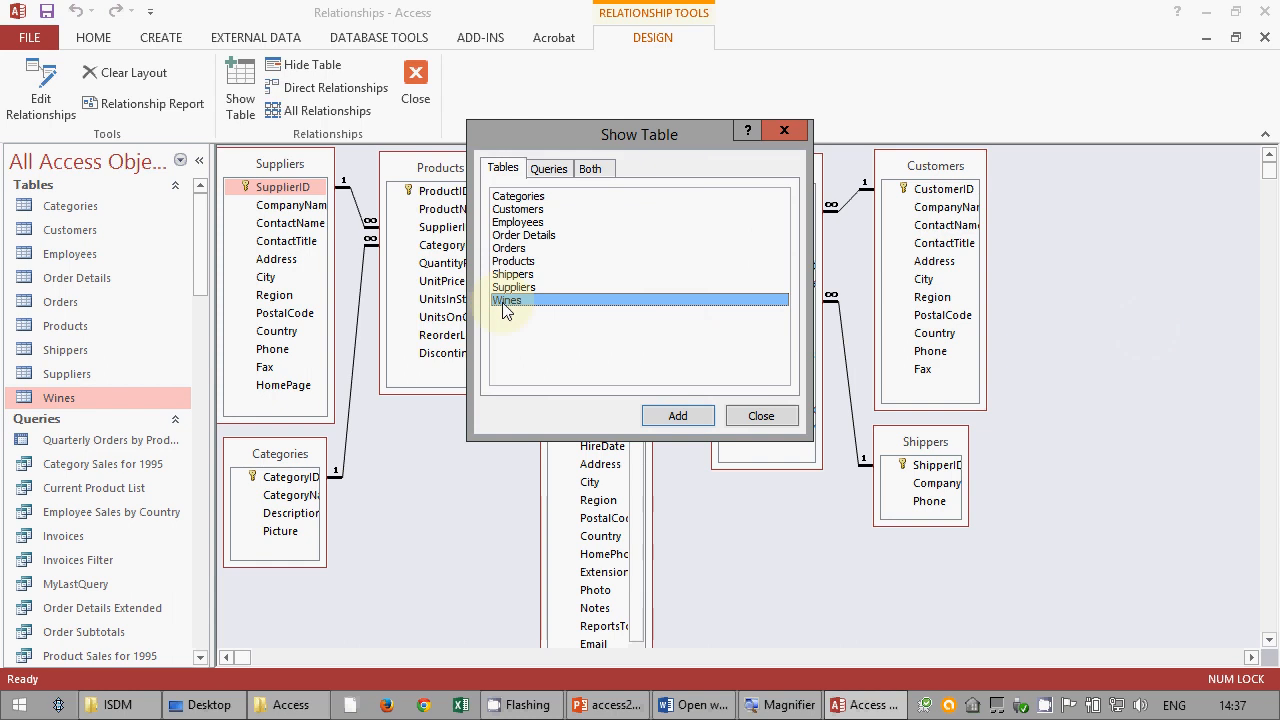
- Add the Wines table to the relationships diagram and place it below the Orders table
click(708, 415)
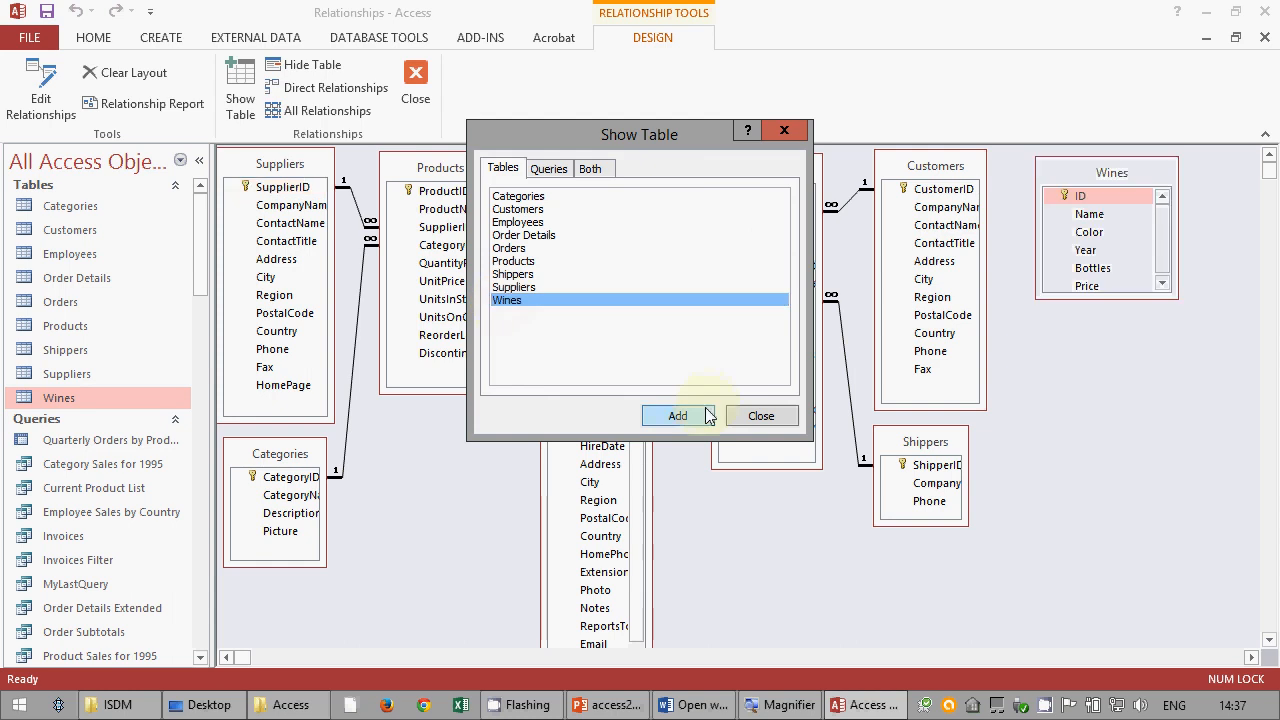
click(764, 415)
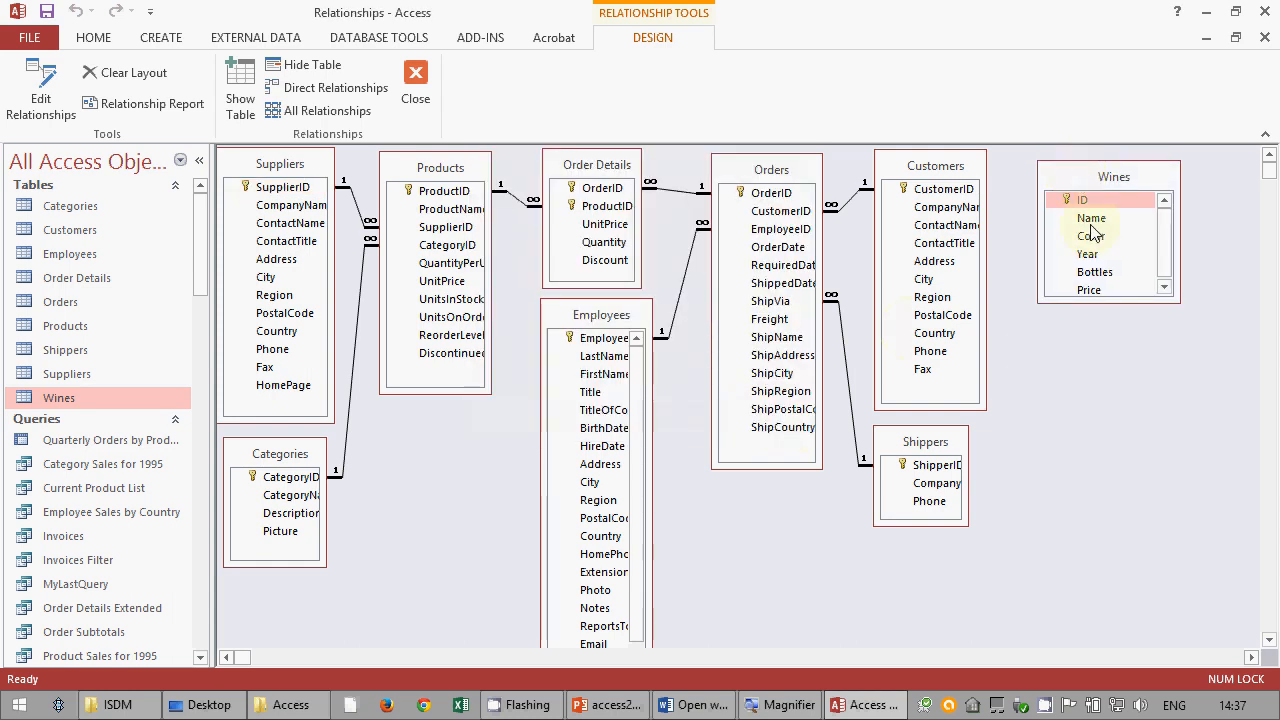
drag(1077, 178, 738, 498)
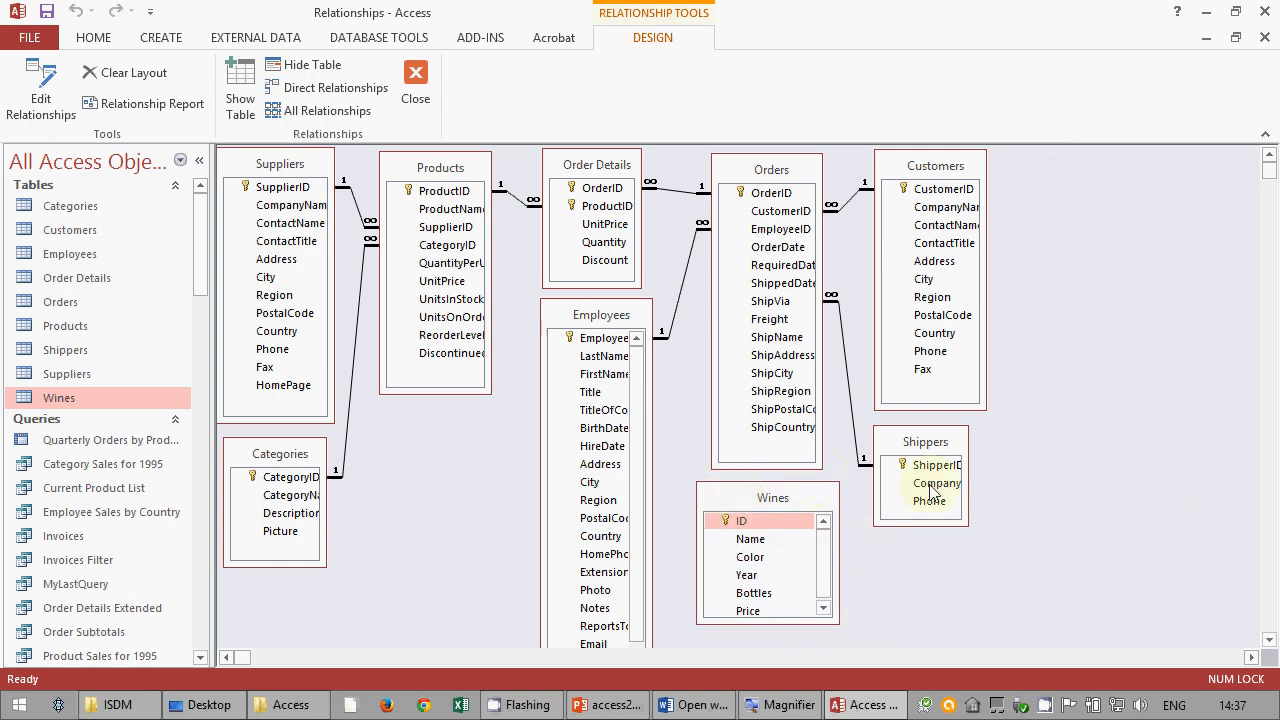
drag(774, 496, 775, 500)
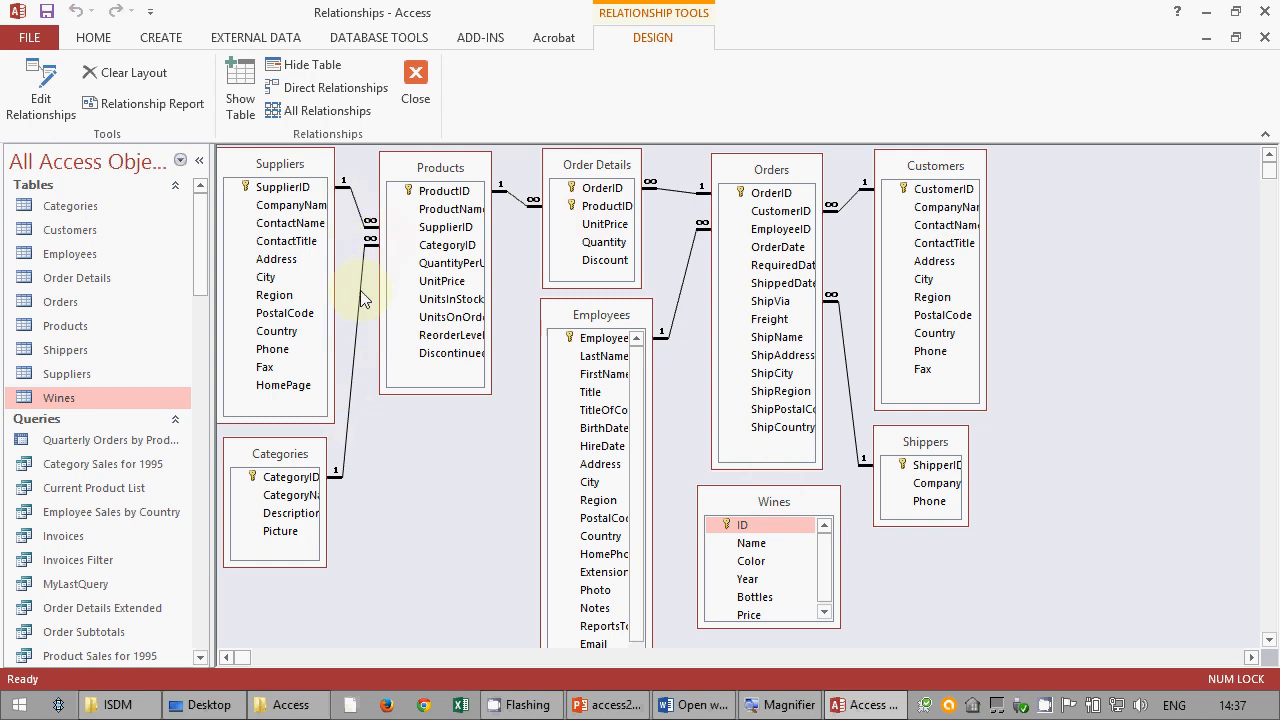
- Review the settings of the relationship between Categories and Products without changing them
double_click(350, 402)
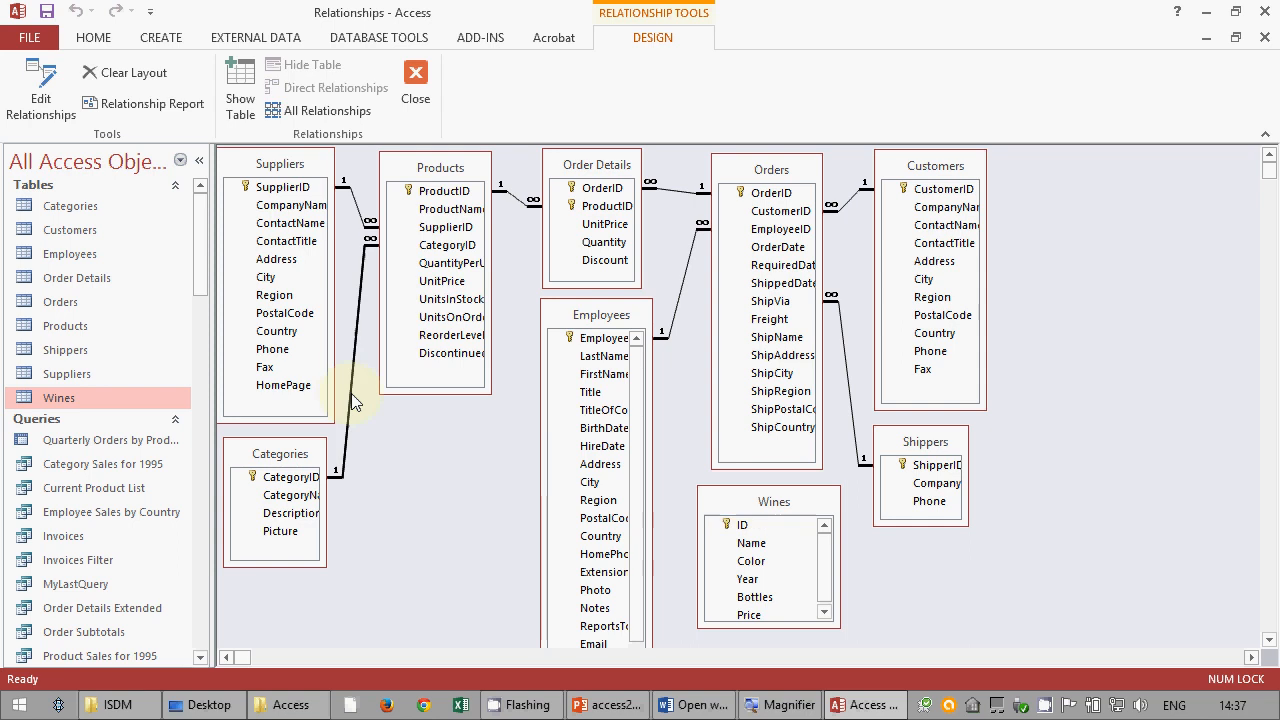
drag(584, 160, 645, 212)
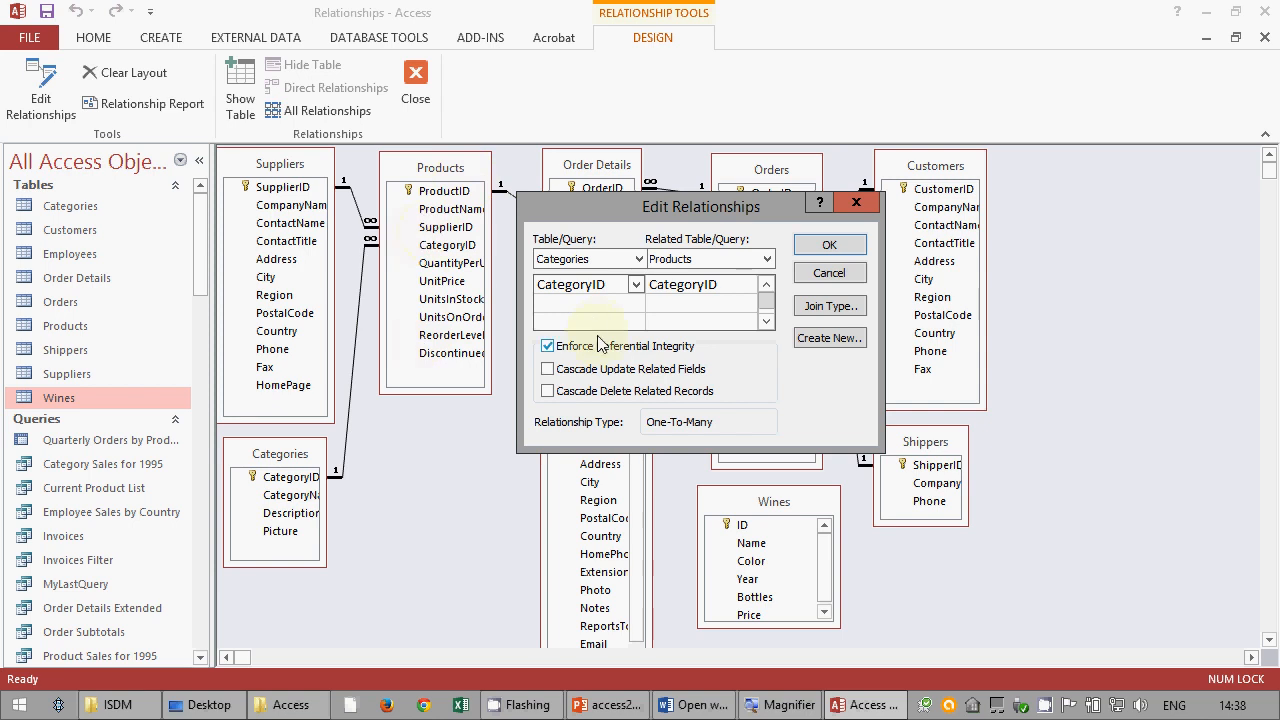
click(826, 274)
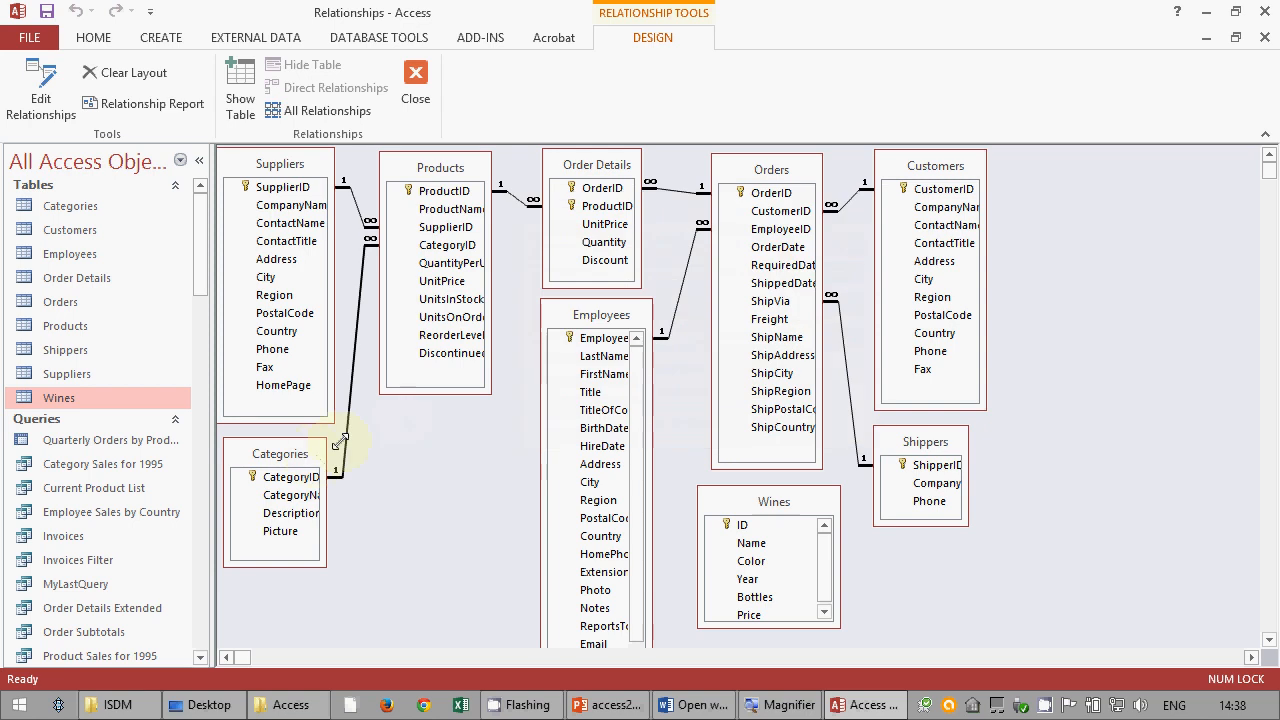
- Delete the relationship between the Categories and Products tables from the database
right_click(347, 449)
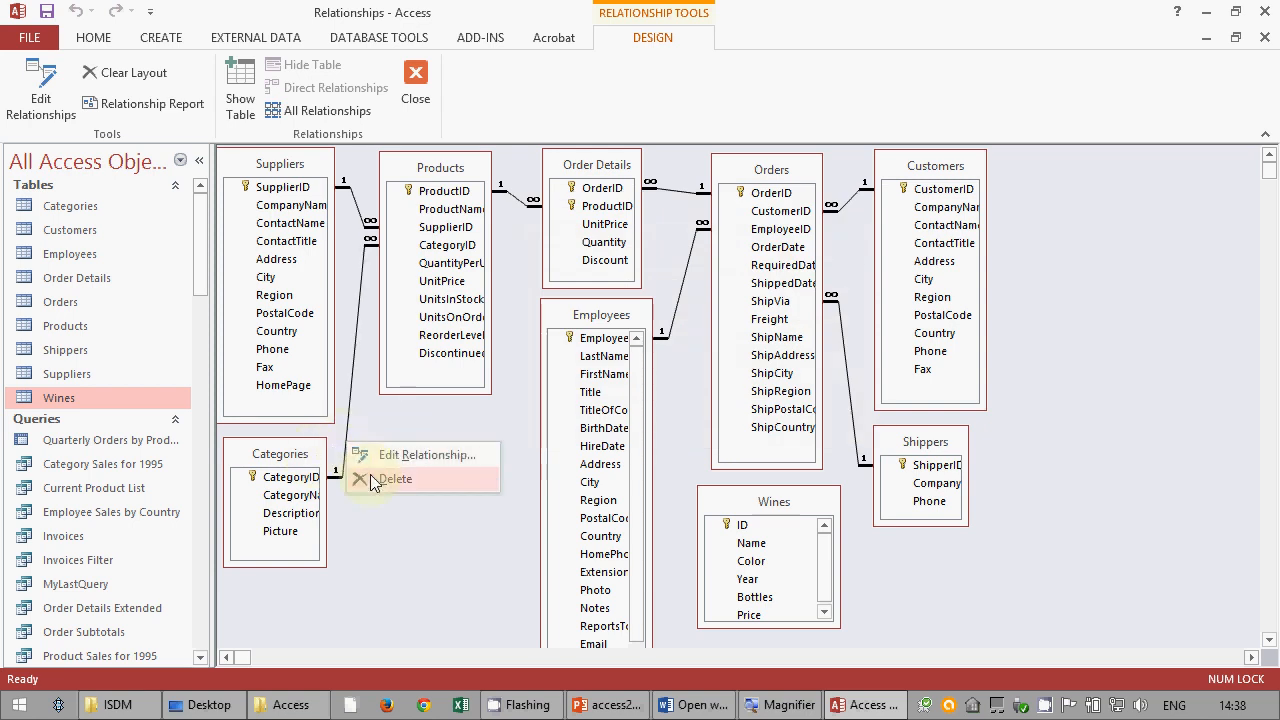
click(371, 479)
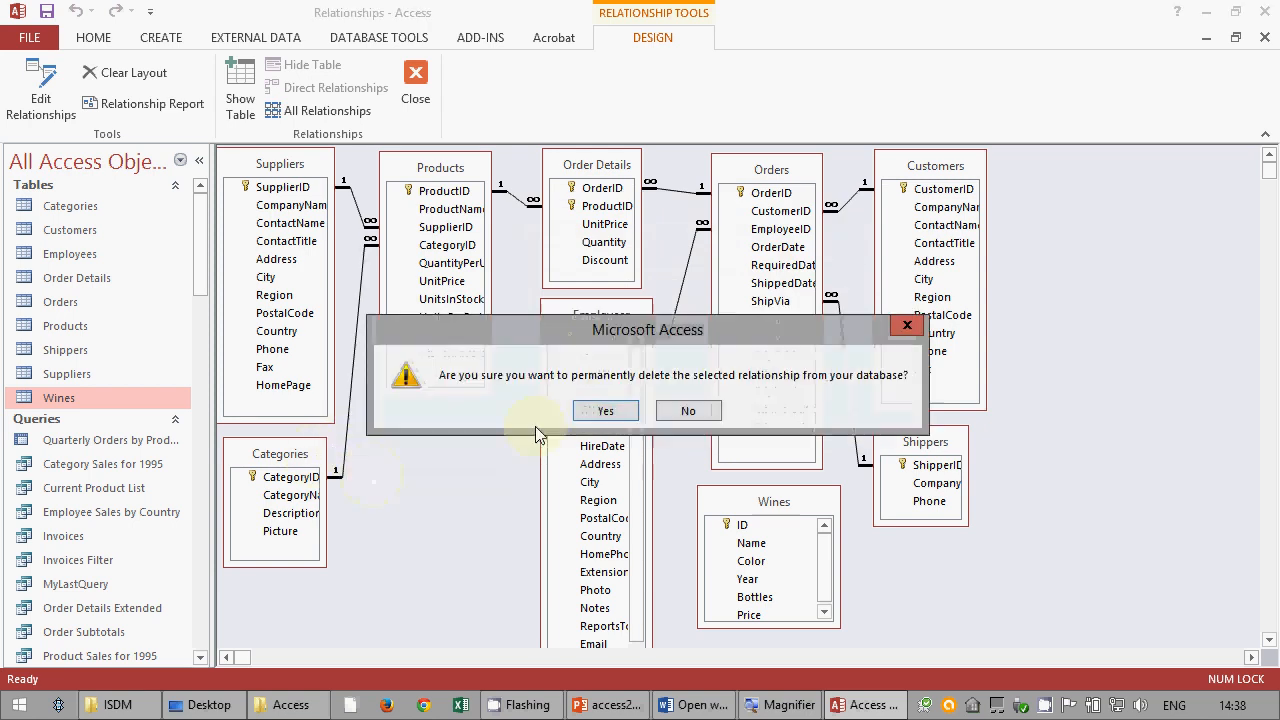
click(604, 412)
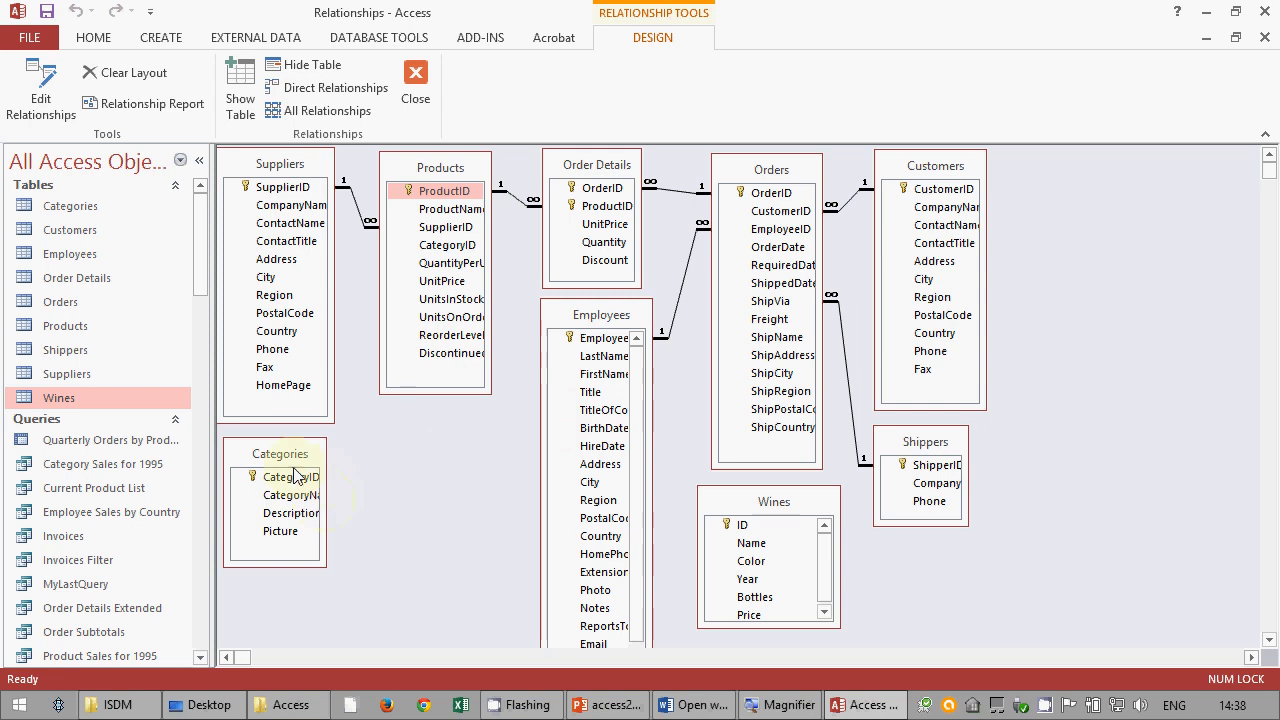
- Relate CategoryID in Categories to CategoryID in Products, enforcing referential integrity
drag(293, 484, 440, 252)
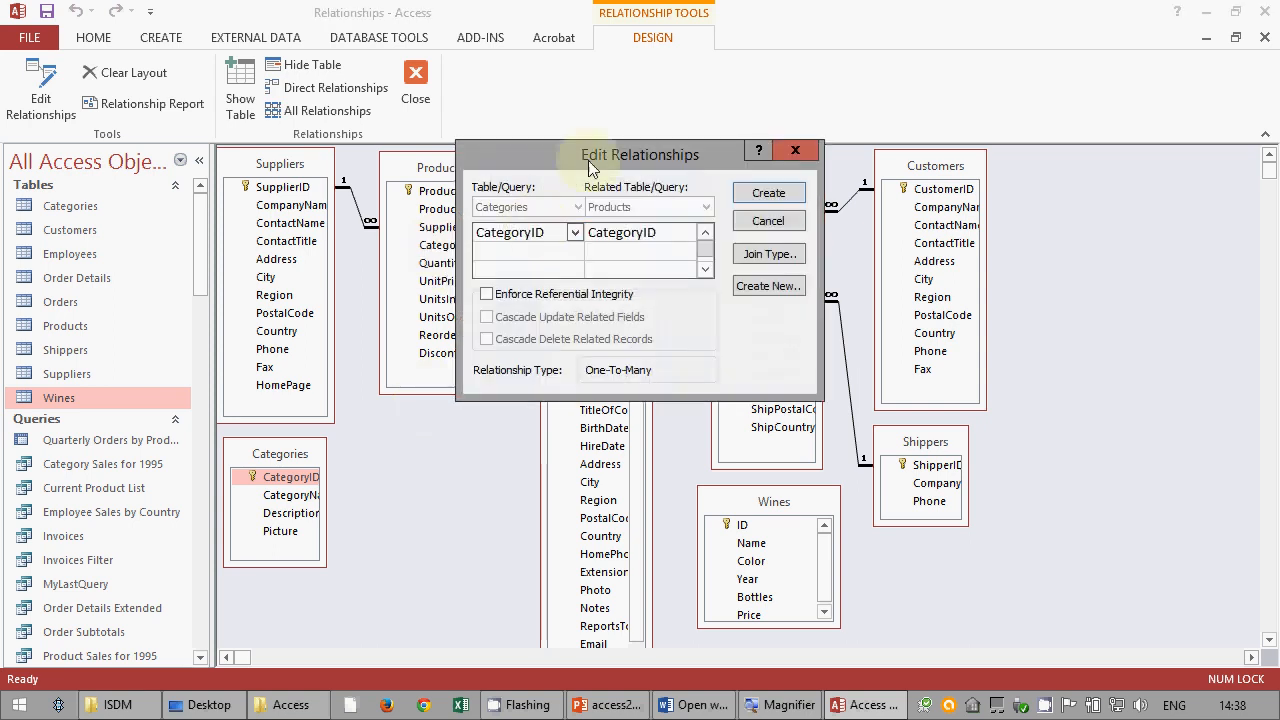
drag(588, 160, 641, 258)
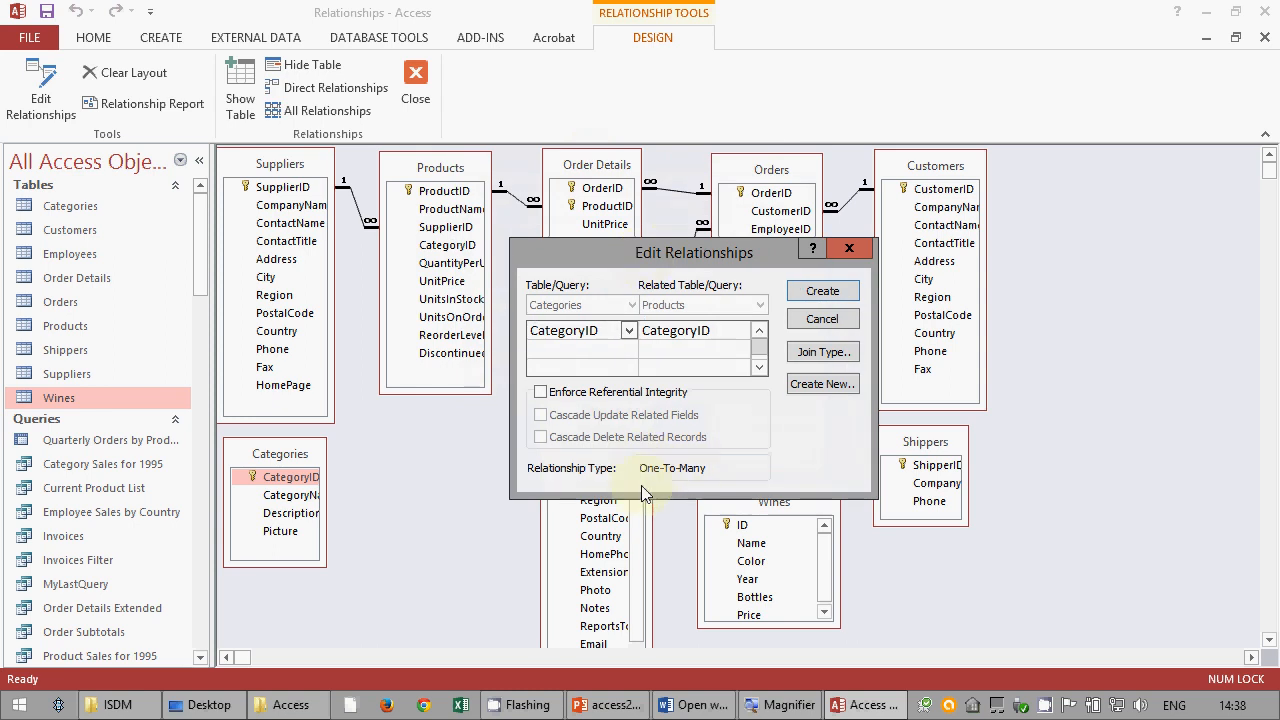
click(598, 392)
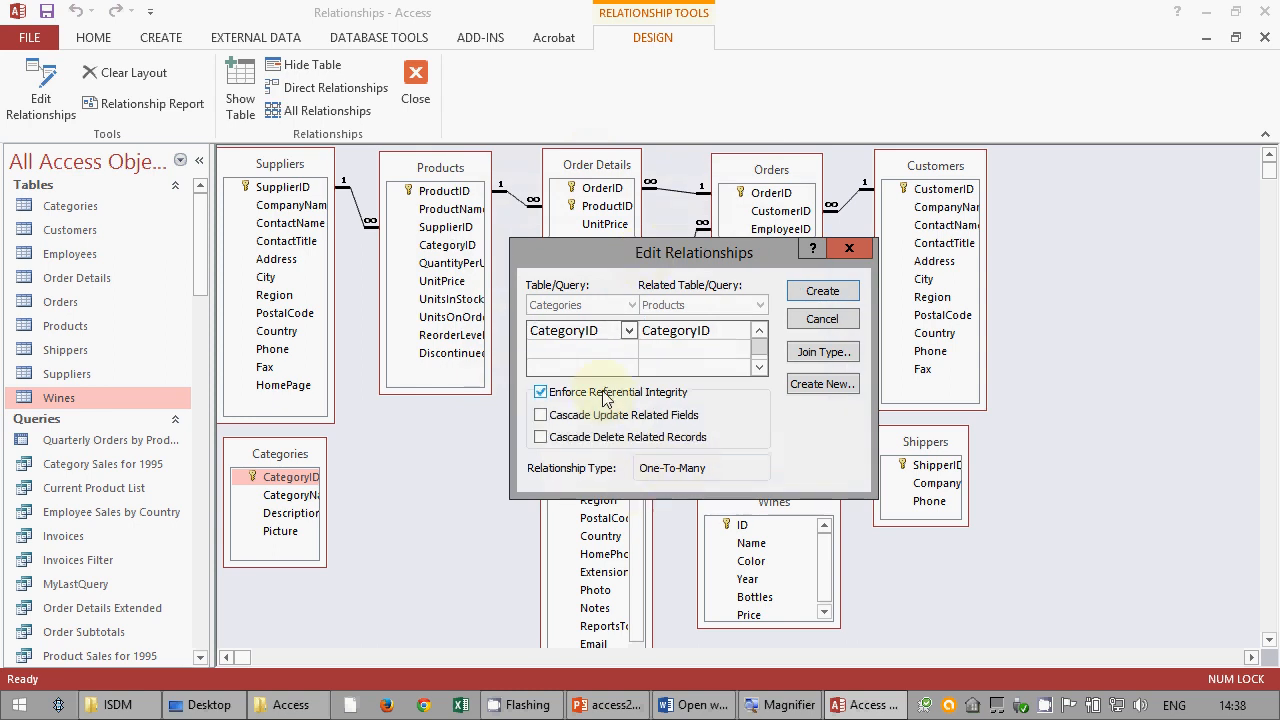
click(822, 291)
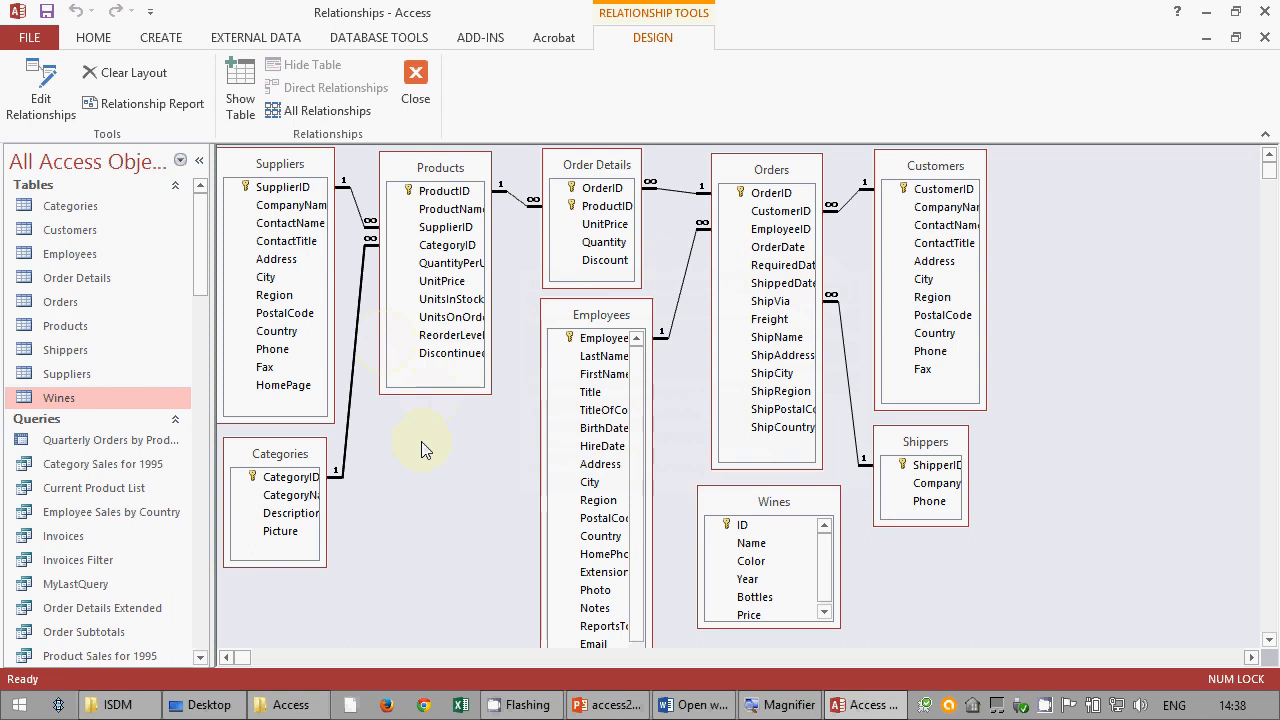
- Turn off referential integrity for the Categories–Products relationship, apply it, and enforce it again
double_click(343, 469)
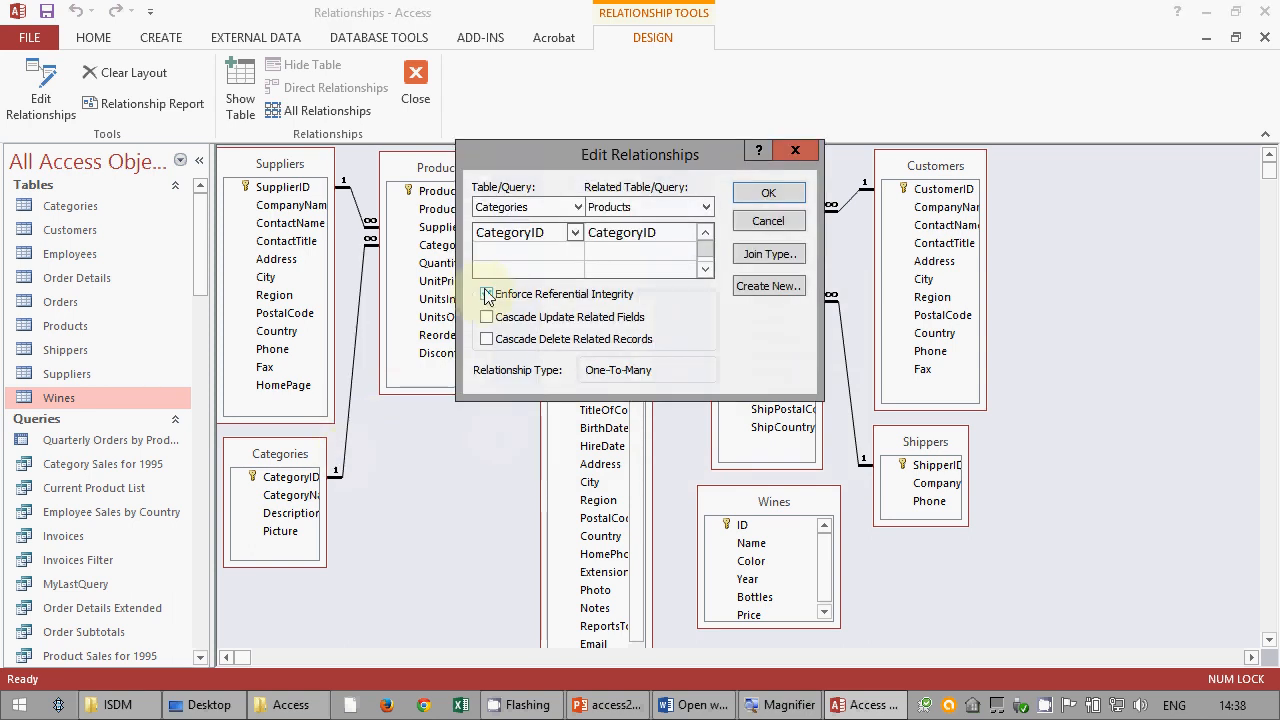
click(487, 294)
click(770, 190)
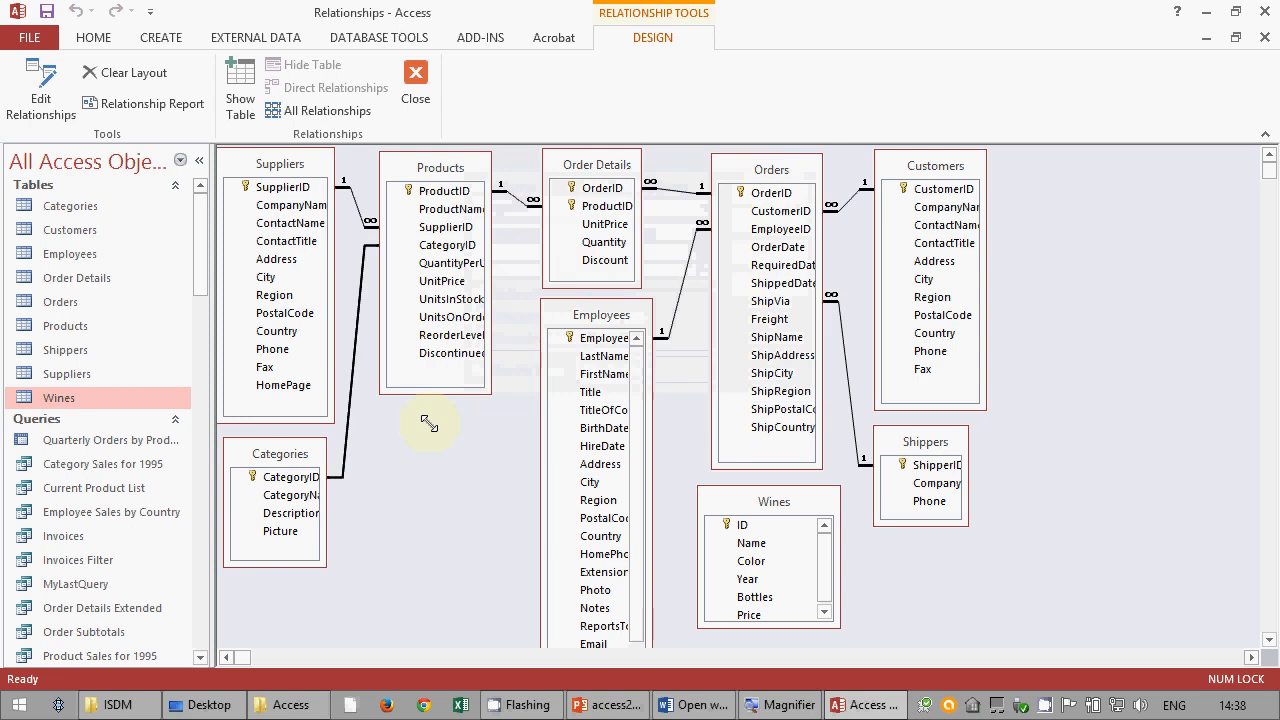
double_click(346, 472)
click(551, 294)
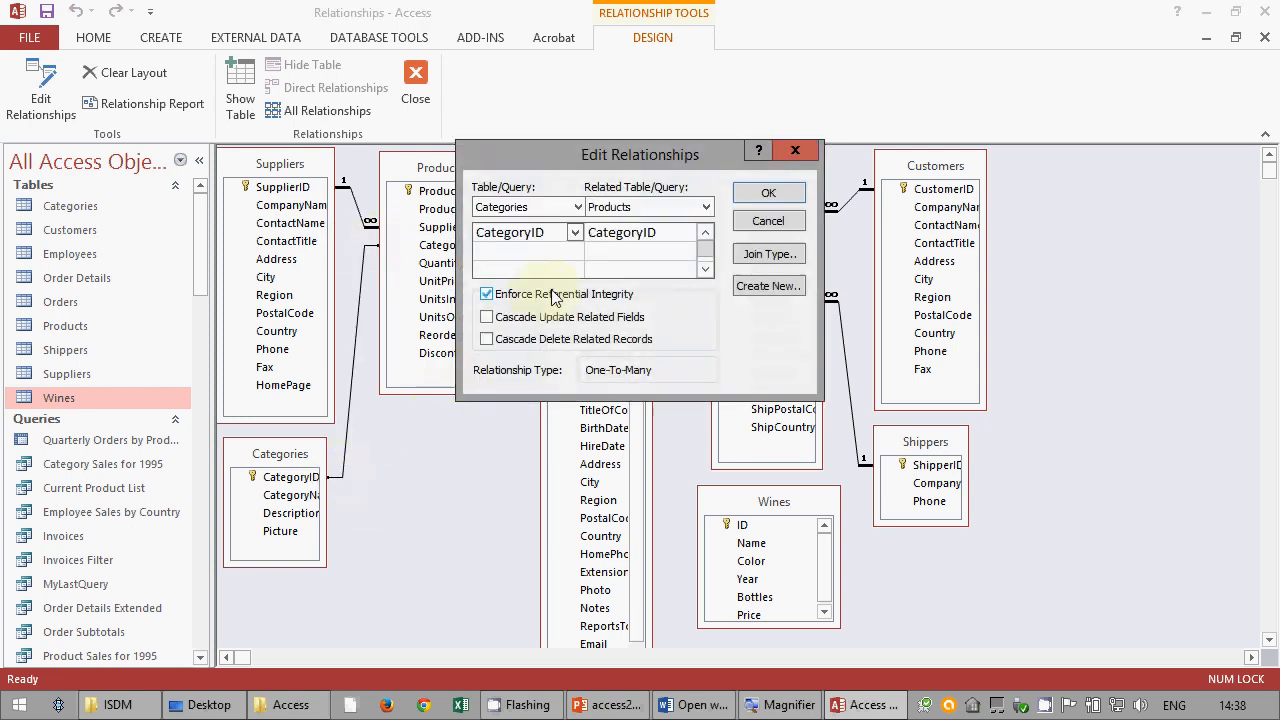
click(764, 193)
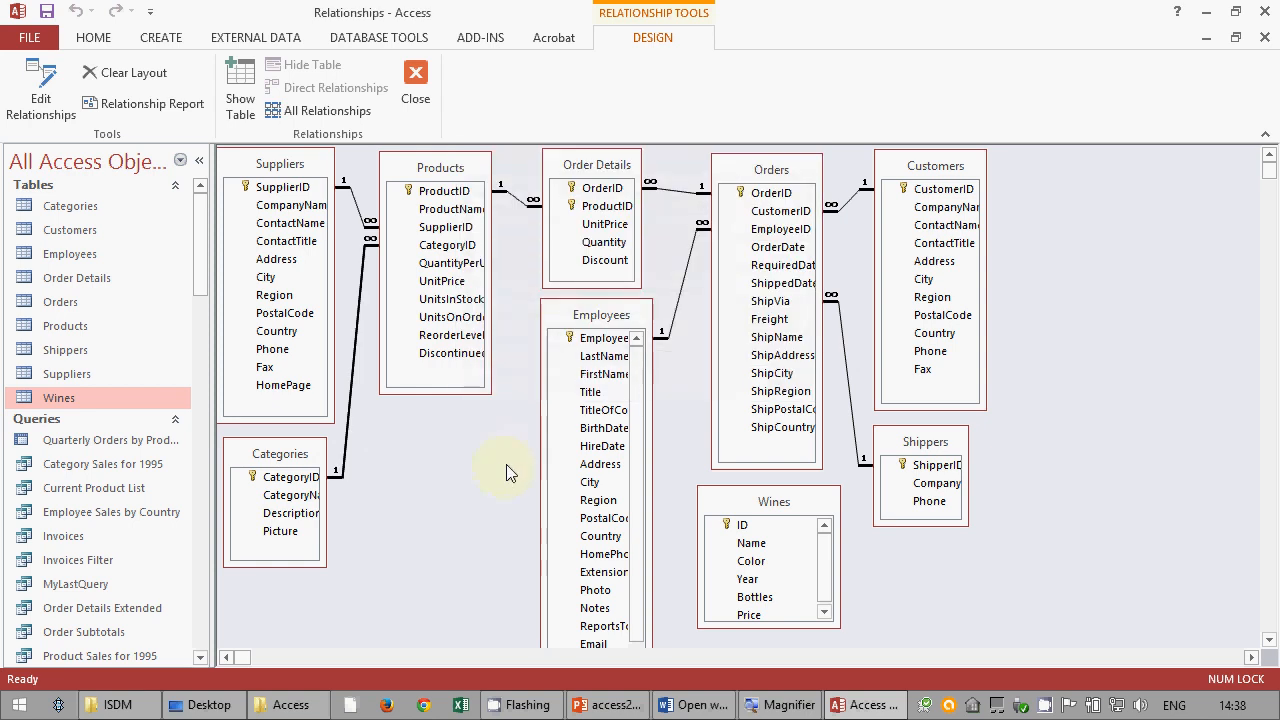
- Switch to the PowerPoint presentation and show the "Table and relationships" slide full screen, then end the show
click(633, 710)
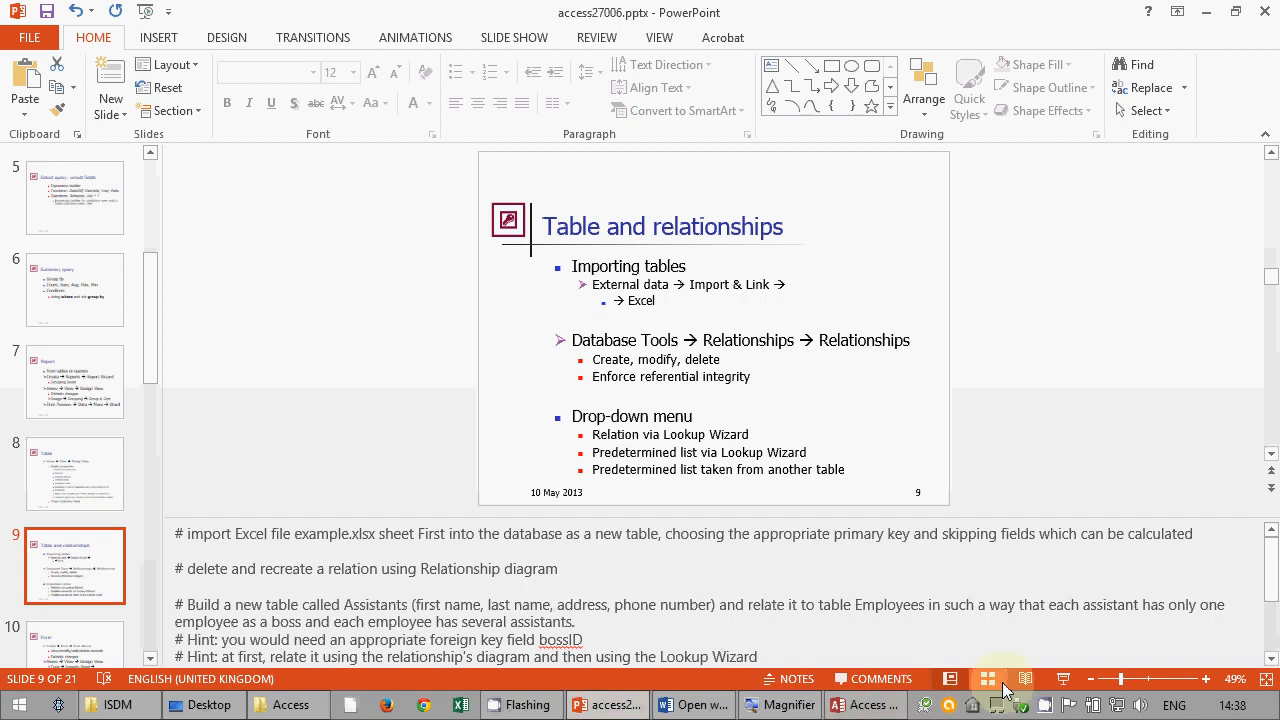
click(1063, 679)
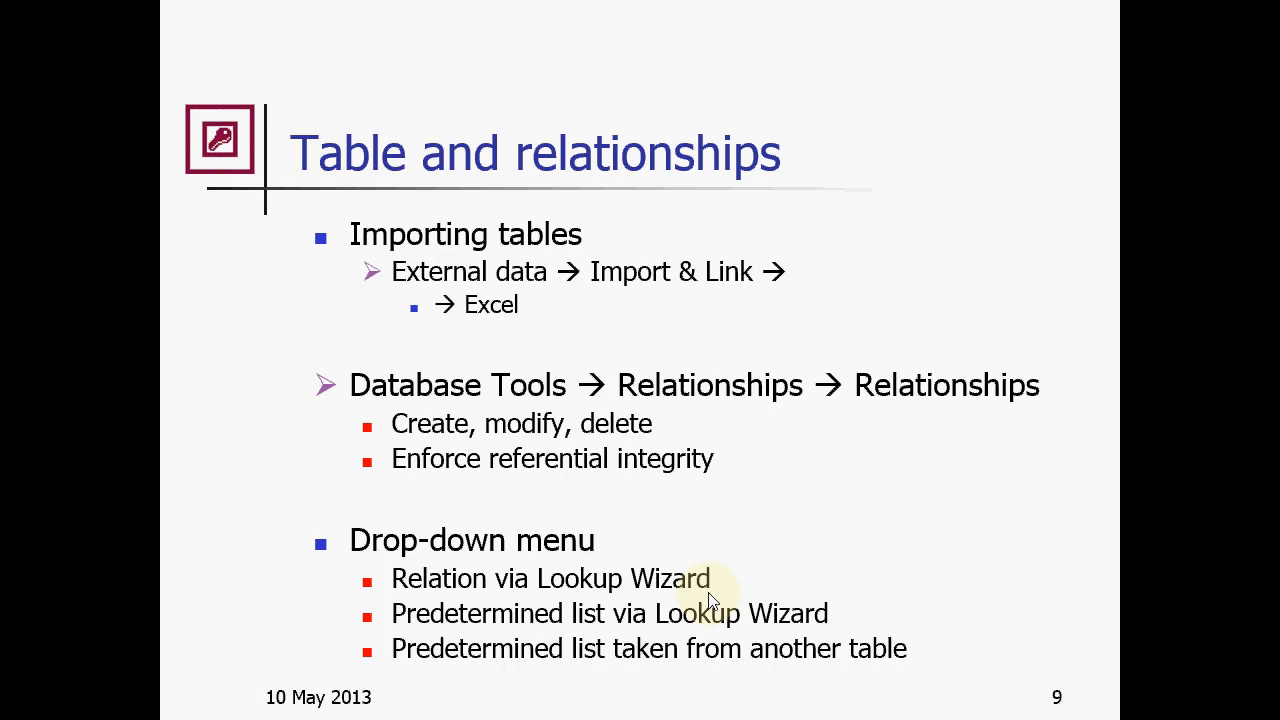
key(Escape)
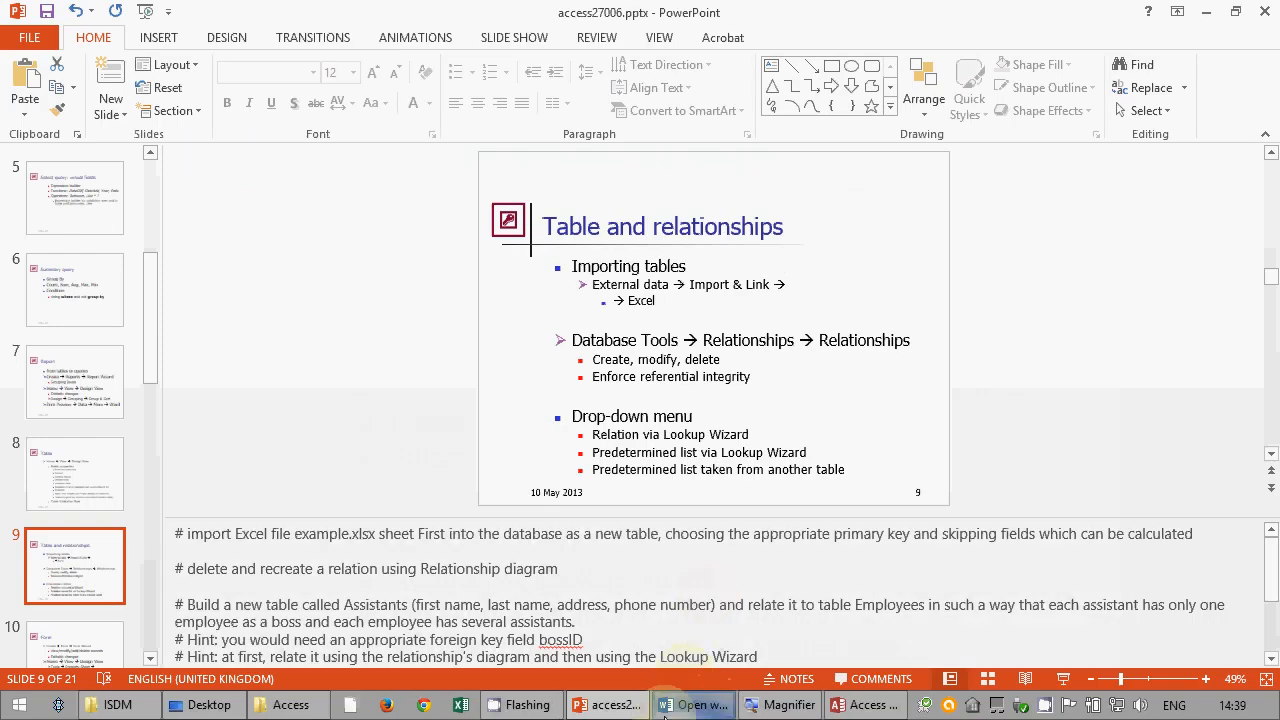
- Switch to Access and close the relationships diagram without saving its layout changes
click(862, 704)
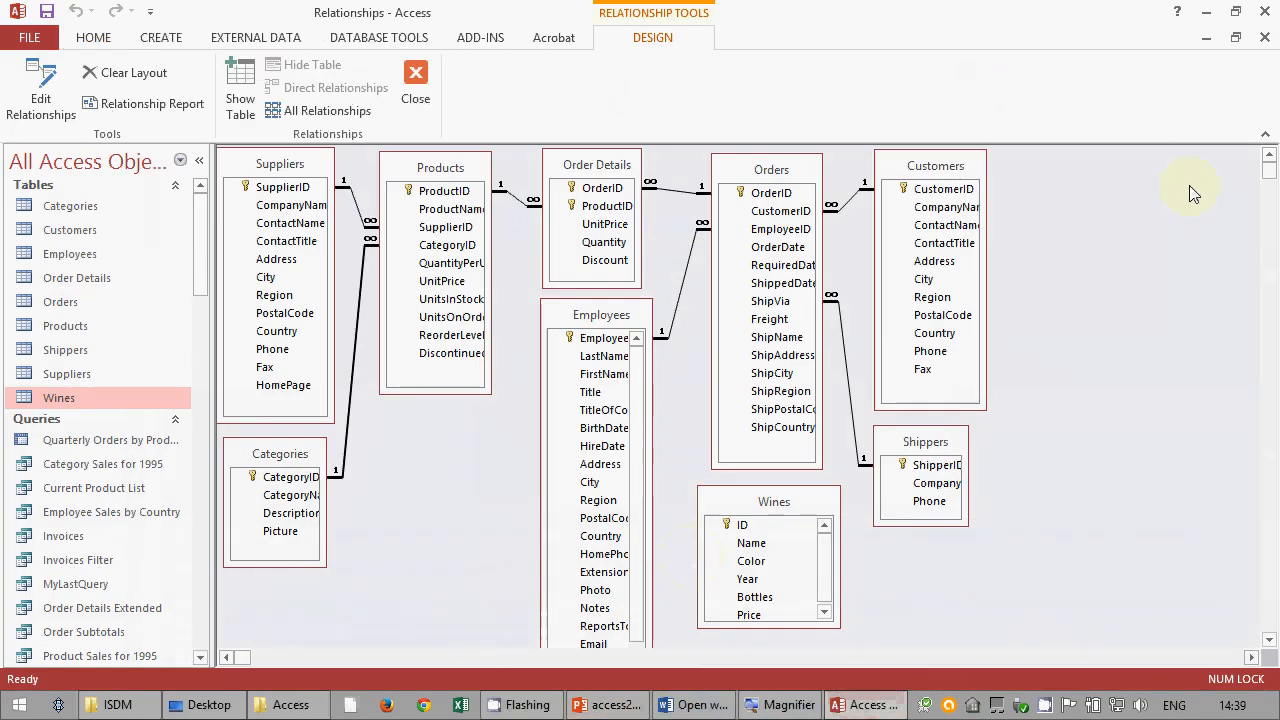
click(1265, 37)
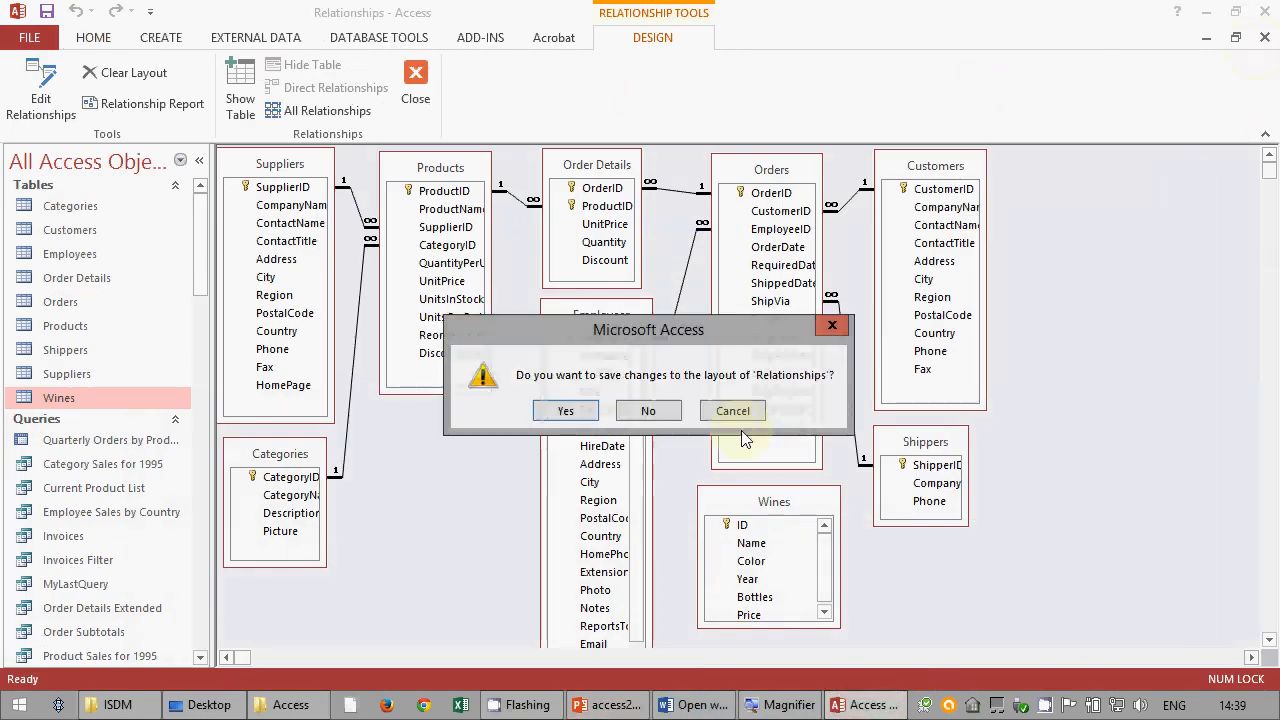
click(670, 418)
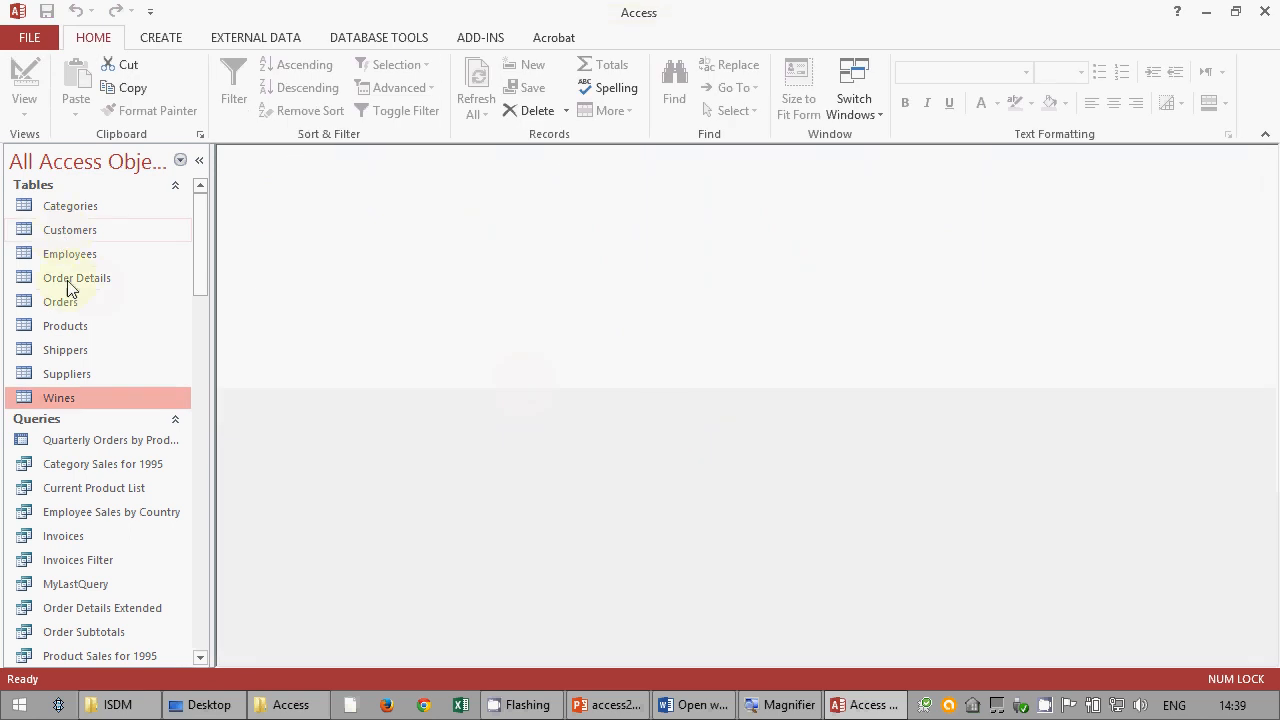
- Open the Products table and view the Supplier drop-down lists of the Chai and Chang records
click(48, 322)
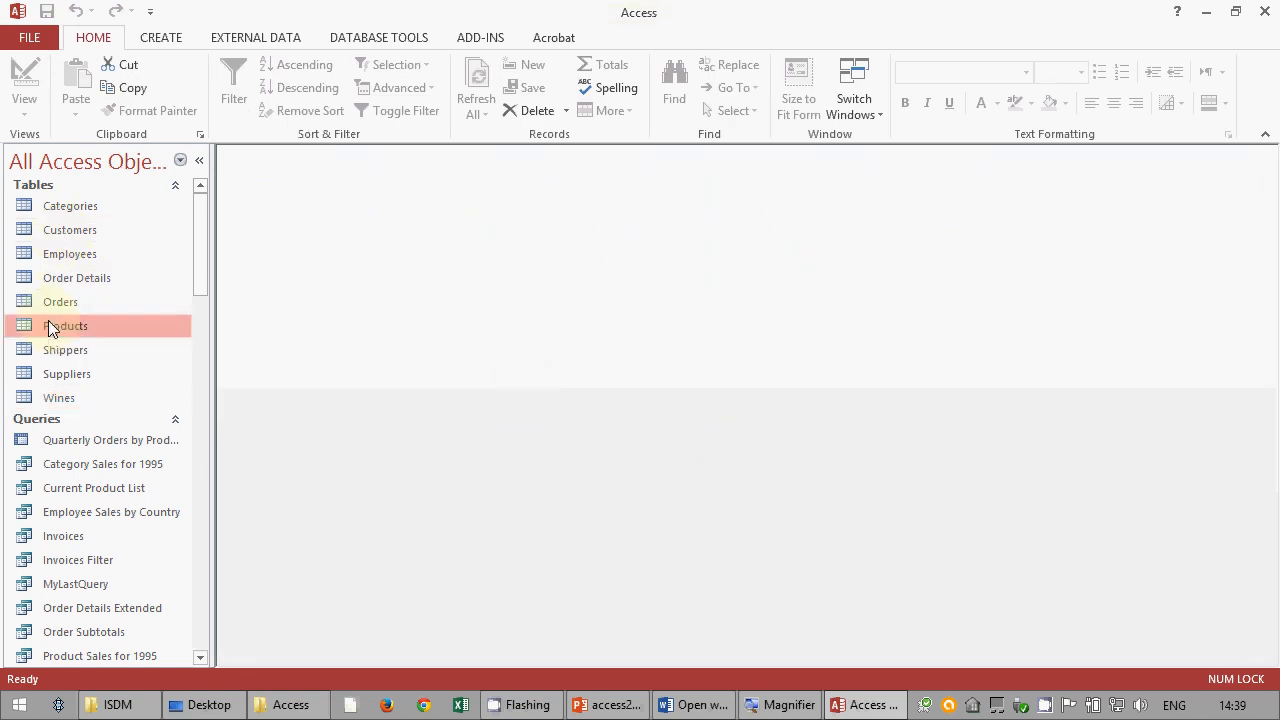
double_click(48, 324)
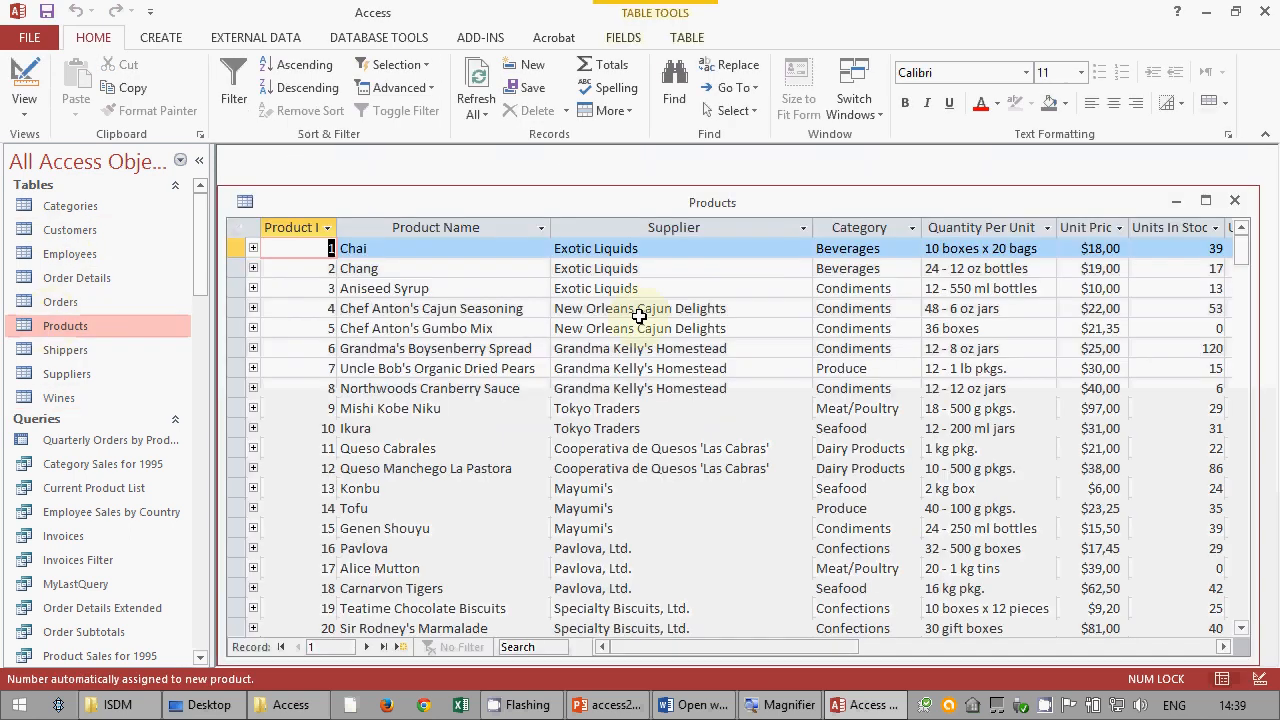
click(805, 246)
click(803, 248)
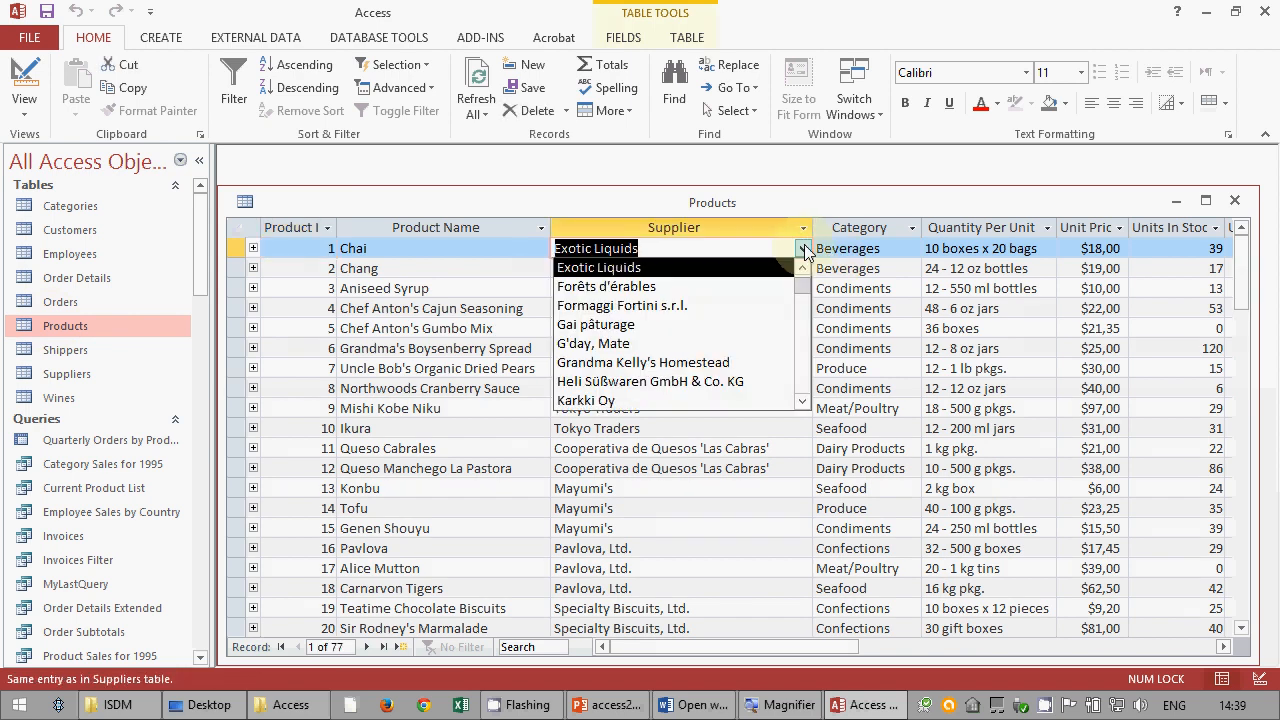
click(803, 248)
click(806, 270)
click(803, 268)
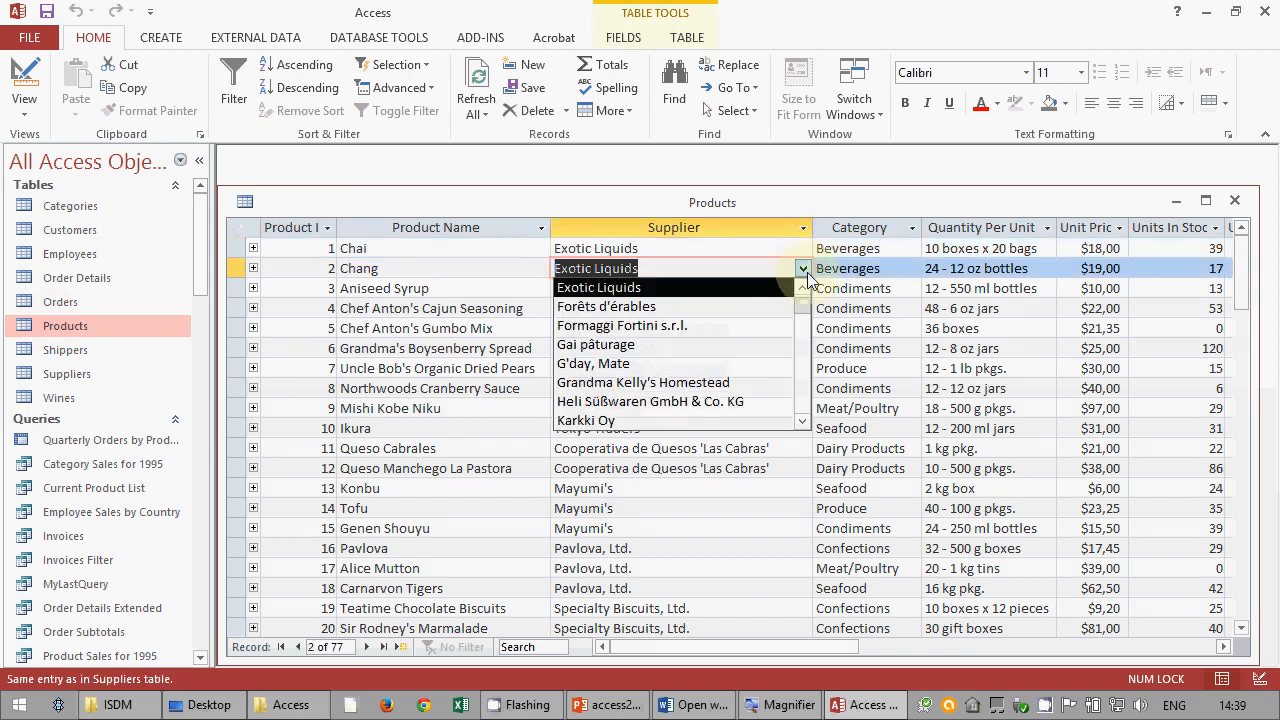
click(806, 271)
- View the Category and Supplier drop-down lists of the Aniseed Syrup record, and close the Products table
click(913, 287)
click(913, 288)
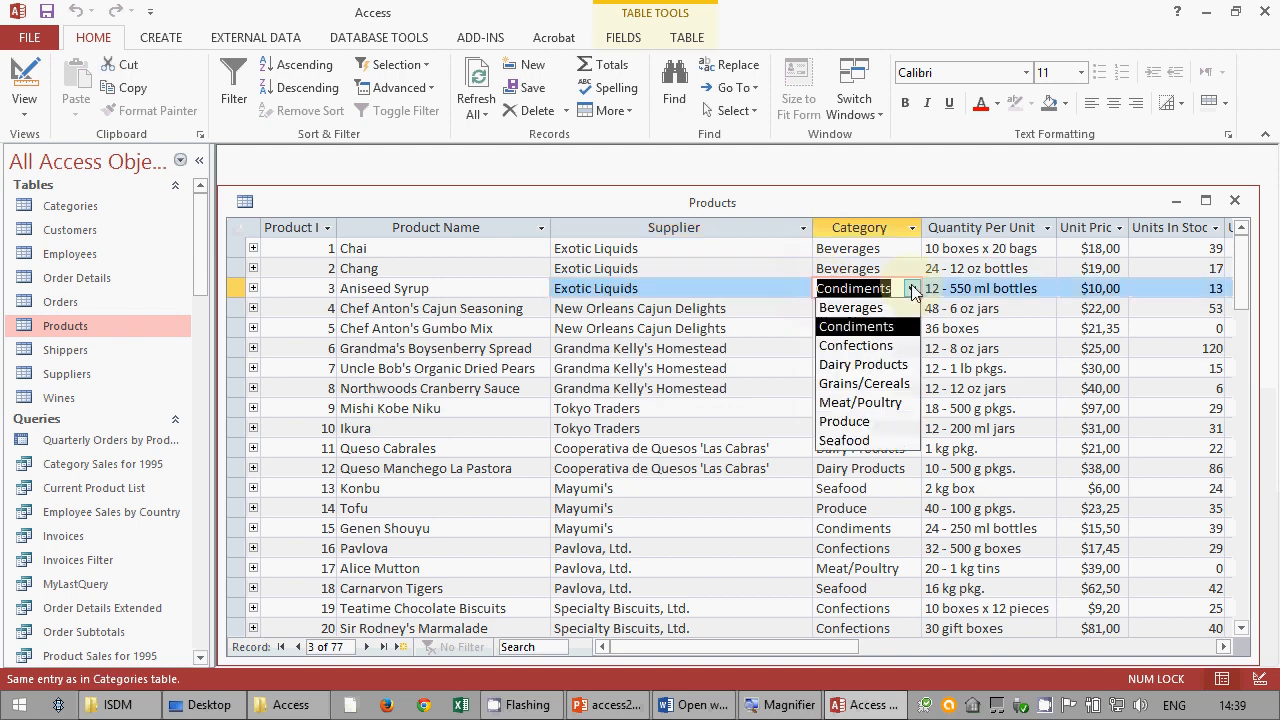
click(913, 288)
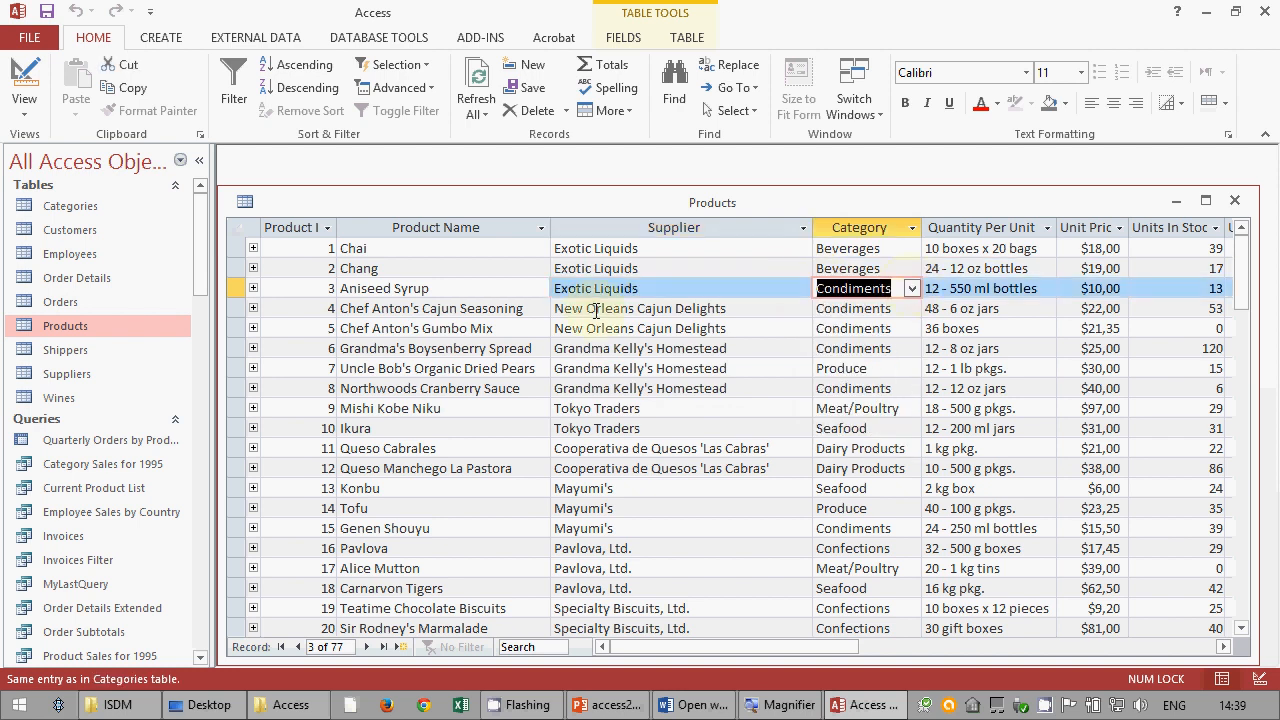
click(542, 288)
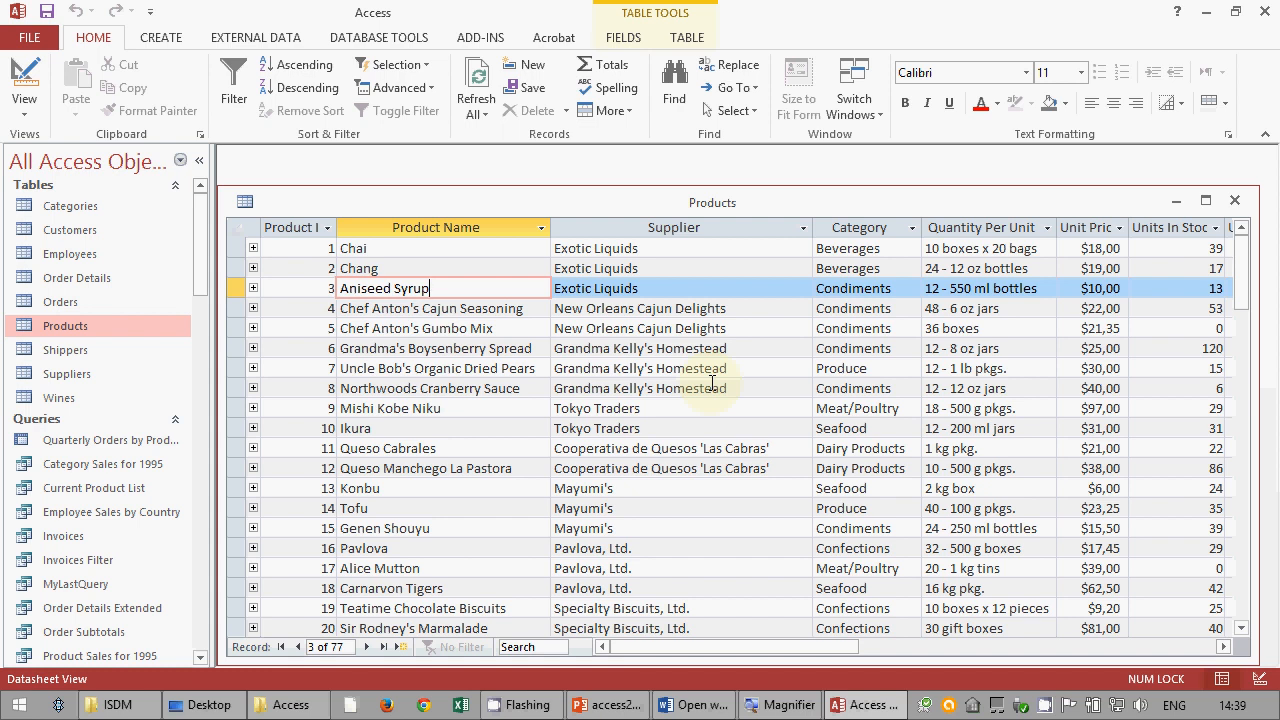
click(803, 288)
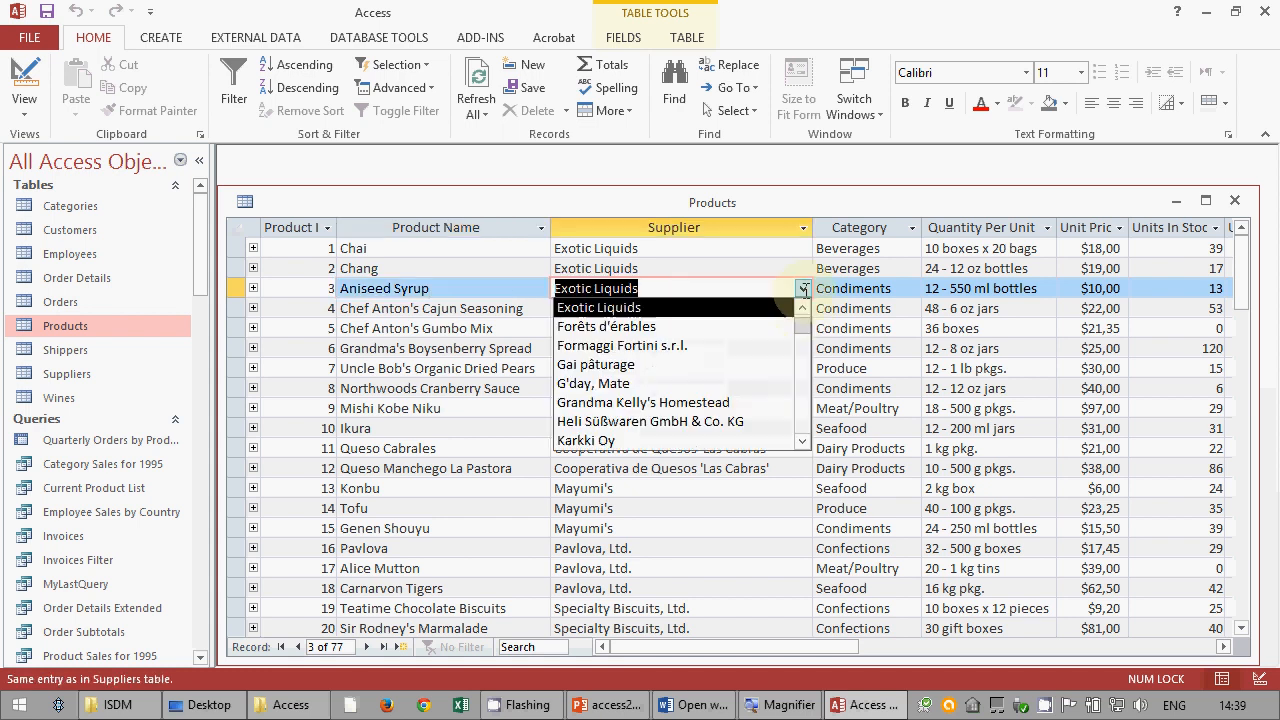
click(803, 288)
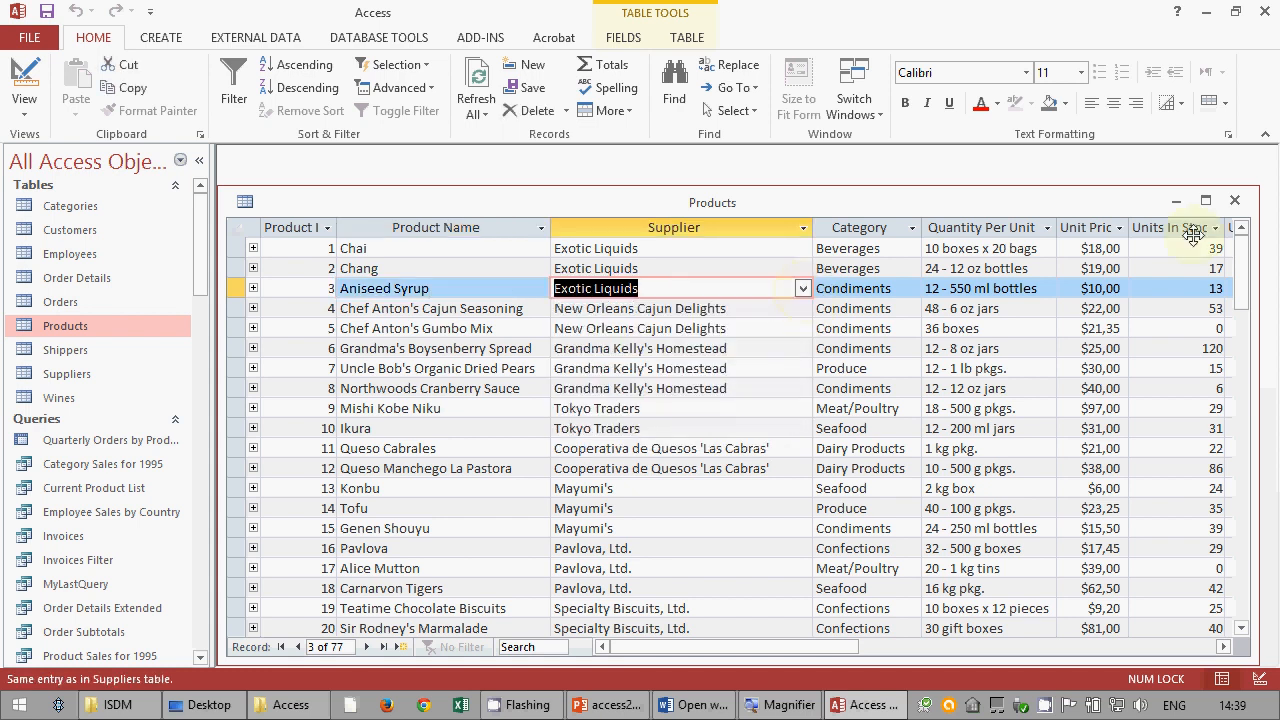
click(1236, 201)
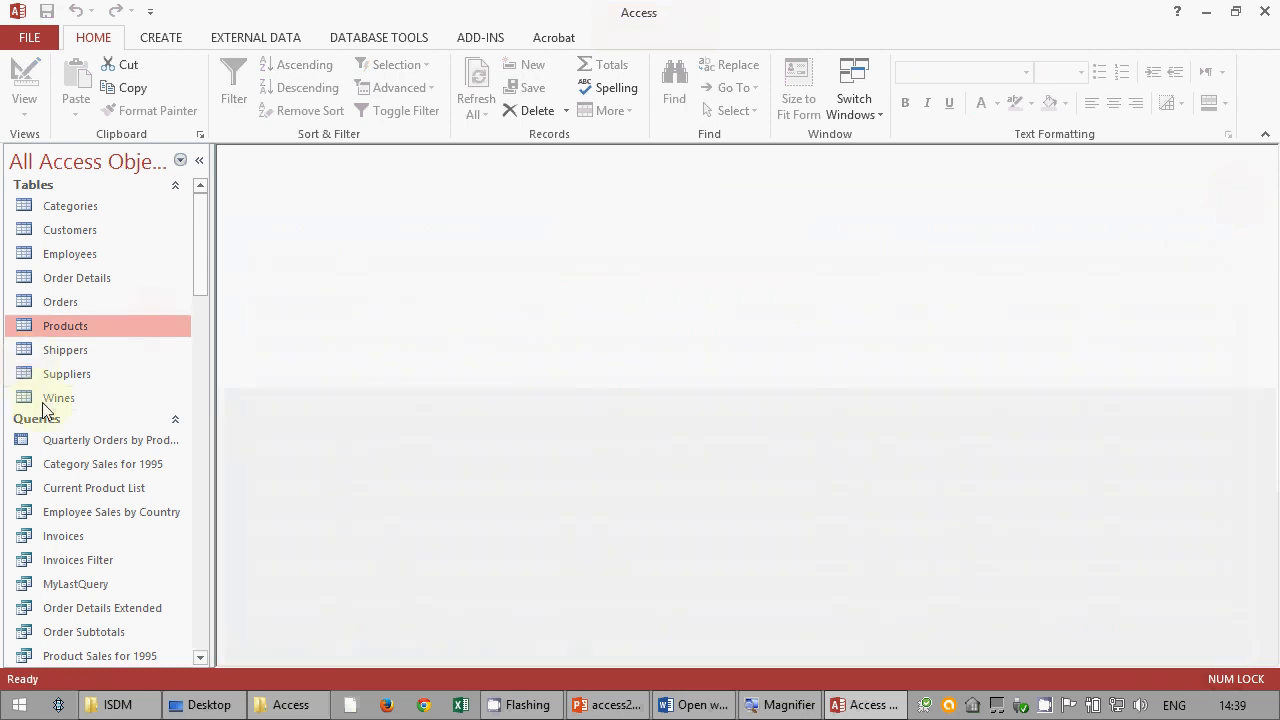
- Open the database's relationships diagram again and maximize its window
click(405, 45)
click(236, 95)
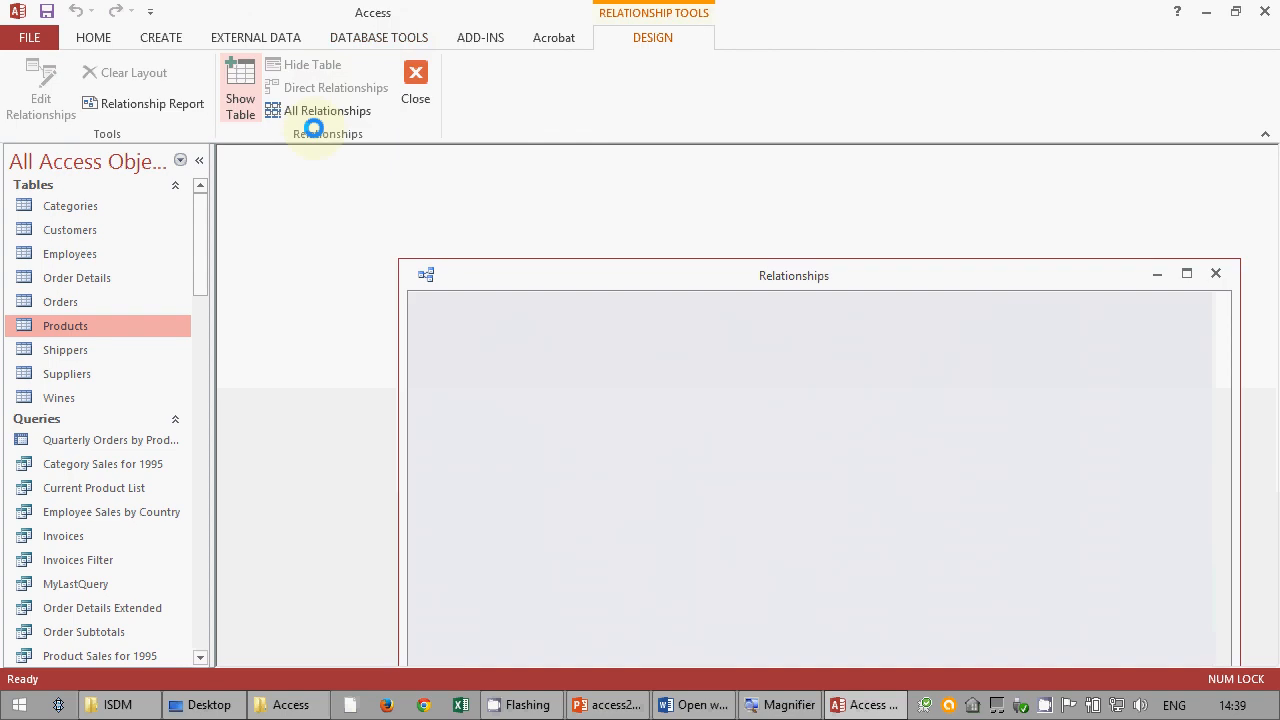
drag(803, 277, 663, 163)
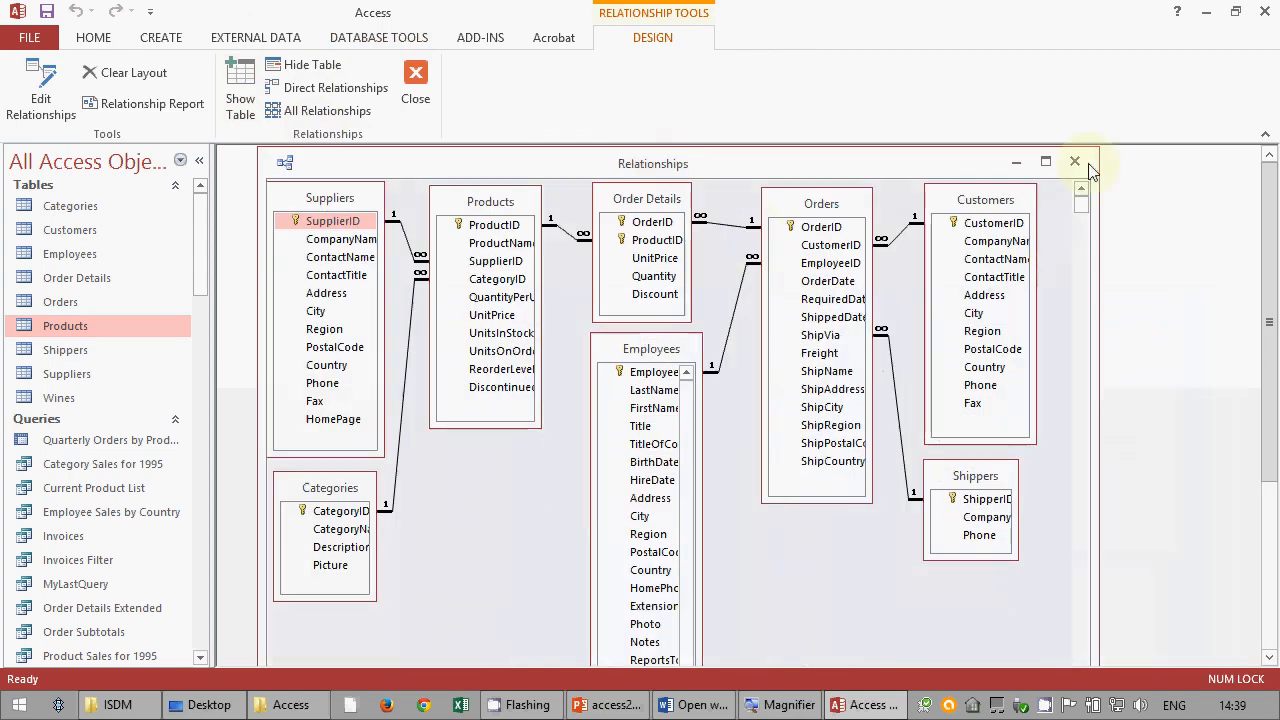
click(1047, 162)
- Add the Wines table to the relationships diagram and enlarge its box so all fields fit
right_click(1084, 339)
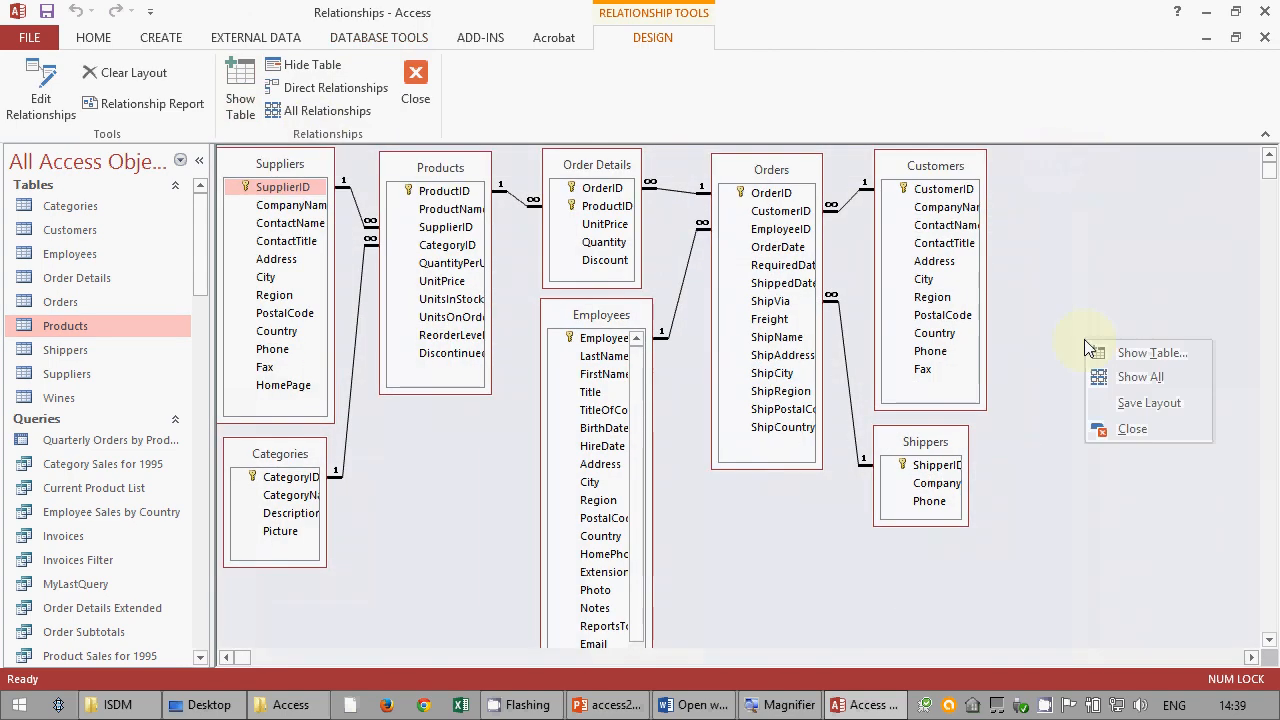
click(1120, 403)
double_click(506, 300)
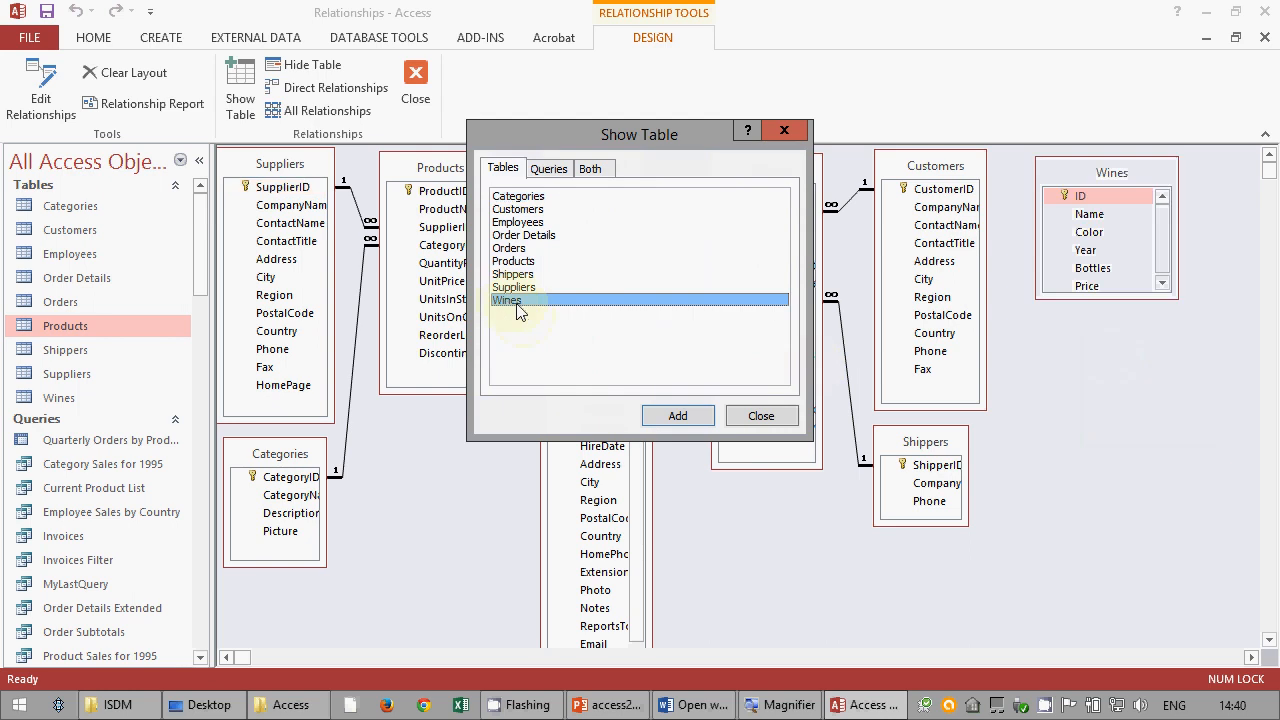
click(785, 415)
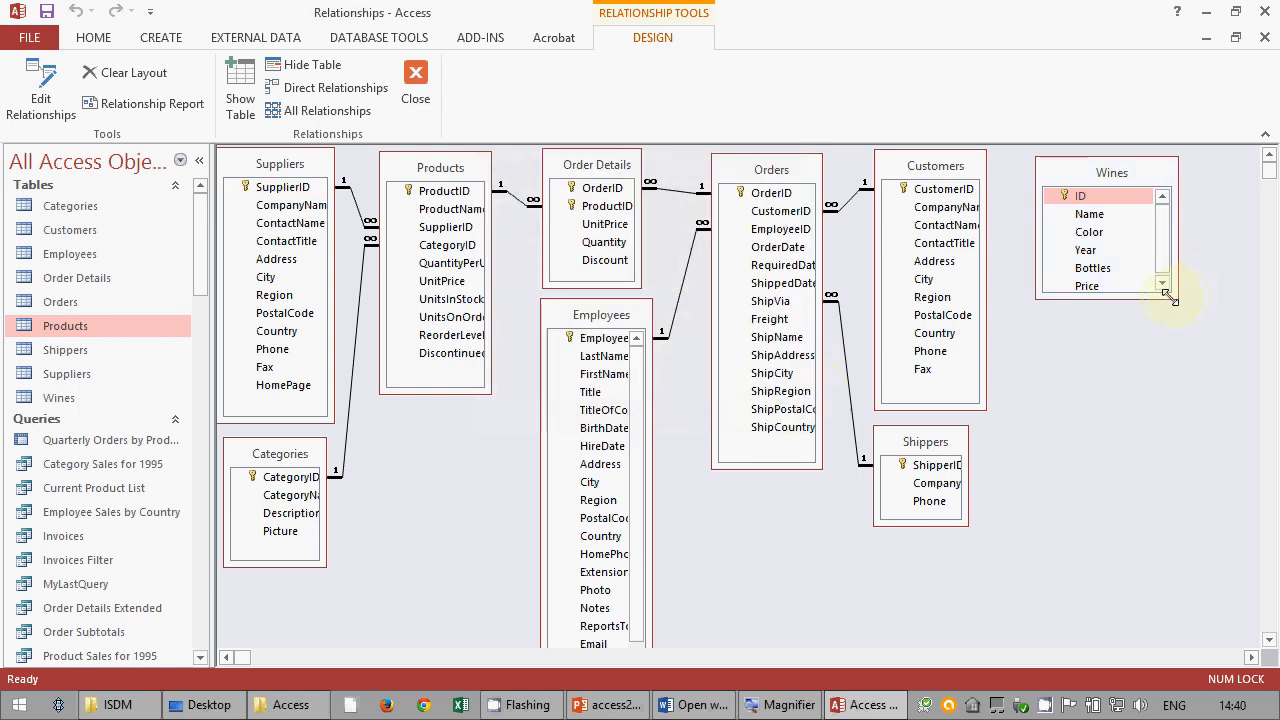
drag(1177, 298, 1200, 332)
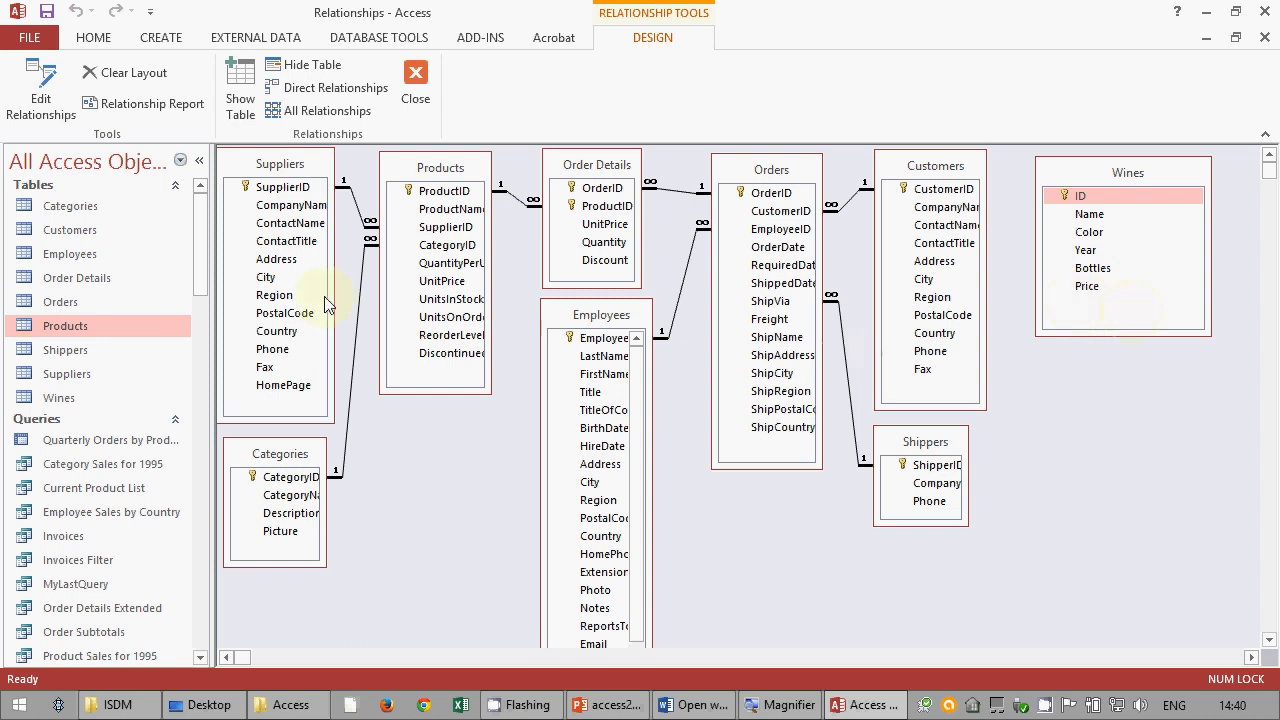
- Add a Supplier field with data type Number to the Wines table's design, save it and return to the relationships diagram
right_click(1114, 175)
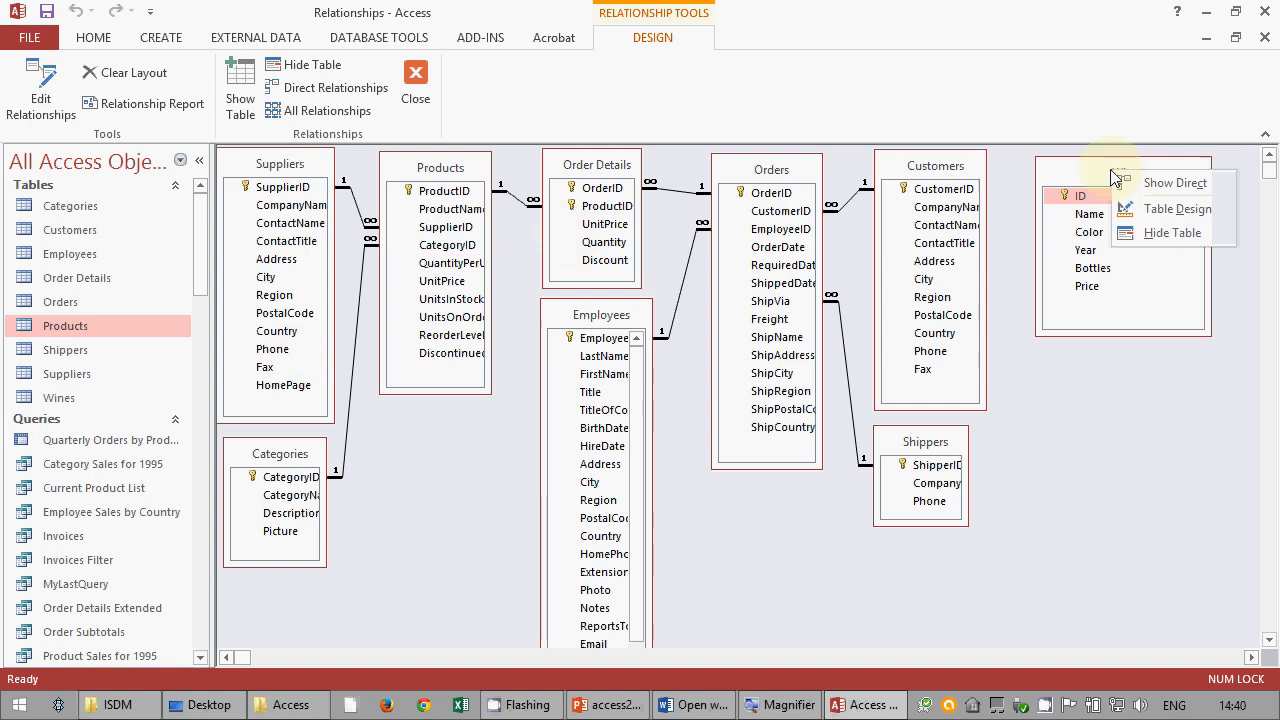
click(1149, 210)
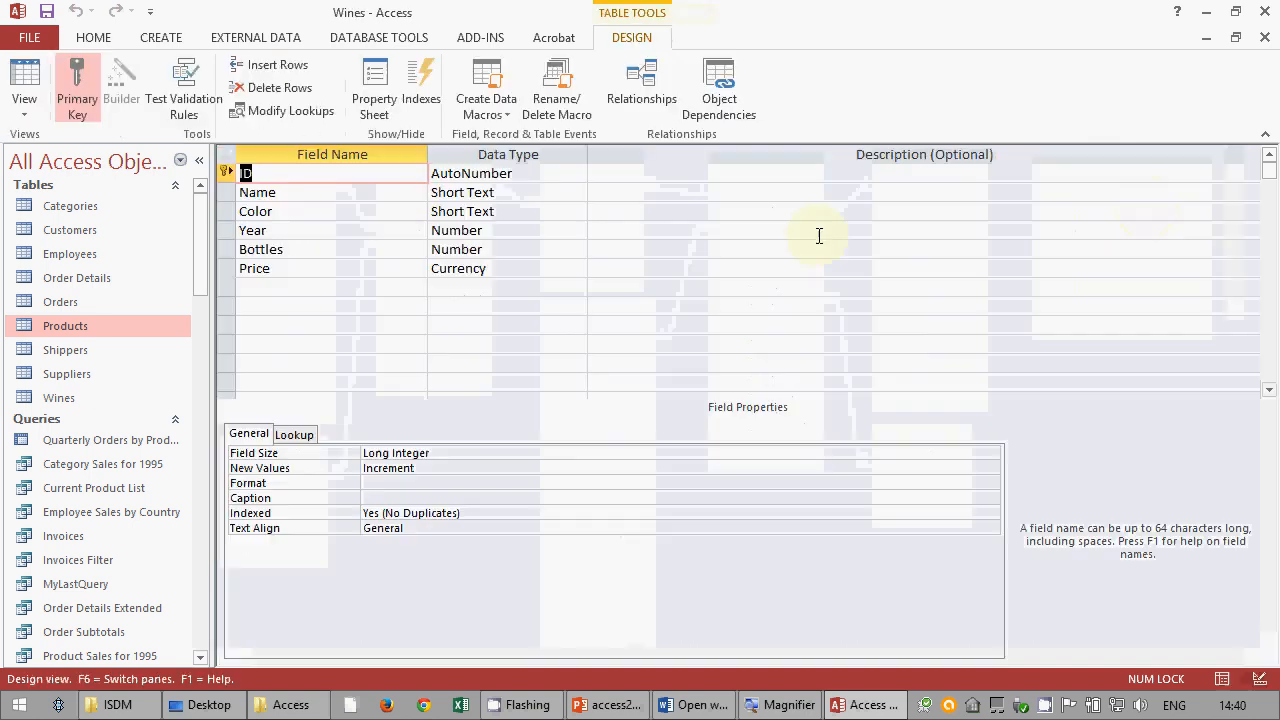
click(246, 287)
text(Supplier)
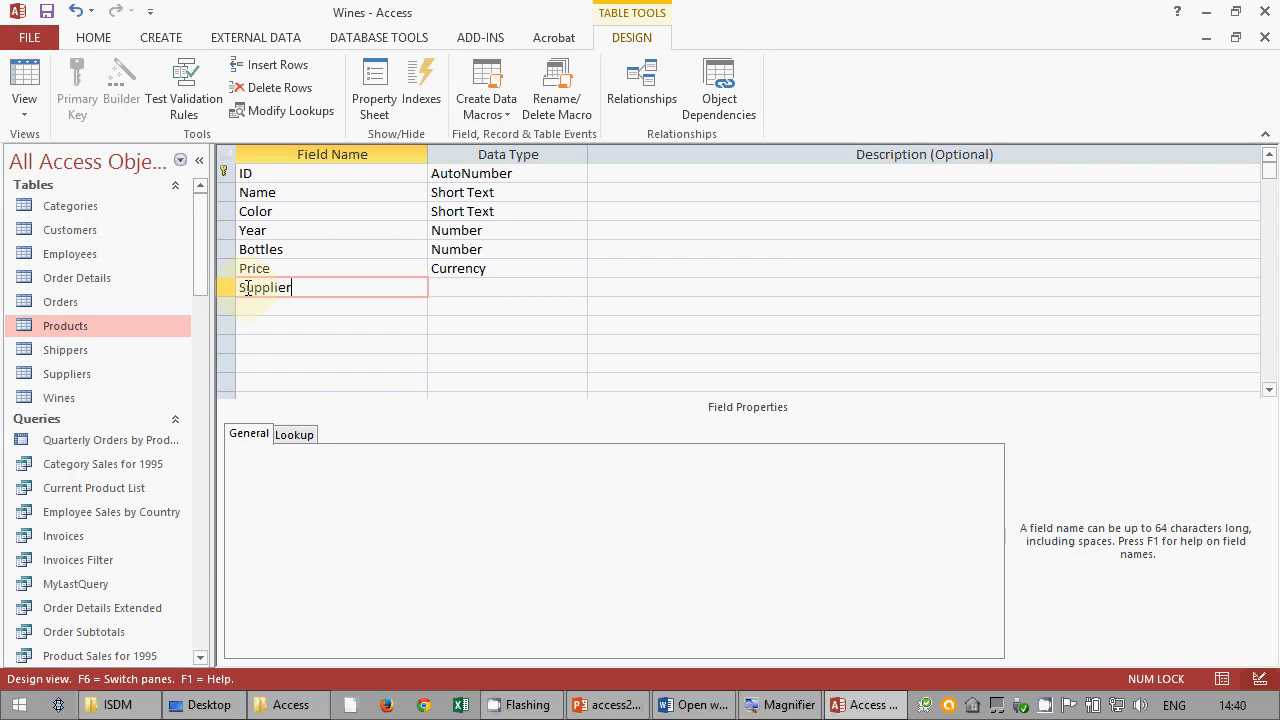
key(Tab)
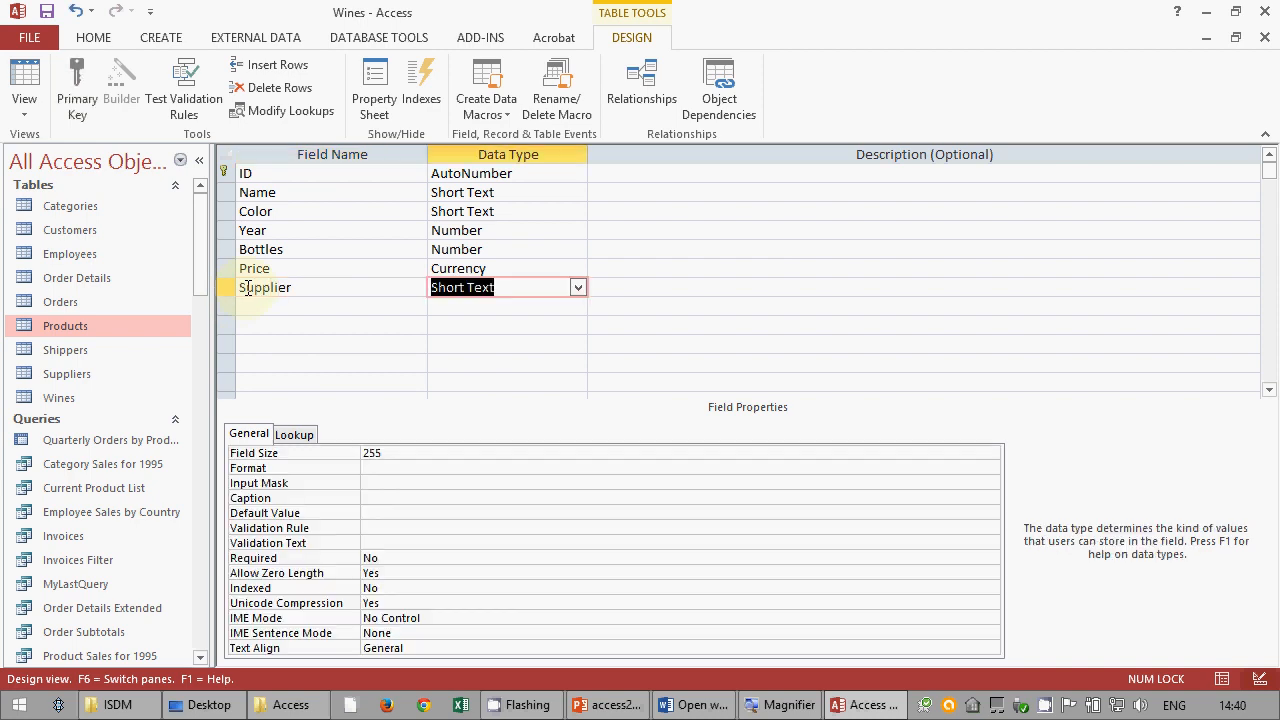
click(577, 288)
click(535, 344)
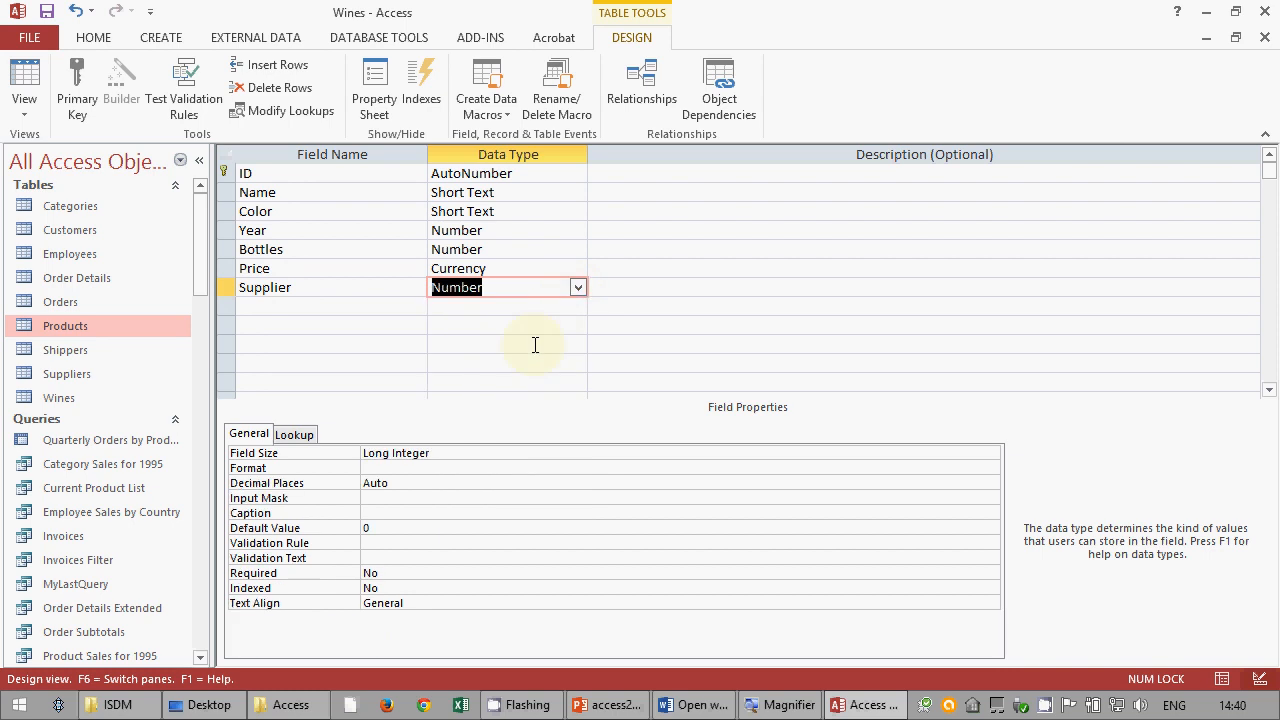
click(47, 11)
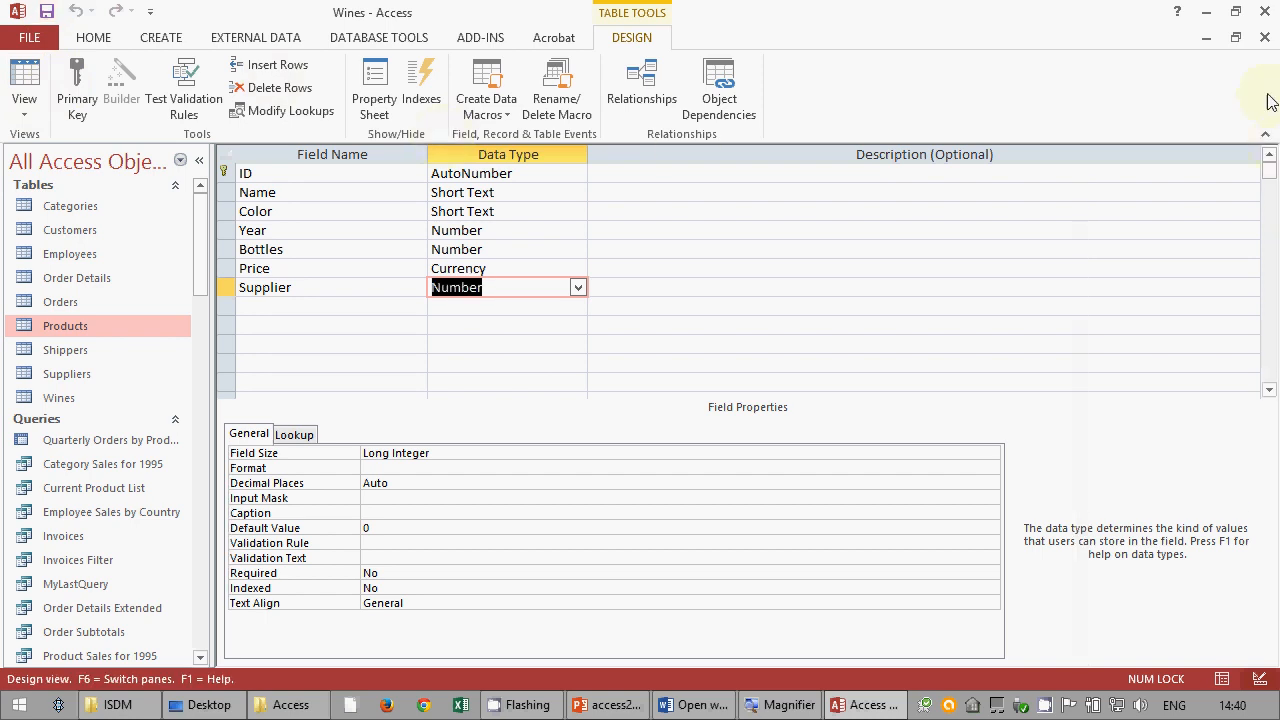
click(1265, 37)
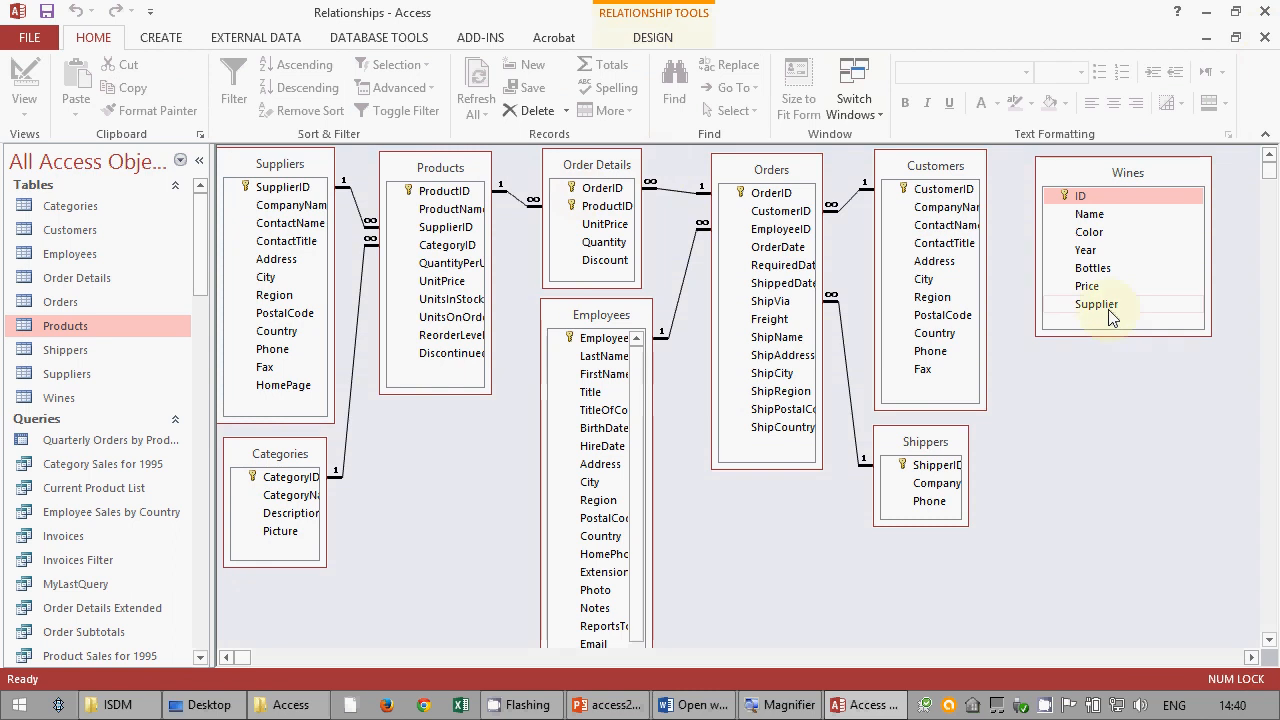
- Relate Supplier in Wines to SupplierID in Suppliers, enforcing referential integrity
drag(1110, 316, 283, 190)
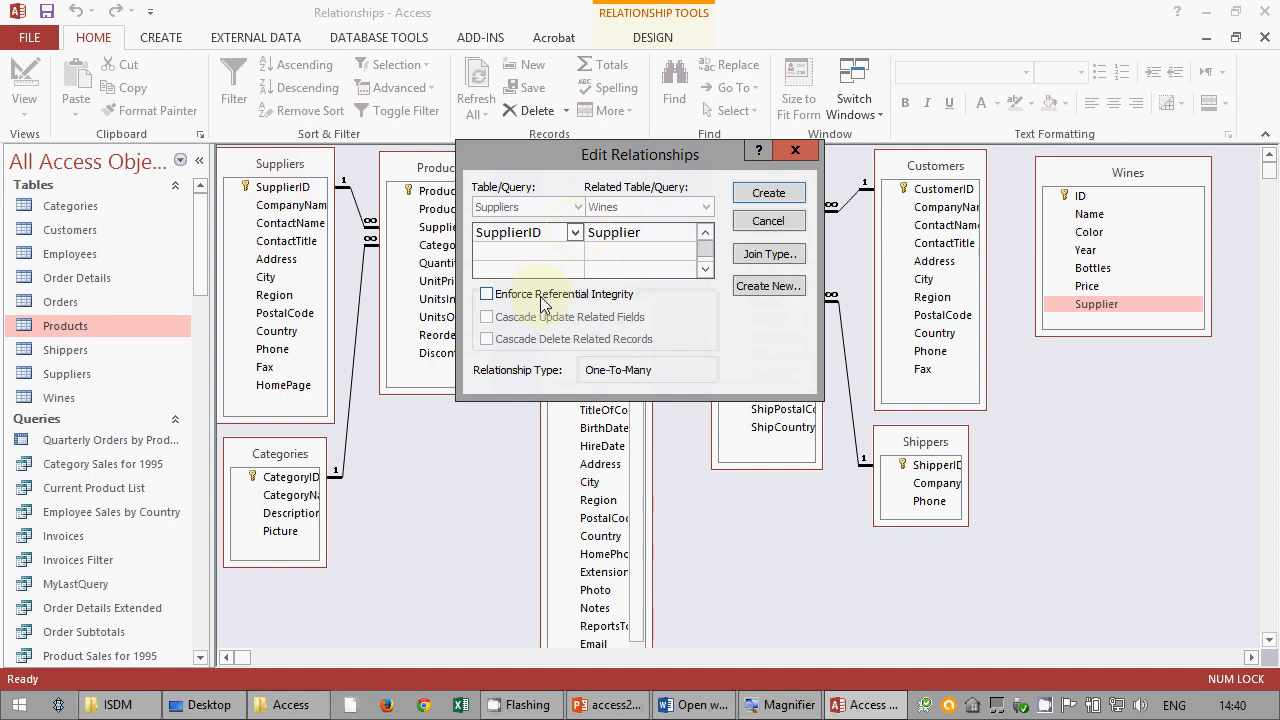
click(540, 296)
click(775, 192)
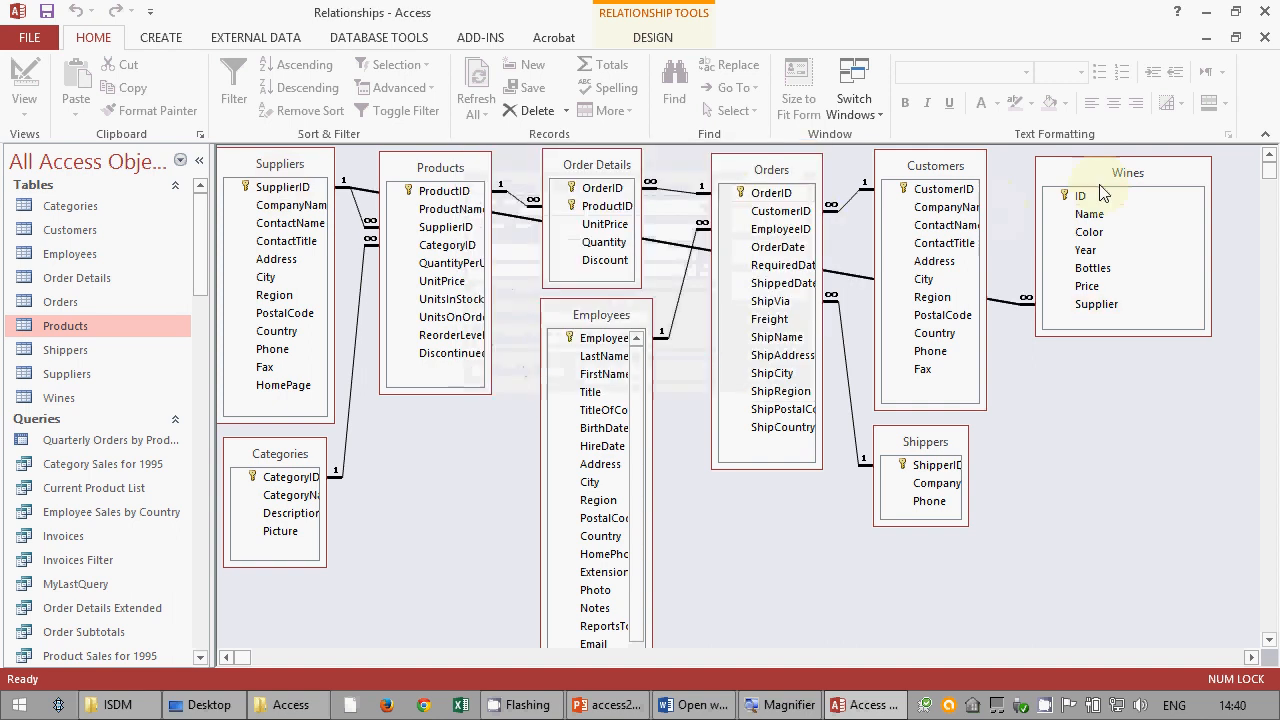
- Move the Wines table box lower in the relationships diagram and bring up the commands for that table
mouse_move(1094, 177)
mouse_down()
mouse_move(1143, 334)
mouse_move(1117, 300)
mouse_move(1129, 272)
mouse_move(1117, 257)
mouse_up()
right_click(1117, 257)
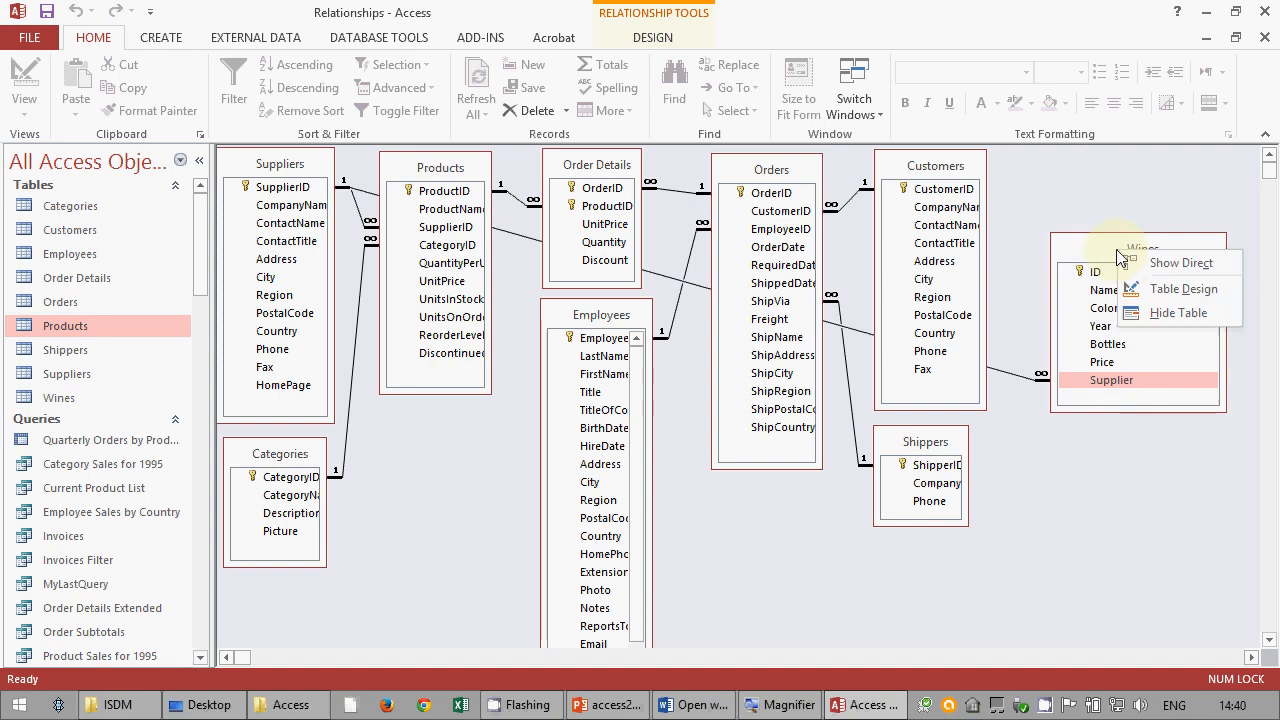
- Open the Wines table in Datasheet view and go to its empty Supplier column
click(1150, 289)
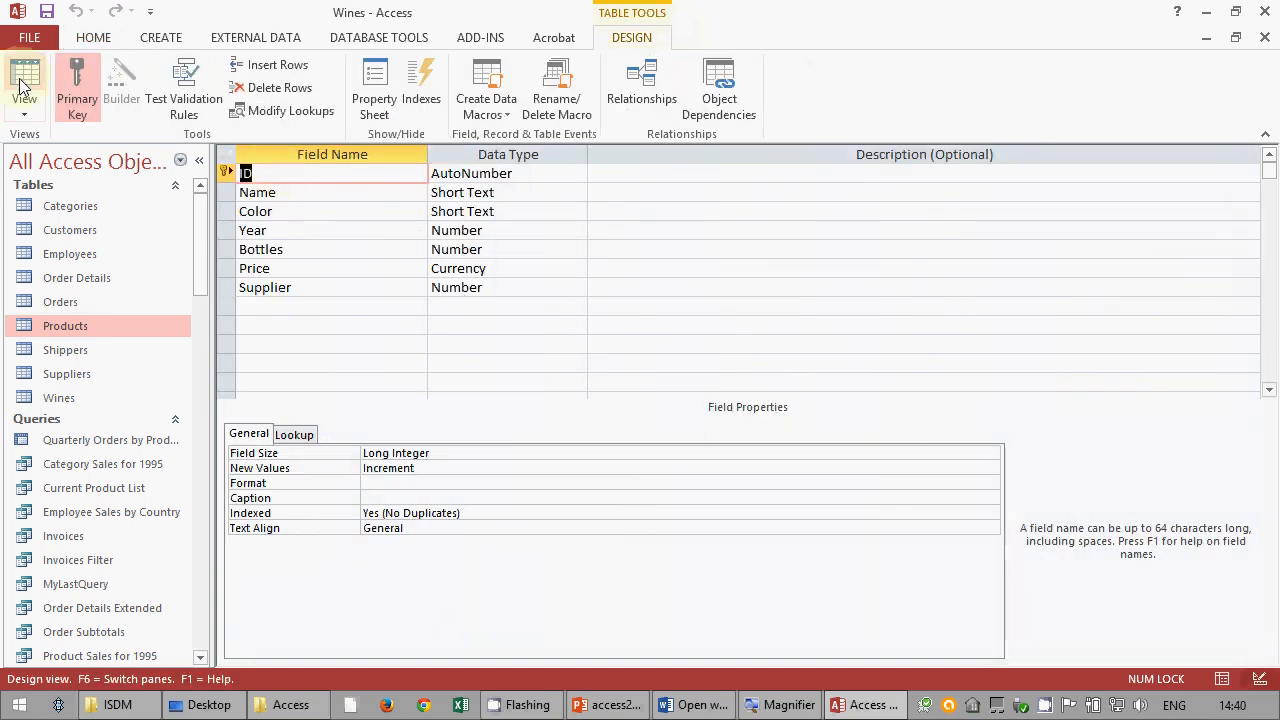
click(22, 86)
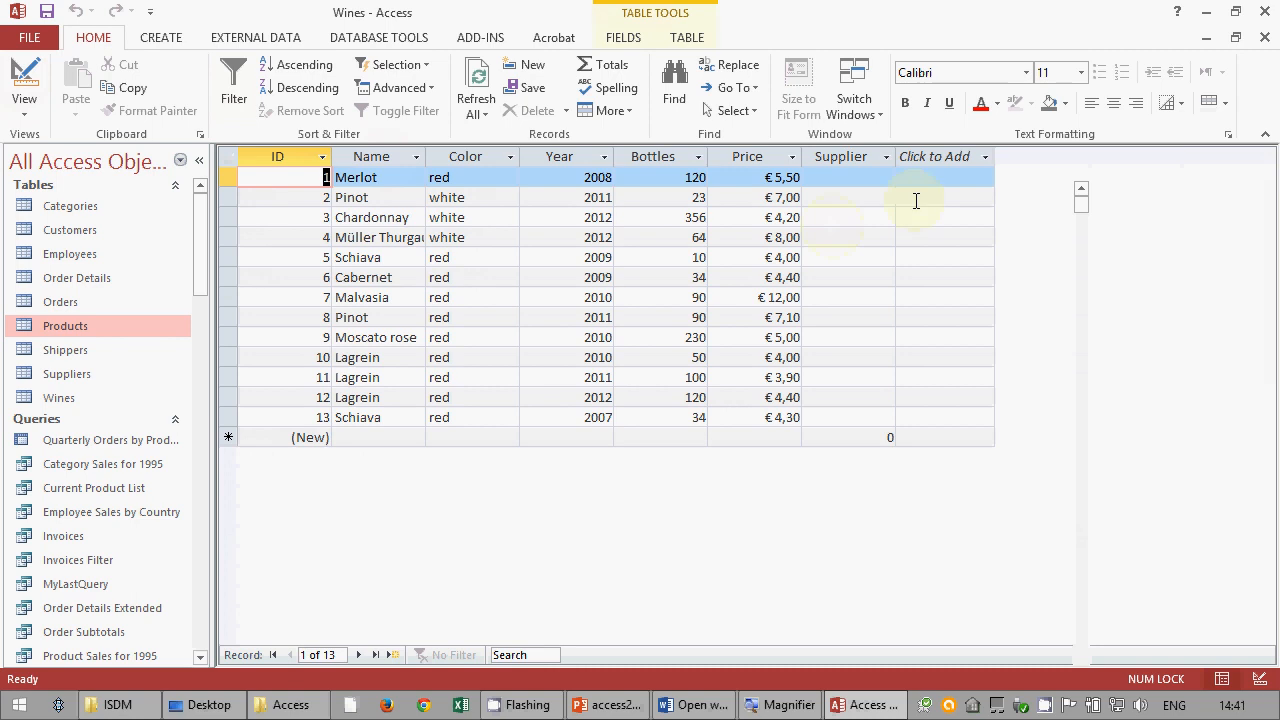
click(889, 178)
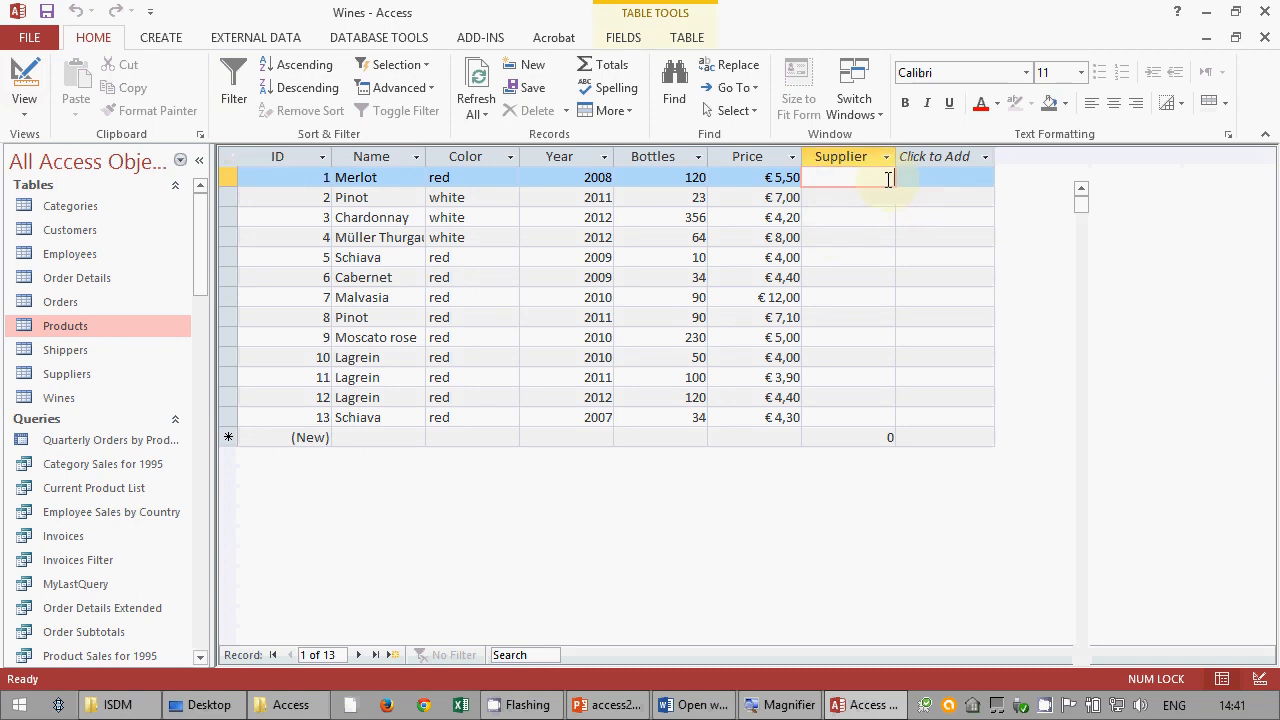
click(890, 197)
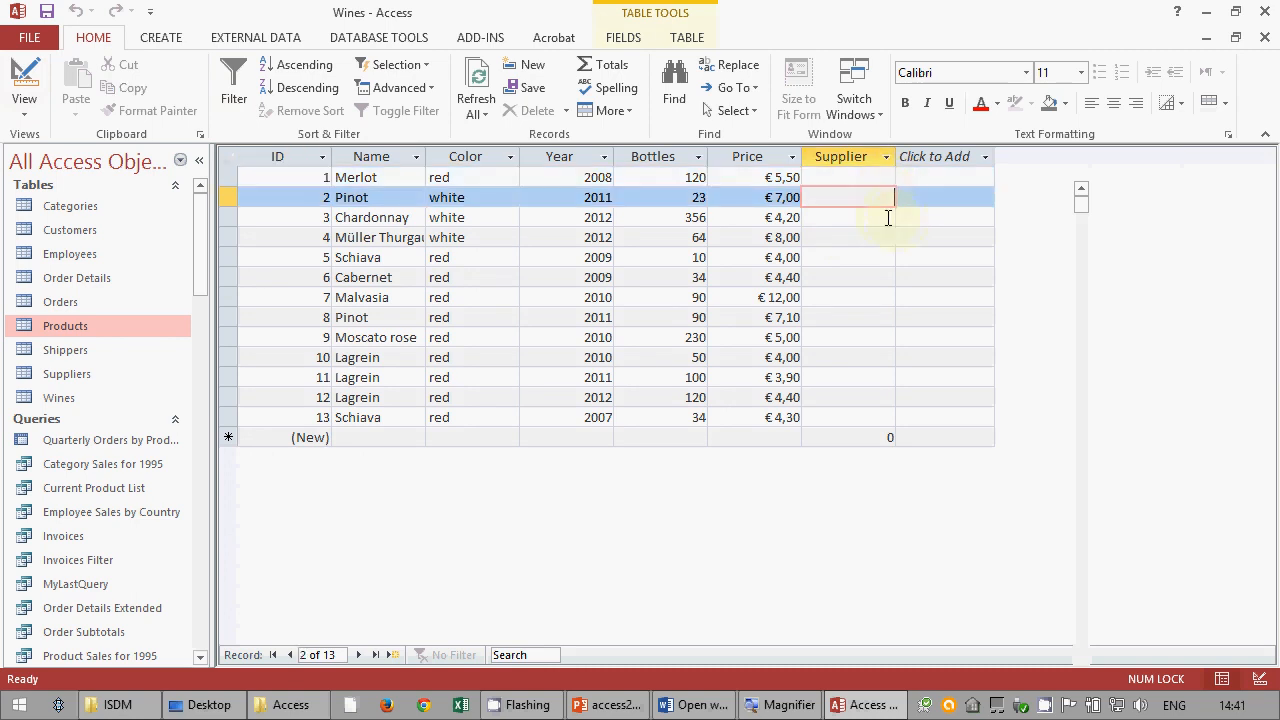
click(889, 217)
- Try to set the Merlot record's Supplier to 35, and clear the entry
click(886, 178)
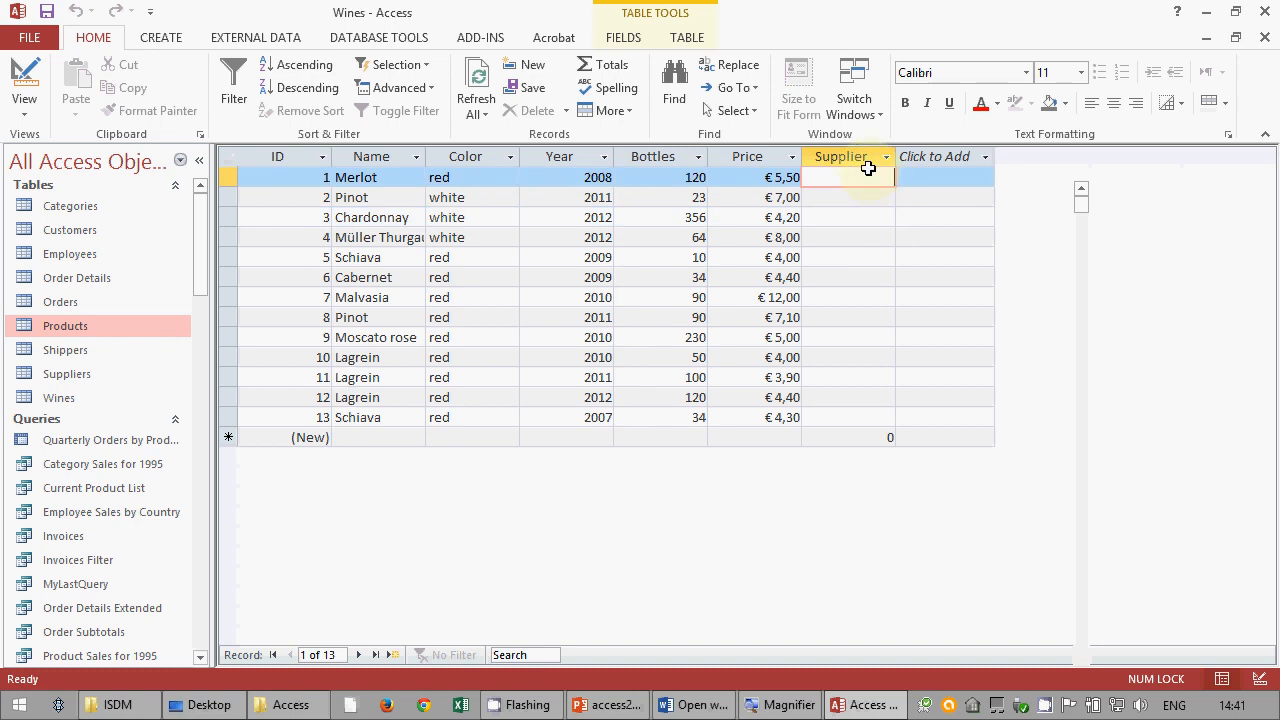
text(35)
click(886, 198)
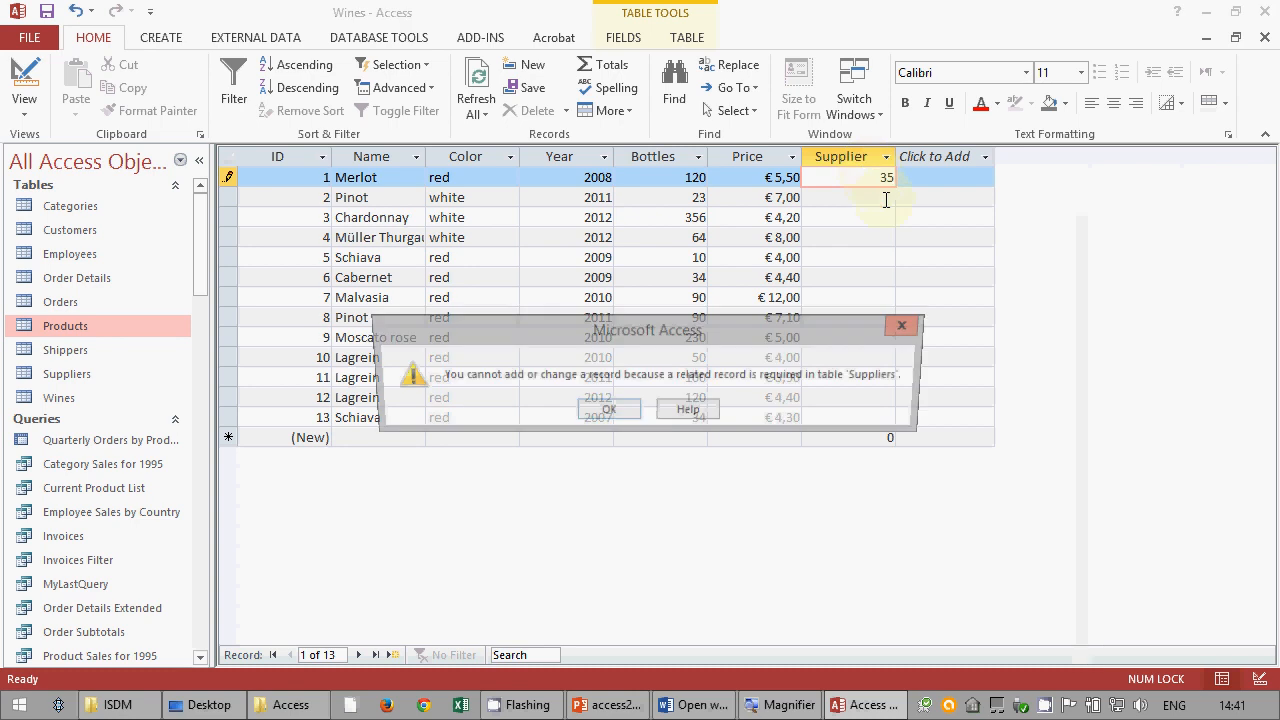
click(612, 412)
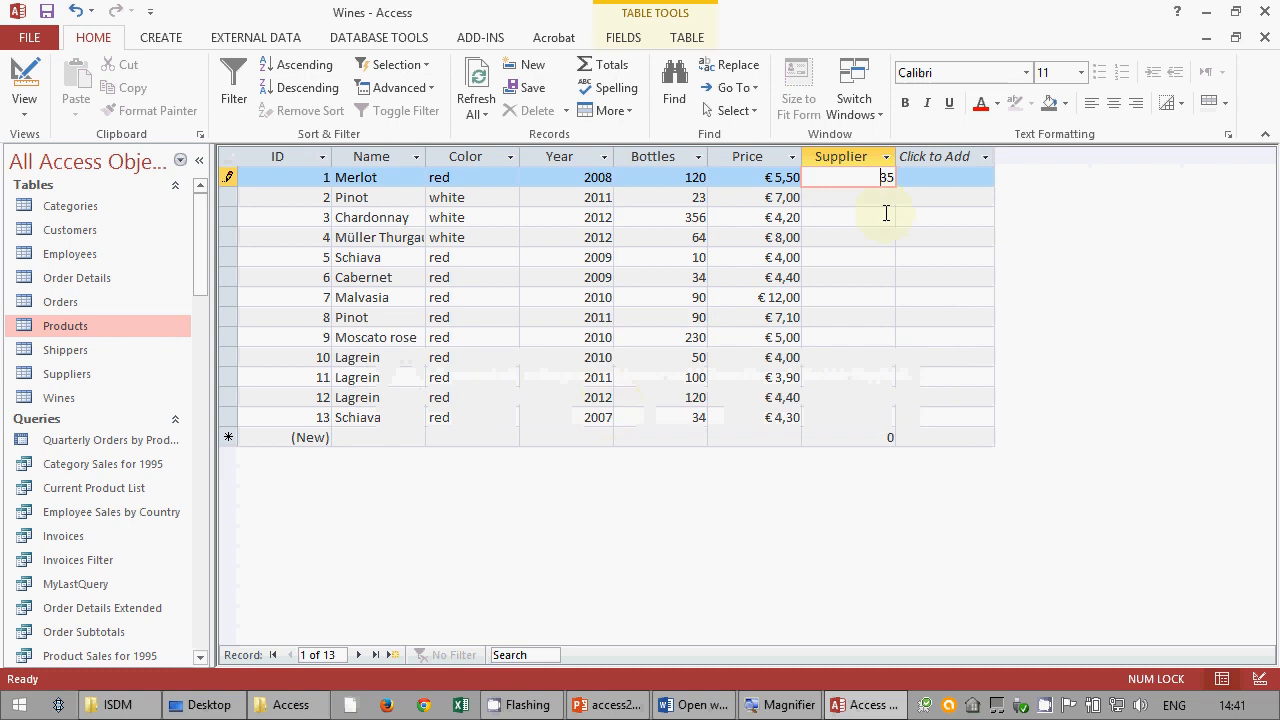
drag(880, 177, 908, 176)
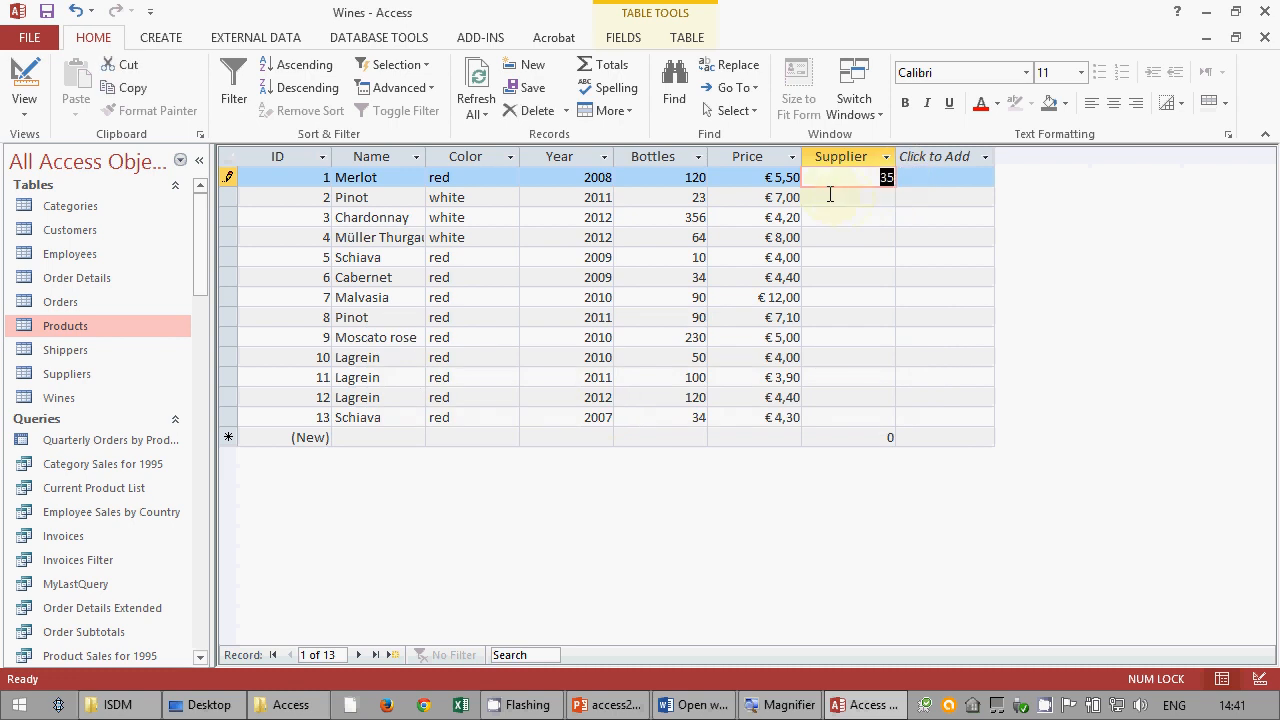
key(Delete)
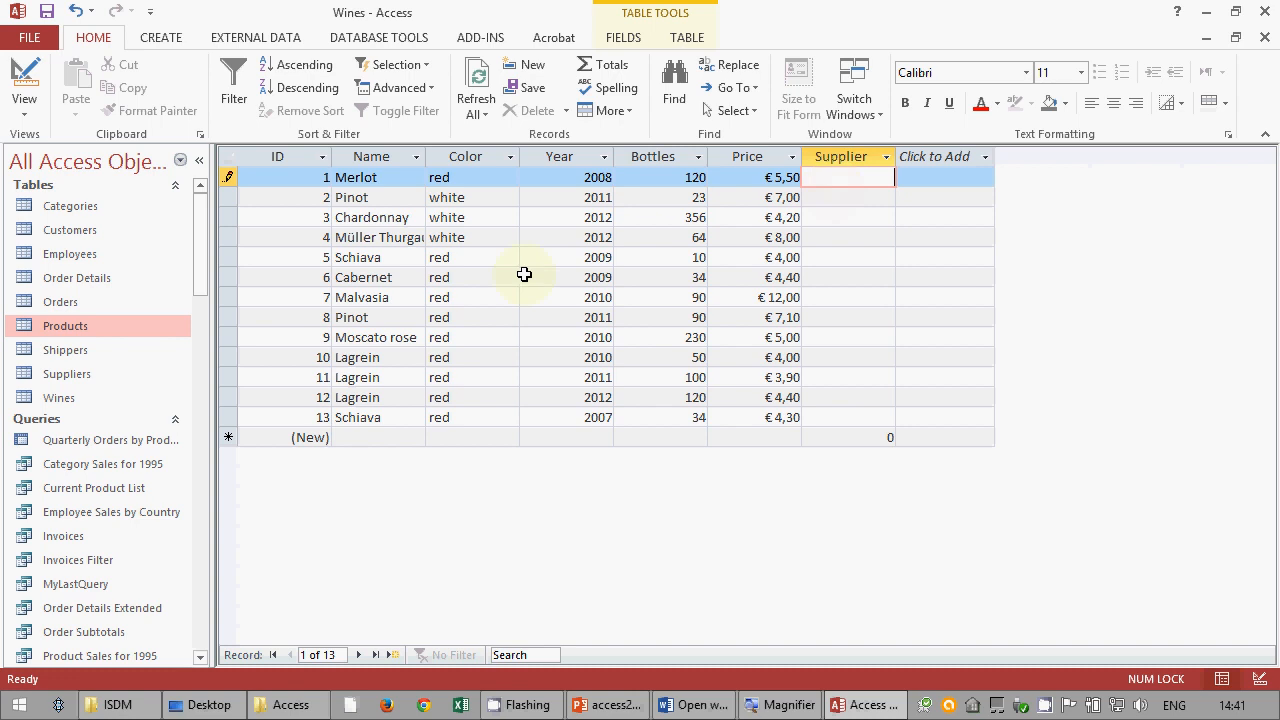
- Check the existing supplier IDs in the Suppliers table and return to the Wines table
click(57, 376)
double_click(57, 376)
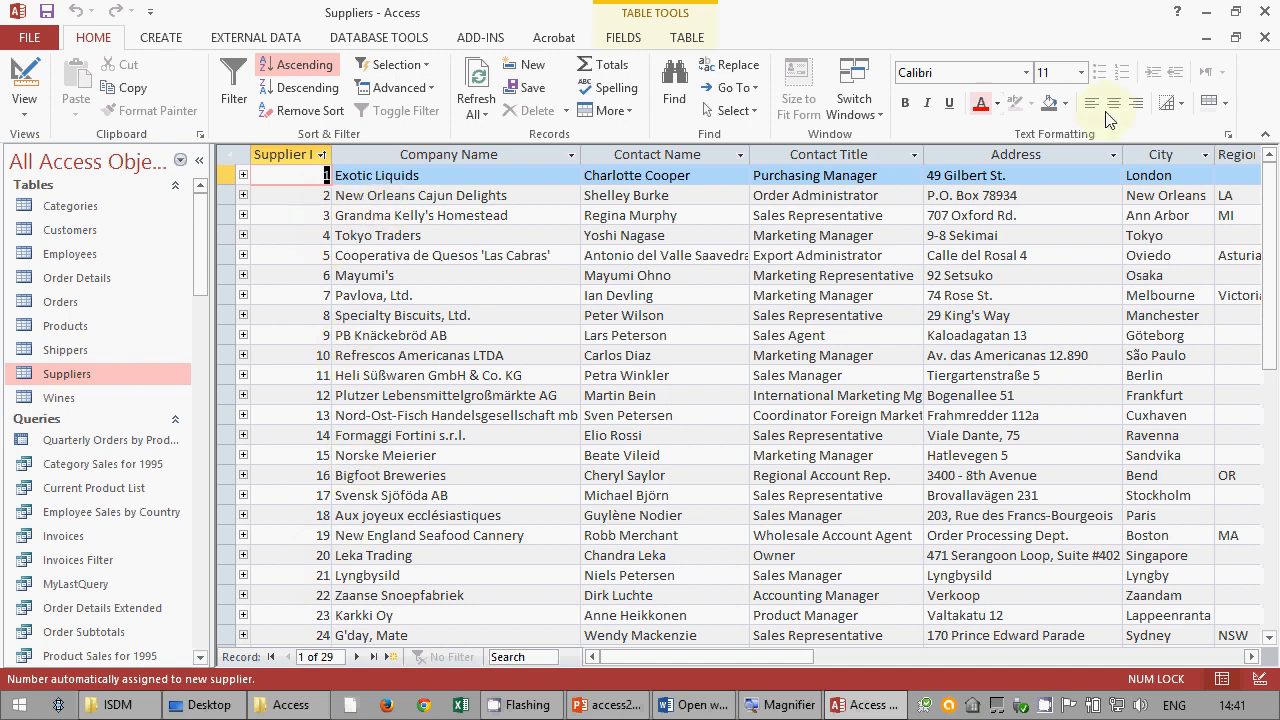
click(1265, 37)
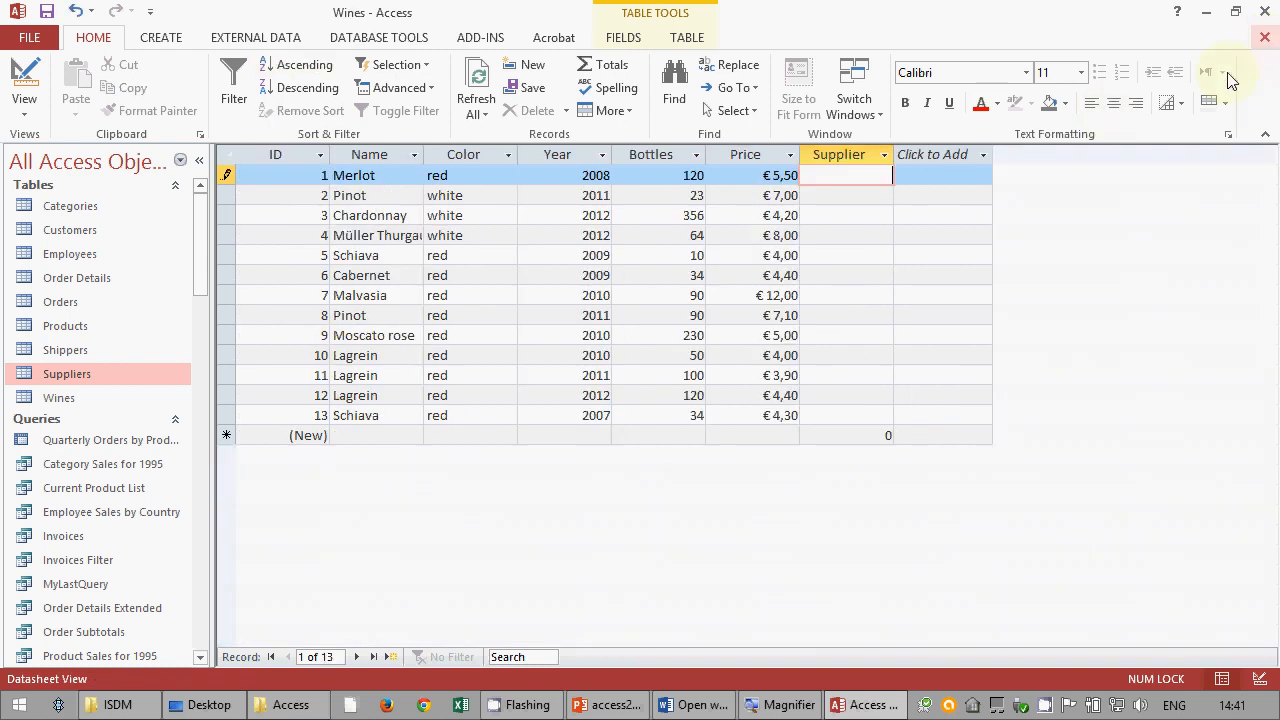
- Set the Supplier to 6 for the Merlot record and to 4 for the white 2011 Pinot record
text(6)
click(881, 205)
text(4)
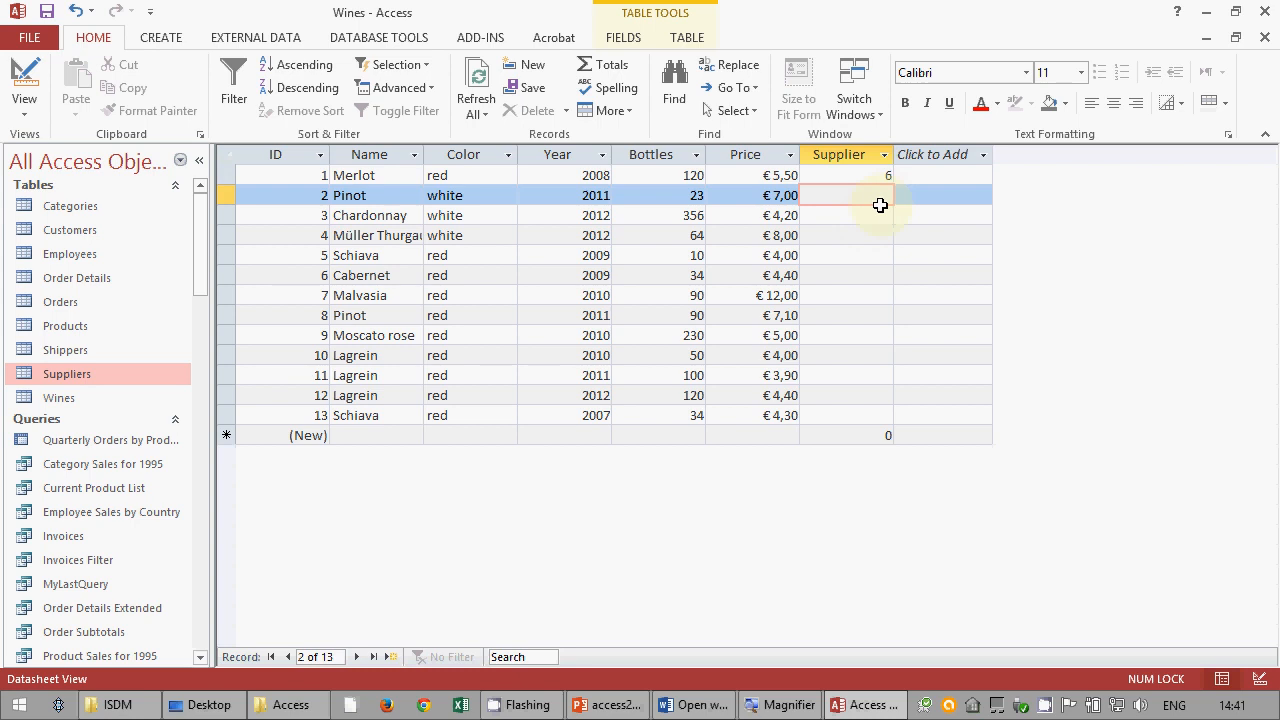
key(Down)
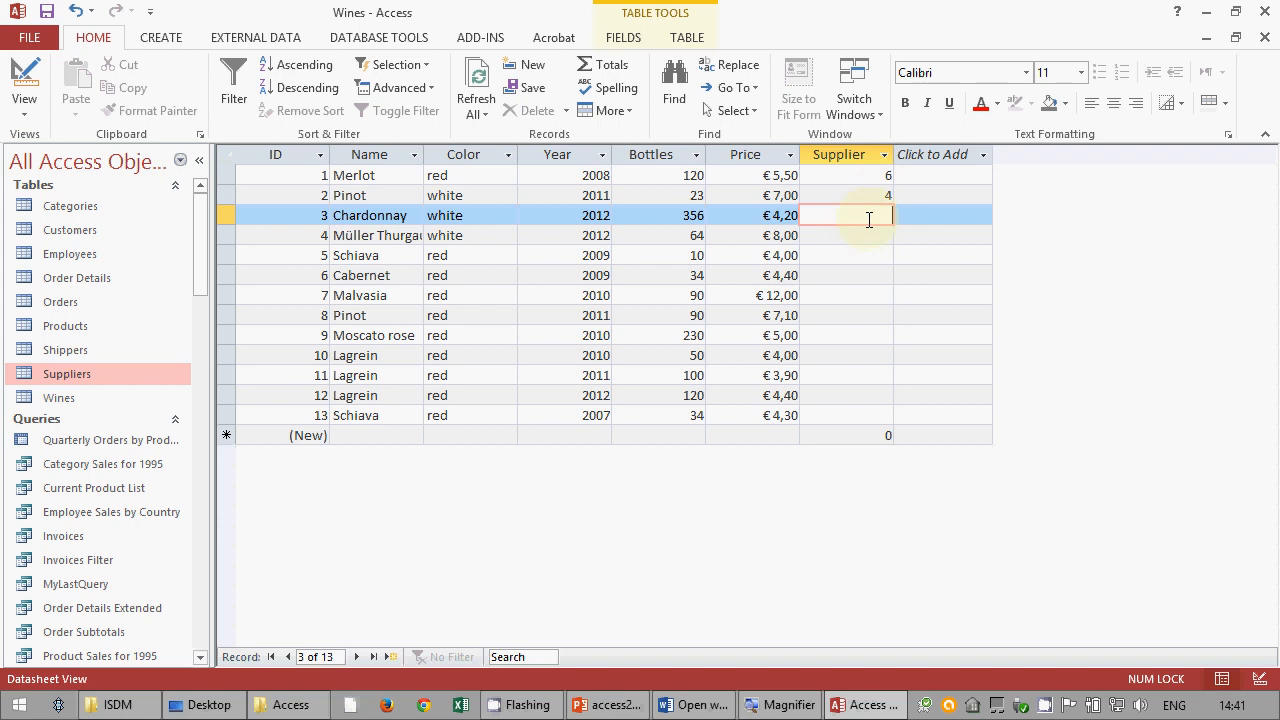
- Close the Wines table and permanently delete the relationship between Suppliers and Wines from the relationships diagram
click(24, 76)
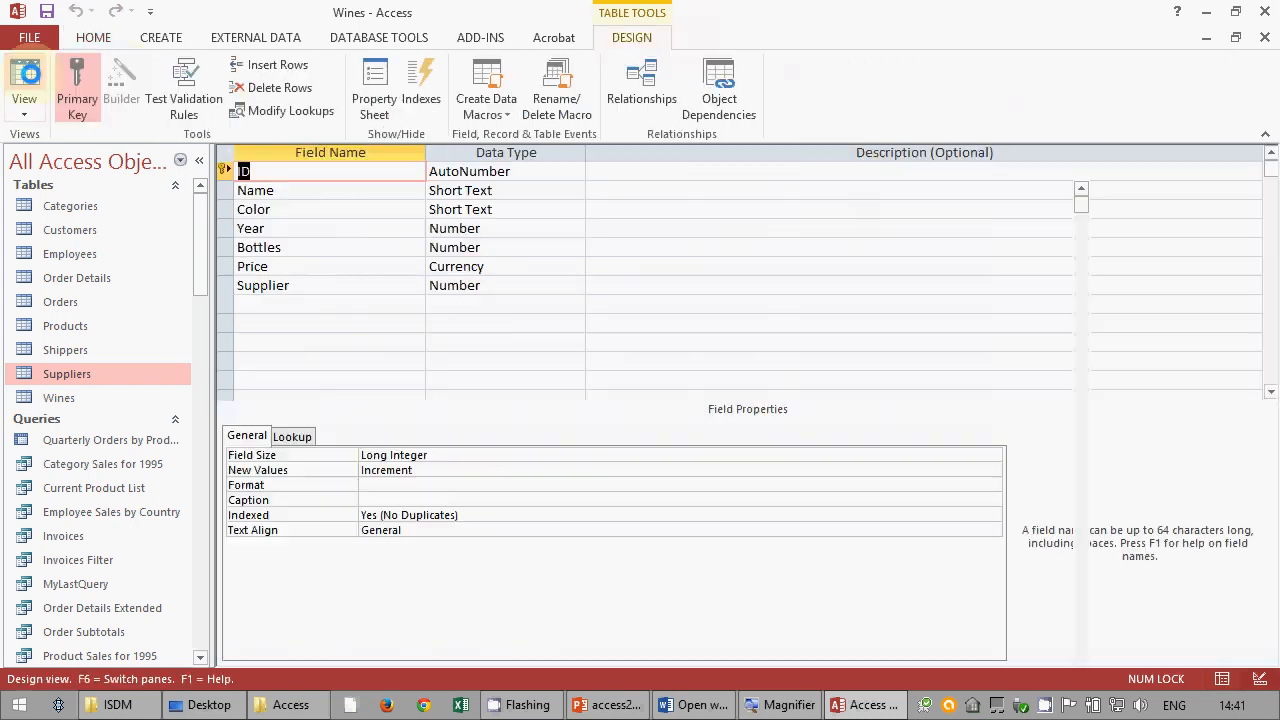
click(1264, 37)
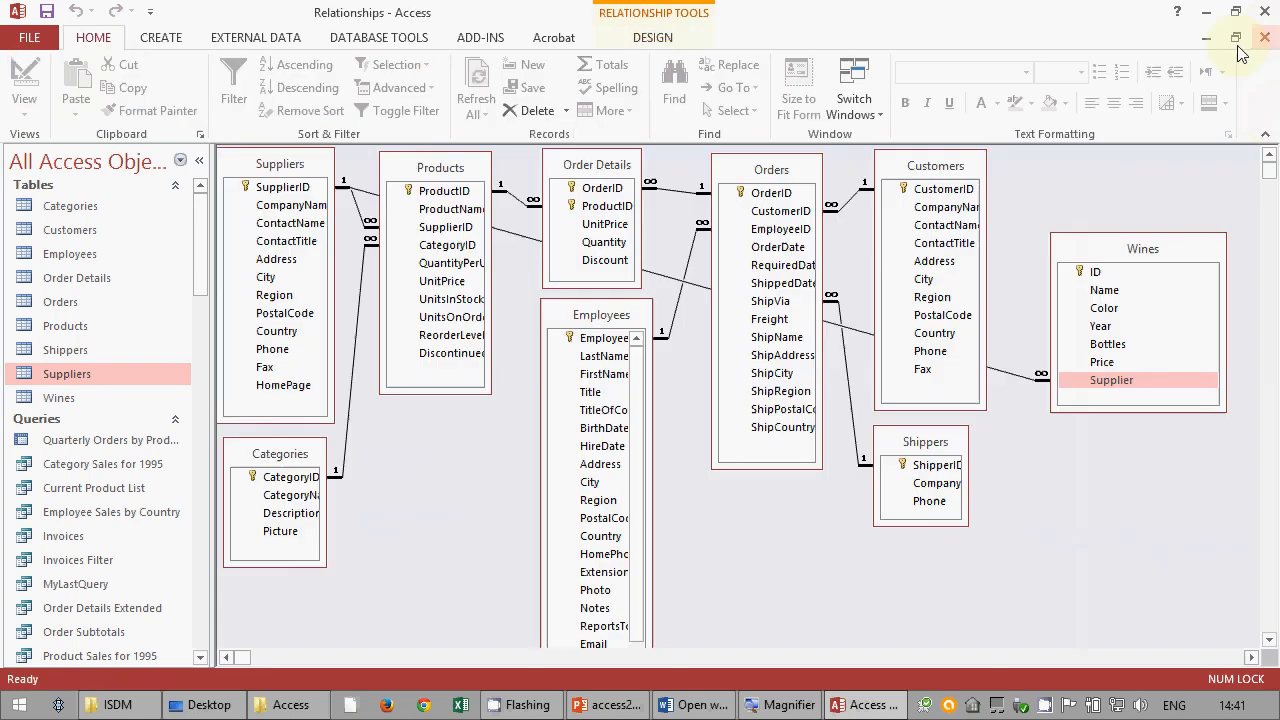
right_click(1008, 373)
click(1048, 409)
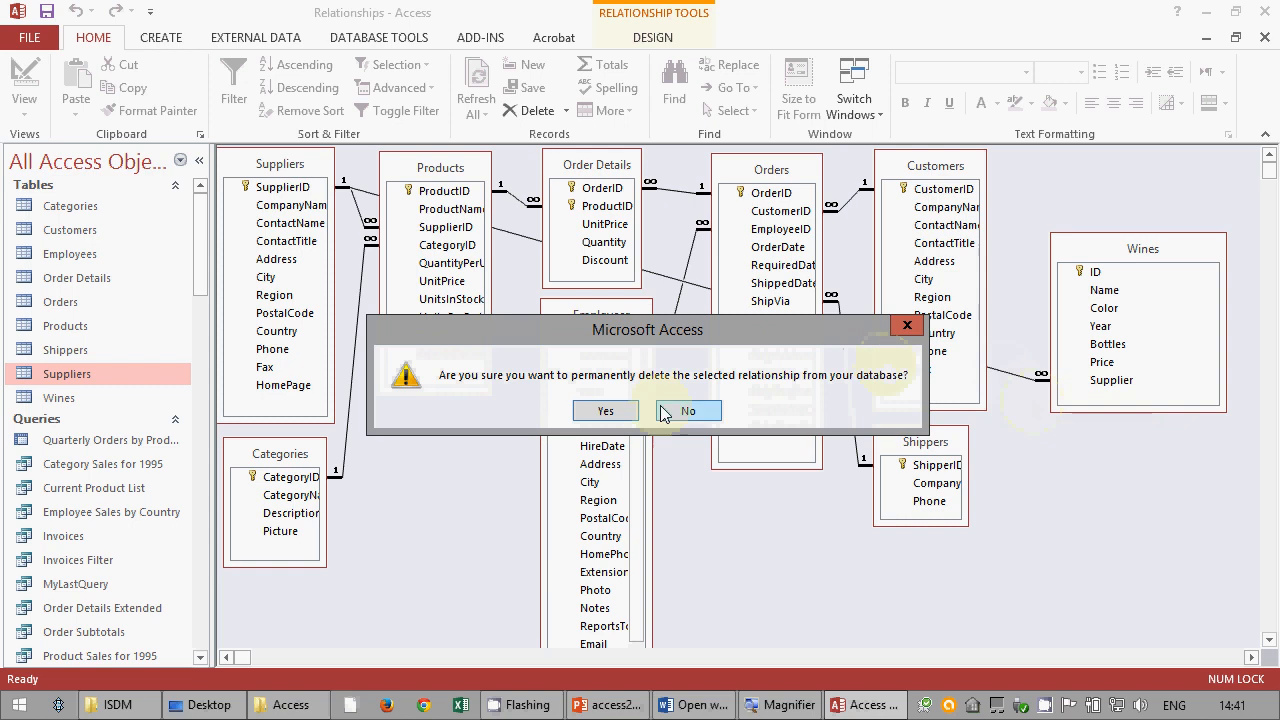
click(612, 416)
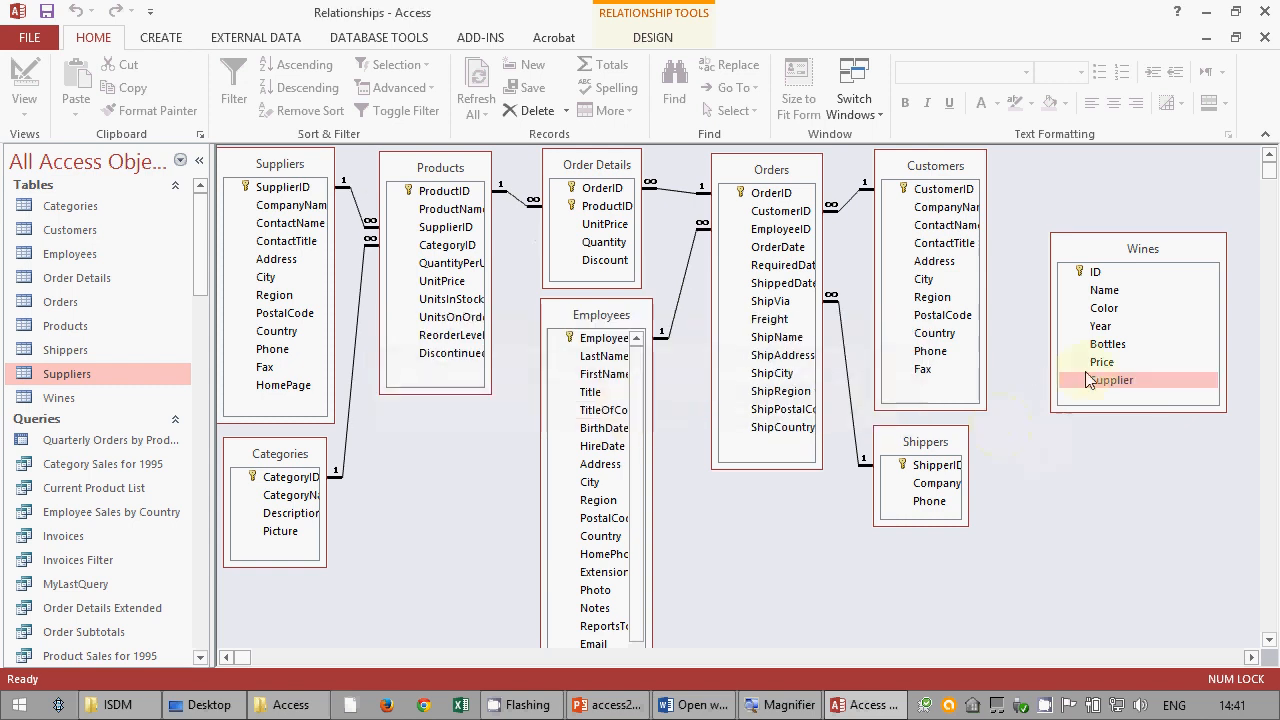
- In the Wines table design, start the Lookup Wizard for the Supplier field, taking its values from the Suppliers table
right_click(1111, 248)
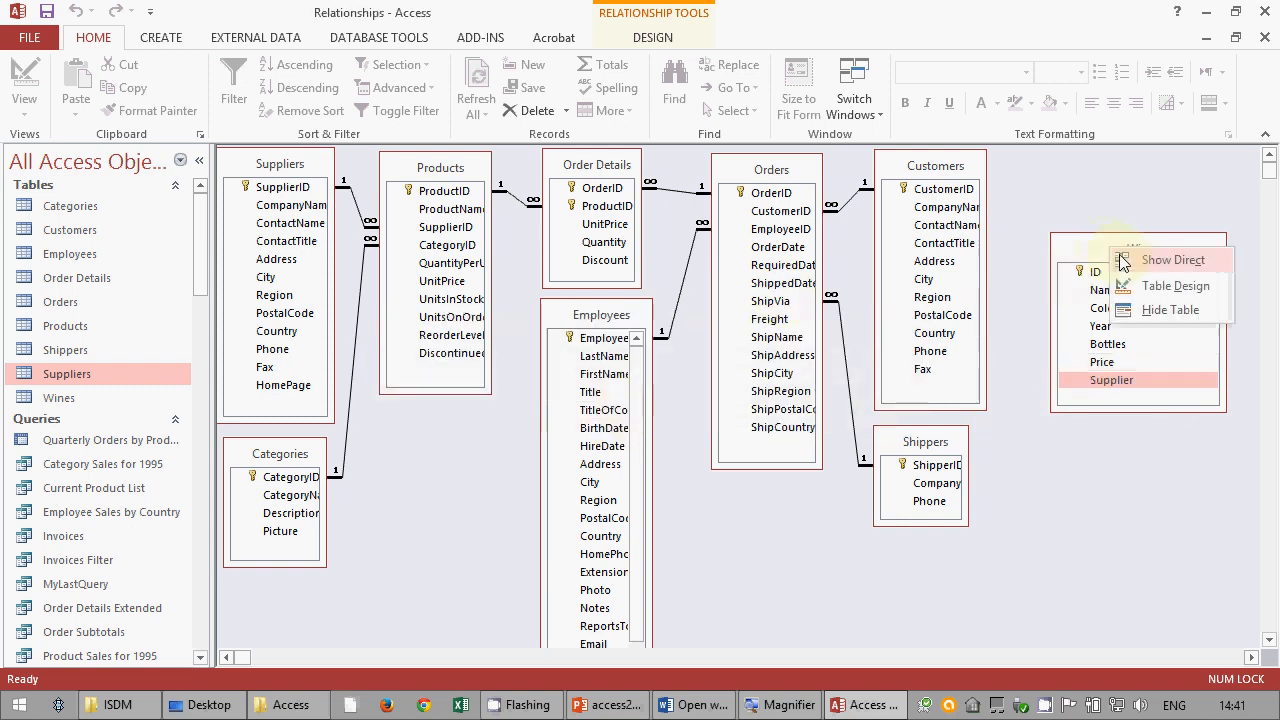
click(1145, 291)
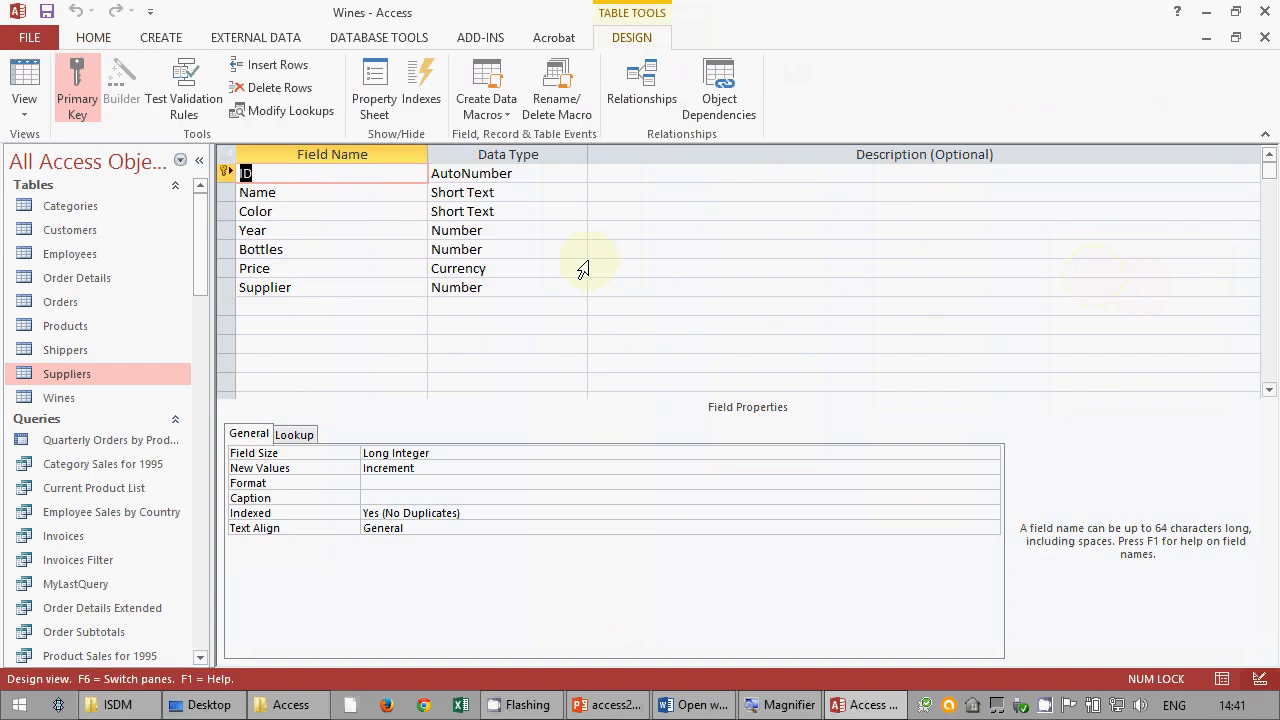
click(500, 288)
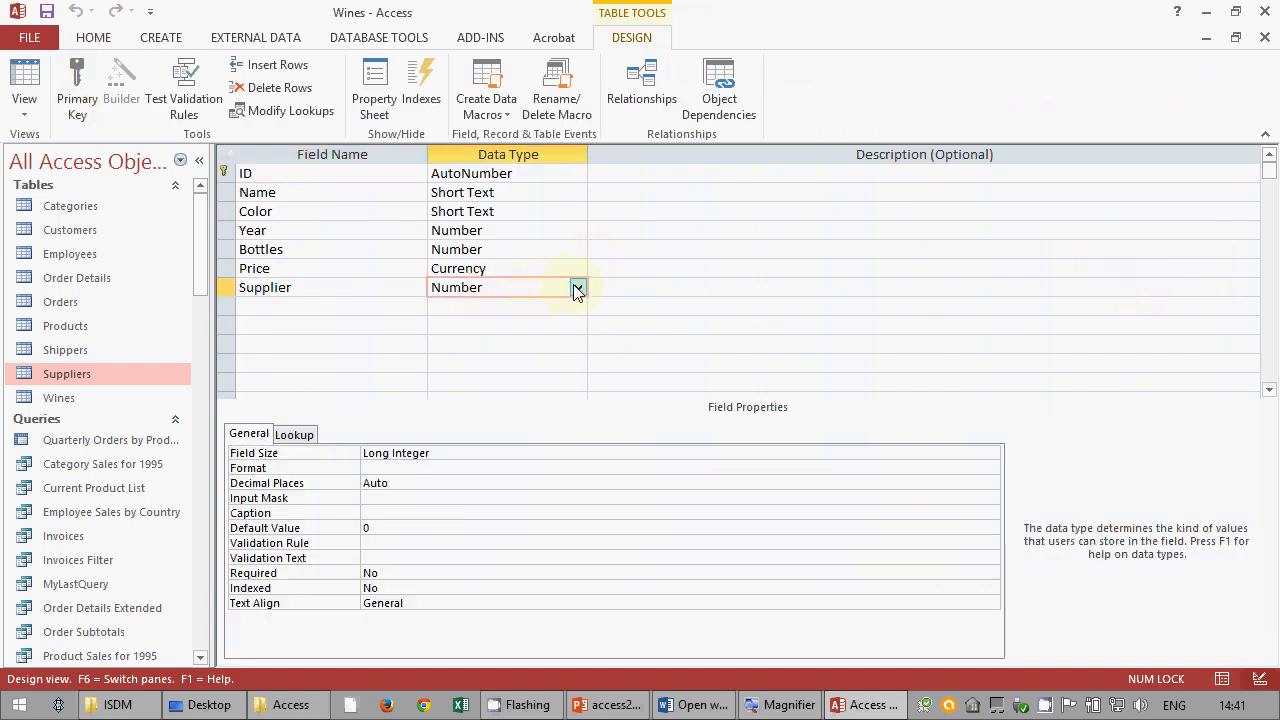
click(577, 288)
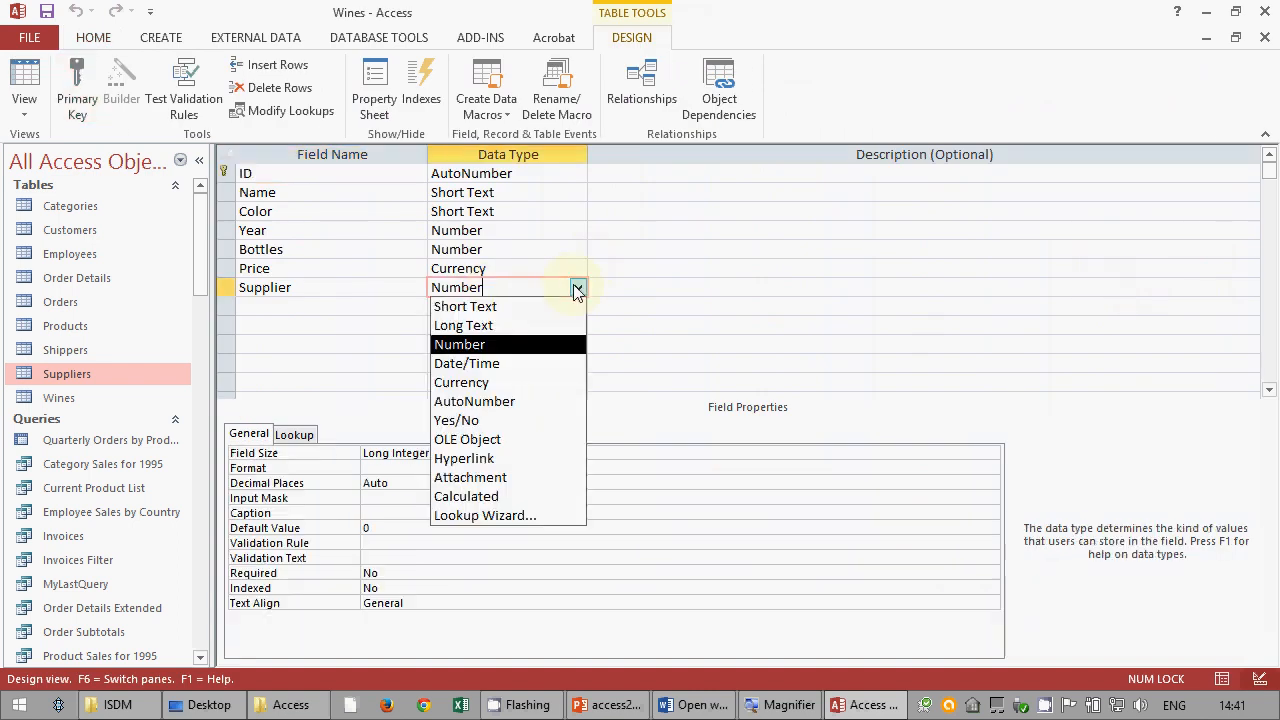
click(548, 517)
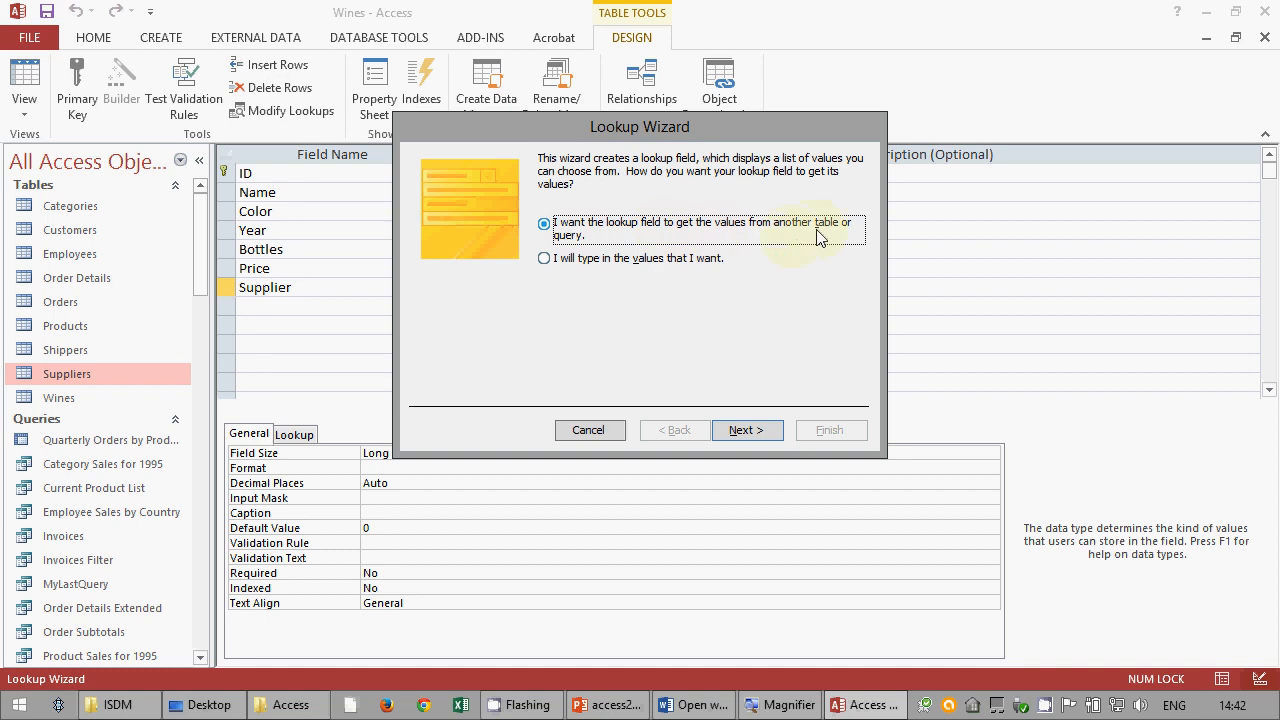
click(747, 431)
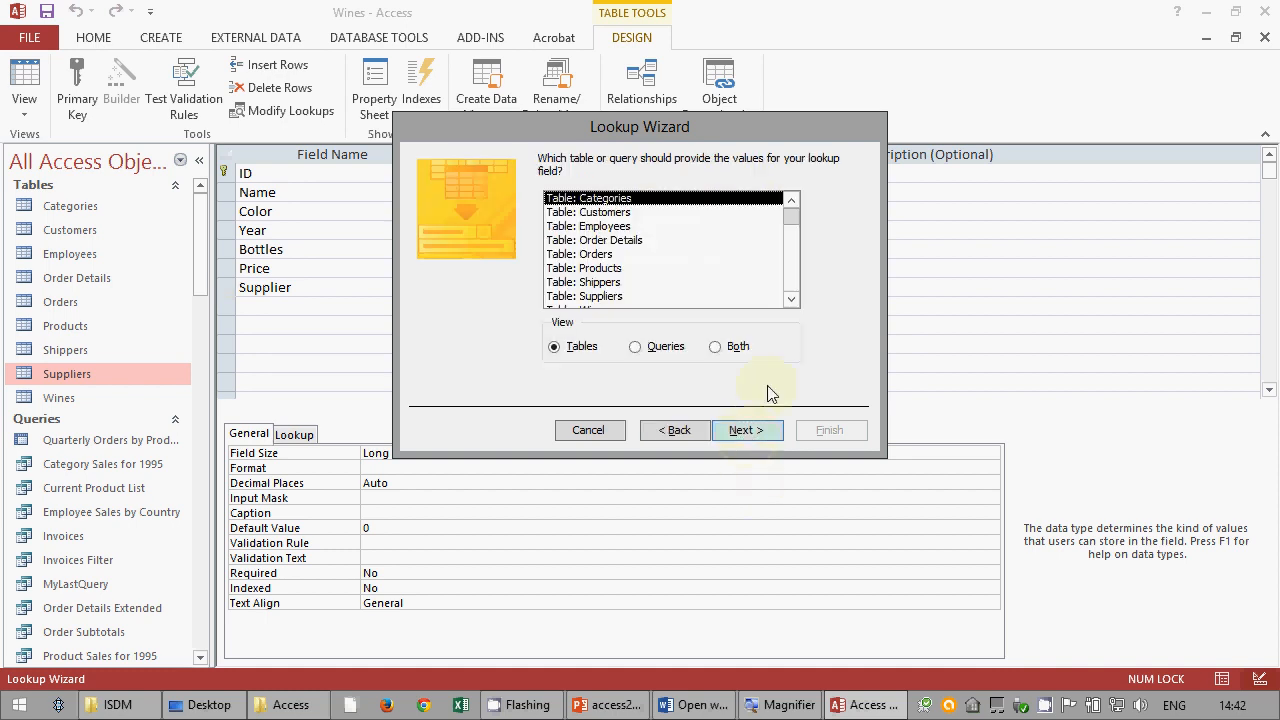
click(668, 296)
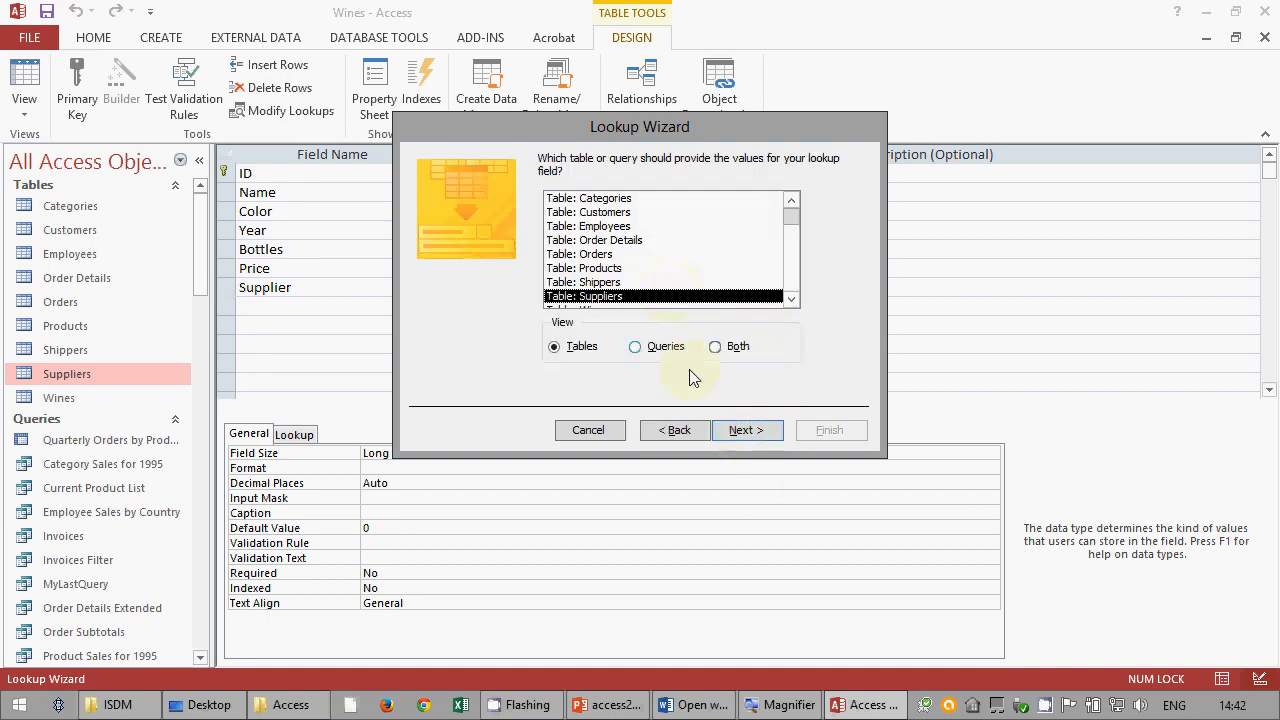
click(743, 431)
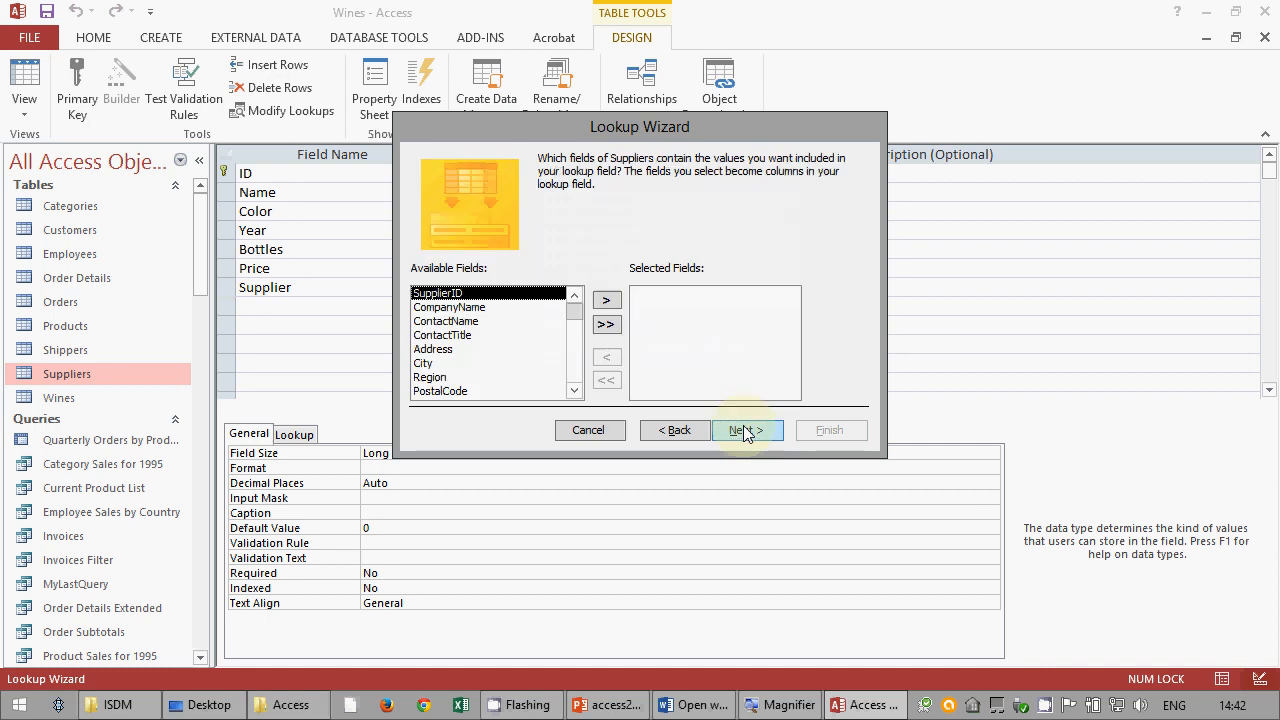
- Include CompanyName as the lookup column, sort it ascending by CompanyName, and keep the key column hidden
click(520, 307)
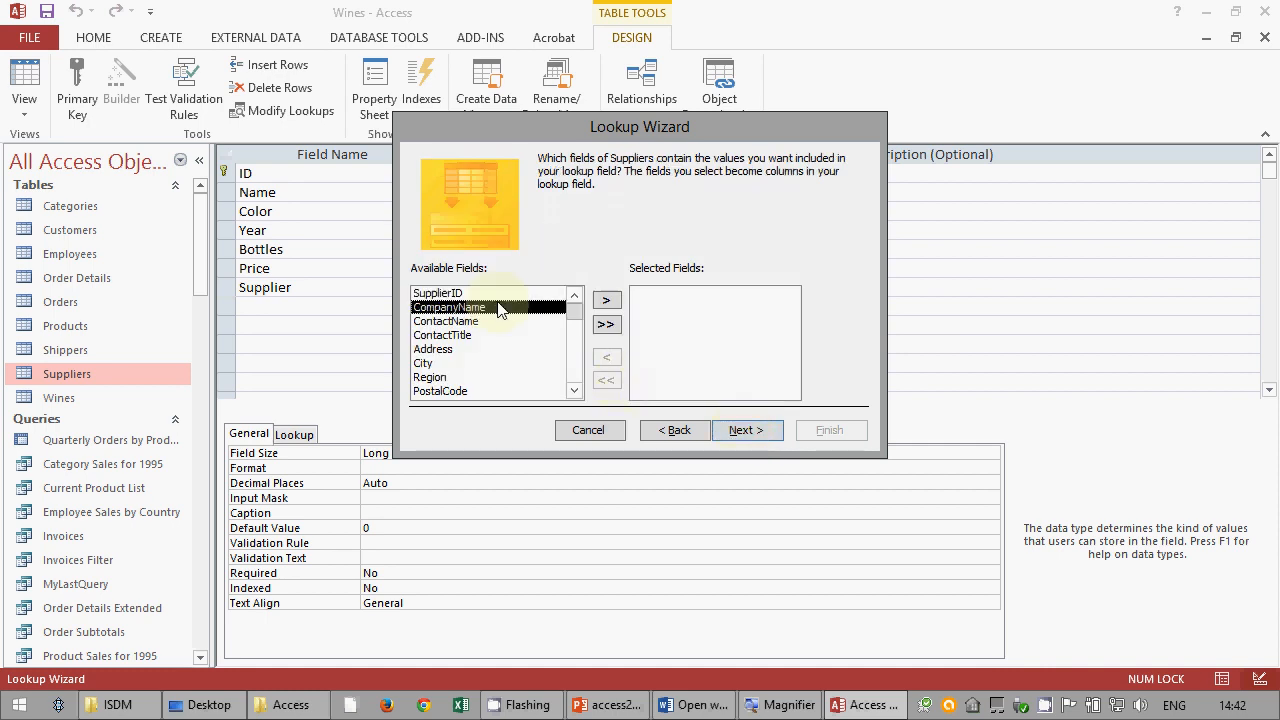
click(606, 300)
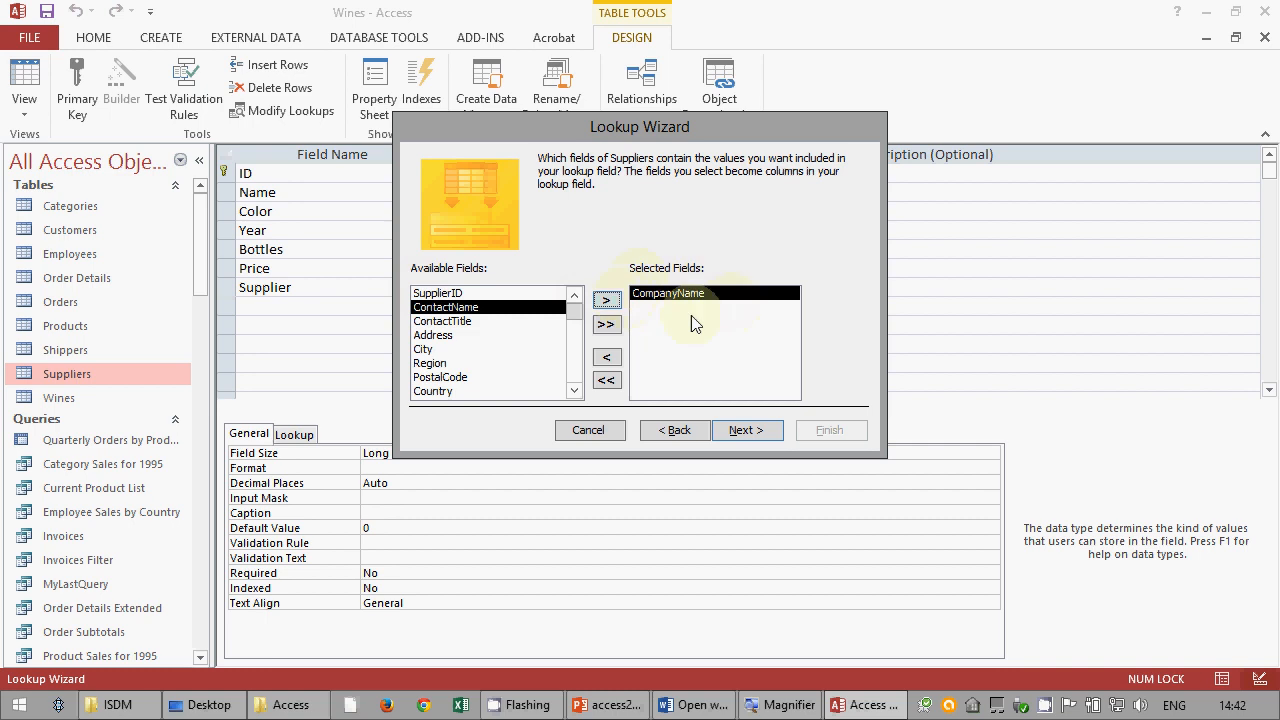
click(745, 430)
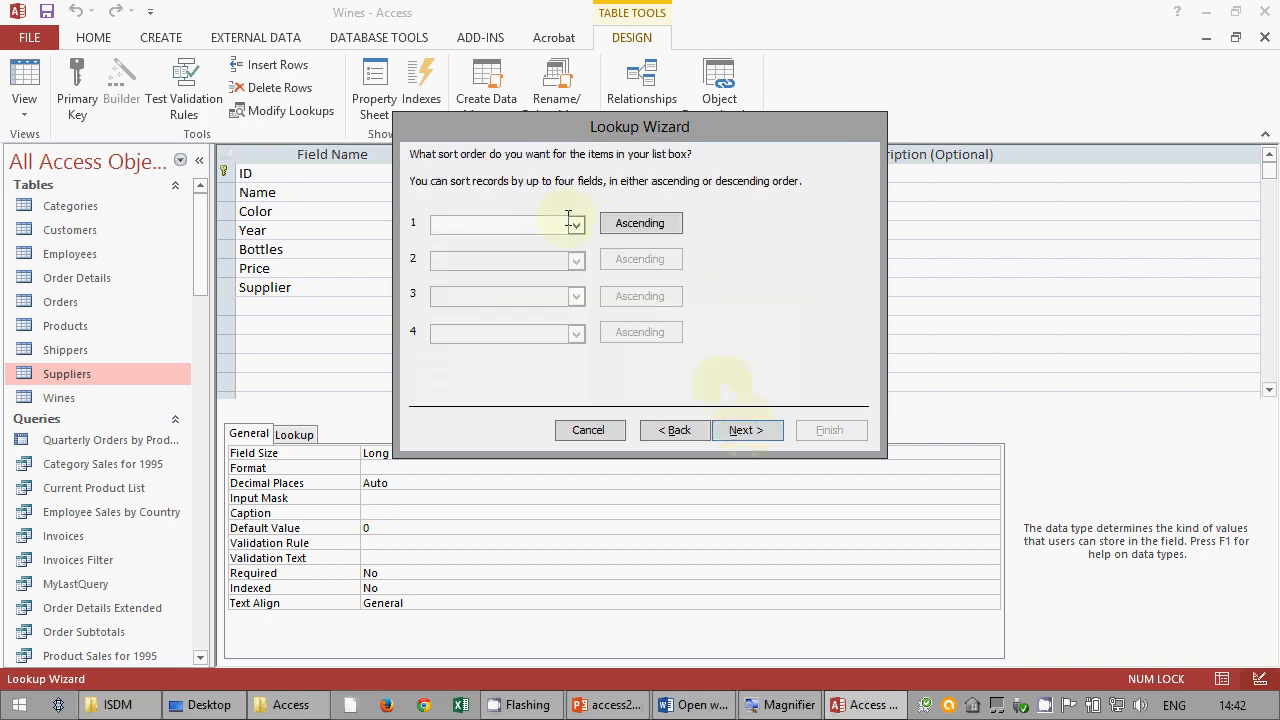
click(575, 224)
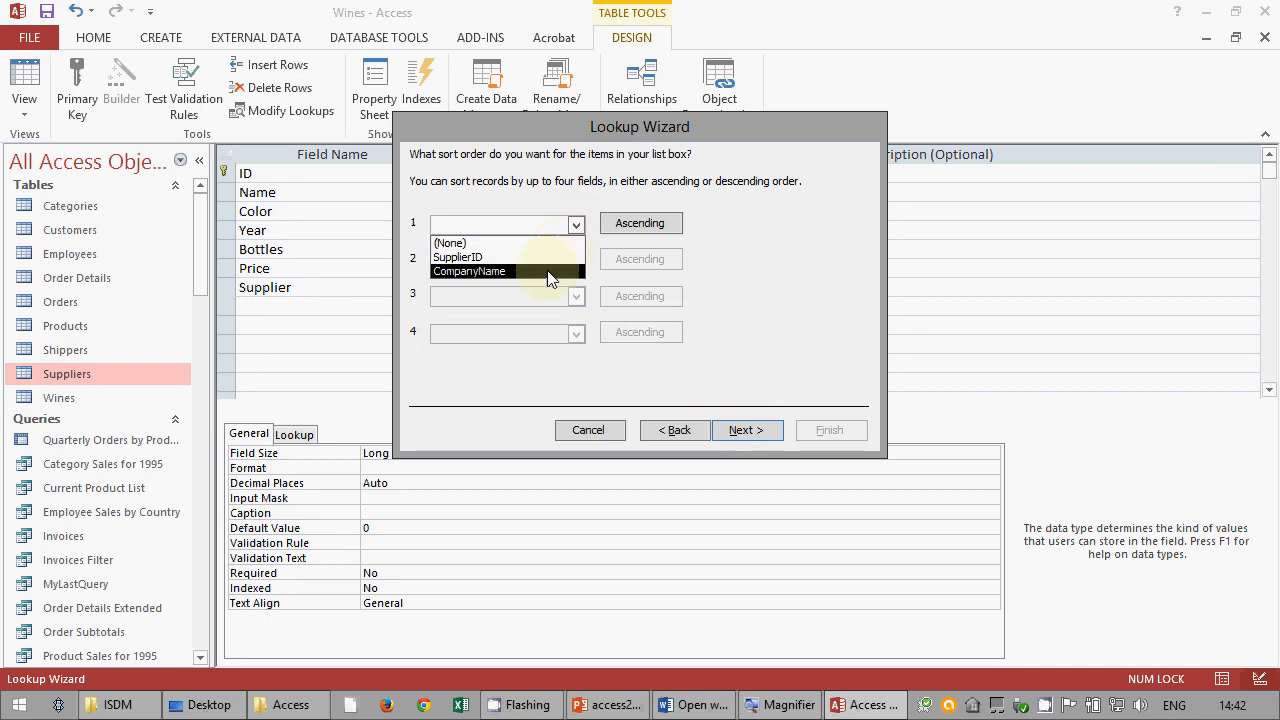
click(550, 270)
click(749, 430)
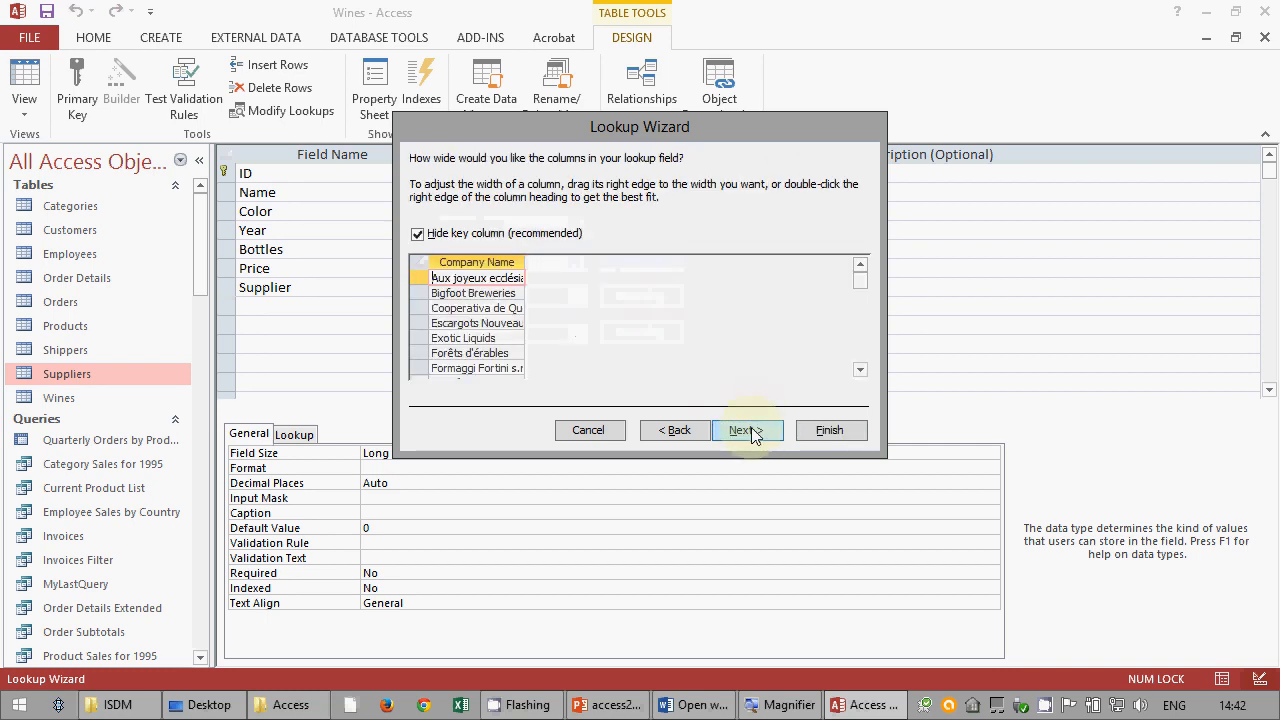
click(493, 278)
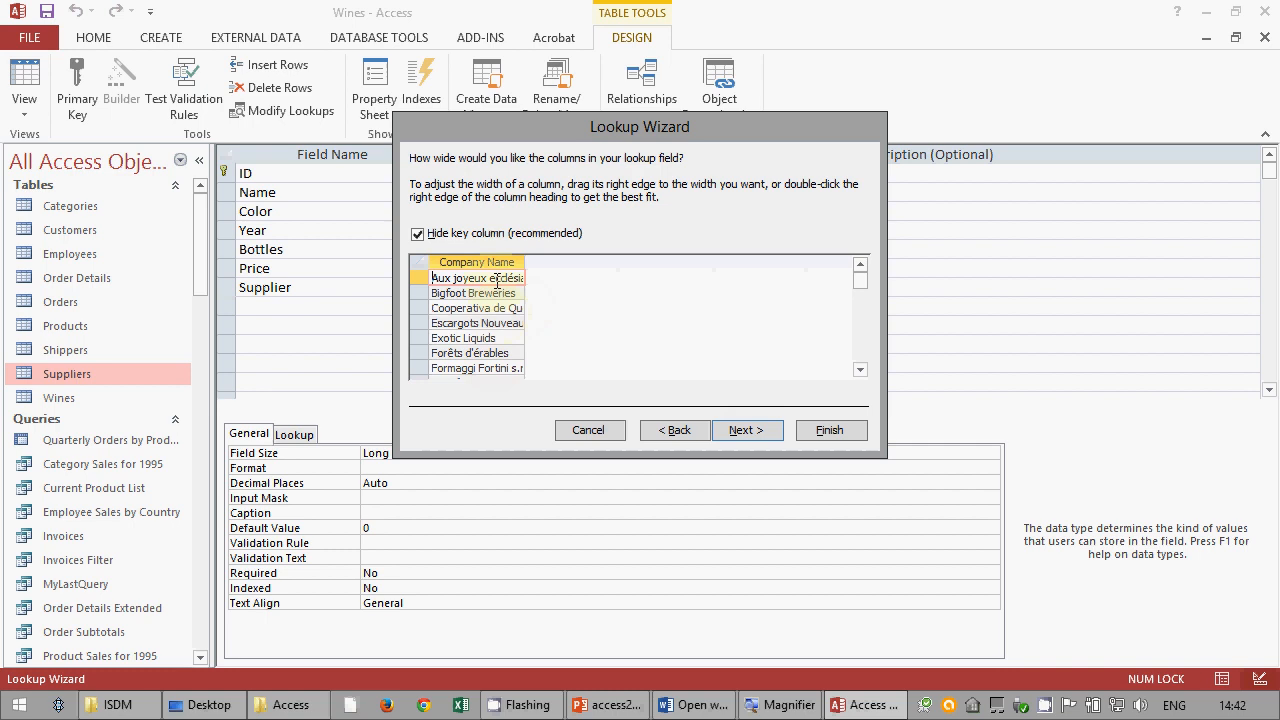
click(746, 432)
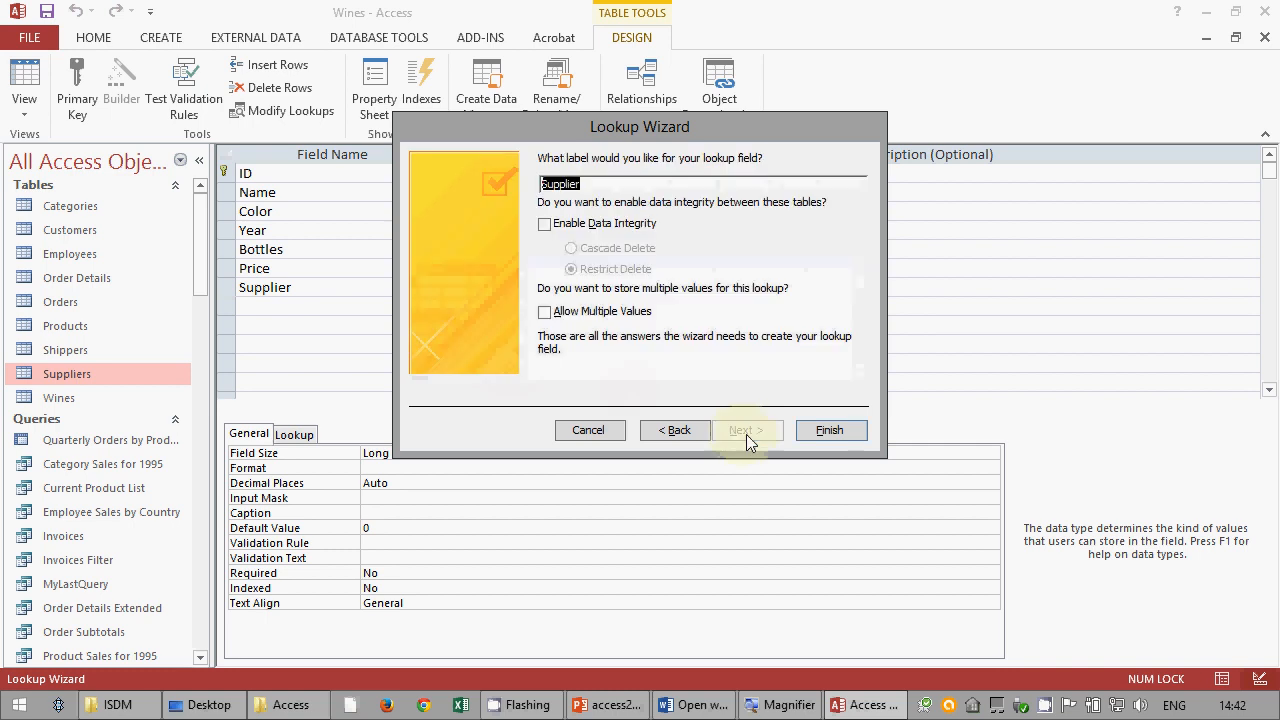
- Enable data integrity with Restrict Delete for the Supplier lookup, finish the wizard and save the table
click(551, 228)
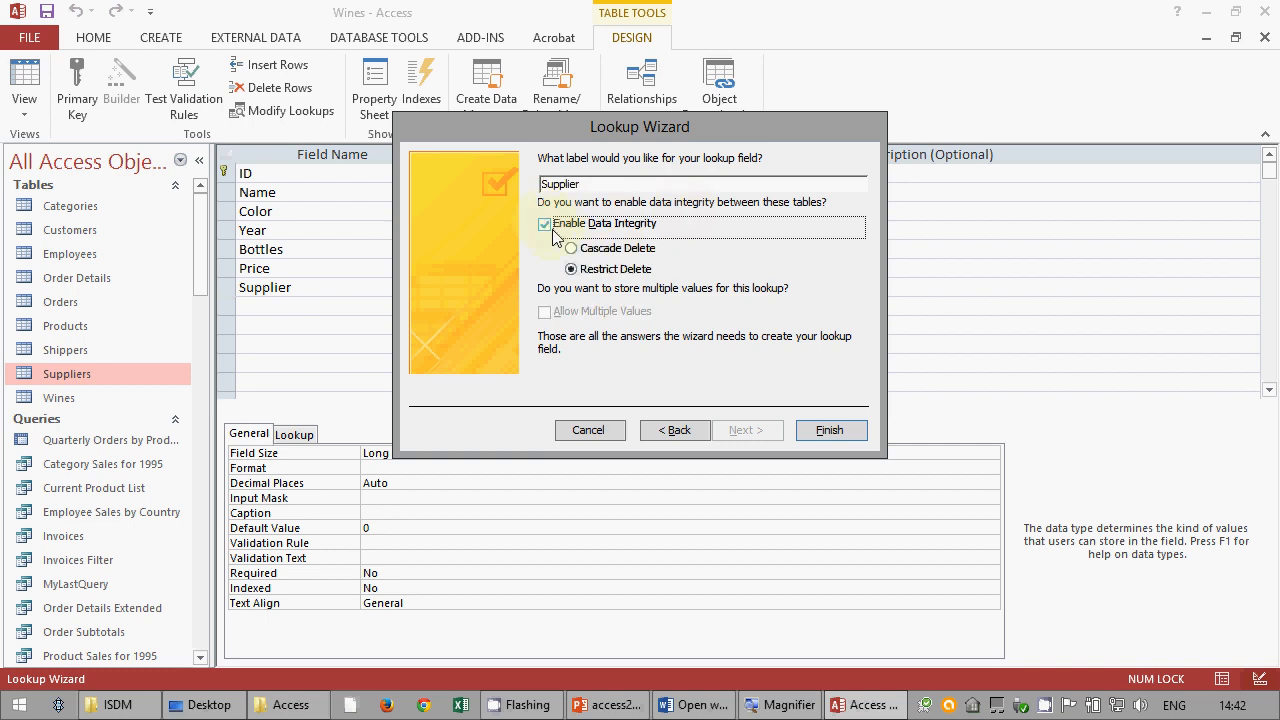
click(829, 430)
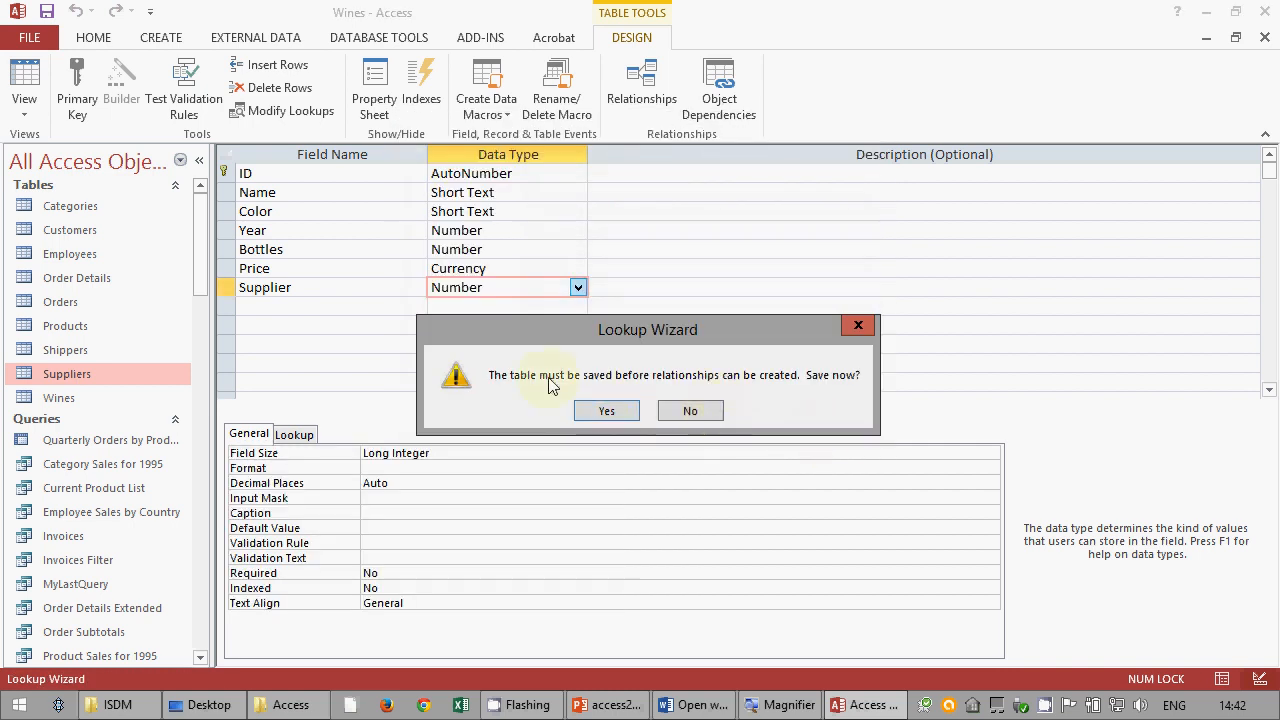
click(612, 410)
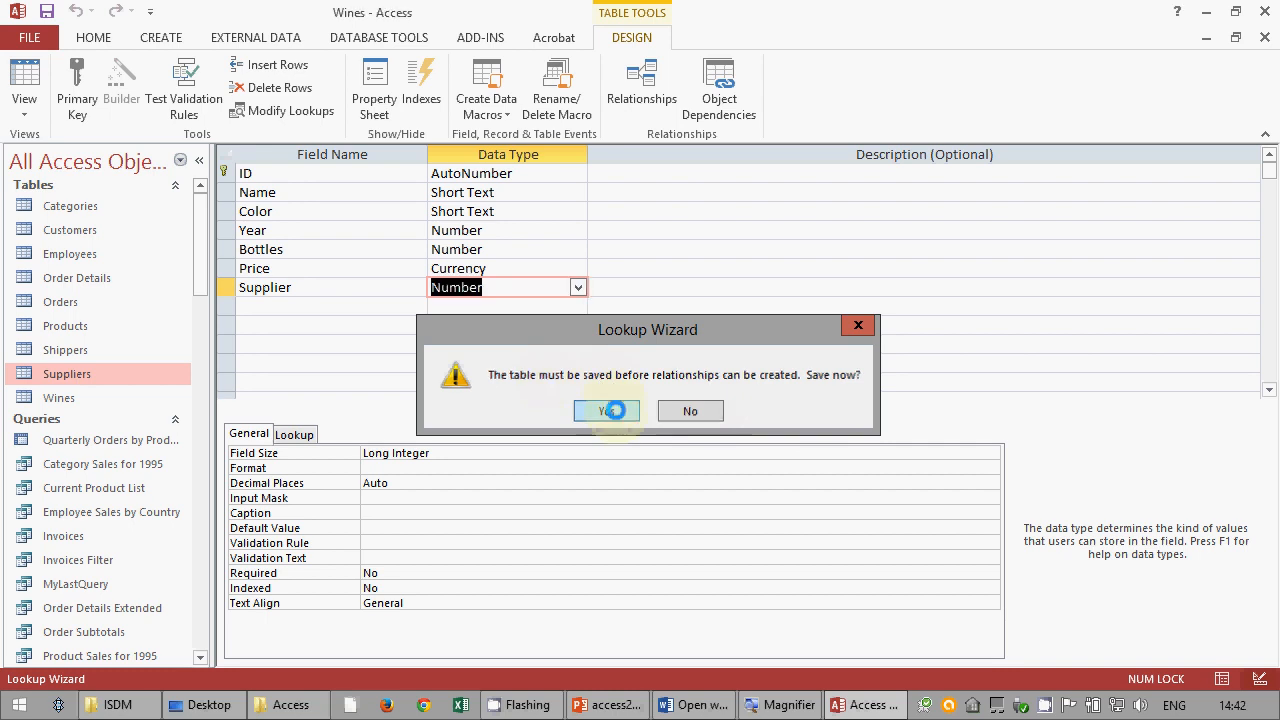
- In the Wines datasheet, choose the Cooperativa supplier for wine 4 and Exotic Liquids for wine 5 from the Supplier lookup
click(37, 77)
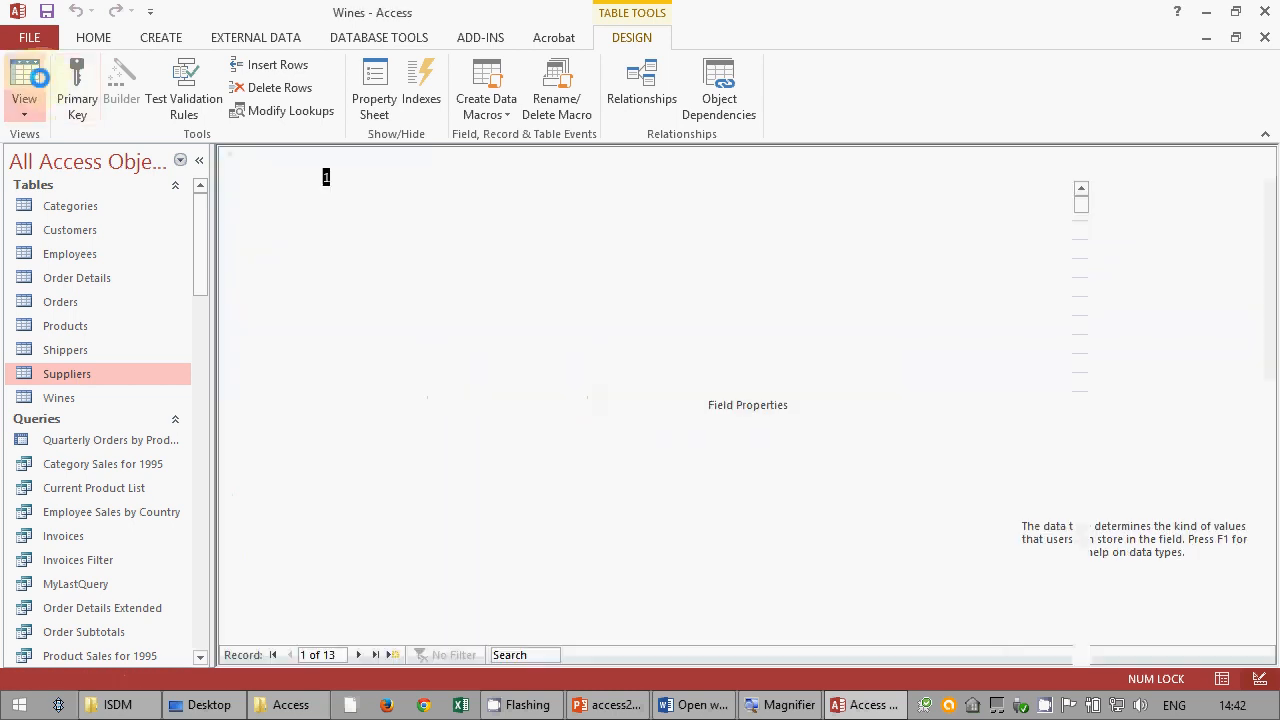
click(886, 217)
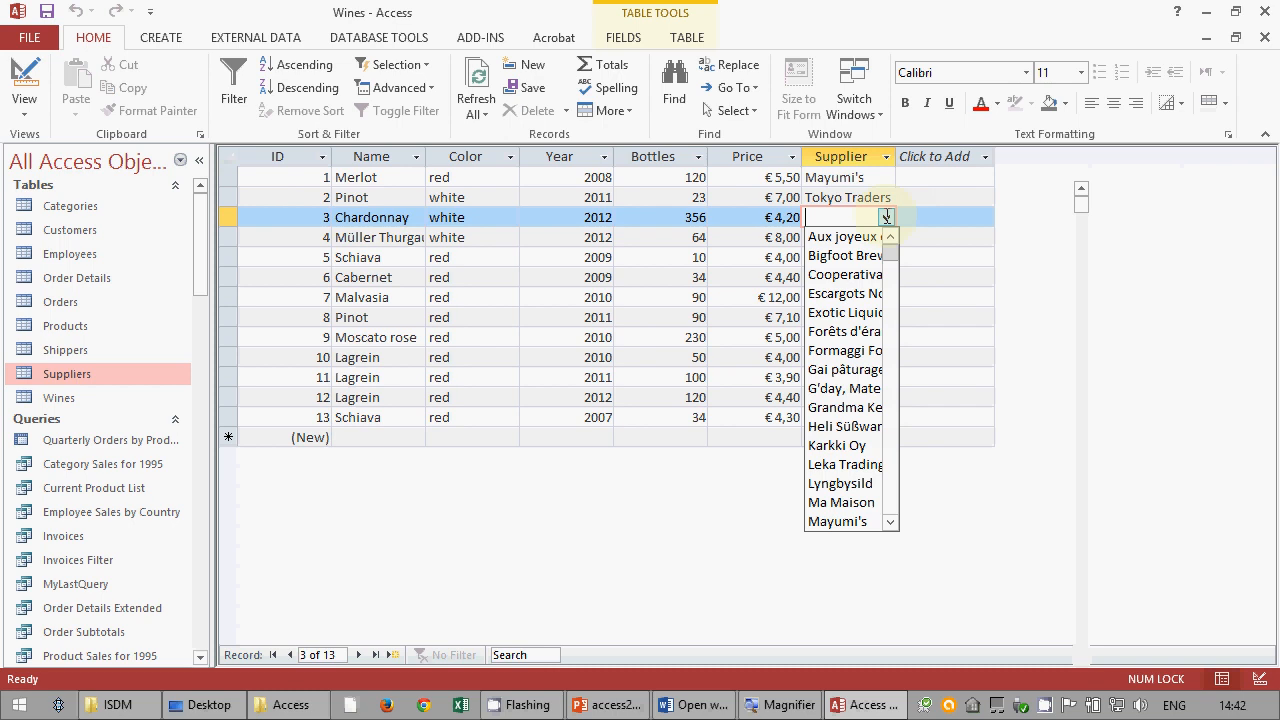
click(886, 217)
click(887, 217)
click(887, 217)
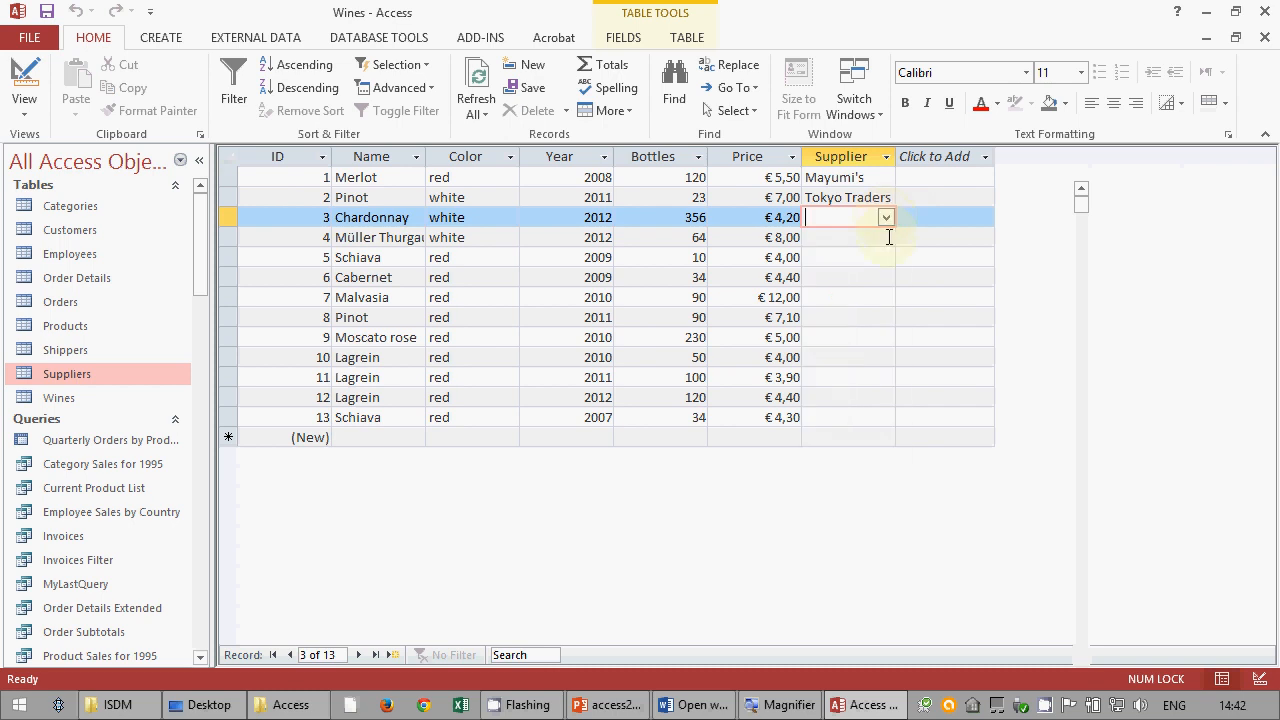
click(887, 237)
click(850, 294)
click(886, 257)
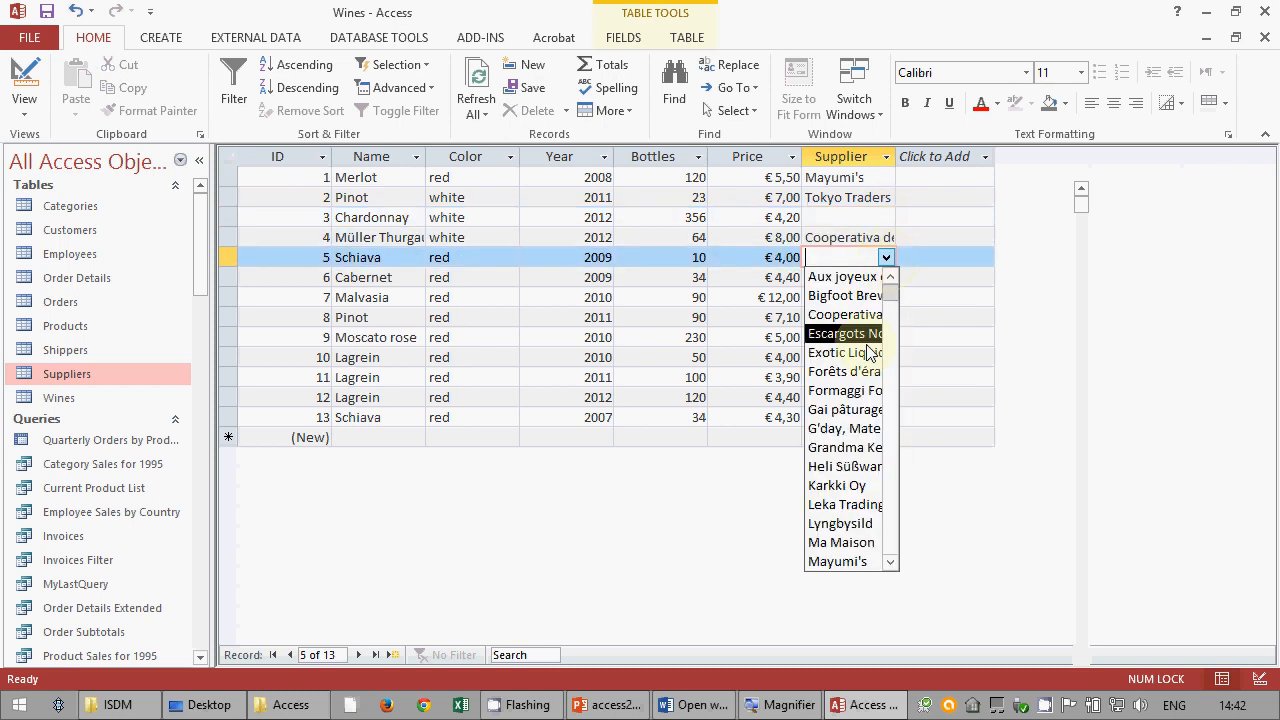
click(869, 352)
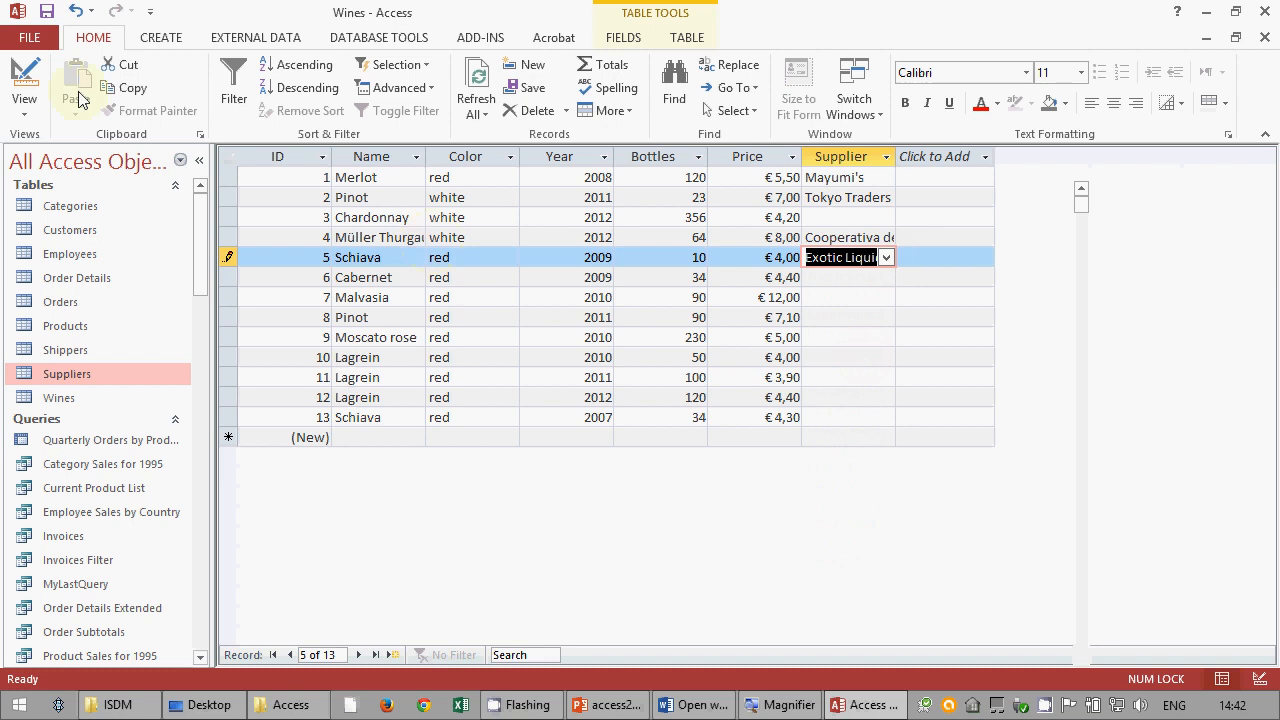
- Open the relationships diagram, show all relationships and select the line linking Suppliers to Wines
click(384, 36)
click(231, 88)
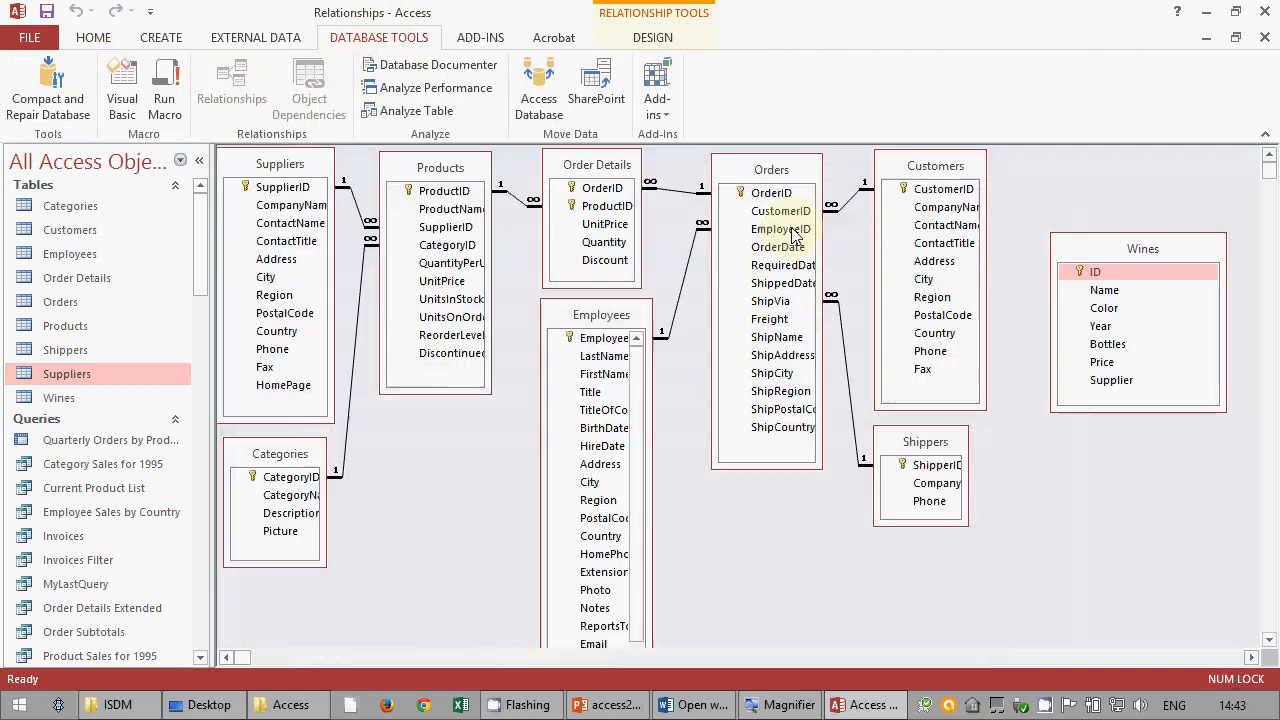
right_click(1027, 264)
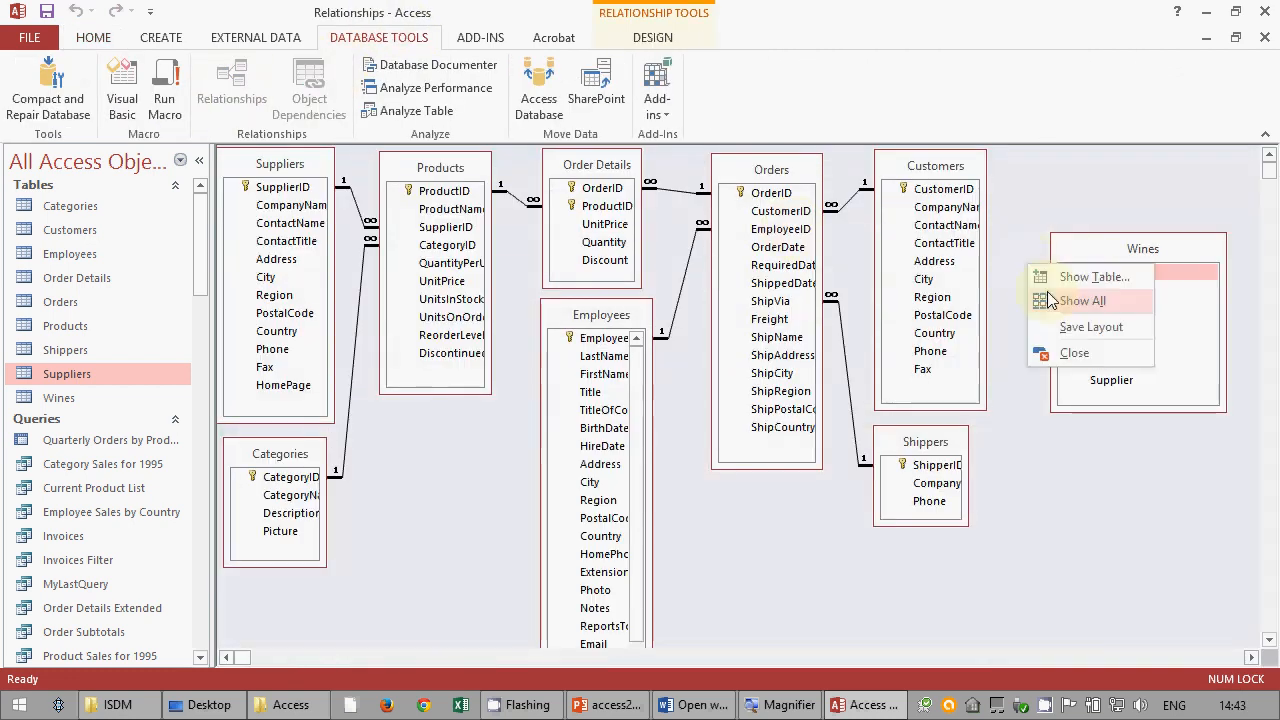
click(1050, 300)
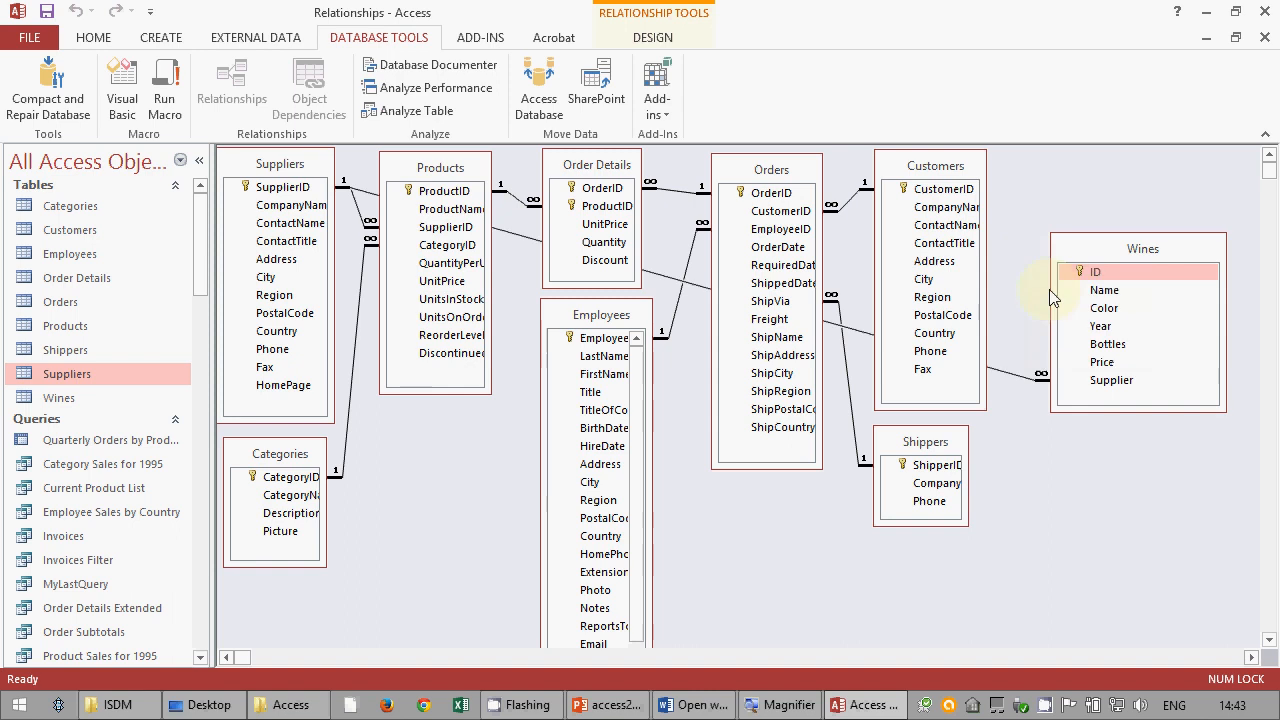
click(992, 374)
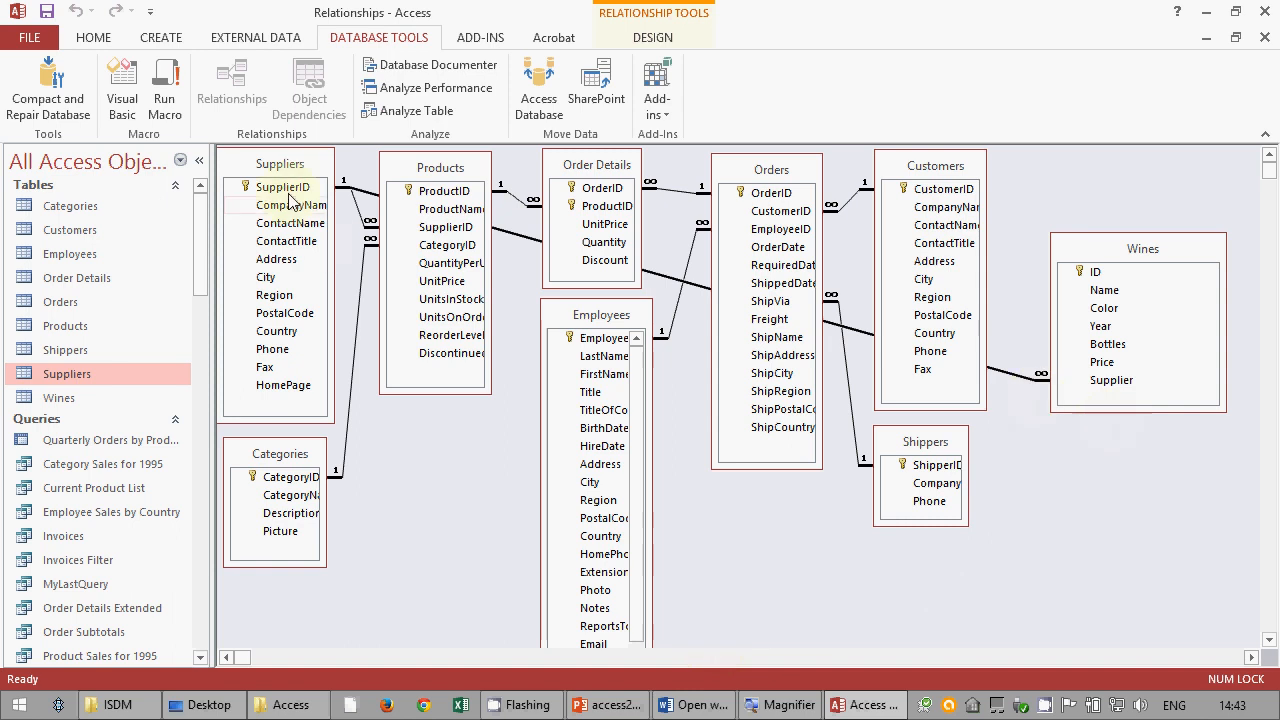
- Switch to PowerPoint, view the "Table and relationships" slide full screen, exit the slide show and return to Access
click(606, 704)
click(1063, 679)
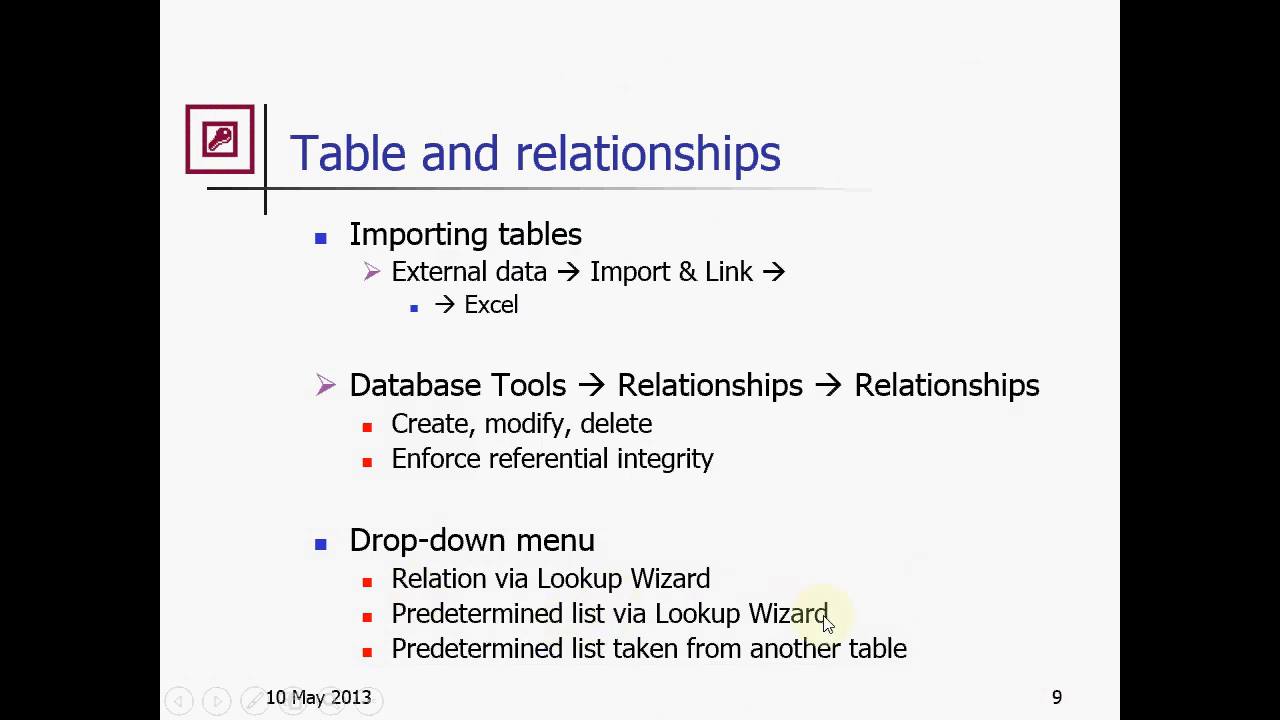
key(Escape)
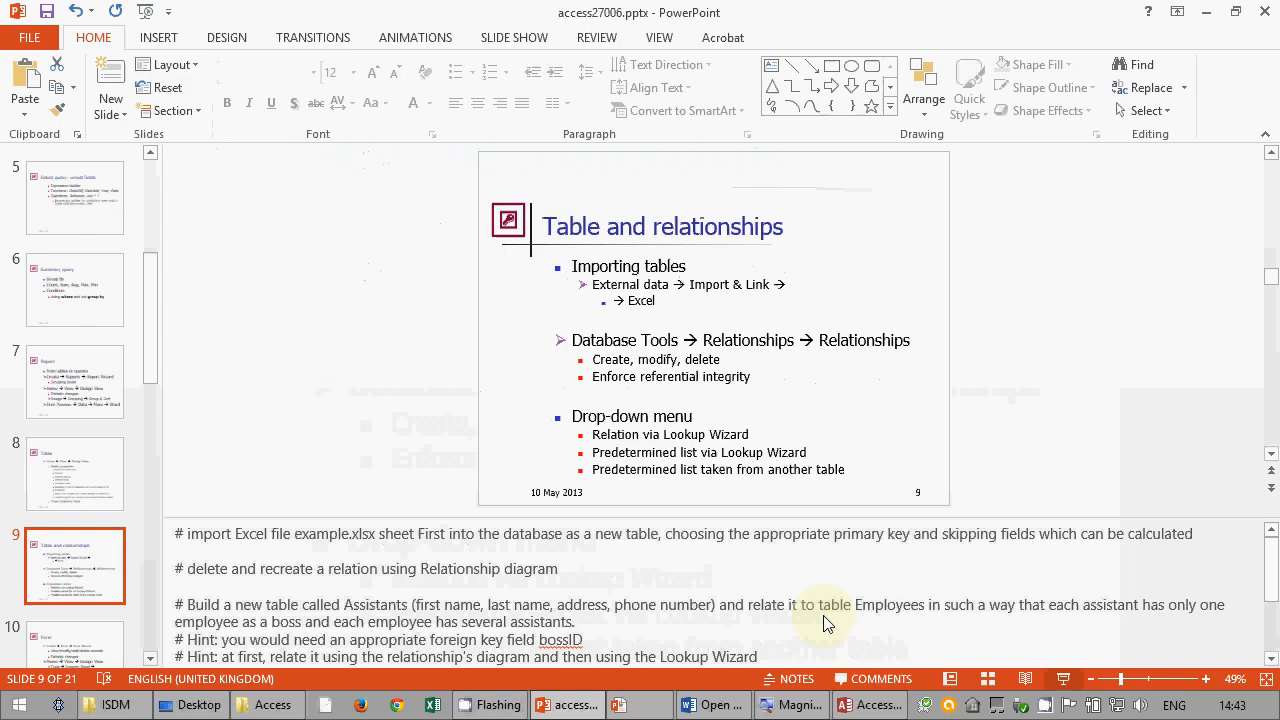
click(857, 712)
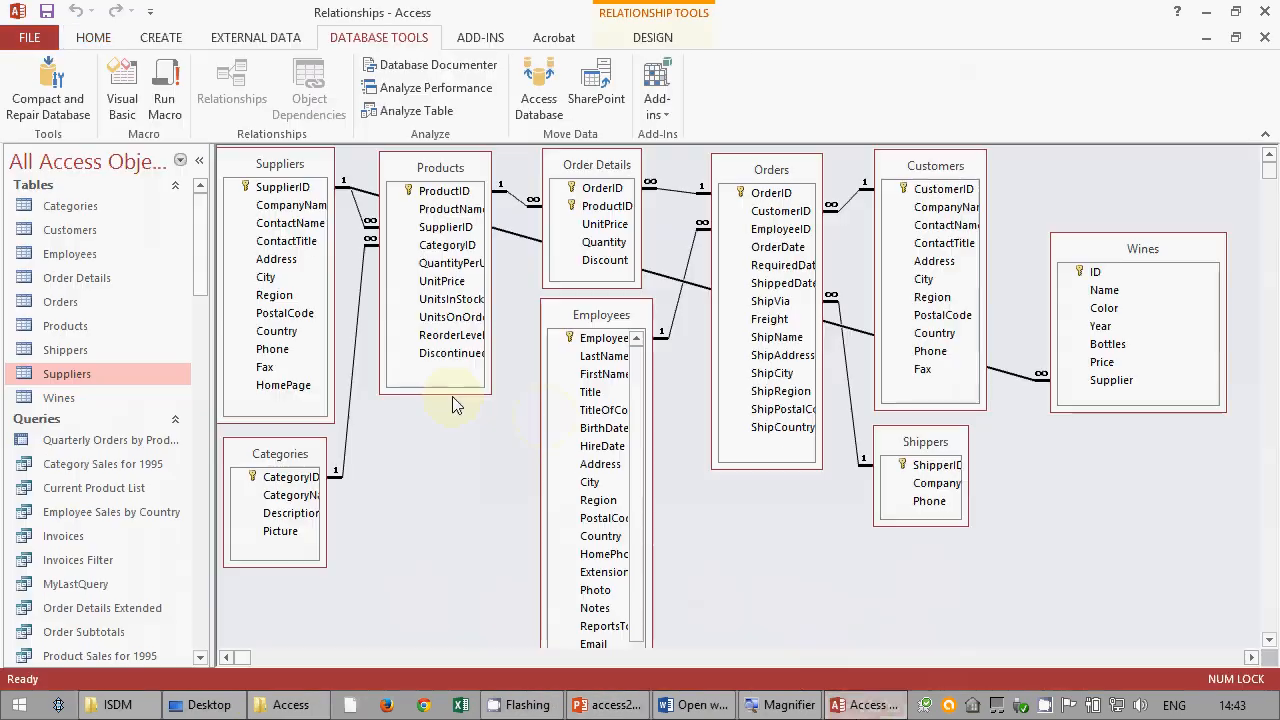
- Open the Employees table in Design View and start the Lookup Wizard for the TitleOfCourtesy field with manually typed values
right_click(70, 253)
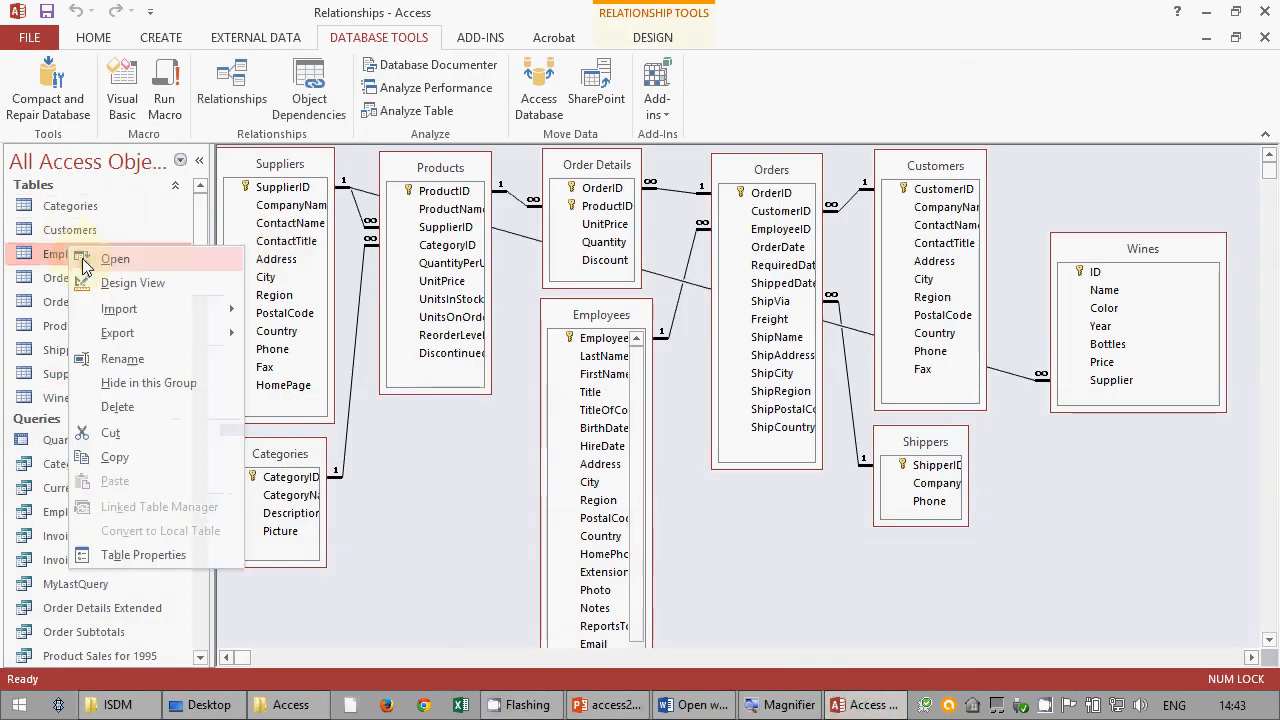
click(95, 279)
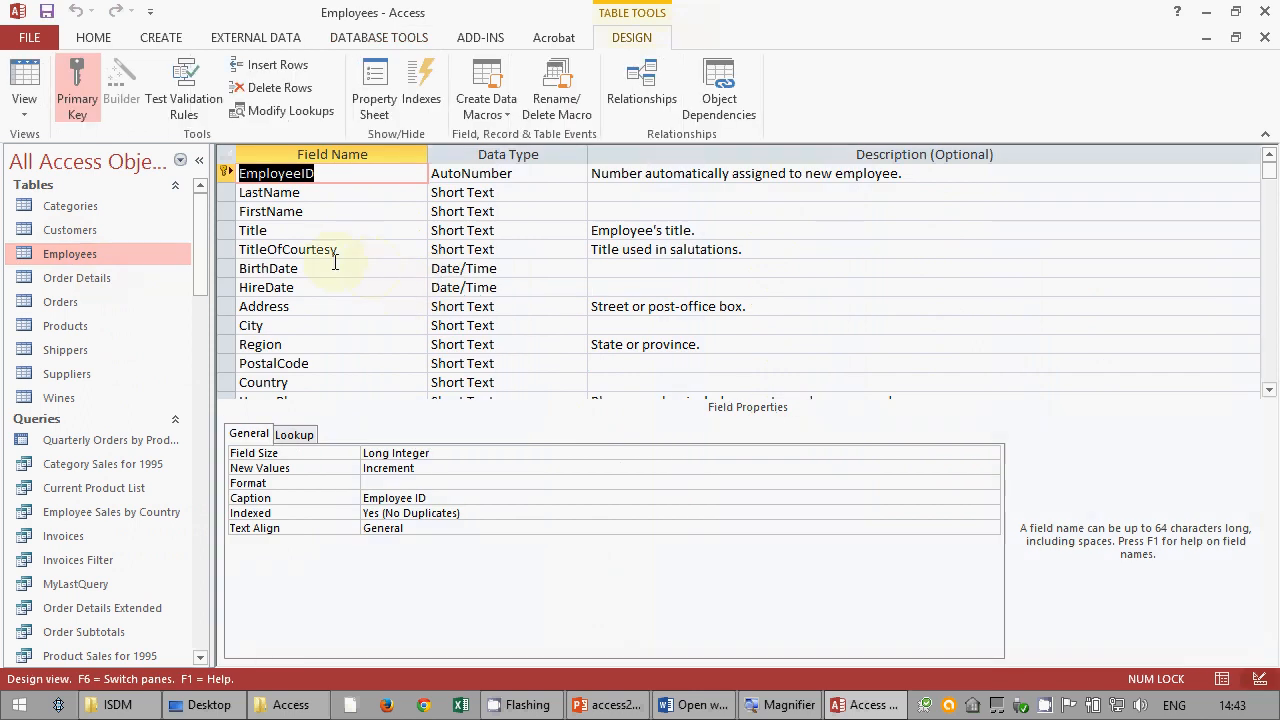
click(355, 252)
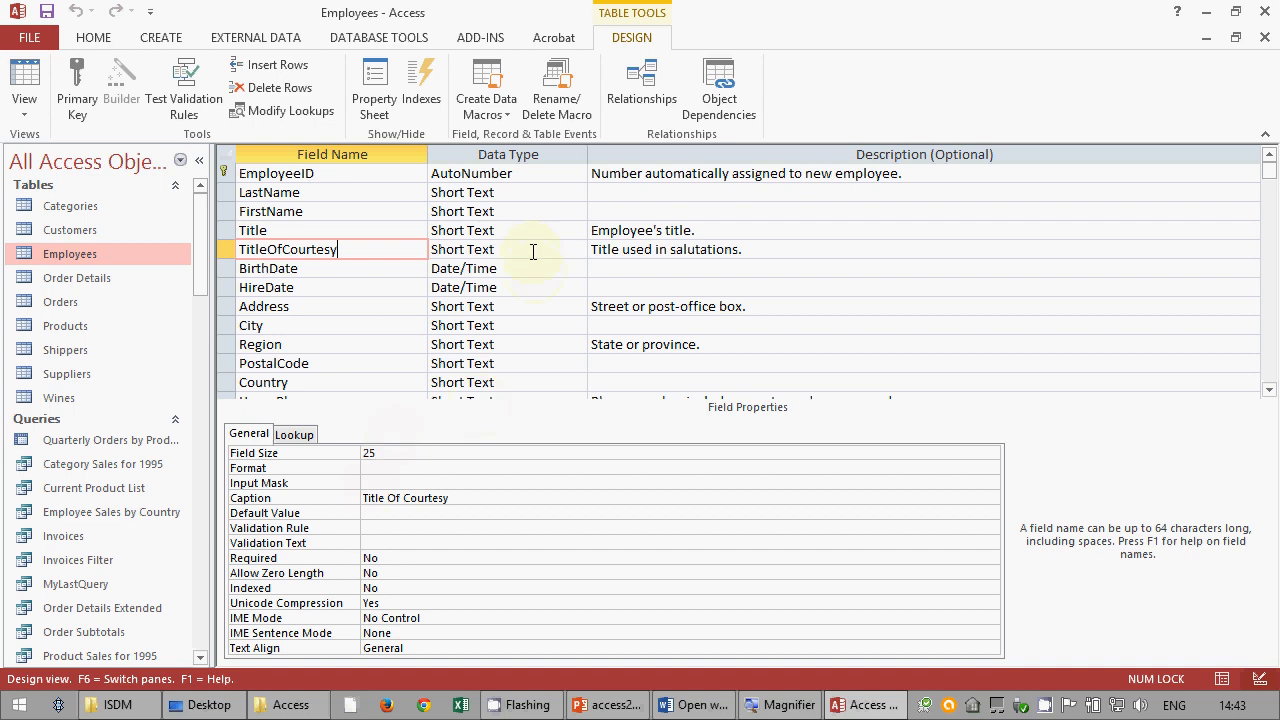
click(577, 249)
click(577, 249)
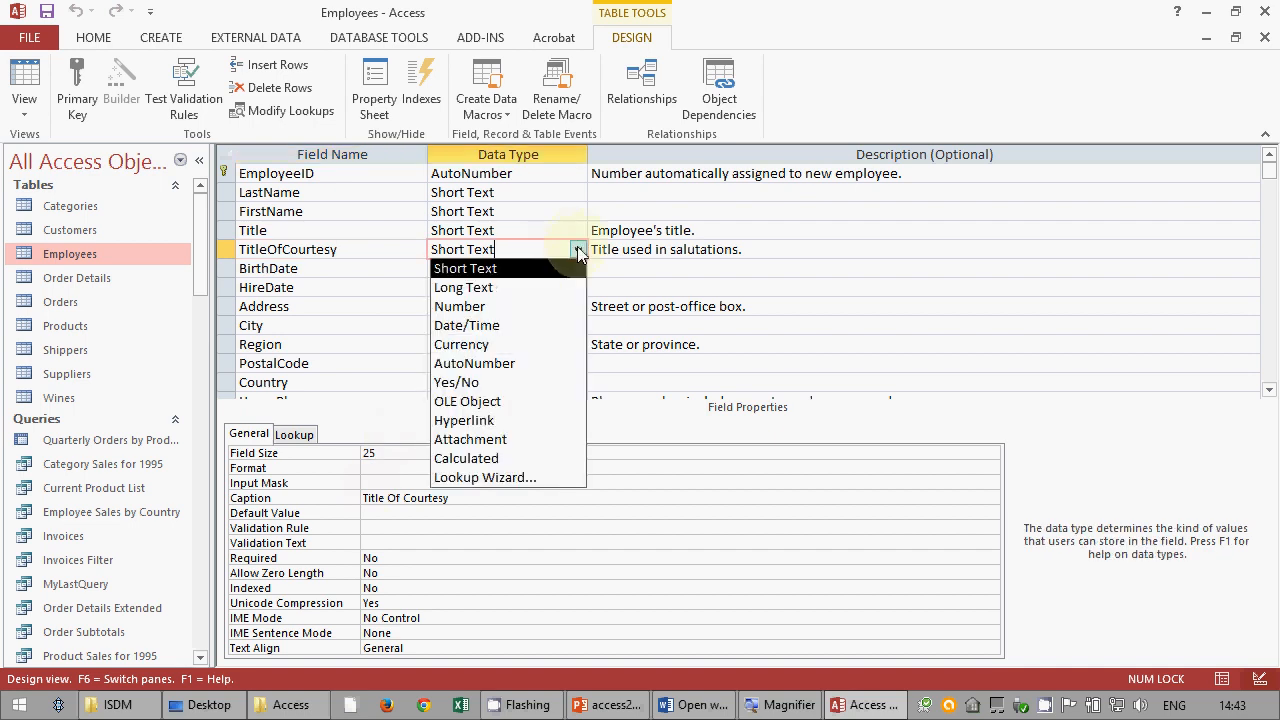
click(518, 479)
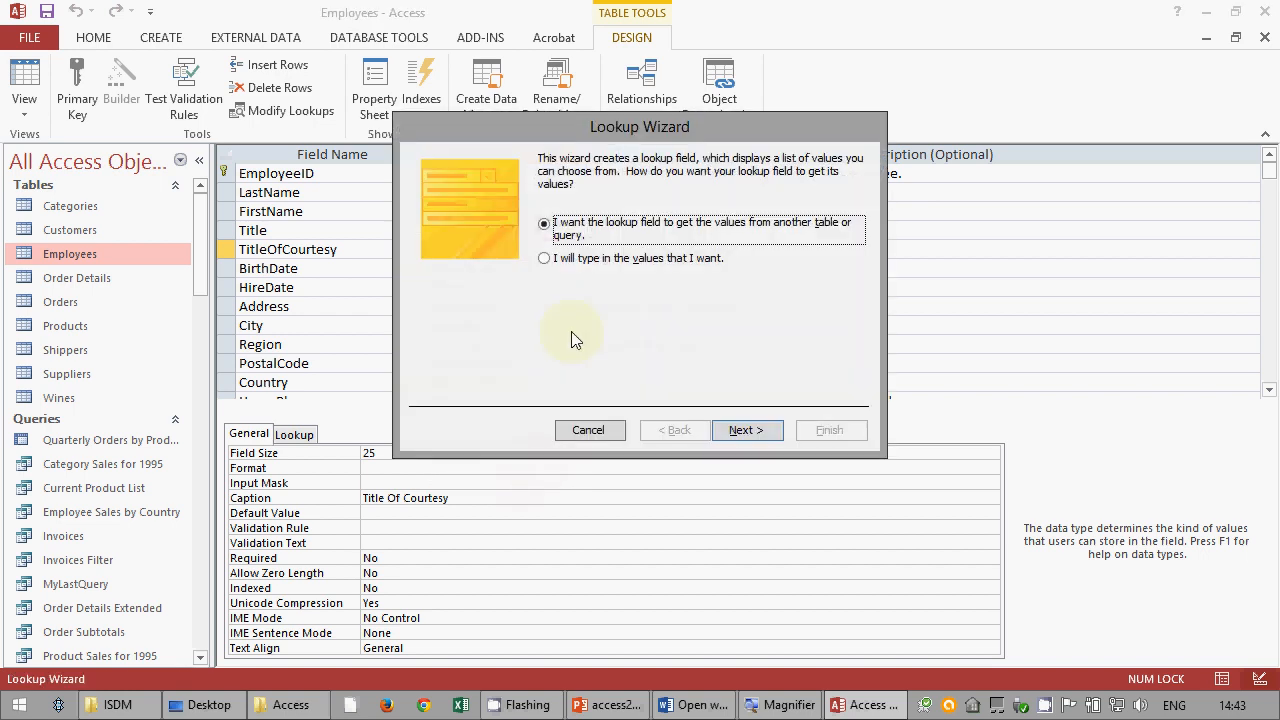
click(664, 263)
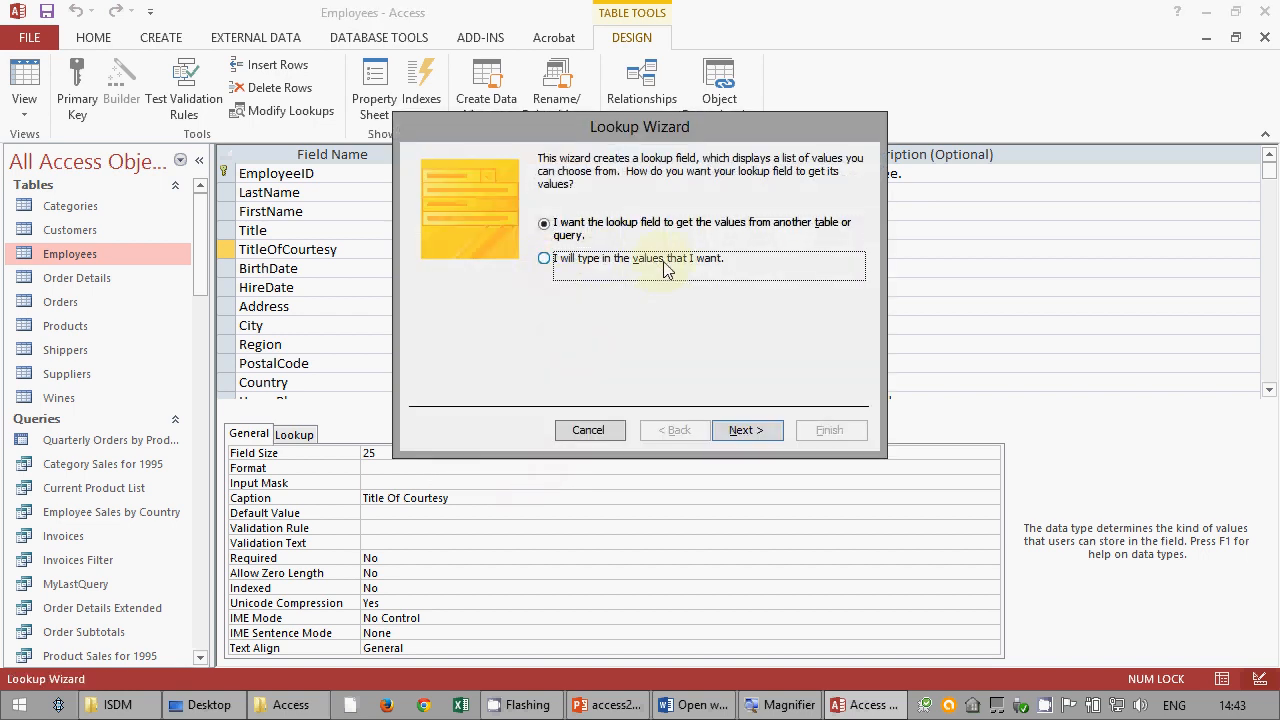
click(758, 431)
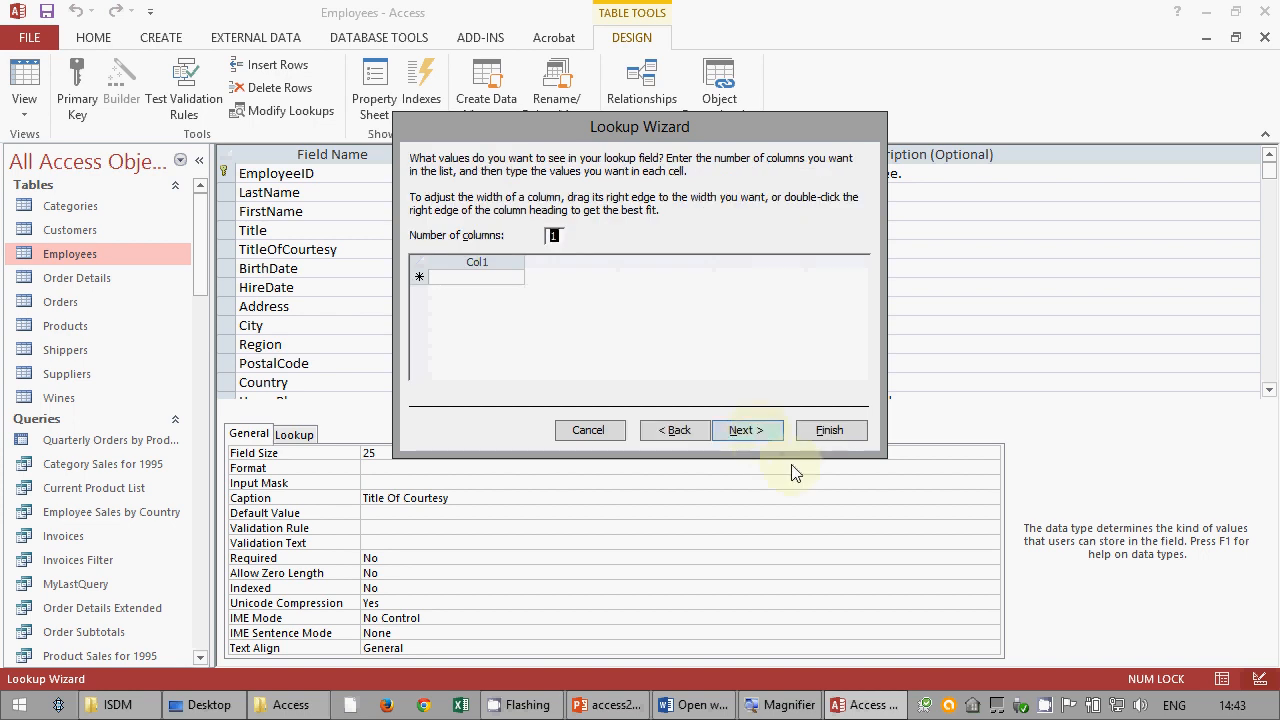
- Enter Mr., Mrs., Miss and Dr. as the values of the single-column lookup list
click(486, 276)
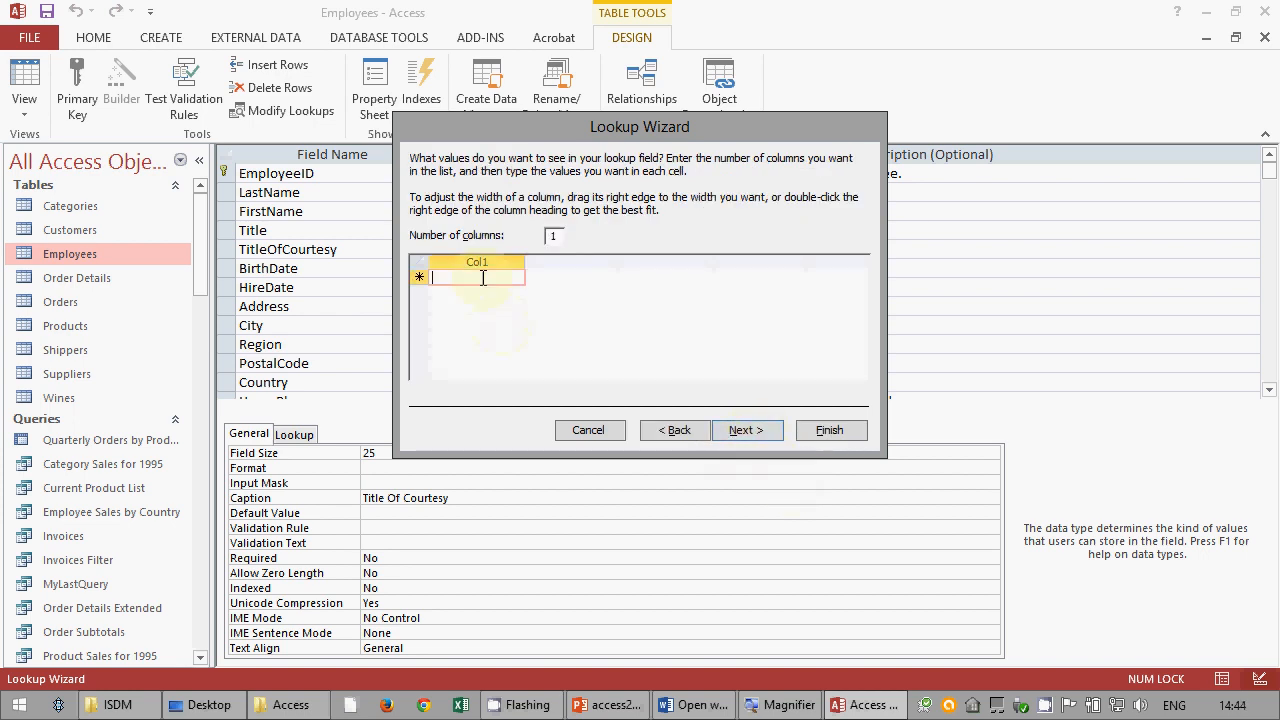
text(Mr.)
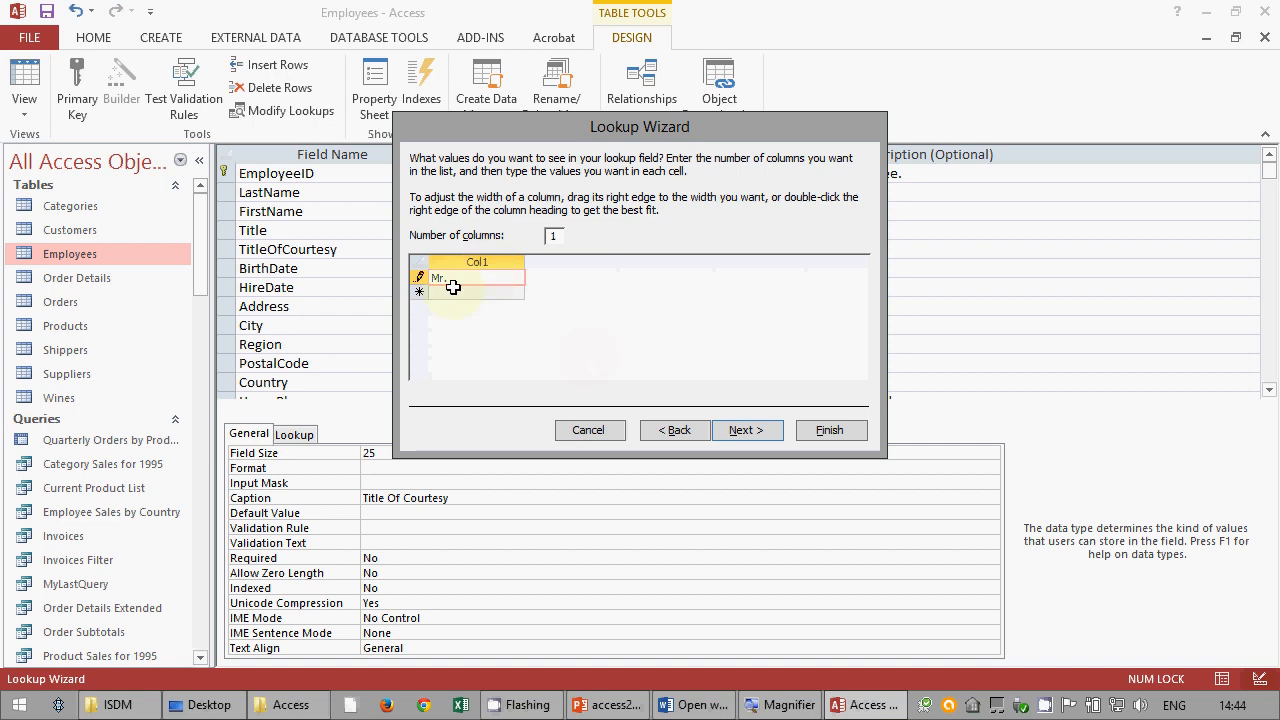
click(454, 291)
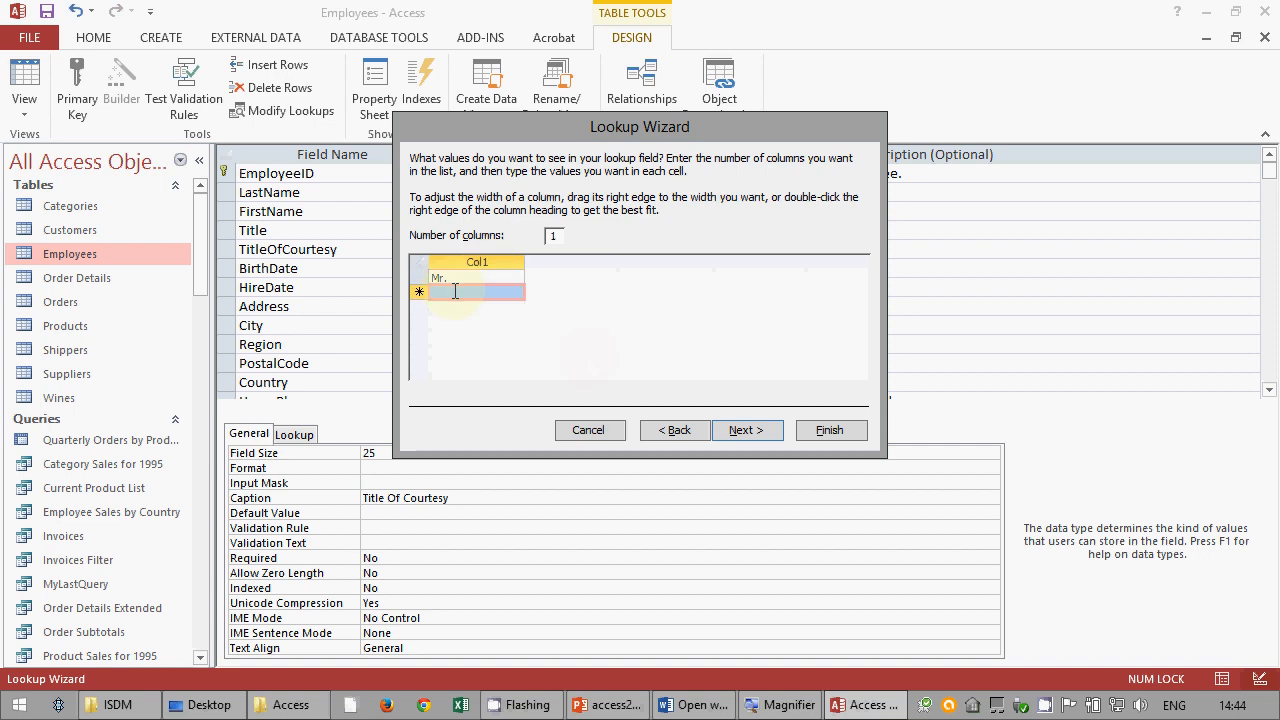
text(Mrs.)
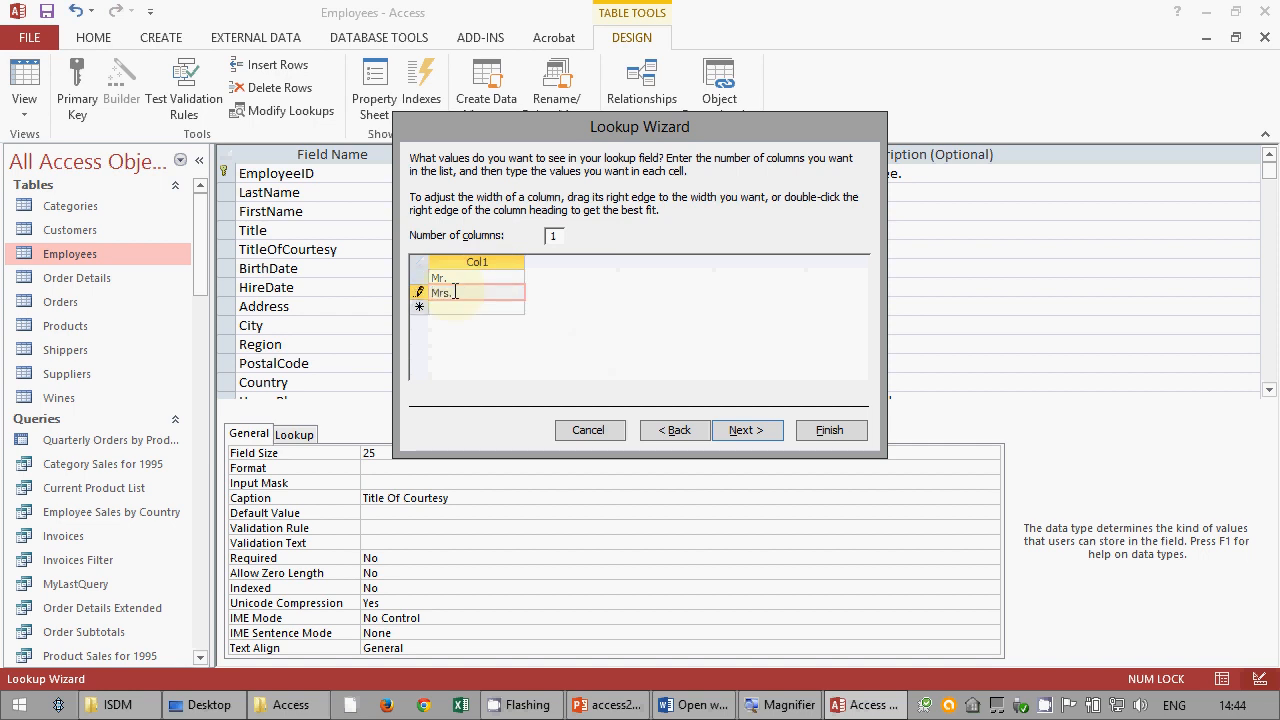
click(477, 308)
text(MIss)
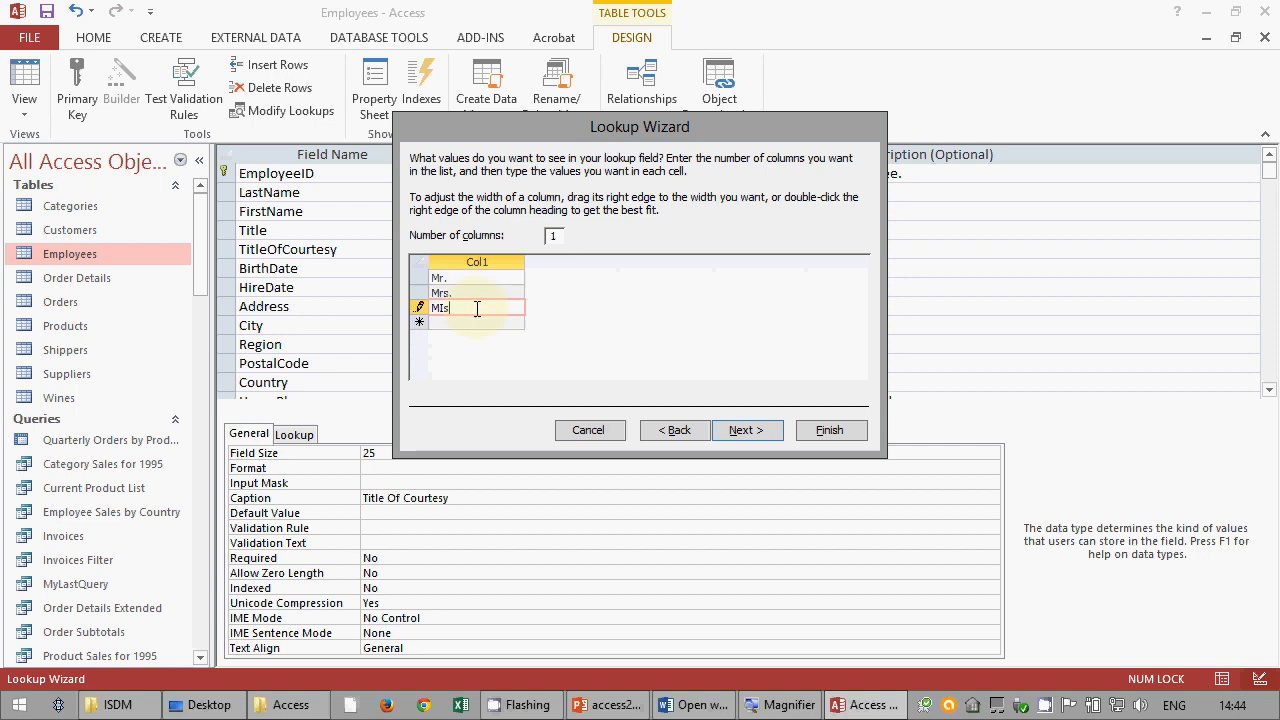
key(BackSpace)
key(BackSpace)
key(BackSpace)
text(iss)
text(D)
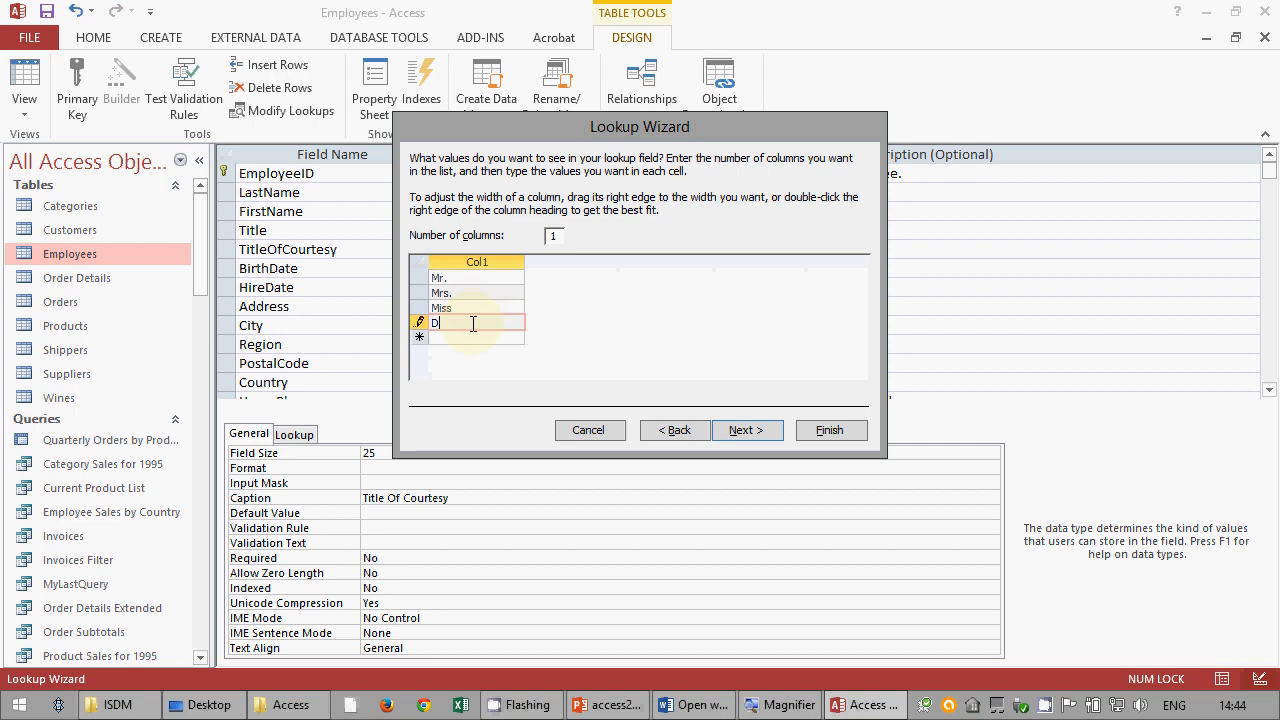
text(r.)
- Limit the TitleOfCourtesy lookup to its list, finish the wizard, save the Employees table and show it in Datasheet View
click(750, 434)
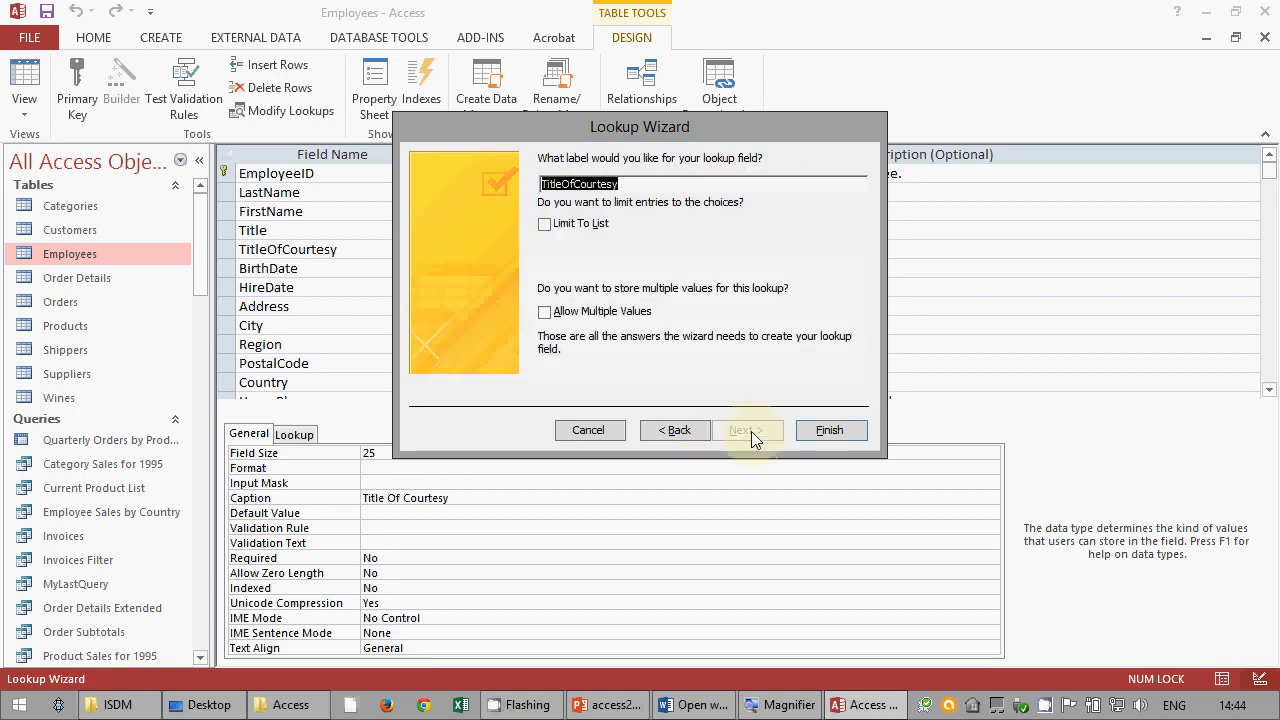
click(547, 231)
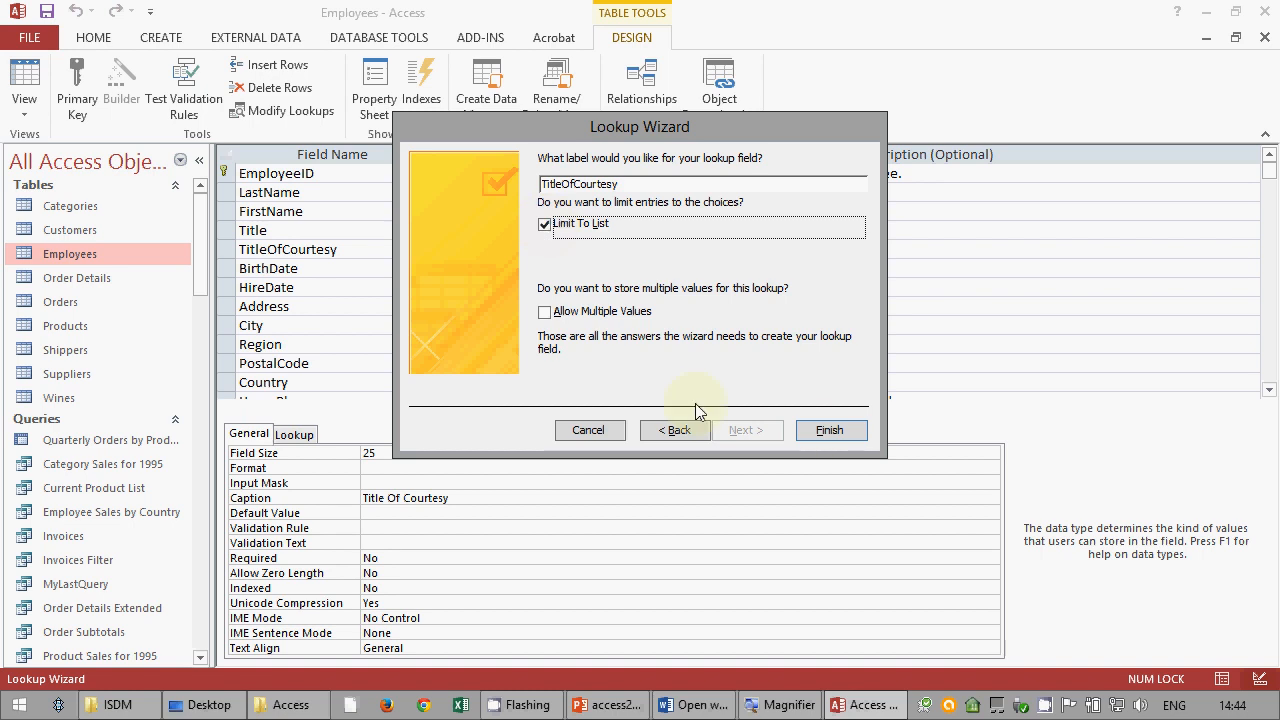
click(826, 430)
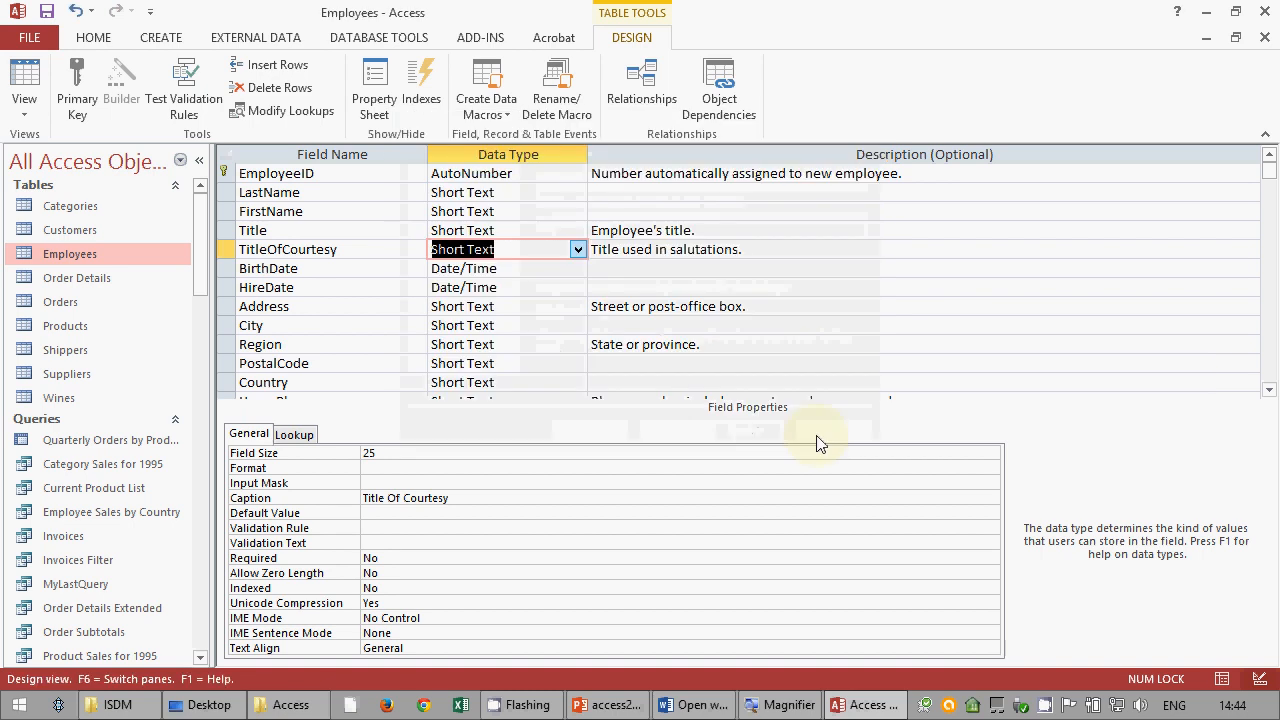
click(22, 78)
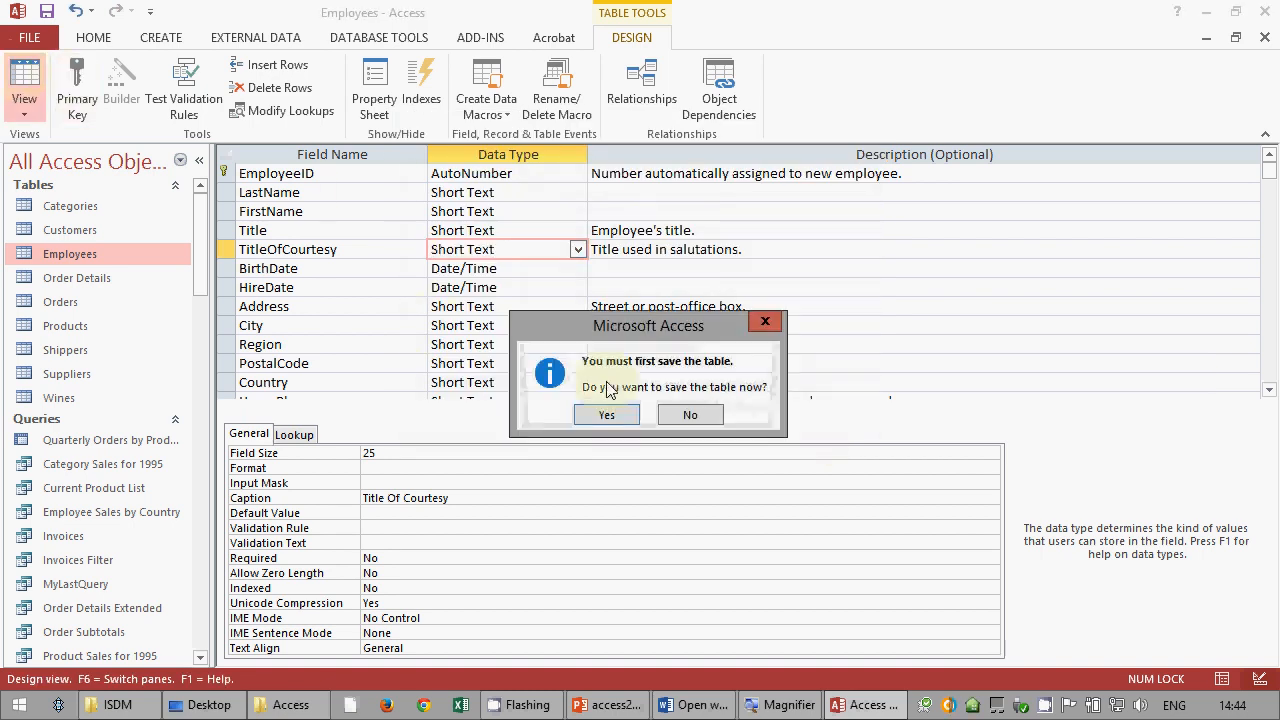
click(615, 413)
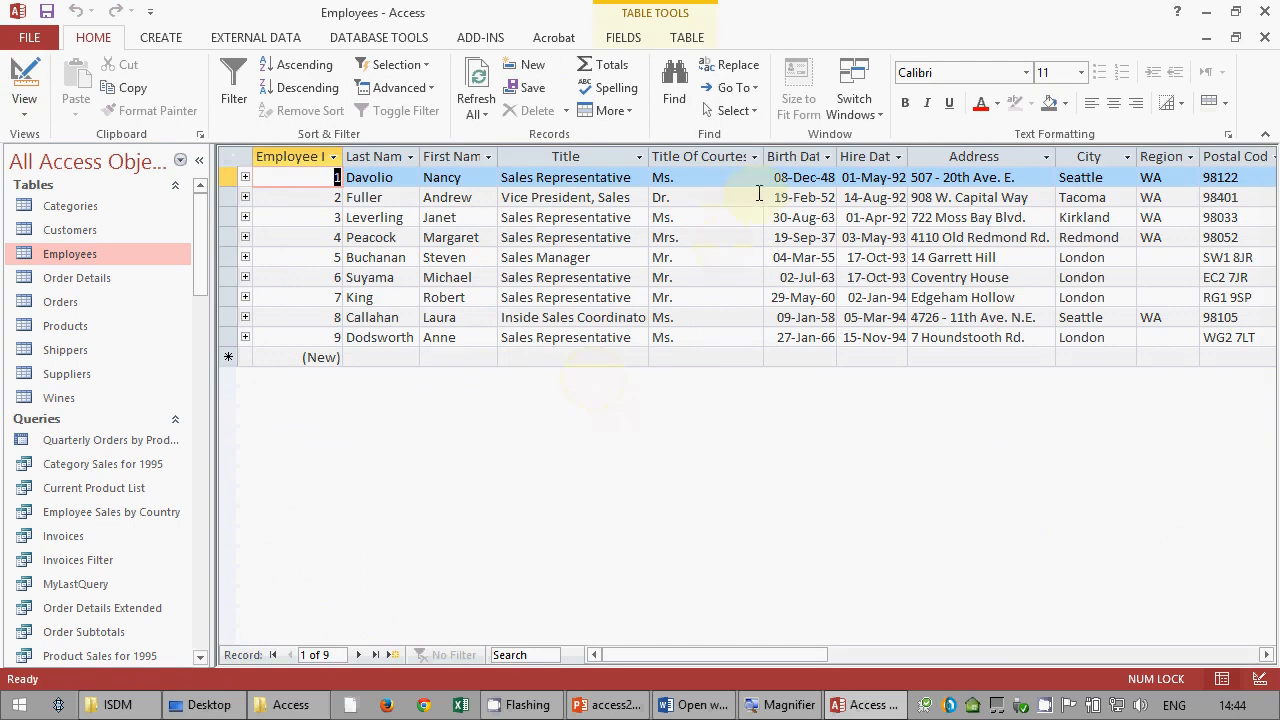
- Show the courtesy title choices for the new record in the Employees table
click(748, 358)
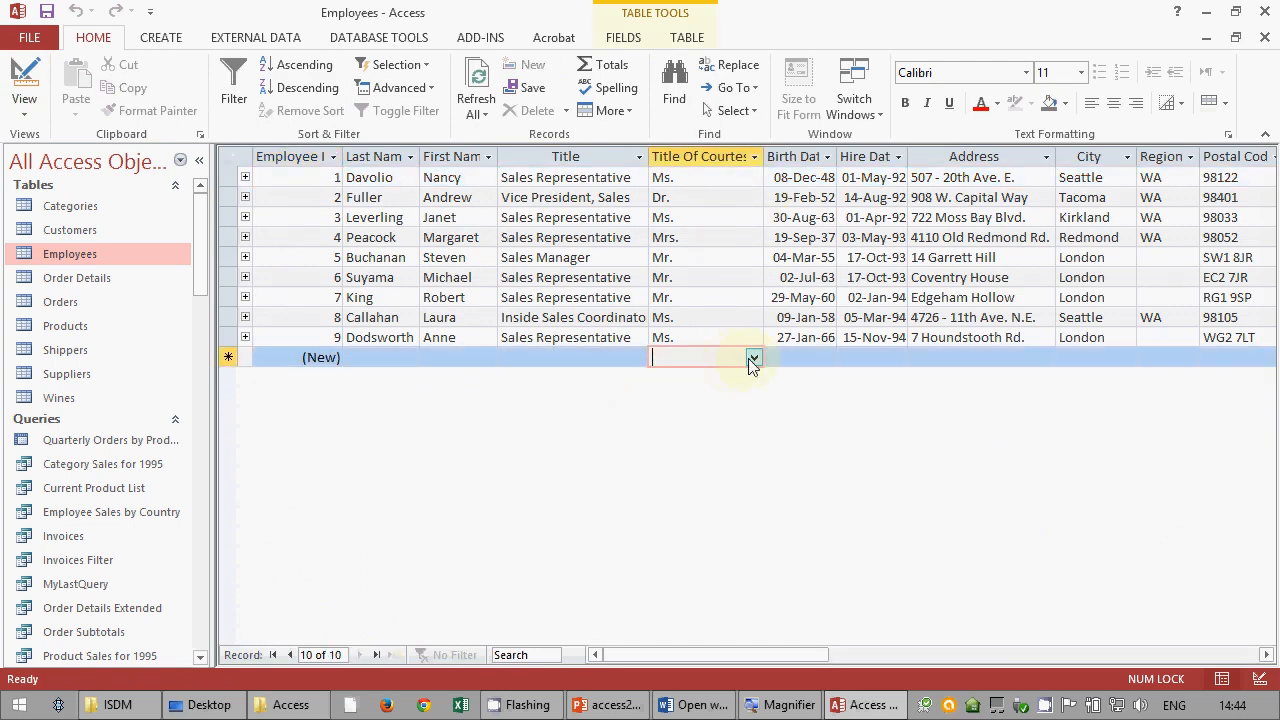
click(752, 358)
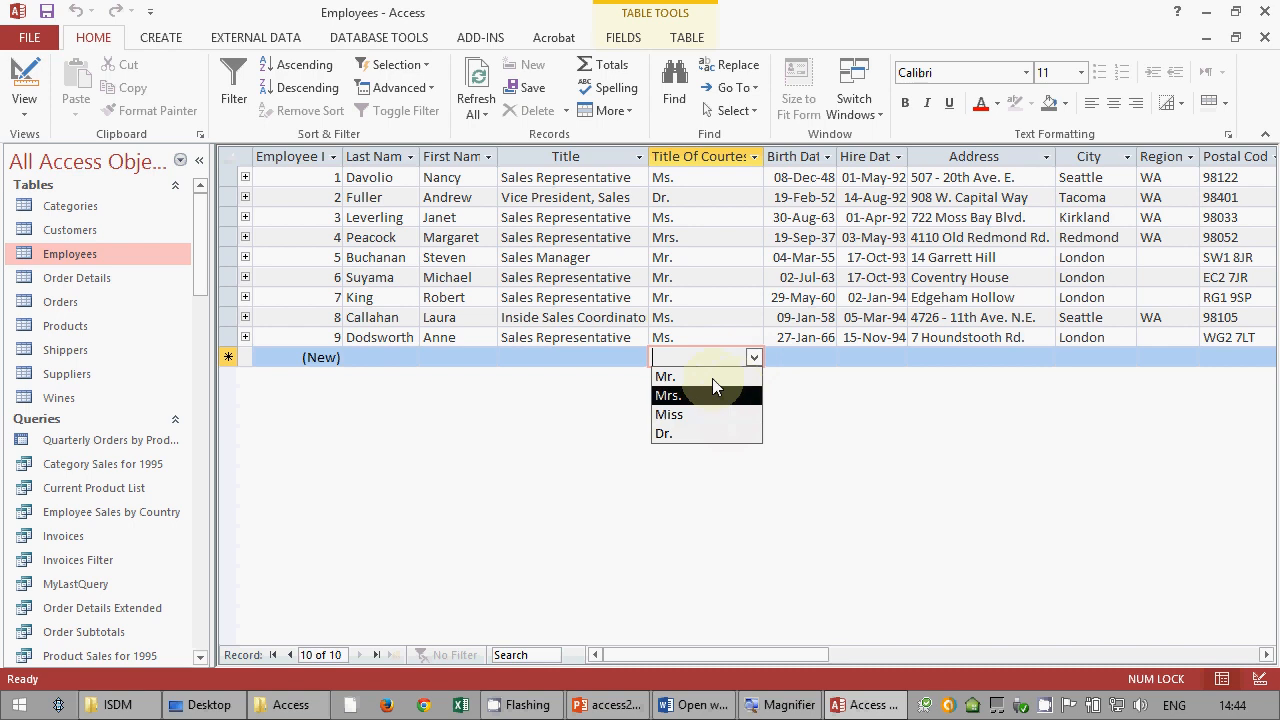
click(792, 397)
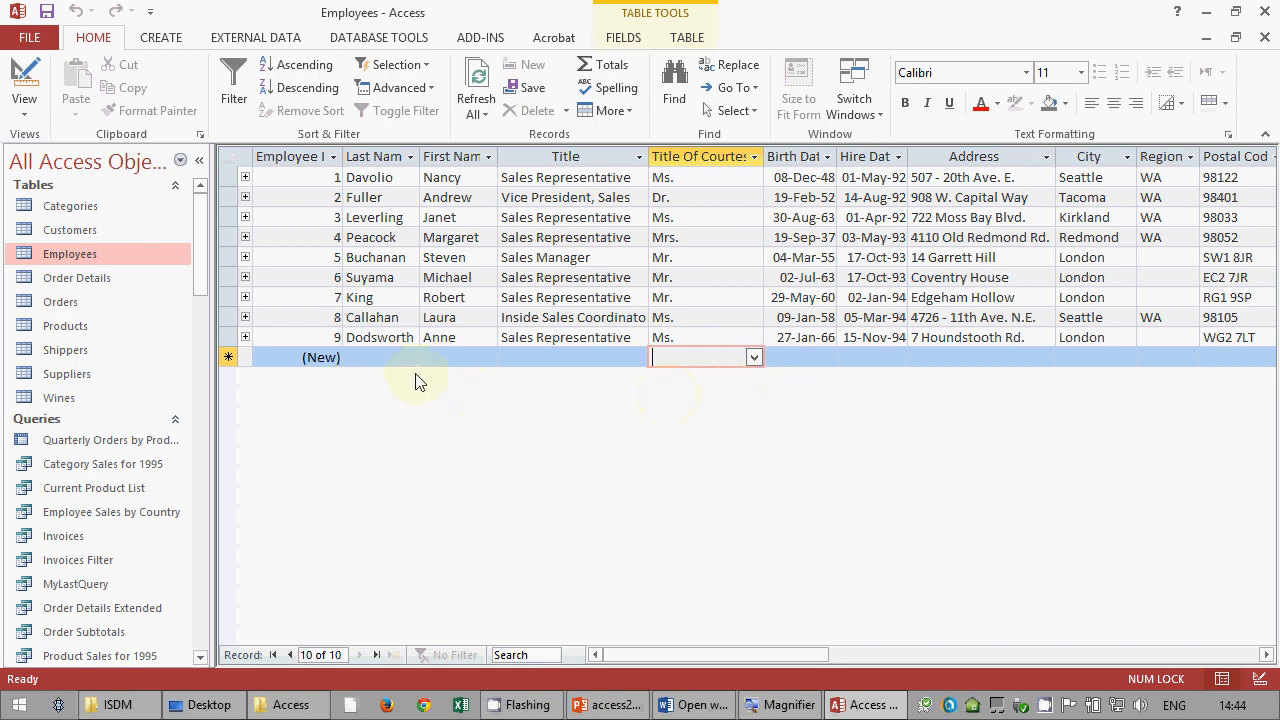
- Try to enter ddd as the new employee's courtesy title, and discard the record
text(ddd)
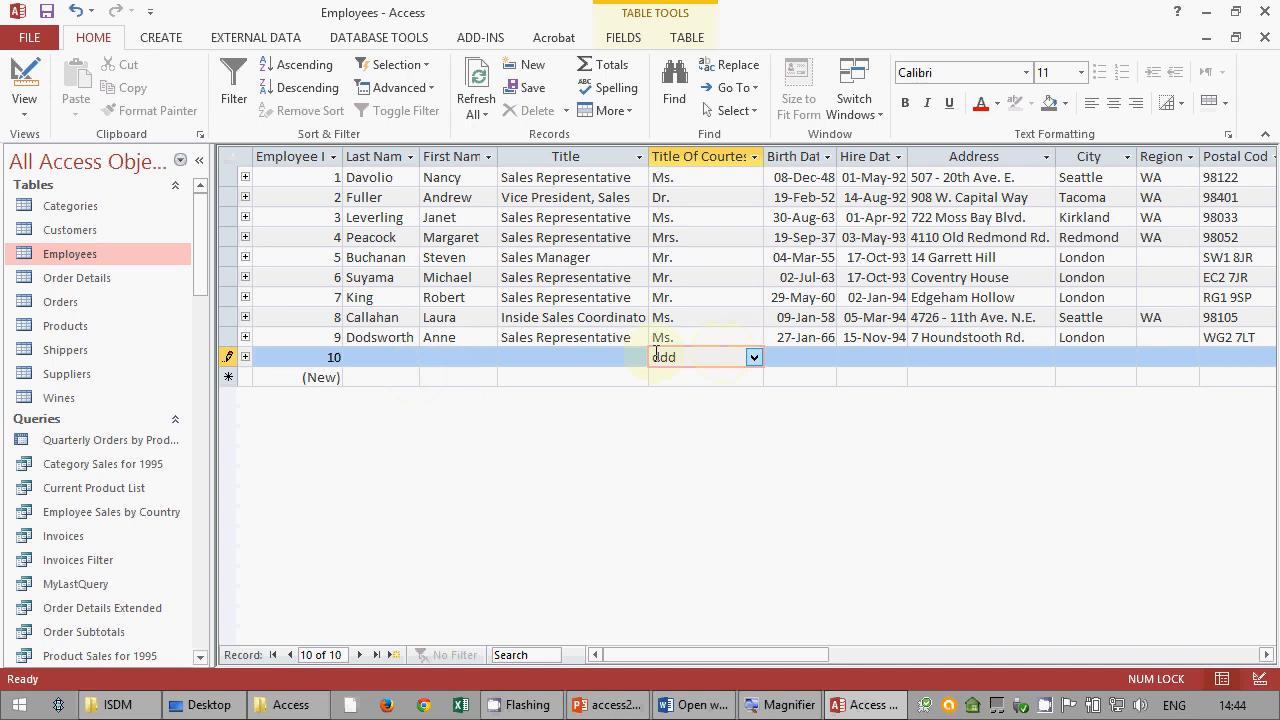
key(shift+Home)
key(Return)
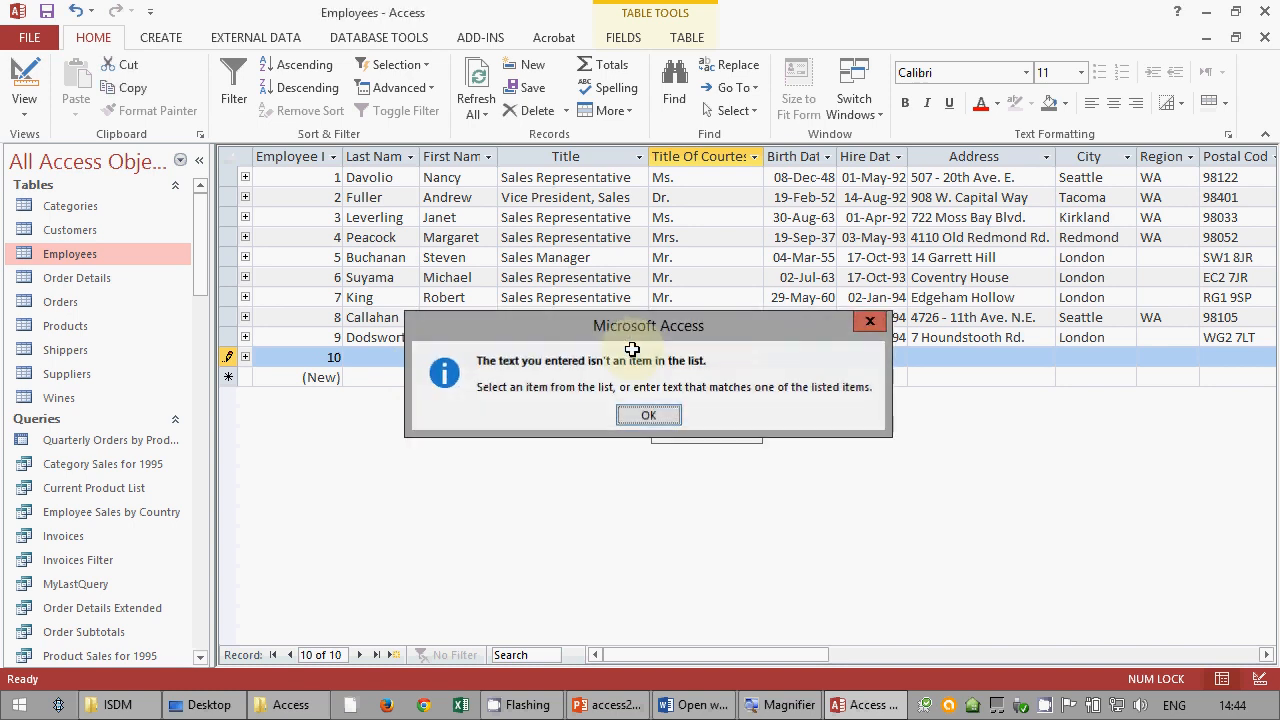
key(Return)
key(Escape)
key(Escape)
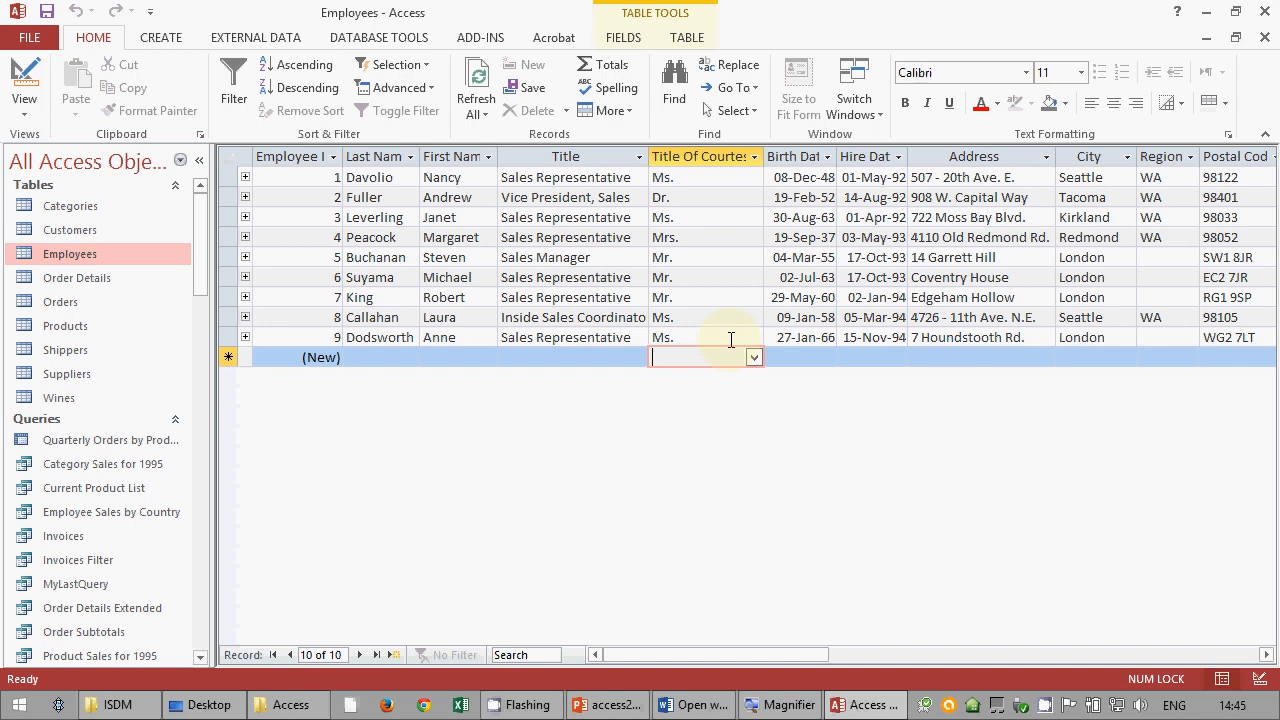
- Open Northwind relations.pdf from the Access folder and enlarge the relationship diagram to 125%
click(290, 705)
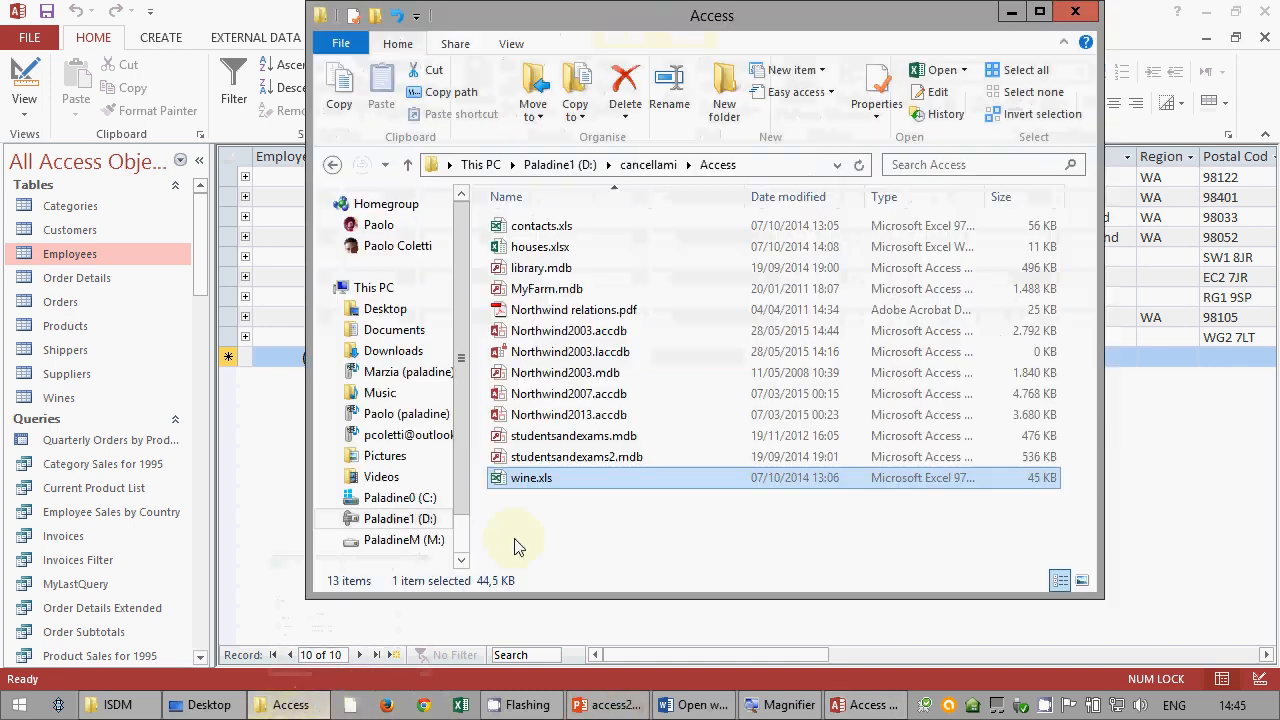
double_click(565, 311)
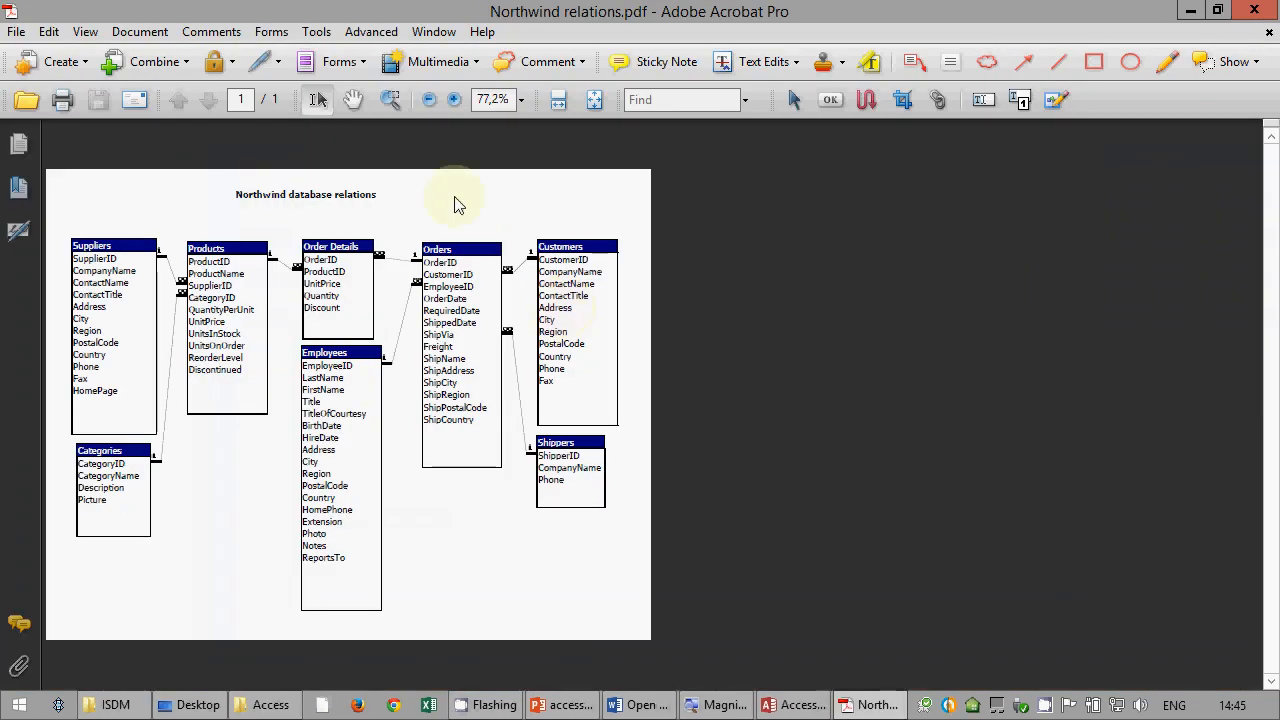
click(454, 99)
click(454, 99)
scroll(331, 414, down, 4)
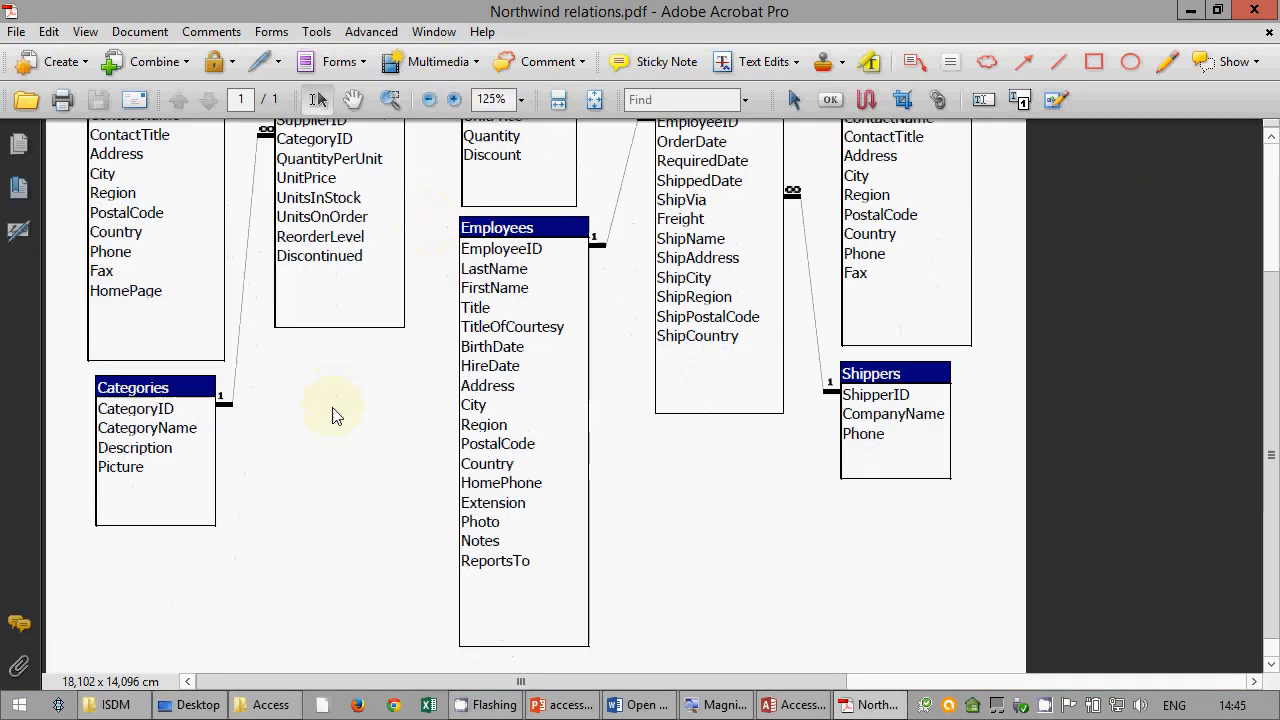
scroll(335, 415, up, 1)
scroll(118, 560, up, 1)
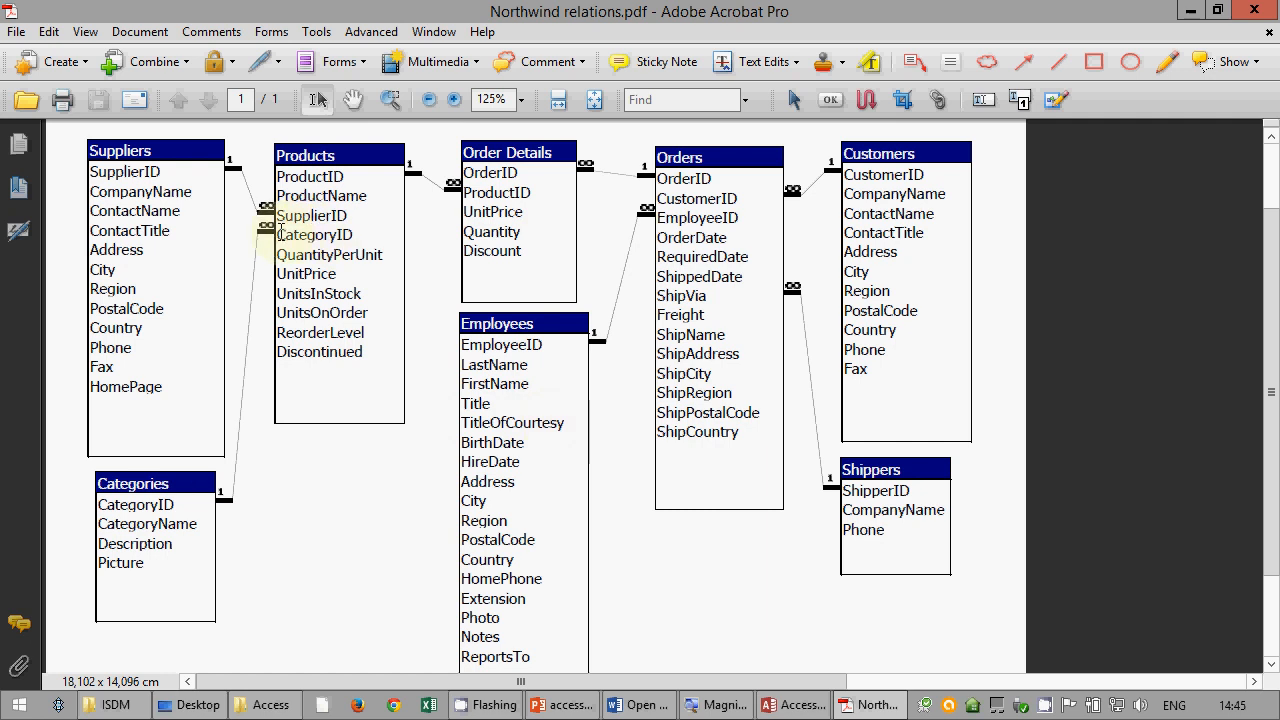
- Highlight CategoryID in the Products table and TitleOfCourtesy in the Employees table of the diagram
drag(277, 234, 353, 236)
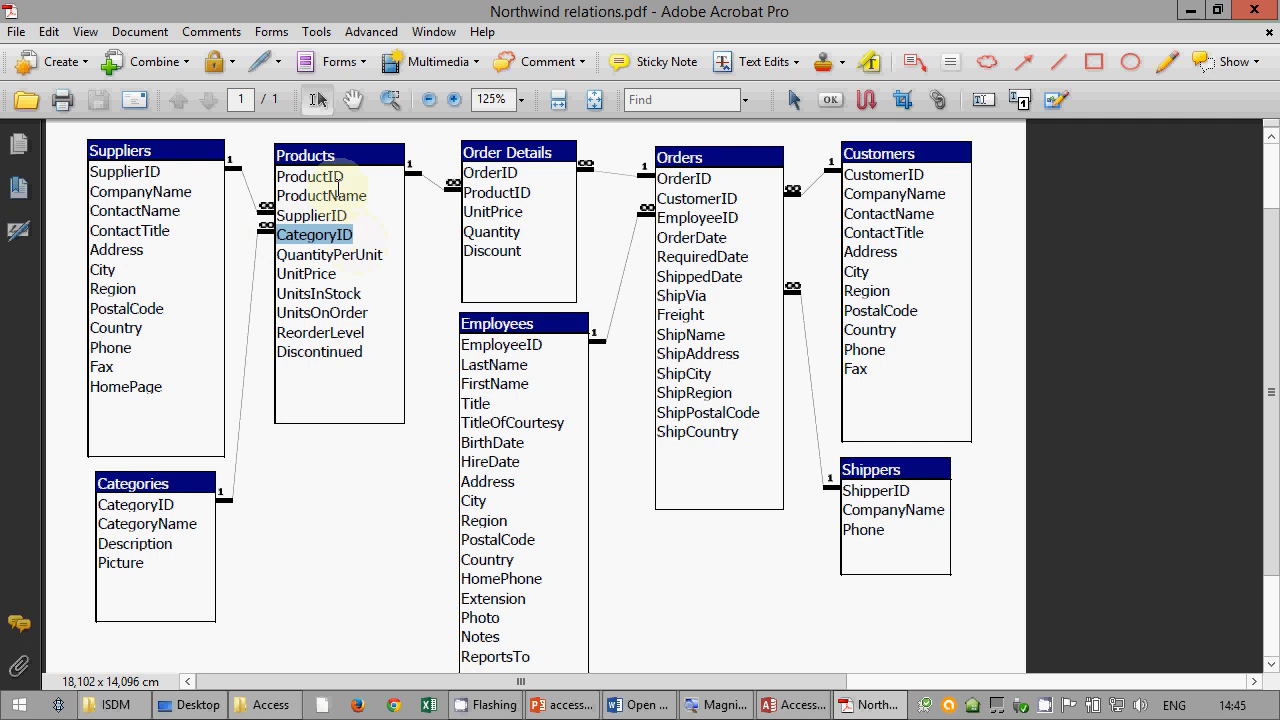
click(344, 236)
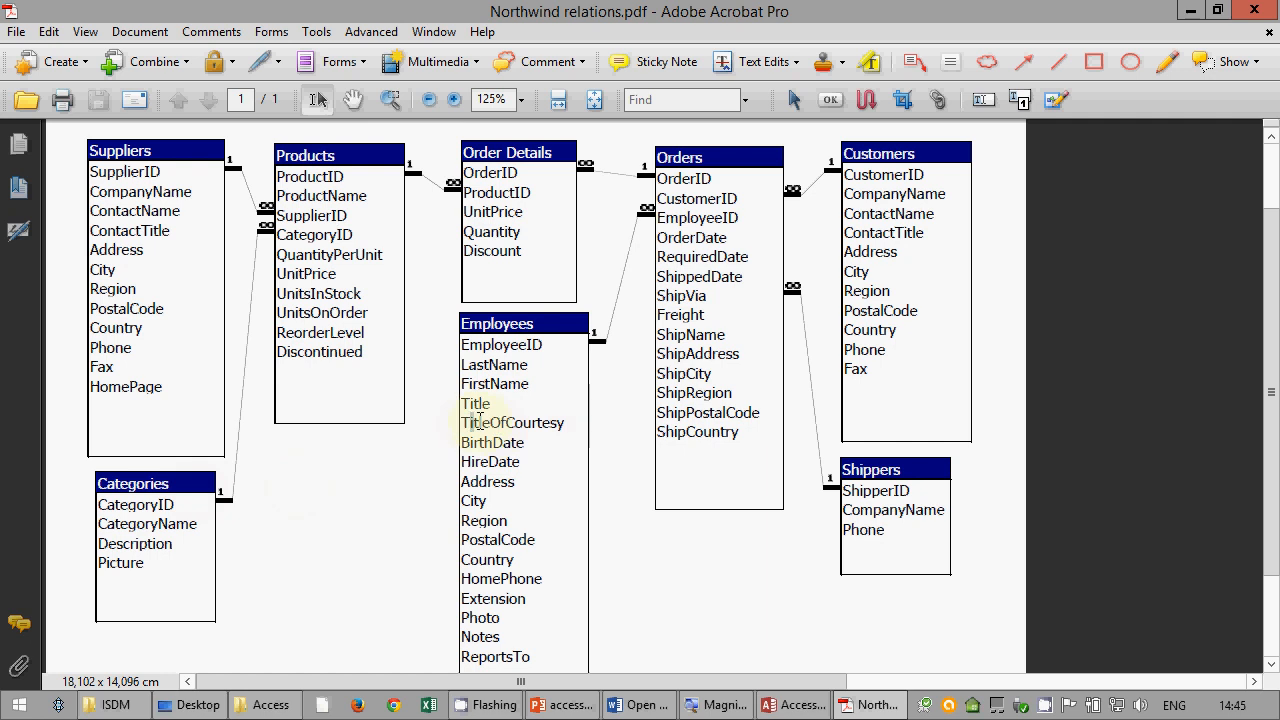
drag(470, 422, 572, 423)
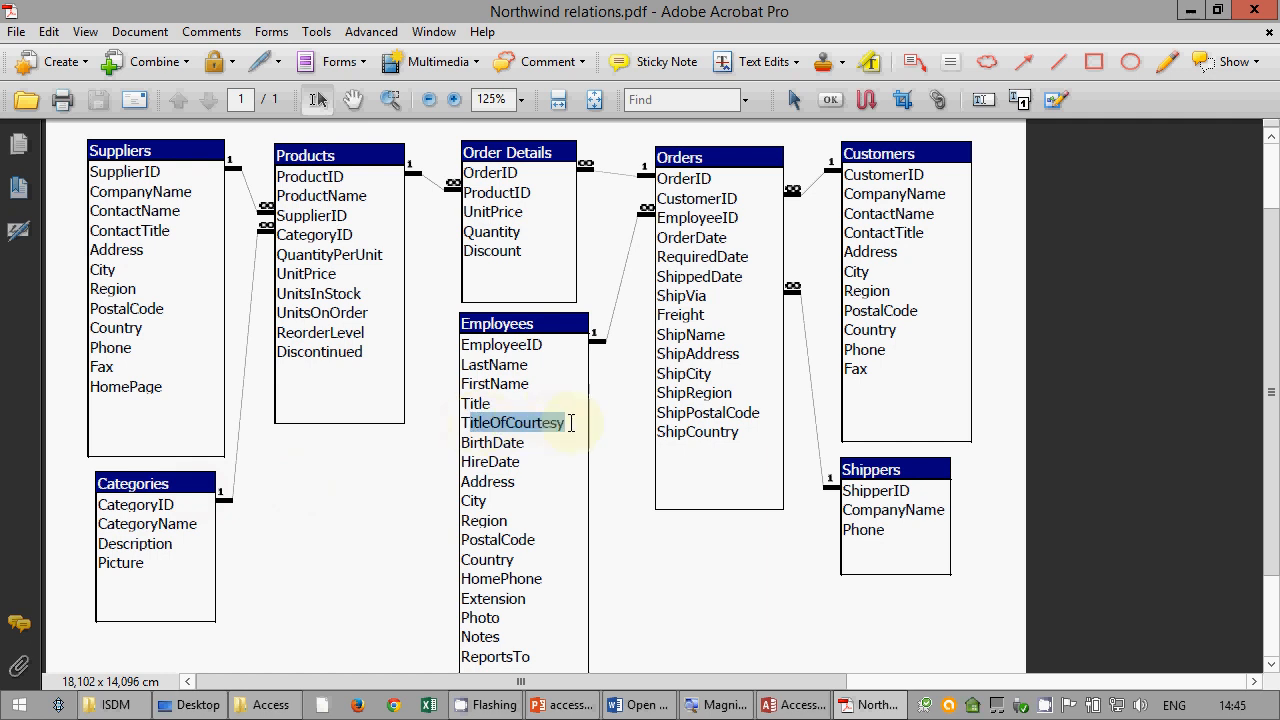
click(572, 423)
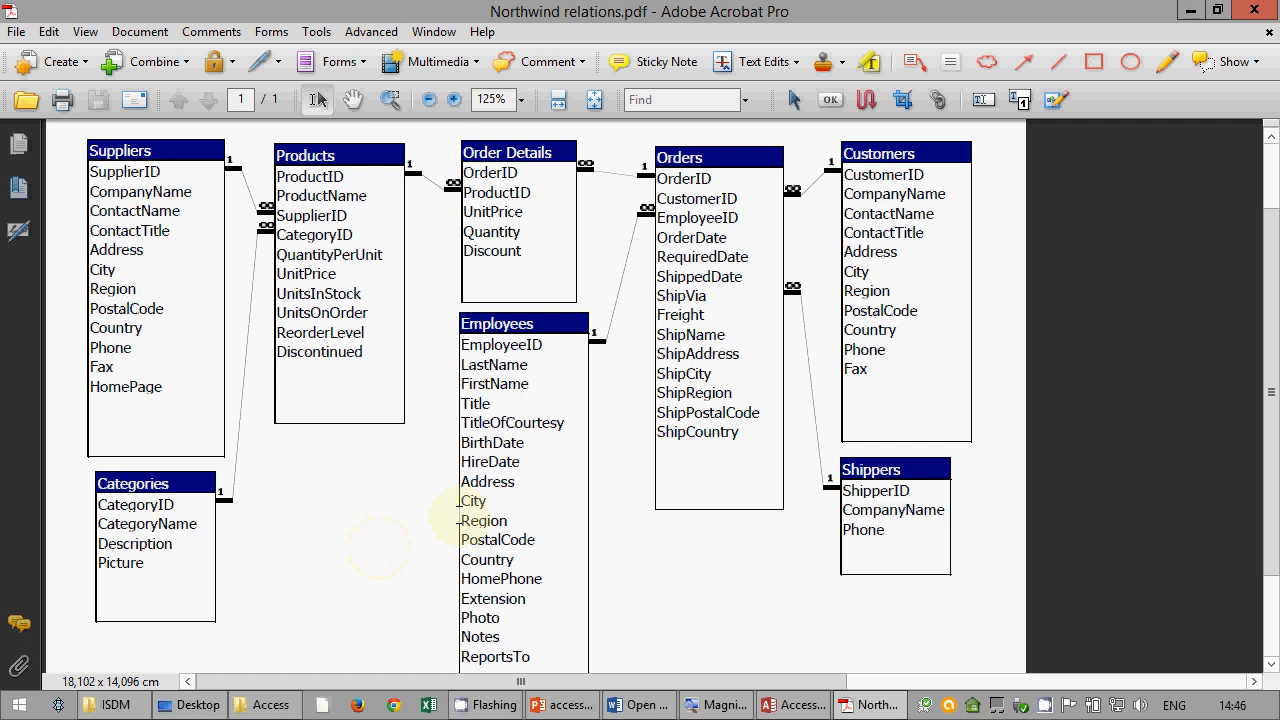
- Put the CrashPlan background application to sleep
right_click(978, 708)
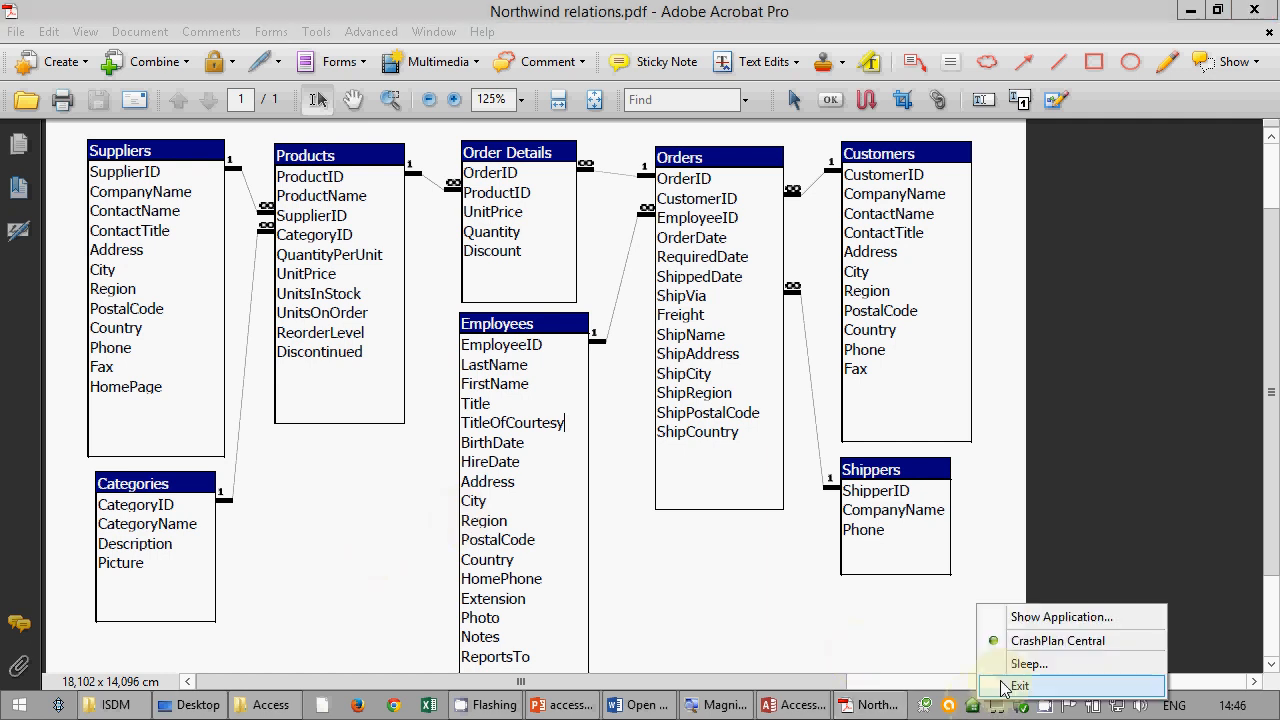
click(1025, 657)
click(766, 326)
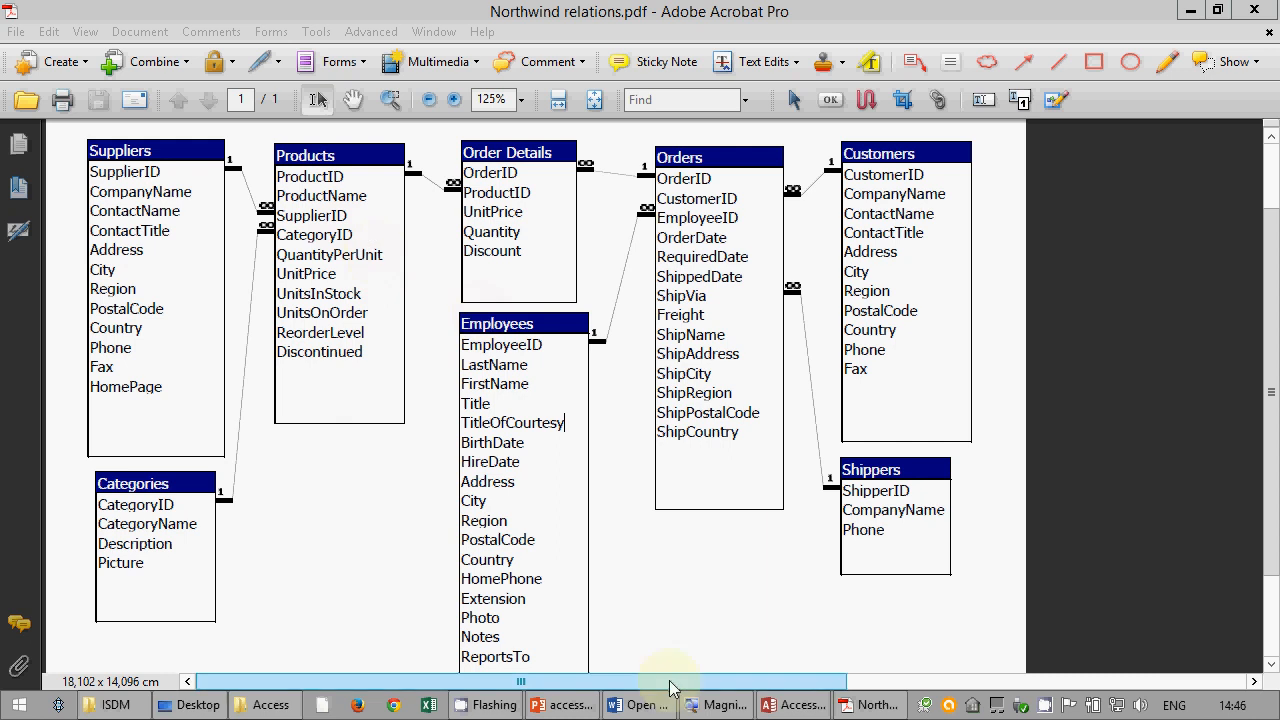
- Switch to the Word exercise document and examine the tasks about the Employees City list and the new Grades table
click(659, 710)
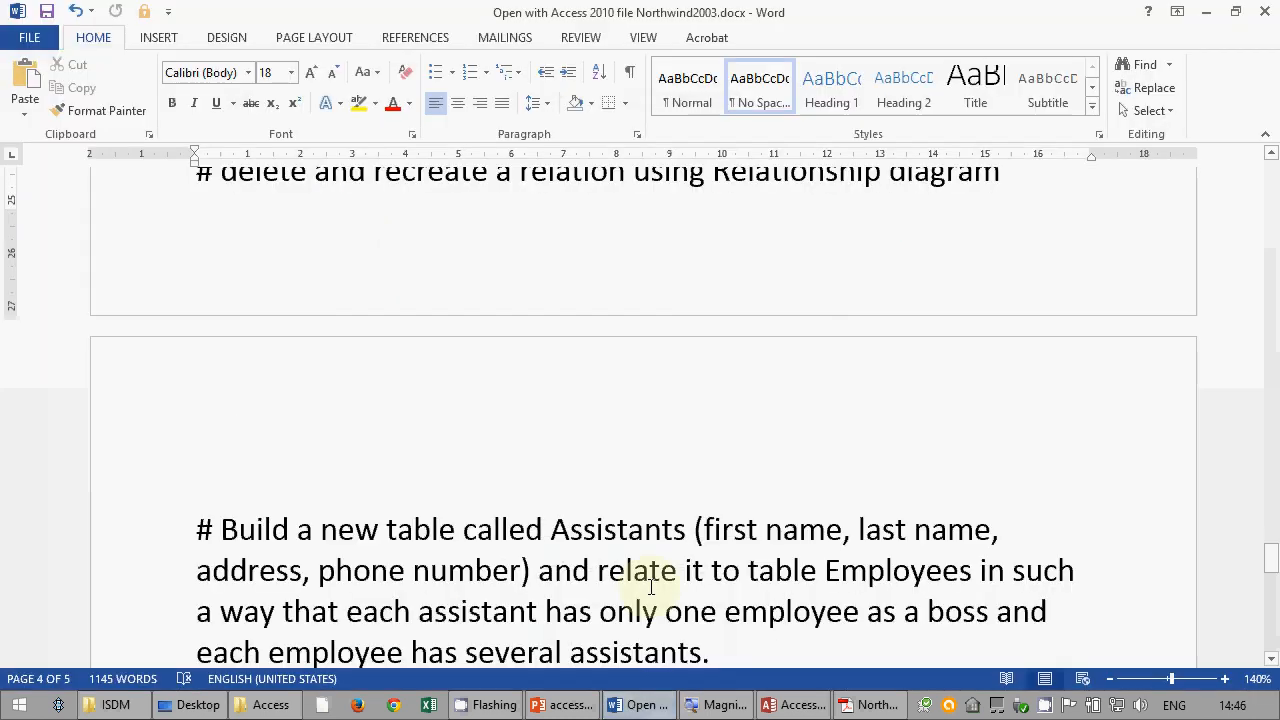
scroll(571, 640, down, 5)
scroll(650, 587, down, 1)
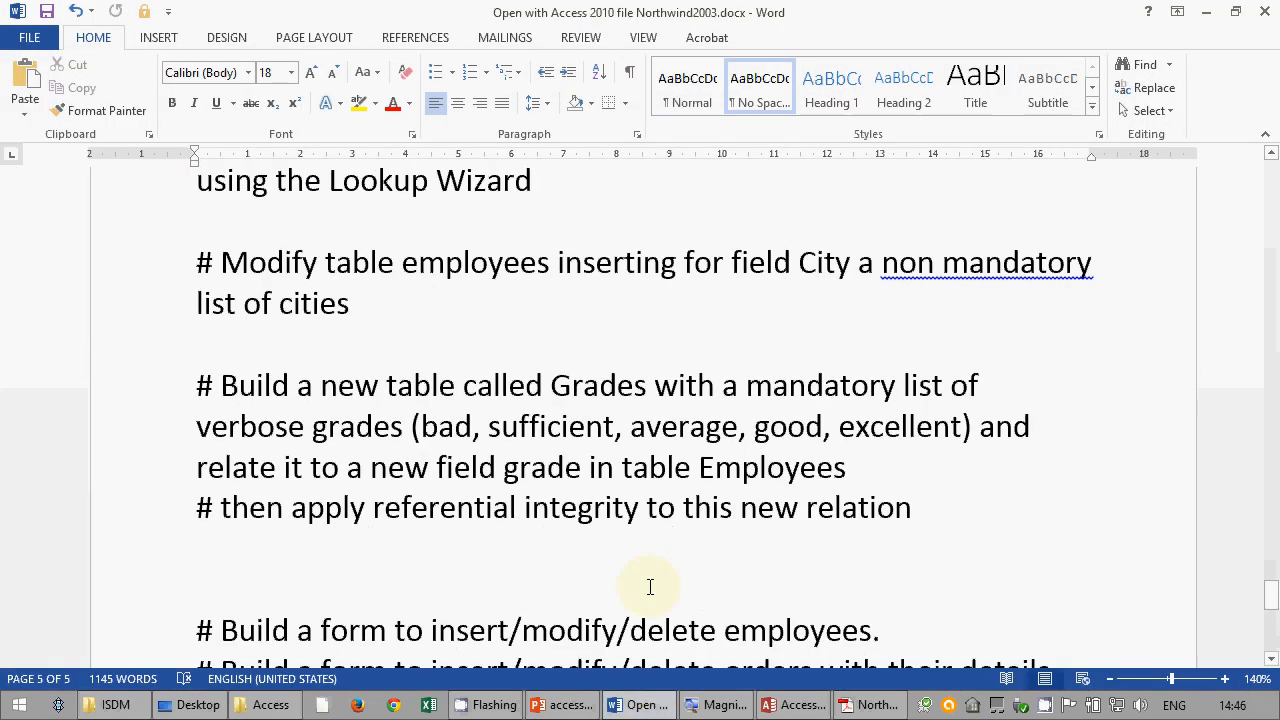
scroll(650, 587, down, 3)
scroll(651, 588, up, 2)
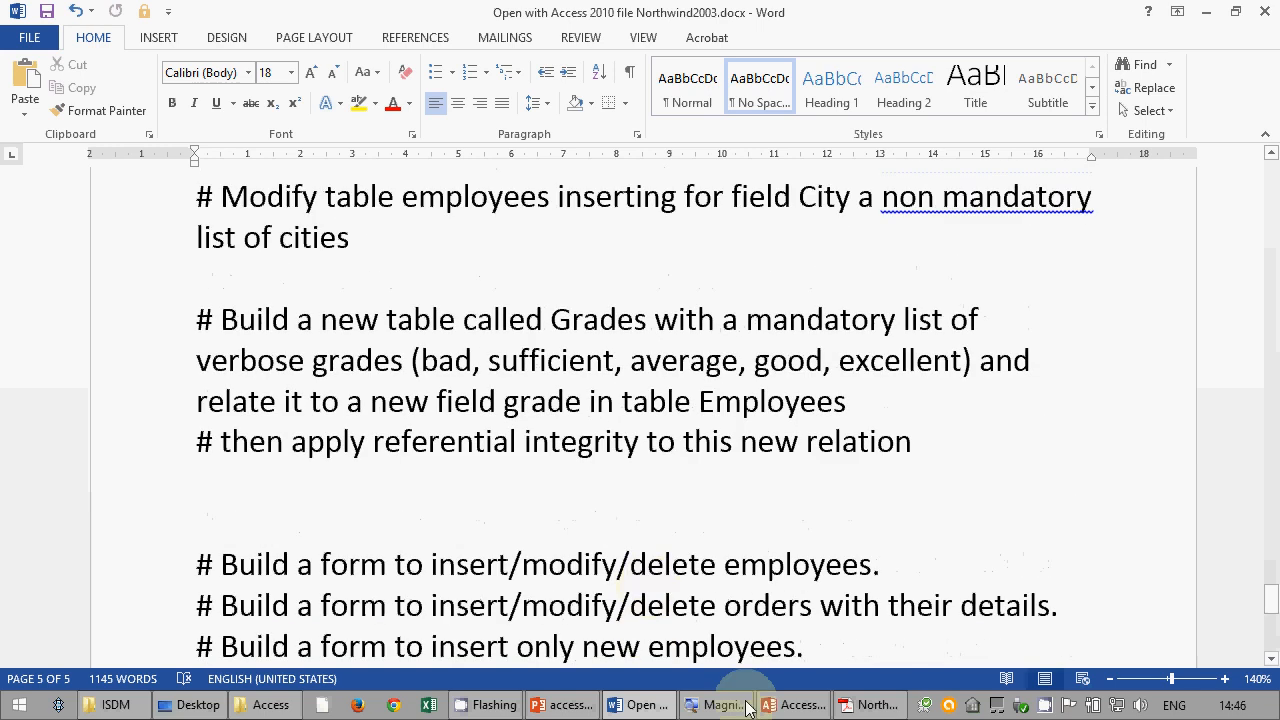
click(795, 705)
click(785, 705)
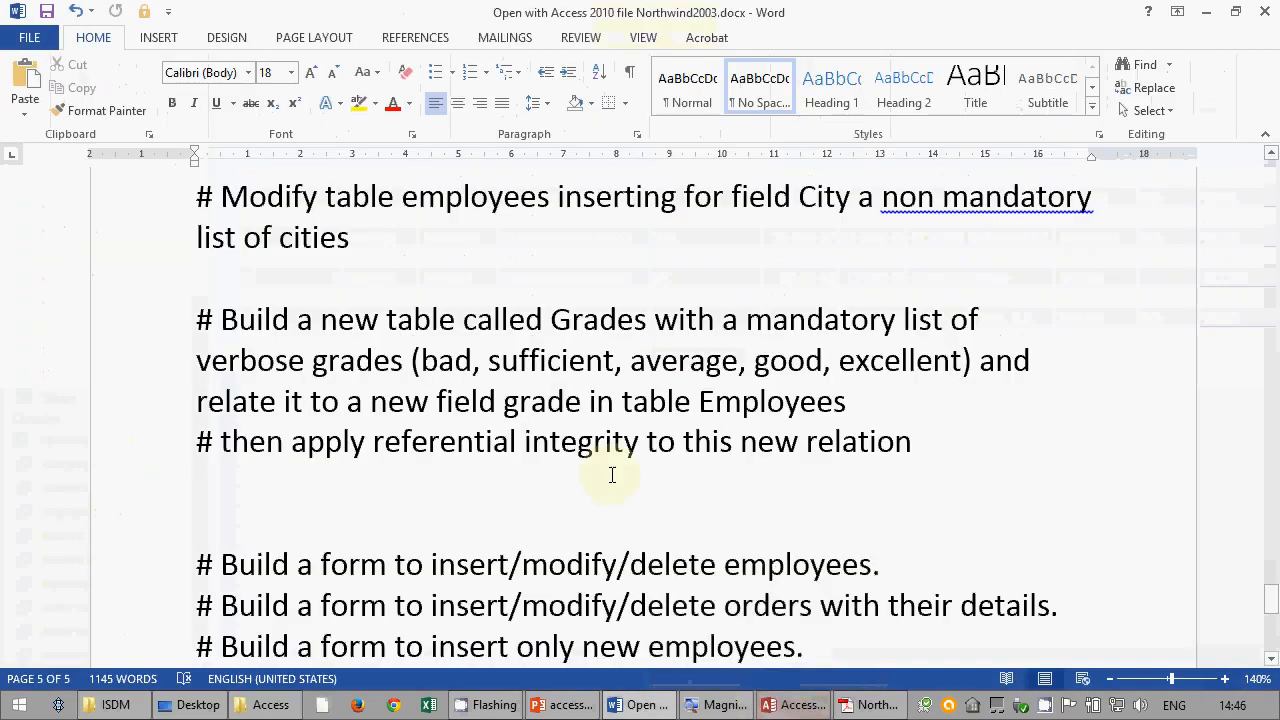
scroll(612, 475, up, 3)
scroll(612, 475, down, 2)
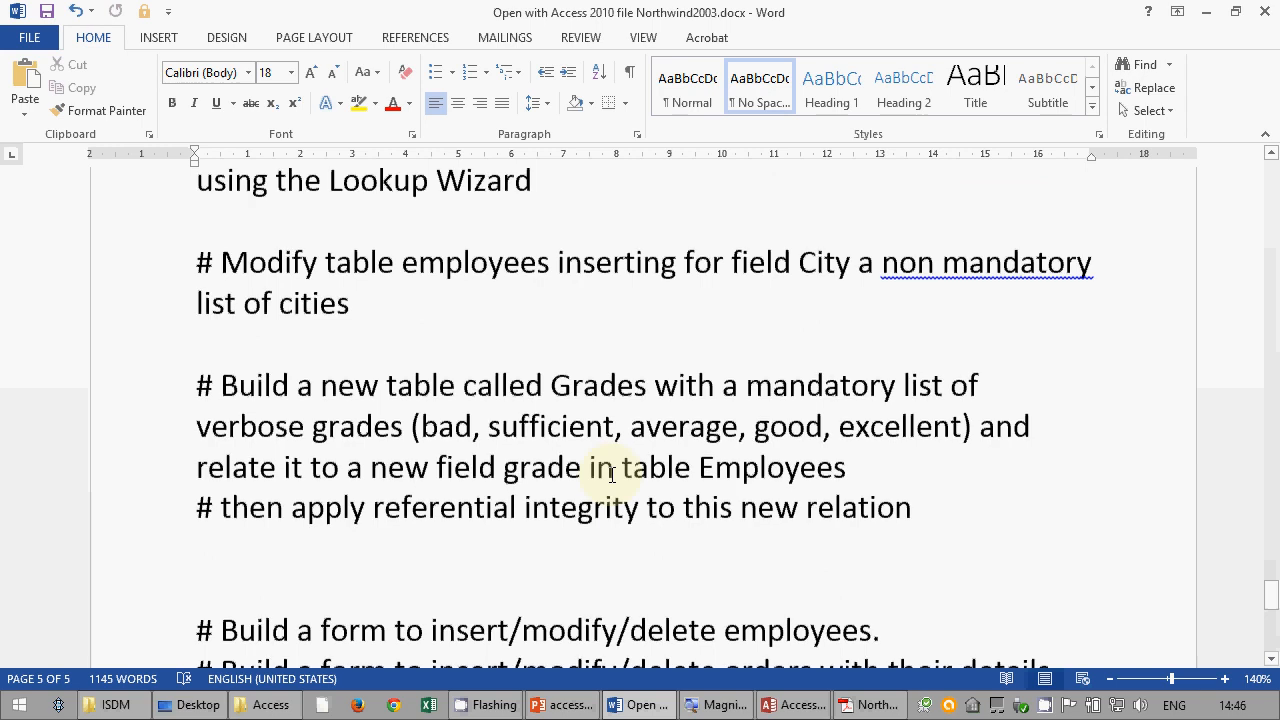
scroll(612, 475, down, 2)
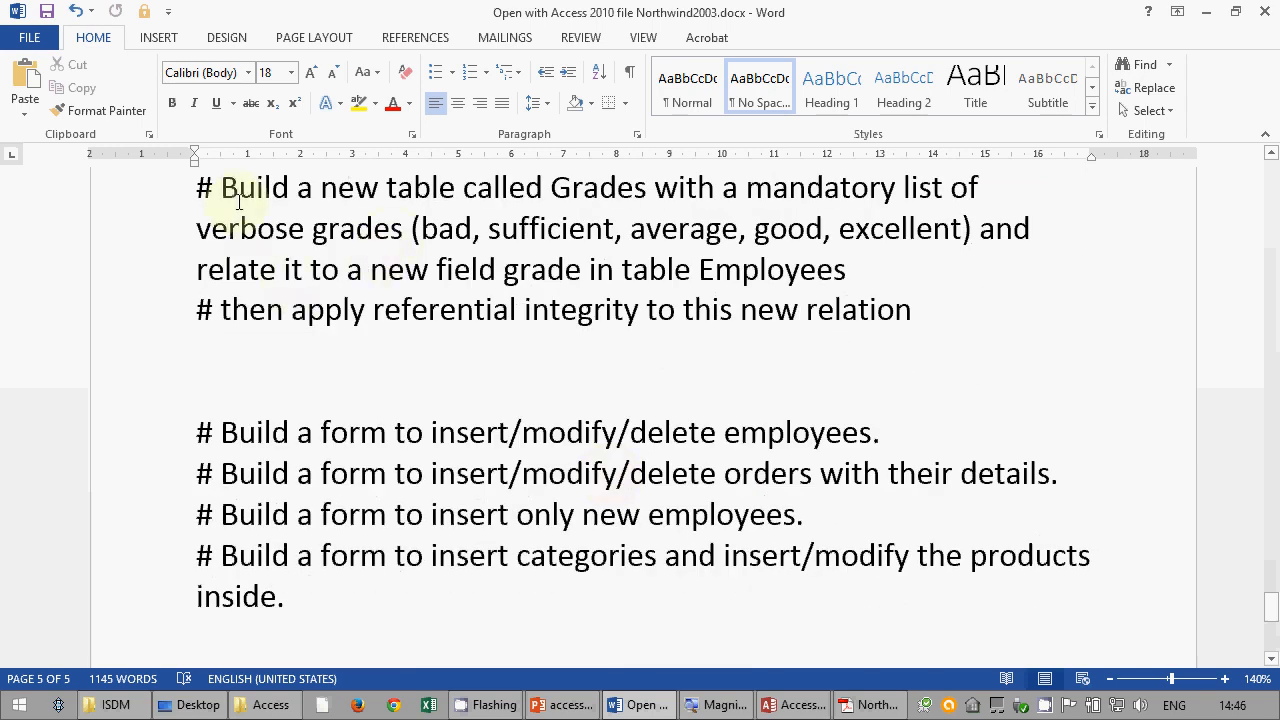
- Highlight the Grades table exercise and insert an empty line below the referential integrity task
drag(199, 187, 289, 188)
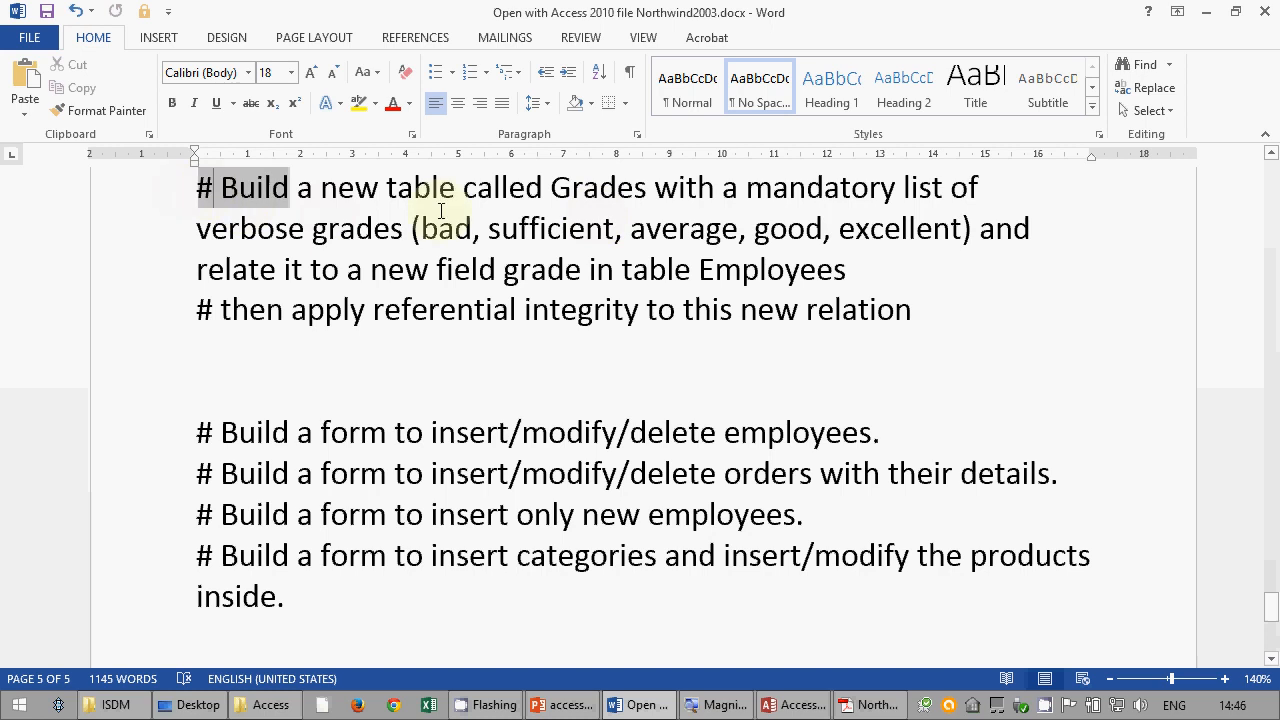
drag(441, 210, 846, 270)
click(866, 271)
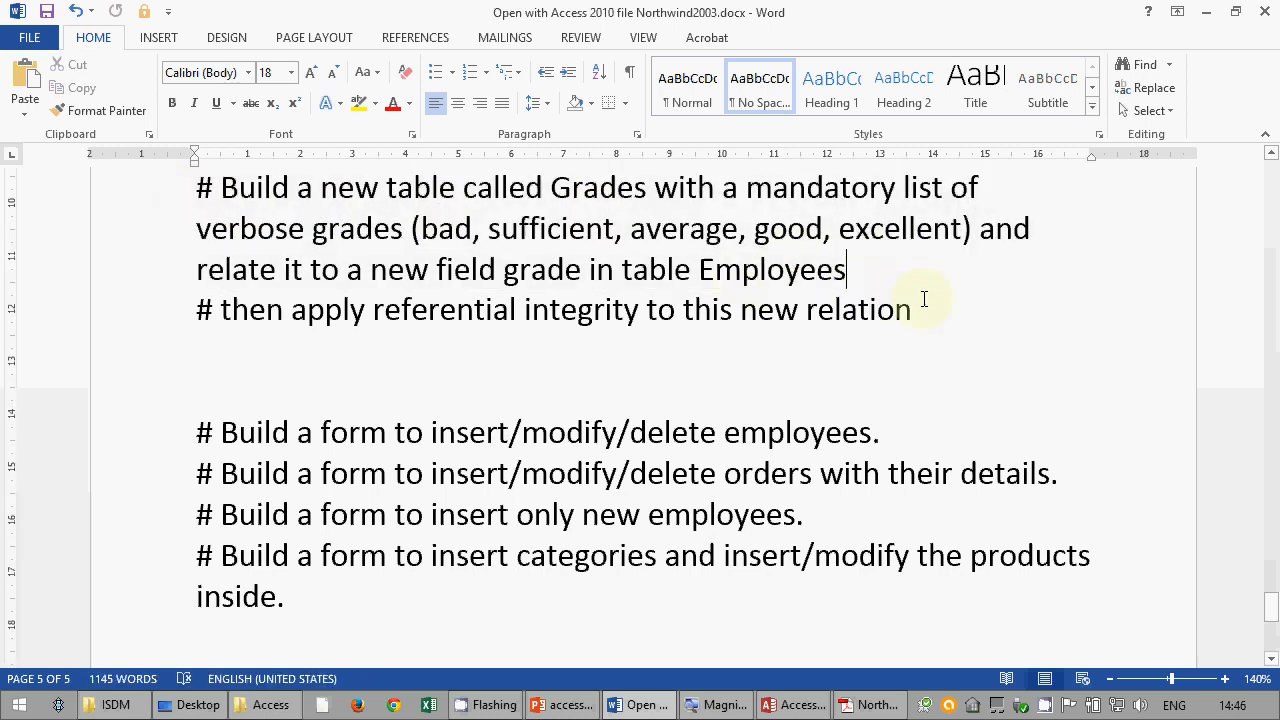
click(924, 299)
key(Return)
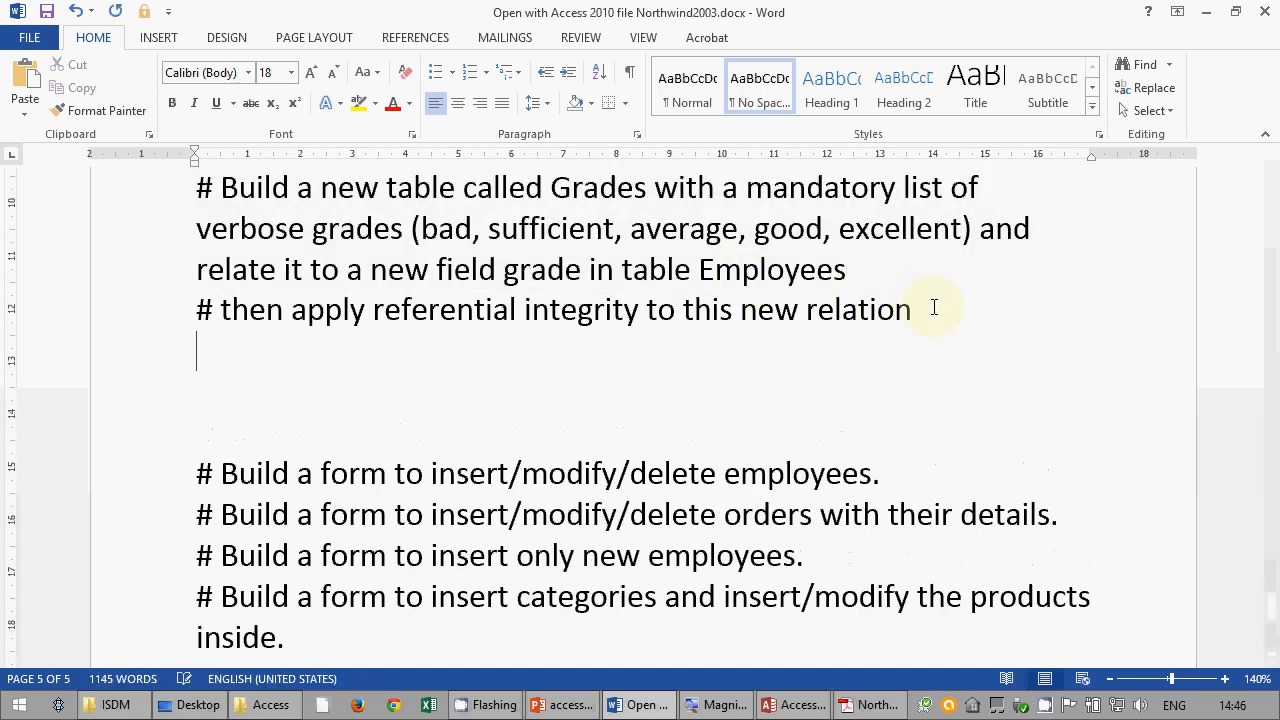
scroll(627, 268, up, 1)
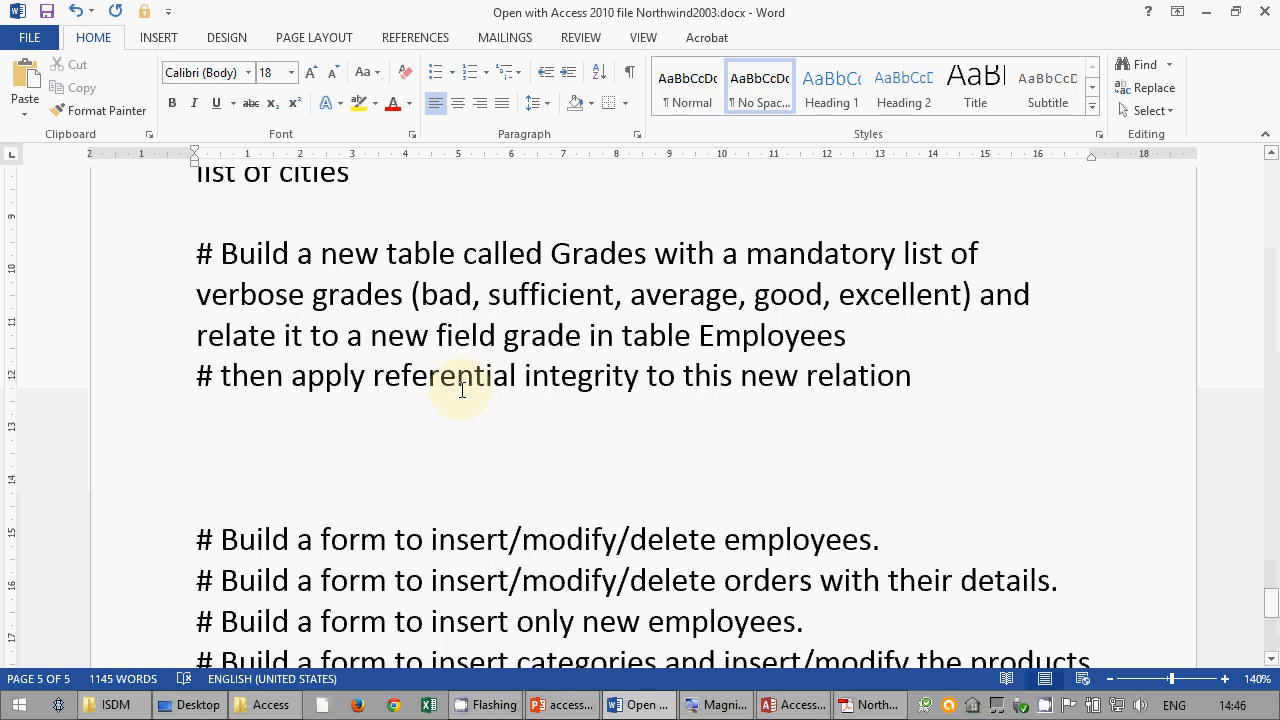
- Return to Access, close the Relationships diagram without saving its layout, and close the Wines table
key(alt+Tab)
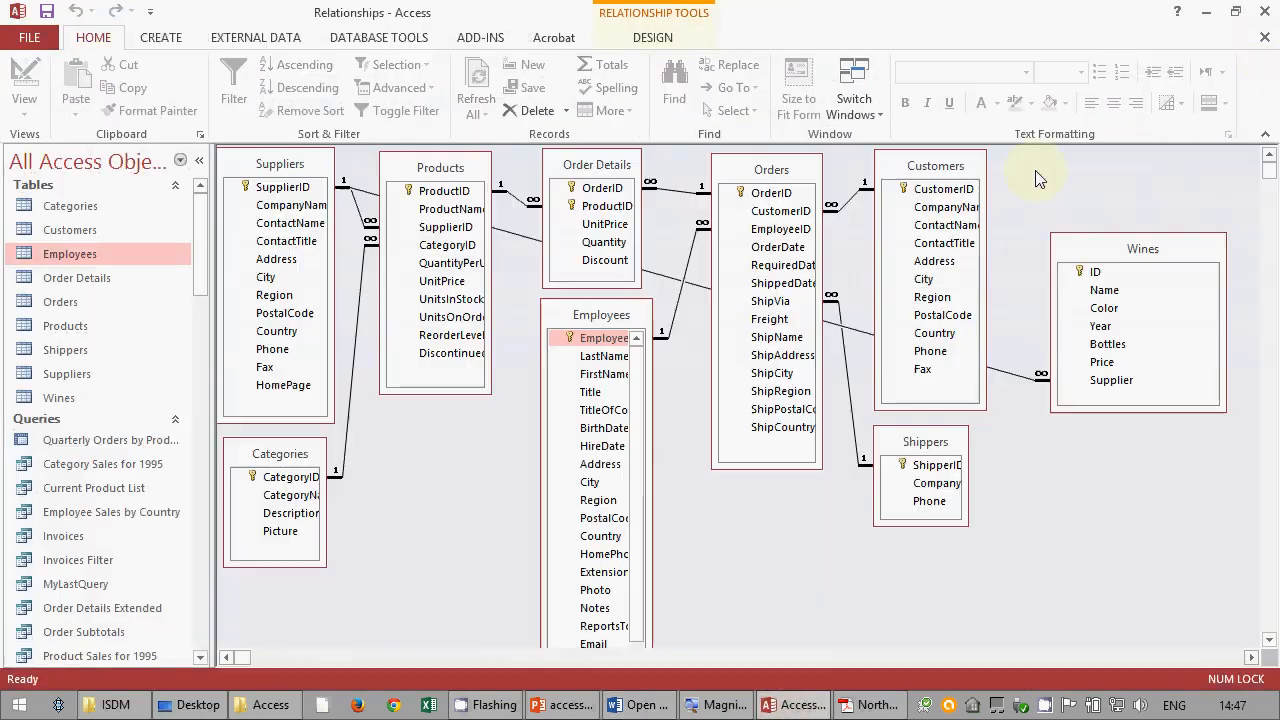
click(1265, 37)
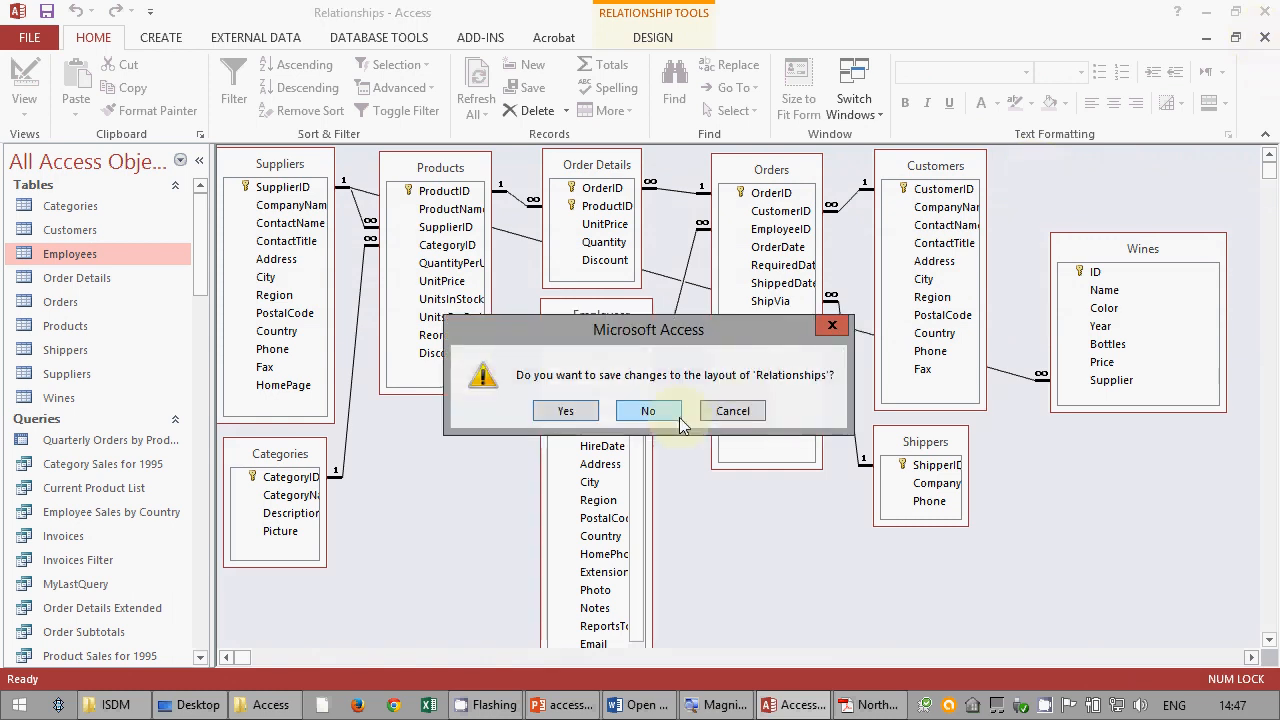
click(648, 411)
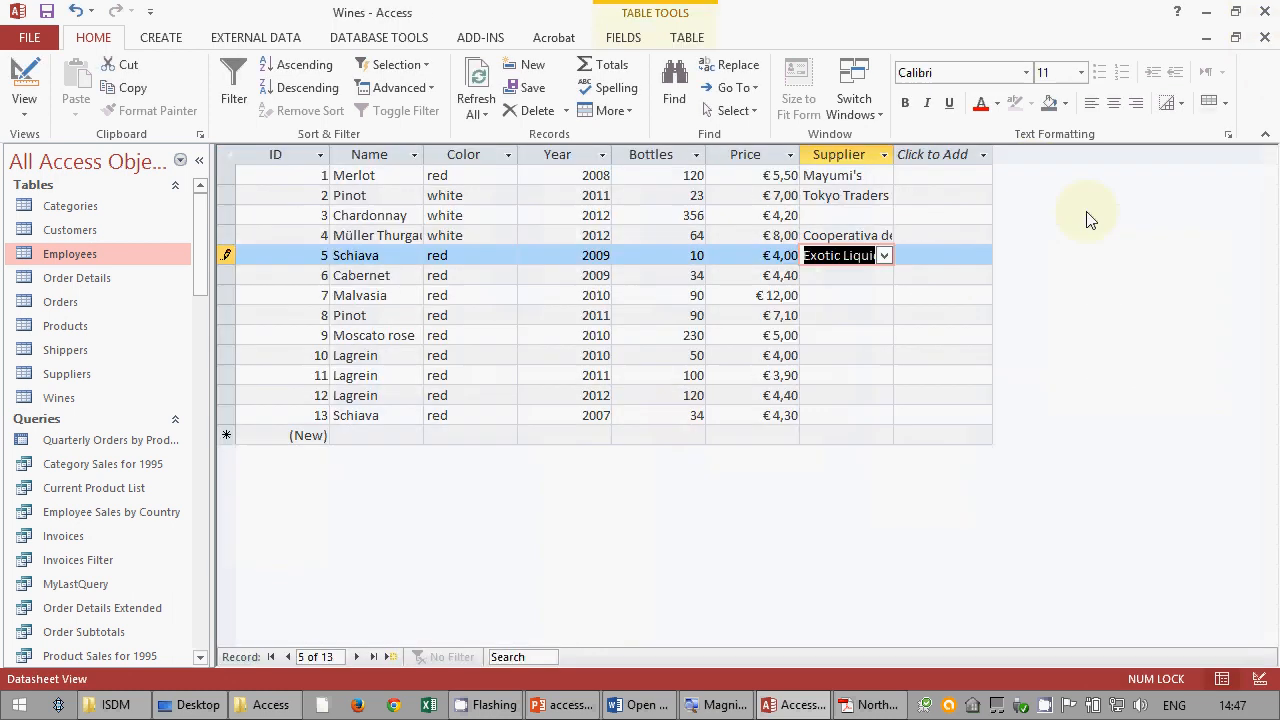
click(1262, 40)
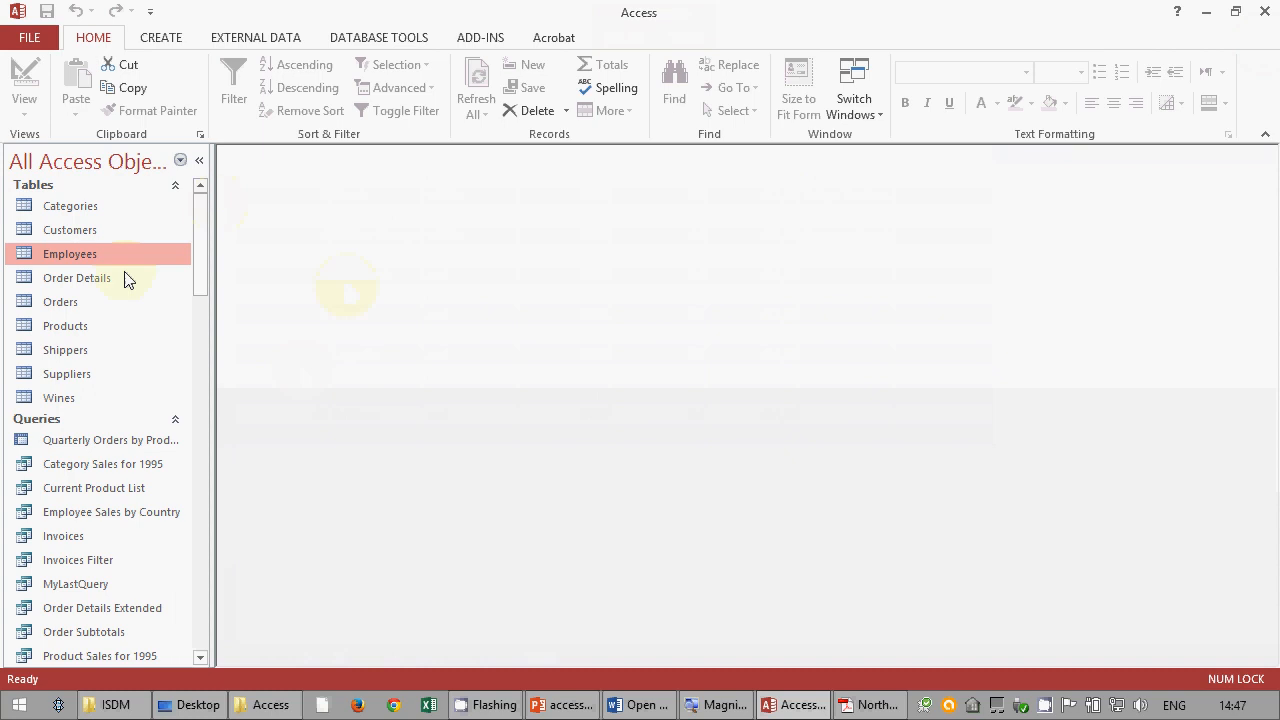
- Create a new table in Design view with an AutoNumber field named ID
click(163, 38)
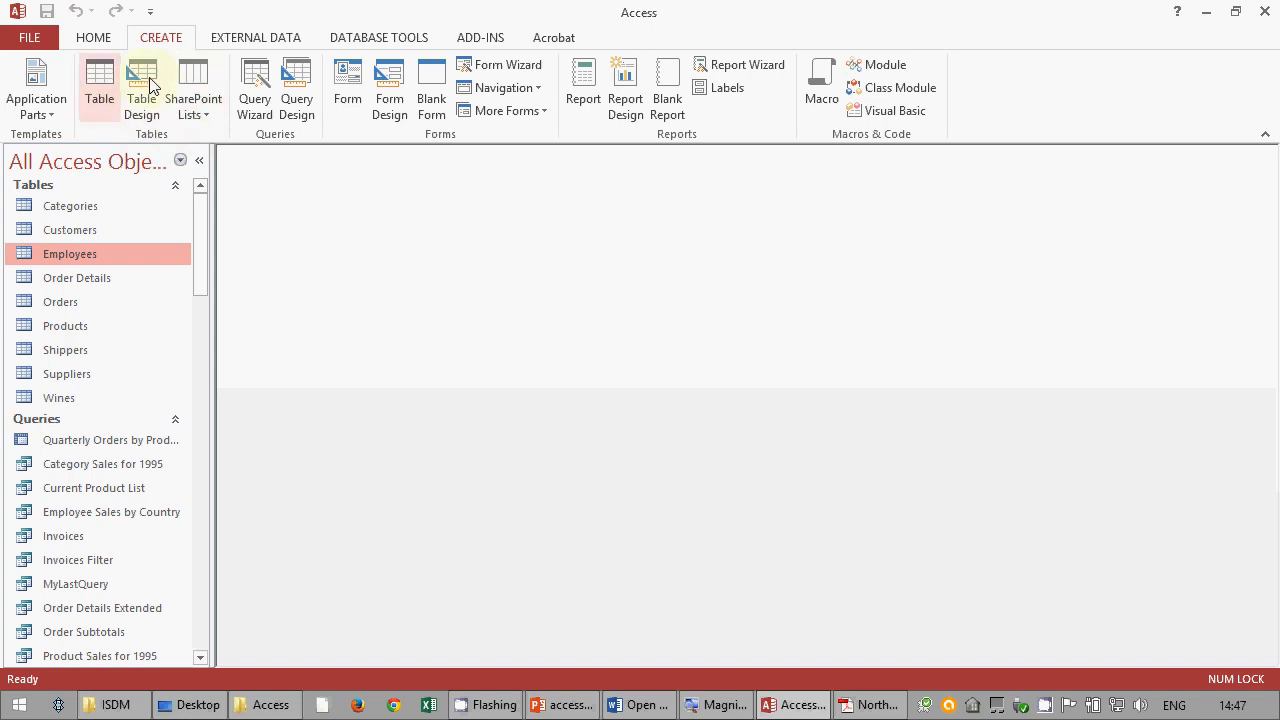
click(199, 118)
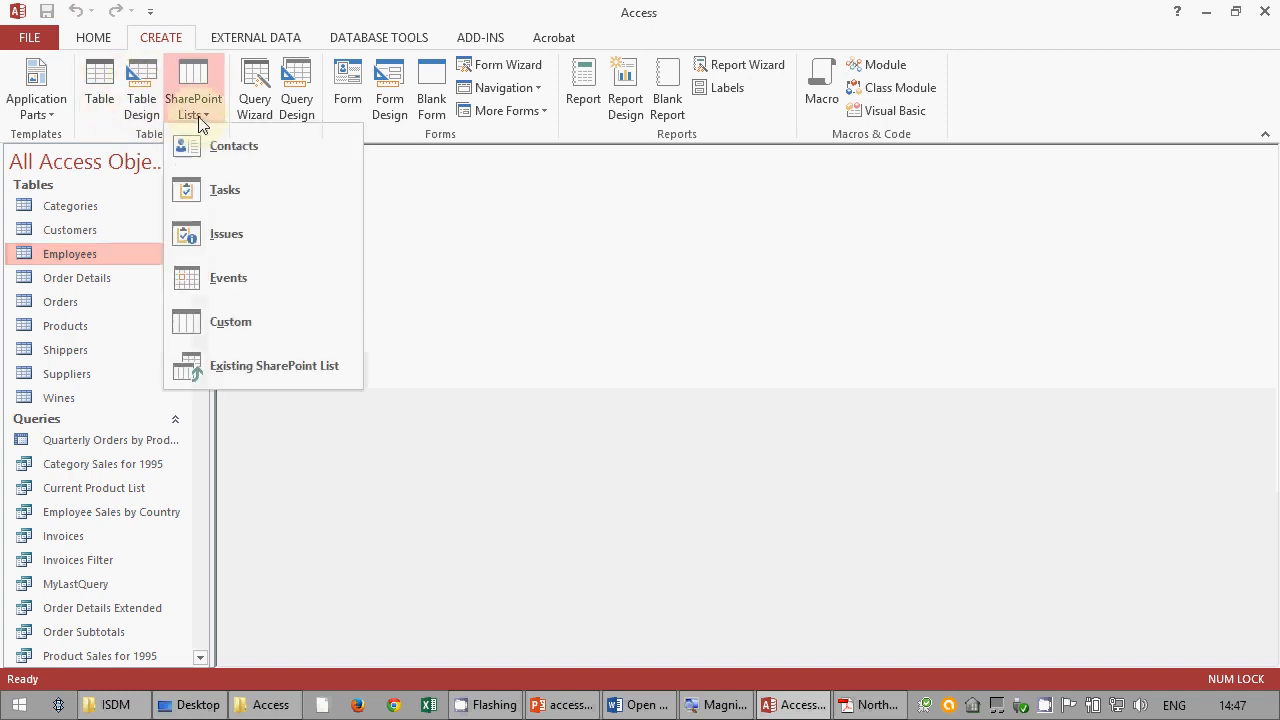
click(242, 11)
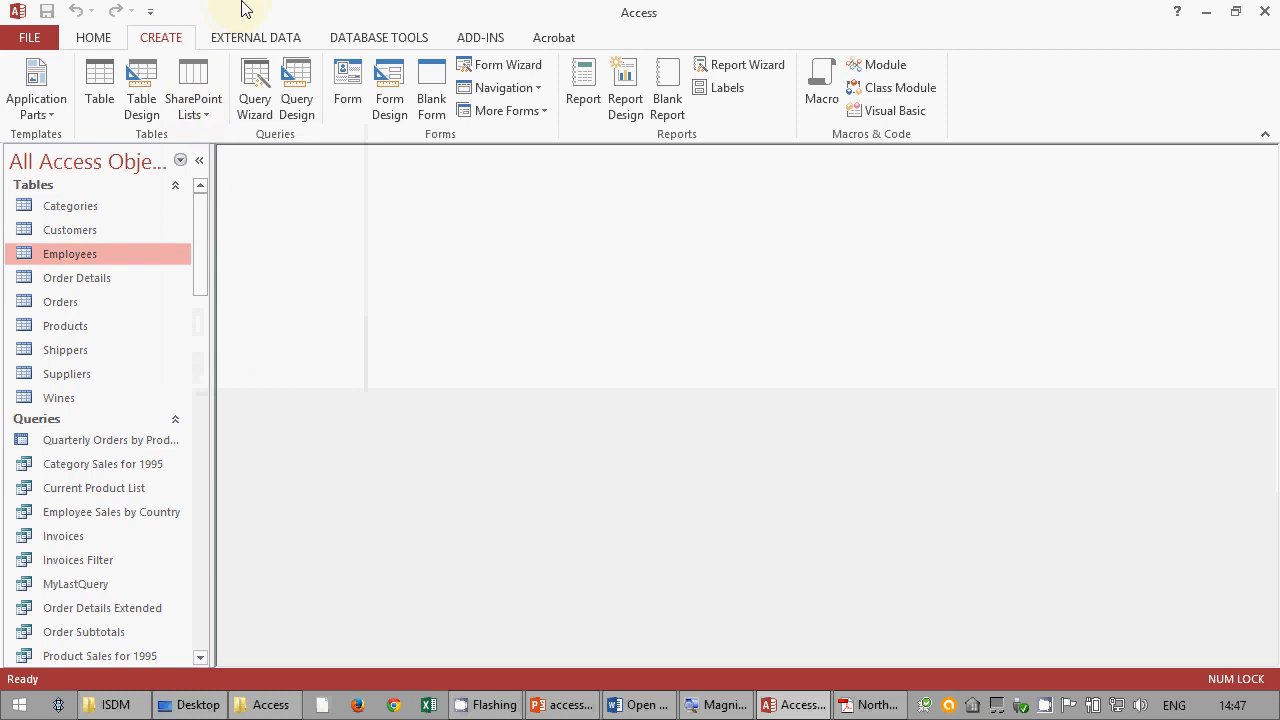
click(142, 103)
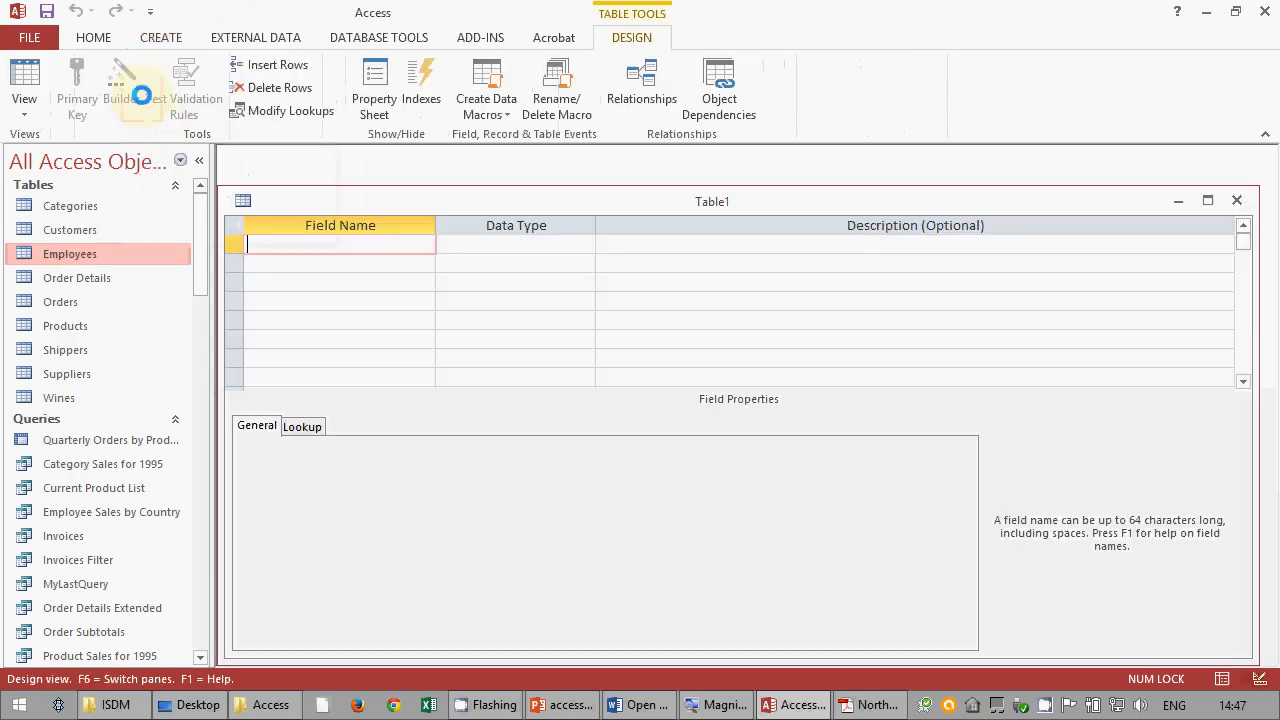
text(ID)
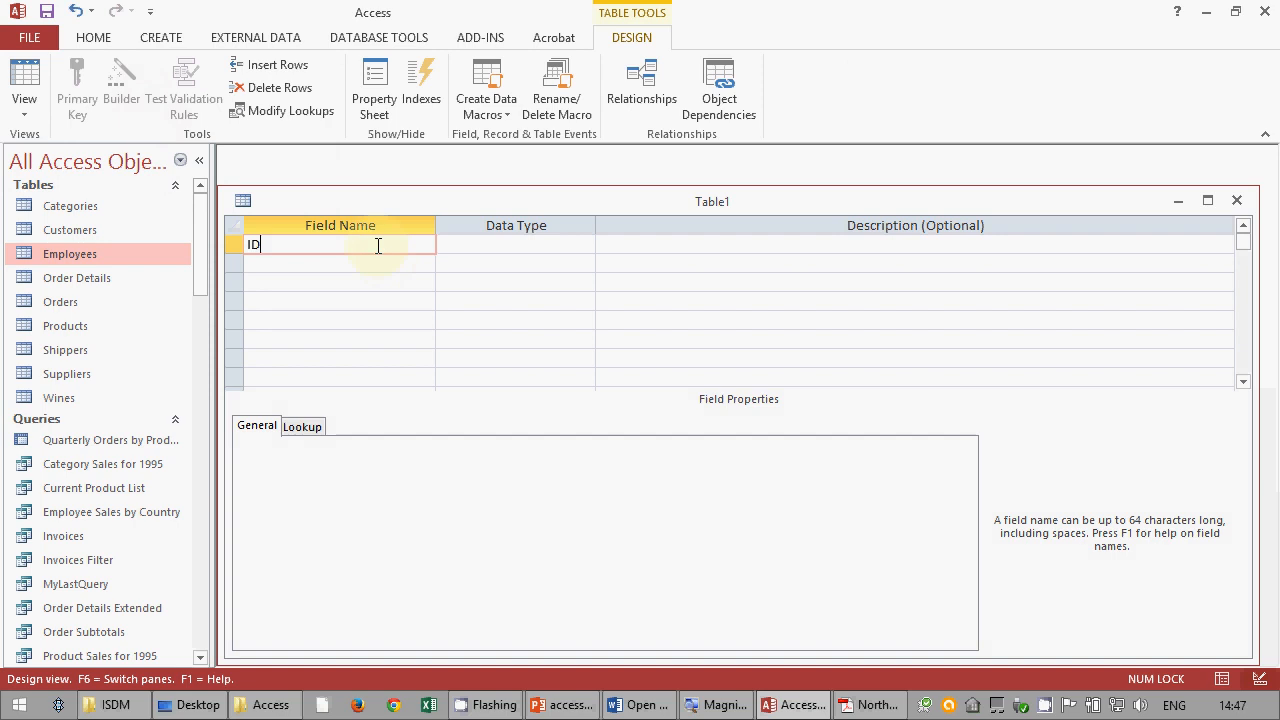
key(Tab)
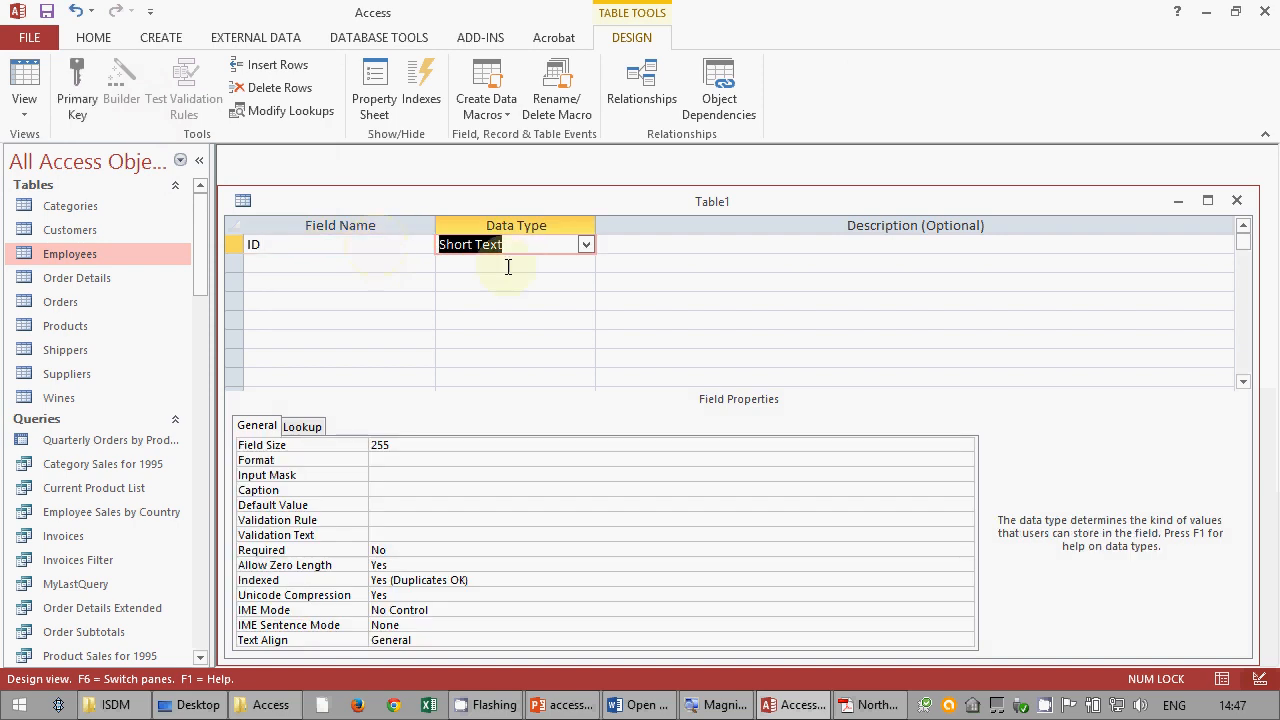
click(585, 245)
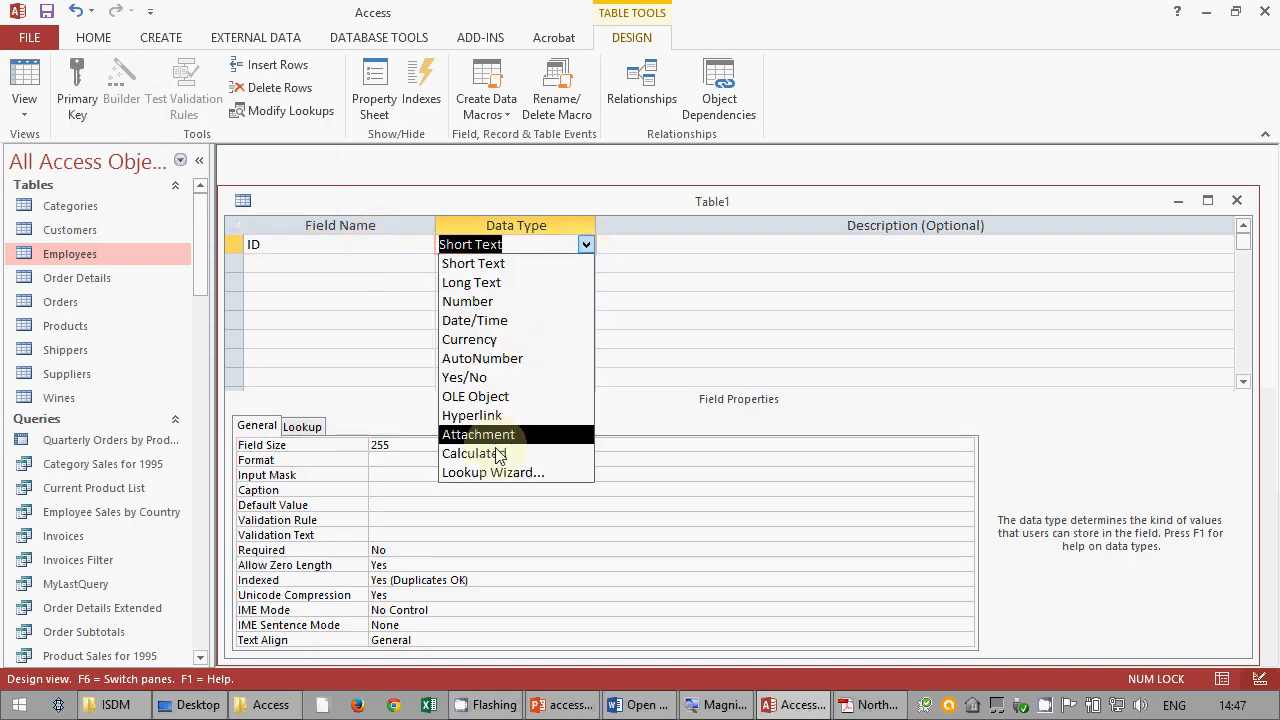
click(491, 358)
- Add a Short Text field named Grade with field size 20 and make it required
click(347, 262)
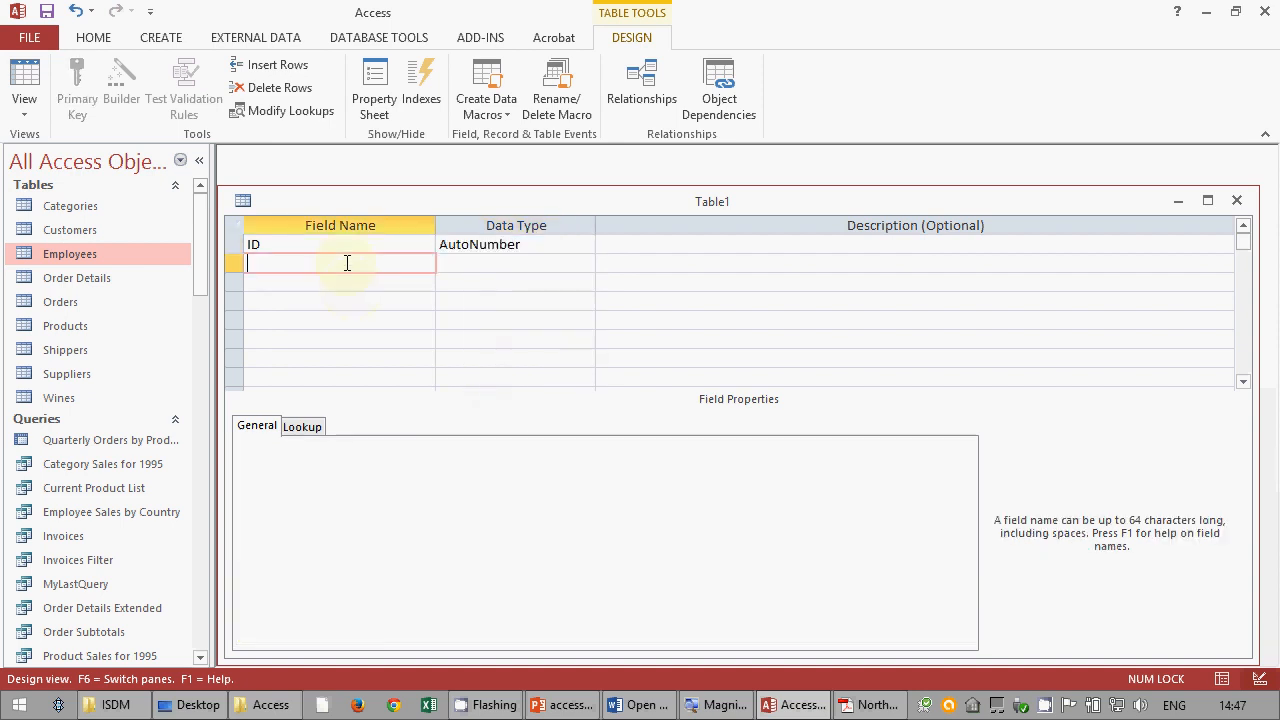
text(Grade)
key(Tab)
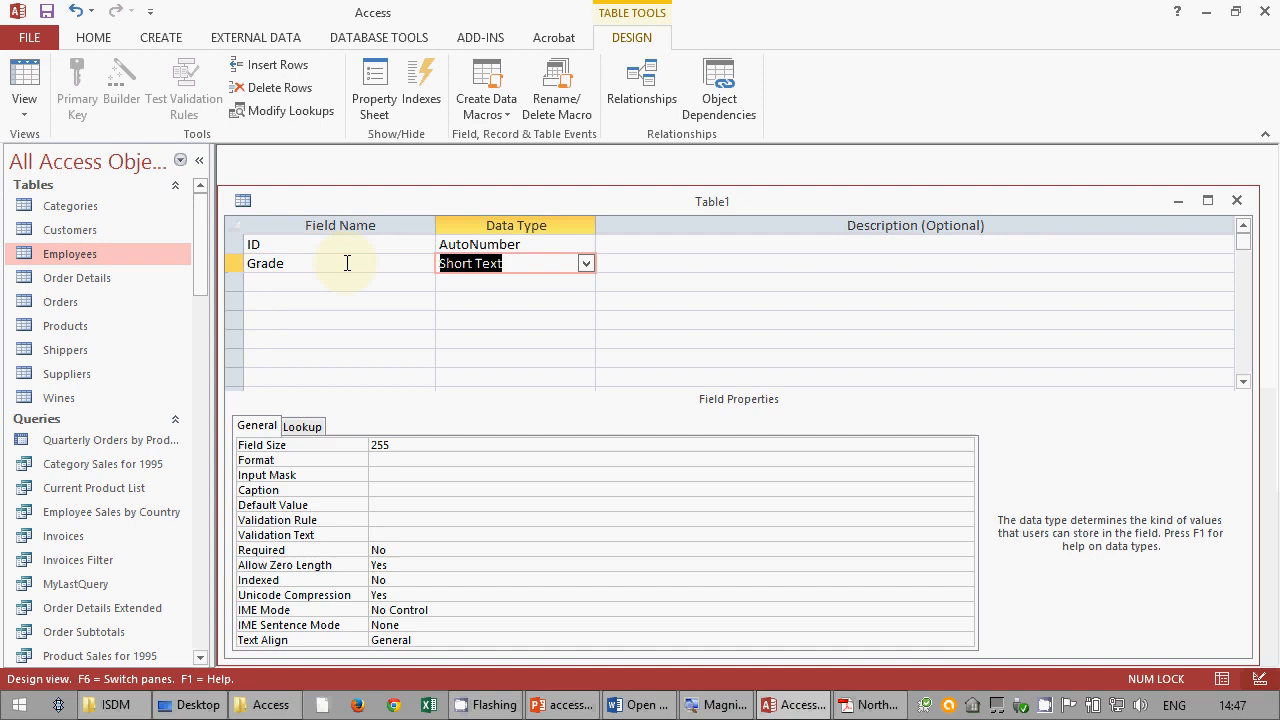
click(346, 438)
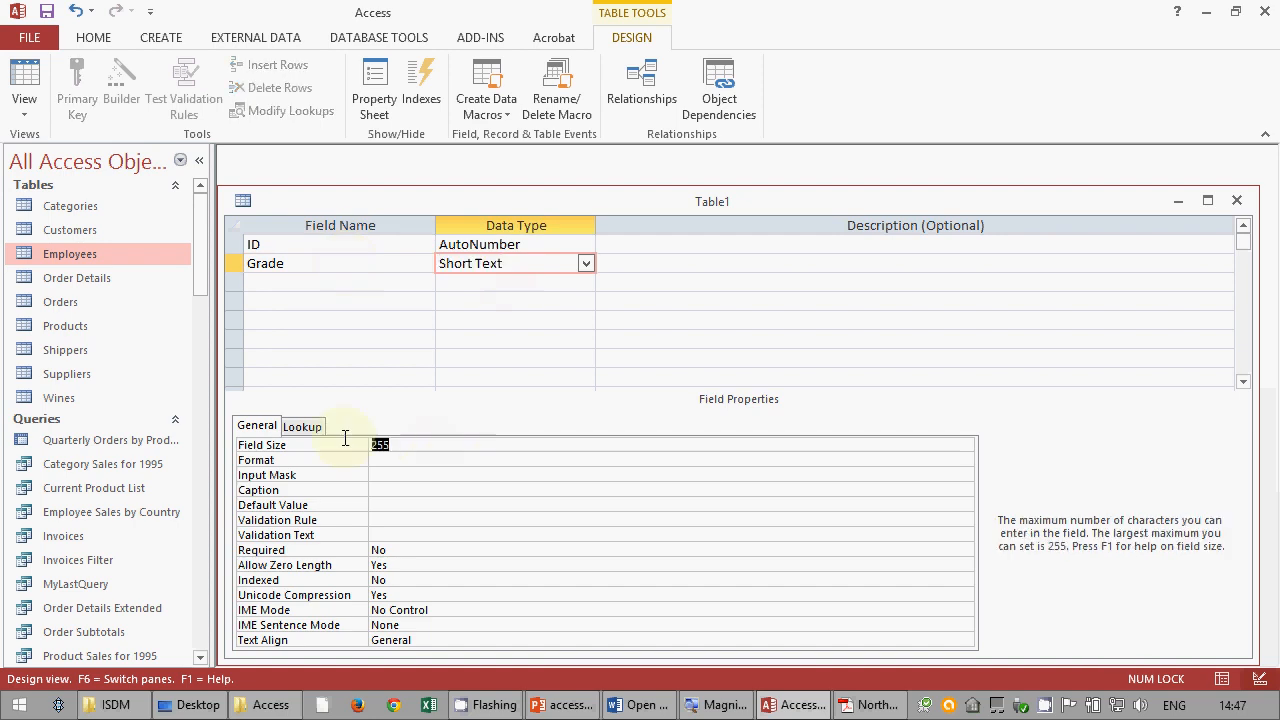
text(20)
click(419, 471)
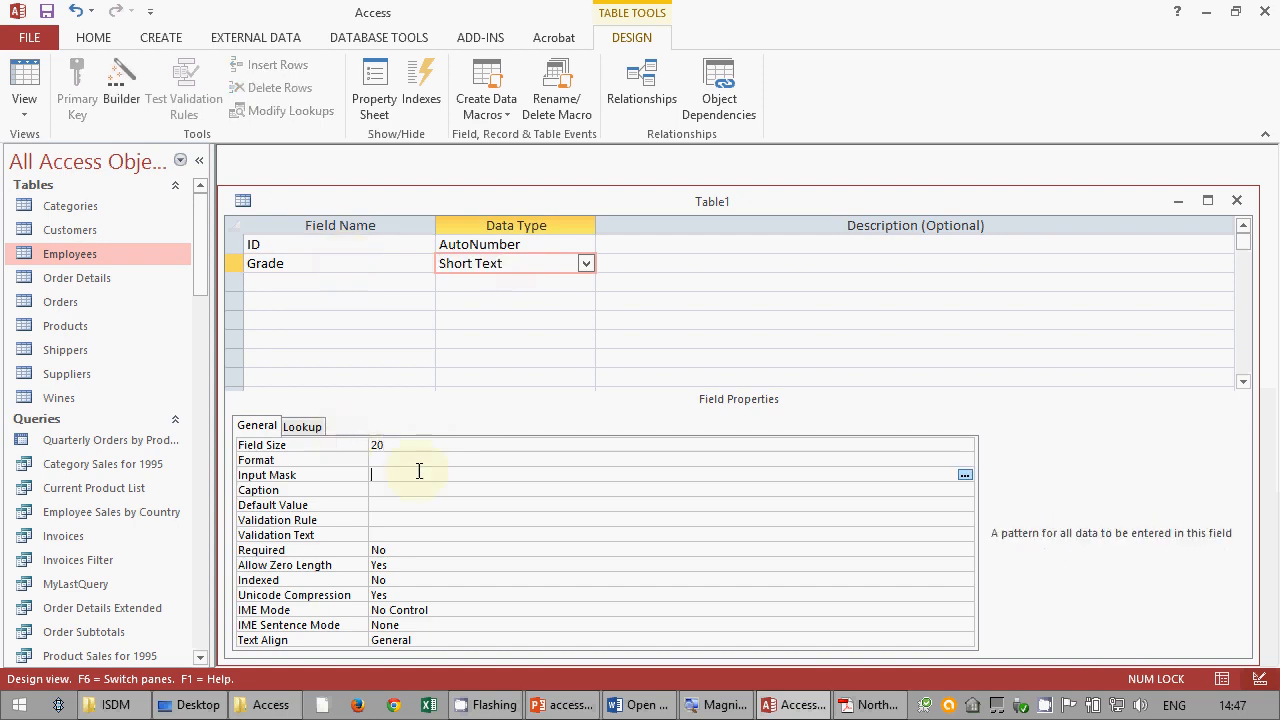
click(409, 552)
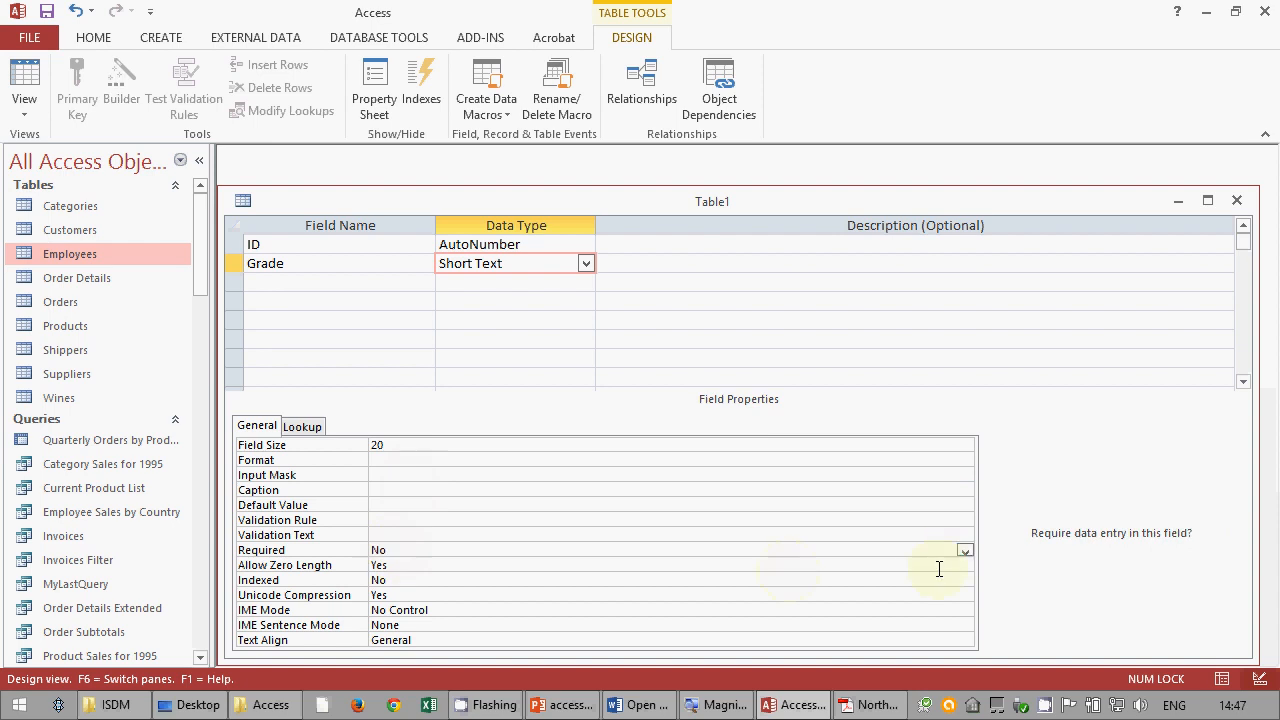
click(965, 550)
click(950, 565)
click(458, 582)
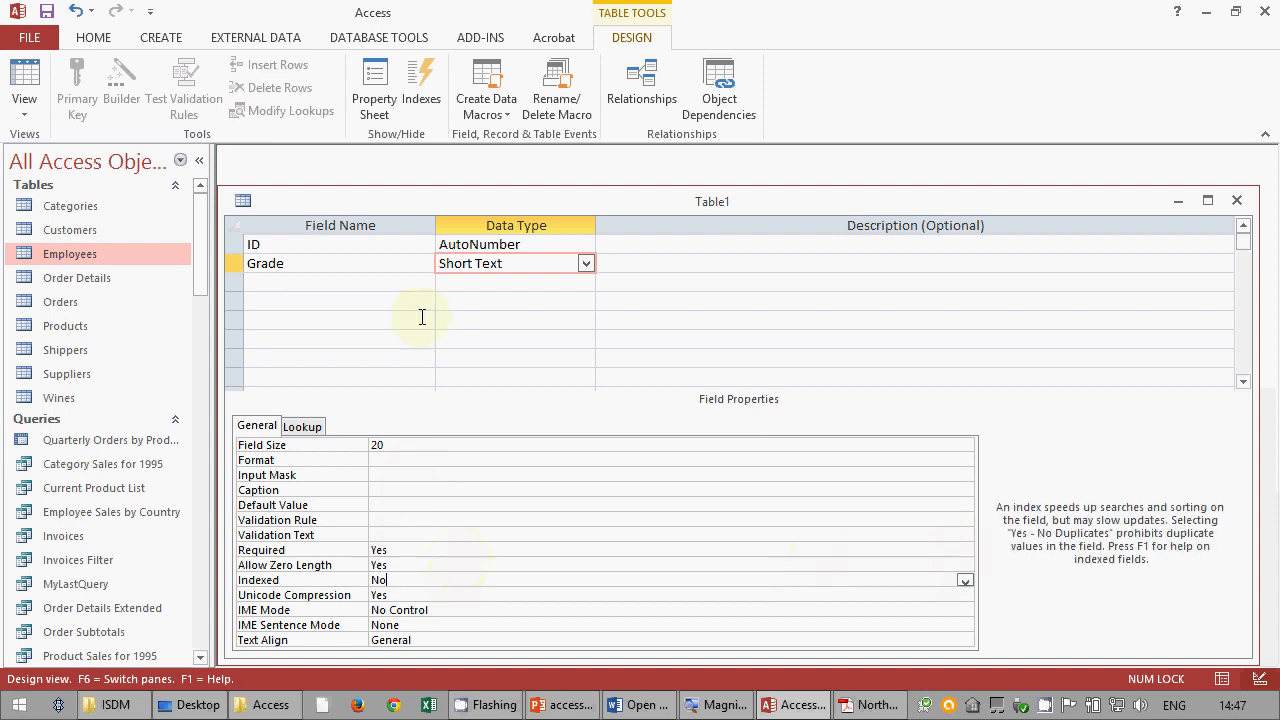
- Make ID the primary key, then save the table as Grades and close it
click(320, 247)
click(70, 76)
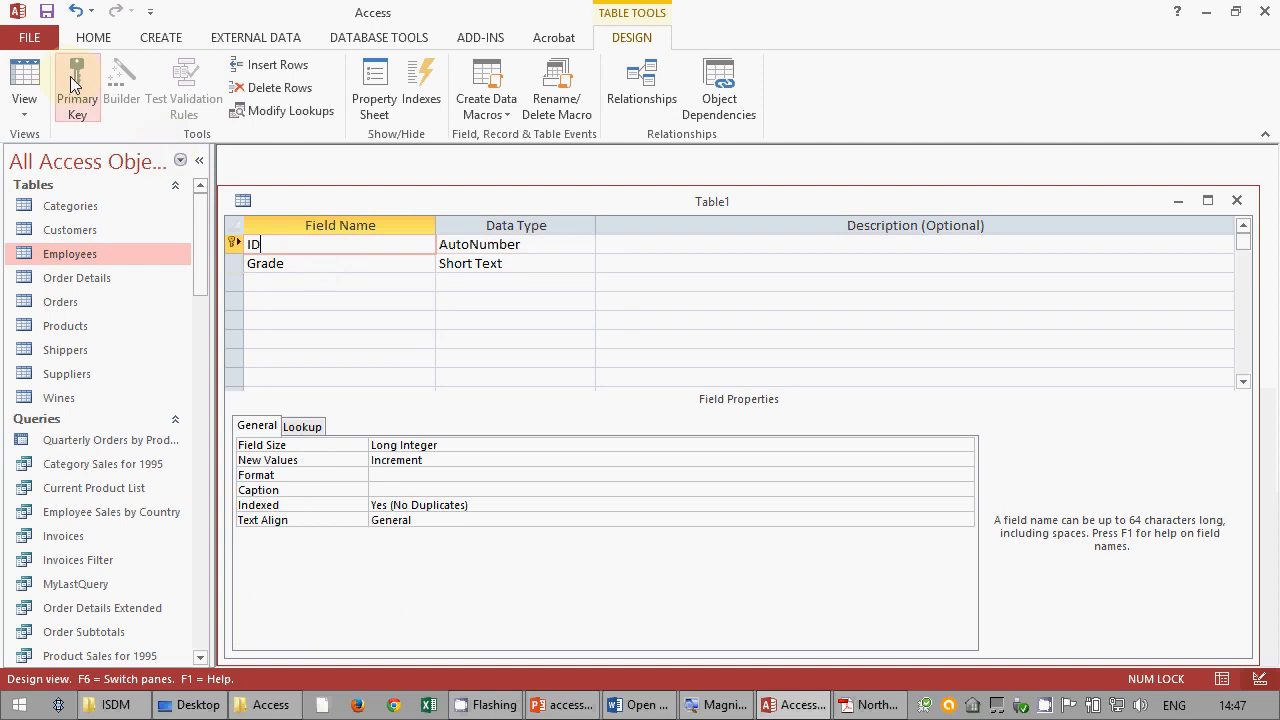
click(47, 11)
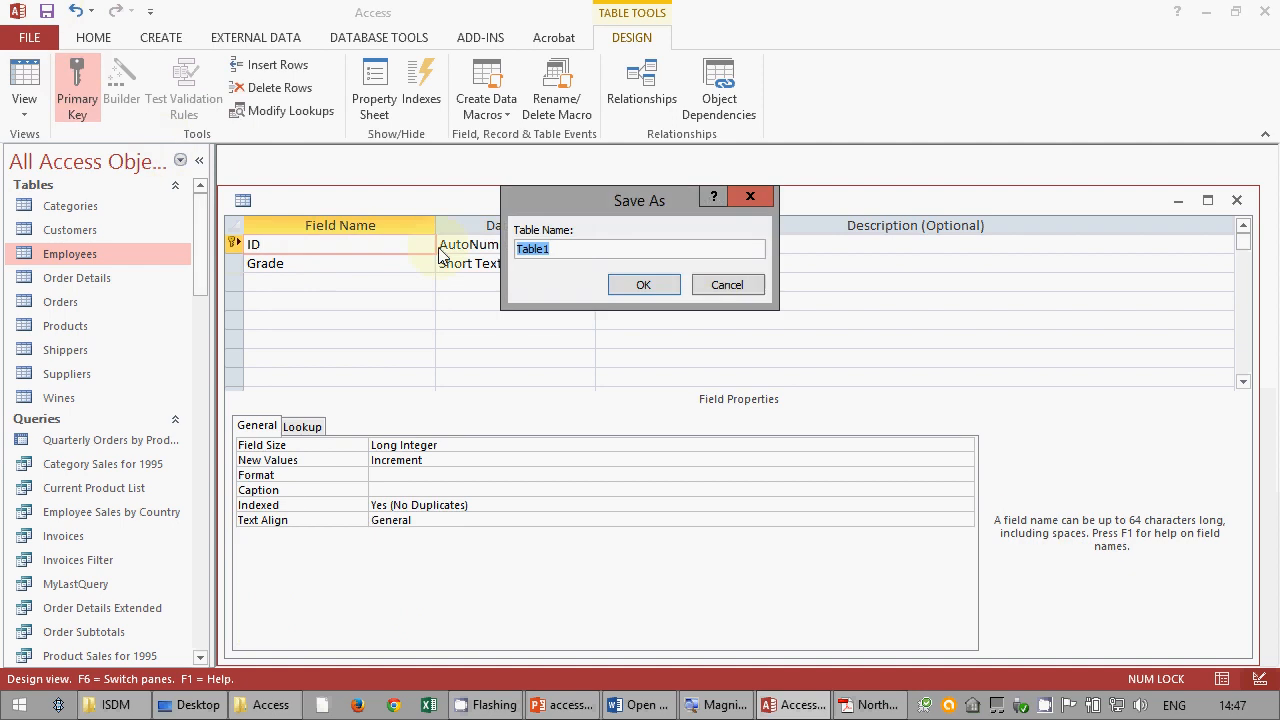
text(Grades)
key(Return)
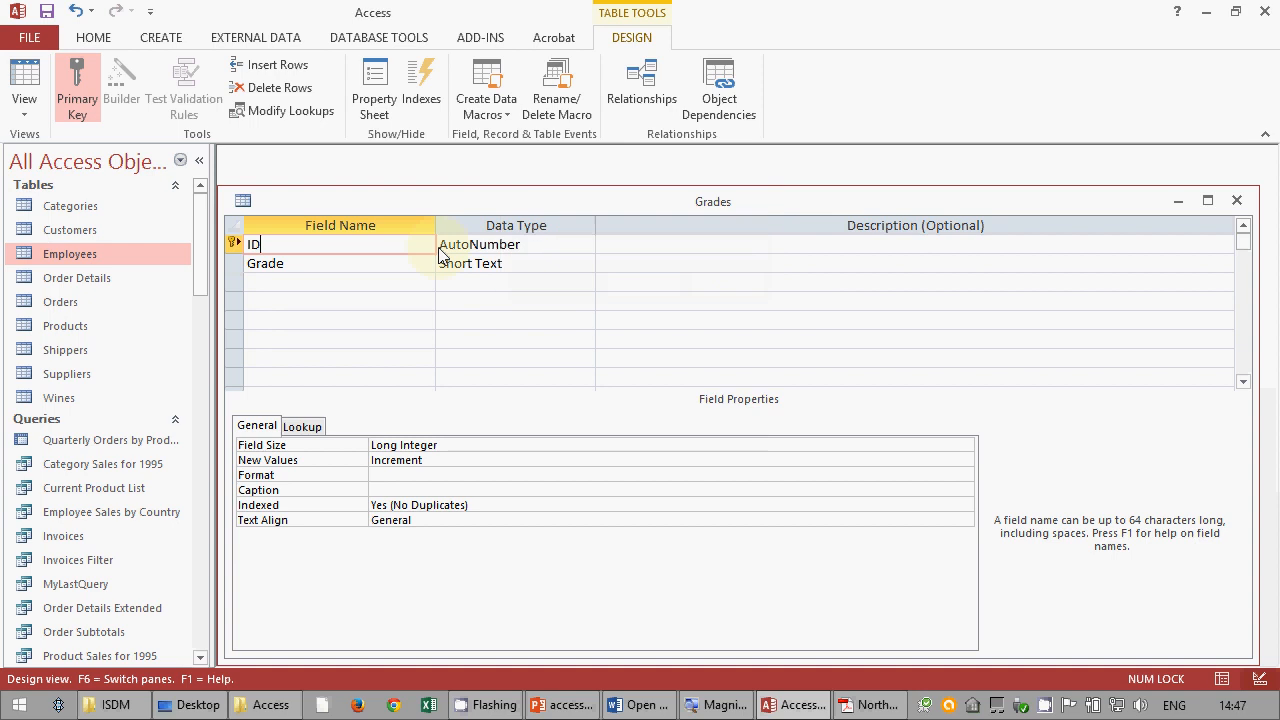
click(1236, 200)
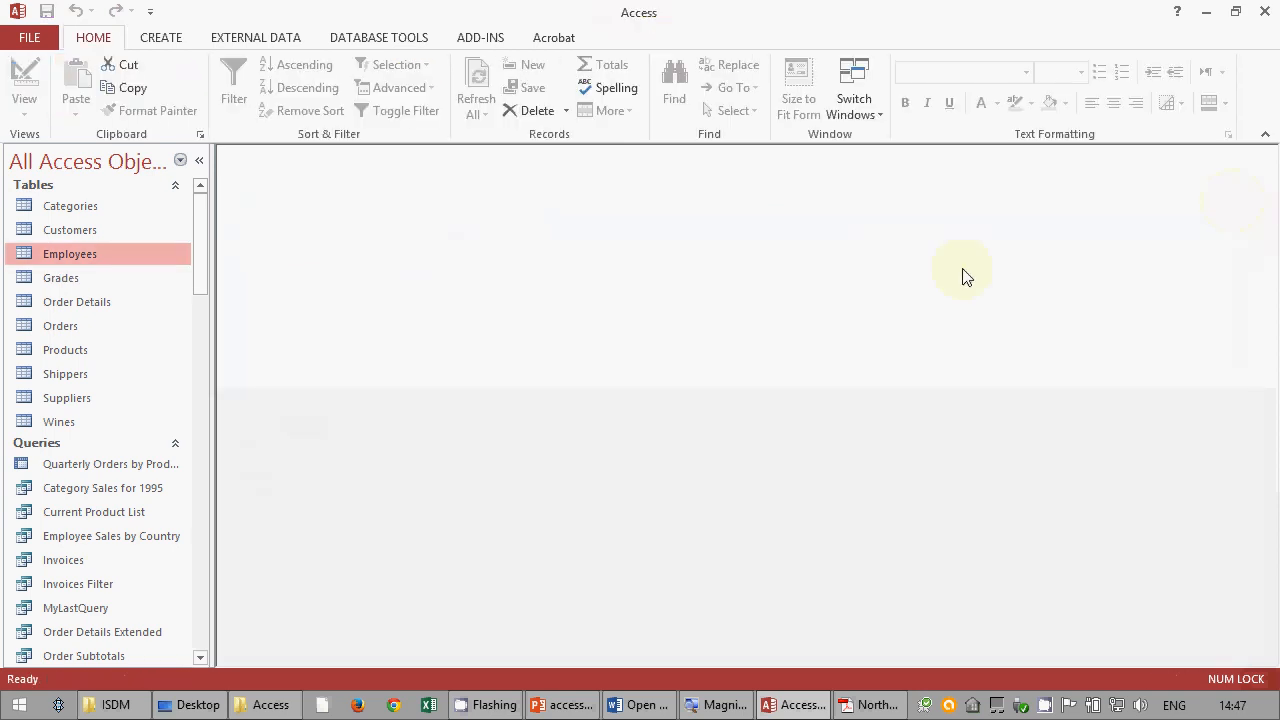
- Open the Employees table in Design view and add a field named Grade below ZIP
right_click(75, 253)
click(88, 289)
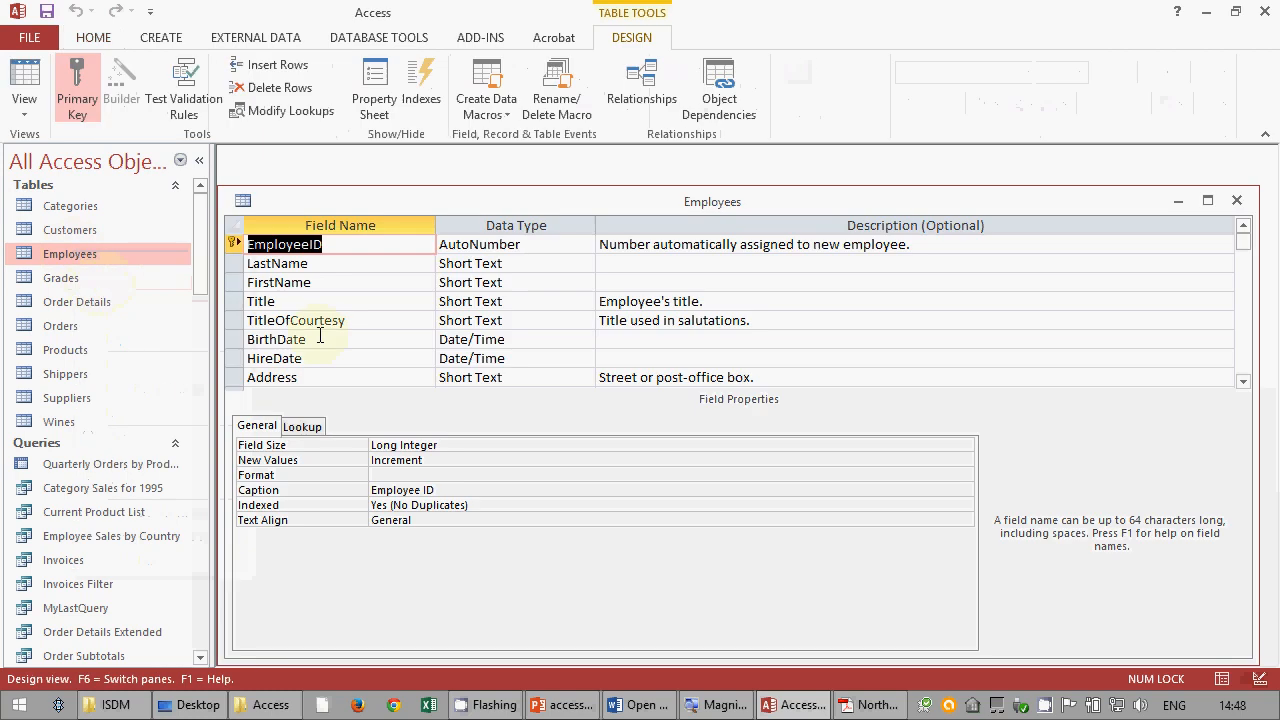
click(1246, 366)
click(1246, 366)
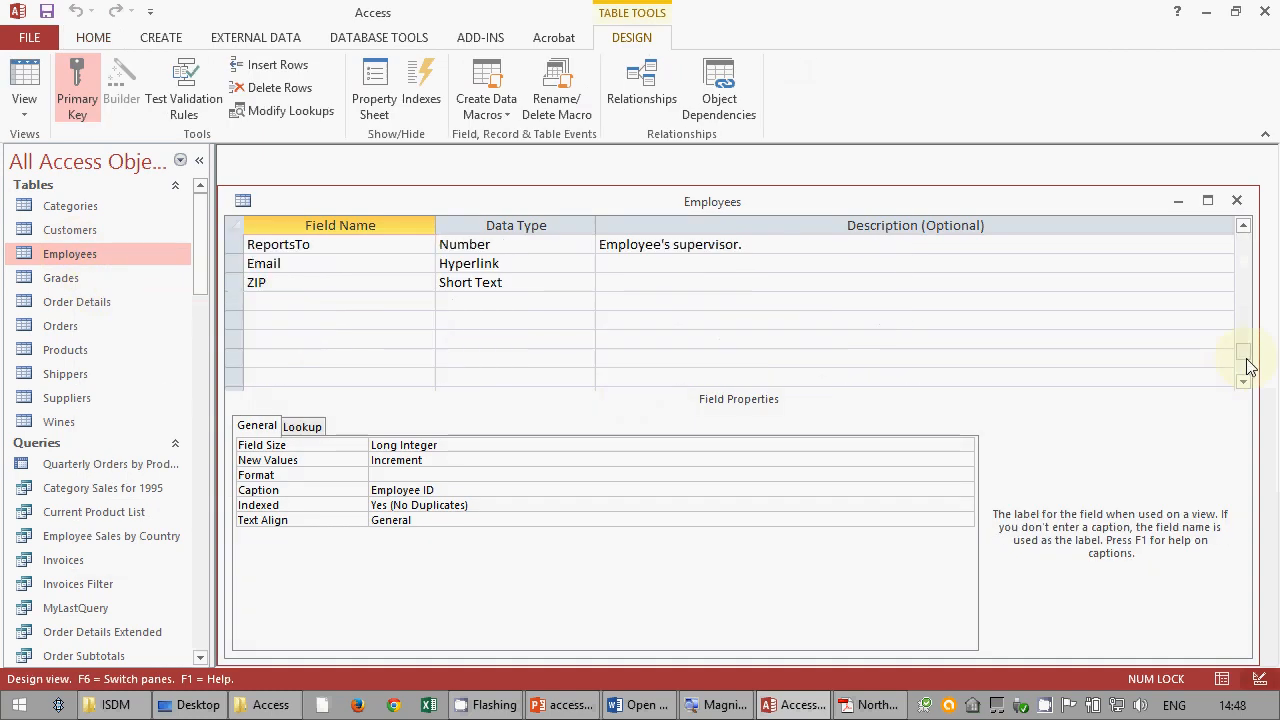
click(386, 301)
text(G)
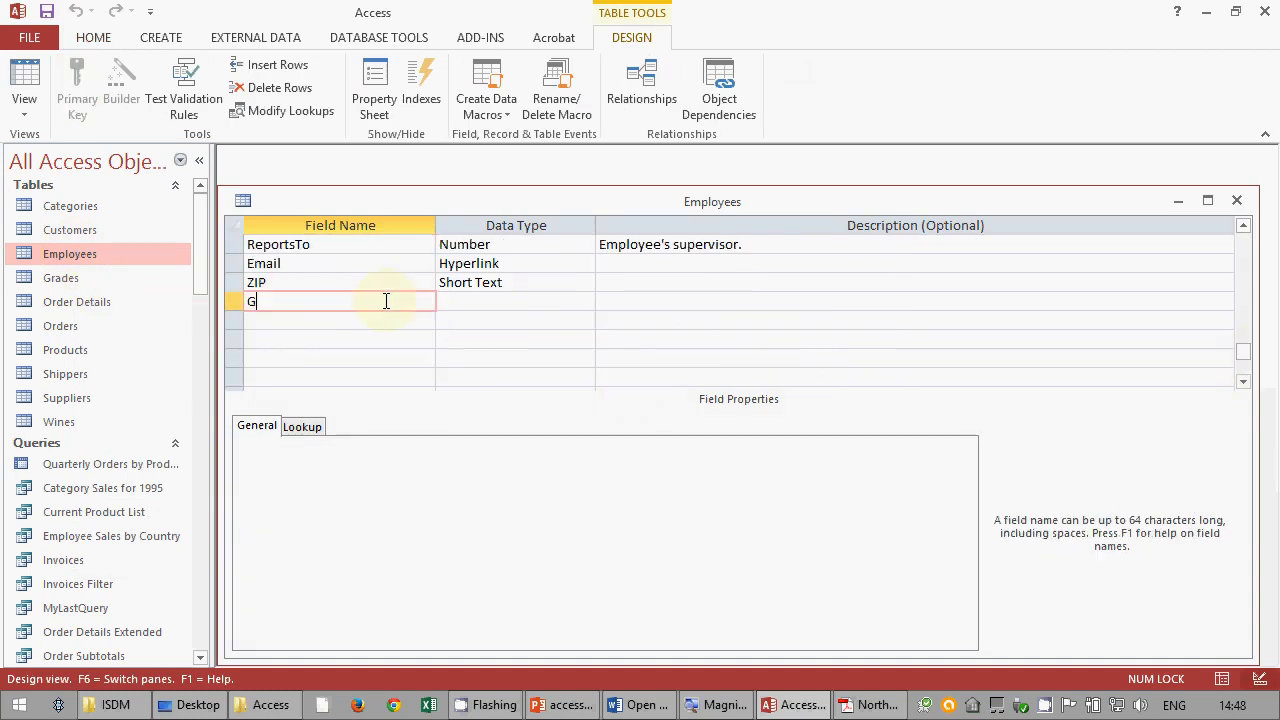
text(rade)
key(Tab)
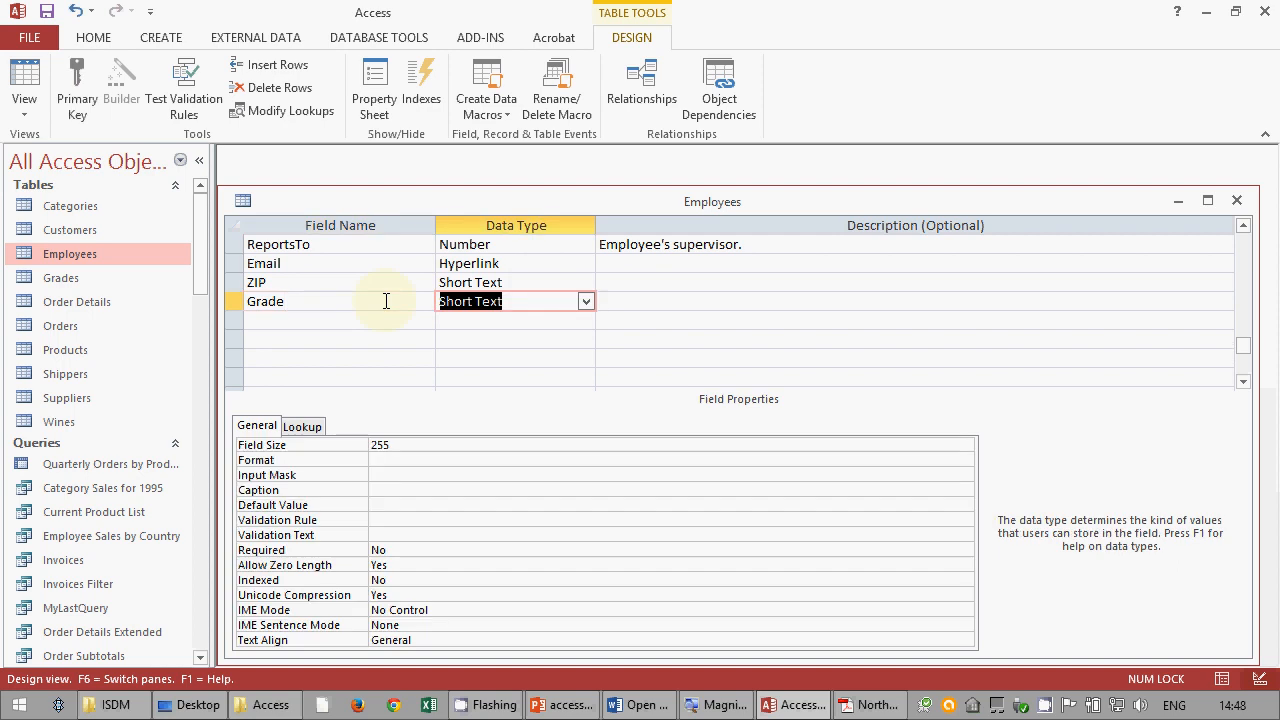
- Run the Lookup Wizard on the Employees Grade field, taking its values from the Grade field of the Grades table
click(586, 302)
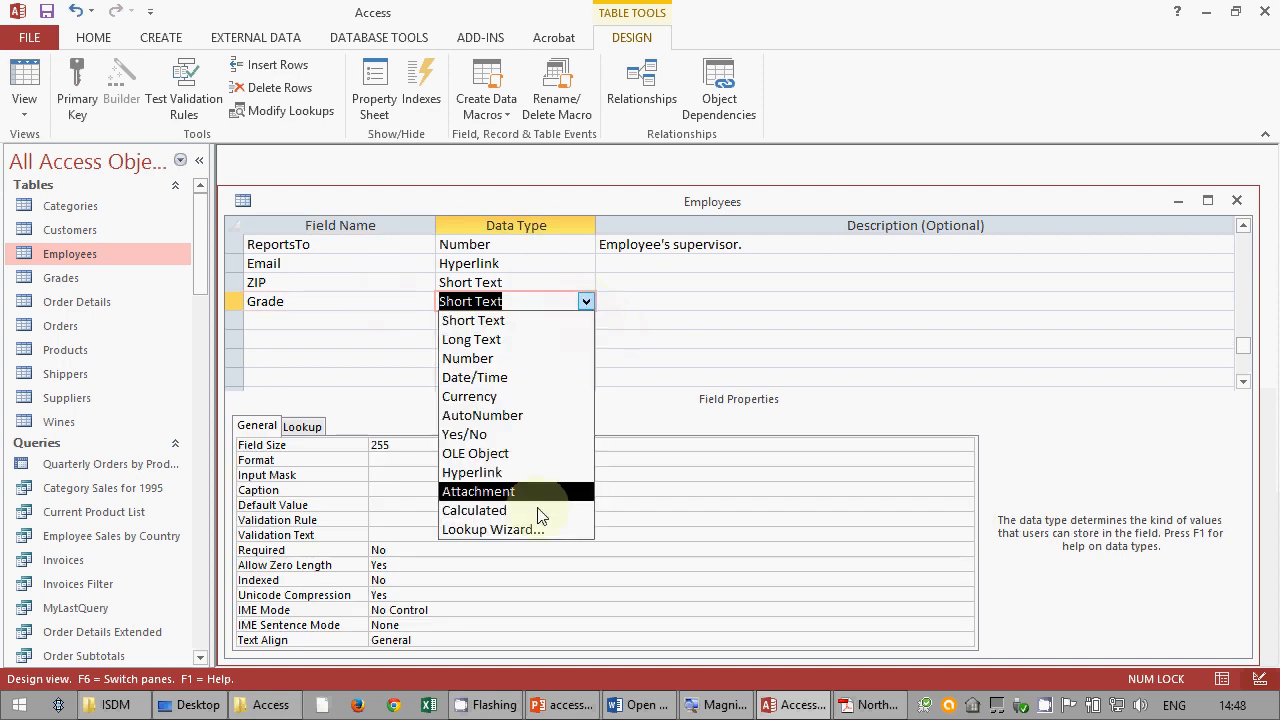
click(493, 529)
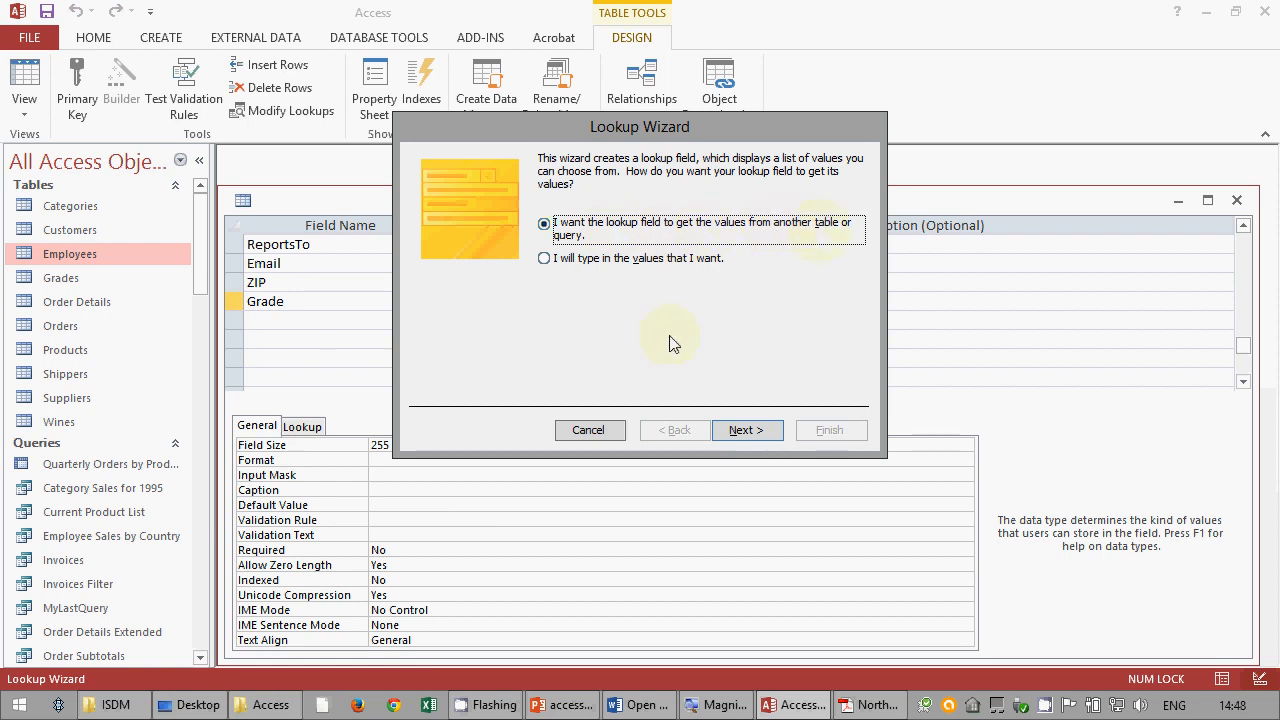
click(758, 431)
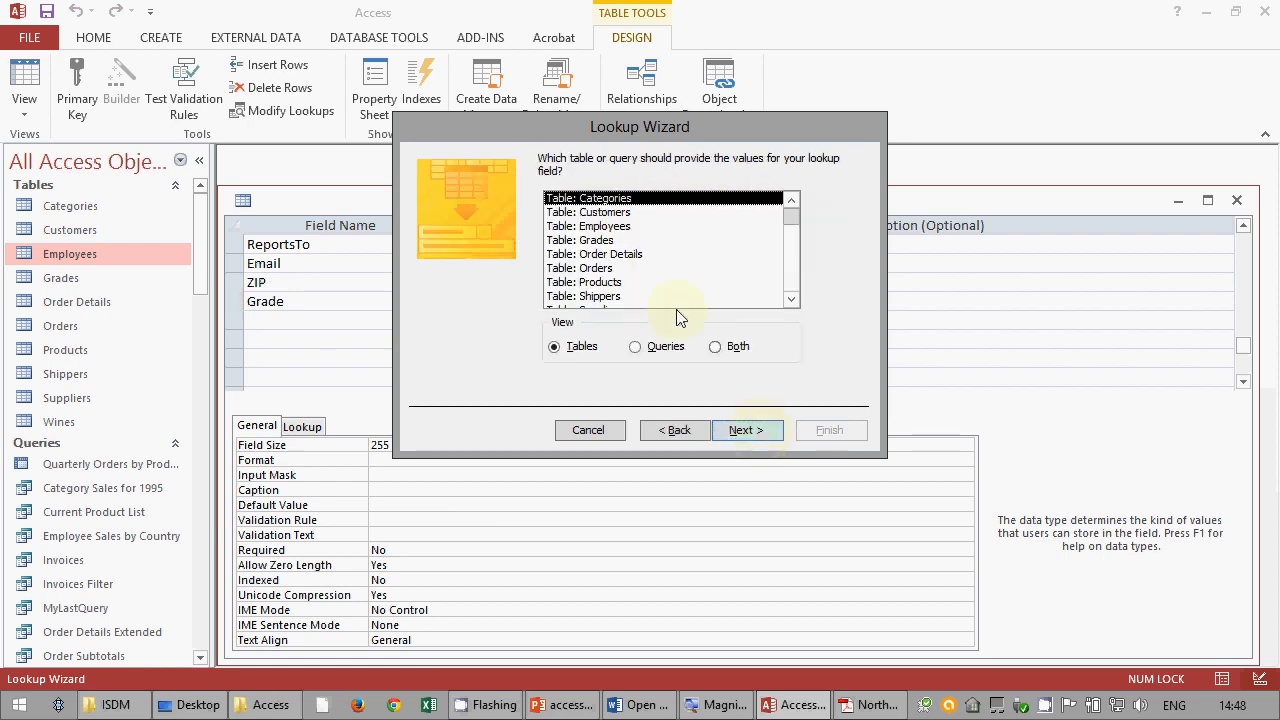
click(610, 242)
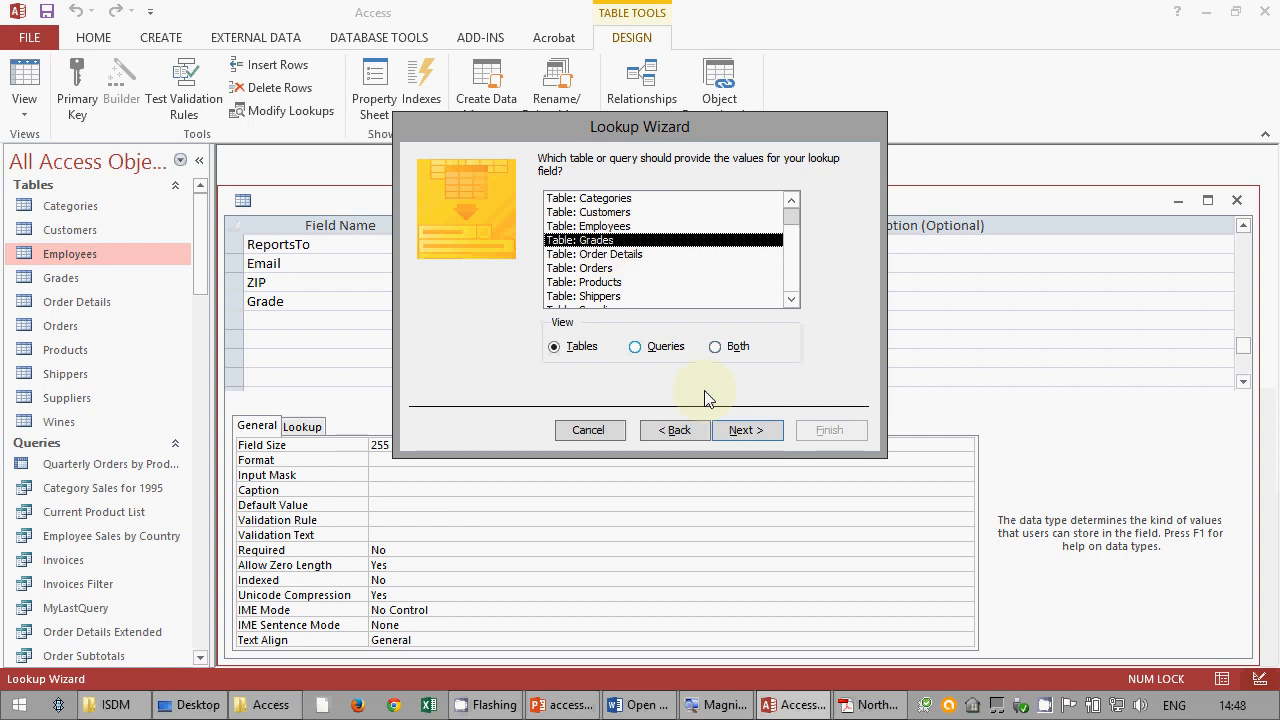
click(745, 432)
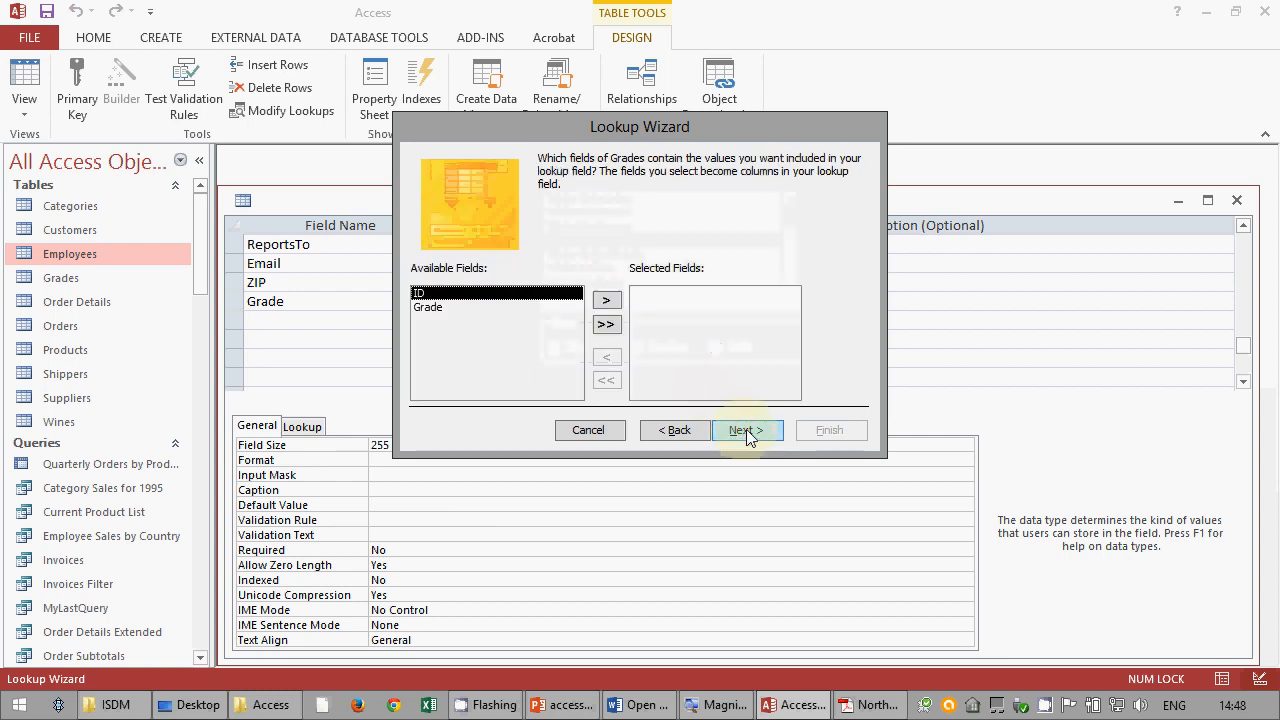
click(466, 308)
click(607, 301)
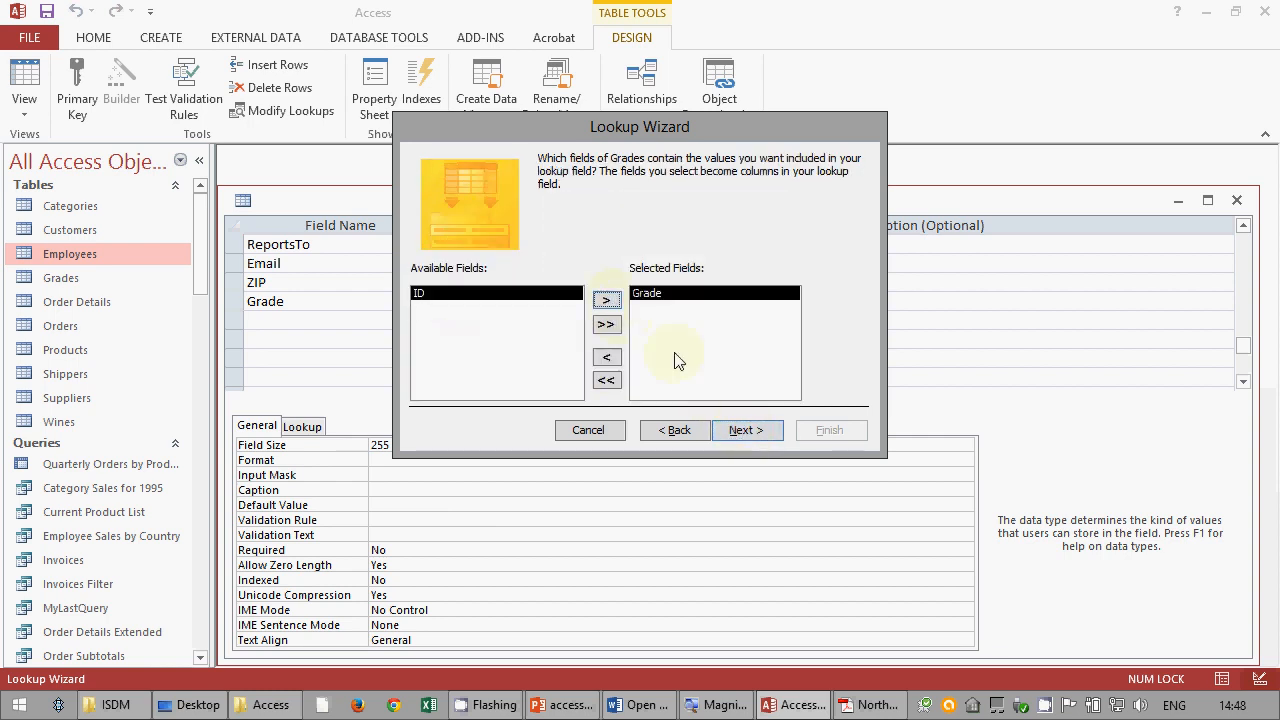
click(747, 428)
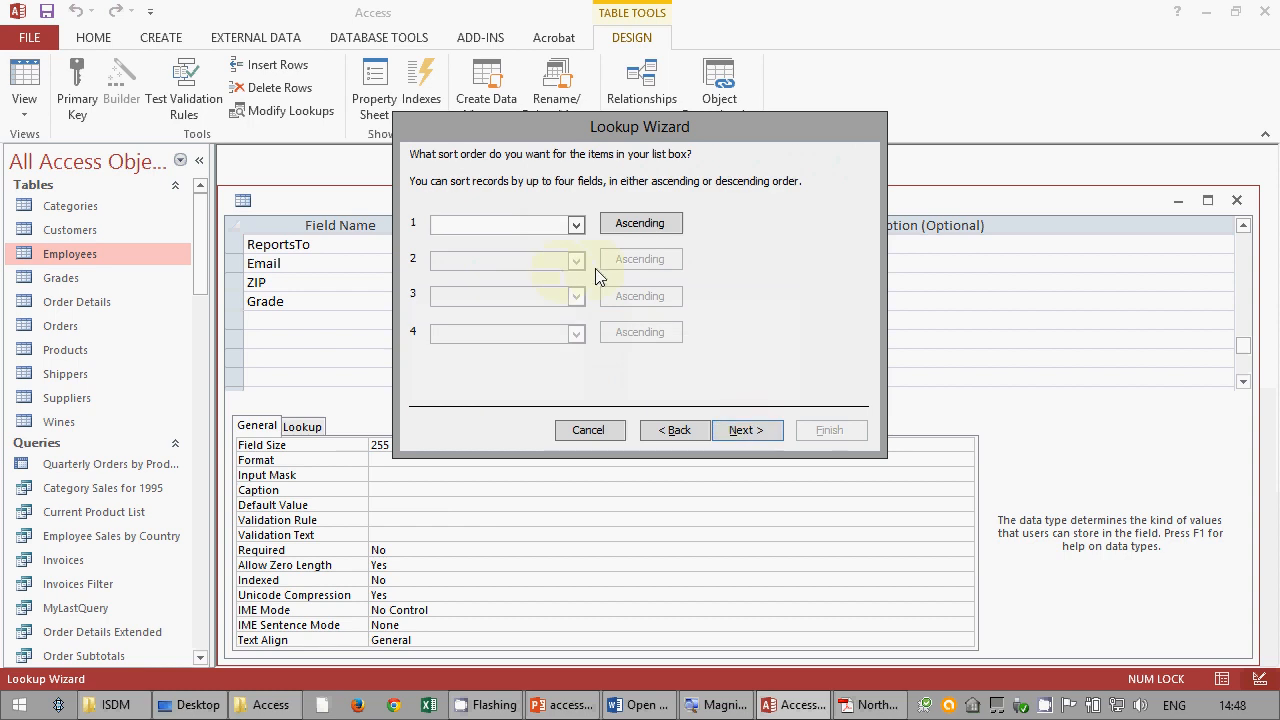
- Finish the Grade lookup unsorted with data integrity enabled, then save and close the Employees table
click(745, 430)
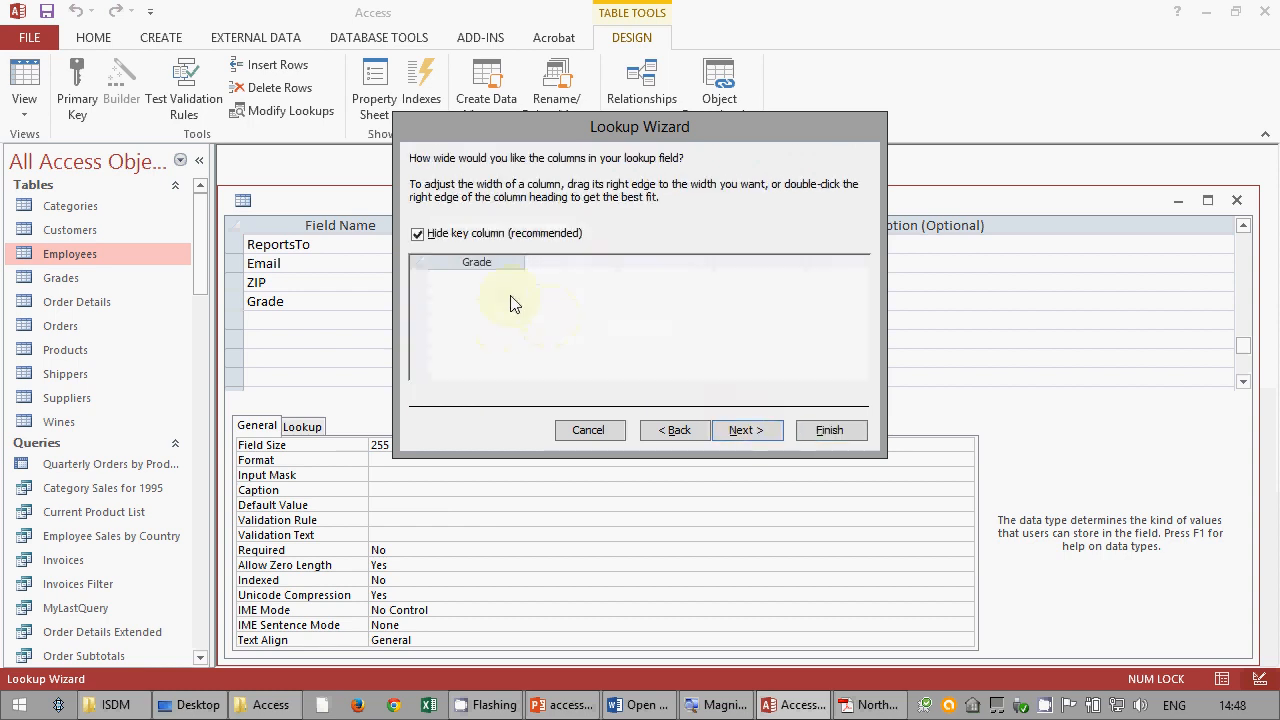
click(492, 261)
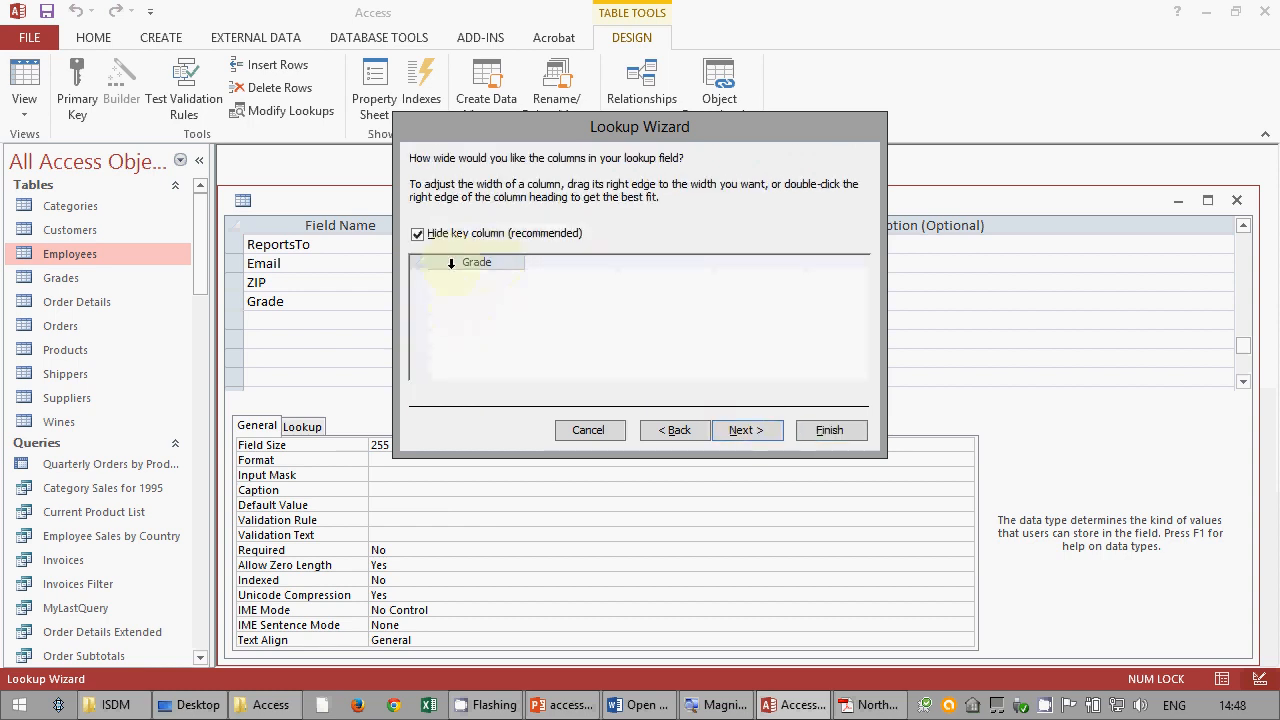
click(477, 346)
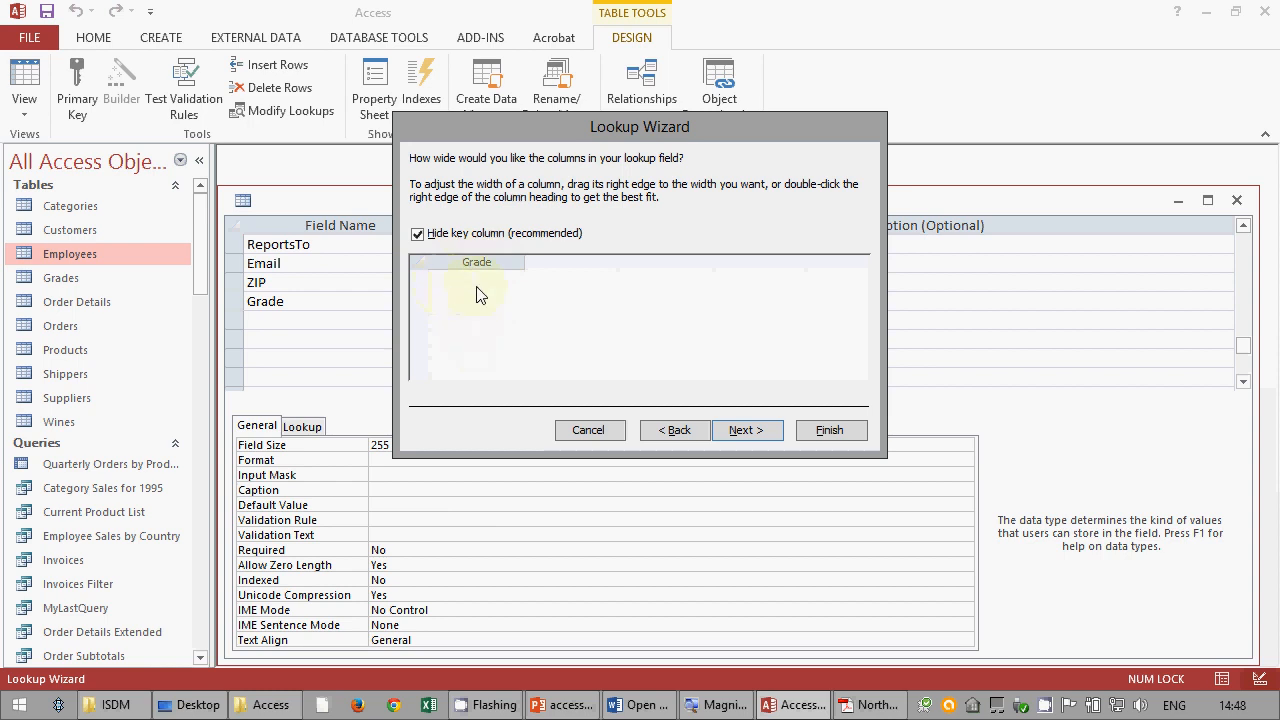
click(742, 436)
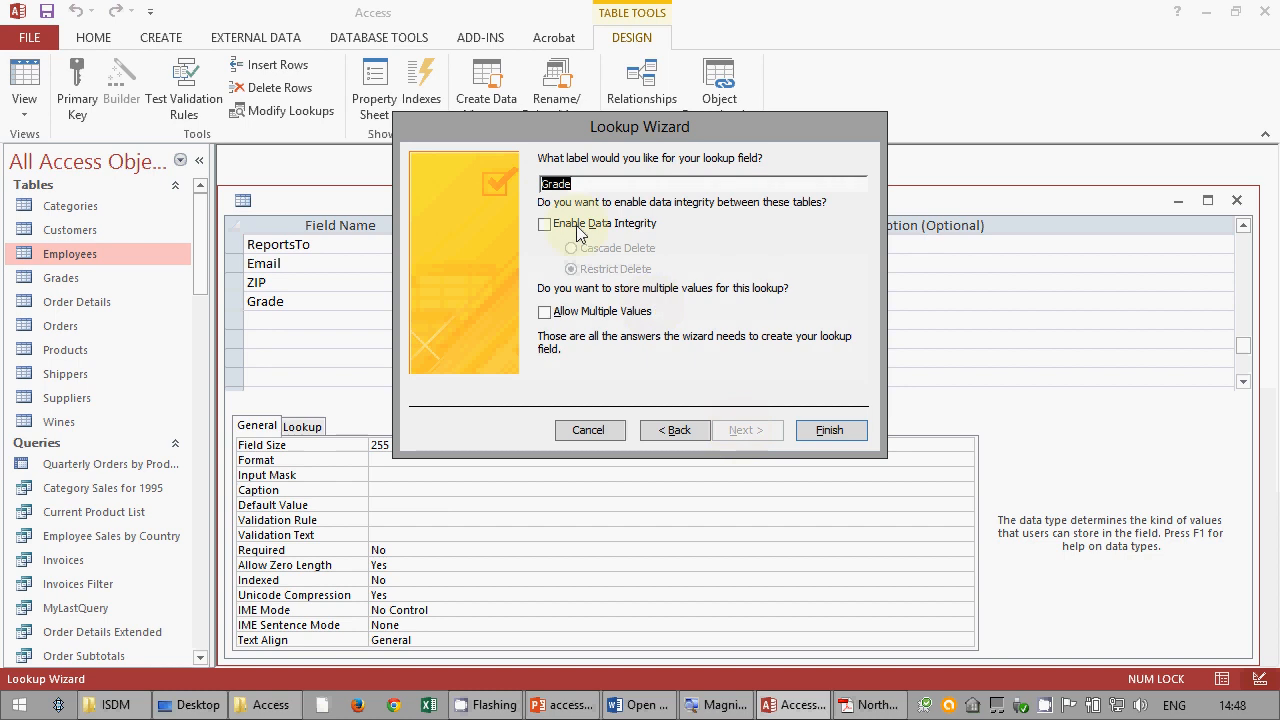
click(580, 228)
click(826, 432)
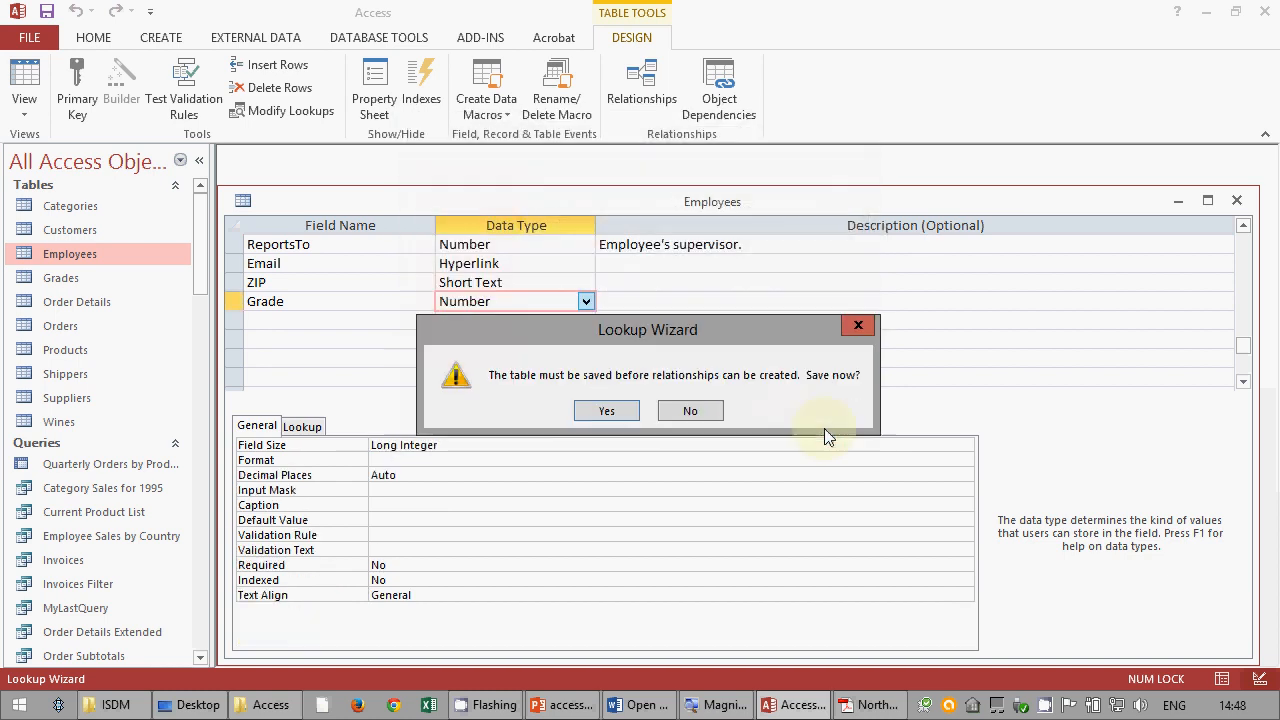
click(618, 412)
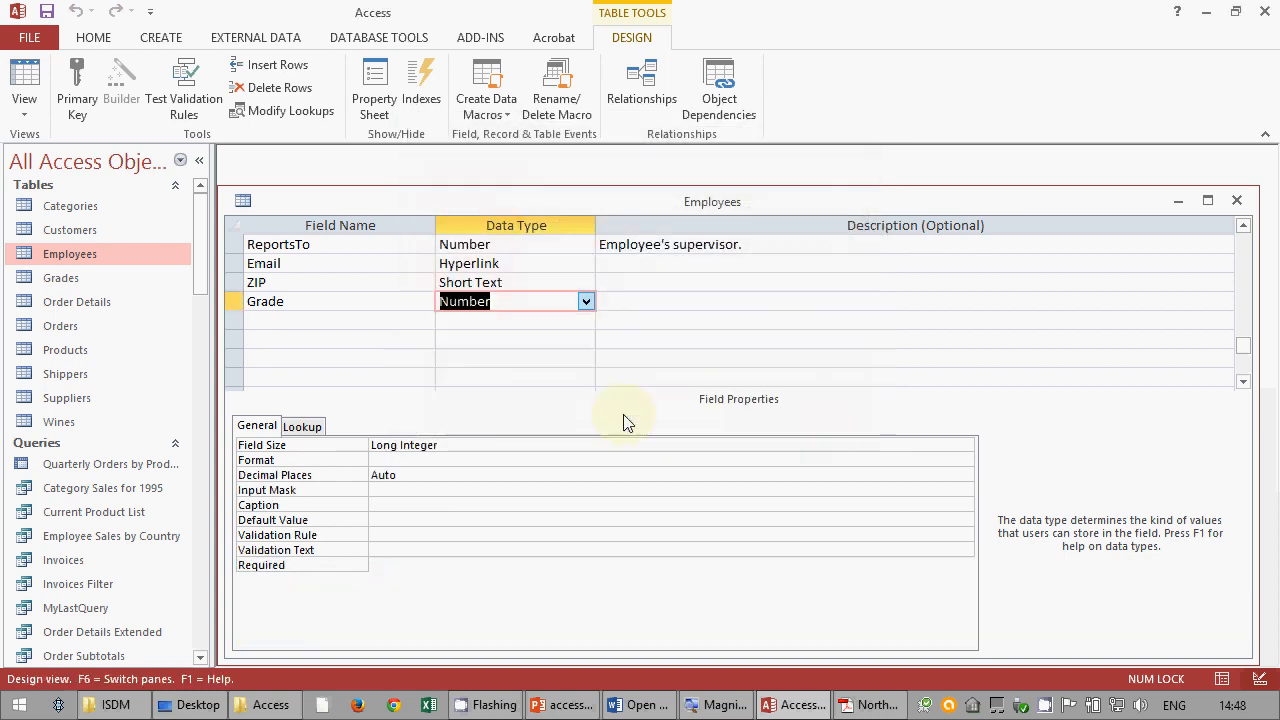
click(1236, 200)
- Open the Grades table and enter Bad as the grade of the first record
double_click(63, 278)
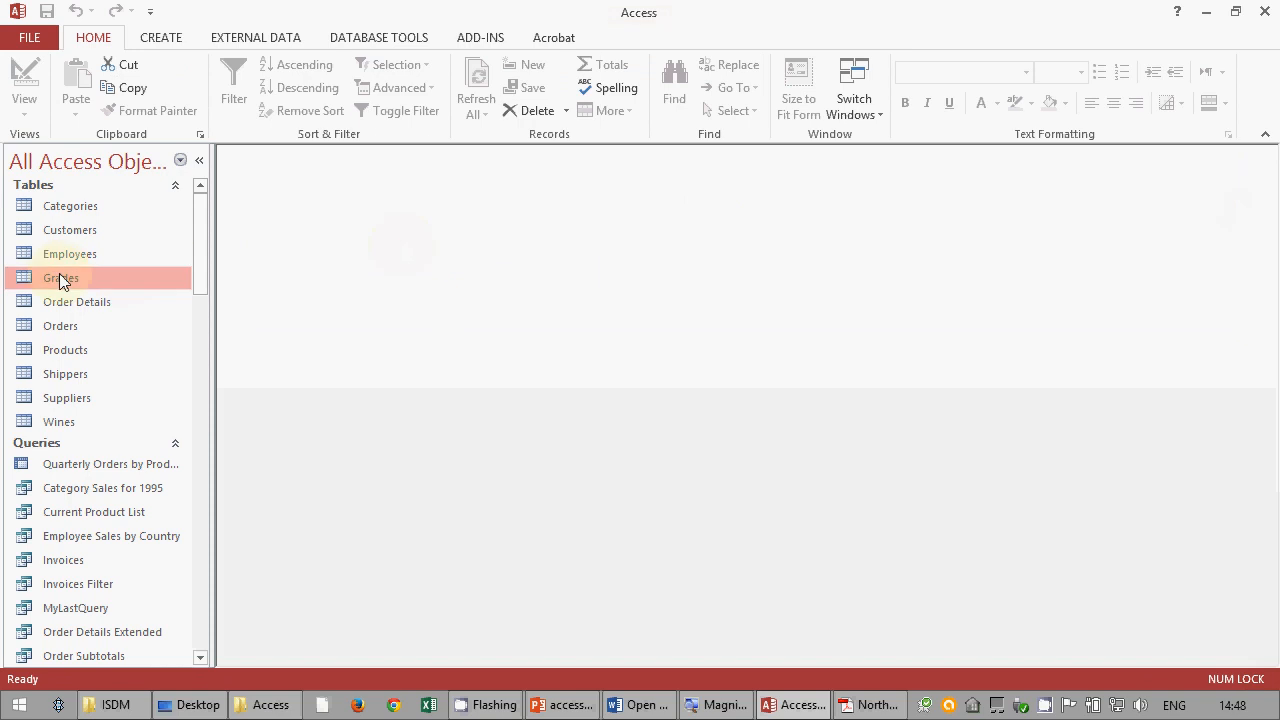
click(384, 248)
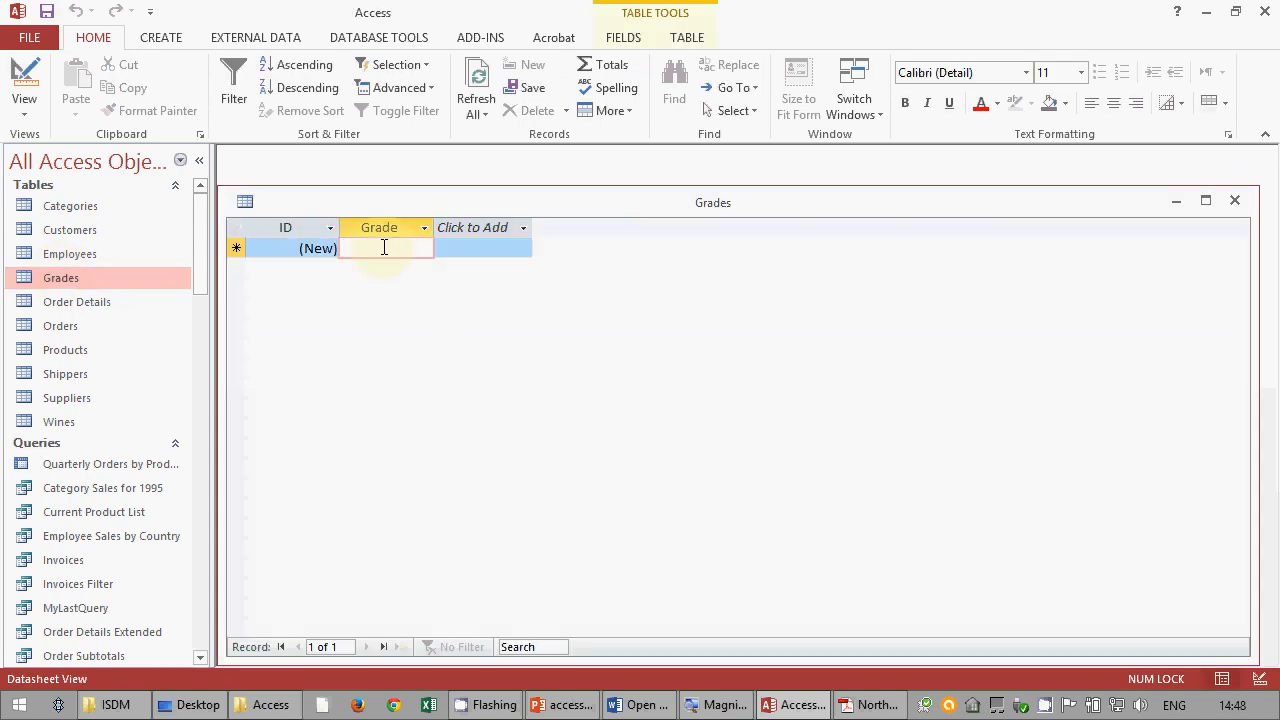
text(Goo)
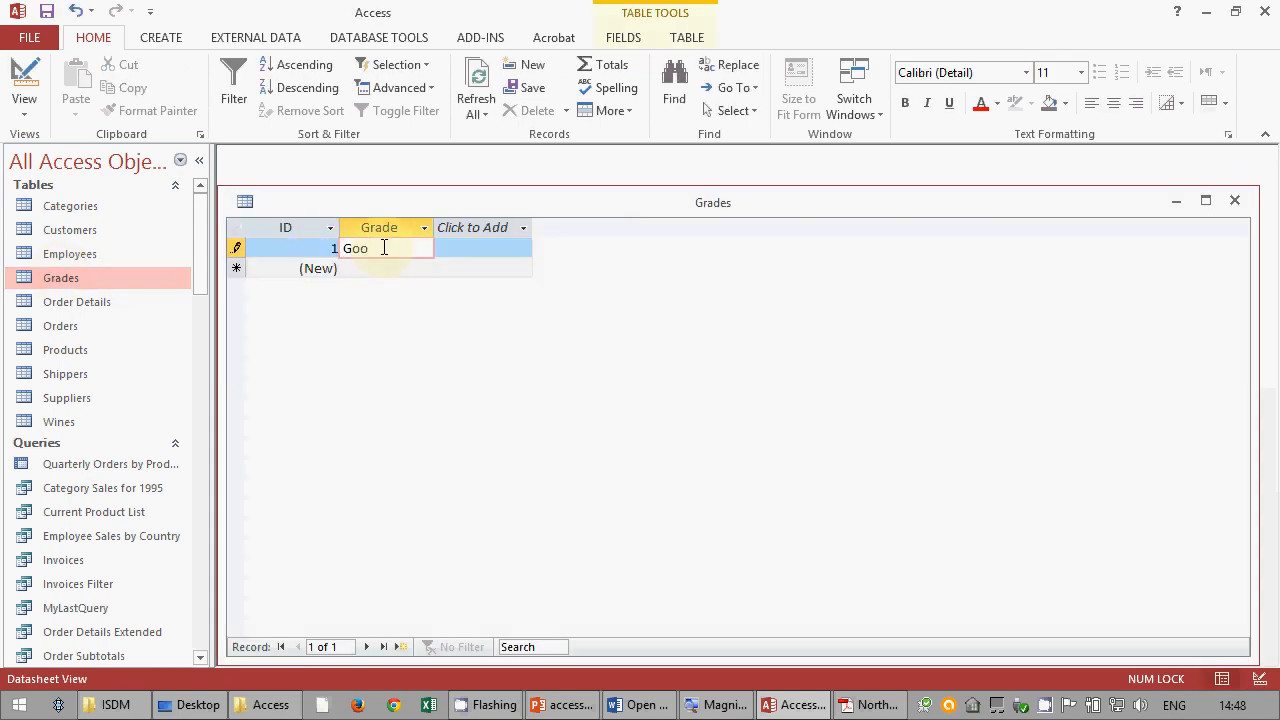
key(BackSpace)
key(BackSpace)
key(BackSpace)
text(Bad)
key(Down)
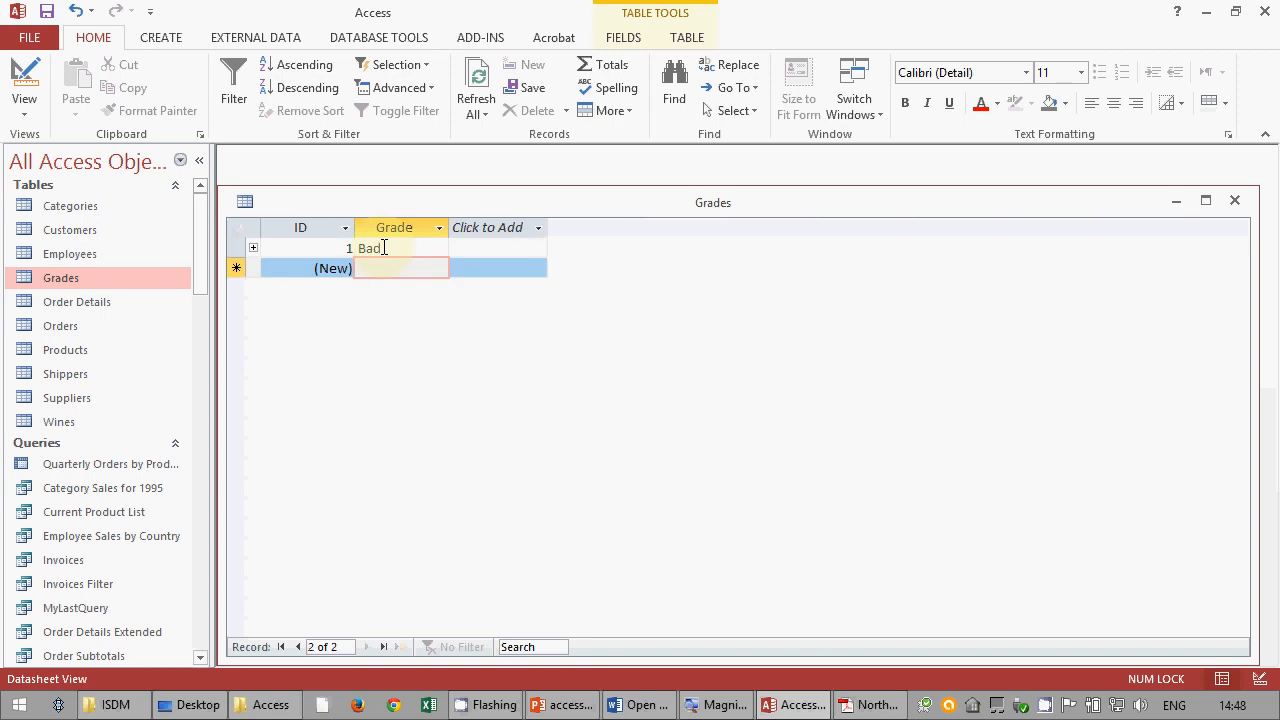
- Add Average and Sufficient as the second and third grades
text(Average)
key(Down)
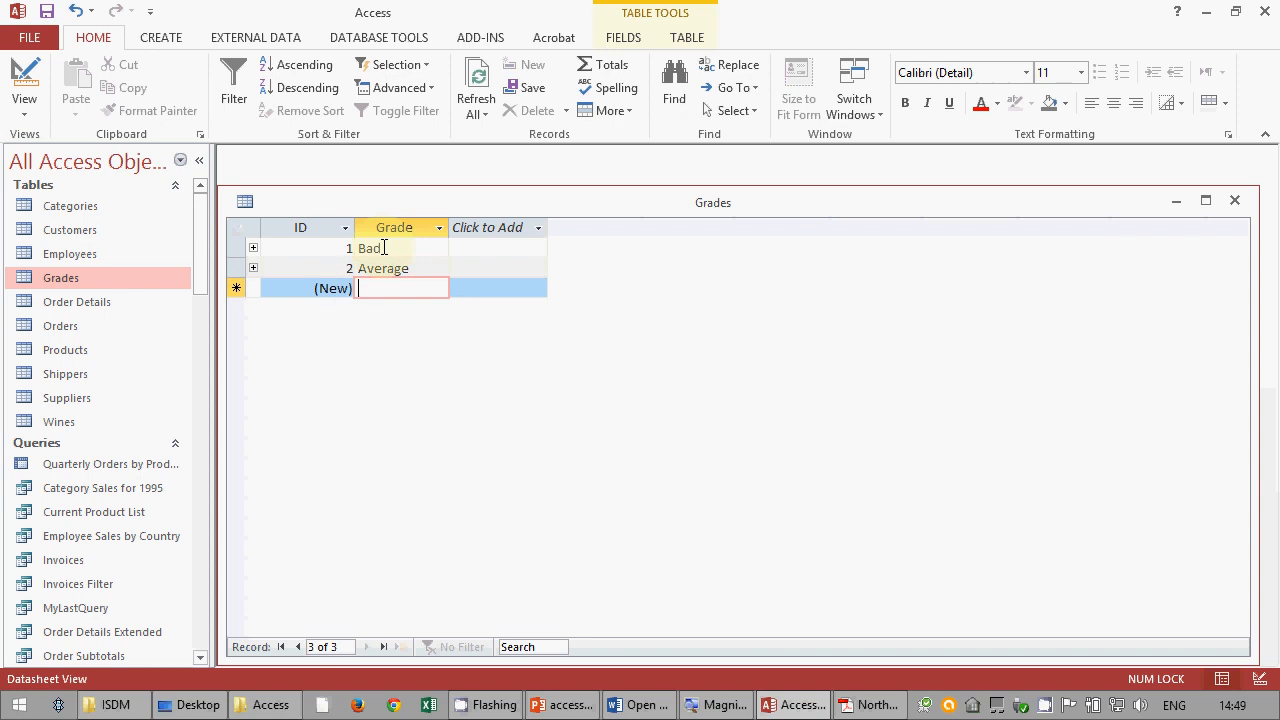
text(Sufficient)
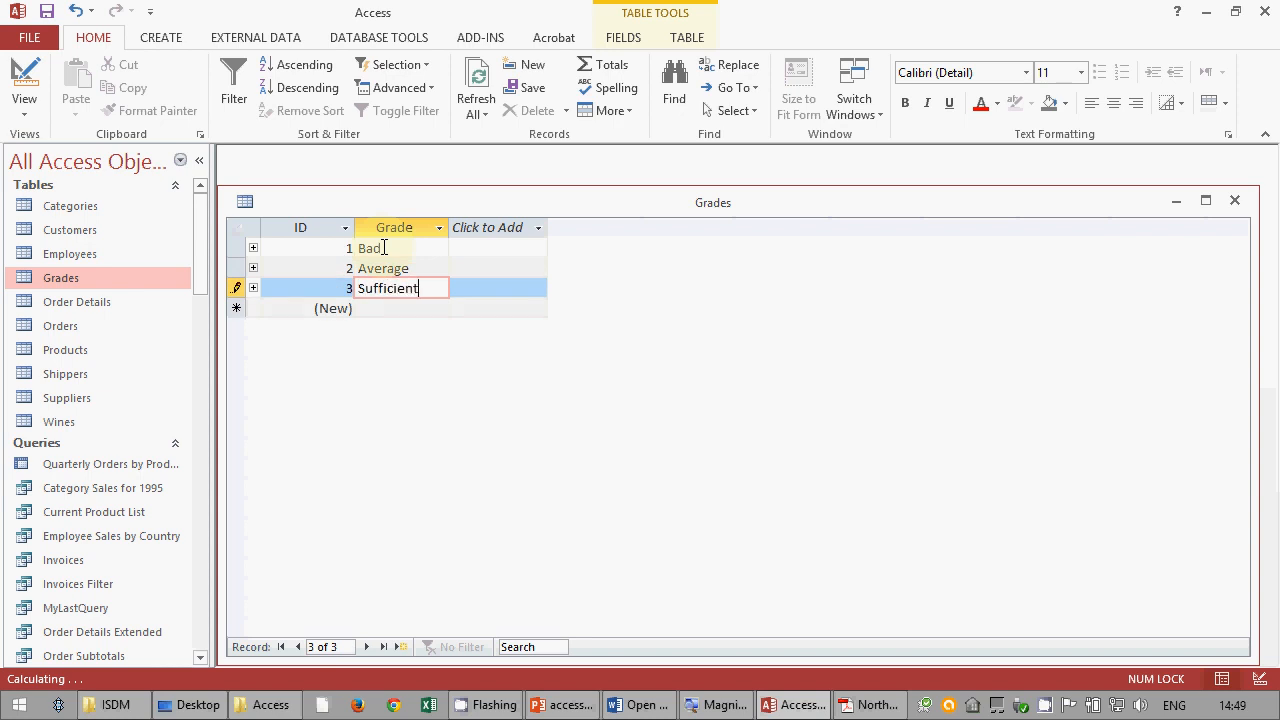
key(Down)
- Set the second record's grade to Sufficient and the third record's grade to Good
key(Up)
key(Up)
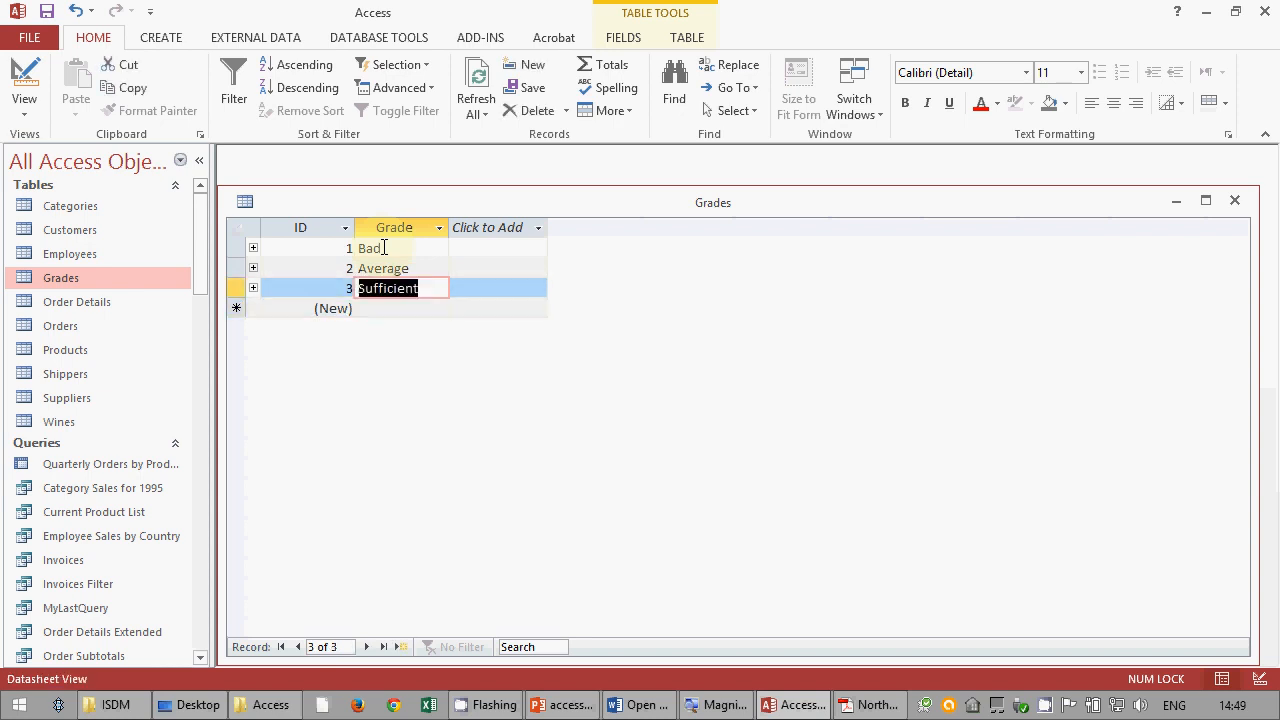
text(Suffi)
text(cient)
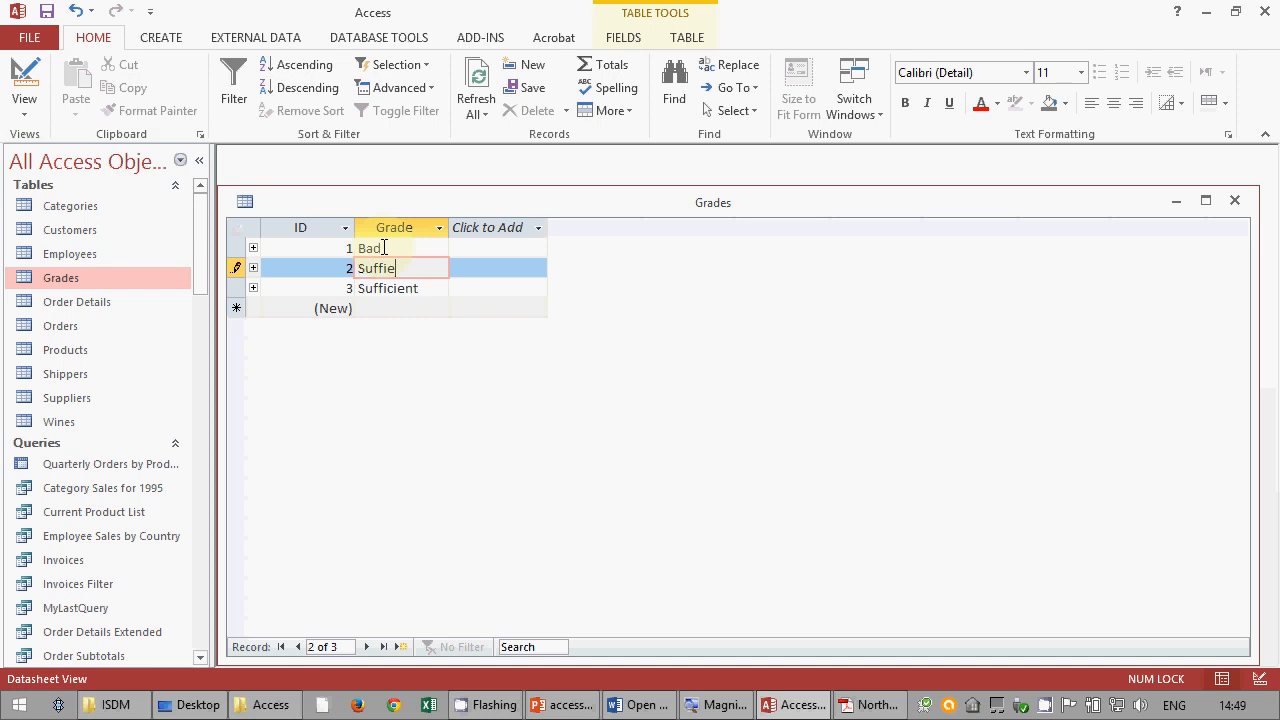
key(Down)
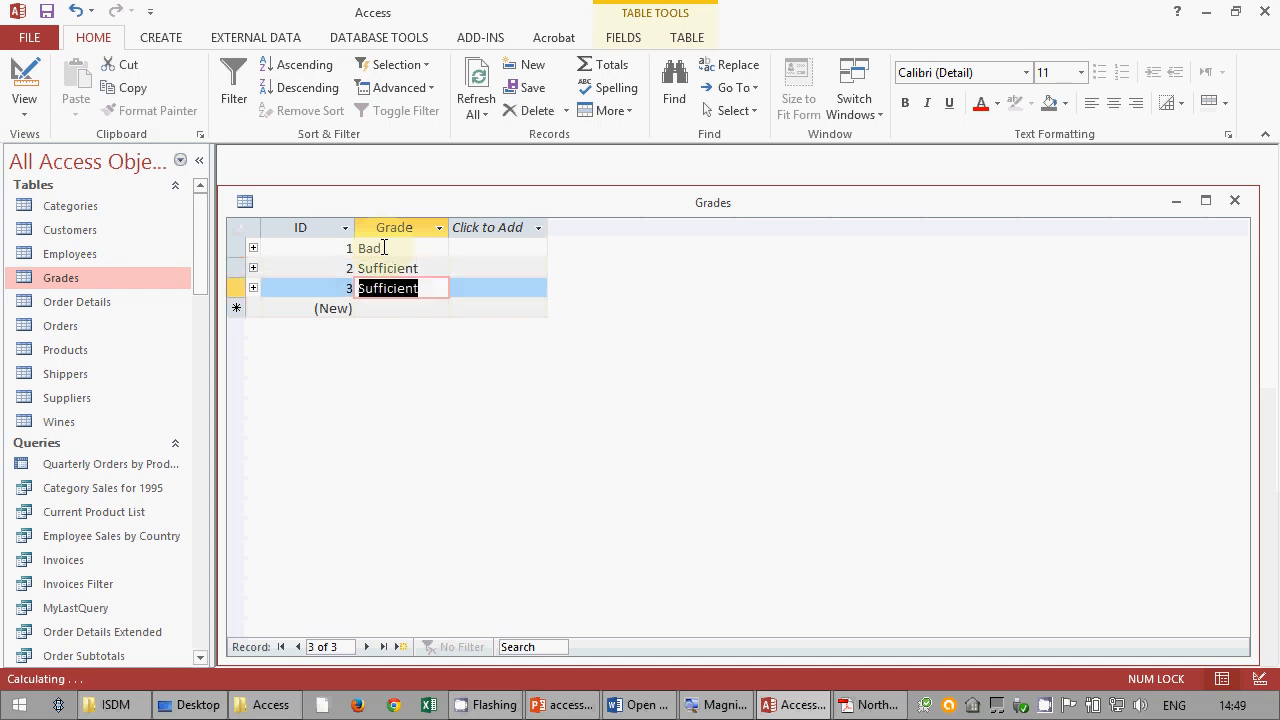
key(BackSpace)
text(Good)
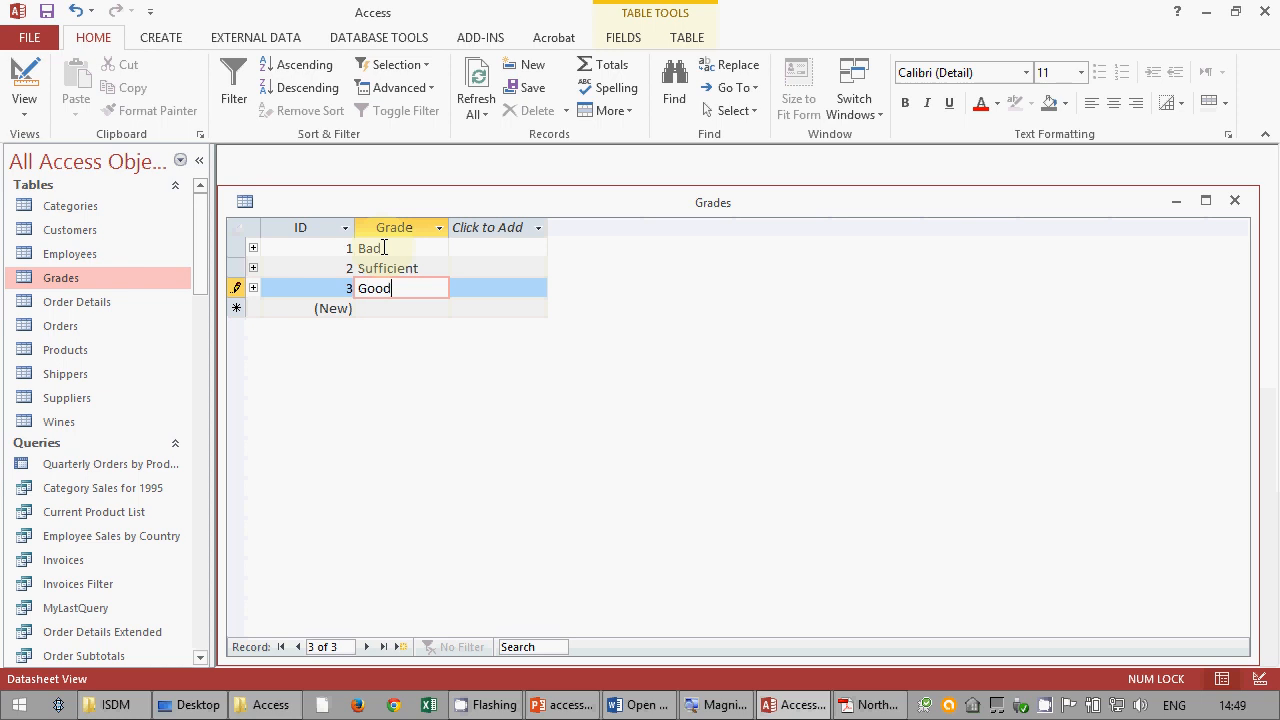
- Add Very good and Max as the fourth and fifth grades, then close the Grades table
key(Down)
text(Very good)
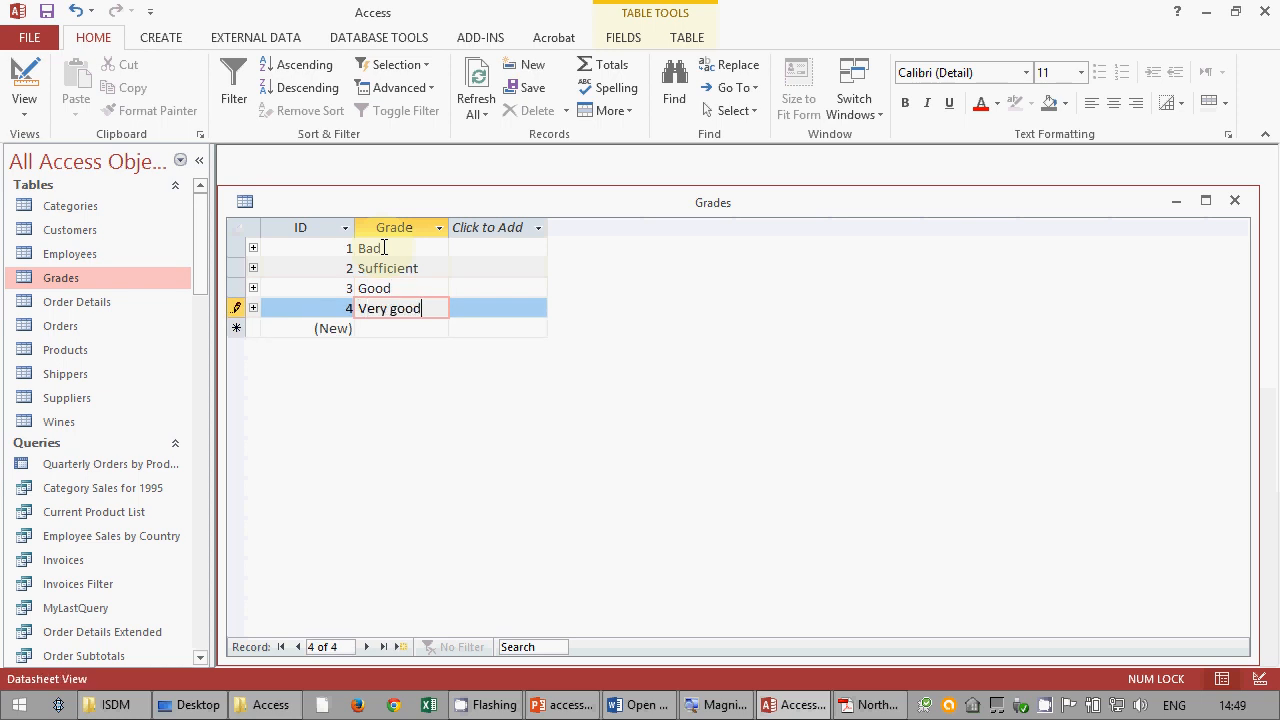
key(Down)
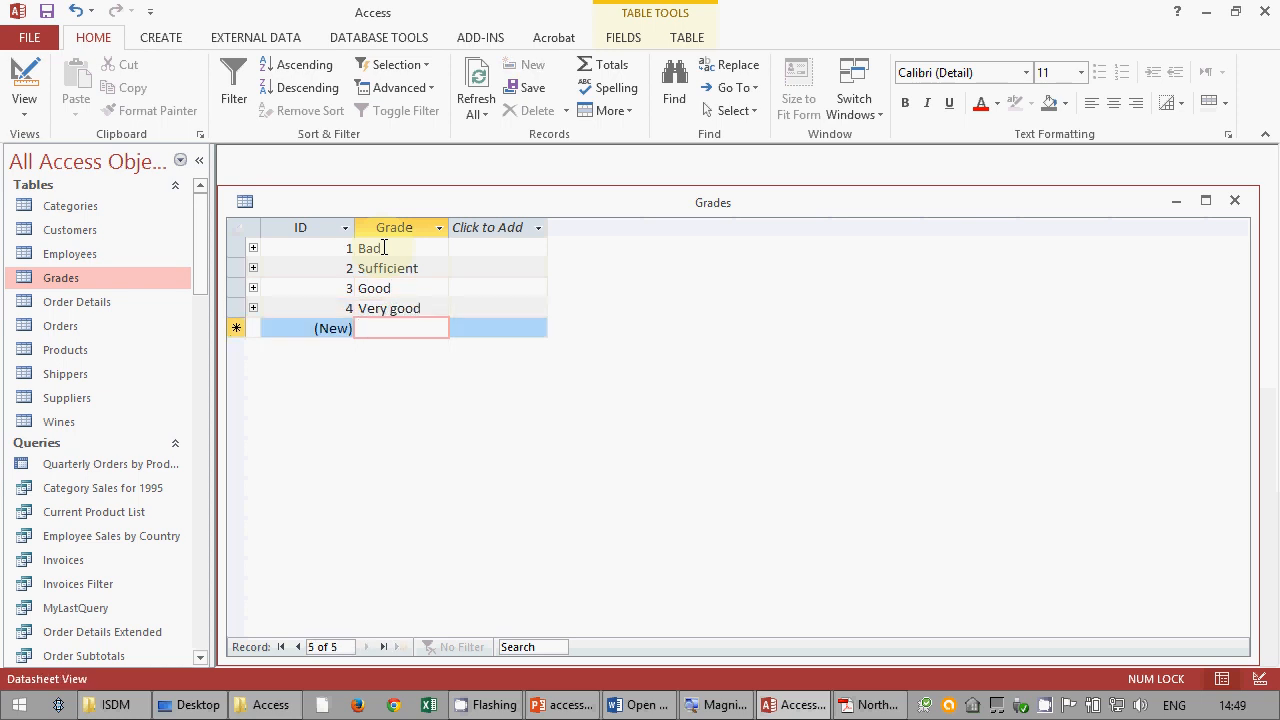
text(O)
key(BackSpace)
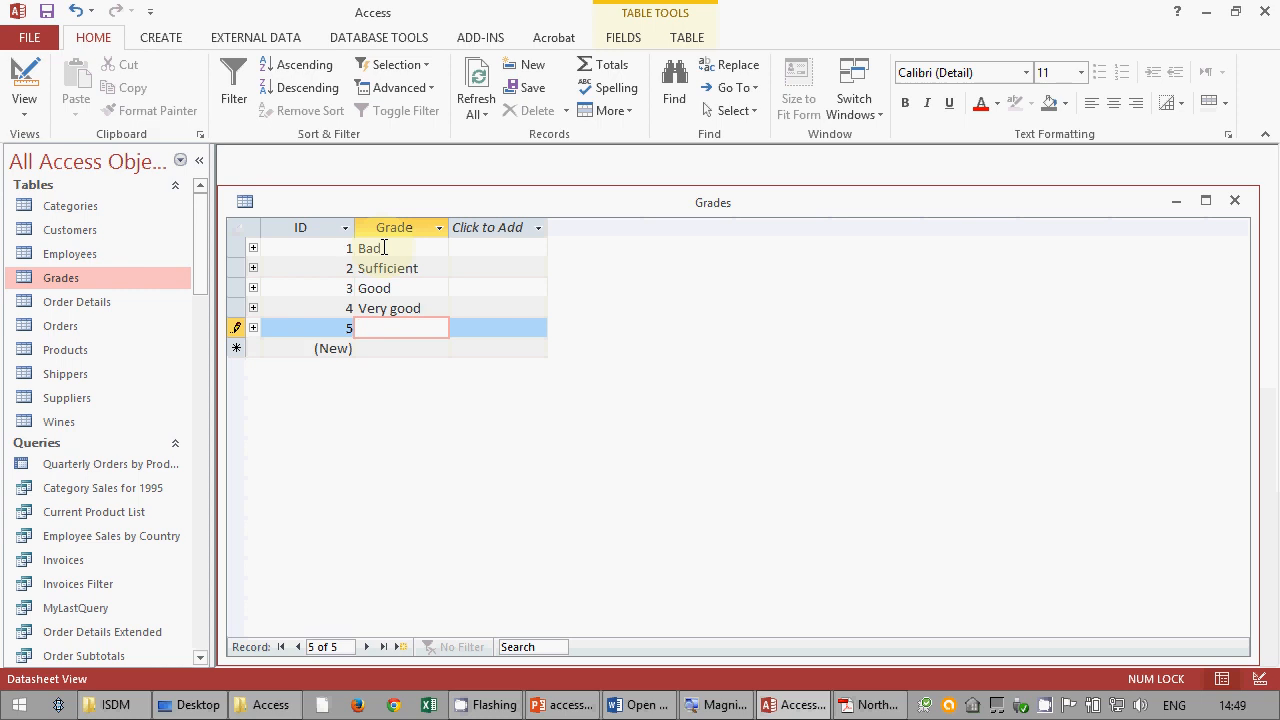
text(Max)
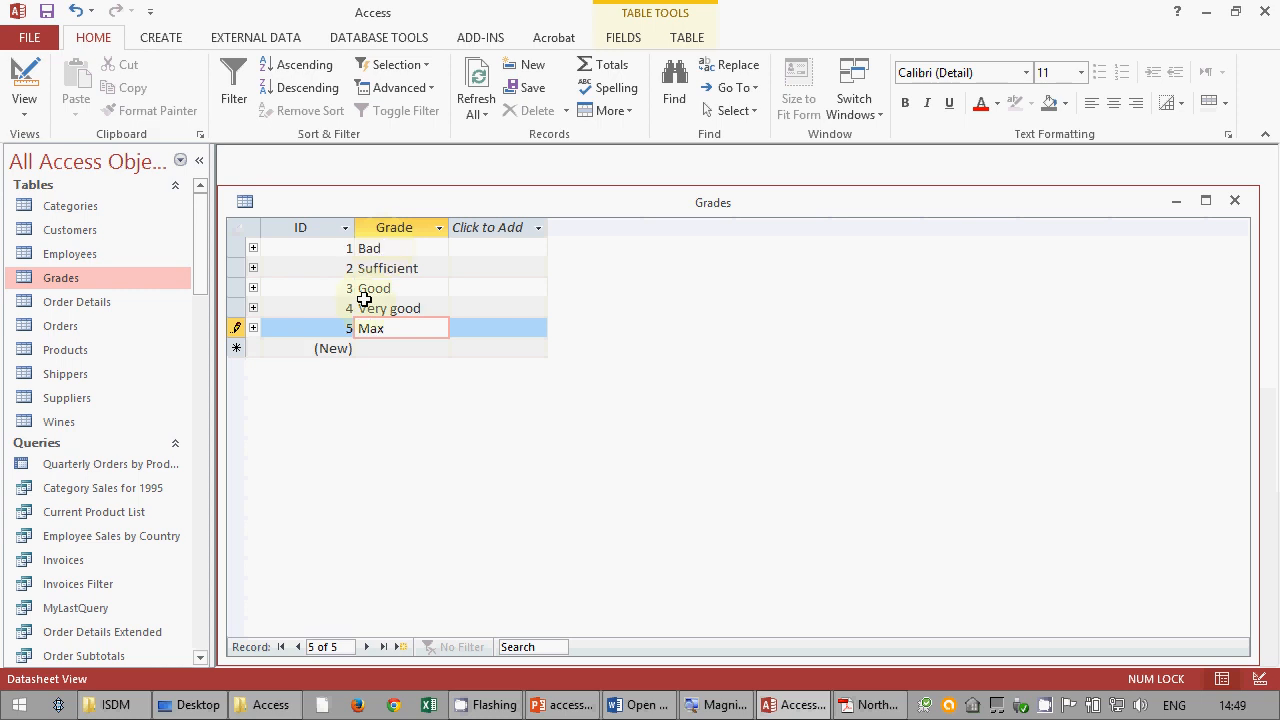
click(392, 345)
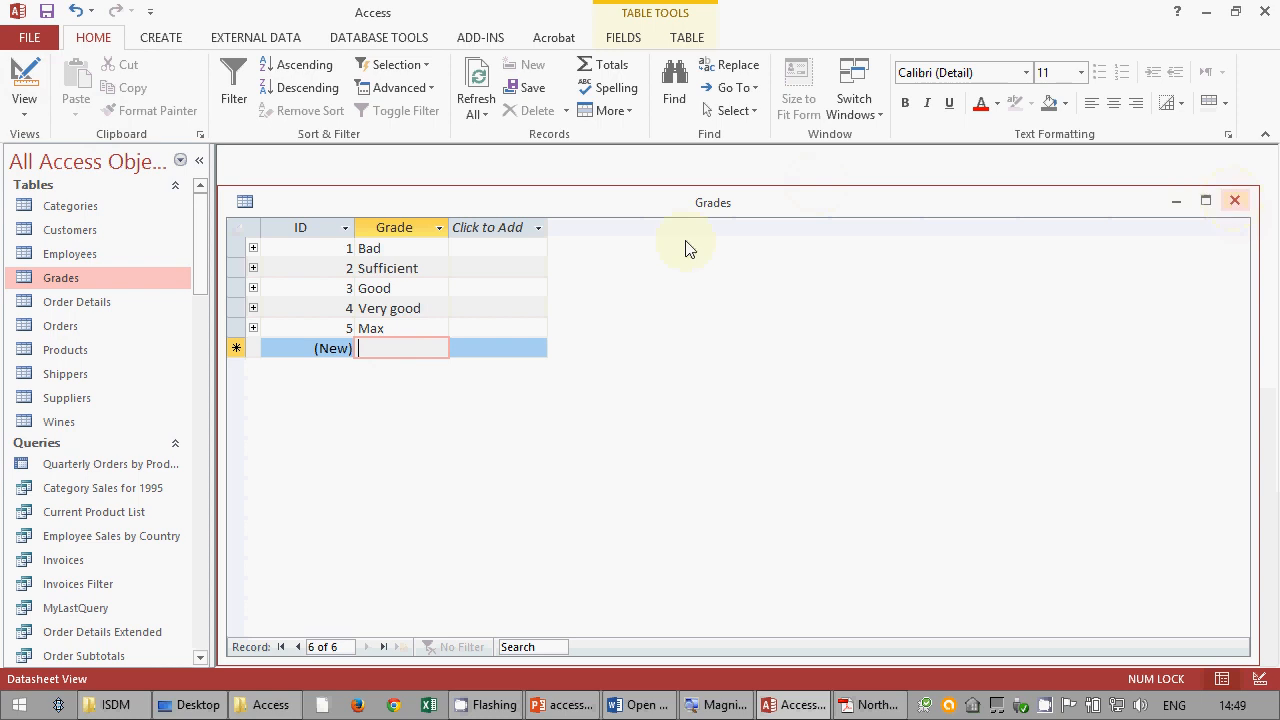
click(1235, 202)
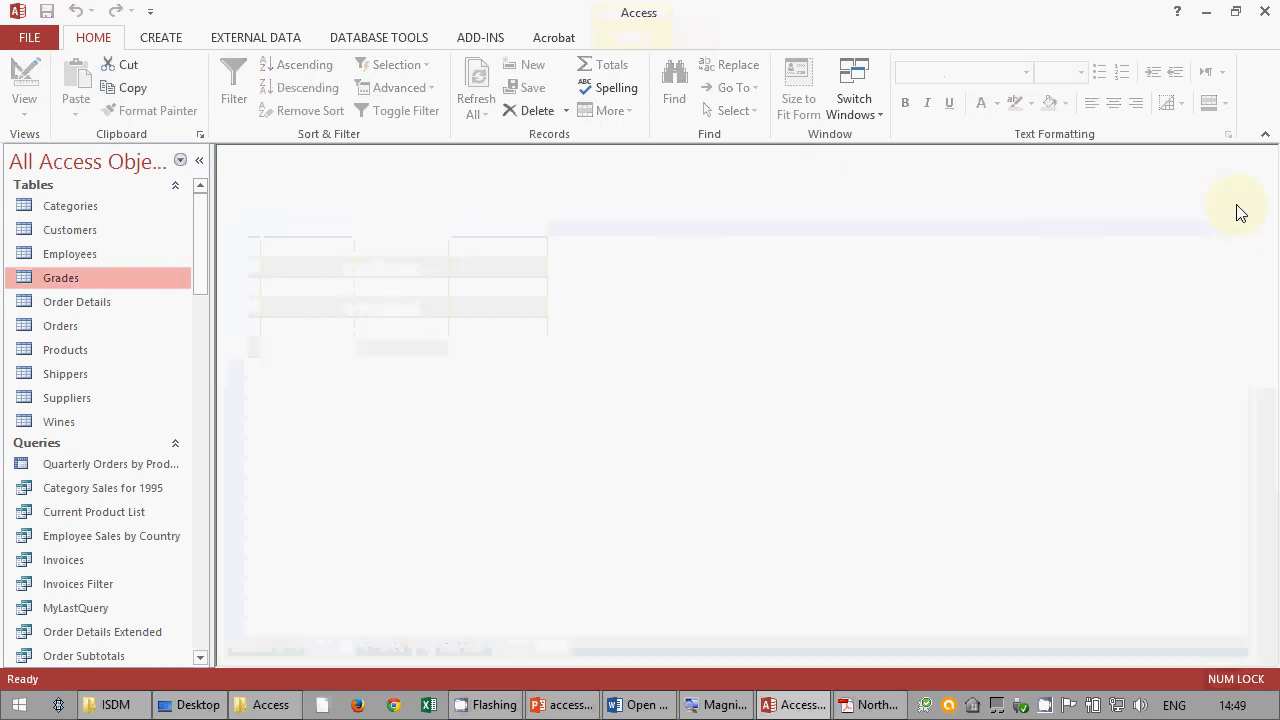
- Open the Employees table and choose Bad as the first employee's Grade and Very good as the second's
double_click(78, 256)
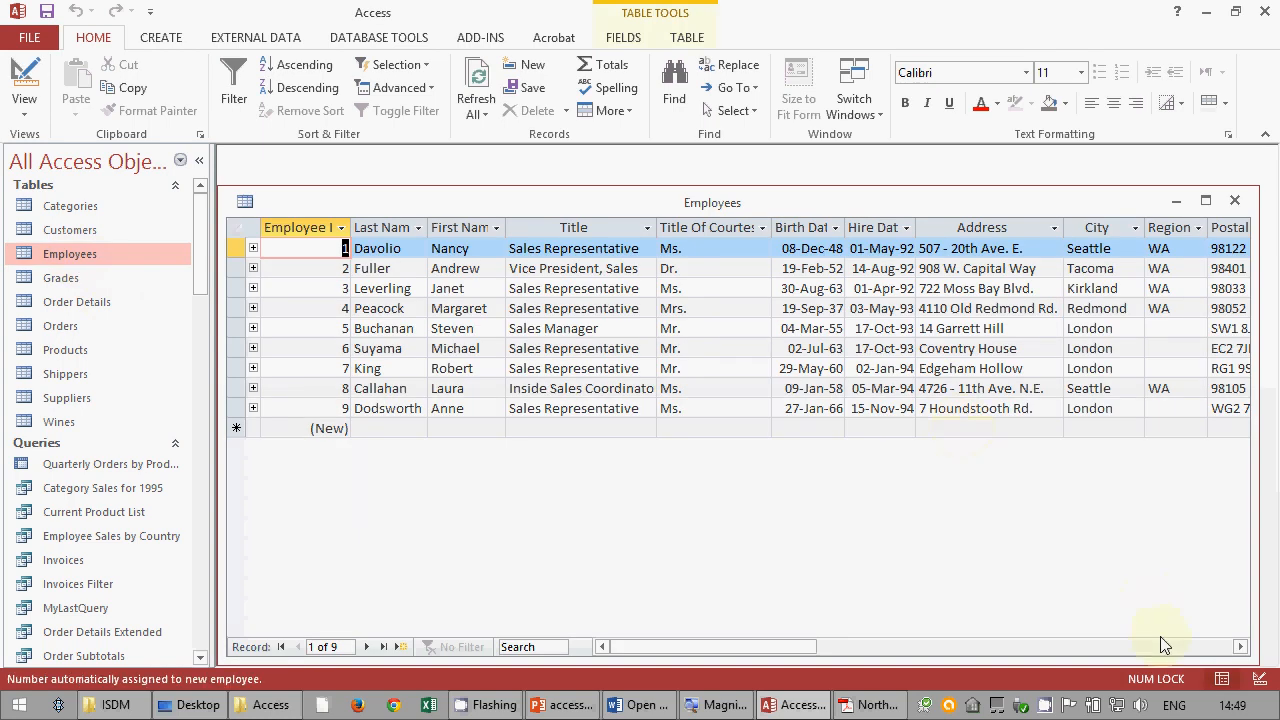
click(1163, 645)
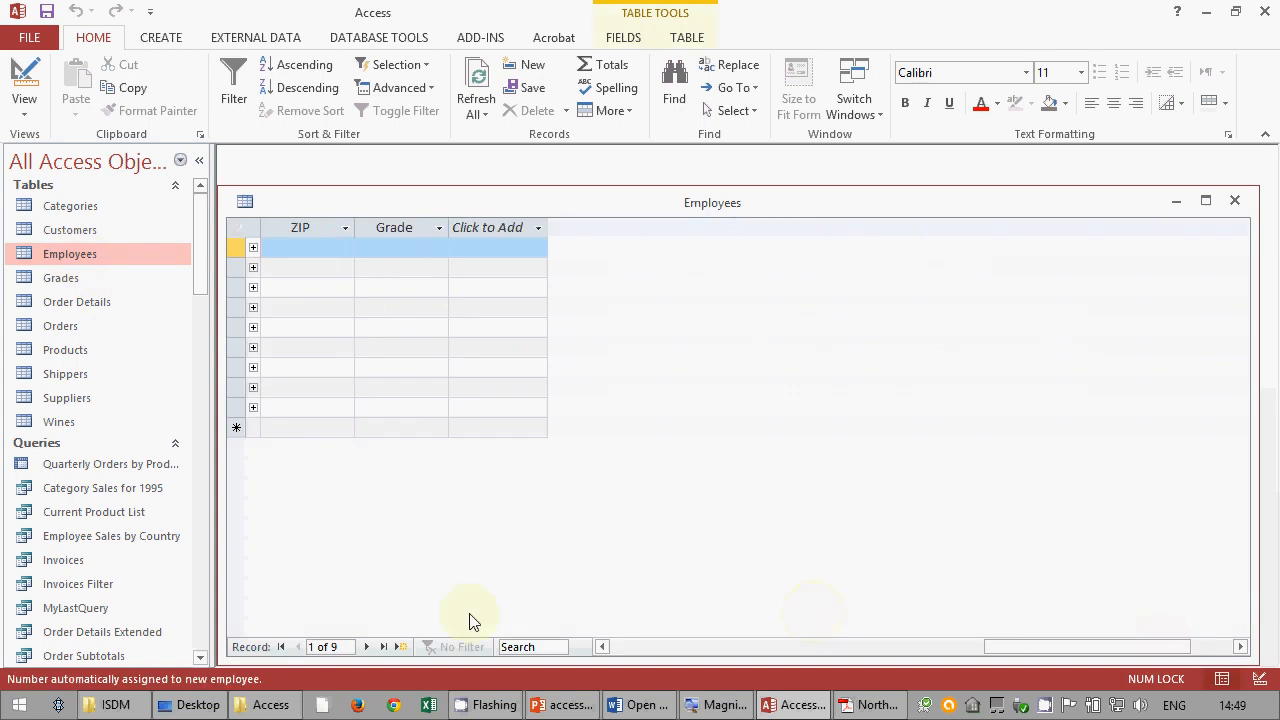
click(434, 250)
click(439, 249)
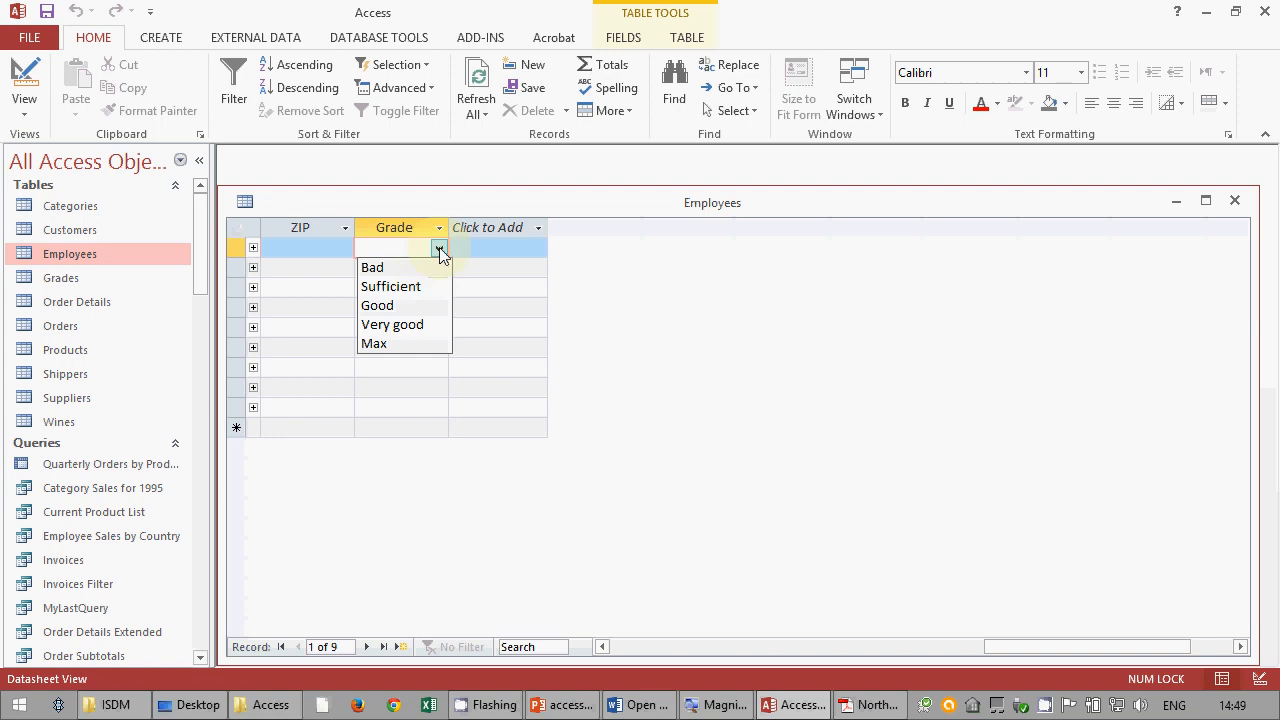
click(380, 267)
click(439, 268)
click(431, 340)
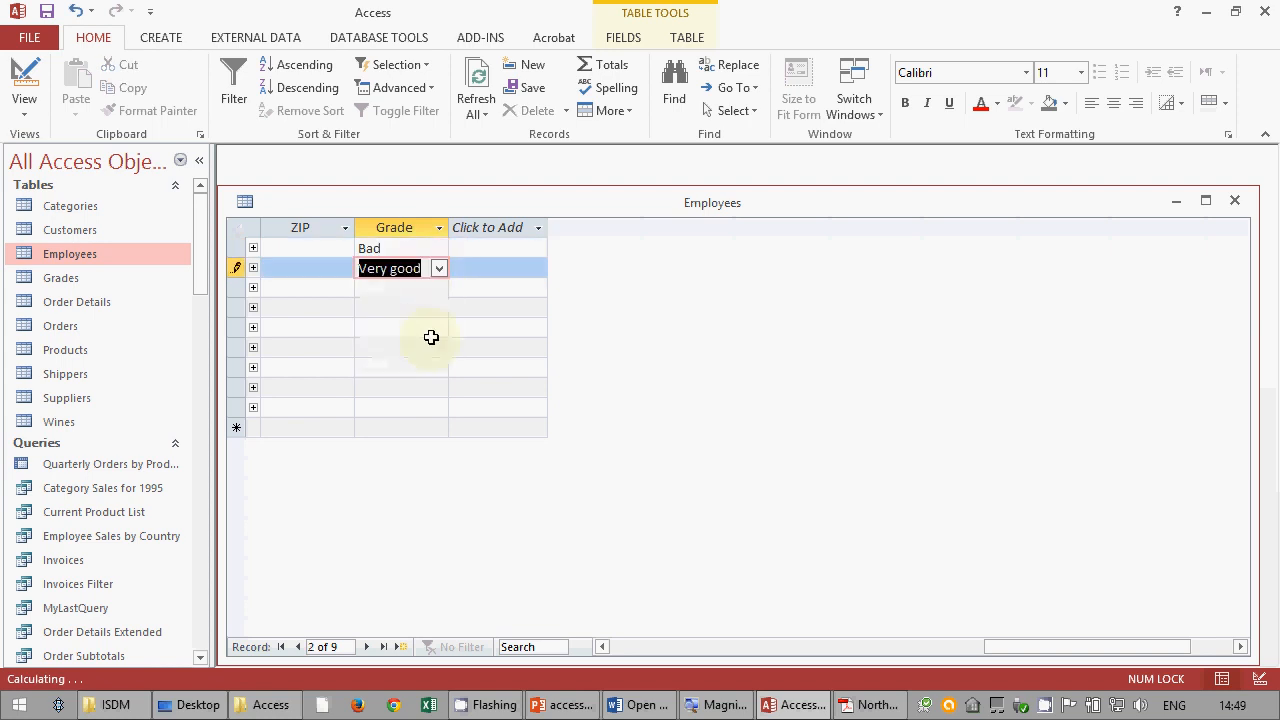
- Choose Sufficient as the Grade of the third employee, Good for the fourth and Sufficient for the eighth
click(439, 289)
click(431, 326)
click(440, 312)
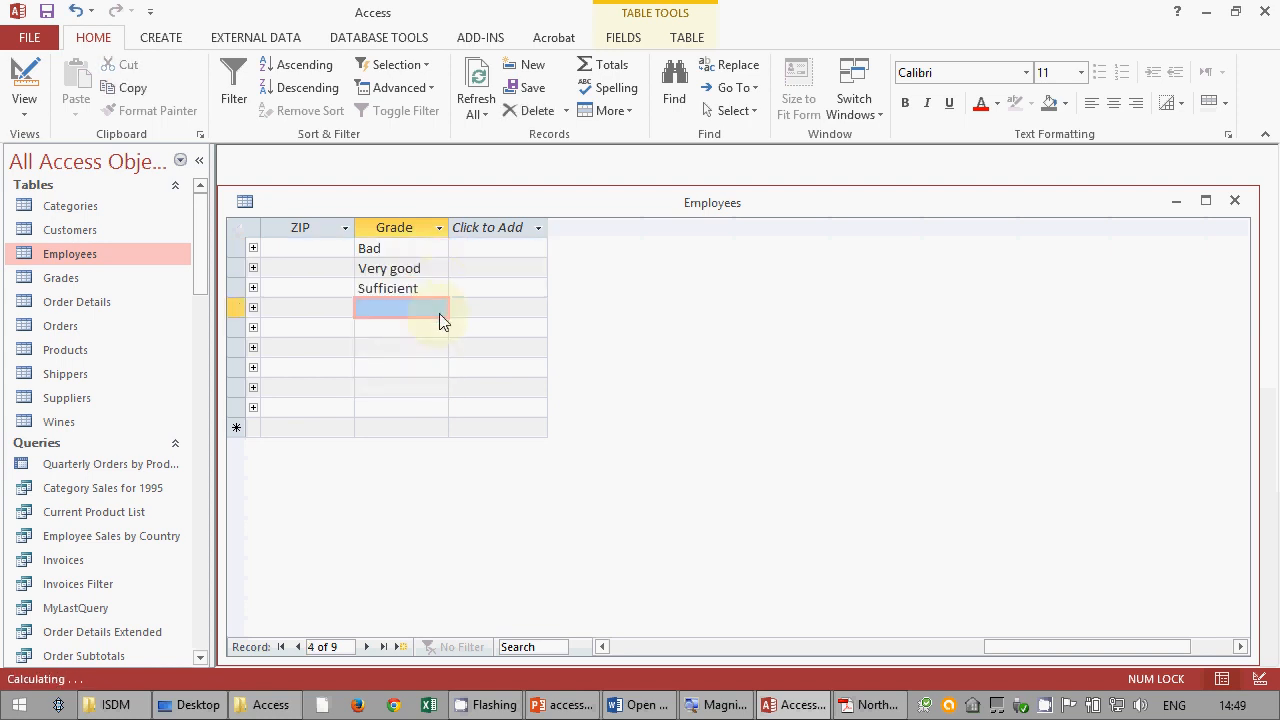
click(438, 309)
click(414, 366)
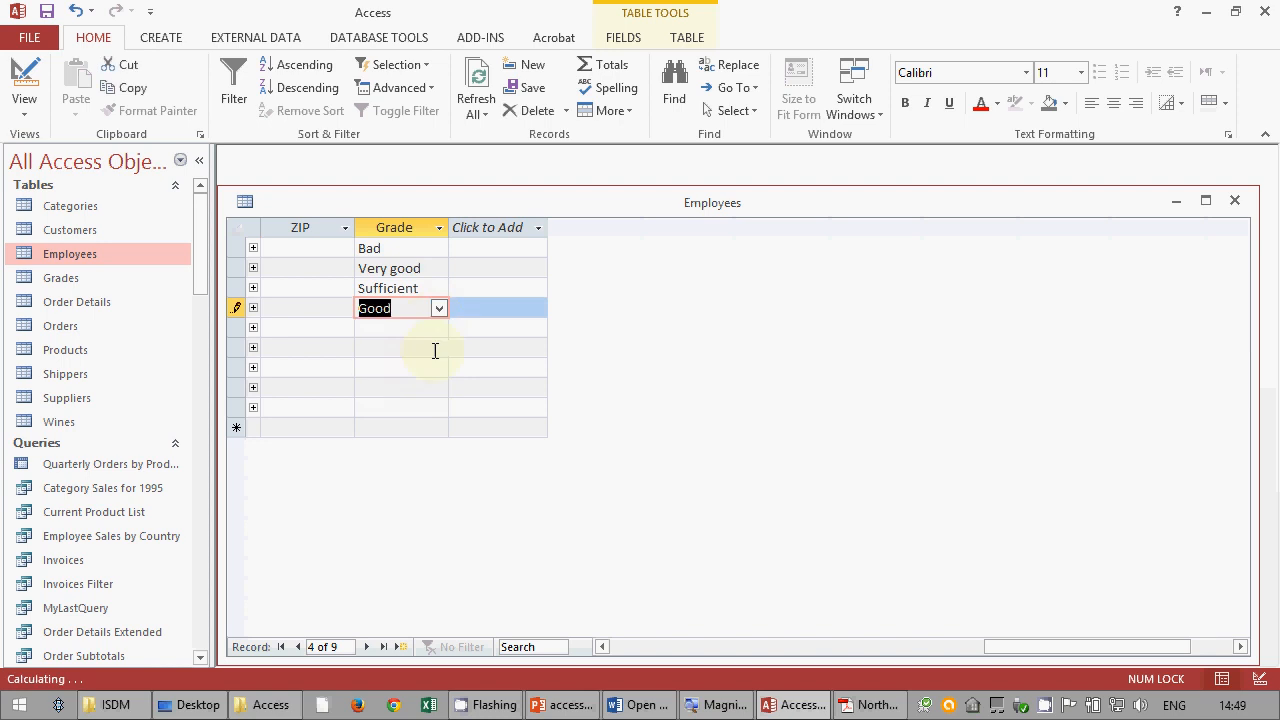
click(439, 387)
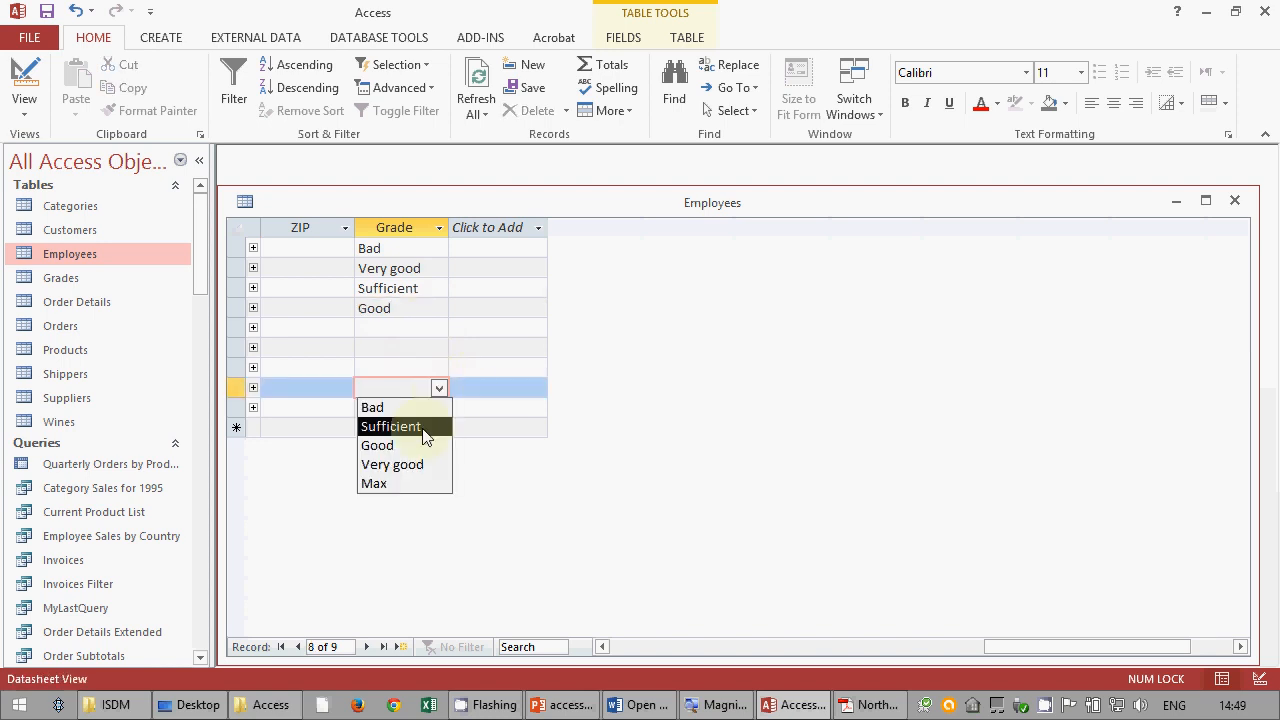
click(421, 428)
click(485, 424)
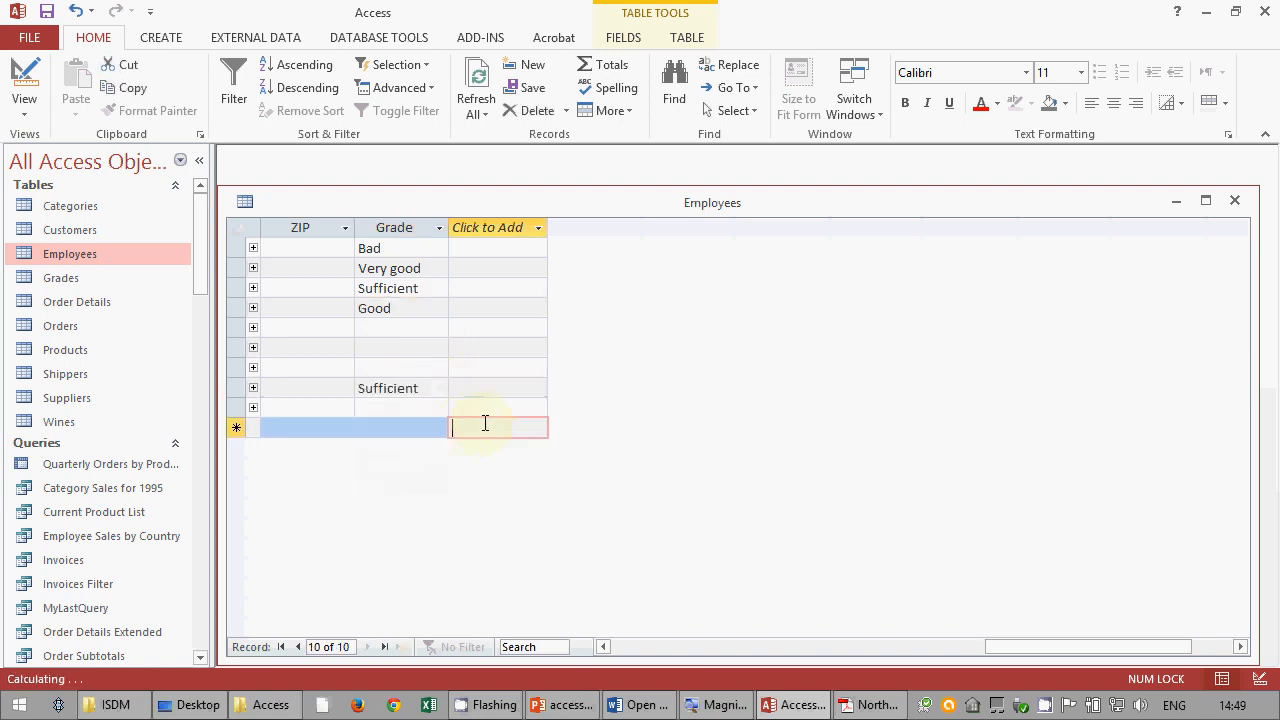
- Open the Grades table and add Very Bad as the sixth grade
click(752, 651)
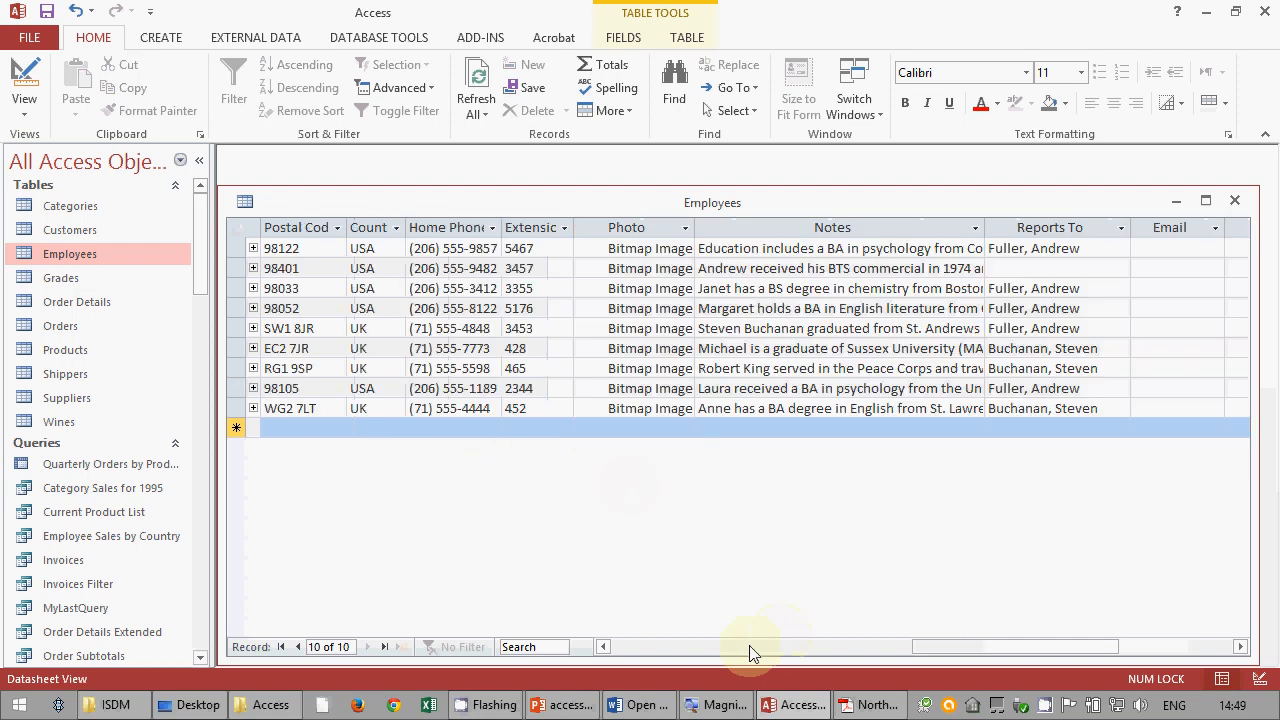
drag(938, 647, 971, 651)
click(74, 282)
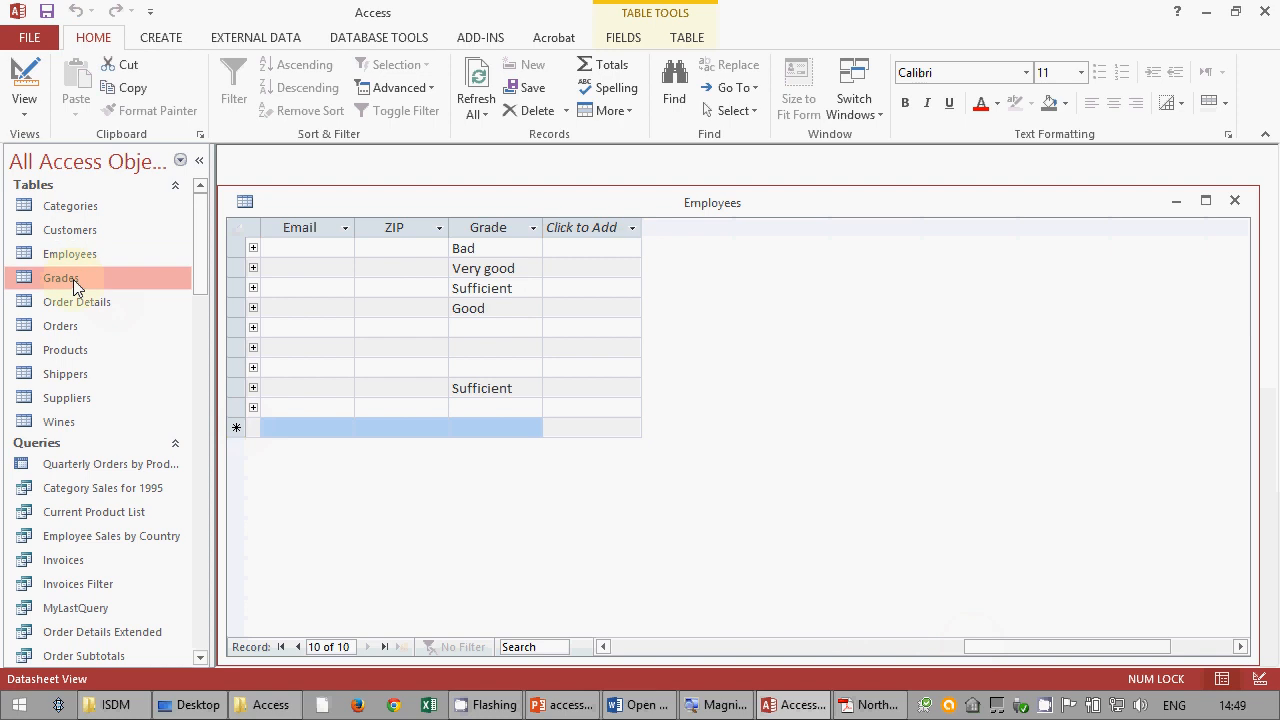
double_click(74, 279)
click(388, 348)
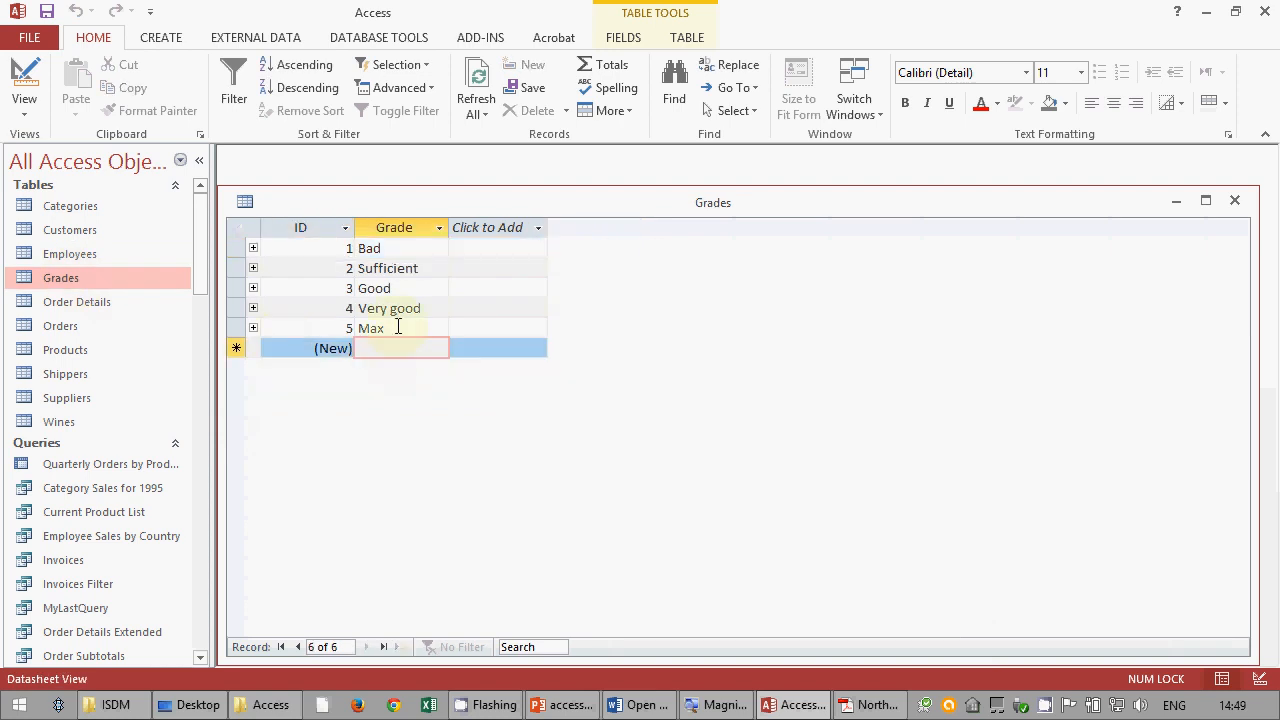
text(Very Bad)
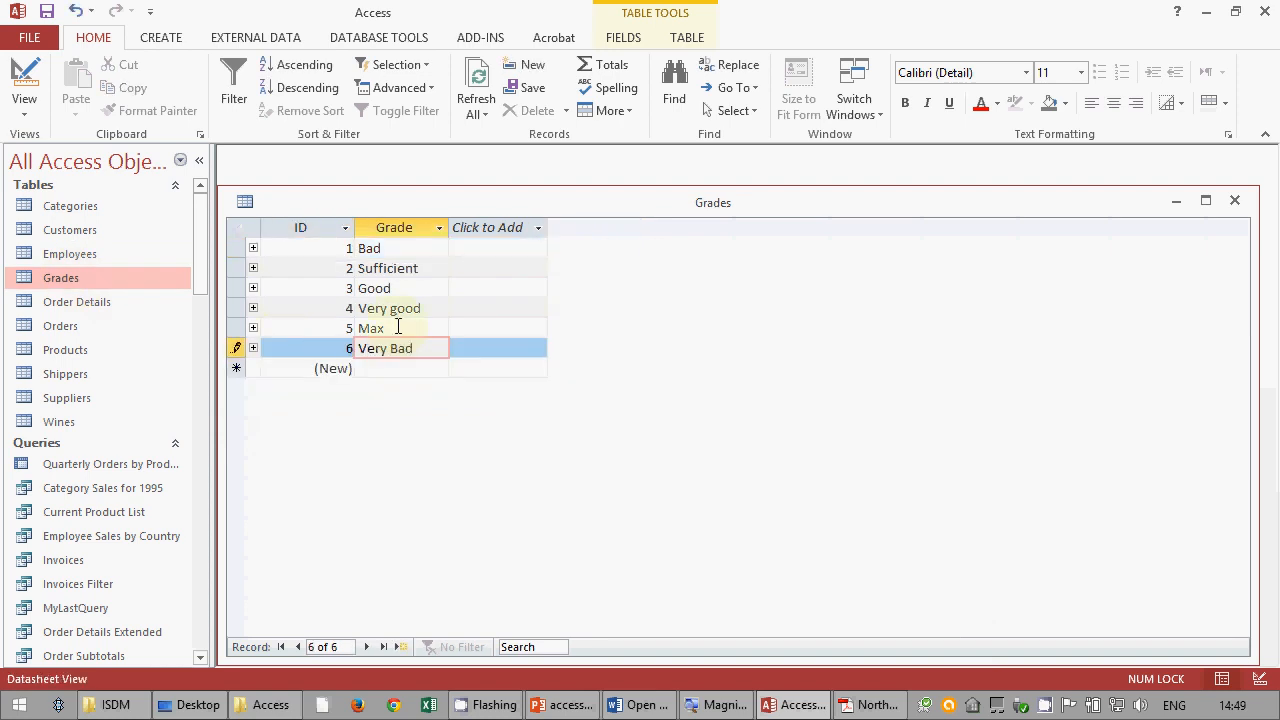
click(444, 365)
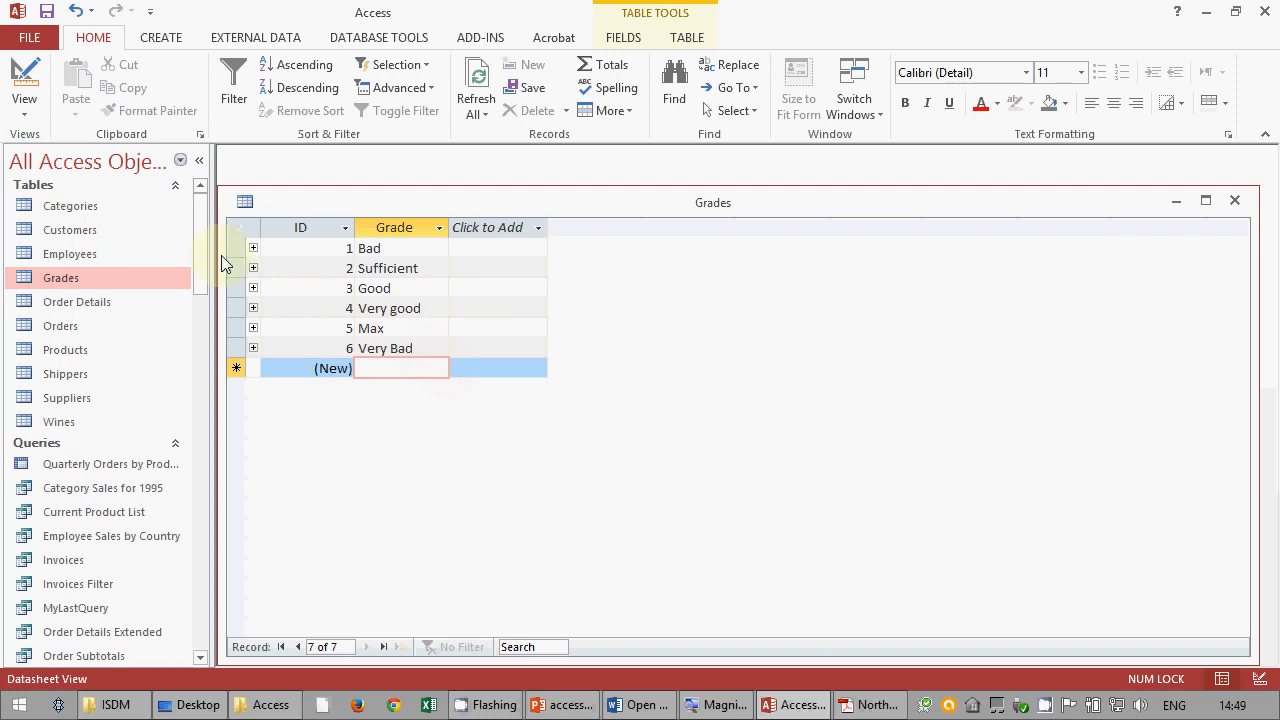
- Return to the Employees table and check the Grade choices offered for the seventh employee
double_click(99, 253)
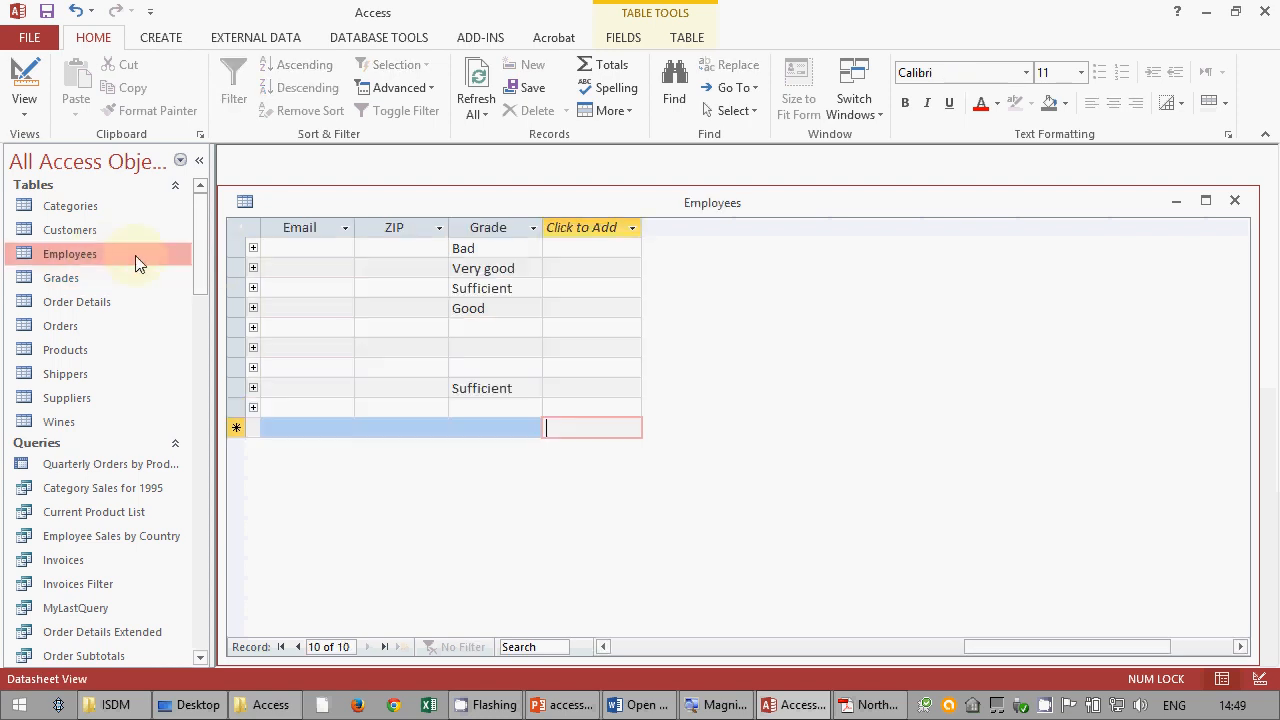
click(531, 367)
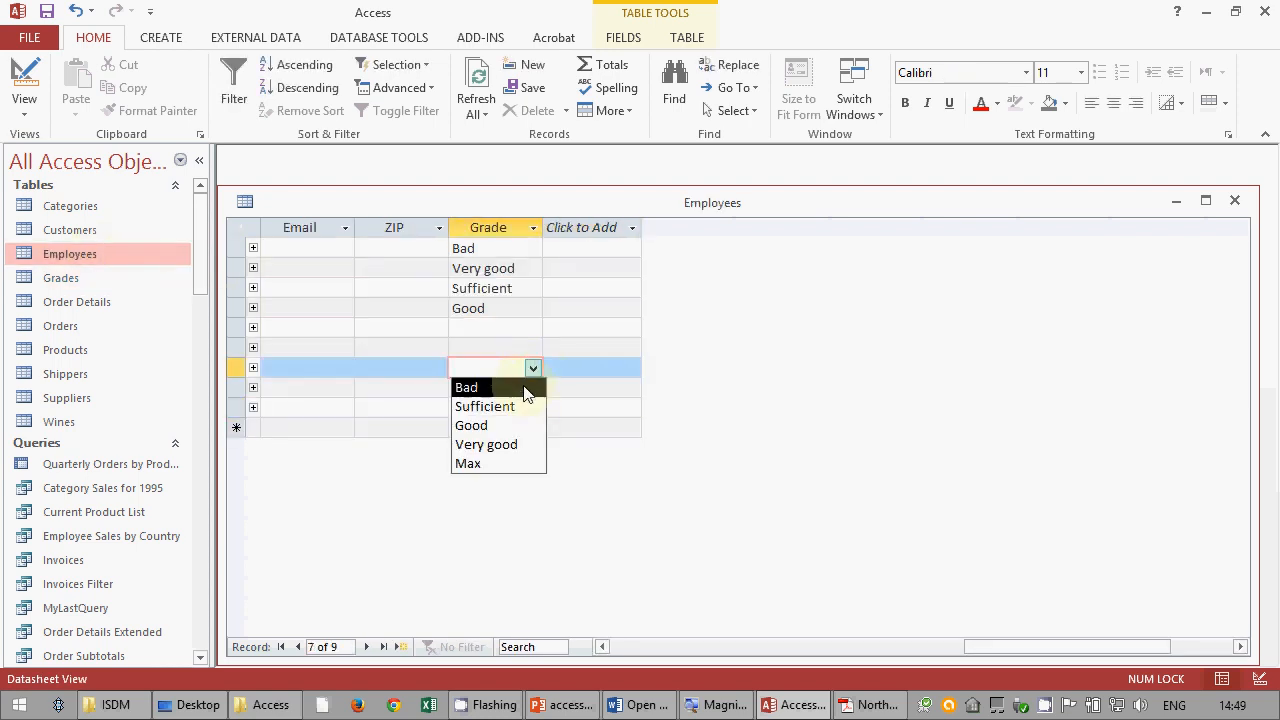
click(533, 367)
- Close and reopen the Employees table, then choose Very Bad as the seventh employee's Grade
click(1235, 201)
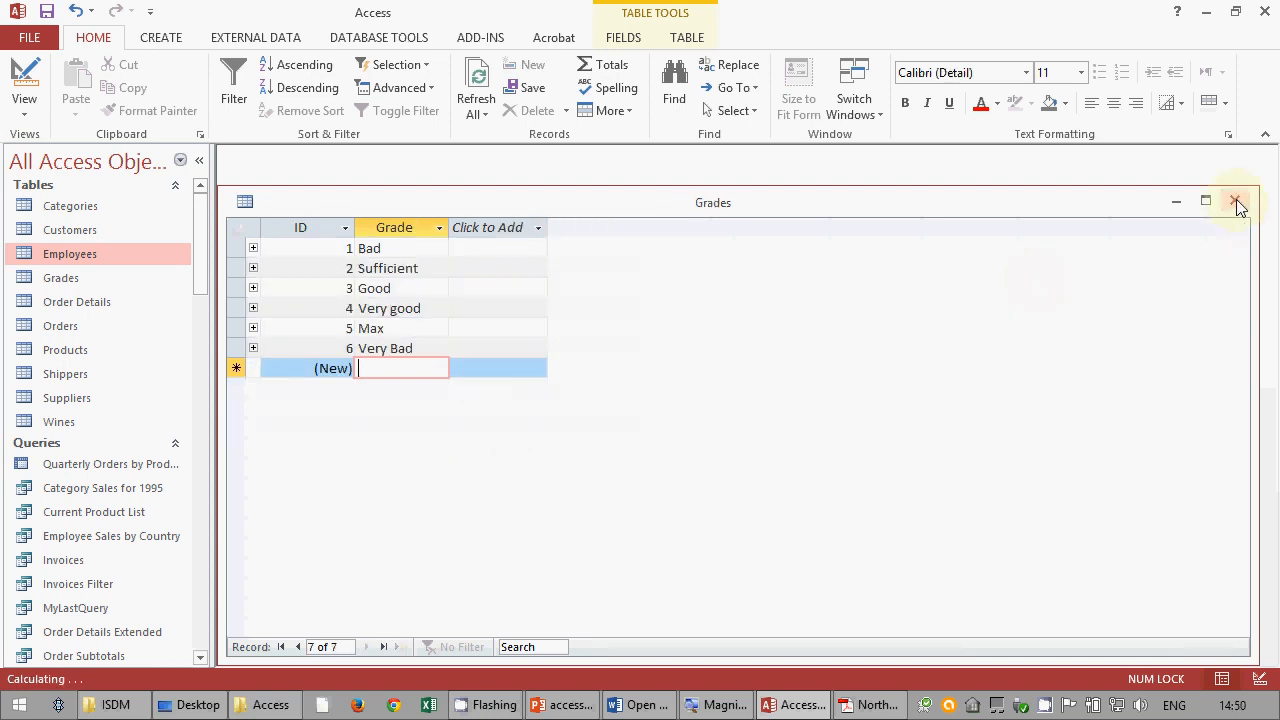
double_click(68, 252)
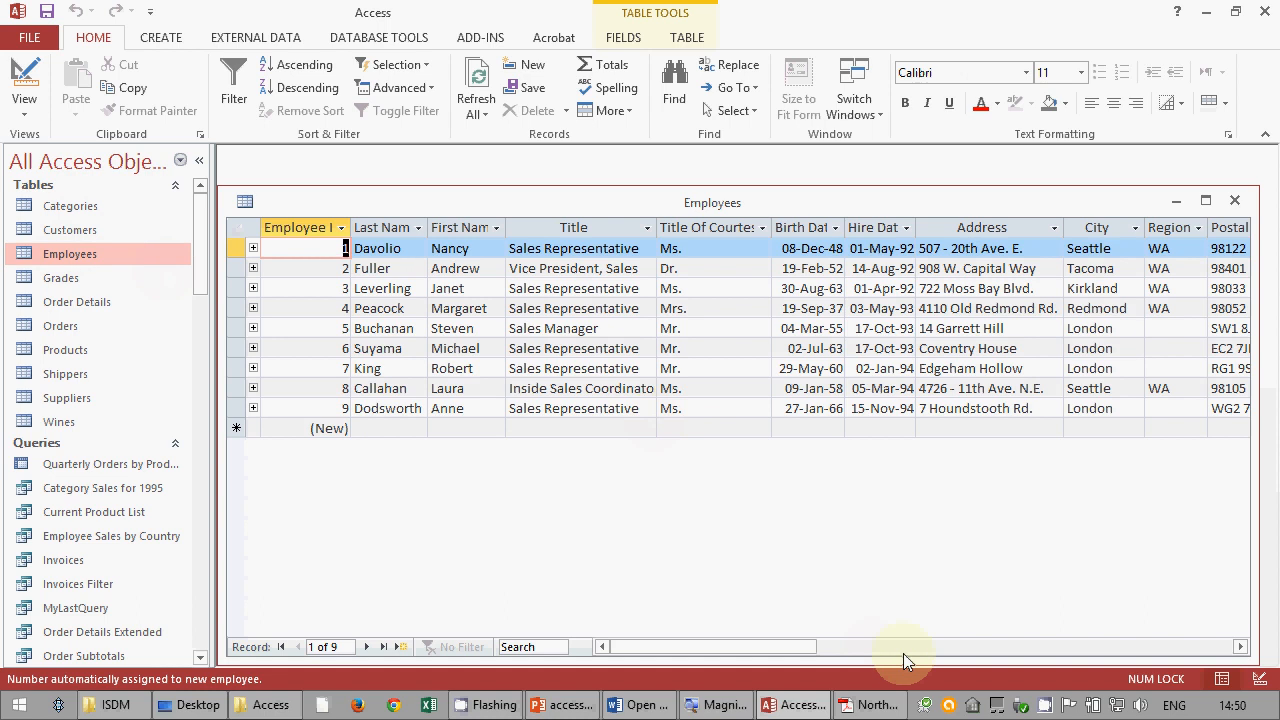
drag(903, 653, 1066, 655)
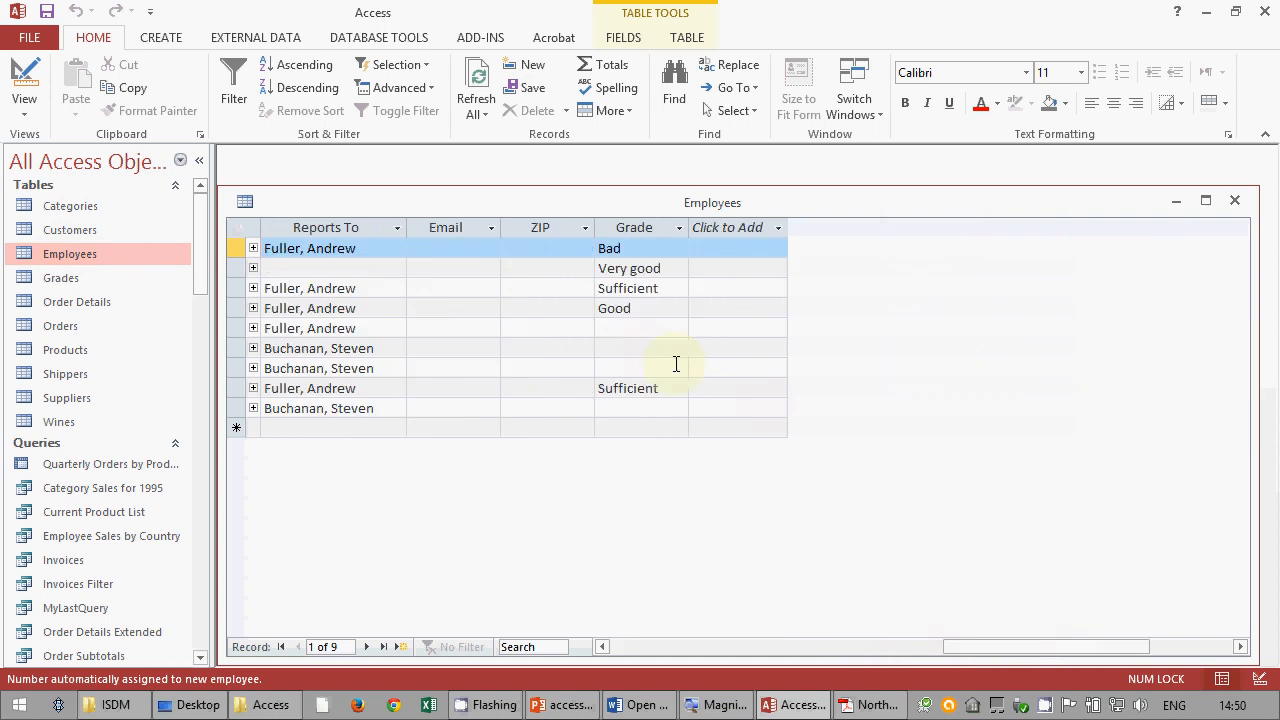
click(679, 368)
click(646, 482)
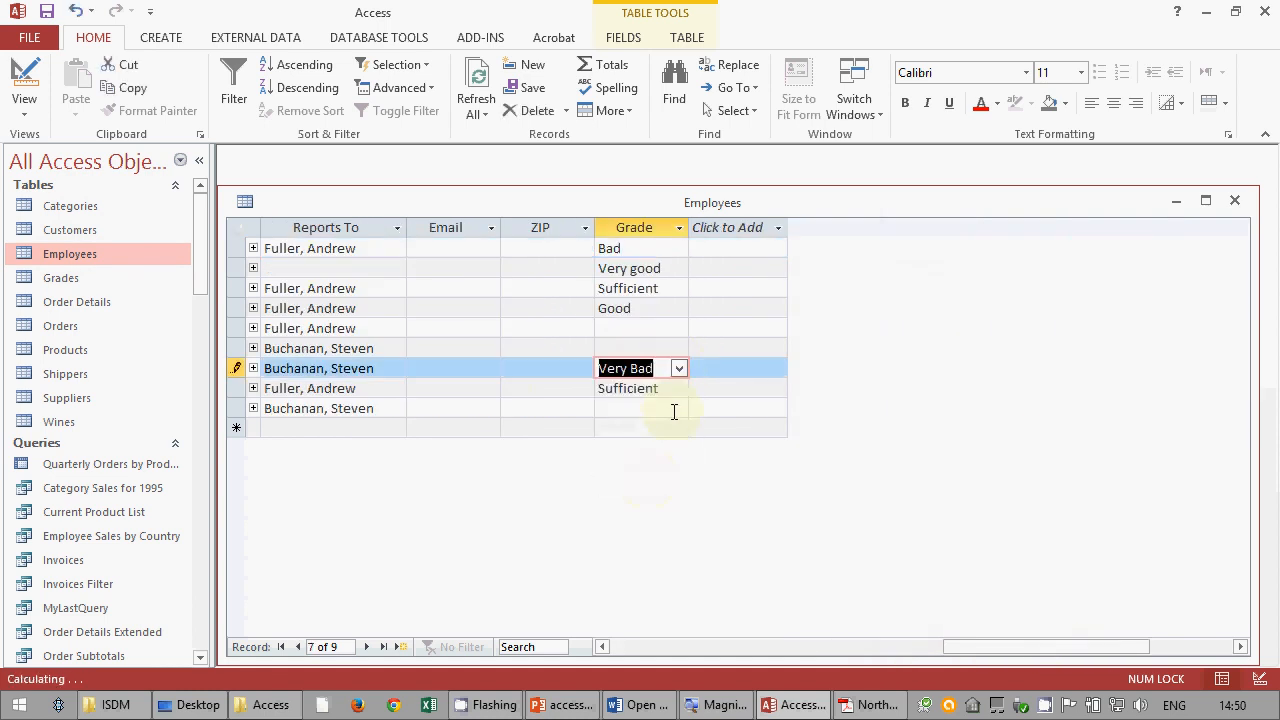
- Close the Employees table, switch to the PowerPoint presentation and show the Table and relationships slide followed by the Form slide
click(1233, 202)
click(870, 704)
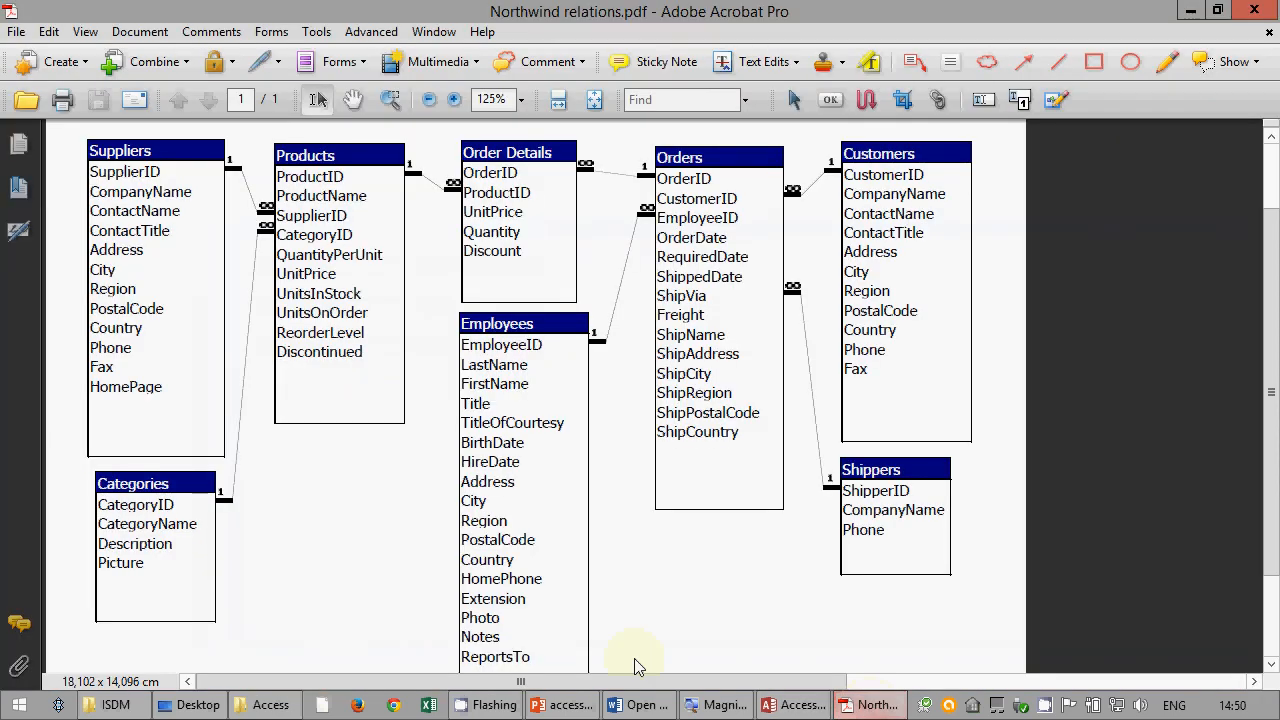
click(800, 704)
click(565, 704)
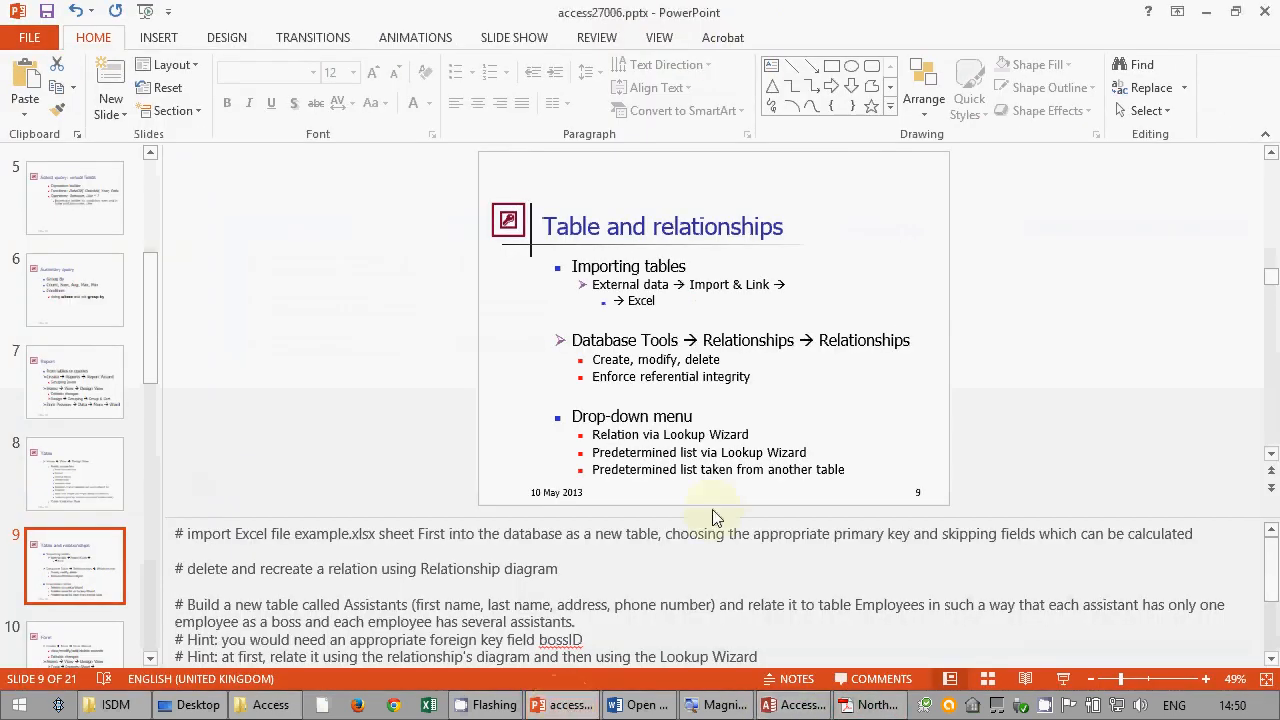
click(1064, 679)
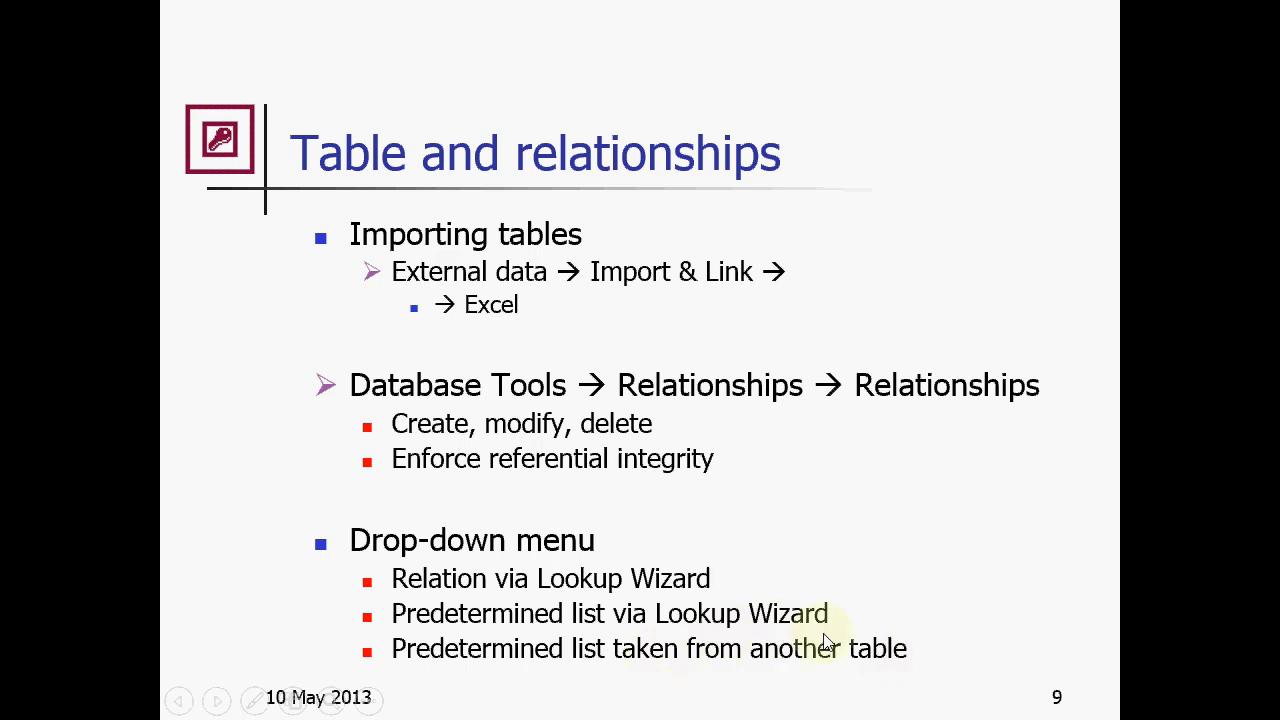
click(760, 625)
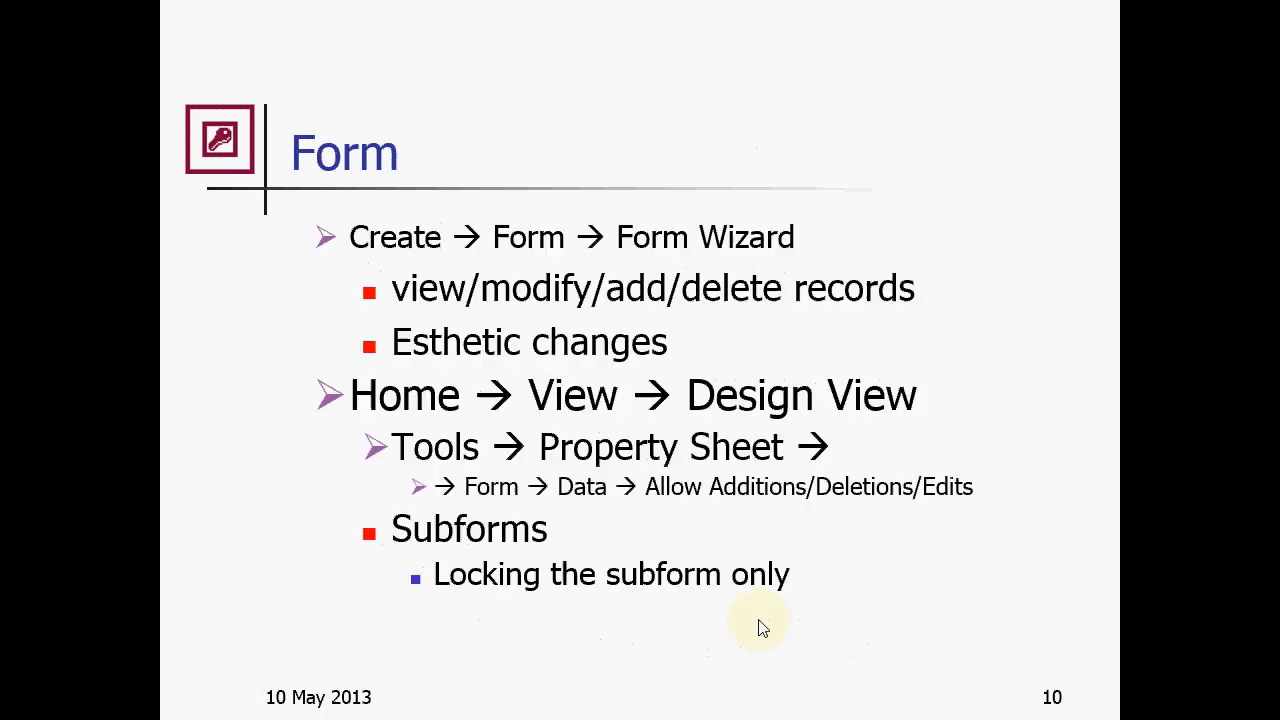
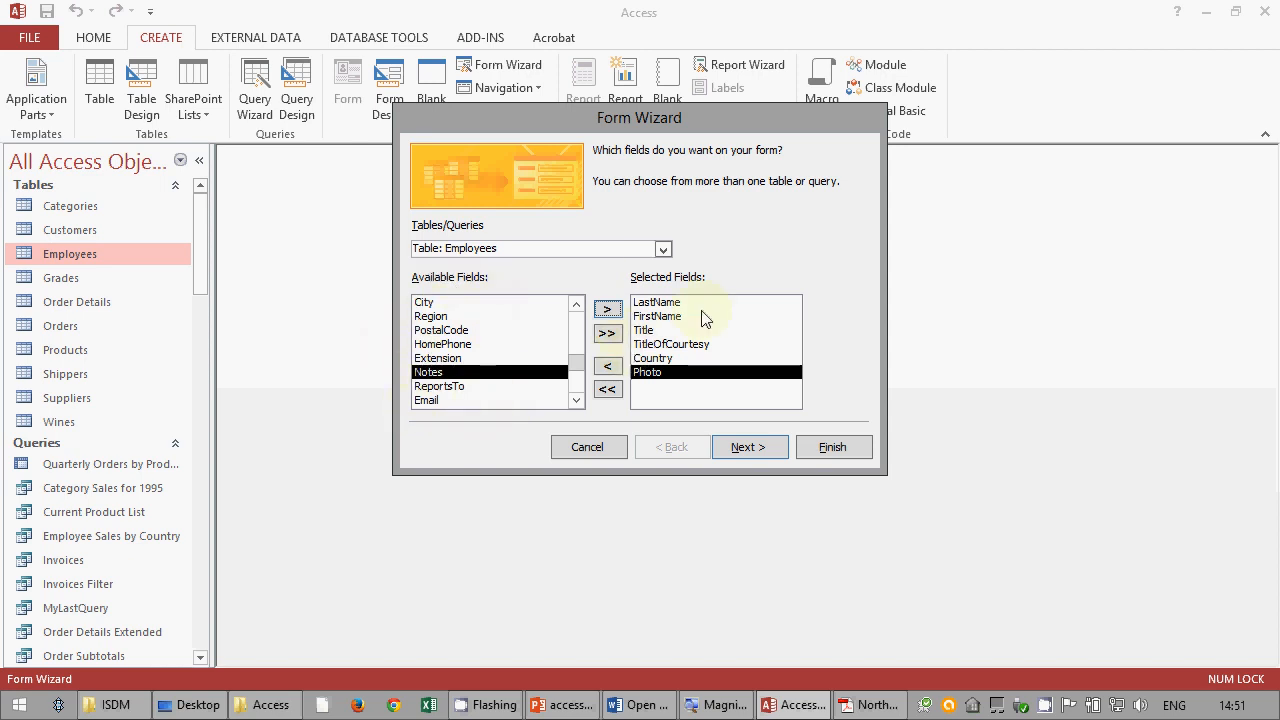
- Compare the Tabular, Datasheet and Justified layouts for the employees form and choose Columnar
click(773, 452)
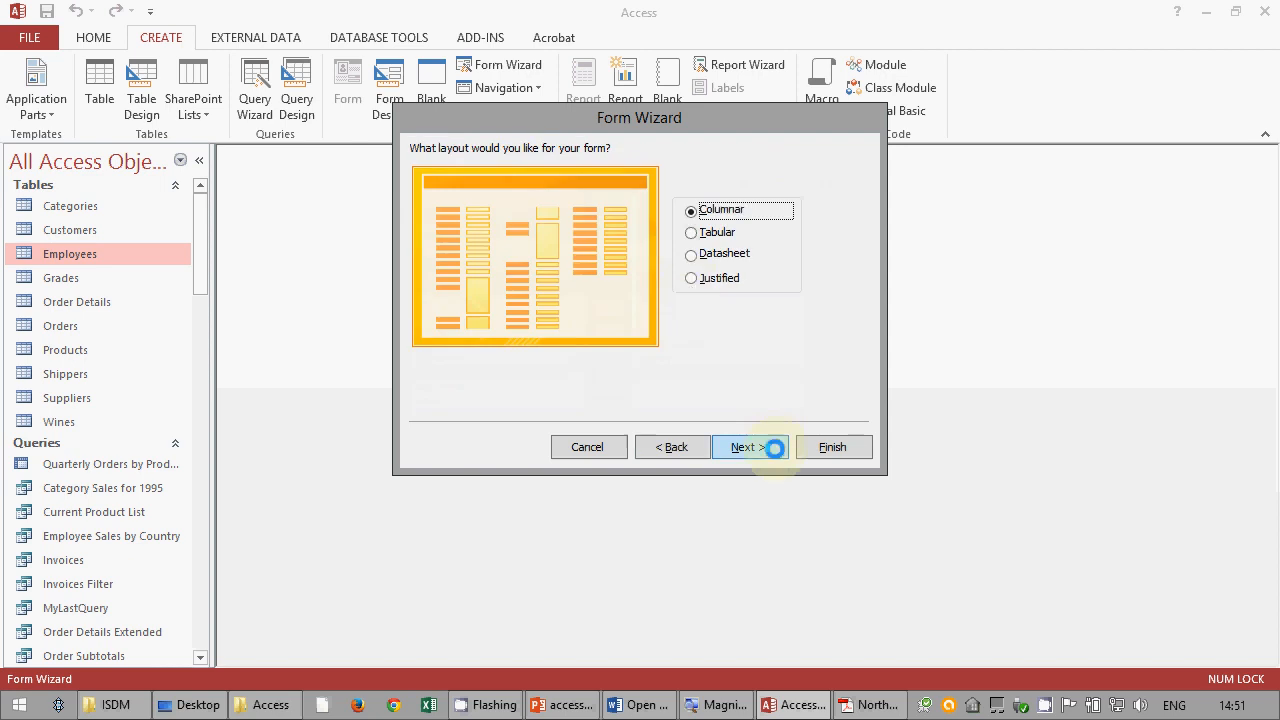
click(705, 234)
click(712, 254)
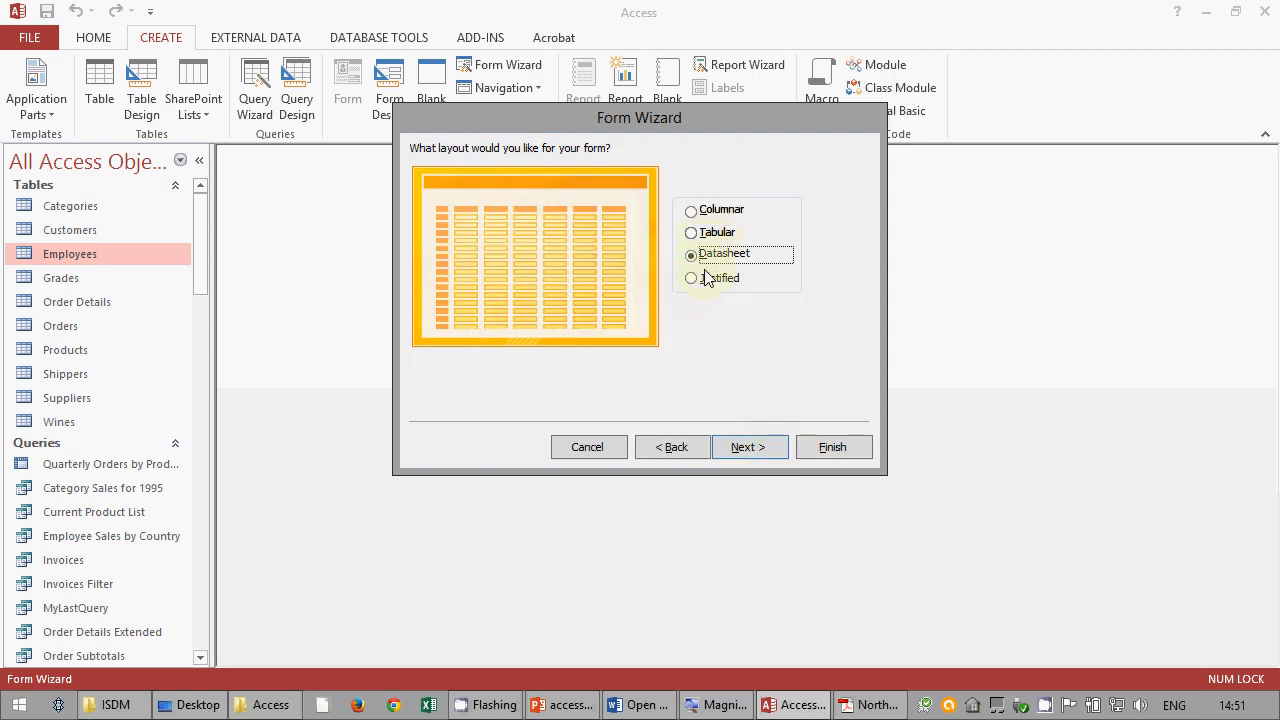
click(716, 278)
click(718, 210)
click(776, 452)
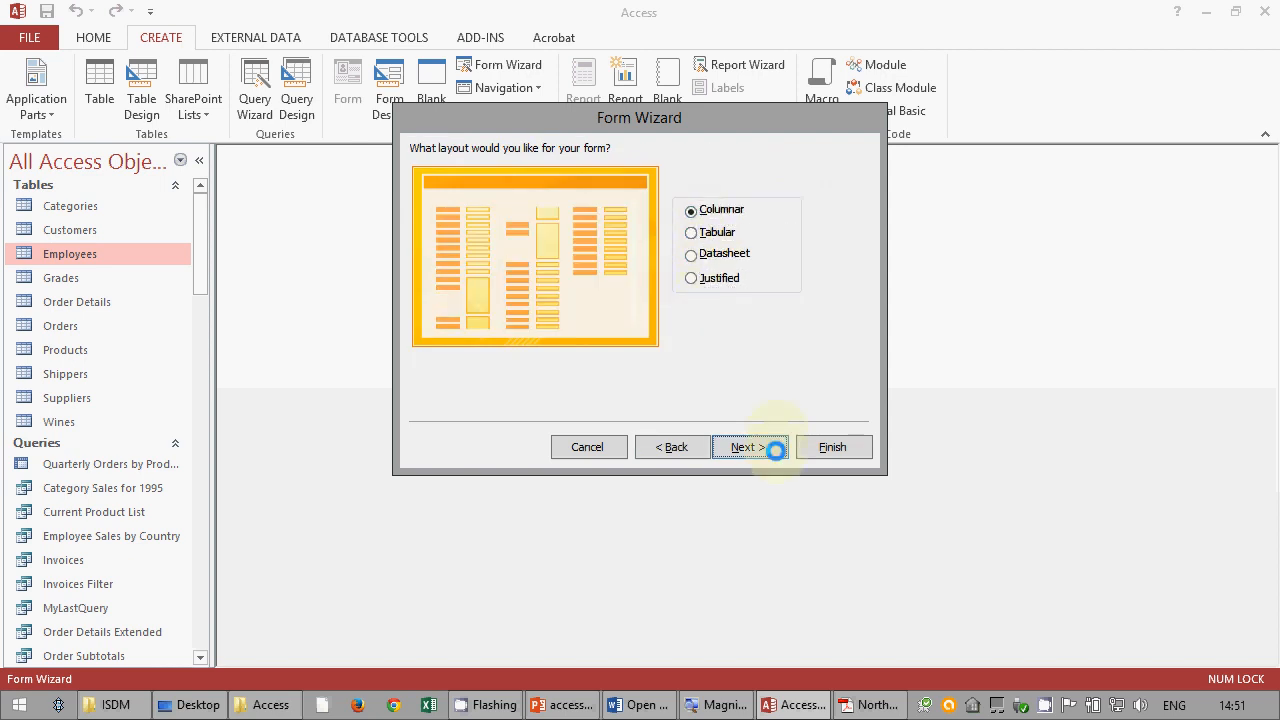
- Title the form form1, finish the wizard with the form open for viewing, and reposition its window
double_click(613, 173)
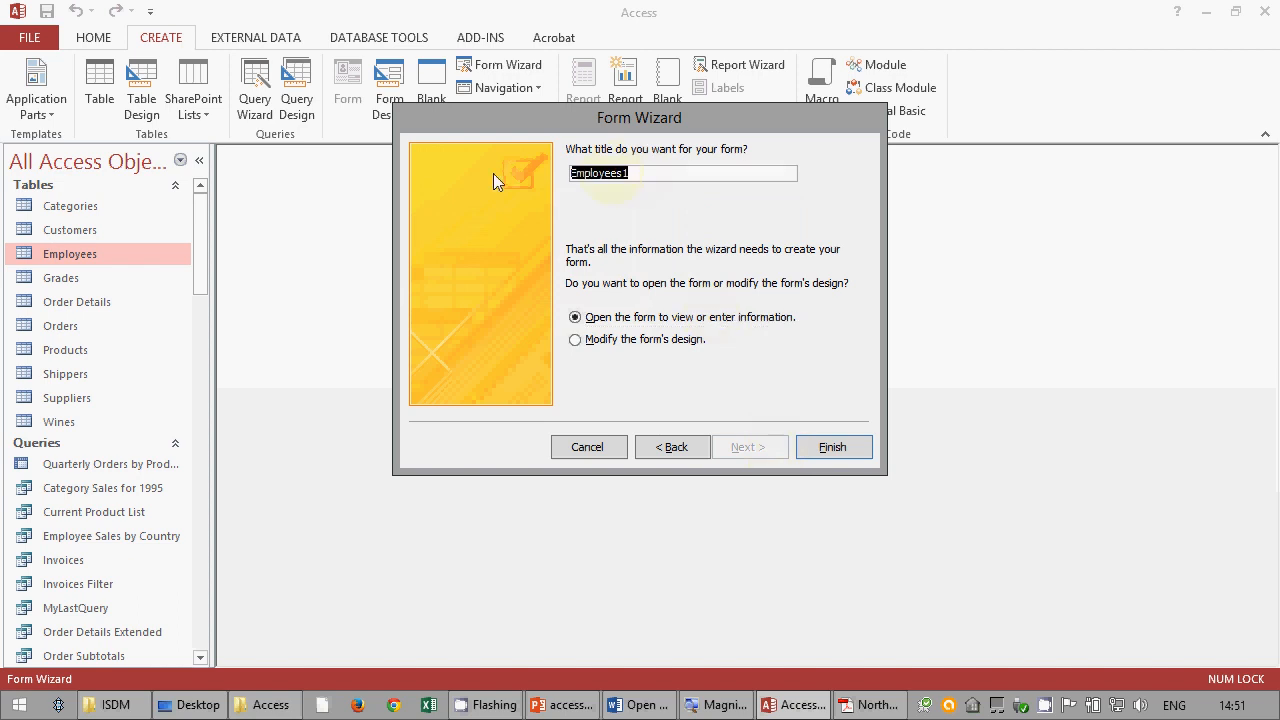
text(form1)
key(Return)
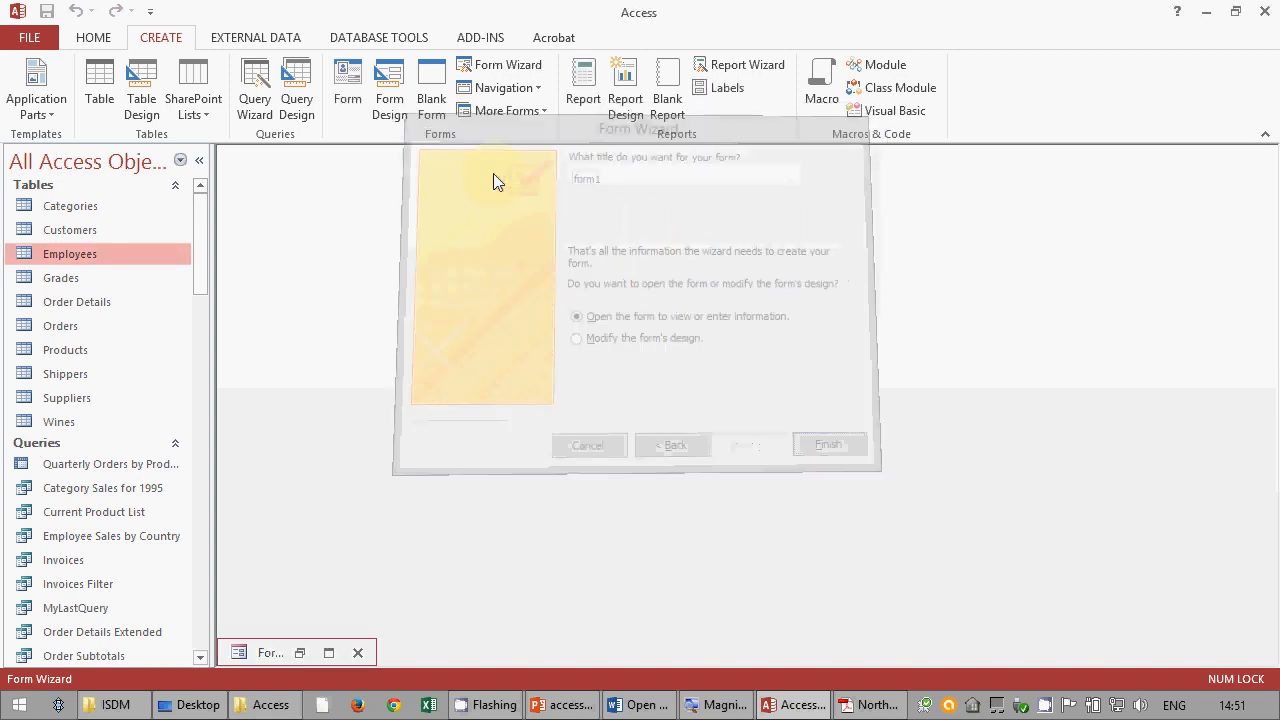
drag(492, 208, 568, 188)
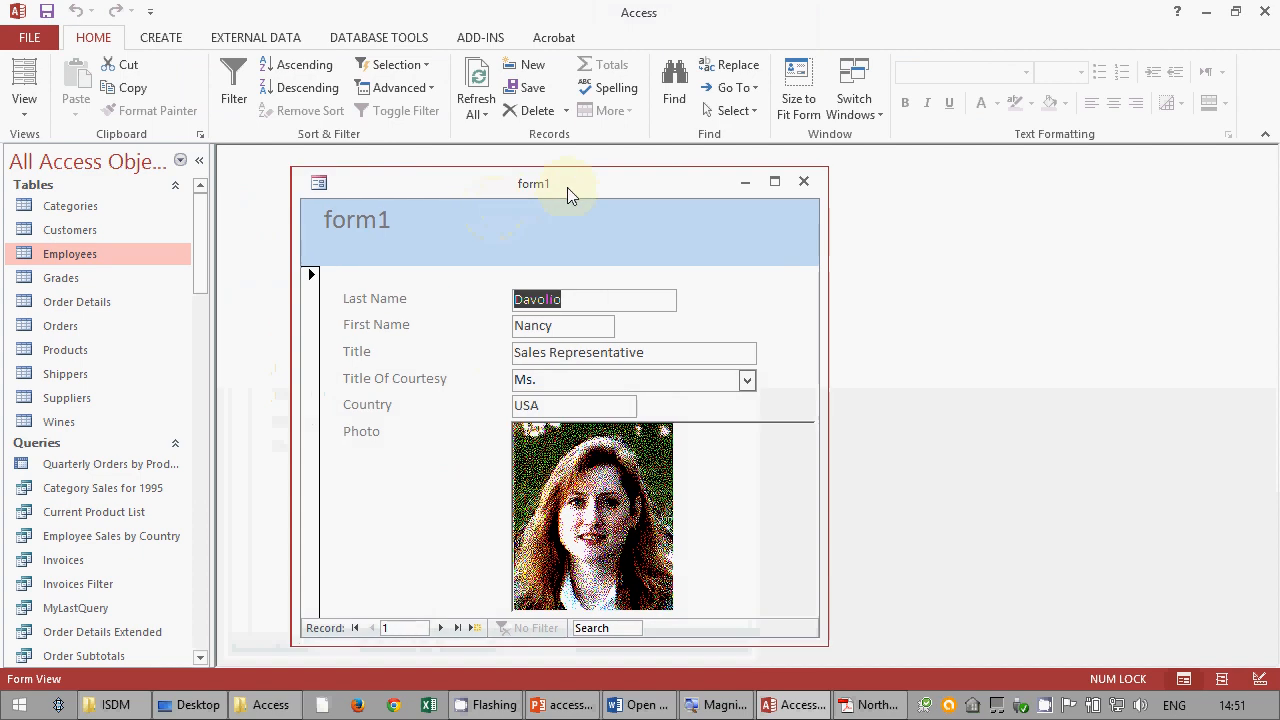
- Browse form1 up to the sixth employee record, maximizing the form and checking the Title Of Courtesy drop-down
click(441, 627)
click(442, 627)
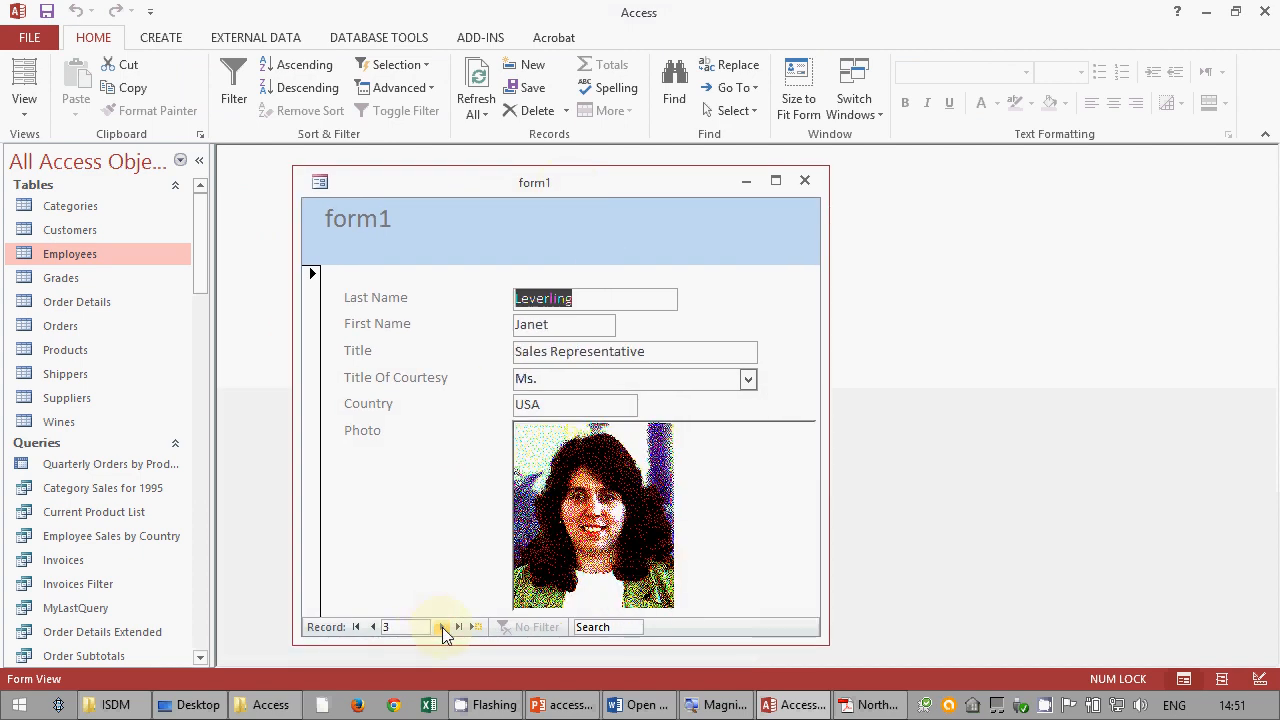
click(442, 627)
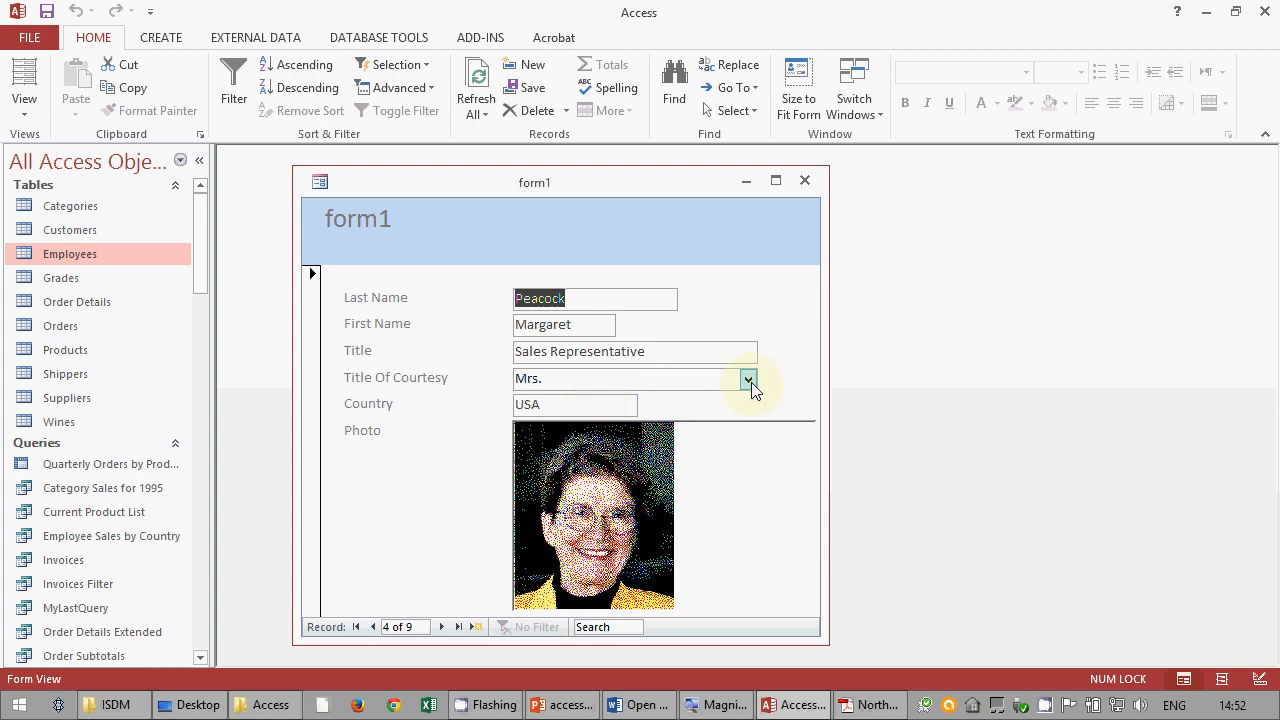
click(776, 181)
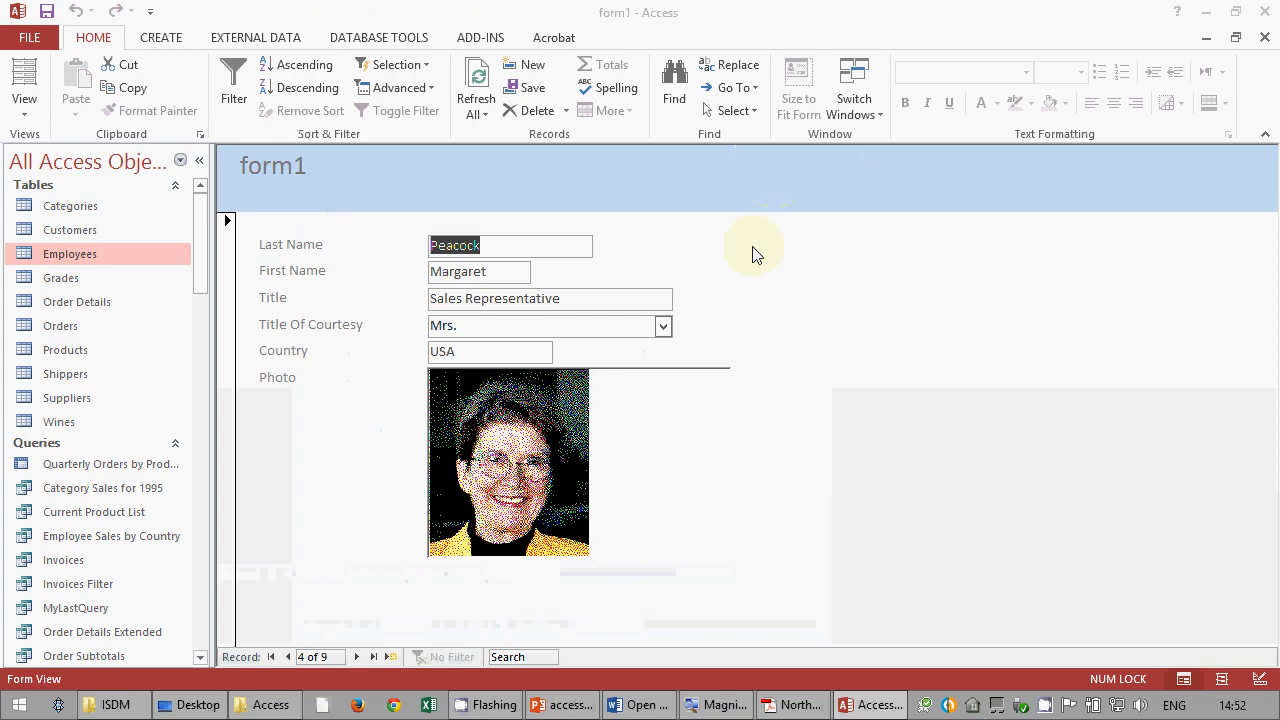
click(663, 327)
click(718, 344)
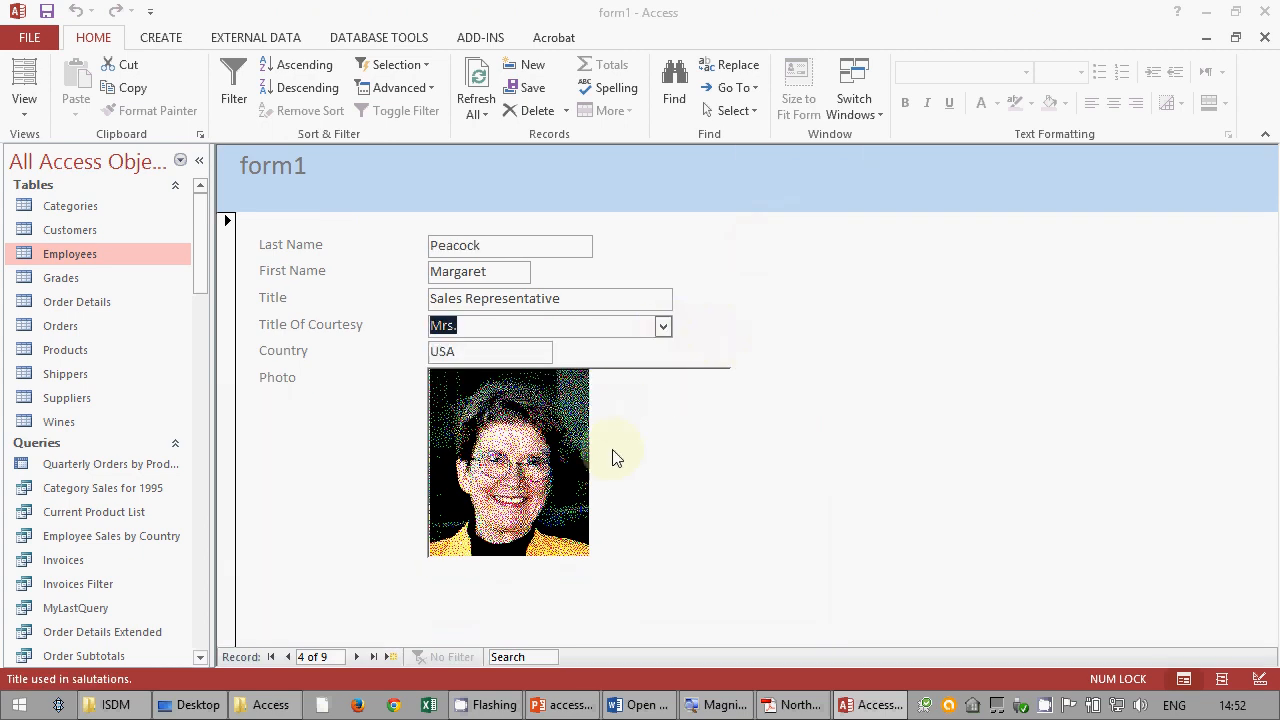
click(356, 657)
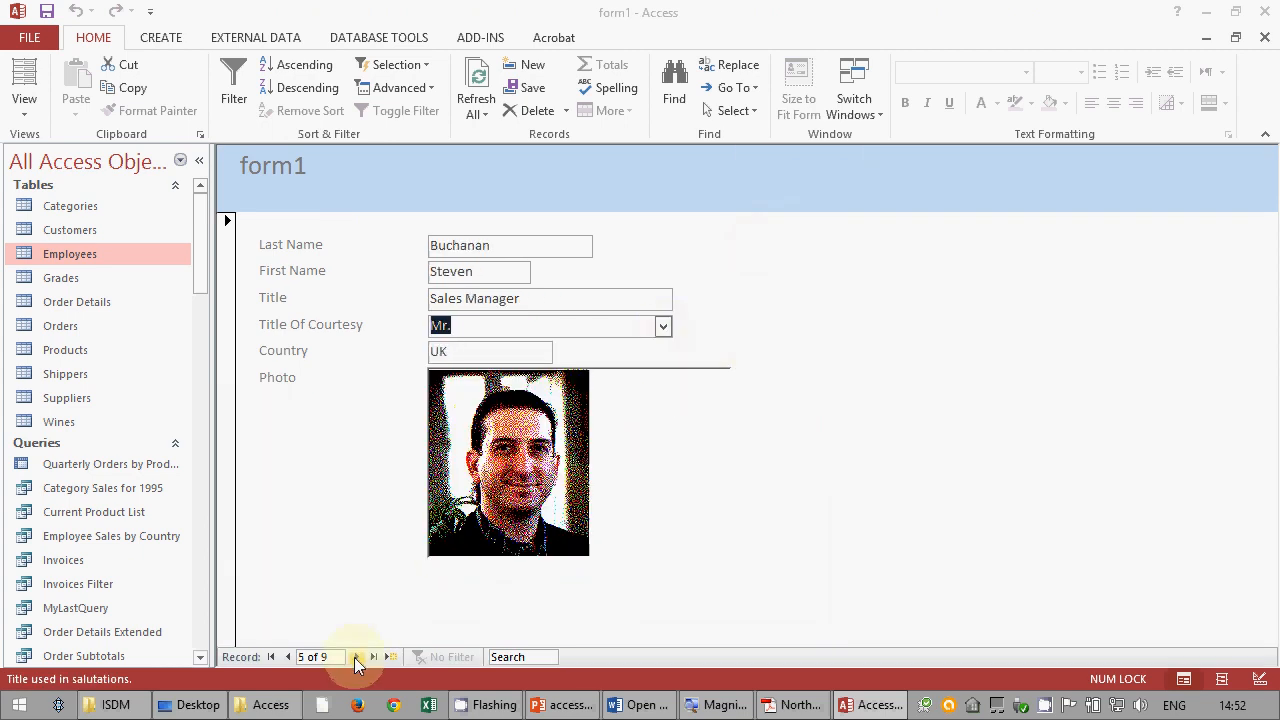
click(356, 657)
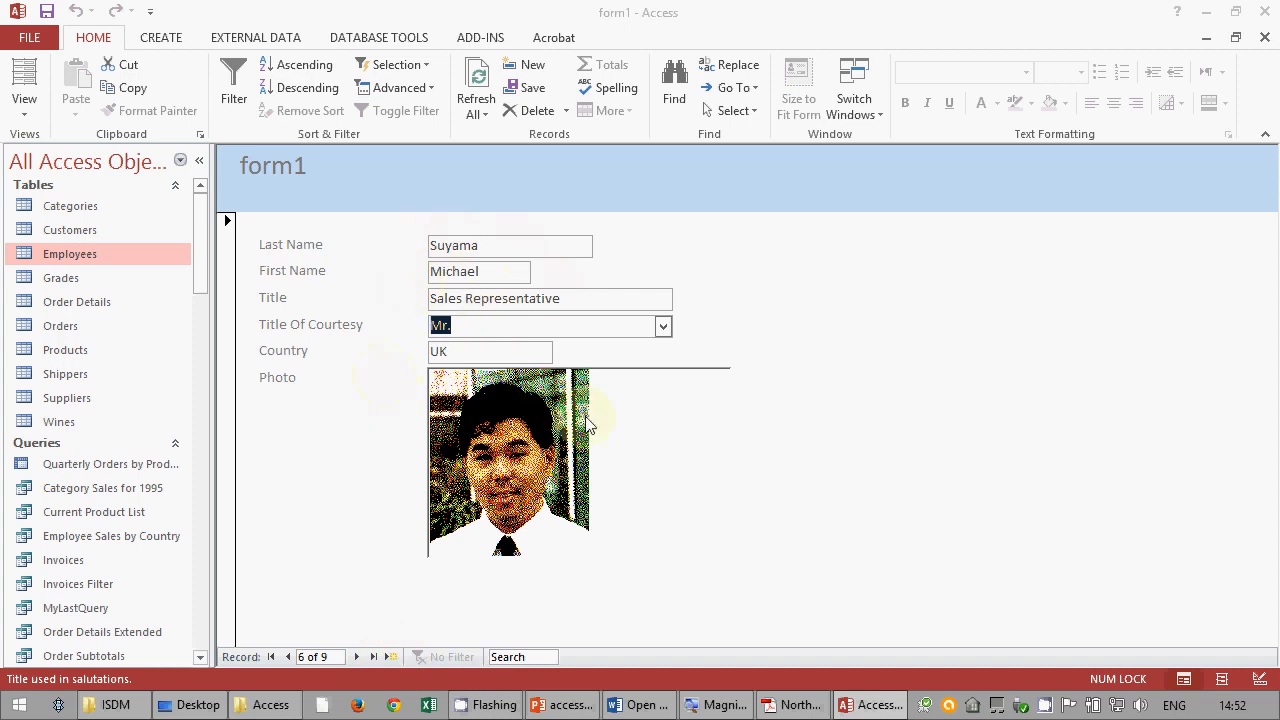
- Switch to the Word exercise document and insert a blank line after the employees form task and after the orders form task
click(645, 705)
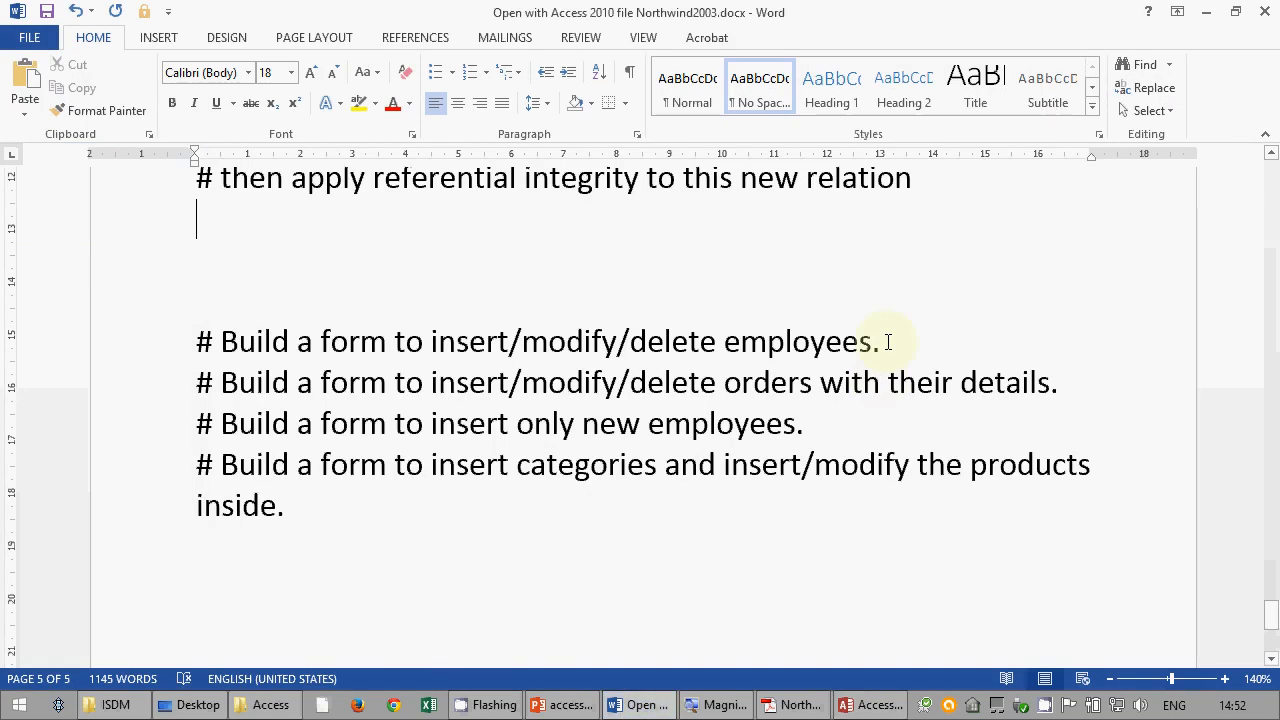
key(Return)
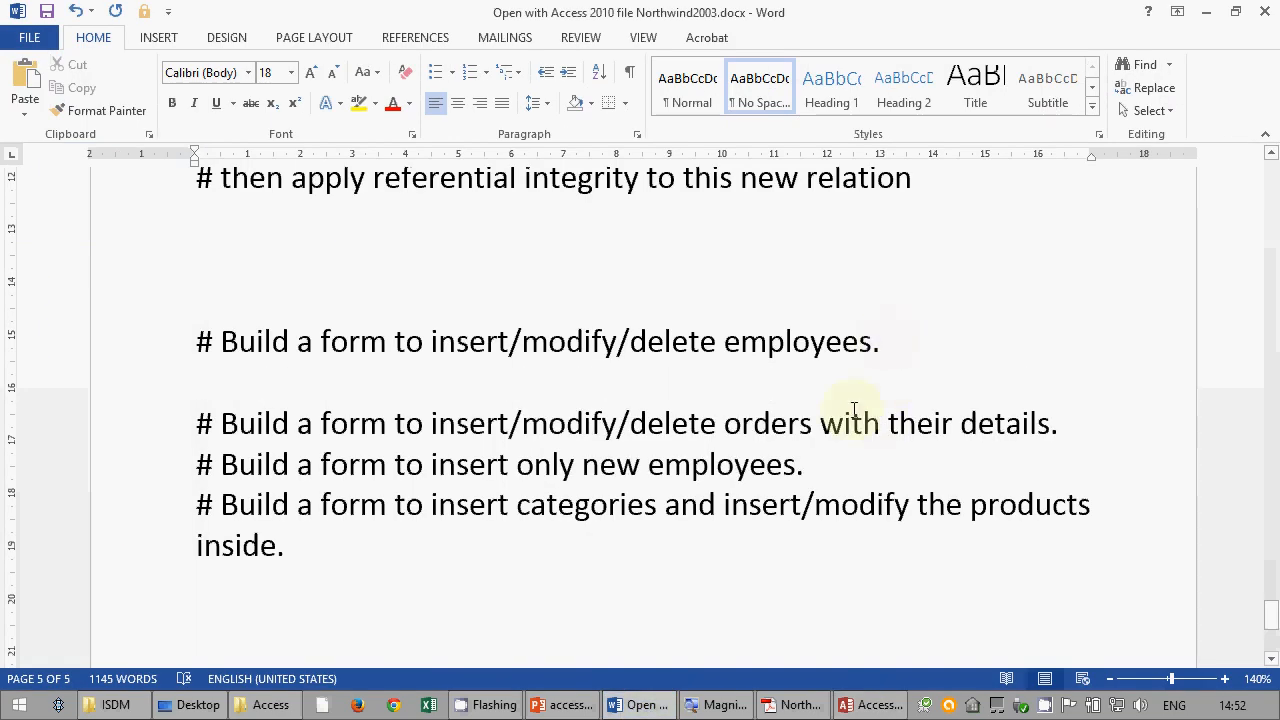
scroll(857, 420, down, 1)
key(Return)
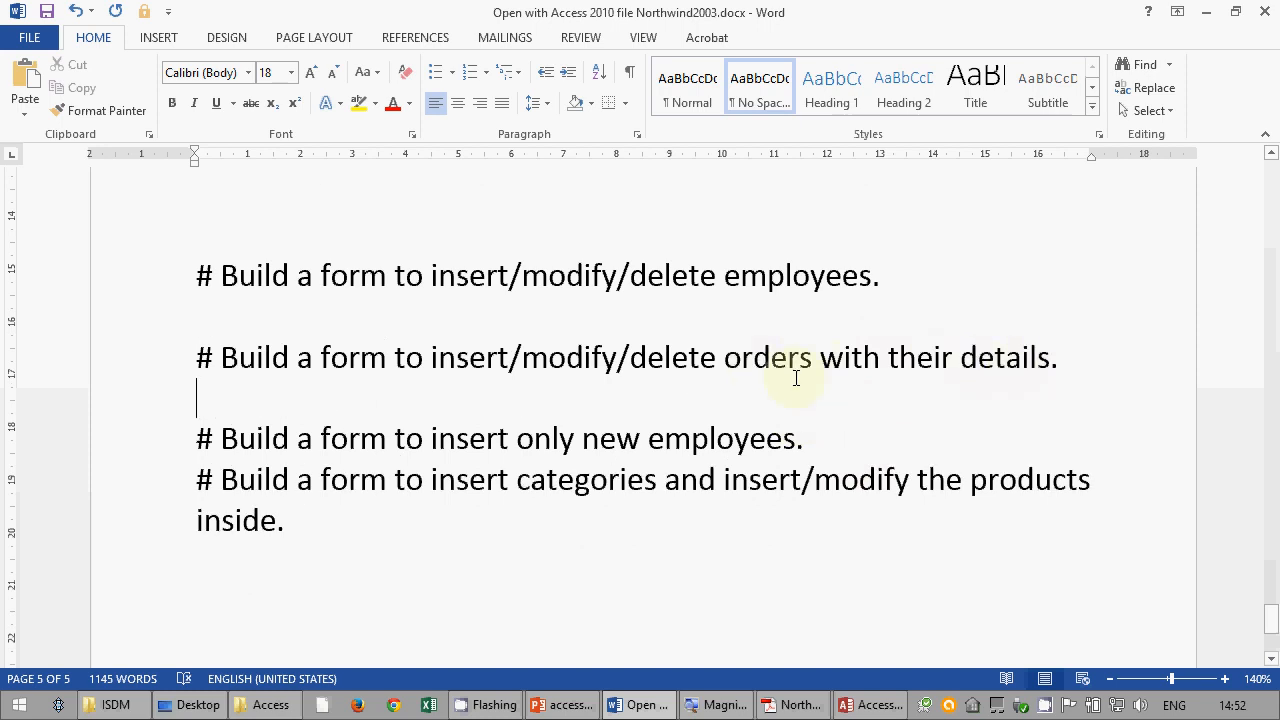
- Examine the task on building a form for orders with their details, focusing on the words orders and details
click(743, 362)
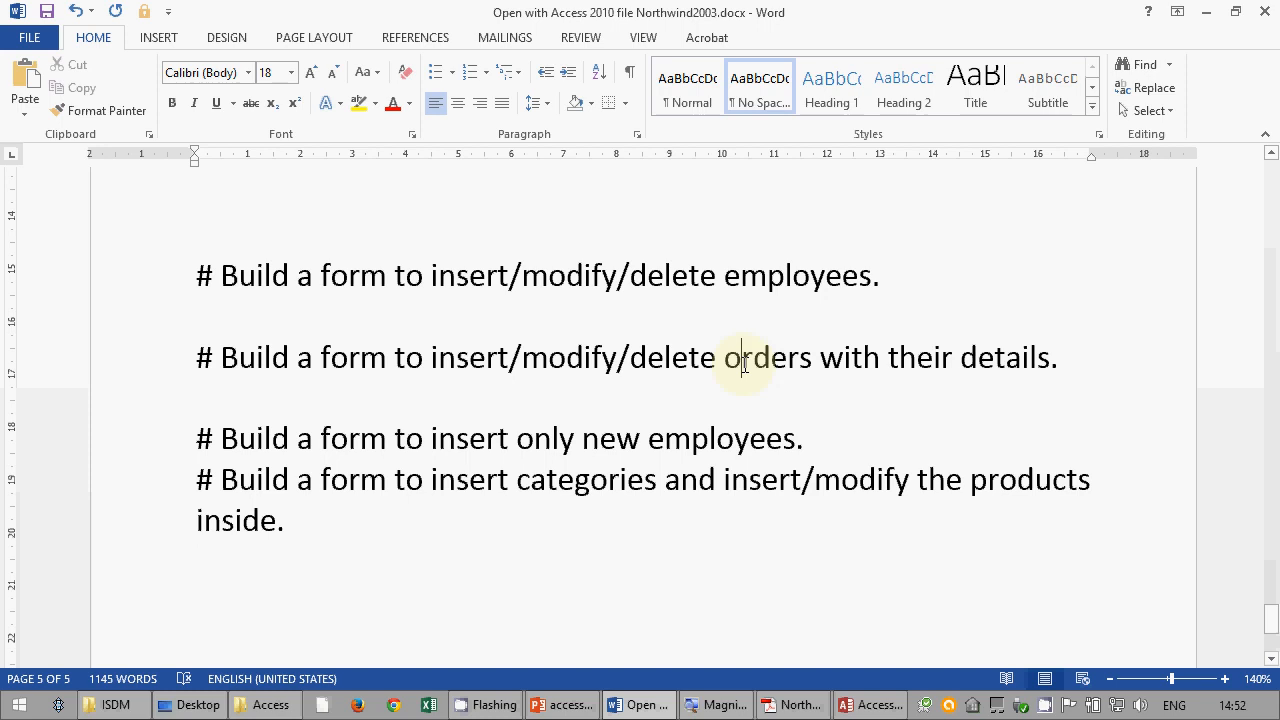
double_click(743, 362)
click(991, 366)
double_click(1003, 358)
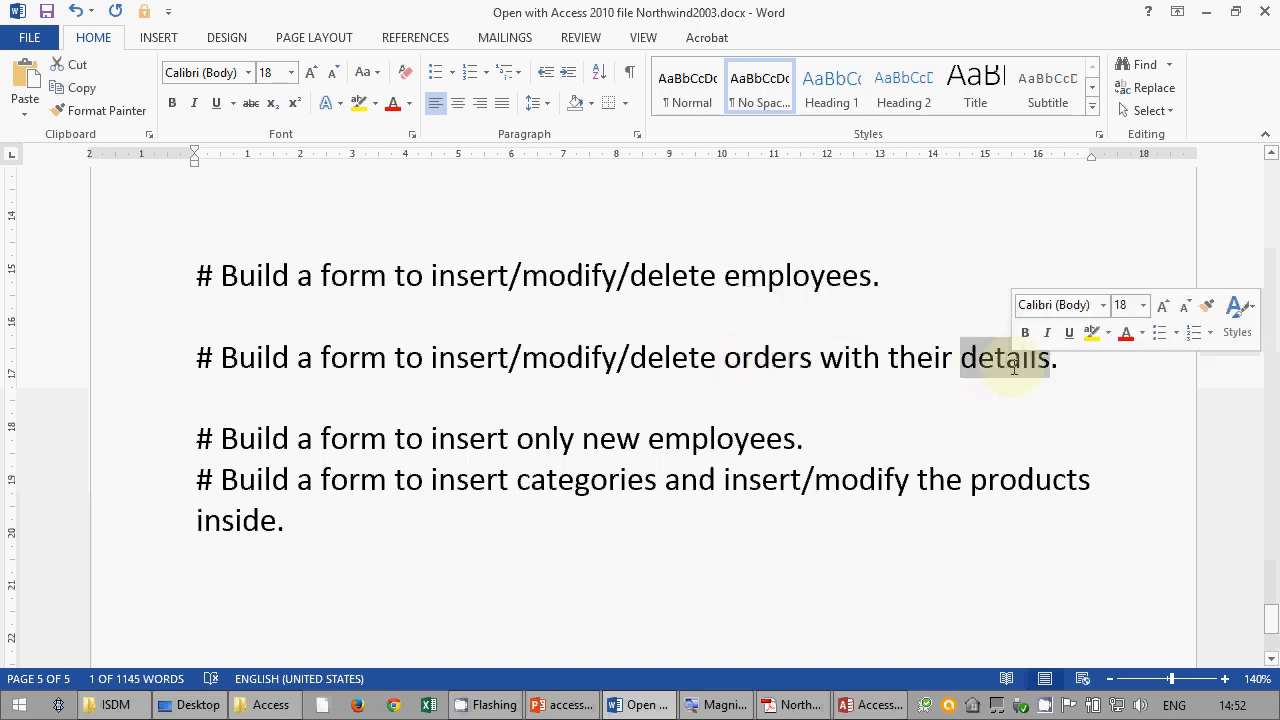
click(951, 447)
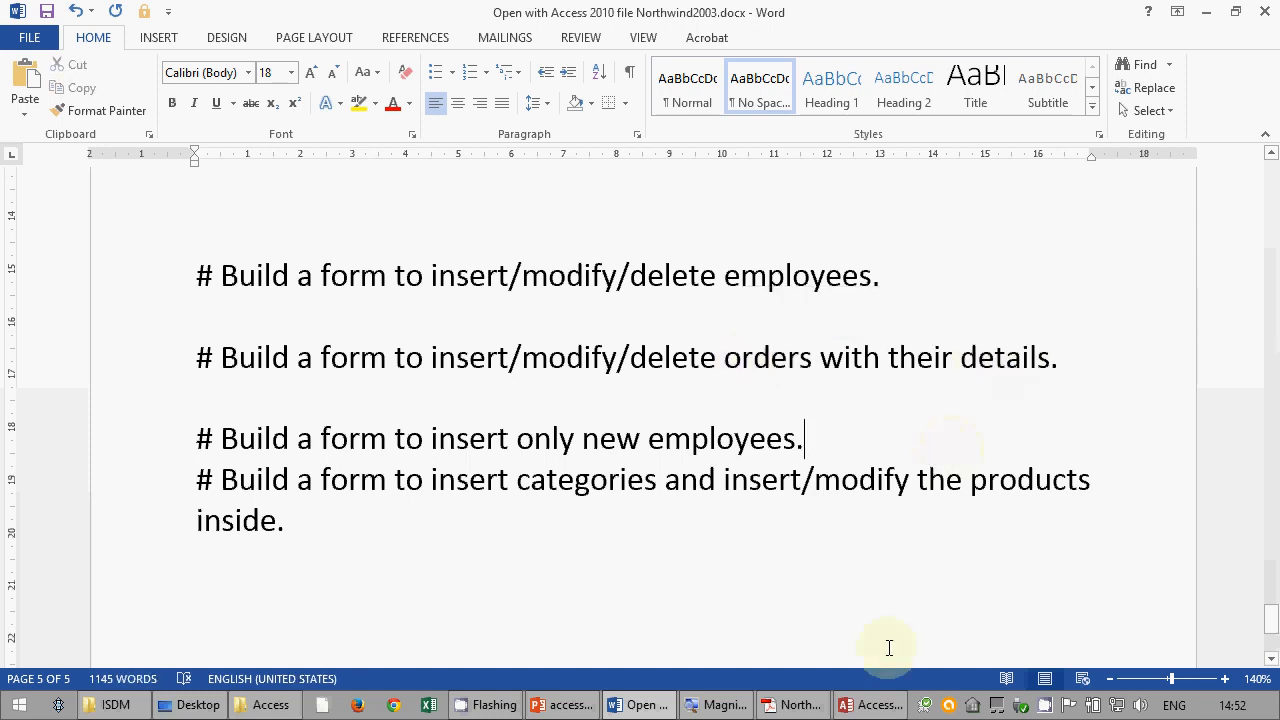
- Switch back to Access, close form1 and start a new Form Wizard form based on the Orders table
click(872, 704)
click(1264, 37)
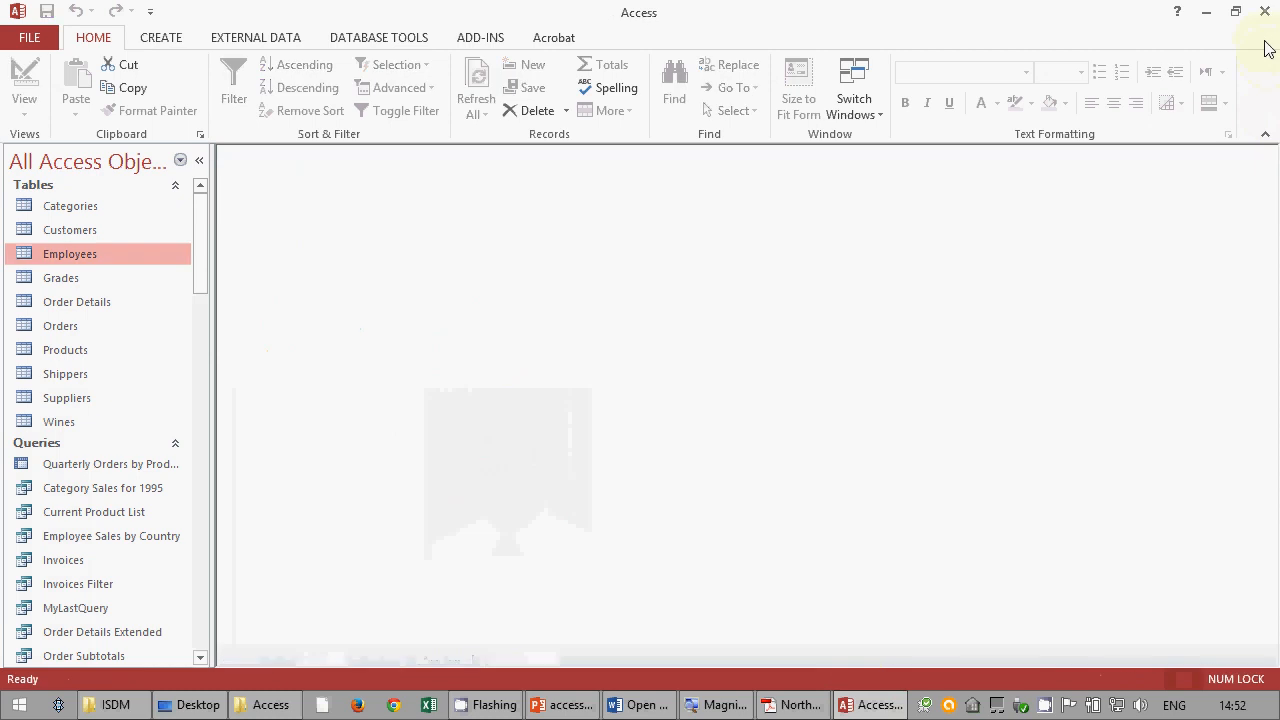
click(164, 42)
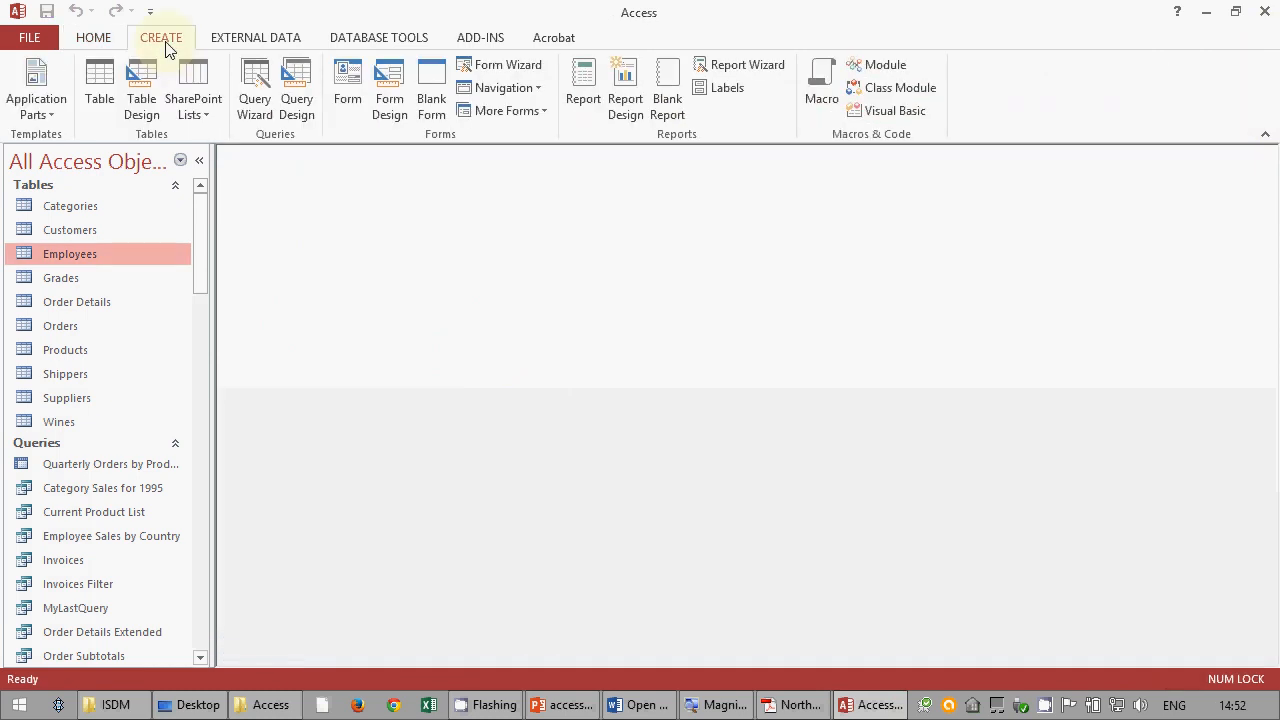
click(512, 78)
click(663, 249)
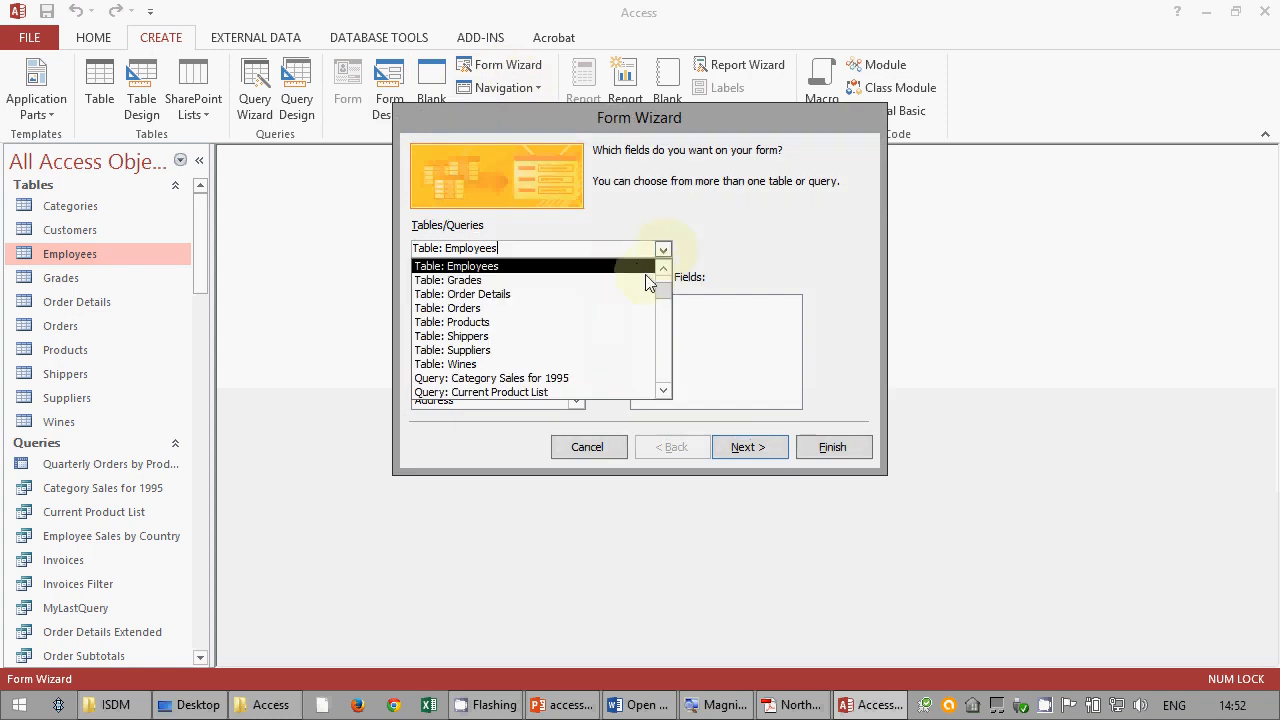
click(580, 309)
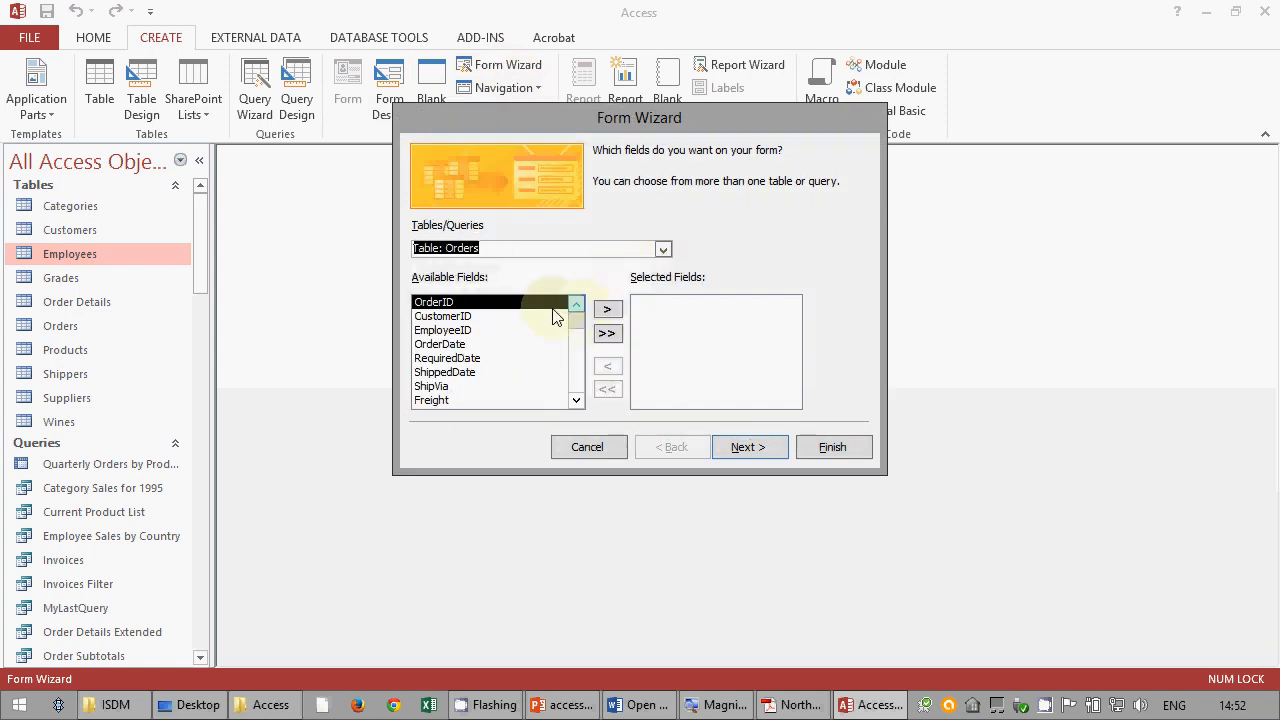
- Add the OrderID, OrderDate, RequiredDate and ShipCountry fields from the Orders table to the form
click(607, 309)
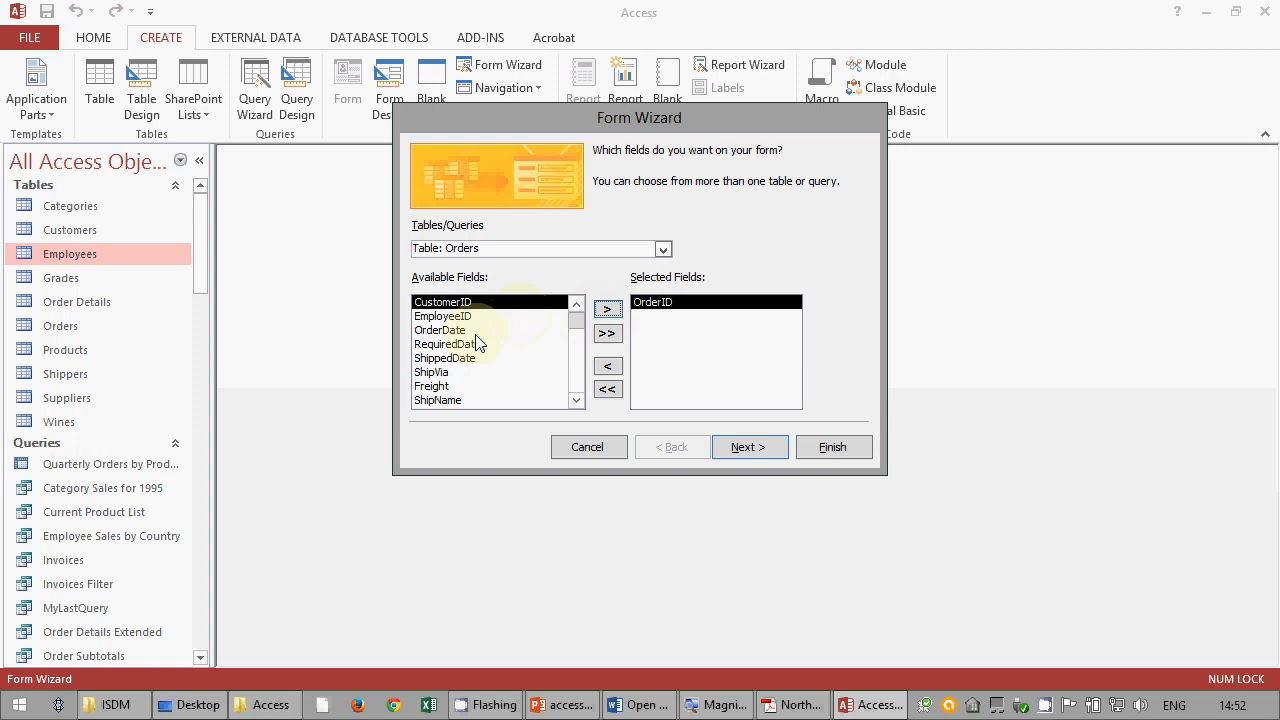
click(476, 331)
click(607, 309)
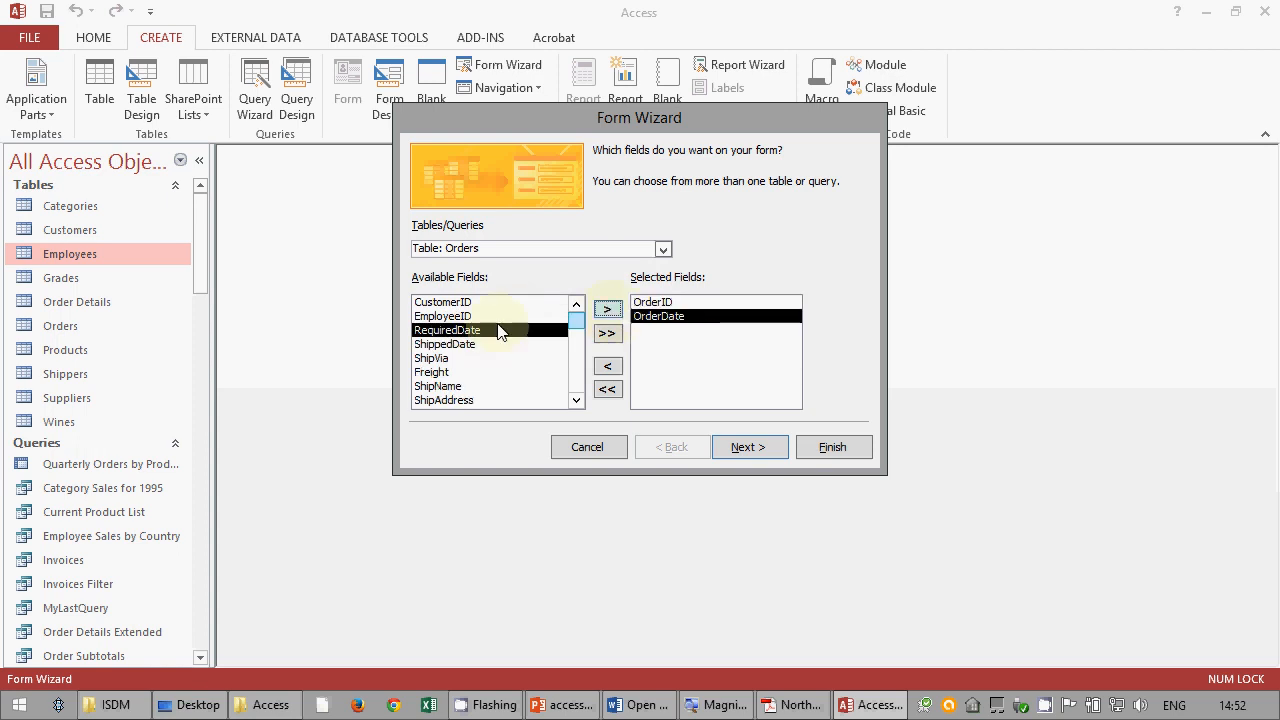
click(606, 310)
click(576, 387)
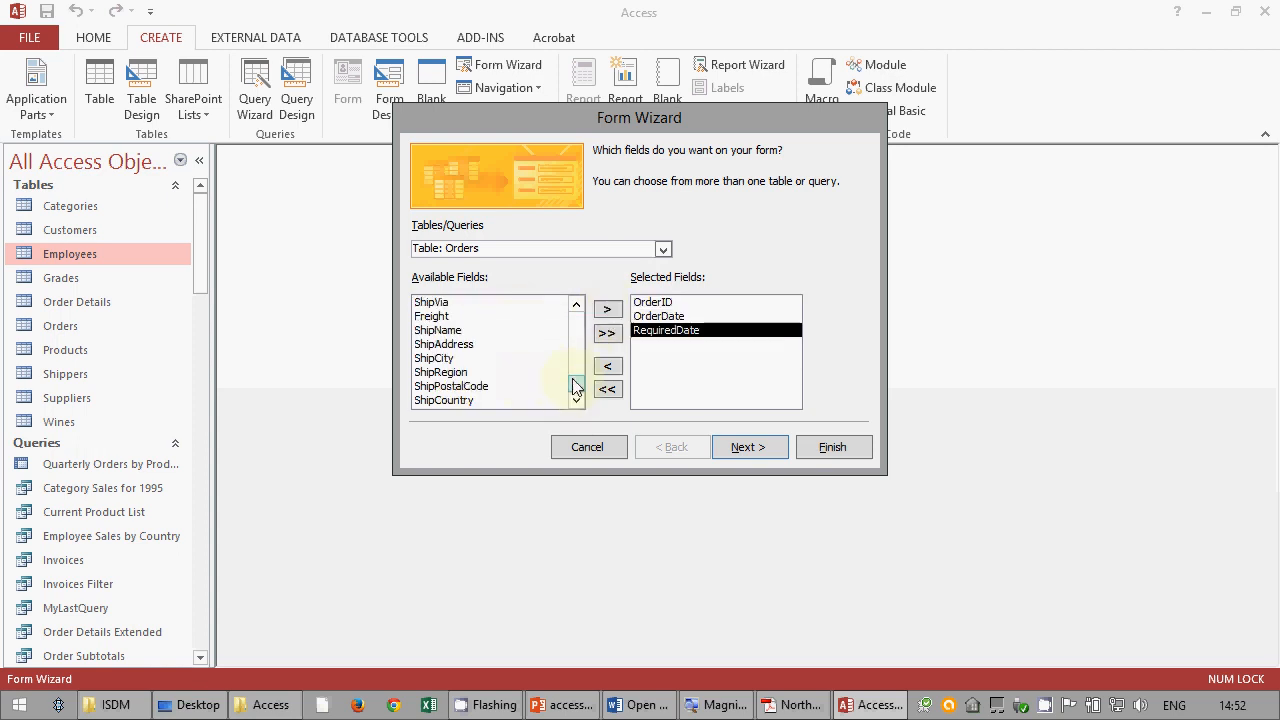
click(560, 400)
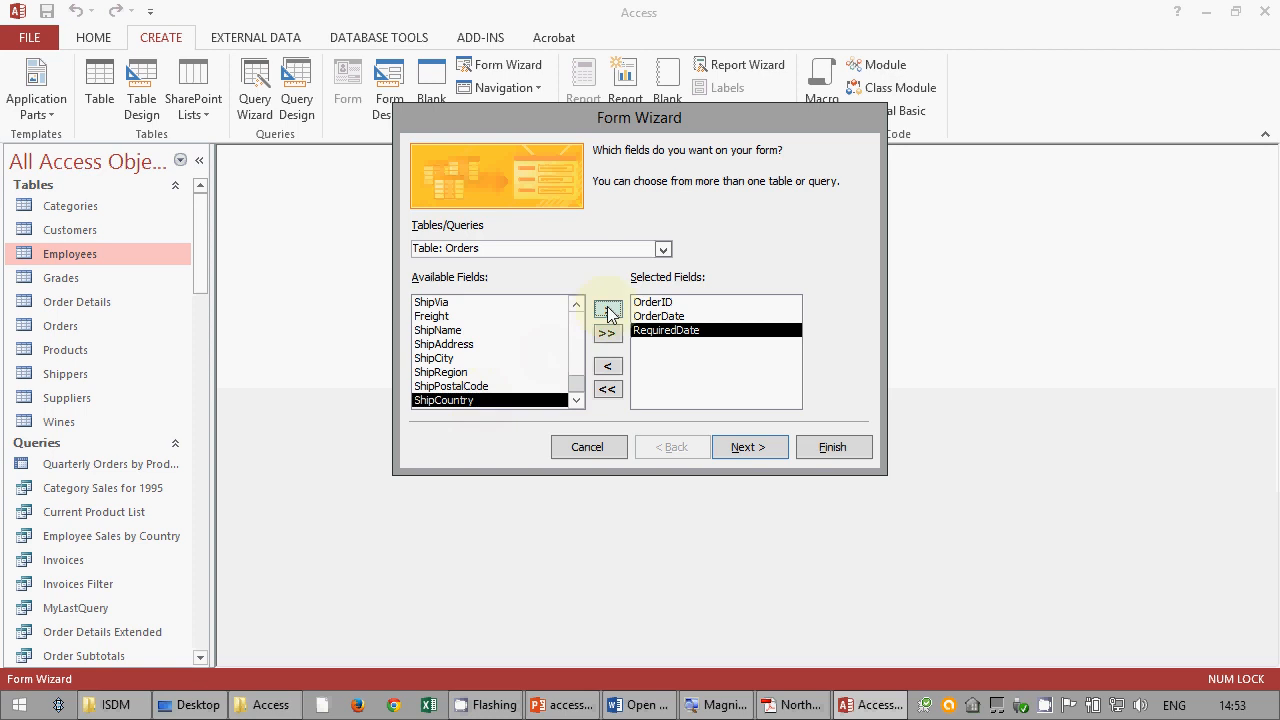
click(607, 309)
- Add the ProductID, UnitPrice, Quantity and Discount fields from the Order Details table to the form
click(662, 250)
scroll(600, 287, up, 1)
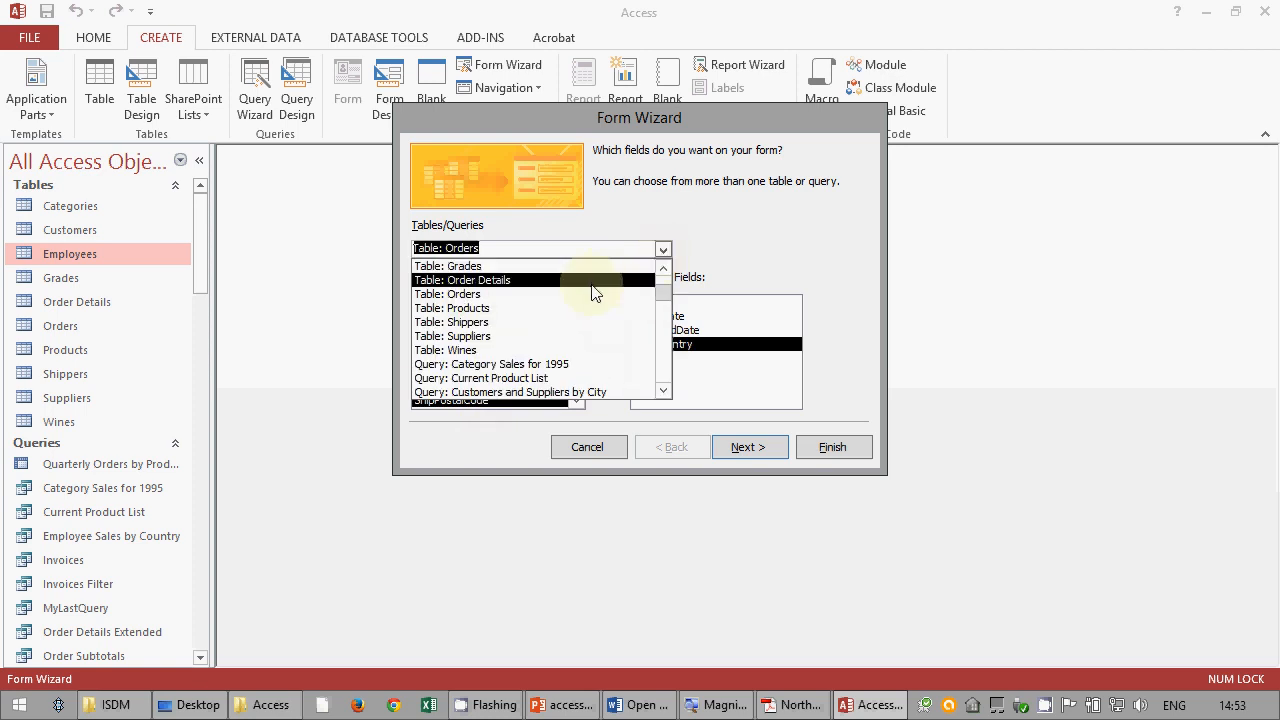
click(590, 290)
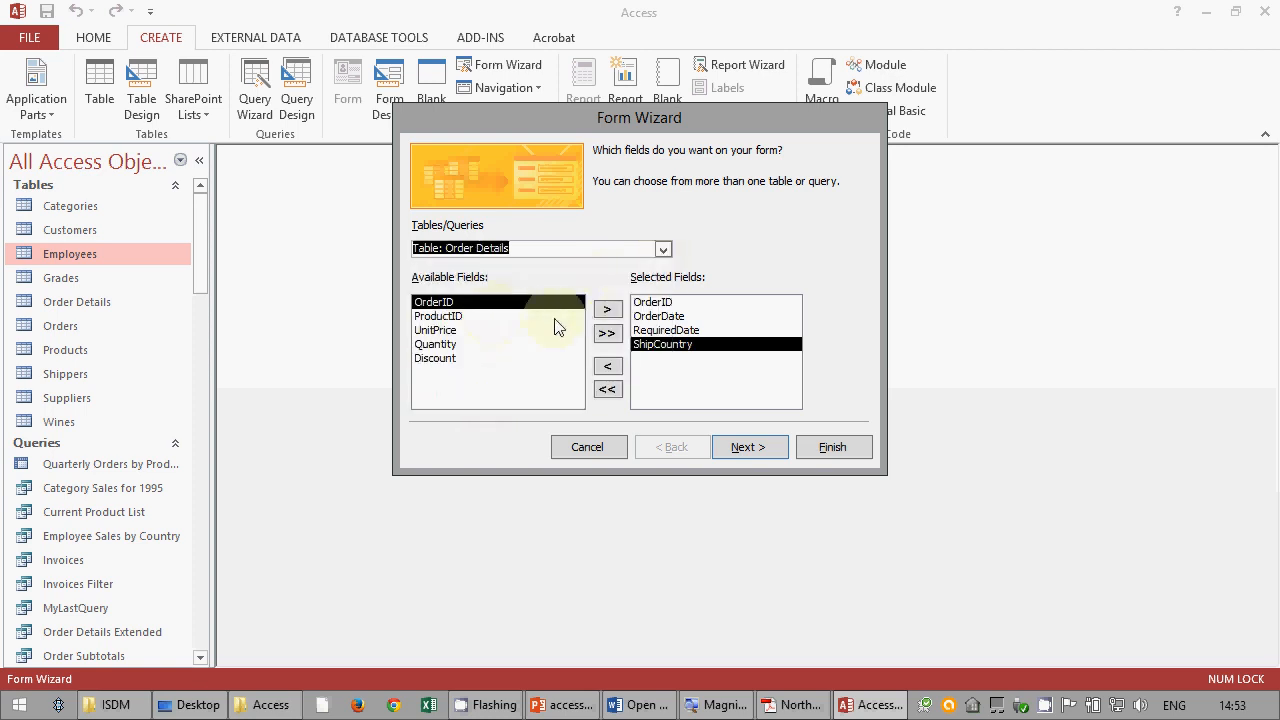
click(448, 318)
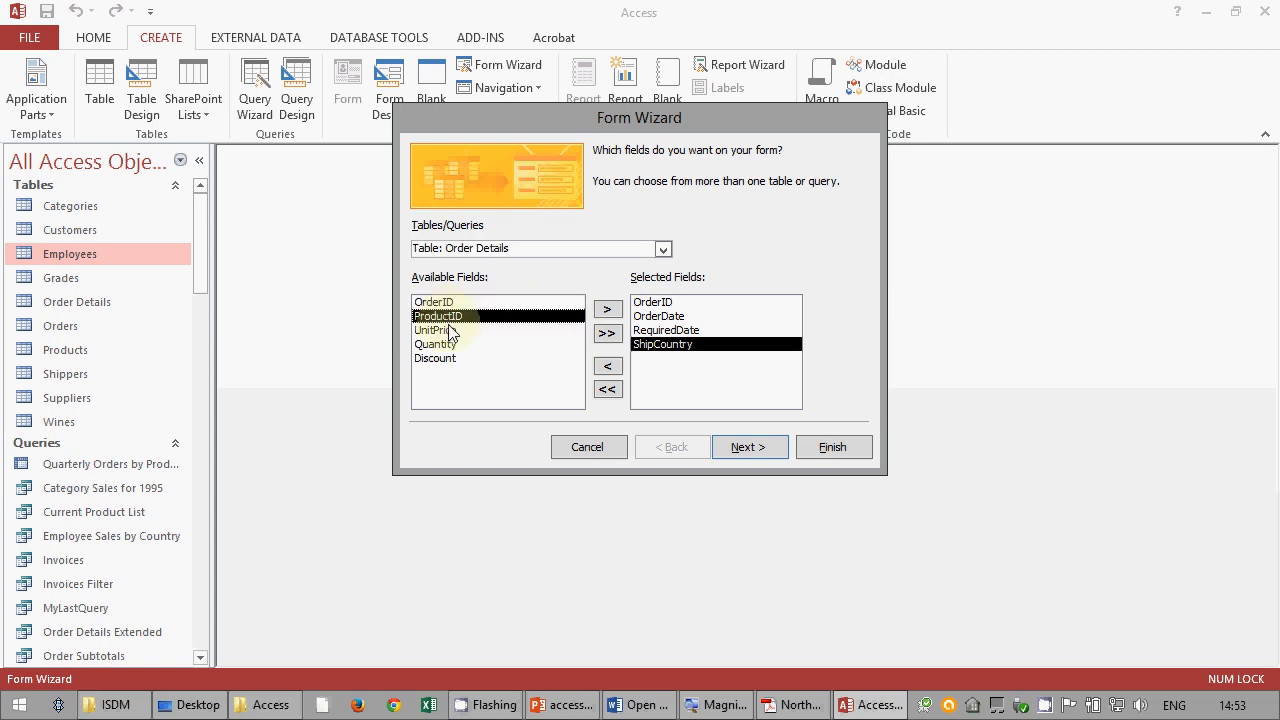
click(450, 330)
click(462, 316)
click(607, 310)
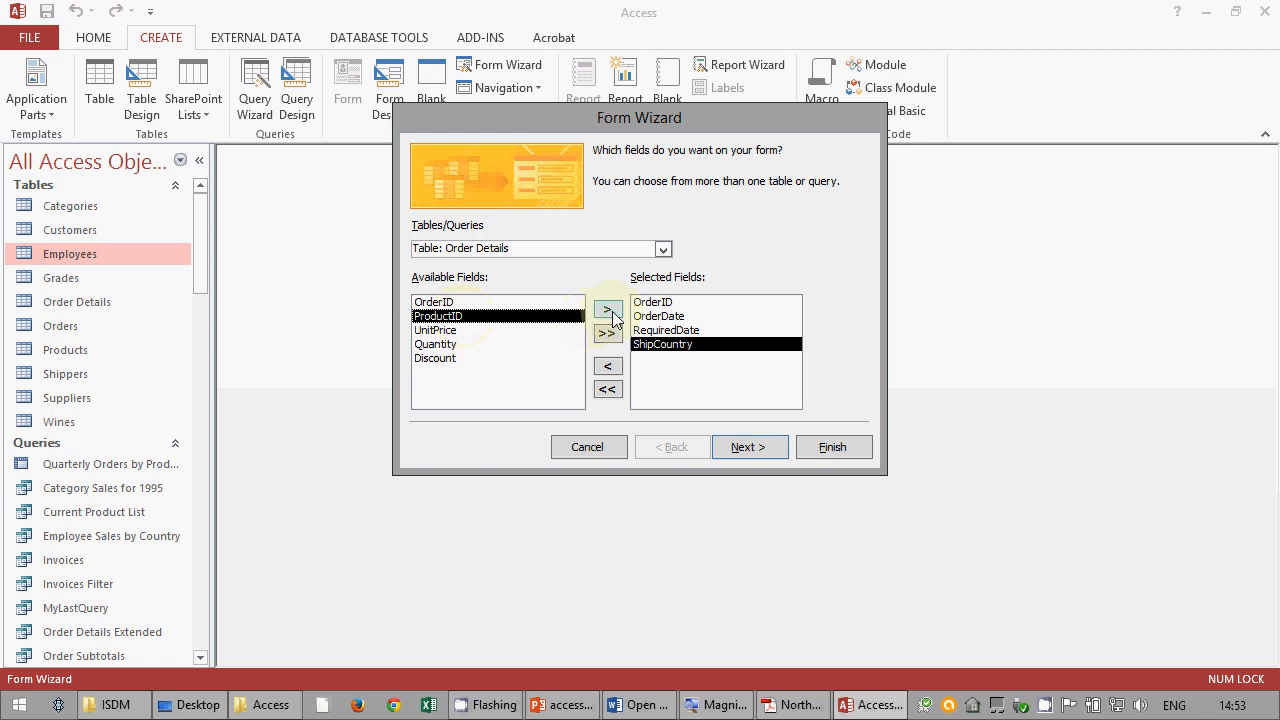
click(610, 312)
click(610, 312)
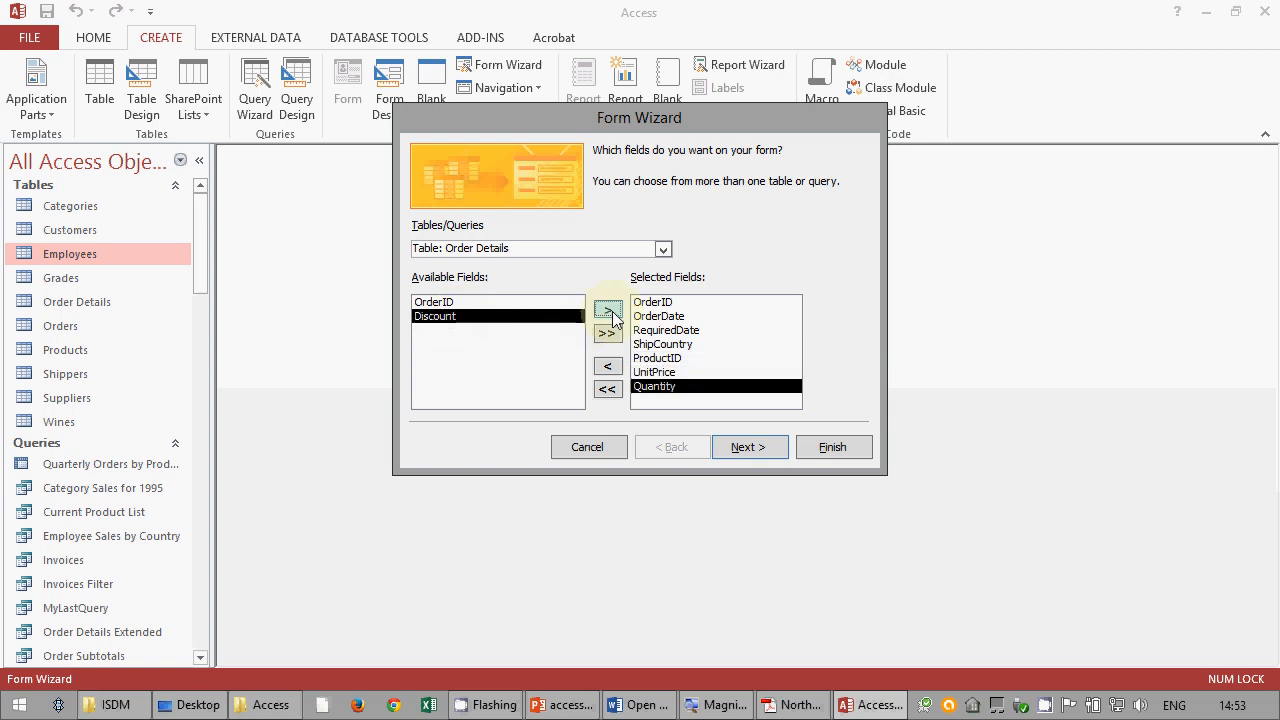
click(610, 312)
- Set the data to be viewed by Orders as a form with subform and accept the default subform layout
click(770, 445)
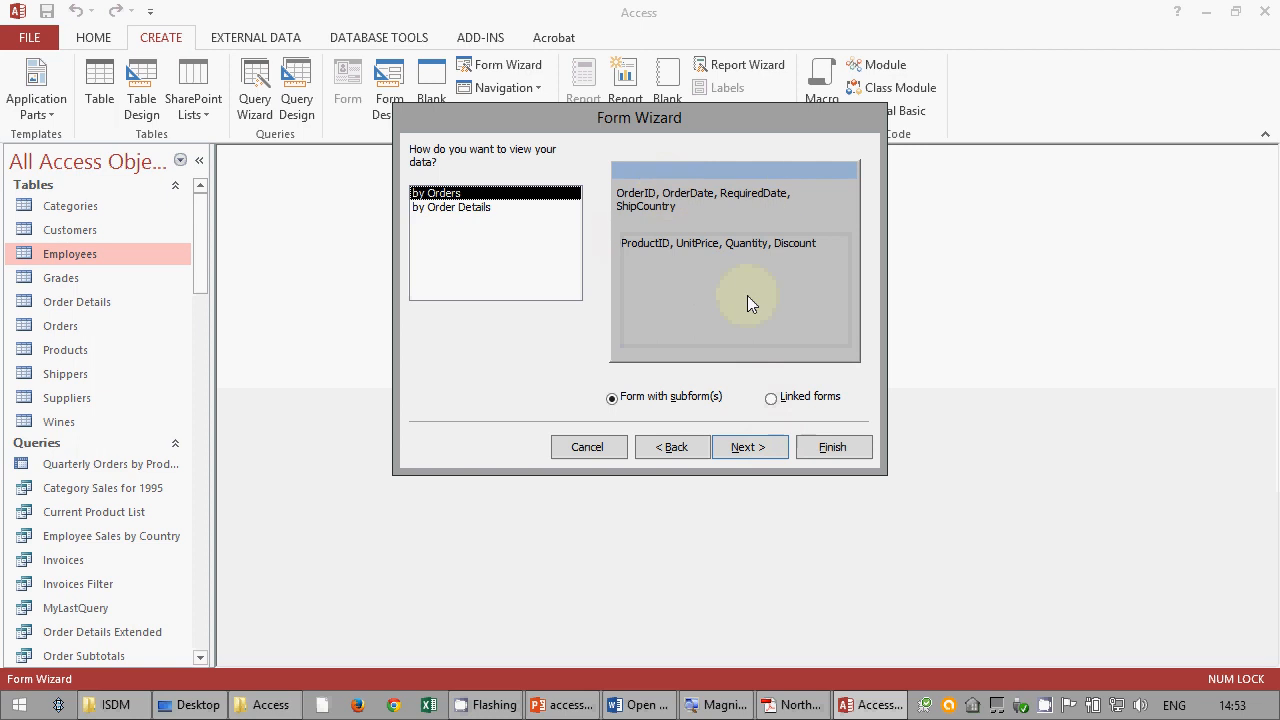
click(462, 209)
click(455, 193)
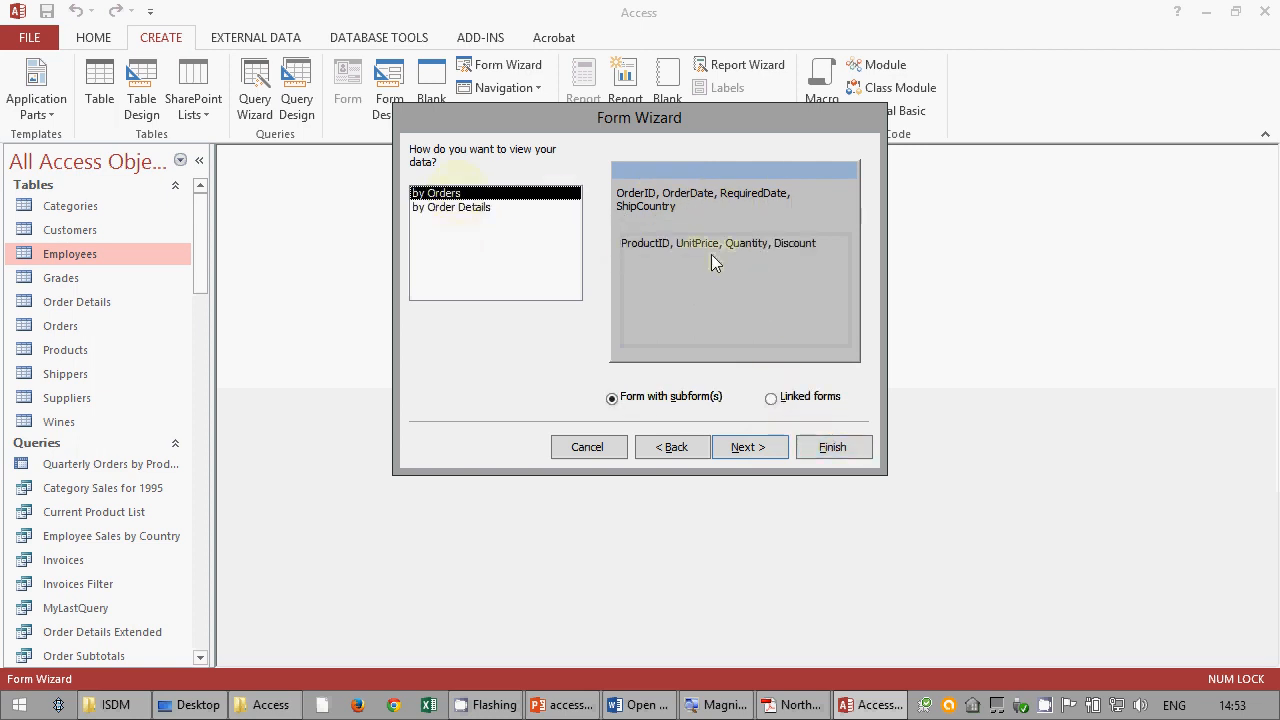
click(745, 447)
click(776, 452)
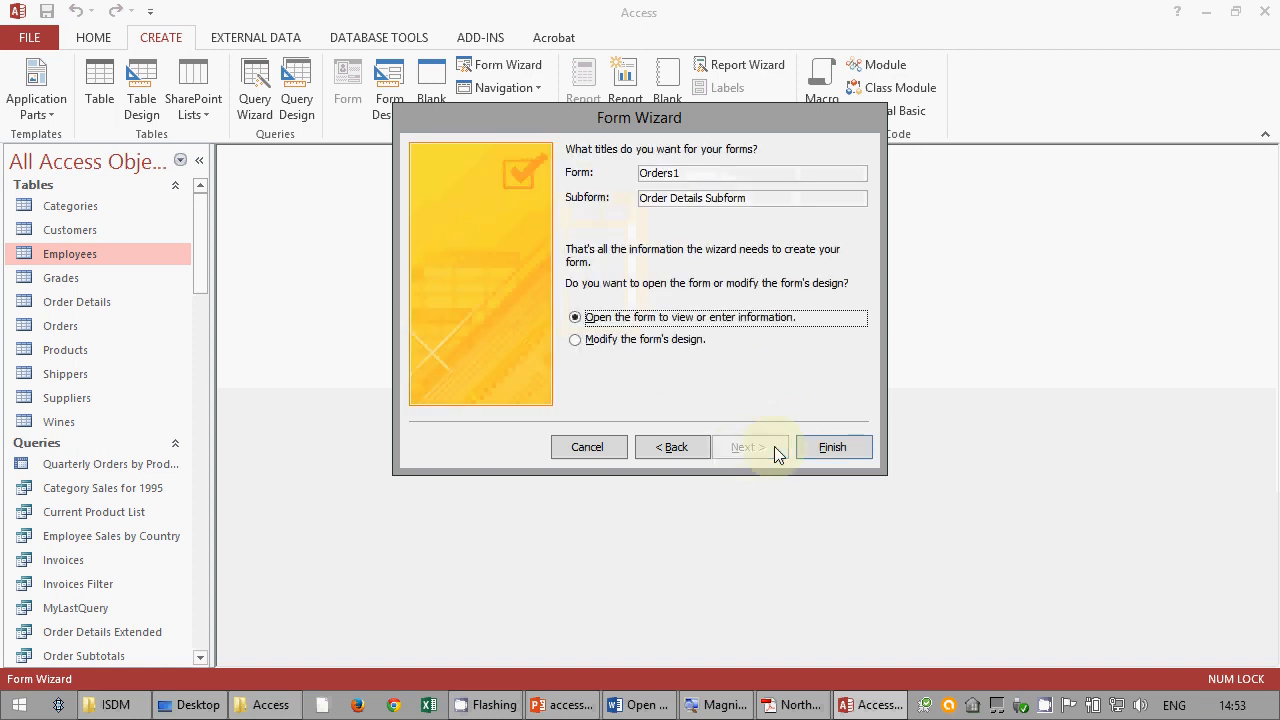
- Title the main form form2 and finish the wizard, opening the form to view information
drag(694, 172, 598, 160)
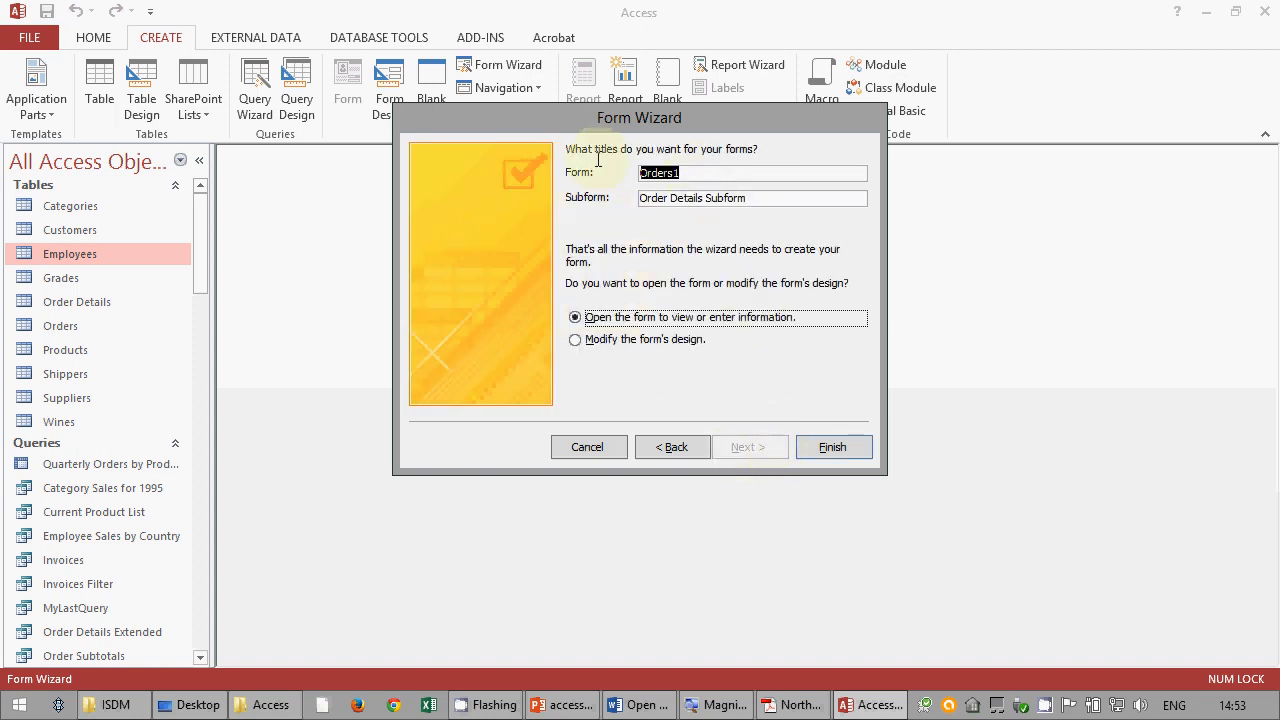
text(foirm2)
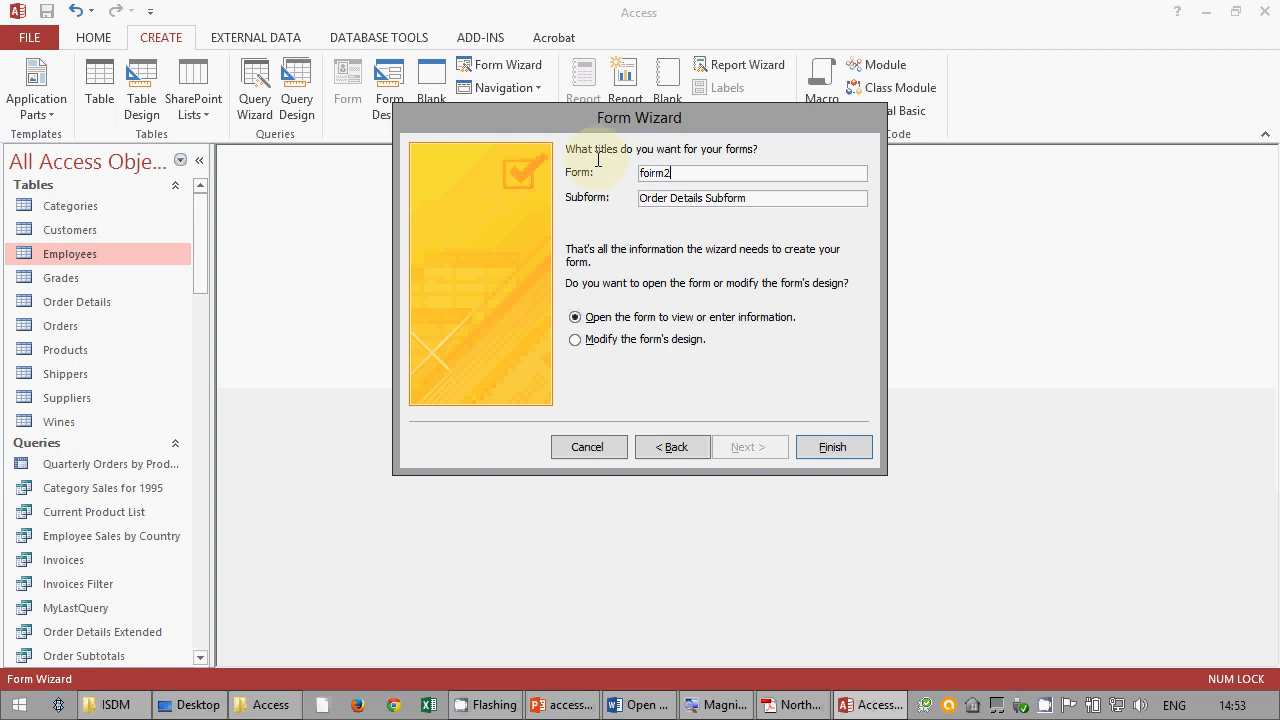
drag(651, 172, 655, 172)
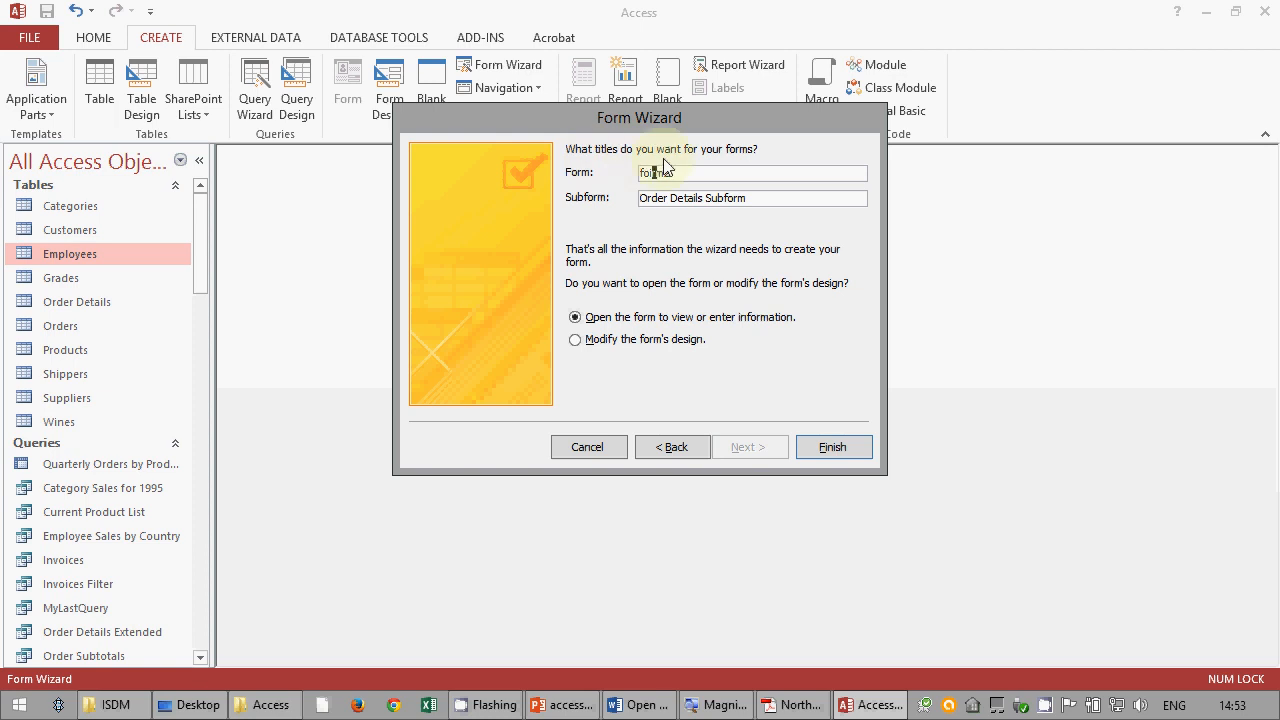
key(BackSpace)
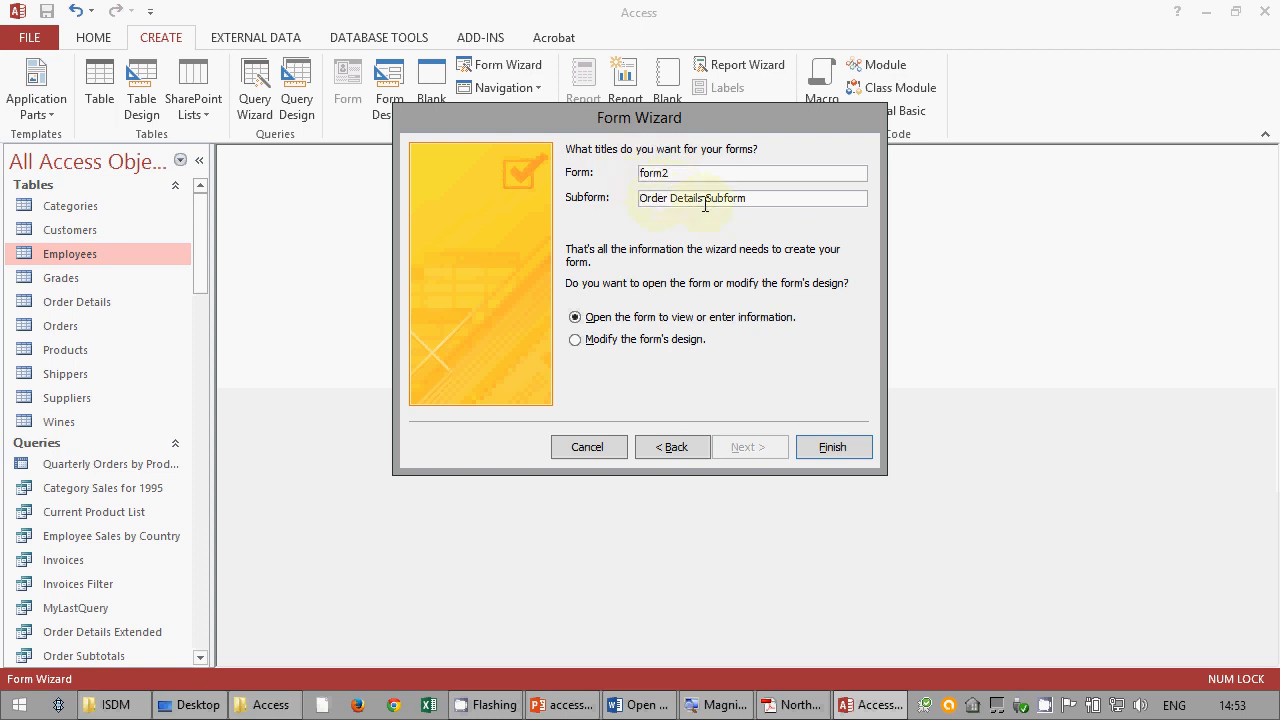
click(819, 448)
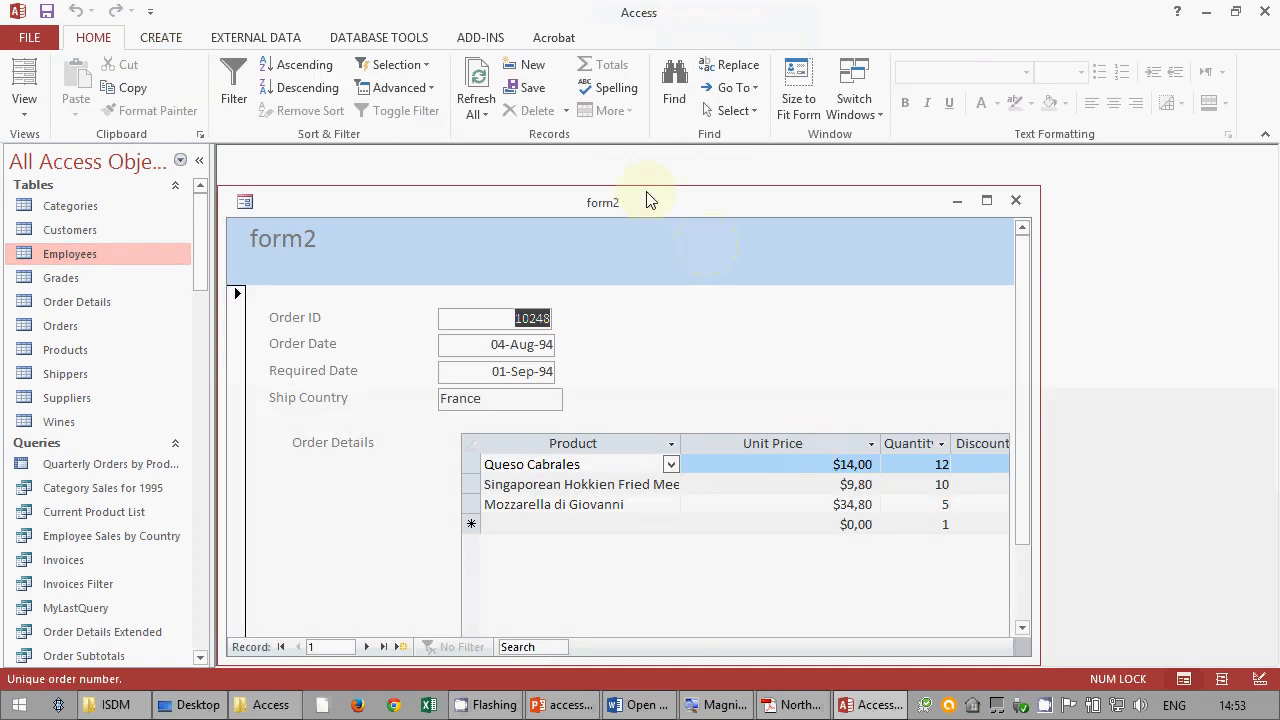
- Maximize form2 and browse forward through the orders to the eighth record
drag(649, 197, 668, 183)
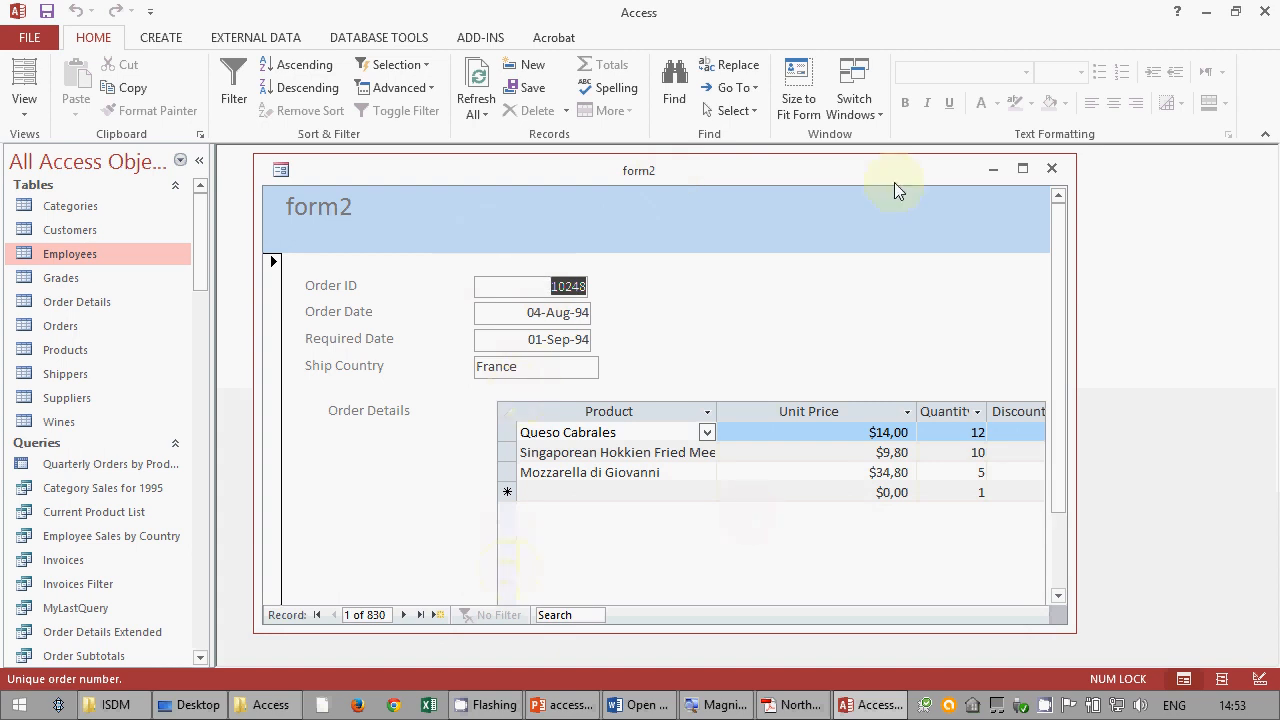
click(1023, 169)
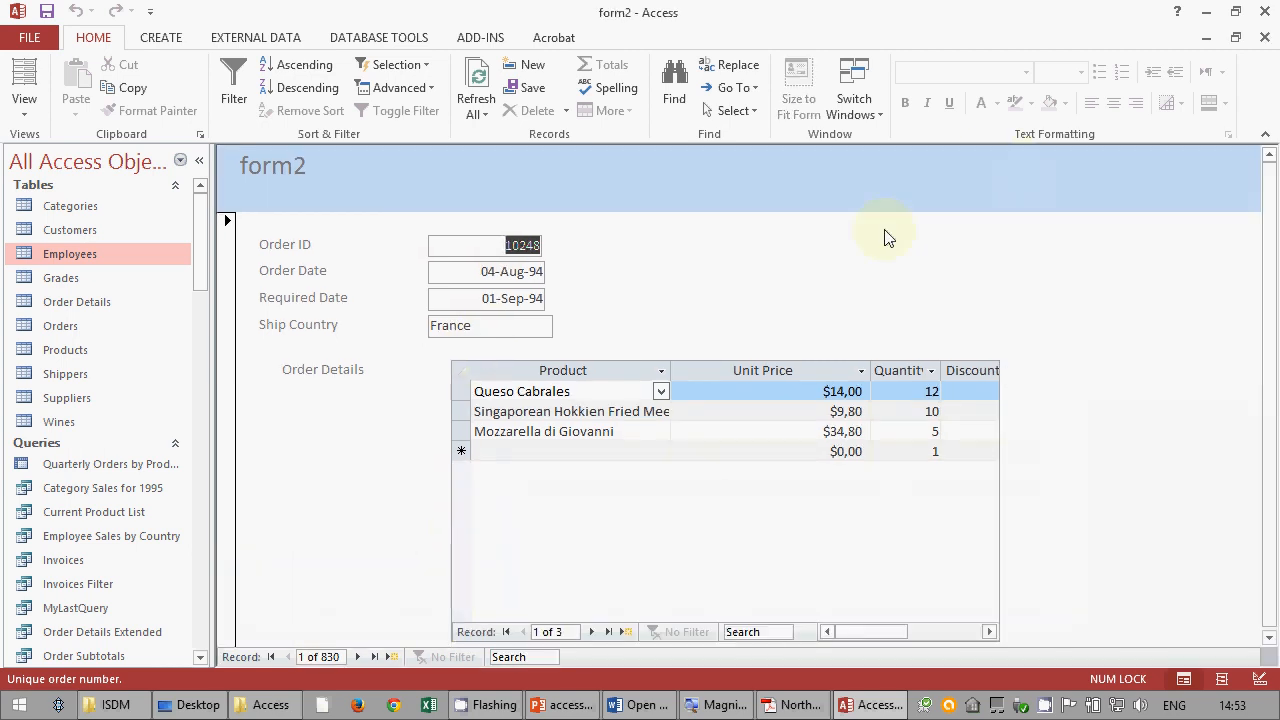
click(356, 657)
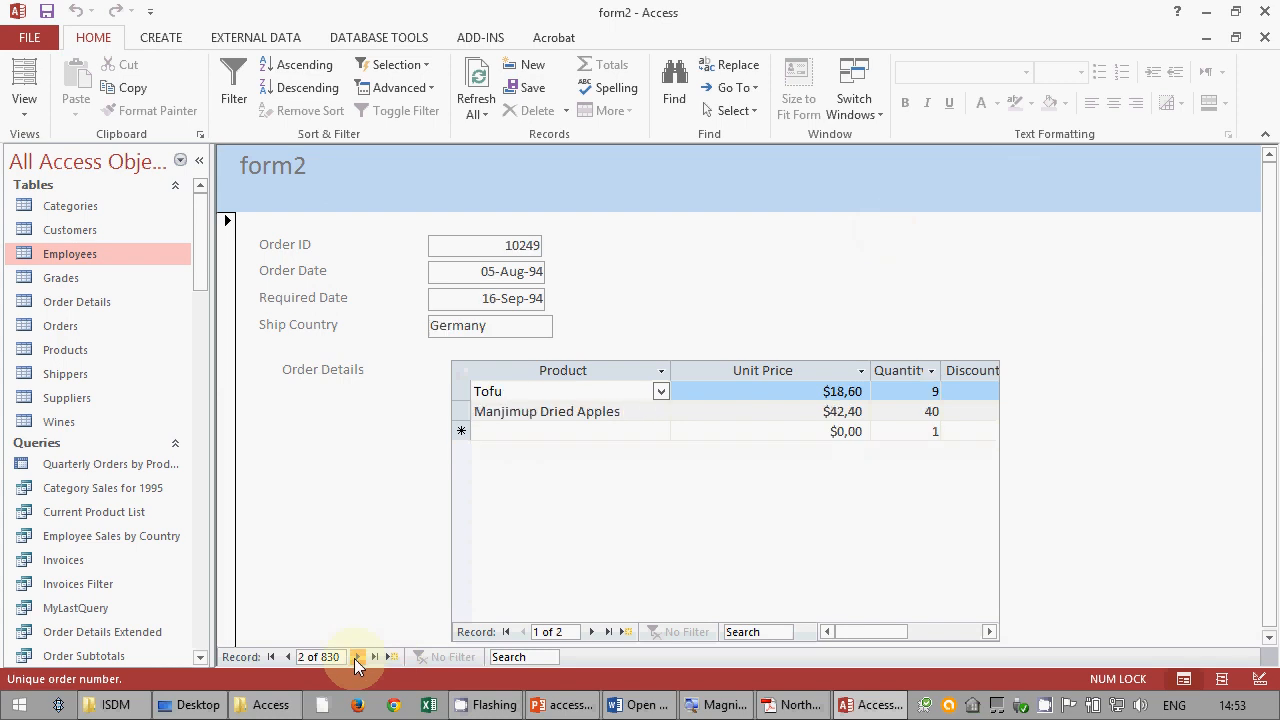
click(356, 657)
click(356, 657)
click(356, 657)
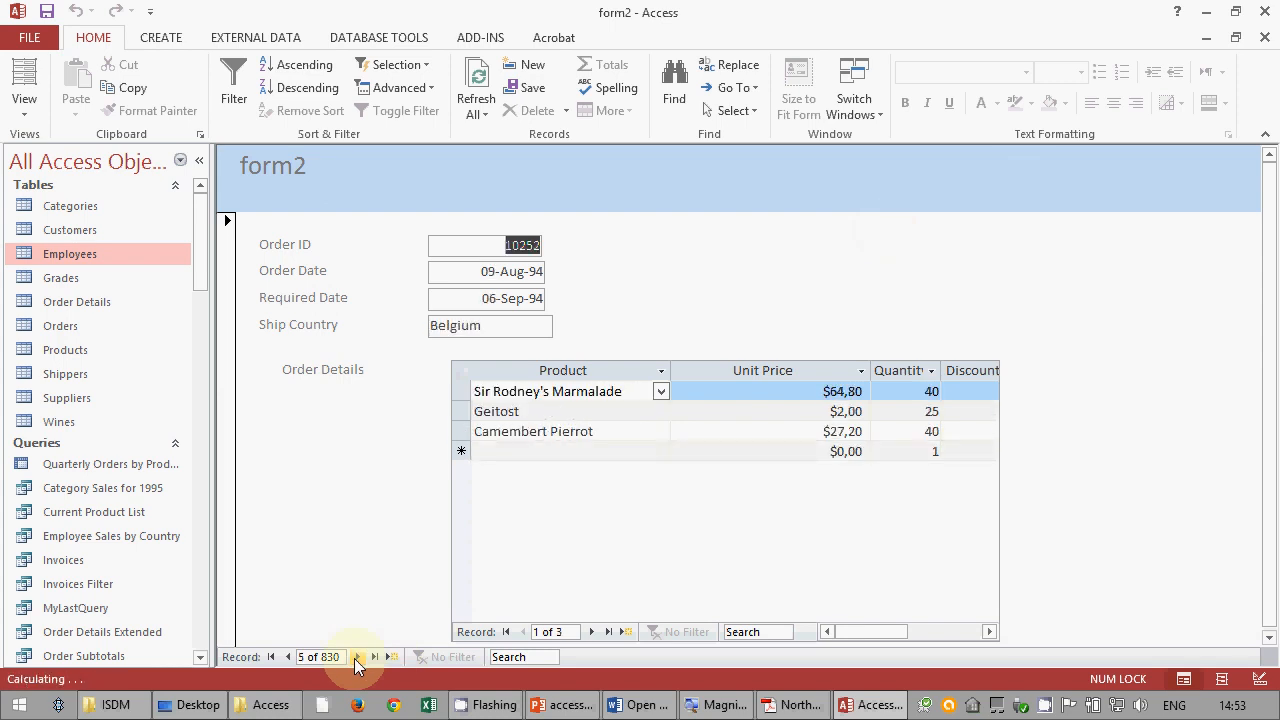
click(356, 657)
click(356, 657)
click(356, 657)
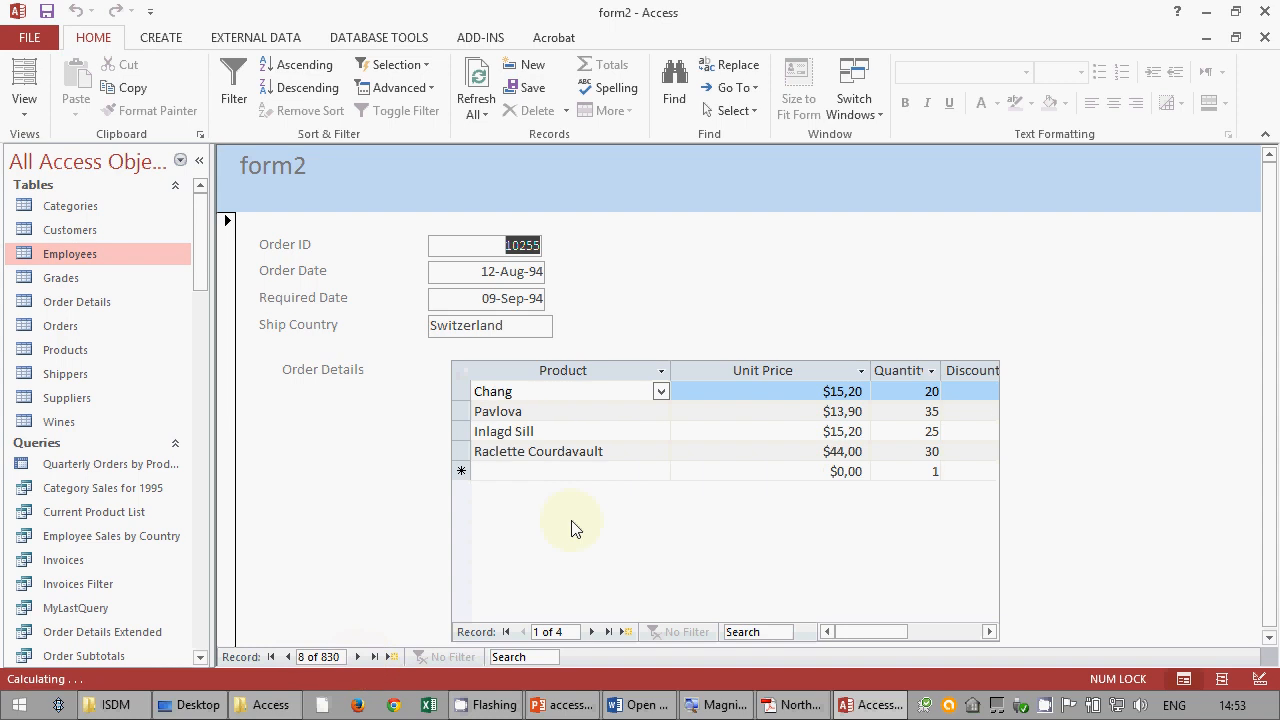
- Browse forward and backward through the product rows in the Order Details subform of the eighth order
click(591, 632)
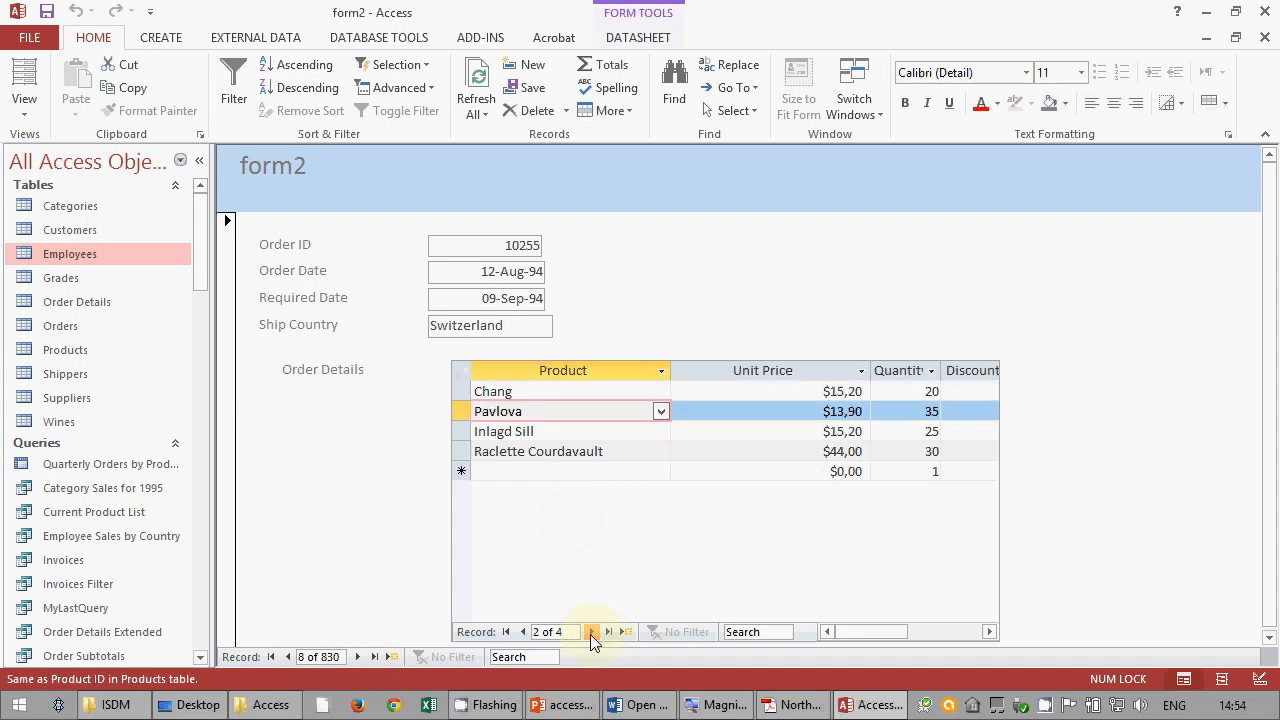
click(591, 632)
click(590, 632)
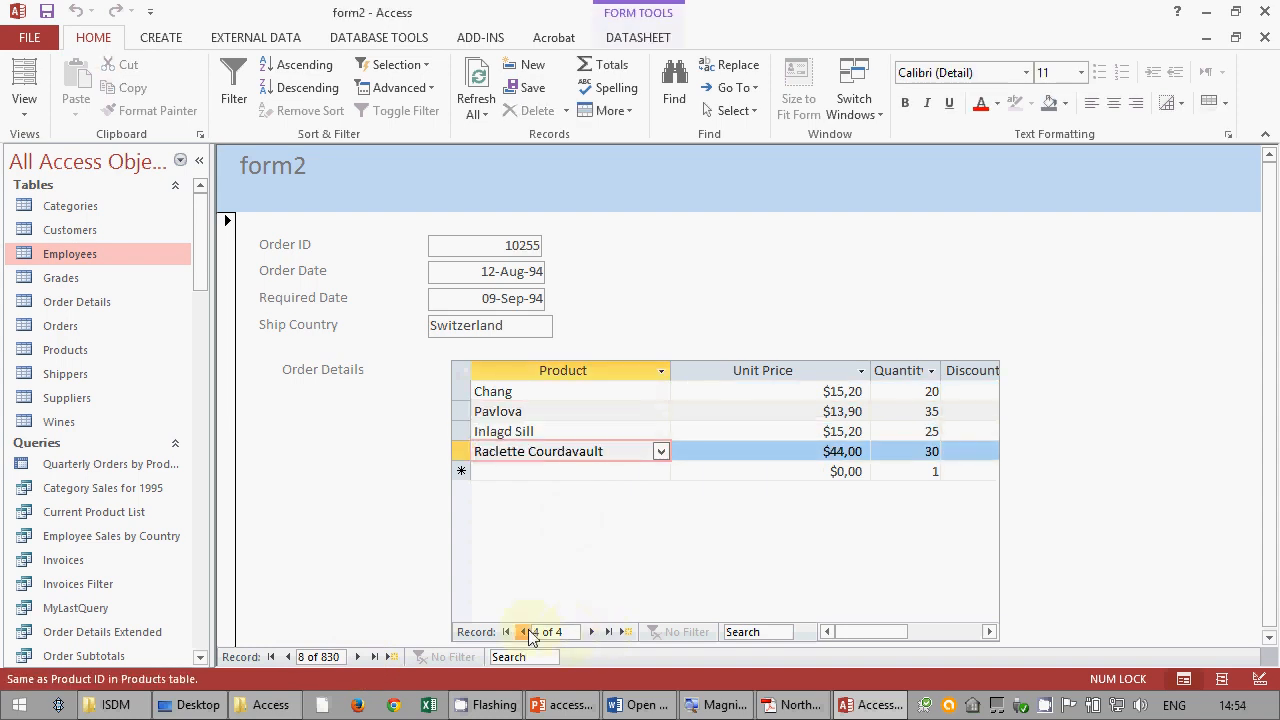
click(523, 632)
click(523, 632)
click(523, 632)
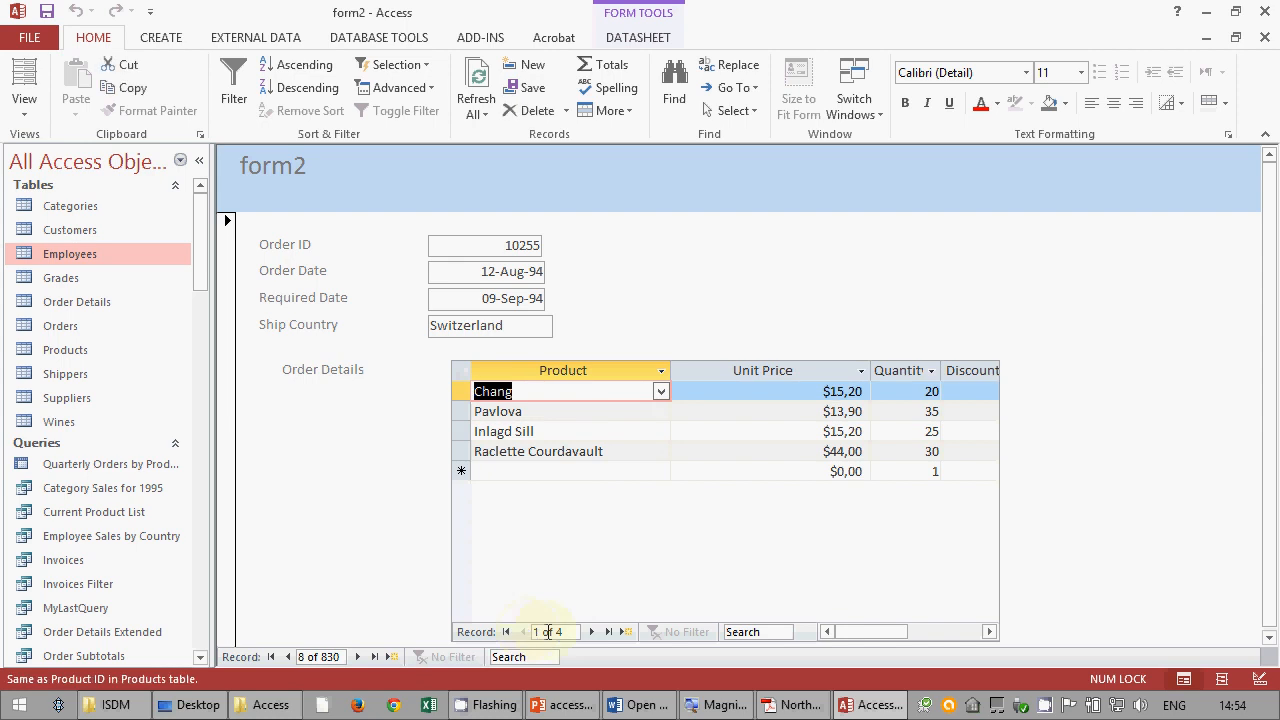
click(591, 632)
click(591, 632)
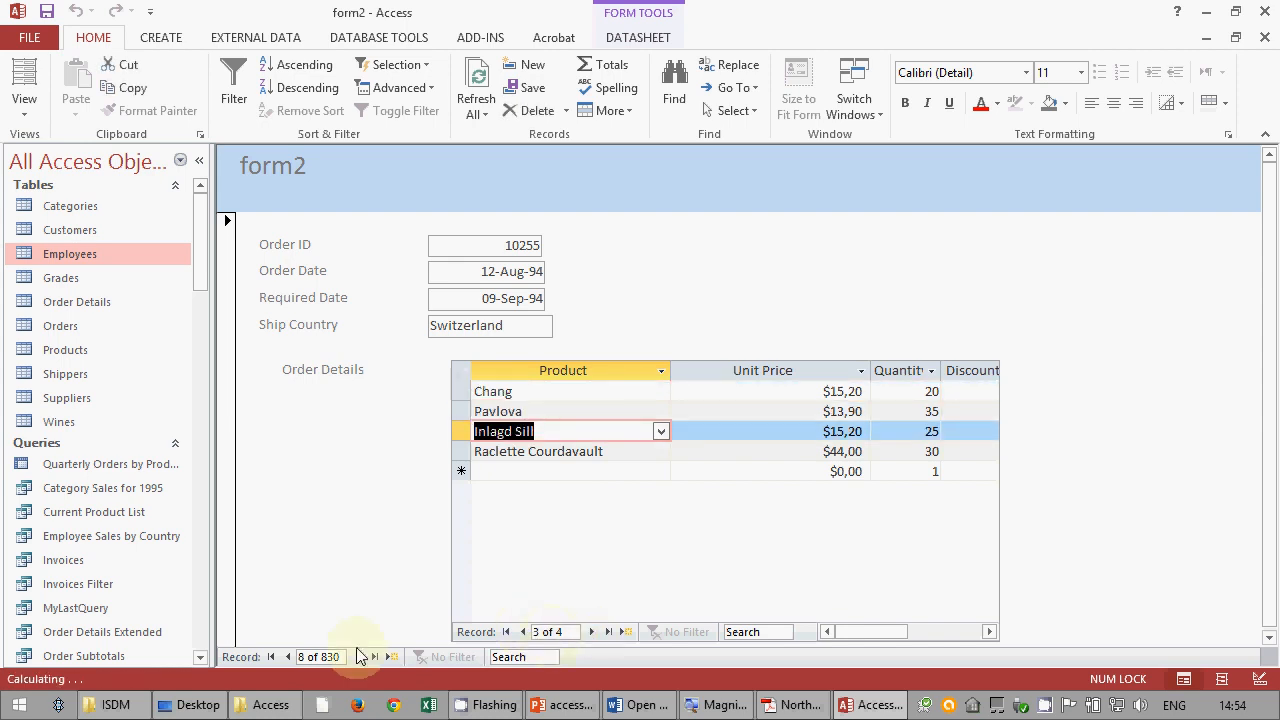
- Browse three orders forward and five back in the main form, and close form2
click(358, 657)
click(358, 657)
click(358, 657)
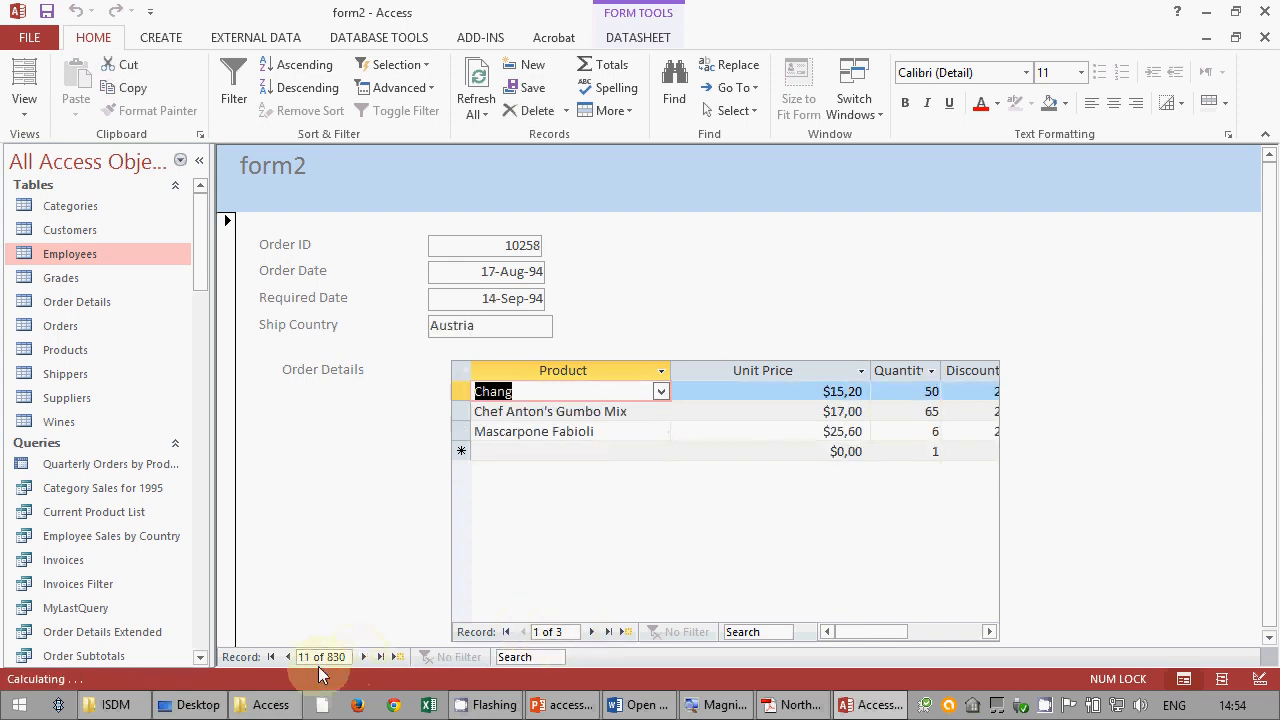
click(287, 657)
click(287, 657)
click(286, 656)
click(286, 656)
click(286, 656)
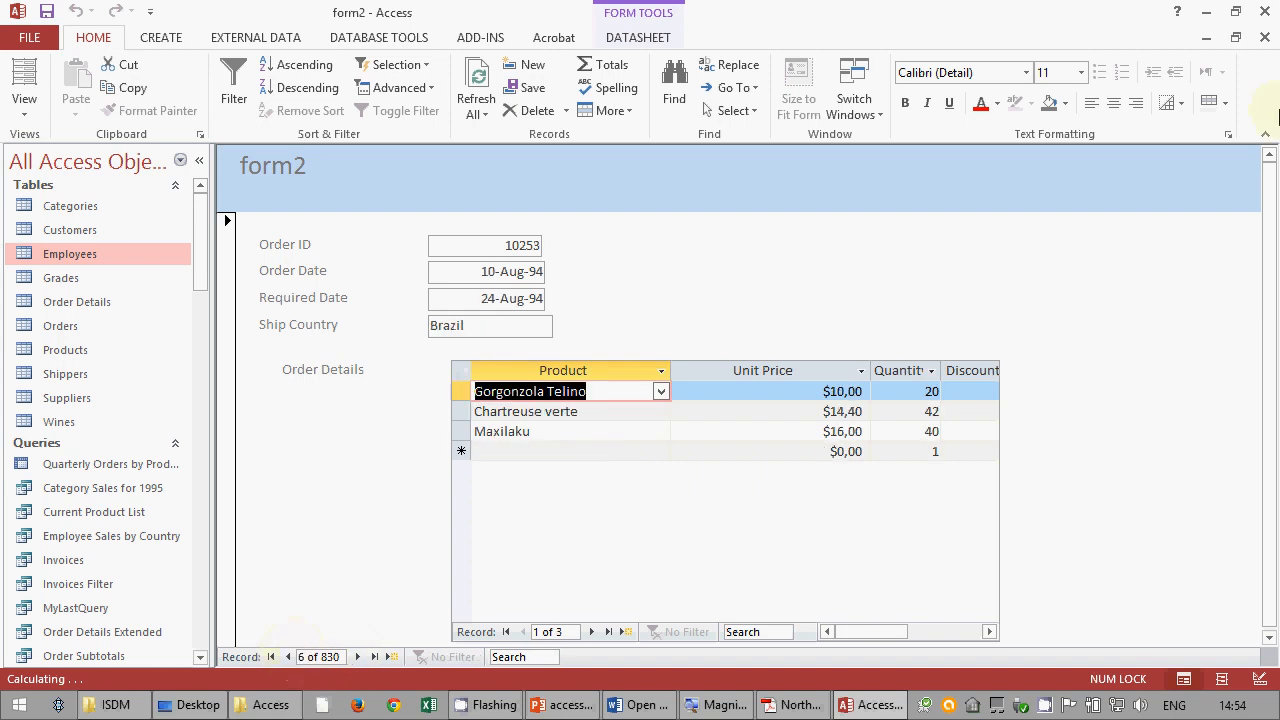
click(1264, 38)
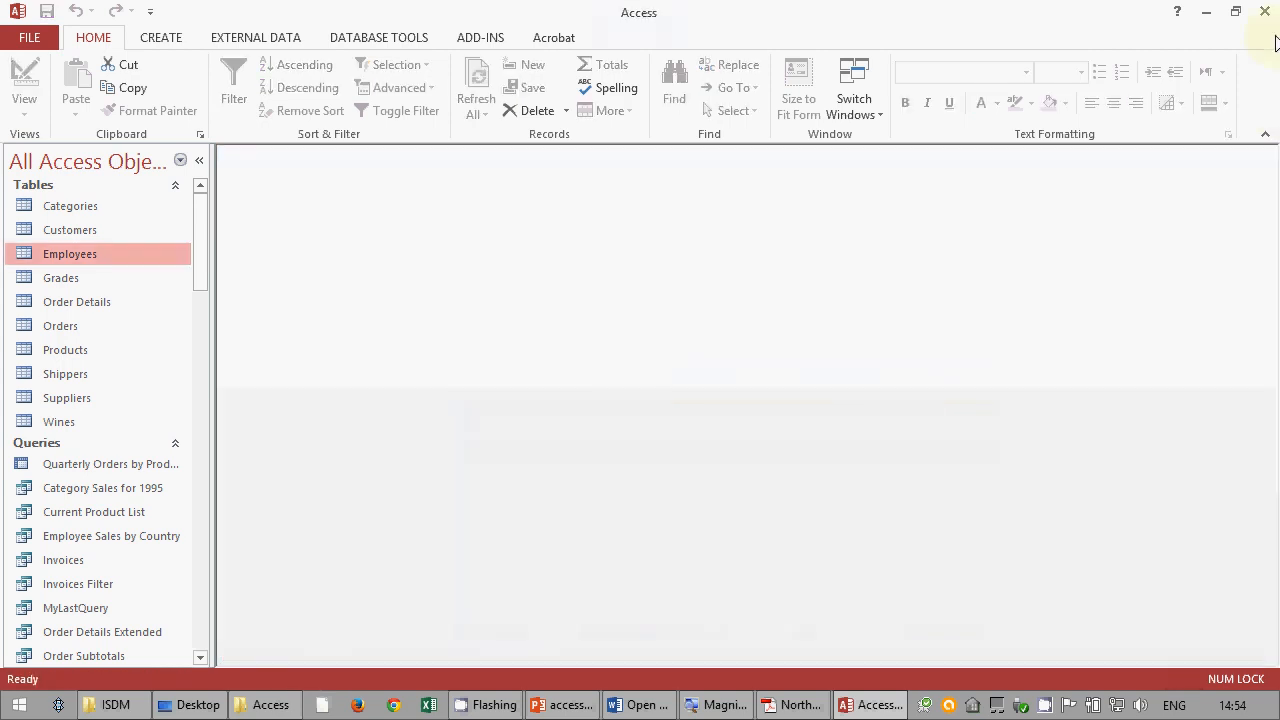
- Switch to the PowerPoint presentation, examine the Form slide in full-screen slide show and exit the show
click(562, 705)
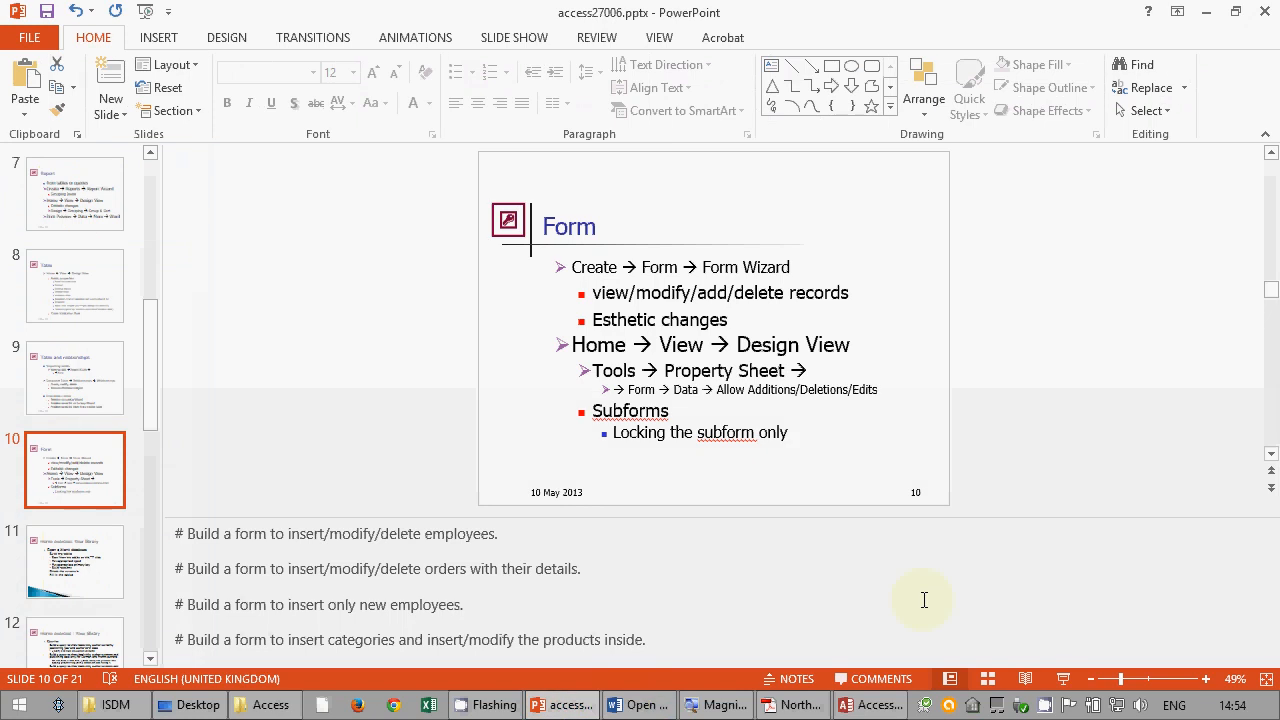
click(1065, 679)
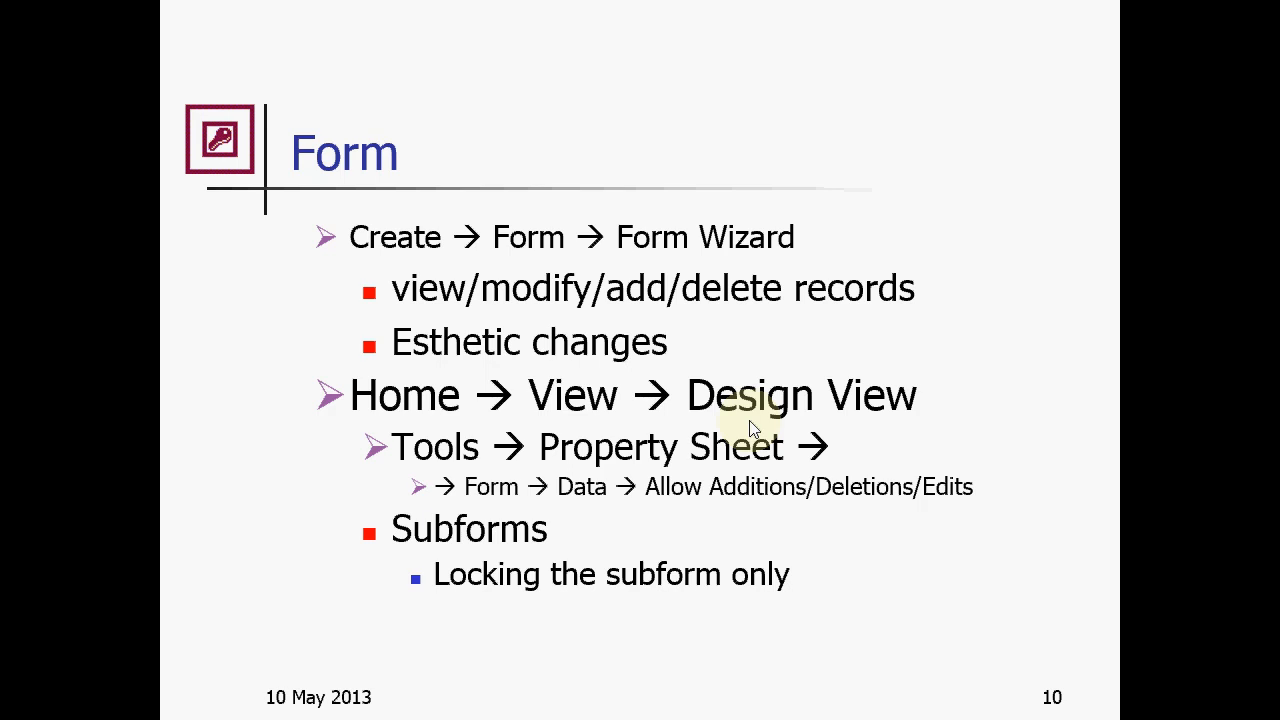
key(Escape)
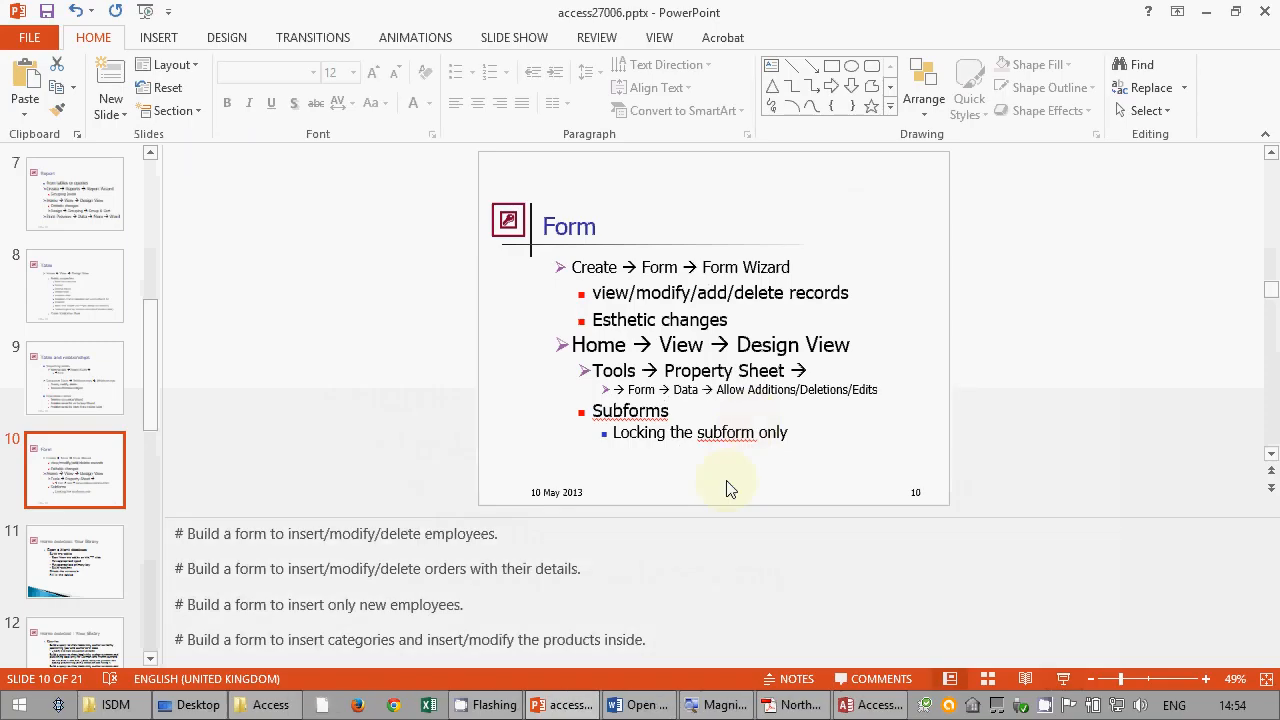
- Switch to the Word exercise document, insert a blank line after the new employees task and highlight "insert only new employees"
click(636, 705)
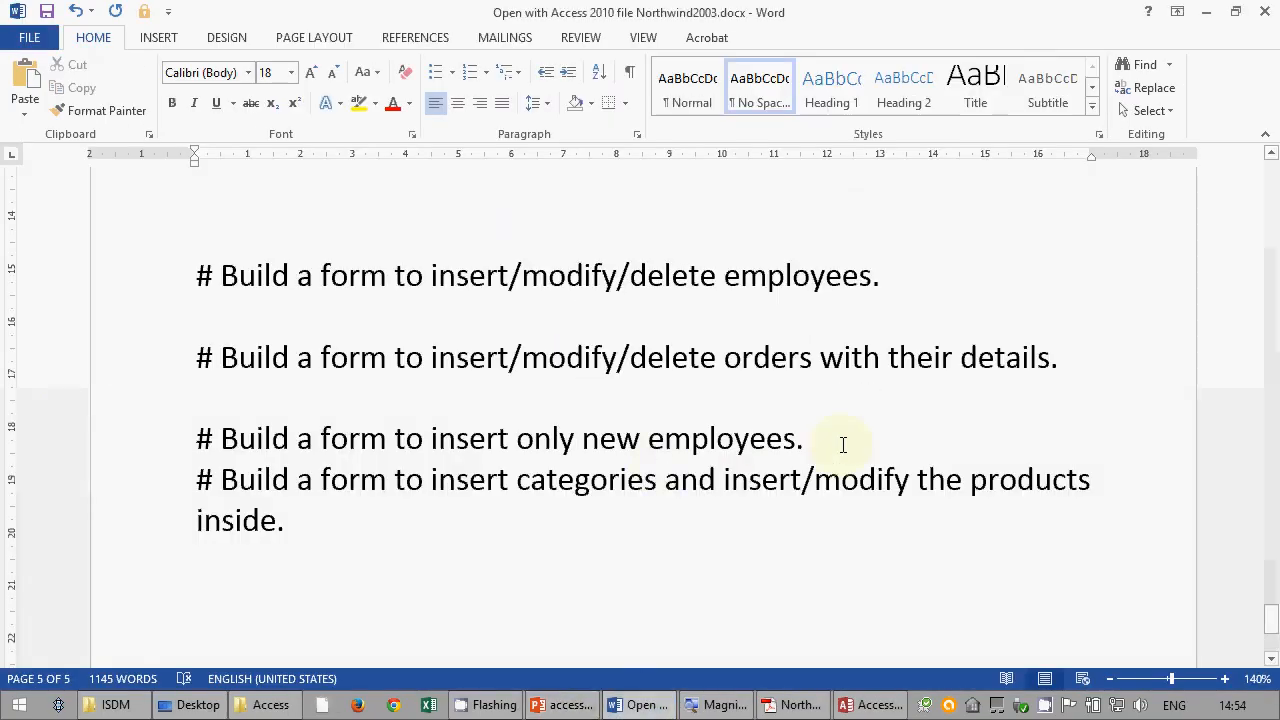
key(Return)
click(145, 445)
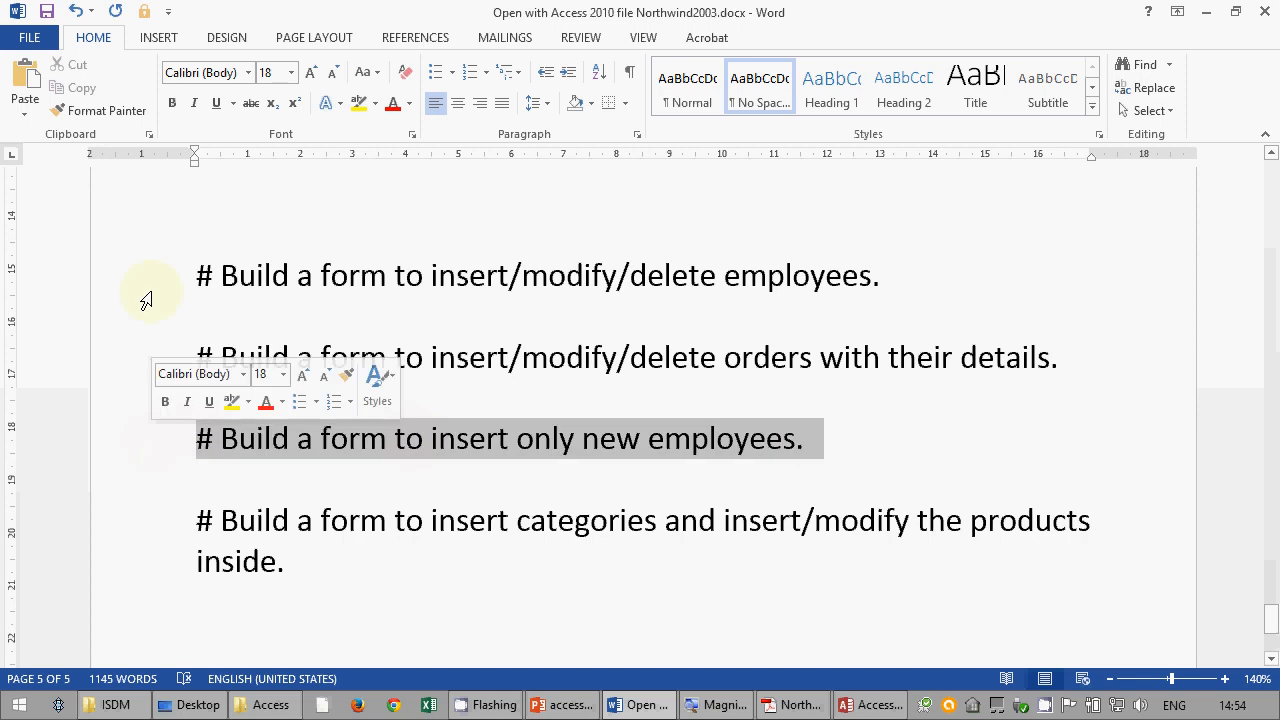
click(142, 279)
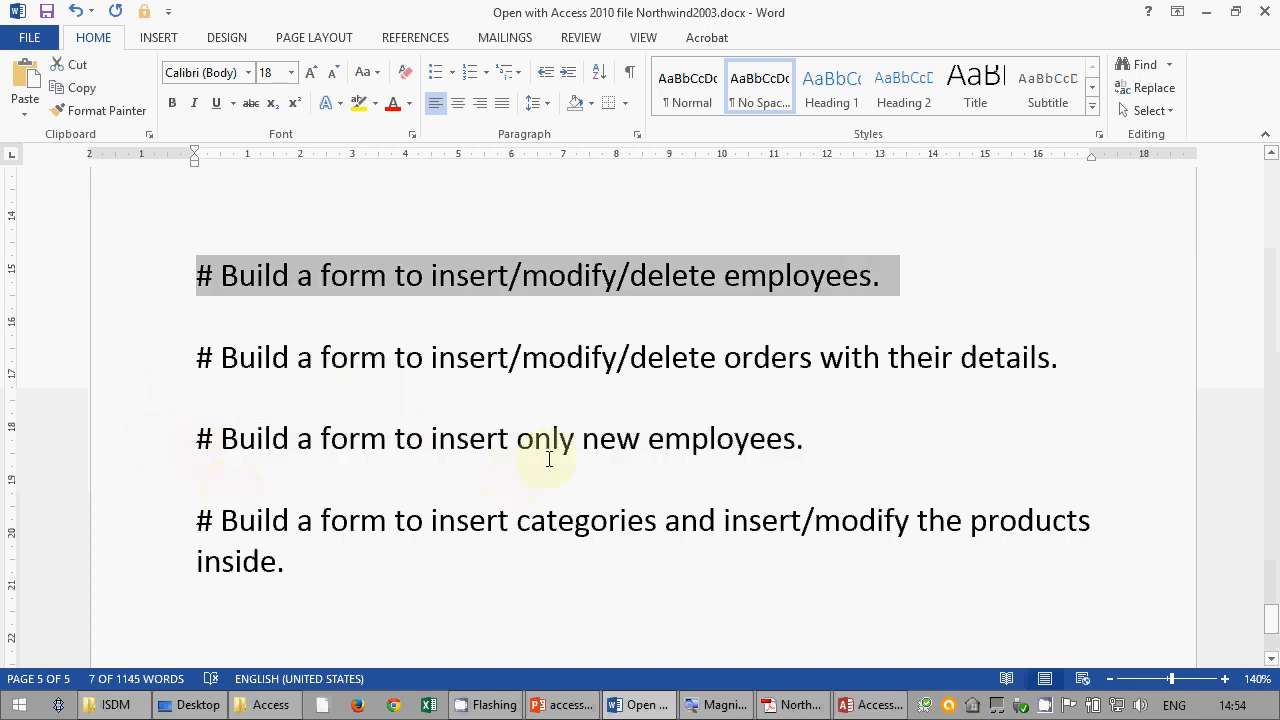
drag(477, 440, 765, 443)
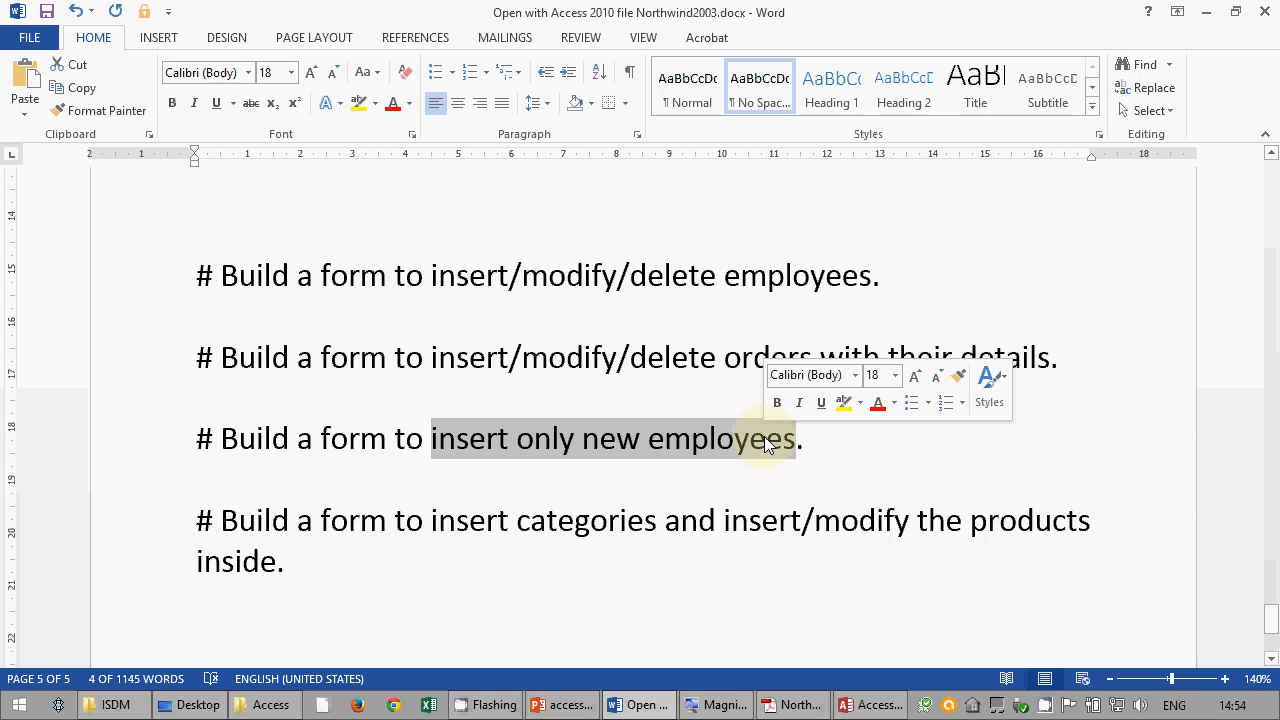
- Switch to the Access database and open form1 in Design View, shifting its window slightly within the workspace
click(870, 705)
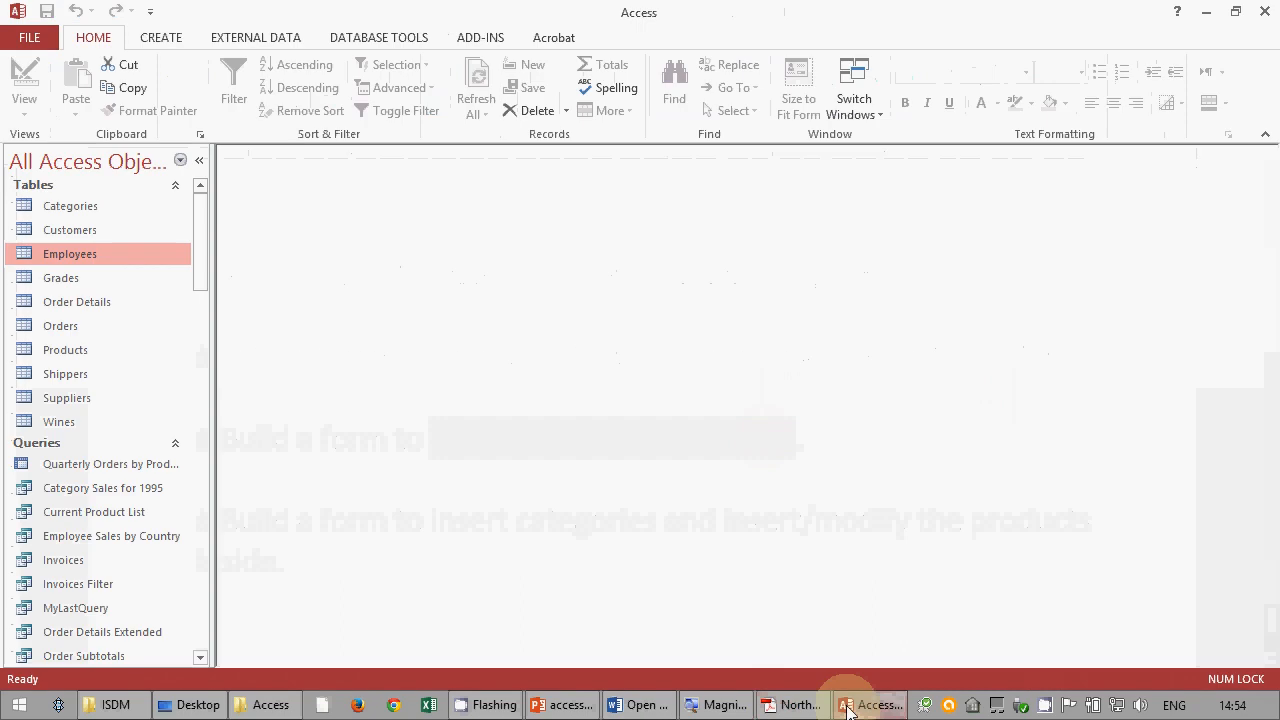
drag(205, 288, 221, 522)
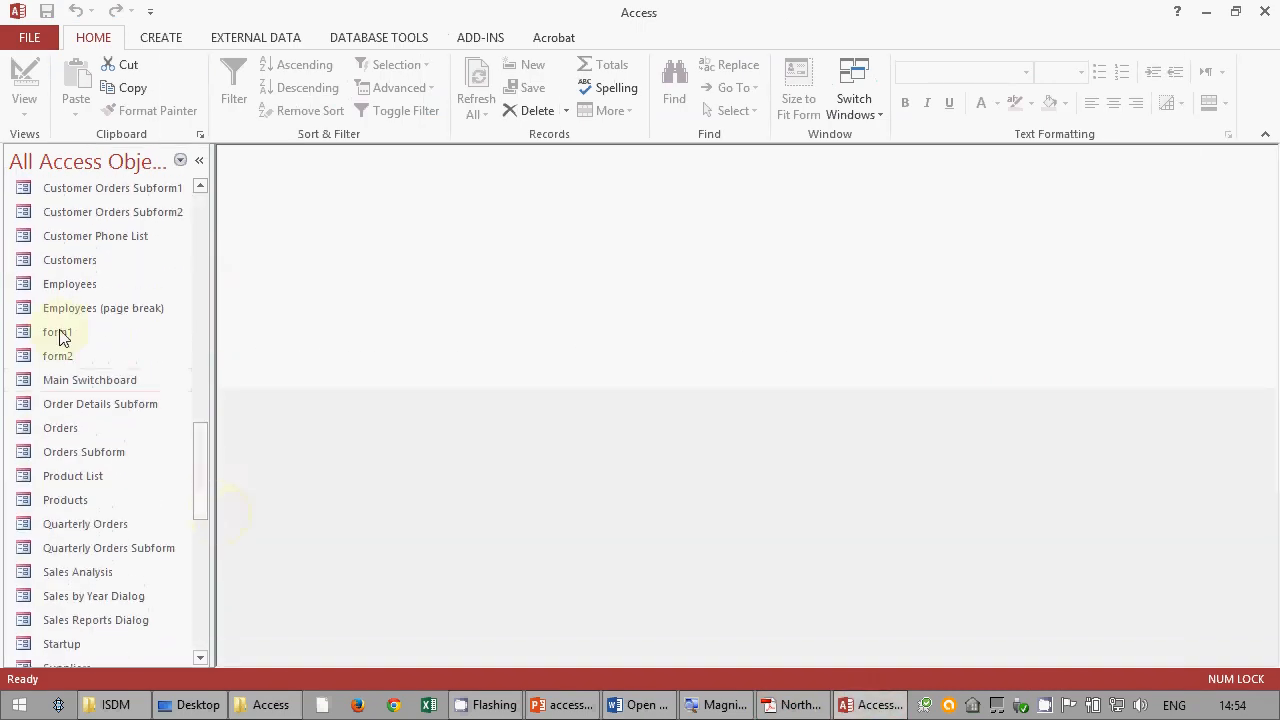
right_click(57, 331)
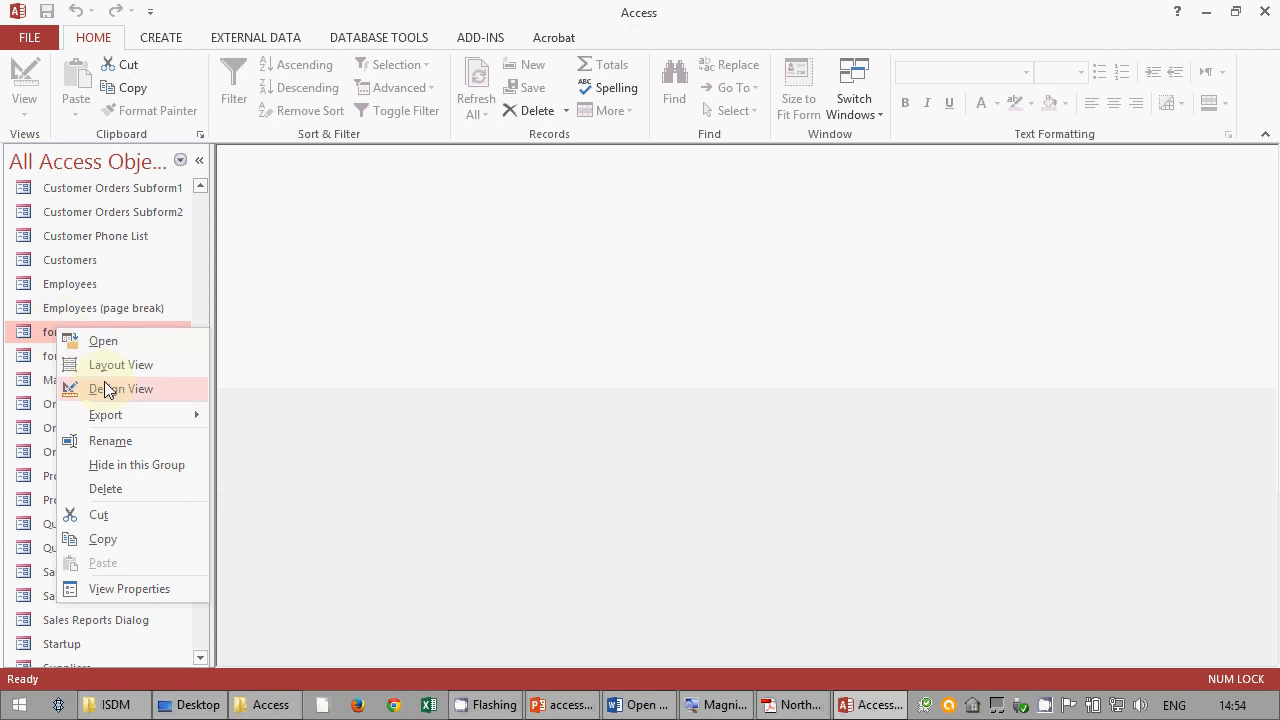
click(104, 388)
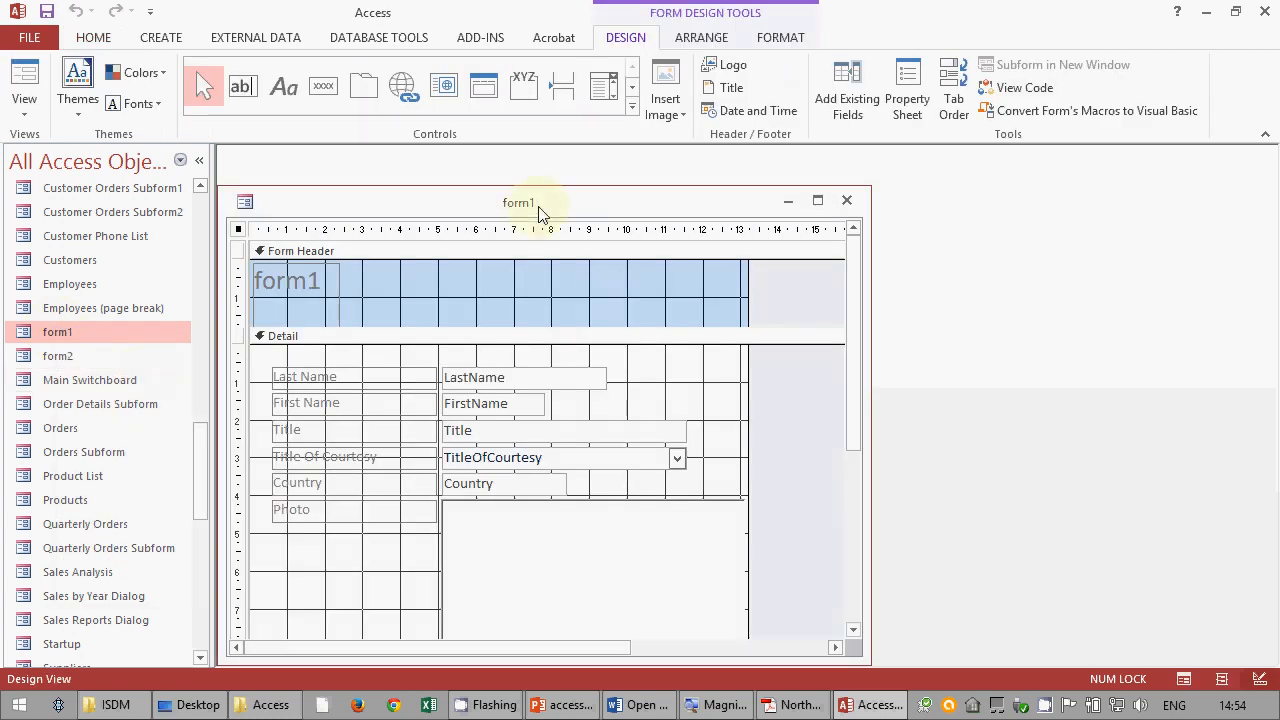
drag(536, 214, 596, 179)
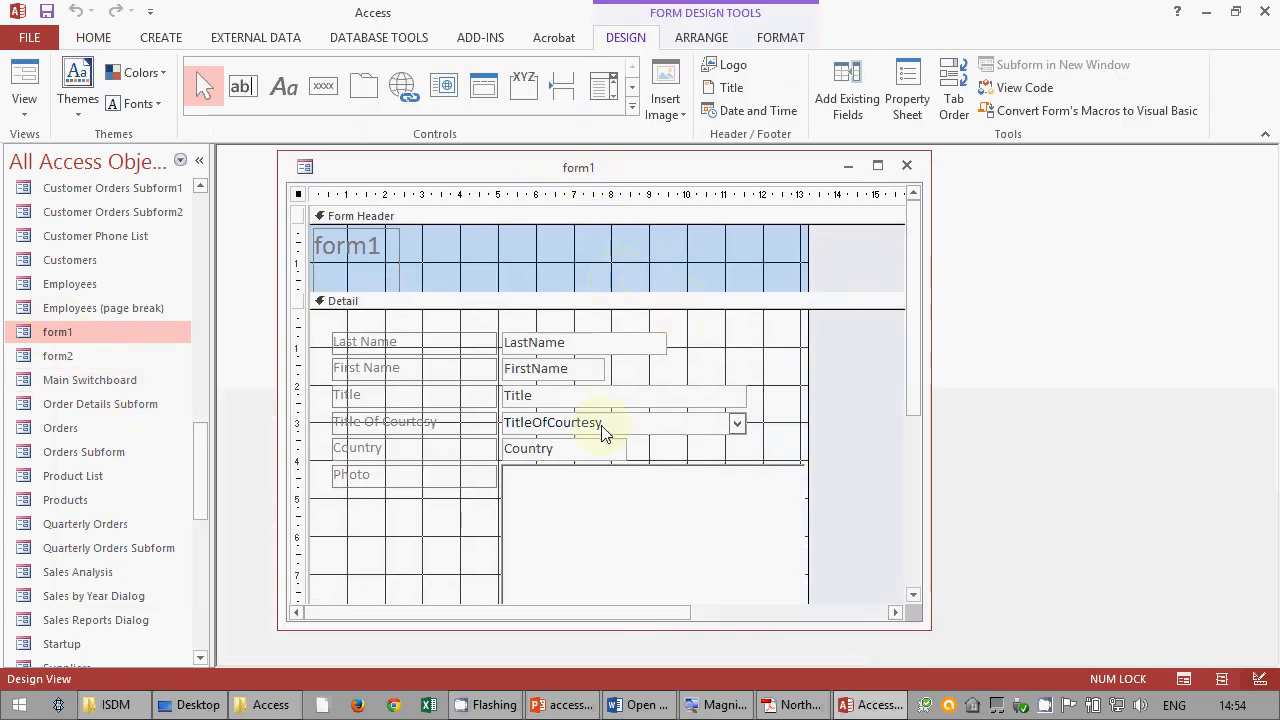
- In form1's data properties, set Allow Deletions and Allow Edits to No, and close the Property Sheet
click(912, 88)
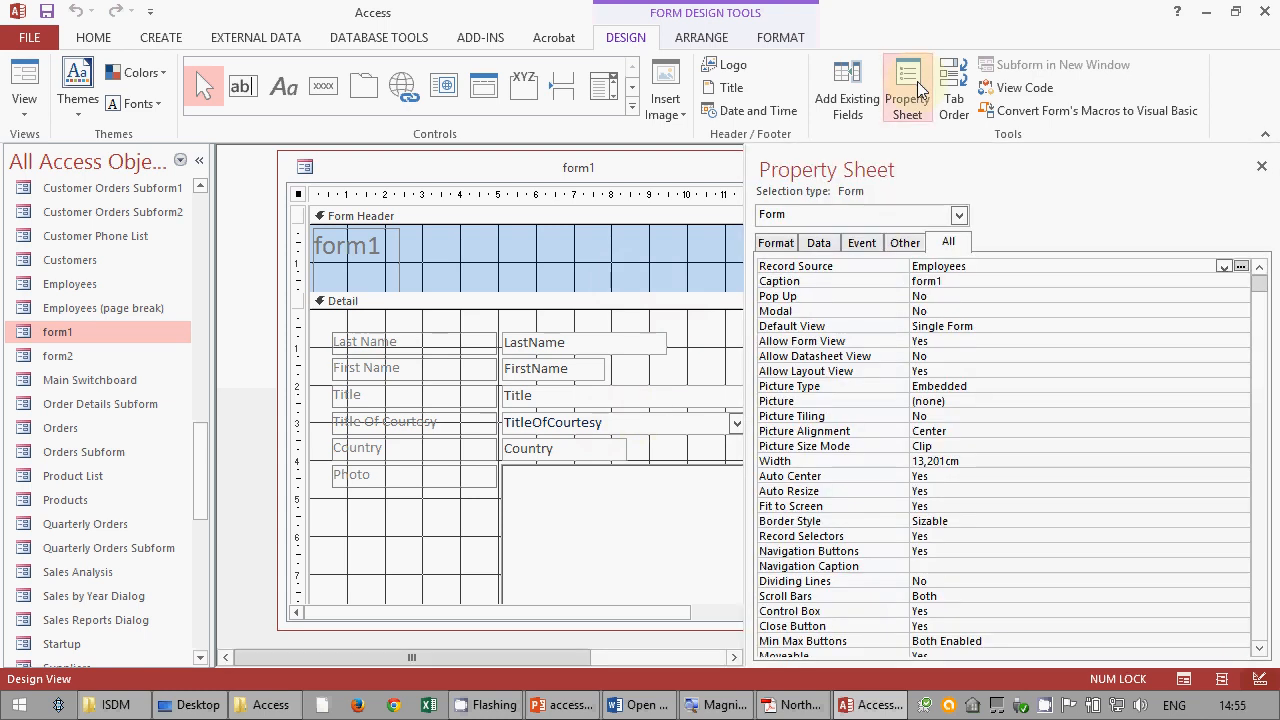
click(818, 244)
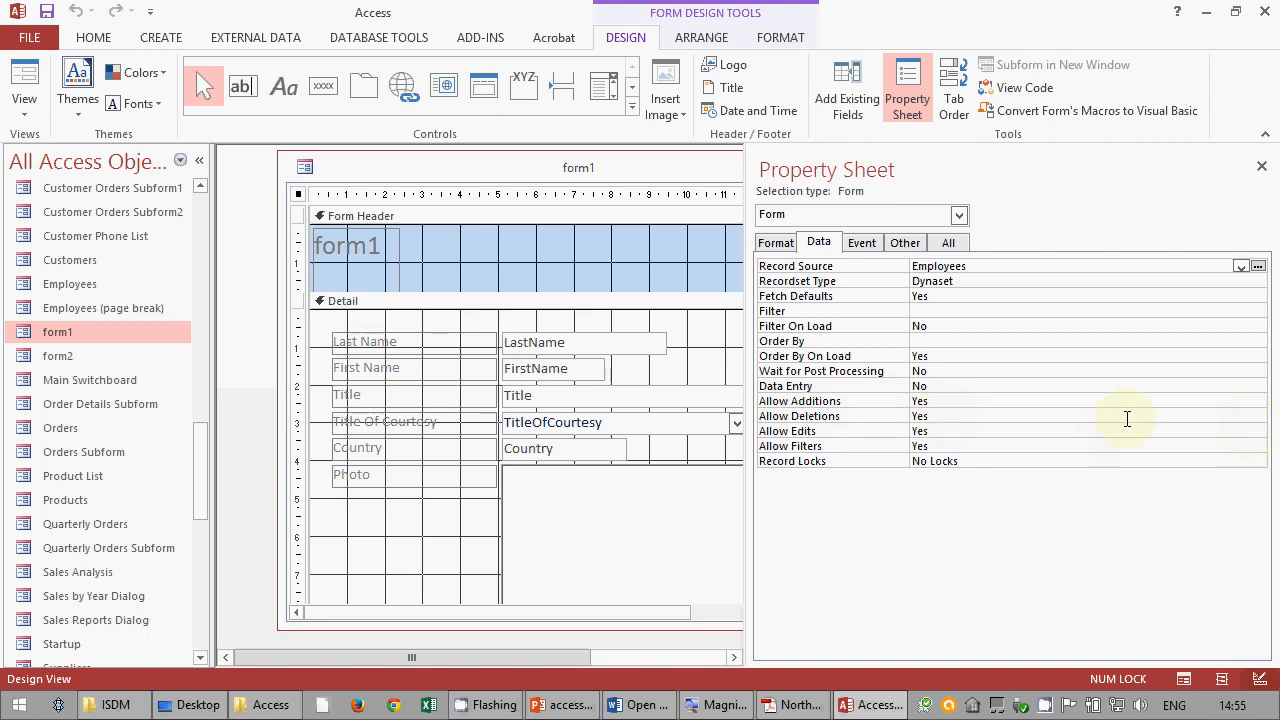
click(927, 416)
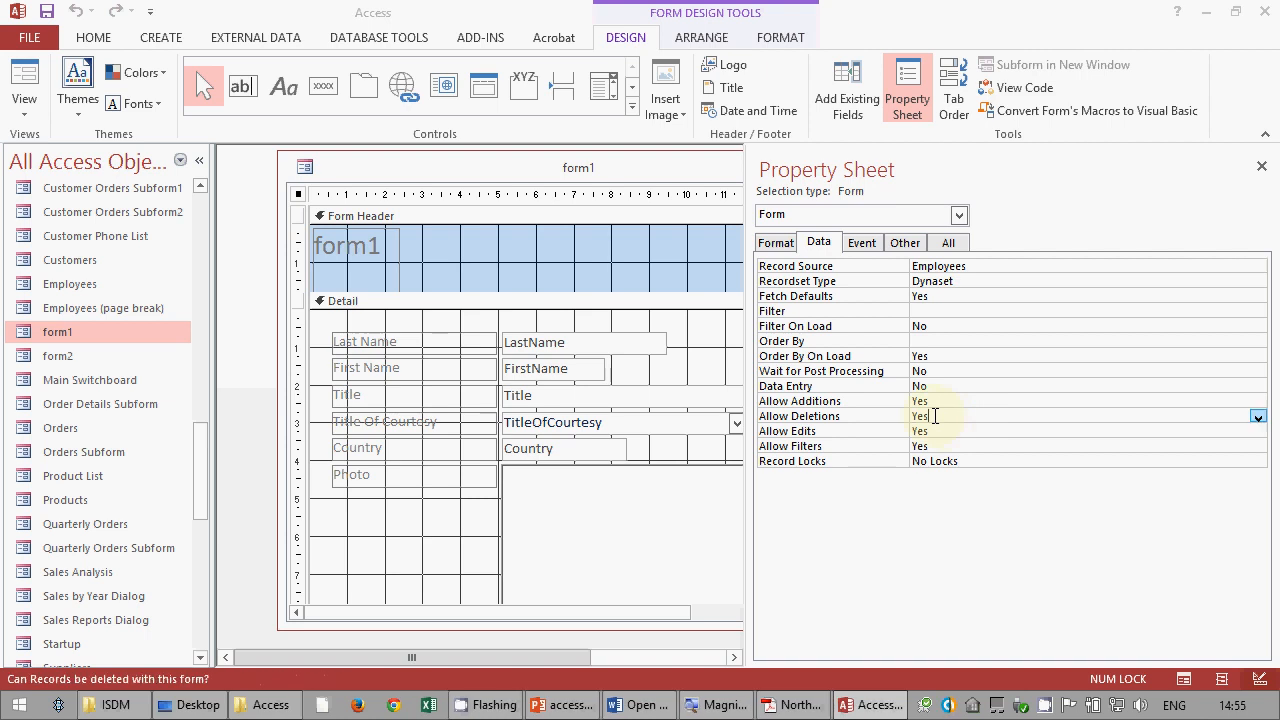
click(1258, 417)
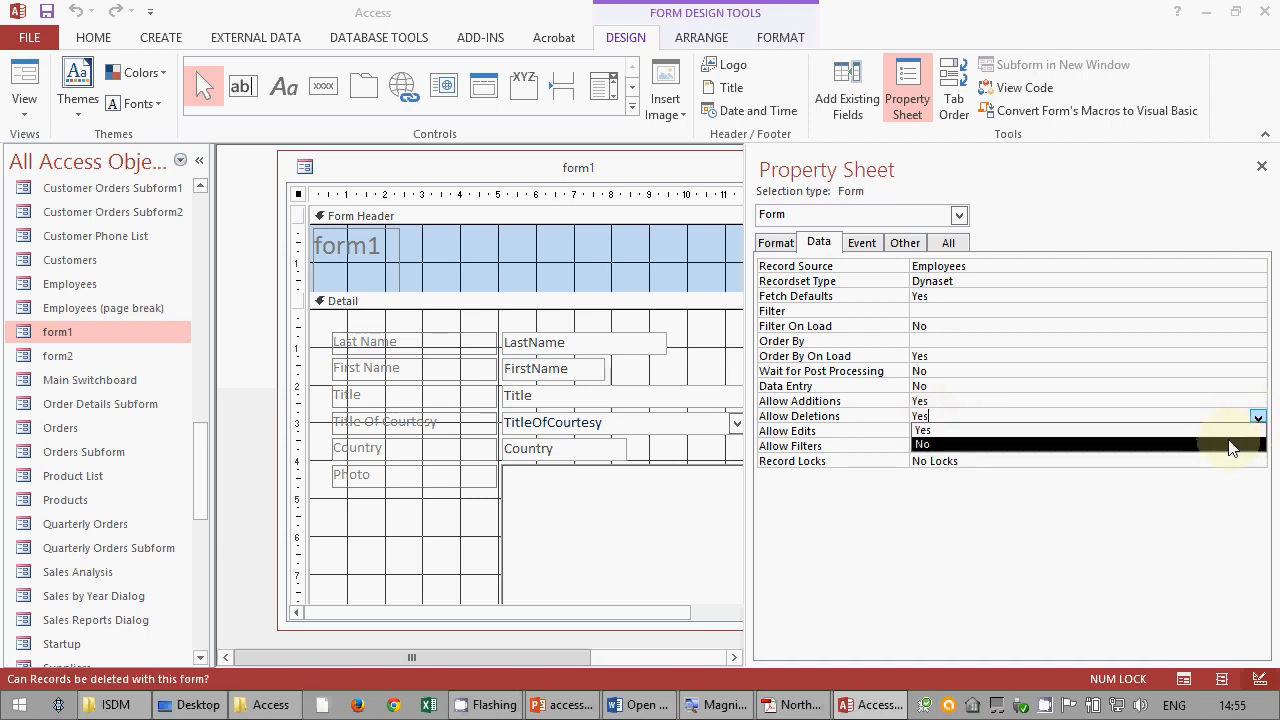
click(1236, 447)
click(1262, 432)
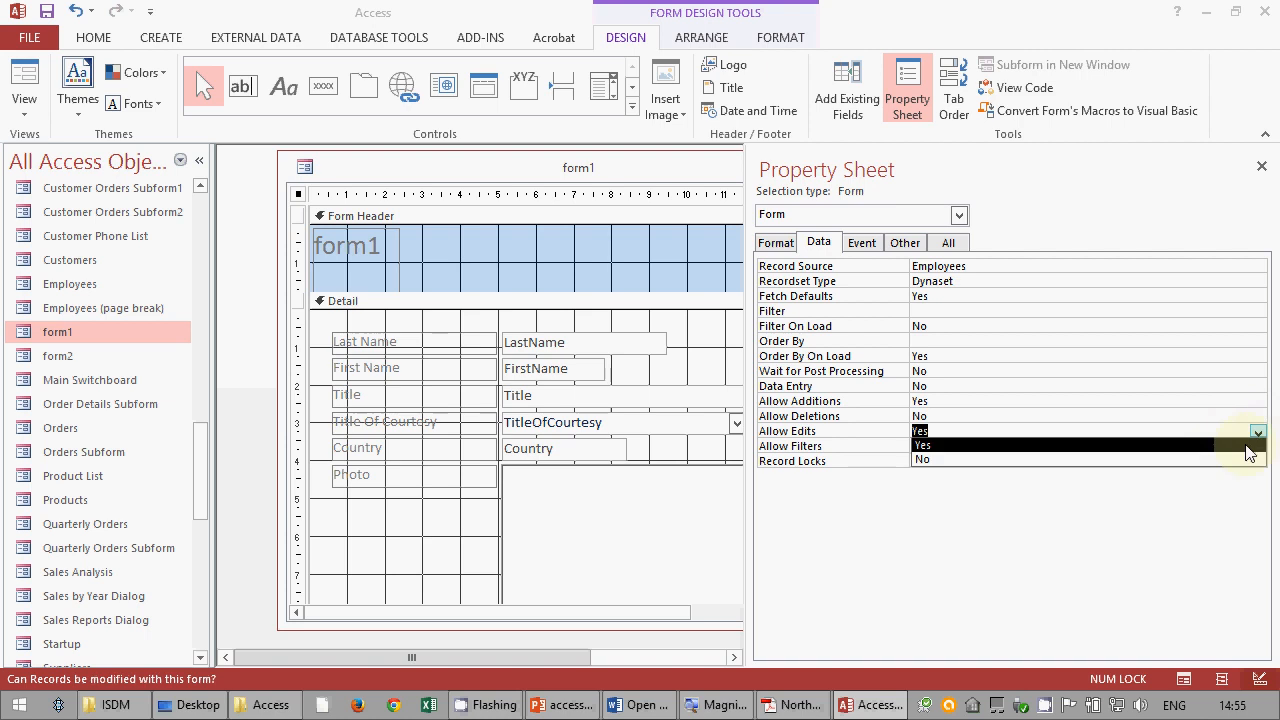
click(1075, 461)
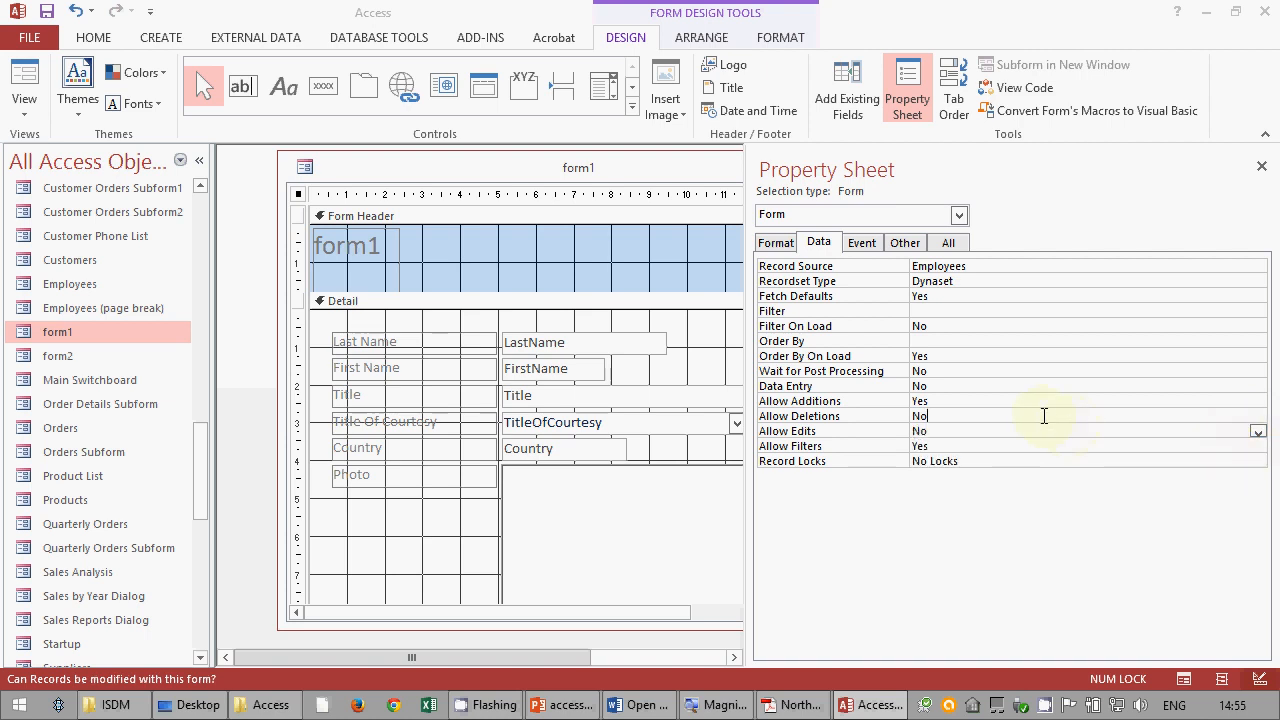
click(1046, 417)
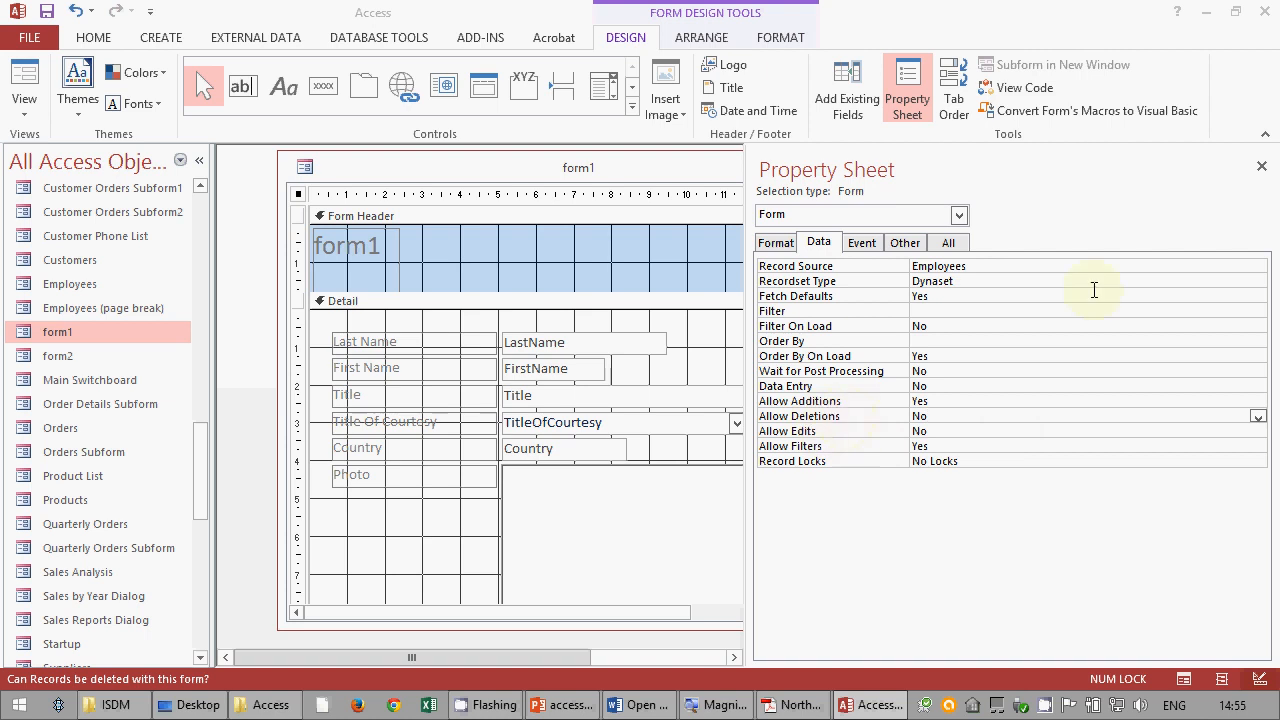
click(1262, 168)
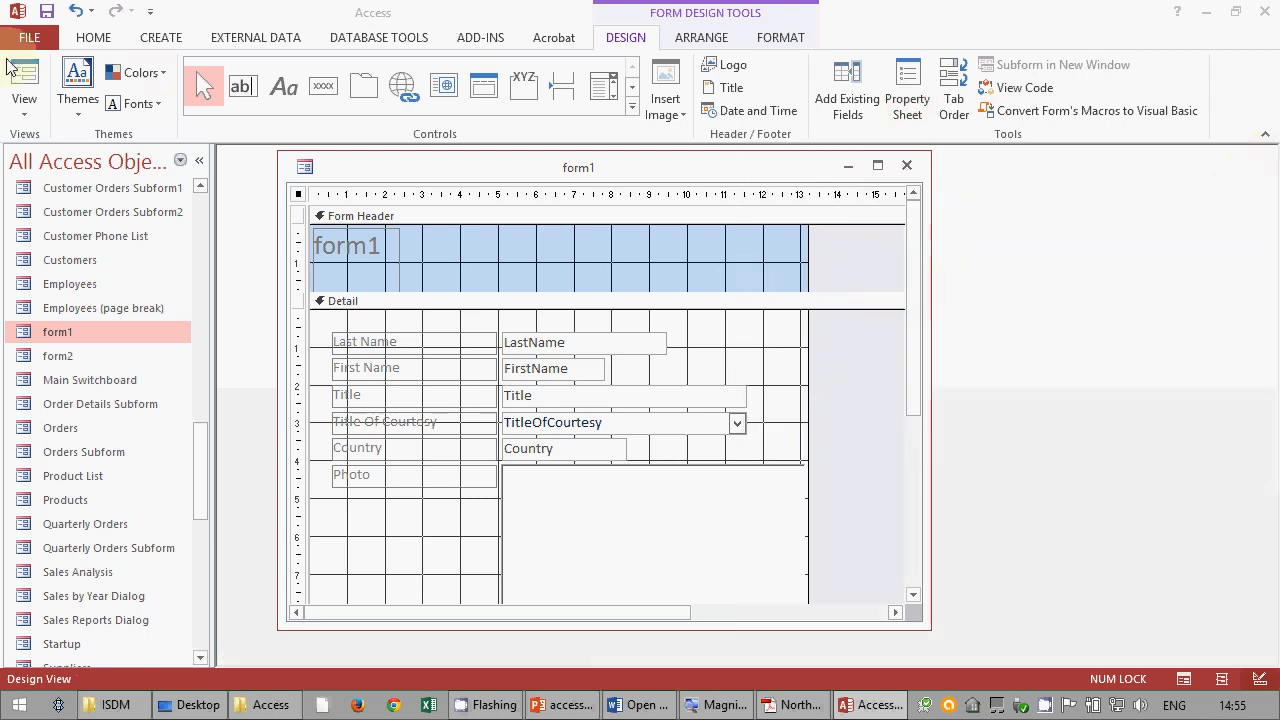
click(916, 88)
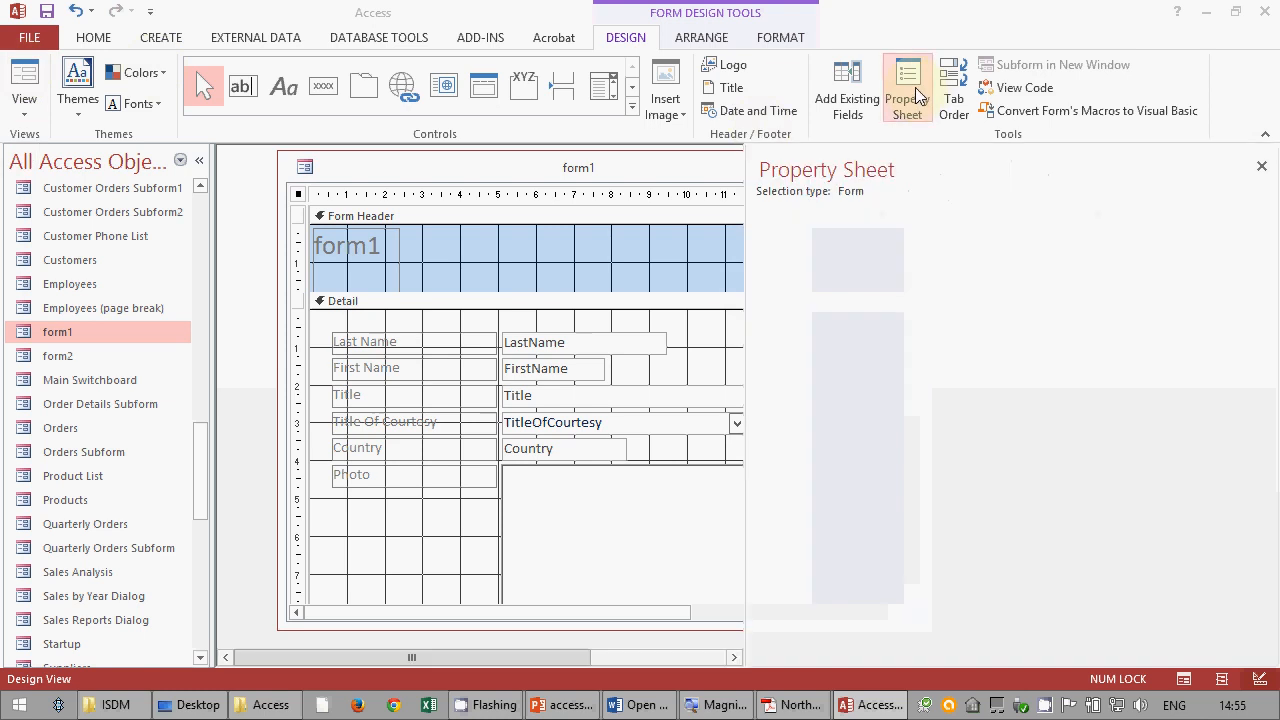
click(1260, 166)
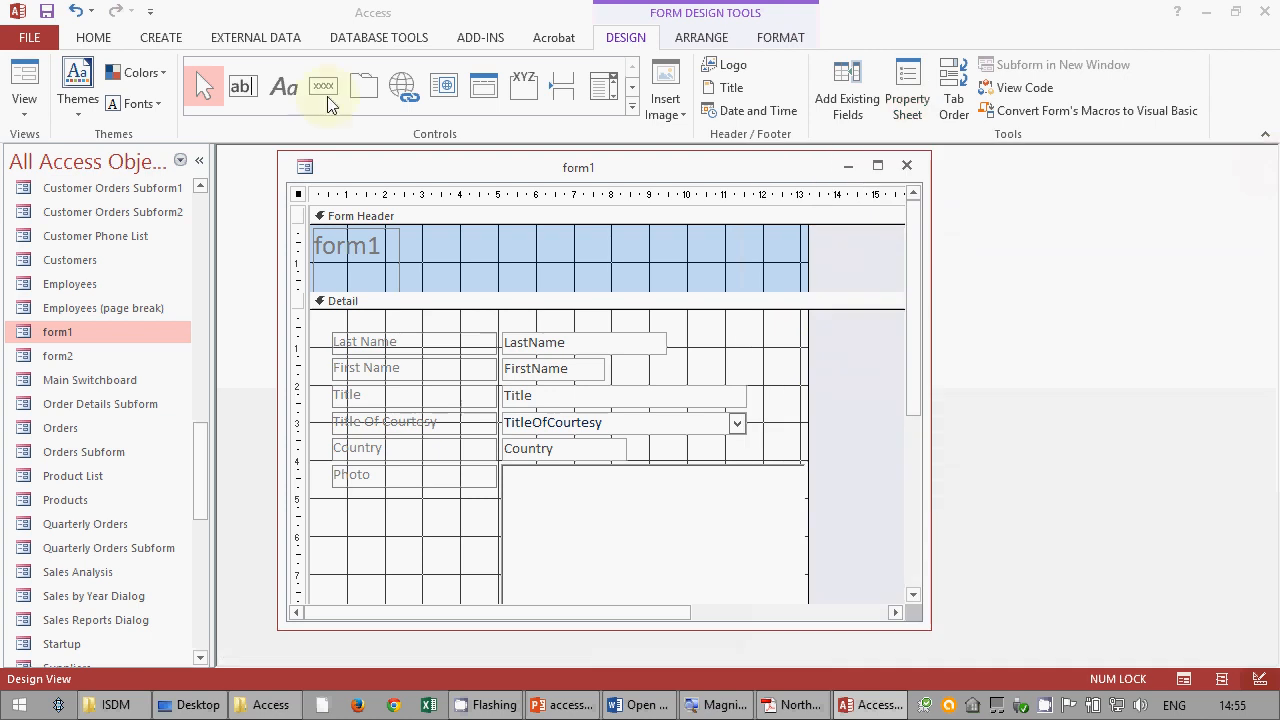
- Check the Last Name field in Form View, and close form1 saving its design changes
click(24, 100)
click(28, 148)
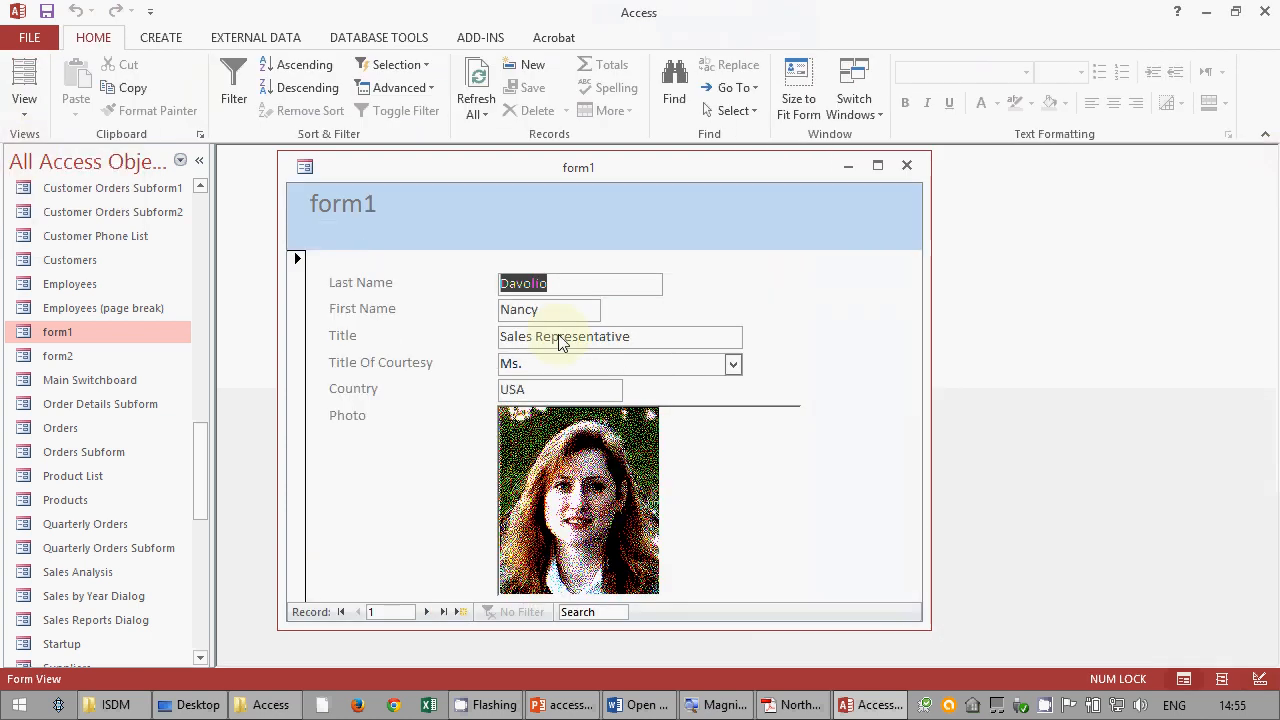
click(569, 282)
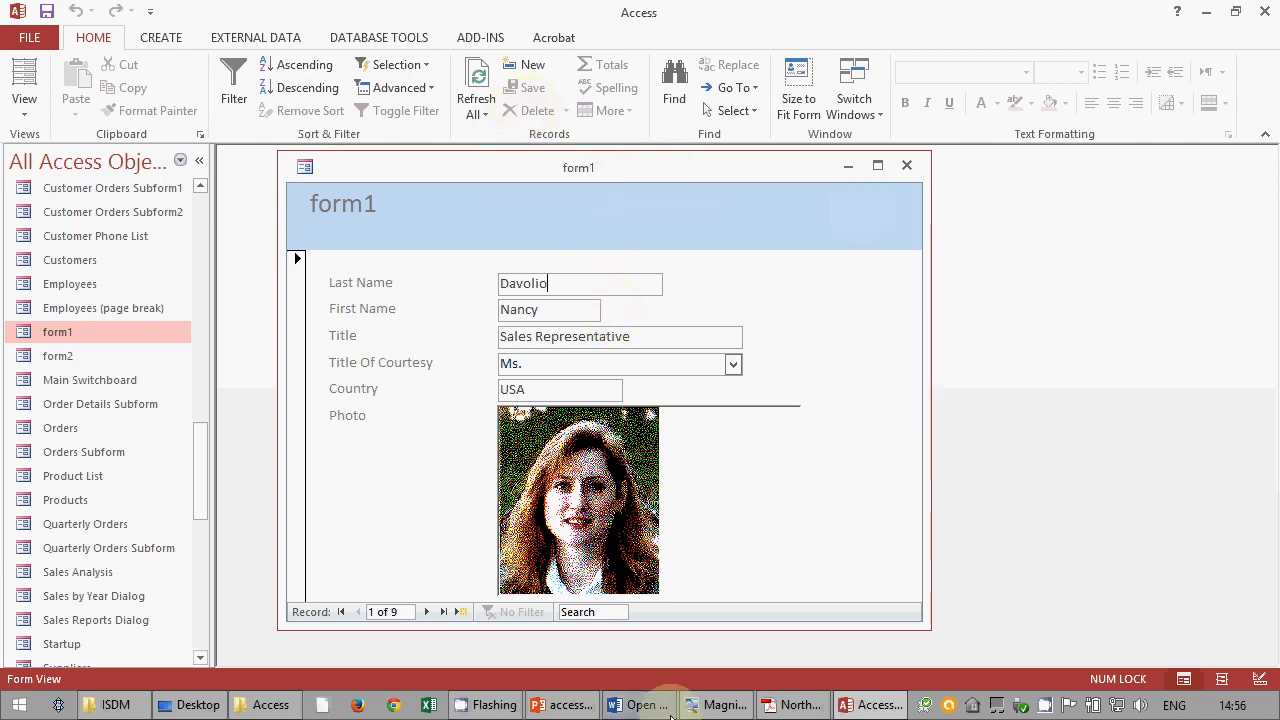
click(906, 165)
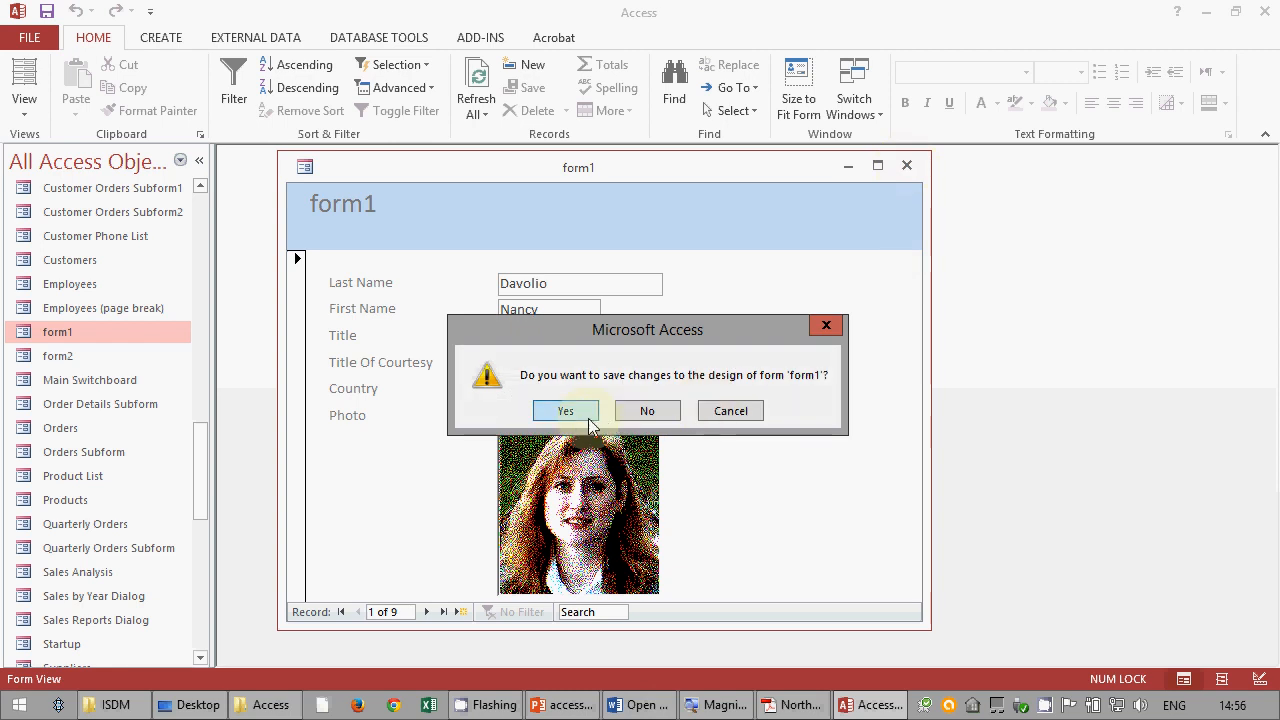
click(589, 418)
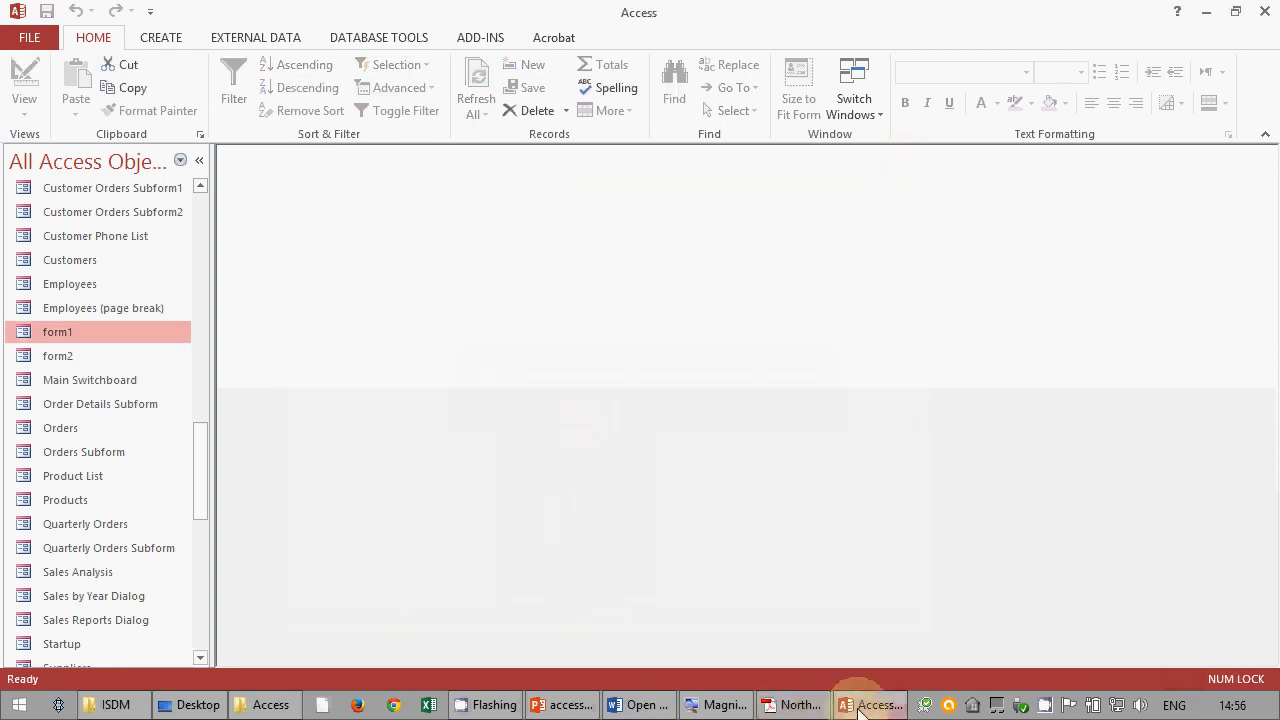
- Close the Northwind relationships document, switch to the Word exercise document and highlight the categories and products task
click(858, 708)
key(alt+F4)
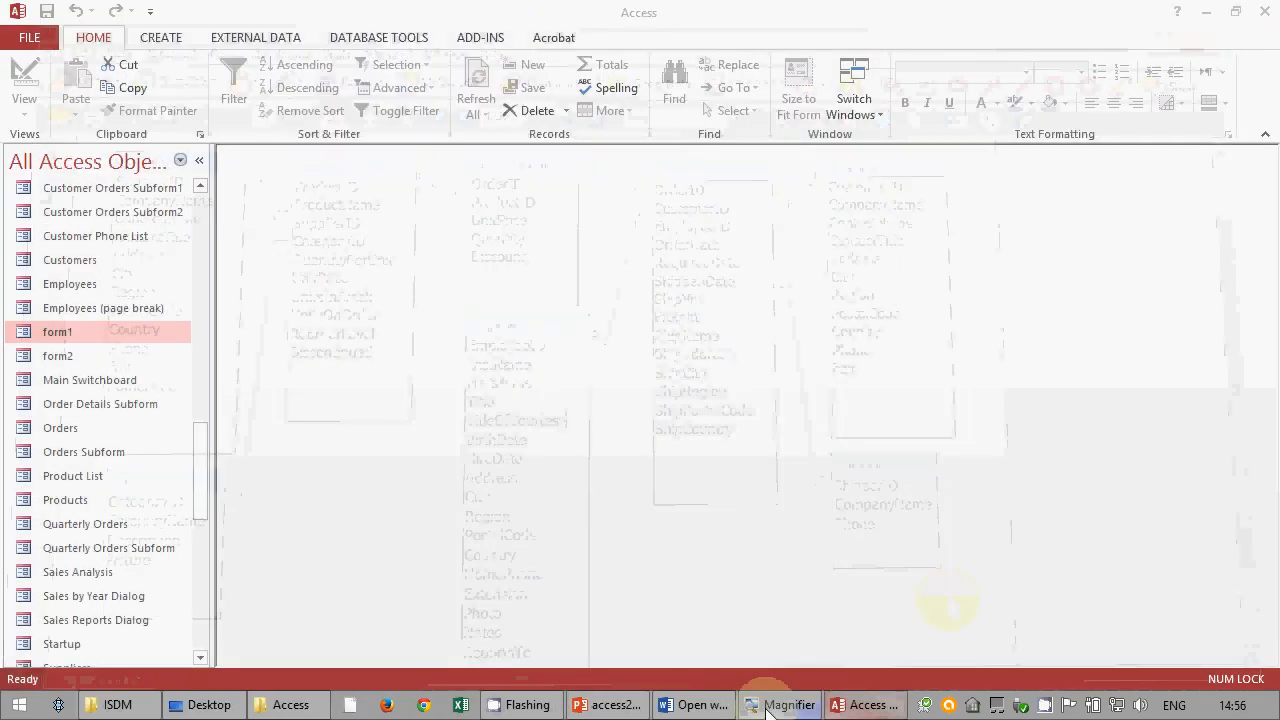
click(720, 704)
scroll(528, 520, down, 1)
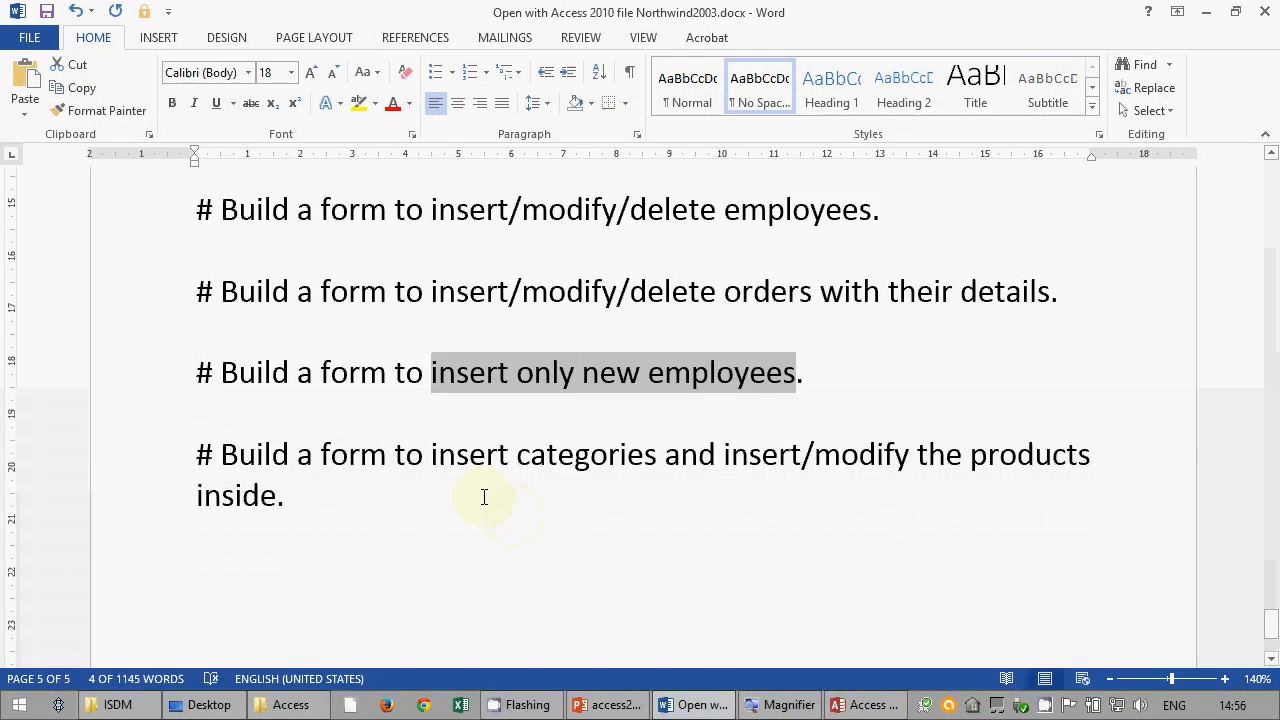
click(483, 500)
click(202, 457)
shift+click(690, 492)
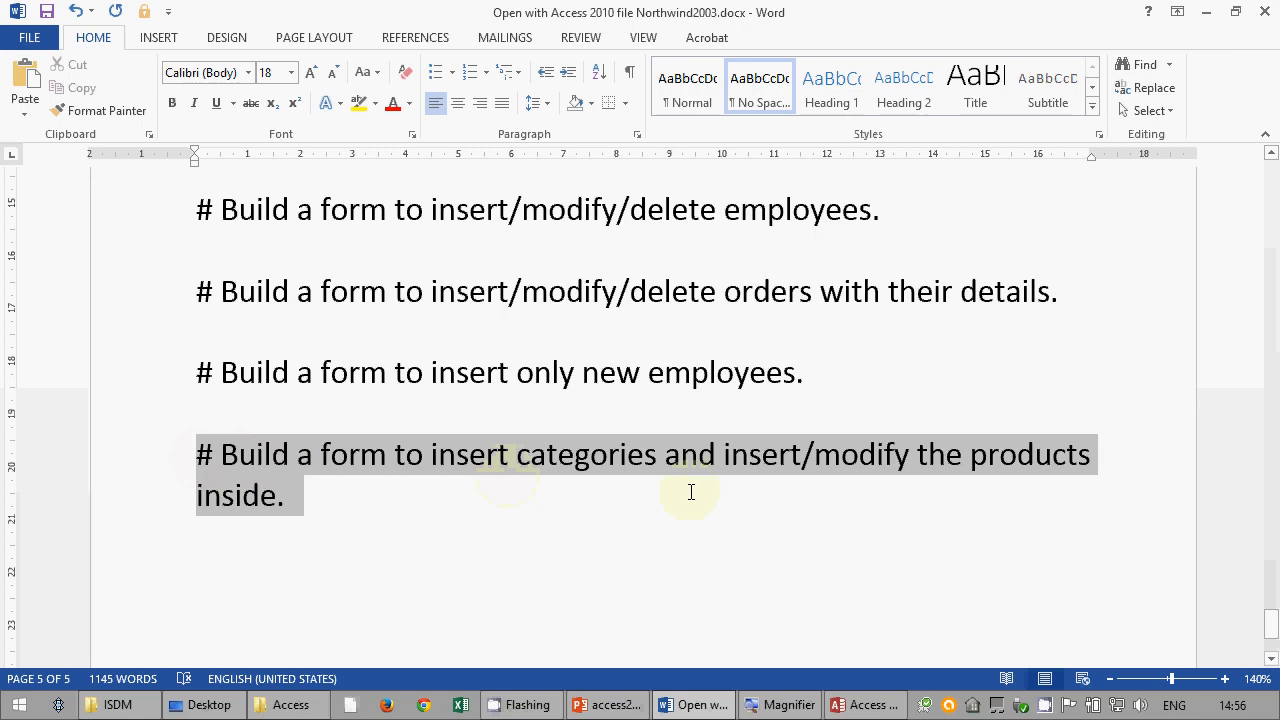
click(543, 509)
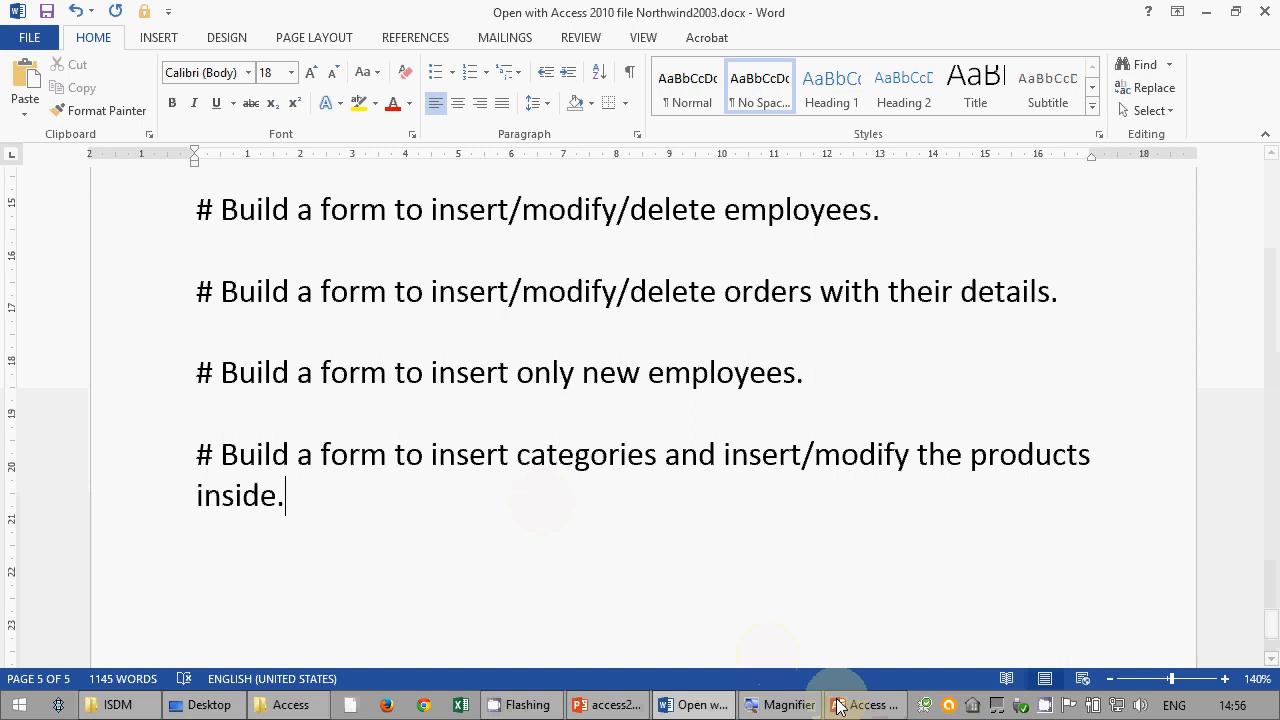
- Switch back to the Access database, start the Form Wizard and choose the Categories table as the field source
click(870, 705)
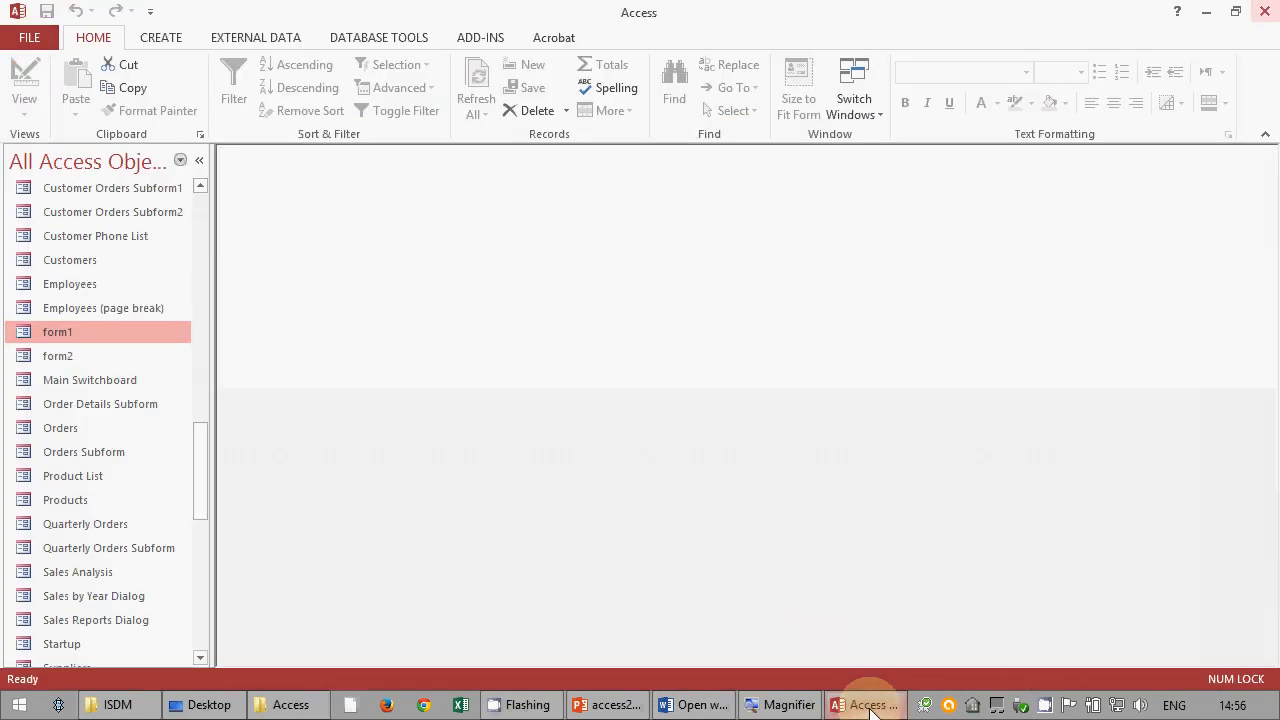
click(870, 705)
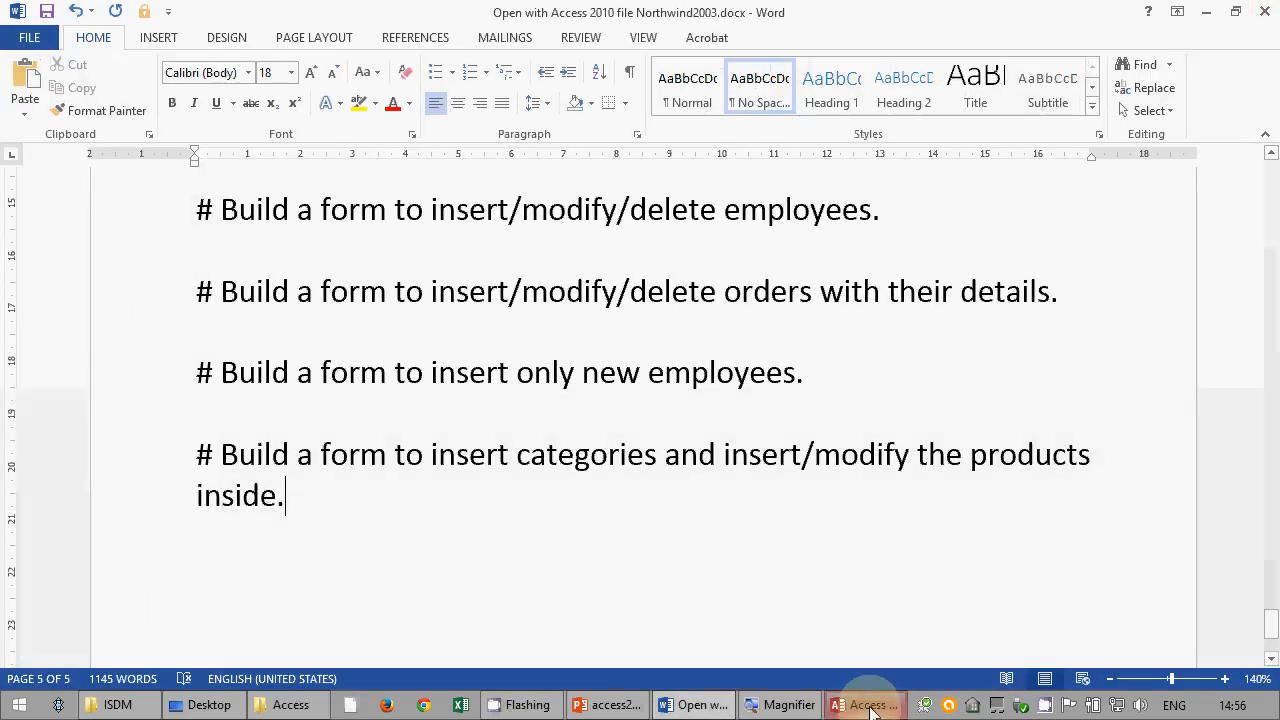
click(870, 705)
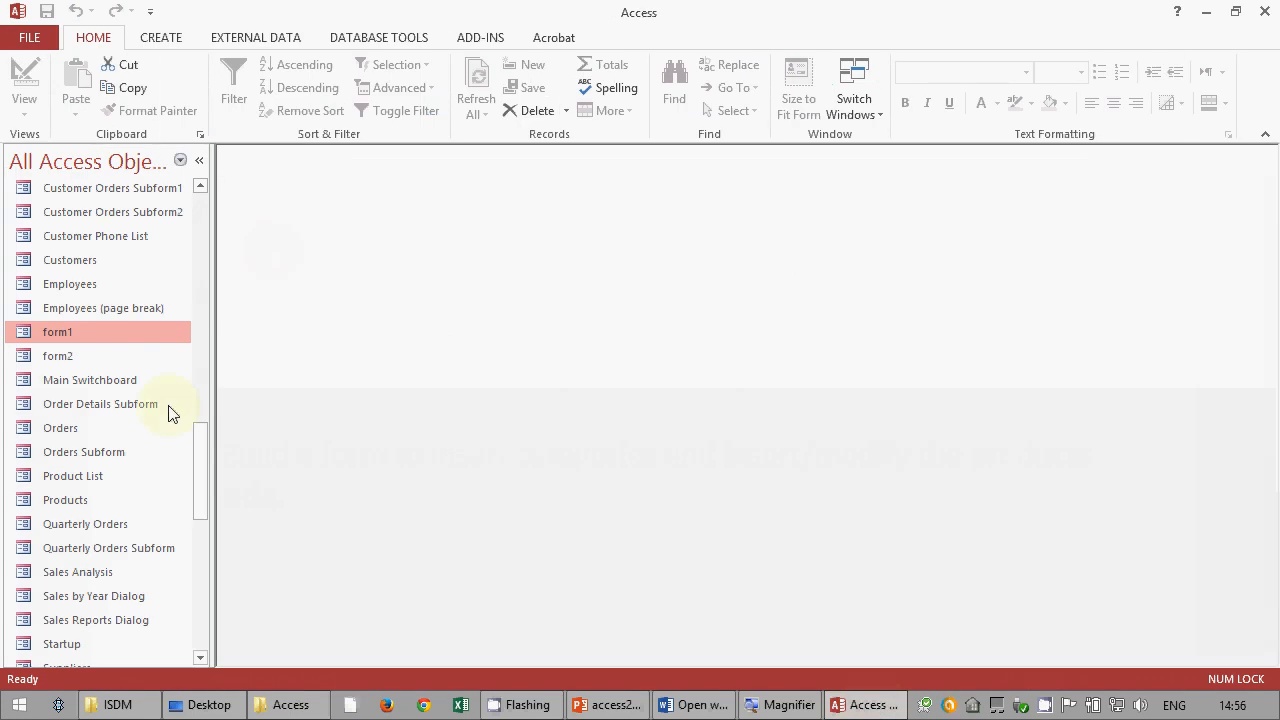
click(168, 40)
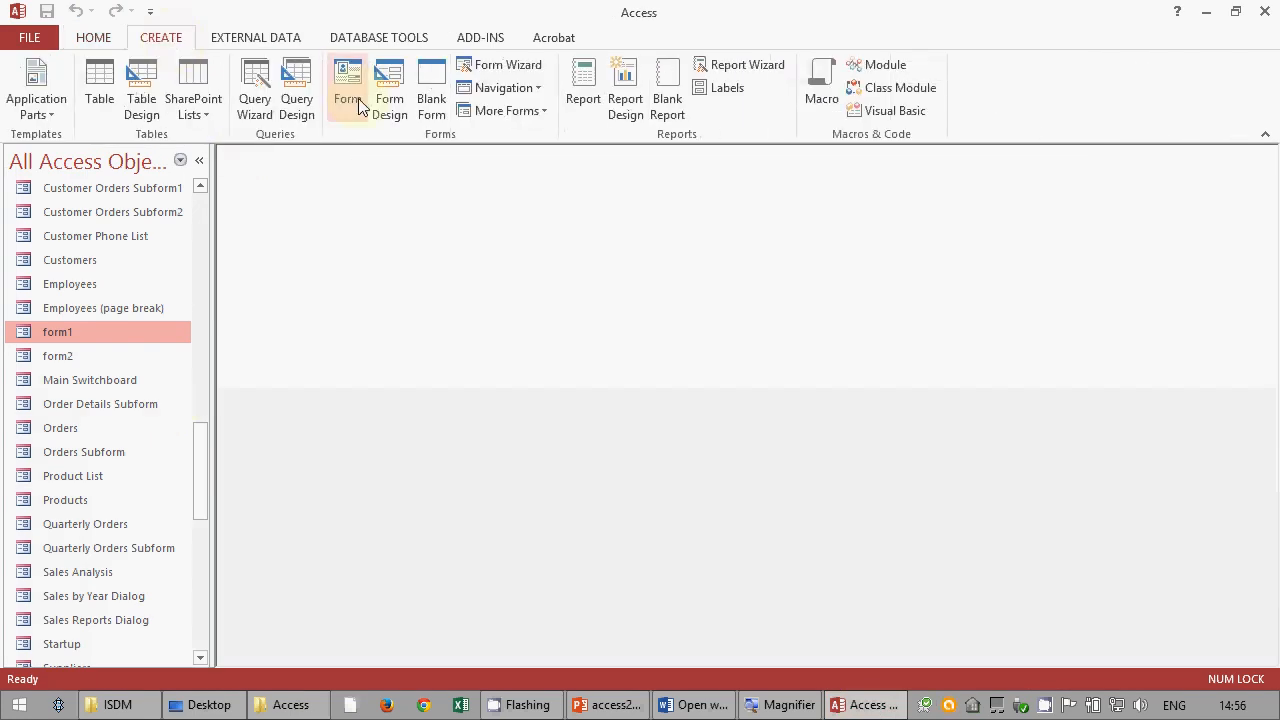
click(502, 66)
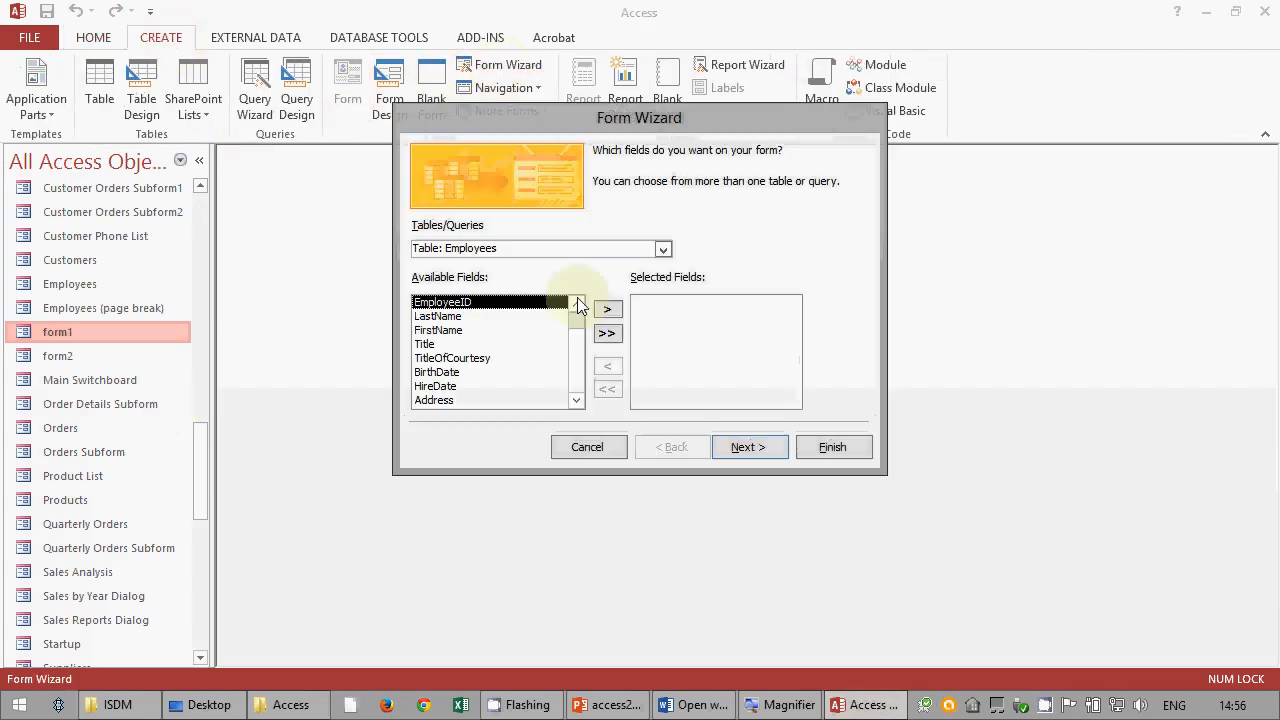
click(663, 249)
click(664, 269)
click(664, 269)
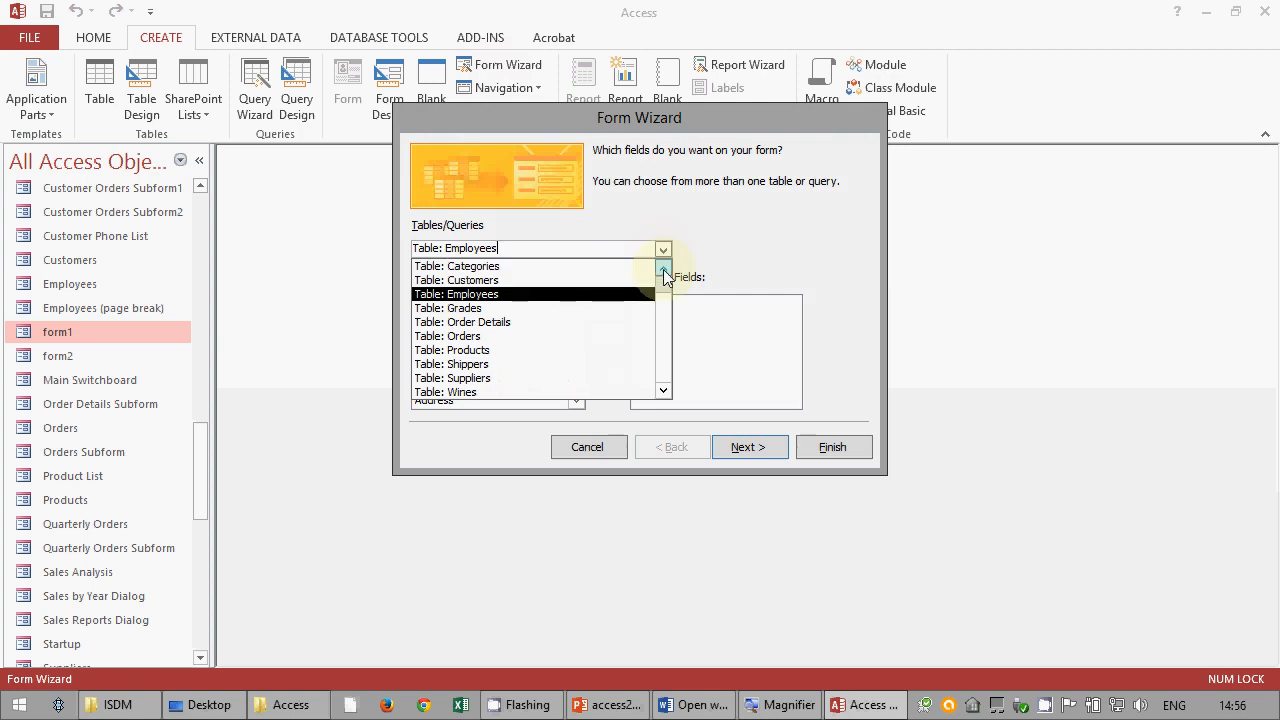
click(600, 266)
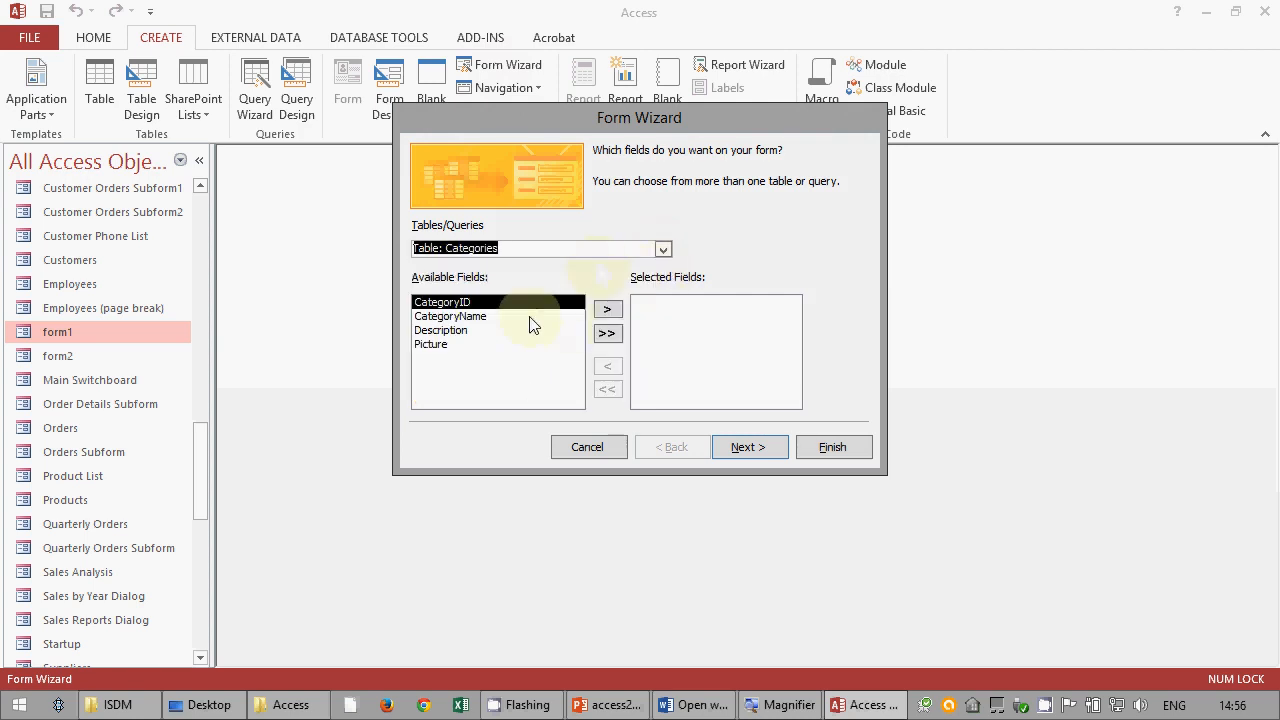
- Add the CategoryName and Picture fields of the Categories table to the new form
click(529, 317)
click(607, 309)
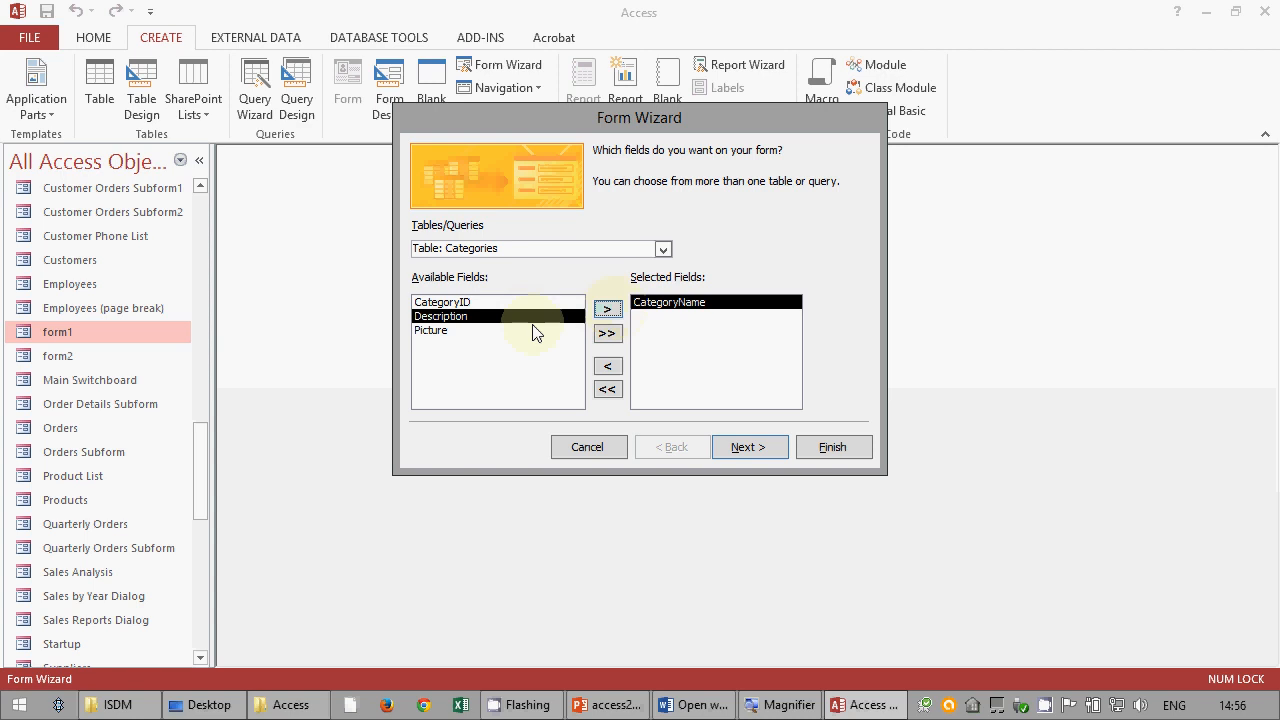
click(531, 330)
click(607, 309)
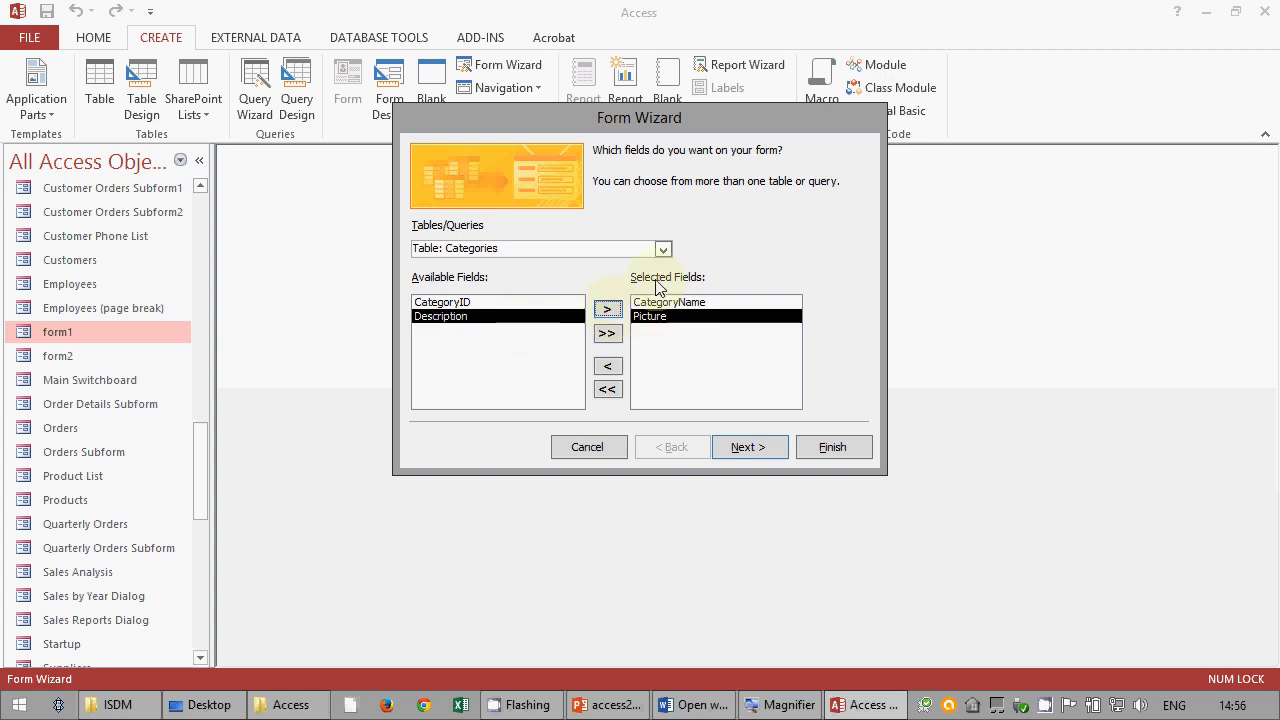
- Add the ProductName, UnitPrice and UnitsInStock fields from the Products table to the new form
click(662, 250)
click(548, 352)
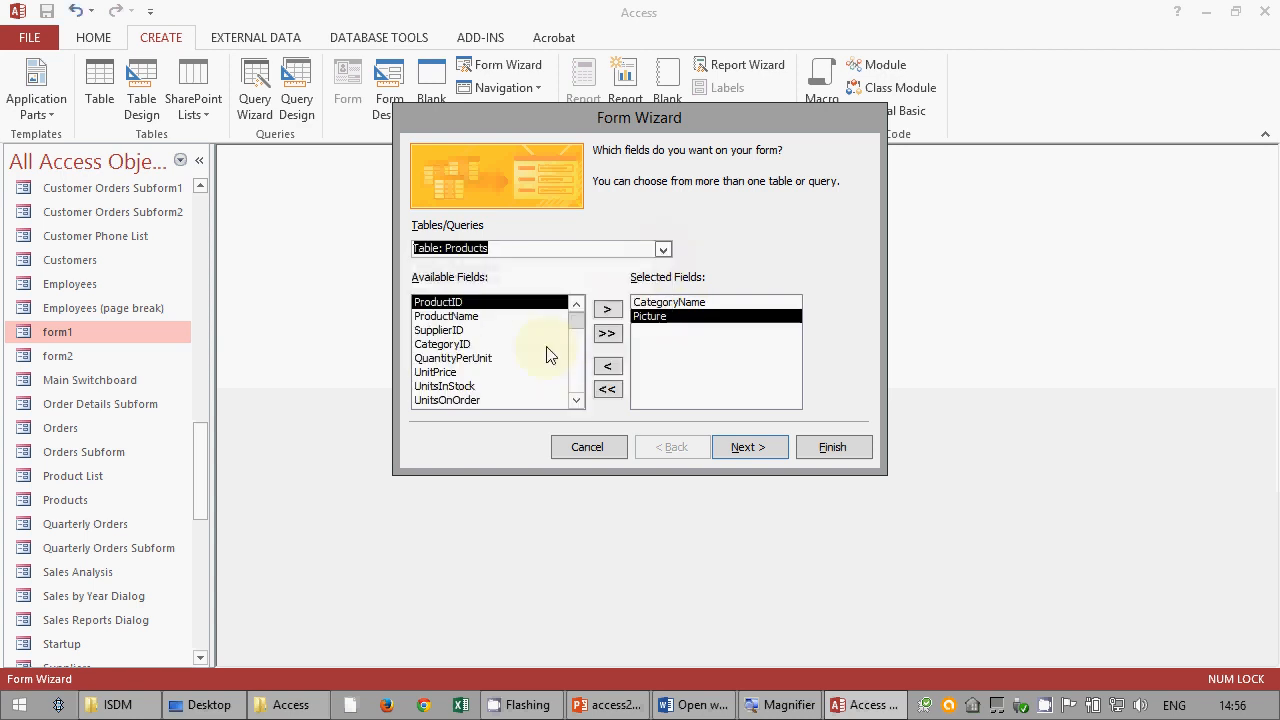
click(500, 316)
click(607, 309)
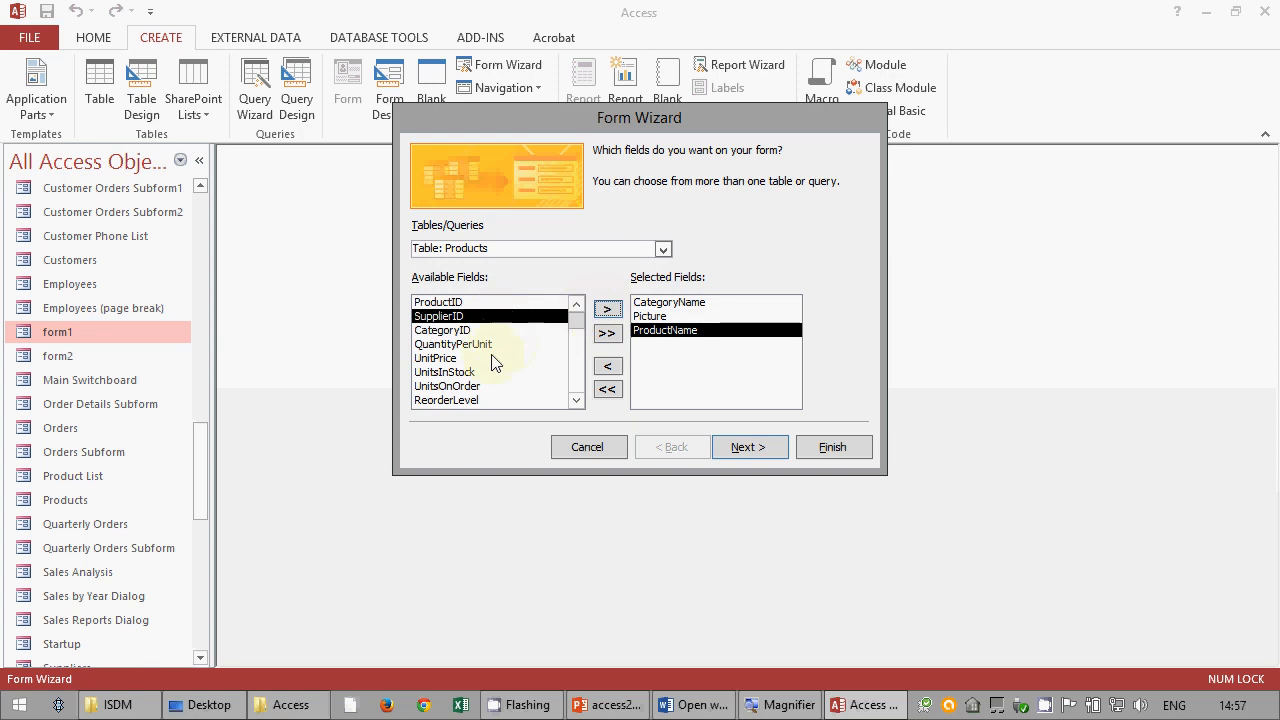
click(491, 358)
click(607, 309)
click(607, 309)
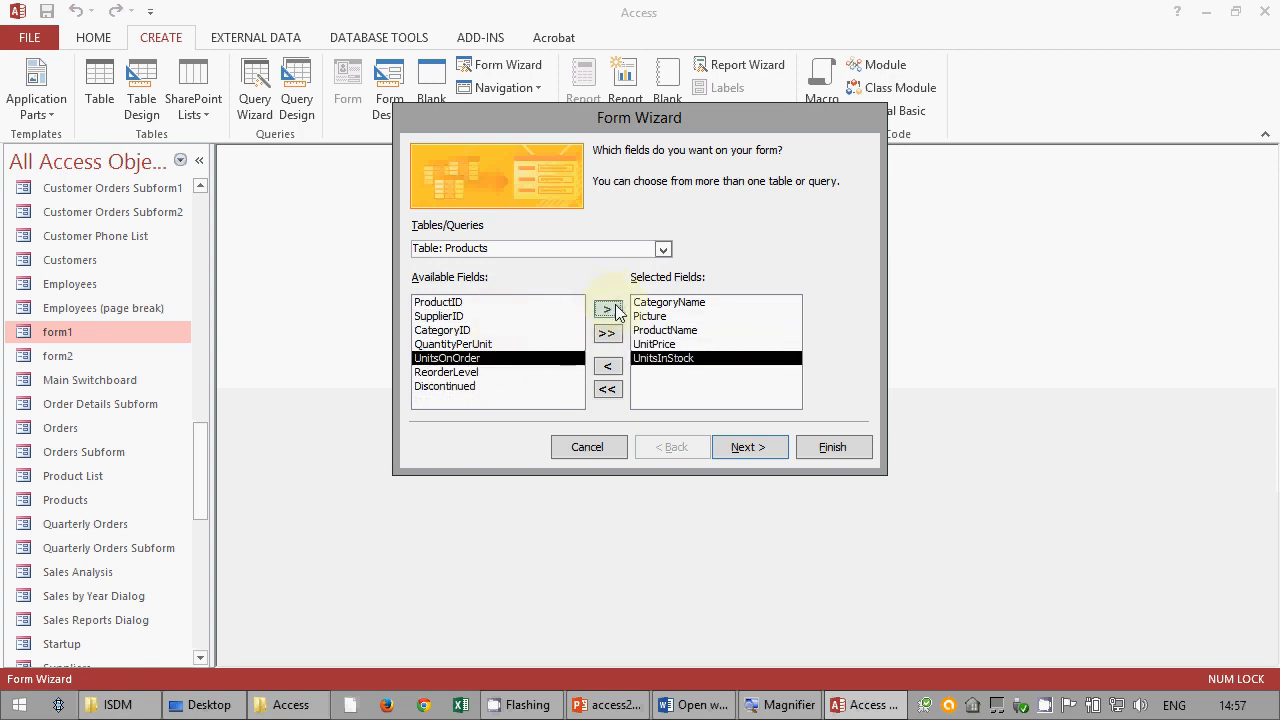
- Add the UnitsOnOrder field to the selected fields and accept the Datasheet layout for the subform
click(607, 309)
click(755, 444)
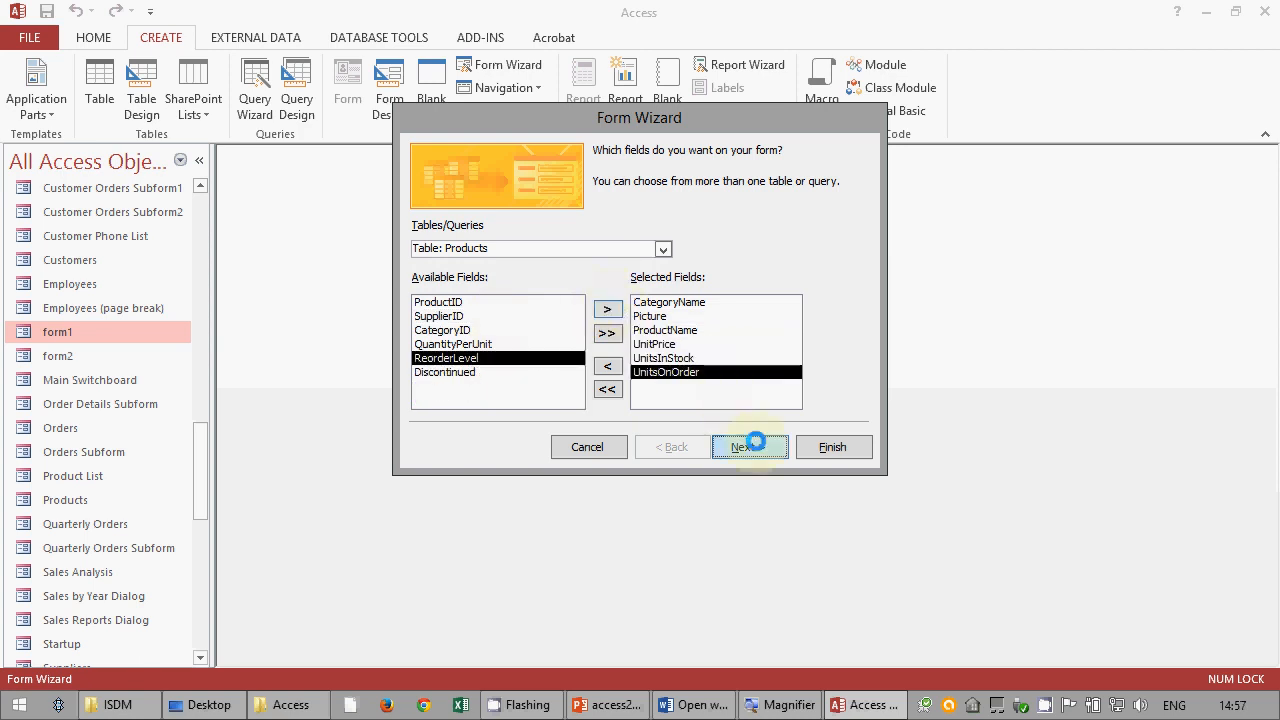
click(752, 447)
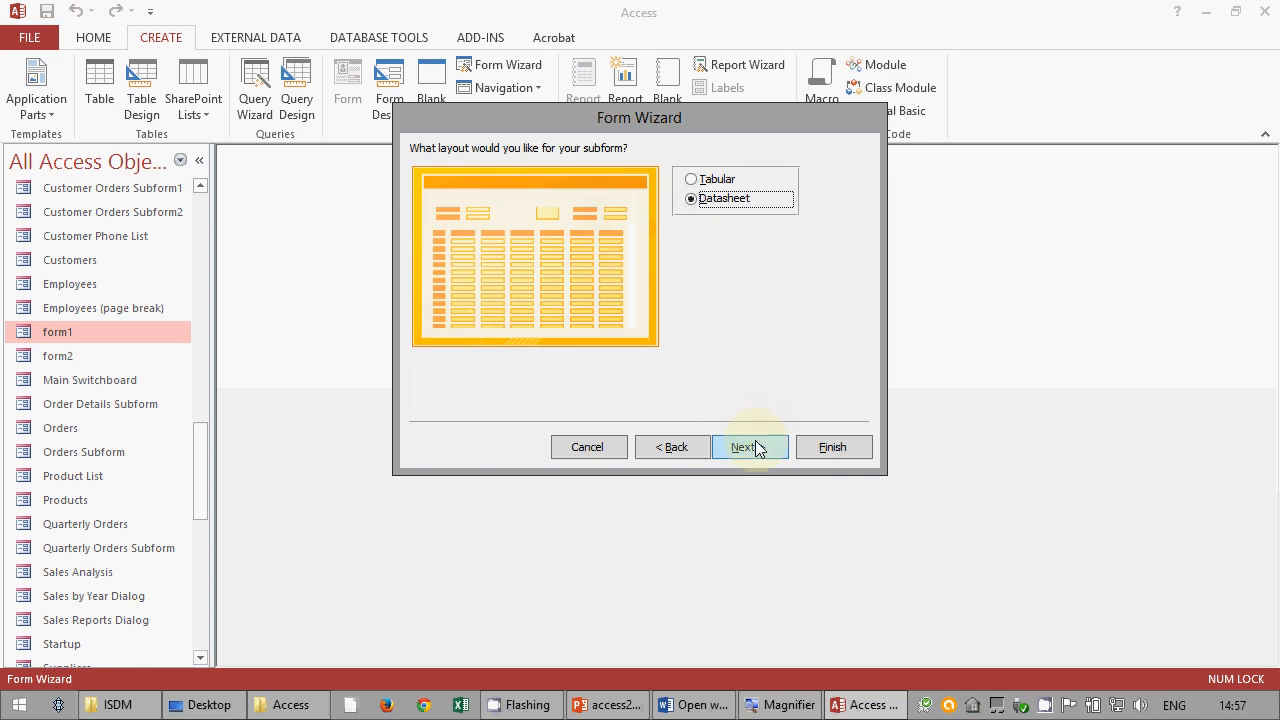
click(755, 447)
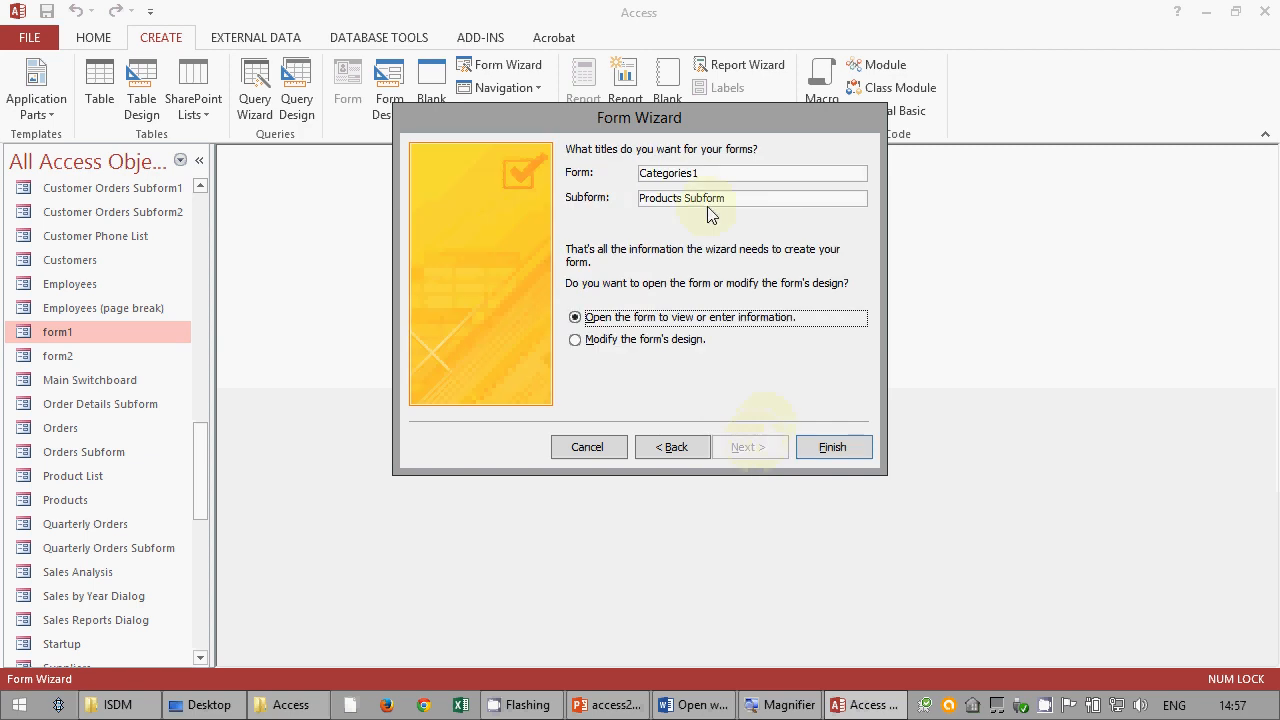
- Title the main form form3 and the subform subform3, and finish the wizard with the form opened for viewing
click(577, 172)
text(form3)
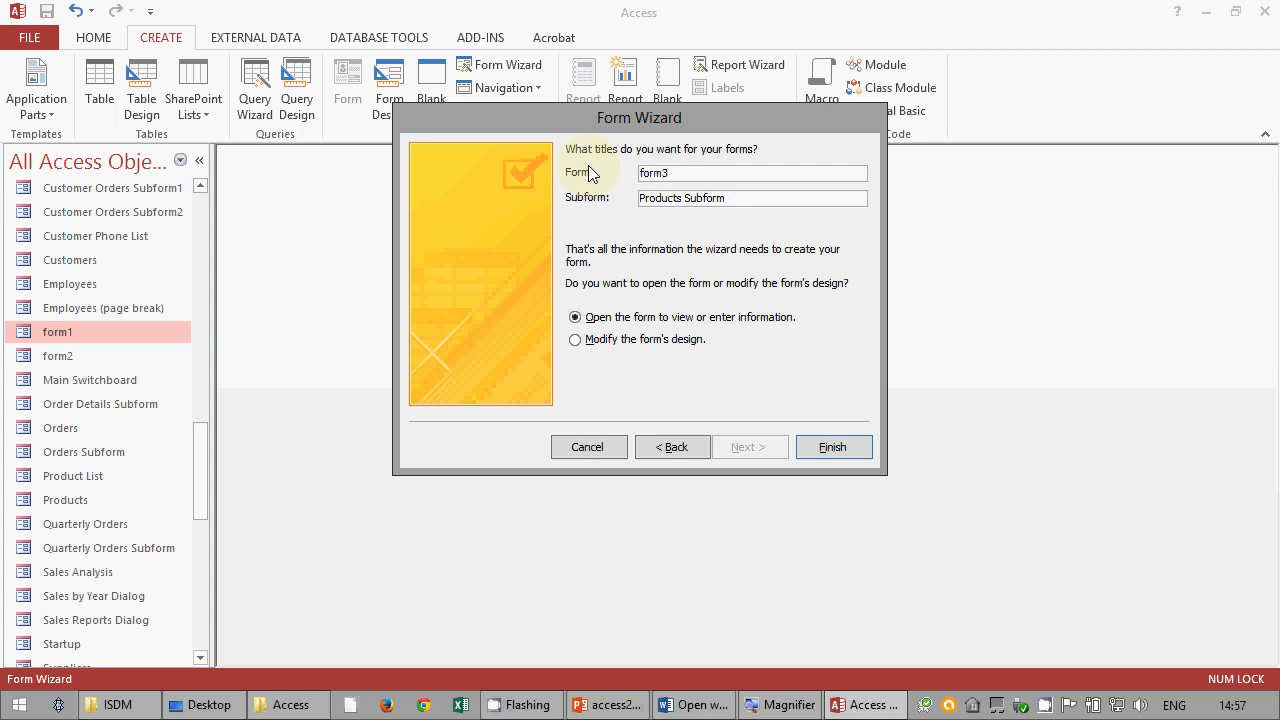
click(725, 198)
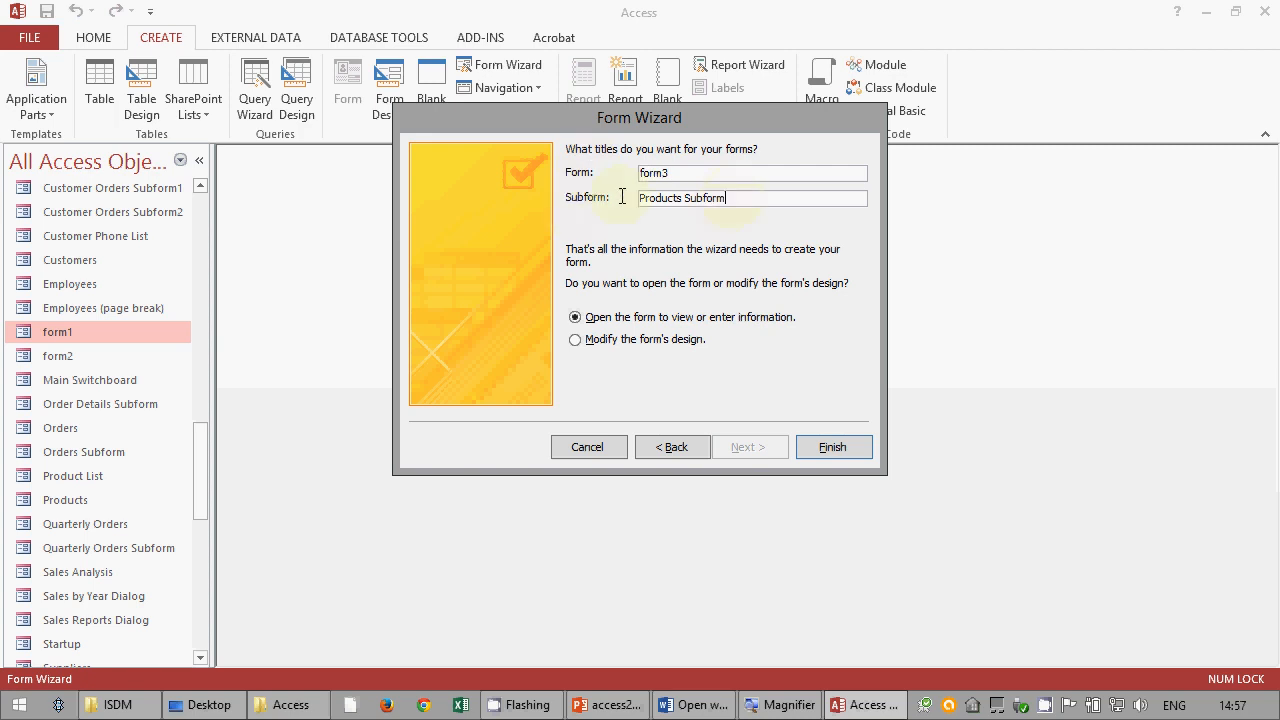
key(shift+Home)
text(su)
click(834, 446)
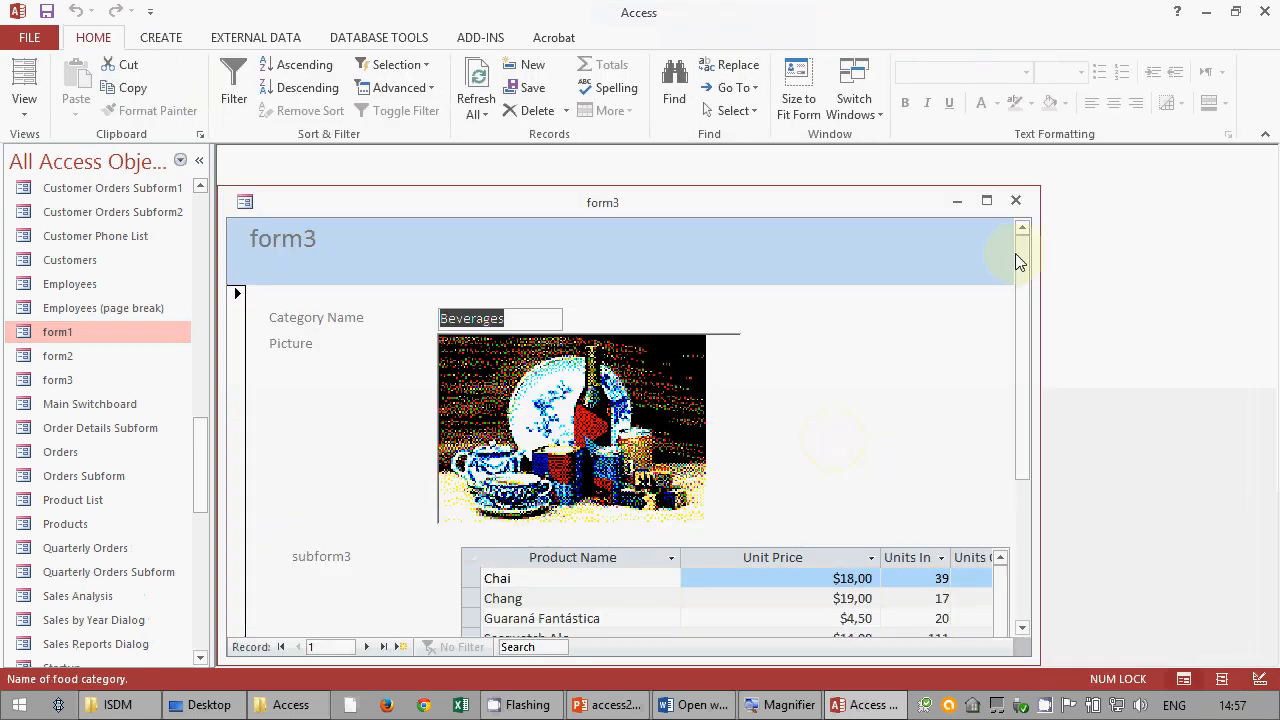
- Maximise form3 and browse through its category records, examining each category's picture and its product list in the subform
click(987, 199)
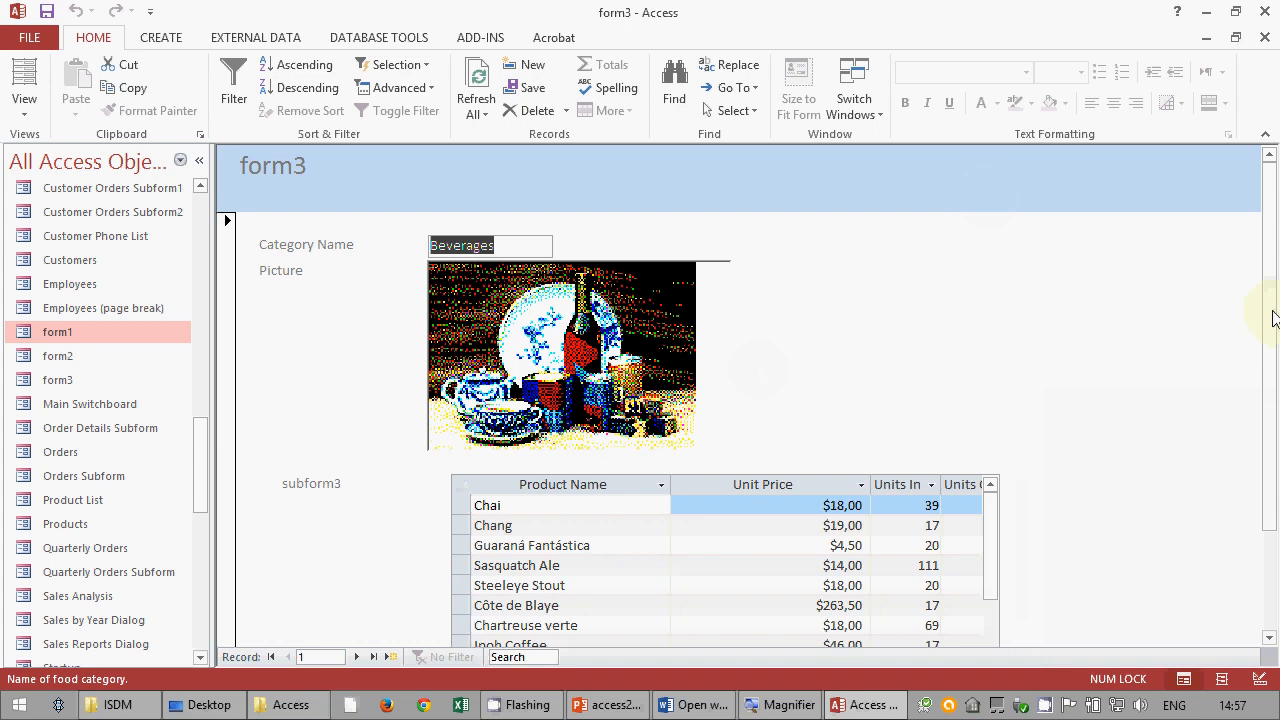
drag(1268, 284, 1276, 410)
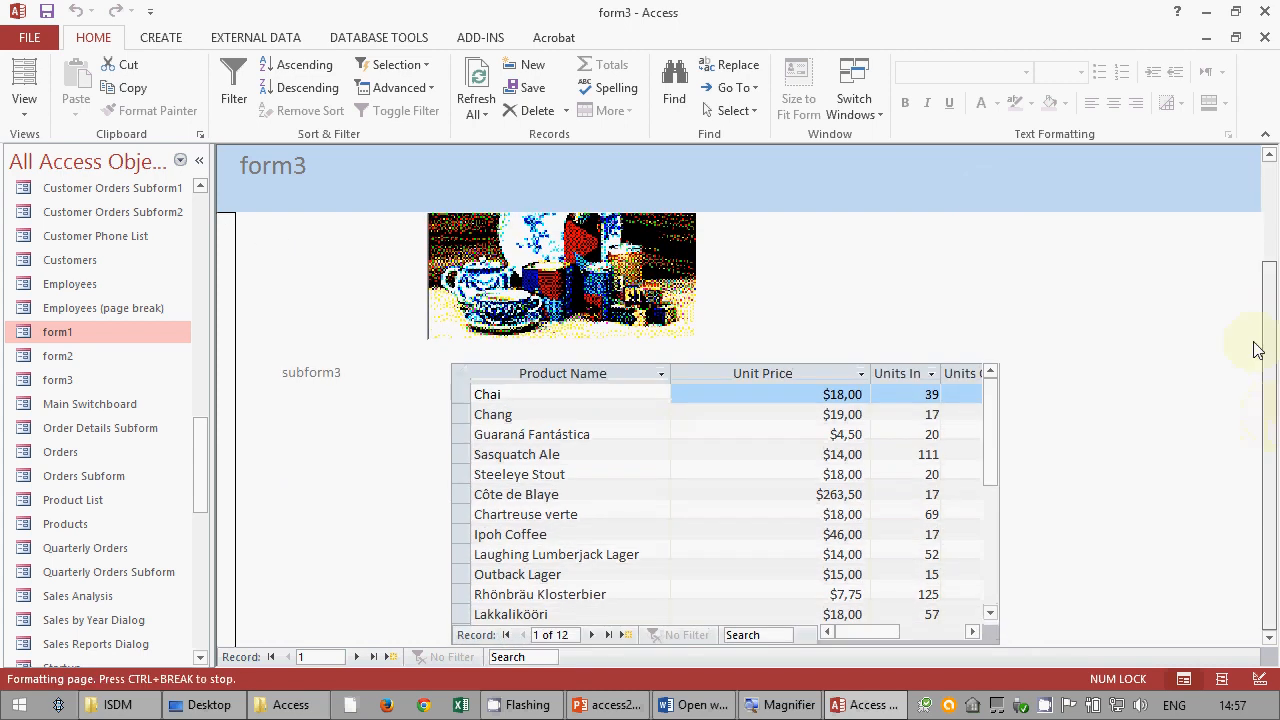
scroll(1243, 275, up, 2)
scroll(1249, 423, down, 2)
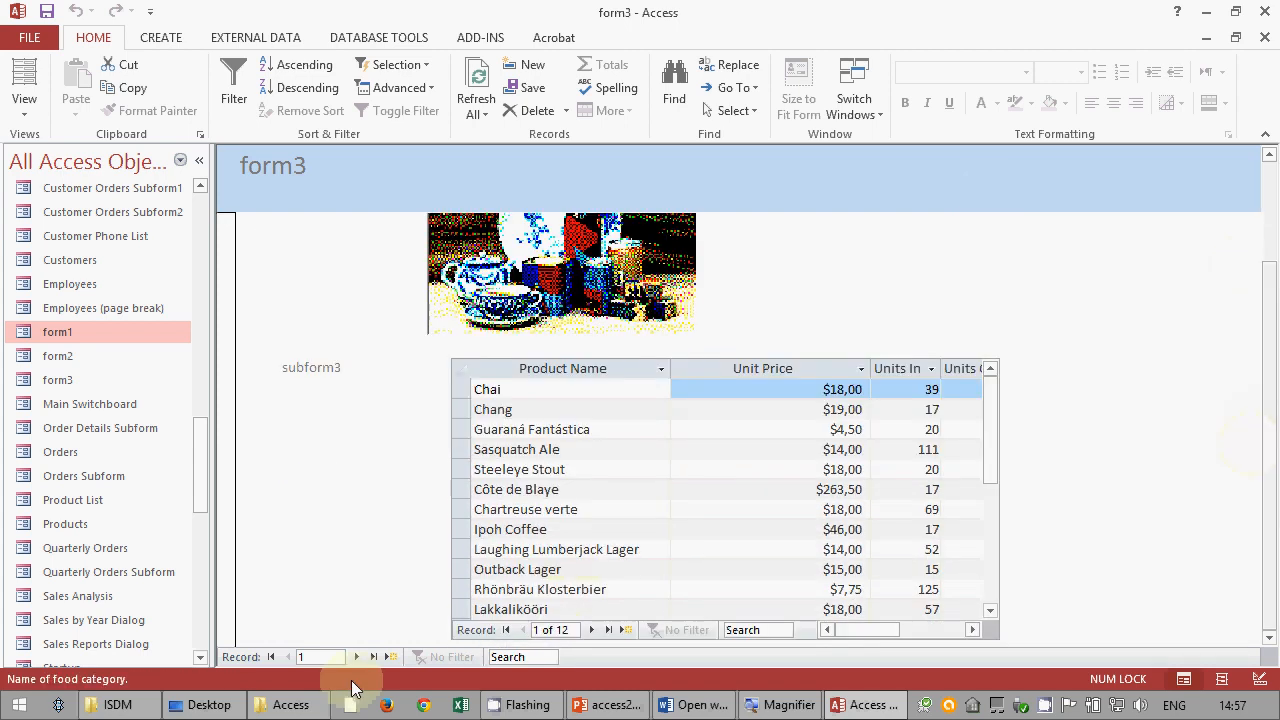
click(355, 656)
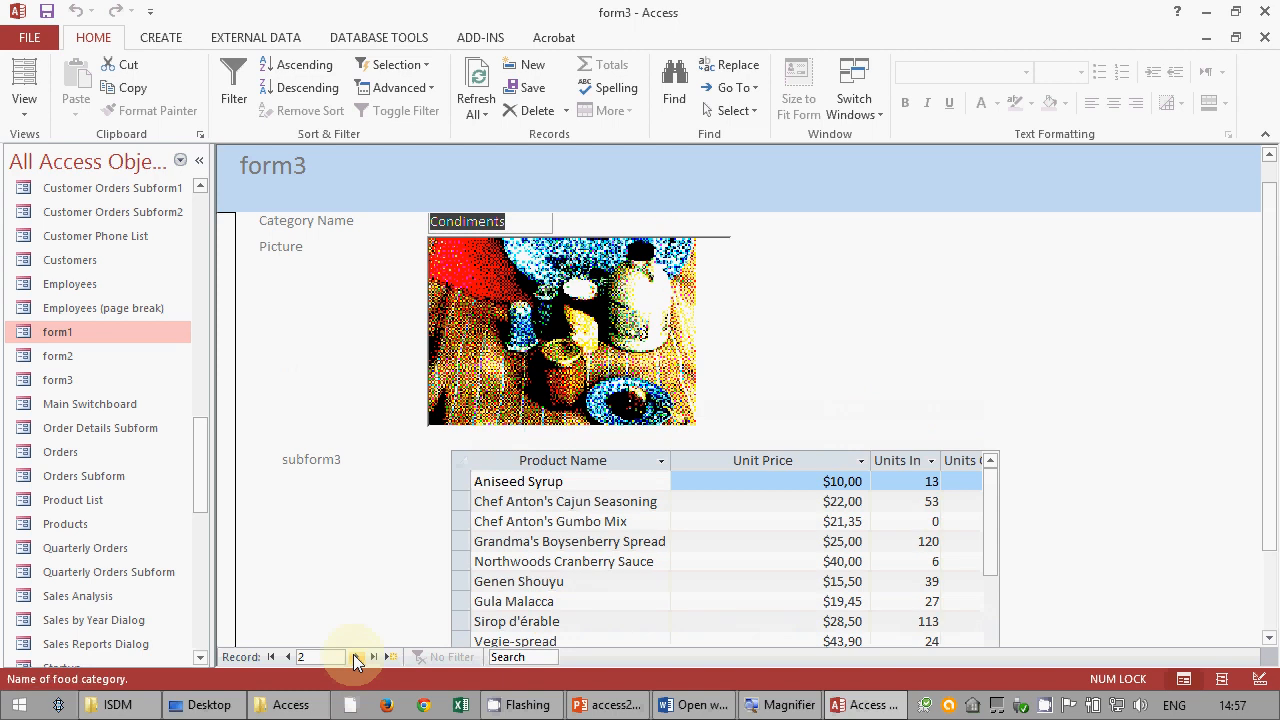
click(355, 656)
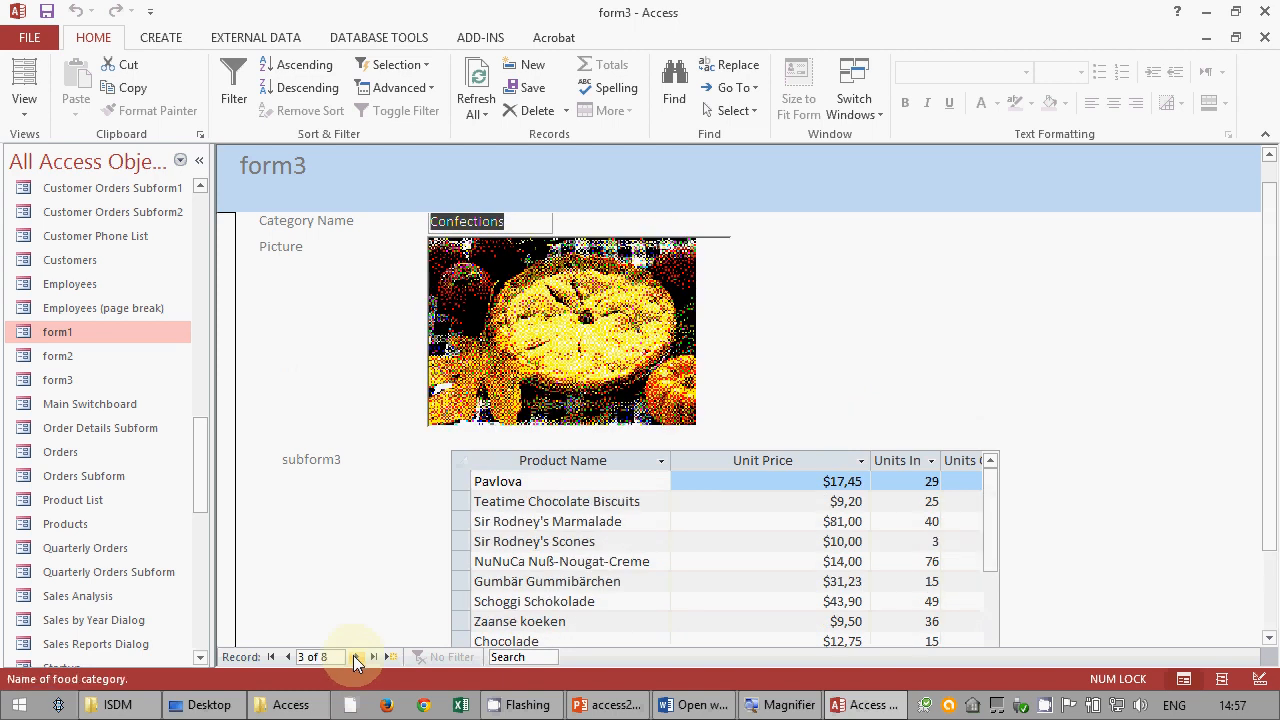
click(355, 656)
click(355, 656)
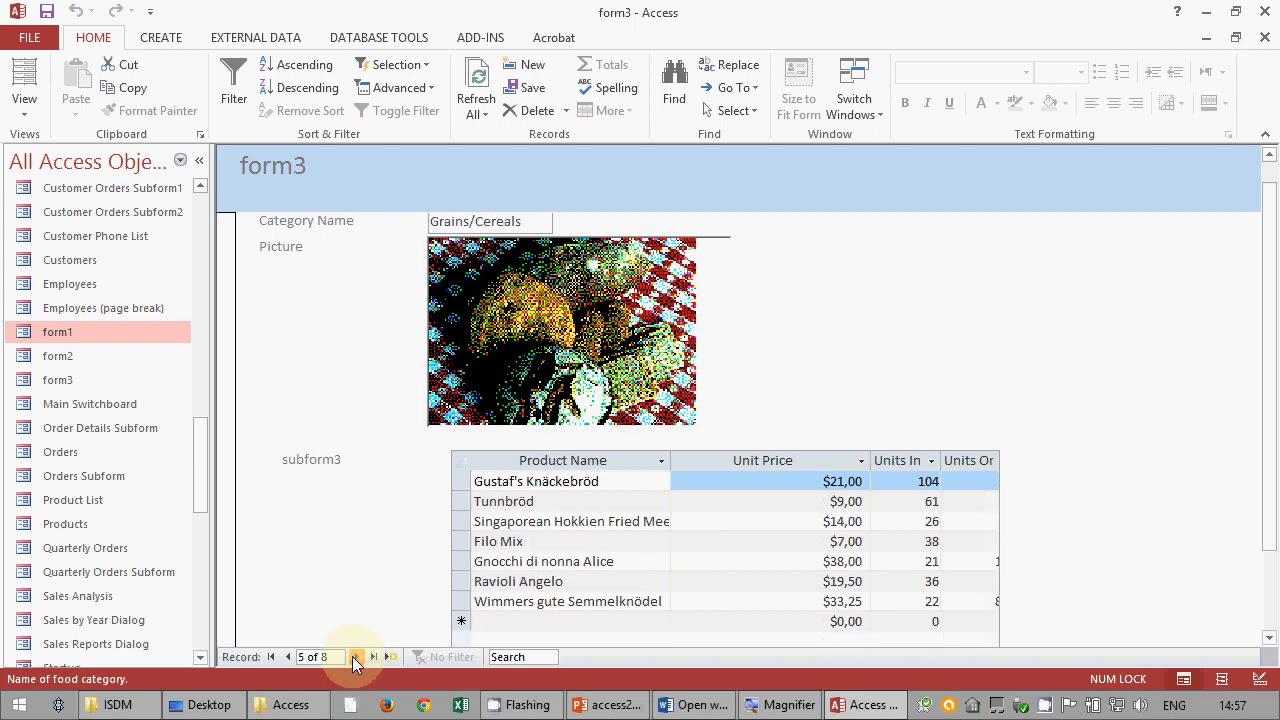
click(352, 656)
click(352, 656)
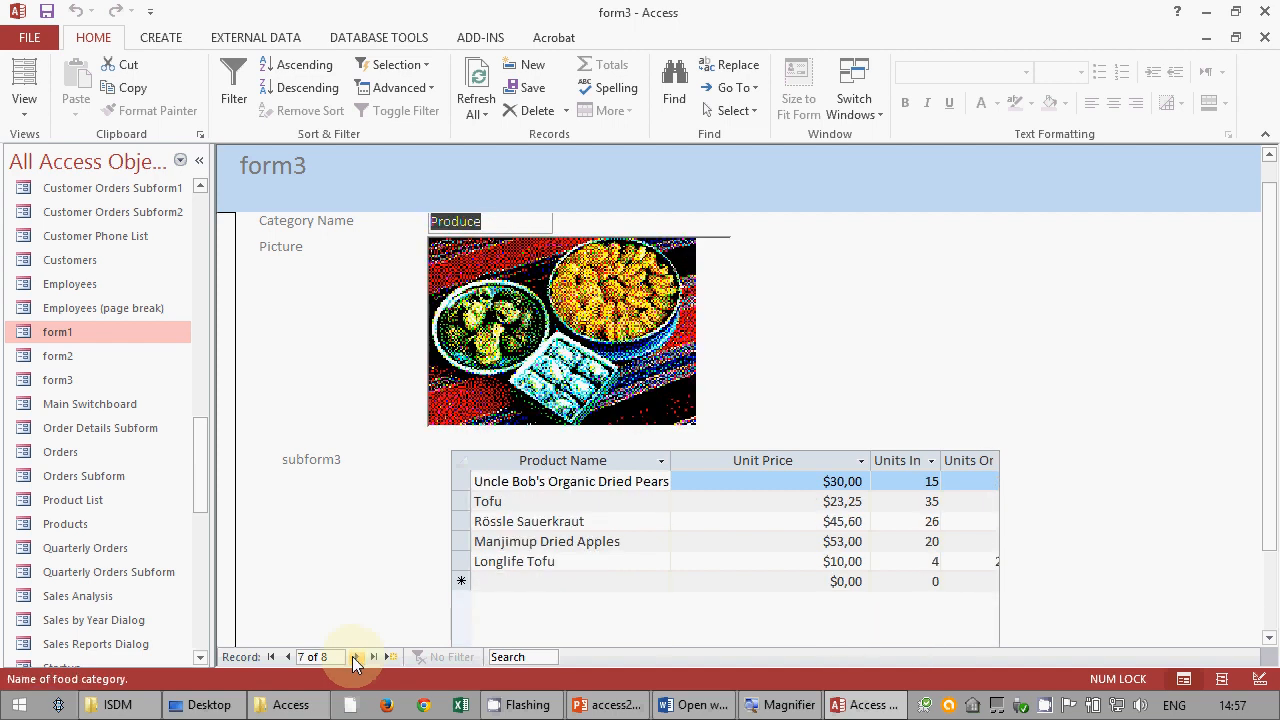
click(352, 656)
click(352, 657)
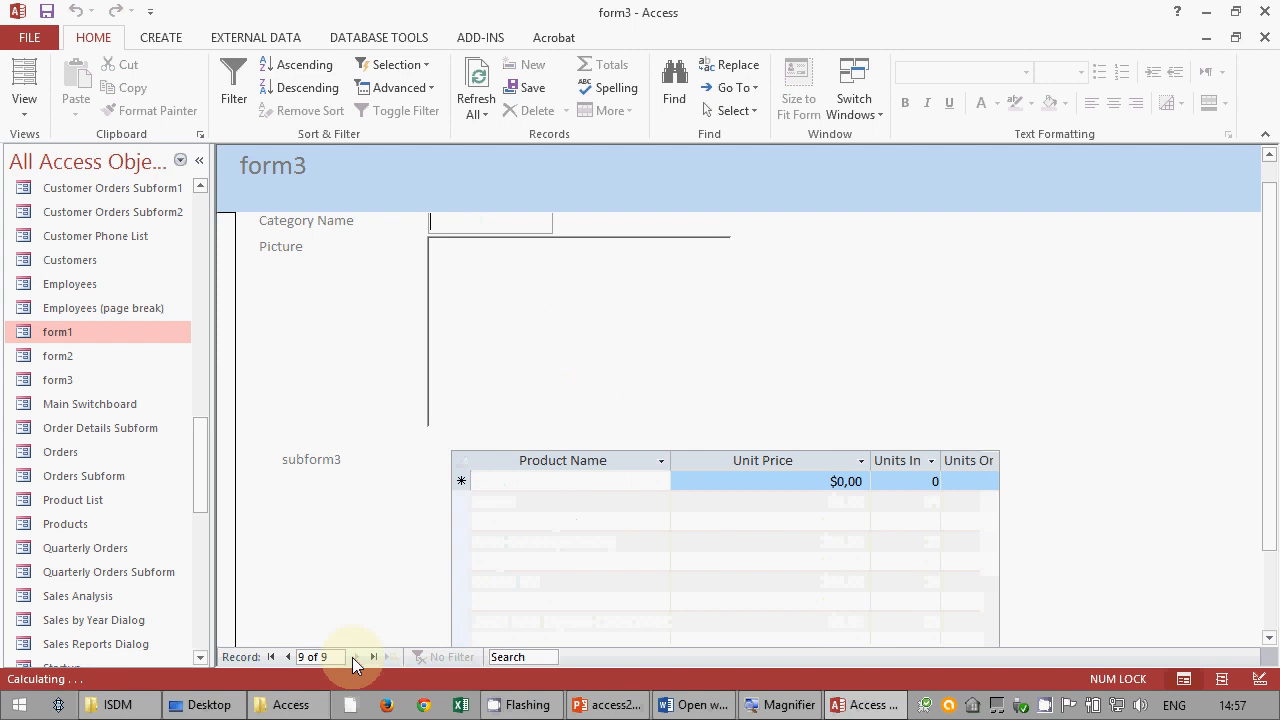
click(287, 657)
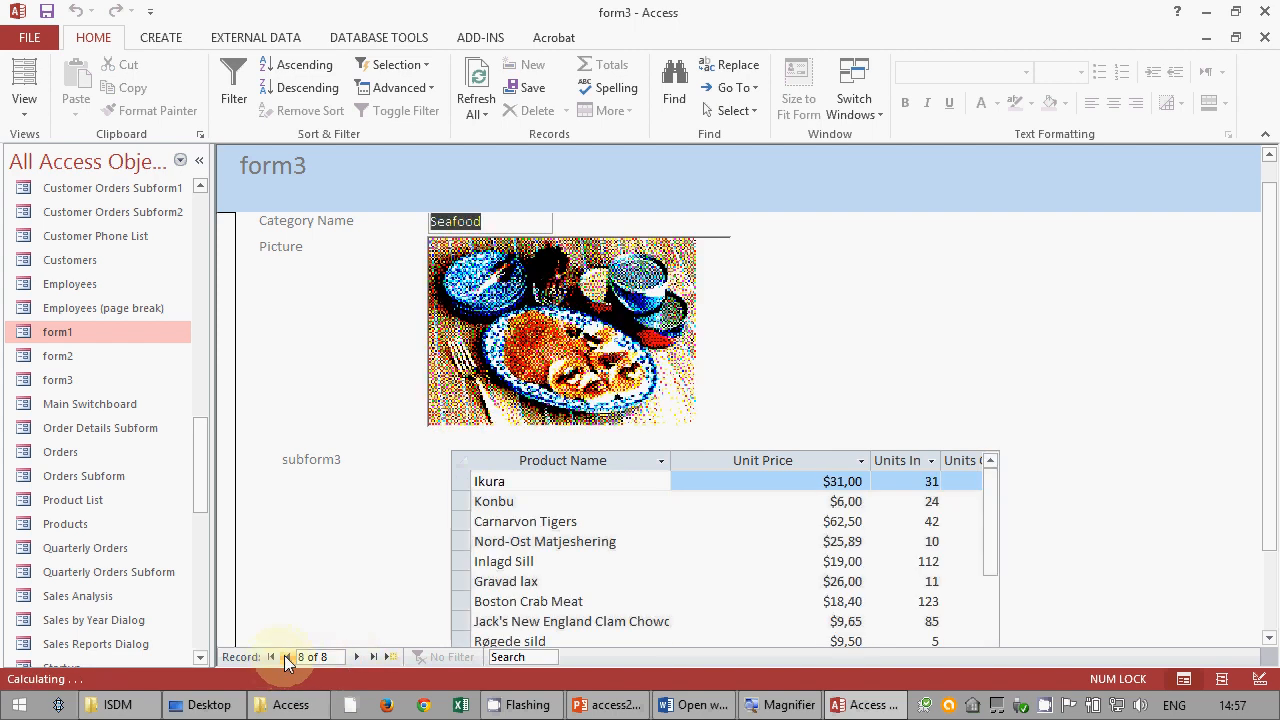
click(285, 657)
click(285, 657)
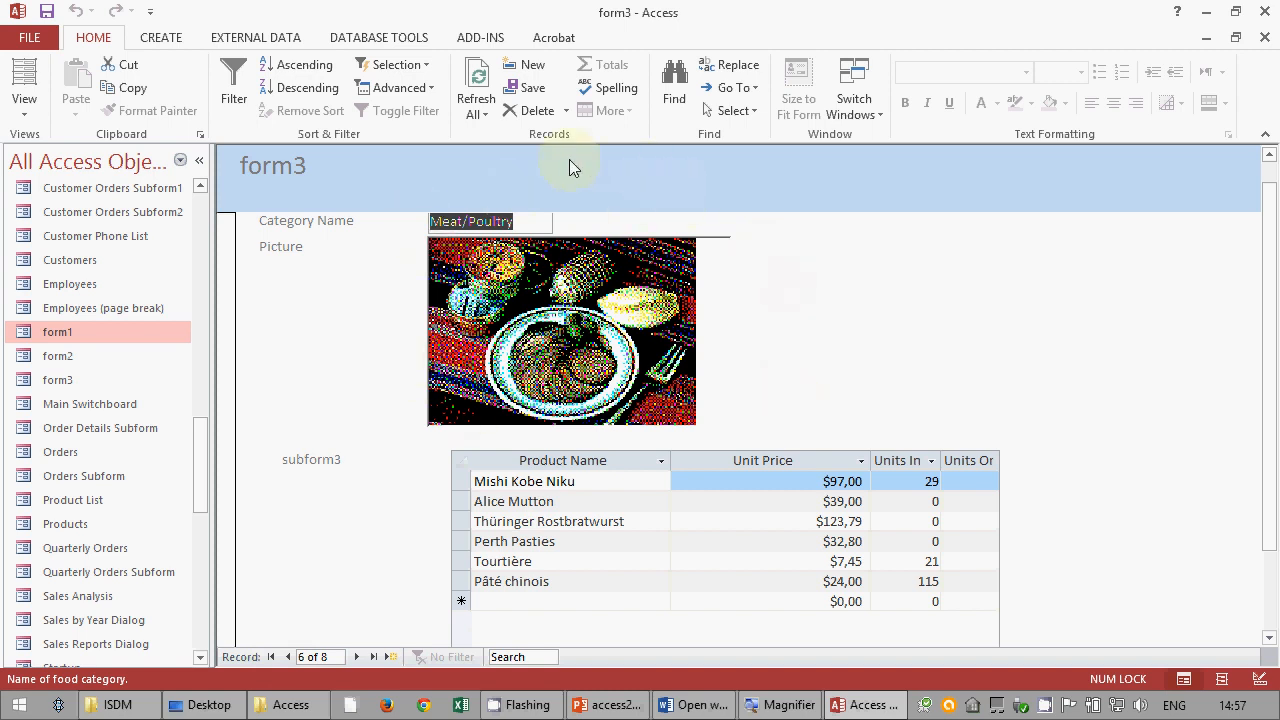
- Open form3 in Design View with its form properties shown, and check the categories task in the Word exercise document before returning to Access
click(22, 110)
click(54, 222)
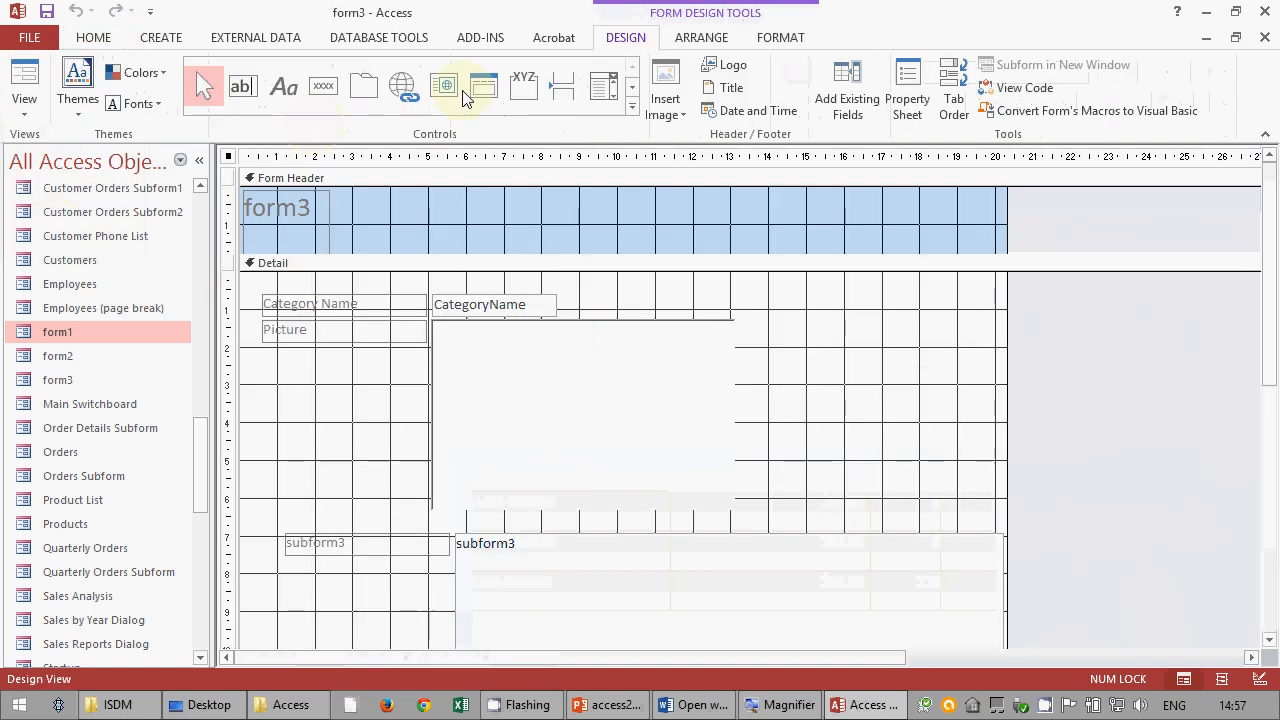
click(906, 98)
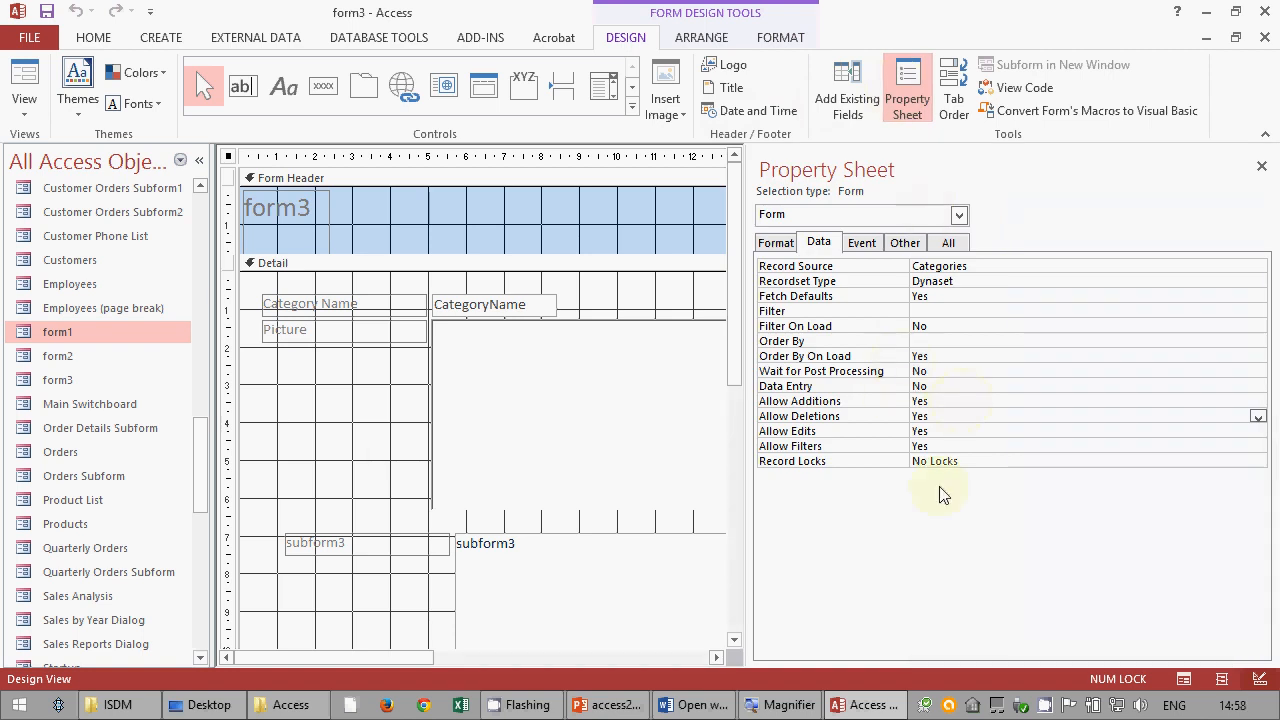
click(695, 706)
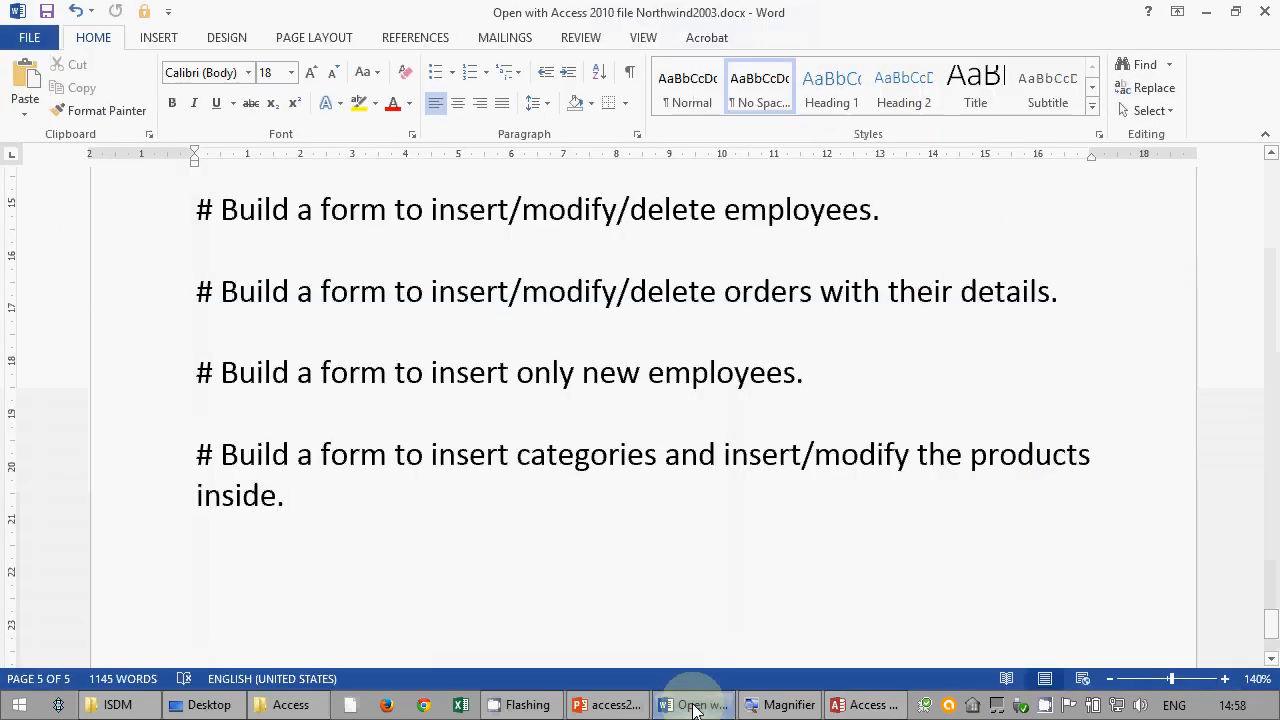
click(695, 706)
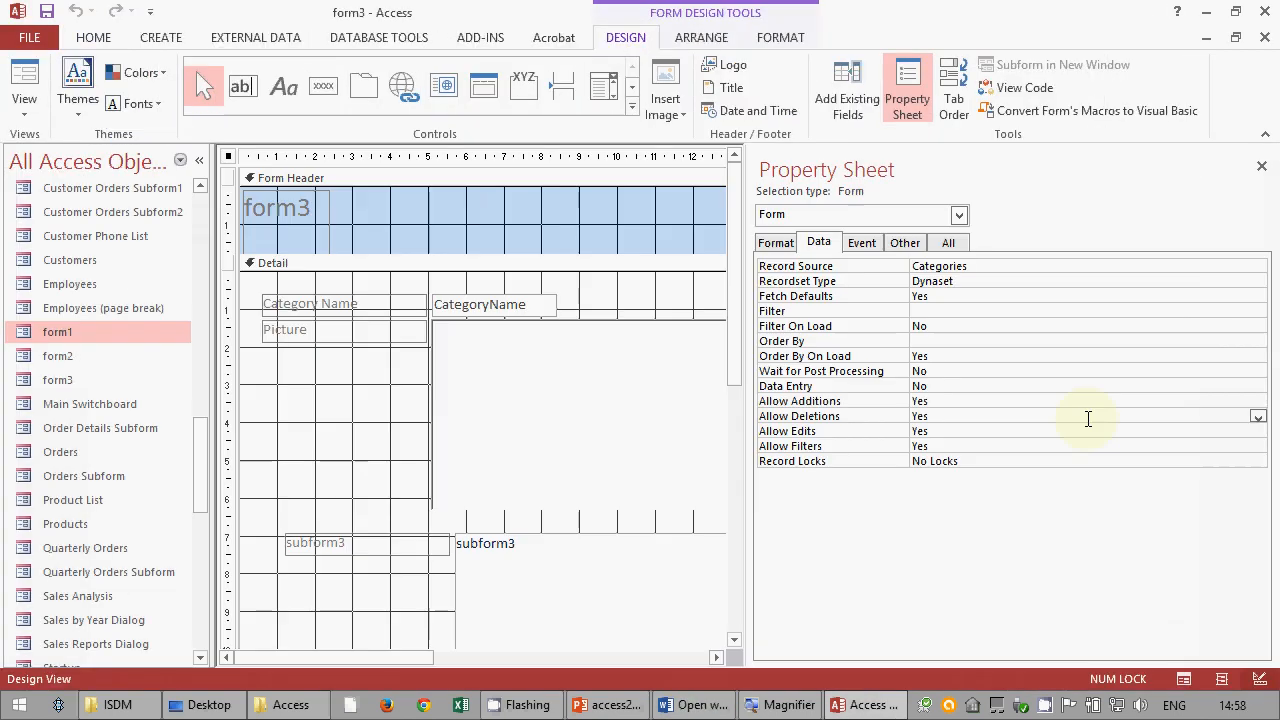
- Set form3's Allow Deletions and Allow Edits properties to No and close the Property Sheet
click(1258, 416)
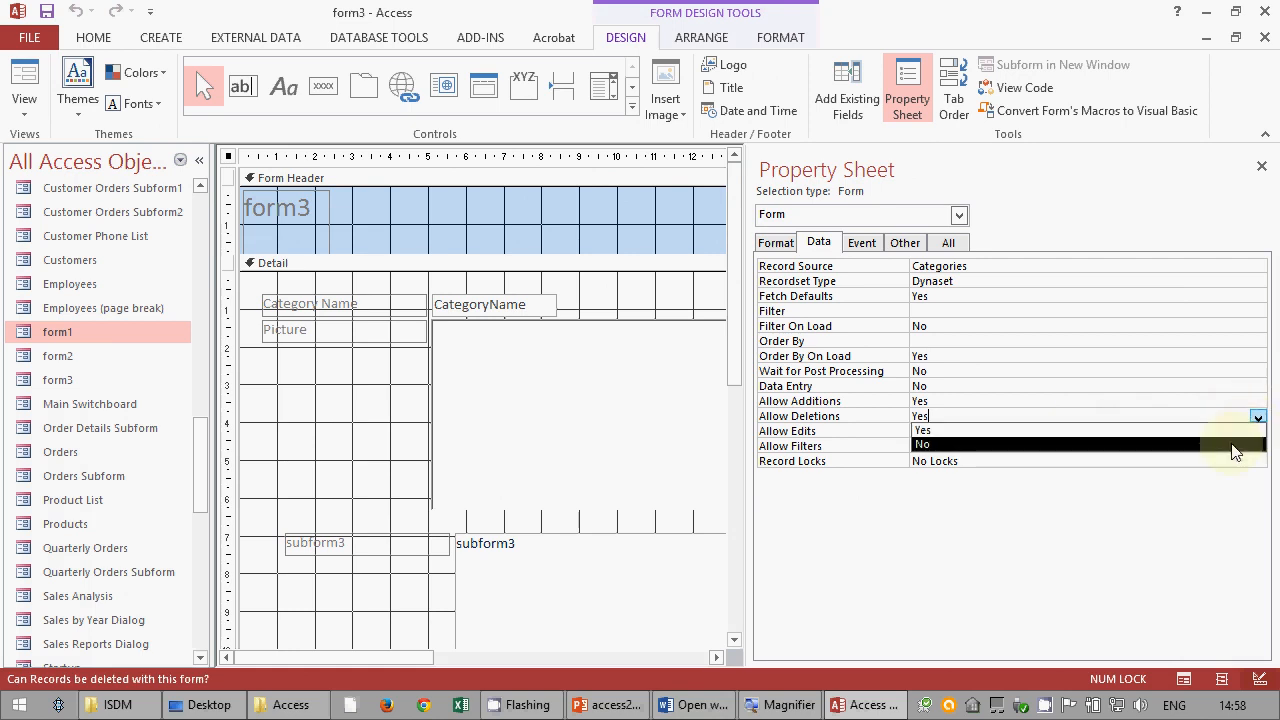
click(1240, 444)
click(1257, 431)
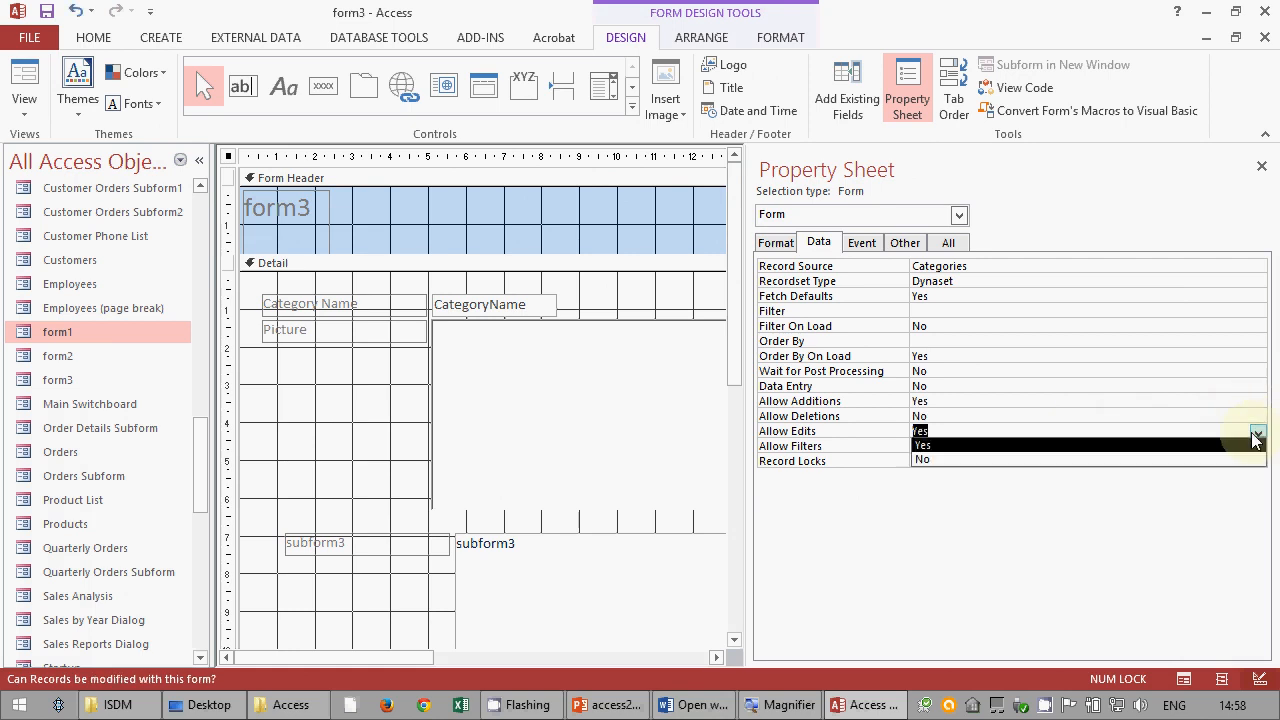
click(1250, 459)
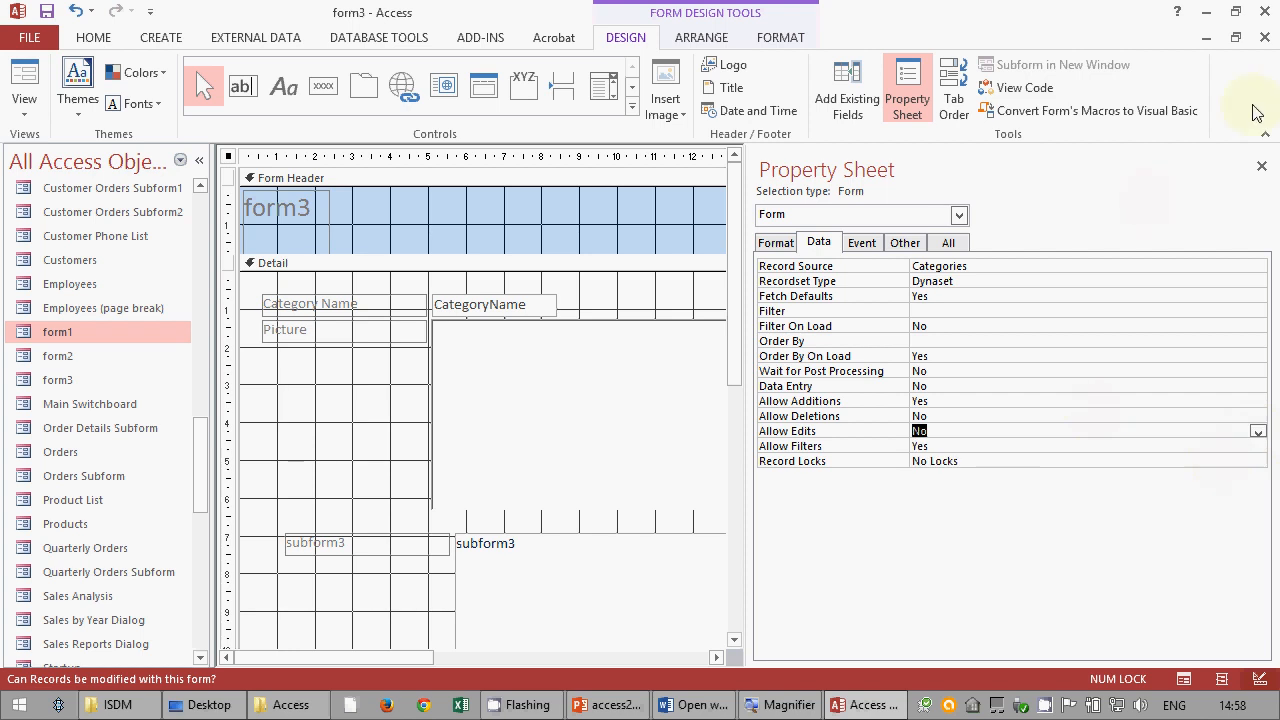
click(1262, 166)
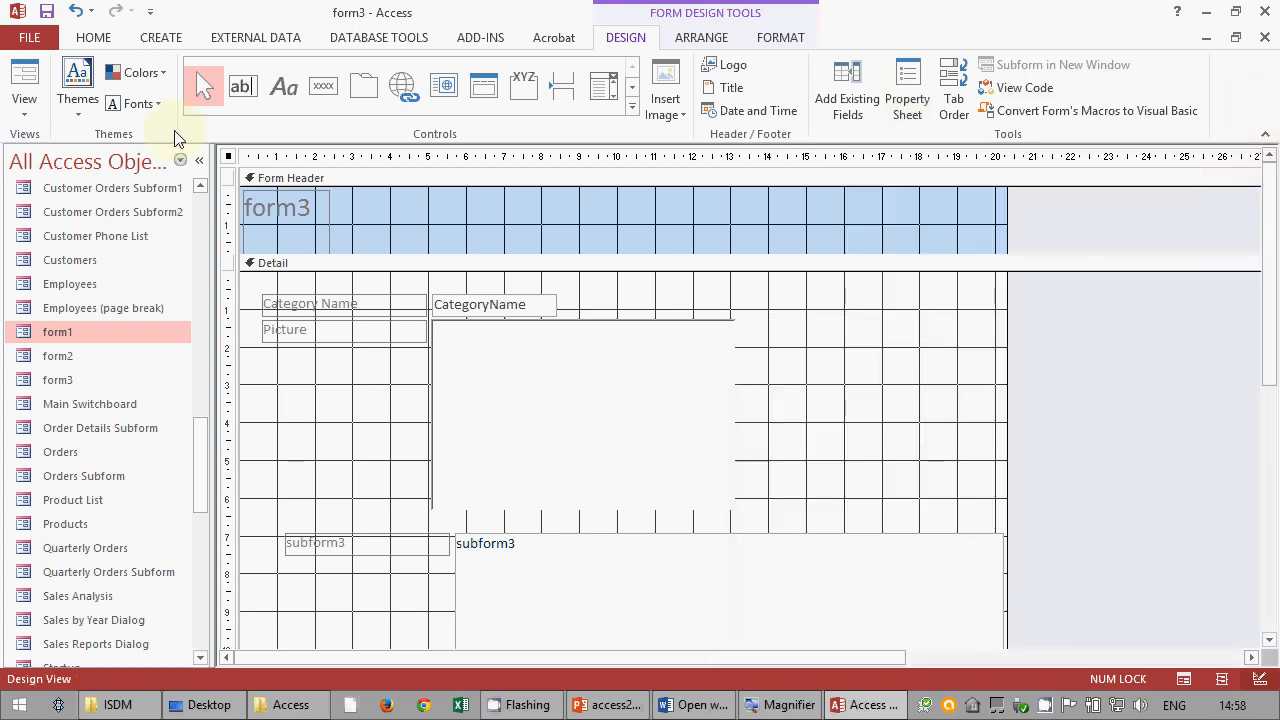
- Test the Category Name field of form3 in Form View, and save and close the form
click(28, 88)
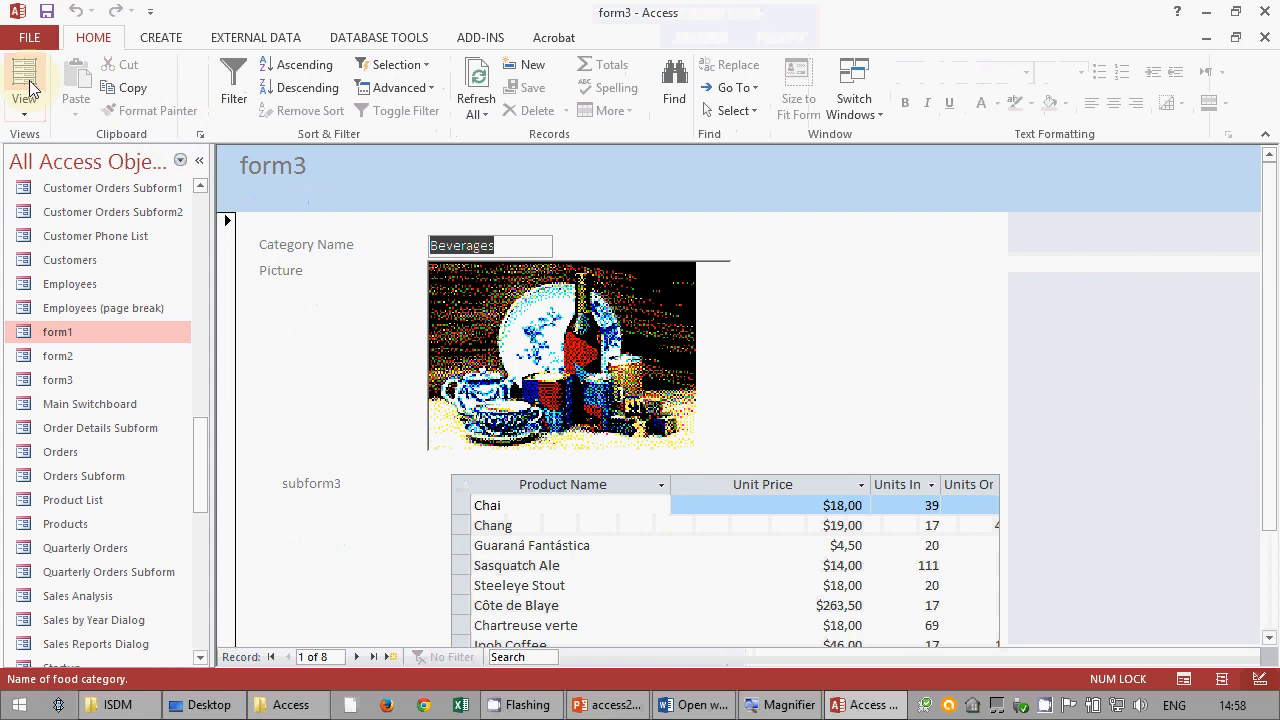
click(512, 248)
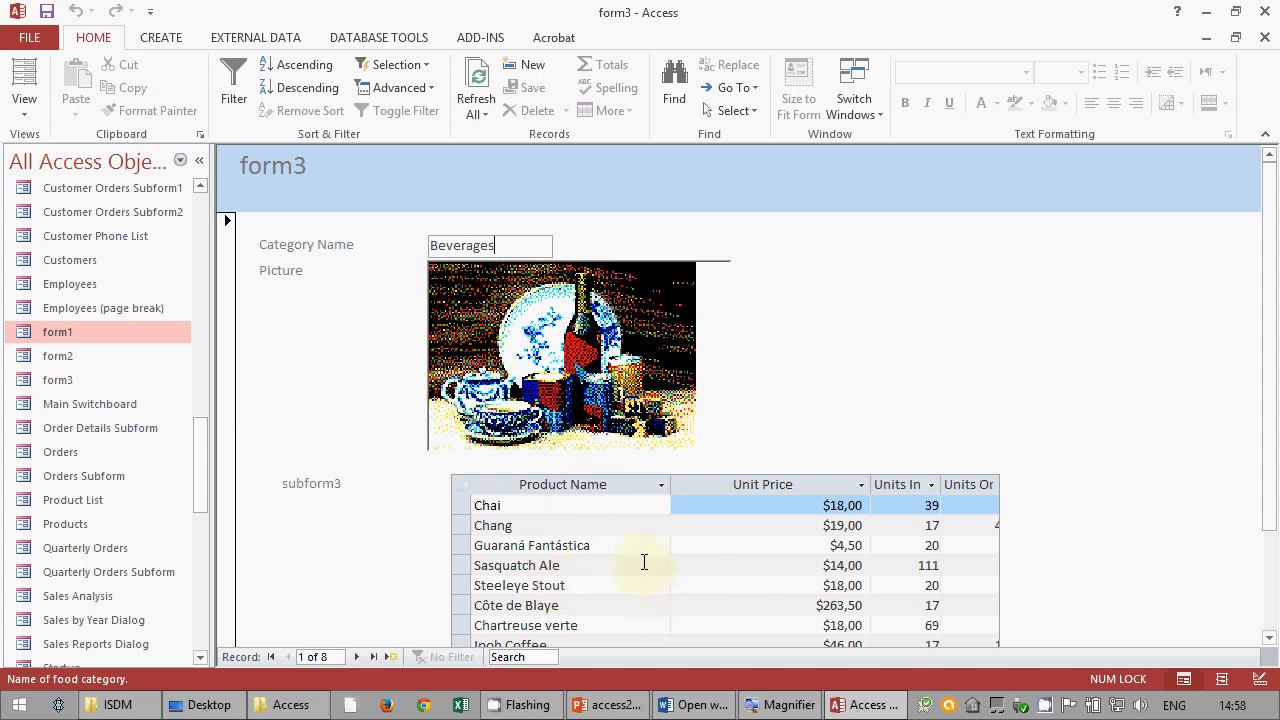
click(47, 12)
click(1265, 37)
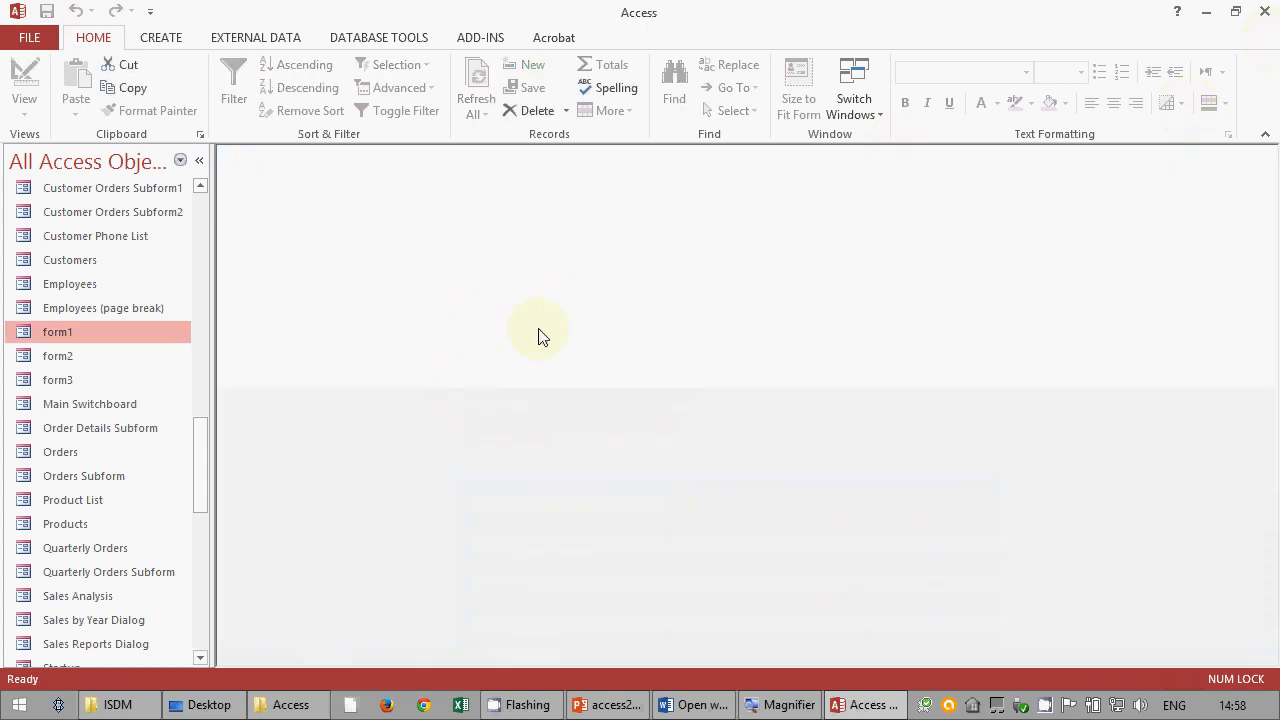
- Open subform3 in Design View with its form properties shown, and recheck the products requirement in the Word exercise document
drag(197, 457, 160, 508)
right_click(67, 466)
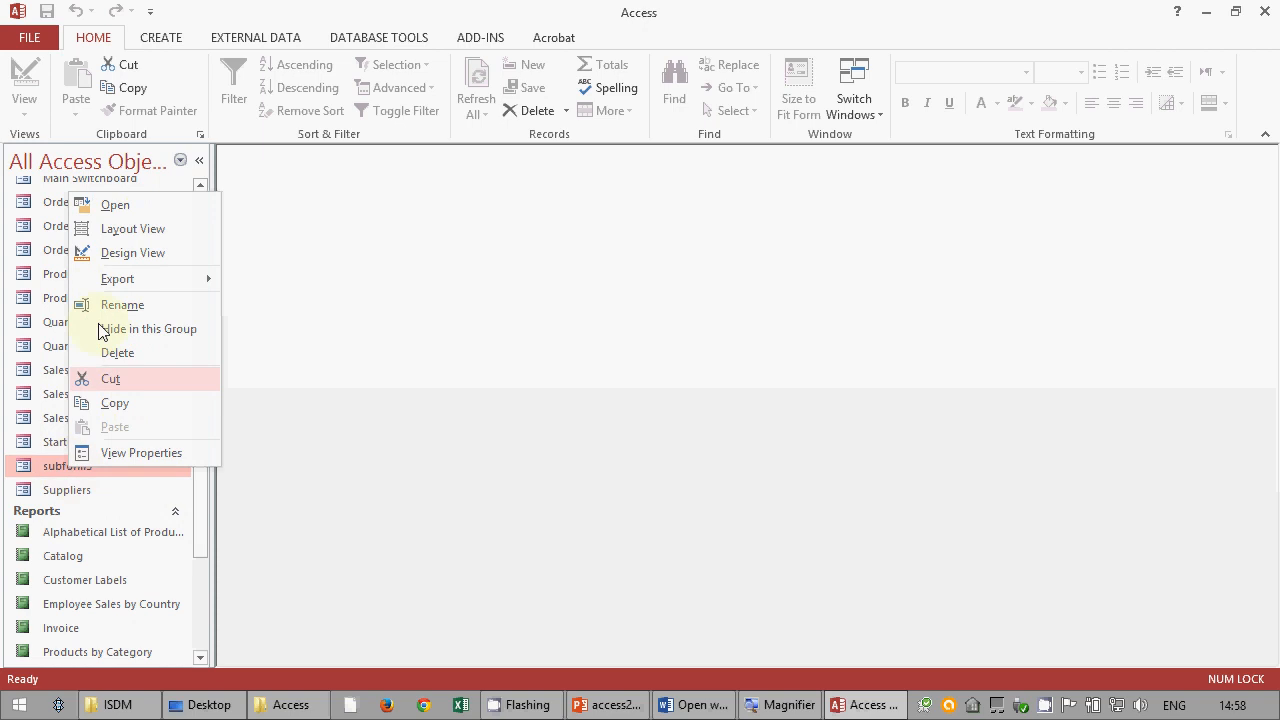
click(94, 252)
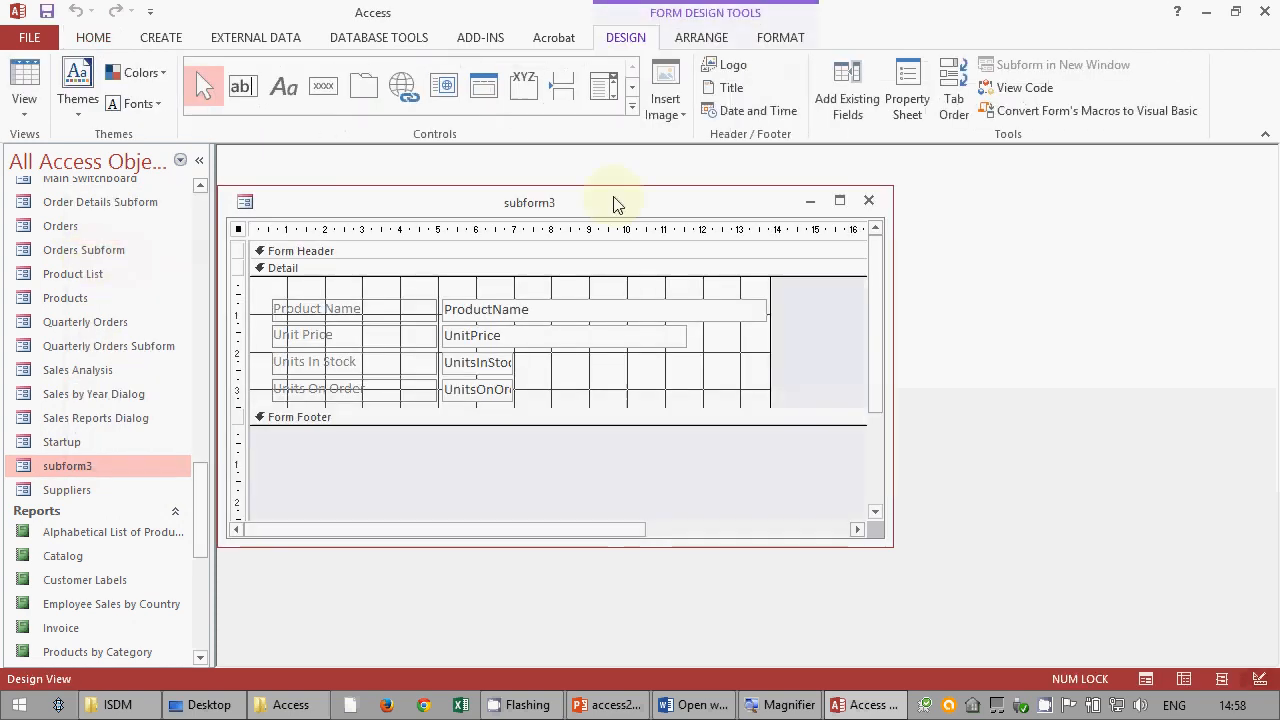
click(907, 104)
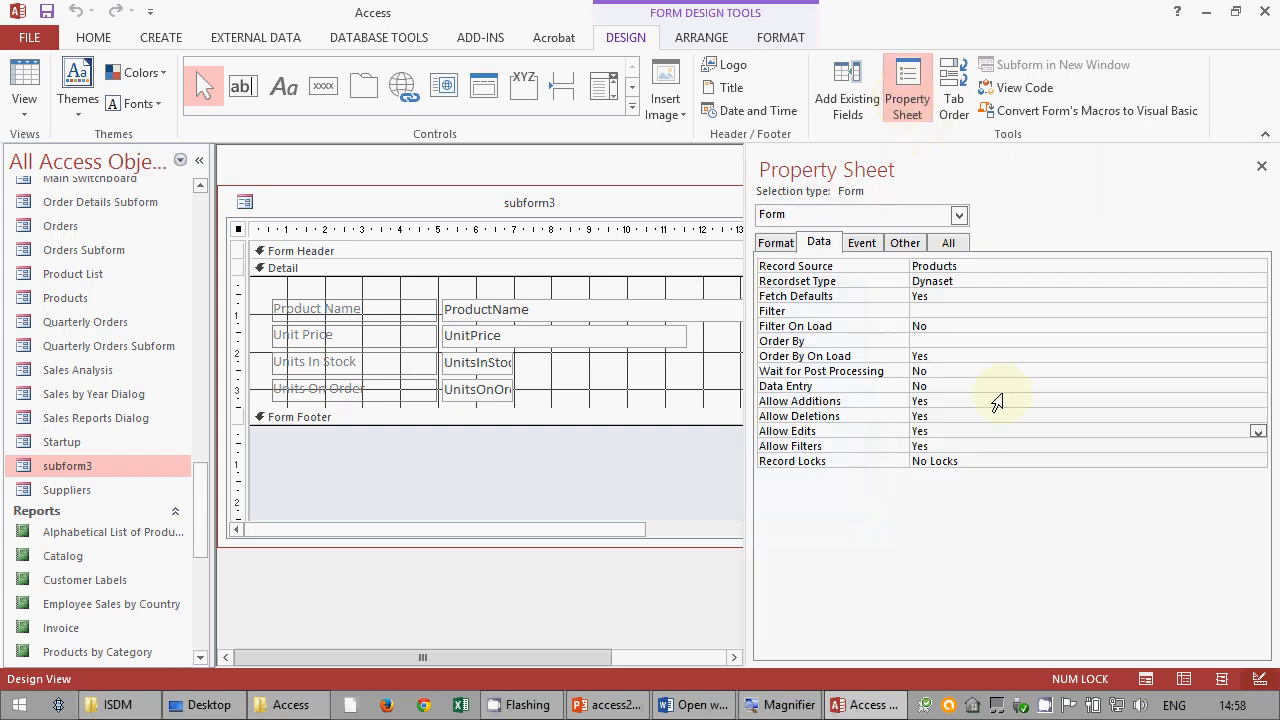
click(712, 708)
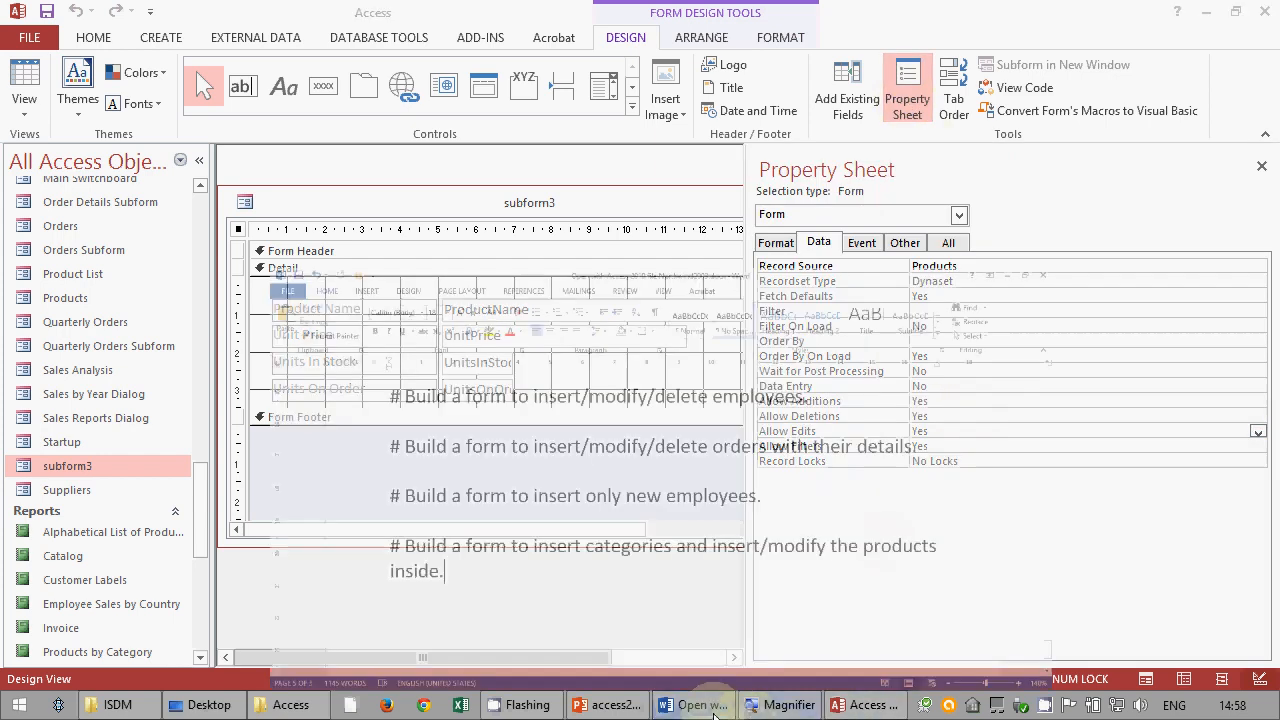
click(705, 706)
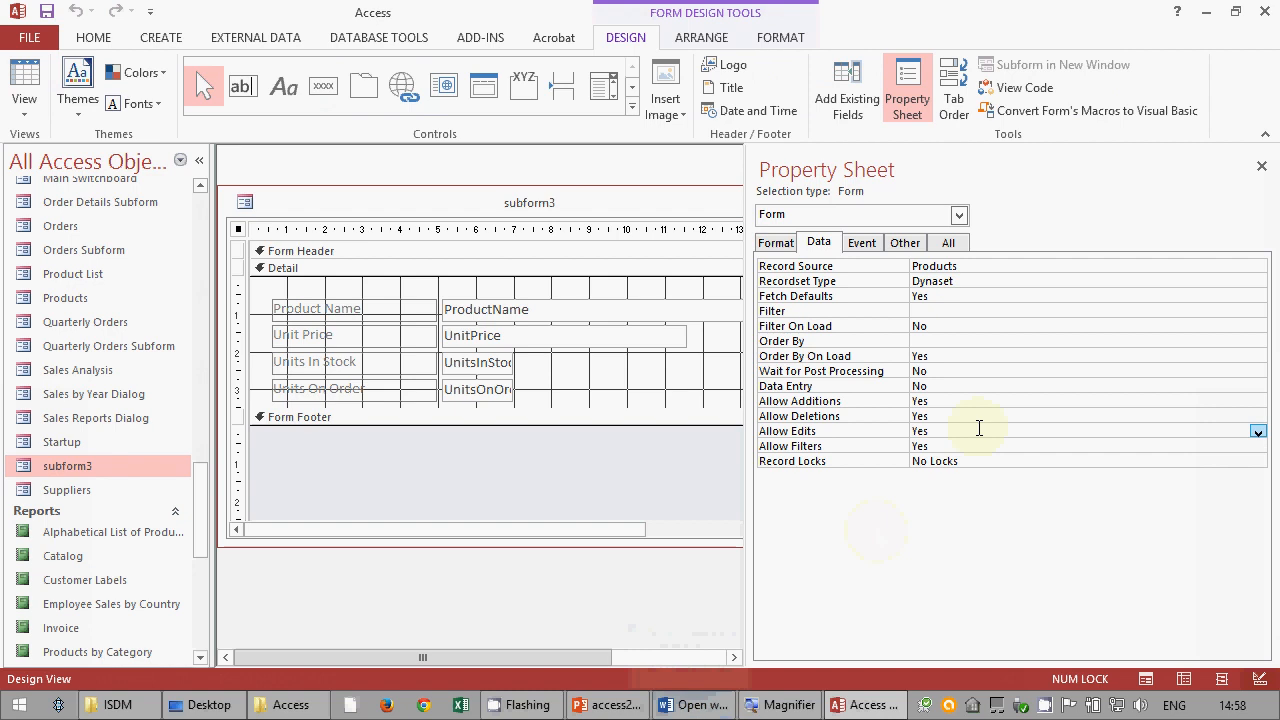
- Set subform3's Allow Deletions property to No, leave Allow Edits at Yes, and close the Property Sheet
click(1257, 417)
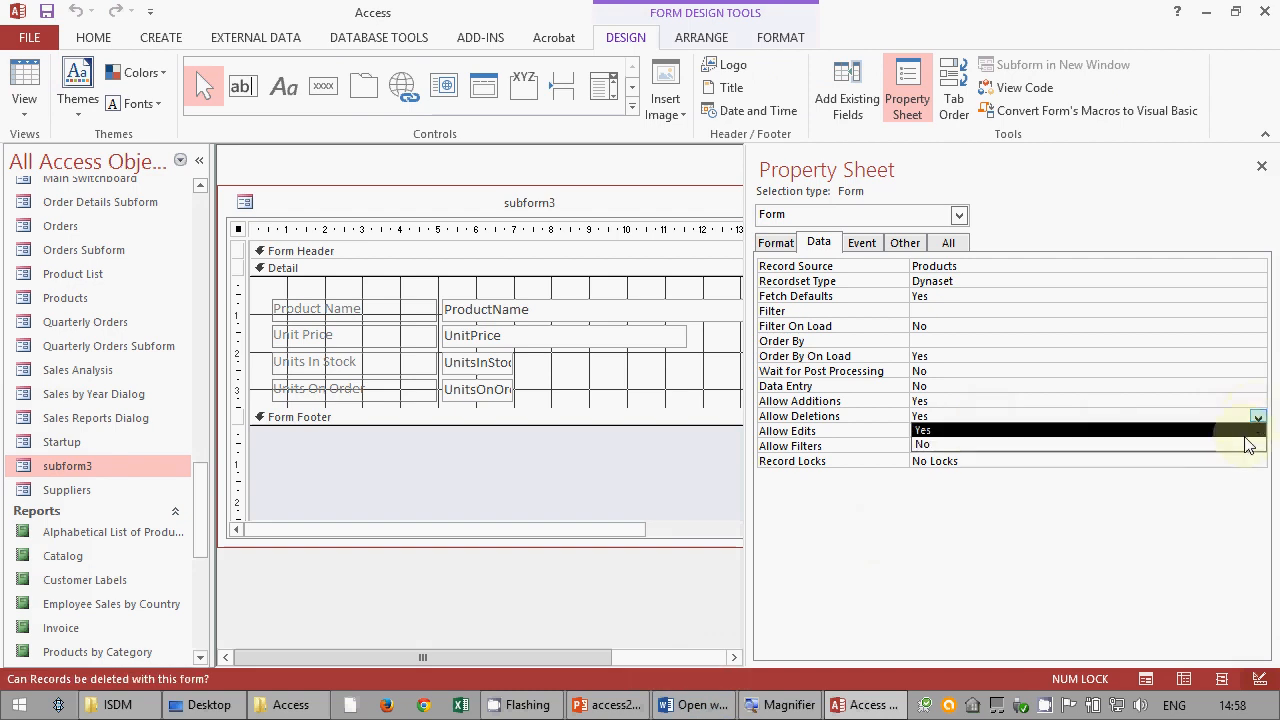
click(1239, 448)
click(993, 431)
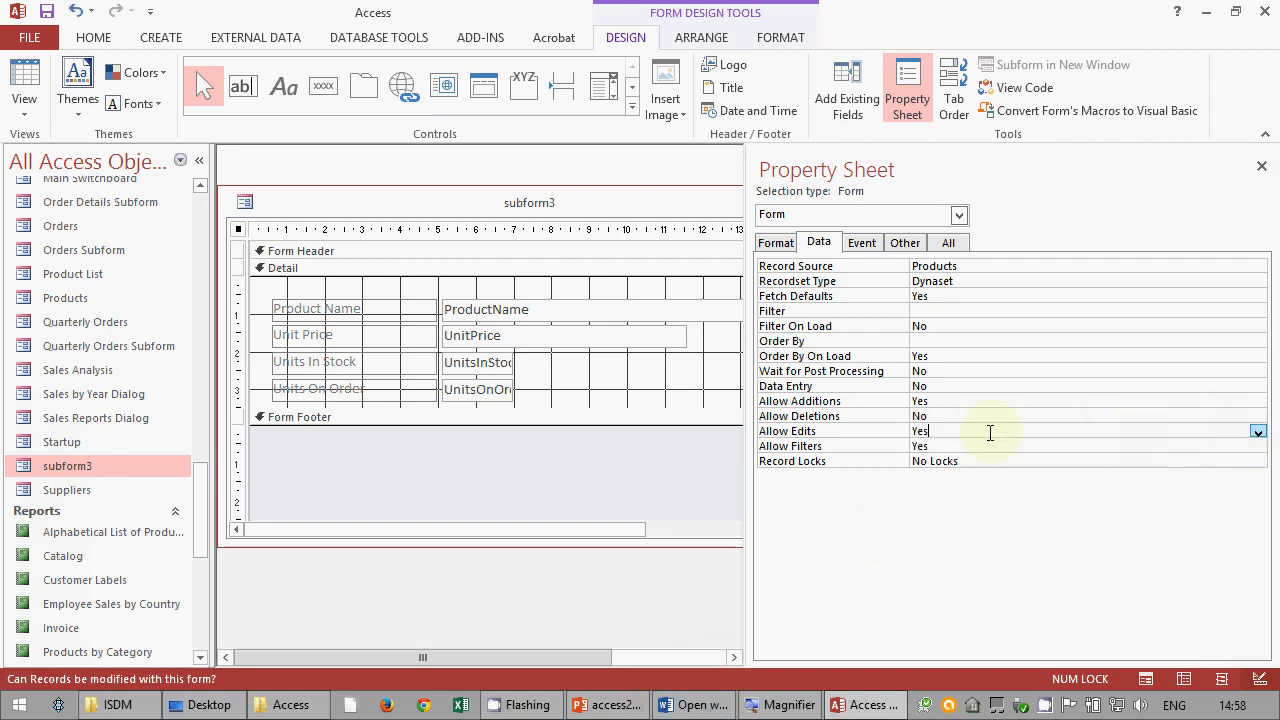
click(1262, 167)
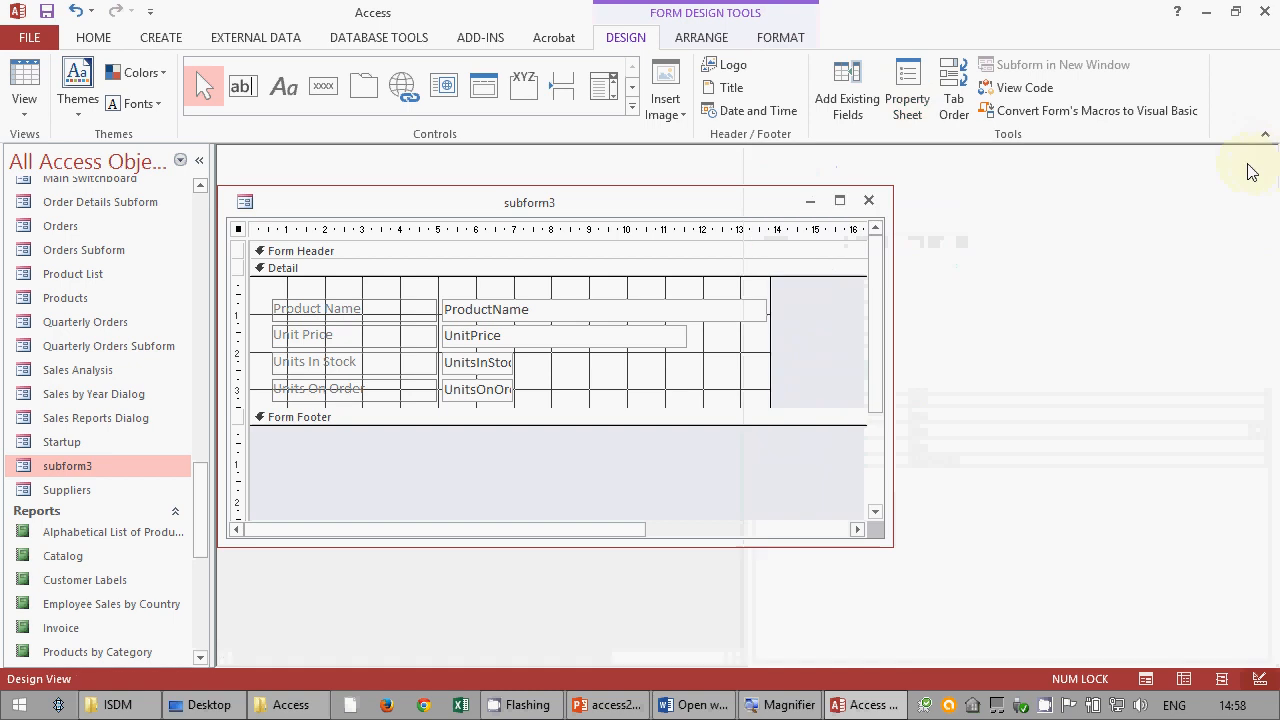
- Close subform3, saving its design changes, and open form3 in Form View
click(870, 201)
click(563, 409)
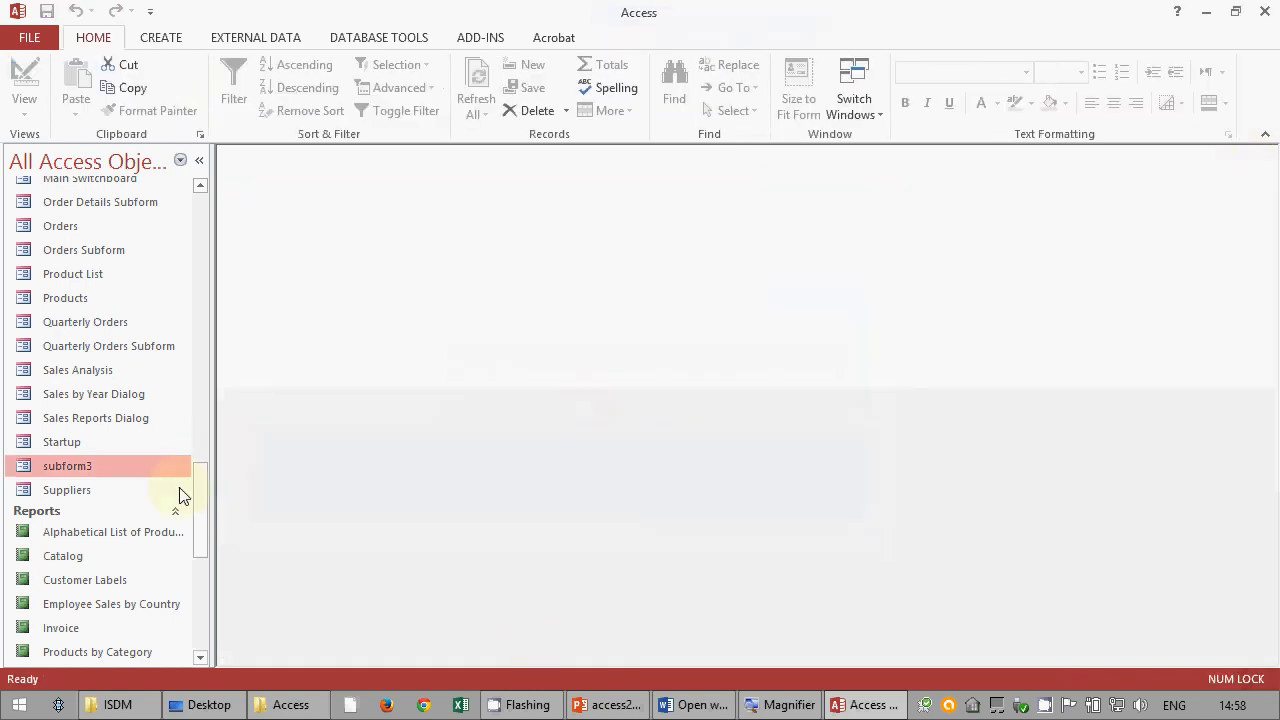
drag(197, 491, 194, 420)
click(52, 482)
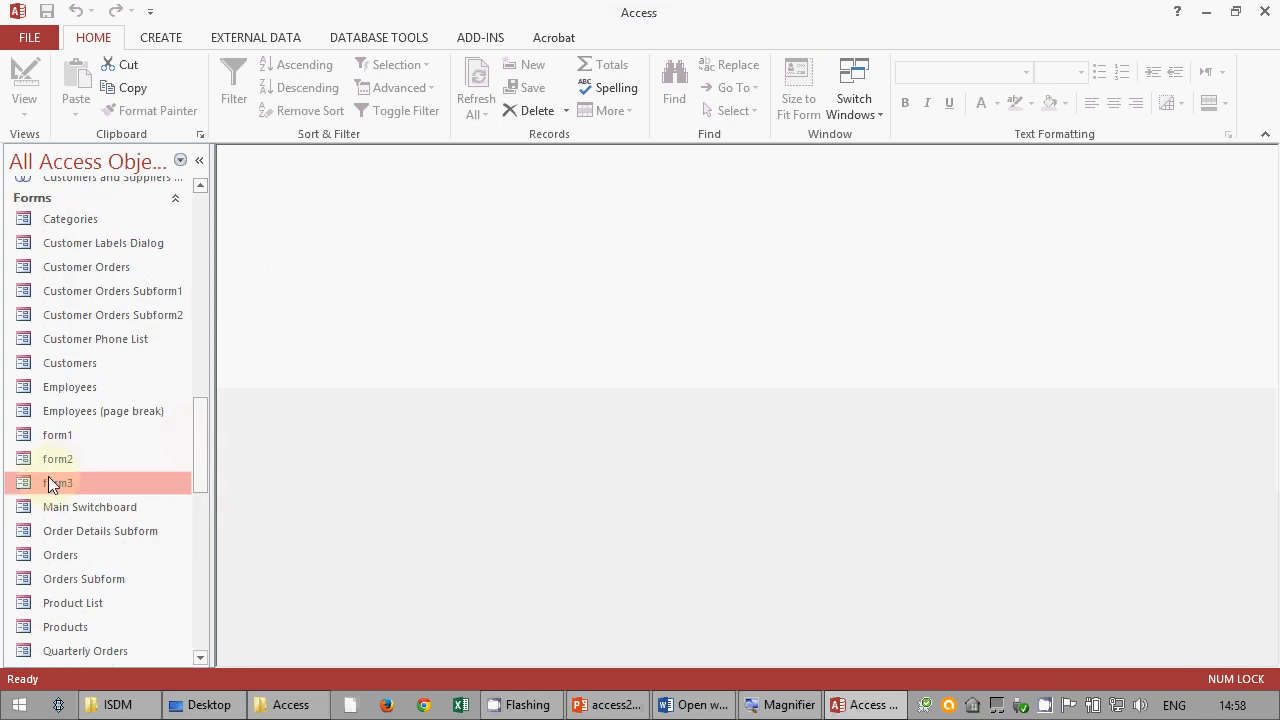
double_click(48, 476)
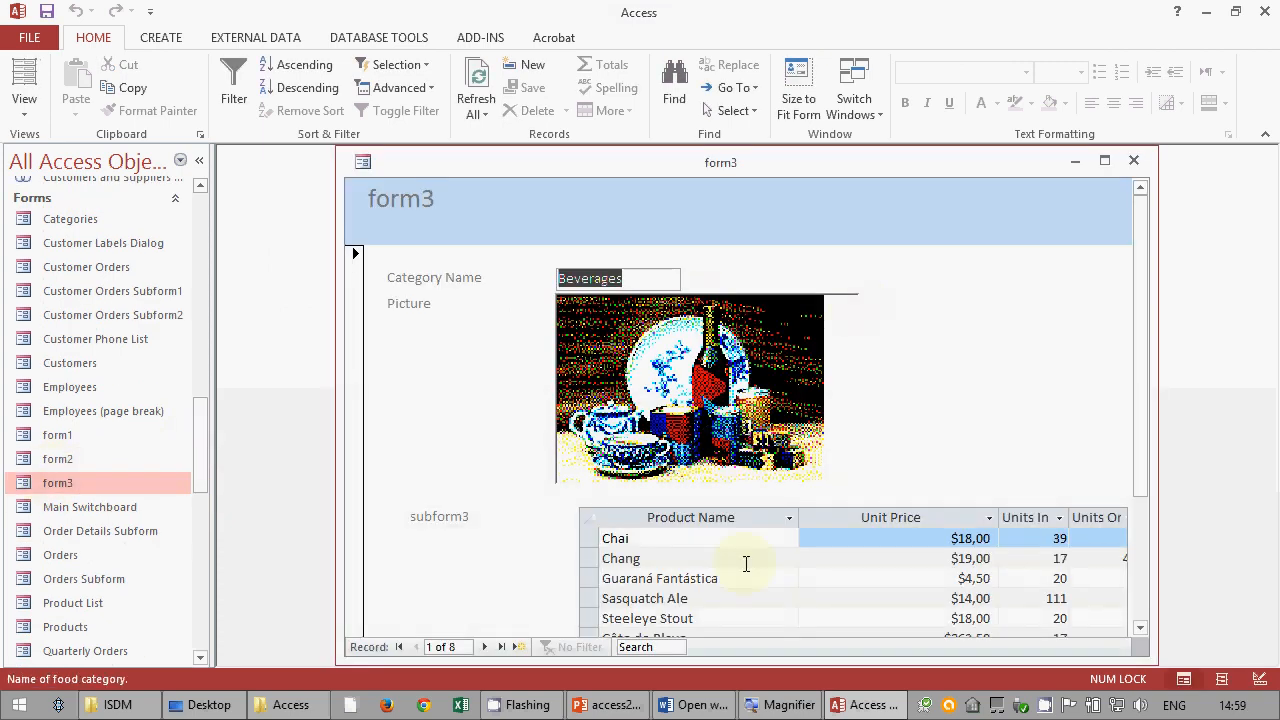
- Maximize form3 and test whether the Product Name and Unit Price fields in its product subform can be edited
click(680, 559)
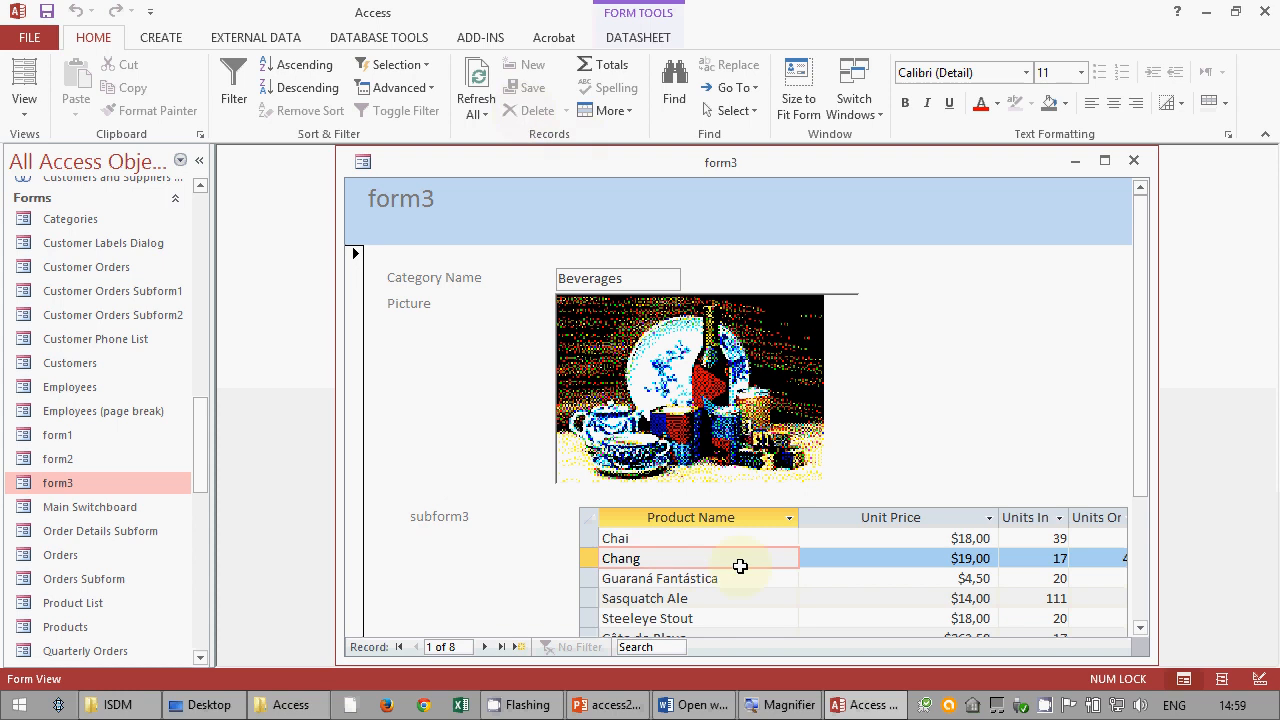
click(1103, 161)
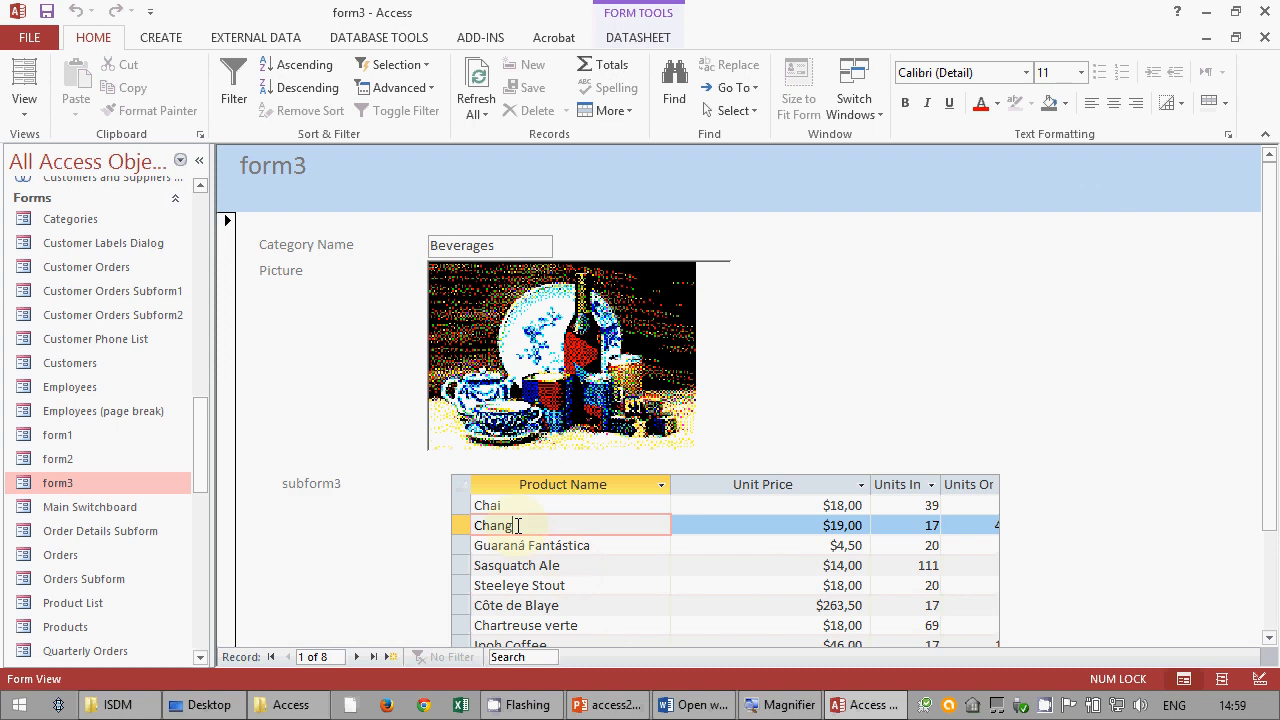
click(600, 543)
key(Tab)
click(634, 548)
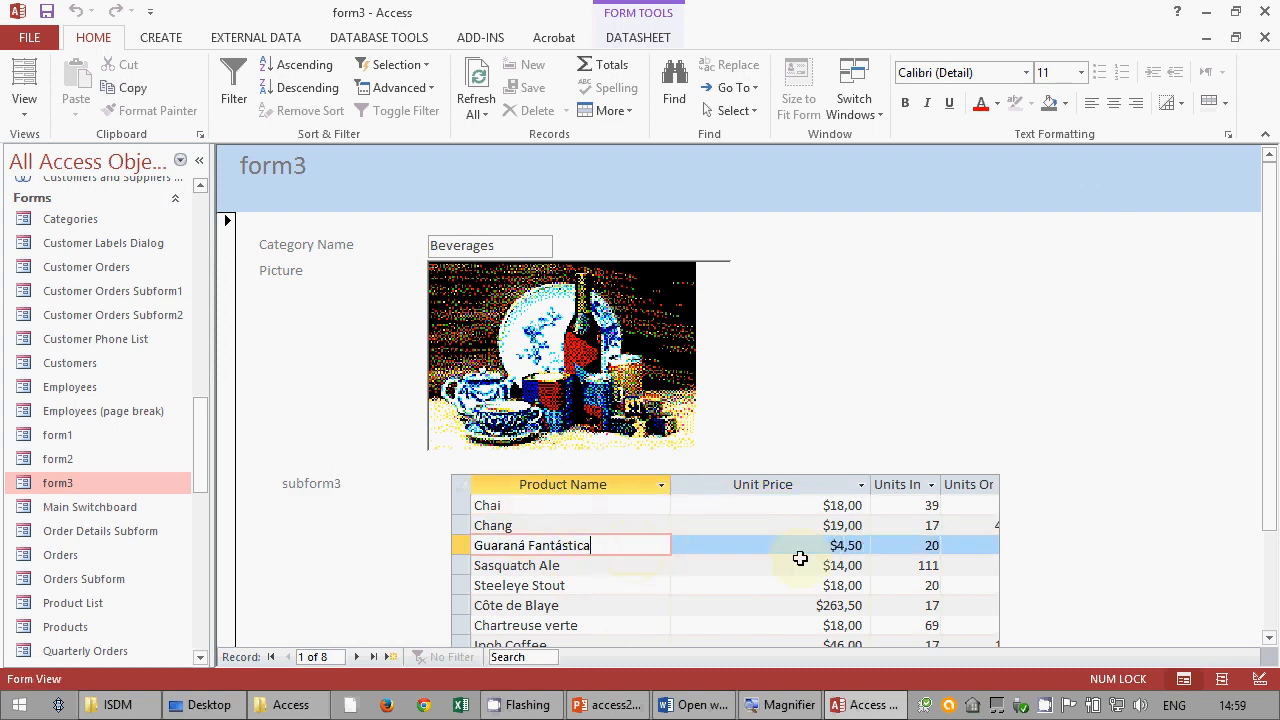
drag(843, 545, 864, 545)
click(852, 546)
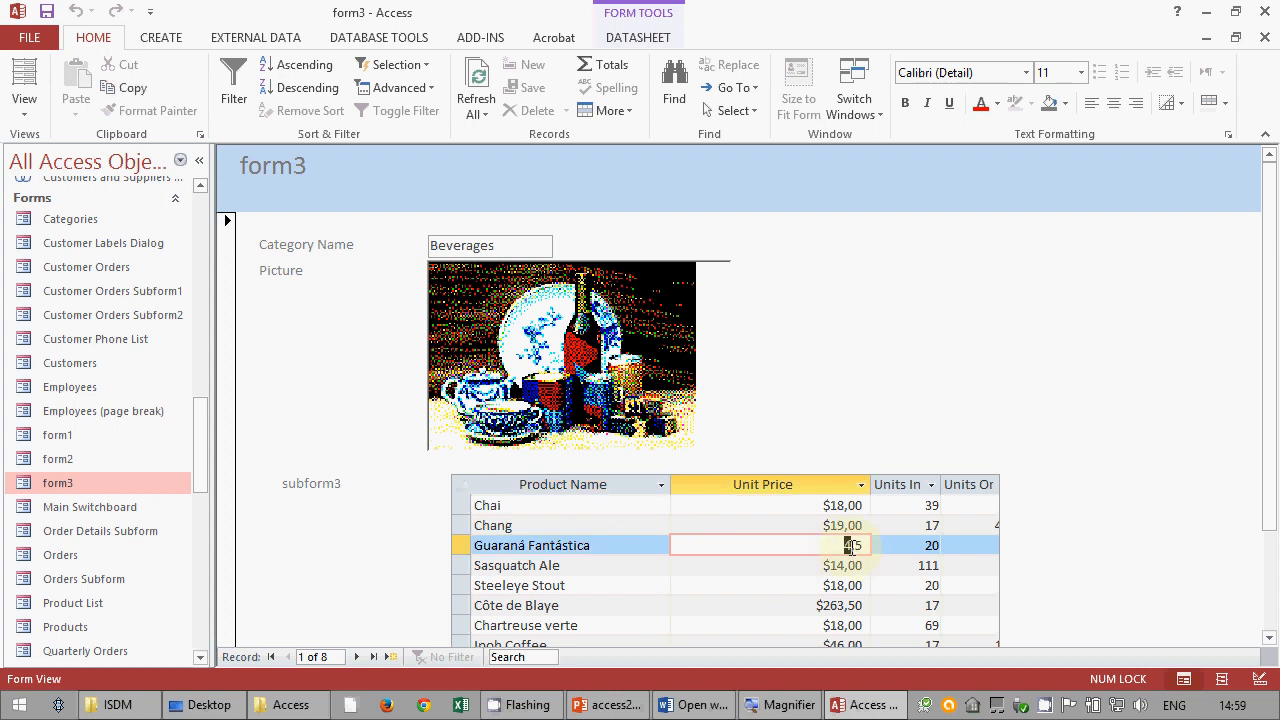
click(830, 565)
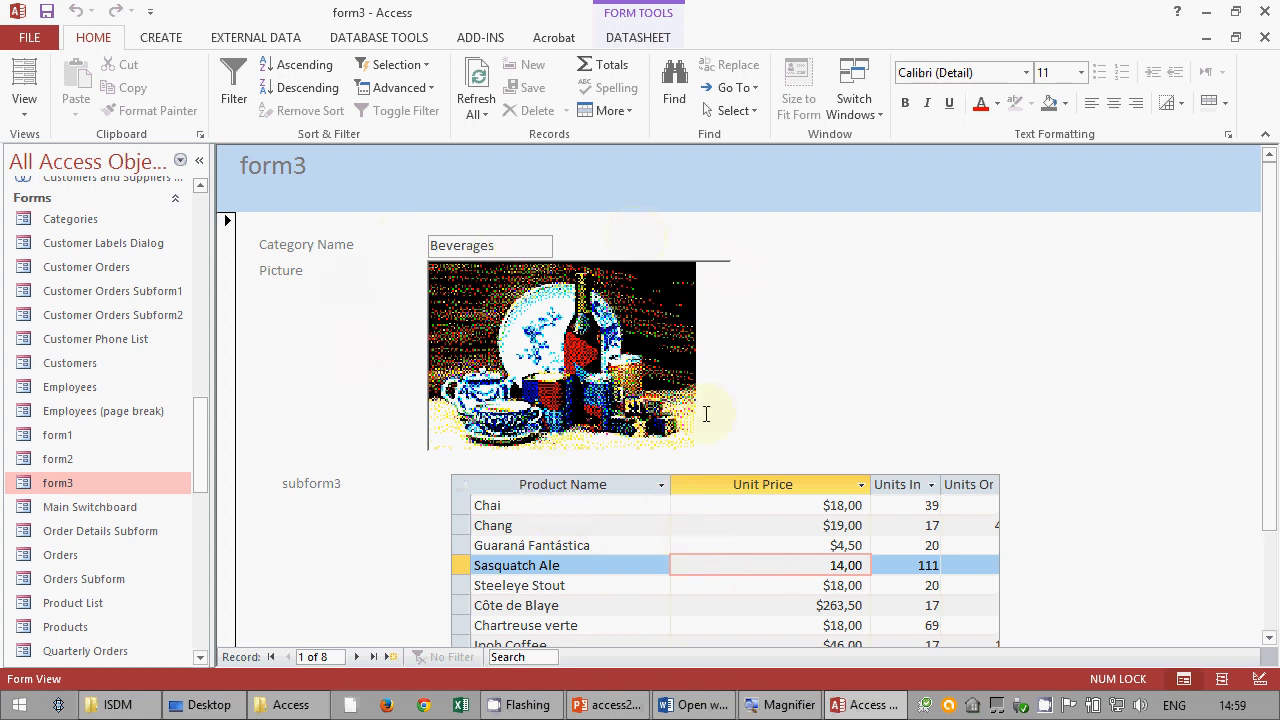
click(813, 572)
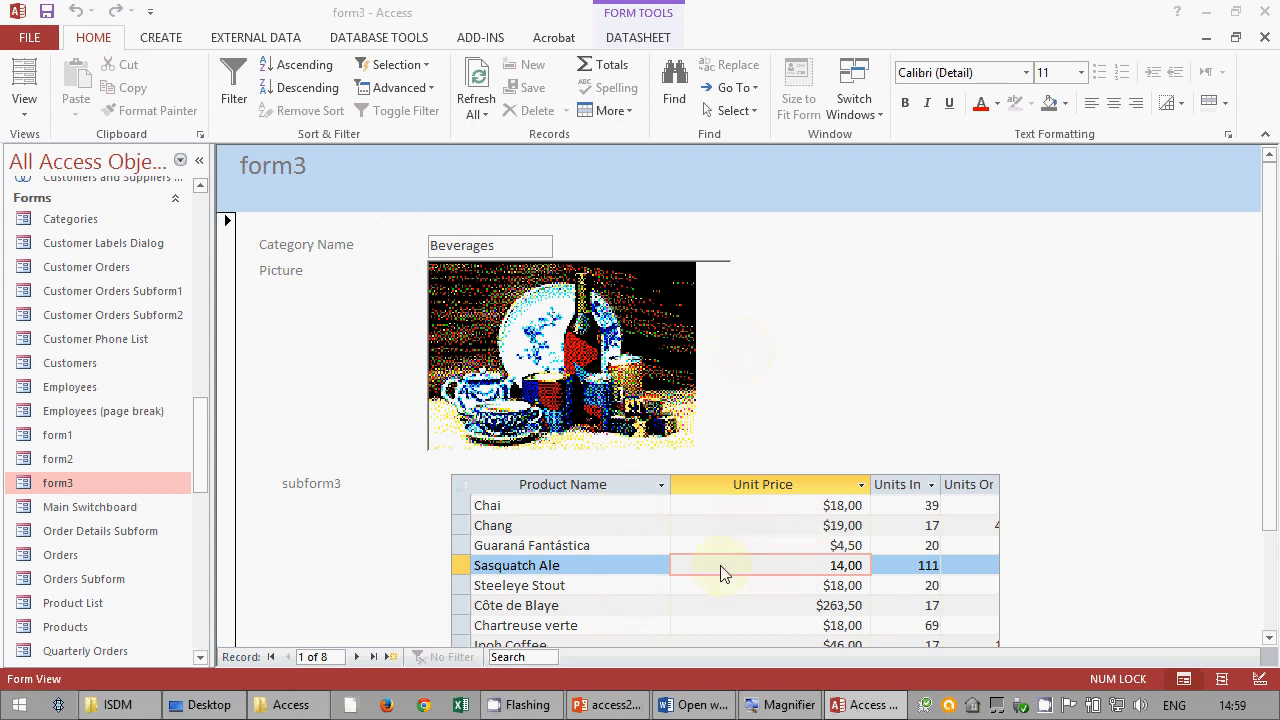
- In the Word exercise document, reword the last requirement to "insert/modify categories and insert the products inside"
click(697, 705)
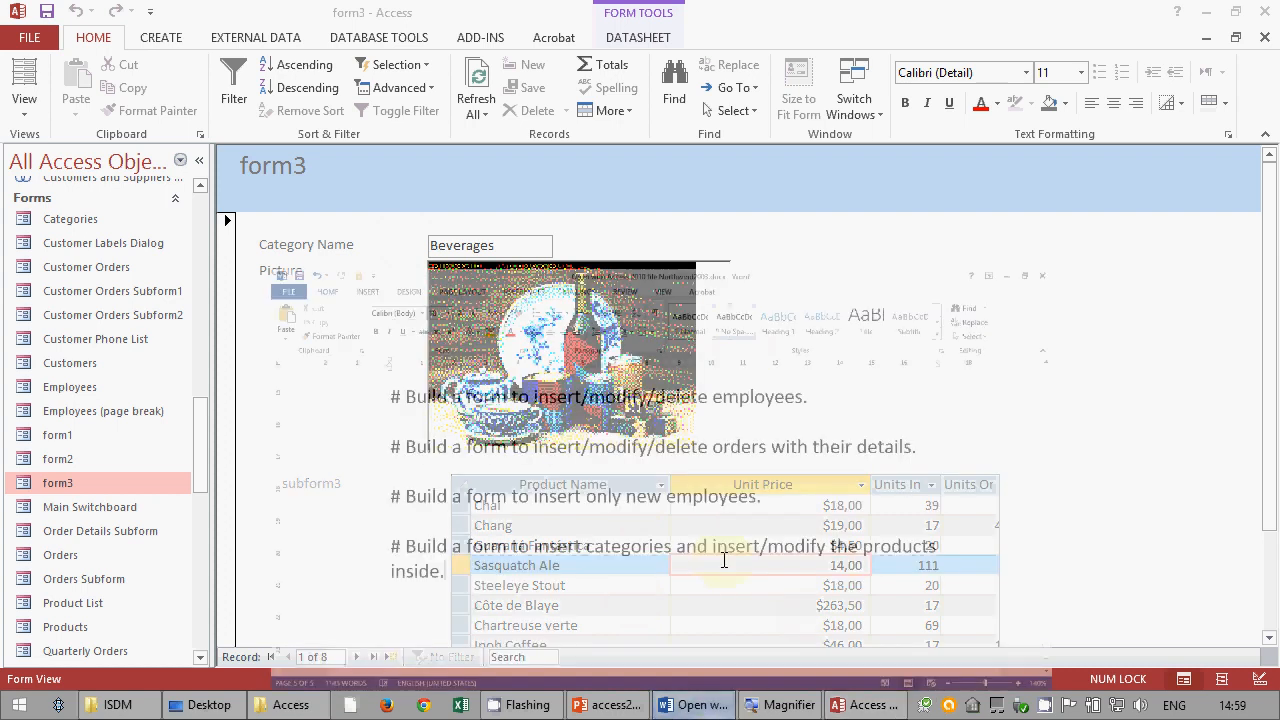
click(546, 455)
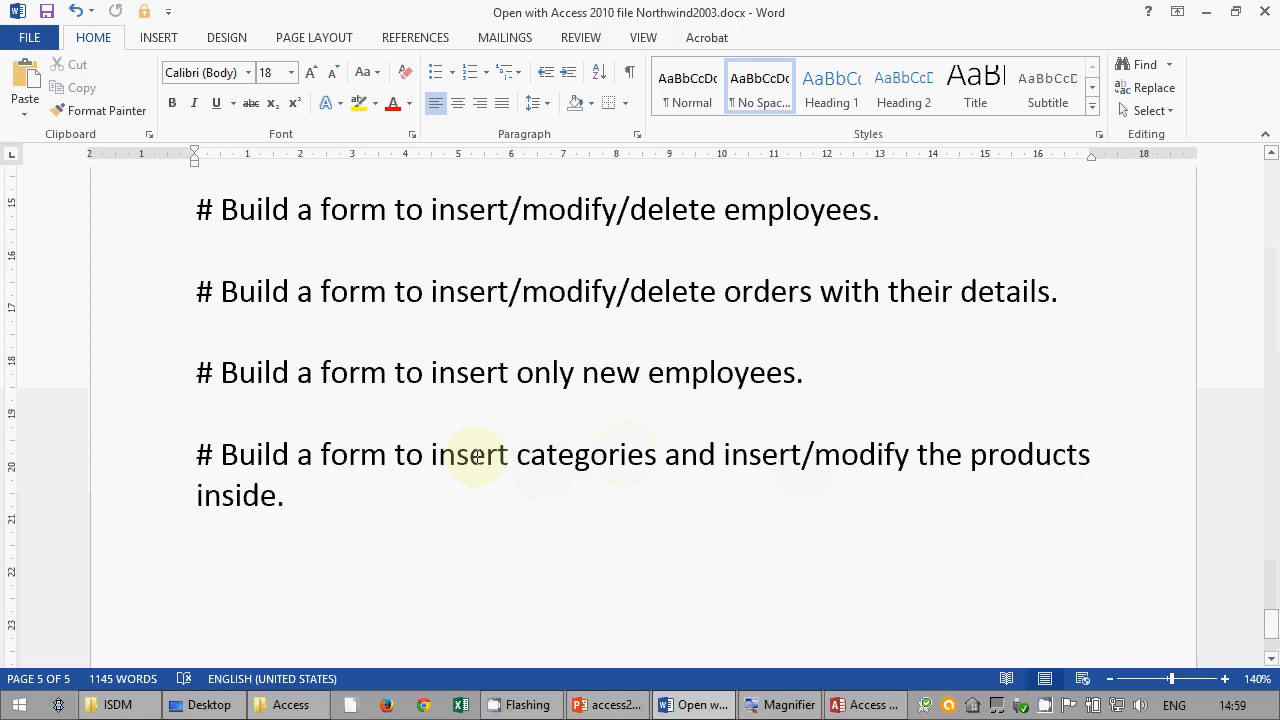
click(510, 457)
text(/modify)
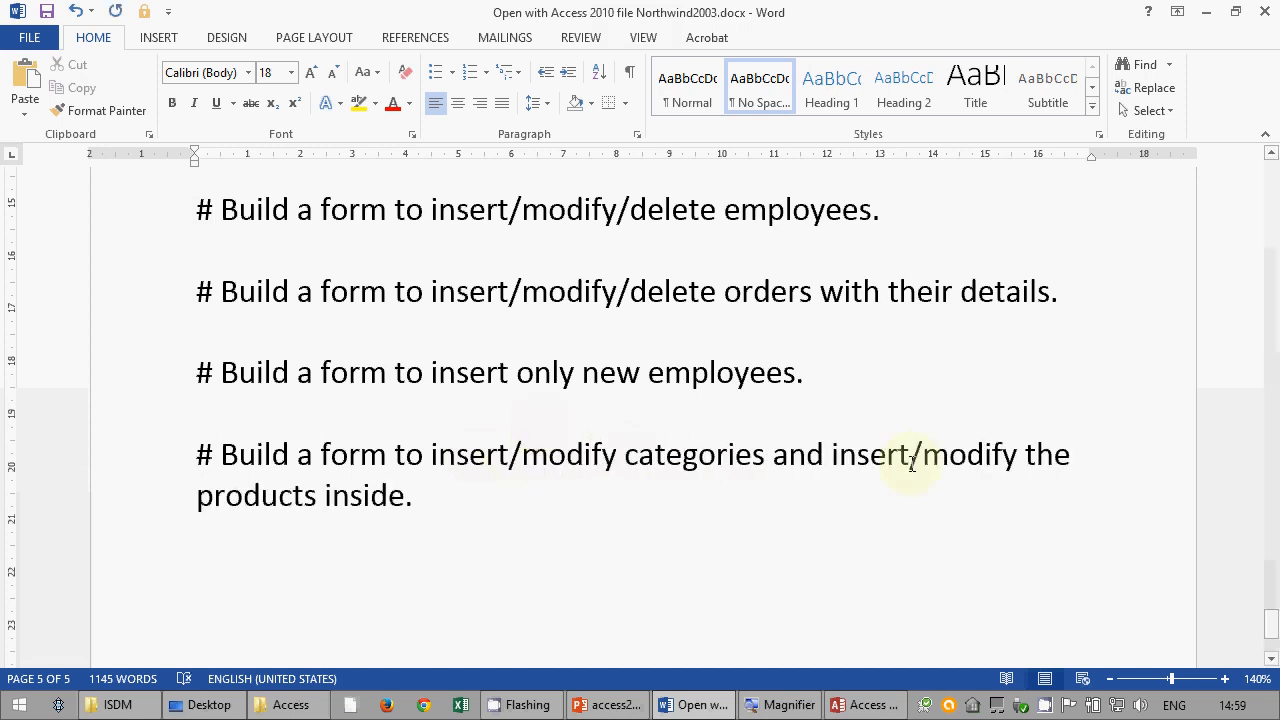
double_click(956, 455)
key(Delete)
key(BackSpace)
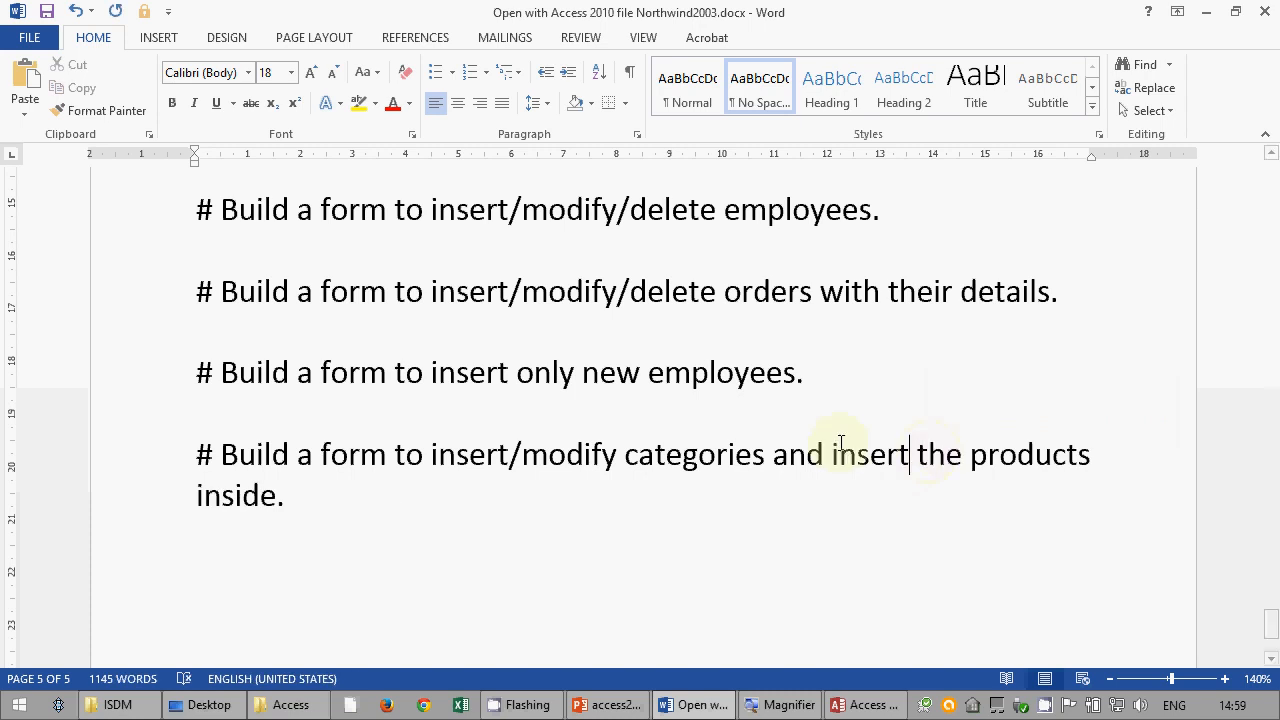
- Back in Access, set form3's Allow Edits property to Yes in Design View, and save and close the form
click(872, 705)
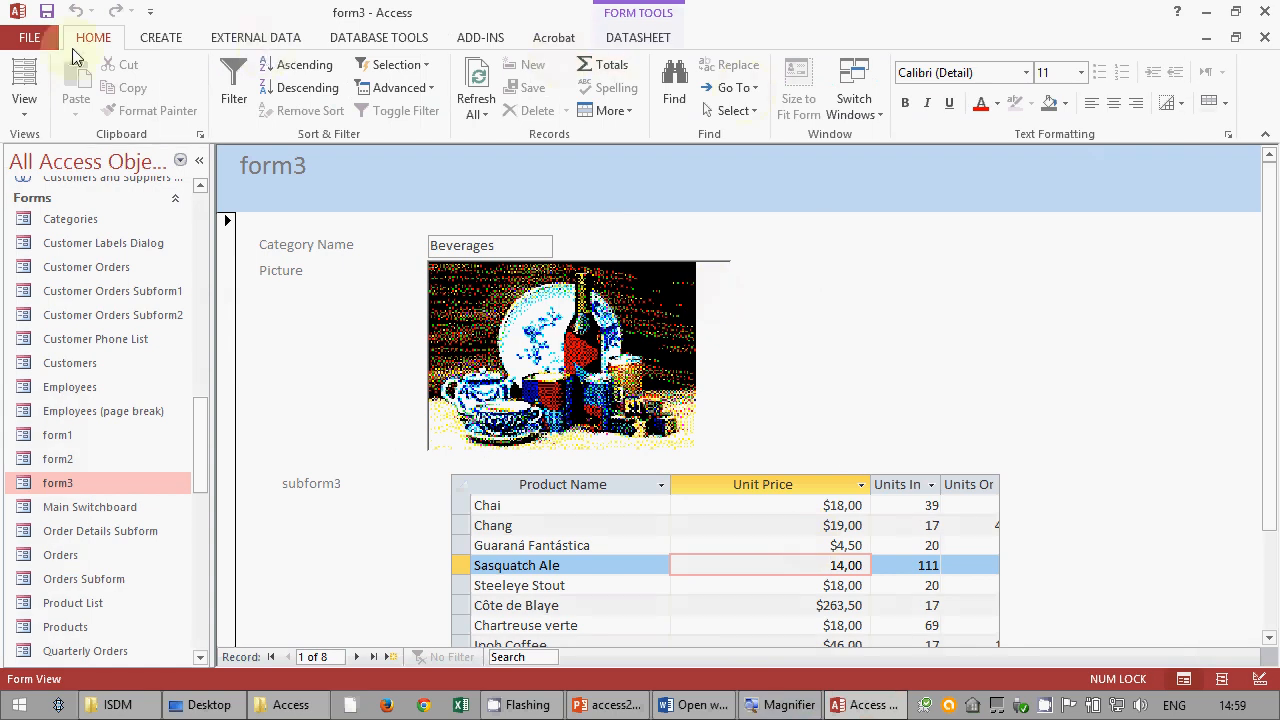
click(24, 102)
click(57, 236)
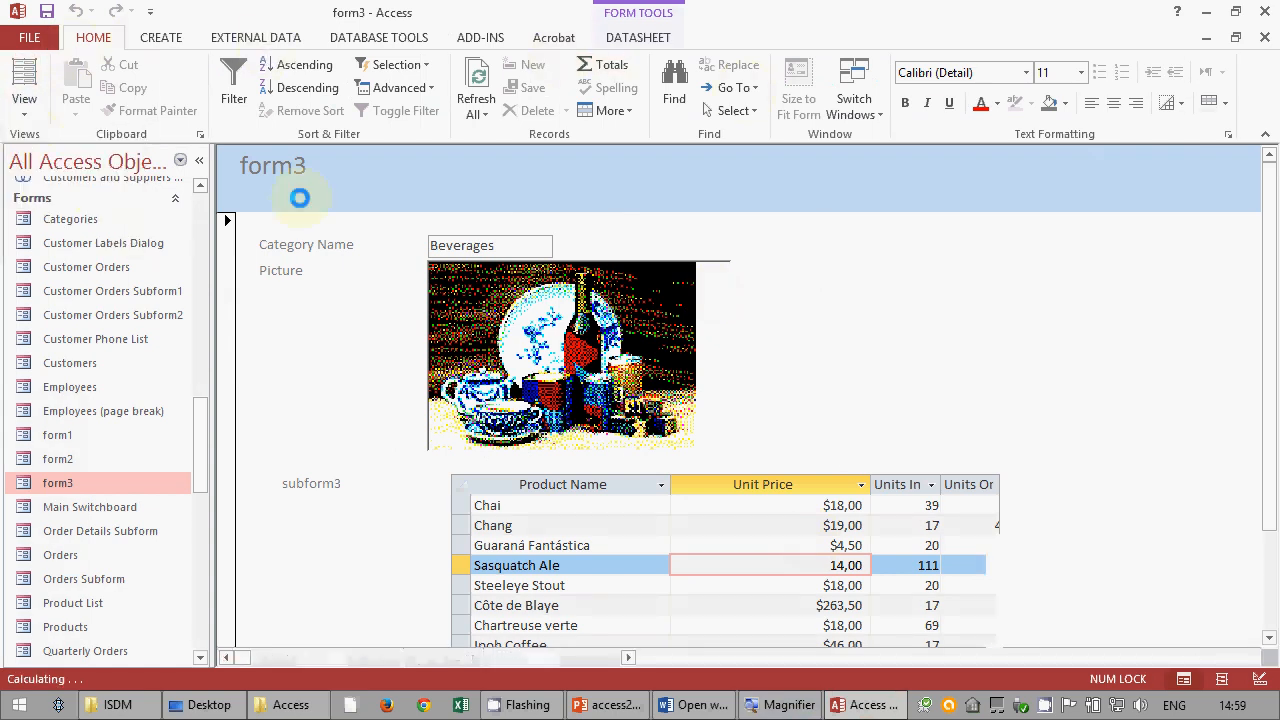
click(907, 95)
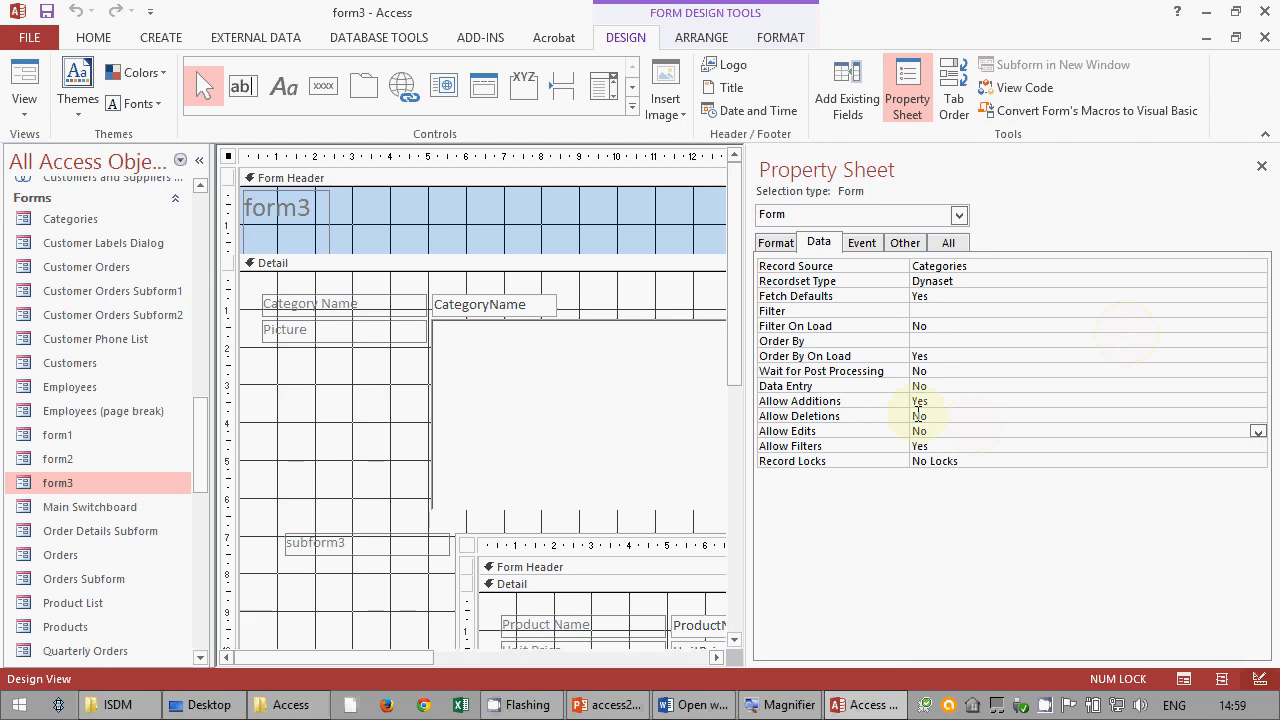
click(986, 431)
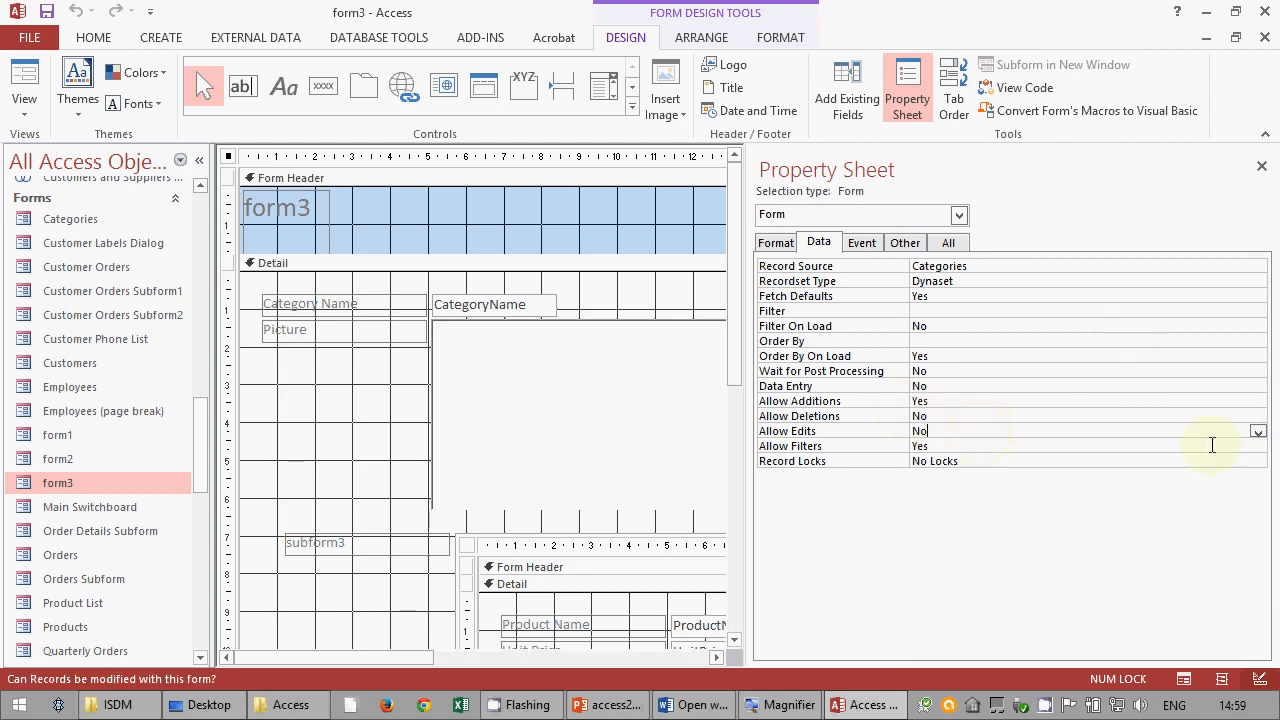
click(1257, 431)
click(1249, 446)
click(1261, 167)
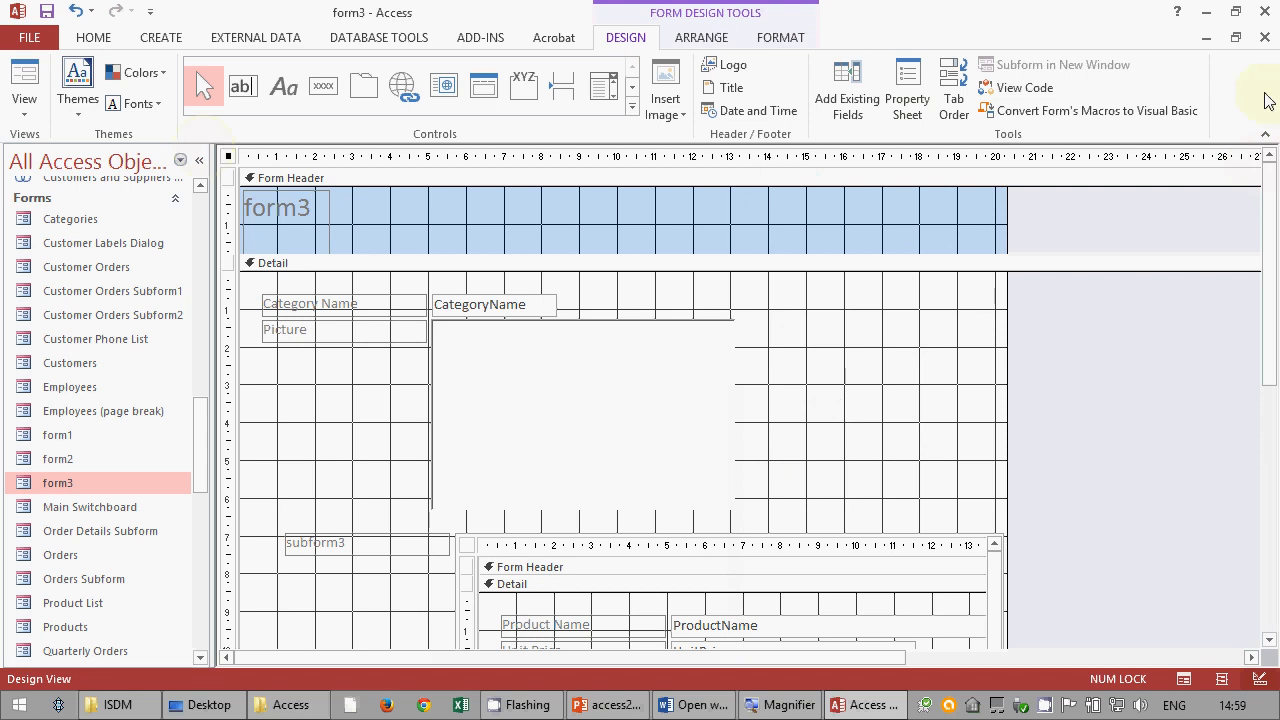
click(1265, 37)
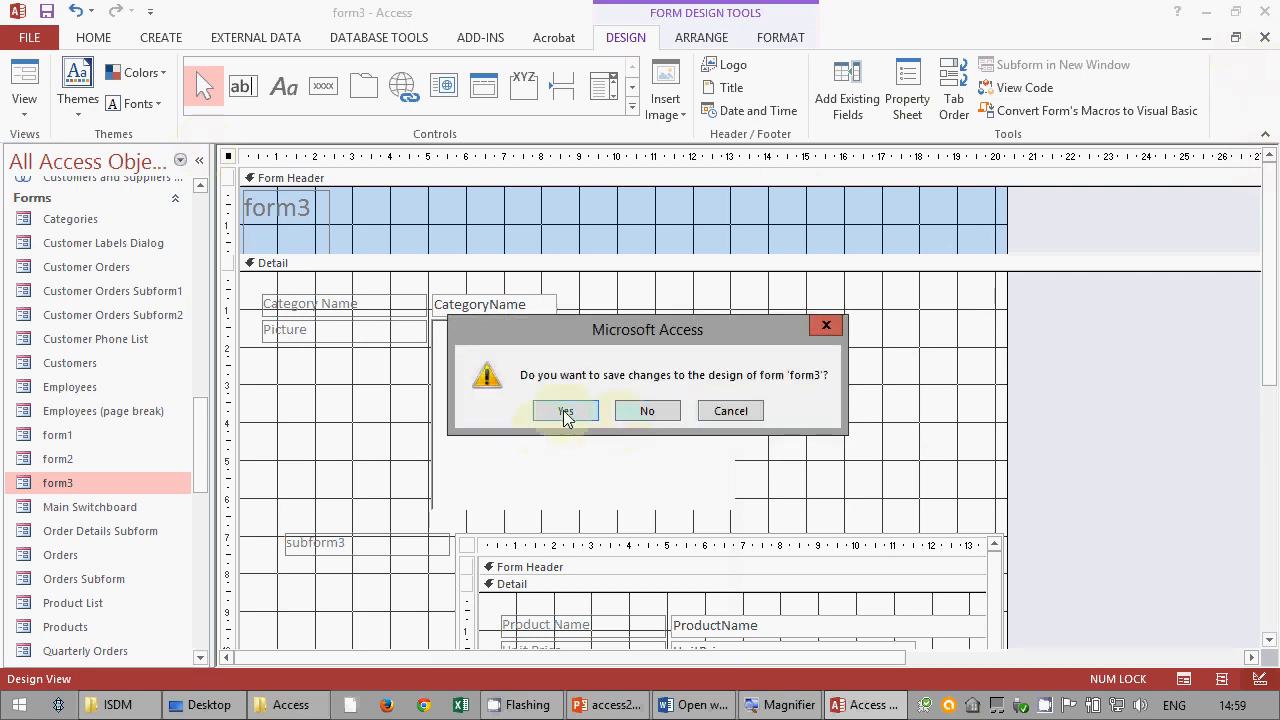
click(565, 411)
- Open subform3 in Design View, set its Allow Edits property to No, and save and close it
drag(200, 463, 157, 520)
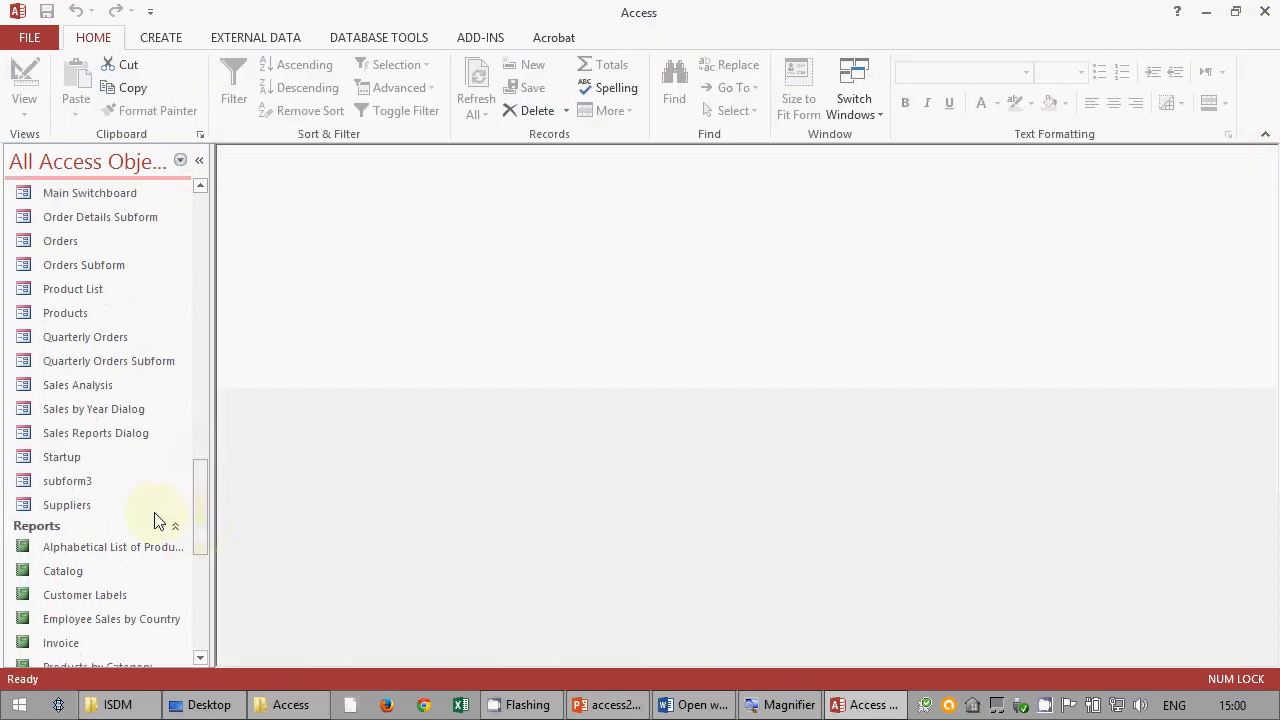
right_click(55, 482)
click(114, 263)
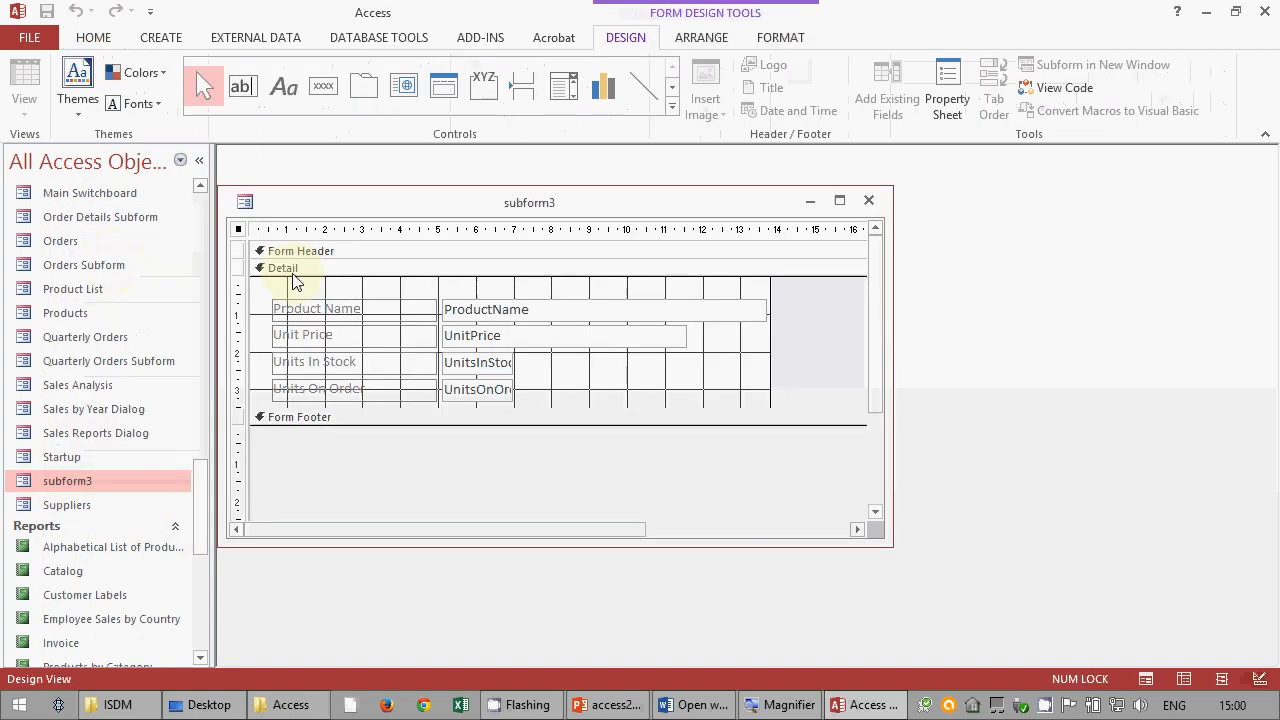
click(24, 108)
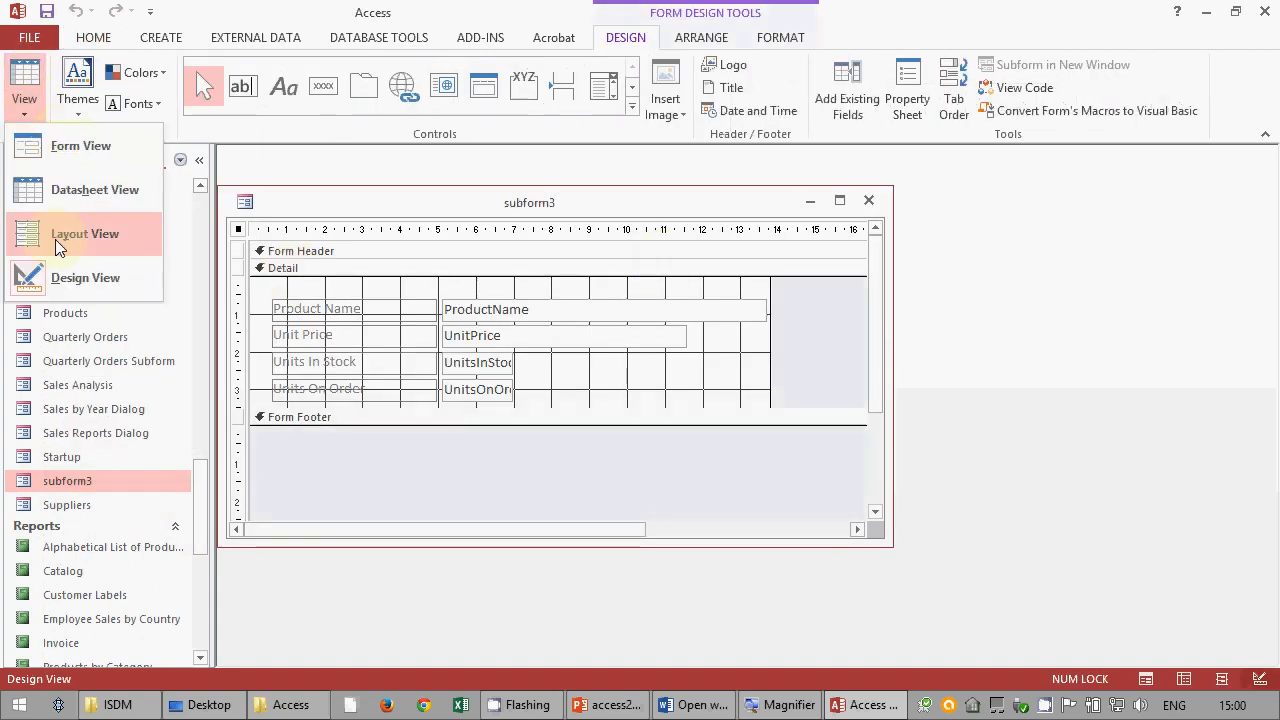
click(70, 277)
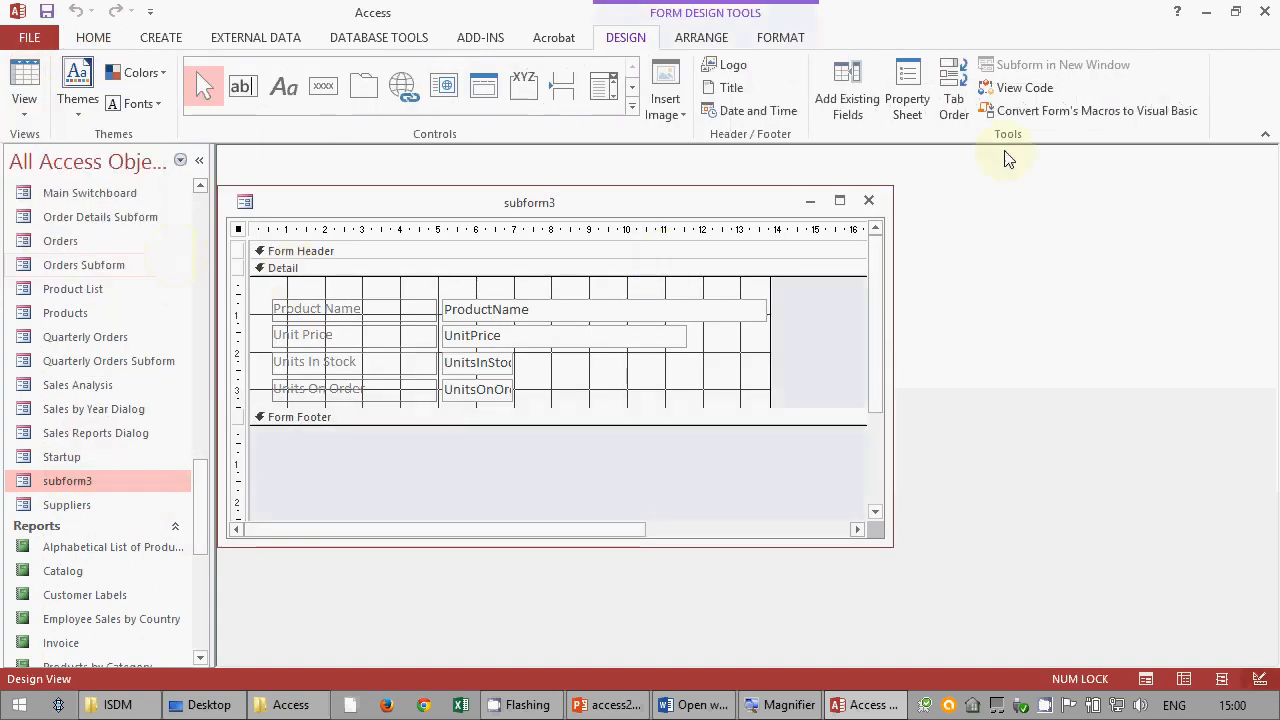
click(904, 110)
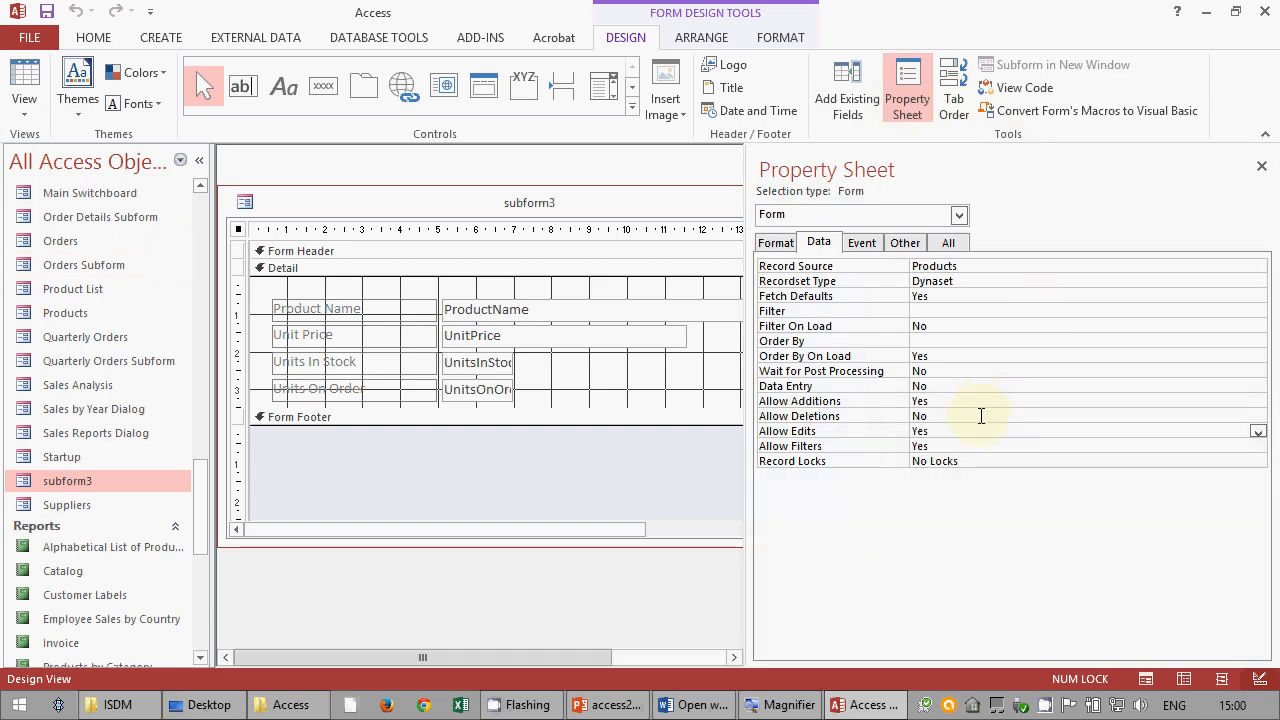
click(1257, 432)
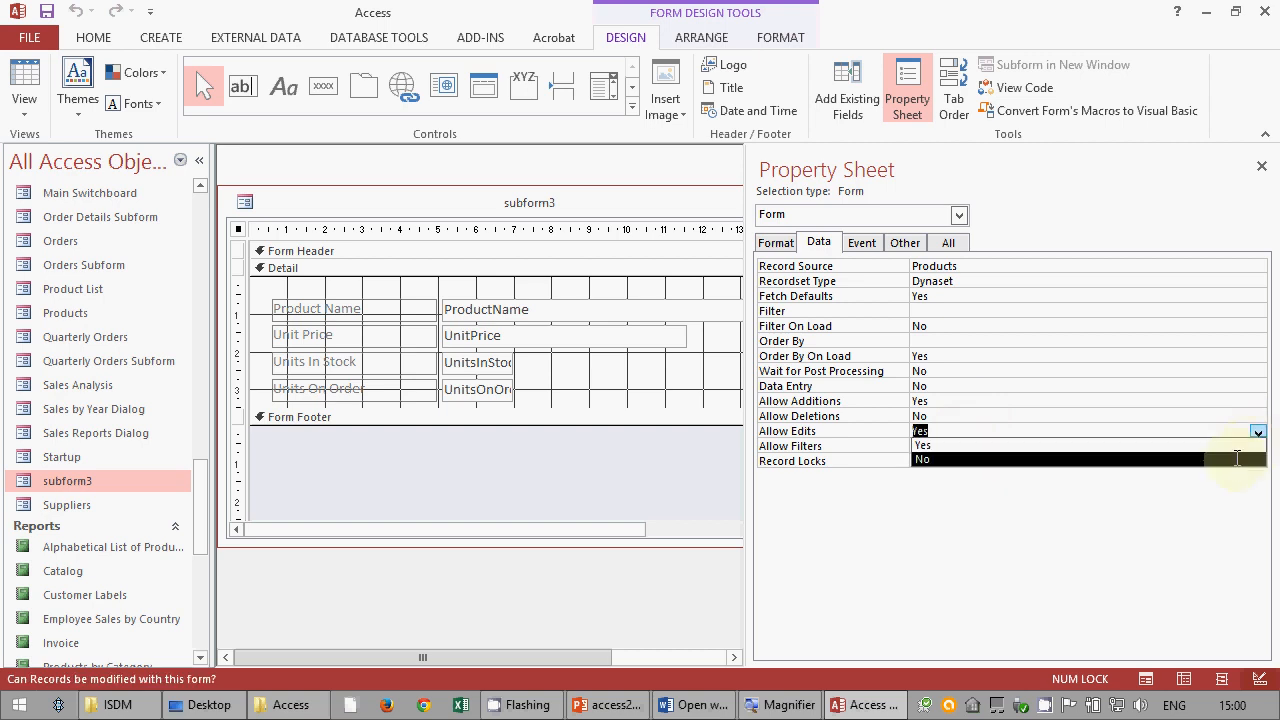
click(1237, 458)
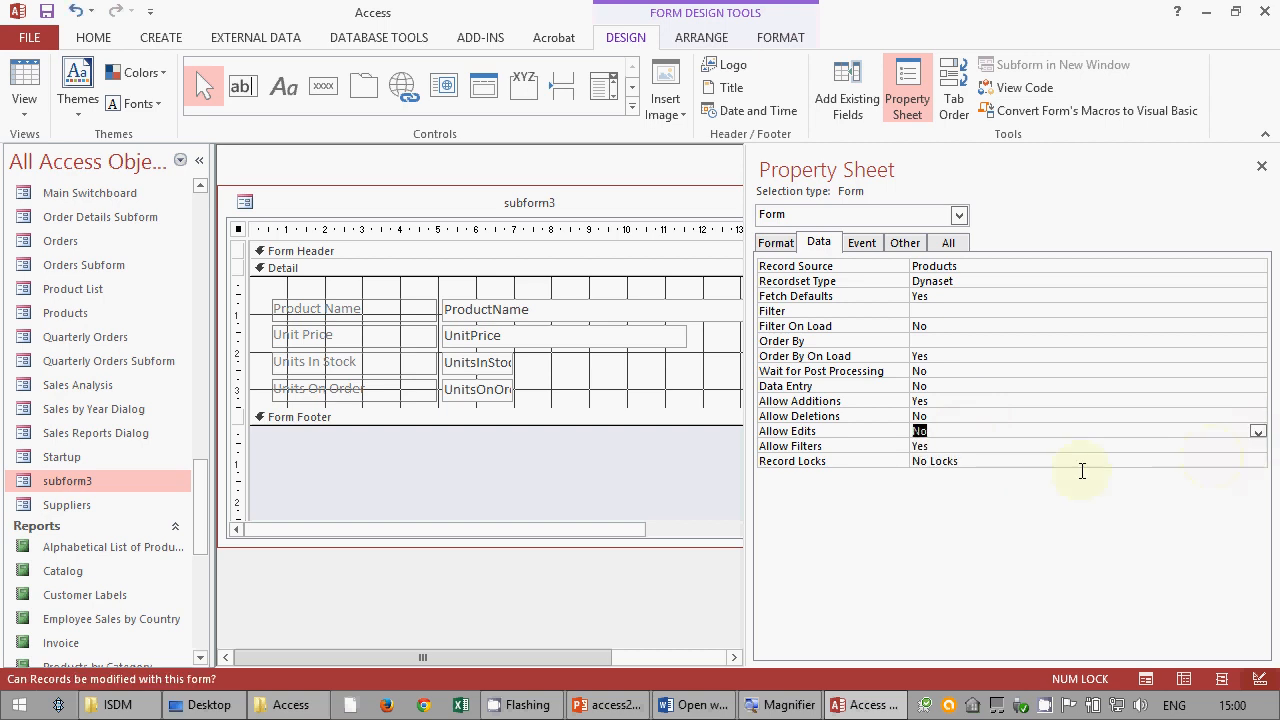
click(1261, 166)
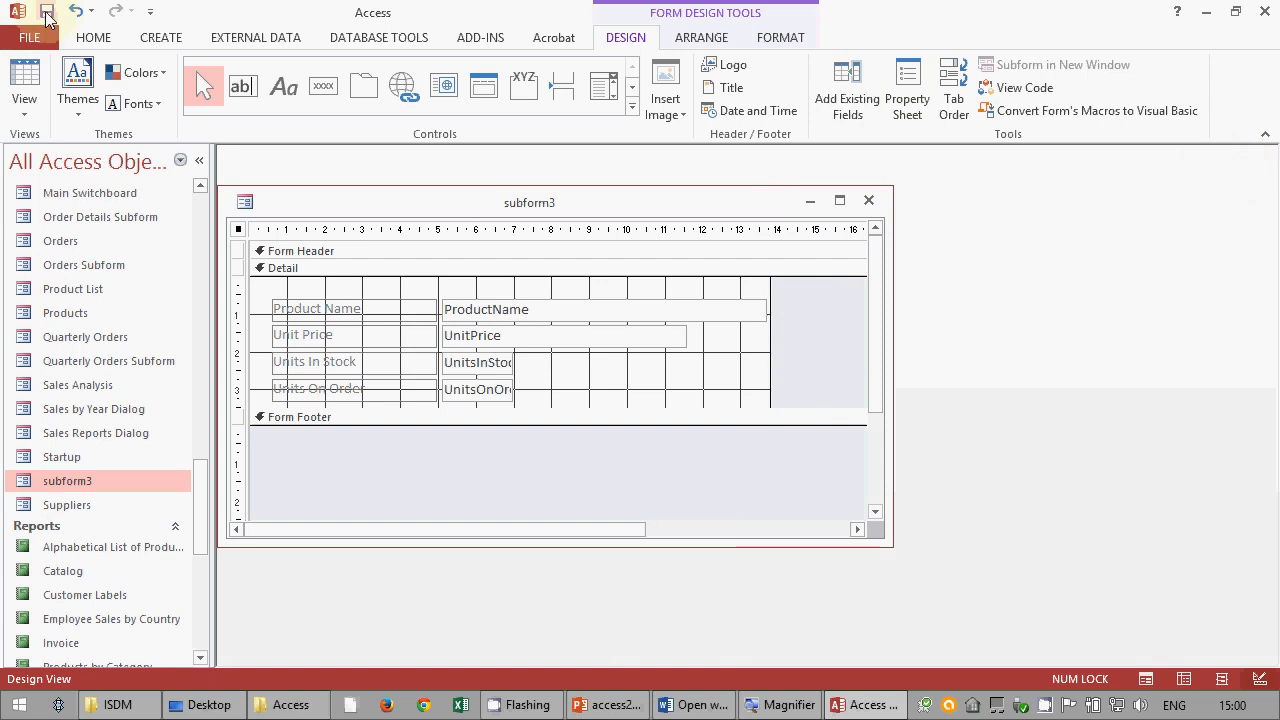
click(47, 14)
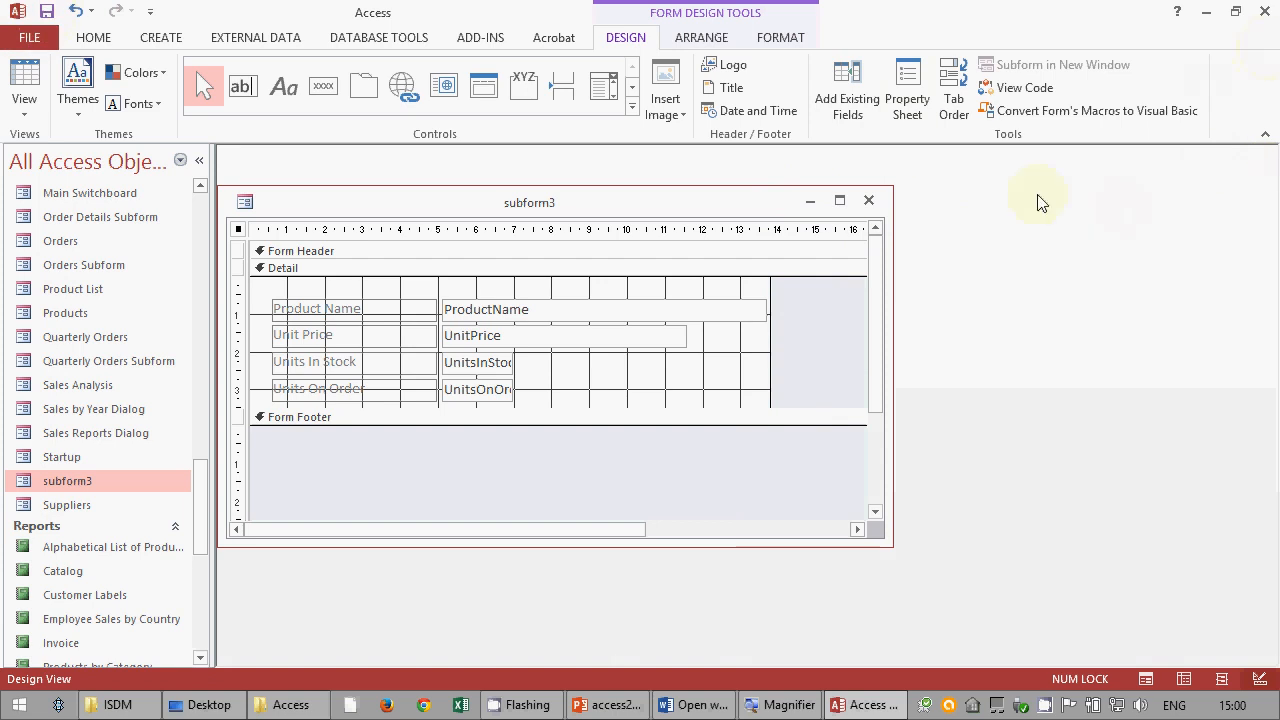
click(868, 200)
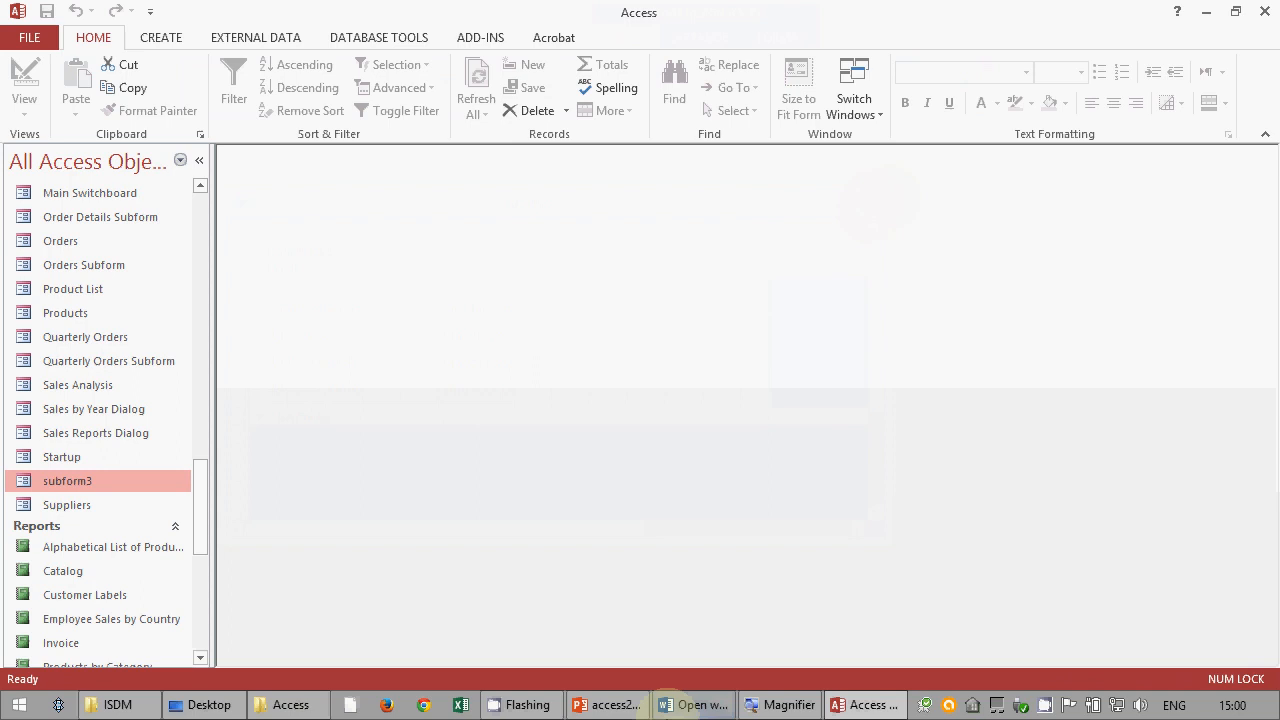
- Recheck the reworded categories requirement in the Word exercise document and return to Access
click(670, 706)
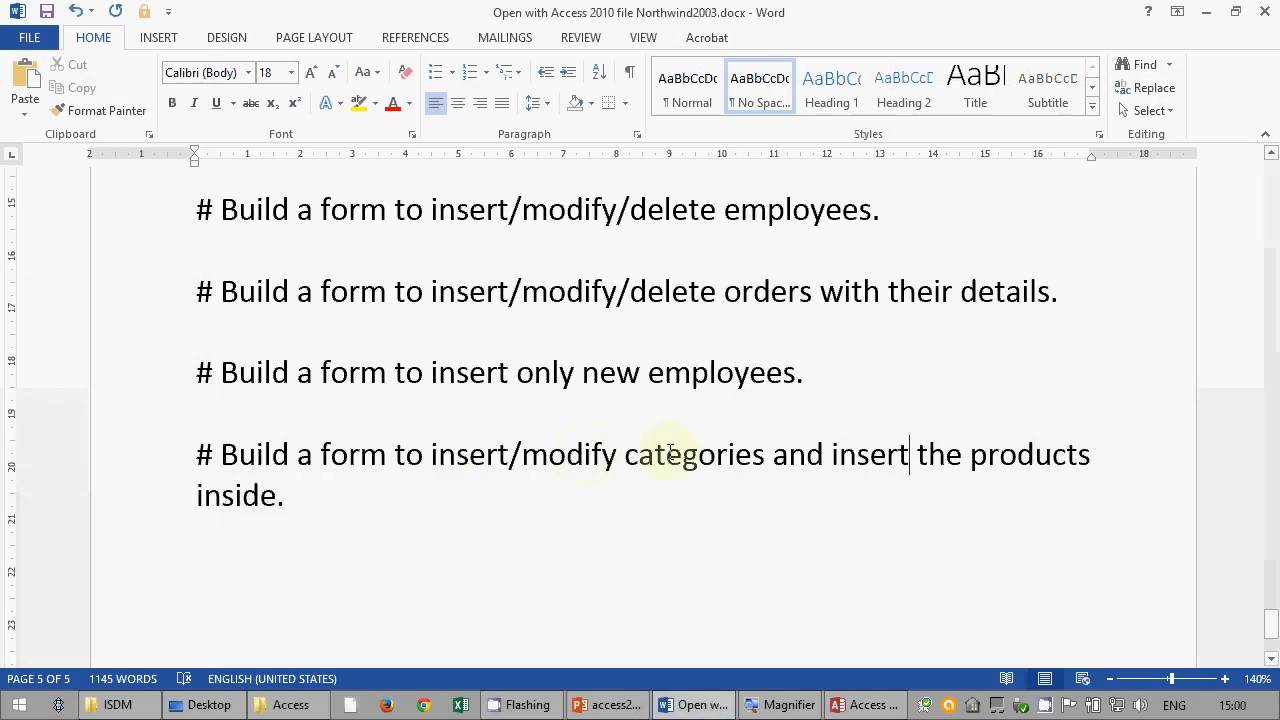
click(720, 706)
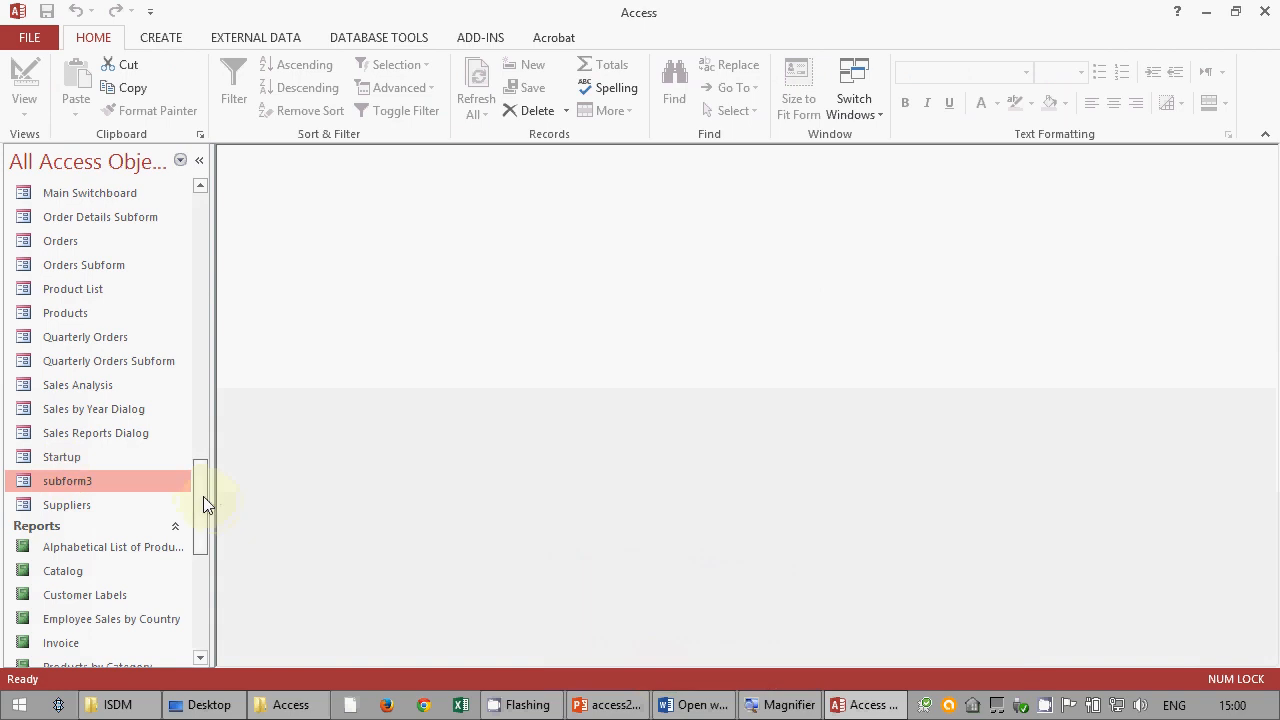